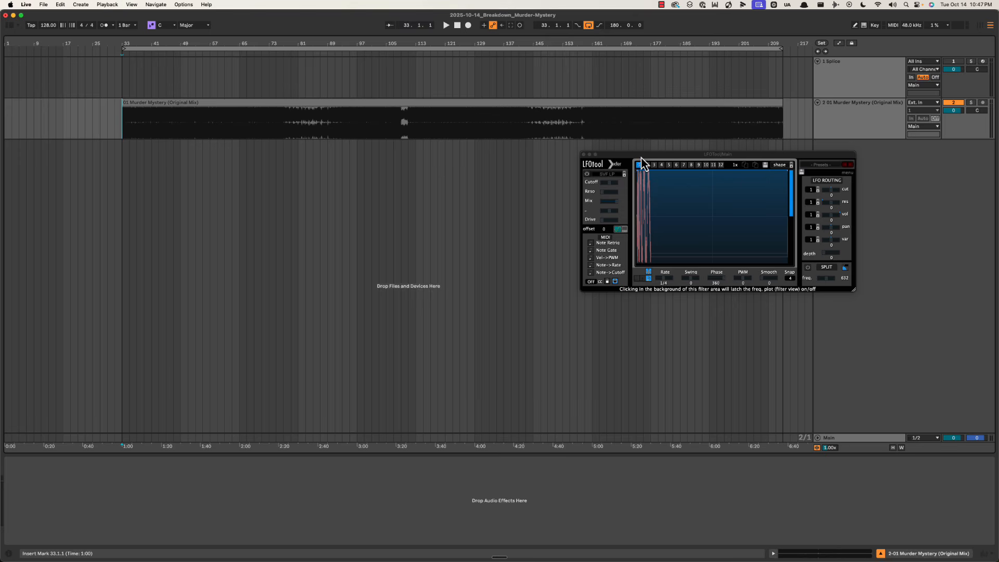
Play the Murder Mystery reference track from bar 33 and move the LFOTool window off the track area
{"action": "left_click_drag", "start_coordinate": [640, 156], "coordinate": [452, 222]}
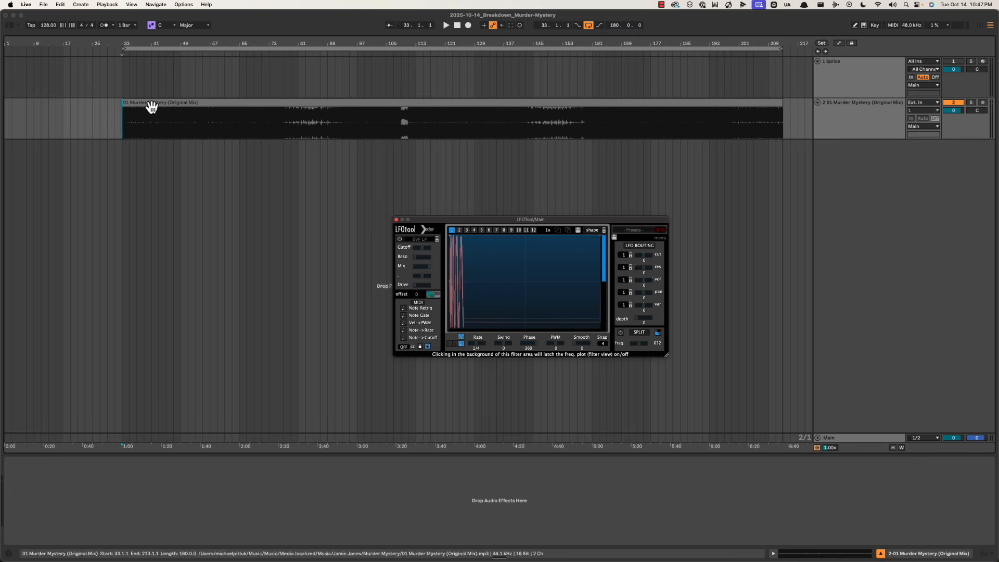
{"action": "left_click", "coordinate": [125, 124]}
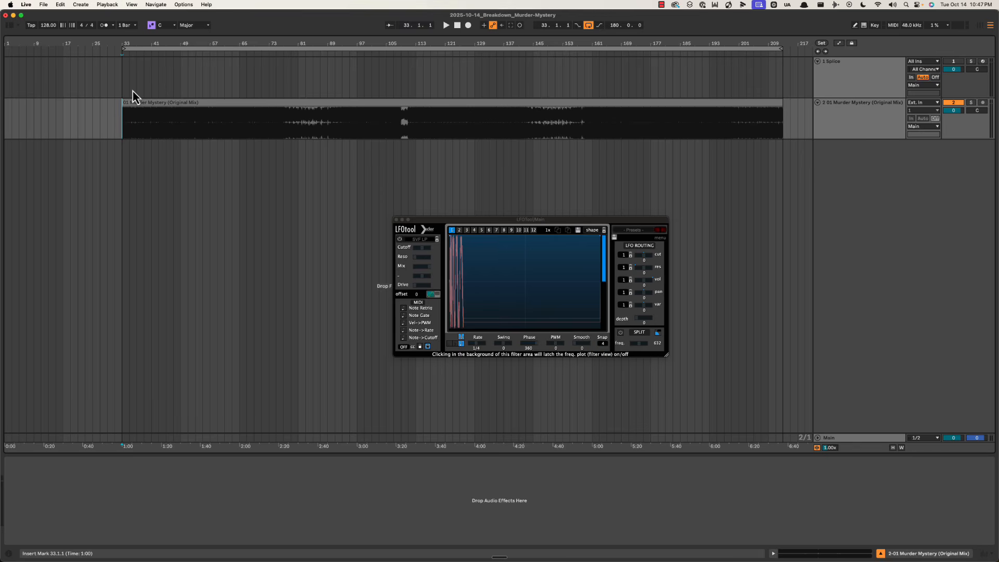
{"action": "key", "text": "space"}
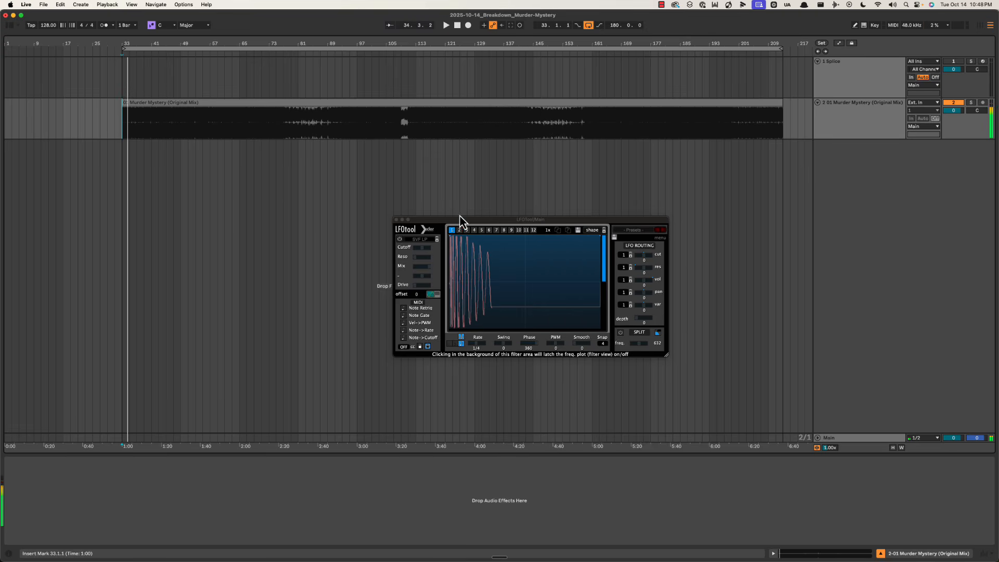
{"action": "left_click_drag", "start_coordinate": [459, 223], "coordinate": [564, 281]}
Add a MIDI track with a Drum Rack below the Murder Mystery reference track and place the insert marker at bar 33
{"action": "left_click", "coordinate": [861, 114]}
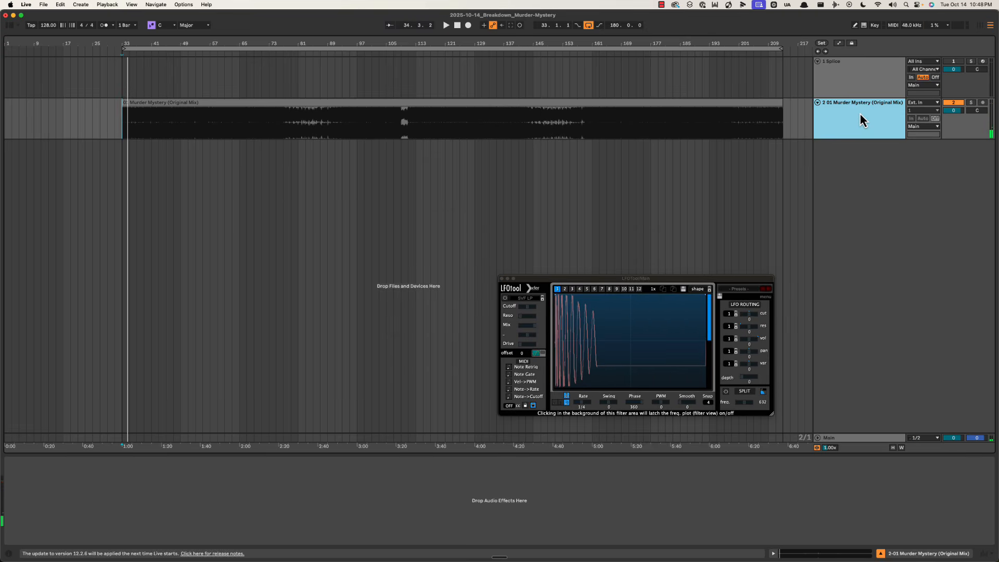
{"action": "key", "text": "super+shift+t"}
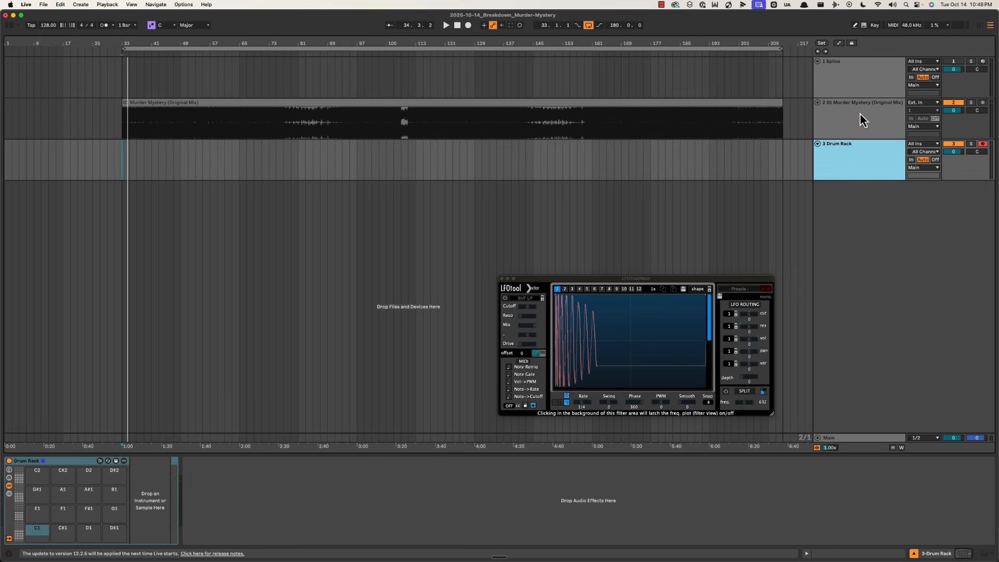
{"action": "left_click_drag", "start_coordinate": [127, 37], "coordinate": [128, 42]}
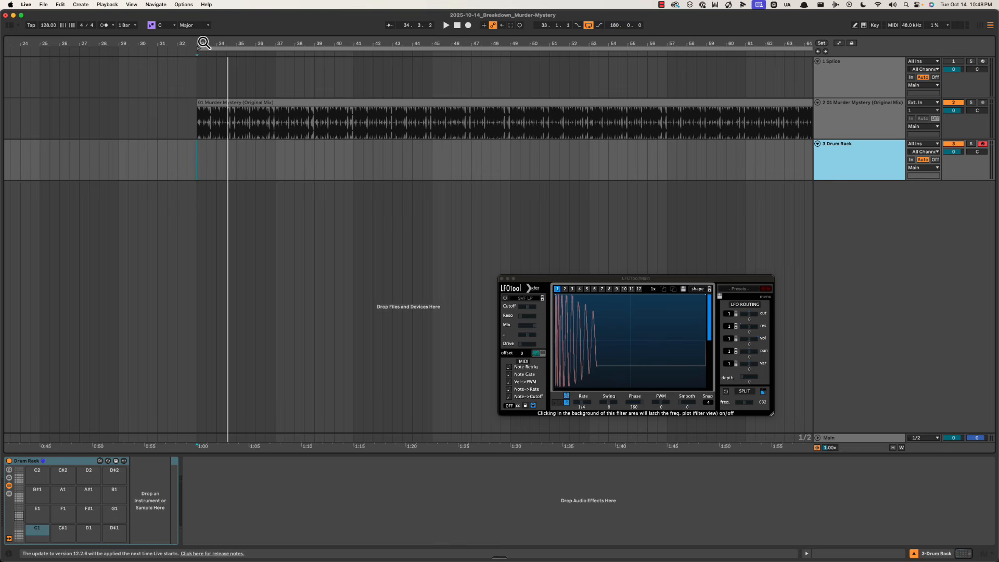
{"action": "left_click_drag", "start_coordinate": [204, 43], "coordinate": [260, 44]}
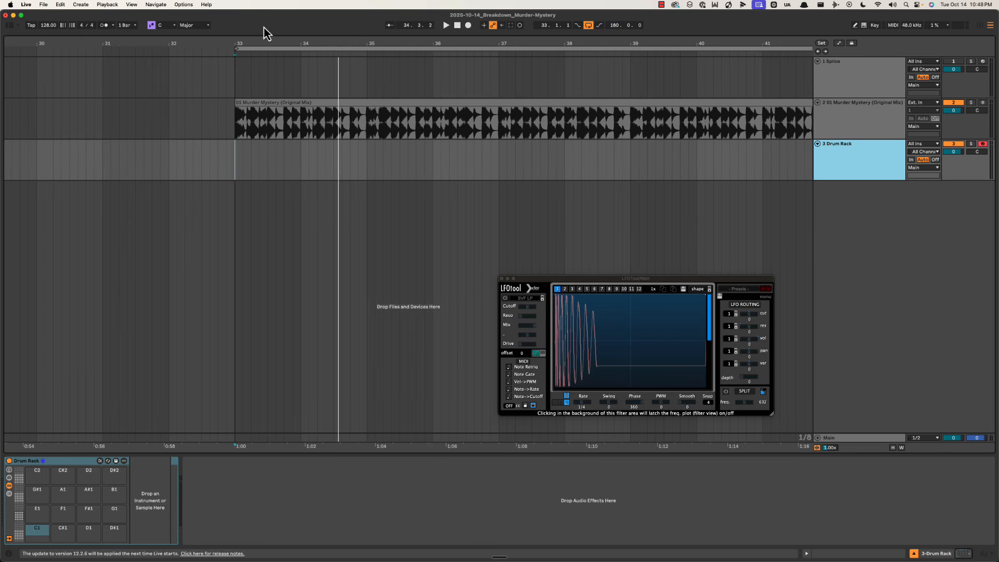
{"action": "left_click_drag", "start_coordinate": [244, 45], "coordinate": [243, 41]}
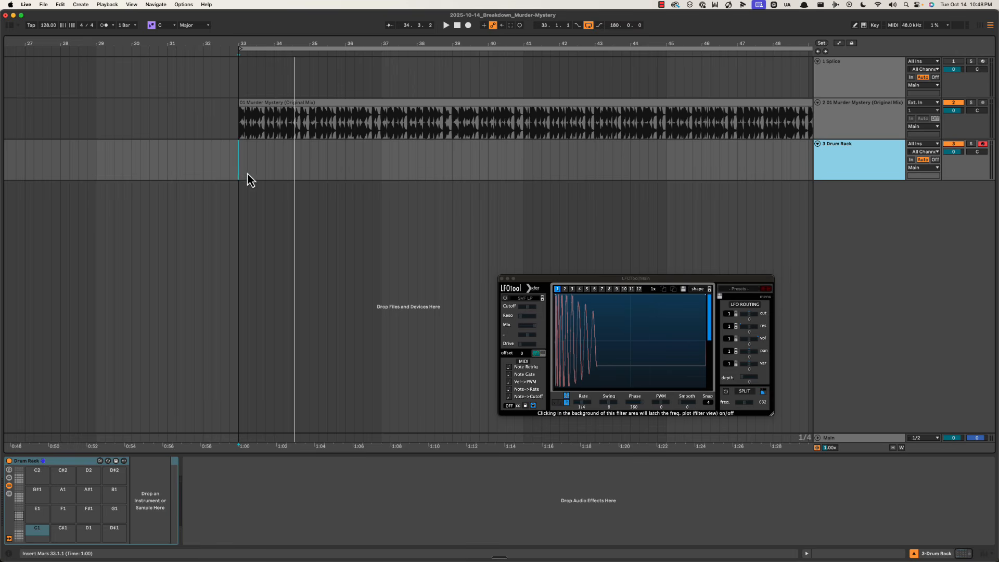
{"action": "left_click", "coordinate": [236, 158]}
Rename the new Drum Rack track as BEAT and colour it red
{"action": "left_click", "coordinate": [861, 170]}
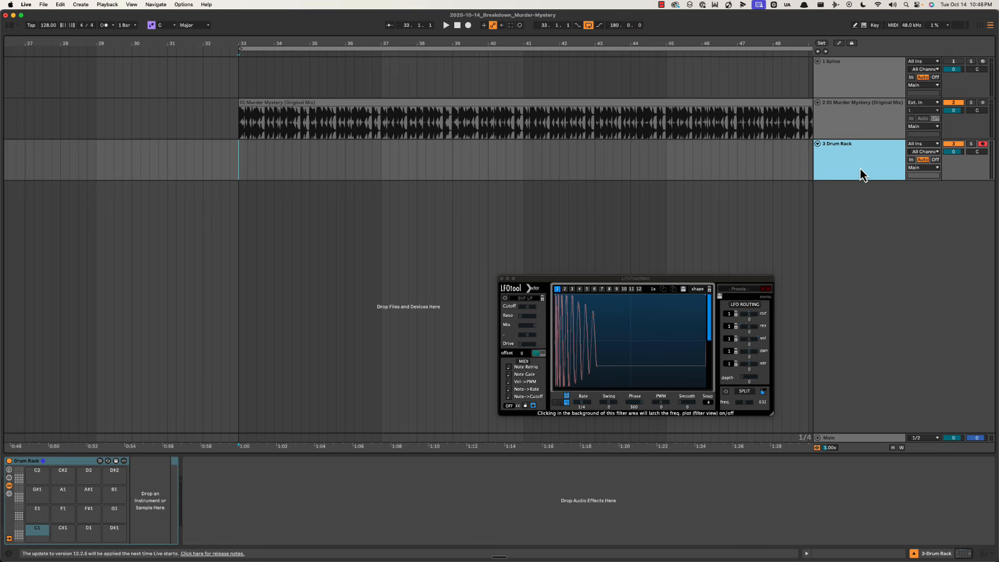
{"action": "key", "text": "super+r"}
{"action": "type", "text": "BEAT"}
{"action": "key", "text": "Return"}
{"action": "right_click", "coordinate": [861, 173]}
{"action": "left_click", "coordinate": [868, 347]}
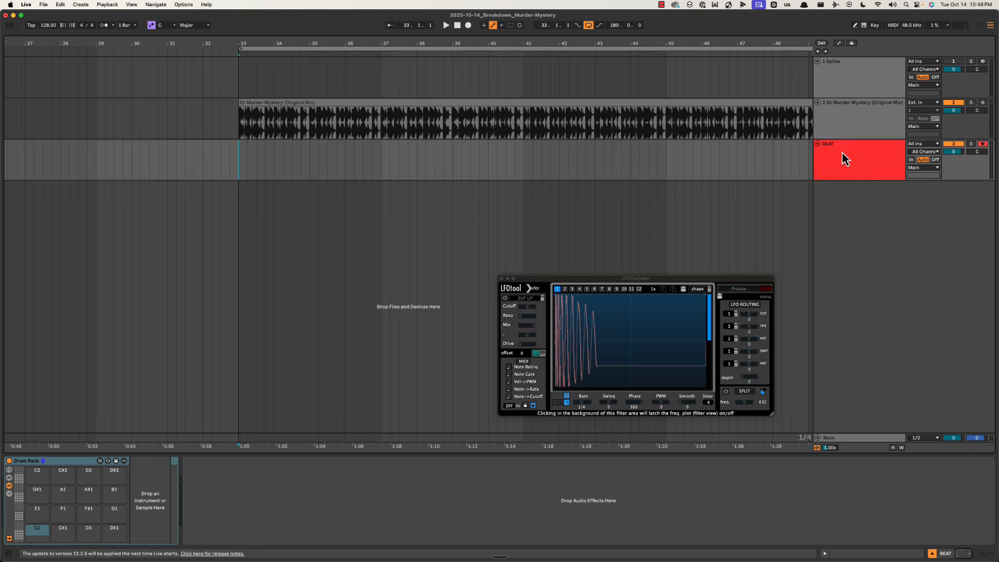
{"action": "left_click", "coordinate": [842, 156]}
Create an empty eight-bar MIDI clip on the BEAT track from bar 33 to bar 41 and hide the device view
{"action": "left_click_drag", "start_coordinate": [574, 279], "coordinate": [578, 341]}
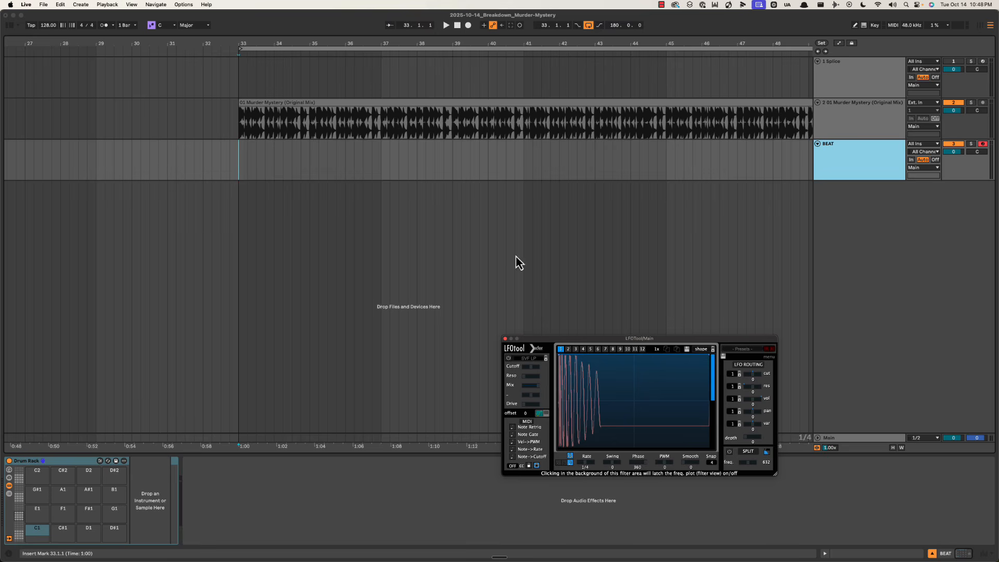
{"action": "left_click_drag", "start_coordinate": [509, 40], "coordinate": [474, 40]}
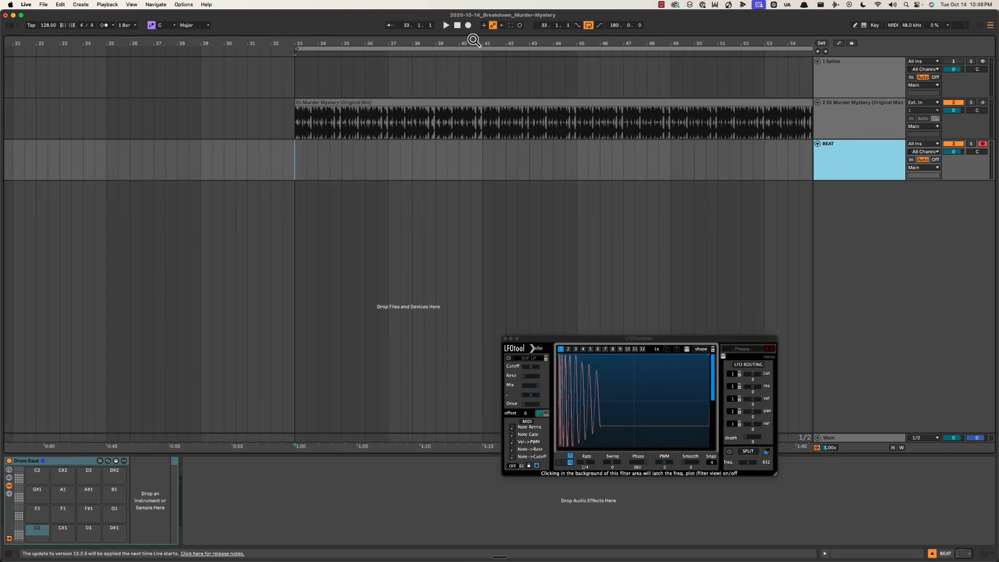
{"action": "left_click_drag", "start_coordinate": [297, 160], "coordinate": [481, 158]}
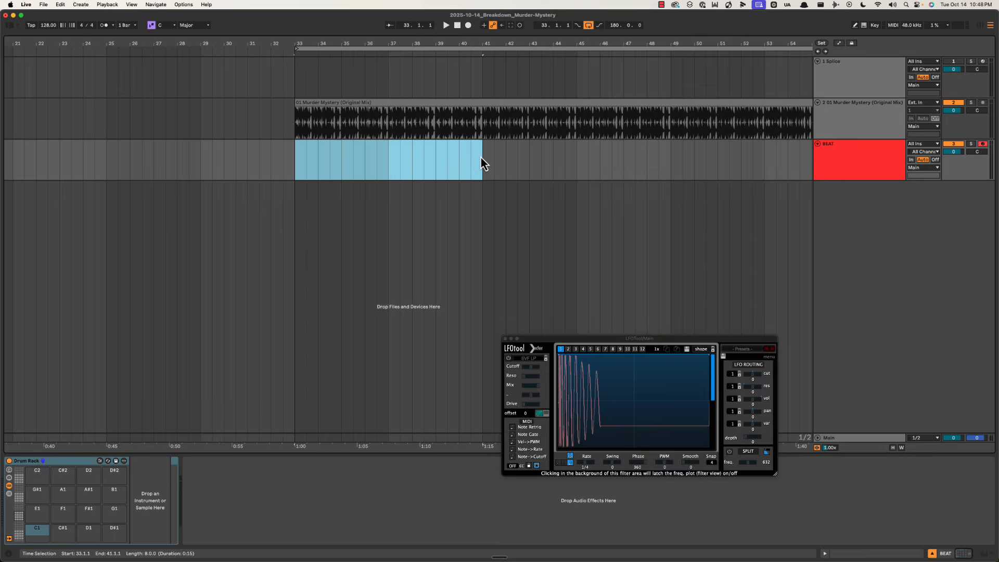
{"action": "key", "text": "super+shift+m"}
{"action": "key", "text": "super+alt+l"}
Add a second Drum Rack MIDI track below BEAT, named BASS and coloured red
{"action": "left_click", "coordinate": [880, 167]}
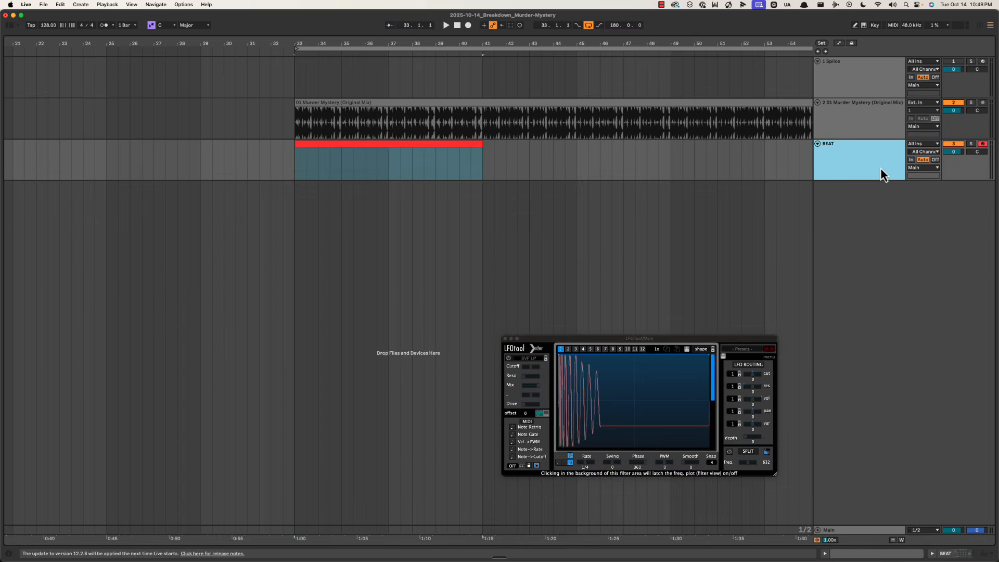
{"action": "key", "text": "super+d"}
{"action": "key", "text": "super+r"}
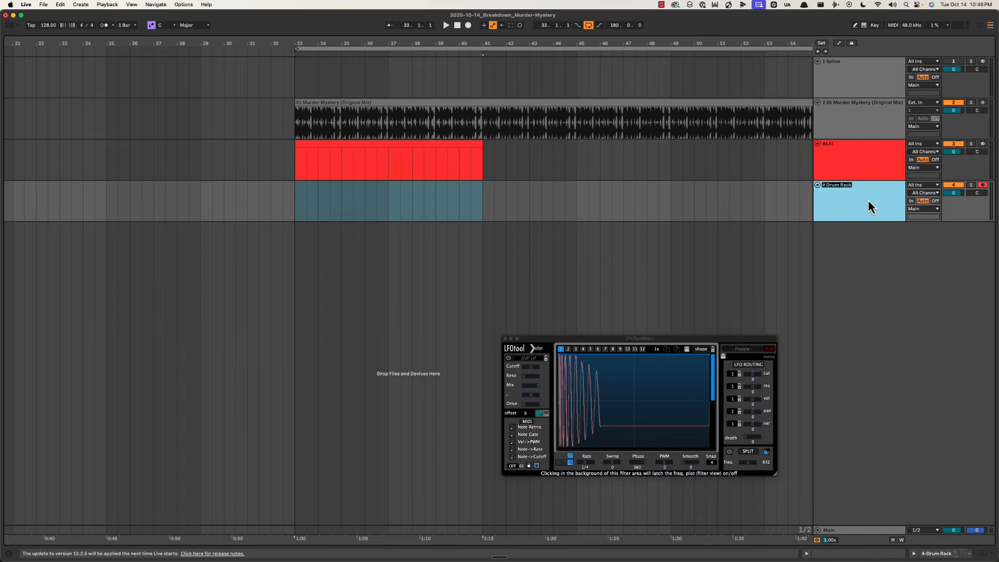
{"action": "type", "text": "BASS"}
{"action": "key", "text": "Return"}
{"action": "right_click", "coordinate": [857, 194]}
{"action": "left_click", "coordinate": [864, 374]}
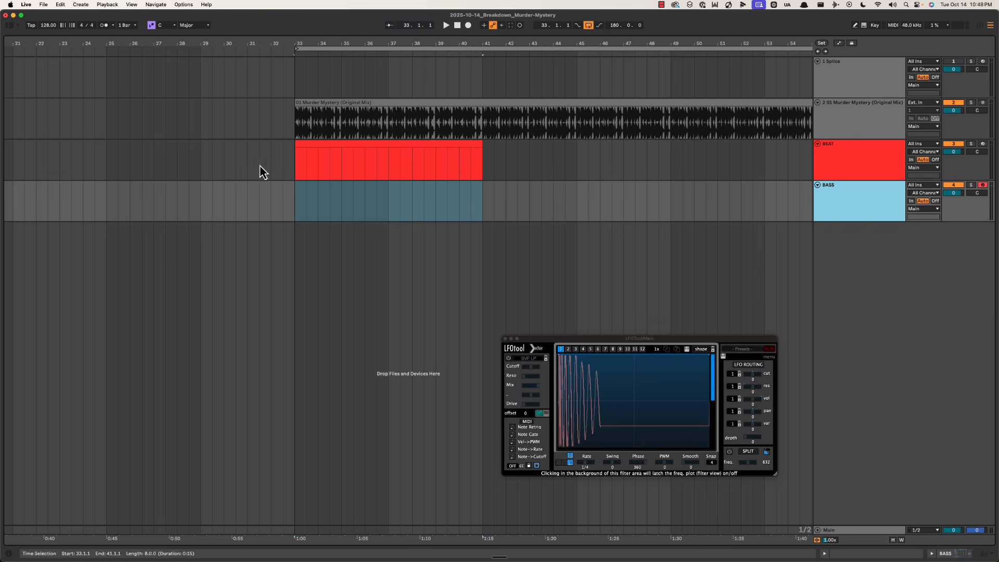
Create an empty eight-bar MIDI clip on the BASS track from bar 33 to bar 41
{"action": "left_click", "coordinate": [331, 148]}
{"action": "left_click_drag", "start_coordinate": [293, 205], "coordinate": [479, 203]}
{"action": "key", "text": "super+shift+m"}
{"action": "key", "text": "super+alt+l"}
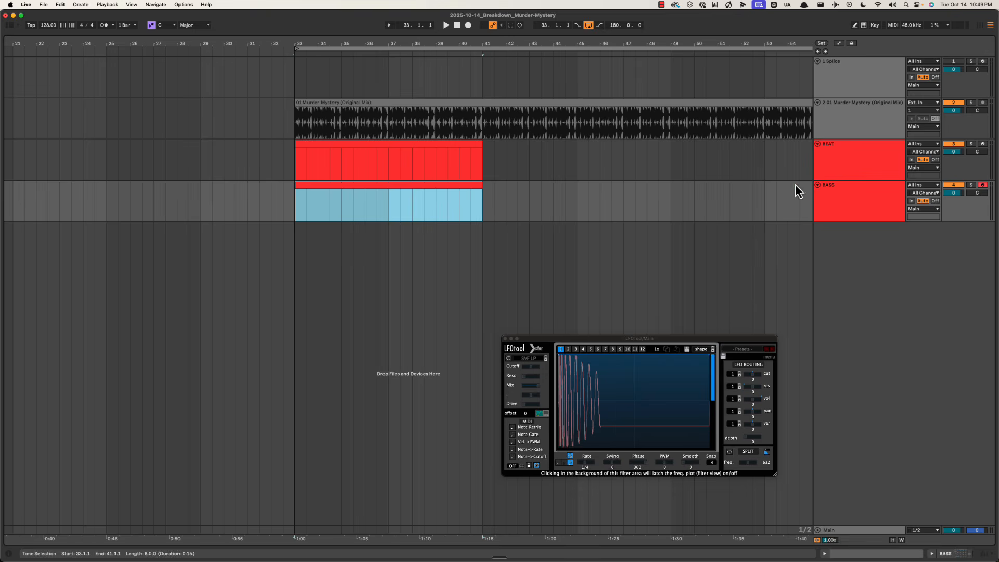
{"action": "left_click", "coordinate": [847, 203]}
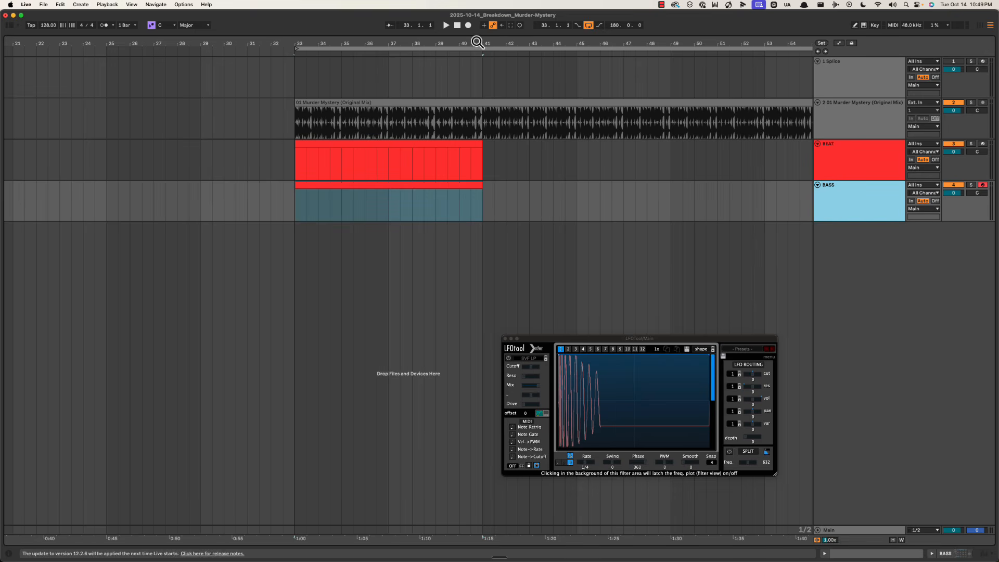
Solo the Murder Mystery reference track and play its outro from bar 205
{"action": "left_click_drag", "start_coordinate": [478, 43], "coordinate": [152, 44]}
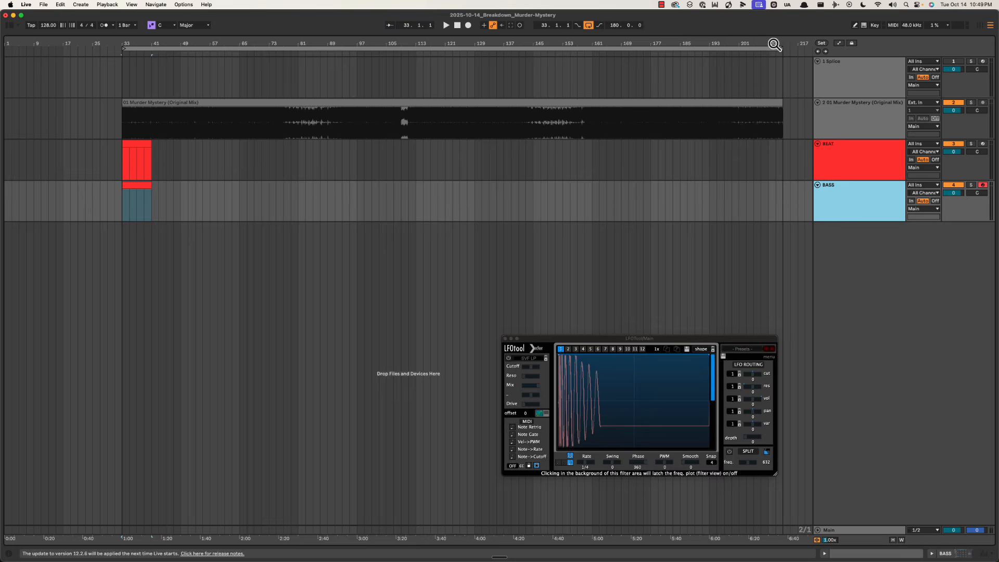
{"action": "left_click_drag", "start_coordinate": [774, 45], "coordinate": [780, 73]}
{"action": "left_click", "coordinate": [975, 106]}
{"action": "left_click", "coordinate": [972, 103]}
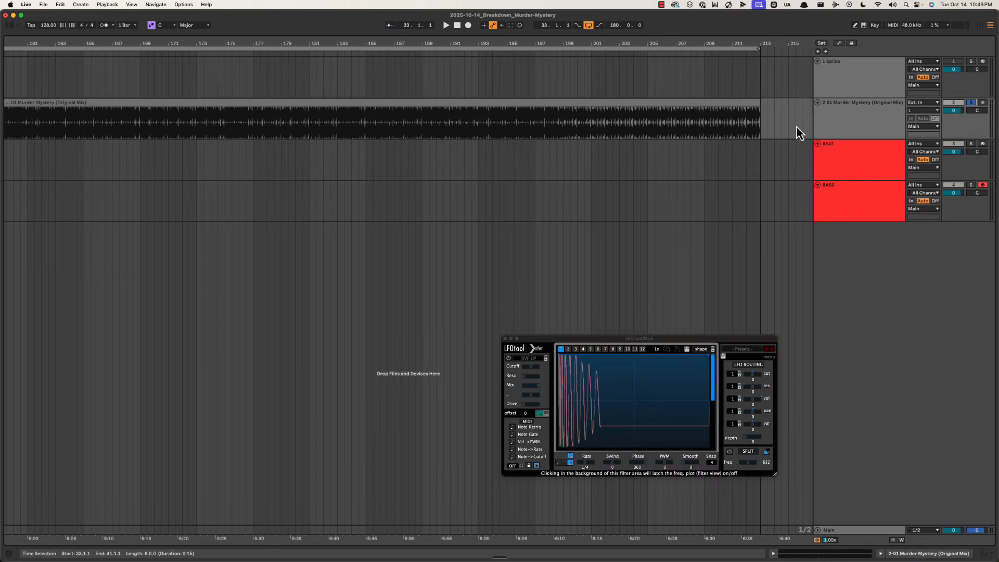
{"action": "left_click", "coordinate": [648, 119]}
{"action": "key", "text": "space"}
{"action": "left_click_drag", "start_coordinate": [685, 43], "coordinate": [629, 47]}
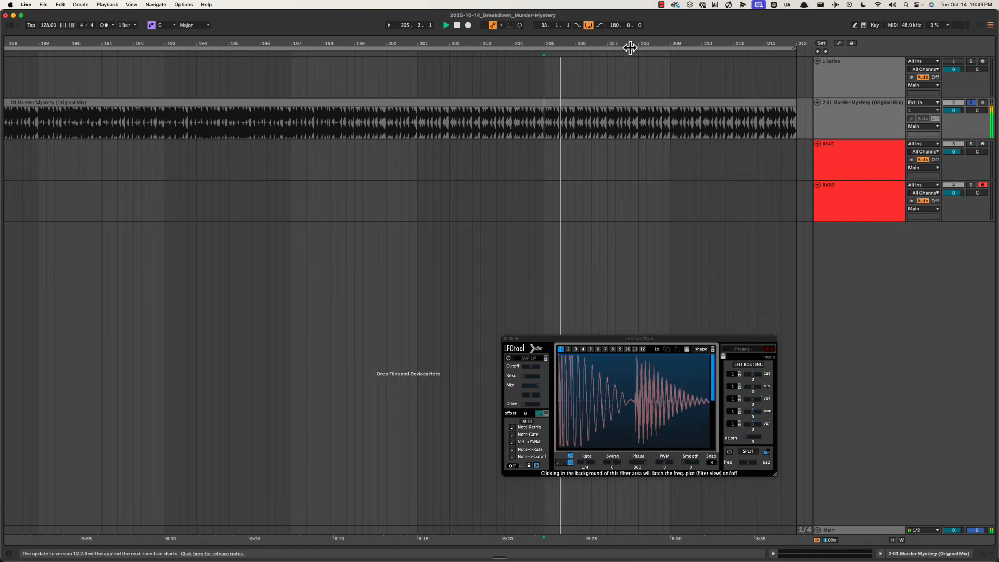
{"action": "key", "text": "space"}
Examine the low-end peaks of the reference's outro in an enlarged Spectrum on the Main track during playback from bar 205
{"action": "left_click", "coordinate": [544, 127]}
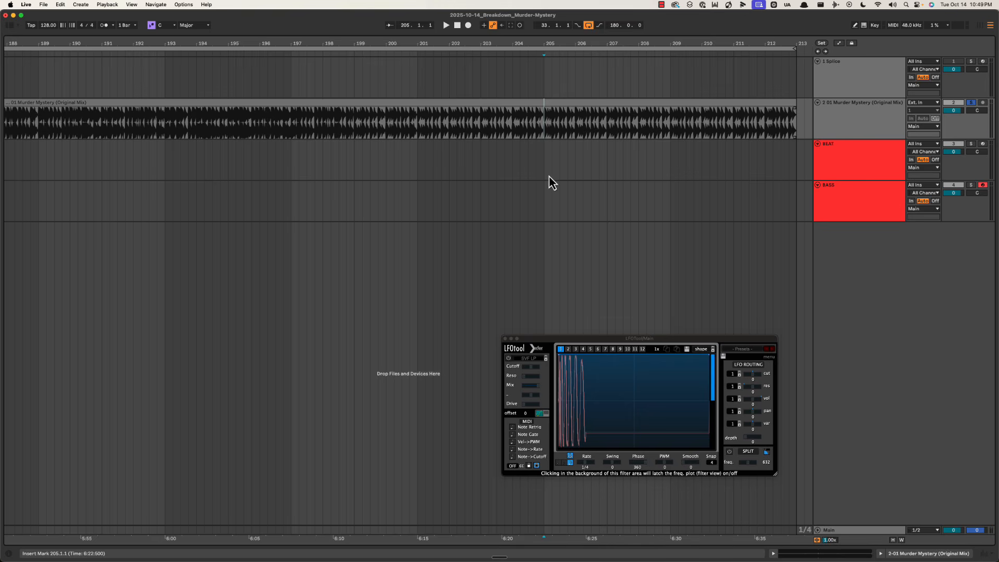
{"action": "double_click", "coordinate": [847, 531]}
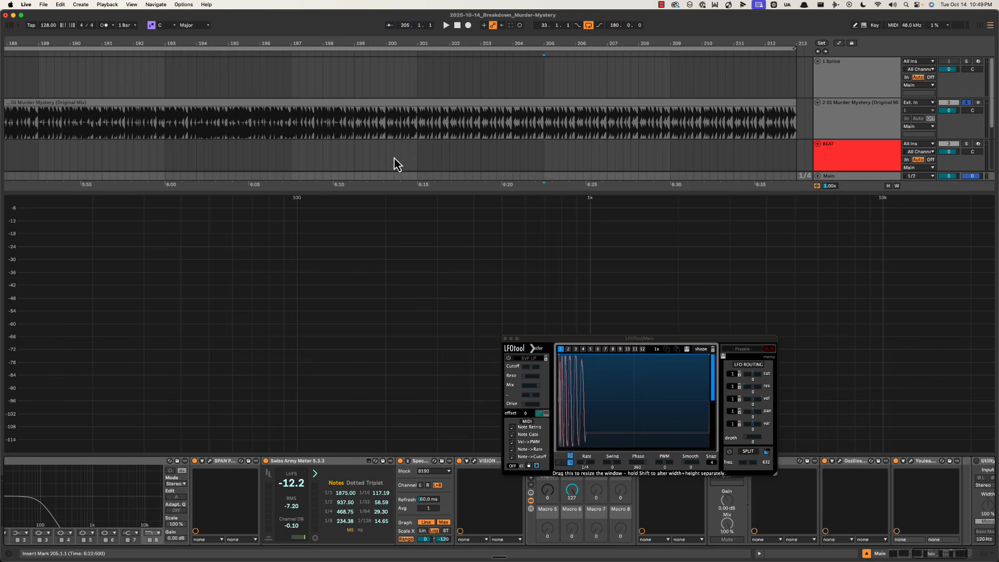
{"action": "left_click_drag", "start_coordinate": [404, 193], "coordinate": [396, 47]}
{"action": "key", "text": "space"}
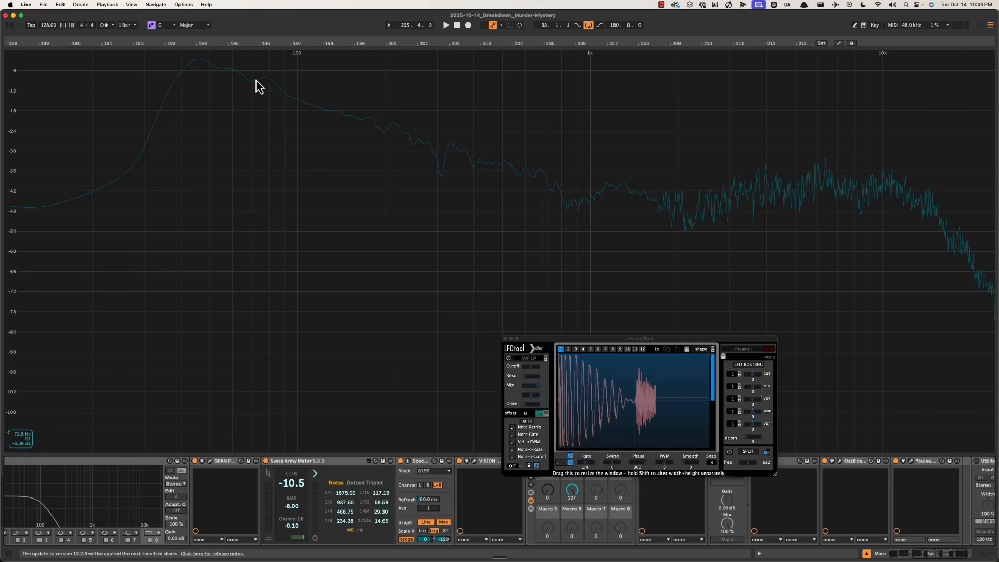
{"action": "key", "text": "space"}
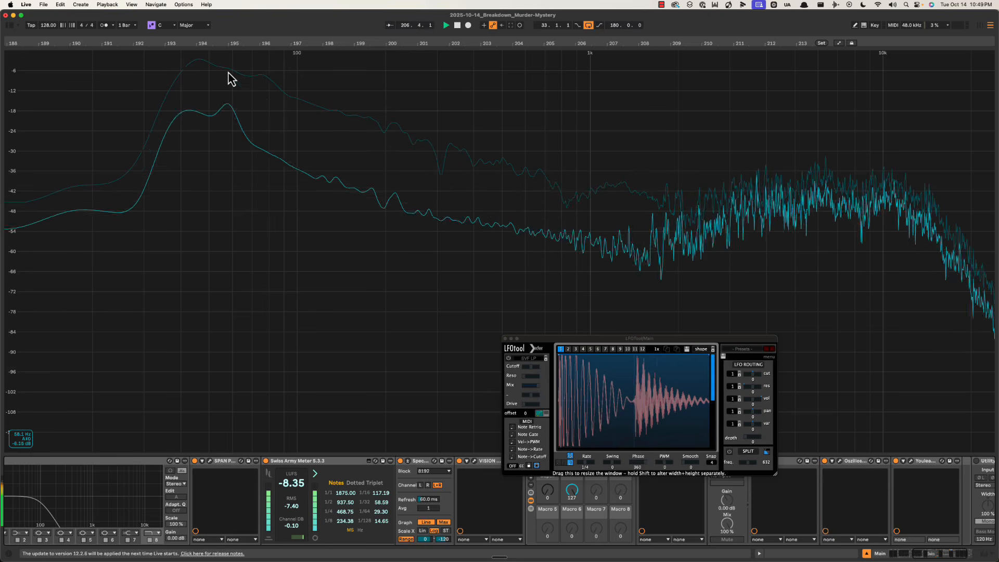
{"action": "key", "text": "space"}
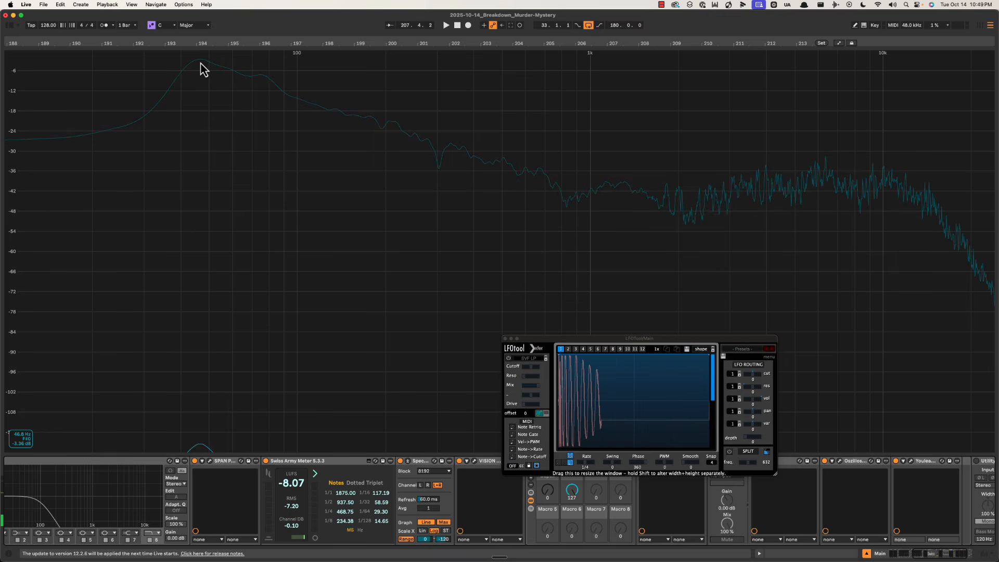
{"action": "double_click", "coordinate": [564, 135]}
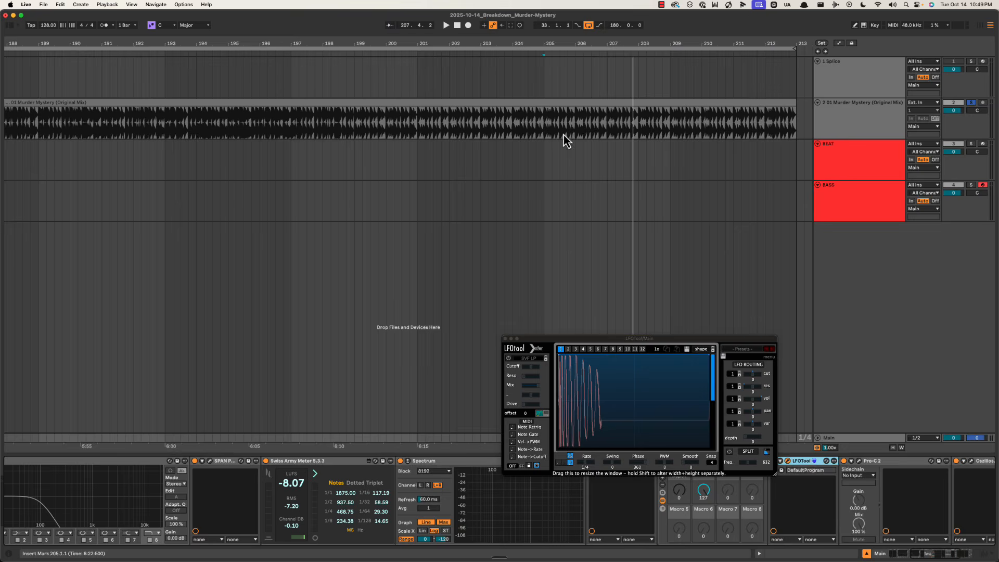
Set the arrangement loop to eight bars, from bar 33 to bar 41
{"action": "key", "text": "w"}
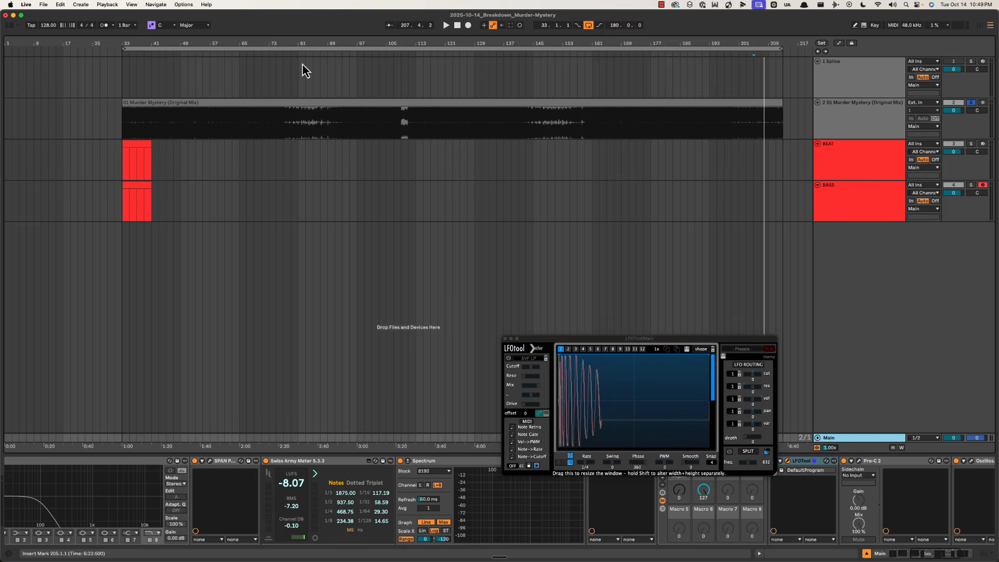
{"action": "left_click_drag", "start_coordinate": [127, 41], "coordinate": [153, 183]}
{"action": "left_click", "coordinate": [174, 125]}
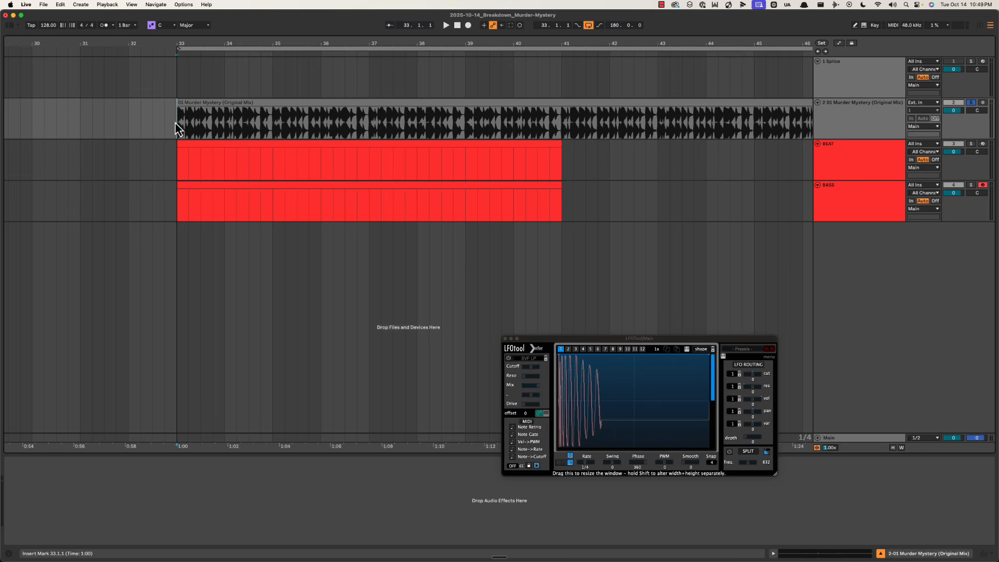
{"action": "left_click_drag", "start_coordinate": [176, 125], "coordinate": [372, 121]}
{"action": "key", "text": "super+l"}
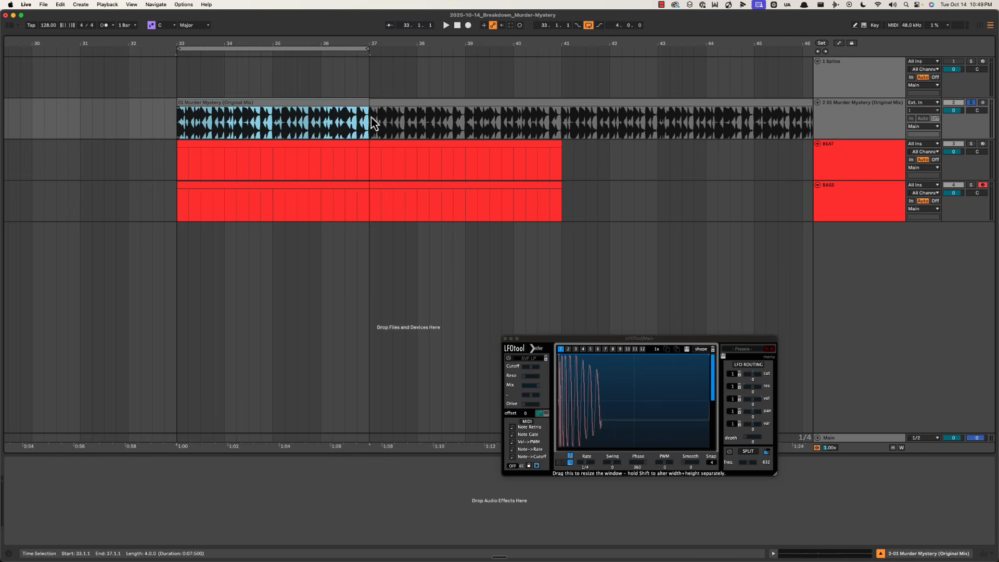
{"action": "left_click_drag", "start_coordinate": [303, 43], "coordinate": [303, 33]}
{"action": "left_click", "coordinate": [356, 50]}
{"action": "left_click_drag", "start_coordinate": [357, 49], "coordinate": [505, 54]}
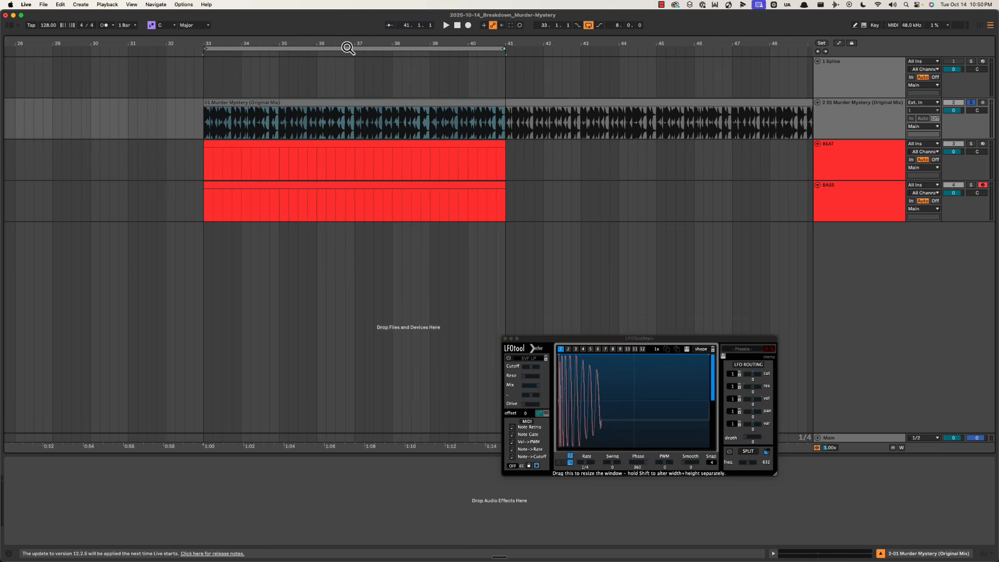
Play the looped section of the soloed reference, checking its waveform in LFOTool, and select the BASS track
{"action": "key", "text": "space"}
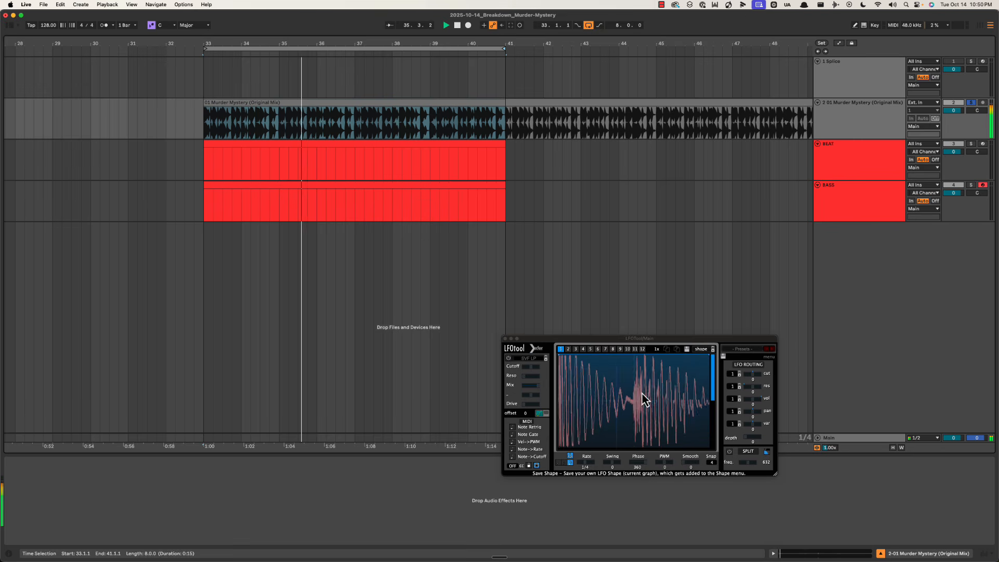
{"action": "left_click_drag", "start_coordinate": [346, 42], "coordinate": [351, 53]}
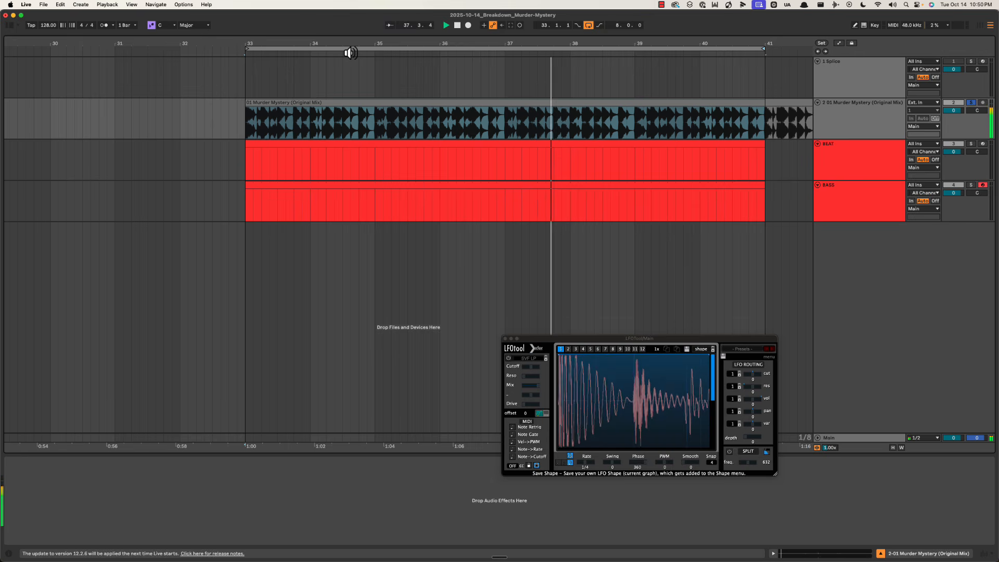
{"action": "left_click", "coordinate": [826, 169]}
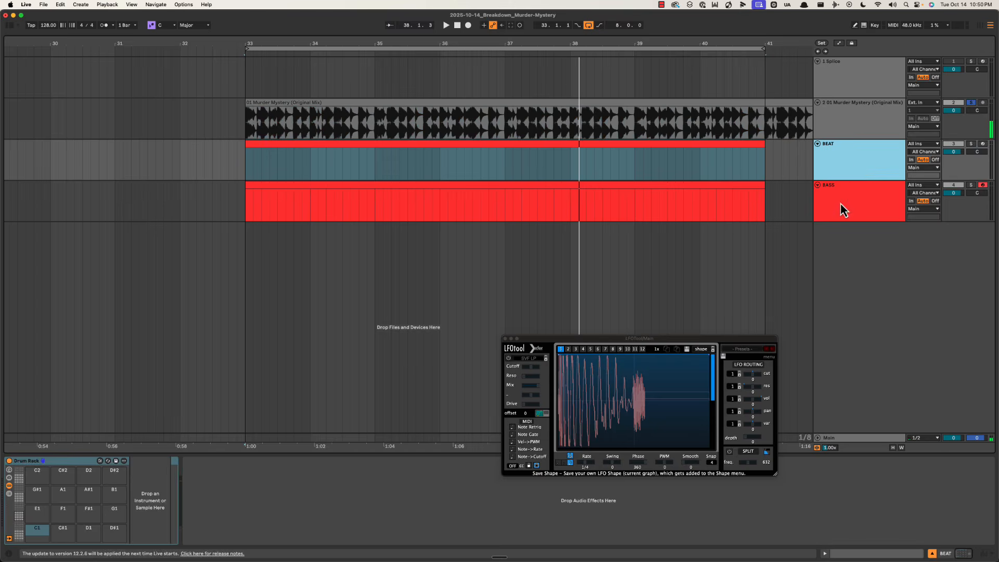
{"action": "left_click", "coordinate": [850, 205]}
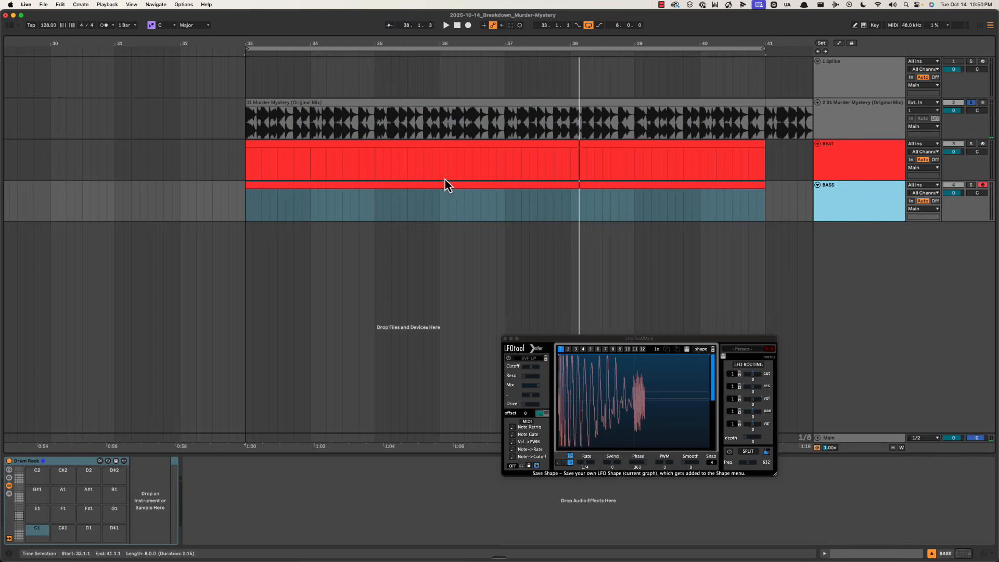
Open the BASS clip and enter sixteenth-long D#3 notes at 1.1.1, 1.1.4 and 1.2.3
{"action": "double_click", "coordinate": [432, 192]}
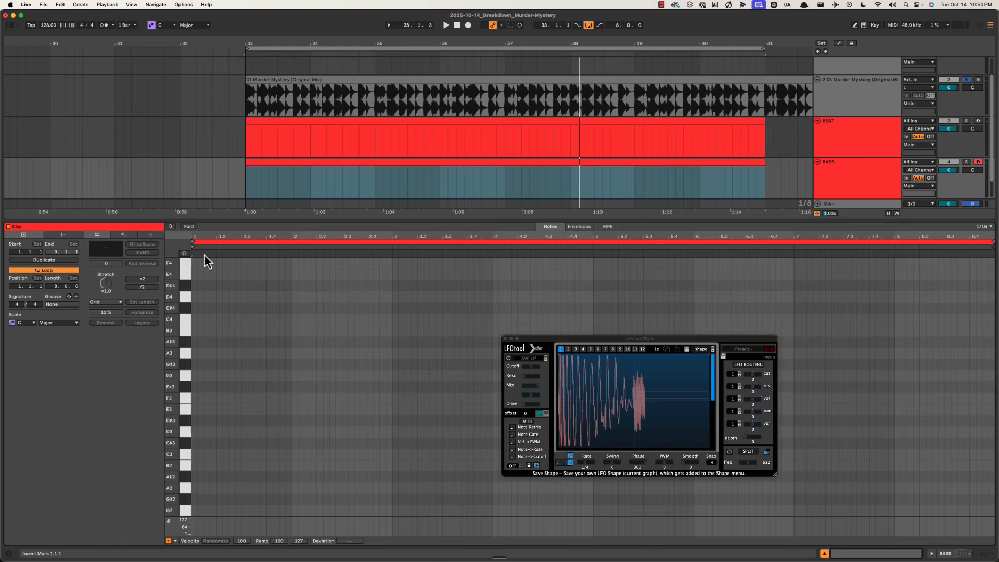
{"action": "left_click_drag", "start_coordinate": [199, 238], "coordinate": [193, 238]}
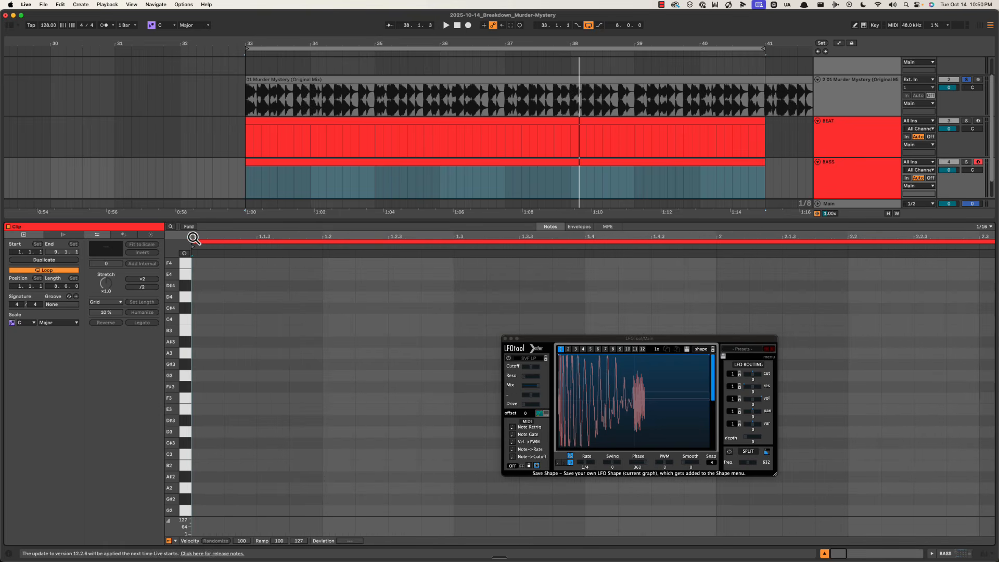
{"action": "scroll", "coordinate": [204, 457], "scroll_direction": "down", "scroll_amount": 1}
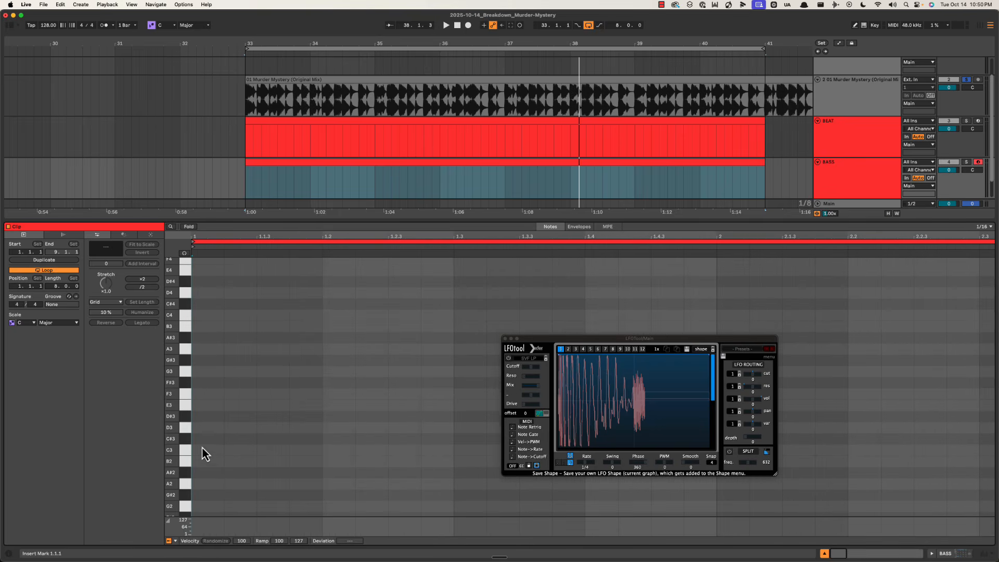
{"action": "double_click", "coordinate": [204, 419]}
{"action": "double_click", "coordinate": [304, 419]}
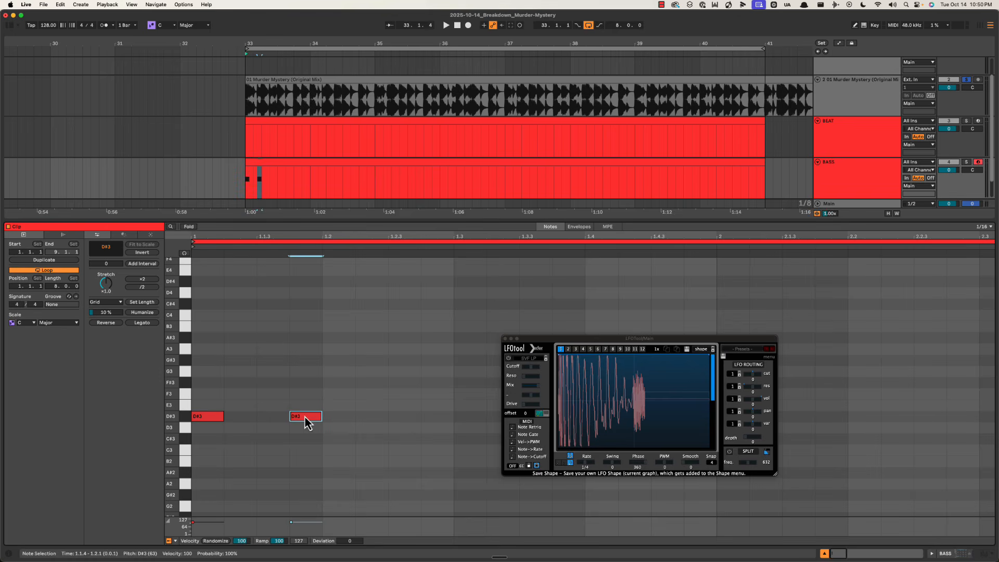
{"action": "double_click", "coordinate": [408, 417]}
Add a D#3 note at 1.3.3 to the BASS clip and check its timing against the reference during playback
{"action": "left_click_drag", "start_coordinate": [560, 339], "coordinate": [735, 436]}
{"action": "key", "text": "space"}
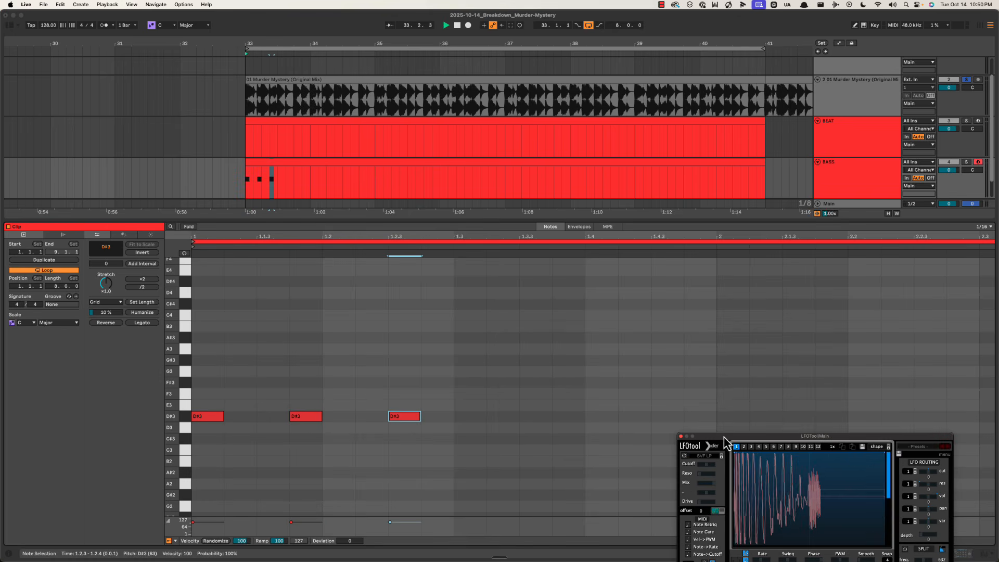
{"action": "double_click", "coordinate": [537, 417]}
{"action": "key", "text": "space"}
{"action": "left_click_drag", "start_coordinate": [489, 379], "coordinate": [606, 473]}
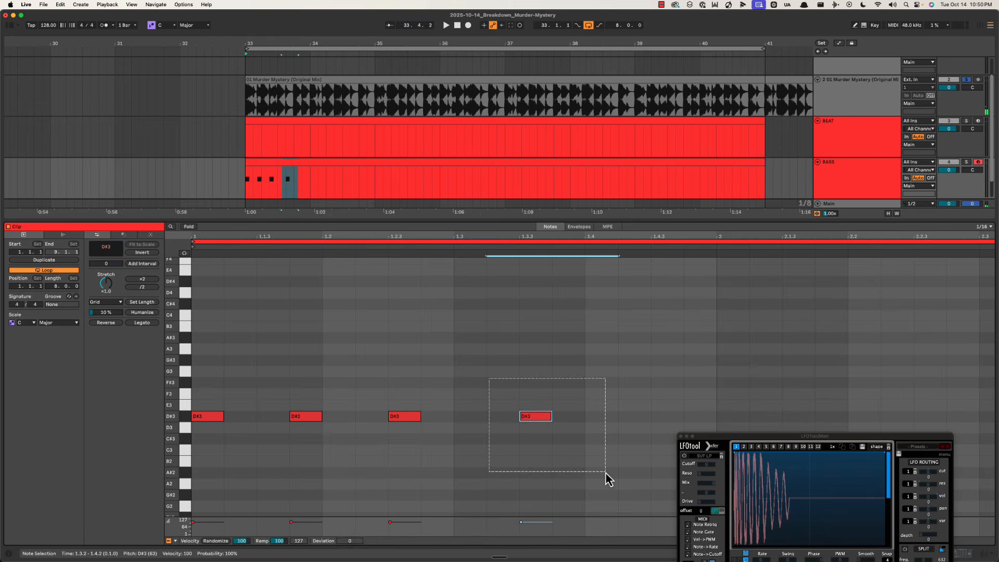
{"action": "key", "text": "space"}
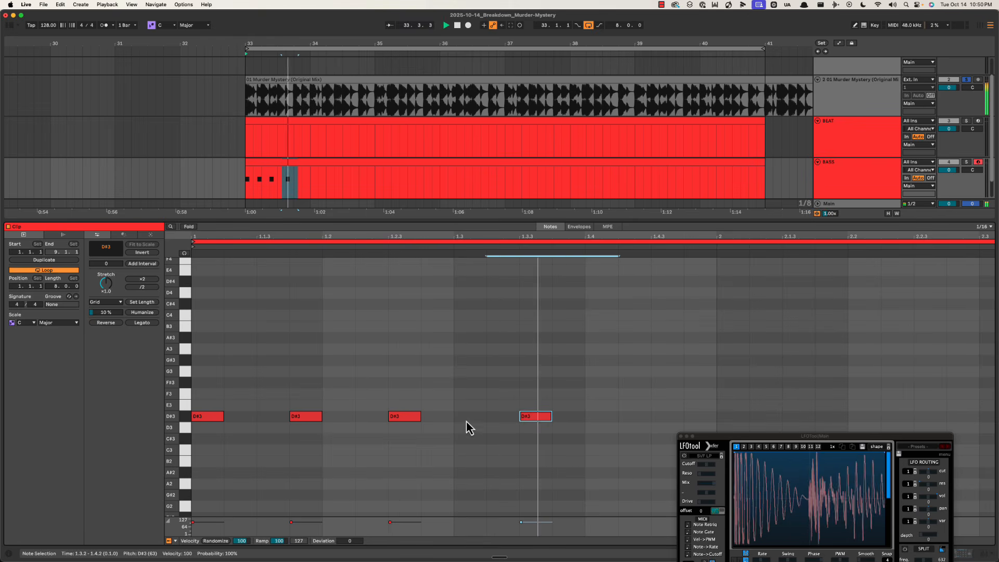
Transpose the BASS note at 1.3.3 down to A#2
{"action": "left_click_drag", "start_coordinate": [498, 383], "coordinate": [630, 483]}
{"action": "key", "text": "Down"}
{"action": "key", "text": "Down"}
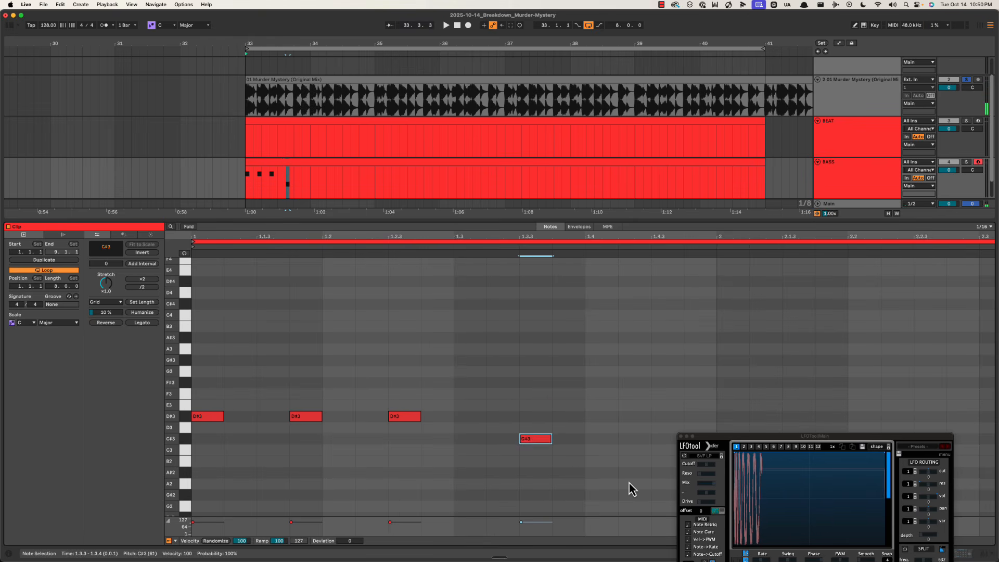
{"action": "key", "text": "Up"}
{"action": "key", "text": "Up"}
{"action": "key", "text": "Down"}
{"action": "key", "text": "Down"}
{"action": "key", "text": "Down"}
{"action": "key", "text": "Down"}
{"action": "key", "text": "Down"}
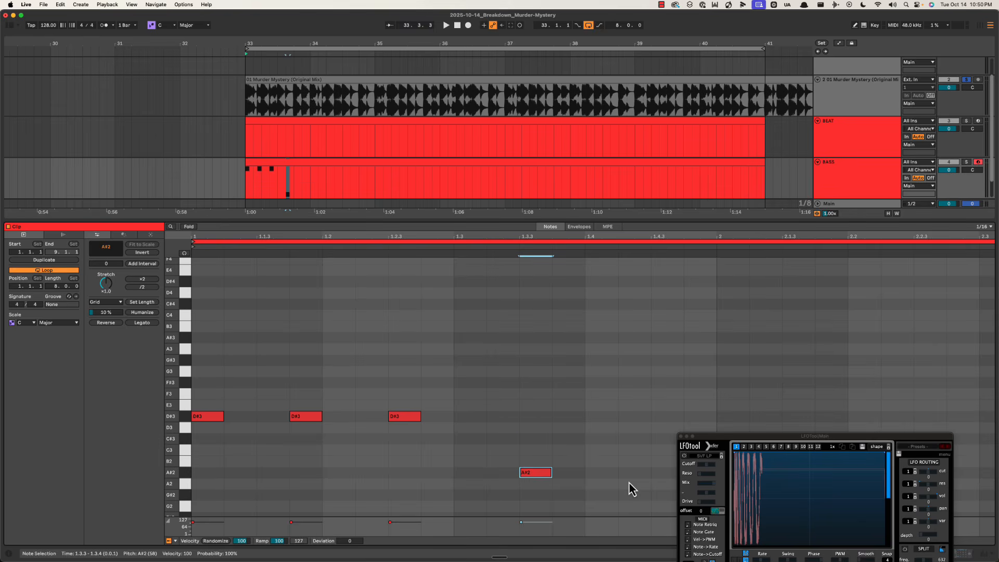
Set the arrangement loop to the eight bars of the reference's outro from bar 201 to bar 209
{"action": "double_click", "coordinate": [615, 220]}
{"action": "left_click_drag", "start_coordinate": [613, 43], "coordinate": [143, 42]}
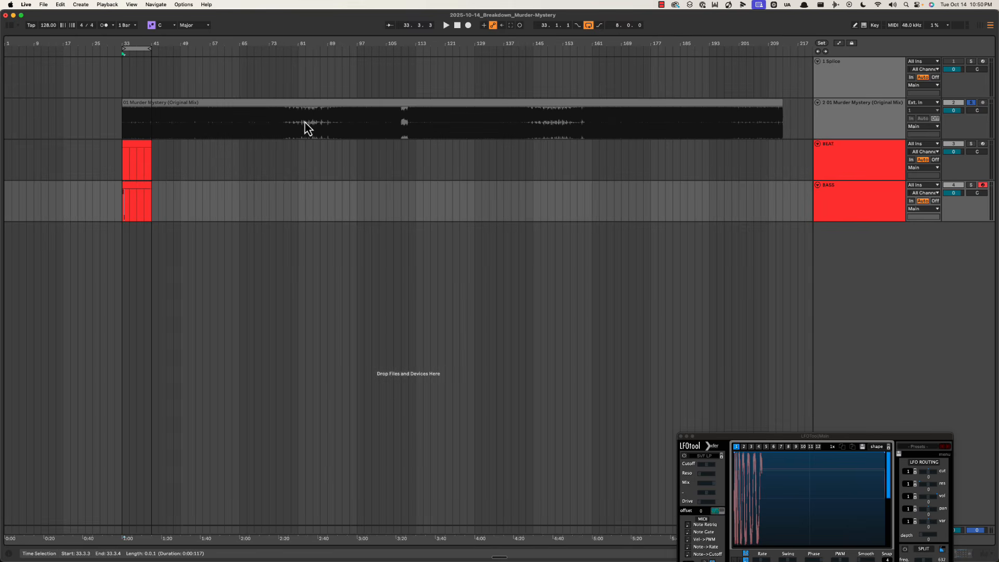
{"action": "left_click_drag", "start_coordinate": [739, 125], "coordinate": [774, 125]}
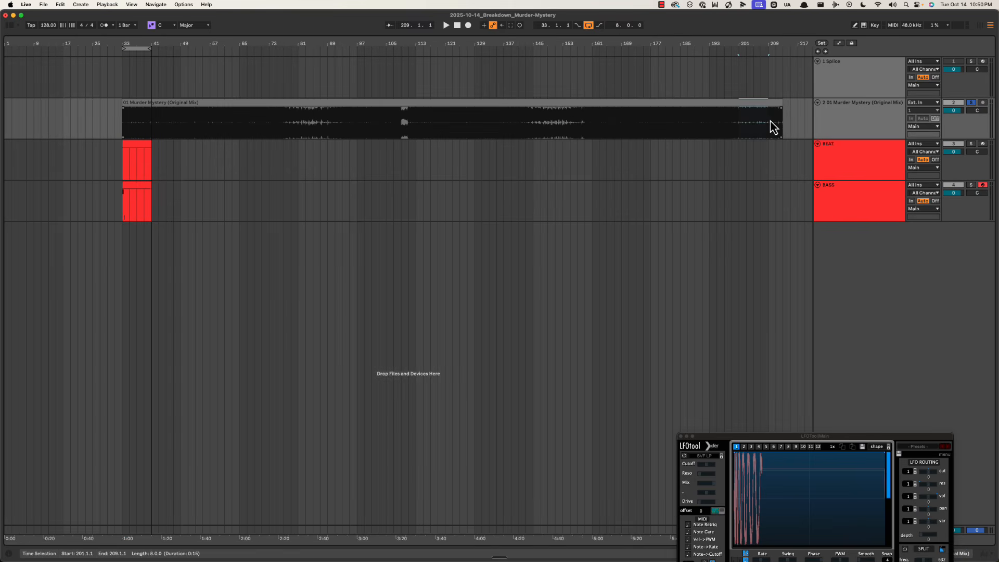
{"action": "key", "text": "super+l"}
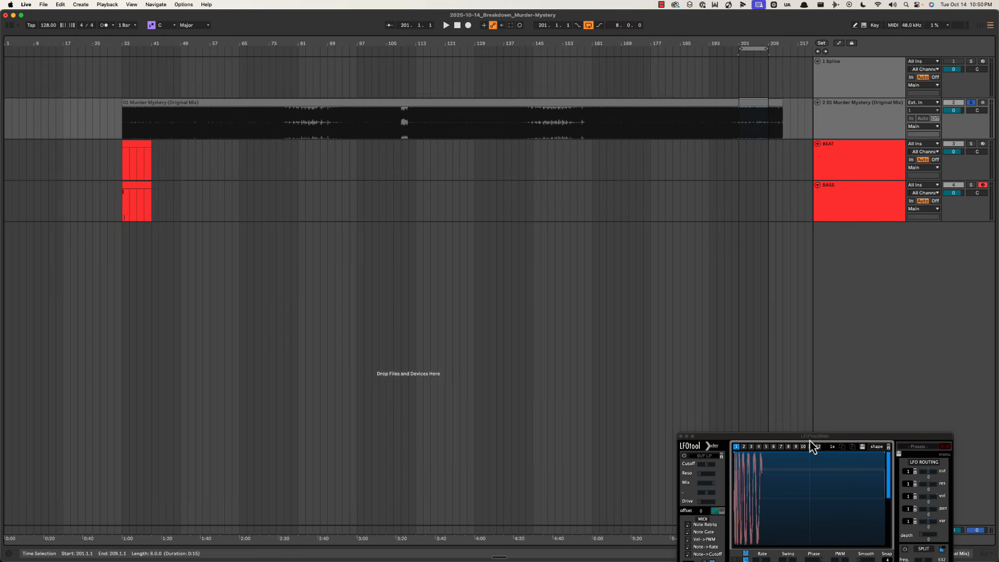
Examine the outro's low-end peaks in an enlarged Spectrum on the Main track while playing from bar 201
{"action": "left_click_drag", "start_coordinate": [807, 436], "coordinate": [208, 91]}
{"action": "double_click", "coordinate": [832, 530]}
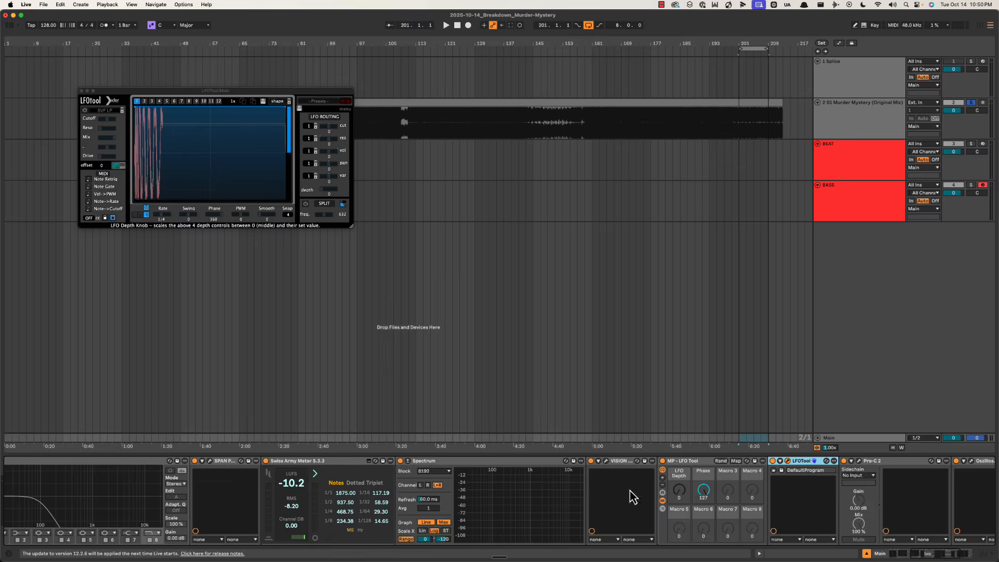
{"action": "double_click", "coordinate": [500, 506]}
{"action": "left_click_drag", "start_coordinate": [296, 91], "coordinate": [846, 223]}
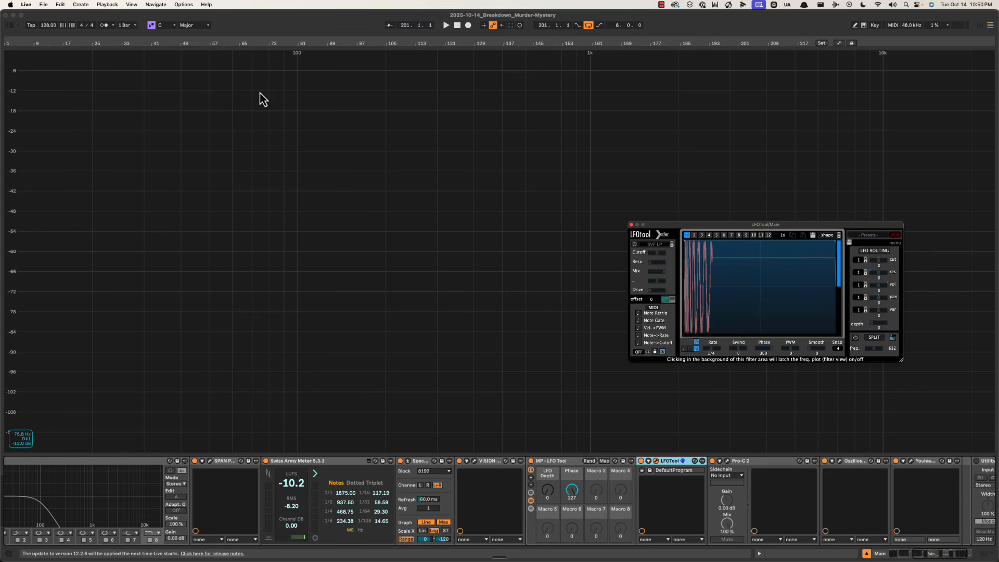
{"action": "key", "text": "space"}
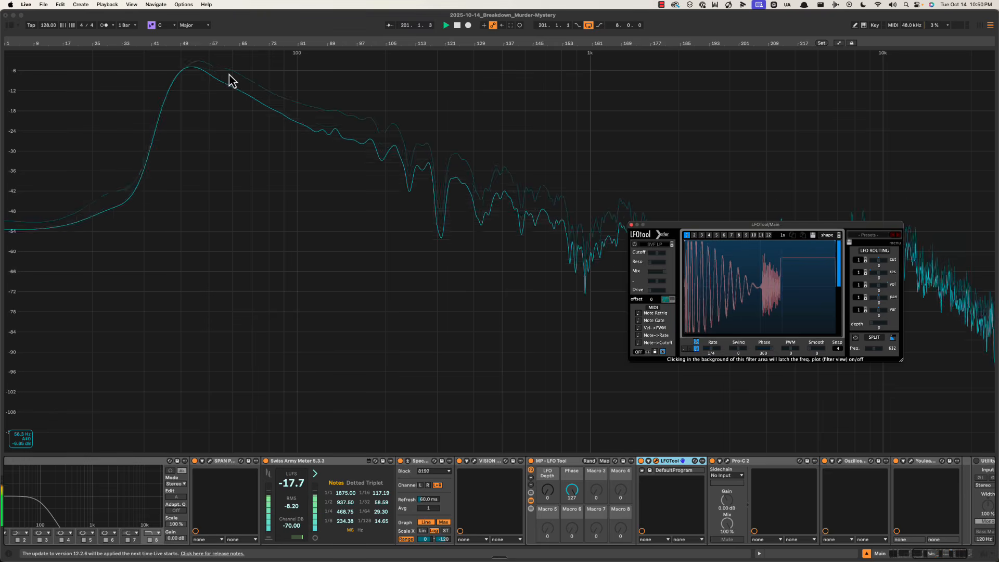
{"action": "key", "text": "space"}
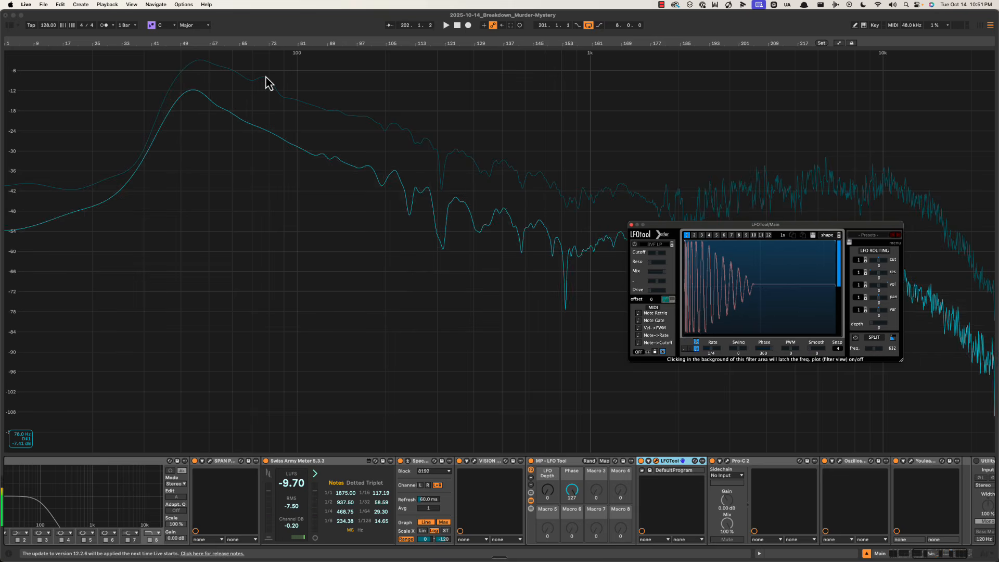
{"action": "key", "text": "space"}
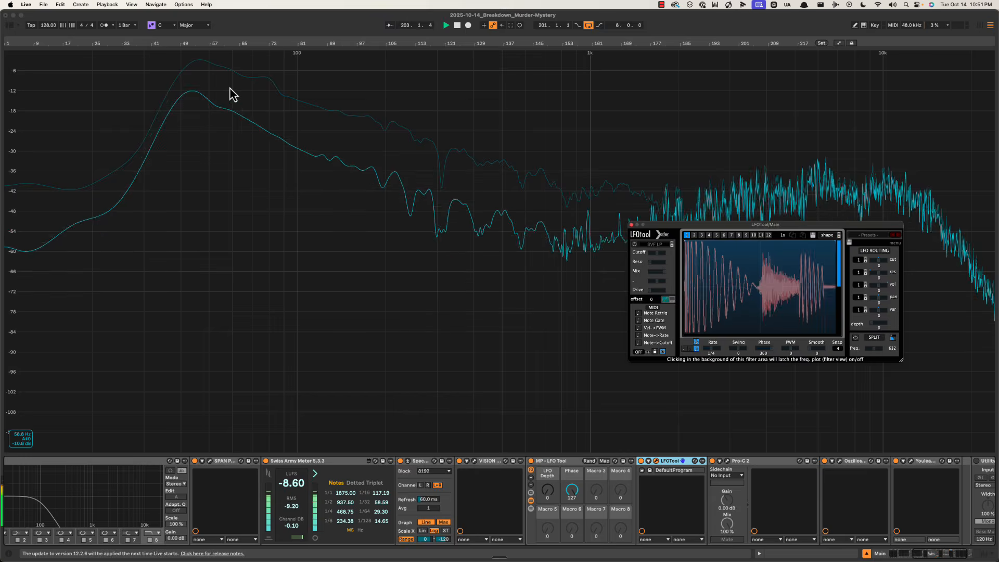
{"action": "key", "text": "space"}
{"action": "double_click", "coordinate": [361, 97]}
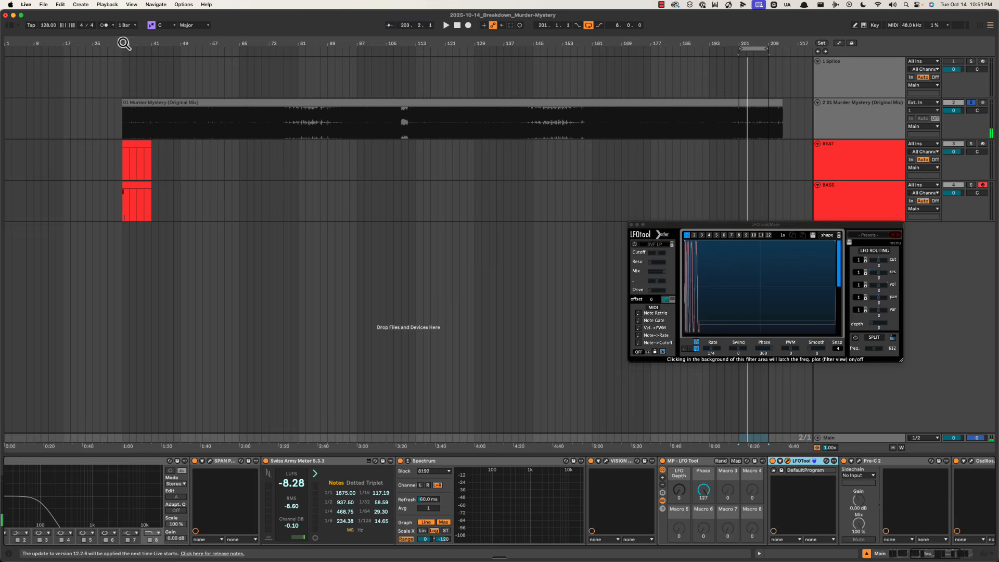
Reopen the BASS clip and play the reference from bar 33 to compare the note pattern with it
{"action": "left_click_drag", "start_coordinate": [124, 44], "coordinate": [127, 44]}
{"action": "double_click", "coordinate": [288, 192]}
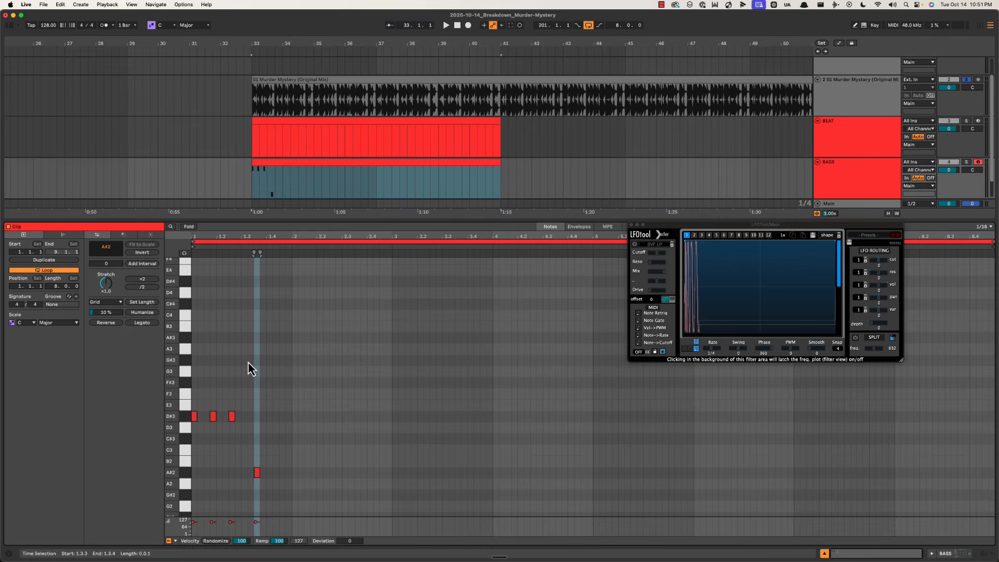
{"action": "left_click_drag", "start_coordinate": [203, 237], "coordinate": [206, 243]}
{"action": "key", "text": "space"}
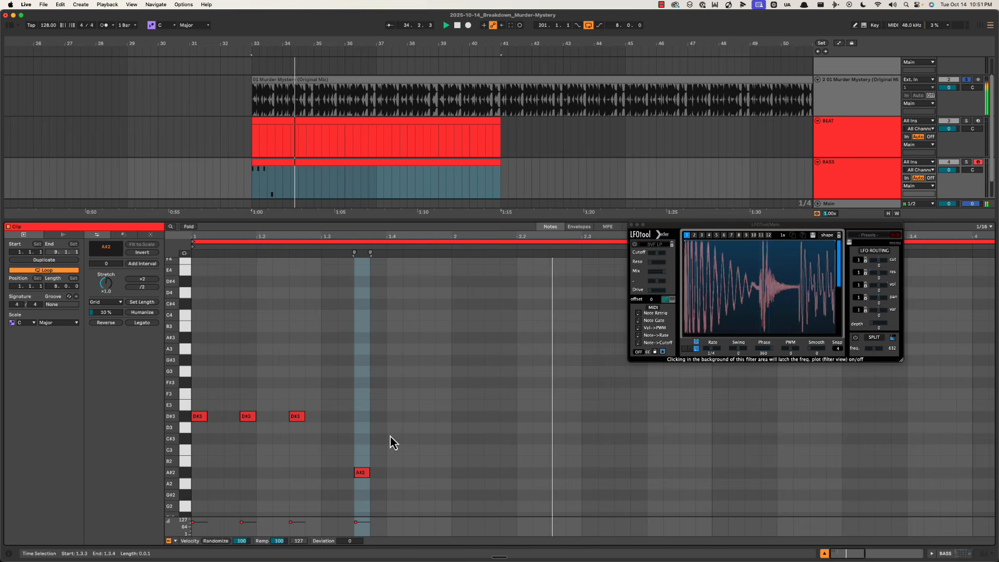
{"action": "key", "text": "space"}
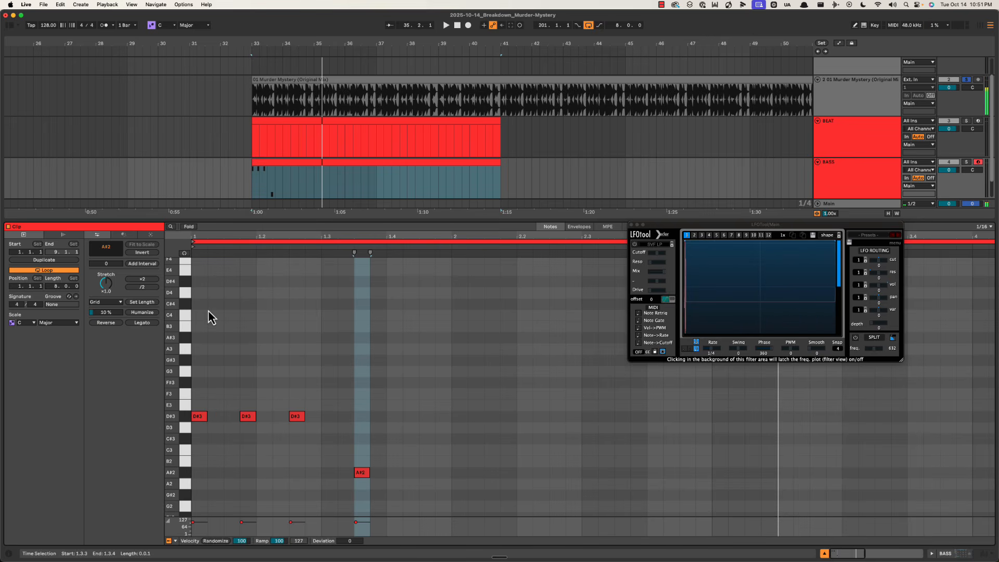
Loop the first bar of the BASS clip, duplicate the loop to two bars and close the LFOTool window
{"action": "left_click_drag", "start_coordinate": [194, 319], "coordinate": [451, 377]}
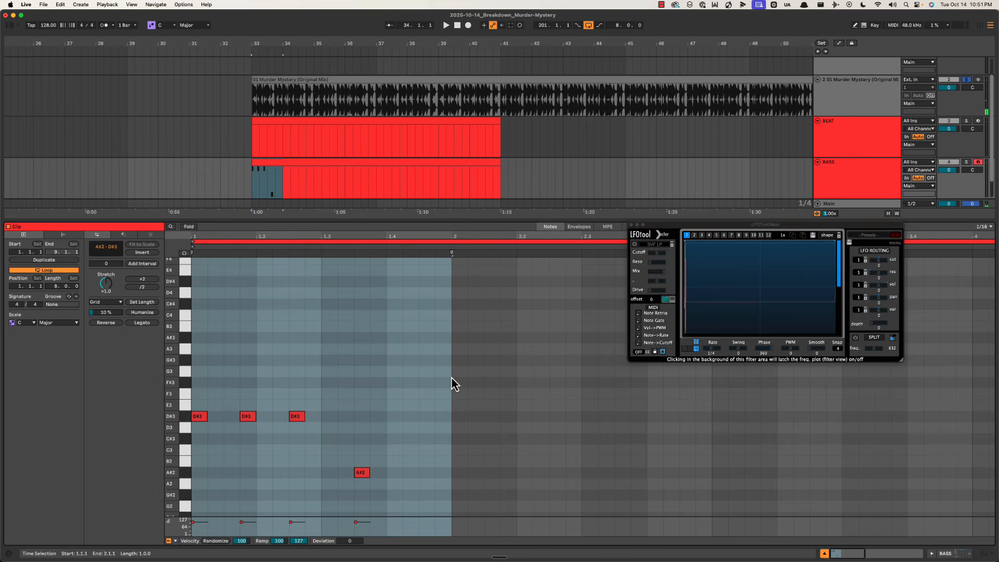
{"action": "key", "text": "super+l"}
{"action": "left_click", "coordinate": [363, 247]}
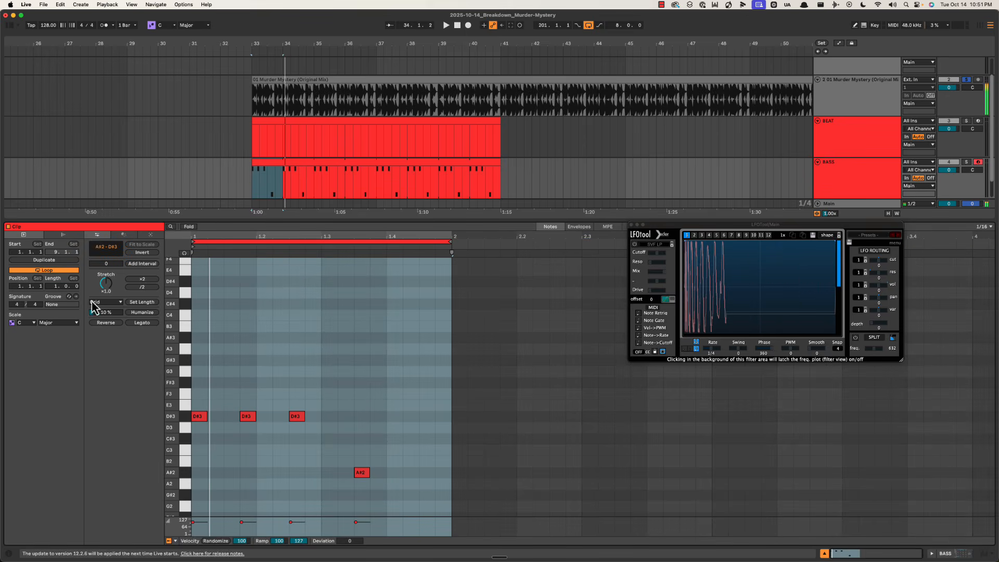
{"action": "left_click", "coordinate": [55, 261]}
{"action": "key", "text": "space"}
{"action": "left_click", "coordinate": [632, 225]}
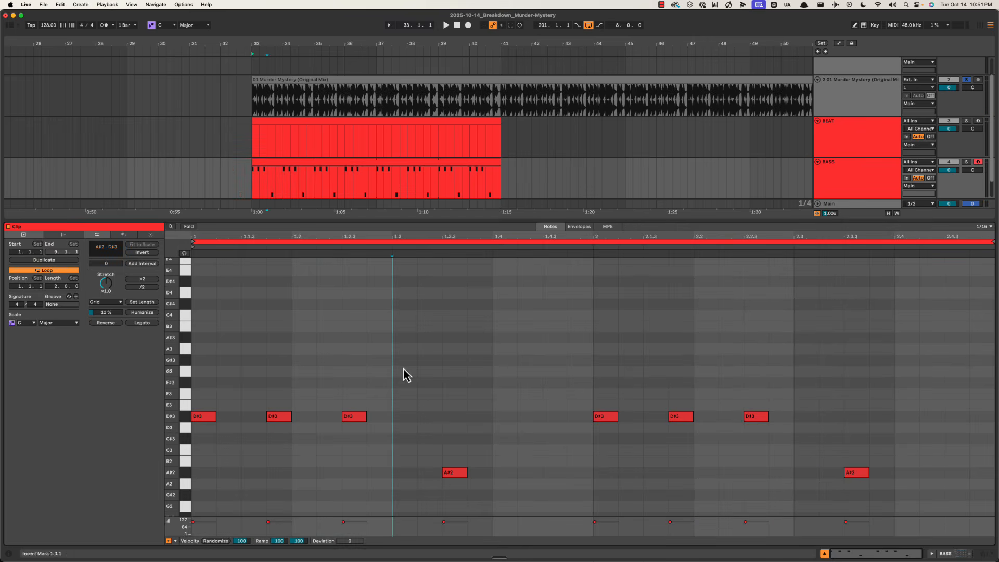
Raise the velocity of all notes in the BASS clip to 127
{"action": "key", "text": "super+a"}
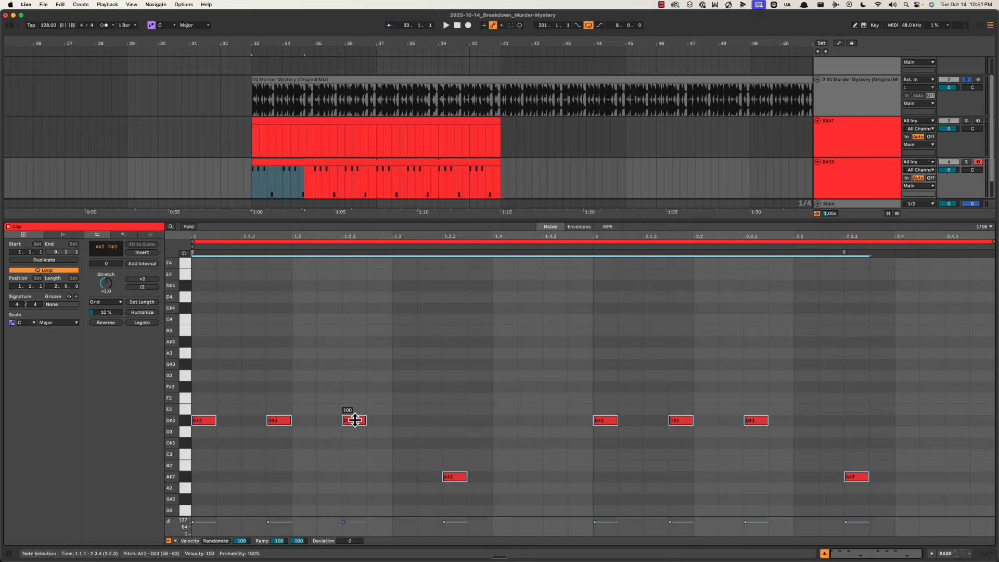
{"action": "left_click_drag", "start_coordinate": [355, 420], "coordinate": [356, 417]}
{"action": "left_click", "coordinate": [354, 357]}
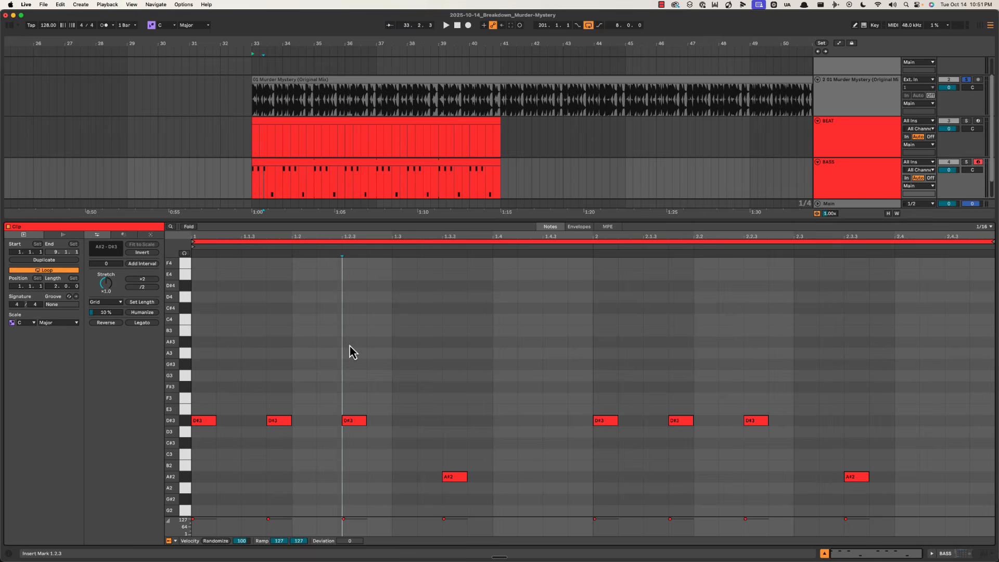
{"action": "key", "text": "Right"}
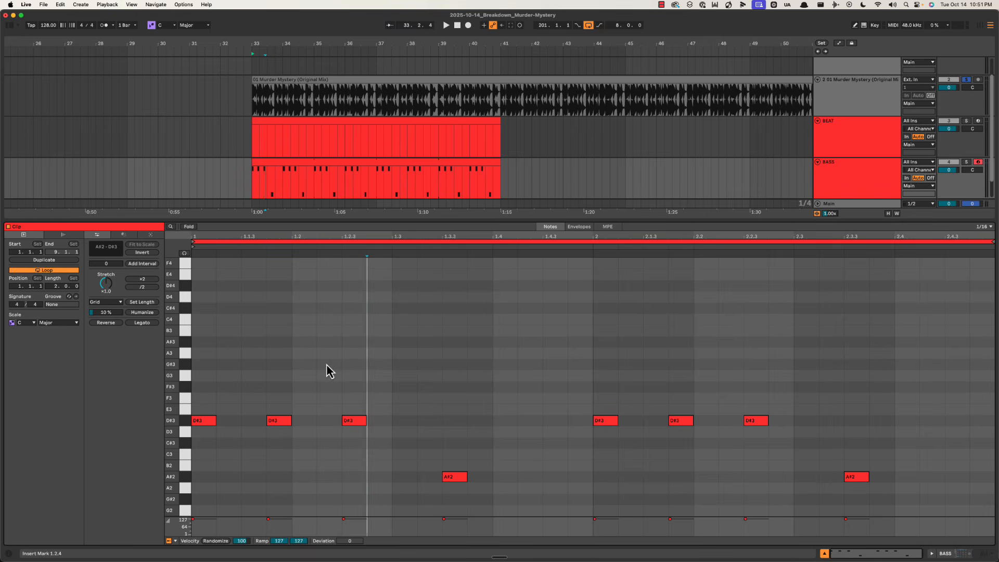
Add D#2 notes an octave below the D#3 notes at 1.1.1, 1.1.4 and 1.2.3
{"action": "scroll", "coordinate": [310, 362], "scroll_direction": "up", "scroll_amount": 1}
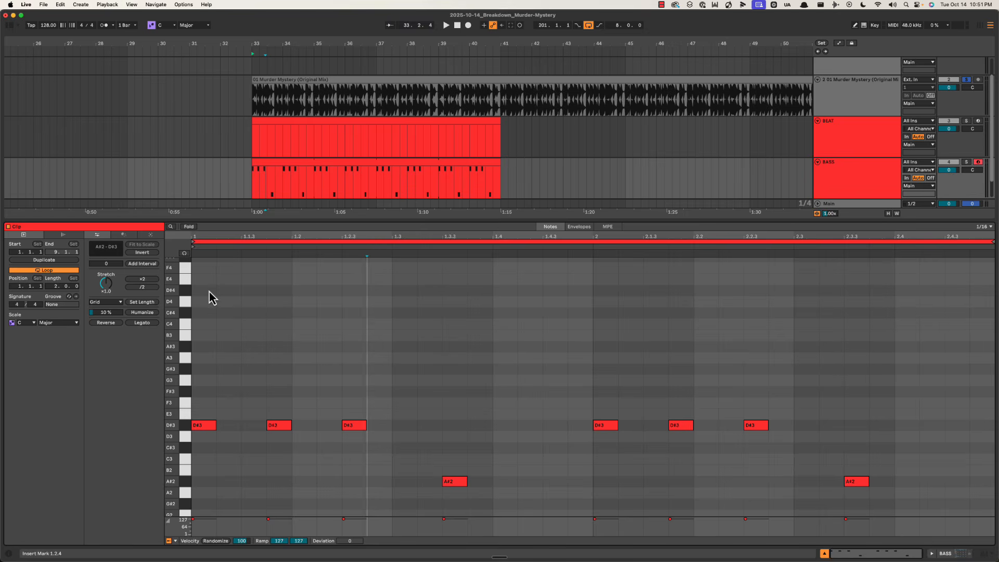
{"action": "scroll", "coordinate": [307, 393], "scroll_direction": "down", "scroll_amount": 10}
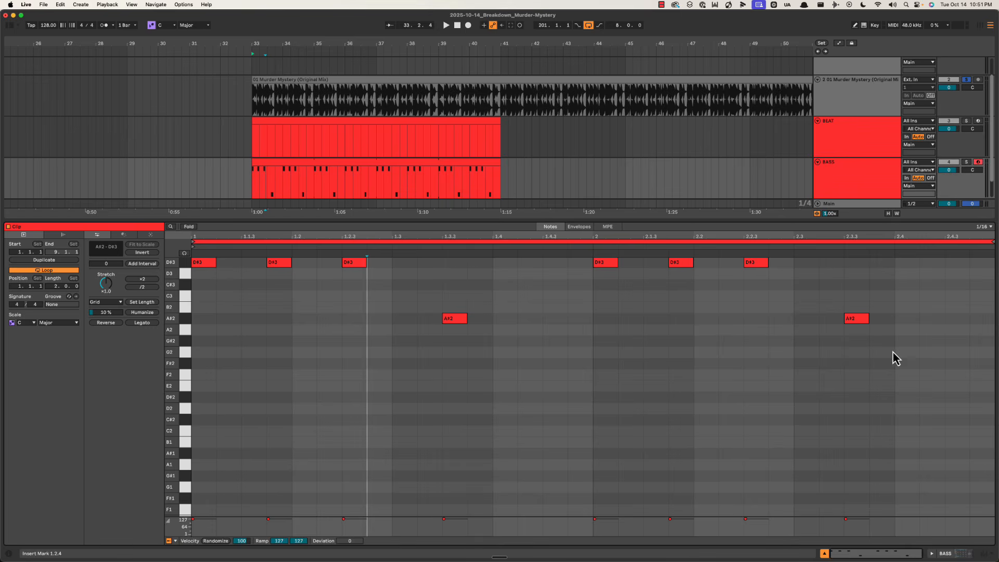
{"action": "left_click", "coordinate": [245, 402]}
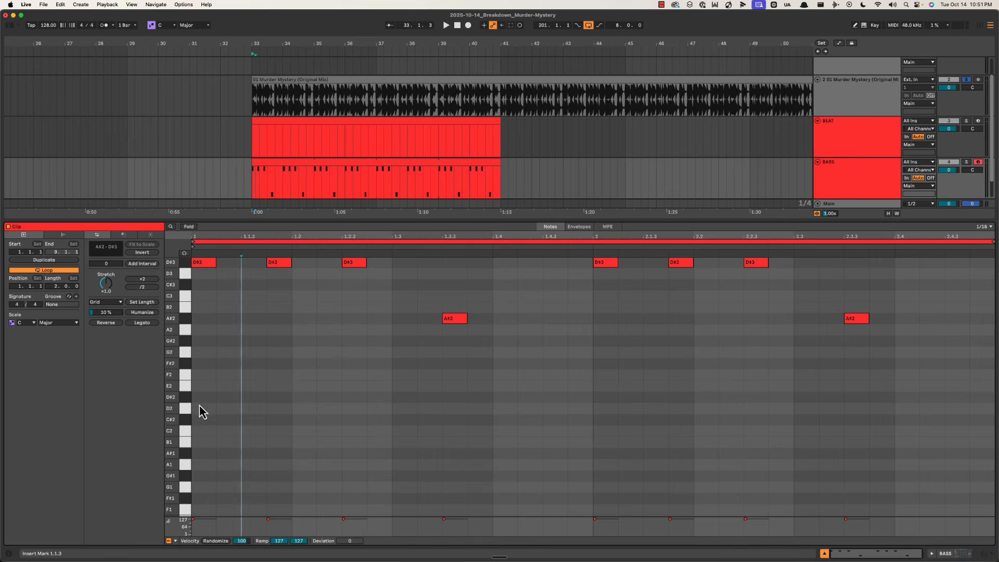
{"action": "double_click", "coordinate": [206, 399]}
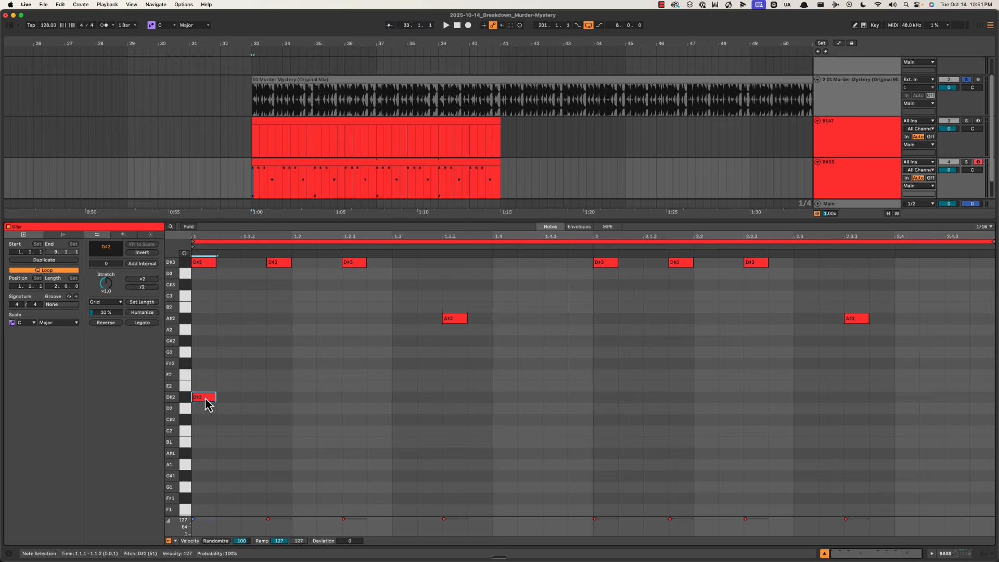
{"action": "double_click", "coordinate": [279, 397]}
{"action": "double_click", "coordinate": [355, 398]}
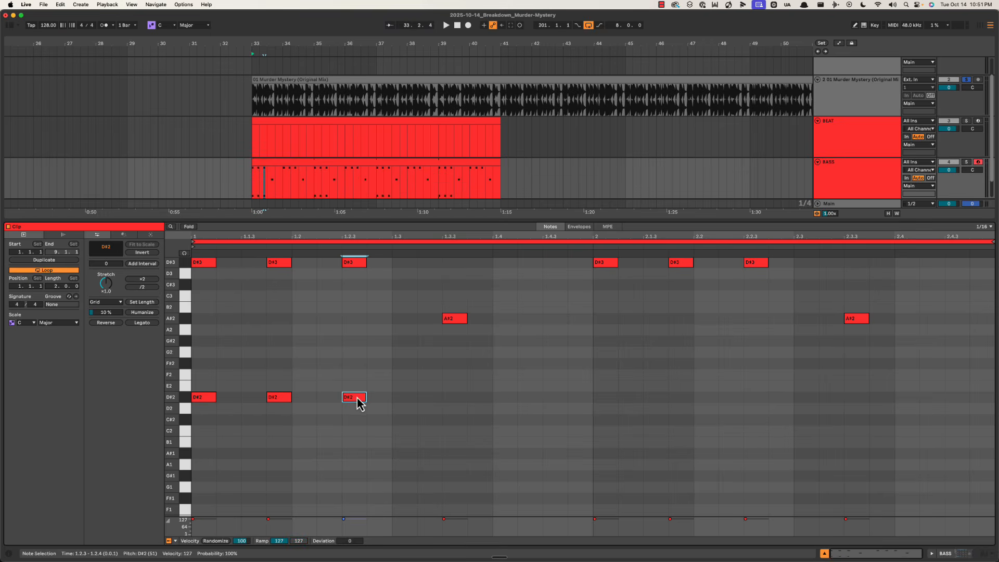
Listen to the reference briefly and add D#2 notes at 1.4.3, 2.1.1, 2.1.4 and 2.2.3 in the BASS clip
{"action": "key", "text": "space"}
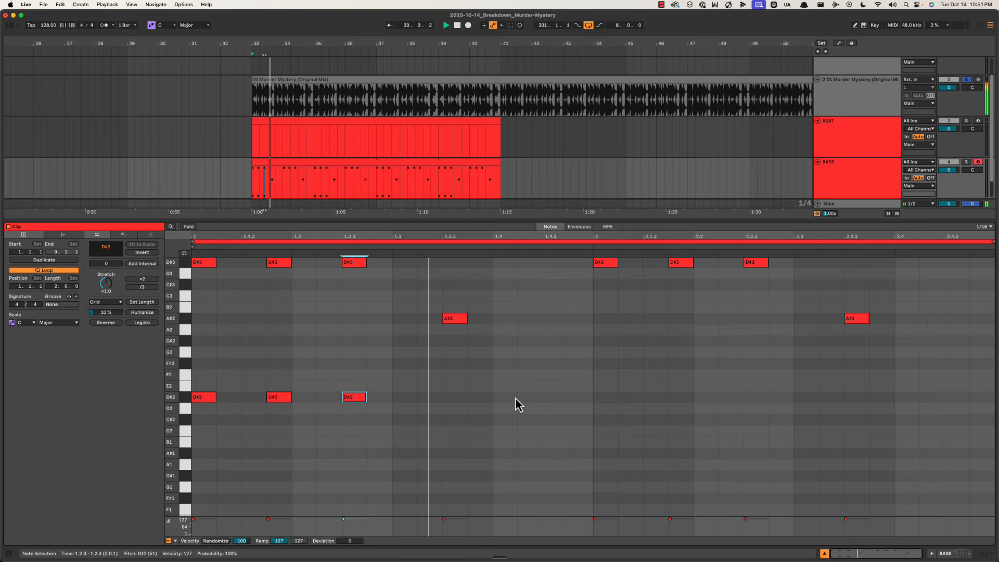
{"action": "key", "text": "space"}
{"action": "double_click", "coordinate": [554, 398]}
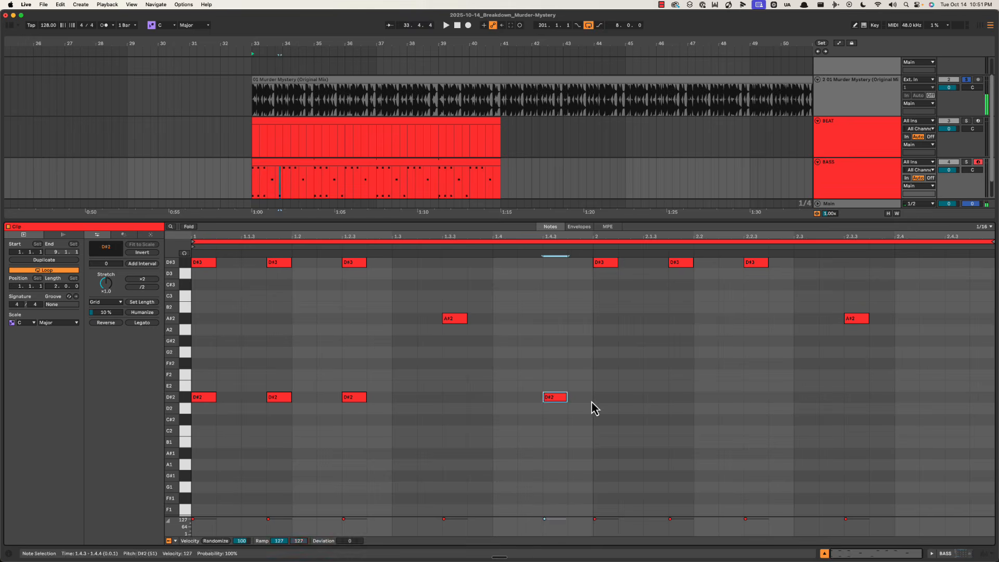
{"action": "left_click", "coordinate": [610, 399]}
{"action": "double_click", "coordinate": [610, 399]}
{"action": "double_click", "coordinate": [690, 398]}
{"action": "double_click", "coordinate": [759, 398]}
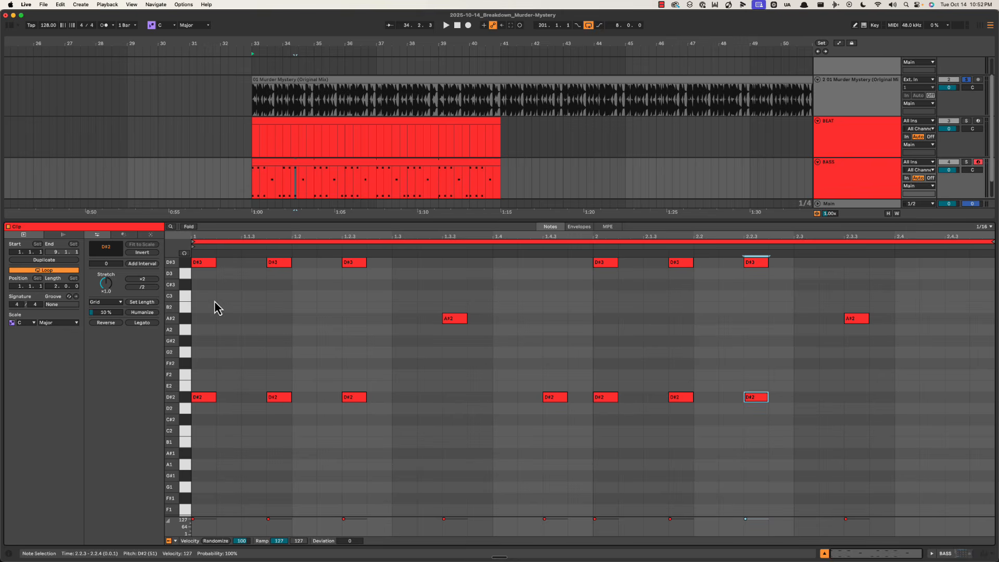
Examine the upper D#3 and A#2 notes against the lower D#2 notes in the BASS clip
{"action": "left_click_drag", "start_coordinate": [904, 344], "coordinate": [191, 255]}
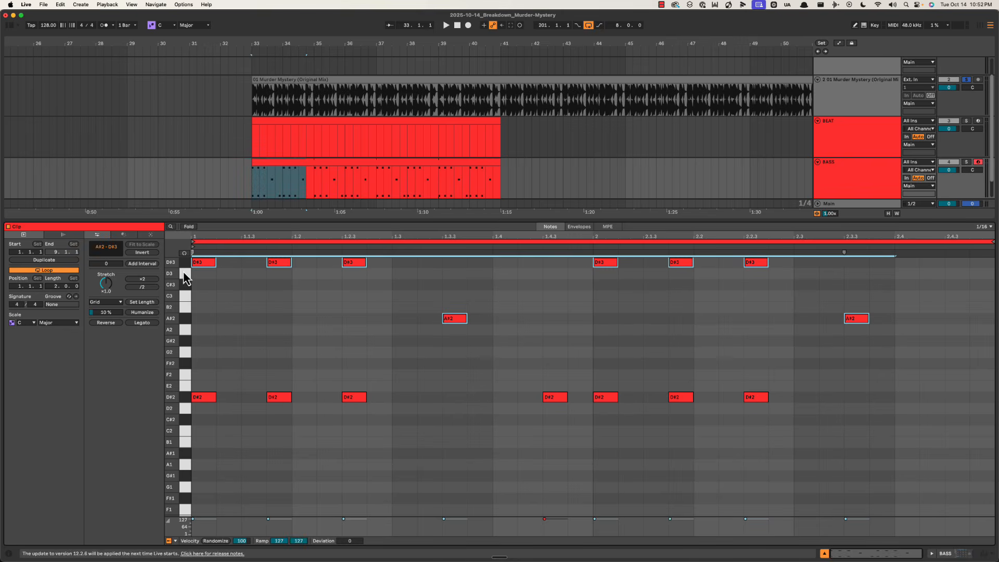
{"action": "left_click_drag", "start_coordinate": [201, 388], "coordinate": [853, 484]}
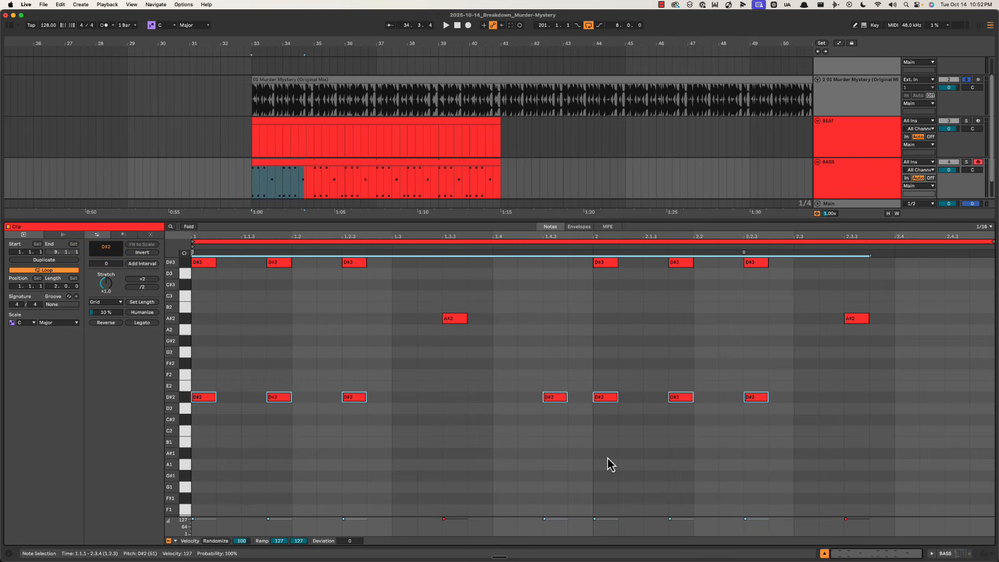
{"action": "left_click_drag", "start_coordinate": [201, 376], "coordinate": [797, 455]}
{"action": "left_click", "coordinate": [402, 394]}
{"action": "left_click_drag", "start_coordinate": [210, 373], "coordinate": [813, 450]}
{"action": "left_click", "coordinate": [299, 363]}
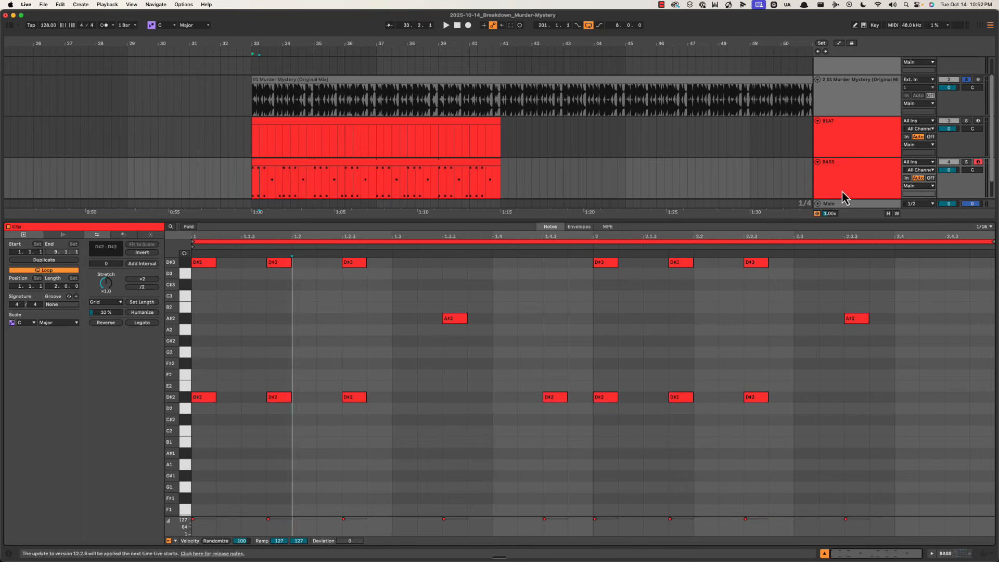
{"action": "left_click_drag", "start_coordinate": [198, 384], "coordinate": [814, 458]}
{"action": "left_click", "coordinate": [815, 455]}
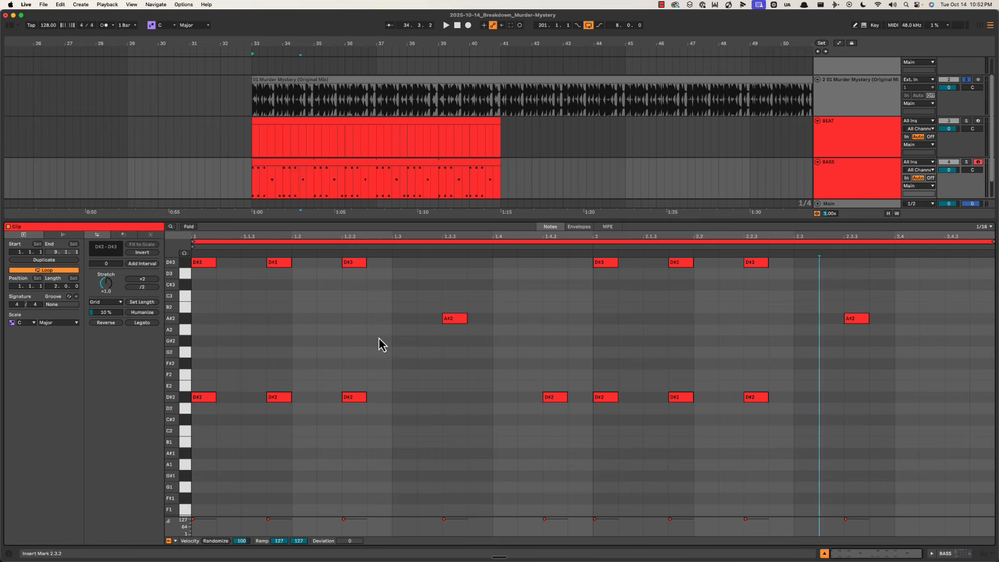
{"action": "left_click_drag", "start_coordinate": [924, 341], "coordinate": [184, 220]}
{"action": "left_click", "coordinate": [316, 335]}
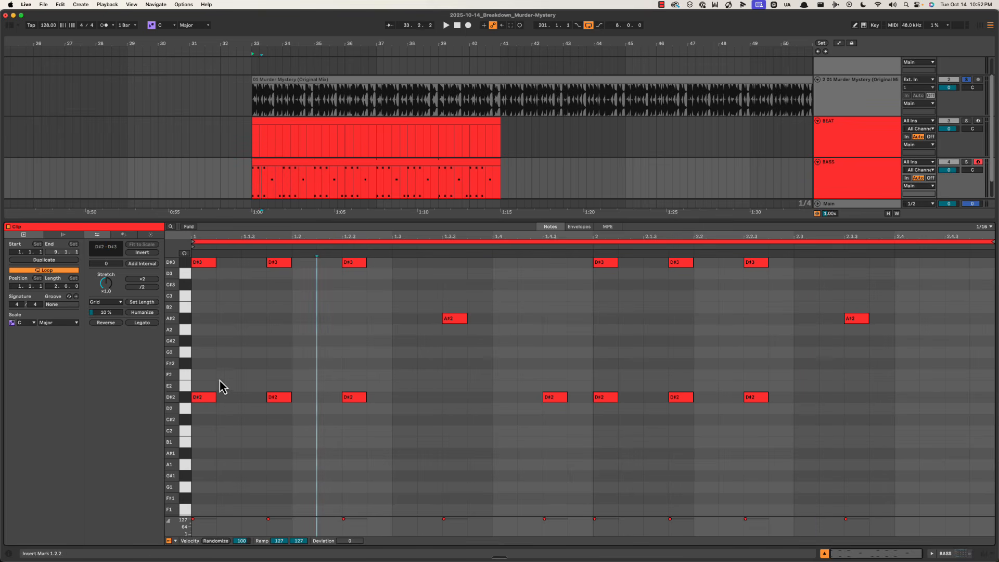
{"action": "left_click_drag", "start_coordinate": [194, 373], "coordinate": [910, 487]}
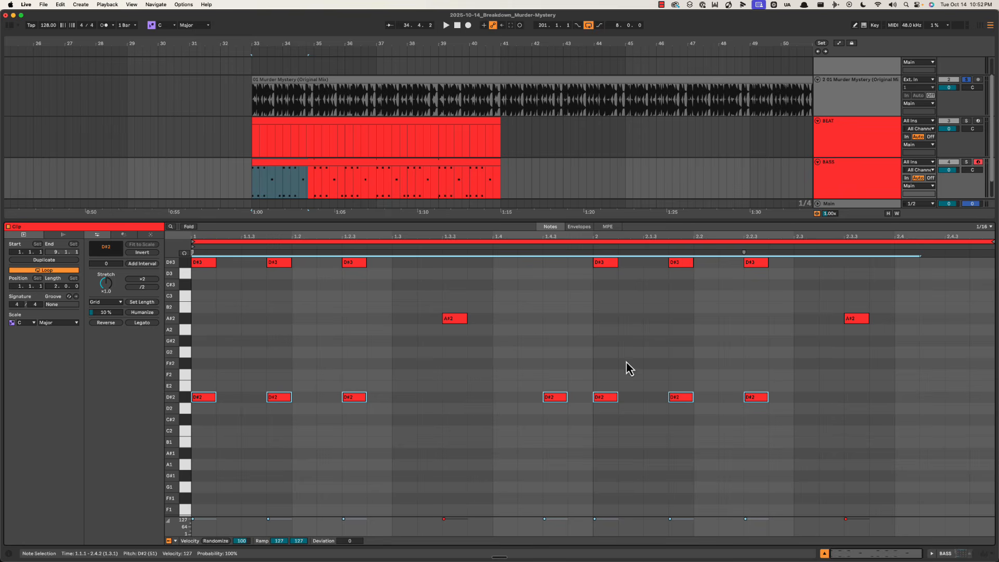
{"action": "left_click_drag", "start_coordinate": [222, 355], "coordinate": [870, 501]}
{"action": "left_click_drag", "start_coordinate": [208, 306], "coordinate": [873, 338]}
{"action": "left_click", "coordinate": [213, 356]}
Listen to the reference while following the two-bar note pattern in the BASS clip
{"action": "key", "text": "space"}
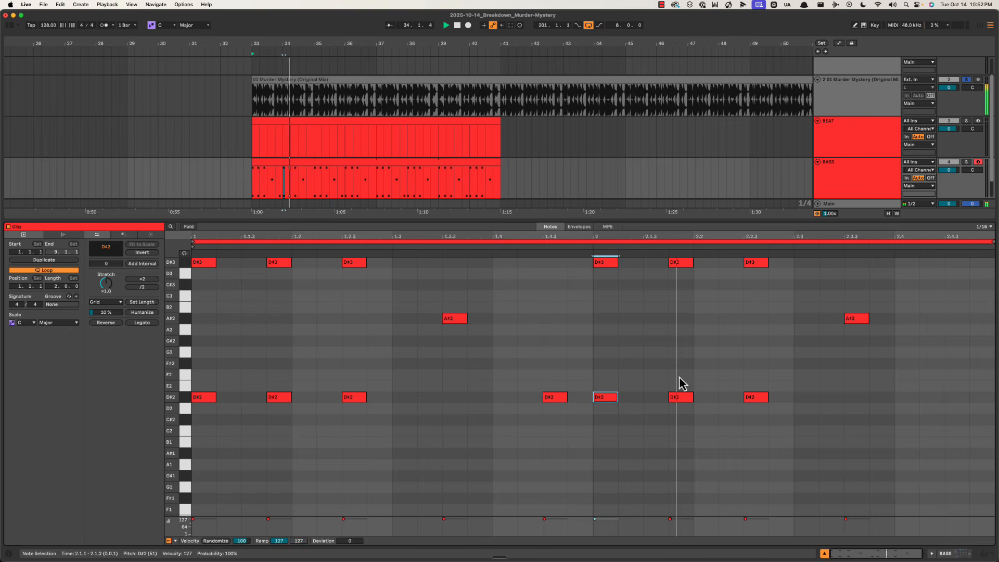
{"action": "left_click", "coordinate": [789, 405]}
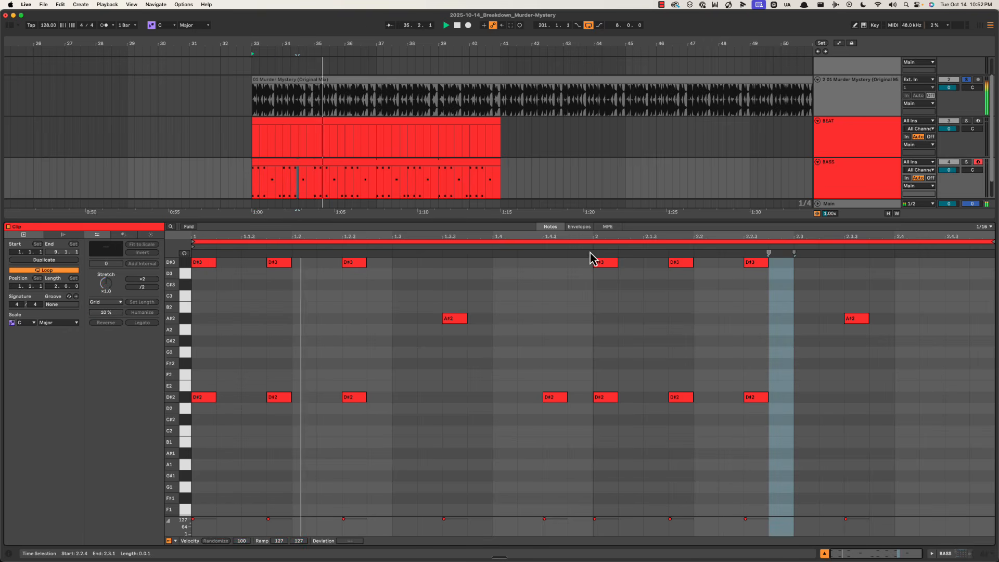
{"action": "left_click", "coordinate": [494, 290]}
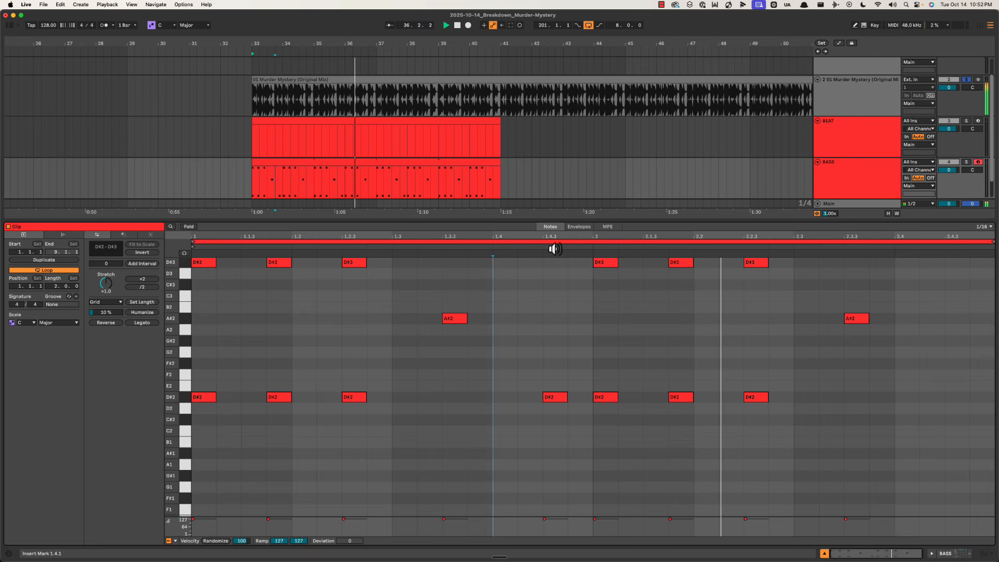
Turn on the Main track's low-pass EQ Eight at 100 Hz and show LFOTool in an enlarged window
{"action": "left_click", "coordinate": [847, 205]}
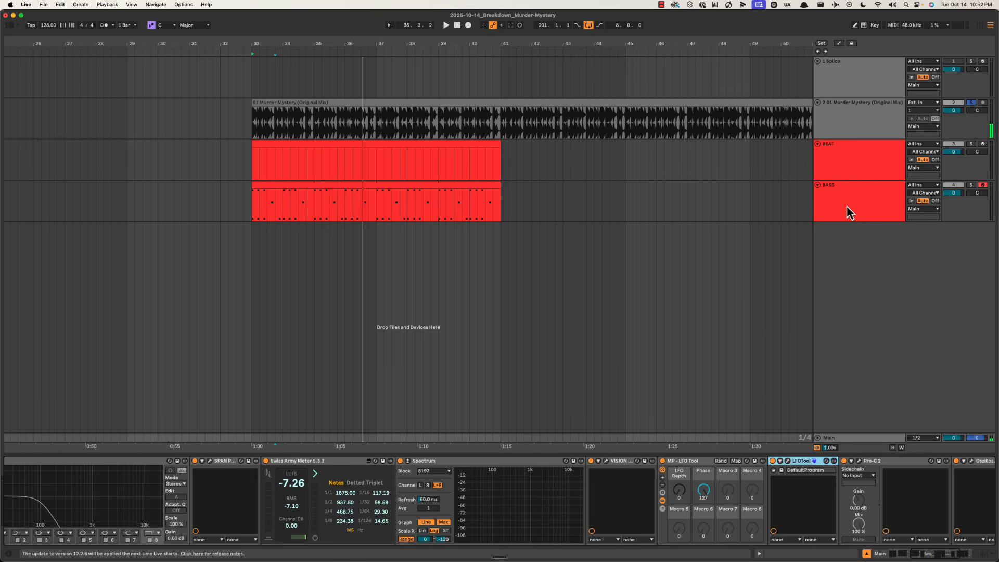
{"action": "left_click", "coordinate": [788, 461]}
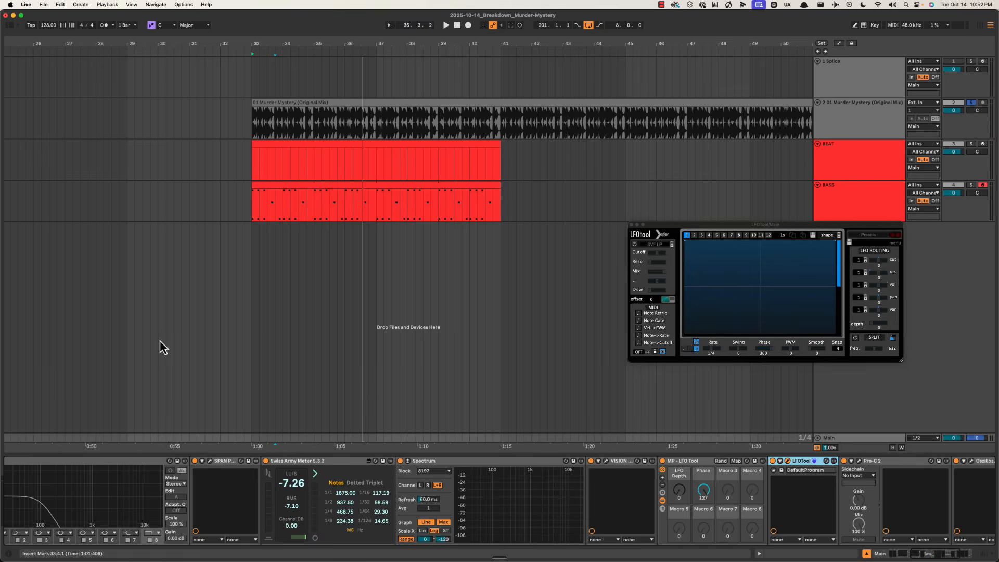
{"action": "scroll", "coordinate": [154, 473], "scroll_direction": "left", "scroll_amount": 8}
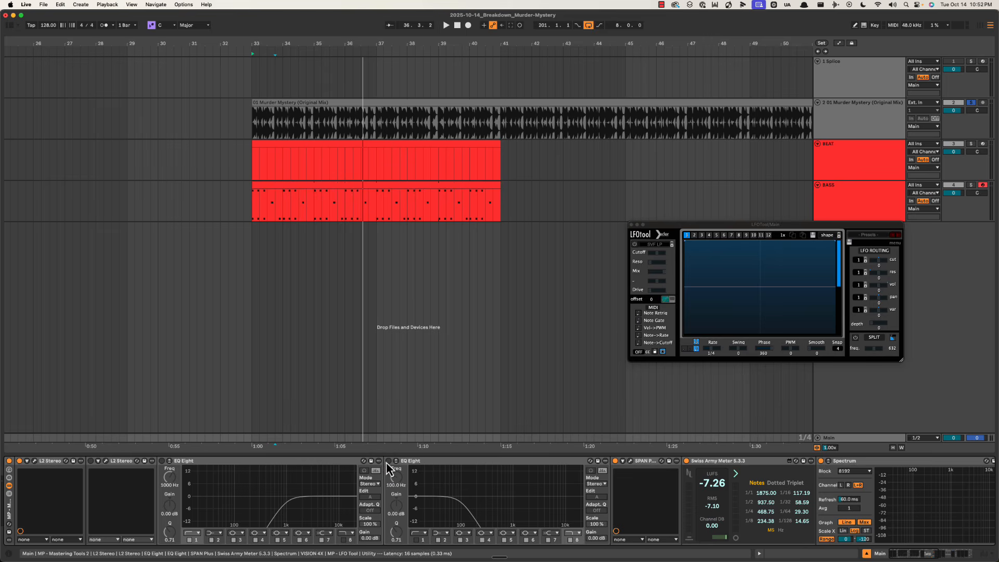
{"action": "left_click", "coordinate": [440, 470]}
{"action": "left_click_drag", "start_coordinate": [769, 224], "coordinate": [495, 156]}
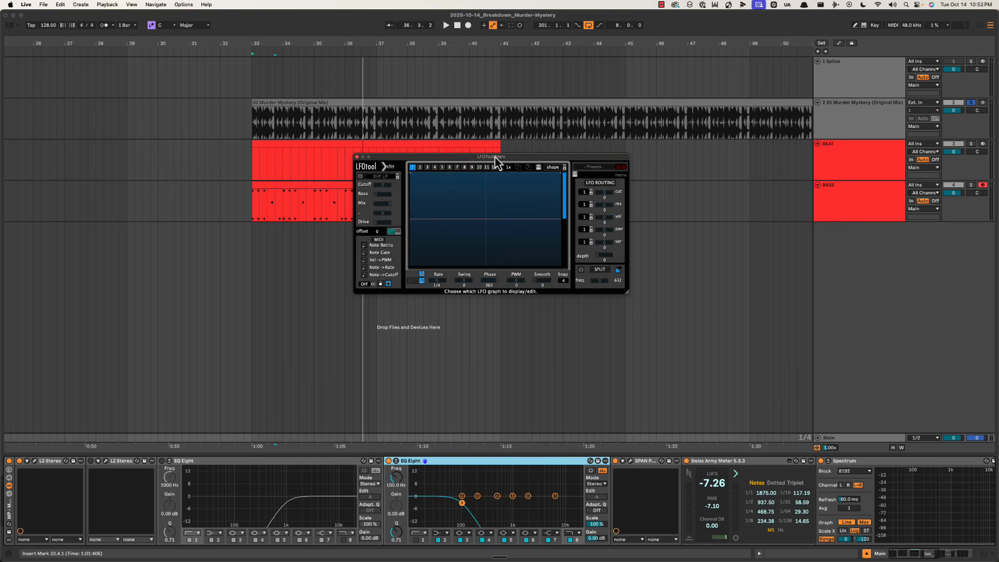
{"action": "left_click_drag", "start_coordinate": [626, 295], "coordinate": [896, 423]}
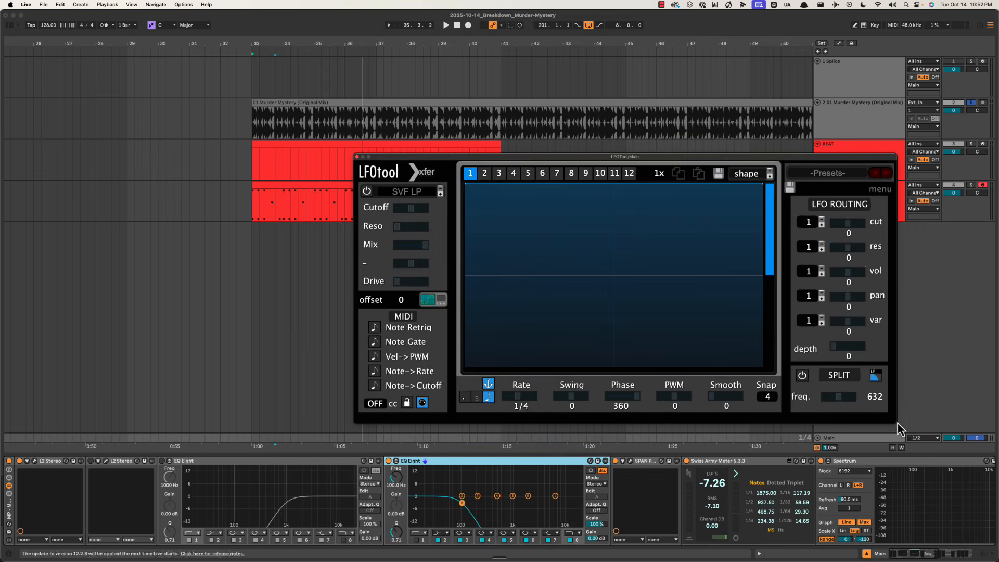
{"action": "left_click_drag", "start_coordinate": [521, 160], "coordinate": [493, 196]}
Play the reference through the low-pass filter and examine its low-end waveform in the LFOTool graph
{"action": "key", "text": "space"}
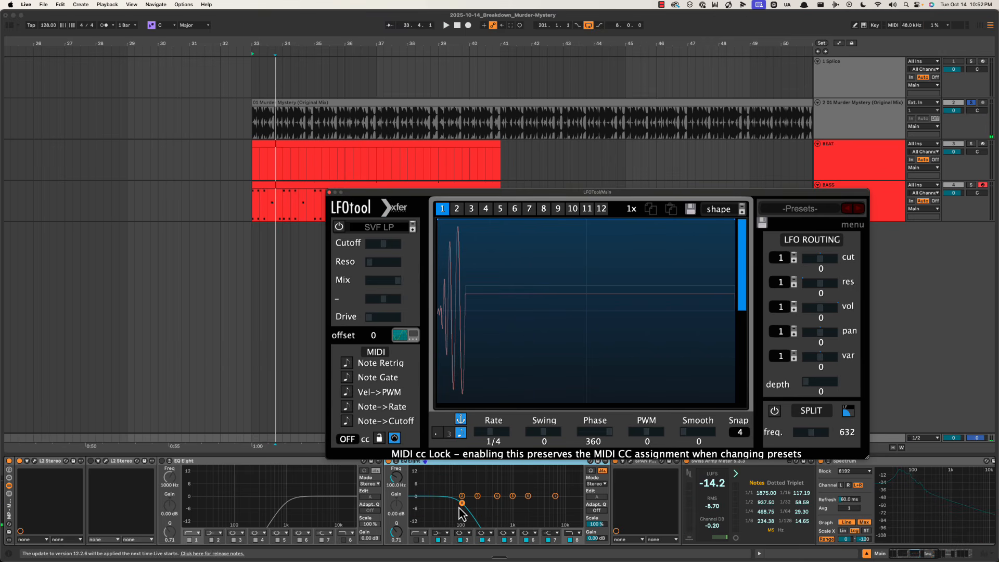
{"action": "left_click", "coordinate": [257, 197]}
{"action": "key", "text": "space"}
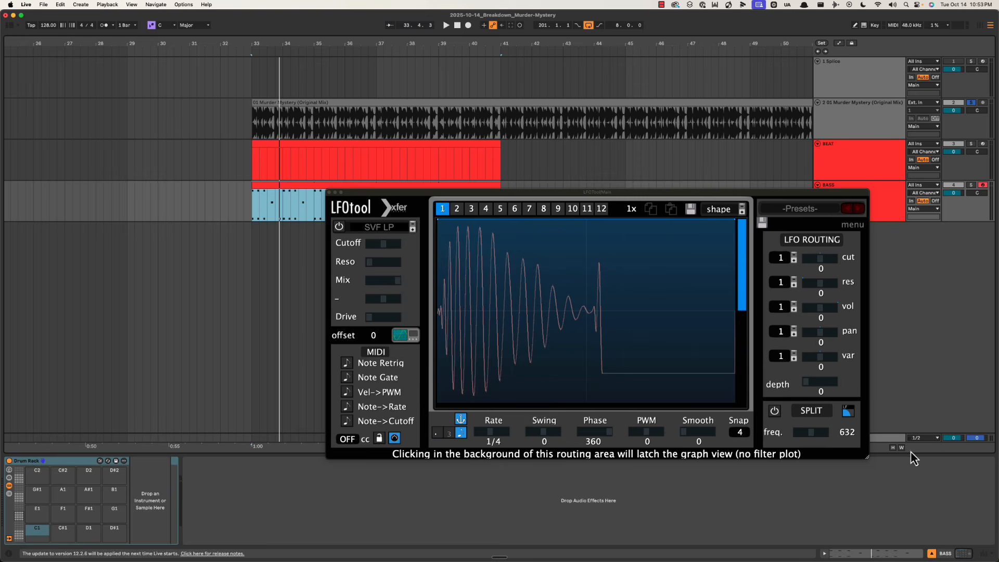
{"action": "left_click", "coordinate": [583, 262]}
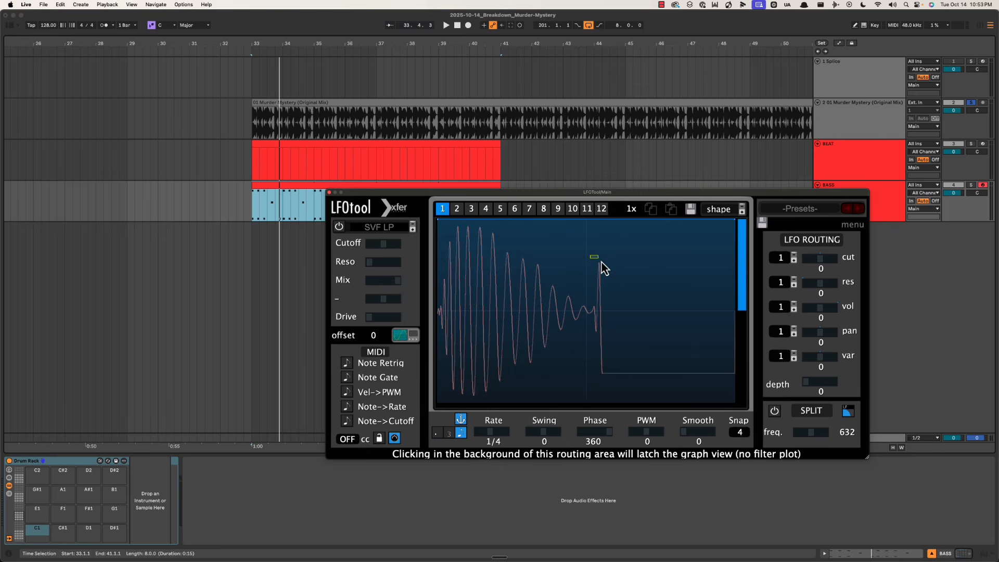
{"action": "left_click_drag", "start_coordinate": [647, 309], "coordinate": [693, 303]}
{"action": "left_click_drag", "start_coordinate": [729, 336], "coordinate": [729, 339]}
Replay the filtered reference and inspect the second half of its waveform in LFOTool
{"action": "key", "text": "space"}
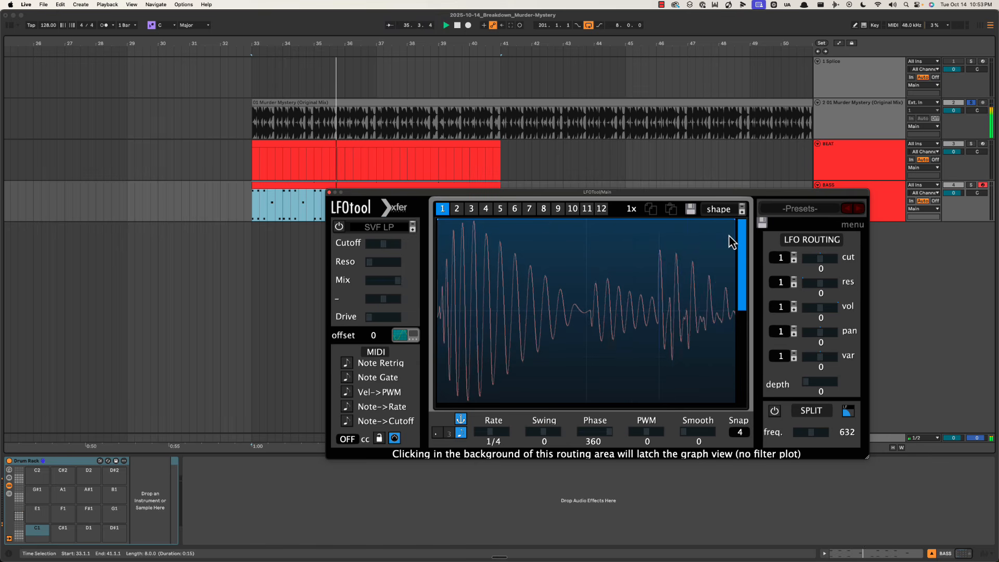
{"action": "key", "text": "space"}
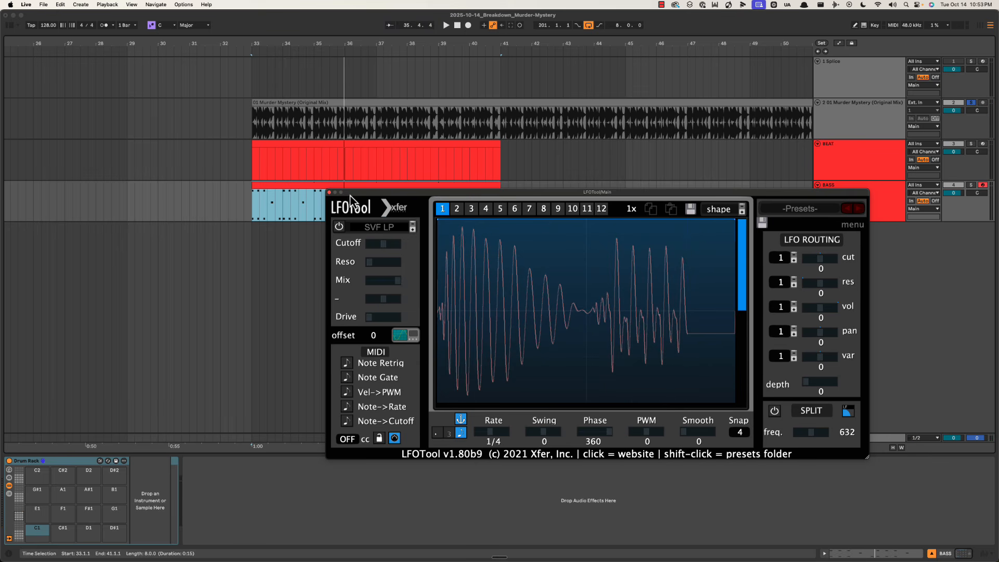
{"action": "left_click_drag", "start_coordinate": [356, 195], "coordinate": [377, 216]}
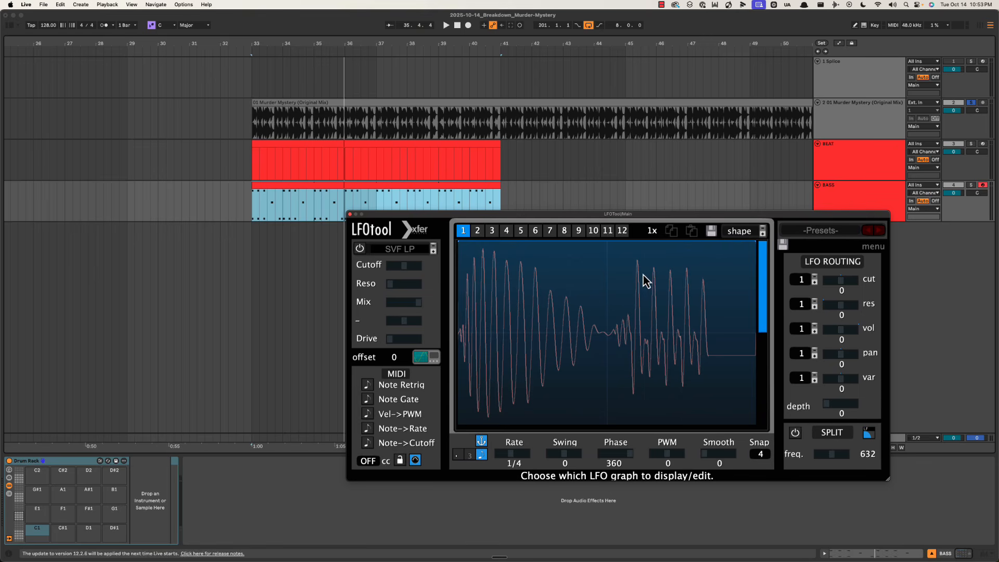
{"action": "mouse_move", "coordinate": [605, 262]}
{"action": "left_mouse_down"}
{"action": "mouse_move", "coordinate": [774, 390]}
{"action": "mouse_move", "coordinate": [752, 393]}
{"action": "left_mouse_up"}
{"action": "left_click_drag", "start_coordinate": [605, 273], "coordinate": [800, 382]}
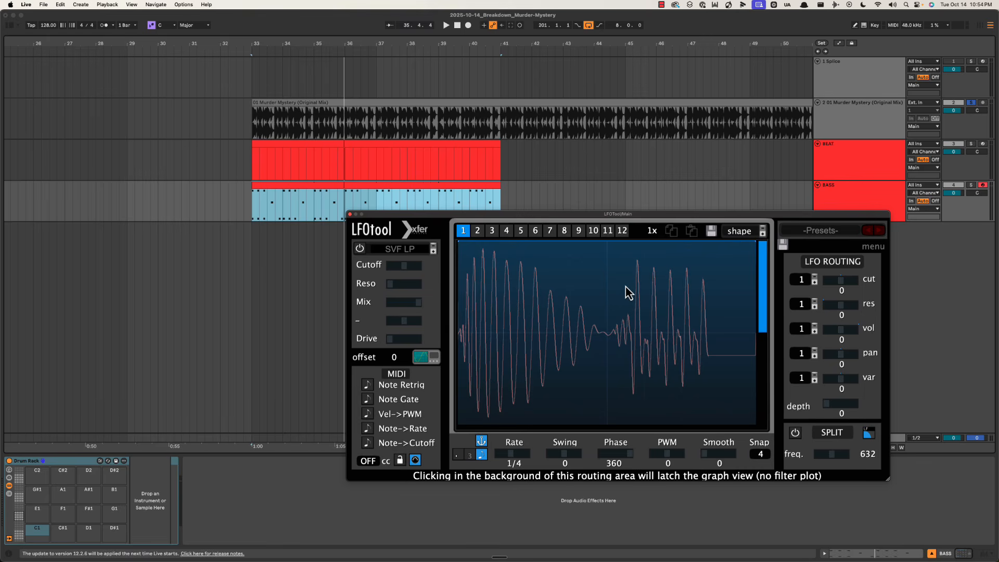
{"action": "left_click_drag", "start_coordinate": [604, 275], "coordinate": [757, 388]}
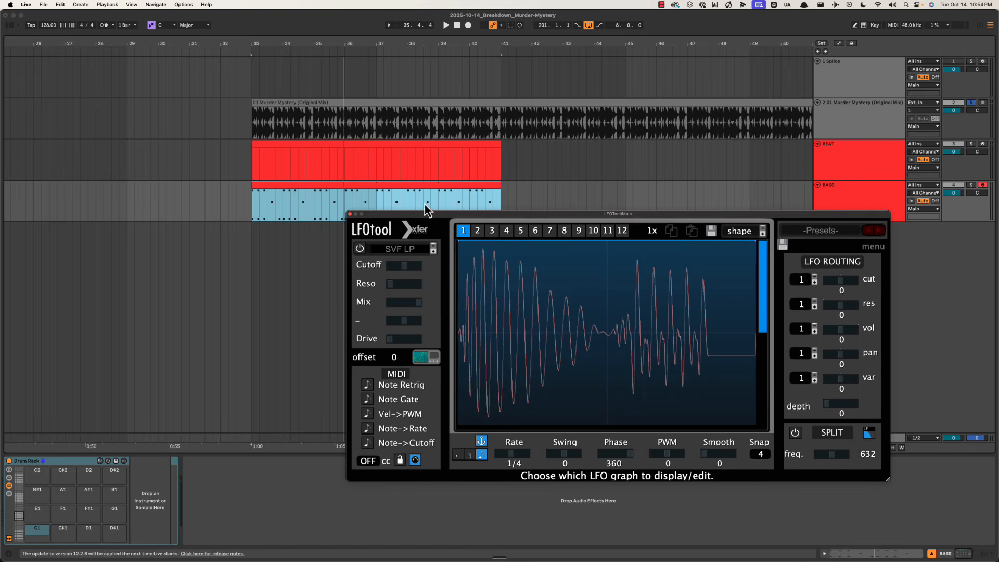
Close the LFOTool window, turn off the Main track's low-pass EQ Eight and hide the device view
{"action": "left_click", "coordinate": [349, 214]}
{"action": "key", "text": "alt+super+l"}
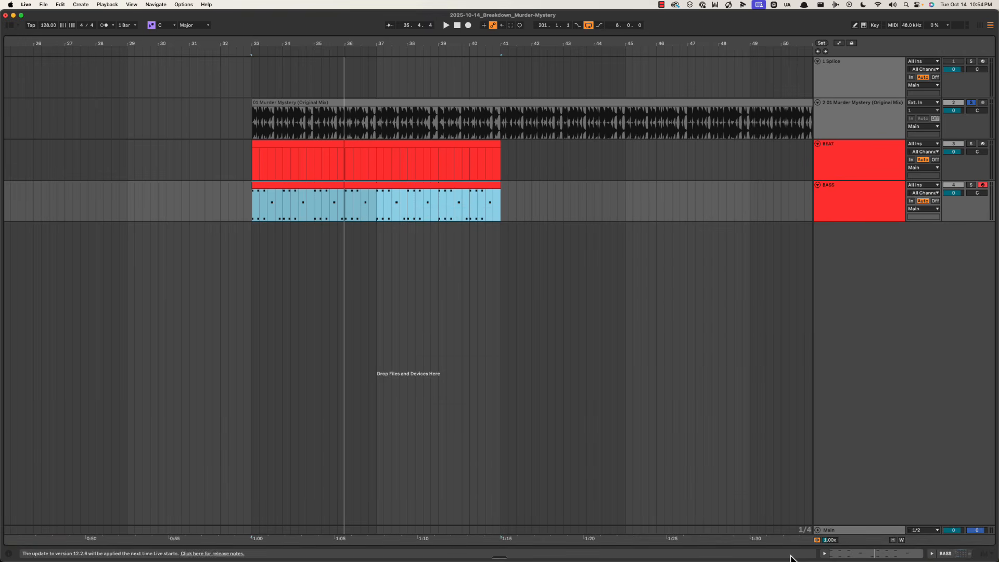
{"action": "double_click", "coordinate": [841, 531]}
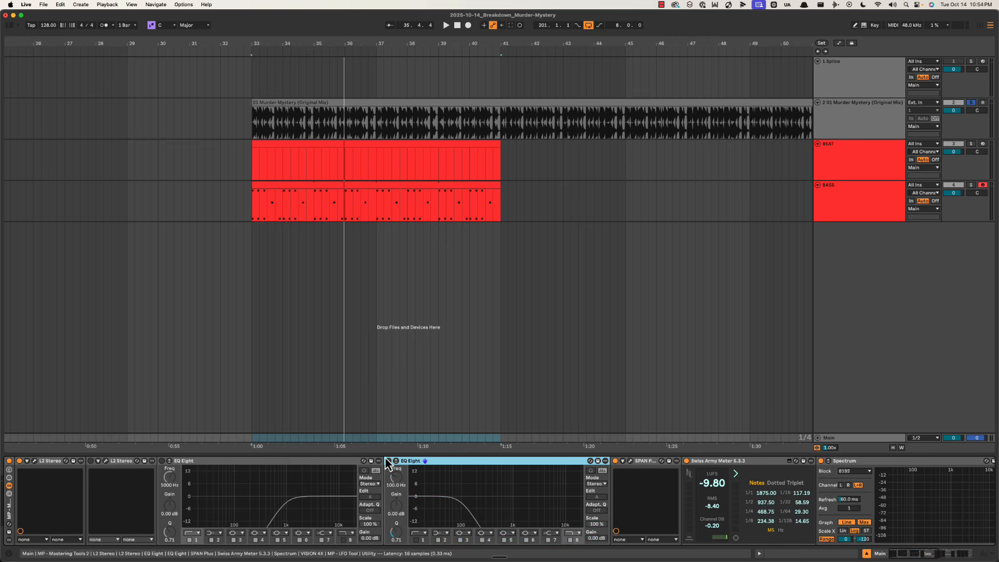
{"action": "left_click", "coordinate": [335, 187]}
{"action": "key", "text": "alt+super+l"}
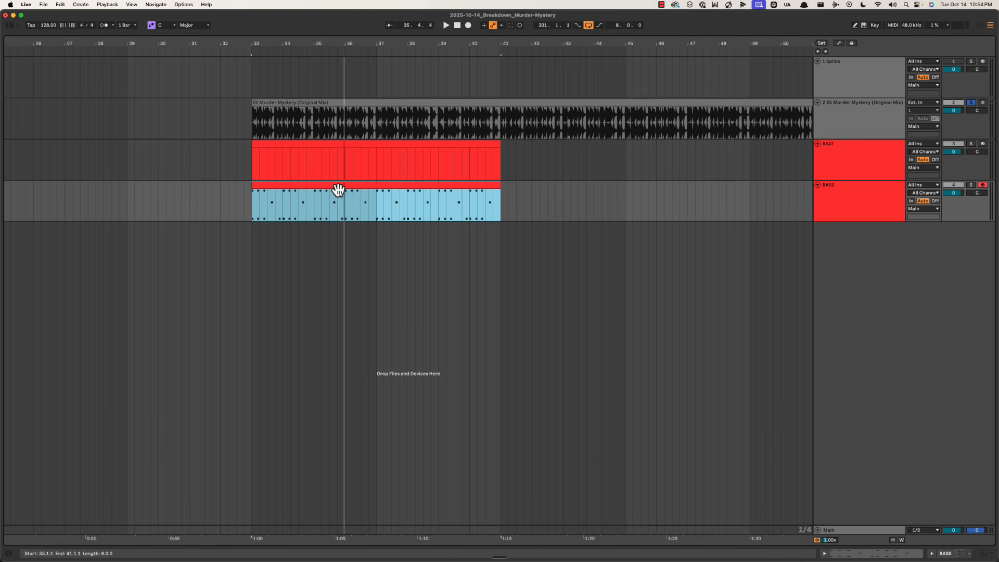
Review the BEAT and BASS tracks and listen to the unfiltered reference from 33.1.1
{"action": "left_click", "coordinate": [894, 171]}
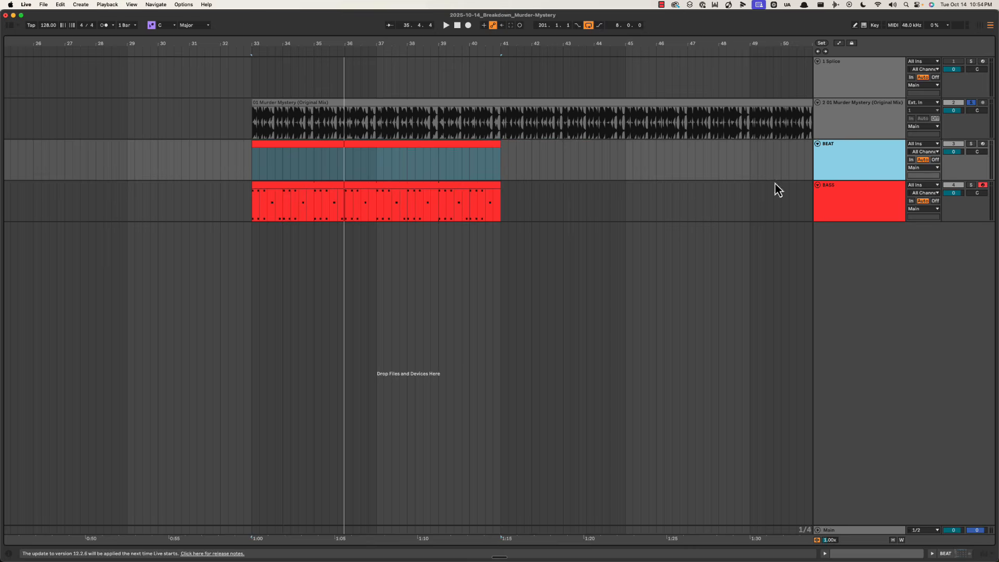
{"action": "left_click_drag", "start_coordinate": [390, 41], "coordinate": [309, 42]}
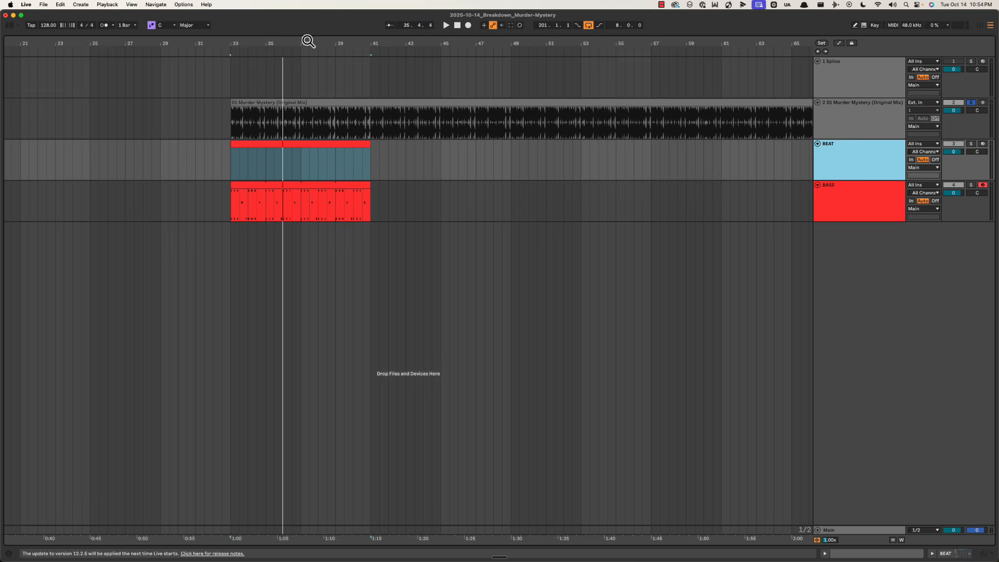
{"action": "left_click", "coordinate": [844, 188]}
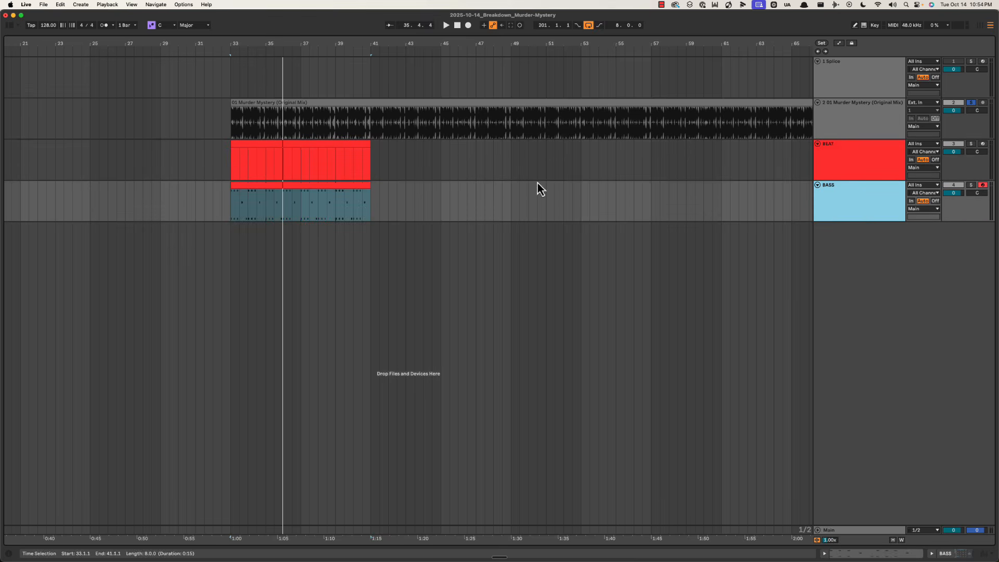
{"action": "left_click", "coordinate": [231, 130]}
{"action": "key", "text": "space"}
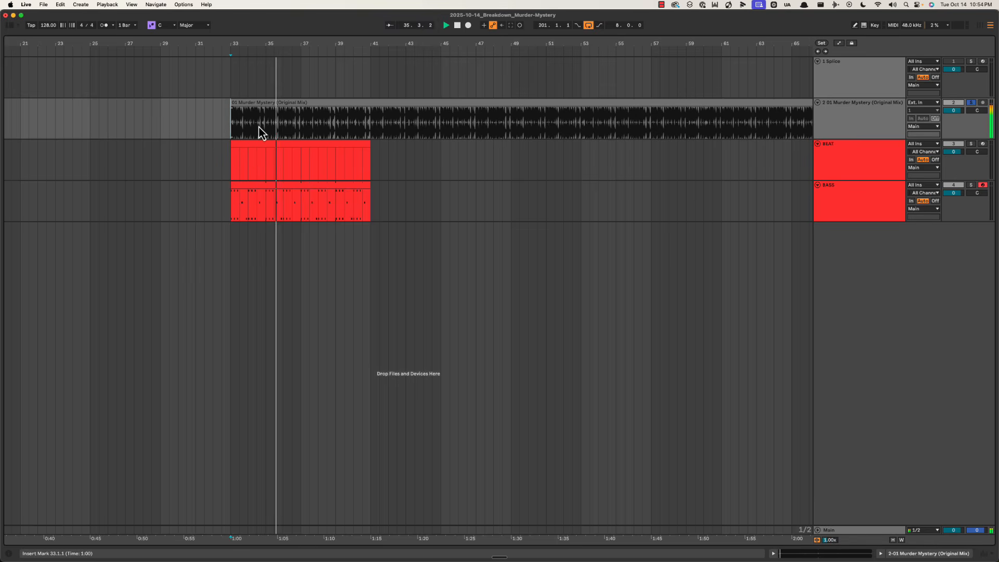
{"action": "key", "text": "space"}
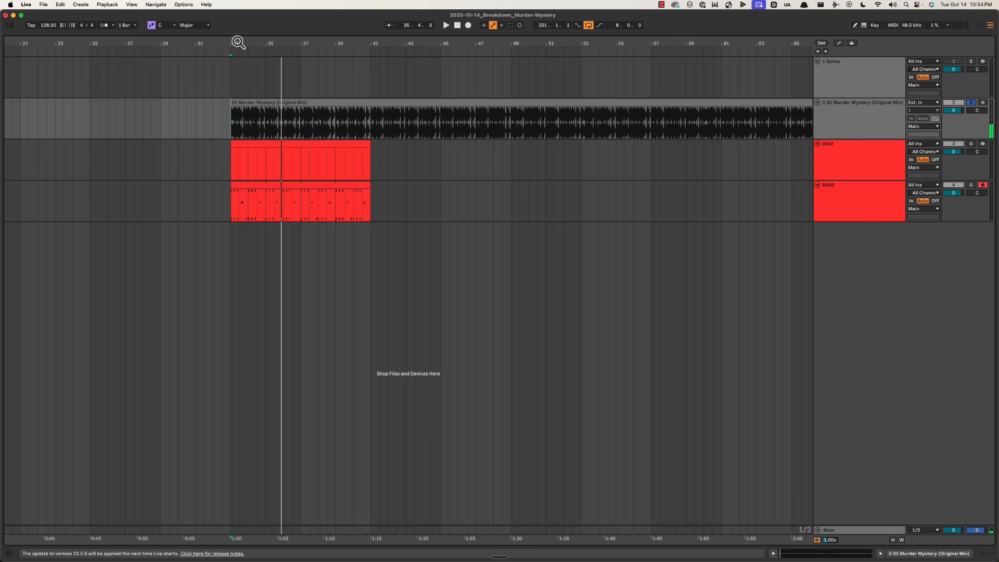
Compare the reference's waveform with the BASS notes from bar 33 while replaying its opening bars
{"action": "left_click_drag", "start_coordinate": [238, 41], "coordinate": [375, 41]}
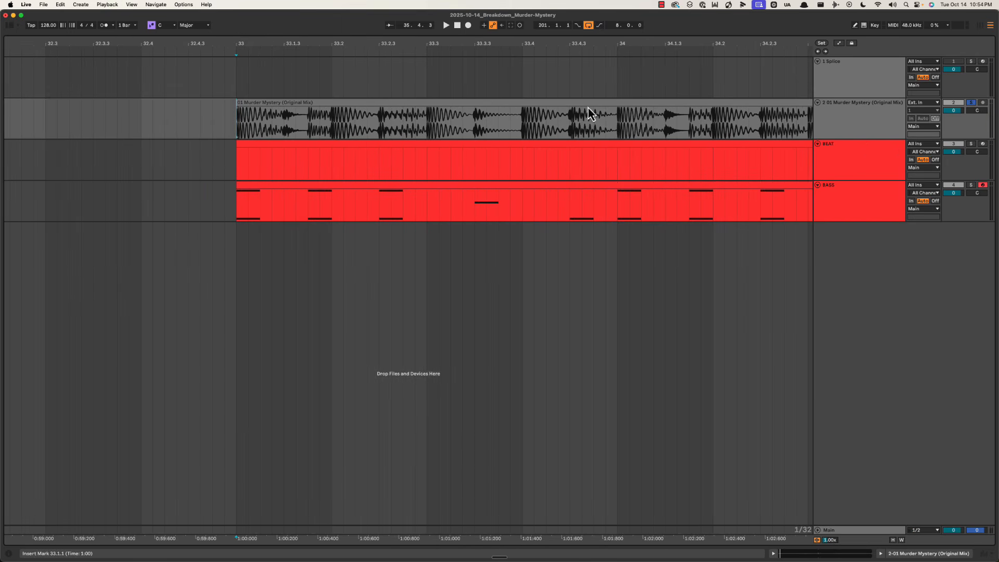
{"action": "left_click", "coordinate": [372, 105]}
{"action": "left_click_drag", "start_coordinate": [383, 47], "coordinate": [267, 43]}
{"action": "key", "text": "space"}
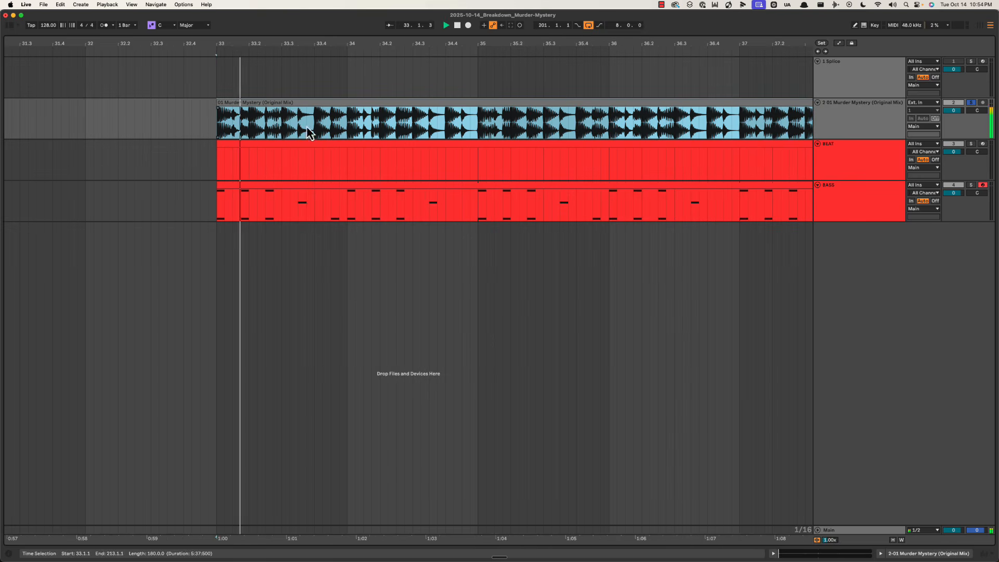
{"action": "left_click", "coordinate": [298, 121]}
{"action": "left_click", "coordinate": [283, 122]}
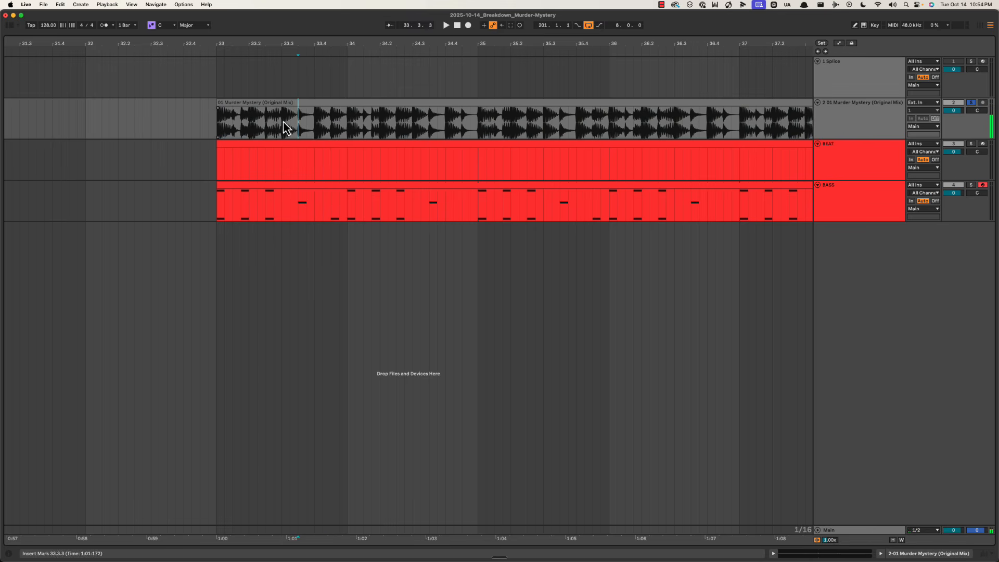
{"action": "left_click", "coordinate": [216, 125]}
{"action": "key", "text": "space"}
{"action": "left_click_drag", "start_coordinate": [286, 48], "coordinate": [299, 49]}
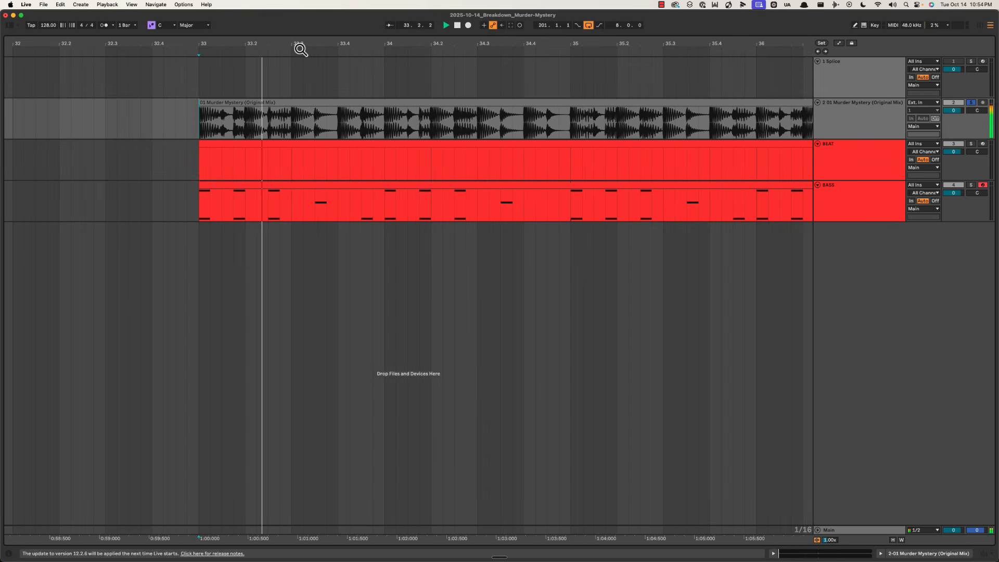
{"action": "left_click", "coordinate": [504, 130]}
{"action": "key", "text": "space"}
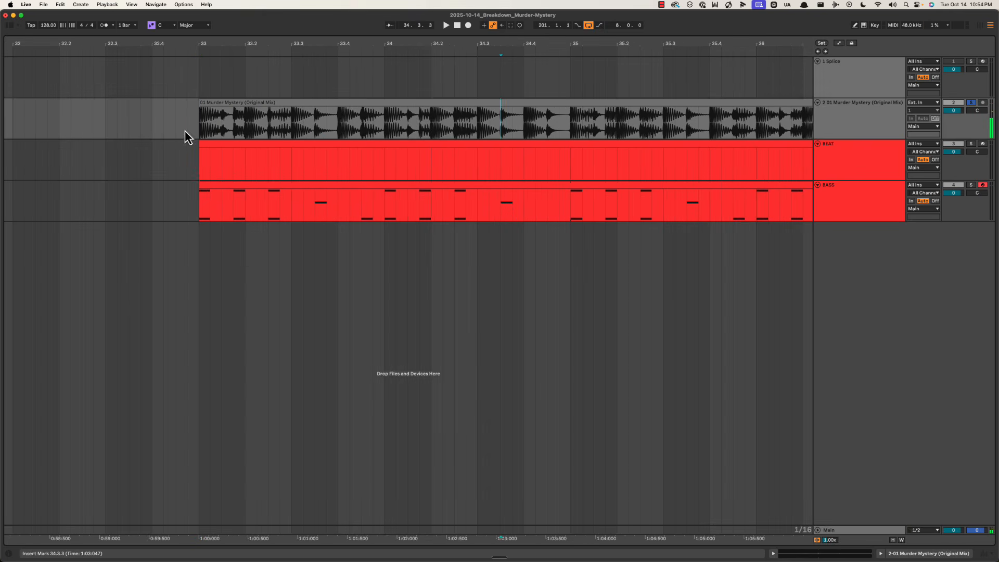
Replay the reference from 33.1.1 and mark its waveform sections starting at 33.3.2 and 34.3.2 against the BASS notes
{"action": "left_click", "coordinate": [204, 126]}
{"action": "key", "text": "space"}
{"action": "left_click_drag", "start_coordinate": [303, 128], "coordinate": [326, 125]}
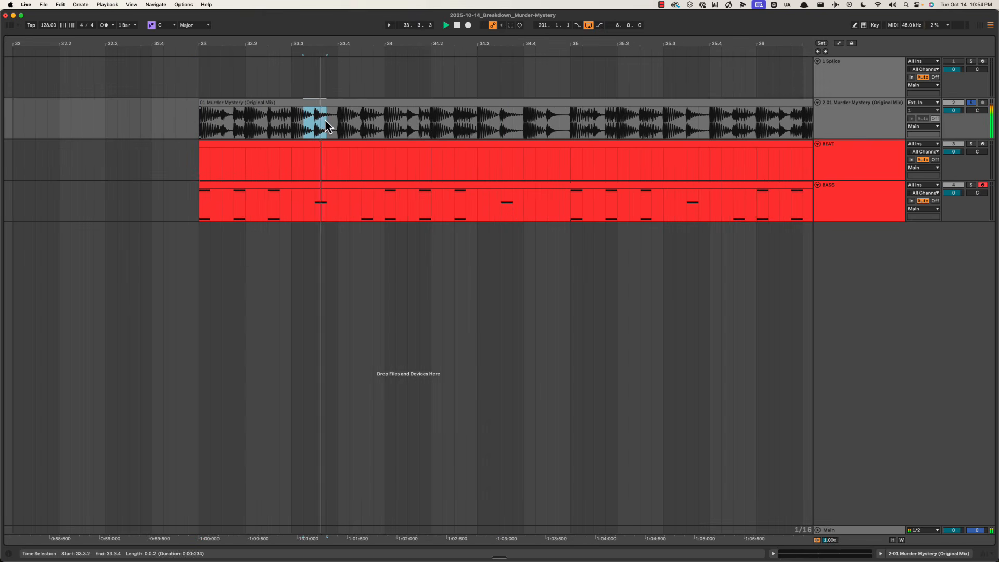
{"action": "left_click_drag", "start_coordinate": [489, 124], "coordinate": [500, 121]}
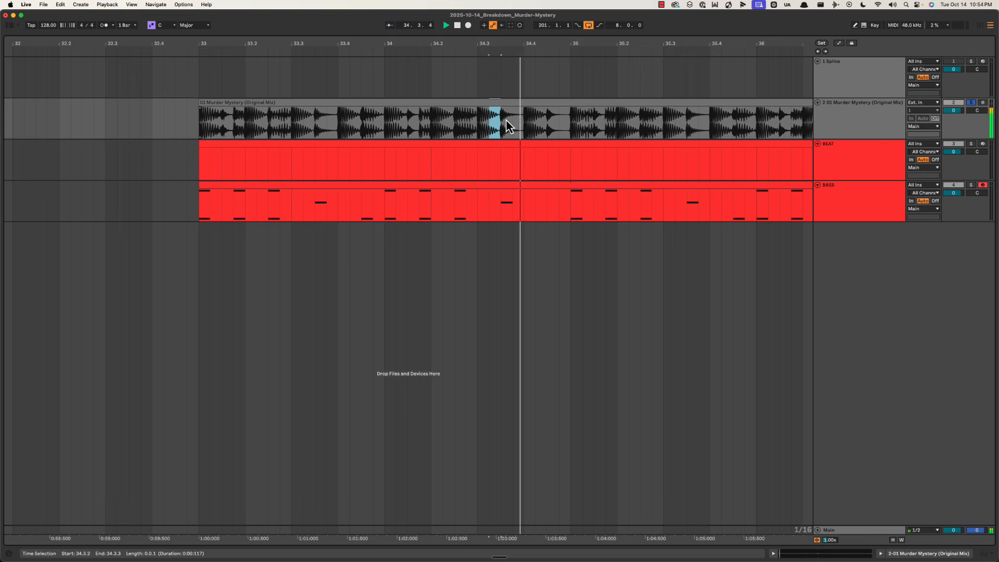
Examine the reference's waveform onset near 33.1.4 against the start of the BASS note
{"action": "mouse_move", "coordinate": [314, 40]}
{"action": "left_mouse_down"}
{"action": "mouse_move", "coordinate": [374, 46]}
{"action": "mouse_move", "coordinate": [348, 42]}
{"action": "left_mouse_up"}
{"action": "left_click", "coordinate": [358, 127]}
{"action": "left_click", "coordinate": [335, 120]}
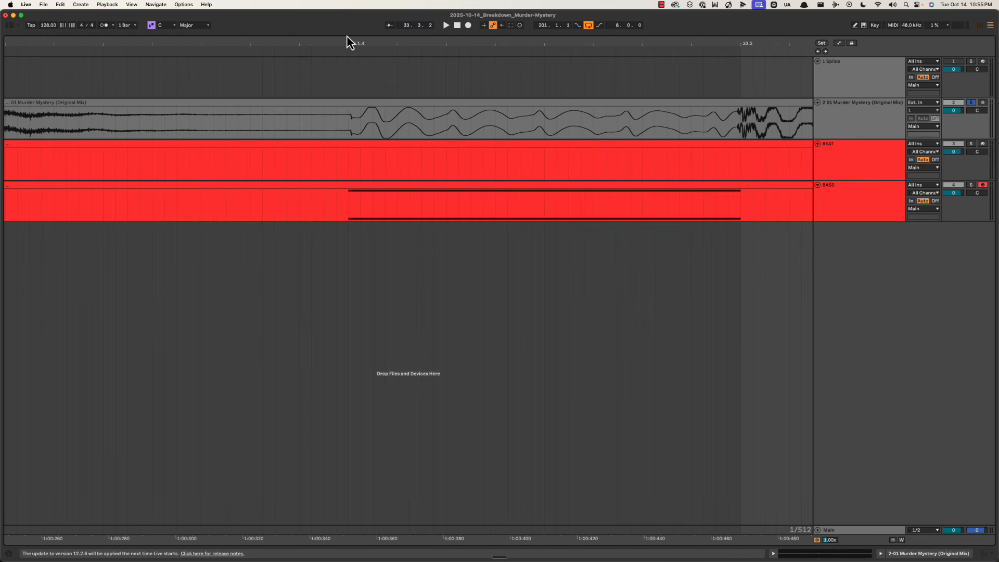
{"action": "left_click_drag", "start_coordinate": [350, 125], "coordinate": [356, 126]}
{"action": "left_click_drag", "start_coordinate": [350, 42], "coordinate": [346, 41]}
{"action": "left_click", "coordinate": [349, 125]}
Replay the opening of the reference clip from 33.1.1 to hear its first bass hits
{"action": "key", "text": "space"}
{"action": "key", "text": "space"}
{"action": "left_click", "coordinate": [284, 104]}
{"action": "key", "text": "space"}
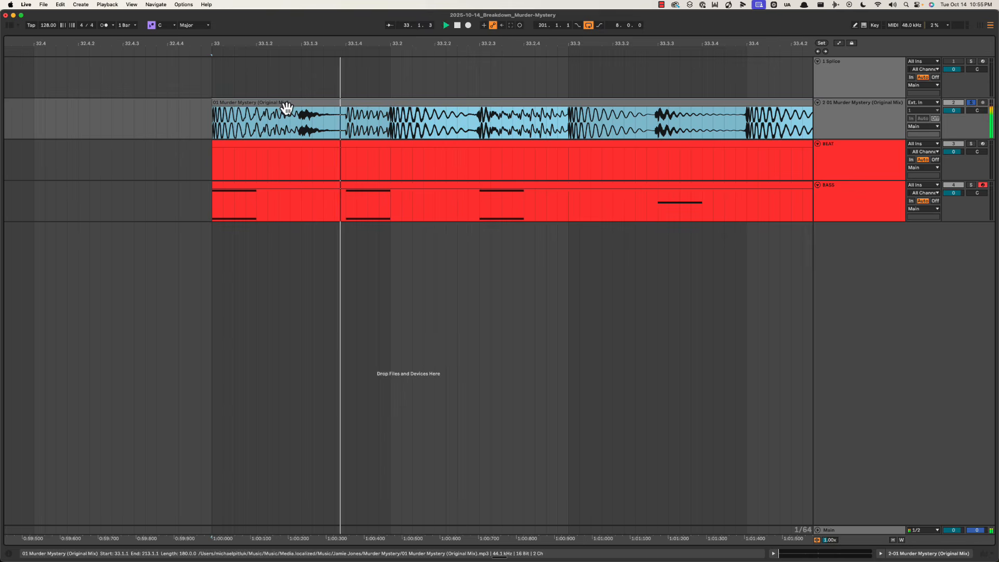
{"action": "key", "text": "space"}
Inspect the offset between grid position 33.1.4 and the reference's transient by marking the gap at sample-level detail
{"action": "left_click", "coordinate": [347, 125]}
{"action": "left_click_drag", "start_coordinate": [341, 40], "coordinate": [341, 41]}
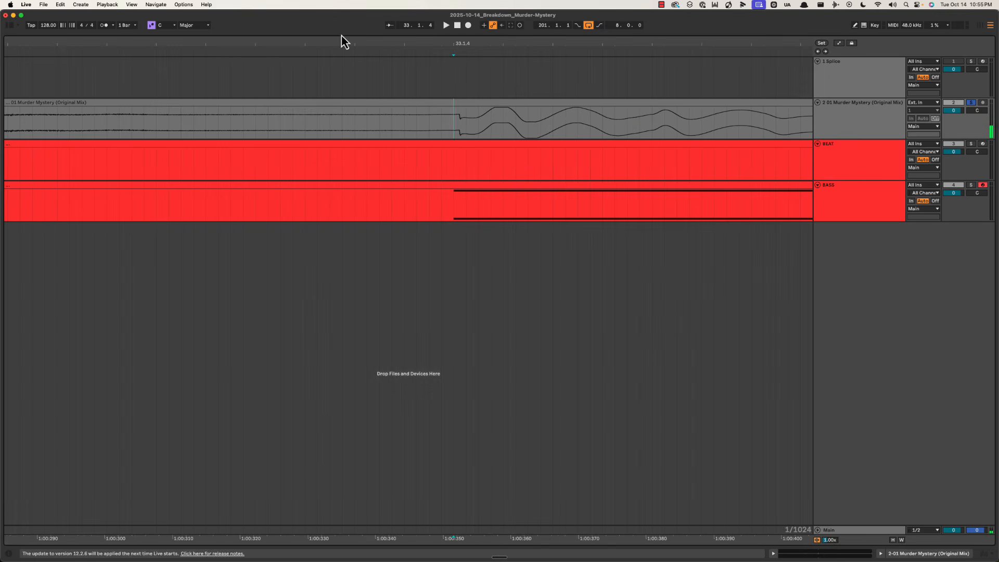
{"action": "mouse_move", "coordinate": [457, 124]}
{"action": "left_mouse_down"}
{"action": "mouse_move", "coordinate": [477, 124]}
{"action": "mouse_move", "coordinate": [464, 120]}
{"action": "left_mouse_up"}
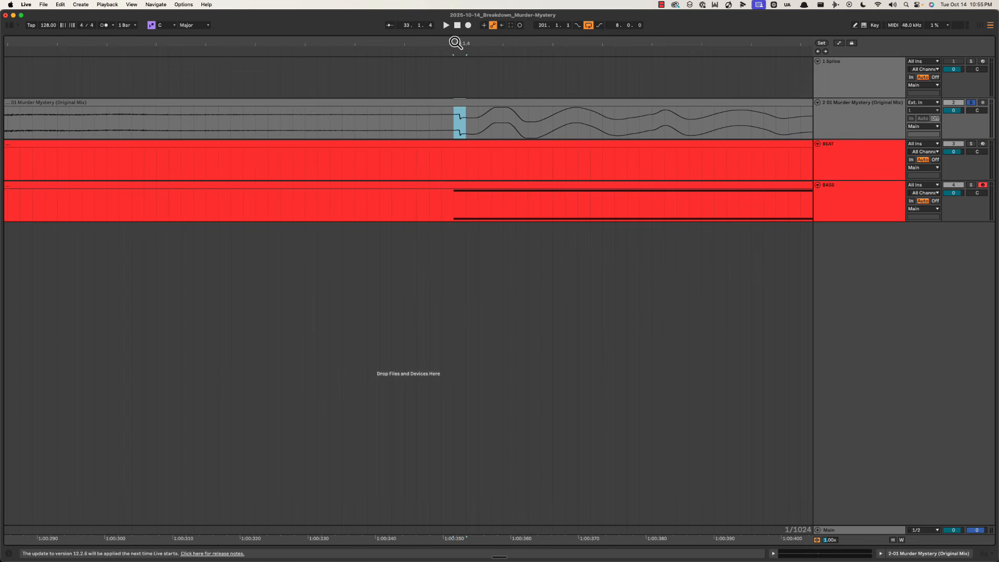
{"action": "left_click_drag", "start_coordinate": [455, 40], "coordinate": [456, 45]}
{"action": "left_click", "coordinate": [142, 162]}
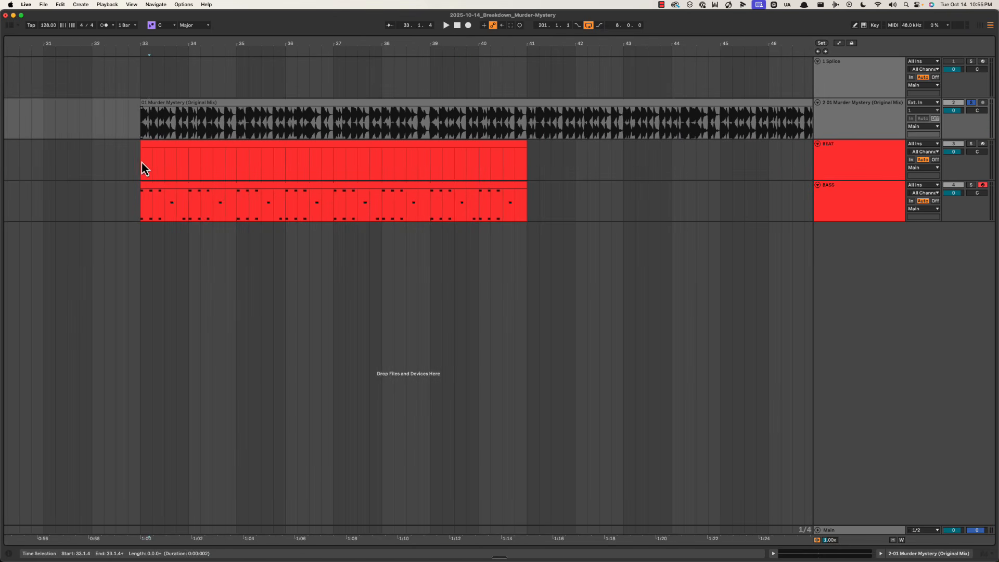
{"action": "left_click_drag", "start_coordinate": [149, 46], "coordinate": [380, 41]}
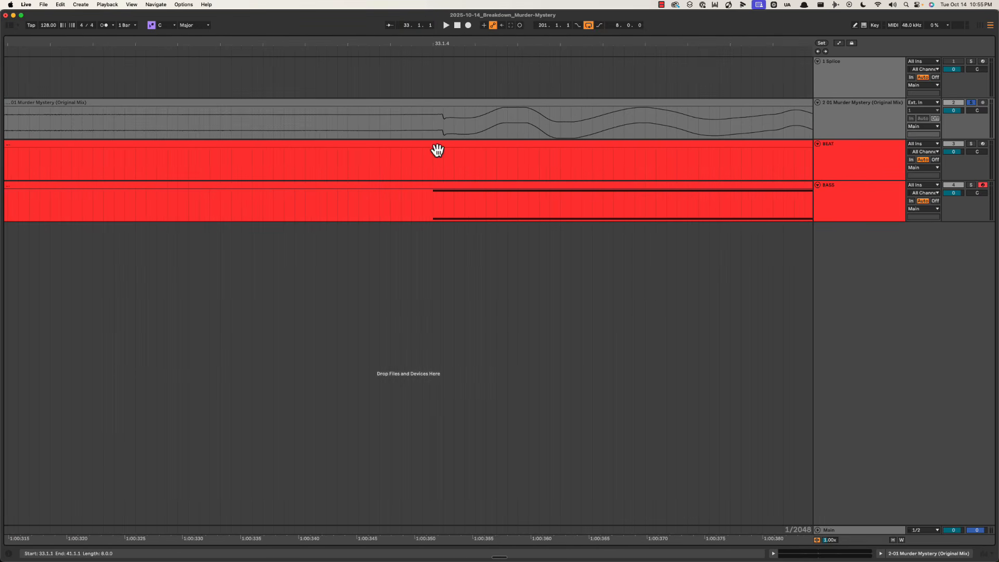
{"action": "left_click_drag", "start_coordinate": [436, 119], "coordinate": [461, 125]}
{"action": "left_click", "coordinate": [444, 122]}
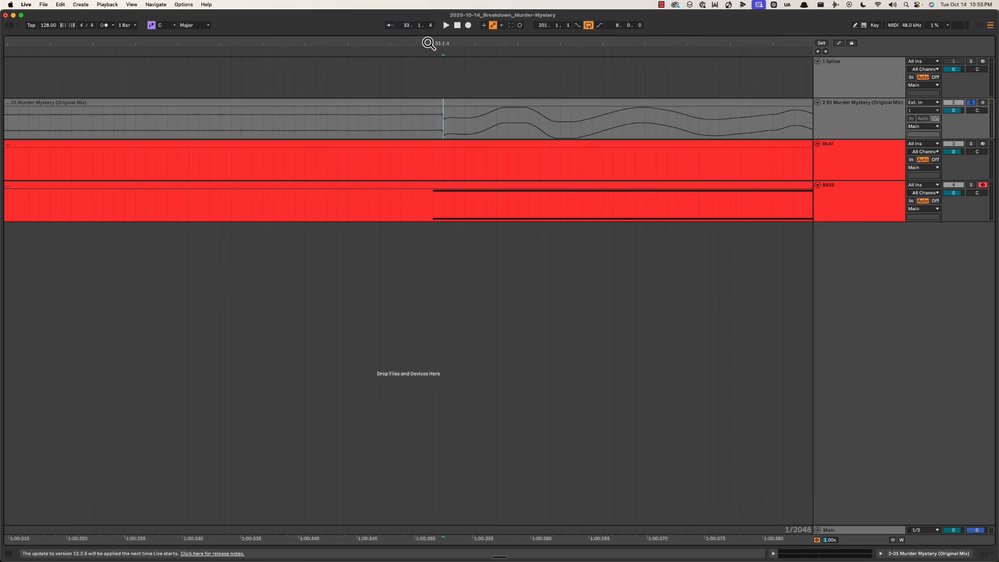
{"action": "left_click_drag", "start_coordinate": [428, 43], "coordinate": [336, 45]}
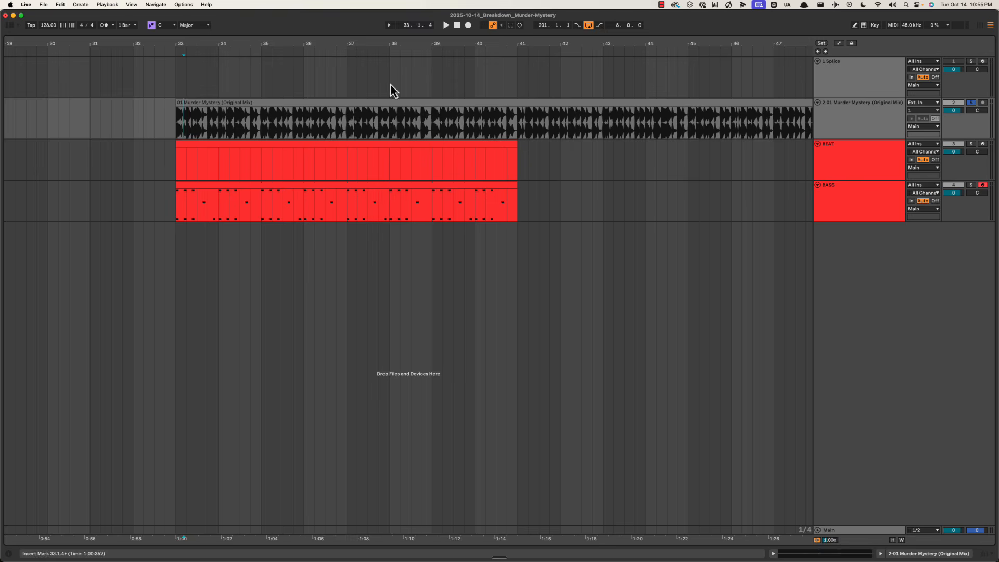
Review the arrangement around bar 37 and listen to the reference from 37.1.1
{"action": "left_click", "coordinate": [343, 133]}
{"action": "left_click_drag", "start_coordinate": [356, 47], "coordinate": [322, 42]}
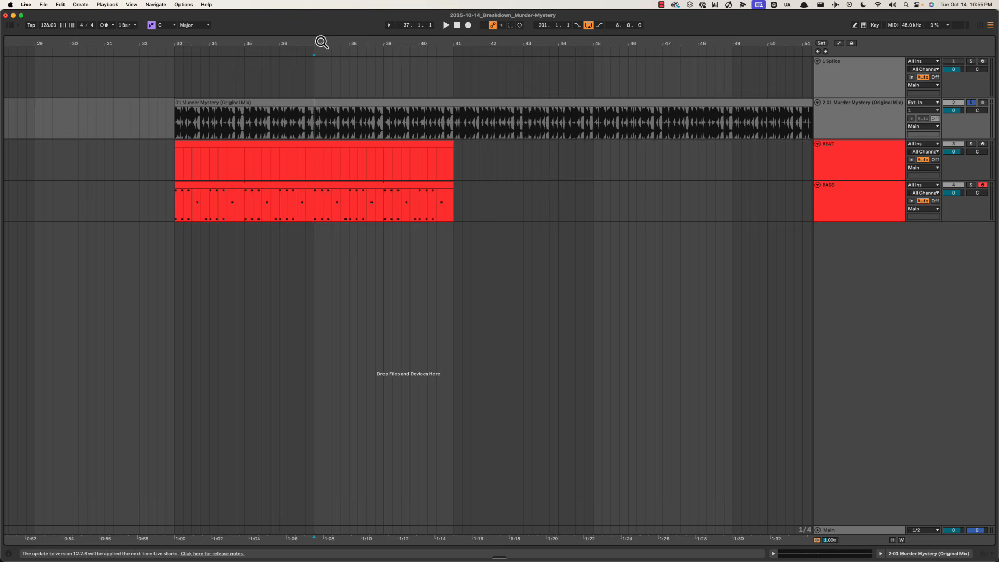
{"action": "left_click_drag", "start_coordinate": [321, 43], "coordinate": [322, 32]}
{"action": "left_click", "coordinate": [322, 163]}
{"action": "left_click", "coordinate": [317, 164]}
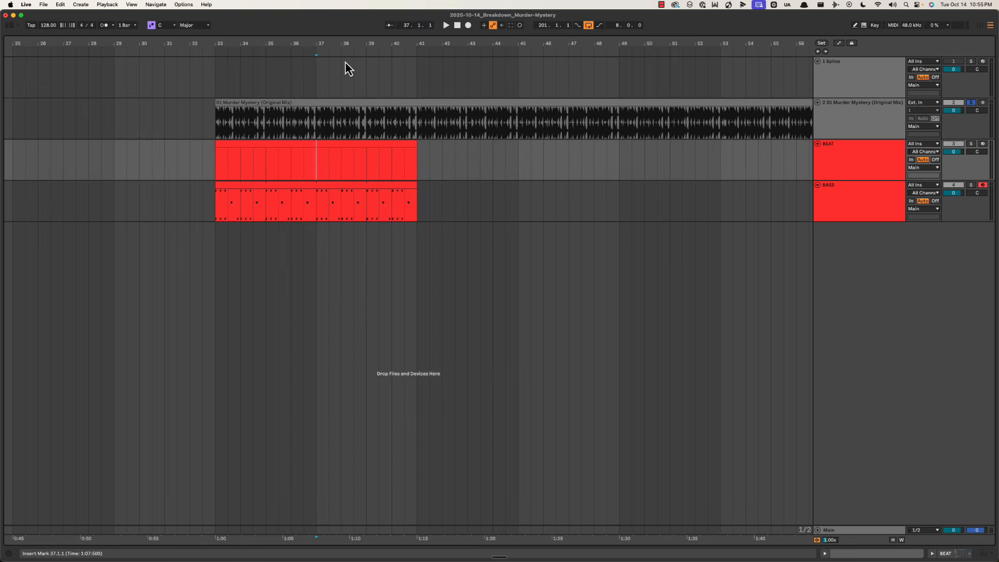
{"action": "left_click_drag", "start_coordinate": [348, 44], "coordinate": [242, 39]}
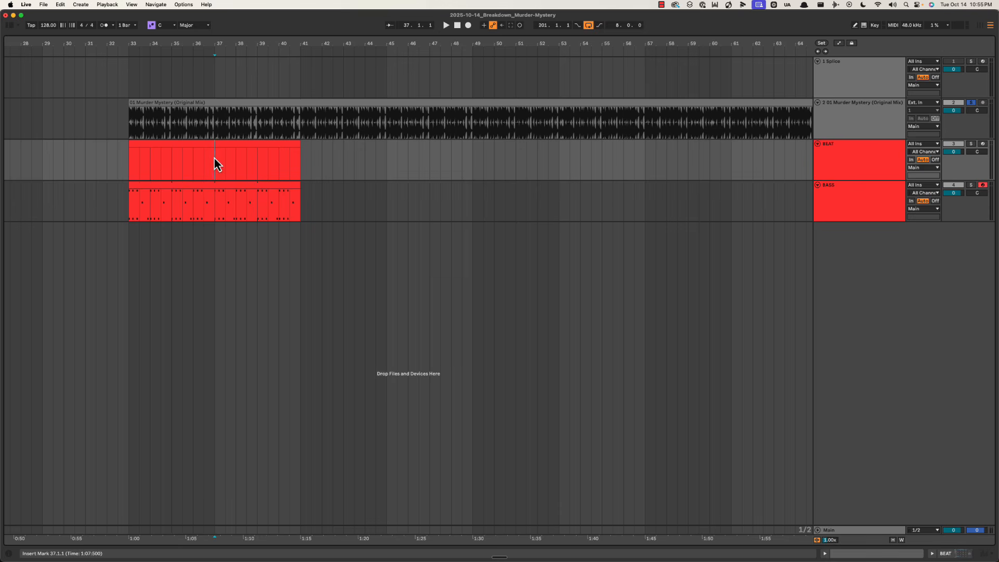
{"action": "key", "text": "space"}
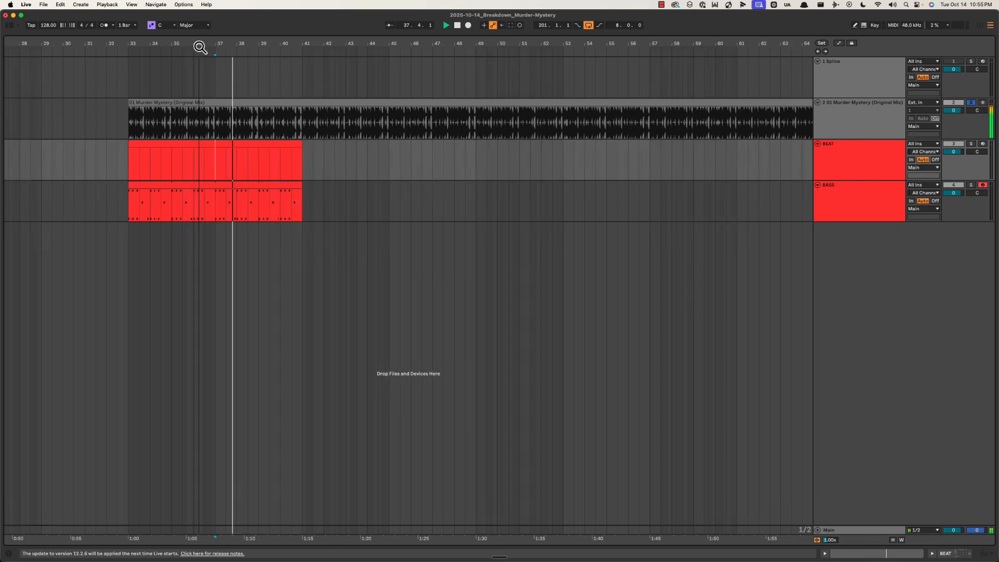
{"action": "left_click_drag", "start_coordinate": [196, 44], "coordinate": [200, 47]}
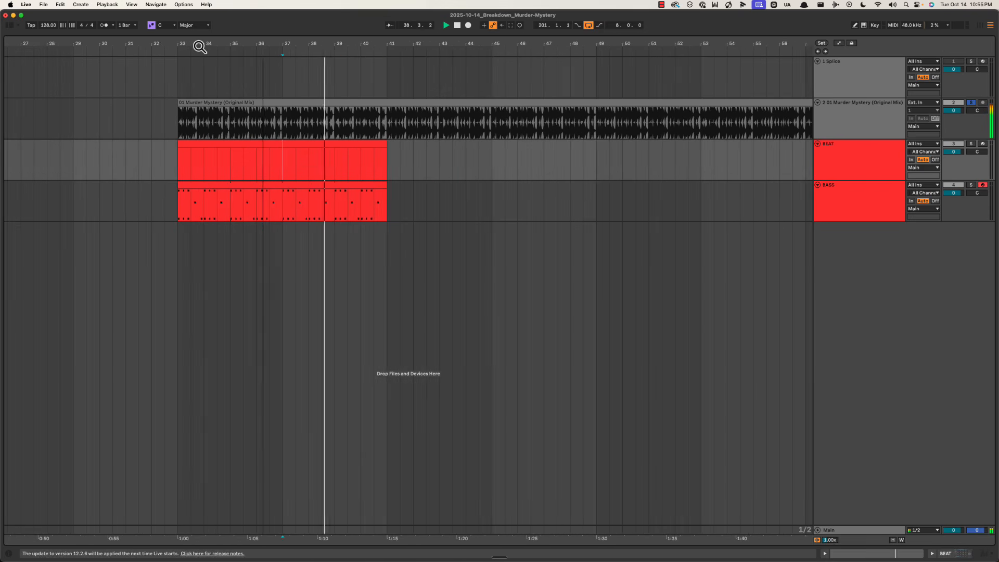
Duplicate the eight-bar BEAT and BASS clips so they also cover bars 41 to 49, and stop playback
{"action": "left_click", "coordinate": [308, 152]}
{"action": "left_click", "coordinate": [313, 193], "text": "shift"}
{"action": "key", "text": "super+d"}
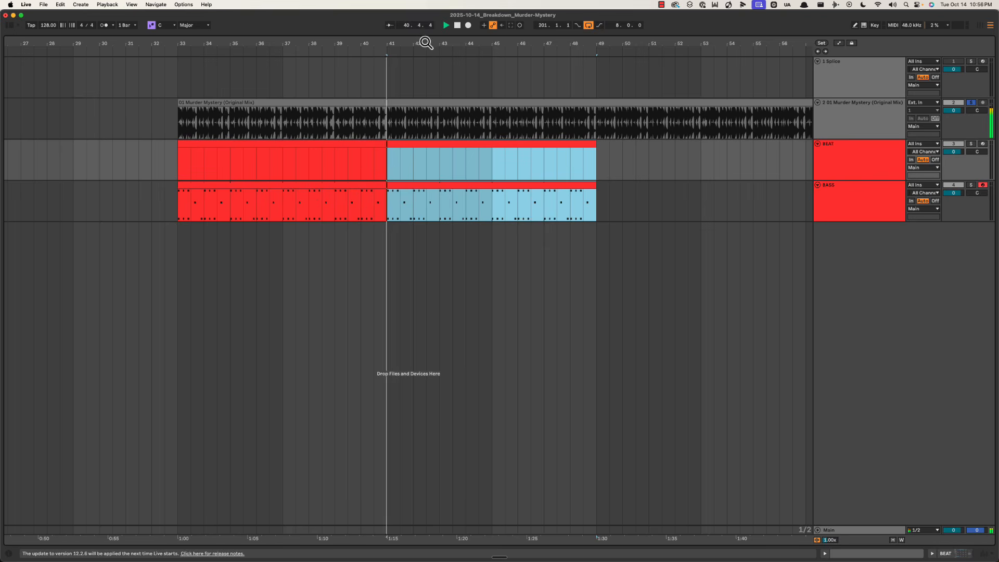
{"action": "left_click_drag", "start_coordinate": [426, 43], "coordinate": [426, 42]}
{"action": "key", "text": "space"}
Insert a MIDI track between BEAT and BASS, name it 16TH SHAKER and colour it orange
{"action": "left_click", "coordinate": [852, 212]}
{"action": "left_click", "coordinate": [849, 177]}
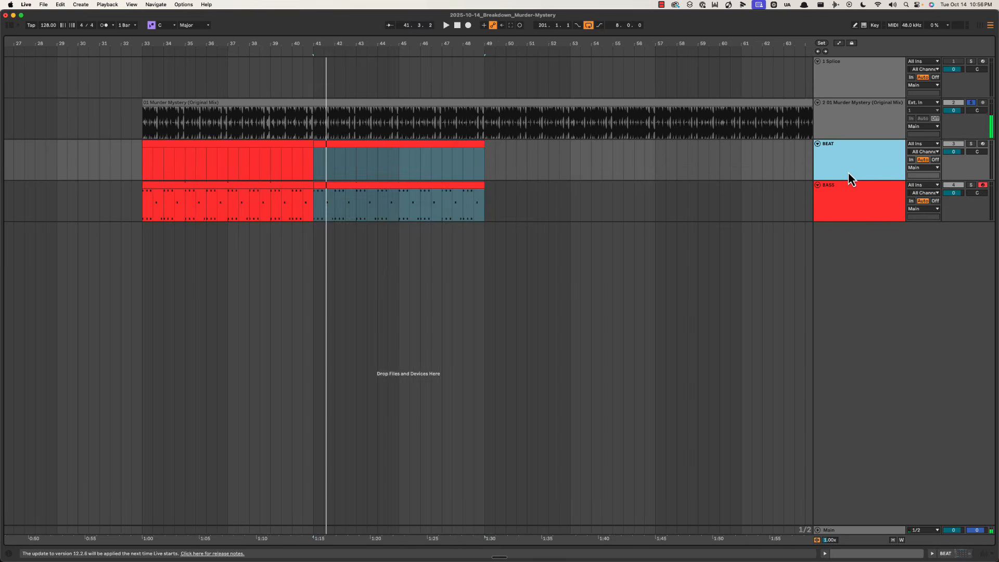
{"action": "key", "text": "super+shift+t"}
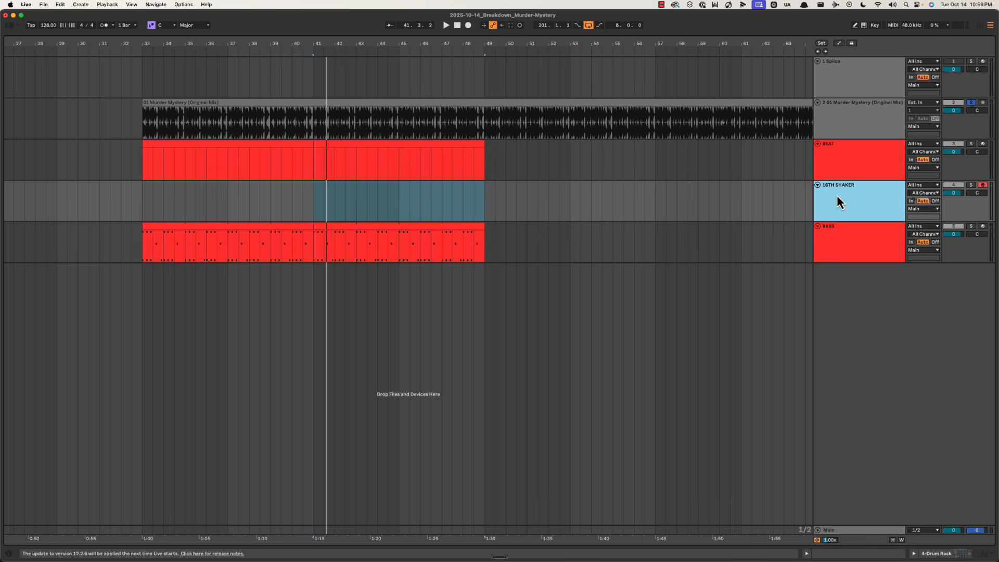
{"action": "right_click", "coordinate": [837, 195]}
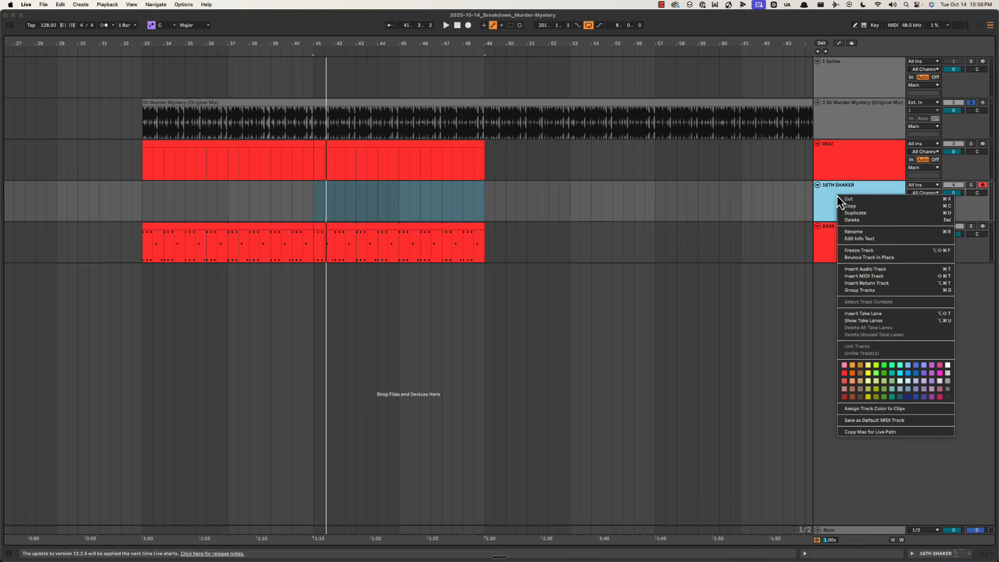
{"action": "left_click", "coordinate": [852, 375]}
Create an empty eight-bar MIDI clip on the 16TH SHAKER track from 41.1.1 to 49.1.1
{"action": "left_click_drag", "start_coordinate": [311, 202], "coordinate": [487, 201]}
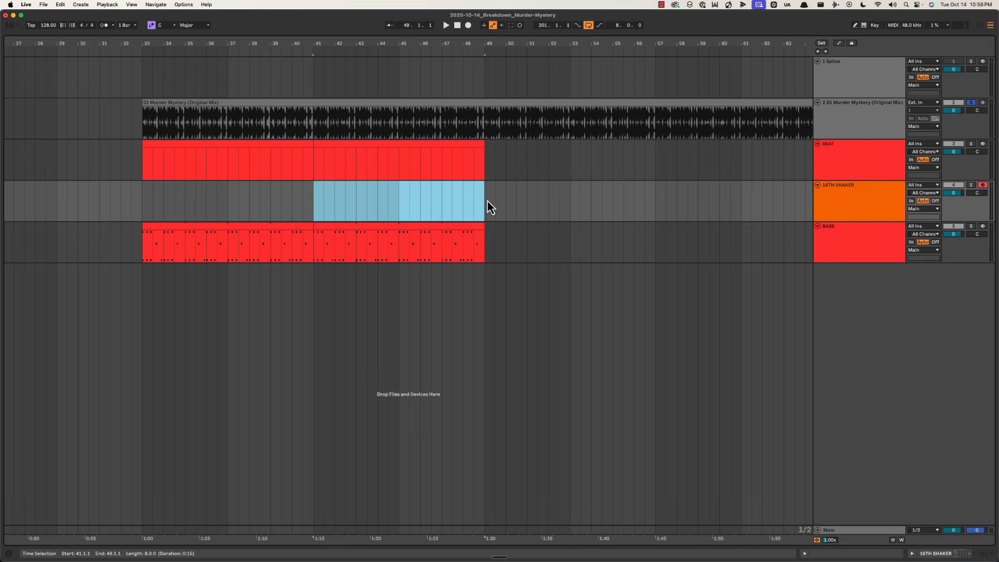
{"action": "key", "text": "super+shift+m"}
{"action": "key", "text": "super+alt+l"}
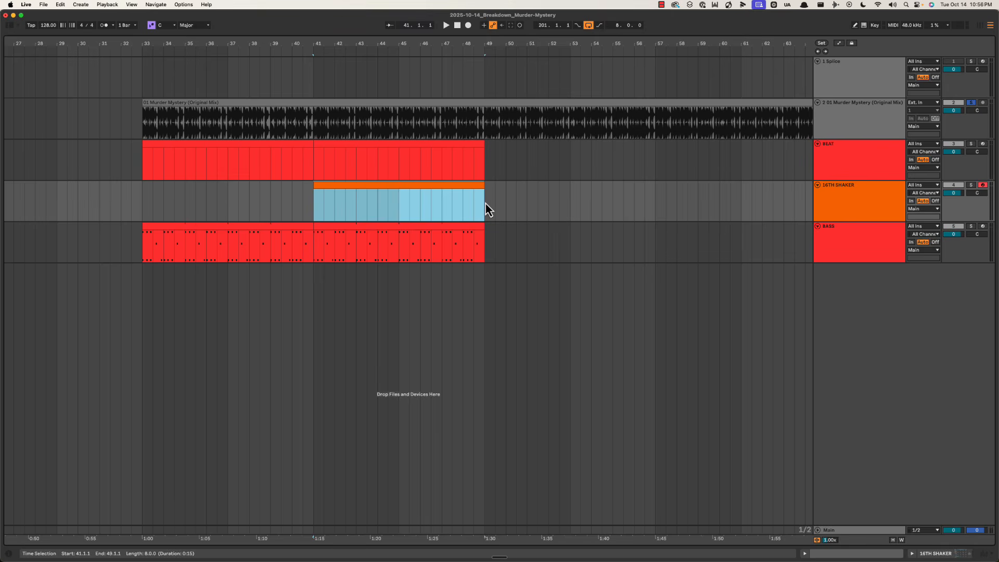
Listen to the reference from 43.1.1 and duplicate the BEAT, 16TH SHAKER and BASS clips into bars 49 to 57
{"action": "left_click", "coordinate": [356, 208]}
{"action": "key", "text": "space"}
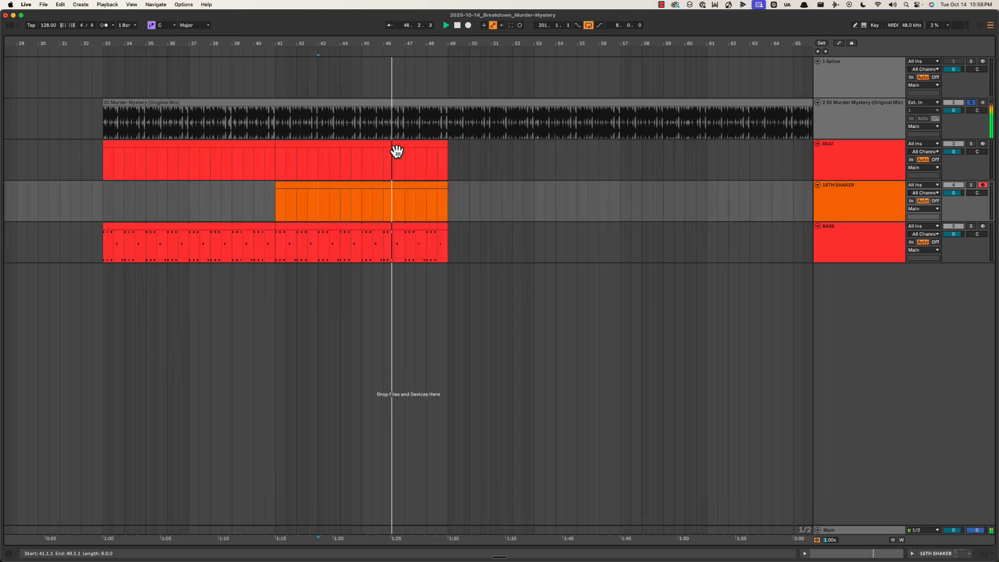
{"action": "left_click_drag", "start_coordinate": [386, 43], "coordinate": [438, 44]}
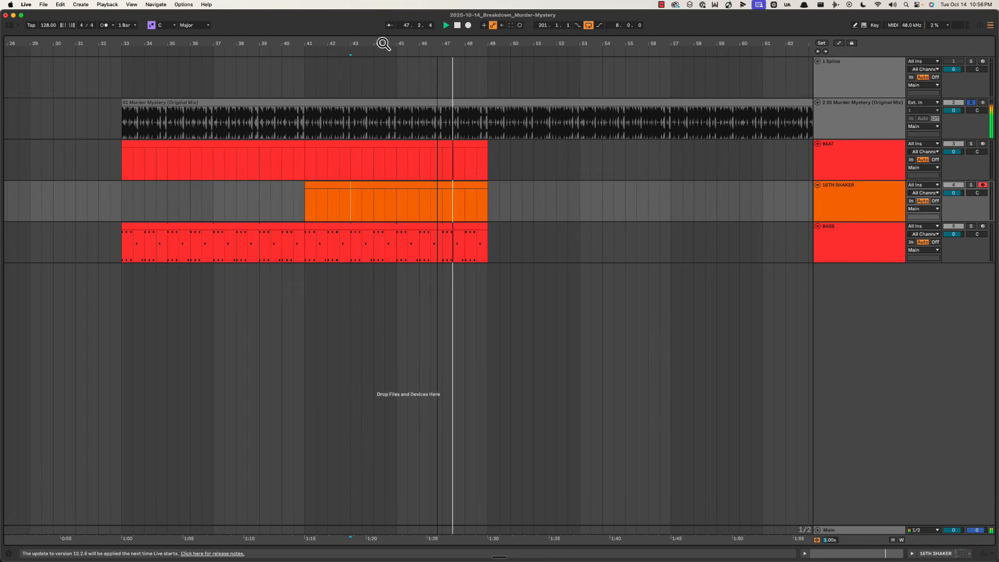
{"action": "left_click", "coordinate": [427, 237], "text": "shift"}
{"action": "key", "text": "super+d"}
Add a MIDI track named HAT LIFT TRASHY between BEAT and 16TH SHAKER and colour it orange
{"action": "left_click", "coordinate": [875, 204]}
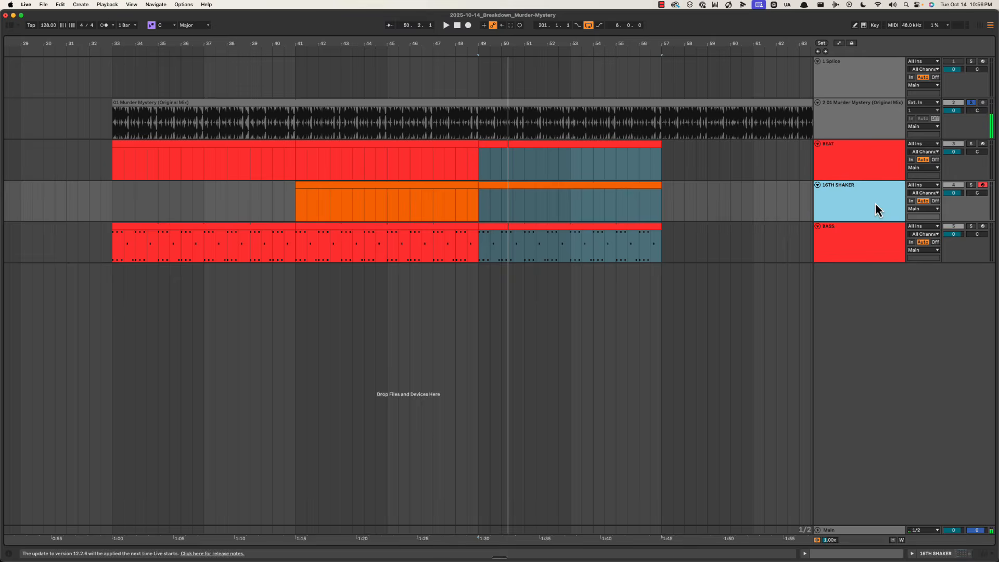
{"action": "key", "text": "super+shift+t"}
{"action": "left_click_drag", "start_coordinate": [869, 238], "coordinate": [855, 207]}
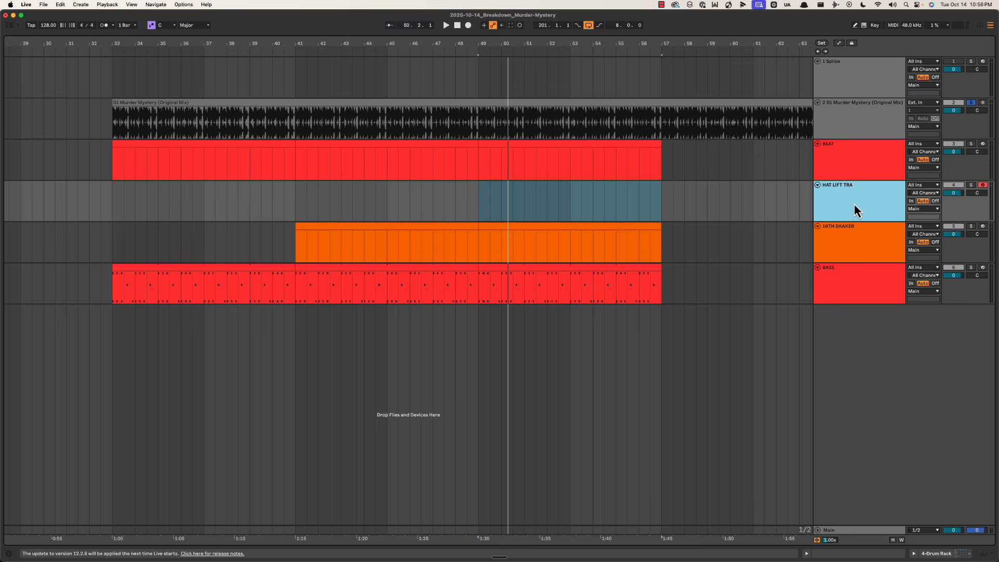
{"action": "type", "text": "Y"}
{"action": "key", "text": "Return"}
{"action": "right_click", "coordinate": [854, 204]}
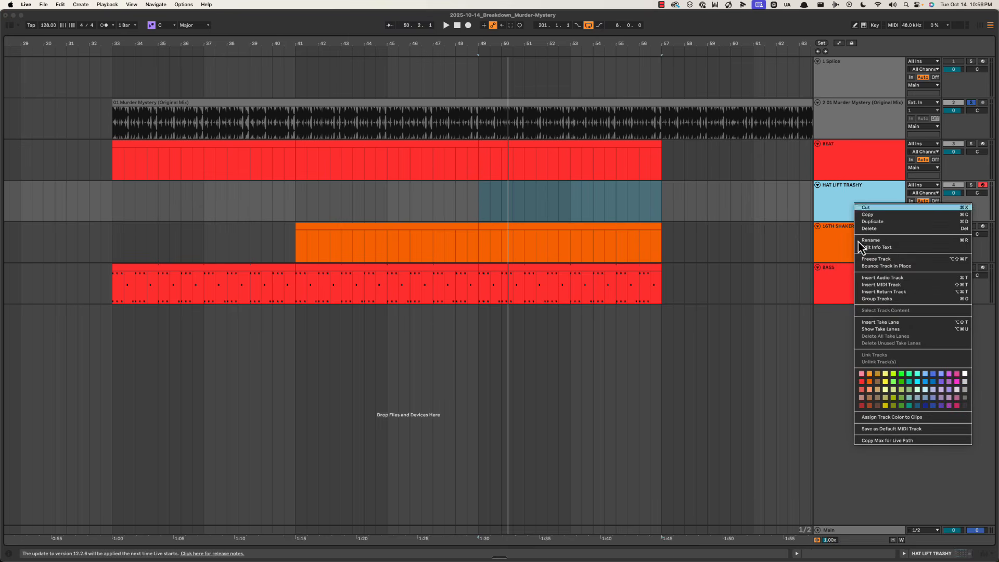
{"action": "left_click", "coordinate": [869, 382]}
Create an eight-bar MIDI clip on HAT LIFT TRASHY from 49.1.1 to 57.1.1 and listen to the reference over that section
{"action": "mouse_move", "coordinate": [549, 190]}
{"action": "left_mouse_down"}
{"action": "mouse_move", "coordinate": [548, 233]}
{"action": "mouse_move", "coordinate": [550, 204]}
{"action": "left_mouse_up"}
{"action": "left_click", "coordinate": [504, 214]}
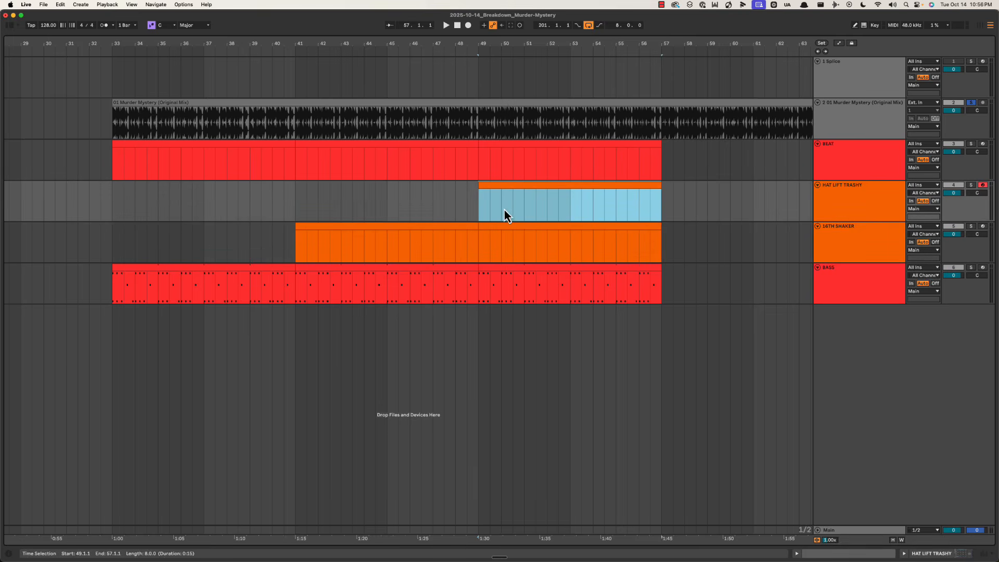
{"action": "key", "text": "space"}
{"action": "scroll", "coordinate": [501, 214], "scroll_direction": "right", "scroll_amount": 5}
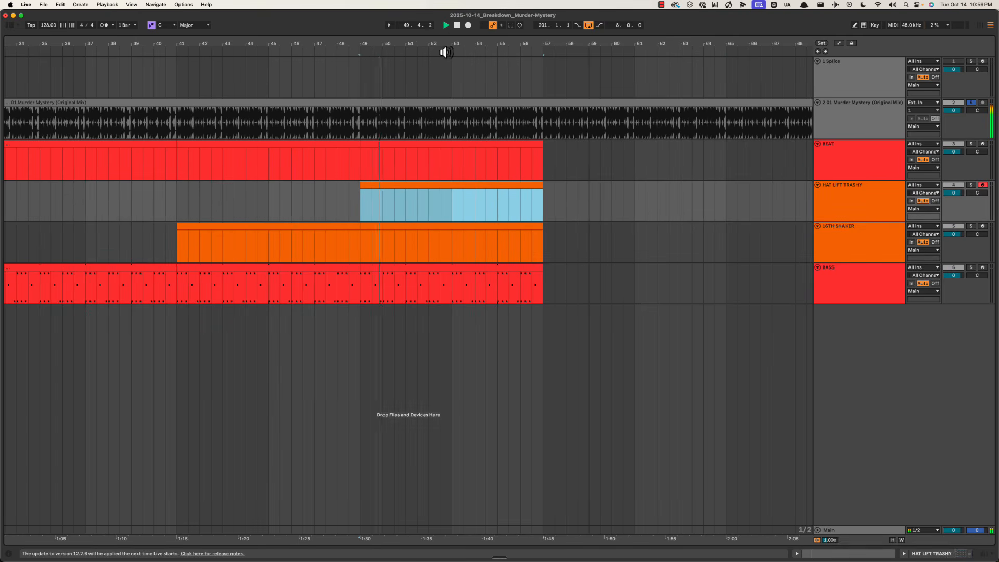
{"action": "mouse_move", "coordinate": [444, 46]}
{"action": "left_mouse_down"}
{"action": "mouse_move", "coordinate": [444, 29]}
{"action": "mouse_move", "coordinate": [444, 38]}
{"action": "left_mouse_up"}
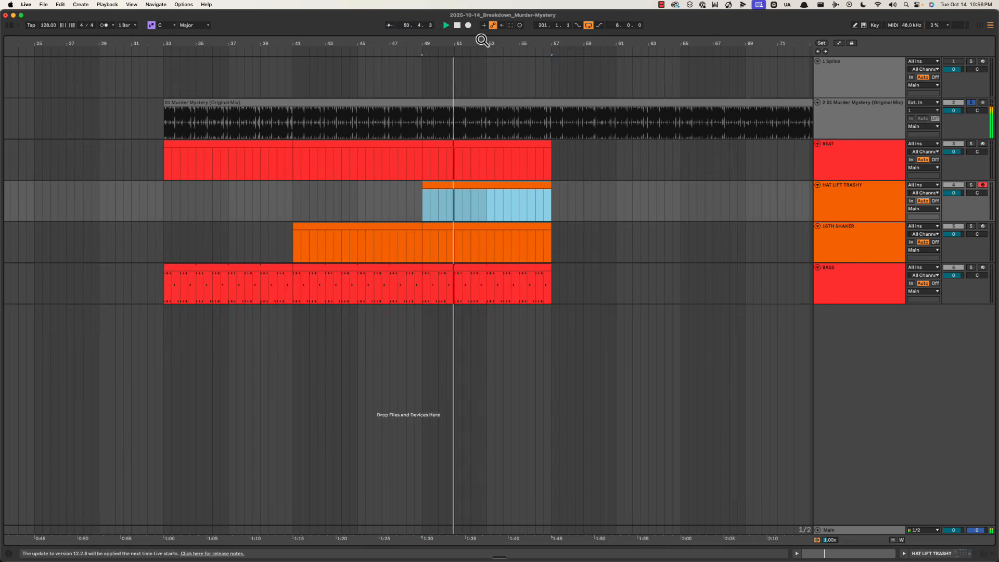
{"action": "scroll", "coordinate": [417, 195], "scroll_direction": "right", "scroll_amount": 3}
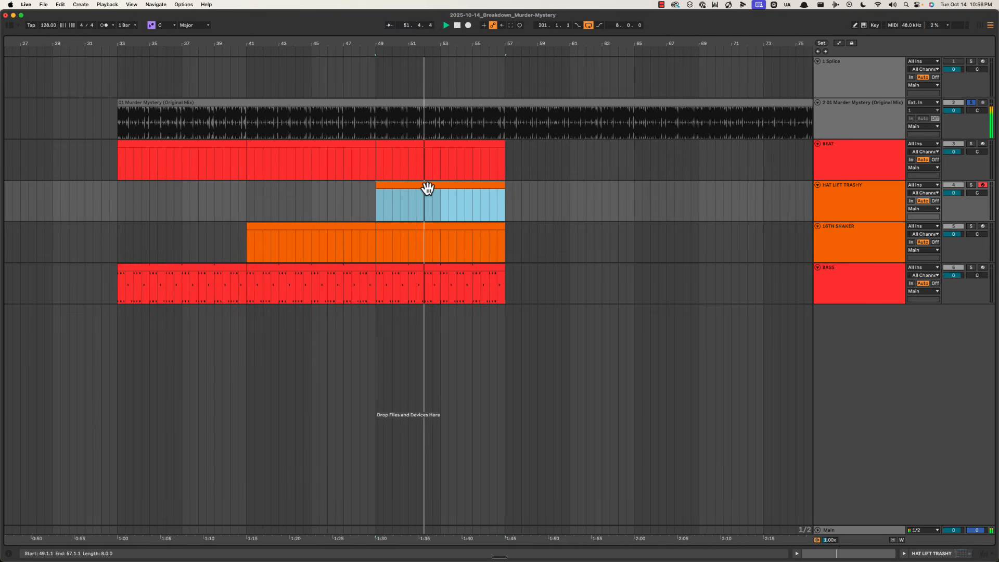
{"action": "scroll", "coordinate": [427, 188], "scroll_direction": "right", "scroll_amount": 3}
{"action": "scroll", "coordinate": [427, 188], "scroll_direction": "left", "scroll_amount": 2}
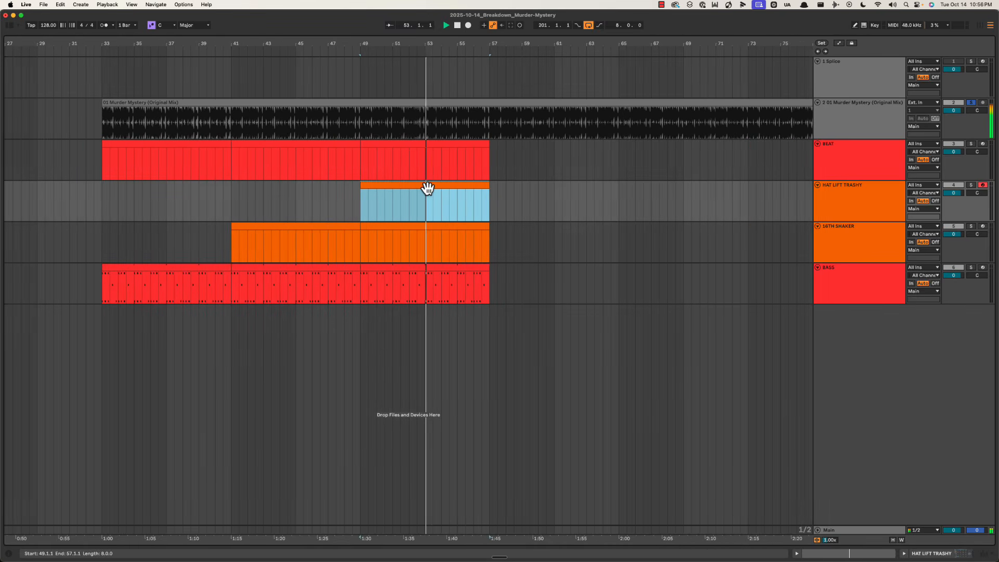
Review the 16TH SHAKER clips and replay the reference from 43.1.1 to hear the shaker's character
{"action": "left_click", "coordinate": [306, 245]}
{"action": "left_click", "coordinate": [442, 236]}
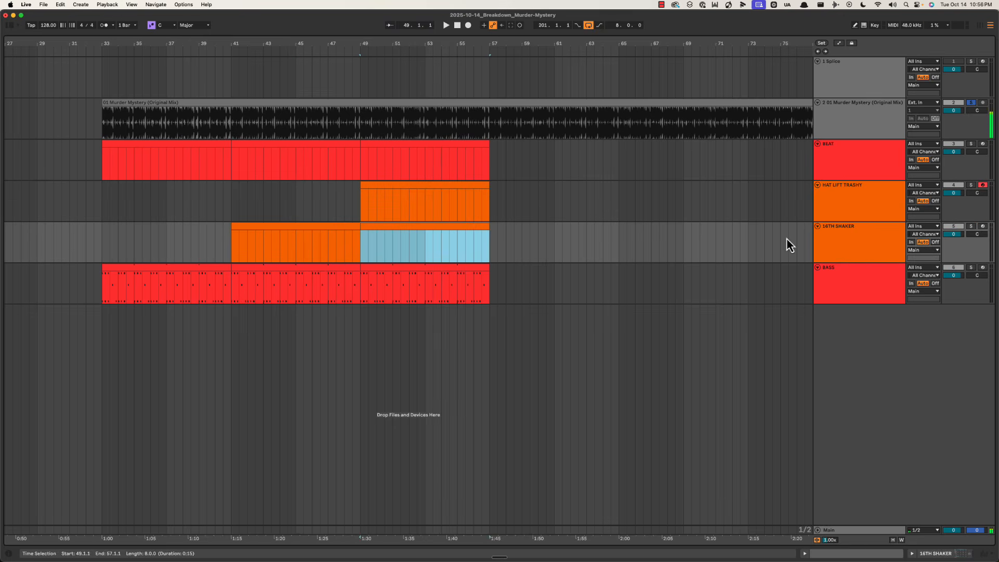
{"action": "left_click", "coordinate": [276, 234]}
{"action": "key", "text": "space"}
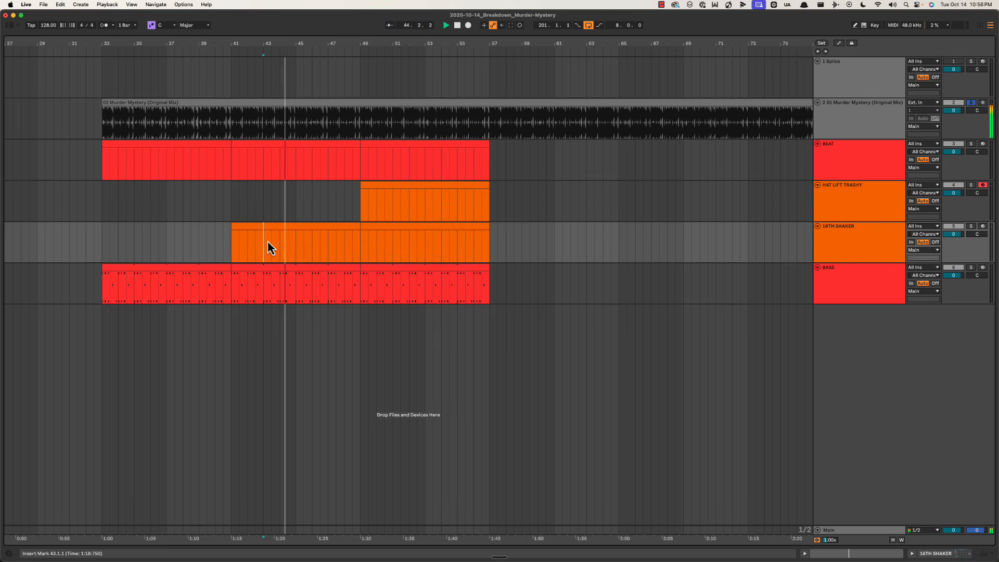
Rename the 16TH SHAKER track to 16TH SHAKER TIGHT
{"action": "left_click", "coordinate": [873, 258]}
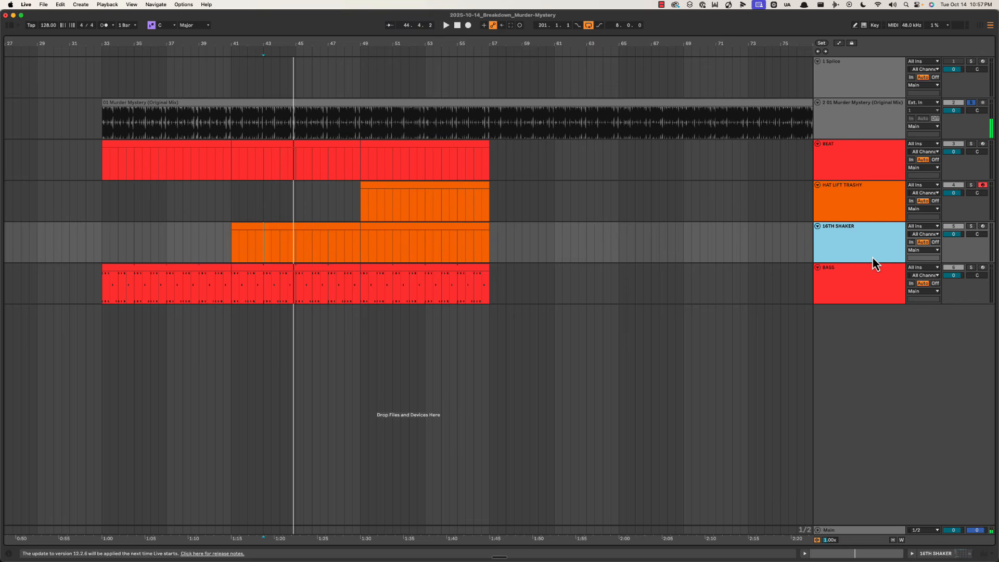
{"action": "type", "text": "TIGHT"}
{"action": "key", "text": "Return"}
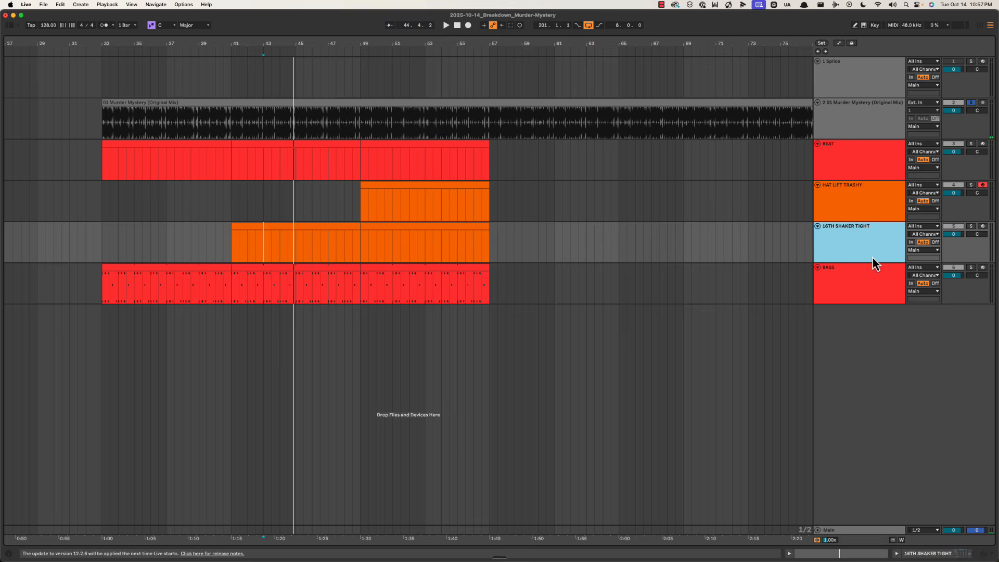
Add a MIDI track named 16TH SHAKER LOOSE below 16TH SHAKER TIGHT and colour it orange
{"action": "key", "text": "super+shift+t"}
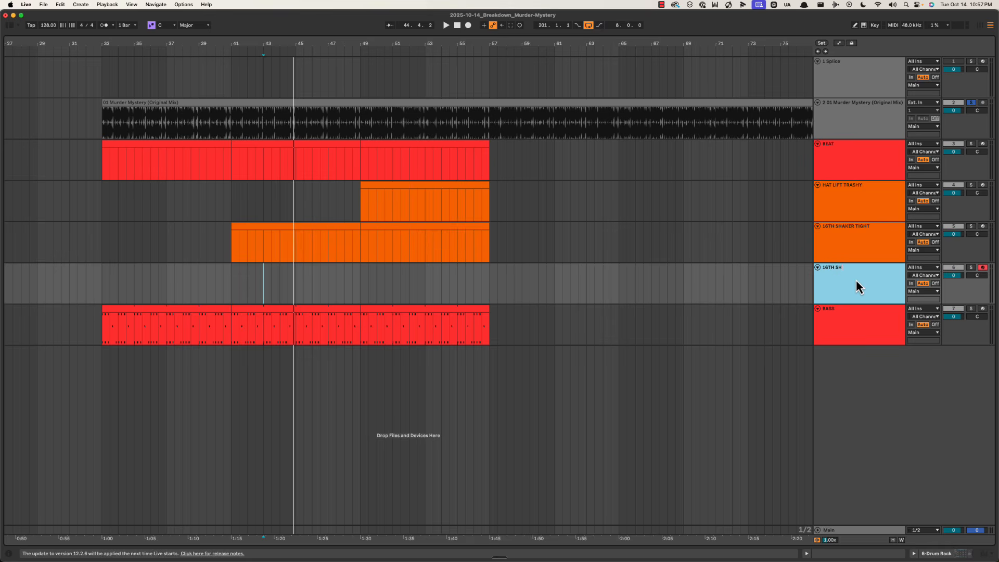
{"action": "type", "text": "SE"}
{"action": "key", "text": "Return"}
{"action": "right_click", "coordinate": [856, 280]}
{"action": "left_click", "coordinate": [872, 458]}
{"action": "left_click", "coordinate": [860, 272]}
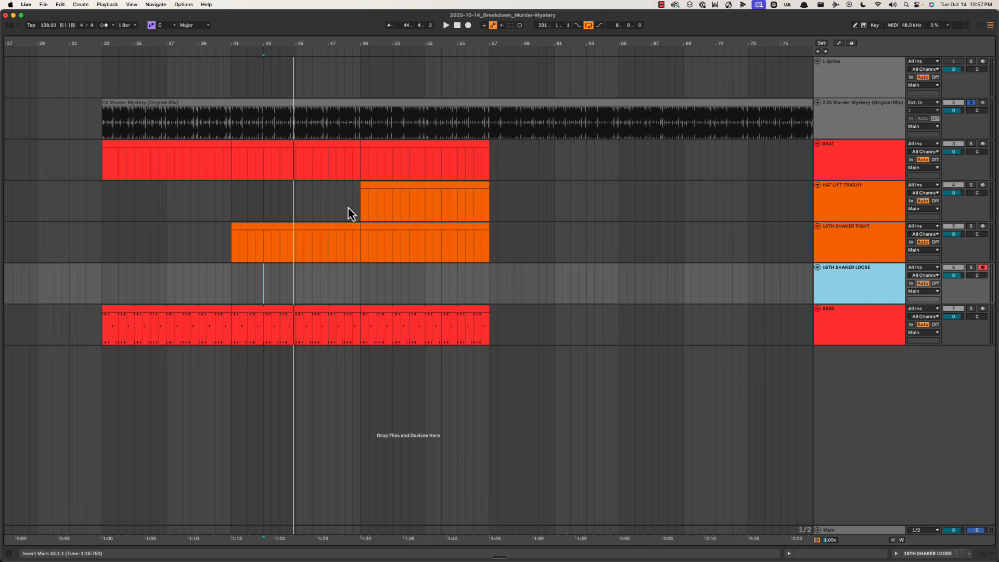
Copy the tight shaker's last clip to 16TH SHAKER LOOSE, keep only 53.1.1 to 57.1.1, and listen to the reference there
{"action": "left_click_drag", "start_coordinate": [405, 234], "coordinate": [408, 283]}
{"action": "left_click", "coordinate": [403, 277]}
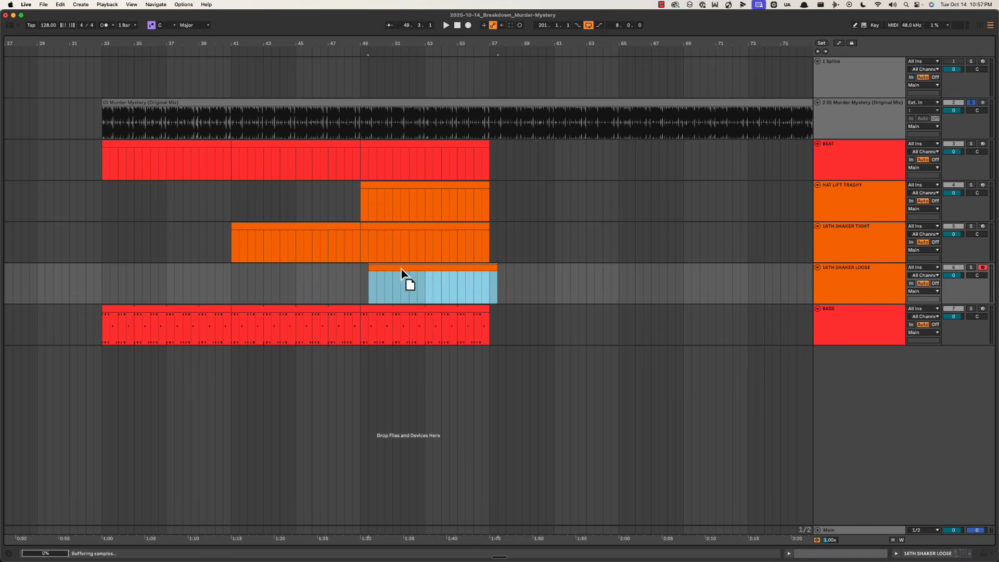
{"action": "left_click_drag", "start_coordinate": [339, 272], "coordinate": [435, 276]}
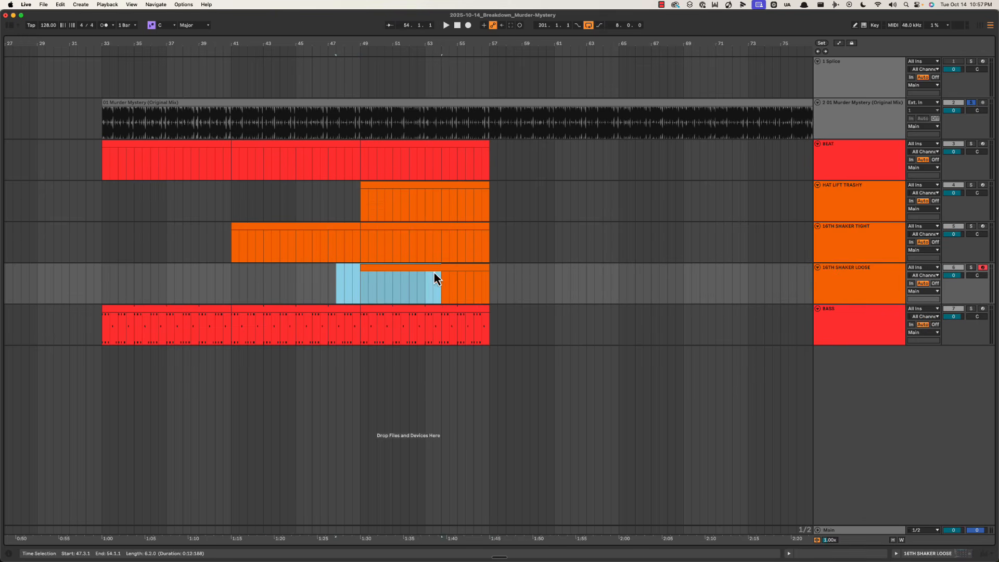
{"action": "key", "text": "BackSpace"}
{"action": "left_click", "coordinate": [399, 276]}
{"action": "key", "text": "space"}
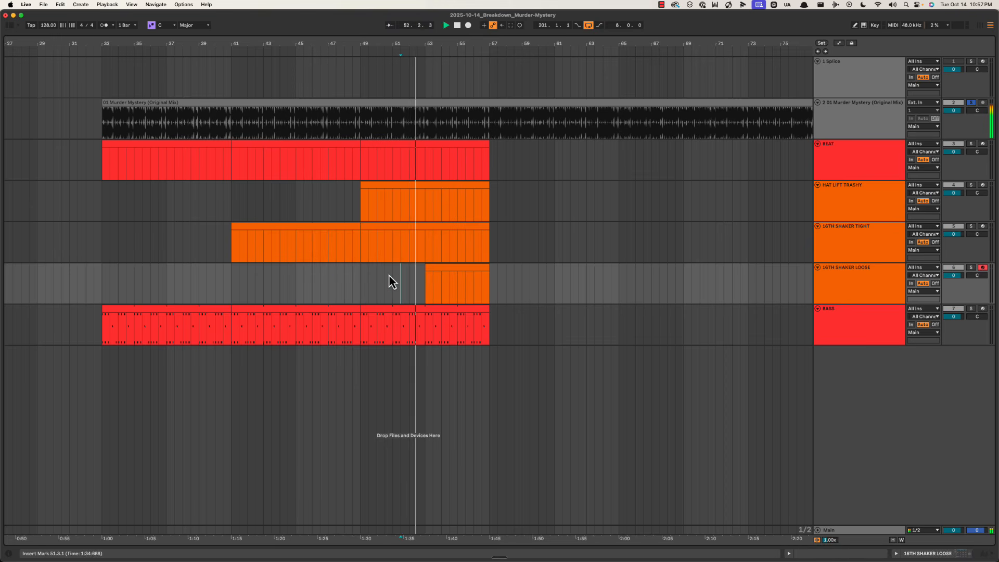
{"action": "scroll", "coordinate": [391, 279], "scroll_direction": "left", "scroll_amount": 5}
{"action": "scroll", "coordinate": [390, 279], "scroll_direction": "right", "scroll_amount": 5}
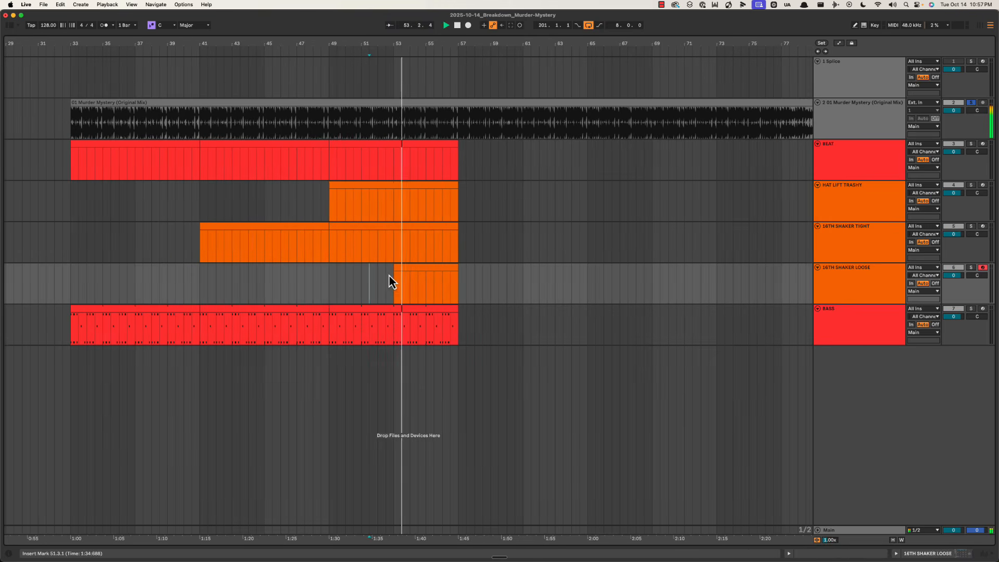
{"action": "scroll", "coordinate": [383, 274], "scroll_direction": "right", "scroll_amount": 4}
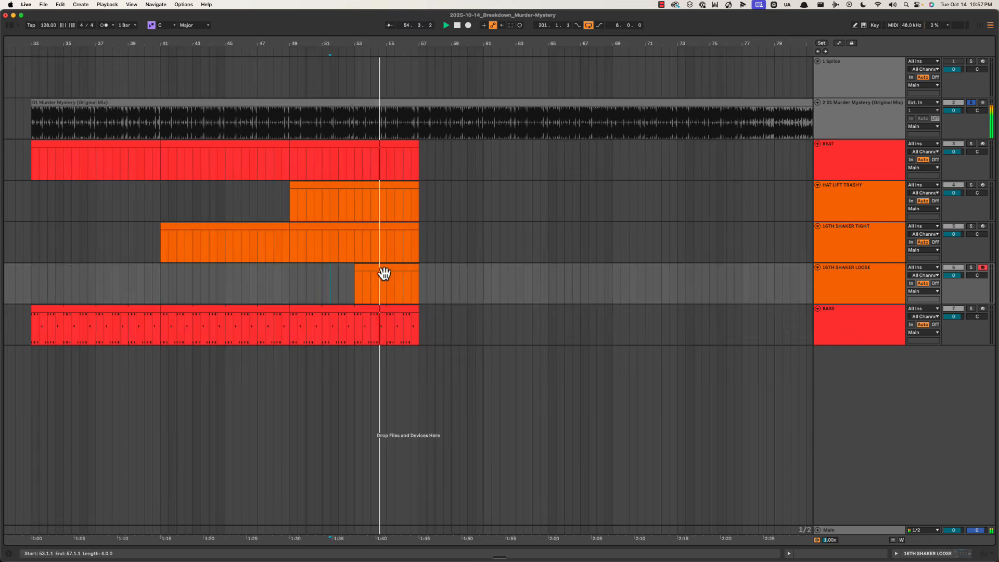
{"action": "scroll", "coordinate": [336, 273], "scroll_direction": "left", "scroll_amount": 4}
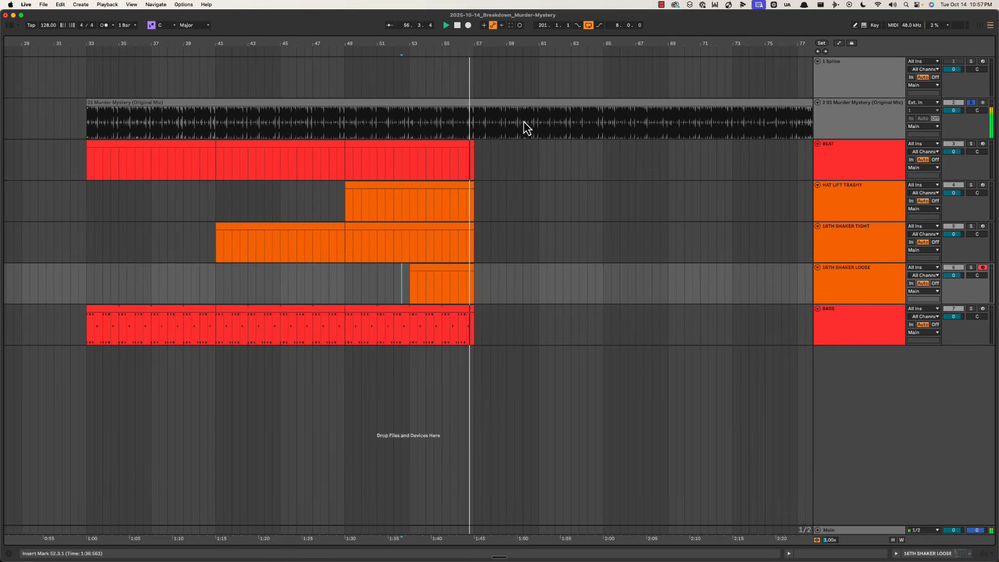
Duplicate all track clips from bars 49–57 to bars 57–65 and extend the copied loose shaker clip back to 57.1.1
{"action": "left_click", "coordinate": [398, 149]}
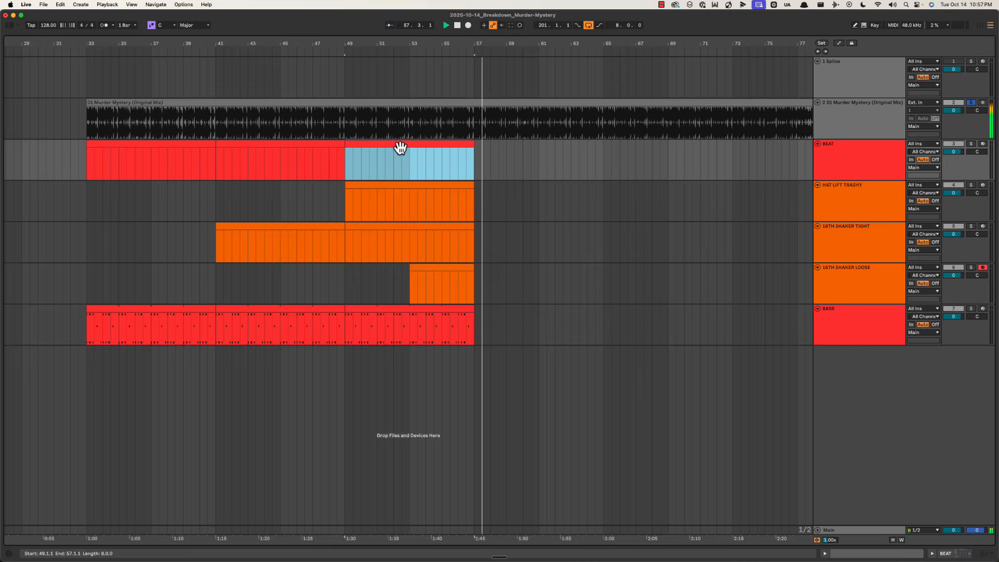
{"action": "left_click", "coordinate": [410, 314], "text": "shift"}
{"action": "key", "text": "super+d"}
{"action": "left_click", "coordinate": [509, 286]}
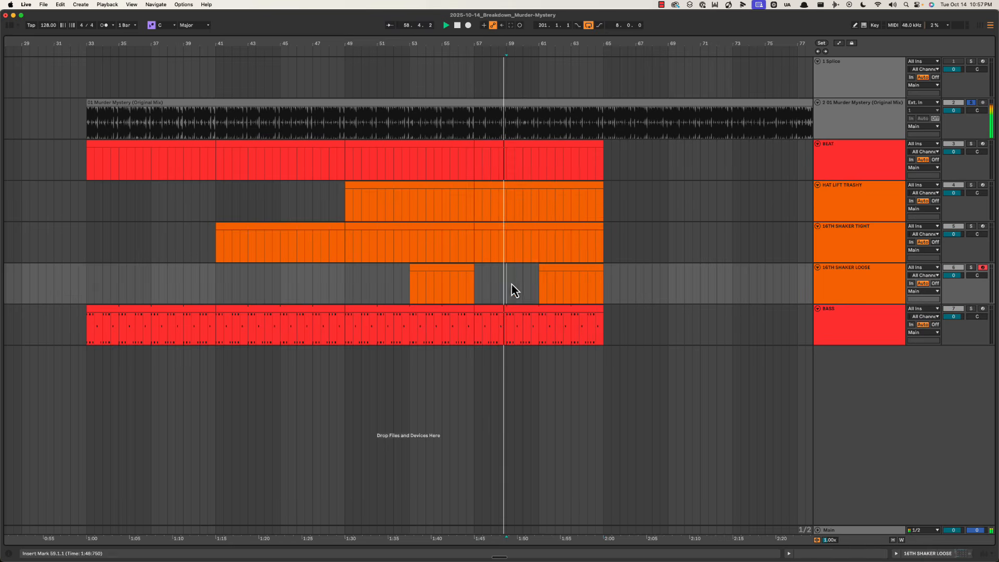
{"action": "left_click_drag", "start_coordinate": [538, 266], "coordinate": [474, 266]}
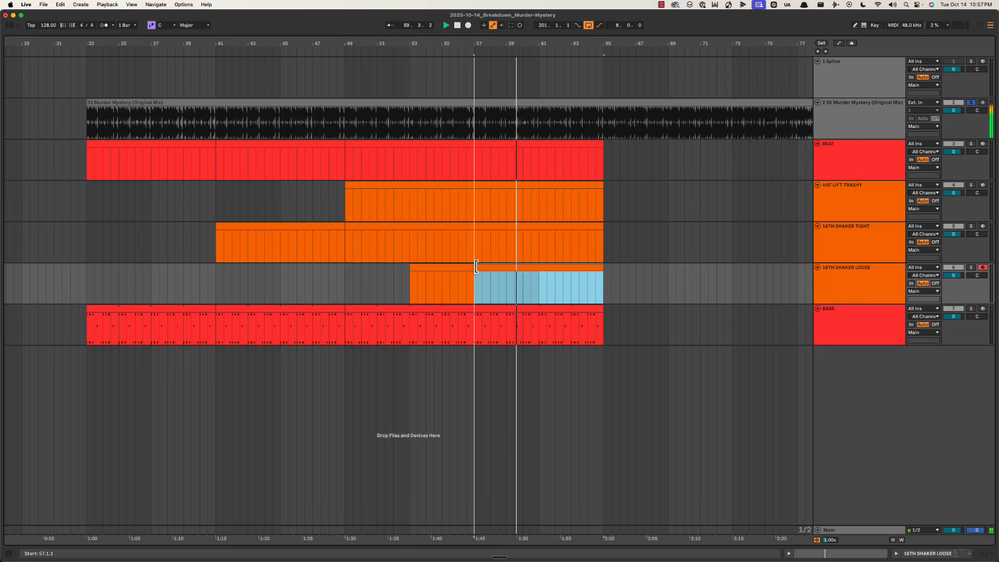
Compare the reference around bar 49, at 53.1.1 and at 57.1.1 to hear what each section adds
{"action": "left_click", "coordinate": [354, 247]}
{"action": "key", "text": "space"}
{"action": "key", "text": "space"}
{"action": "left_click", "coordinate": [478, 243]}
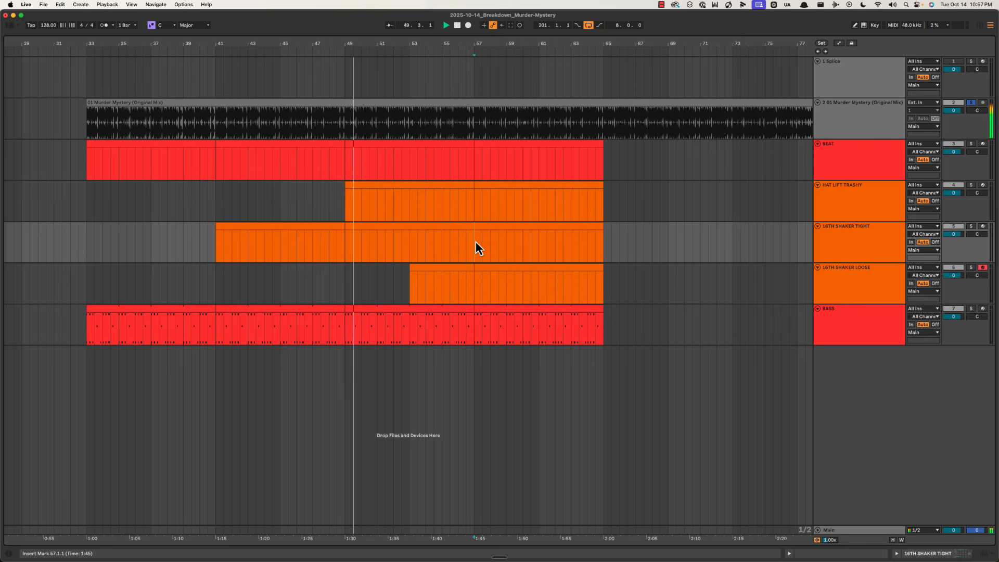
{"action": "key", "text": "space"}
{"action": "left_click", "coordinate": [412, 245]}
{"action": "key", "text": "space"}
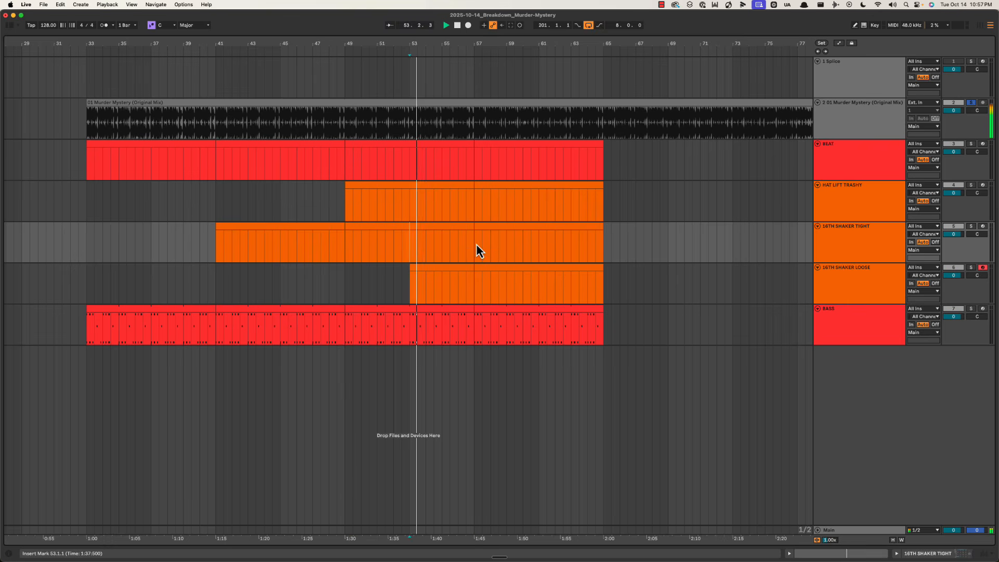
{"action": "left_click", "coordinate": [476, 246]}
{"action": "key", "text": "space"}
{"action": "key", "text": "space"}
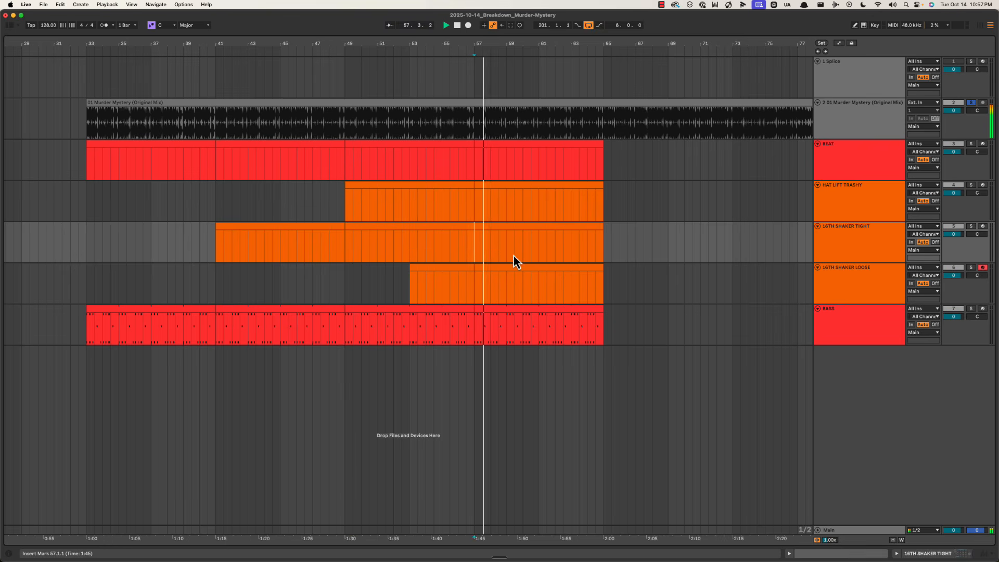
{"action": "key", "text": "space"}
{"action": "left_click_drag", "start_coordinate": [463, 253], "coordinate": [472, 255]}
{"action": "left_click", "coordinate": [540, 240]}
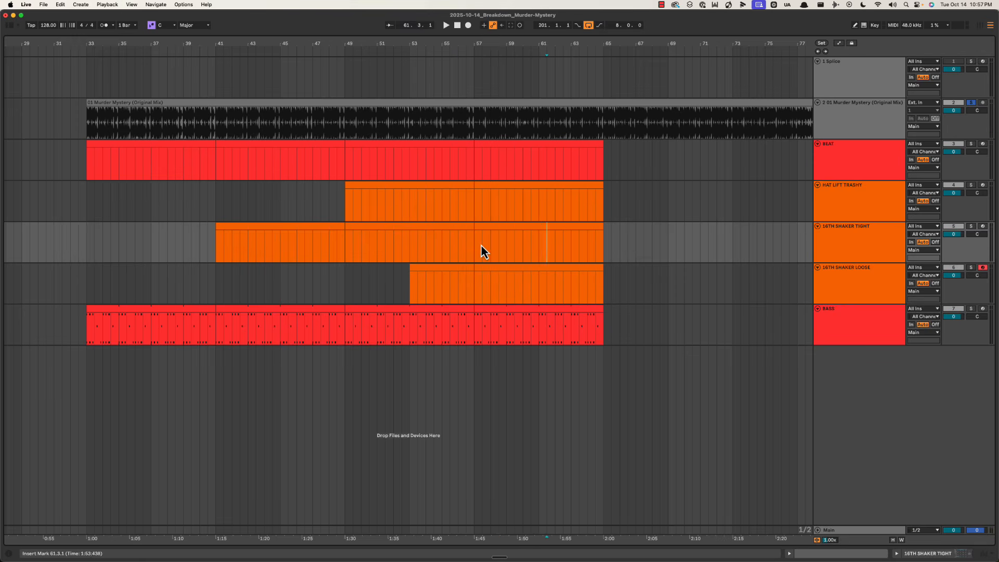
Add a MIDI track named SYNTH 1 below BASS and select 57.1.1 to 65.1.1 on it
{"action": "left_click", "coordinate": [856, 318]}
{"action": "key", "text": "super+shift+t"}
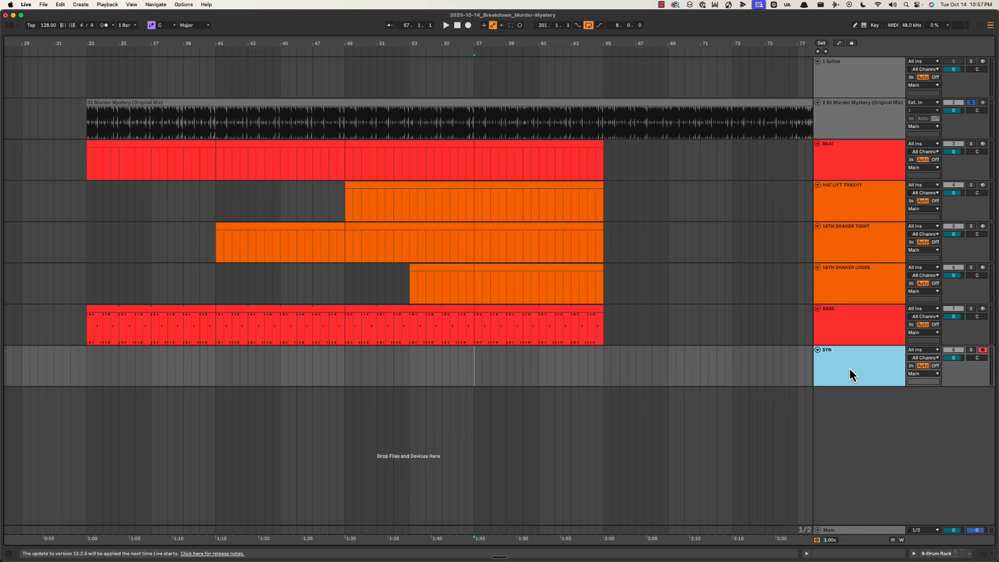
{"action": "key", "text": "space"}
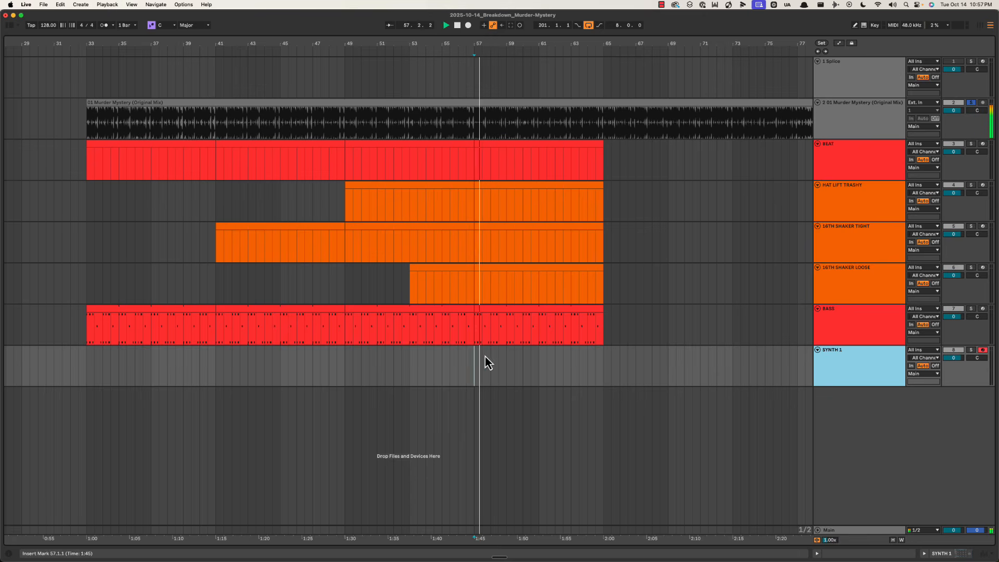
{"action": "left_click_drag", "start_coordinate": [474, 361], "coordinate": [600, 361]}
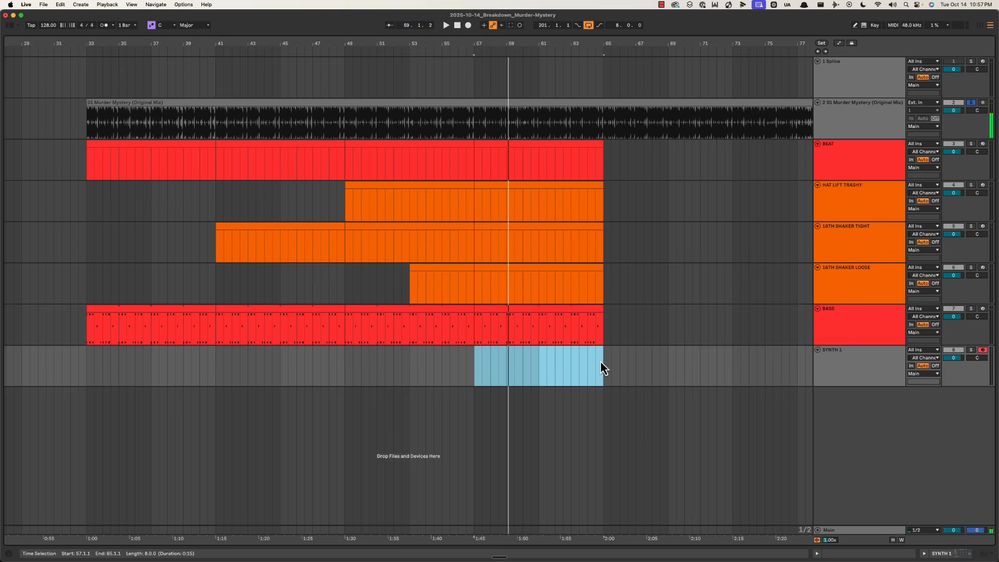
Replay the reference from 57.1.1 and examine the synth's frequency peaks in the Main track's enlarged Spectrum display
{"action": "key", "text": "space"}
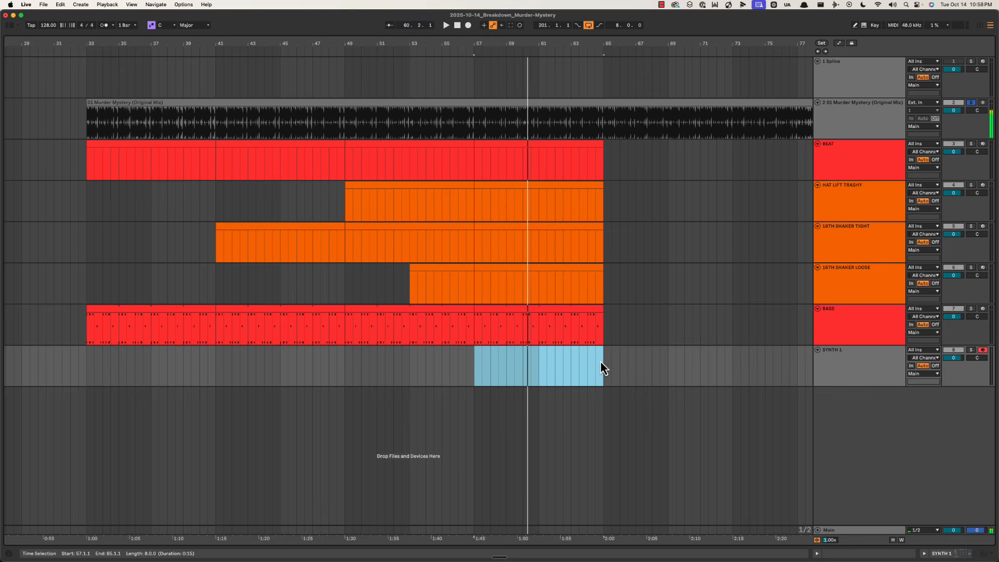
{"action": "key", "text": "space"}
{"action": "key", "text": "space"}
{"action": "left_click", "coordinate": [844, 531]}
{"action": "double_click", "coordinate": [844, 532]}
{"action": "key", "text": "space"}
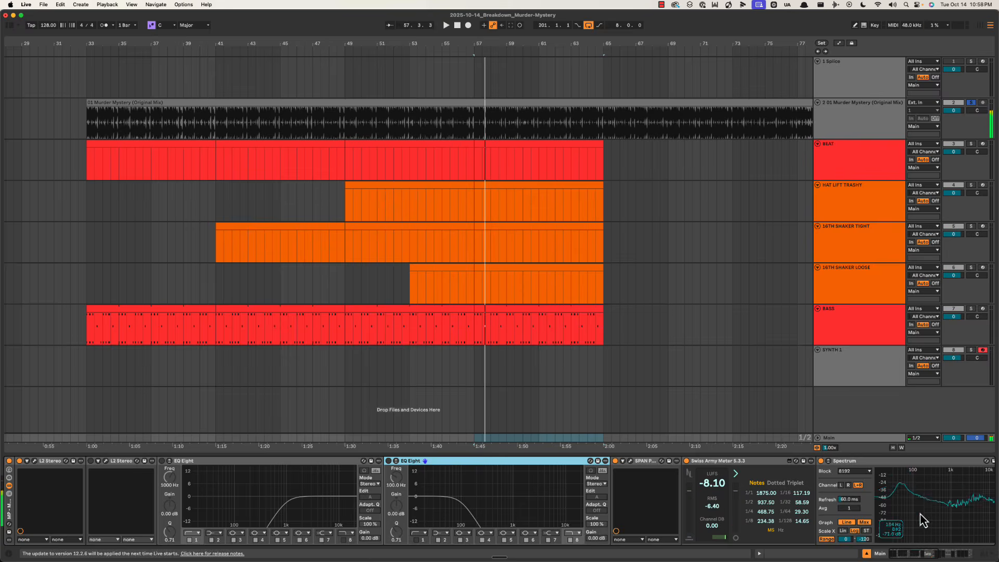
{"action": "double_click", "coordinate": [920, 515]}
{"action": "key", "text": "space"}
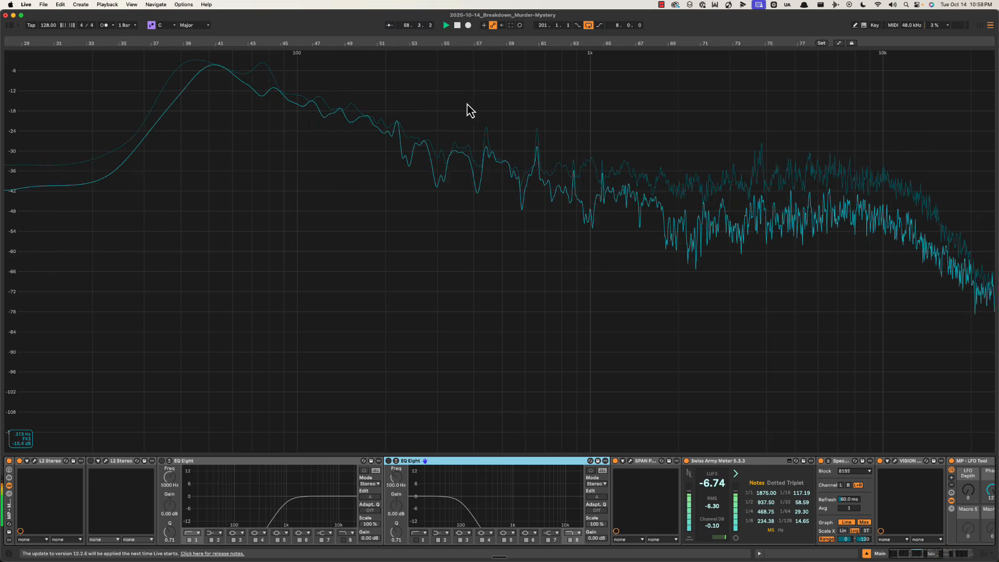
{"action": "key", "text": "space"}
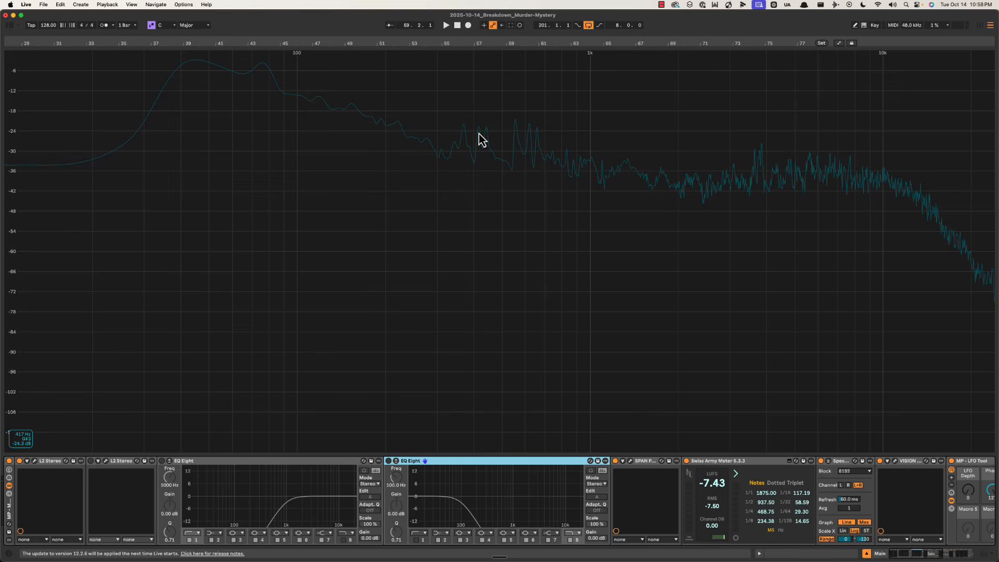
{"action": "key", "text": "space"}
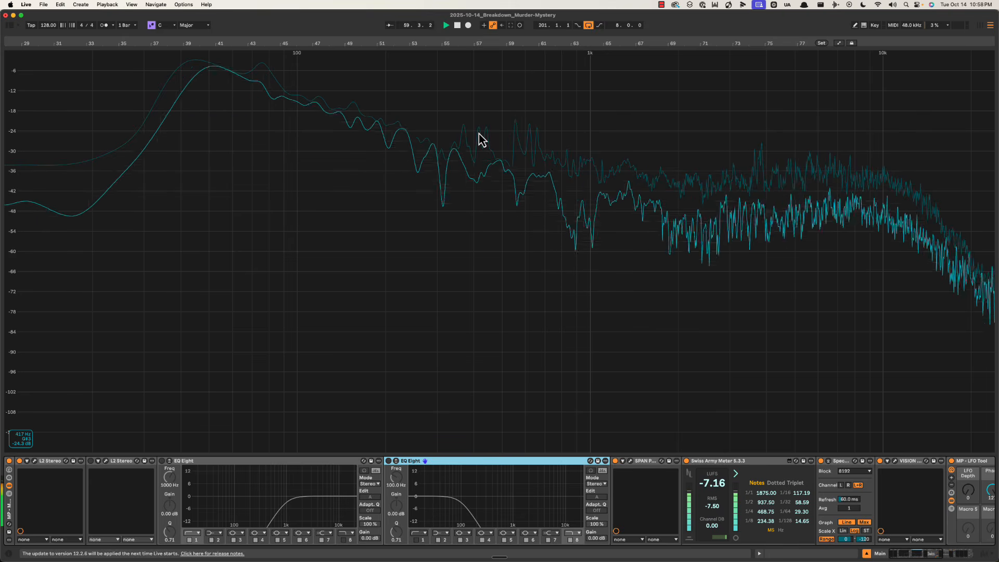
{"action": "key", "text": "space"}
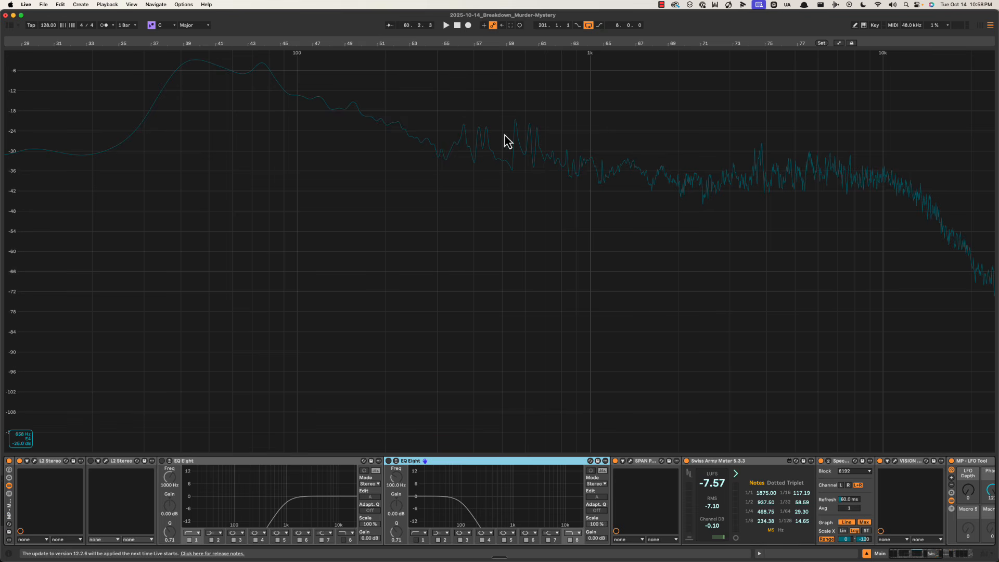
{"action": "key", "text": "space"}
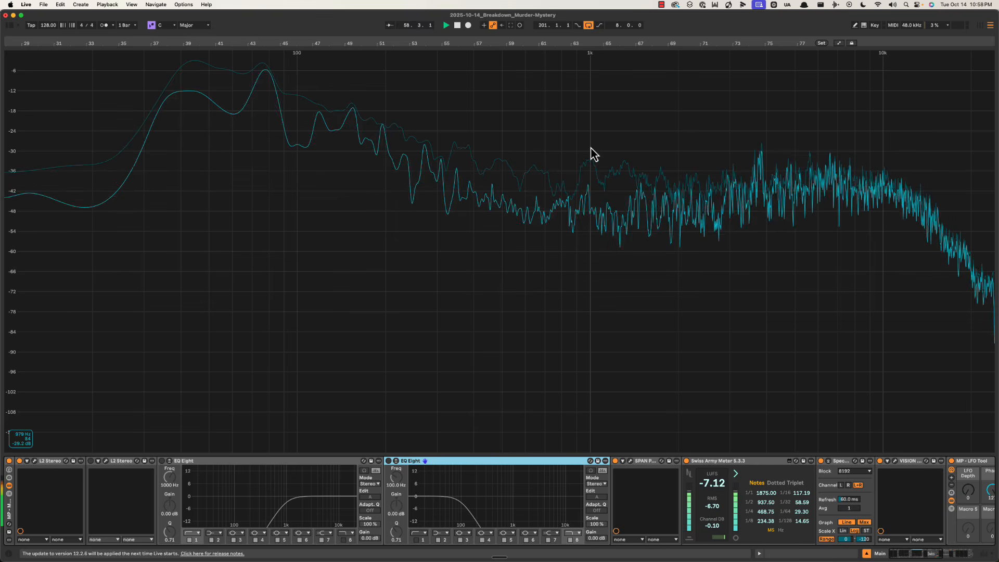
{"action": "double_click", "coordinate": [500, 141]}
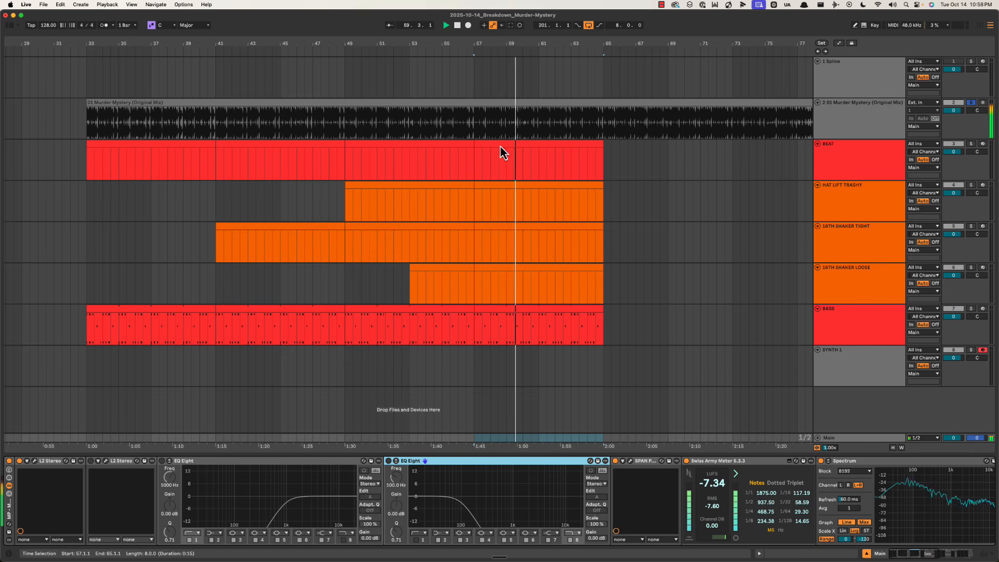
{"action": "key", "text": "space"}
Create an eight-bar MIDI clip on SYNTH 1 from 57.1.1 to 65.1.1
{"action": "key", "text": "Up"}
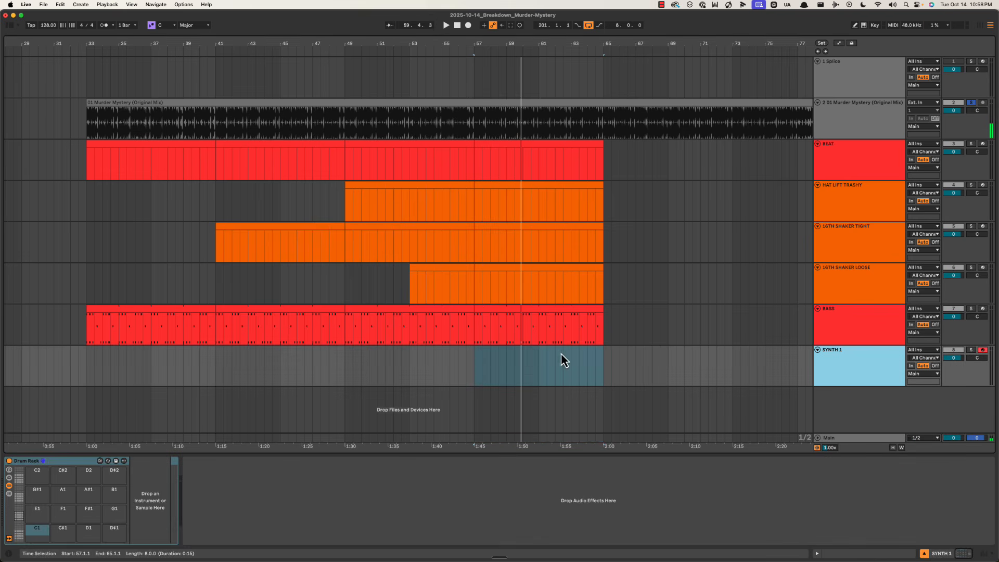
{"action": "left_click_drag", "start_coordinate": [484, 368], "coordinate": [555, 370]}
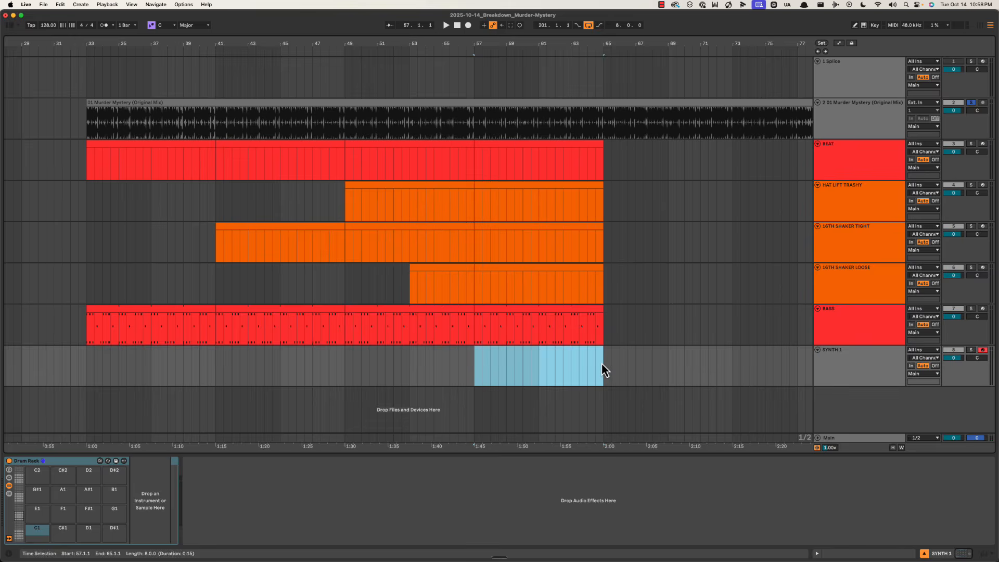
{"action": "key", "text": "super+shift+m"}
Play the reference against the empty SYNTH 1 clip and add a sixteenth-note A3 at 2.2.4
{"action": "key", "text": "space"}
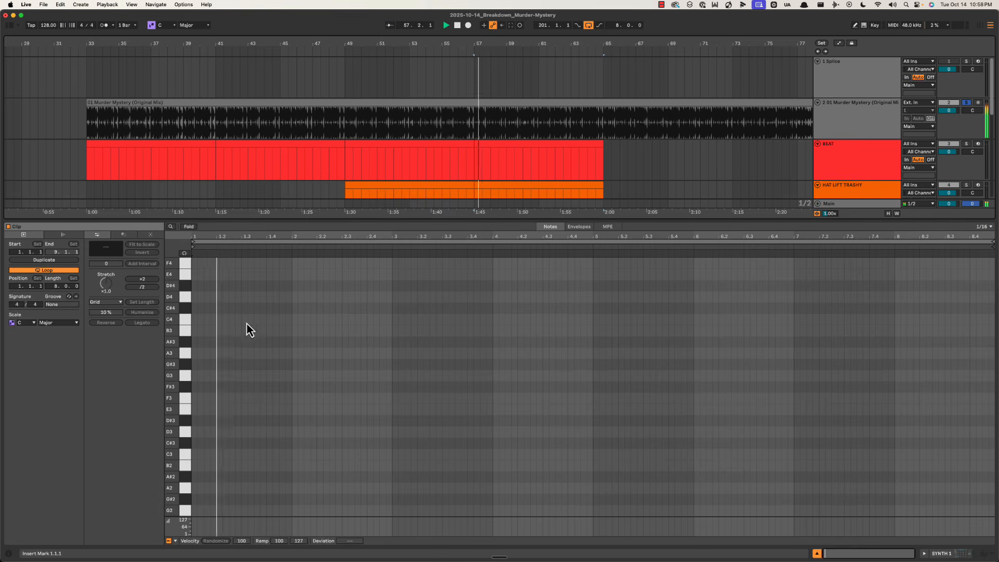
{"action": "left_click_drag", "start_coordinate": [201, 235], "coordinate": [205, 237]}
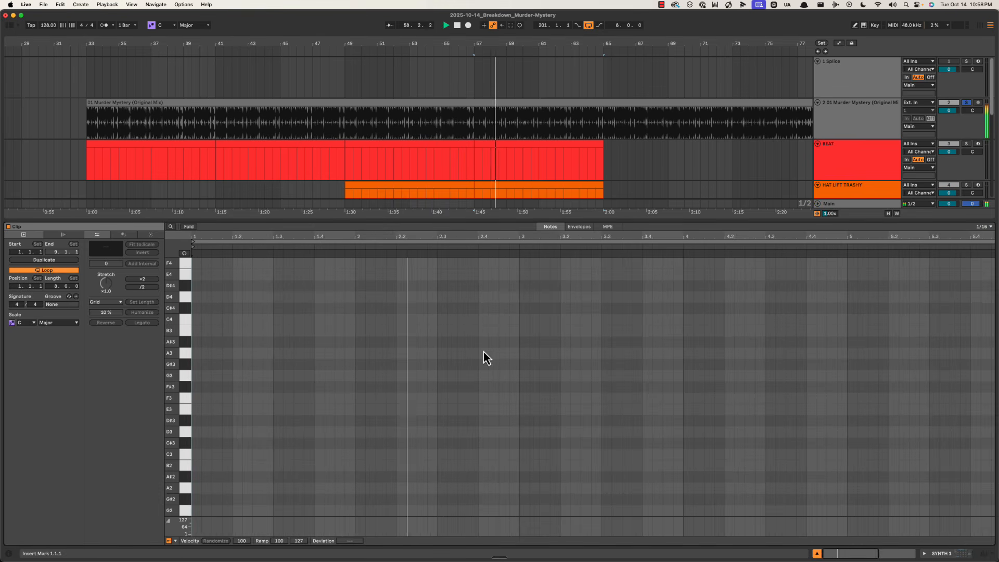
{"action": "key", "text": "space"}
{"action": "key", "text": "space"}
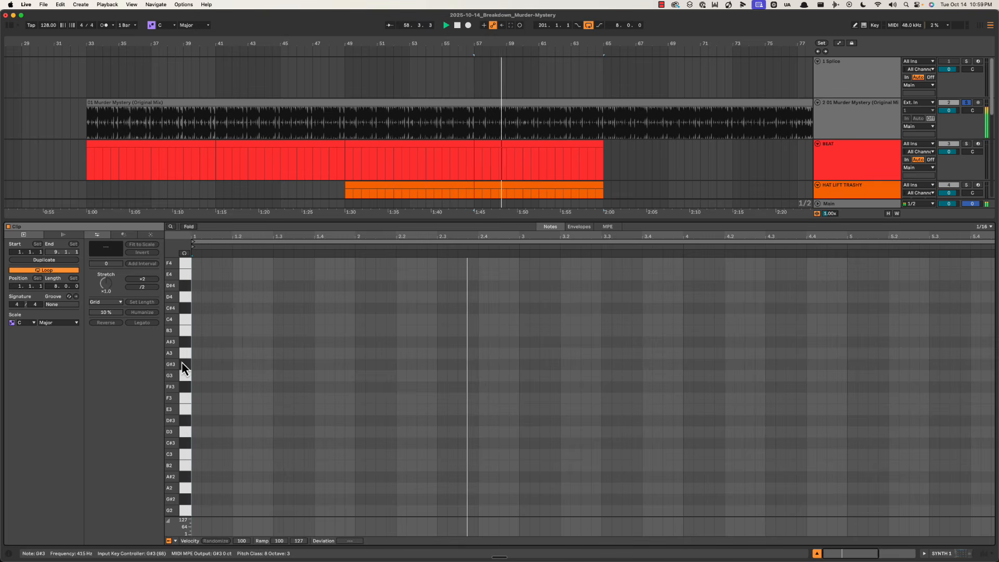
{"action": "key", "text": "space"}
{"action": "key", "text": "space"}
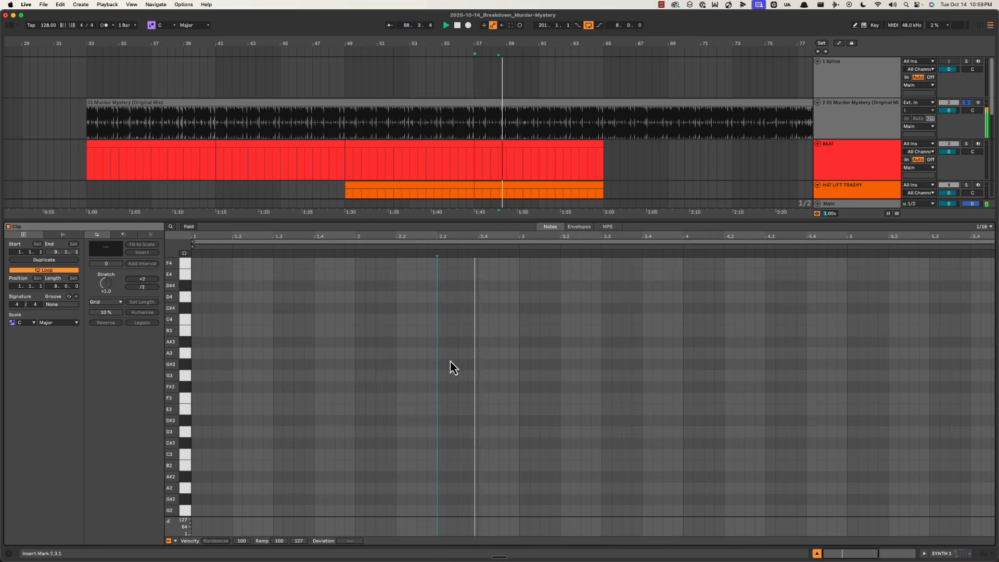
{"action": "double_click", "coordinate": [432, 354]}
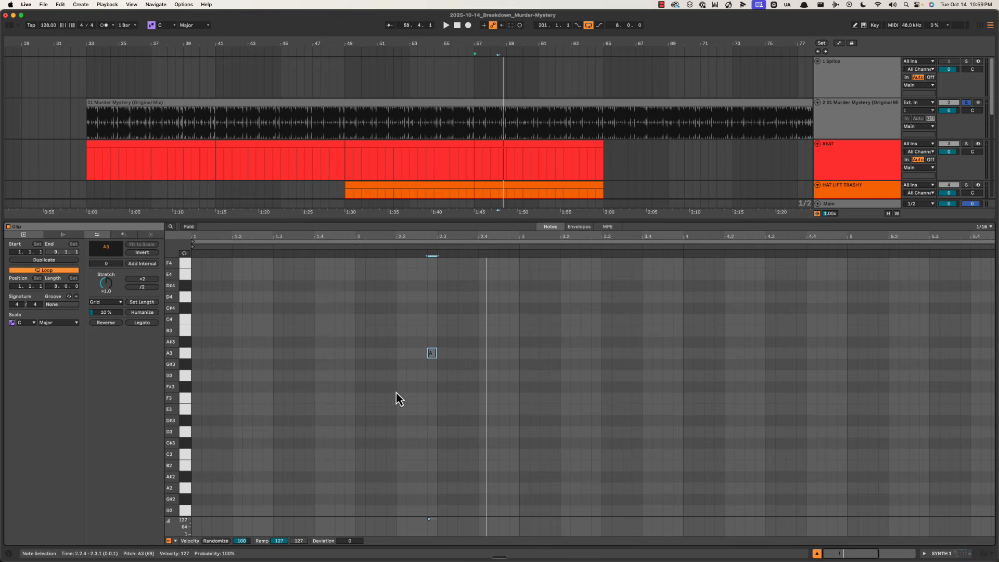
Add a sixteenth-note F#3 at 2.3.3 in the SYNTH 1 clip and replay the reference around it
{"action": "double_click", "coordinate": [463, 386]}
{"action": "key", "text": "space"}
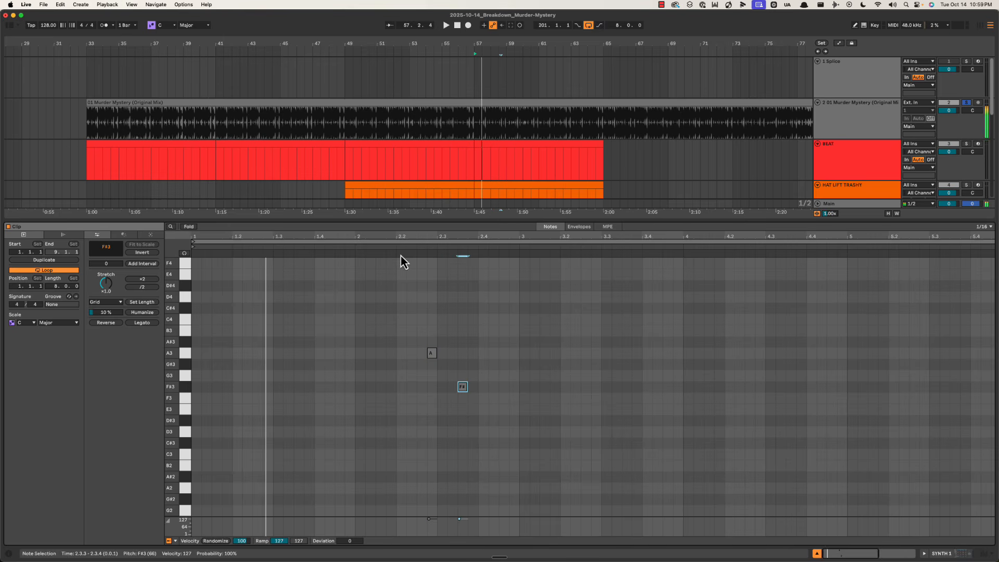
{"action": "left_click", "coordinate": [401, 246]}
{"action": "key", "text": "space"}
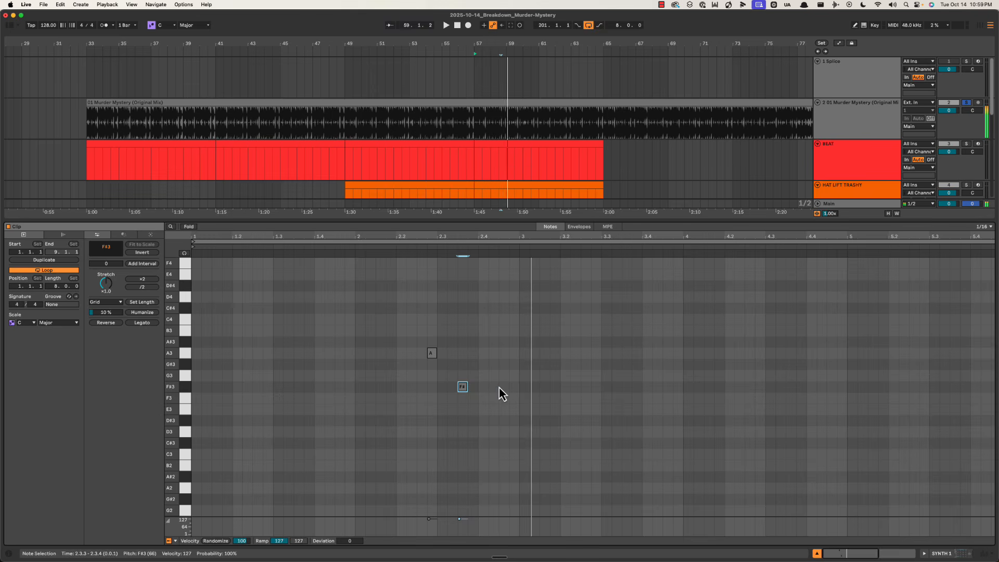
Add sixteenth notes F#3 at 2.4.1 and G#3 at 2.4.3 to the SYNTH 1 clip while replaying the reference
{"action": "key", "text": "space"}
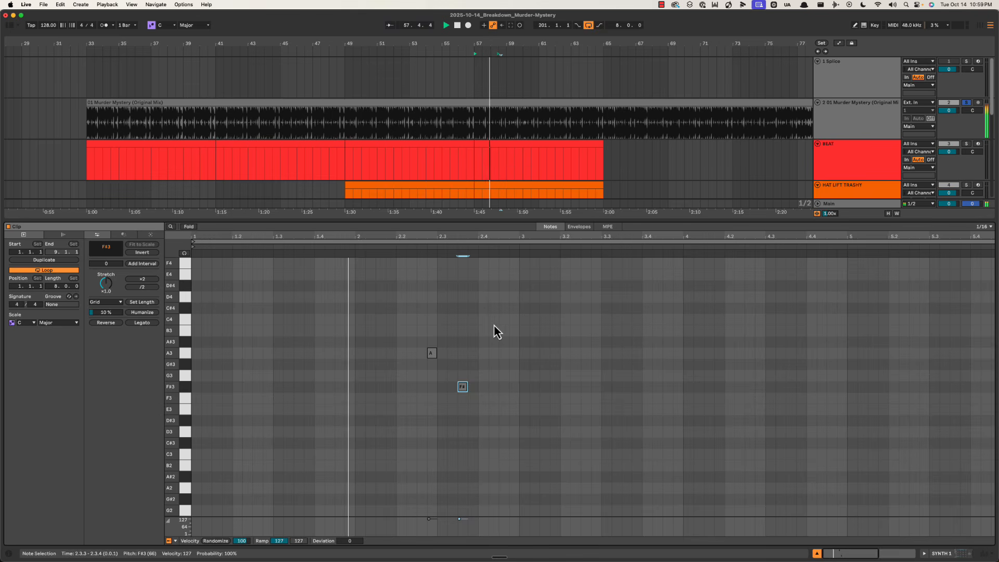
{"action": "double_click", "coordinate": [483, 387]}
{"action": "key", "text": "space"}
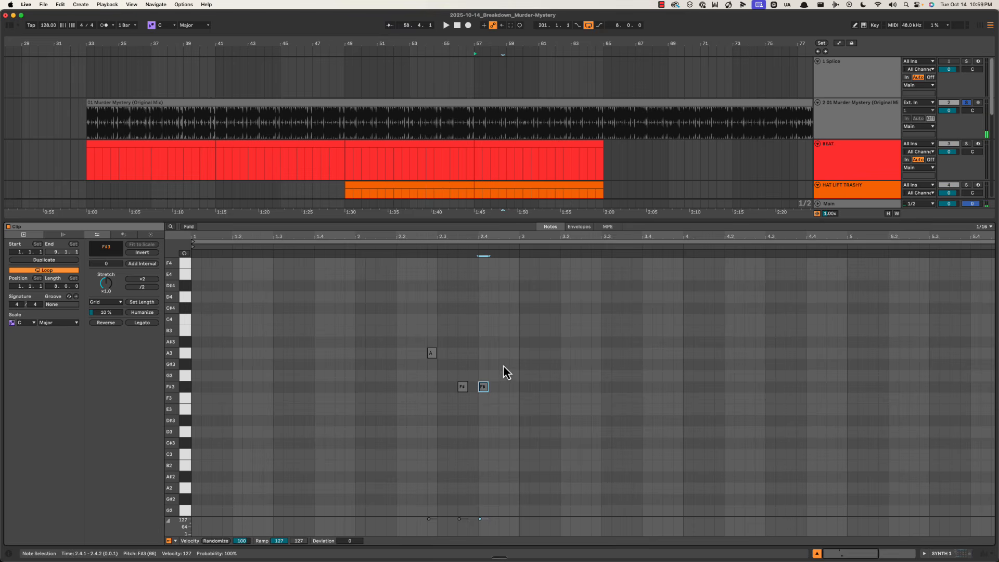
{"action": "double_click", "coordinate": [504, 365]}
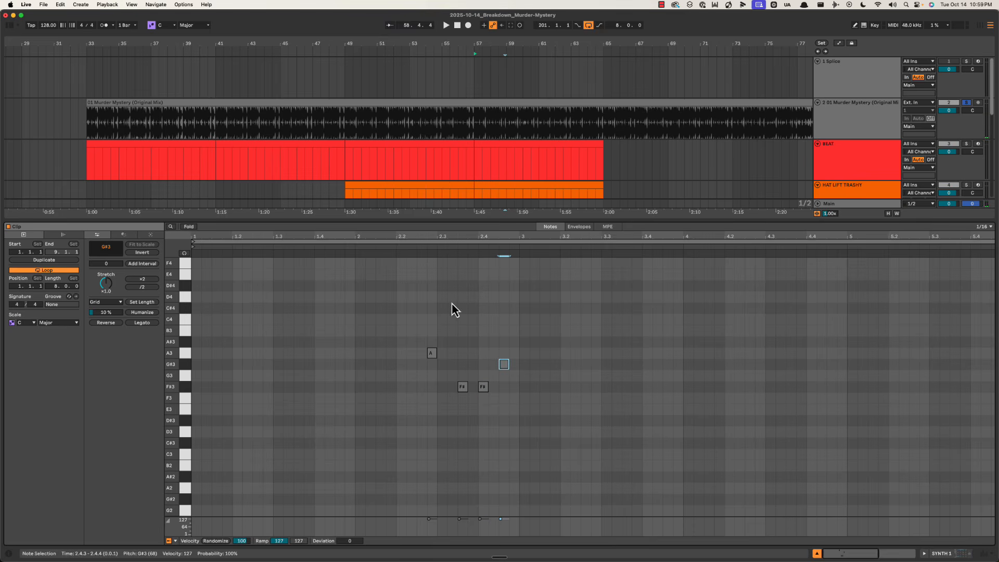
Replay the reference around the second bar and compare it with the four notes in the SYNTH 1 clip
{"action": "left_click", "coordinate": [405, 247]}
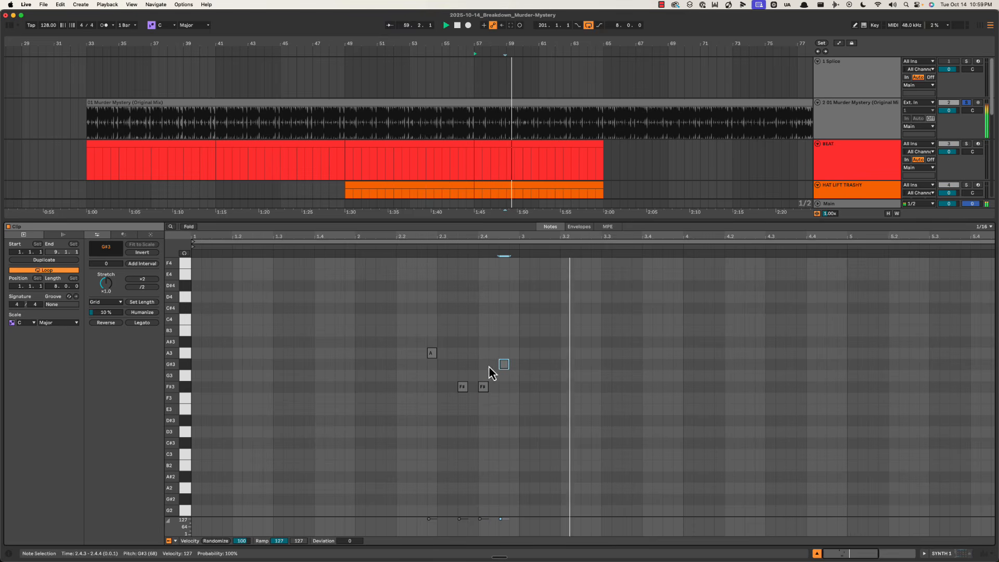
{"action": "left_click", "coordinate": [408, 247]}
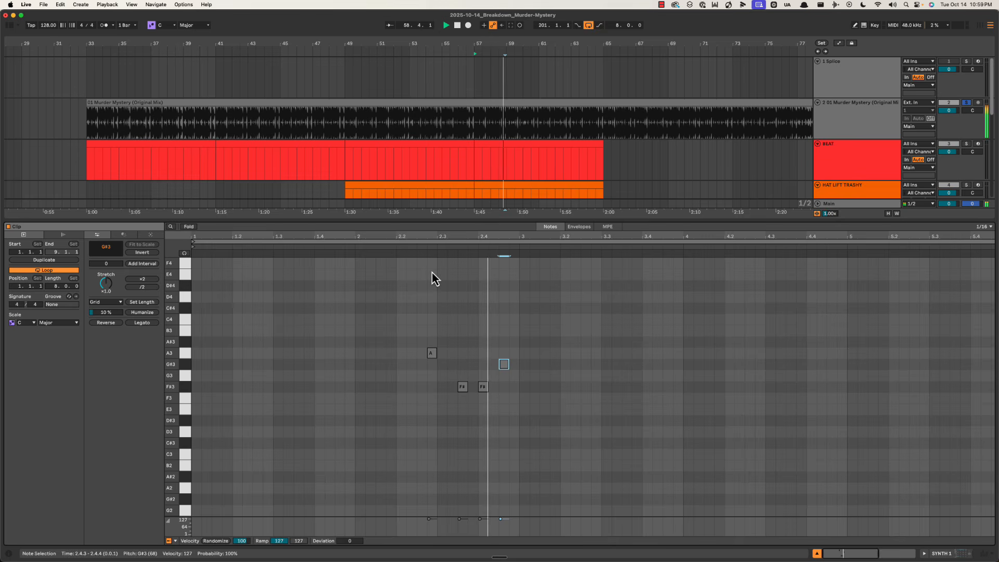
{"action": "left_click", "coordinate": [412, 248]}
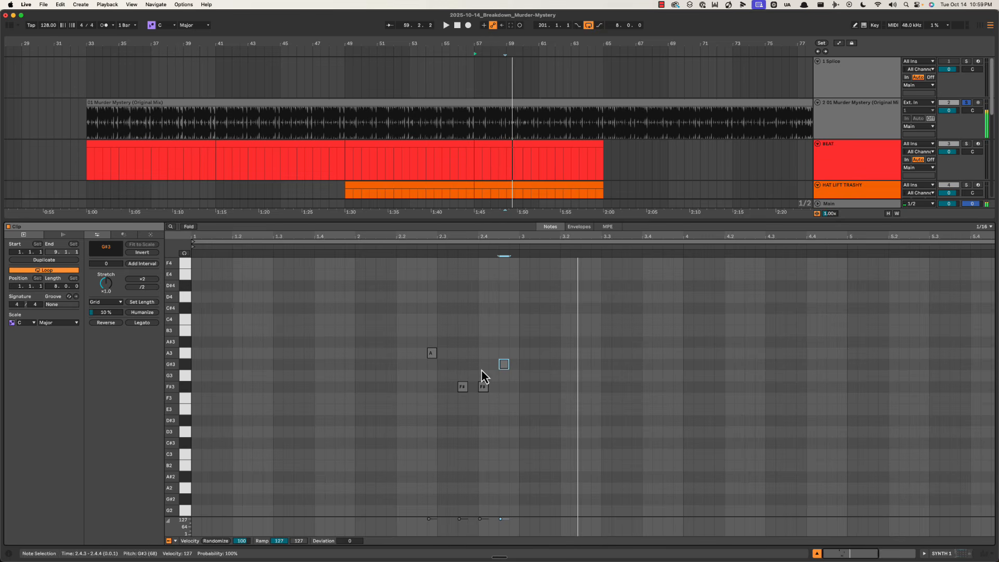
Loop the SYNTH 1 clip's content from 1.1.2 to 5.1.1 and play the arrangement
{"action": "left_click", "coordinate": [431, 334]}
{"action": "key", "text": "shift+Tab"}
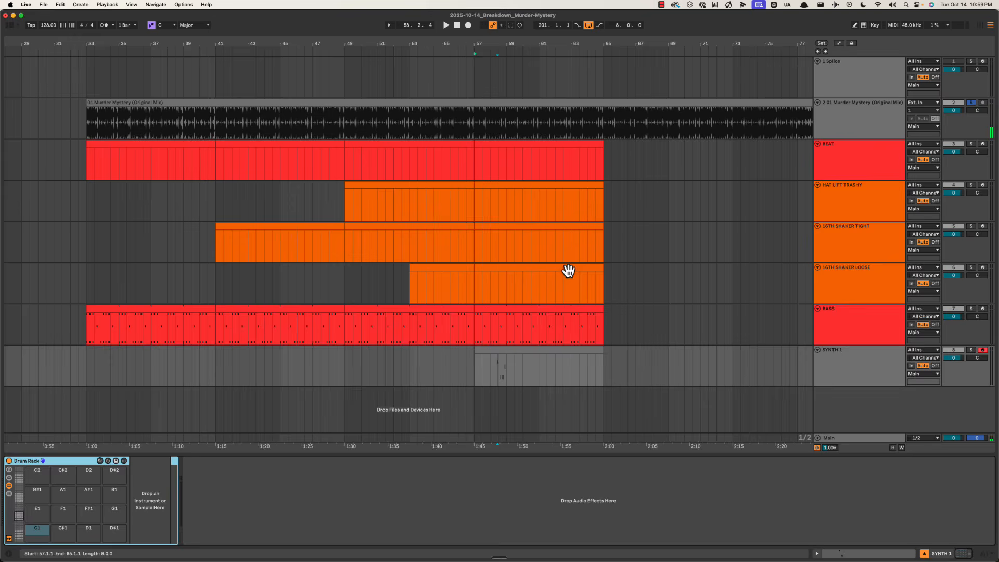
{"action": "double_click", "coordinate": [535, 356]}
{"action": "left_click_drag", "start_coordinate": [198, 325], "coordinate": [839, 381]}
{"action": "key", "text": "super+l"}
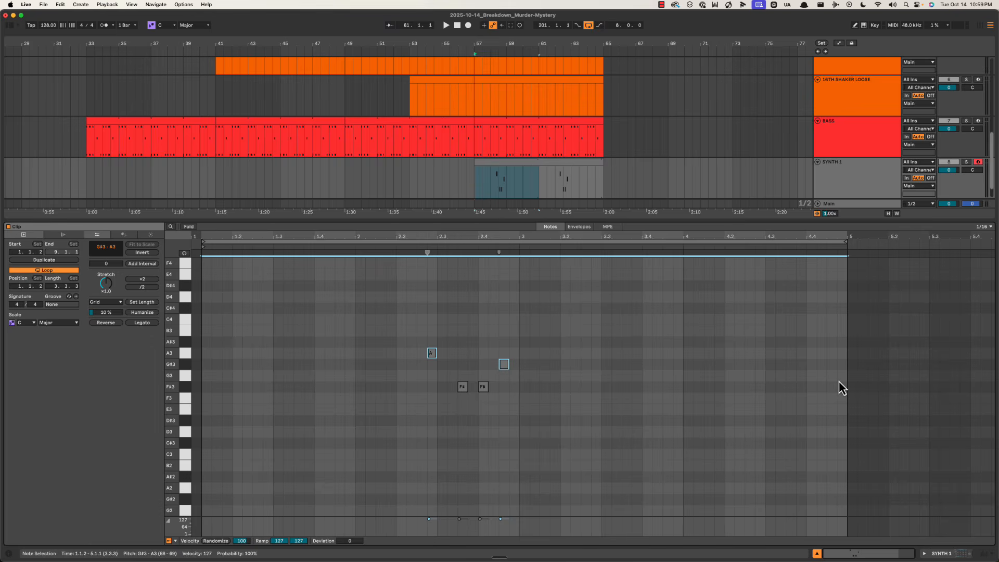
{"action": "key", "text": "super+alt+l"}
{"action": "key", "text": "space"}
Colour the SYNTH 1 track magenta and assign the track colour to its clips
{"action": "right_click", "coordinate": [853, 368]}
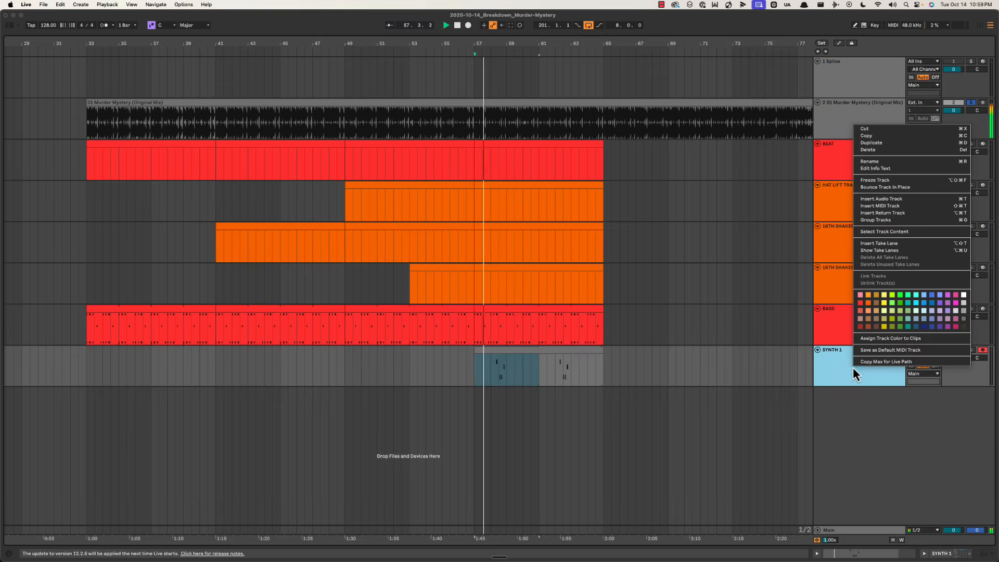
{"action": "left_click", "coordinate": [956, 302]}
{"action": "right_click", "coordinate": [850, 366]}
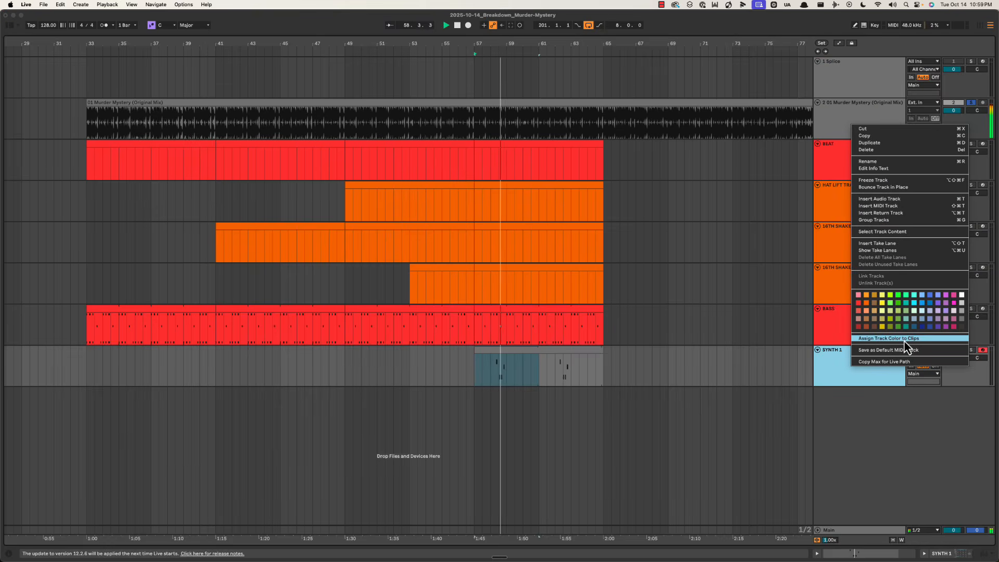
{"action": "left_click", "coordinate": [907, 338]}
{"action": "left_click", "coordinate": [554, 77]}
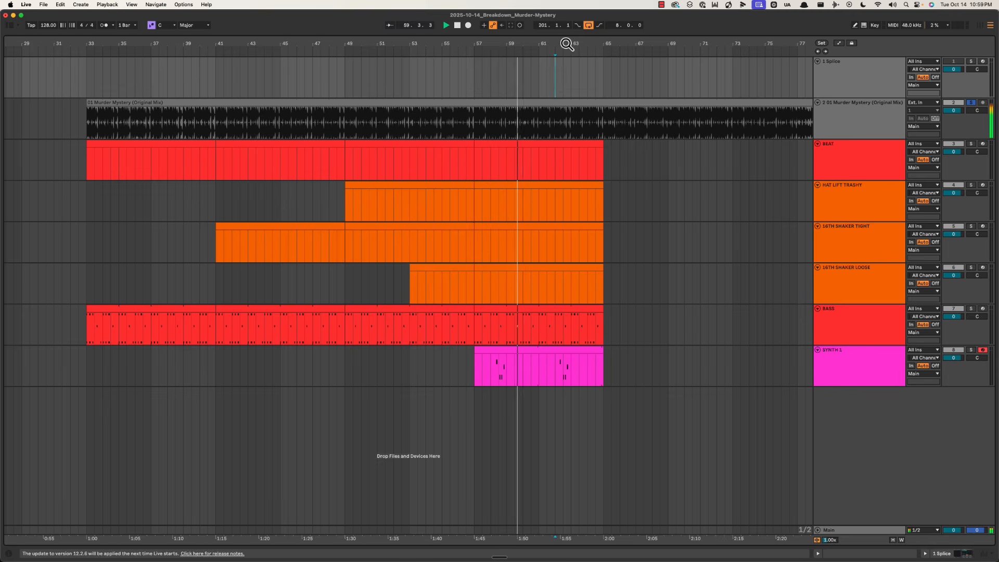
Set the SYNTH 1 clip's loop to the two bars from 1.1.1 to 3.1.1
{"action": "left_click_drag", "start_coordinate": [567, 45], "coordinate": [566, 65]}
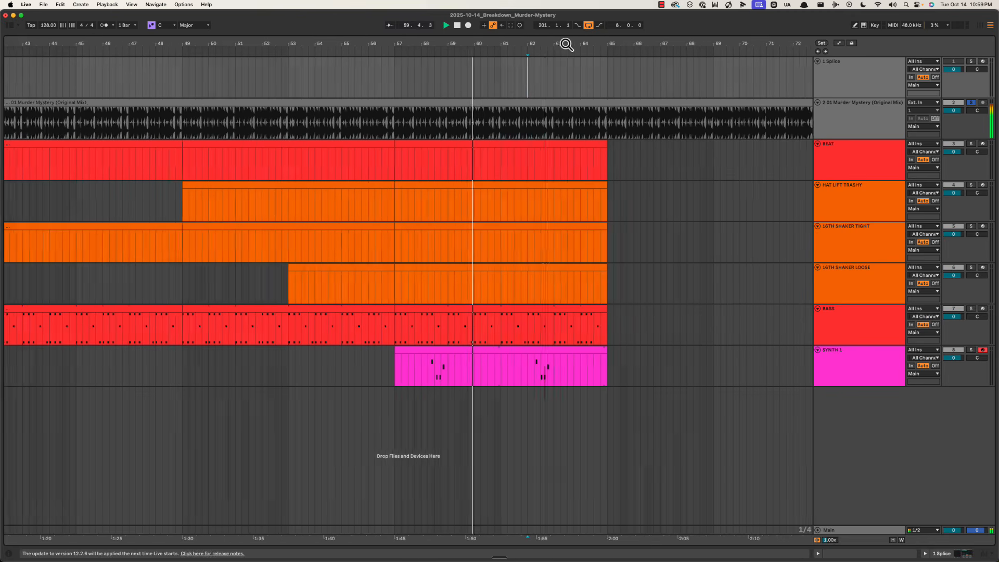
{"action": "double_click", "coordinate": [455, 357]}
{"action": "left_click", "coordinate": [397, 263]}
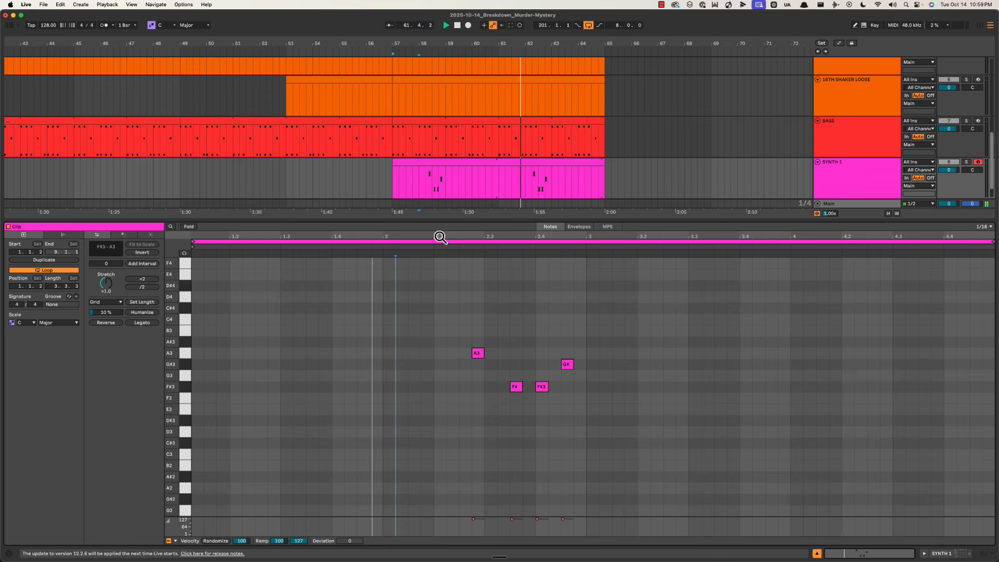
{"action": "left_click_drag", "start_coordinate": [440, 237], "coordinate": [444, 239]}
{"action": "left_click_drag", "start_coordinate": [205, 240], "coordinate": [193, 240]}
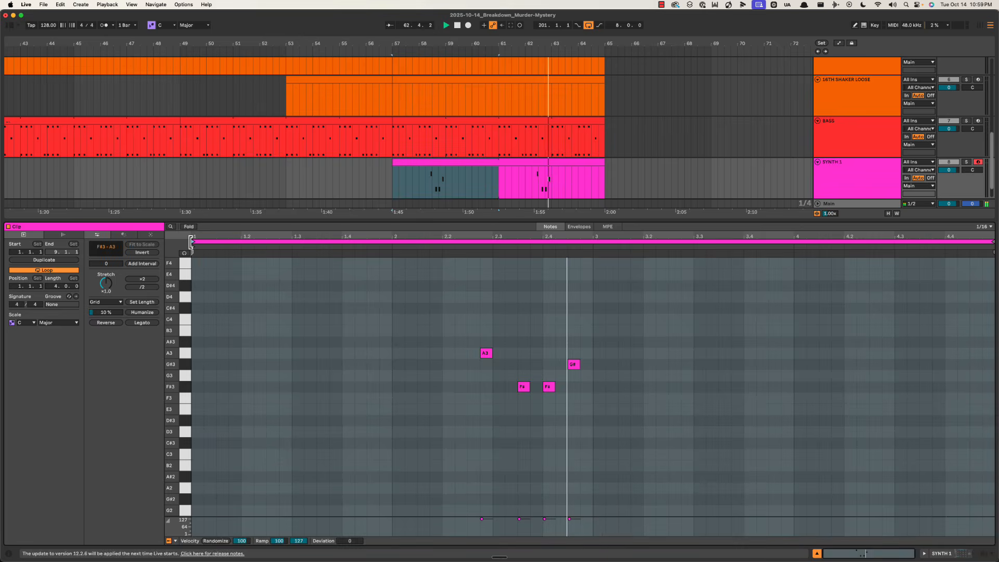
{"action": "left_click_drag", "start_coordinate": [195, 289], "coordinate": [593, 321]}
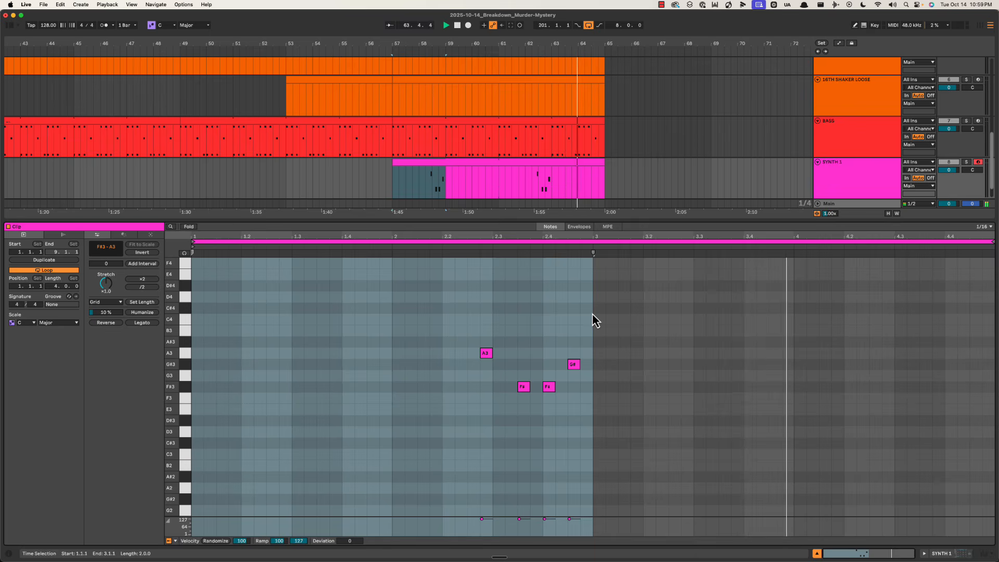
{"action": "key", "text": "super+l"}
{"action": "left_click", "coordinate": [453, 306]}
{"action": "key", "text": "shift+Tab"}
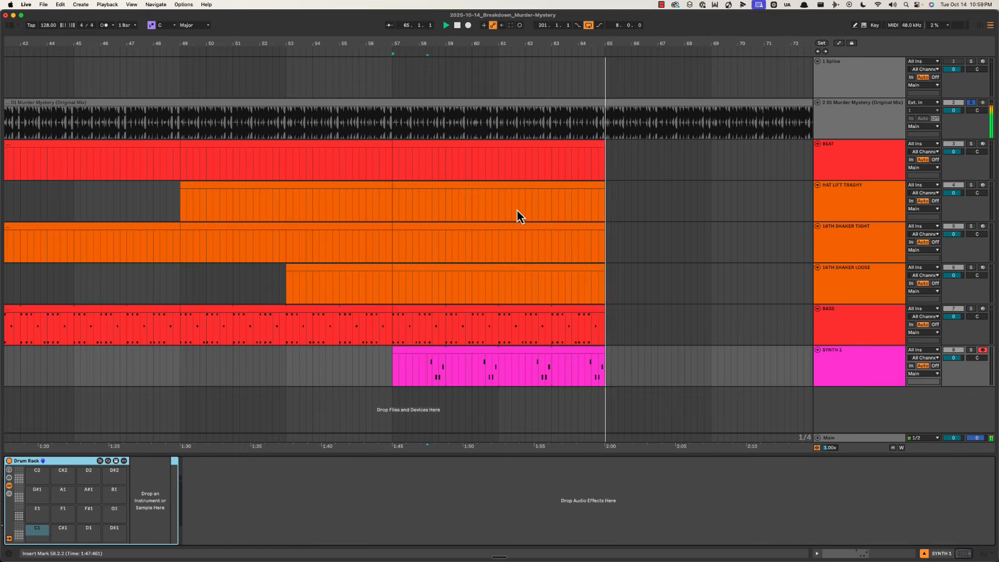
Duplicate the clips of all tracks from BEAT to SYNTH 1 between 57.1.1 and 65.1.1 into the following eight bars
{"action": "left_click", "coordinate": [564, 145]}
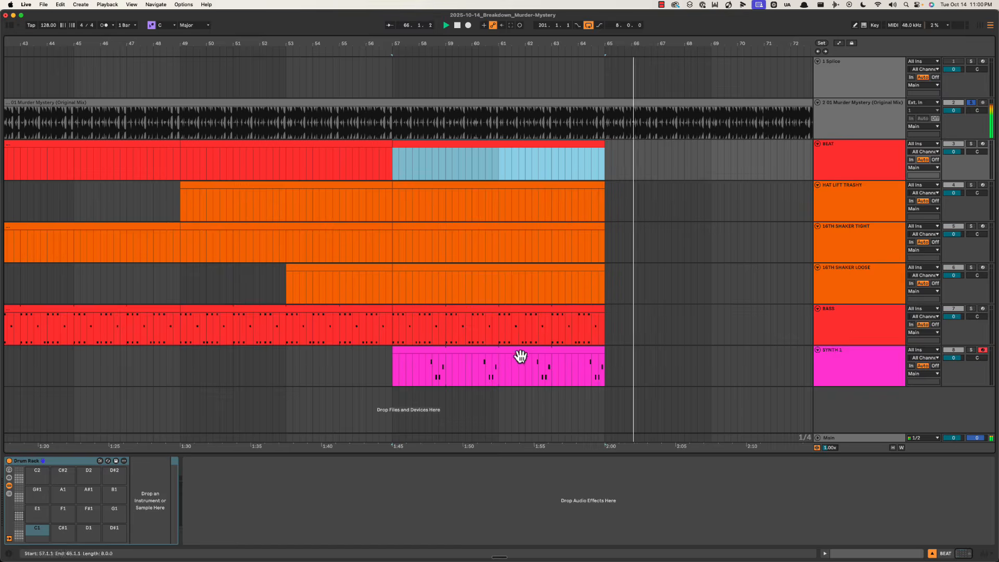
{"action": "left_click", "coordinate": [519, 357], "text": "shift"}
{"action": "left_click_drag", "start_coordinate": [589, 42], "coordinate": [575, 25]}
{"action": "key", "text": "super+d"}
Insert a MIDI track below SYNTH 1 and name it SYNTH 2 DELAY PLAY
{"action": "left_click", "coordinate": [855, 360]}
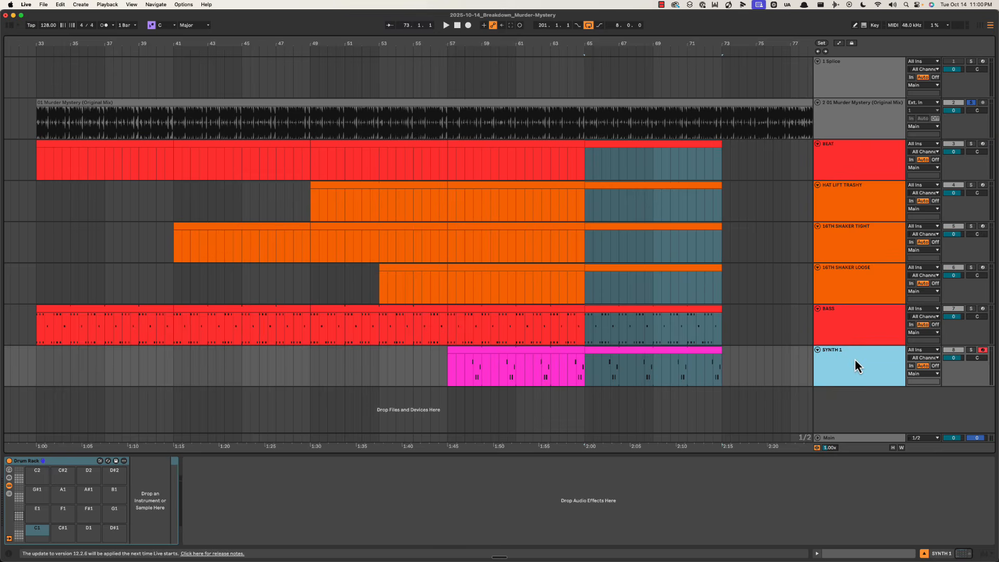
{"action": "key", "text": "super+shift+t"}
{"action": "scroll", "coordinate": [832, 364], "scroll_direction": "down", "scroll_amount": 1}
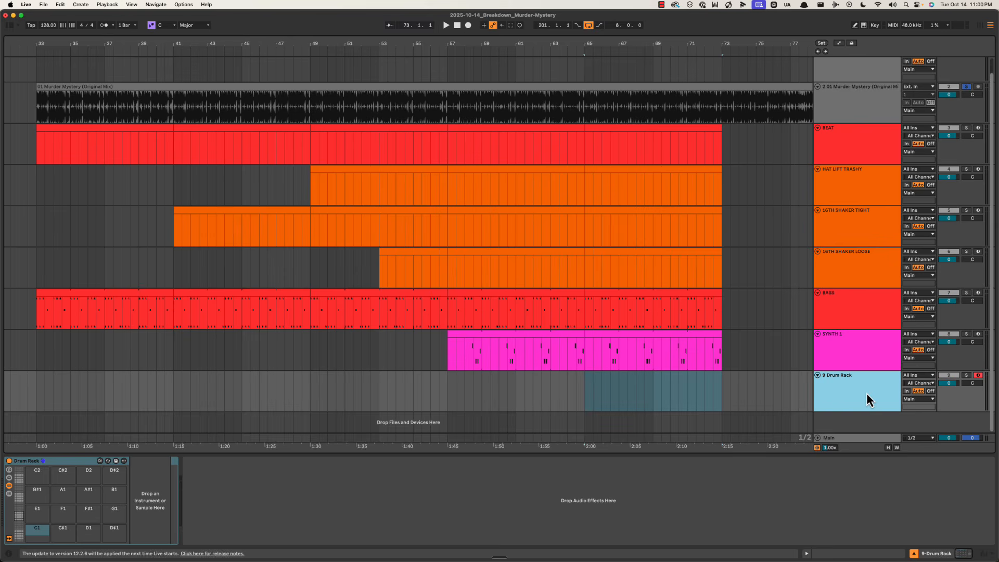
{"action": "key", "text": "super+r"}
{"action": "type", "text": "SY"}
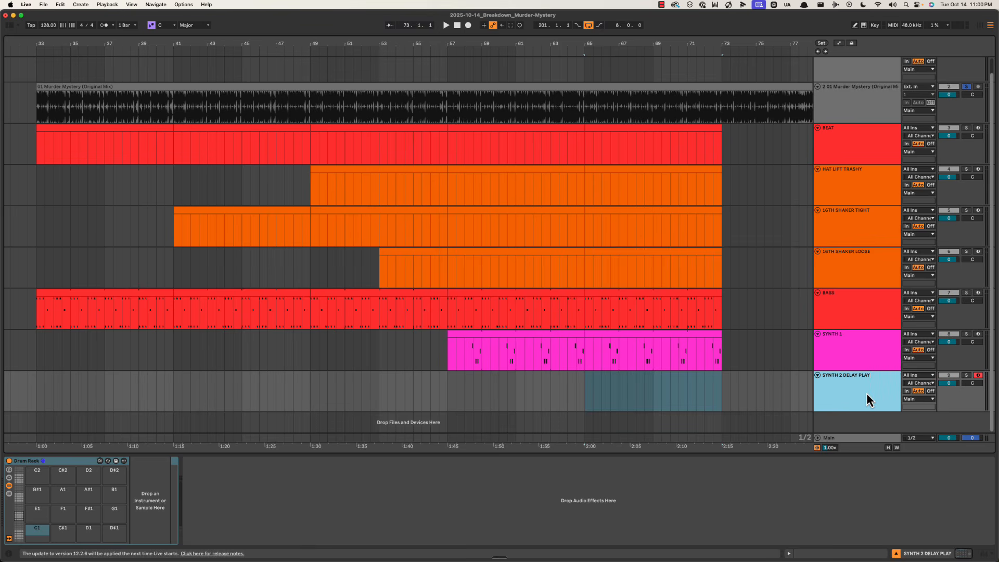
{"action": "left_click_drag", "start_coordinate": [636, 43], "coordinate": [524, 42]}
{"action": "left_click", "coordinate": [469, 388]}
{"action": "left_click_drag", "start_coordinate": [488, 339], "coordinate": [491, 382]}
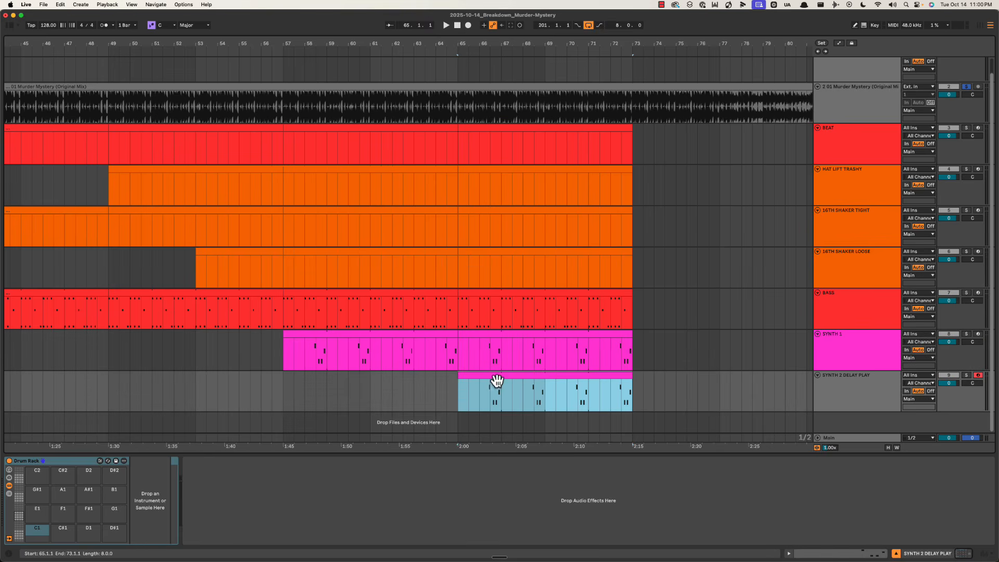
{"action": "key", "text": "Delete"}
{"action": "key", "text": "alt+super+l"}
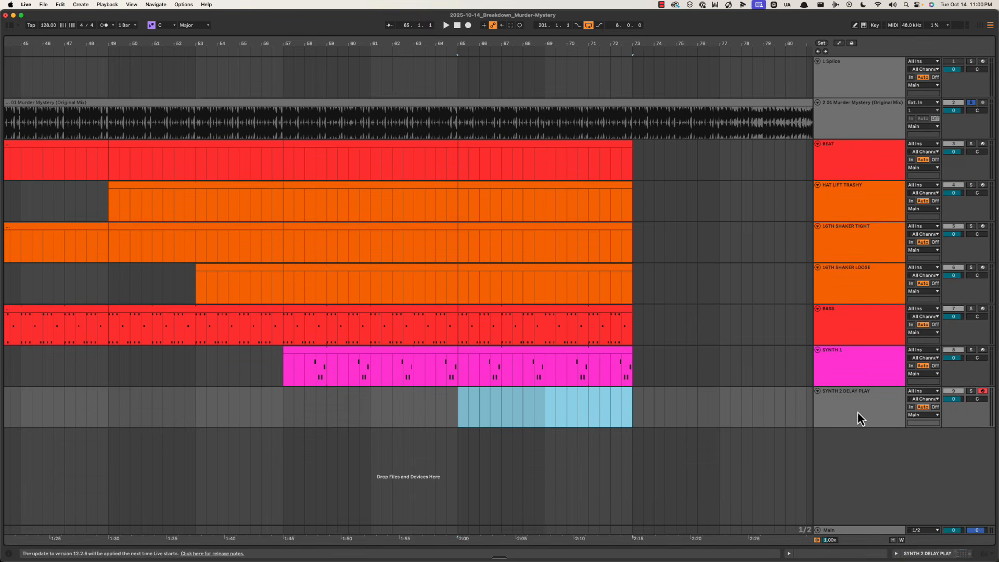
Rename the new synth track SYNTH 2 DECAY PLAY and give it the same magenta colour as SYNTH 1
{"action": "left_click", "coordinate": [858, 411]}
{"action": "right_click", "coordinate": [854, 396]}
{"action": "left_click", "coordinate": [907, 355]}
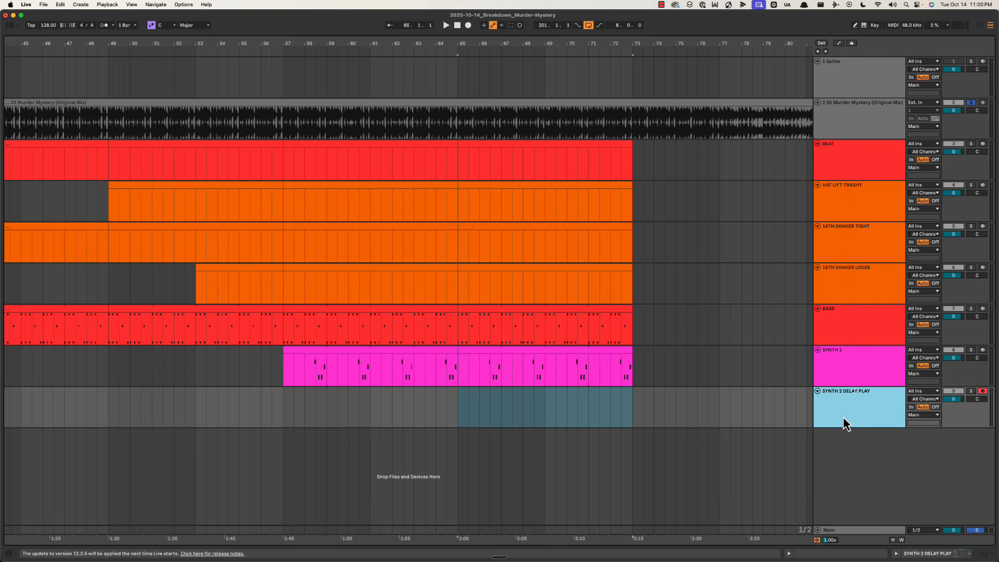
{"action": "type", "text": "C"}
{"action": "key", "text": "Return"}
{"action": "right_click", "coordinate": [847, 408]}
{"action": "left_click", "coordinate": [952, 345]}
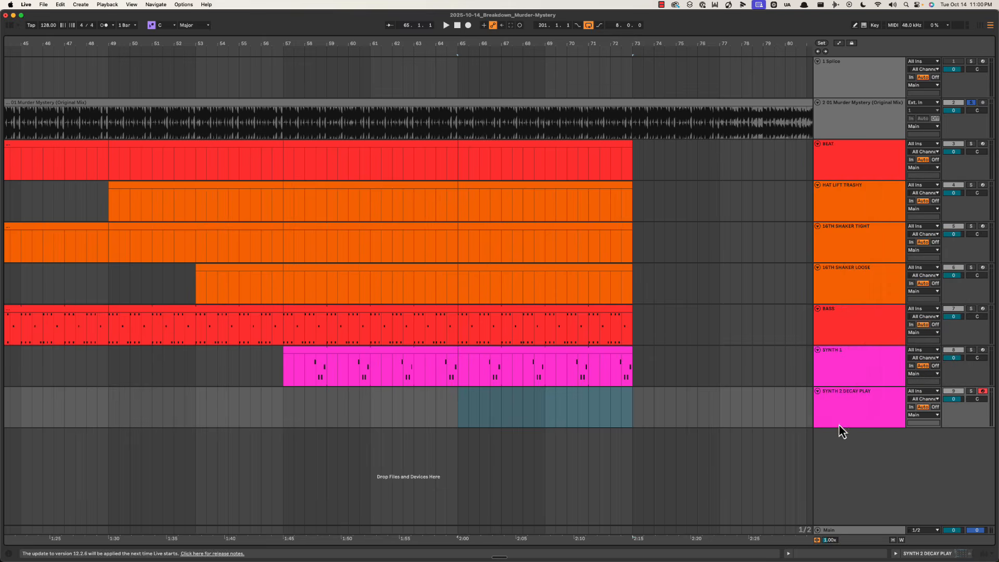
Create an eight-bar MIDI clip on SYNTH 2 DECAY PLAY from 65.1.1 to 73.1.1 and play from its start
{"action": "key", "text": "super+shift+m"}
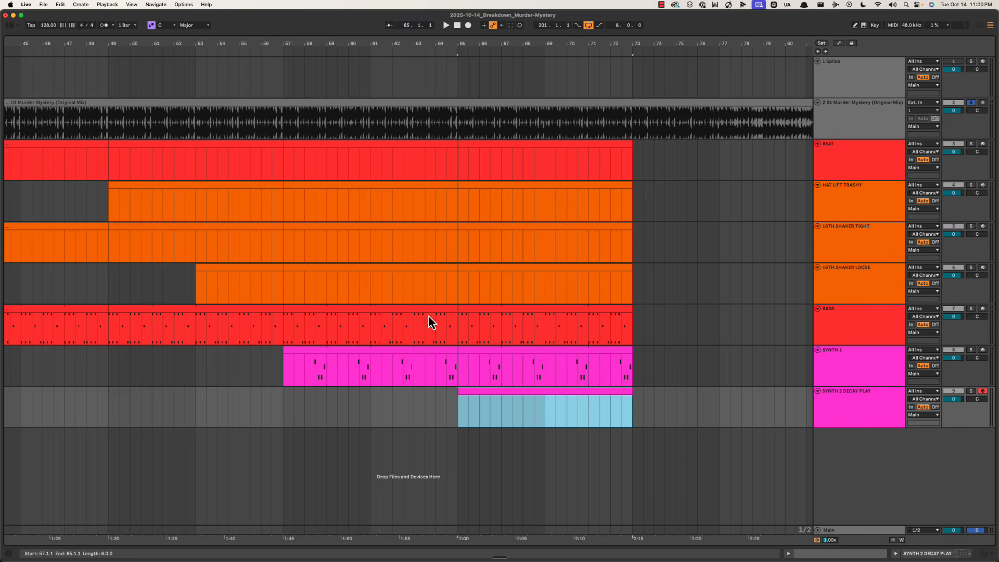
{"action": "key", "text": "Up"}
{"action": "key", "text": "space"}
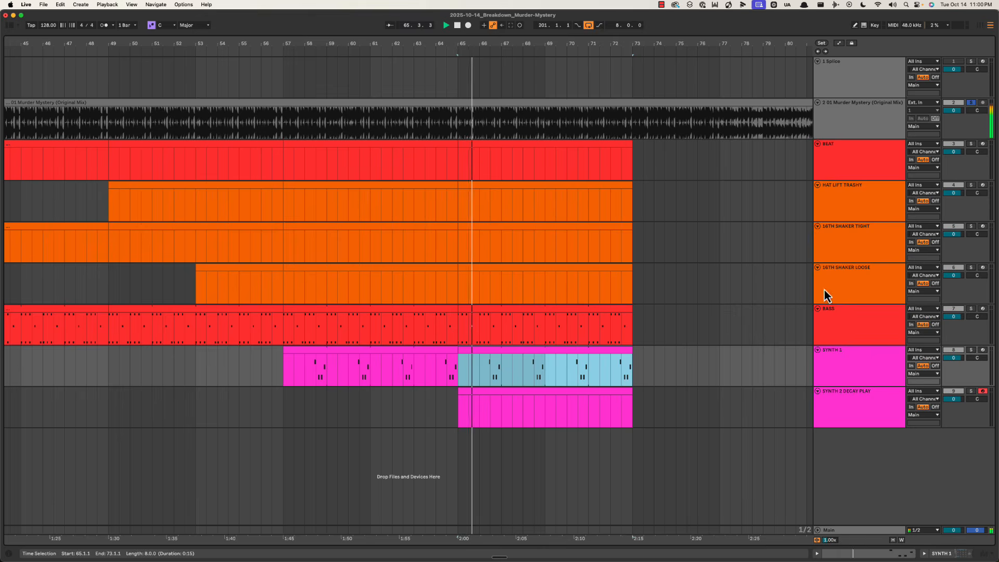
Insert a MIDI track below 16TH SHAKER LOOSE, name it TAMB TEXTURE and colour it orange
{"action": "left_click", "coordinate": [852, 289]}
{"action": "key", "text": "super+shift+t"}
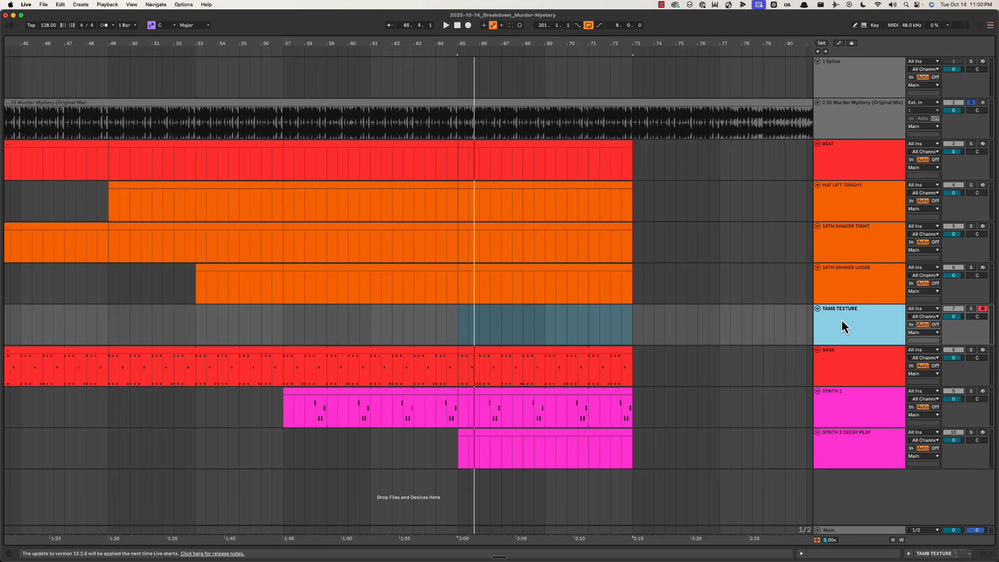
{"action": "right_click", "coordinate": [867, 329]}
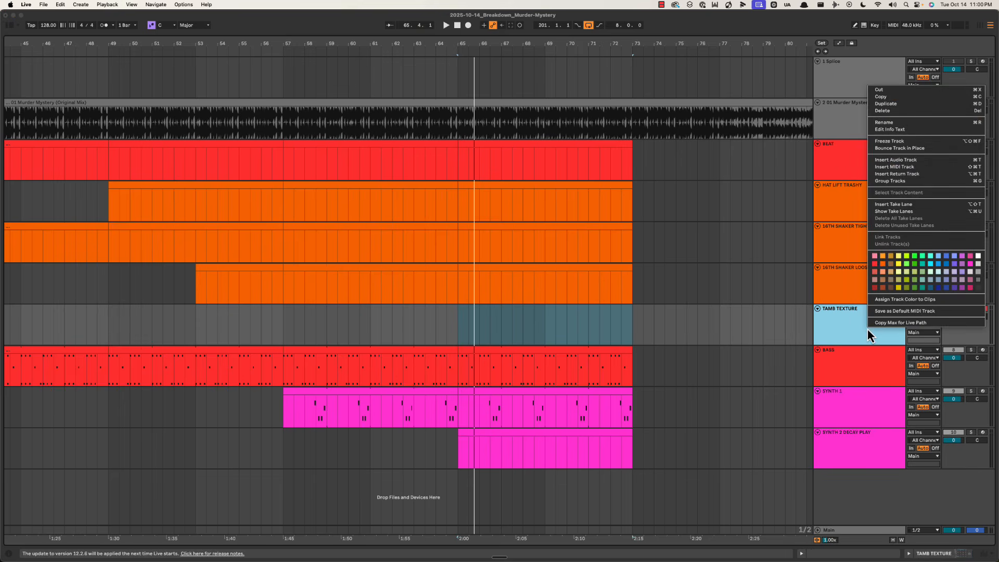
{"action": "left_click", "coordinate": [883, 265]}
Create an eight-bar MIDI clip on TAMB TEXTURE from 65.1.1 to 73.1.1 and play the reference from its start
{"action": "left_click_drag", "start_coordinate": [455, 322], "coordinate": [636, 329]}
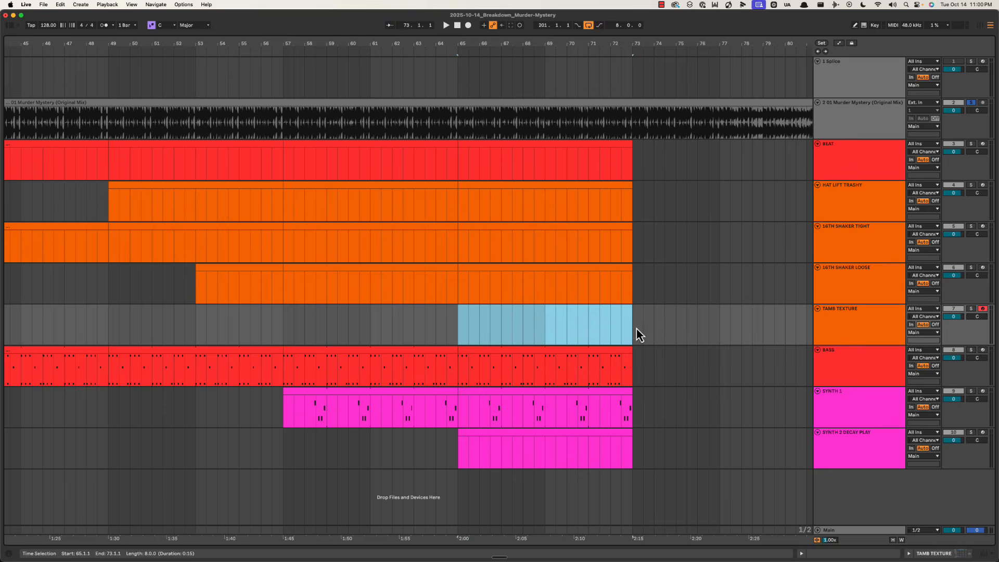
{"action": "key", "text": "super+shift+m"}
{"action": "key", "text": "super+alt+l"}
{"action": "key", "text": "space"}
{"action": "scroll", "coordinate": [636, 328], "scroll_direction": "right", "scroll_amount": 1}
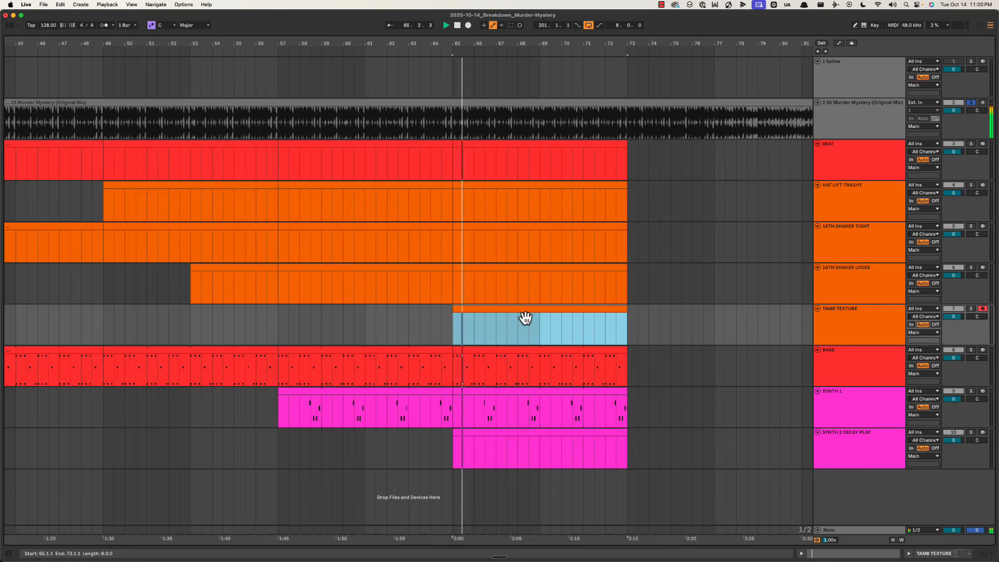
{"action": "key", "text": "space"}
Replay the reference from 63.1.1 to examine the transition into the section at bar 65
{"action": "left_click", "coordinate": [426, 318]}
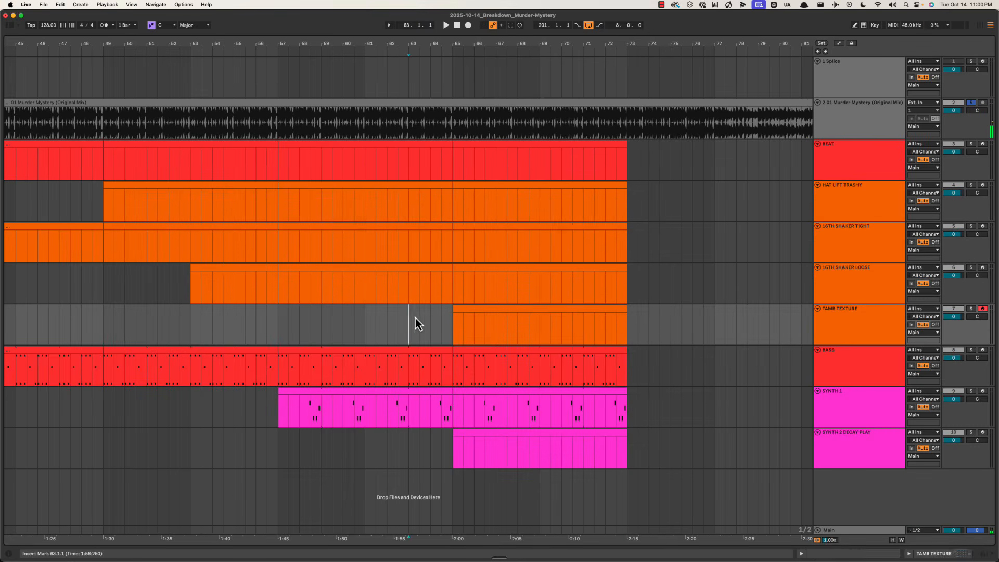
{"action": "left_click_drag", "start_coordinate": [415, 317], "coordinate": [615, 327]}
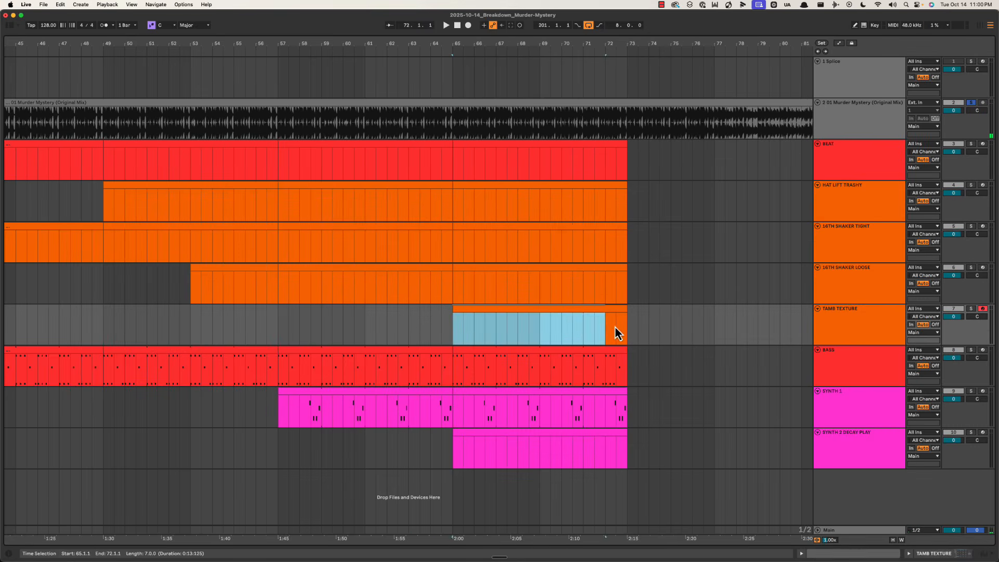
{"action": "left_click", "coordinate": [407, 323]}
{"action": "key", "text": "space"}
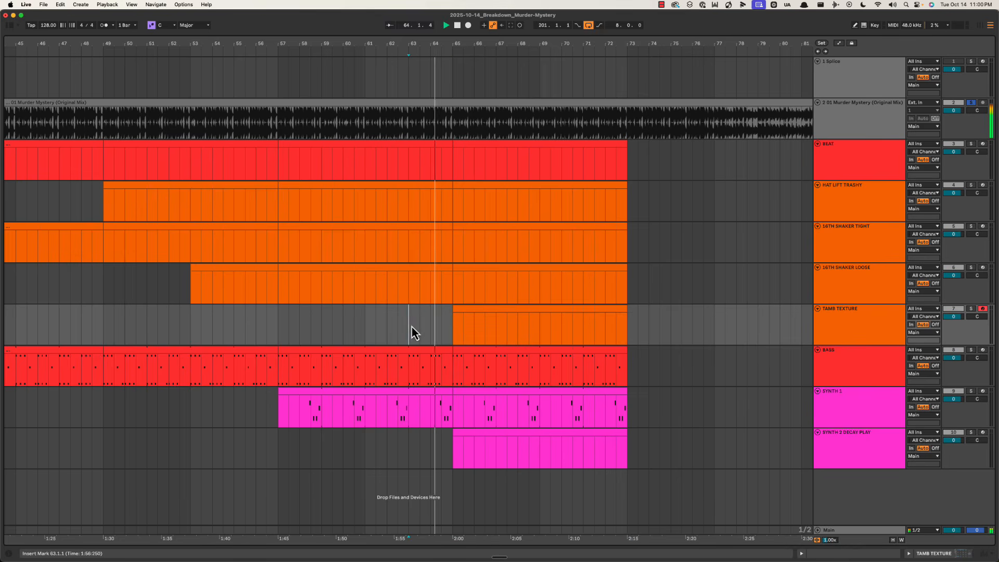
{"action": "left_click", "coordinate": [420, 325]}
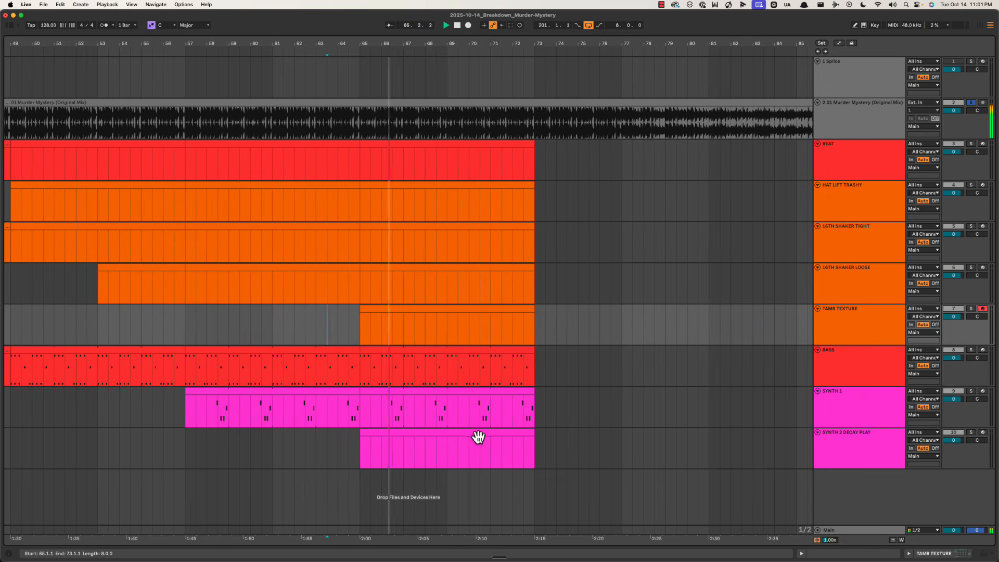
Play the reference from 65.1.1 to examine the part that the SYNTH 2 DECAY PLAY clip stands for
{"action": "left_click_drag", "start_coordinate": [356, 448], "coordinate": [576, 453]}
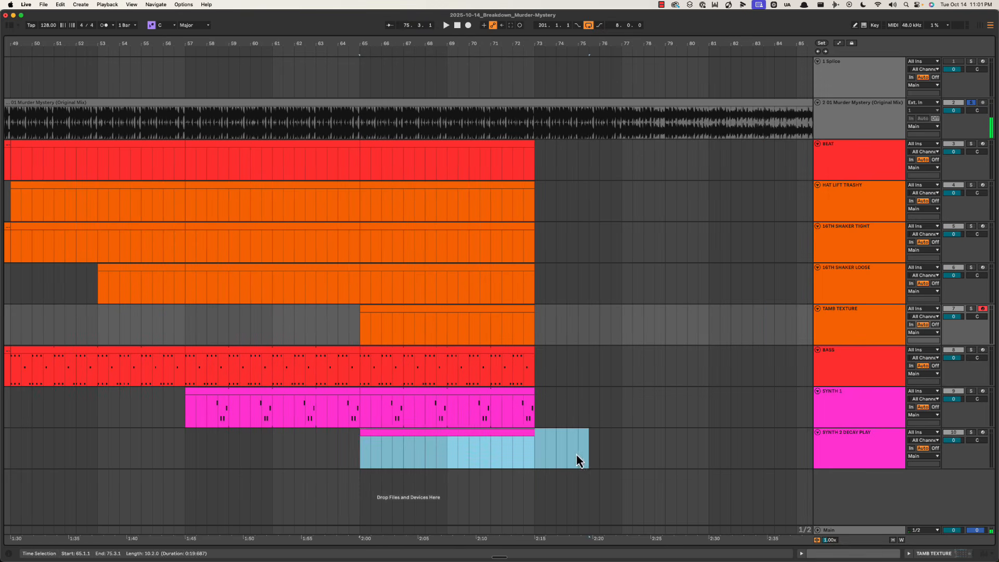
{"action": "double_click", "coordinate": [473, 437]}
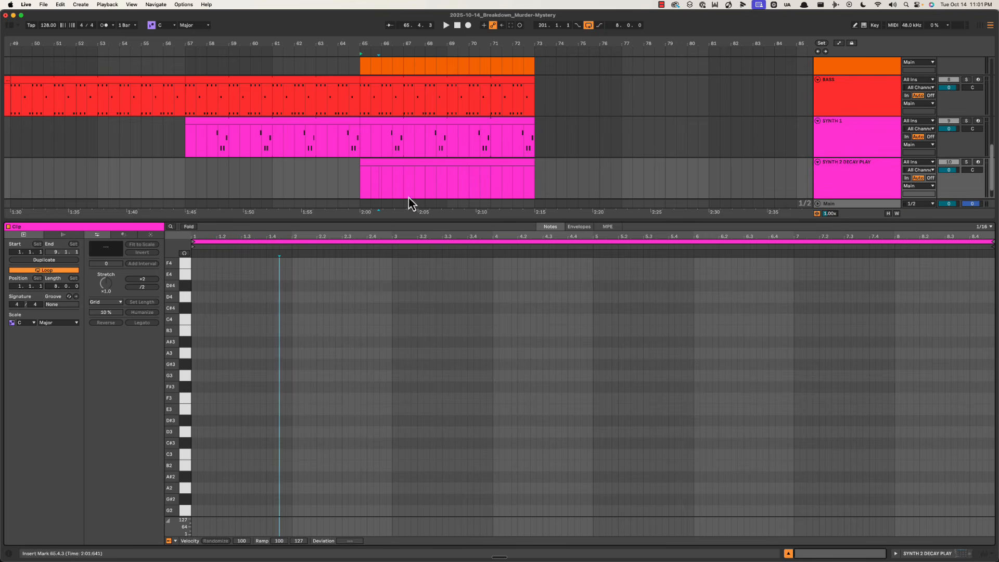
{"action": "left_click", "coordinate": [375, 166]}
{"action": "left_click", "coordinate": [348, 171]}
{"action": "left_click_drag", "start_coordinate": [353, 176], "coordinate": [381, 176]}
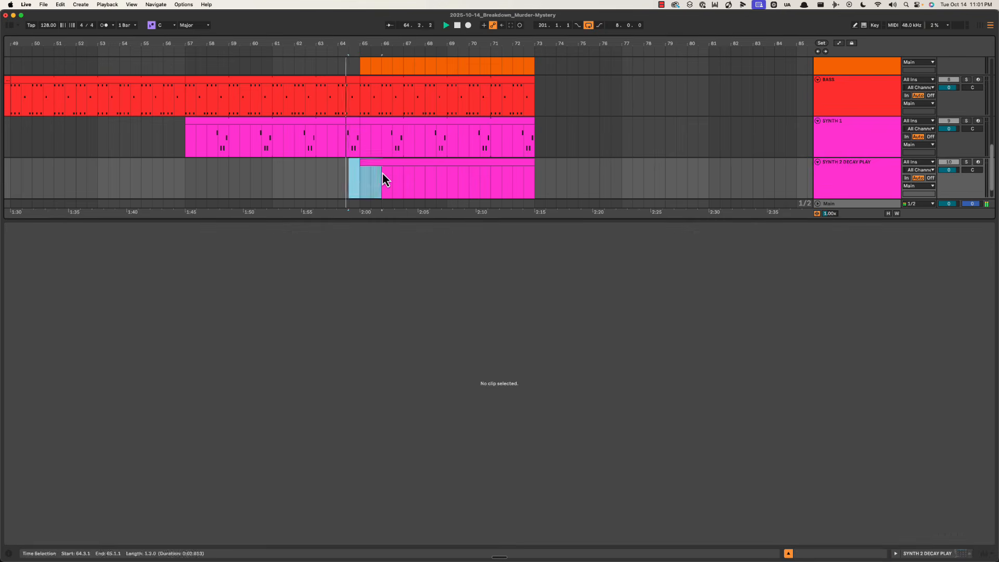
{"action": "left_click", "coordinate": [360, 178]}
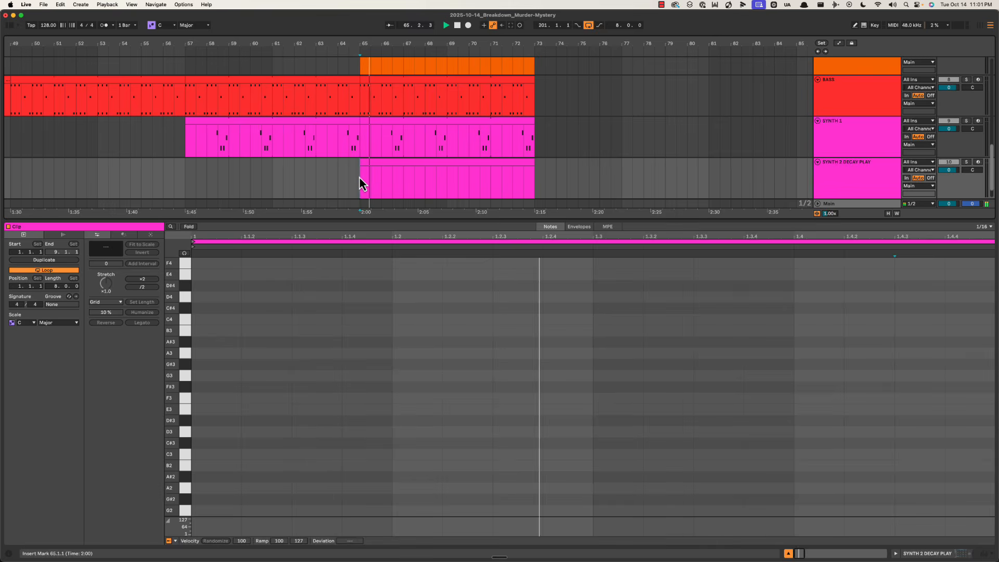
{"action": "scroll", "coordinate": [362, 180], "scroll_direction": "down", "scroll_amount": 2}
{"action": "key", "text": "super+alt+l"}
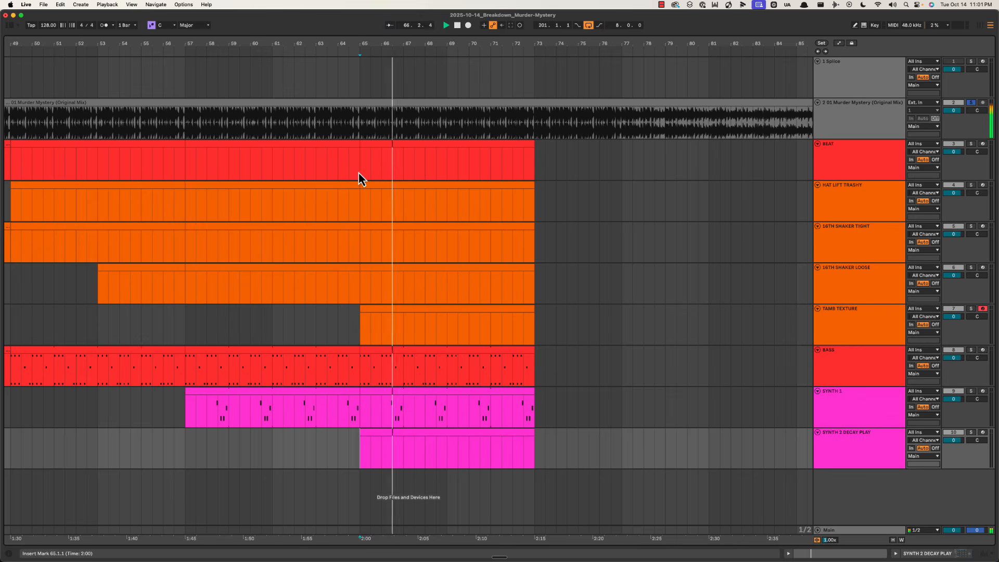
Find "serum" among the browser favorites and load MP - Serum 2.adg onto the SYNTH 2 DECAY PLAY track
{"action": "left_click", "coordinate": [10, 26]}
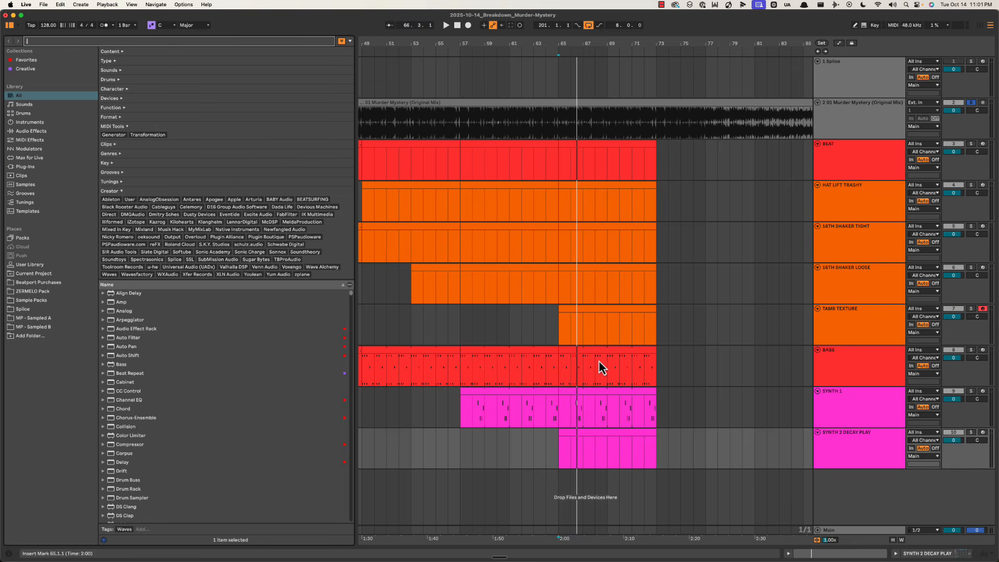
{"action": "type", "text": "serum"}
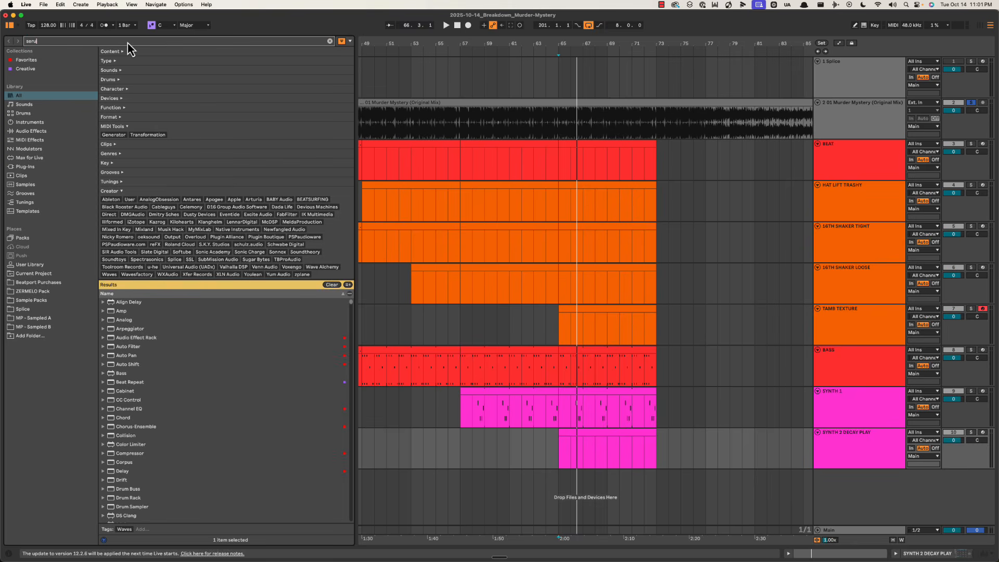
{"action": "left_click", "coordinate": [26, 59]}
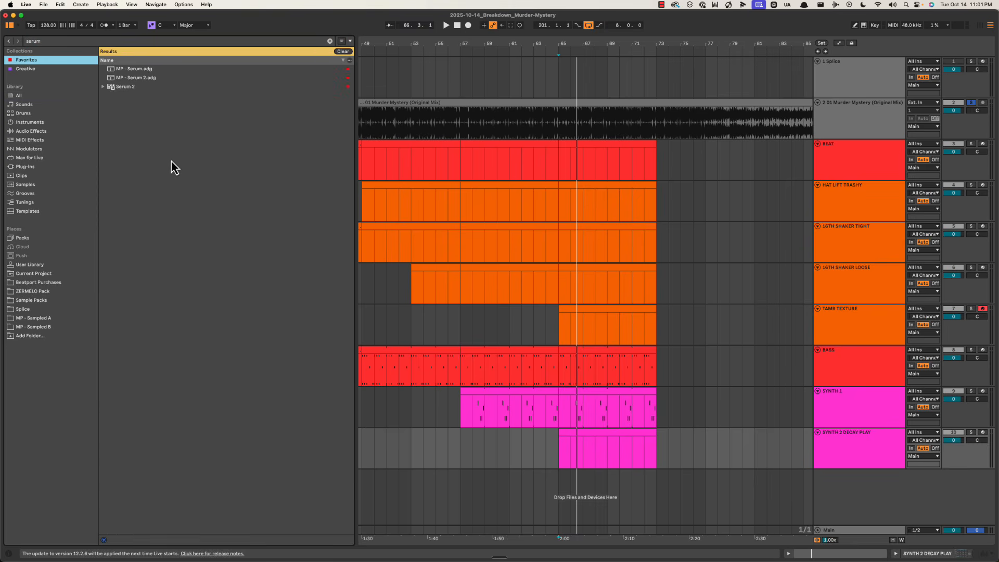
{"action": "left_click", "coordinate": [136, 78]}
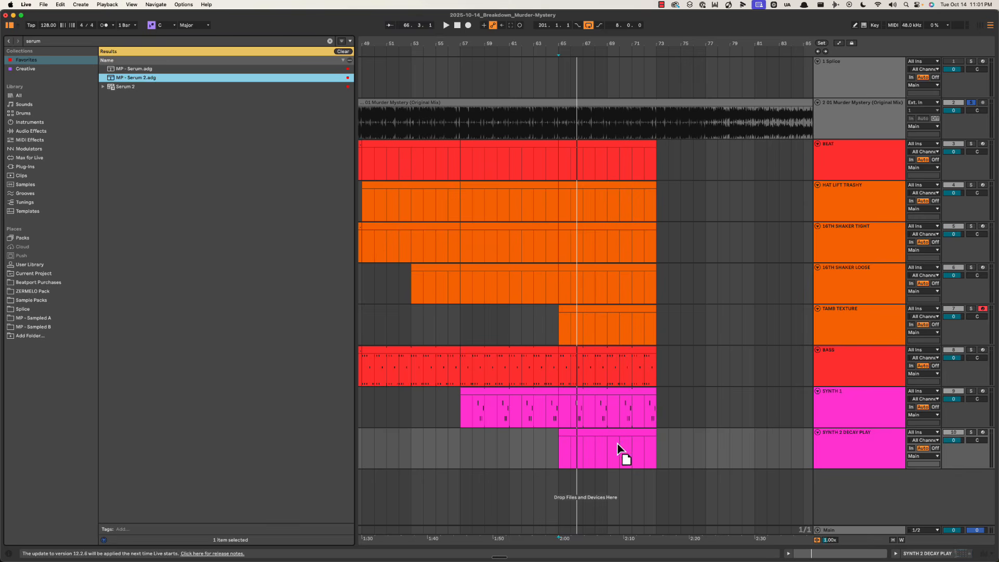
{"action": "left_click_drag", "start_coordinate": [618, 444], "coordinate": [640, 443]}
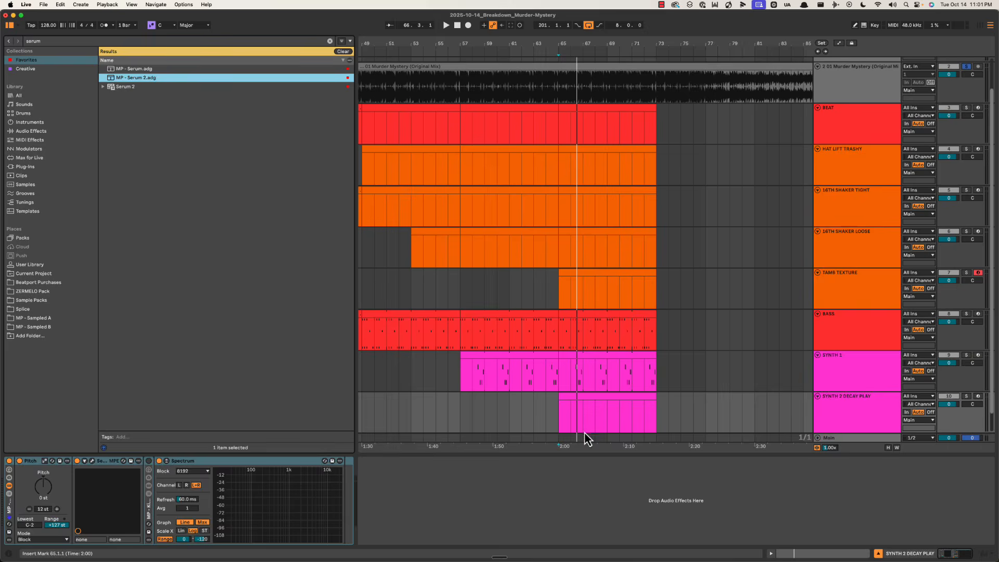
Fill the first bar of the SYNTH 2 DECAY PLAY clip with repeated C4 sixteenth notes and loop that bar
{"action": "double_click", "coordinate": [594, 405]}
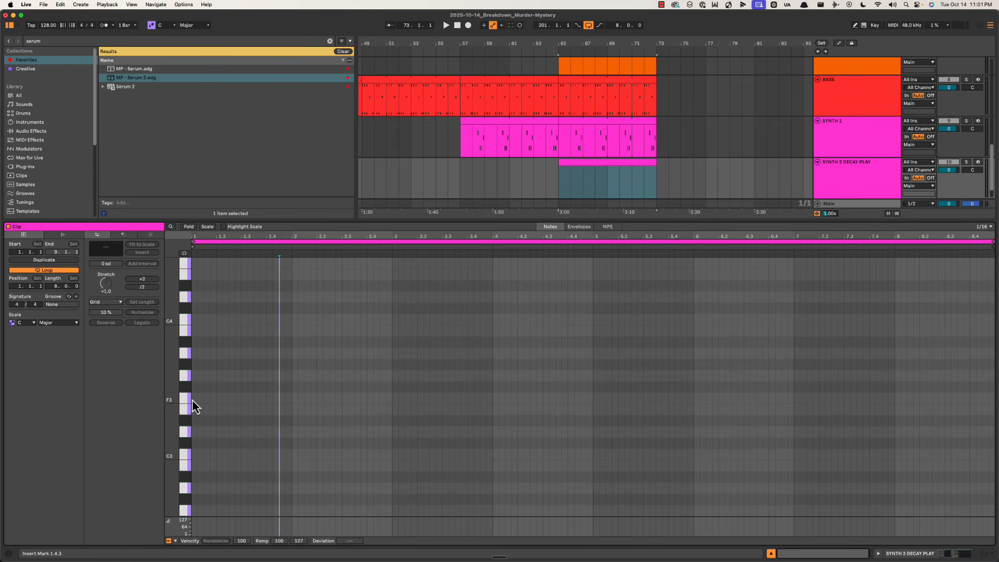
{"action": "double_click", "coordinate": [193, 319]}
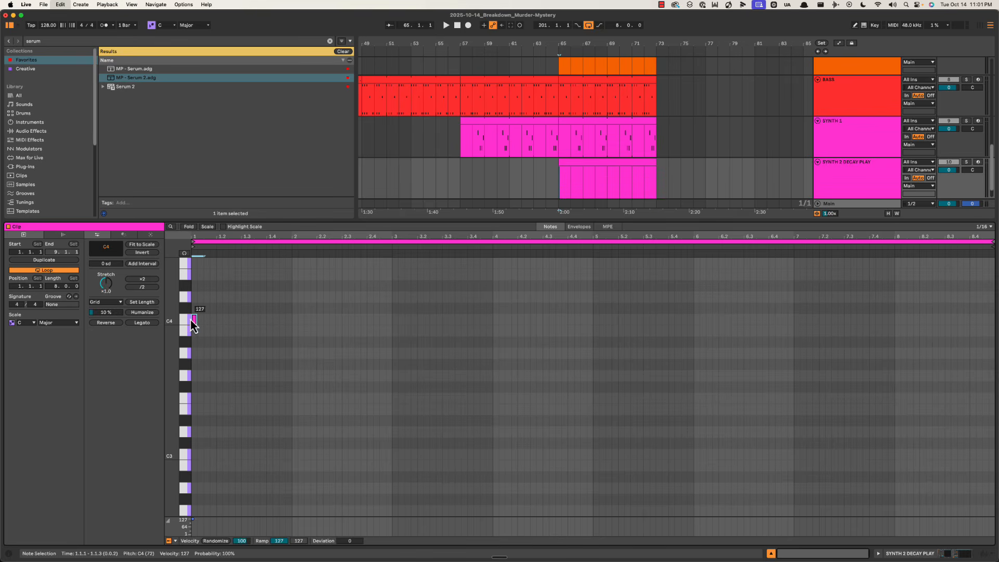
{"action": "key", "text": "super+d"}
{"action": "key", "text": "super+d"}
{"action": "key", "text": "super+d"}
{"action": "key", "text": "super+d"}
{"action": "key", "text": "super+d"}
{"action": "key", "text": "super+d"}
{"action": "key", "text": "super+d"}
{"action": "key", "text": "super+d"}
{"action": "key", "text": "super+d"}
{"action": "key", "text": "super+d"}
{"action": "key", "text": "super+d"}
{"action": "key", "text": "super+d"}
{"action": "key", "text": "super+d"}
{"action": "key", "text": "super+d"}
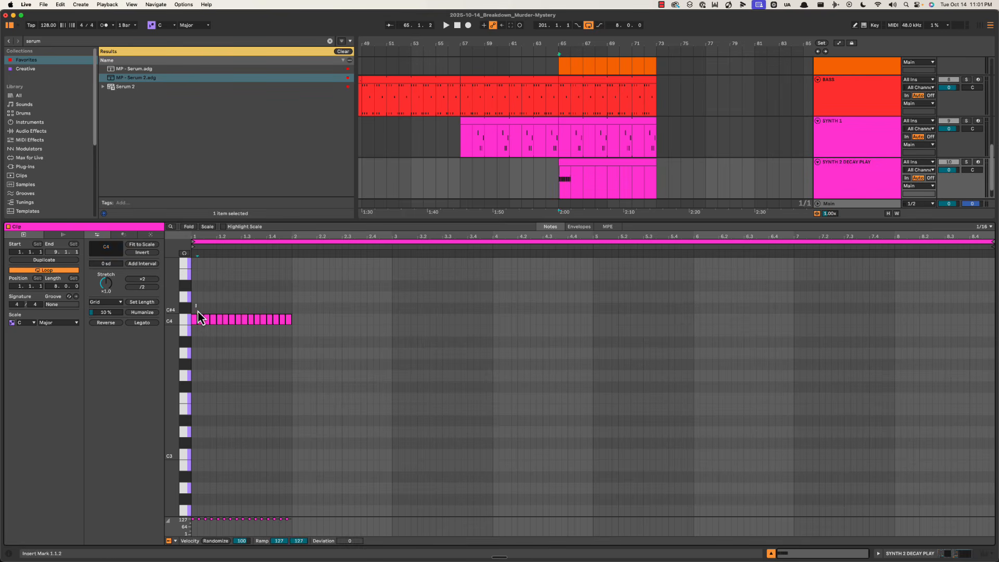
{"action": "left_click_drag", "start_coordinate": [197, 311], "coordinate": [291, 347]}
{"action": "key", "text": "super+l"}
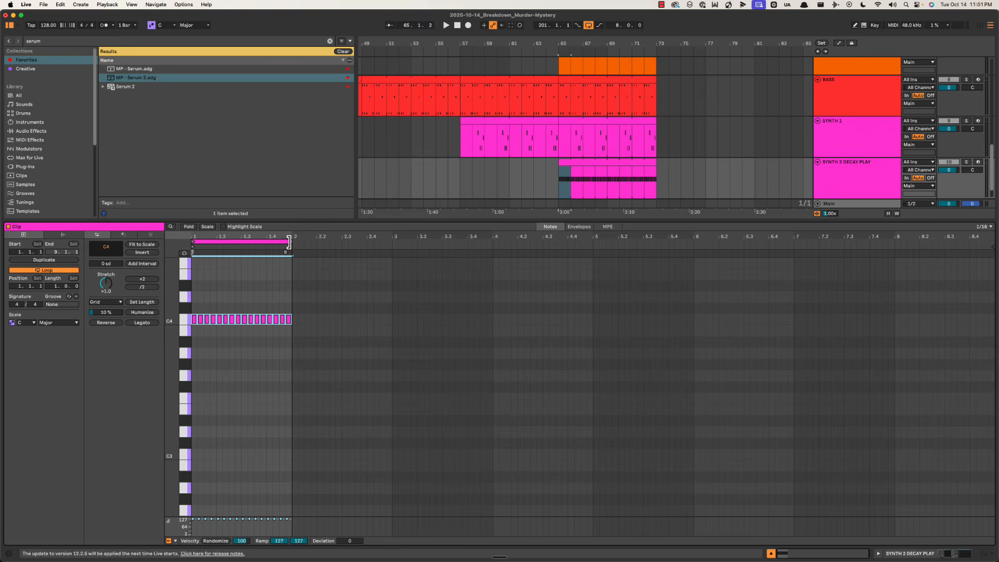
Play SYNTH 2 DECAY PLAY soloed from 65.1.1 and open its Serum 2 editor
{"action": "key", "text": "shift+Tab"}
{"action": "left_click", "coordinate": [870, 416]}
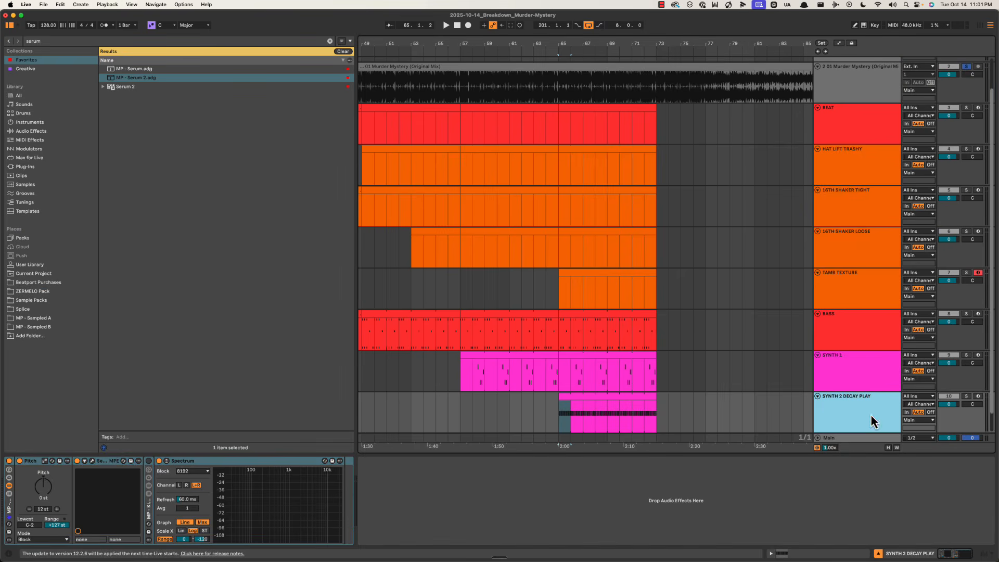
{"action": "key", "text": "space"}
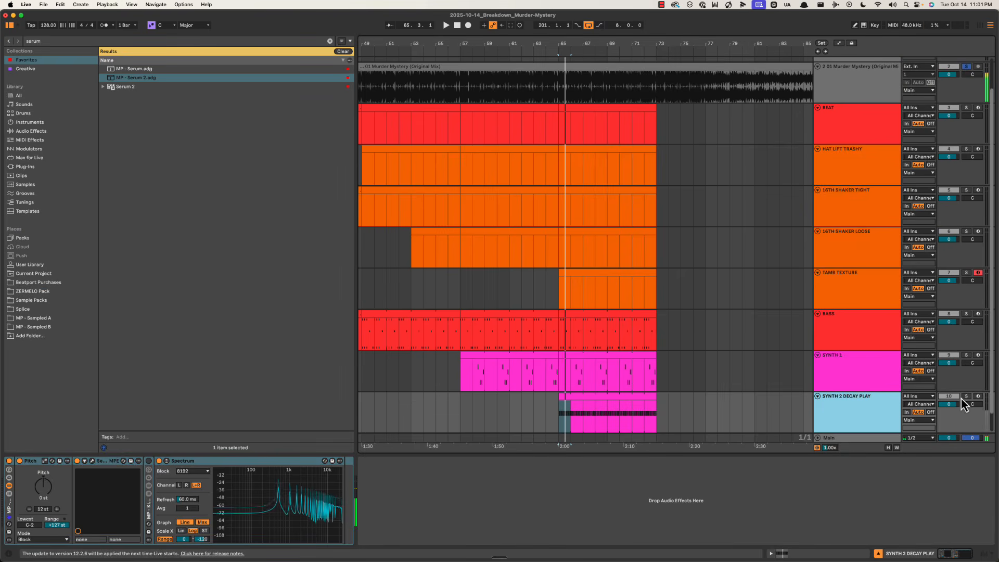
{"action": "left_click", "coordinate": [967, 396]}
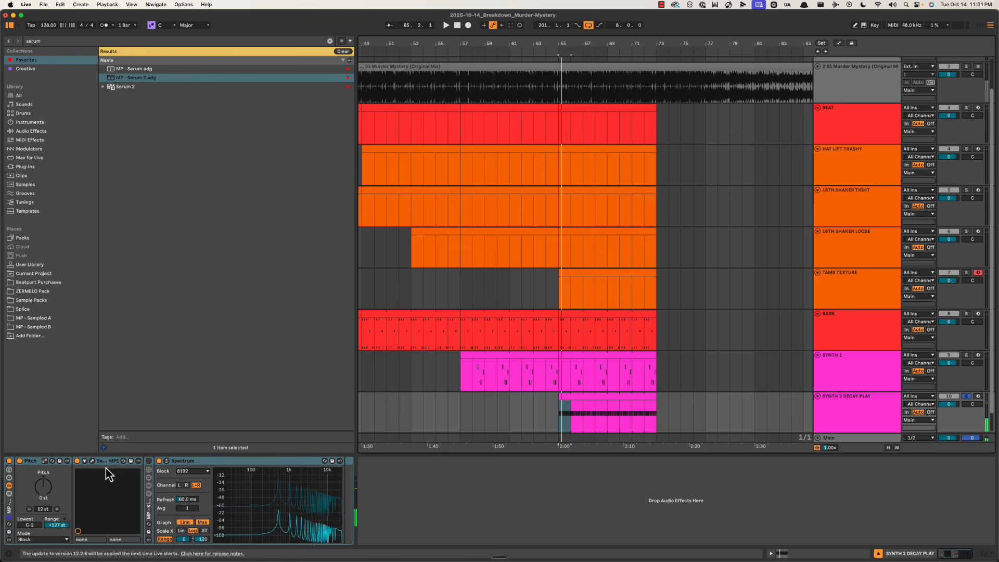
{"action": "left_click", "coordinate": [94, 461]}
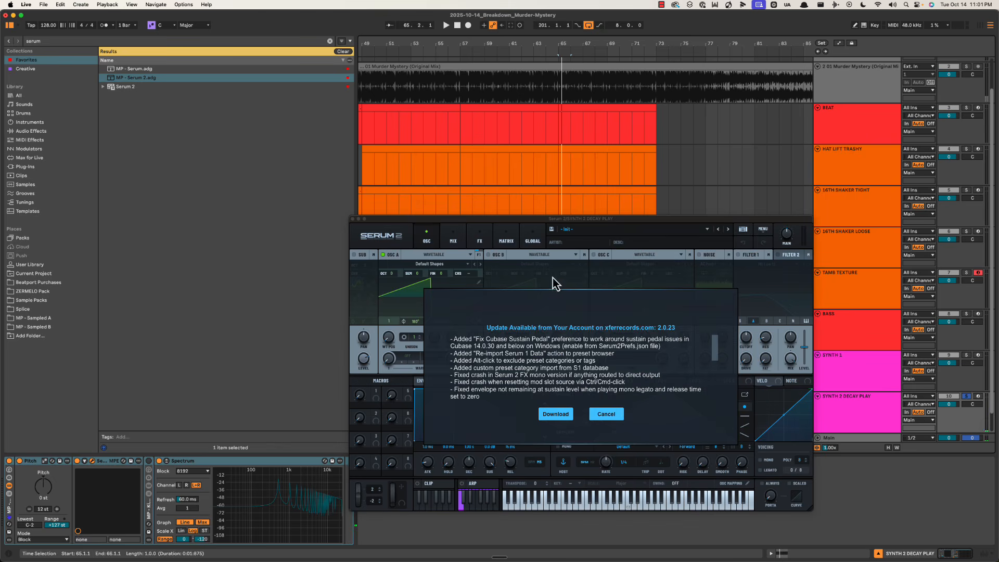
Dismiss the Serum 2 update notice, set oscillator A's octave to -1 and audition the sound
{"action": "left_click", "coordinate": [622, 416]}
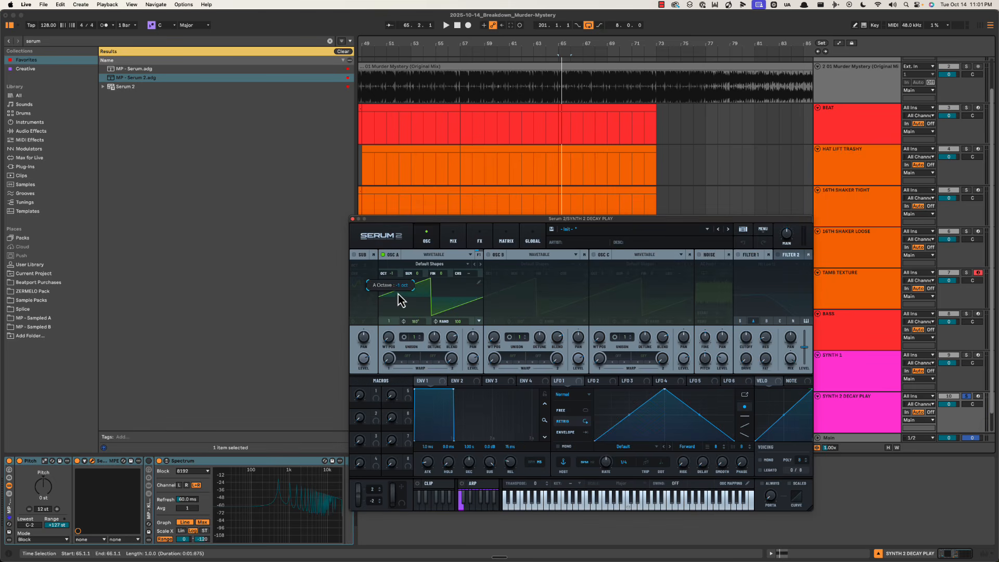
{"action": "key", "text": "space"}
{"action": "left_click_drag", "start_coordinate": [399, 302], "coordinate": [405, 314]}
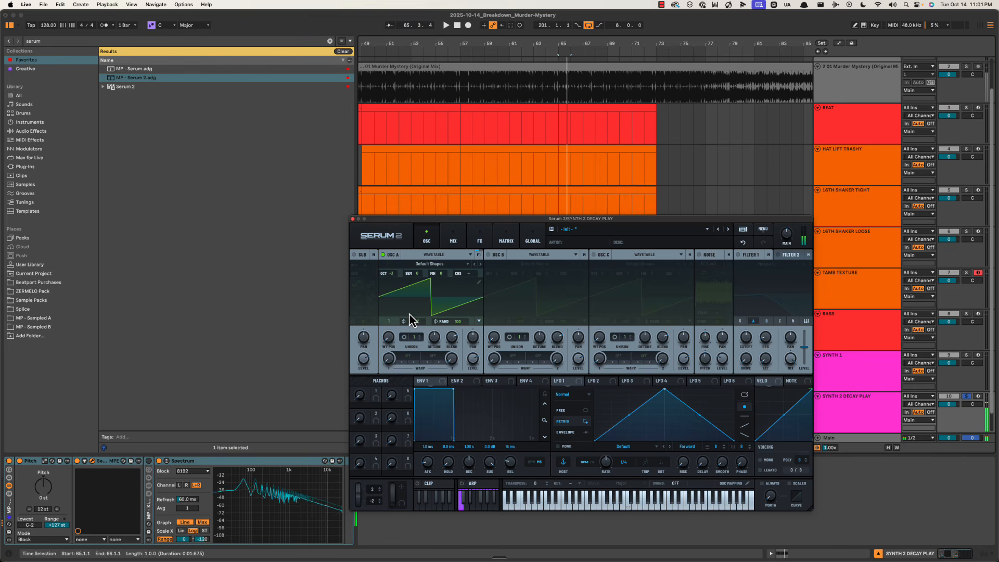
{"action": "key", "text": "space"}
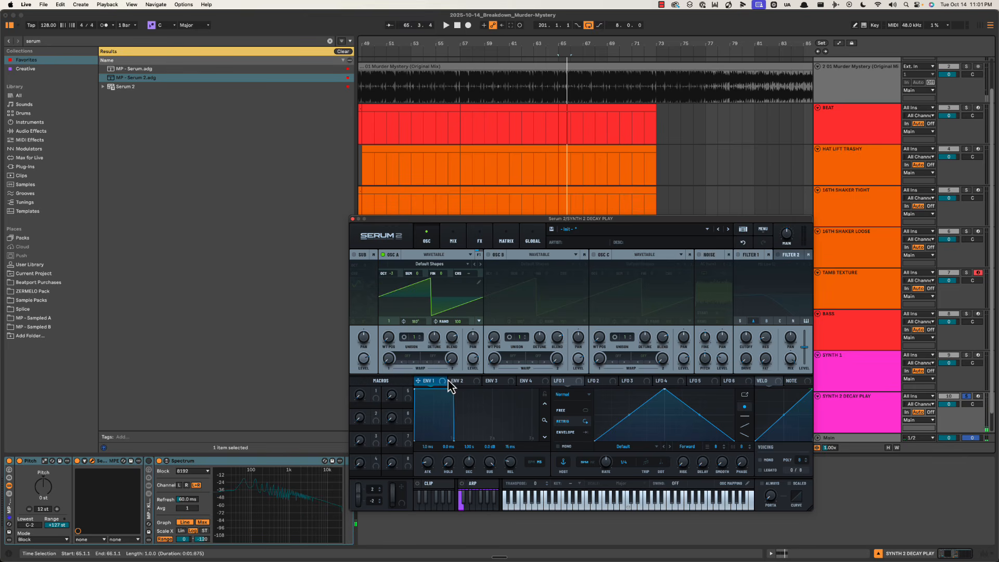
Shape Env 1 into a short pluck with minimum sustain, a longer release and a much shorter decay during playback
{"action": "key", "text": "space"}
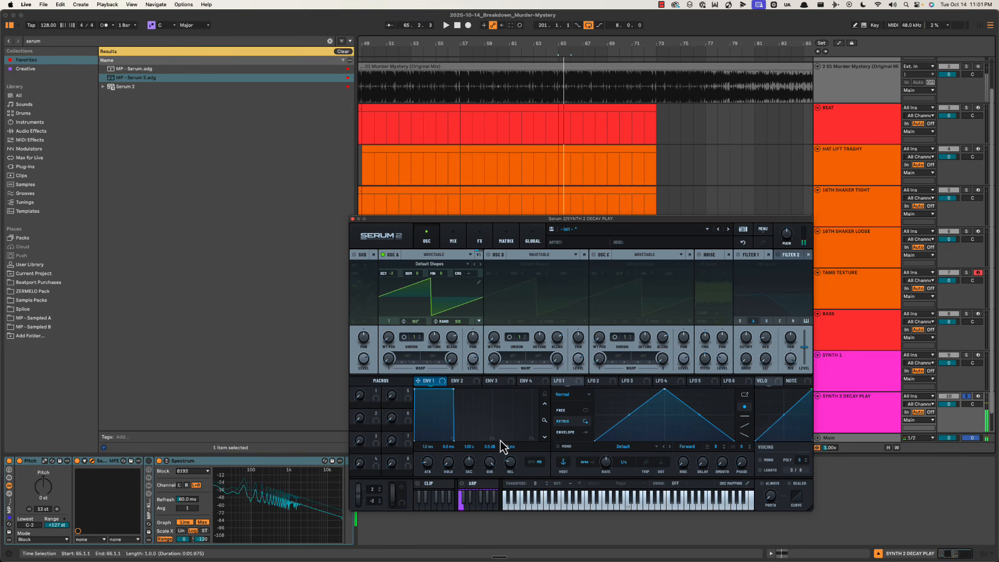
{"action": "left_click_drag", "start_coordinate": [516, 460], "coordinate": [519, 445]}
{"action": "left_click", "coordinate": [461, 380]}
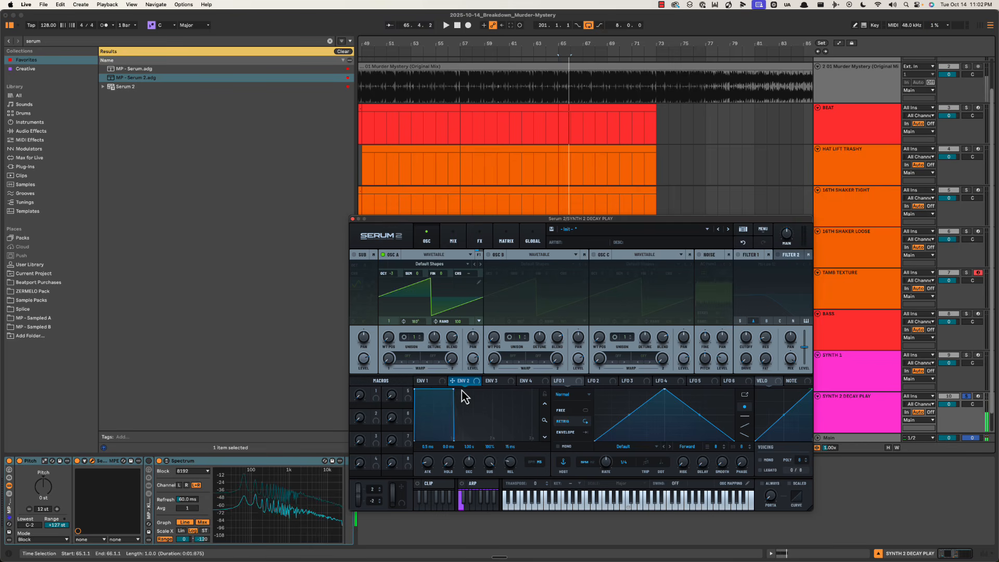
{"action": "left_click", "coordinate": [425, 381]}
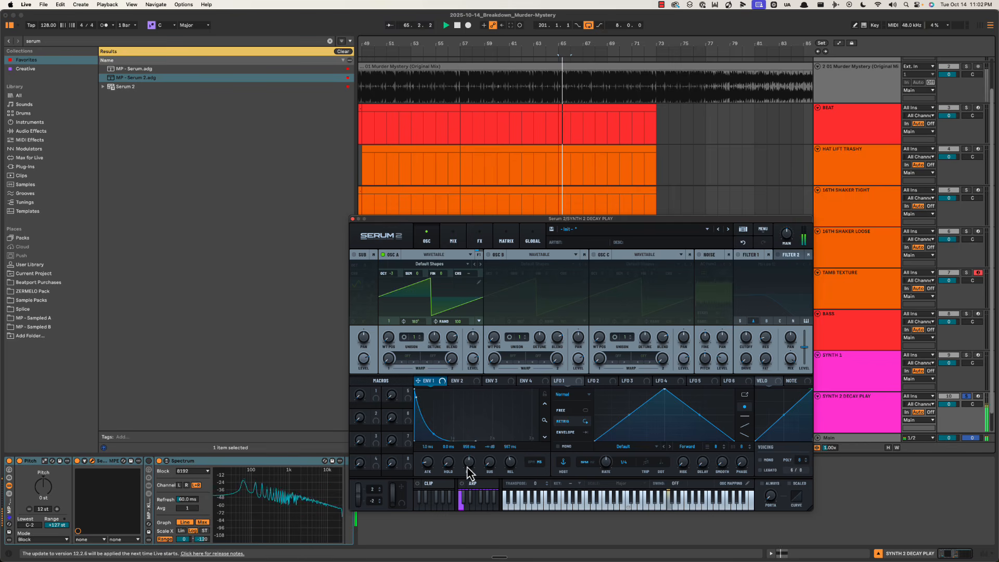
{"action": "left_click_drag", "start_coordinate": [469, 468], "coordinate": [468, 491]}
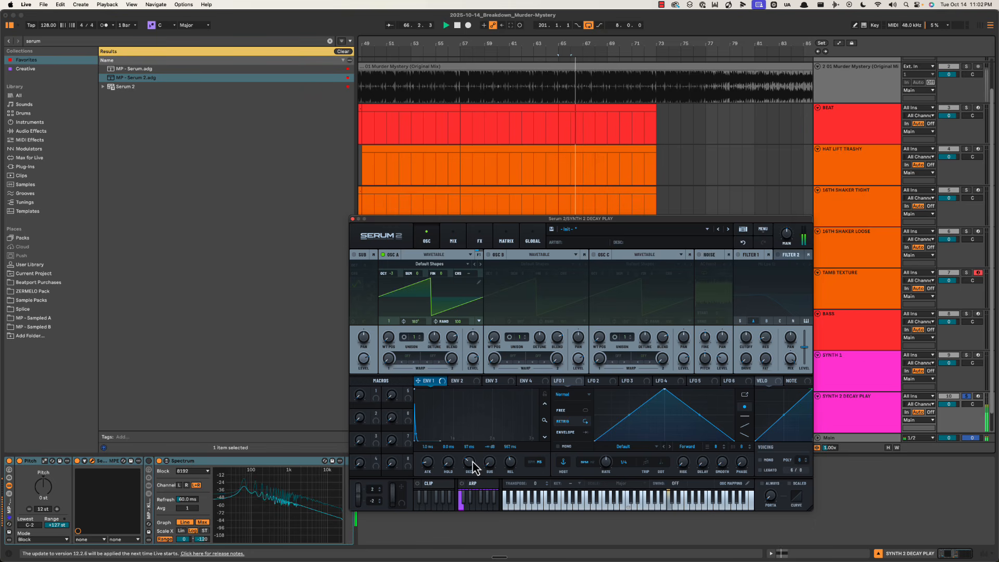
{"action": "key", "text": "space"}
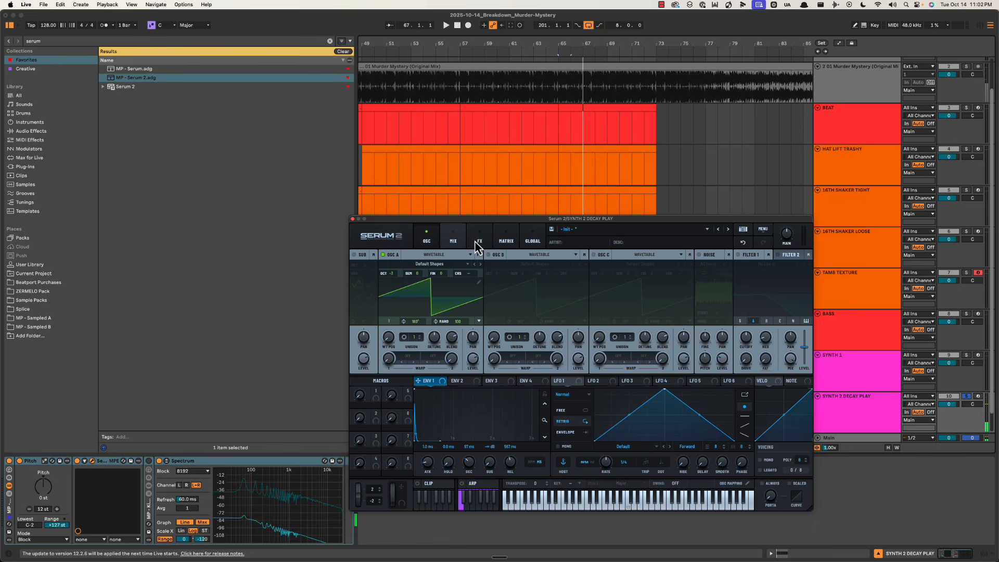
Add a Chorus to Serum 2's main effects chain and audition the synth with it
{"action": "left_click", "coordinate": [447, 242]}
{"action": "left_click", "coordinate": [479, 239]}
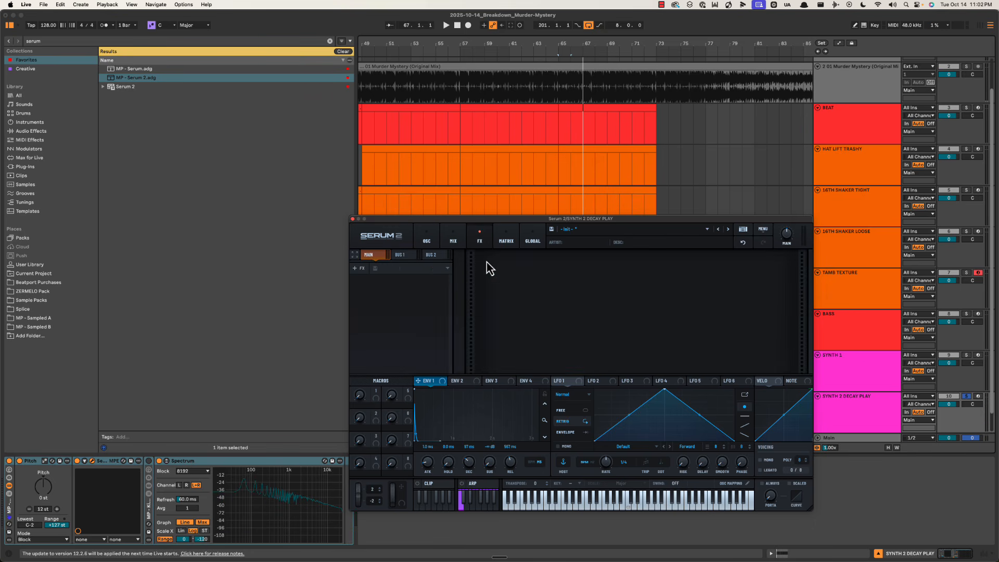
{"action": "left_click", "coordinate": [359, 268]}
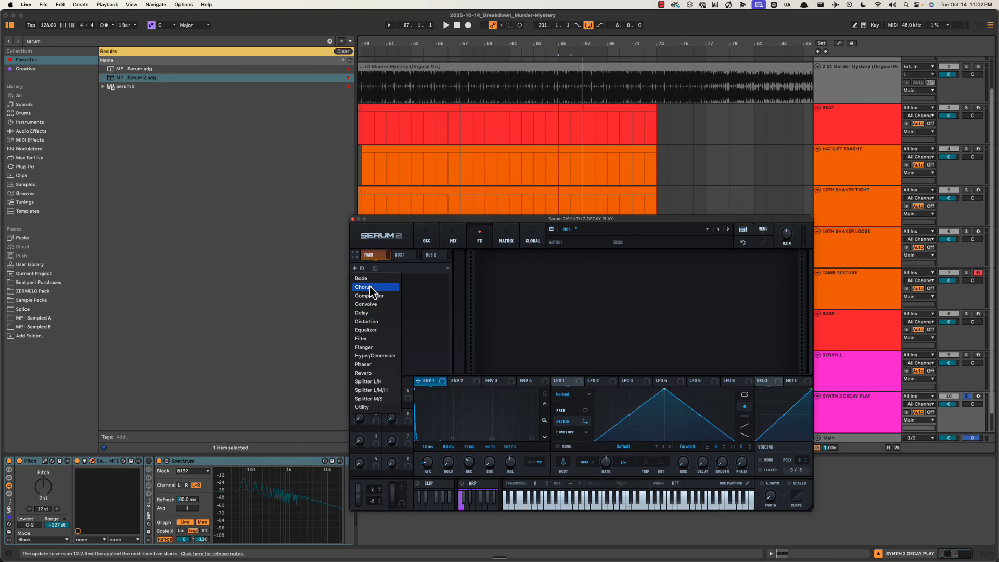
{"action": "left_click", "coordinate": [373, 288]}
{"action": "key", "text": "space"}
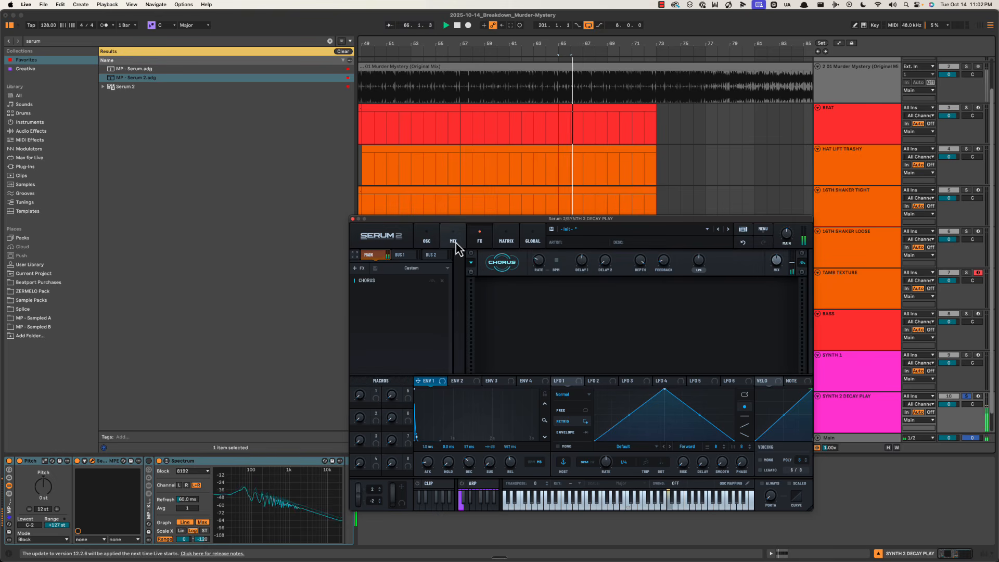
{"action": "key", "text": "space"}
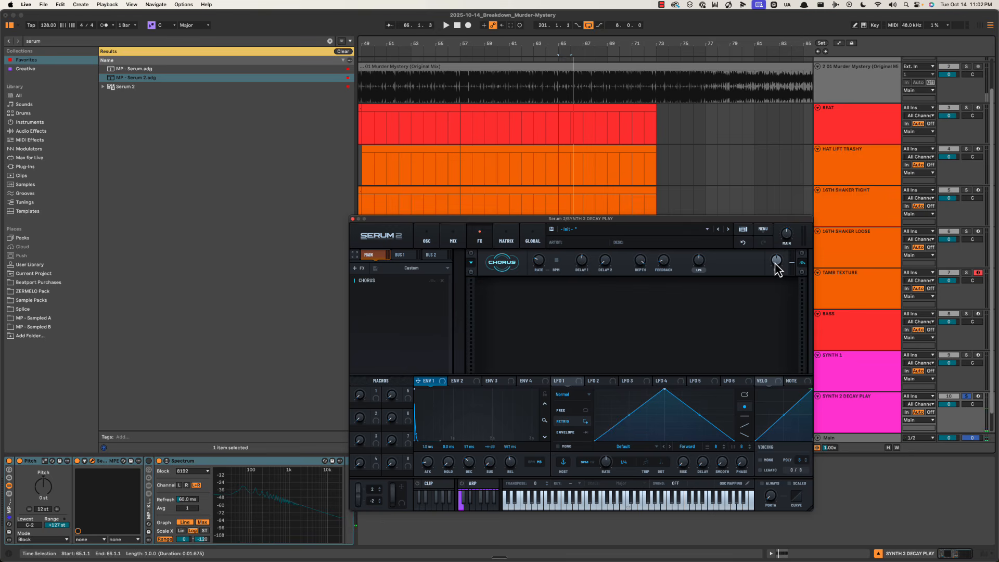
Return to the oscillator page and shorten Env 1's decay to 57 ms during playback
{"action": "left_click", "coordinate": [454, 242]}
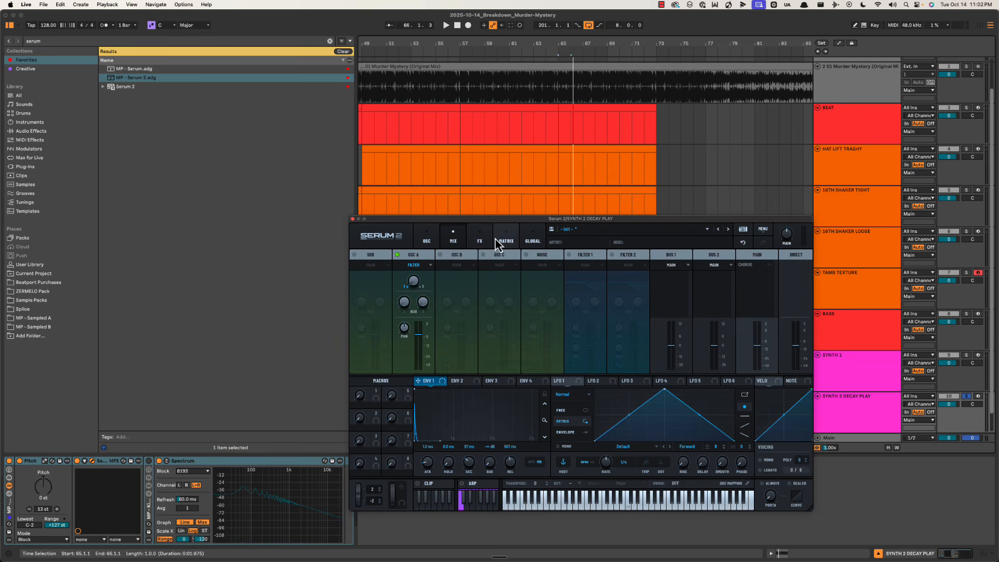
{"action": "left_click", "coordinate": [427, 240]}
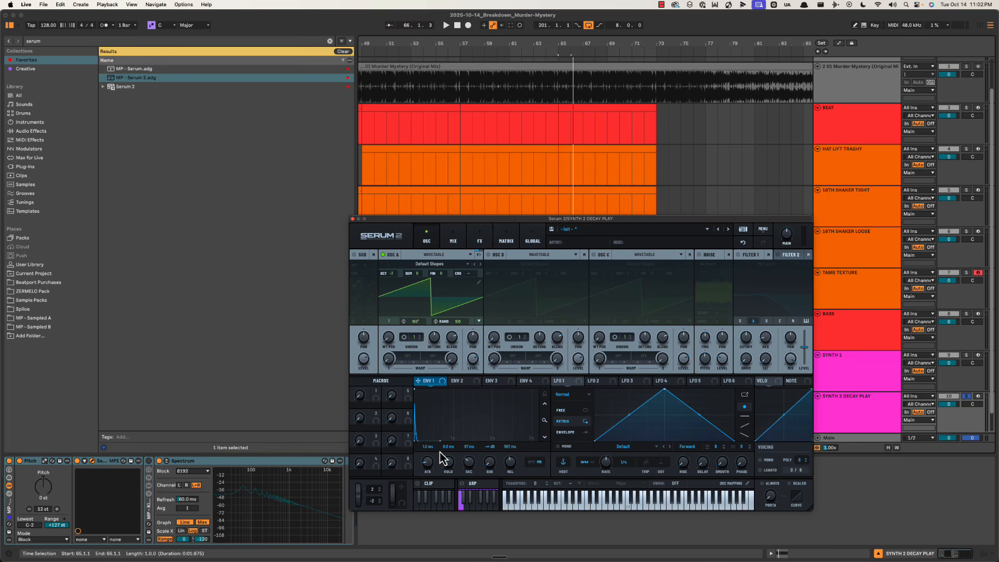
{"action": "key", "text": "space"}
{"action": "mouse_move", "coordinate": [472, 464]}
{"action": "left_mouse_down"}
{"action": "mouse_move", "coordinate": [480, 447]}
{"action": "mouse_move", "coordinate": [490, 454]}
{"action": "mouse_move", "coordinate": [467, 486]}
{"action": "mouse_move", "coordinate": [473, 475]}
{"action": "left_mouse_up"}
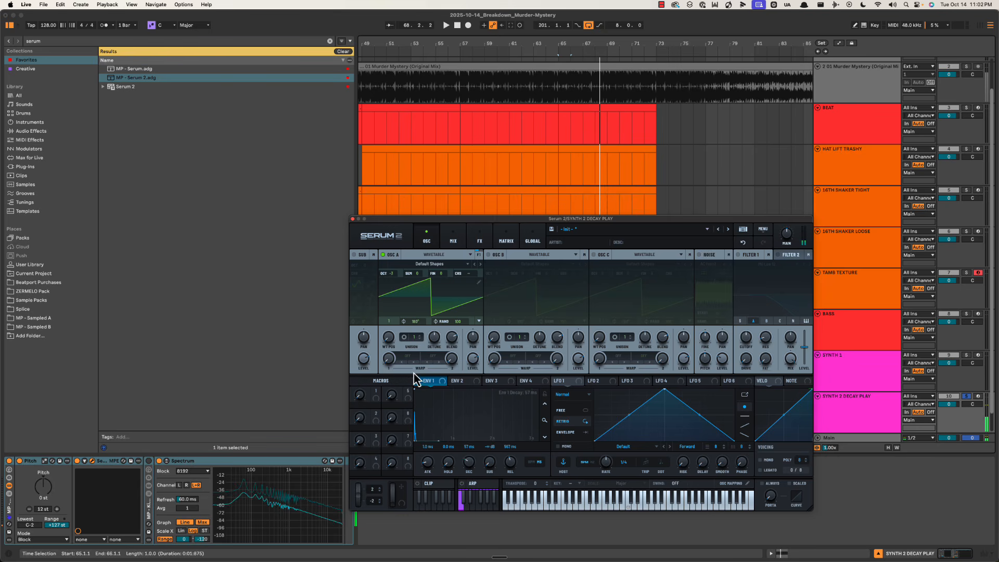
Close the Serum 2 editor and the device view, and unsolo SYNTH 2 DECAY PLAY
{"action": "left_click", "coordinate": [353, 219]}
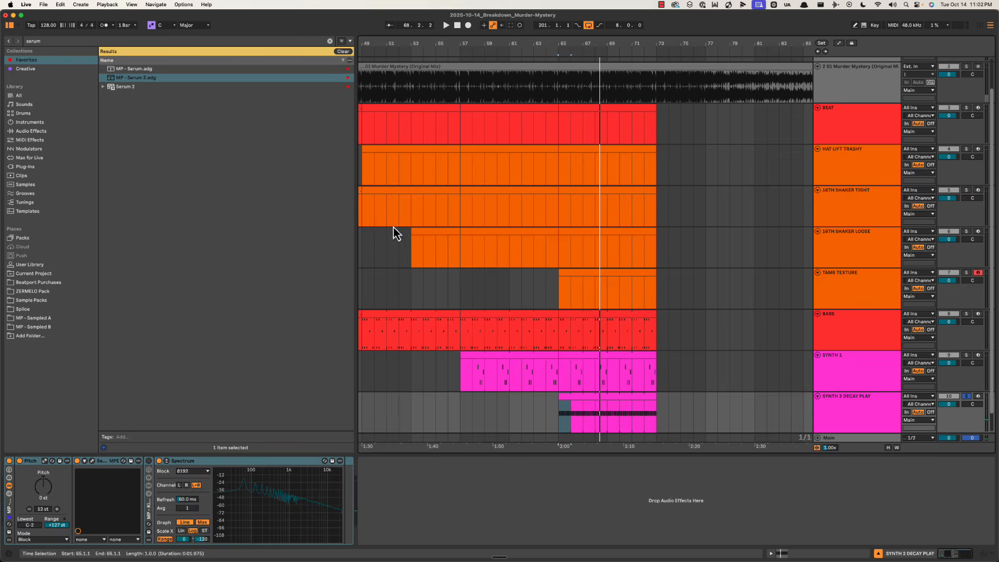
{"action": "left_click", "coordinate": [592, 262]}
{"action": "key", "text": "super+alt+l"}
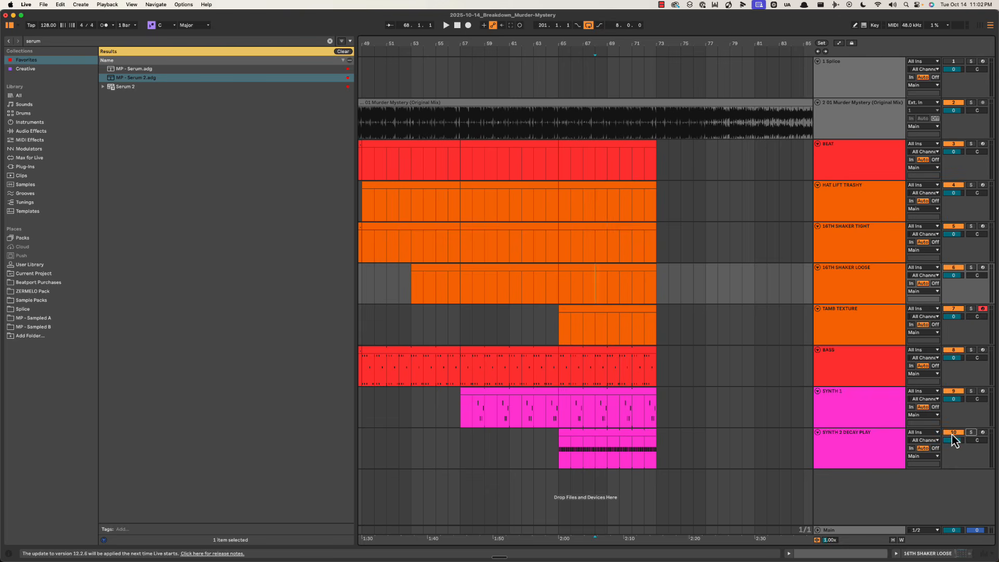
Deactivate the SYNTH 2 DECAY PLAY track, play from its clip at bar 65 and hide the browser
{"action": "left_click", "coordinate": [953, 433]}
{"action": "left_click", "coordinate": [598, 440]}
{"action": "key", "text": "space"}
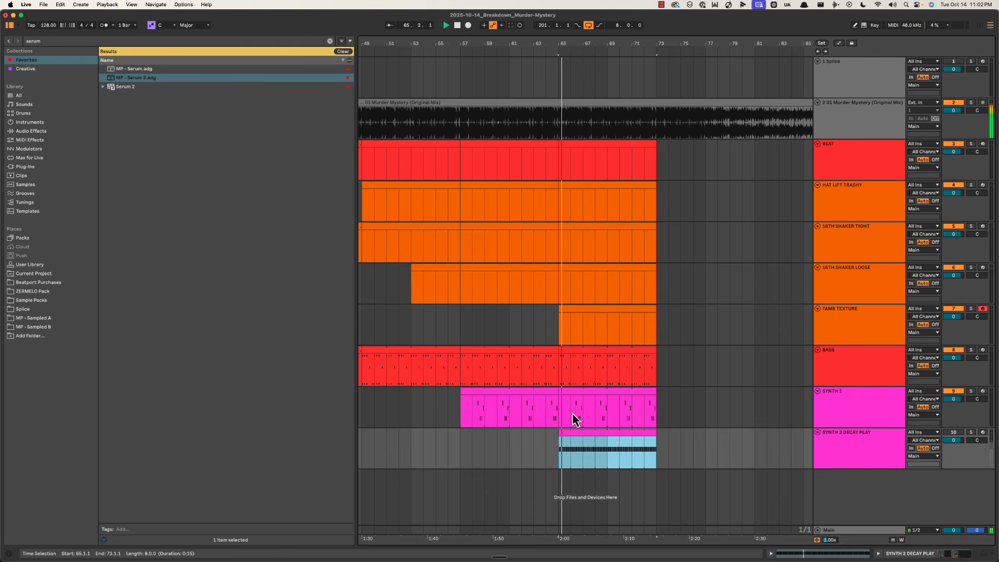
{"action": "key", "text": "super+alt+b"}
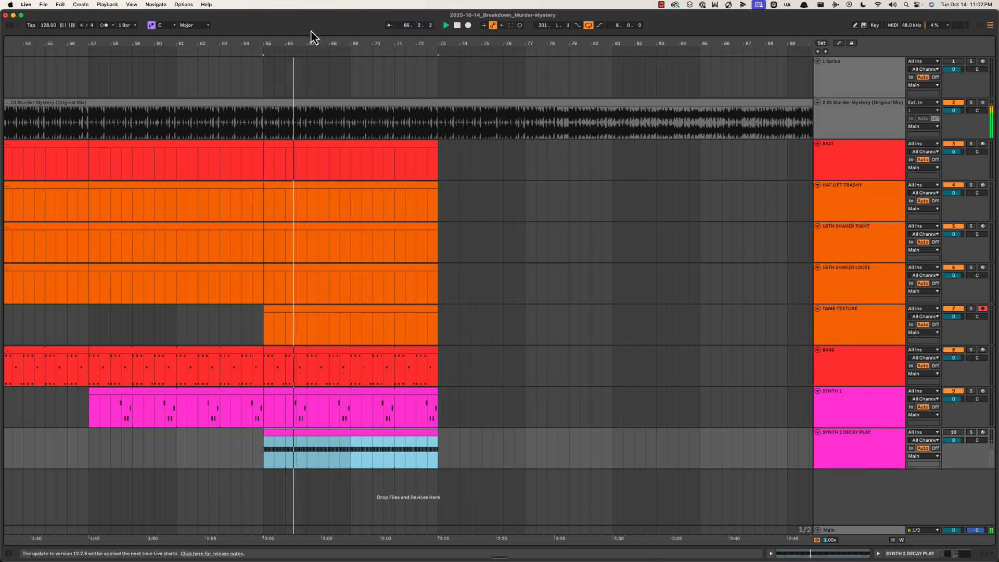
Follow the reference waveform and the track layout during playback through bars 66 to 72
{"action": "scroll", "coordinate": [308, 42], "scroll_direction": "left", "scroll_amount": 5}
{"action": "scroll", "coordinate": [308, 42], "scroll_direction": "left", "scroll_amount": 3}
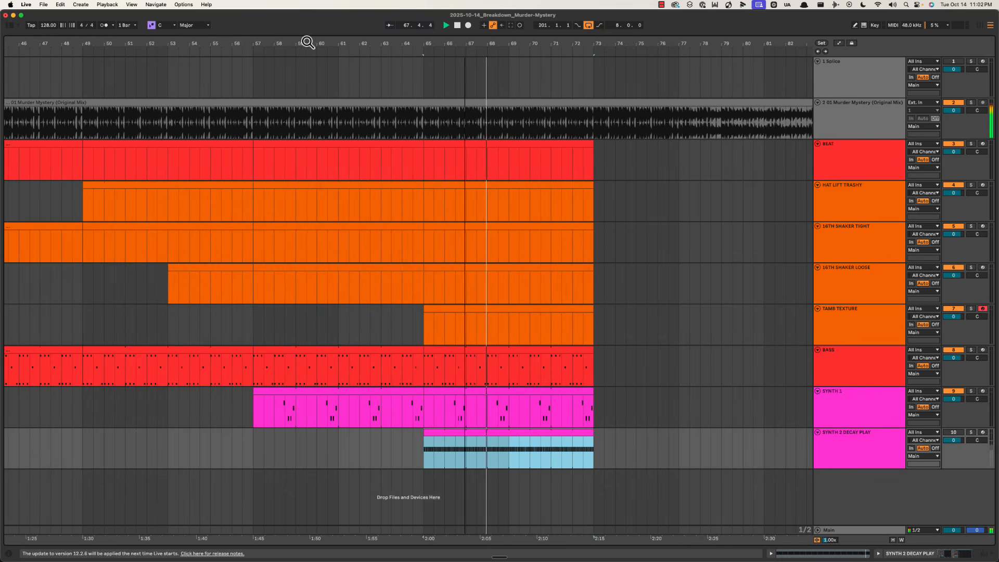
{"action": "left_click", "coordinate": [509, 130]}
{"action": "scroll", "coordinate": [508, 126], "scroll_direction": "right", "scroll_amount": 3}
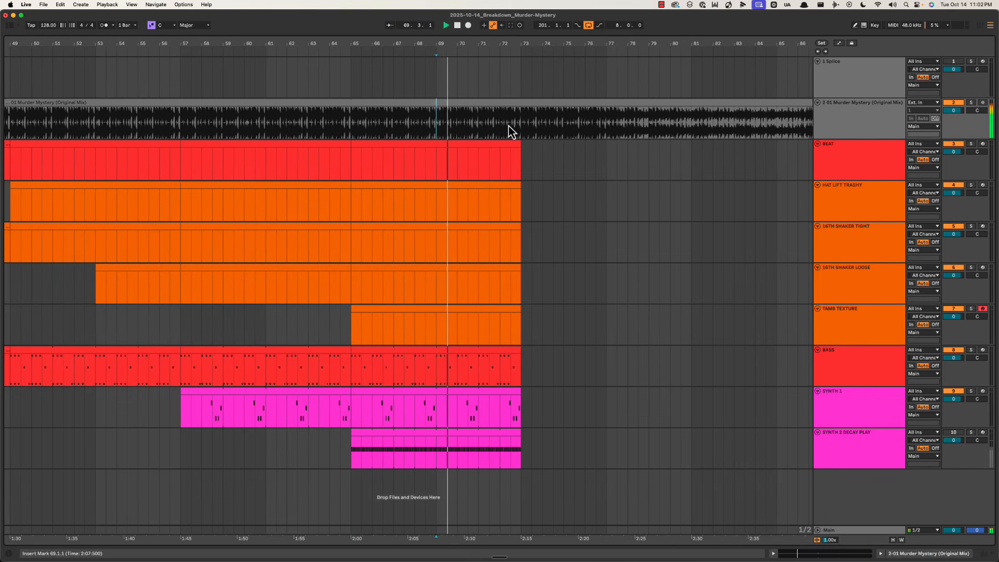
{"action": "scroll", "coordinate": [501, 126], "scroll_direction": "left", "scroll_amount": 4}
{"action": "scroll", "coordinate": [502, 125], "scroll_direction": "right", "scroll_amount": 3}
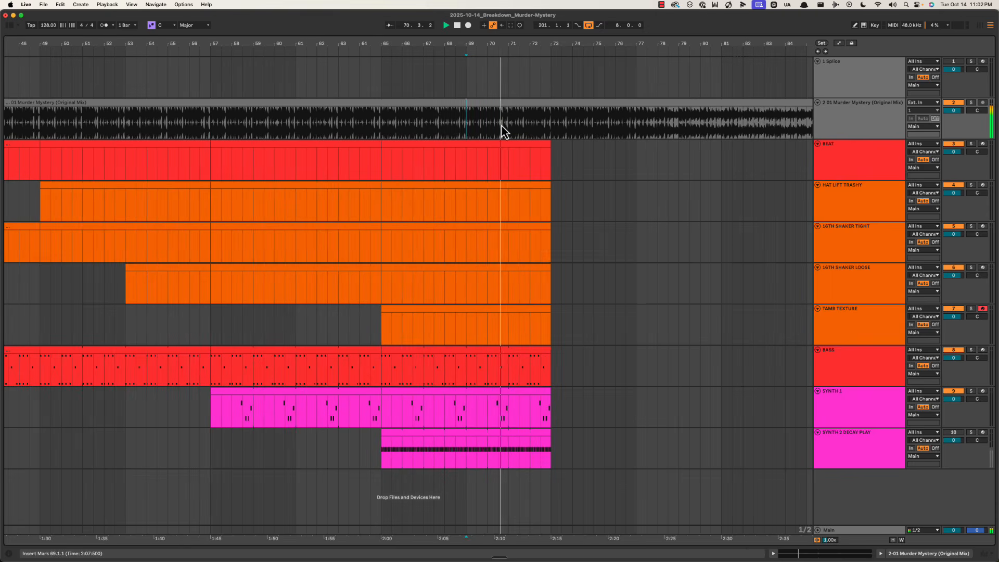
{"action": "scroll", "coordinate": [502, 126], "scroll_direction": "right", "scroll_amount": 3}
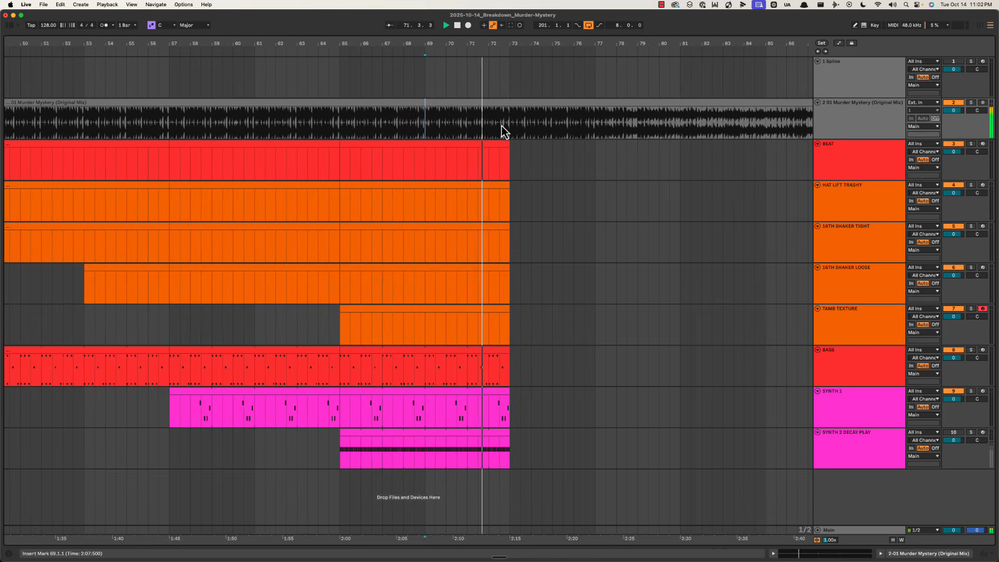
Duplicate the bar 65–73 clips on all tracks from BEAT to SYNTH 2 DECAY PLAY into bars 73–81
{"action": "left_click_drag", "start_coordinate": [528, 40], "coordinate": [527, 42]}
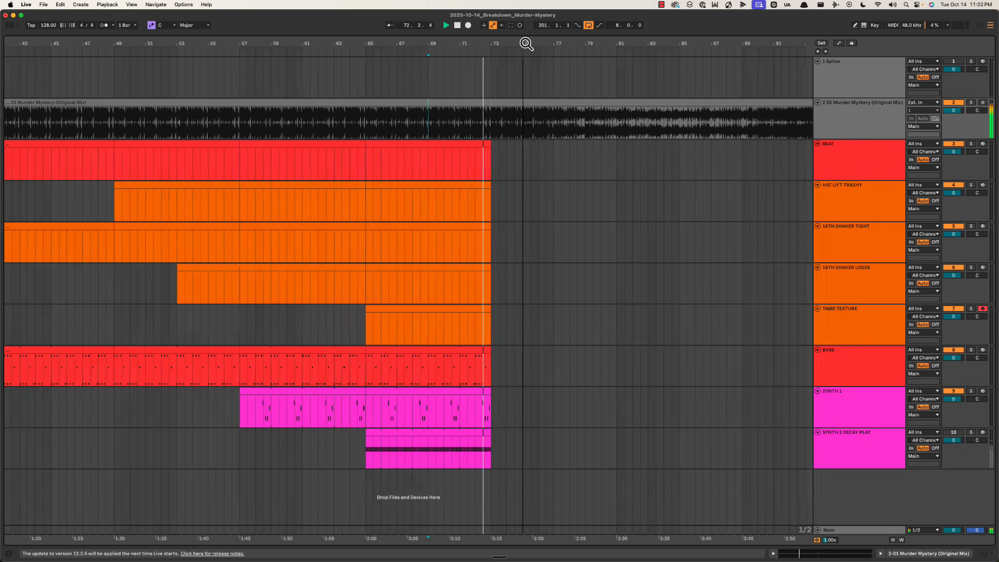
{"action": "left_click", "coordinate": [440, 151]}
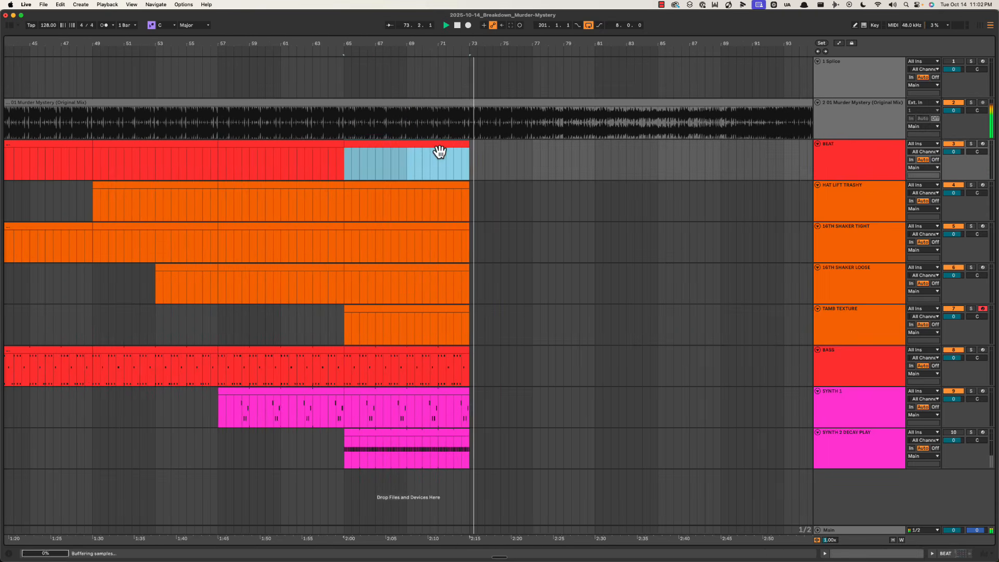
{"action": "left_click", "coordinate": [430, 436], "text": "shift"}
{"action": "key", "text": "super+d"}
{"action": "left_click", "coordinate": [658, 335]}
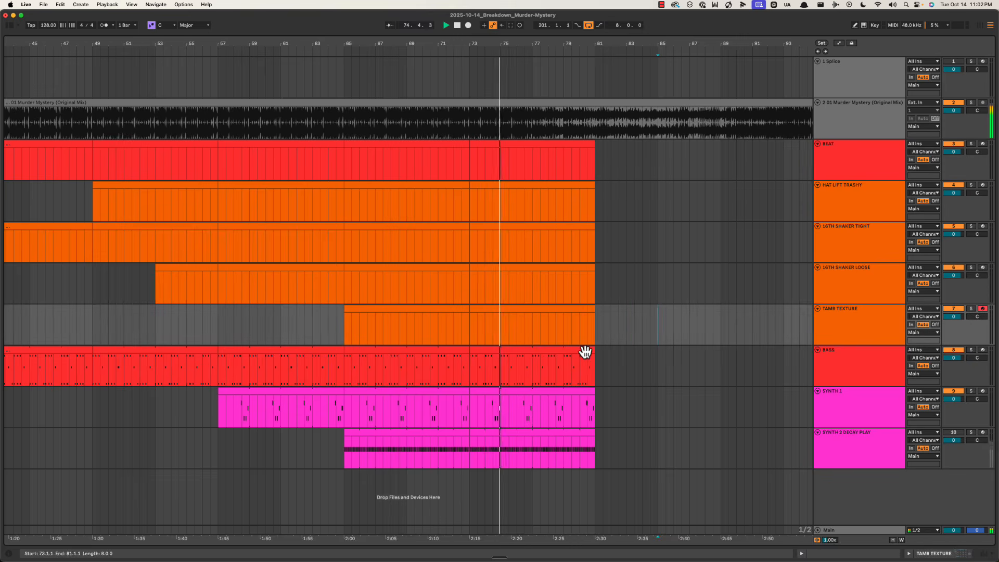
{"action": "scroll", "coordinate": [582, 350], "scroll_direction": "right", "scroll_amount": 3}
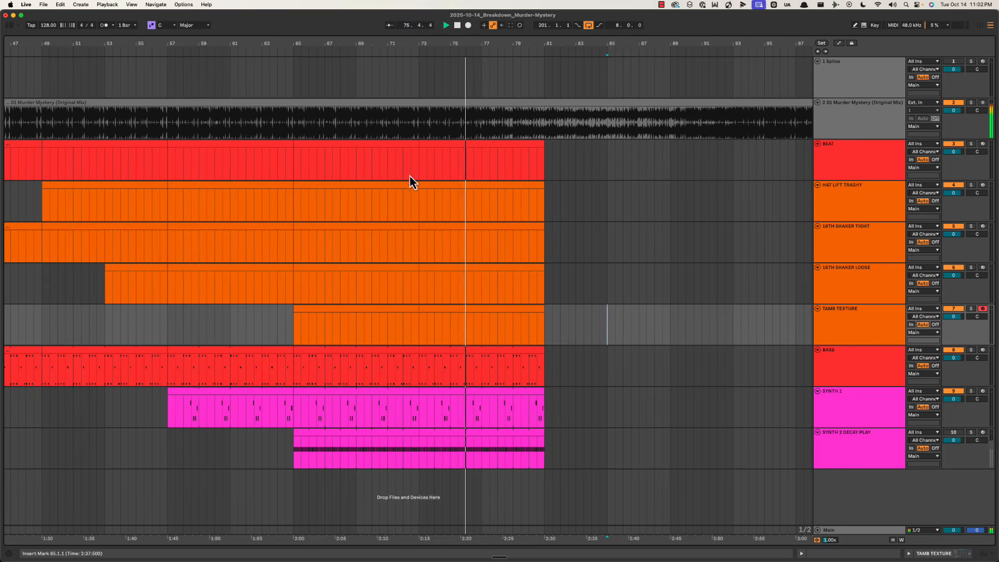
Stop playback and insert a new MIDI track below SYNTH 2 DECAY PLAY
{"action": "left_click_drag", "start_coordinate": [410, 176], "coordinate": [546, 459]}
{"action": "left_click", "coordinate": [547, 458]}
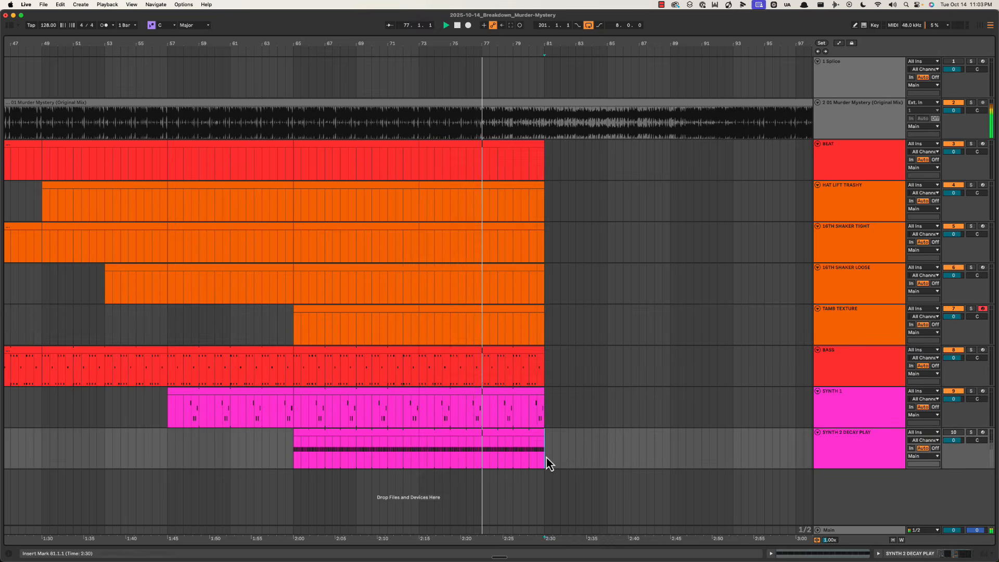
{"action": "left_click", "coordinate": [830, 451]}
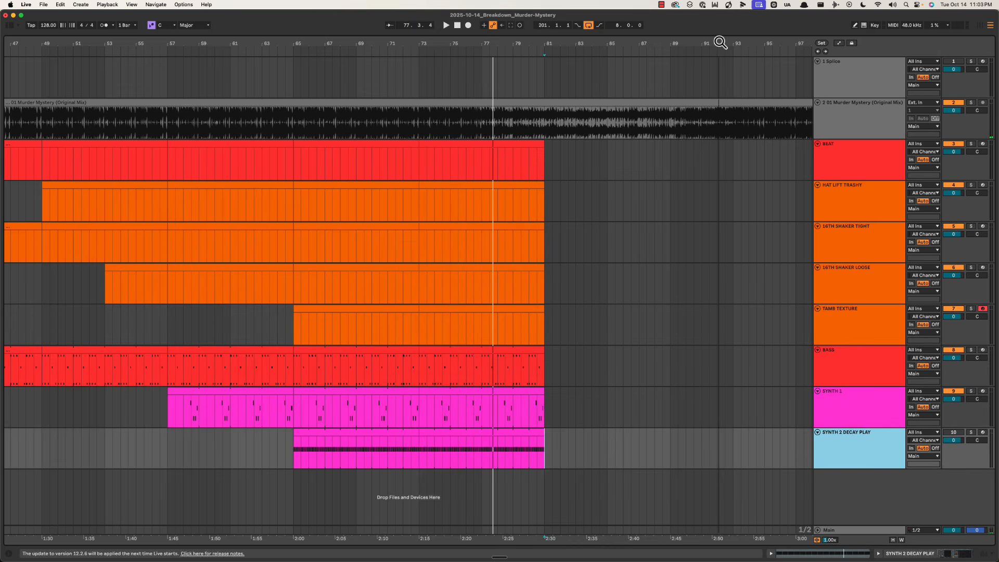
{"action": "left_click_drag", "start_coordinate": [721, 41], "coordinate": [721, 42]}
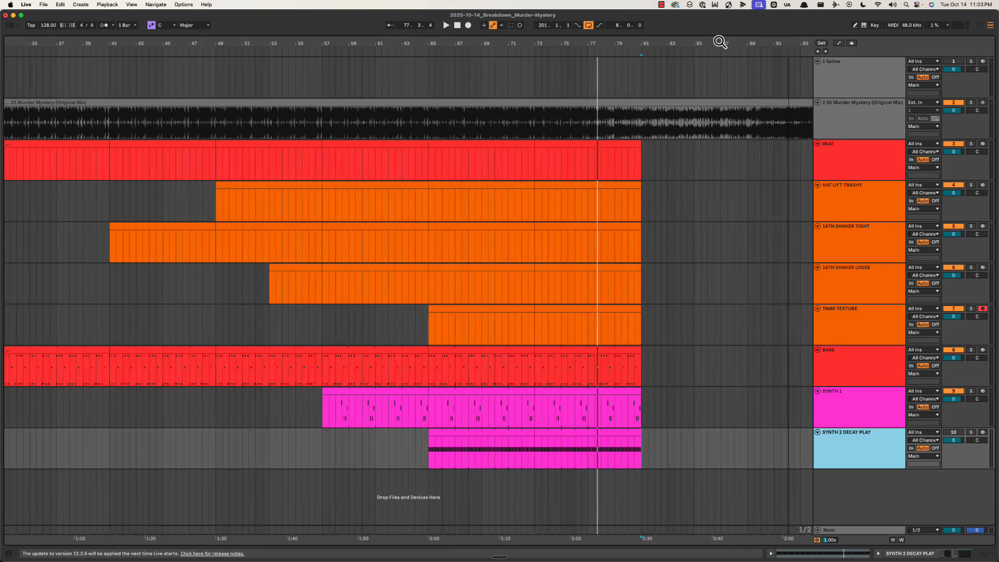
{"action": "left_click_drag", "start_coordinate": [264, 278], "coordinate": [631, 467]}
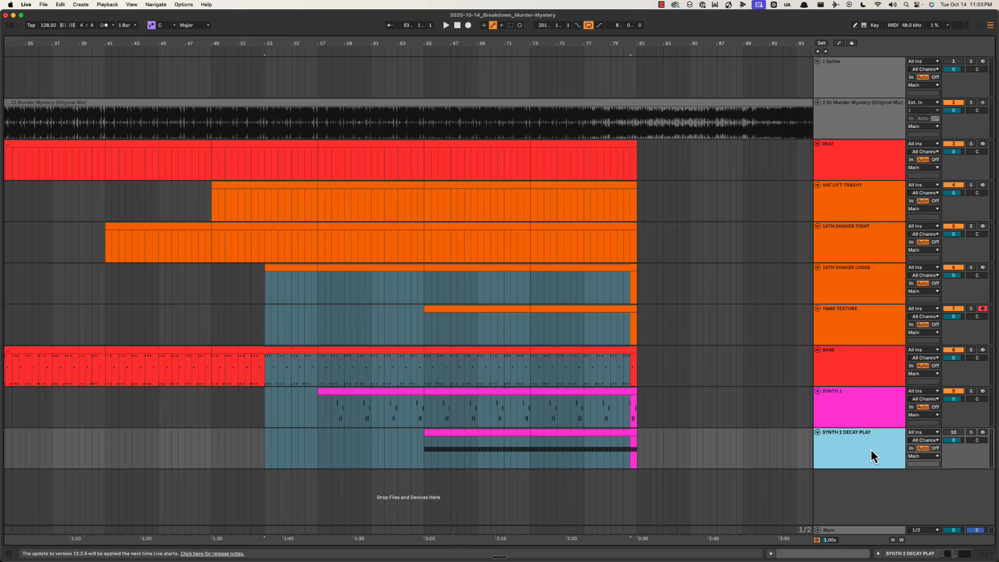
{"action": "key", "text": "super+shift+t"}
{"action": "scroll", "coordinate": [655, 400], "scroll_direction": "down", "scroll_amount": 1}
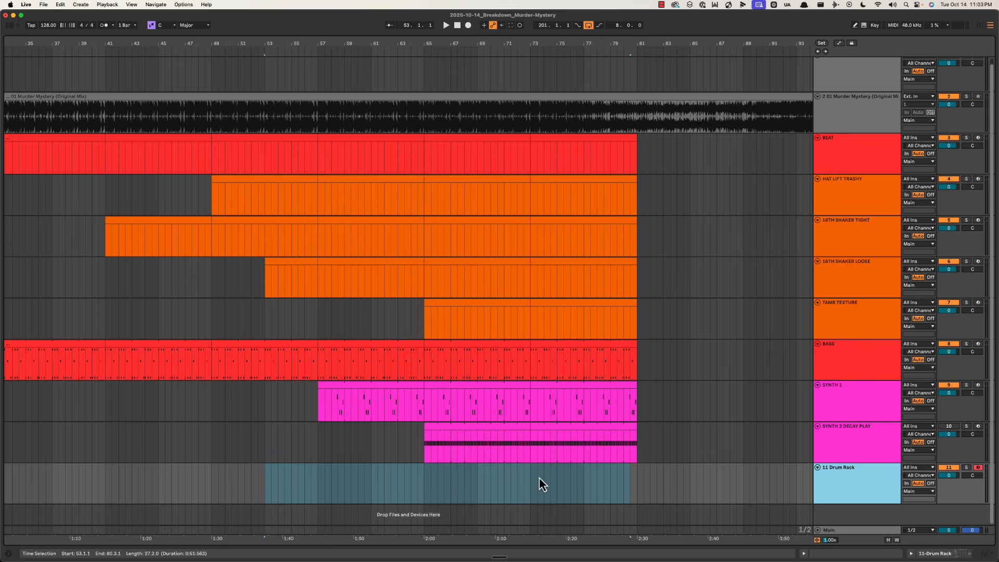
Play the arrangement from bar 73 and rename the new Drum Rack track VOX
{"action": "left_click", "coordinate": [574, 432]}
{"action": "scroll", "coordinate": [574, 431], "scroll_direction": "right", "scroll_amount": 5}
{"action": "key", "text": "space"}
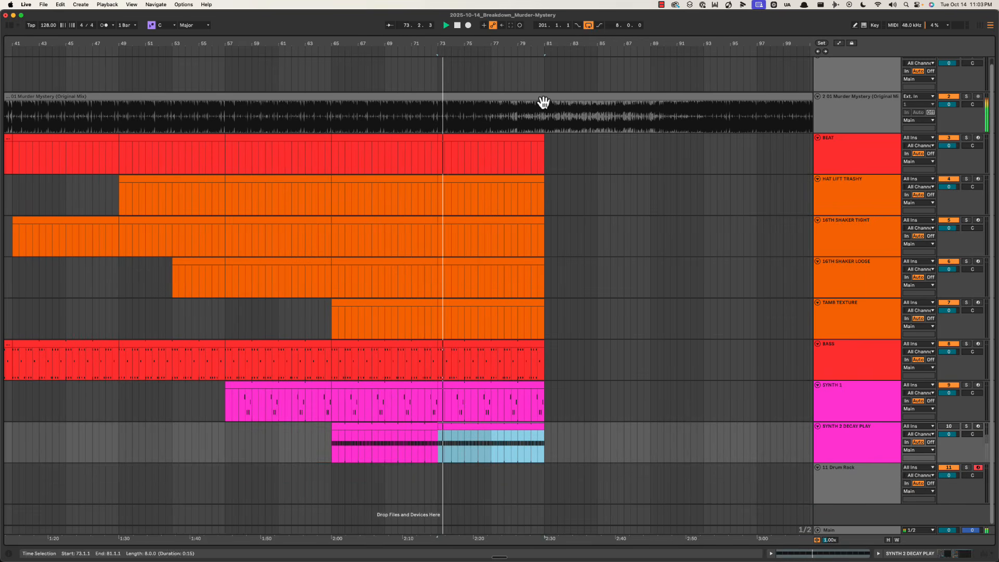
{"action": "left_click_drag", "start_coordinate": [496, 43], "coordinate": [497, 43]}
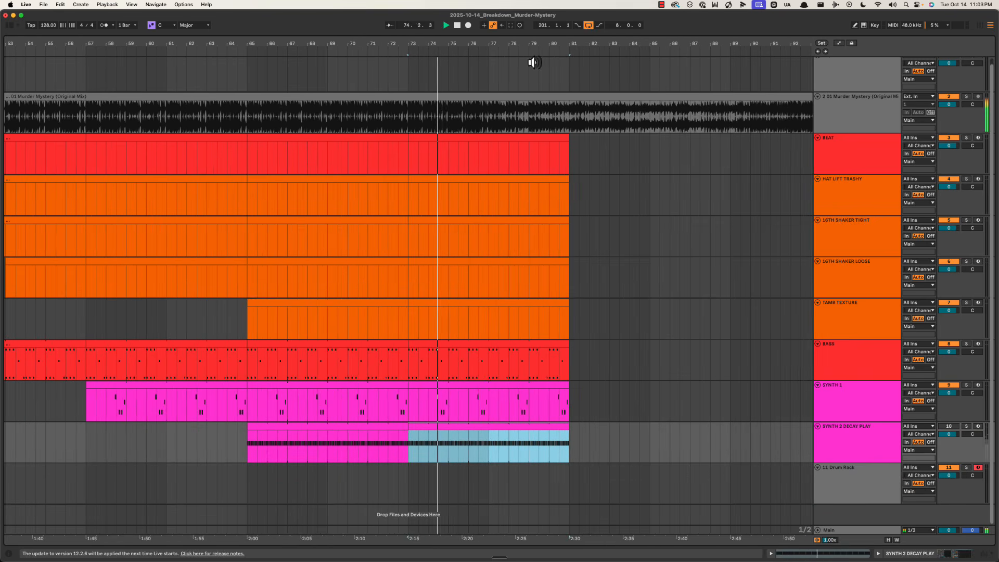
{"action": "left_click", "coordinate": [875, 495]}
{"action": "key", "text": "super+r"}
{"action": "type", "text": "VOX"}
{"action": "key", "text": "Return"}
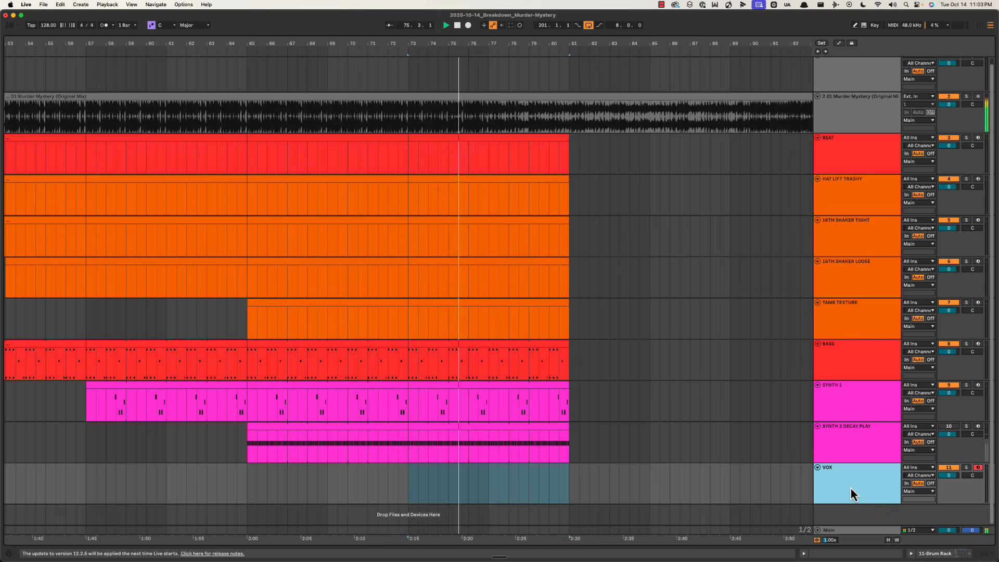
Colour the VOX track cyan and place the insert marker on it at bar 77
{"action": "right_click", "coordinate": [851, 490]}
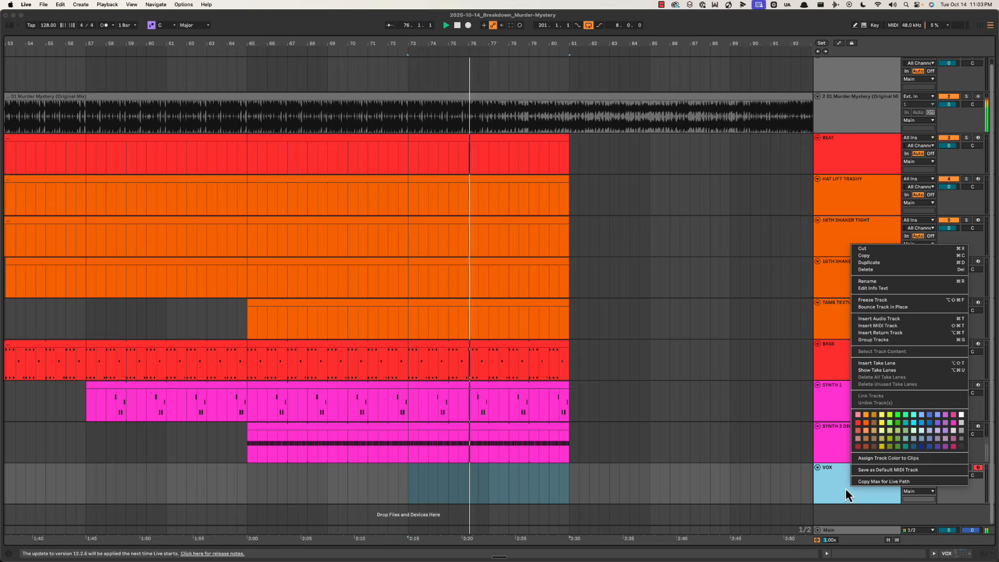
{"action": "left_click", "coordinate": [914, 426]}
{"action": "left_click", "coordinate": [488, 480]}
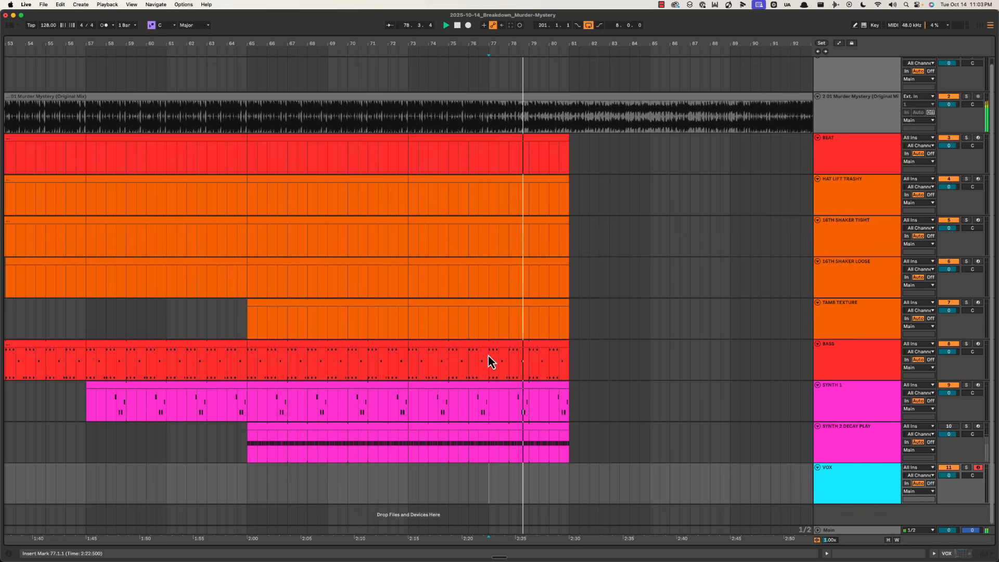
Stop playback, select bars 77–81 of the bass part and duplicate the whole BASS track
{"action": "key", "text": "space"}
{"action": "left_click_drag", "start_coordinate": [488, 357], "coordinate": [564, 361]}
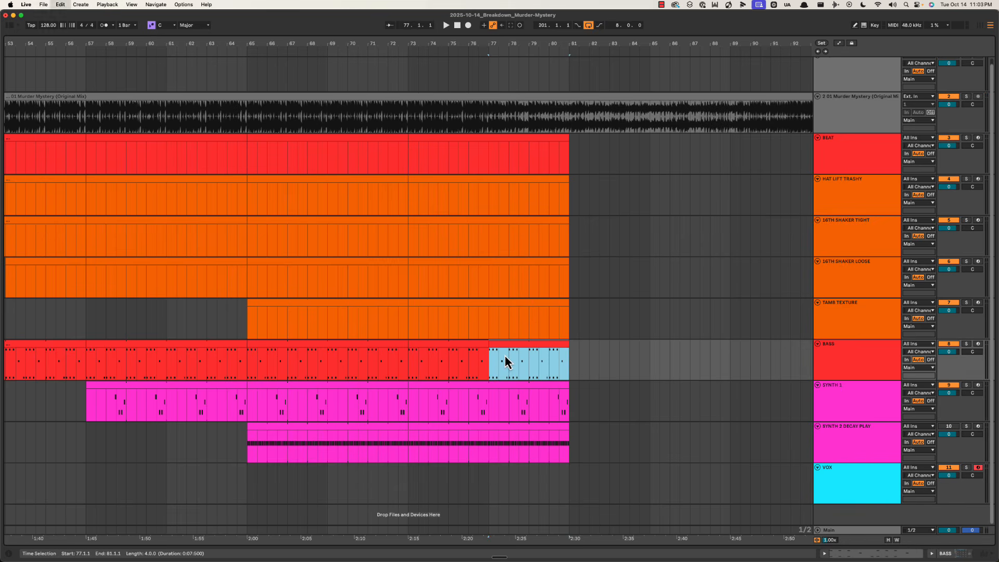
{"action": "left_click_drag", "start_coordinate": [524, 42], "coordinate": [523, 40]}
{"action": "left_click", "coordinate": [851, 357]}
{"action": "key", "text": "super+d"}
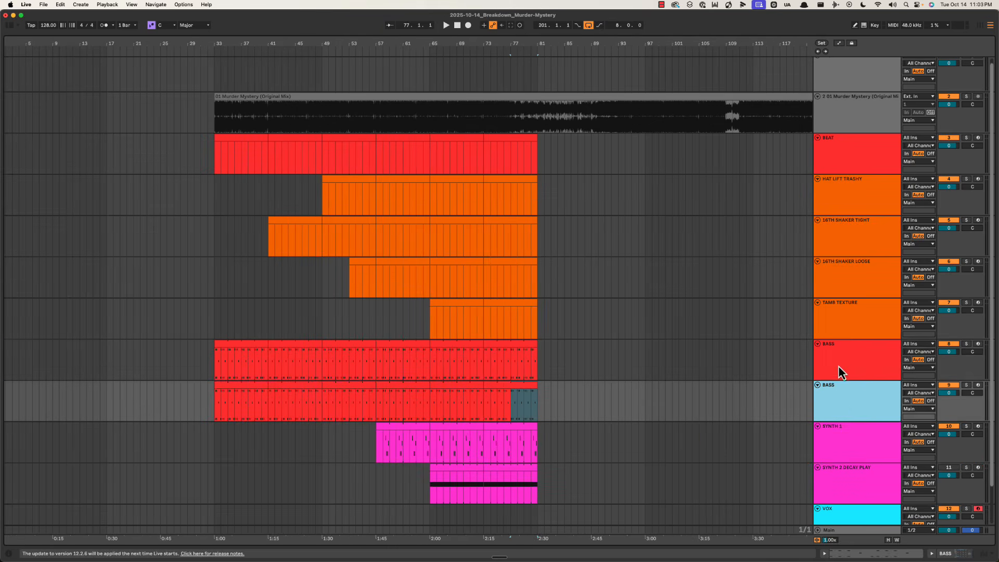
Rename the upper BASS track SUB and its duplicate BASS MID
{"action": "left_click", "coordinate": [781, 365]}
{"action": "left_click", "coordinate": [854, 365]}
{"action": "key", "text": "super+r"}
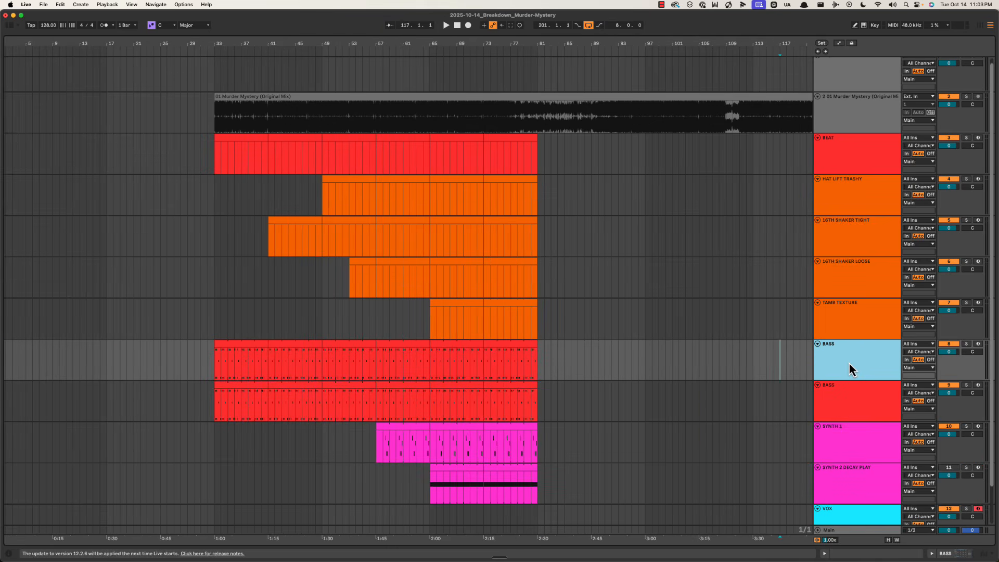
{"action": "type", "text": "SUB"}
{"action": "left_click", "coordinate": [853, 395]}
{"action": "key", "text": "super+r"}
{"action": "key", "text": "Right"}
{"action": "type", "text": "MID"}
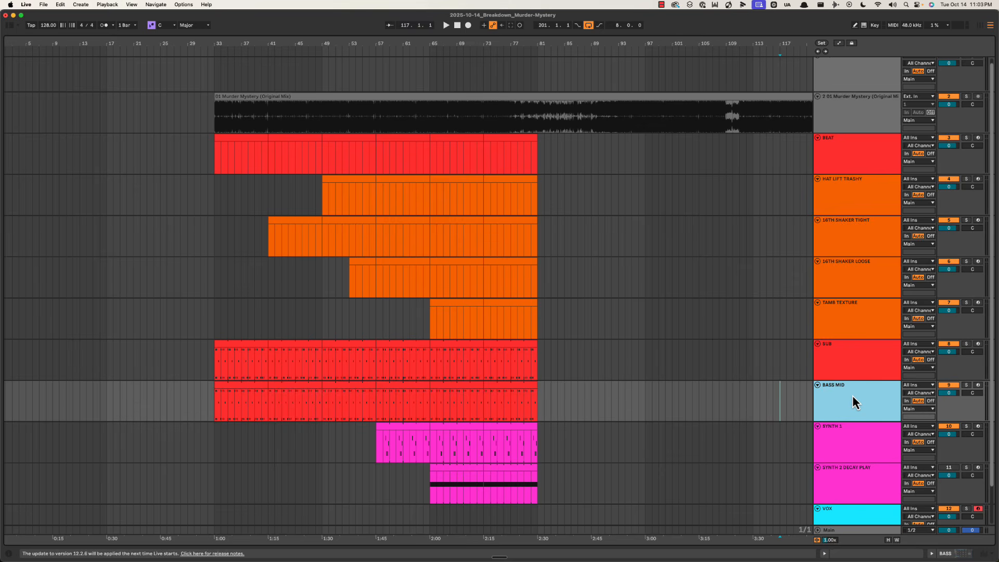
Deactivate the D#3 and A#2 notes in the first BASS MID clip and return to the device view
{"action": "left_click", "coordinate": [262, 392]}
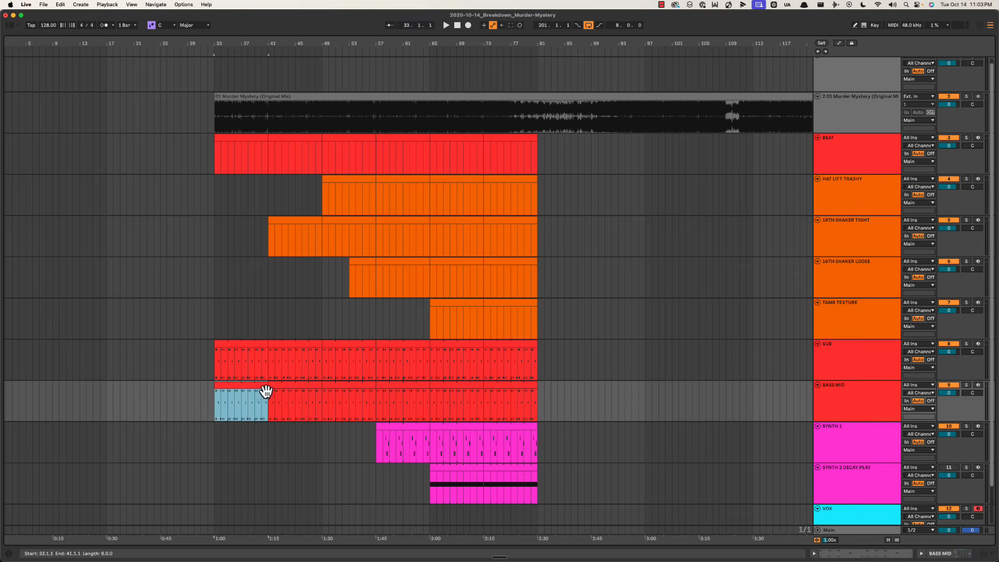
{"action": "double_click", "coordinate": [259, 391]}
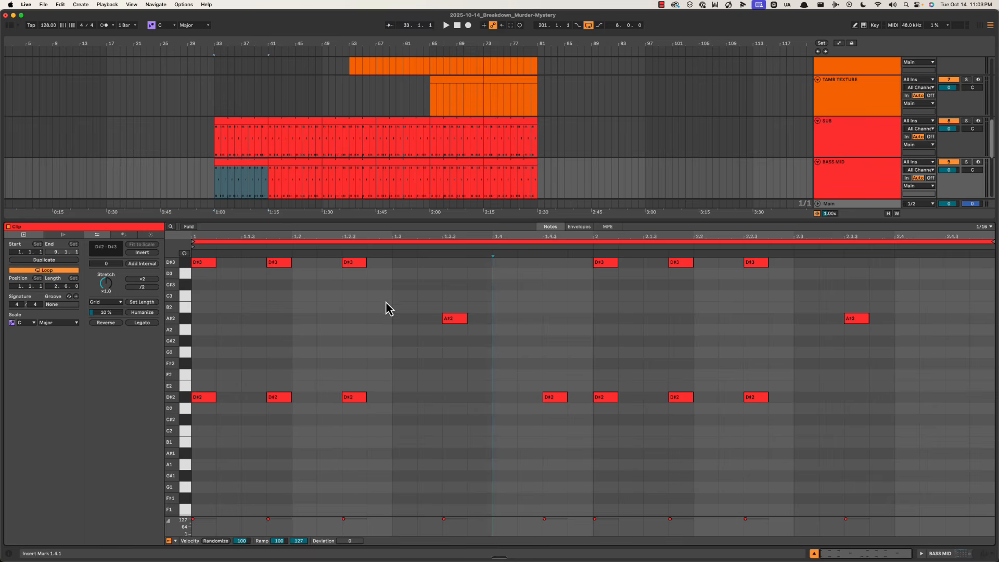
{"action": "scroll", "coordinate": [390, 333], "scroll_direction": "up", "scroll_amount": 1}
{"action": "left_click_drag", "start_coordinate": [916, 350], "coordinate": [49, 245]}
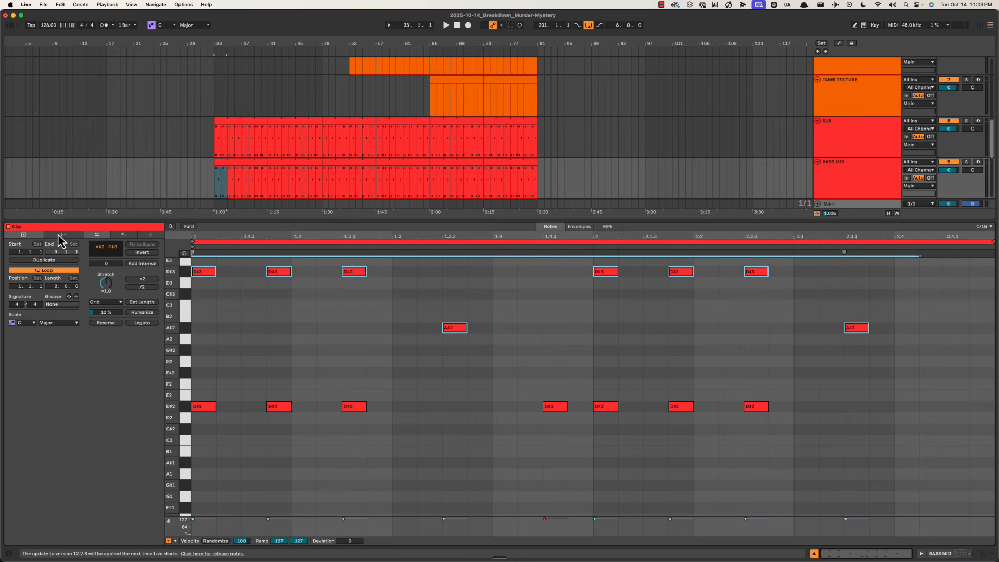
{"action": "key", "text": "shift+Tab"}
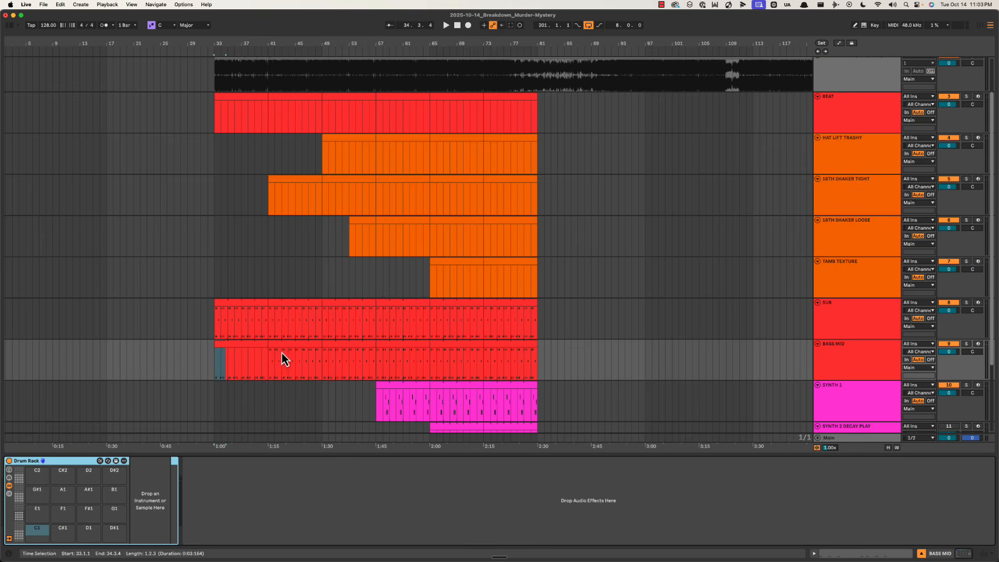
Repeat the edited first BASS MID clip five times through bar 81 and move the track above SUB
{"action": "left_click", "coordinate": [259, 347]}
{"action": "key", "text": "super+d"}
{"action": "key", "text": "super+d"}
{"action": "key", "text": "super+d"}
{"action": "key", "text": "super+d"}
{"action": "key", "text": "super+d"}
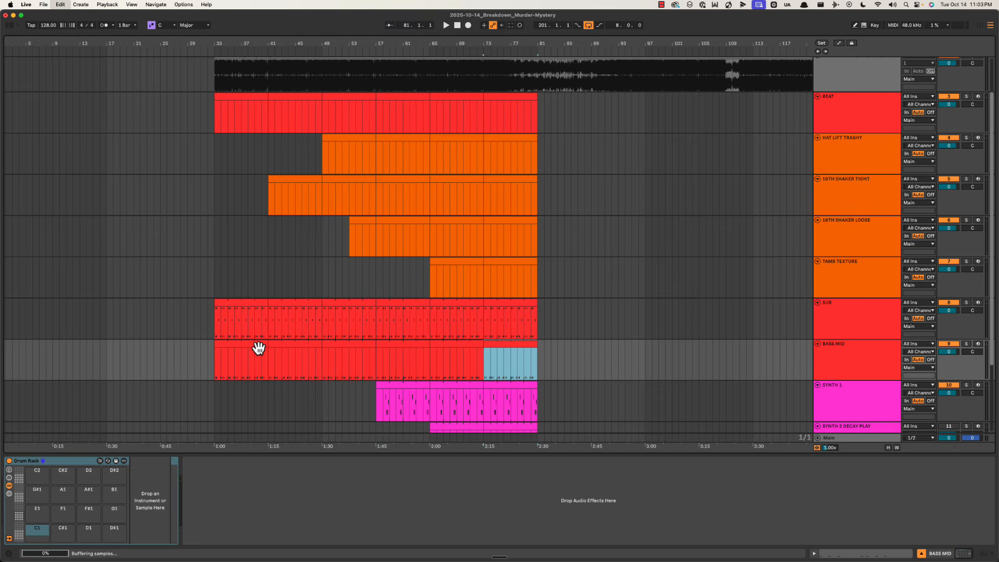
{"action": "left_click_drag", "start_coordinate": [870, 348], "coordinate": [220, 299]}
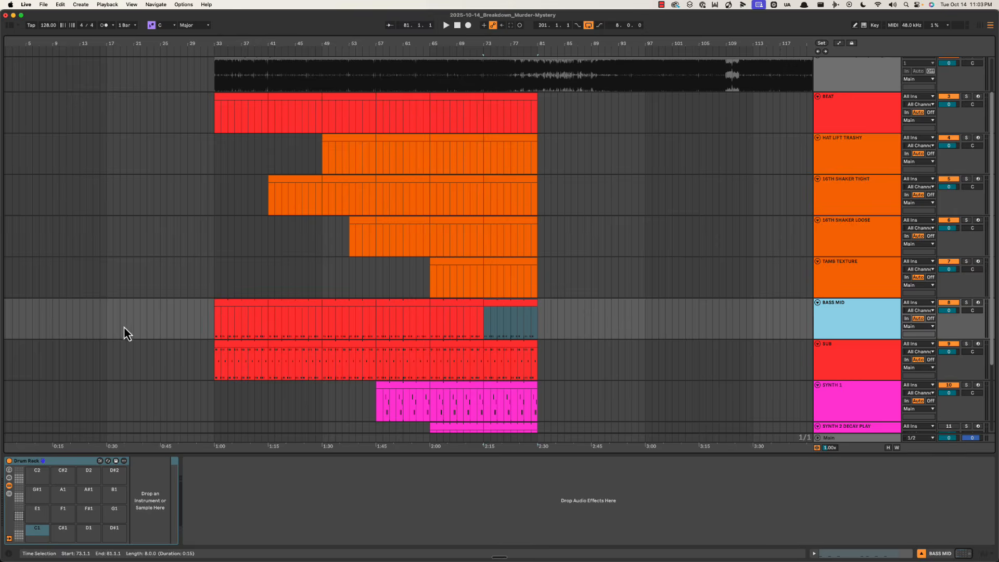
Deactivate the D#2 notes in the first SUB clip and return to the device view
{"action": "double_click", "coordinate": [241, 350]}
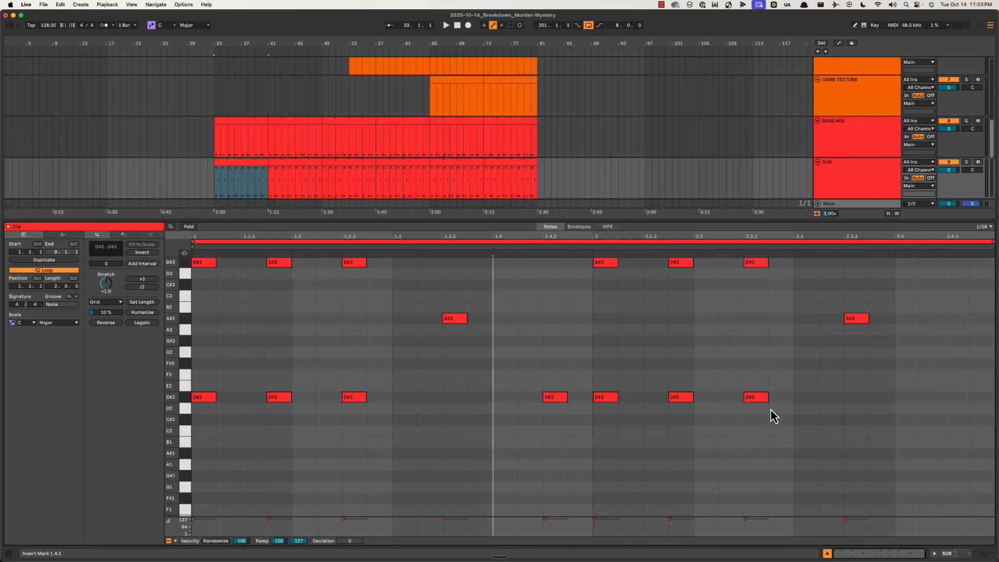
{"action": "left_click_drag", "start_coordinate": [845, 408], "coordinate": [3, 379]}
{"action": "key", "text": "0"}
{"action": "left_click", "coordinate": [484, 345]}
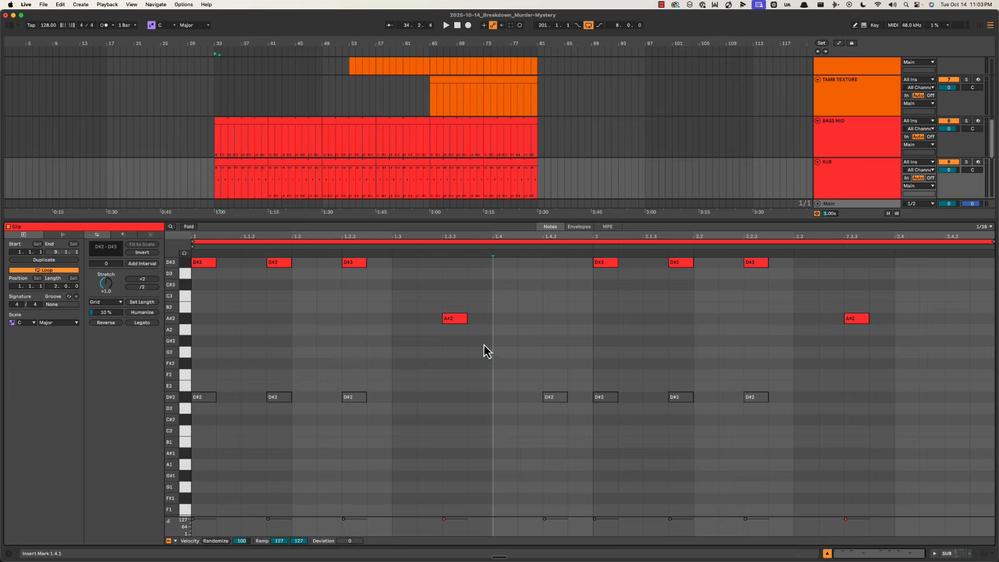
{"action": "key", "text": "shift+Tab"}
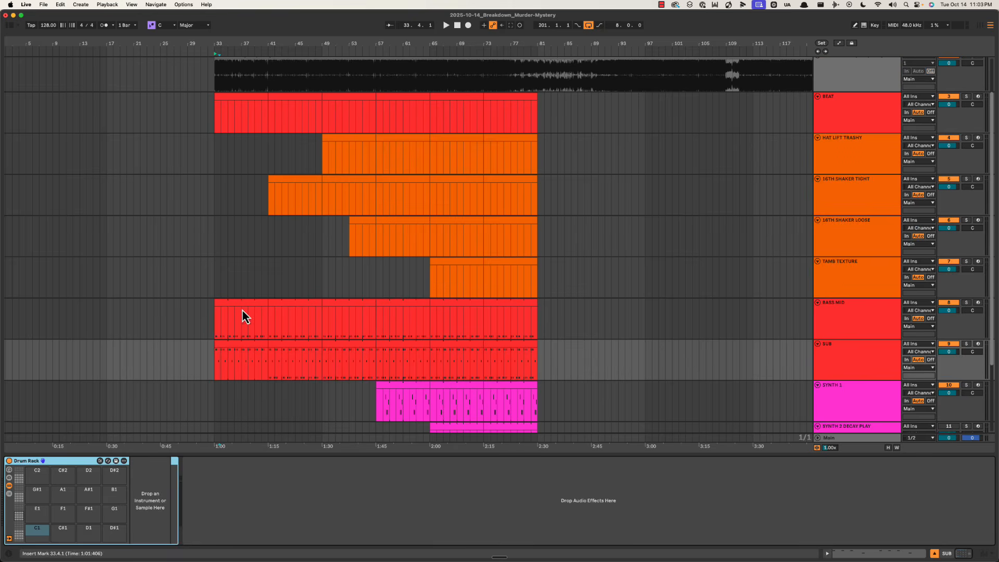
Repeat the edited first SUB clip five times through bar 81 and select the BASS MID clip at bar 73
{"action": "left_click", "coordinate": [249, 349]}
{"action": "key", "text": "super+d"}
{"action": "key", "text": "super+d"}
{"action": "key", "text": "super+d"}
{"action": "key", "text": "super+d"}
{"action": "key", "text": "super+d"}
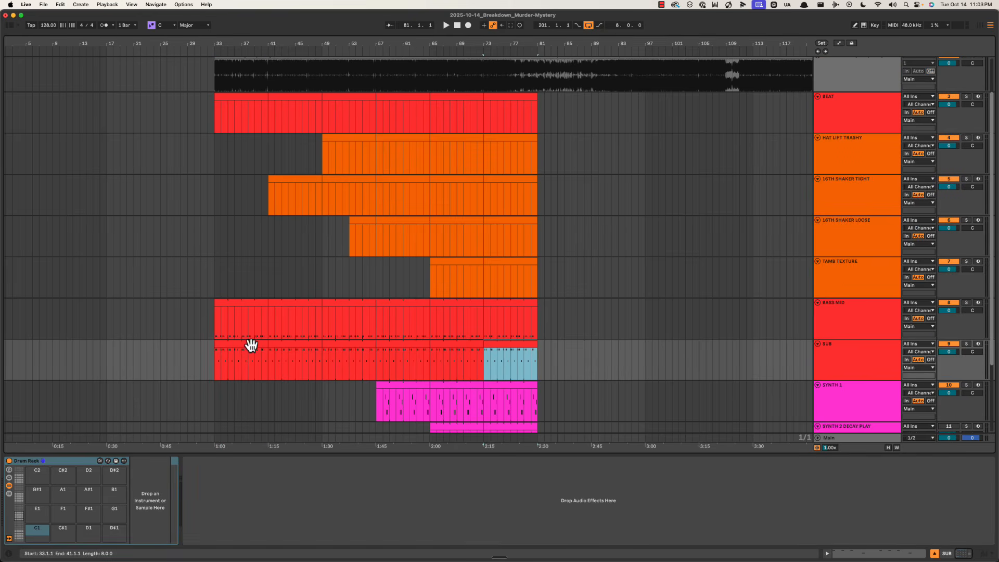
{"action": "key", "text": "Up"}
{"action": "left_click", "coordinate": [506, 306]}
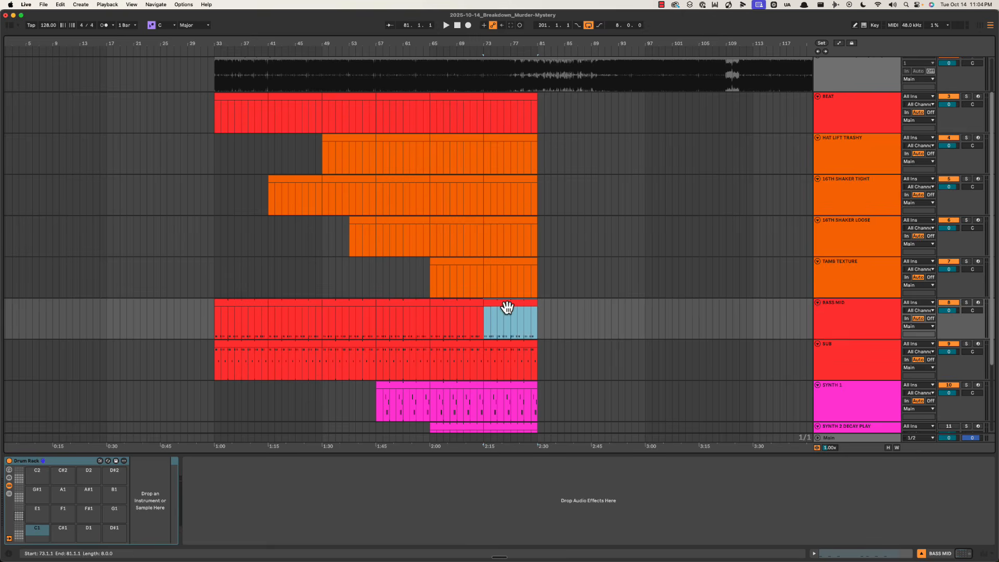
Play from bar 77 and remove the SUB part from bar 77 onward
{"action": "scroll", "coordinate": [487, 347], "scroll_direction": "down", "scroll_amount": 1}
{"action": "left_click", "coordinate": [509, 99]}
{"action": "scroll", "coordinate": [498, 221], "scroll_direction": "down", "scroll_amount": 1}
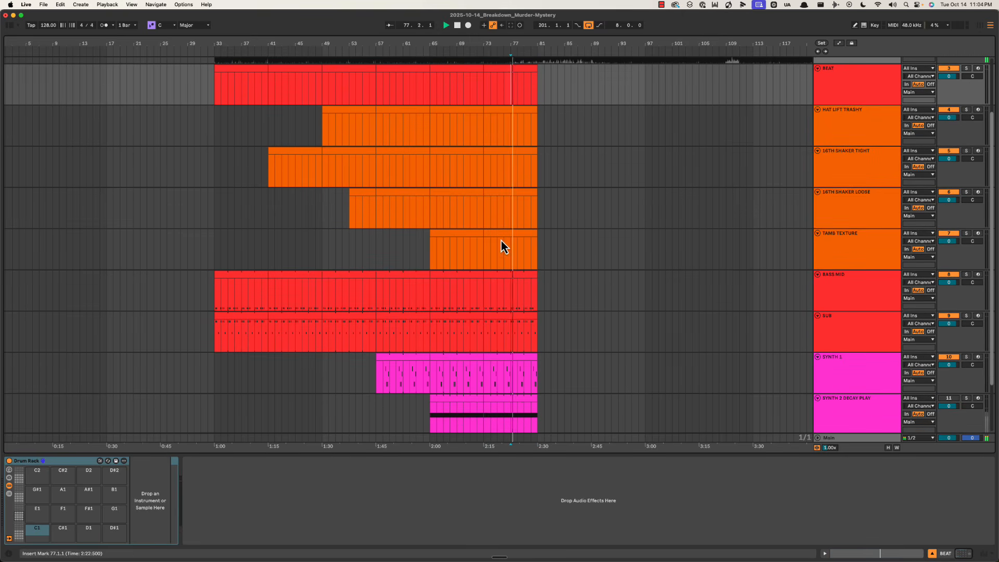
{"action": "left_click_drag", "start_coordinate": [512, 297], "coordinate": [542, 298]}
{"action": "left_click_drag", "start_coordinate": [513, 333], "coordinate": [611, 322]}
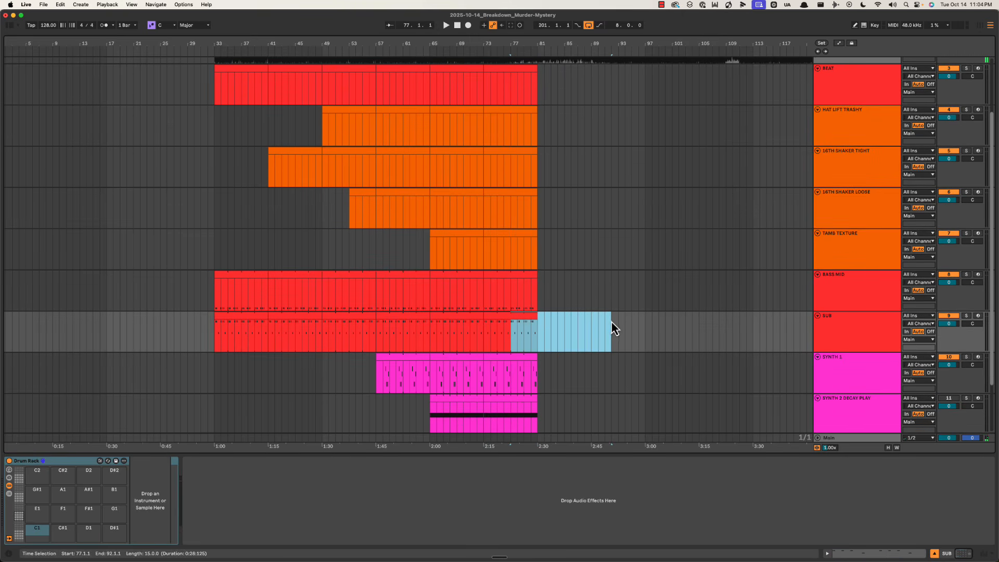
Play the arrangement around bars 77 and 78 to listen to the section where the sub drops out
{"action": "left_click", "coordinate": [485, 297]}
{"action": "key", "text": "space"}
{"action": "left_click", "coordinate": [514, 299]}
{"action": "key", "text": "space"}
{"action": "key", "text": "space"}
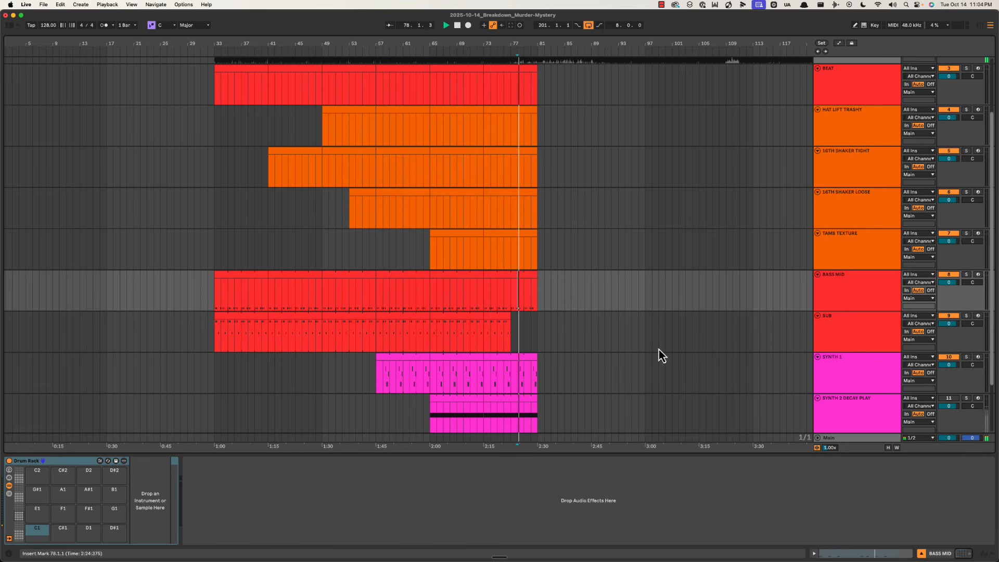
Examine the low end from bar 78 in the enlarged Spectrum on the Main track
{"action": "left_click", "coordinate": [835, 438]}
{"action": "double_click", "coordinate": [875, 519]}
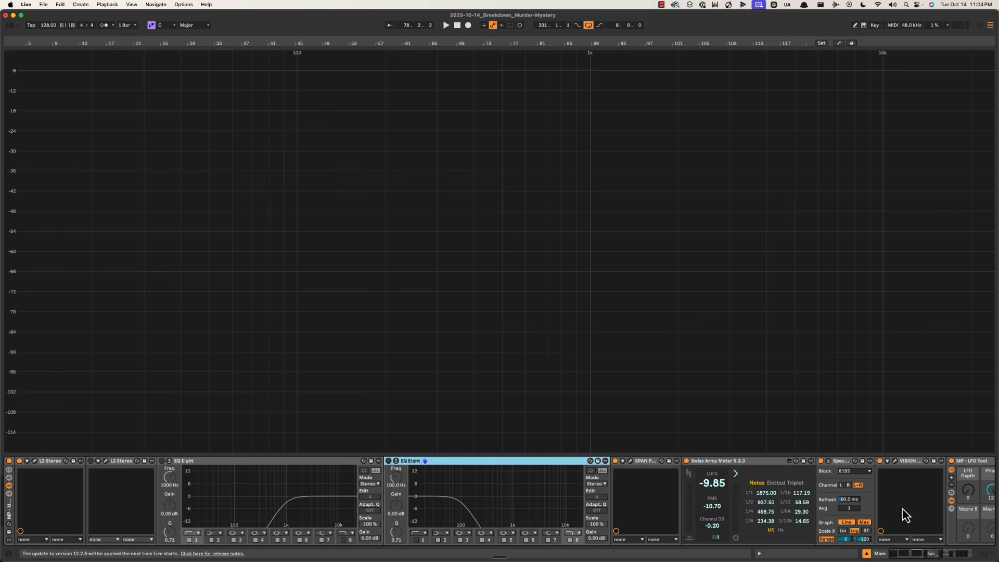
{"action": "key", "text": "space"}
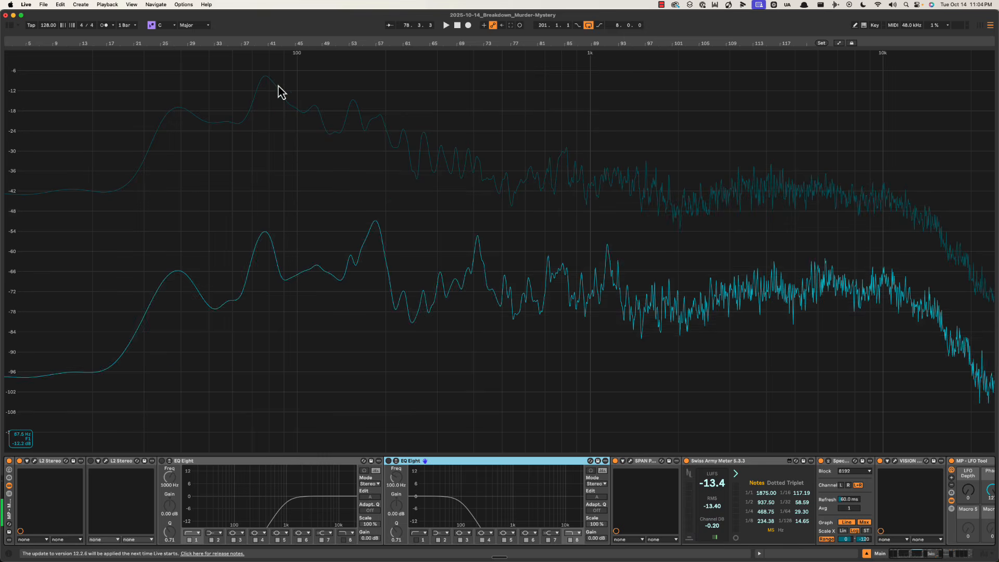
{"action": "key", "text": "space"}
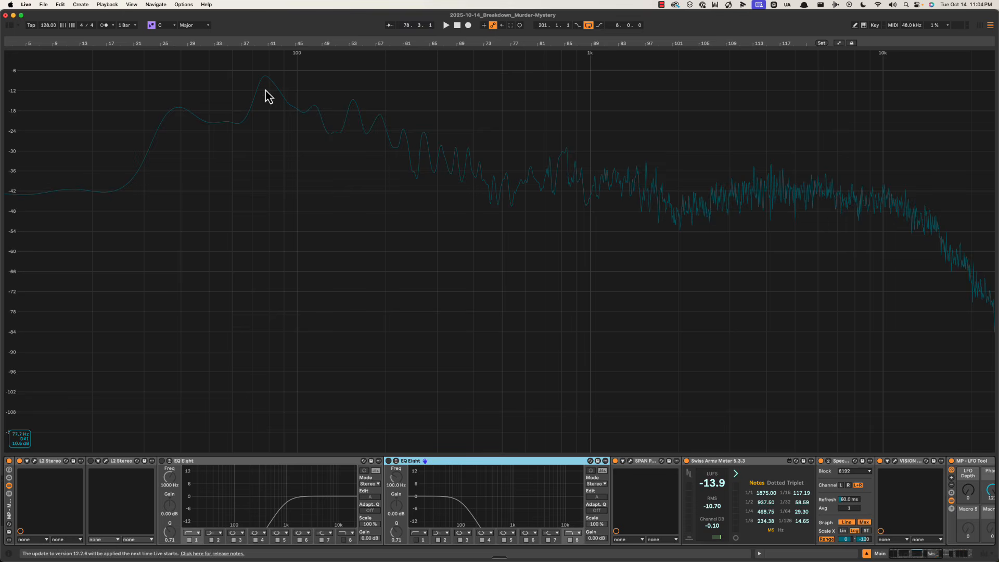
{"action": "left_click", "coordinate": [265, 88]}
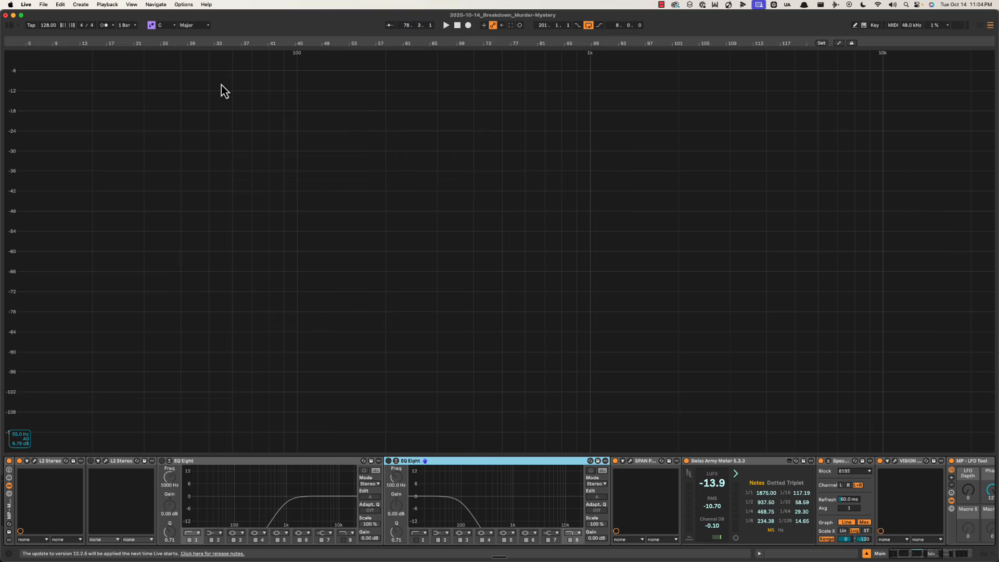
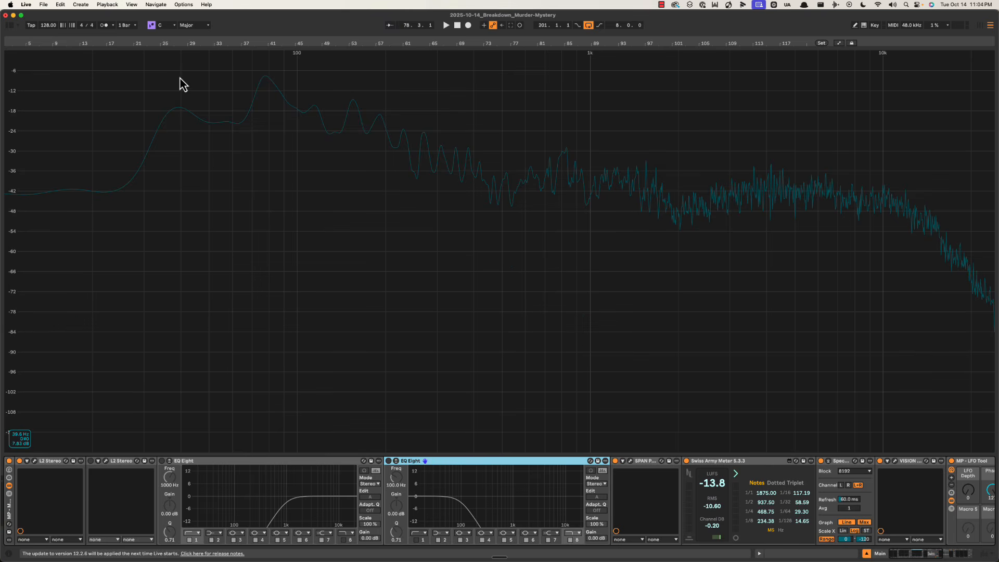
{"action": "key", "text": "space"}
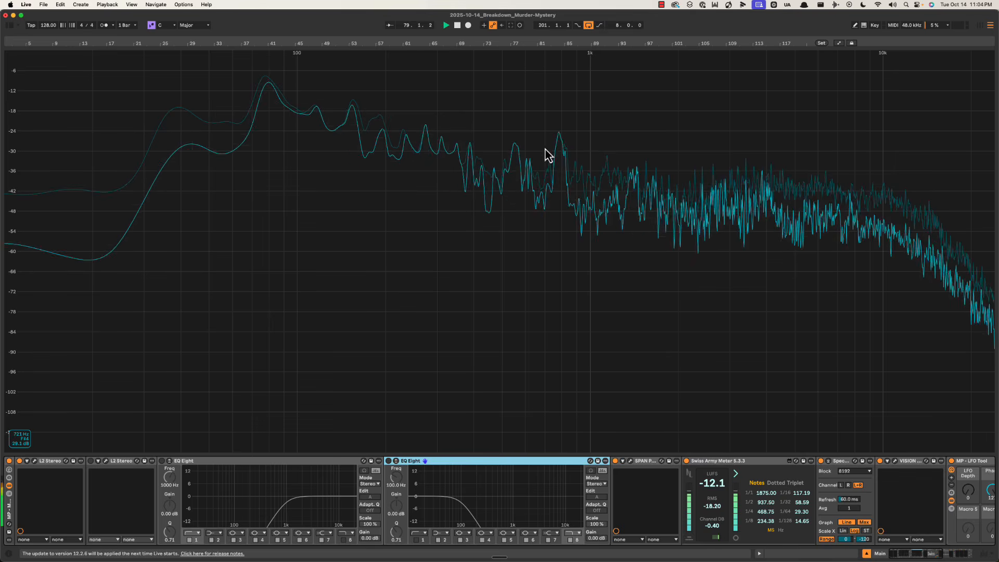
{"action": "key", "text": "space"}
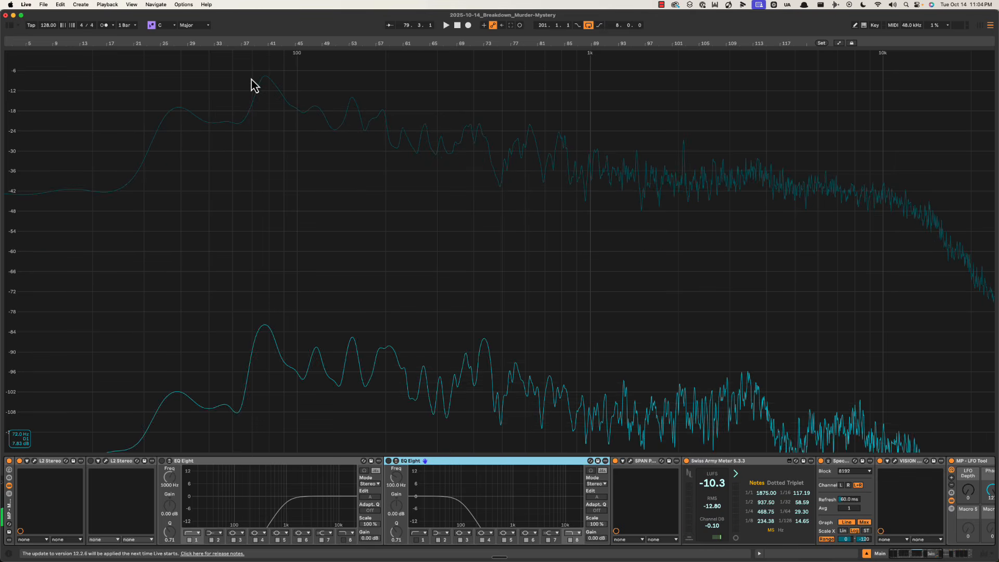
{"action": "double_click", "coordinate": [297, 94]}
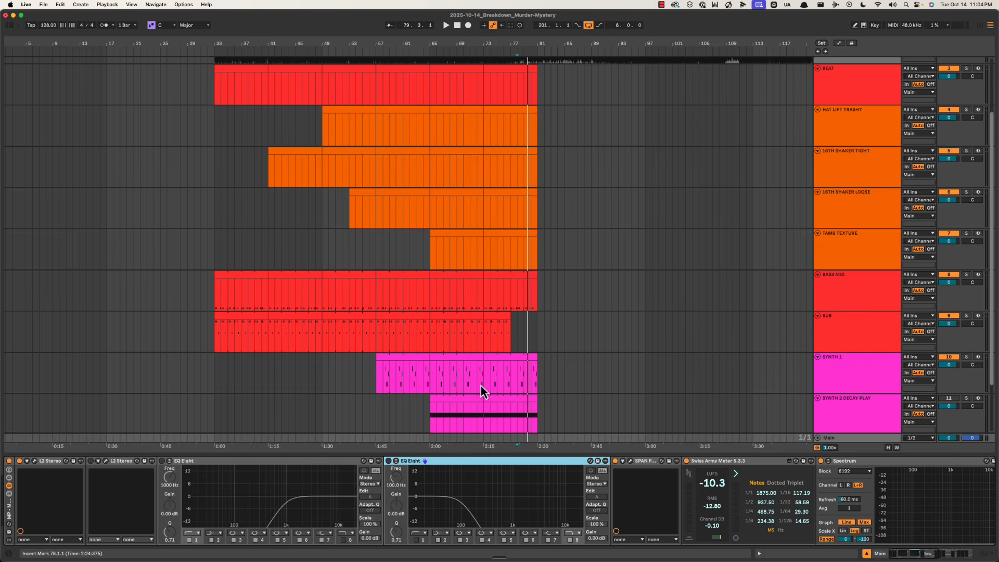
Examine the low end from bar 37 in the enlarged Spectrum on the Main track for comparison
{"action": "scroll", "coordinate": [481, 385], "scroll_direction": "down", "scroll_amount": 2}
{"action": "left_click", "coordinate": [248, 307]}
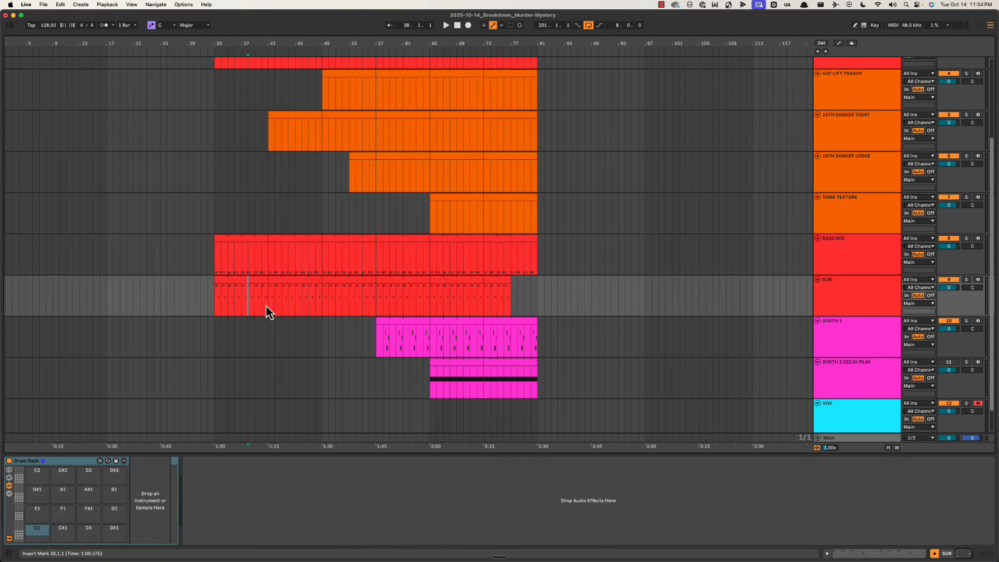
{"action": "left_click", "coordinate": [804, 439]}
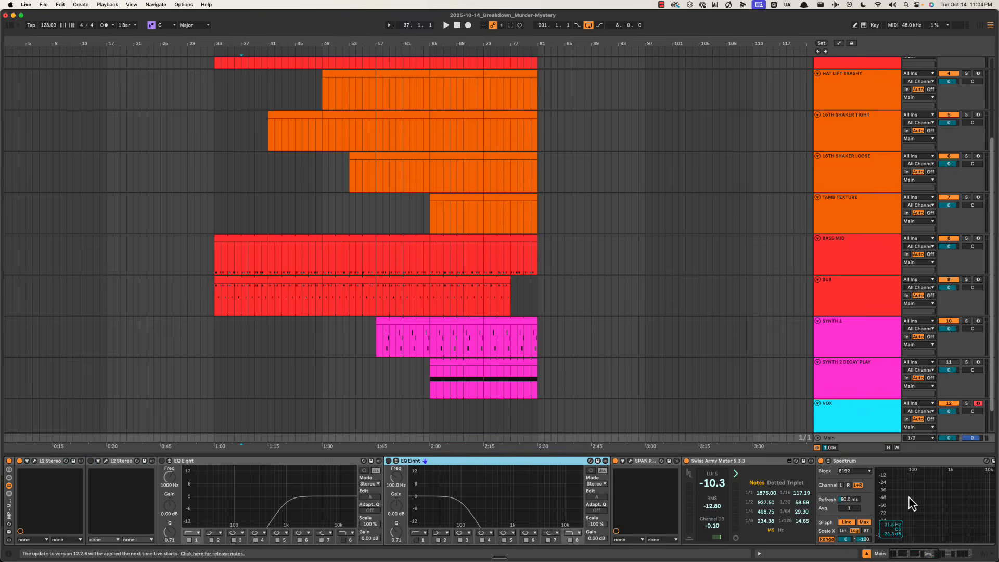
{"action": "key", "text": "space"}
{"action": "double_click", "coordinate": [919, 508]}
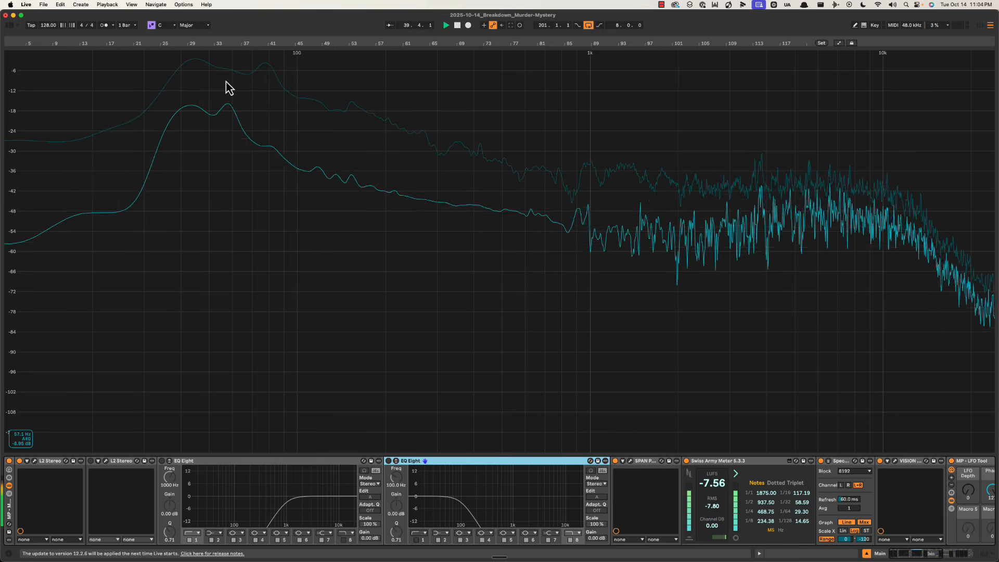
Return to the arrangement, select the SYNTH 2 DECAY PLAY clip at bar 73 and hide the device view
{"action": "double_click", "coordinate": [414, 111]}
{"action": "left_click", "coordinate": [494, 363]}
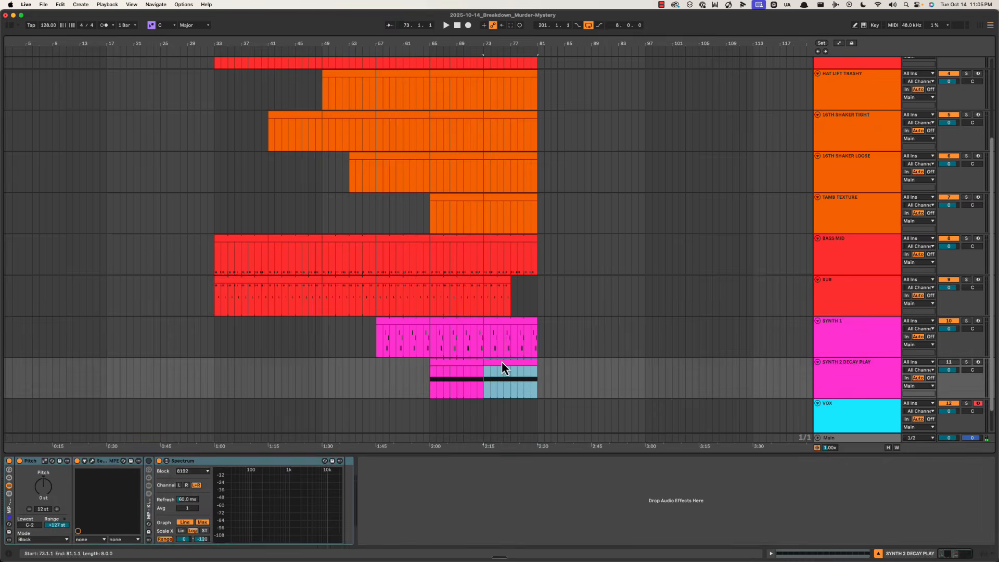
{"action": "key", "text": "super+alt+l"}
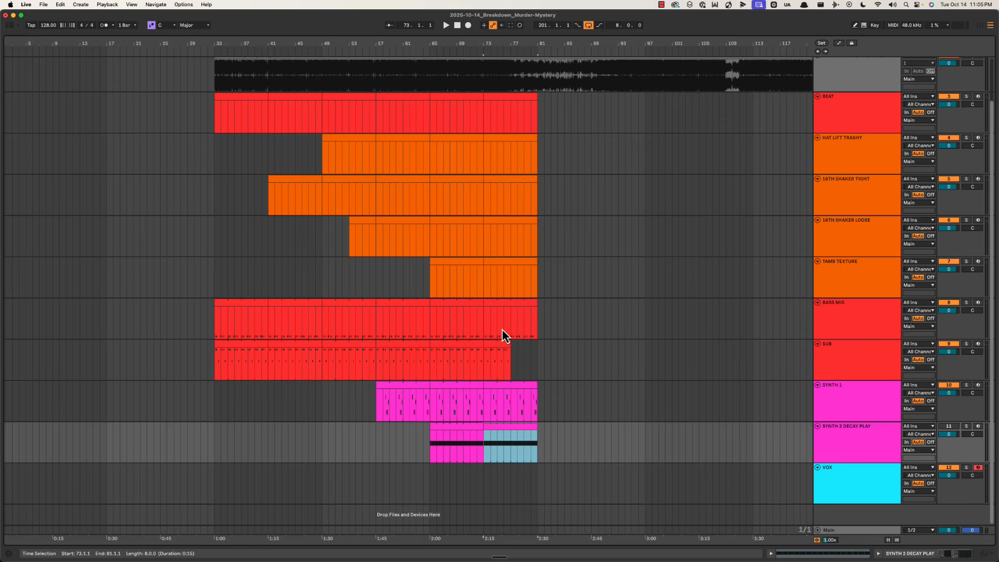
{"action": "left_click", "coordinate": [234, 303]}
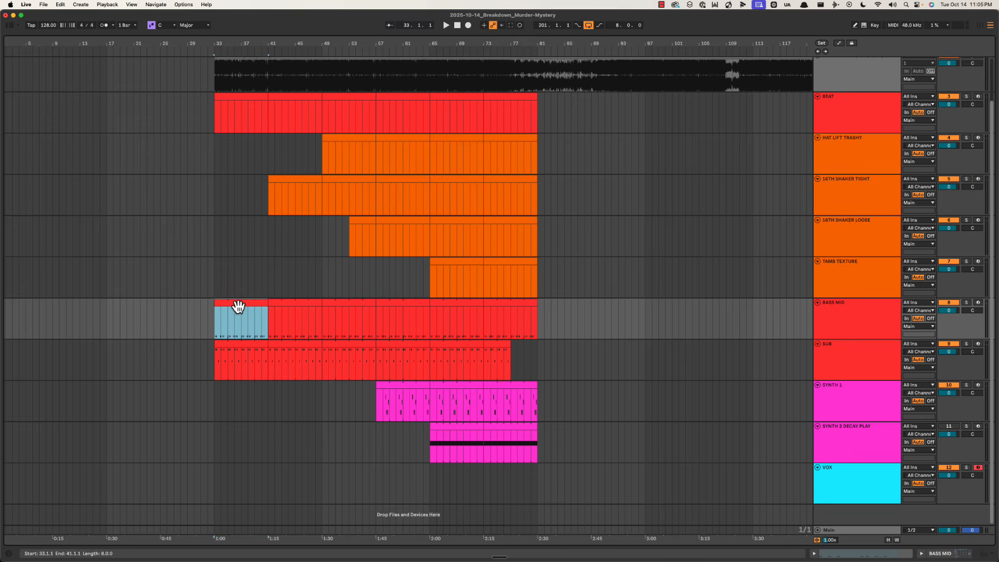
{"action": "left_click", "coordinate": [864, 303]}
{"action": "left_click_drag", "start_coordinate": [190, 326], "coordinate": [562, 320]}
{"action": "left_click", "coordinate": [562, 320]}
{"action": "left_click_drag", "start_coordinate": [182, 310], "coordinate": [654, 317]}
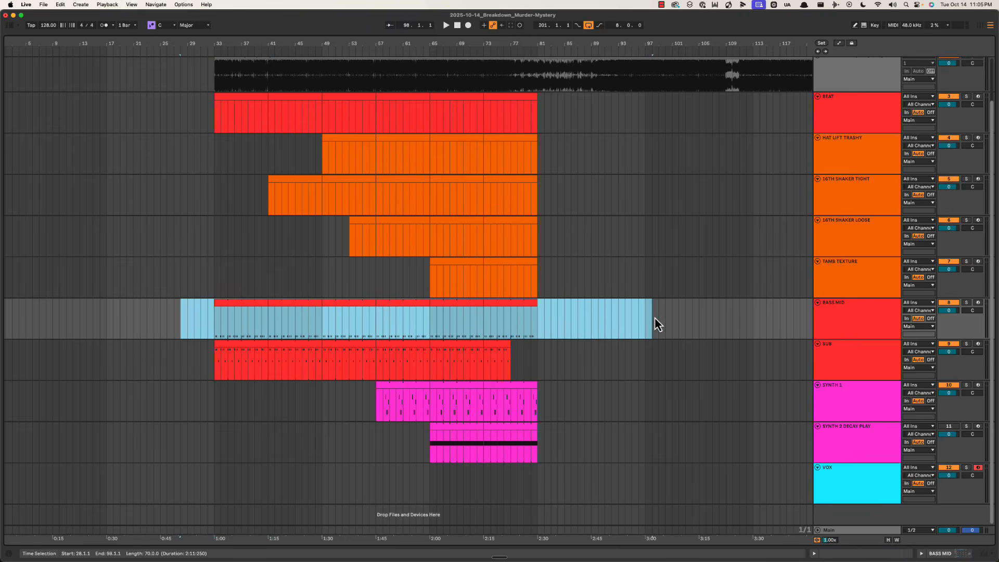
{"action": "left_click", "coordinate": [590, 316]}
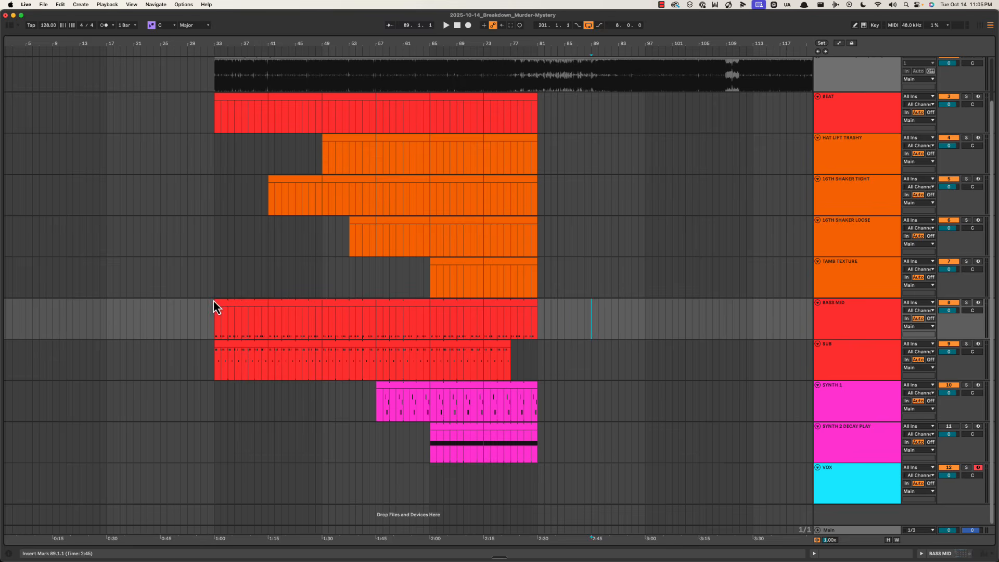
{"action": "left_click_drag", "start_coordinate": [198, 312], "coordinate": [534, 329]}
{"action": "left_click", "coordinate": [551, 326]}
{"action": "left_click", "coordinate": [849, 330]}
{"action": "left_click_drag", "start_coordinate": [193, 318], "coordinate": [557, 328]}
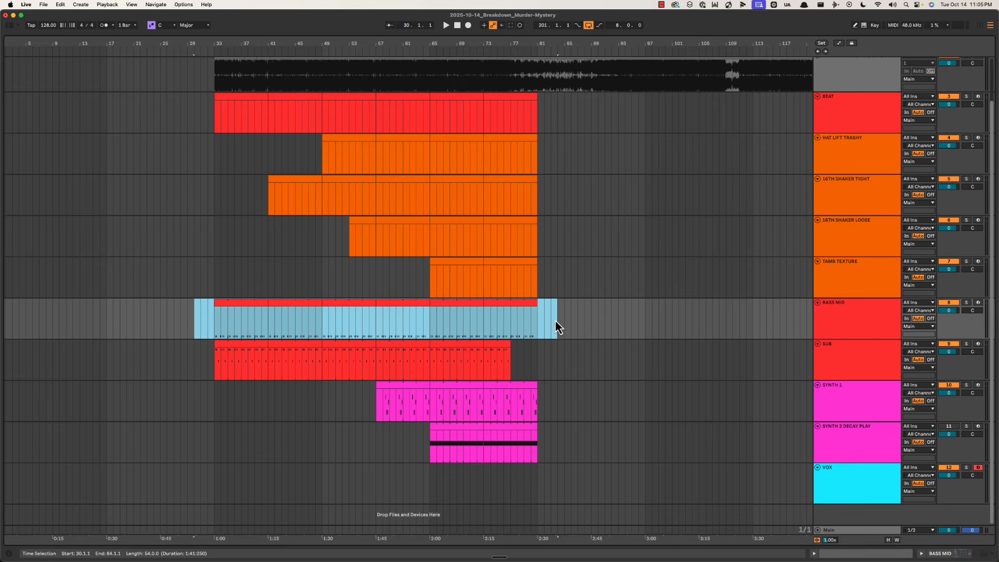
{"action": "left_click", "coordinate": [551, 323]}
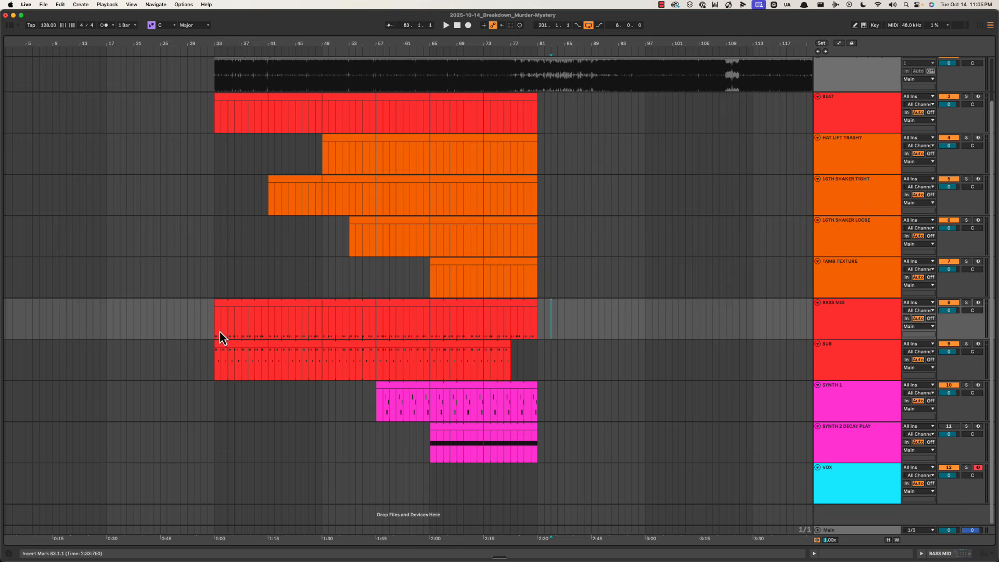
{"action": "left_click", "coordinate": [844, 320]}
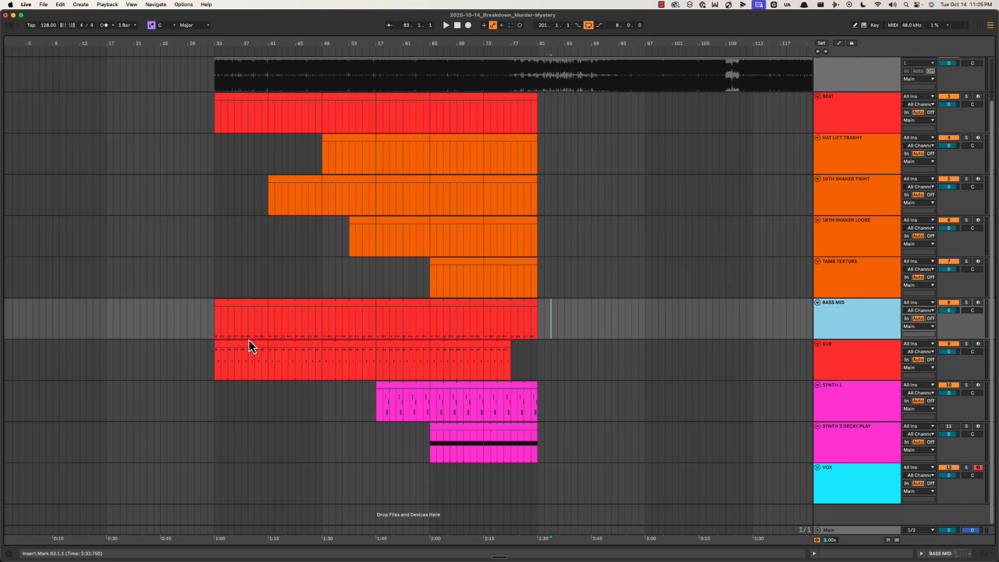
{"action": "left_click_drag", "start_coordinate": [193, 360], "coordinate": [427, 354]}
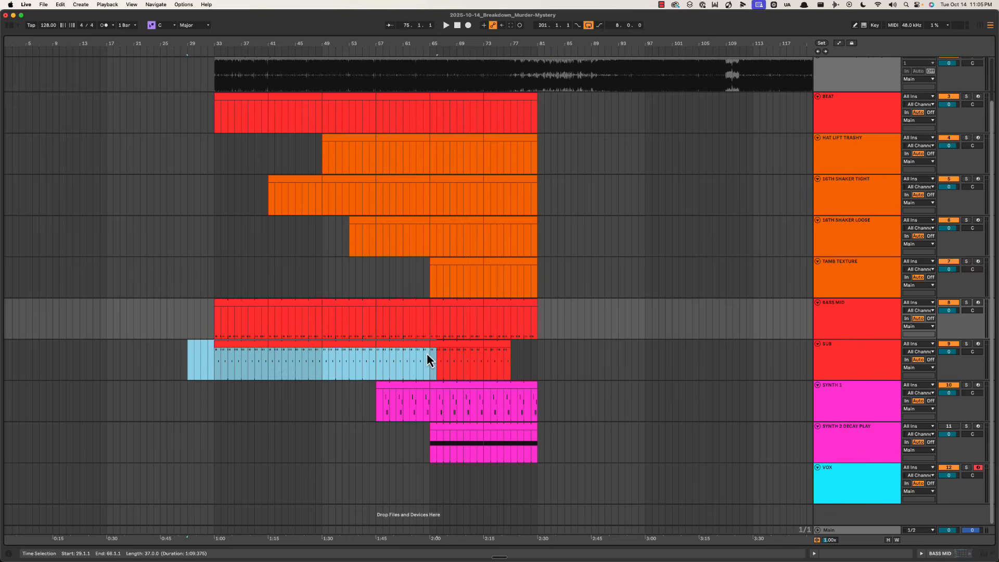
{"action": "left_click_drag", "start_coordinate": [525, 352], "coordinate": [571, 365]}
{"action": "left_click", "coordinate": [183, 357]}
Play the reference from bar 201 and examine its low end in the enlarged Spectrum on the Main track
{"action": "double_click", "coordinate": [587, 45]}
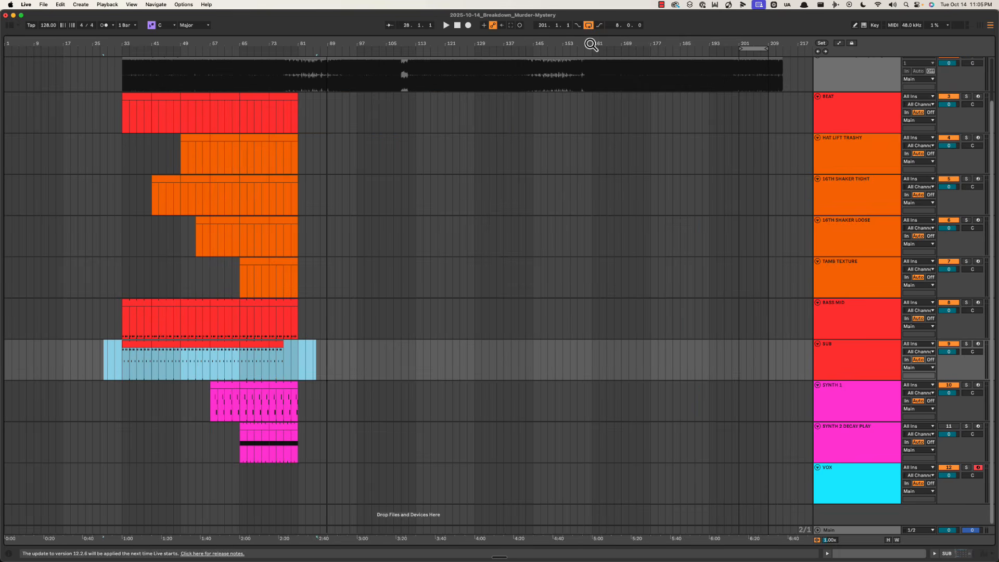
{"action": "left_click", "coordinate": [739, 77]}
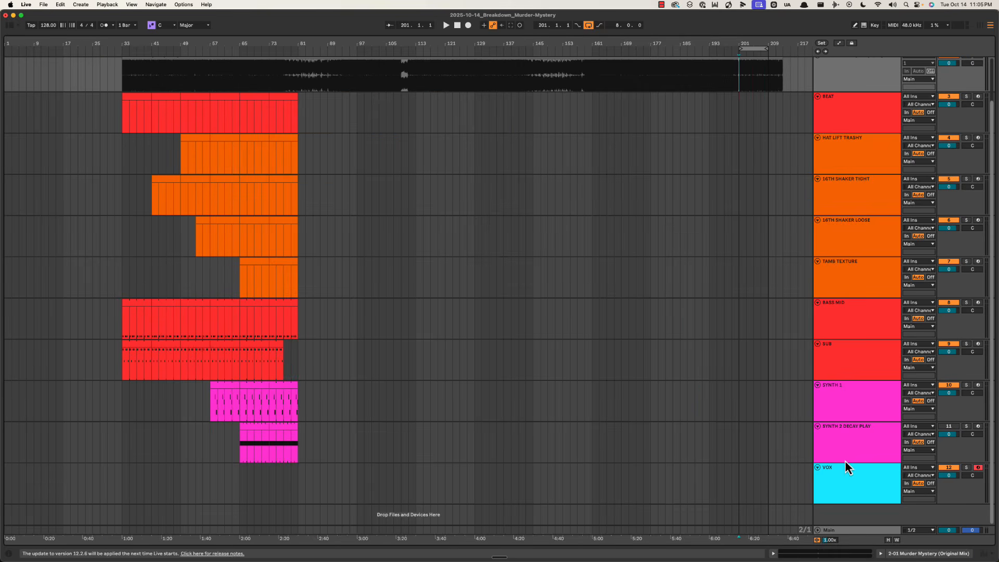
{"action": "double_click", "coordinate": [843, 533]}
{"action": "double_click", "coordinate": [946, 516]}
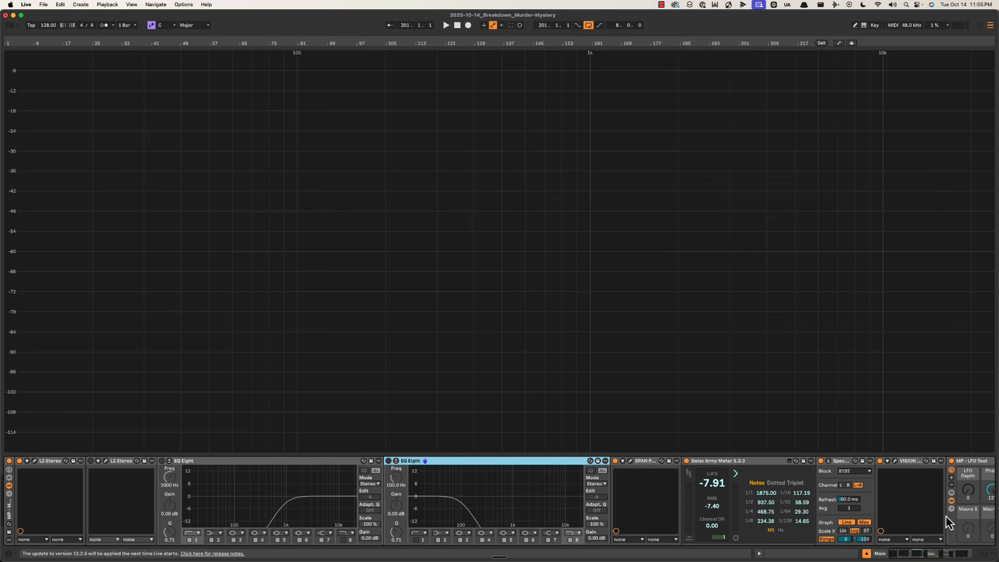
{"action": "key", "text": "space"}
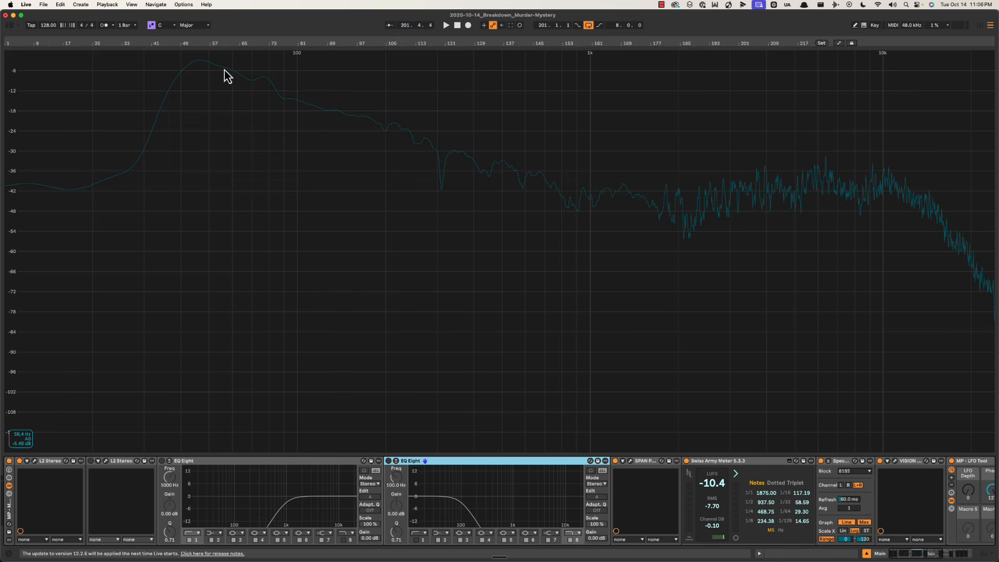
{"action": "key", "text": "space"}
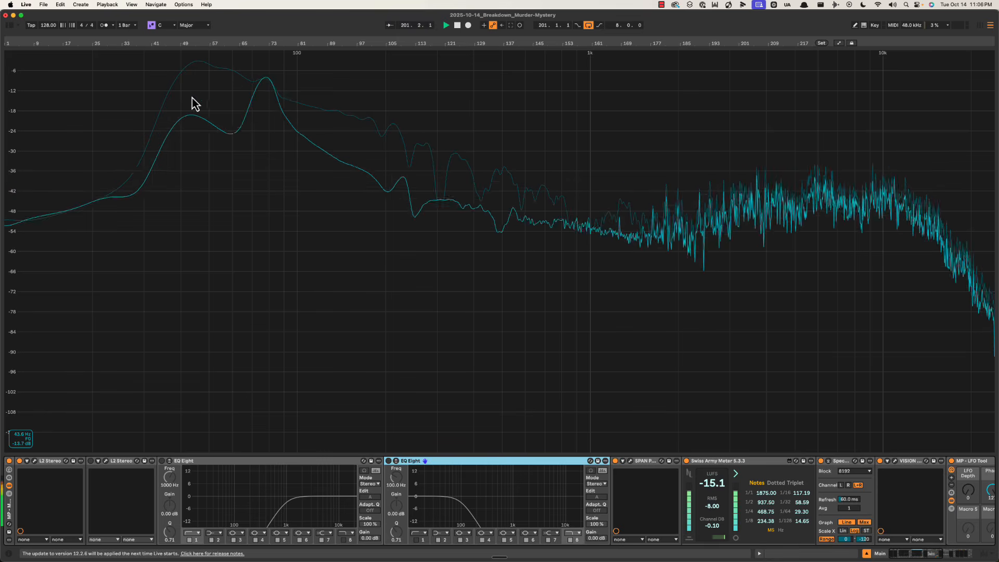
{"action": "key", "text": "space"}
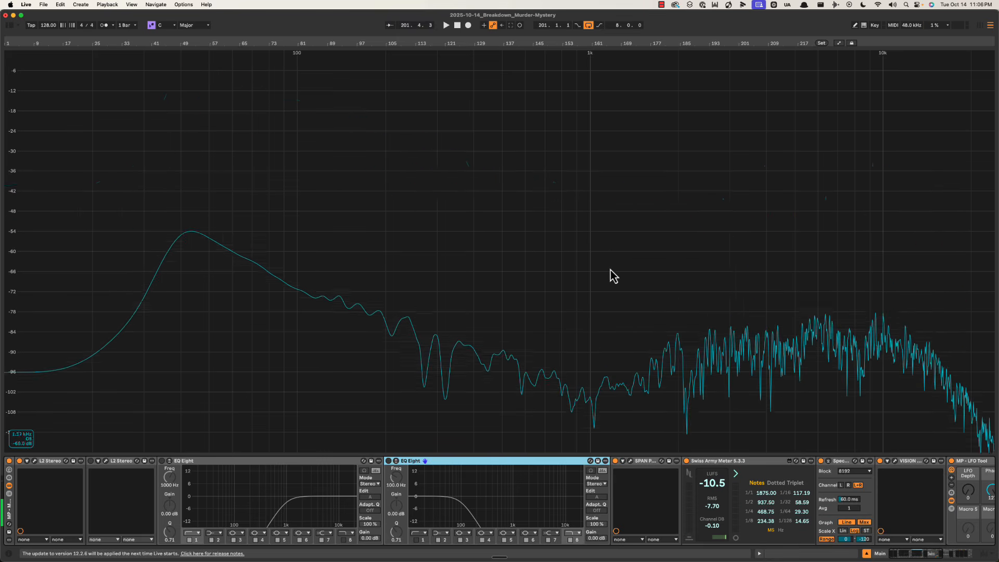
{"action": "double_click", "coordinate": [610, 271]}
Bring the arrangement back to the mapped section up to bar 81 and hide the device view
{"action": "scroll", "coordinate": [273, 304], "scroll_direction": "down", "scroll_amount": 4}
{"action": "left_click_drag", "start_coordinate": [263, 45], "coordinate": [444, 54]}
{"action": "left_click", "coordinate": [464, 365]}
{"action": "key", "text": "super+alt+l"}
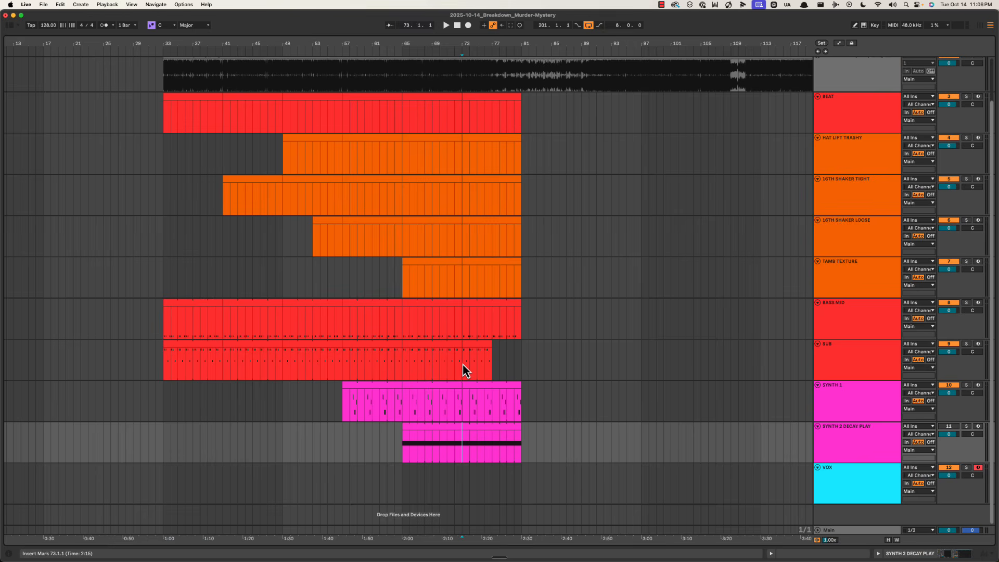
Play the reference from bar 73 into bar 77 to listen for which elements change
{"action": "key", "text": "space"}
{"action": "left_click_drag", "start_coordinate": [479, 43], "coordinate": [480, 43]}
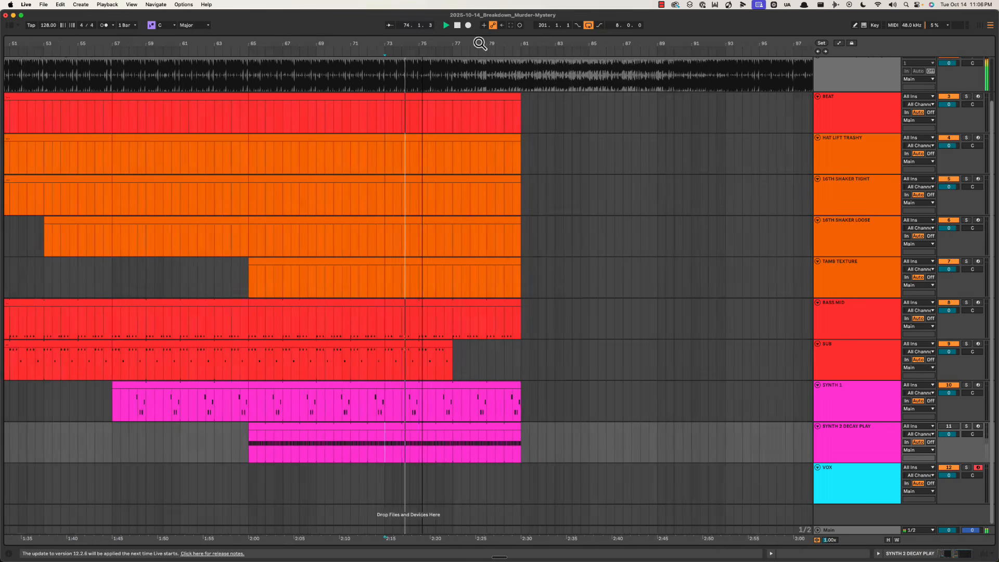
{"action": "left_click", "coordinate": [429, 377]}
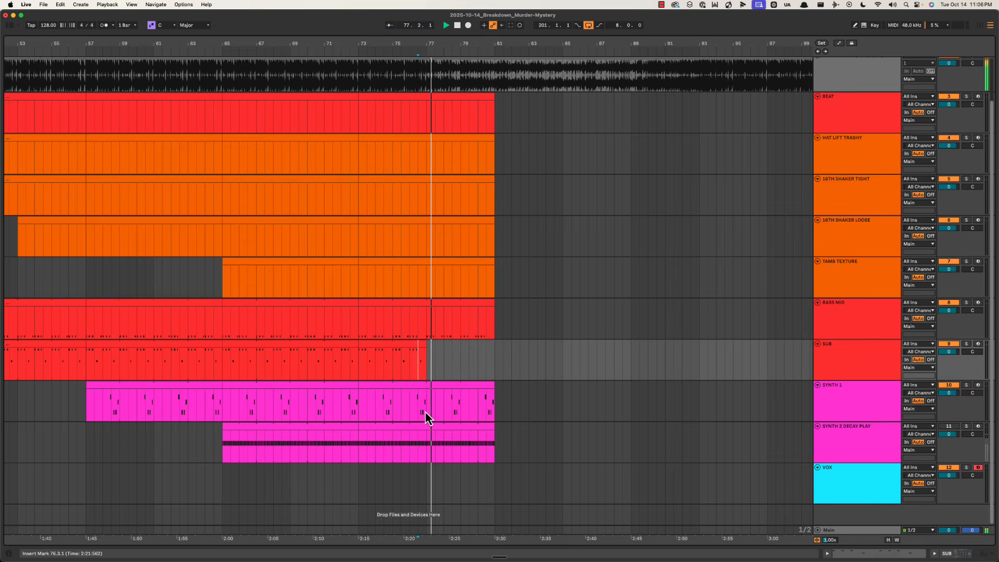
{"action": "left_click", "coordinate": [399, 279]}
{"action": "key", "text": "space"}
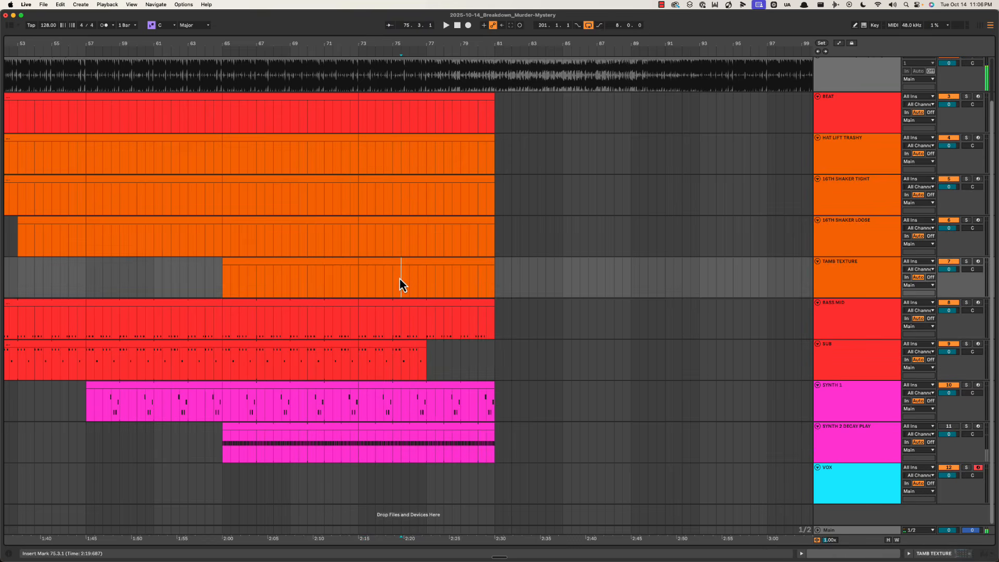
Split the BEAT clip at bar 77 and label its section up to bar 81 NO KICK
{"action": "scroll", "coordinate": [398, 278], "scroll_direction": "up", "scroll_amount": 2}
{"action": "key", "text": "space"}
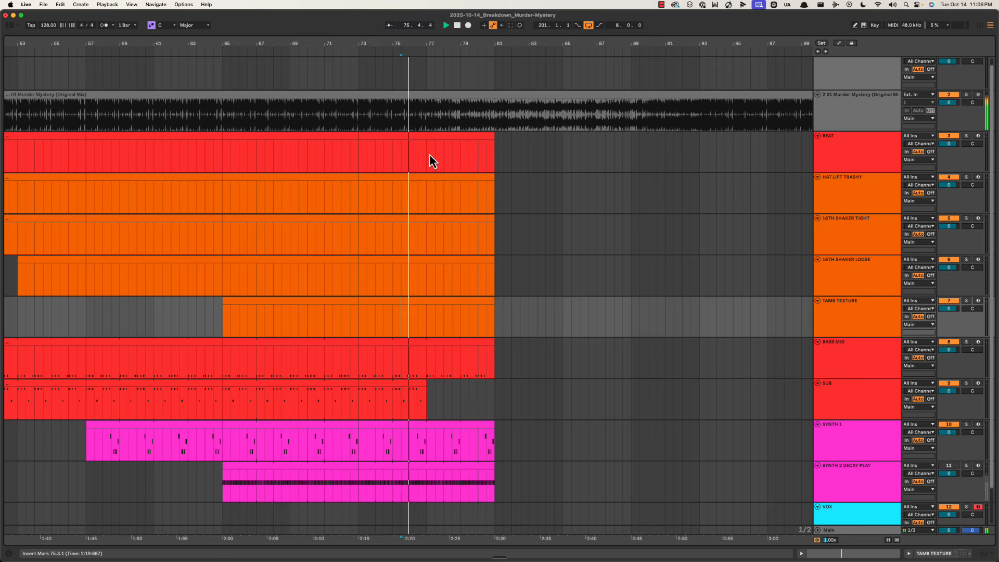
{"action": "left_click", "coordinate": [429, 155]}
{"action": "left_click_drag", "start_coordinate": [427, 157], "coordinate": [517, 146]}
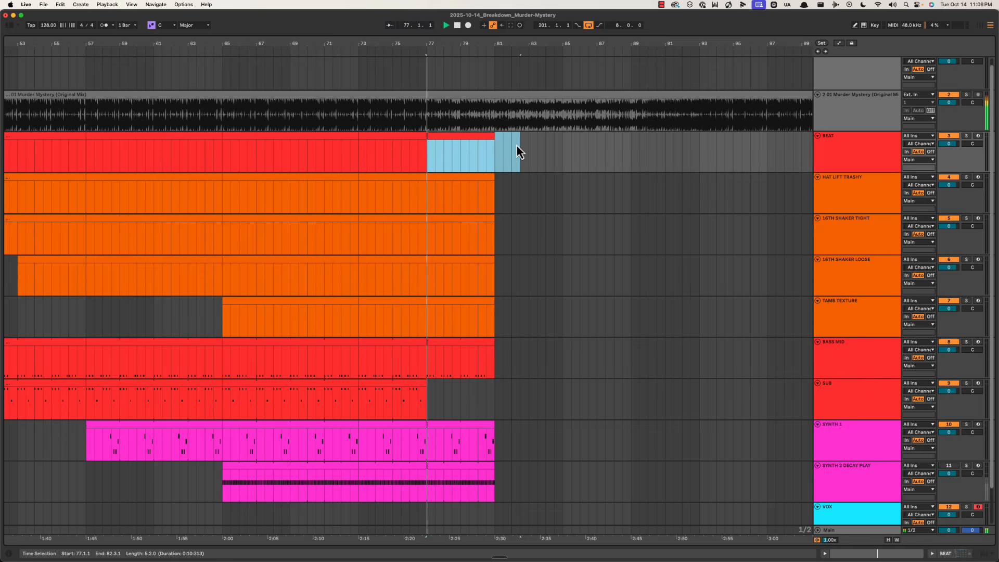
{"action": "key", "text": "space"}
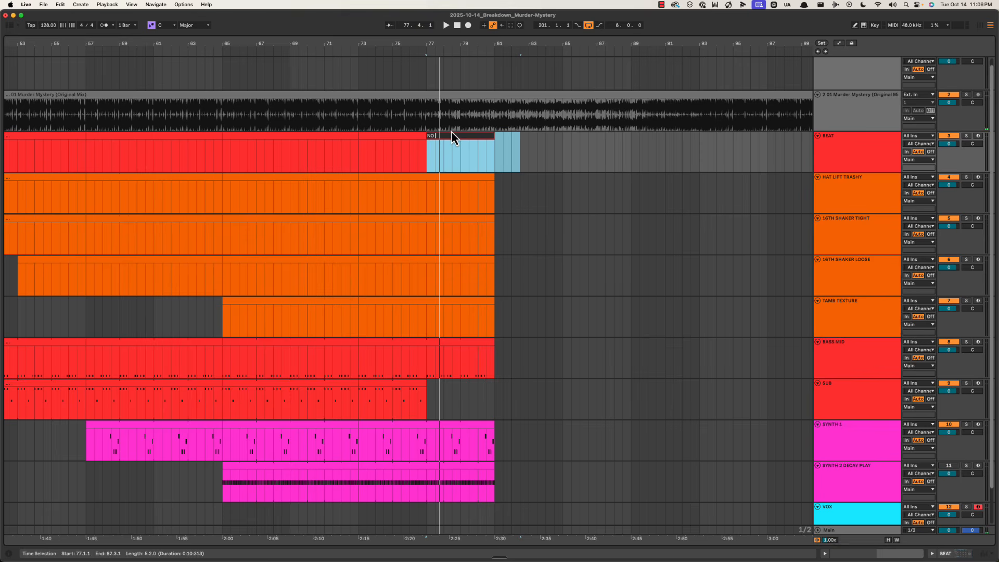
{"action": "type", "text": "K"}
Play the reference from bar 77 to check whether the hat and tight shaker continue
{"action": "left_click", "coordinate": [426, 198]}
{"action": "key", "text": "space"}
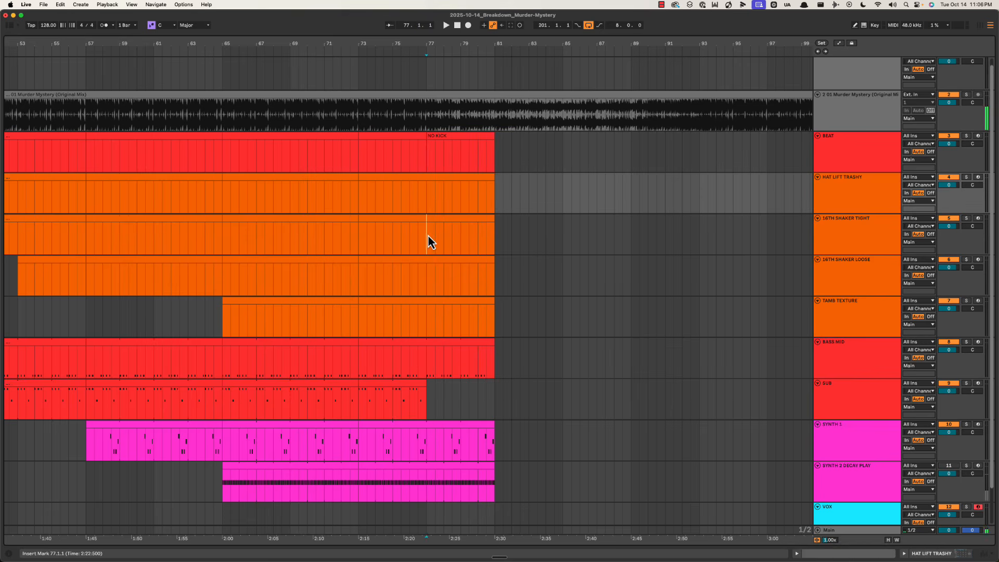
{"action": "left_click", "coordinate": [428, 236]}
{"action": "key", "text": "space"}
{"action": "key", "text": "space"}
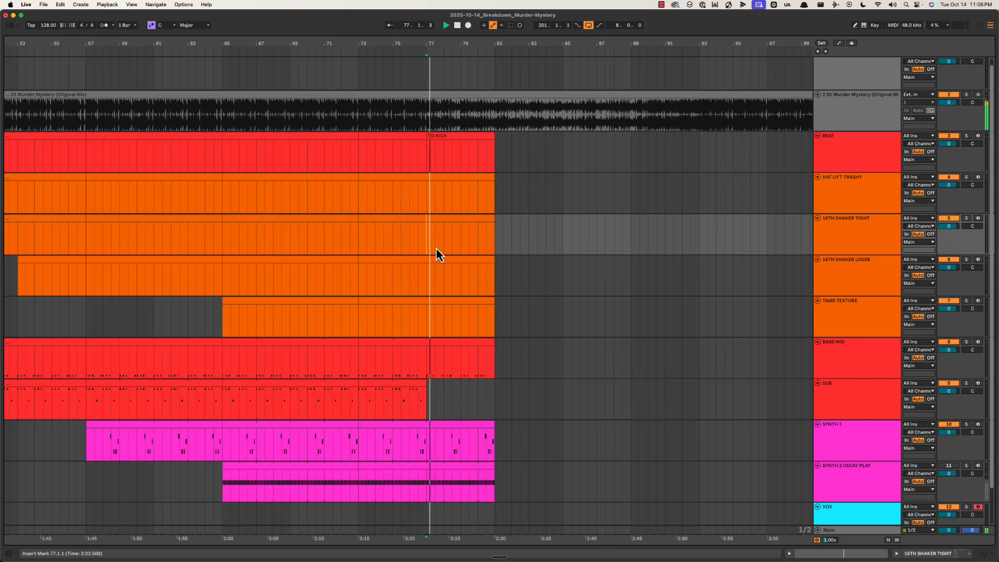
Compare the reference before and after bar 77, and delete the TAMB TEXTURE part from bar 77 onward
{"action": "left_click", "coordinate": [368, 248]}
{"action": "left_click", "coordinate": [425, 318]}
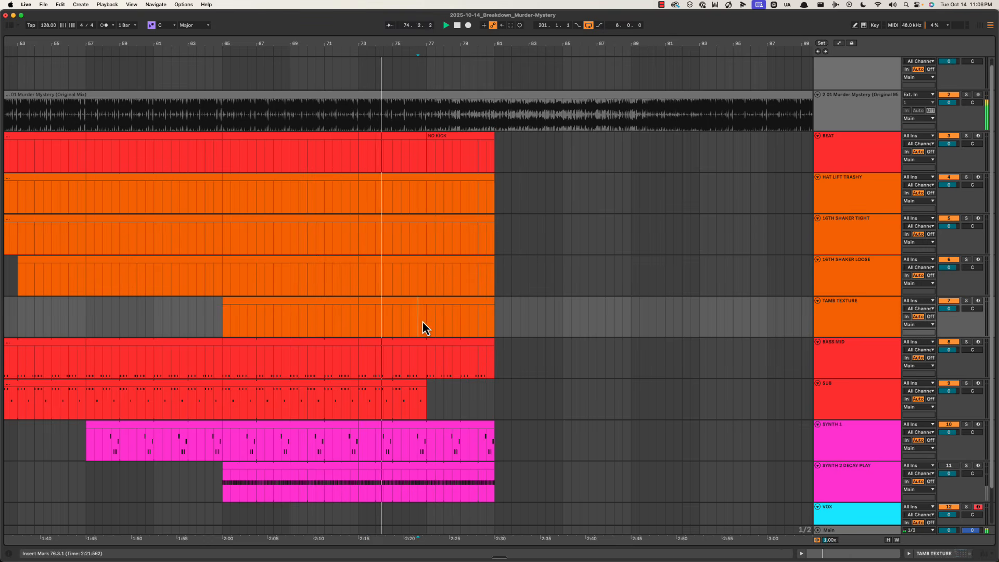
{"action": "left_click_drag", "start_coordinate": [426, 317], "coordinate": [576, 302]}
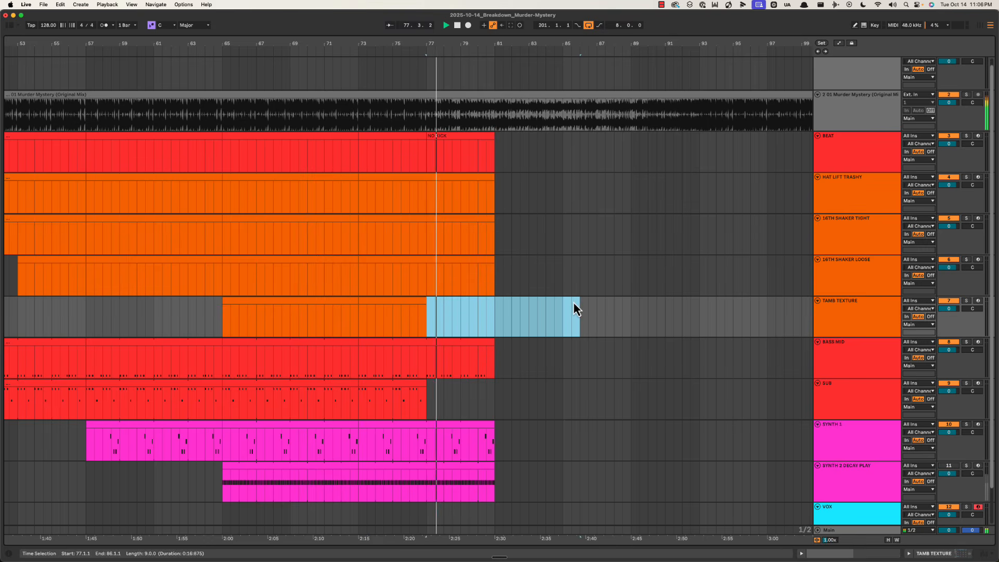
{"action": "key", "text": "space"}
{"action": "left_click_drag", "start_coordinate": [431, 318], "coordinate": [492, 316]}
{"action": "left_click", "coordinate": [493, 314]}
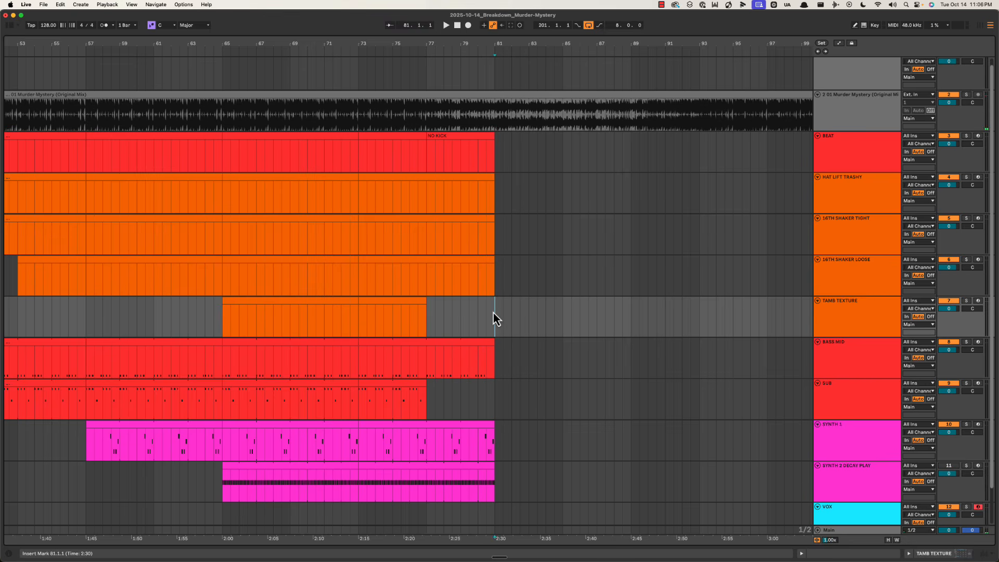
Compare the reference at bars 60 and 77, and delete the 16TH SHAKER LOOSE part from bar 77 onward
{"action": "left_click", "coordinate": [139, 290]}
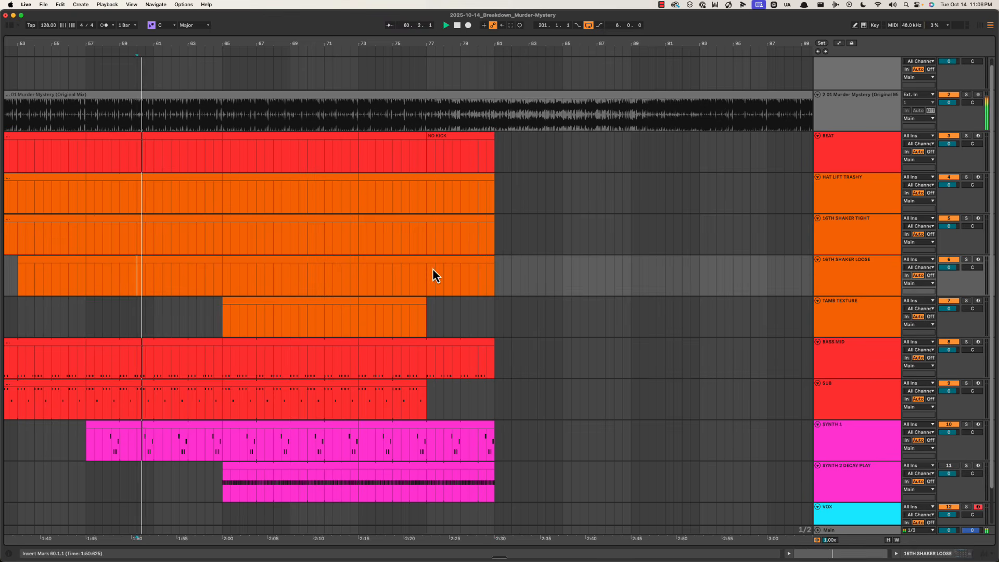
{"action": "left_click", "coordinate": [451, 271]}
{"action": "key", "text": "space"}
{"action": "left_click_drag", "start_coordinate": [529, 271], "coordinate": [420, 268]}
{"action": "key", "text": "space"}
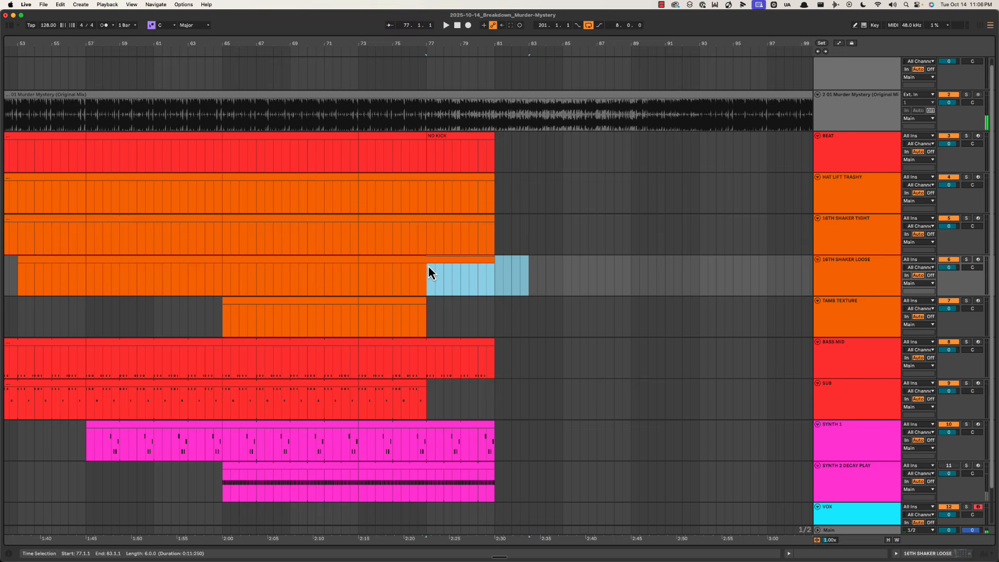
{"action": "key", "text": "Delete"}
Play the reference around bars 51, 53 and 79 to compare the tight and loose shaker sounds
{"action": "left_click", "coordinate": [26, 276]}
{"action": "key", "text": "space"}
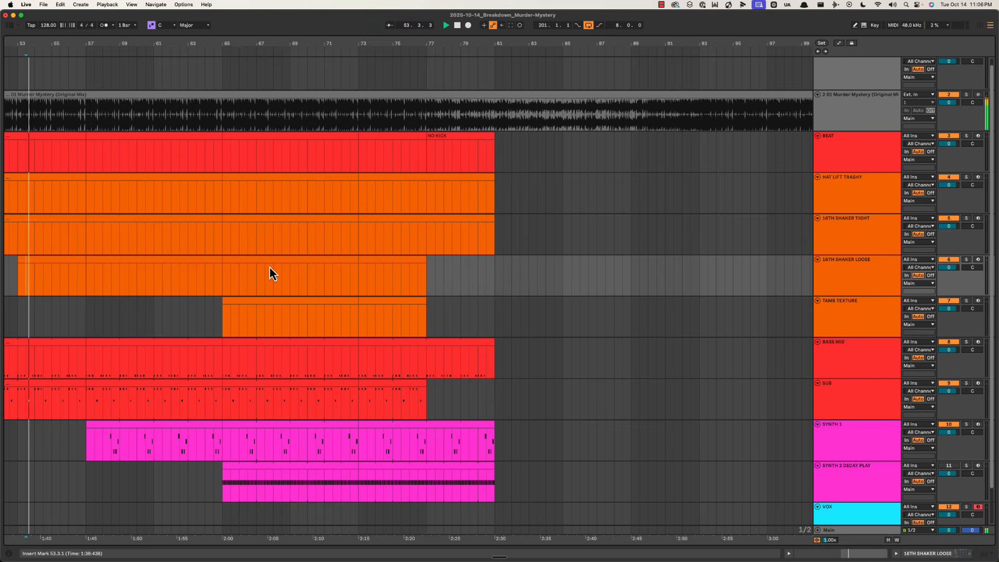
{"action": "left_click", "coordinate": [439, 233]}
{"action": "key", "text": "space"}
{"action": "key", "text": "space"}
{"action": "scroll", "coordinate": [117, 232], "scroll_direction": "left", "scroll_amount": 5}
{"action": "left_click", "coordinate": [158, 232]}
{"action": "key", "text": "space"}
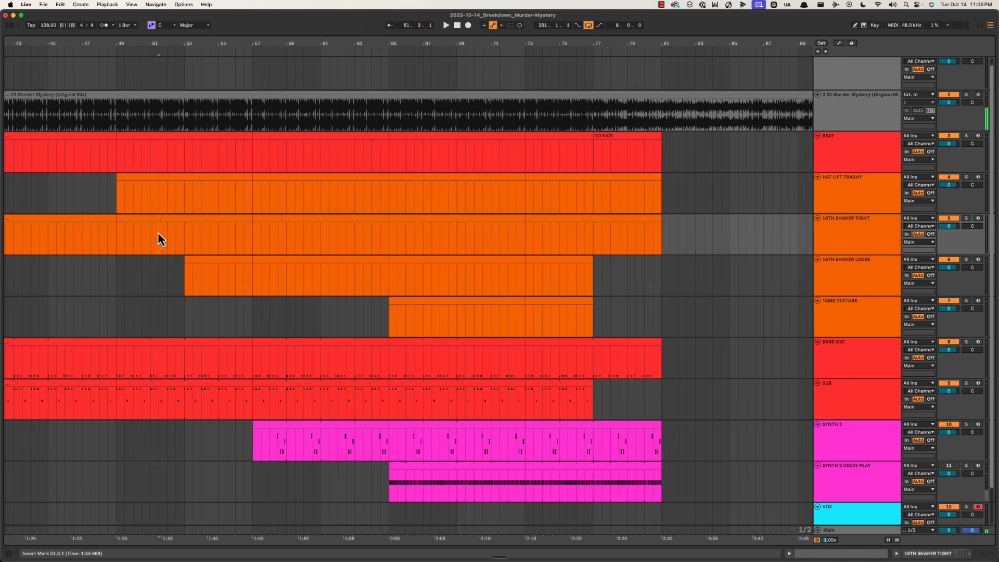
{"action": "left_click", "coordinate": [624, 230]}
{"action": "key", "text": "space"}
{"action": "scroll", "coordinate": [624, 229], "scroll_direction": "right", "scroll_amount": 5}
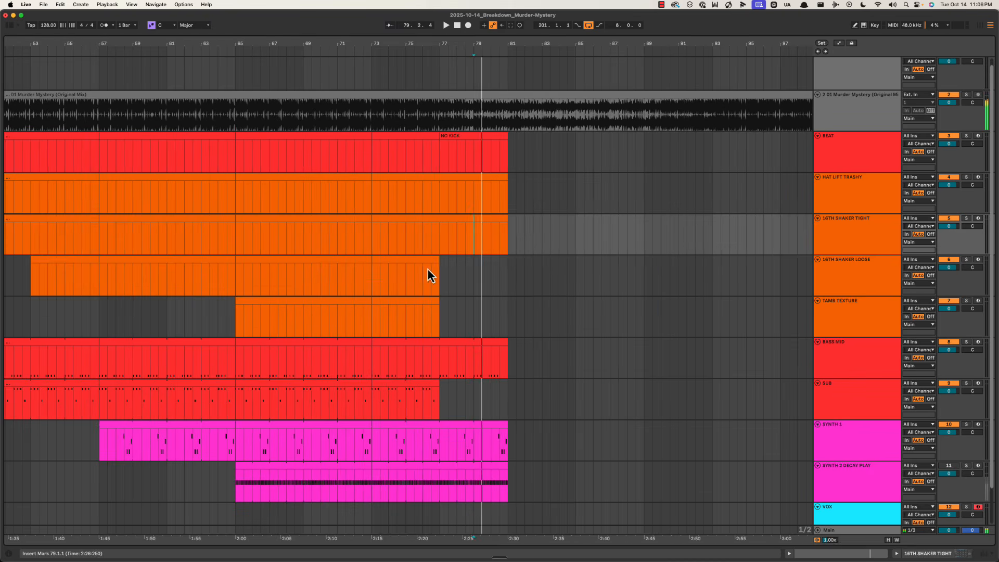
Undo the deletion of the 16TH SHAKER LOOSE part between bars 77 and 81
{"action": "left_click_drag", "start_coordinate": [428, 270], "coordinate": [510, 282]}
{"action": "scroll", "coordinate": [442, 286], "scroll_direction": "down", "scroll_amount": 2}
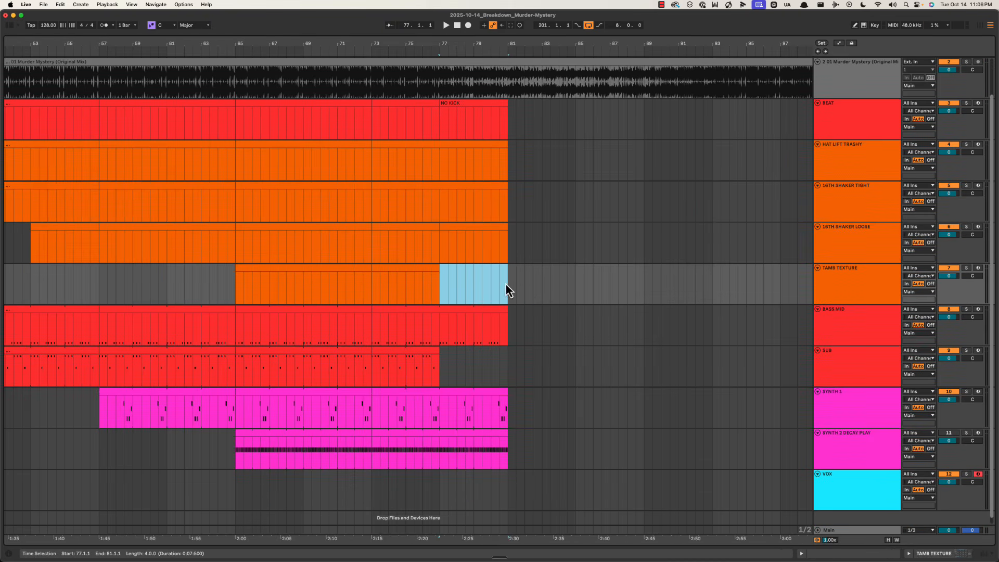
{"action": "scroll", "coordinate": [500, 291], "scroll_direction": "down", "scroll_amount": 1}
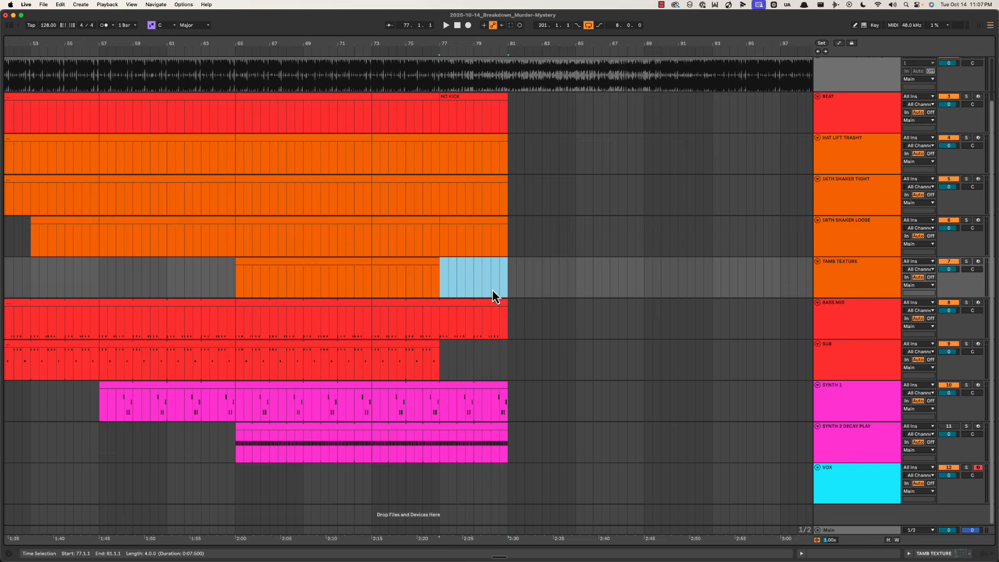
Listen to the reference from bar 77 and insert an empty MIDI clip on the VOX track from bar 77 to 81
{"action": "key", "text": "space"}
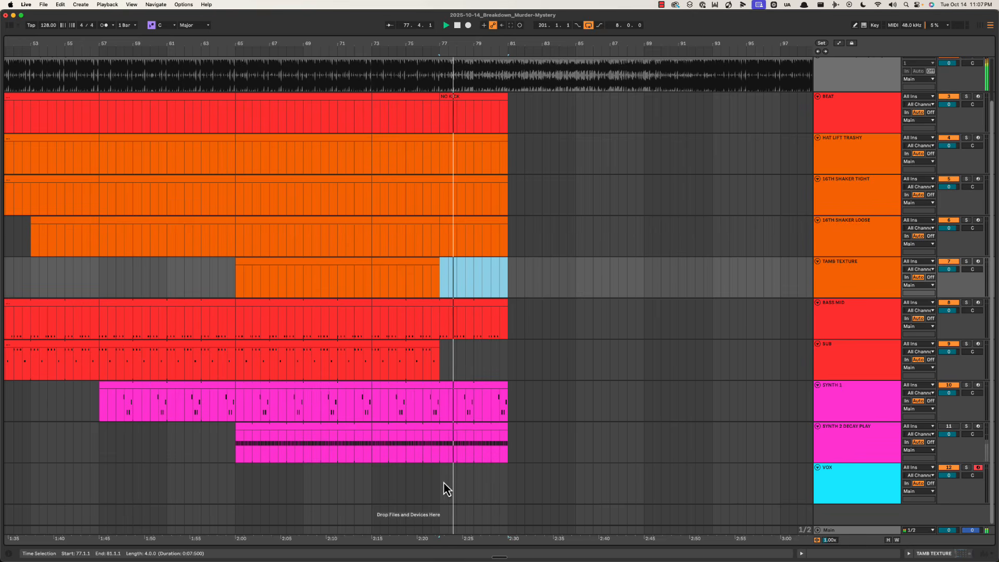
{"action": "key", "text": "space"}
{"action": "left_click_drag", "start_coordinate": [443, 483], "coordinate": [506, 482]}
{"action": "key", "text": "super+shift+m"}
{"action": "key", "text": "super+alt+l"}
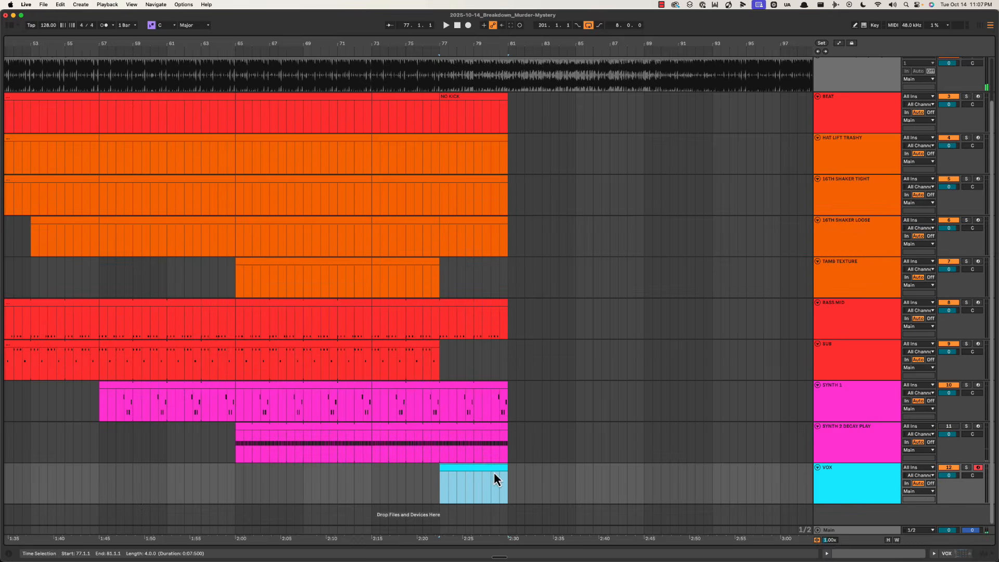
In the VOX clip, draw a three-beat C3 note at its start and copy it to the beginning of its third bar
{"action": "double_click", "coordinate": [485, 465]}
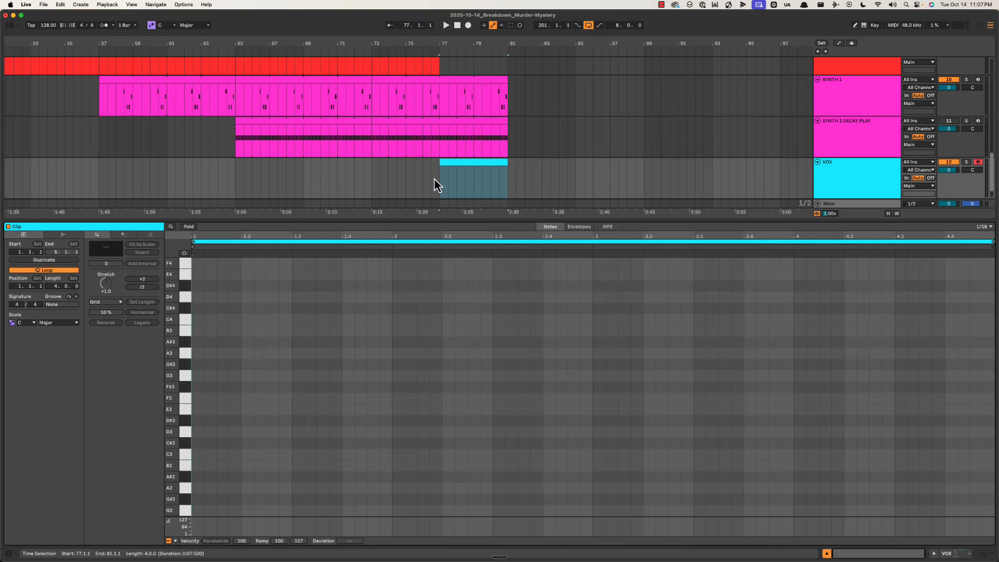
{"action": "left_click", "coordinate": [495, 180]}
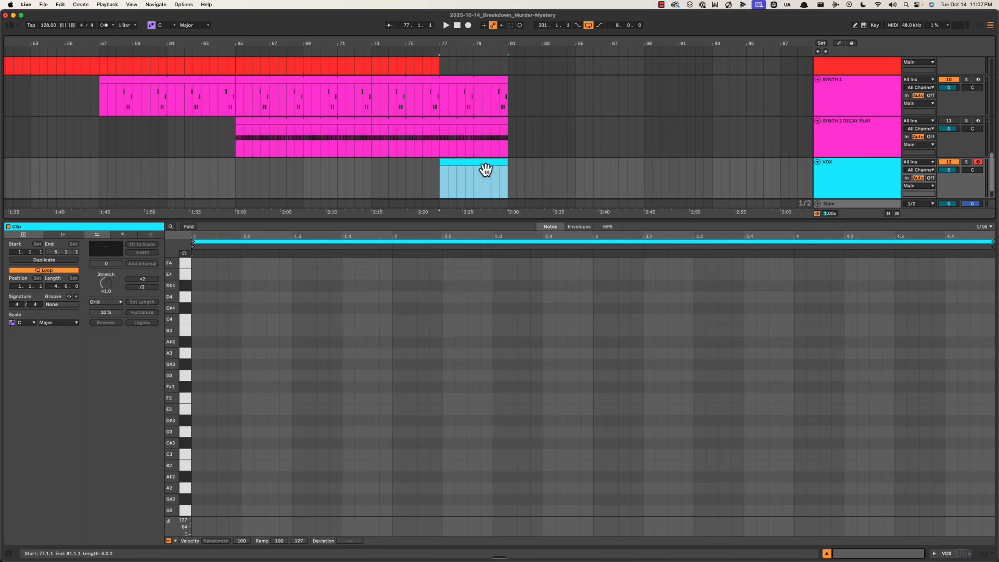
{"action": "left_click", "coordinate": [194, 444]}
{"action": "key", "text": "space"}
{"action": "double_click", "coordinate": [201, 455]}
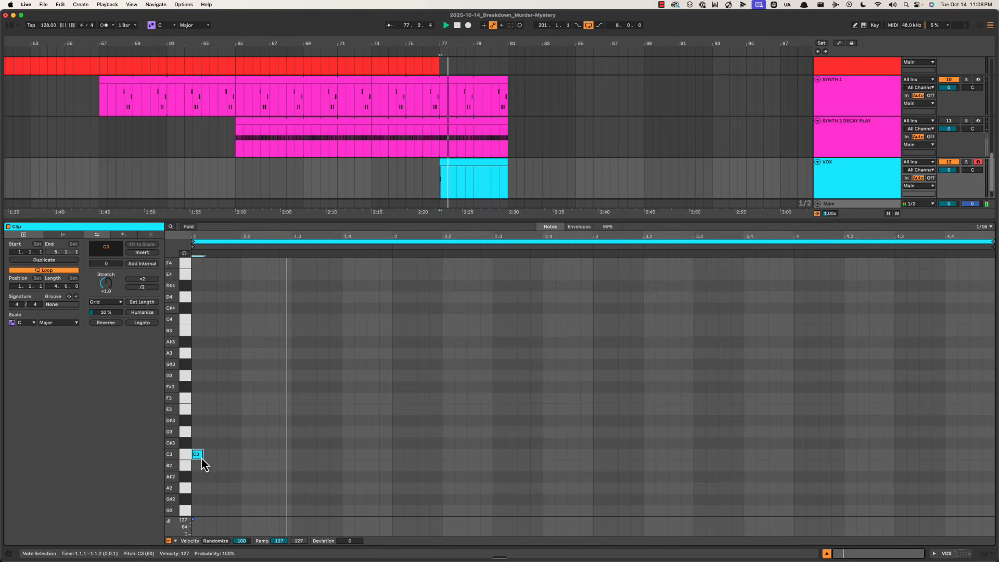
{"action": "left_click_drag", "start_coordinate": [201, 455], "coordinate": [340, 464]}
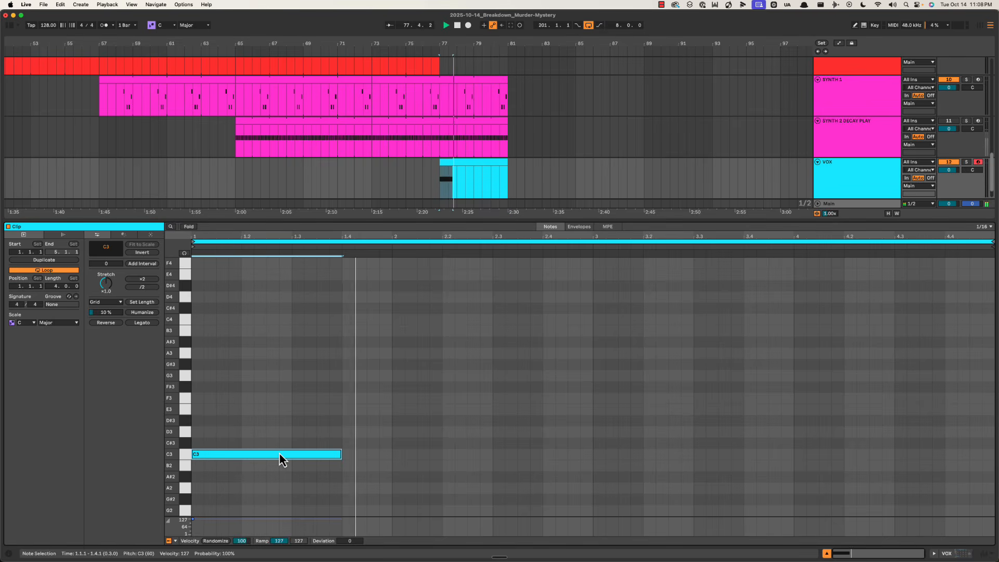
{"action": "left_click_drag", "start_coordinate": [279, 454], "coordinate": [682, 457]}
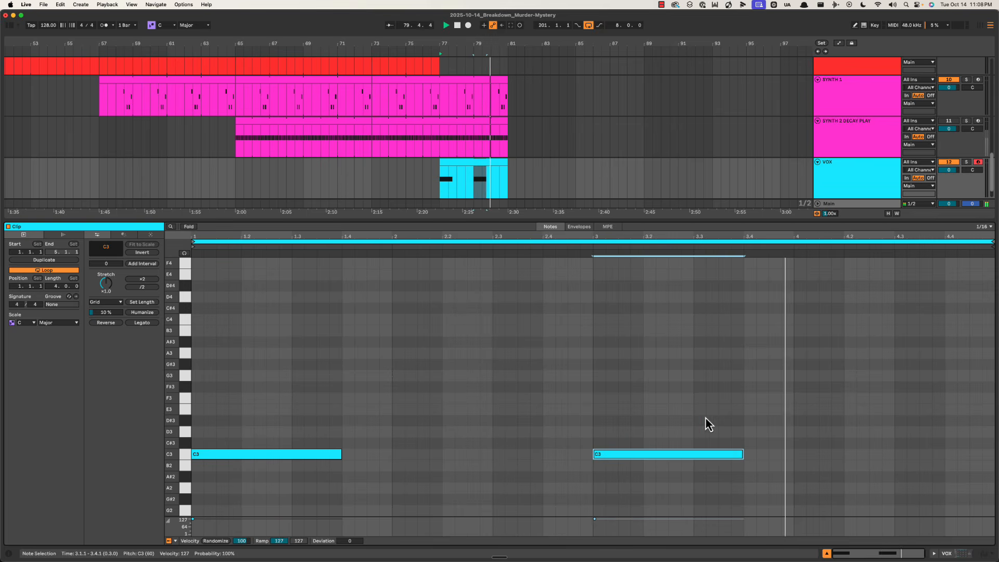
{"action": "left_click", "coordinate": [700, 416]}
{"action": "key", "text": "space"}
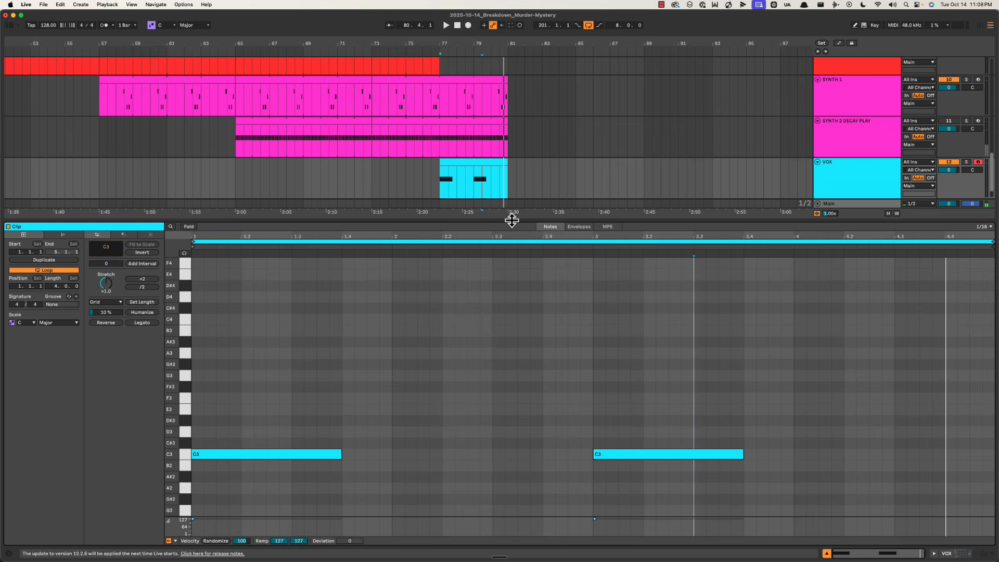
Return to the full arrangement and play the reference from bar 76 to check the synths across bar 77
{"action": "key", "text": "super+alt+l"}
{"action": "left_click", "coordinate": [881, 482]}
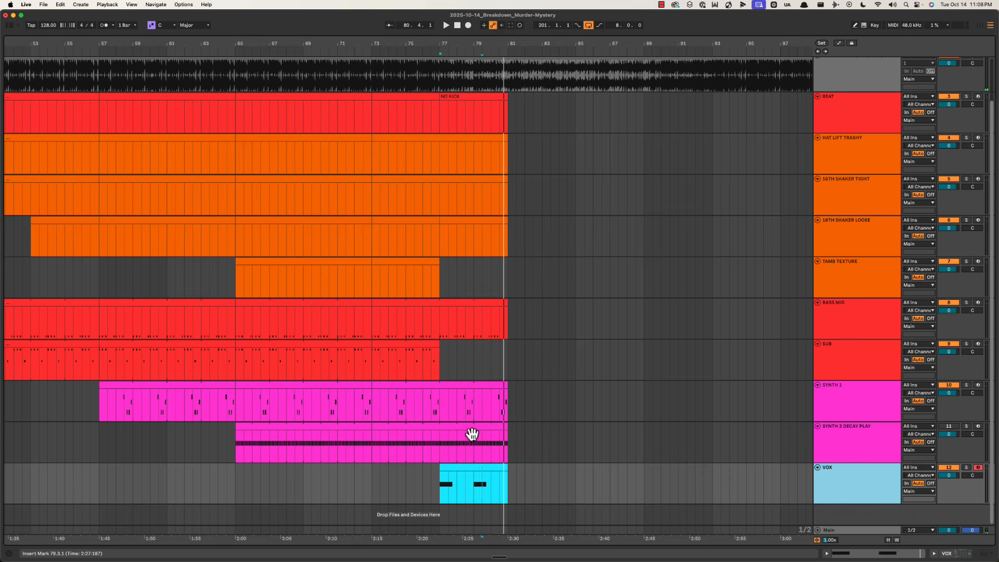
{"action": "left_click", "coordinate": [431, 359]}
{"action": "left_click_drag", "start_coordinate": [448, 281], "coordinate": [678, 479]}
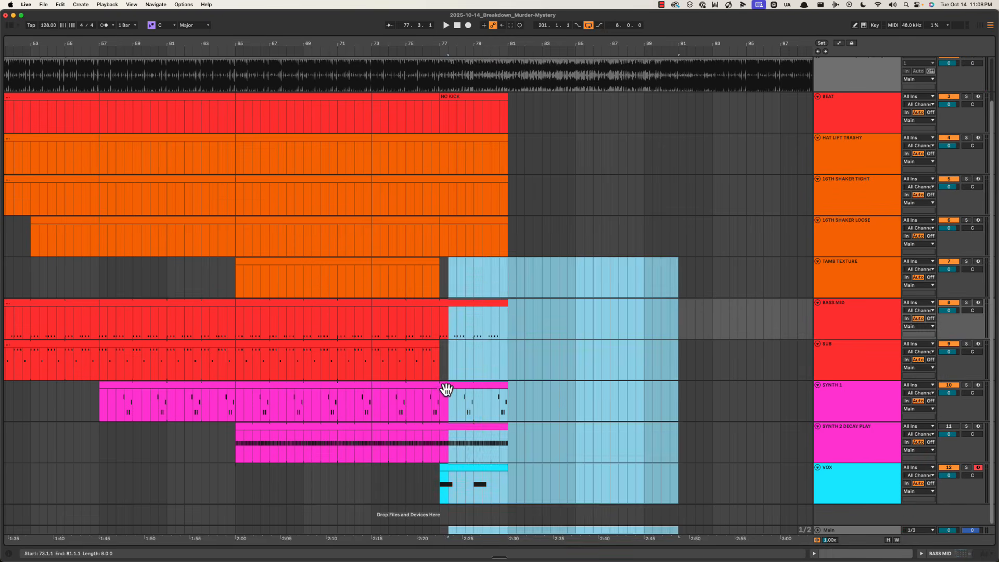
{"action": "left_click", "coordinate": [446, 387]}
{"action": "left_click_drag", "start_coordinate": [448, 362], "coordinate": [526, 433]}
{"action": "left_click", "coordinate": [420, 408]}
{"action": "key", "text": "space"}
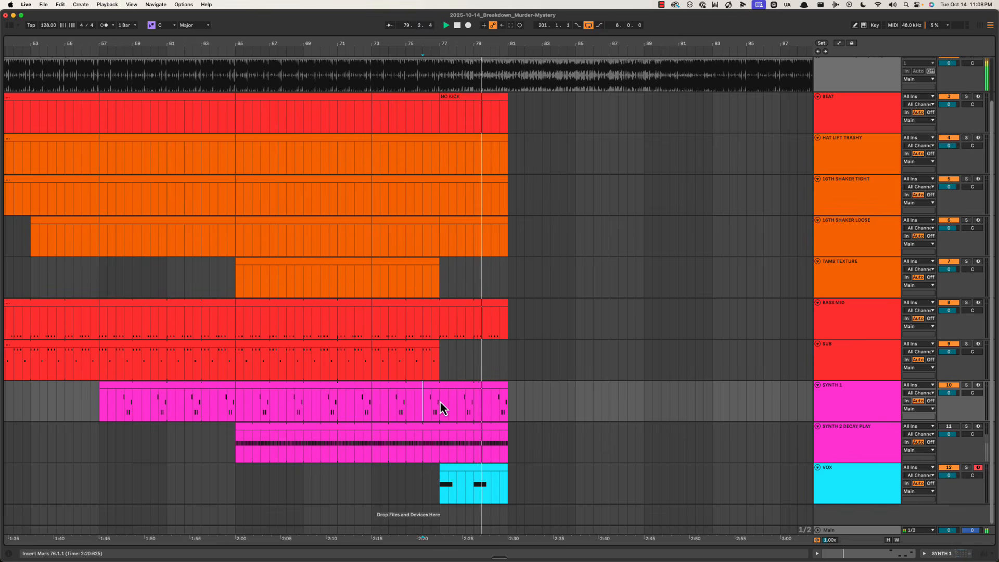
Delete the SYNTH 1 and SYNTH 2 DECAY PLAY parts from bar 77 onward
{"action": "left_click_drag", "start_coordinate": [440, 402], "coordinate": [561, 413]}
{"action": "key", "text": "Delete"}
{"action": "left_click_drag", "start_coordinate": [443, 440], "coordinate": [595, 441]}
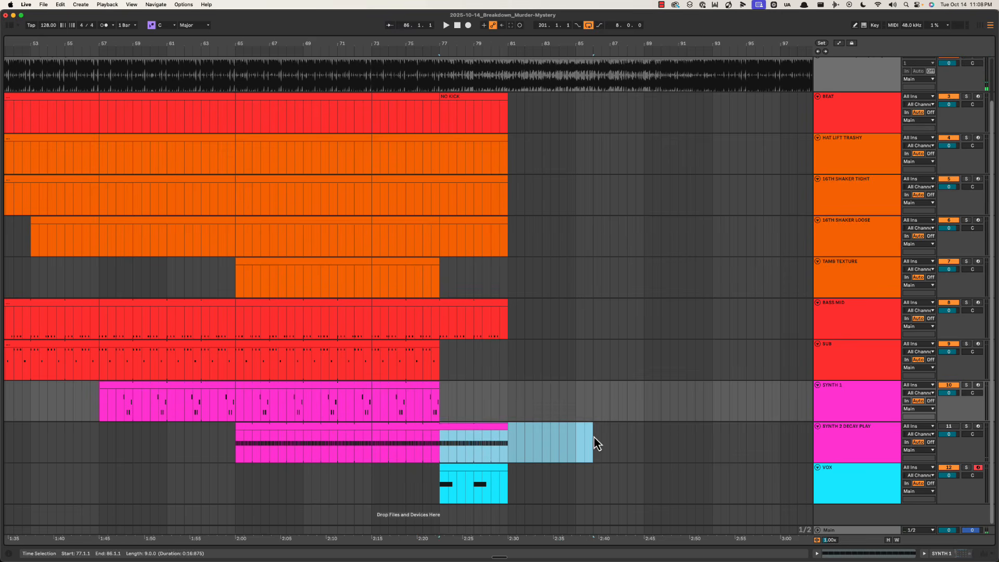
{"action": "key", "text": "Delete"}
{"action": "left_click", "coordinate": [442, 406]}
Insert a new MIDI track below VOX and move the VOX track between SUB and SYNTH 1
{"action": "left_click", "coordinate": [830, 484]}
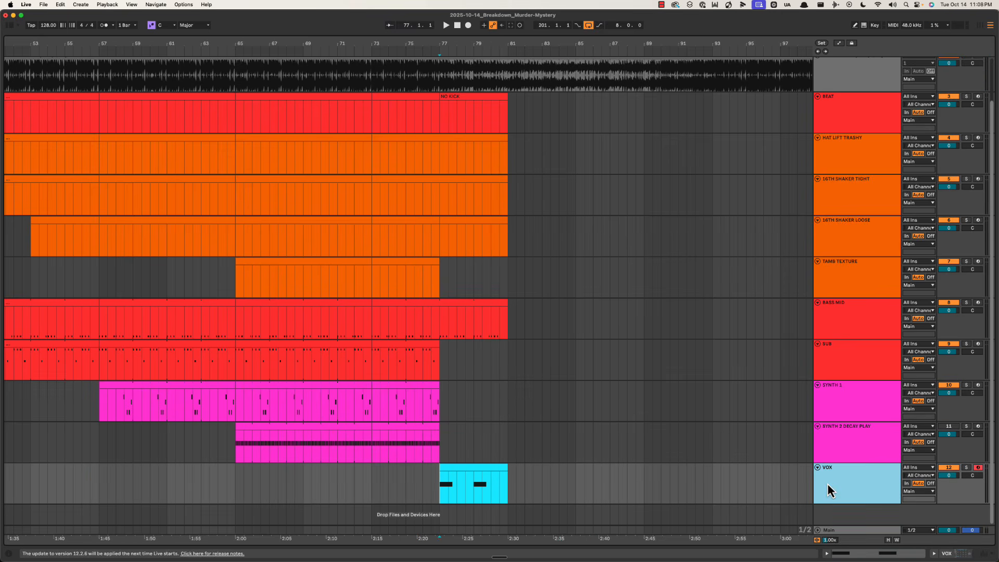
{"action": "key", "text": "super+shift+t"}
{"action": "left_click_drag", "start_coordinate": [879, 458], "coordinate": [870, 398]}
Name the new MIDI track SYNTH 3 and colour it magenta like the other synth tracks
{"action": "left_click", "coordinate": [857, 511]}
{"action": "key", "text": "super+r"}
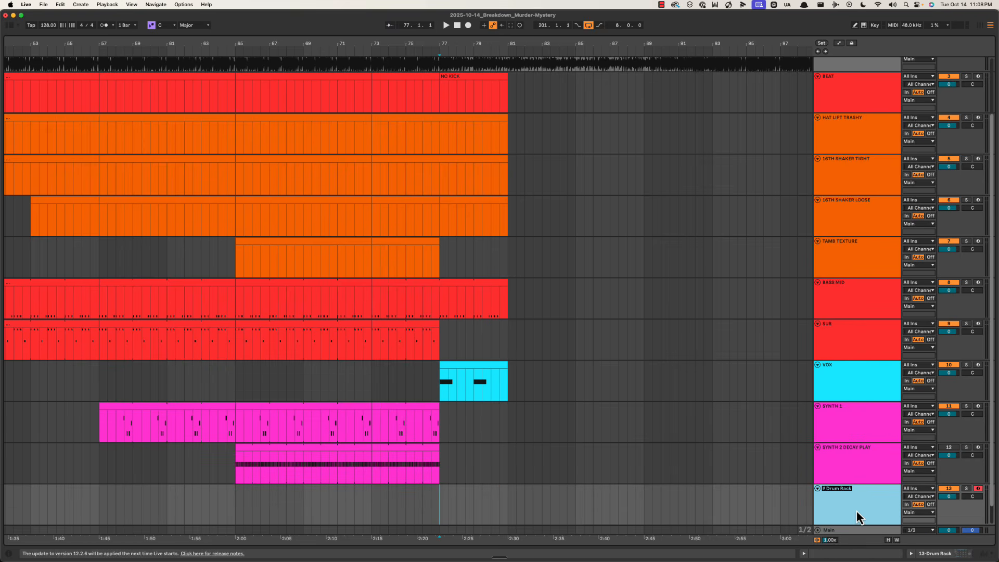
{"action": "type", "text": "SYNTH"}
{"action": "key", "text": "Return"}
{"action": "scroll", "coordinate": [852, 479], "scroll_direction": "down", "scroll_amount": 1}
{"action": "right_click", "coordinate": [851, 480]}
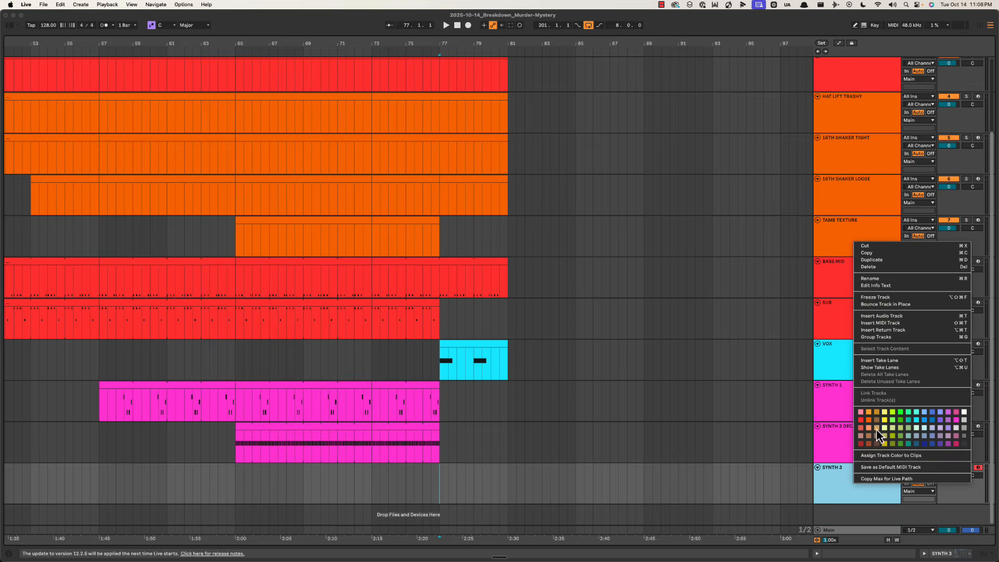
{"action": "left_click", "coordinate": [957, 420]}
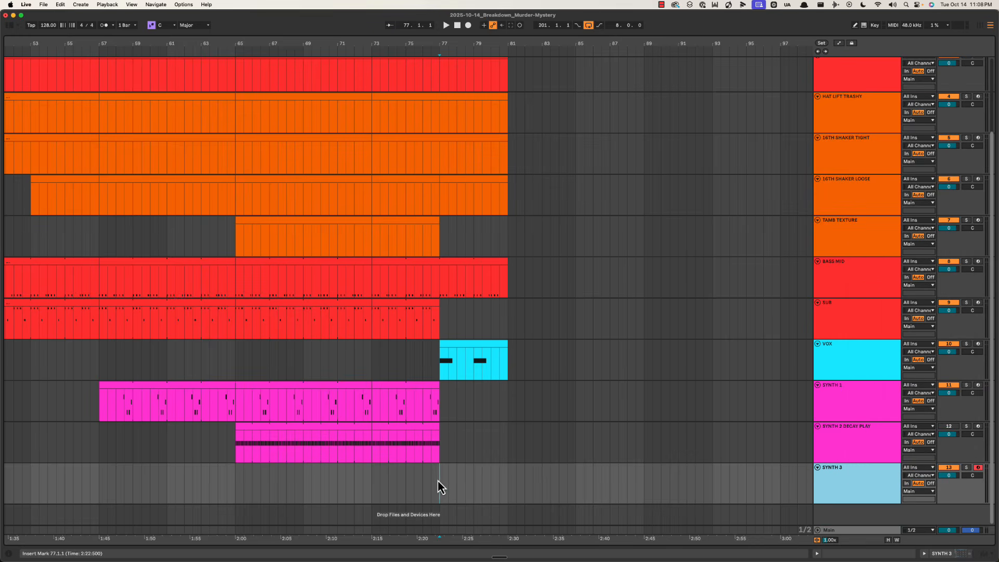
Play the reference from bar 77 and select bars 78 to 79 on the SYNTH 3 track while listening
{"action": "key", "text": "space"}
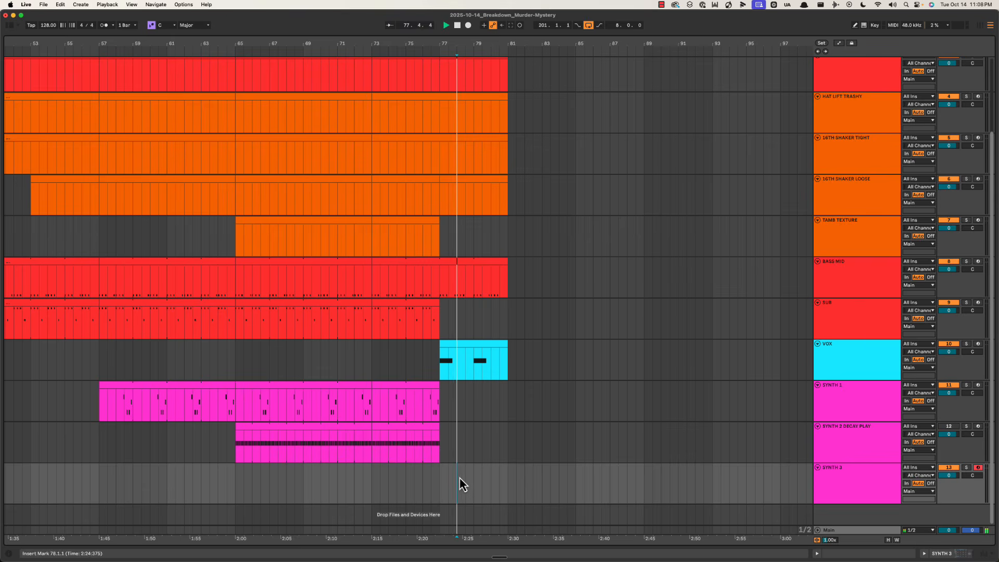
{"action": "left_click_drag", "start_coordinate": [460, 477], "coordinate": [472, 476]}
{"action": "key", "text": "space"}
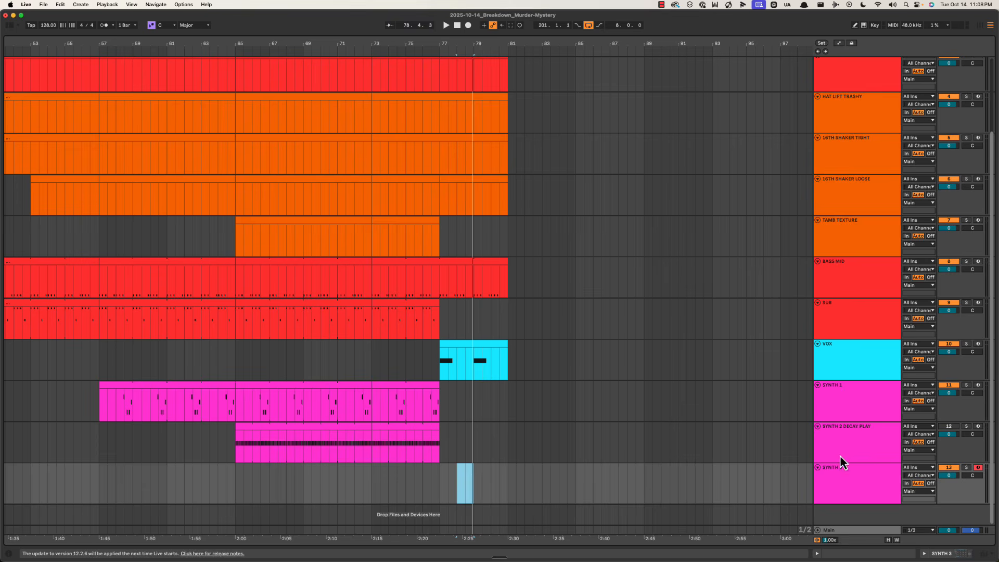
Move the SYNTH 3 track directly below VOX and rename it VOX SYNTH, coloured cyan to match
{"action": "left_click_drag", "start_coordinate": [840, 484], "coordinate": [847, 398]}
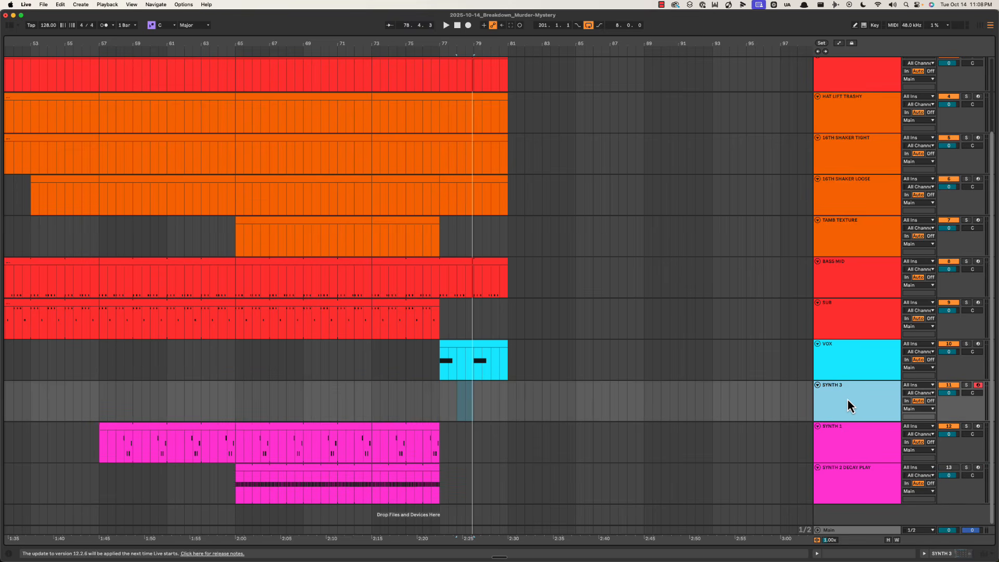
{"action": "key", "text": "super+r"}
{"action": "key", "text": "Return"}
{"action": "right_click", "coordinate": [847, 398]}
{"action": "left_click", "coordinate": [907, 335]}
{"action": "left_click", "coordinate": [437, 401]}
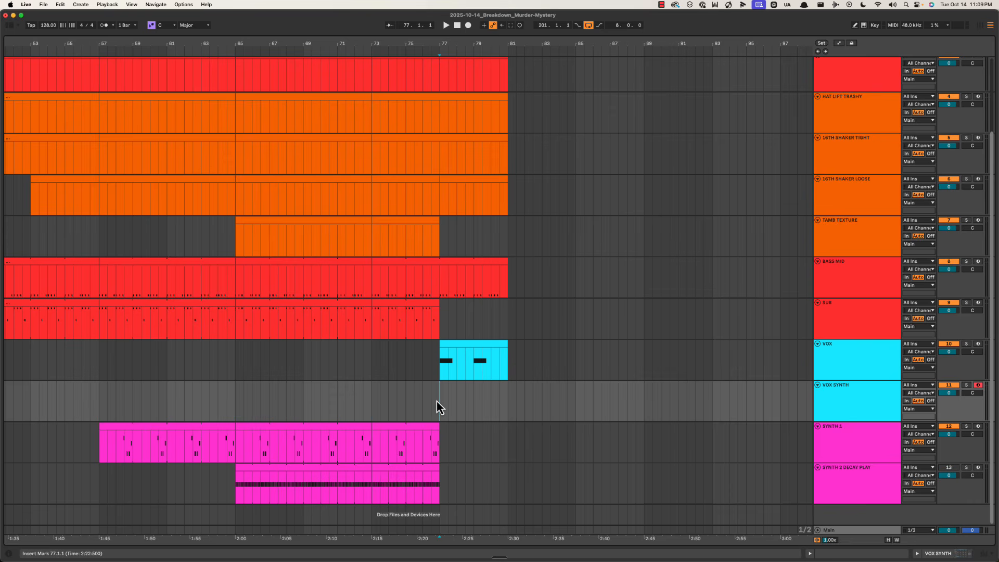
Listen to the reference from bar 78 and insert an empty MIDI clip on VOX SYNTH spanning bars 77 to 81
{"action": "left_click", "coordinate": [456, 391]}
{"action": "key", "text": "space"}
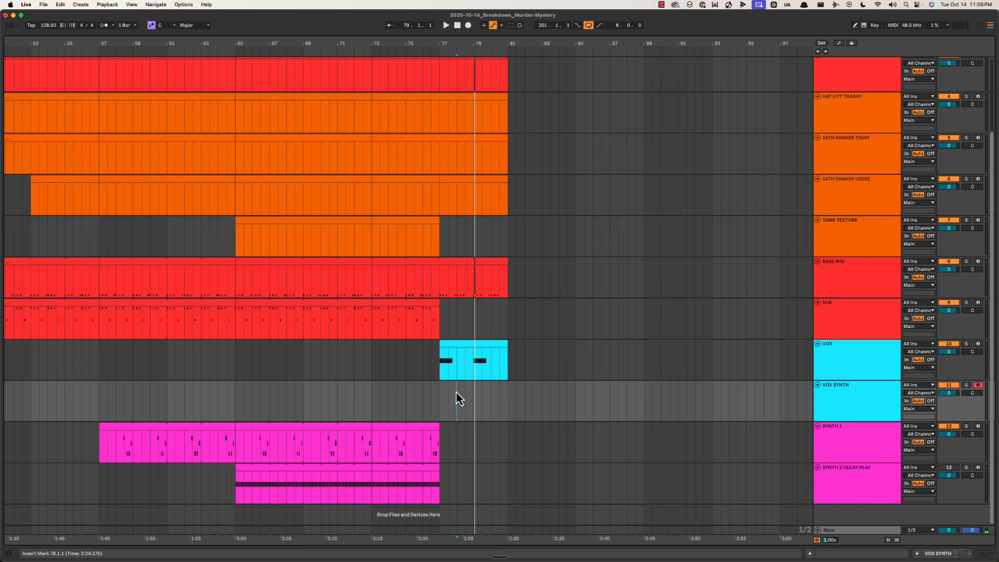
{"action": "key", "text": "space"}
{"action": "left_click_drag", "start_coordinate": [436, 367], "coordinate": [508, 366]}
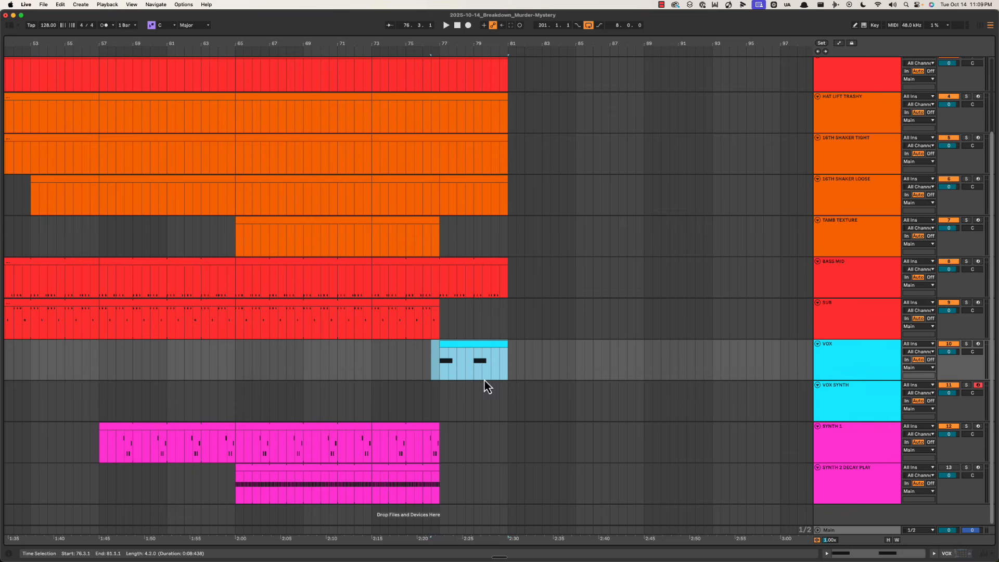
{"action": "left_click_drag", "start_coordinate": [436, 404], "coordinate": [506, 402]}
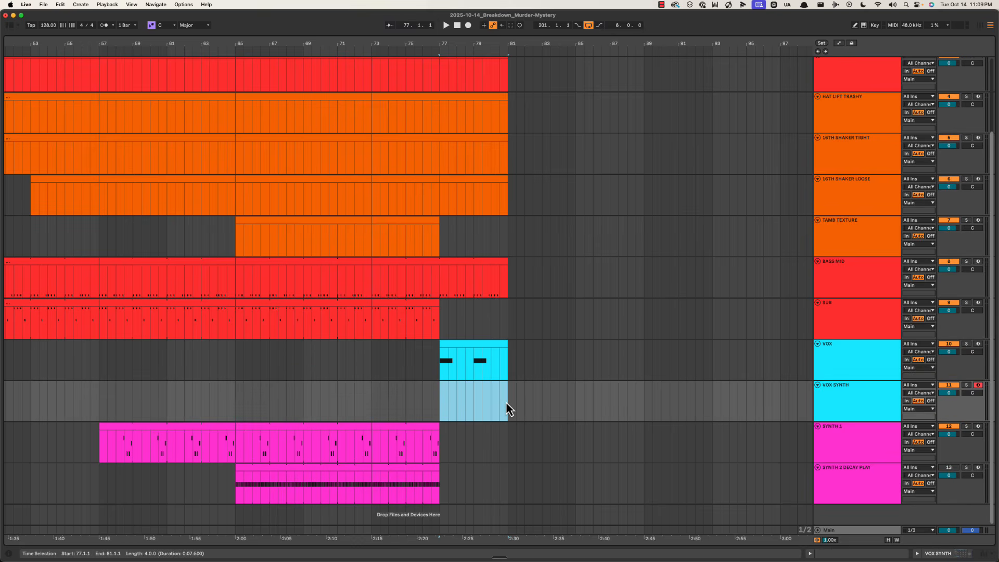
{"action": "key", "text": "super+shift+m"}
Listen and draw an F#3 note from 2.1 to 2.4, followed by a G3 note up to bar 3, in the VOX SYNTH clip
{"action": "key", "text": "space"}
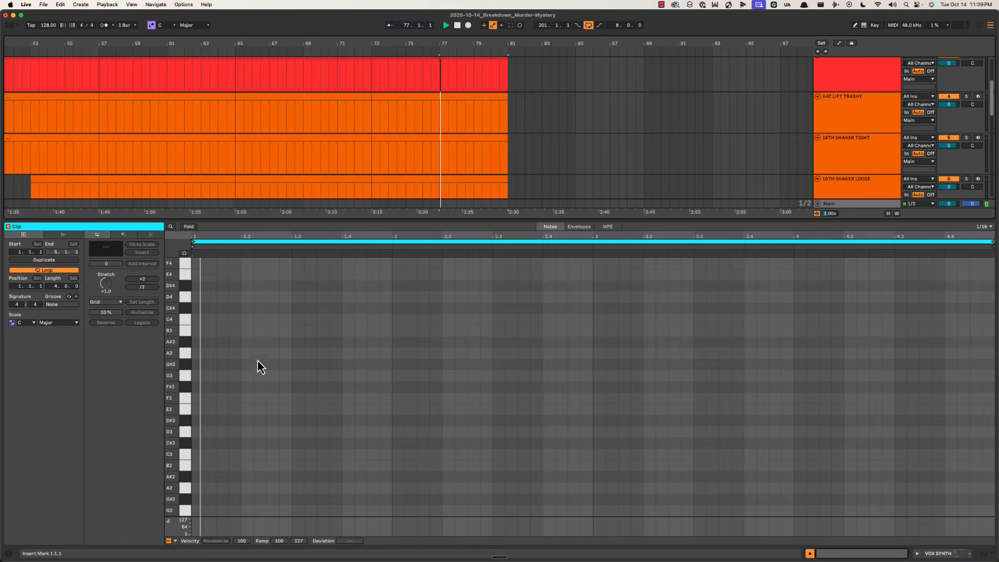
{"action": "double_click", "coordinate": [397, 387]}
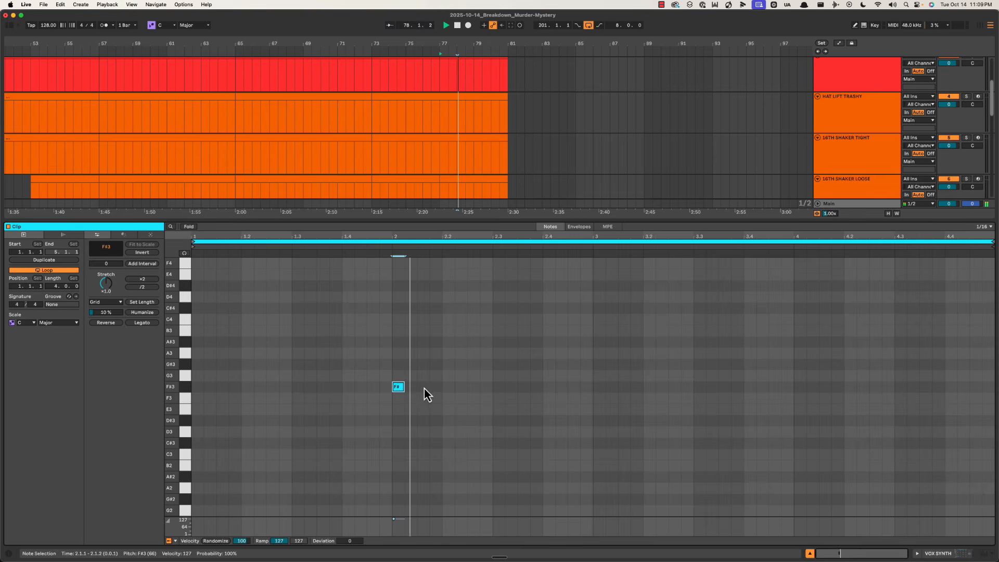
{"action": "left_click_drag", "start_coordinate": [405, 388], "coordinate": [594, 390]}
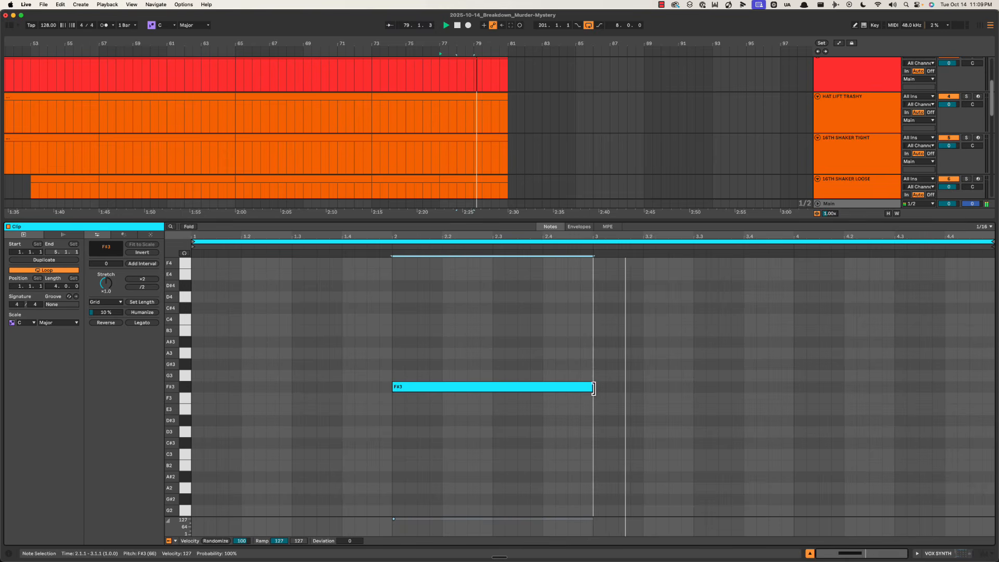
{"action": "key", "text": "space"}
{"action": "left_click_drag", "start_coordinate": [544, 371], "coordinate": [589, 375]}
{"action": "left_click_drag", "start_coordinate": [552, 370], "coordinate": [592, 375]}
{"action": "double_click", "coordinate": [554, 375]}
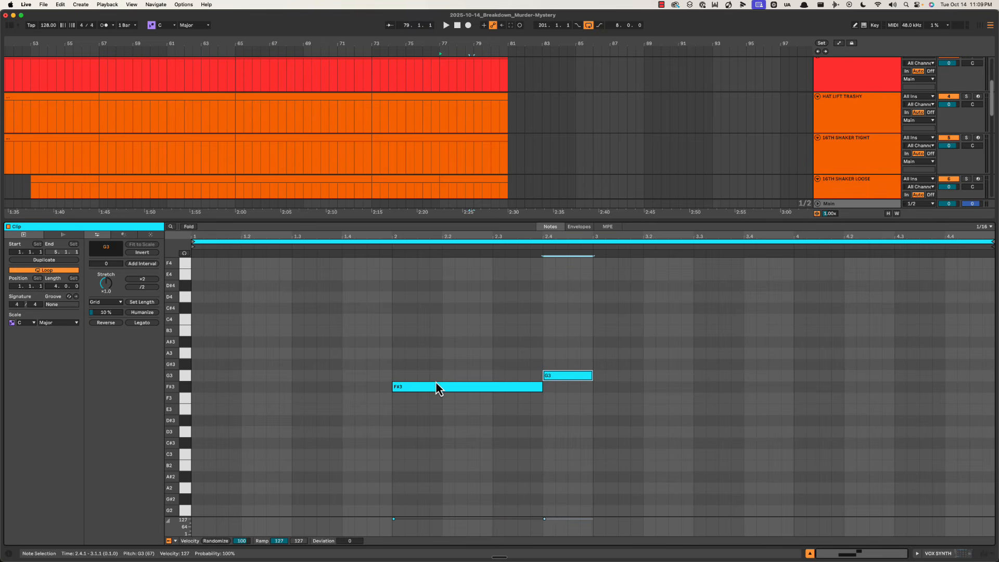
Play back the phrase and shift the change from F#3 to G3 earlier, to 2.3.3
{"action": "key", "text": "space"}
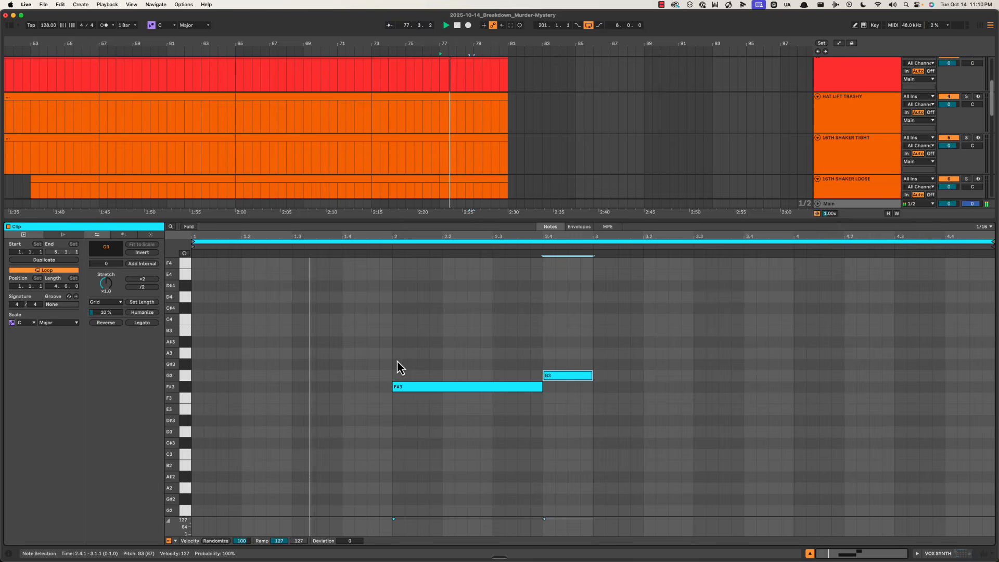
{"action": "left_click", "coordinate": [454, 387]}
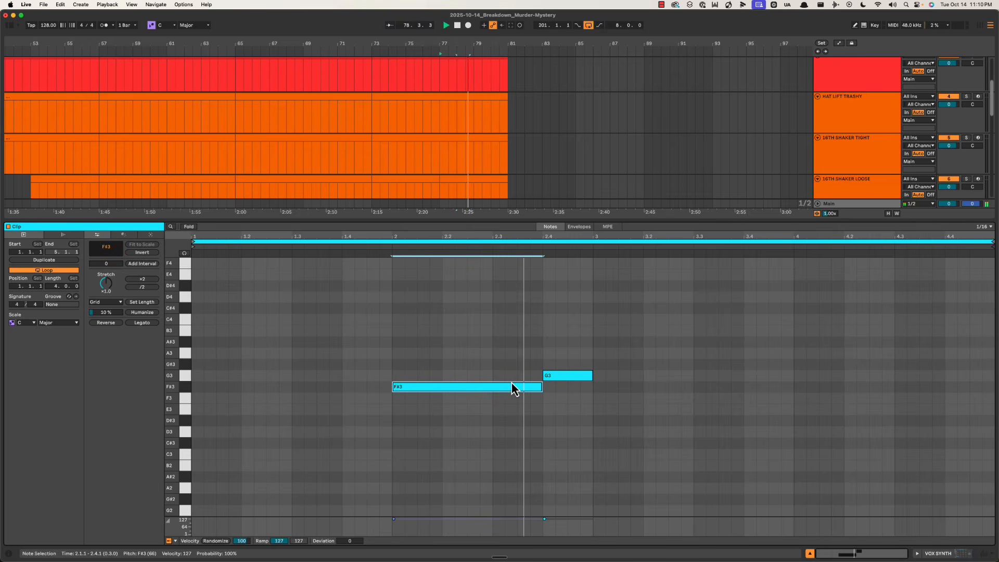
{"action": "left_click", "coordinate": [546, 383]}
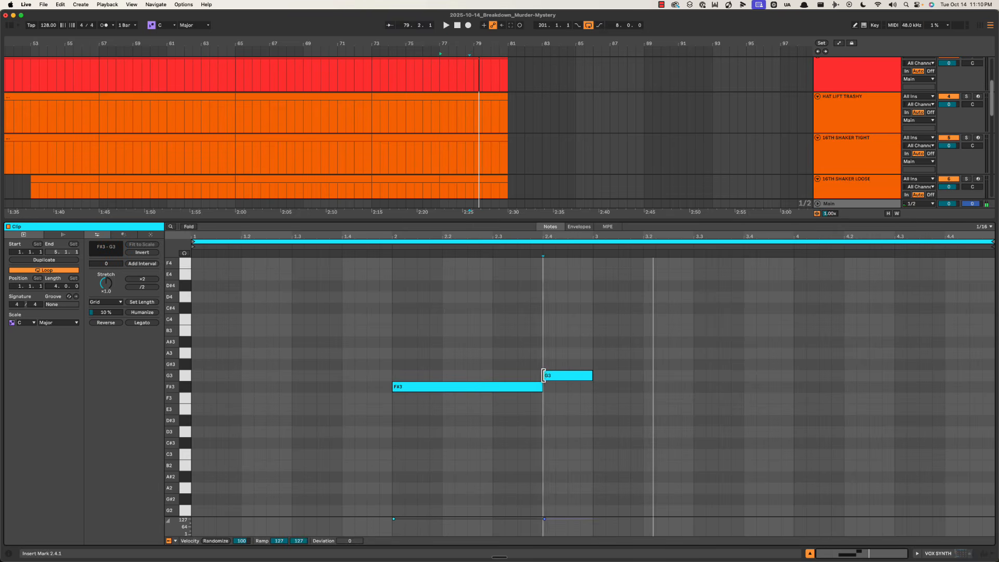
{"action": "left_click_drag", "start_coordinate": [544, 376], "coordinate": [524, 388]}
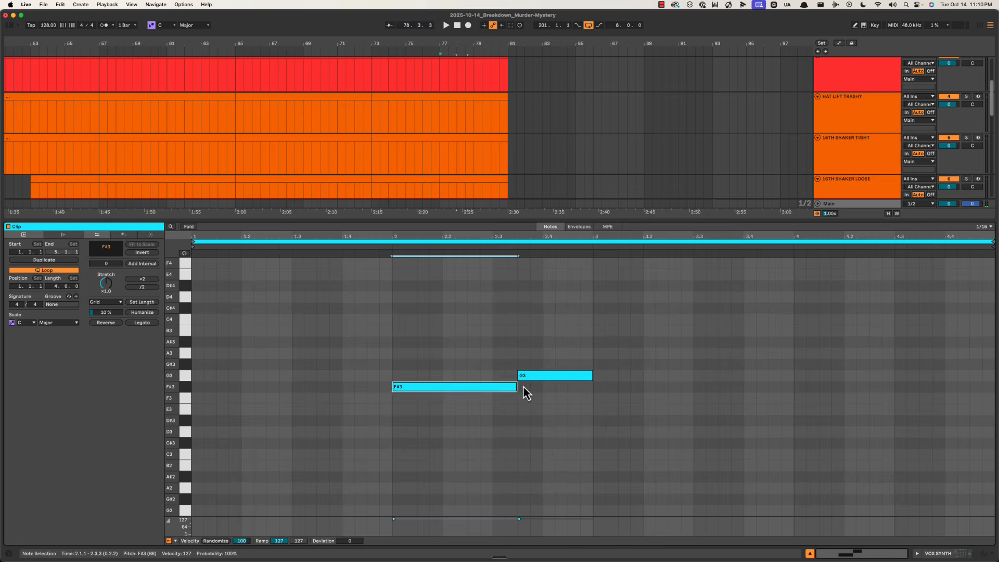
{"action": "left_click", "coordinate": [483, 354]}
Listen against the arrangement and set the VOX SYNTH clip's loop to its first two bars
{"action": "key", "text": "space"}
{"action": "key", "text": "shift+Tab"}
{"action": "scroll", "coordinate": [488, 380], "scroll_direction": "down", "scroll_amount": 4}
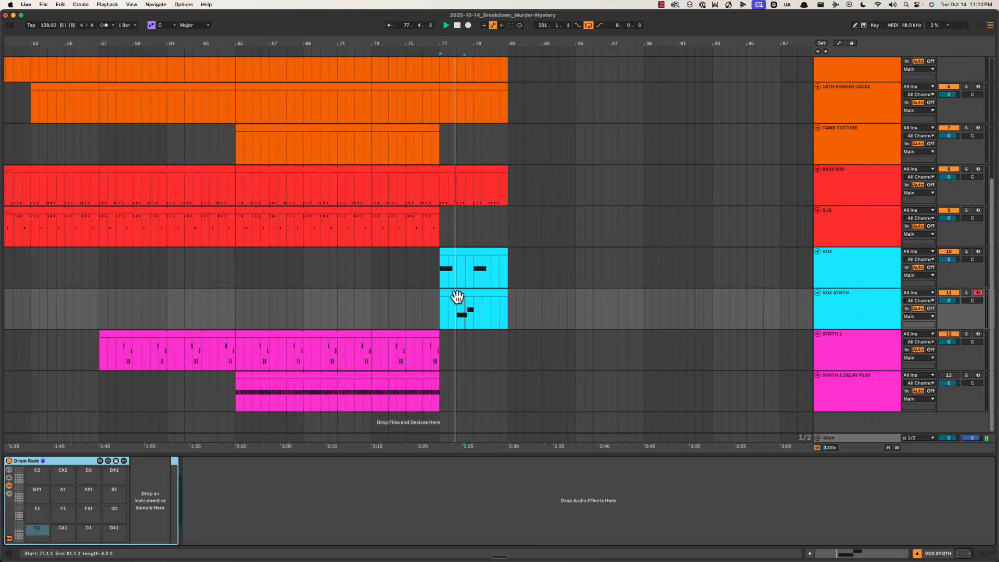
{"action": "key", "text": "shift+Tab"}
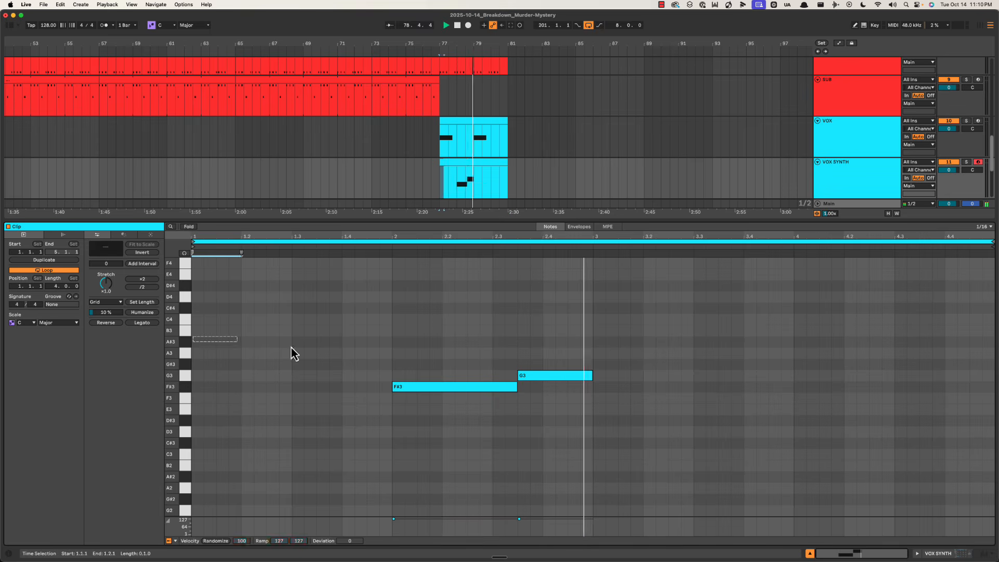
{"action": "left_click_drag", "start_coordinate": [291, 348], "coordinate": [595, 359]}
{"action": "key", "text": "super+l"}
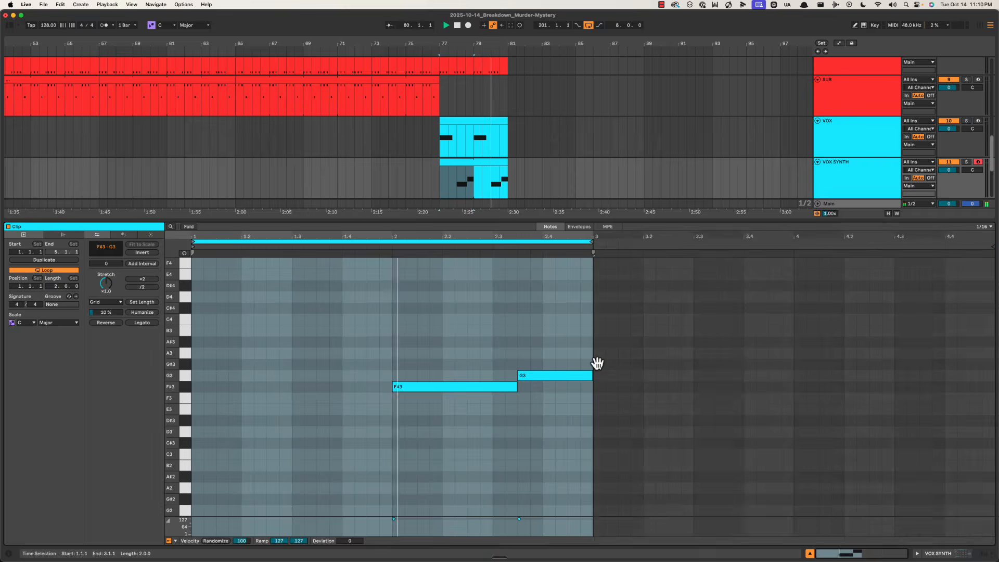
{"action": "key", "text": "super+alt+l"}
{"action": "left_click", "coordinate": [474, 386]}
{"action": "key", "text": "space"}
{"action": "key", "text": "super+alt+l"}
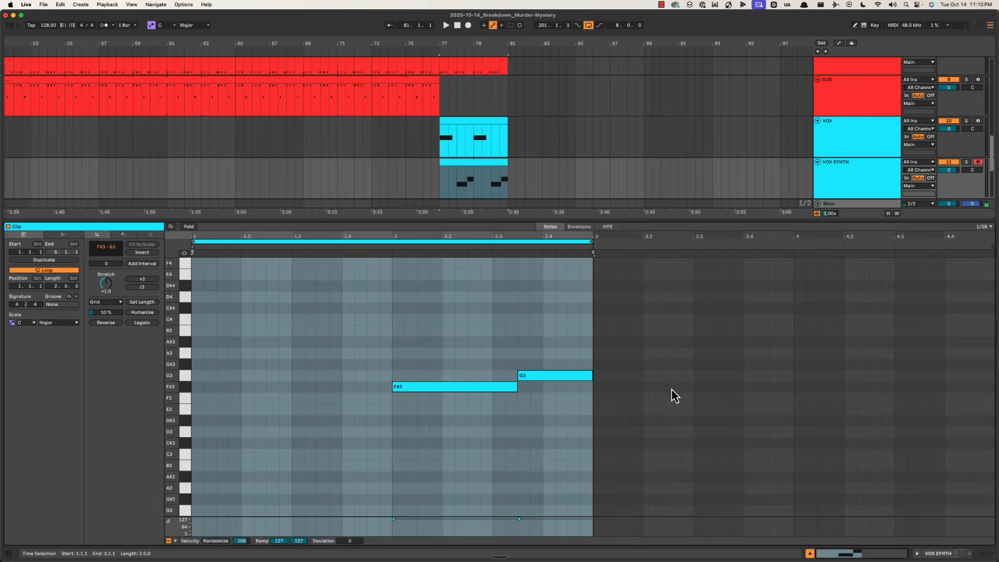
{"action": "key", "text": "super+a"}
{"action": "key", "text": "Up"}
{"action": "key", "text": "Up"}
{"action": "key", "text": "Up"}
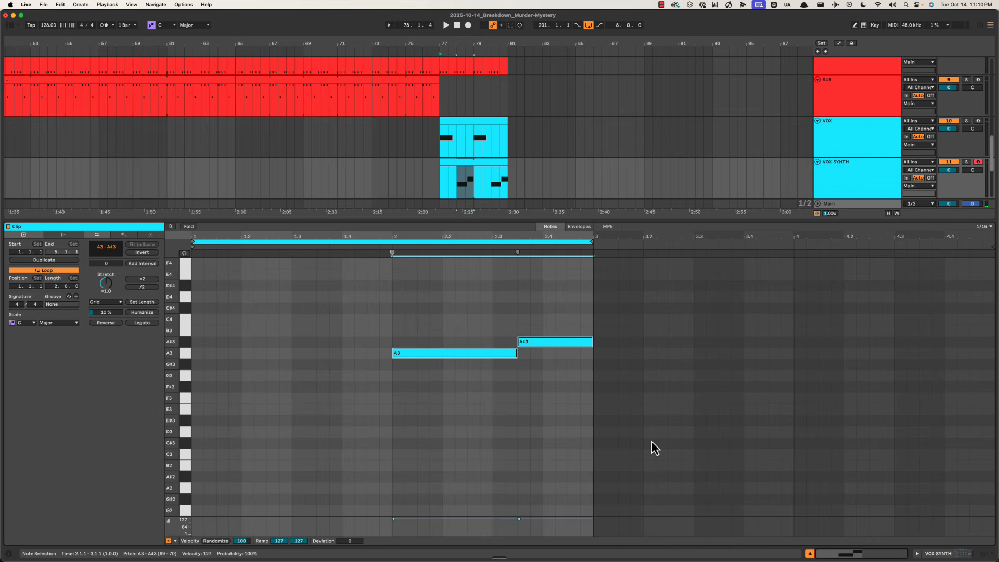
{"action": "key", "text": "Down"}
{"action": "key", "text": "Down"}
{"action": "key", "text": "Down"}
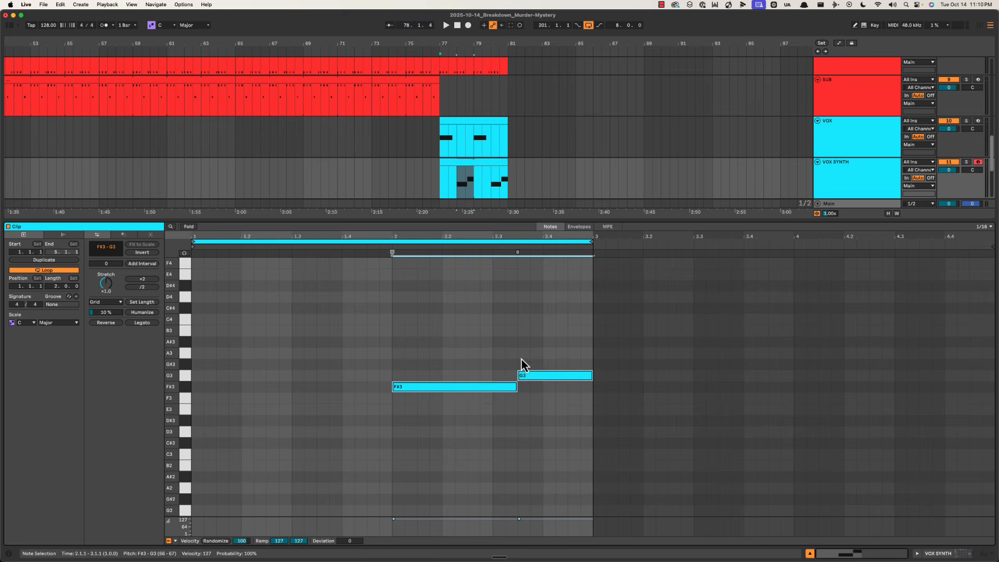
Duplicate the two-bar loop to four bars and transpose all notes down six semitones to C3 and C#3
{"action": "left_click", "coordinate": [44, 261]}
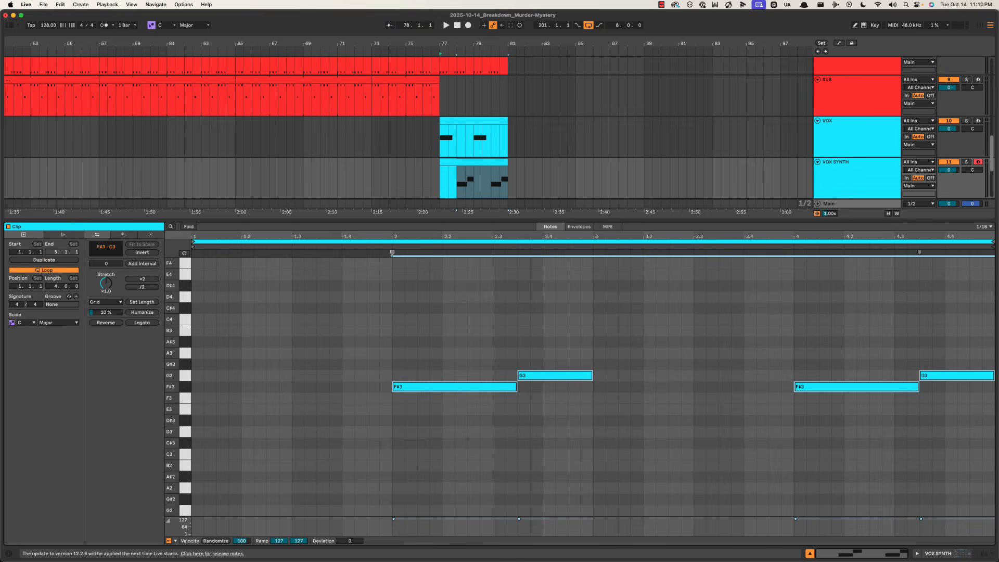
{"action": "key", "text": "Down"}
{"action": "key", "text": "Down"}
{"action": "key", "text": "Down"}
{"action": "key", "text": "Down"}
{"action": "key", "text": "Down"}
{"action": "key", "text": "Down"}
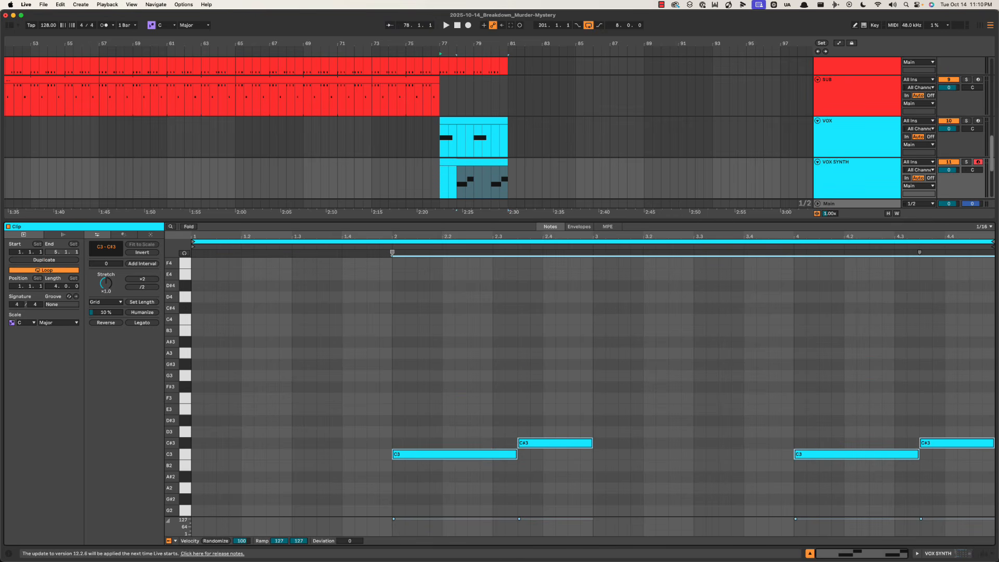
Raise the second pair of VOX SYNTH notes by one octave and return to the full arrangement
{"action": "left_click_drag", "start_coordinate": [829, 433], "coordinate": [974, 484]}
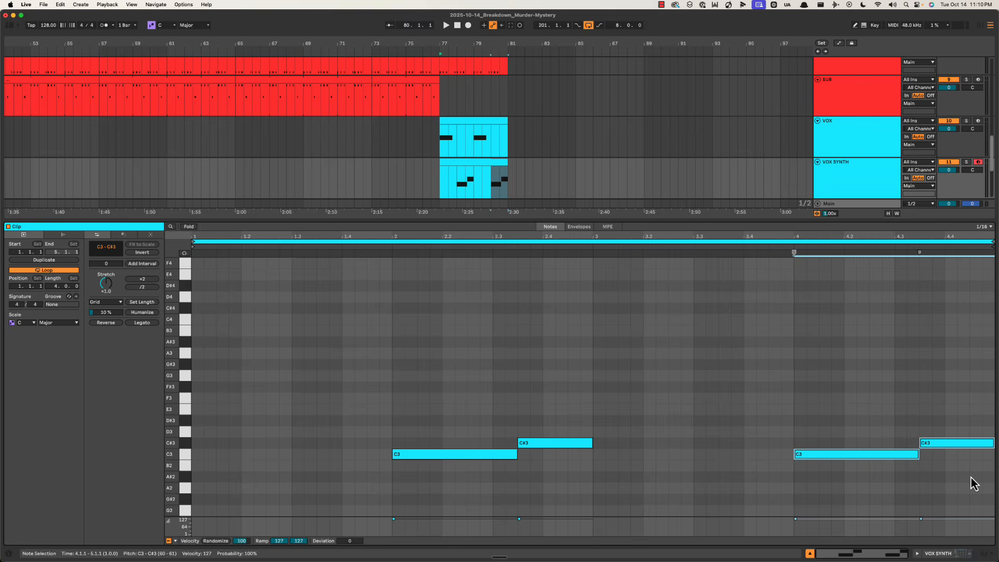
{"action": "key", "text": "shift+Up"}
{"action": "key", "text": "shift+Tab"}
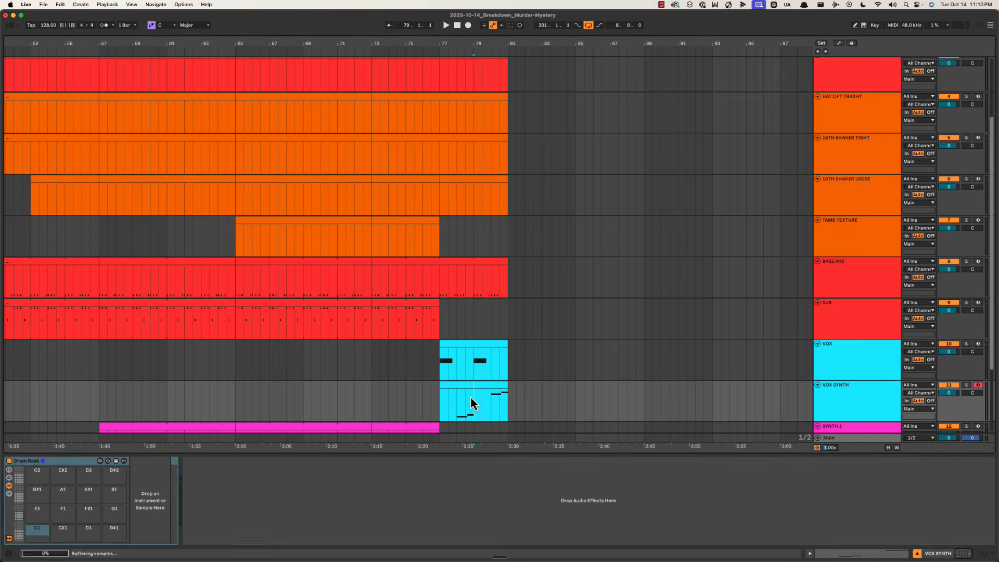
{"action": "left_click", "coordinate": [470, 396]}
{"action": "key", "text": "super+alt+l"}
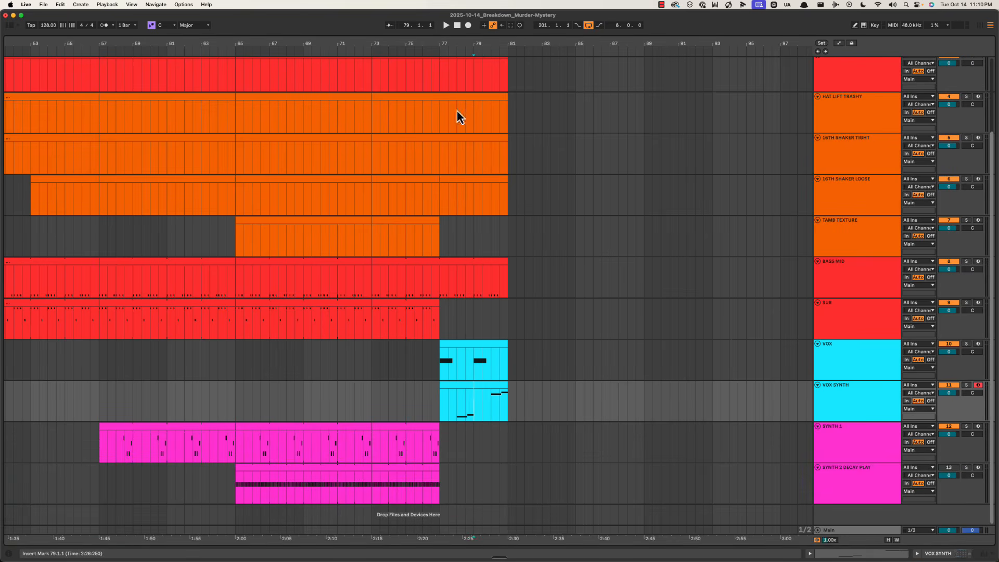
Play the reference from bar 79 and check the VOX and VOX SYNTH clips up to bar 81
{"action": "key", "text": "space"}
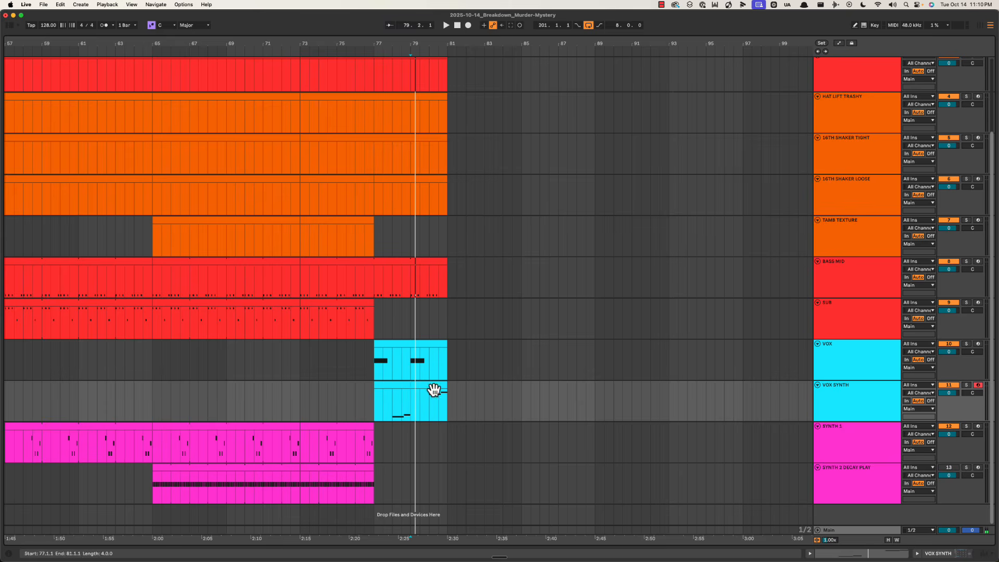
{"action": "key", "text": "space"}
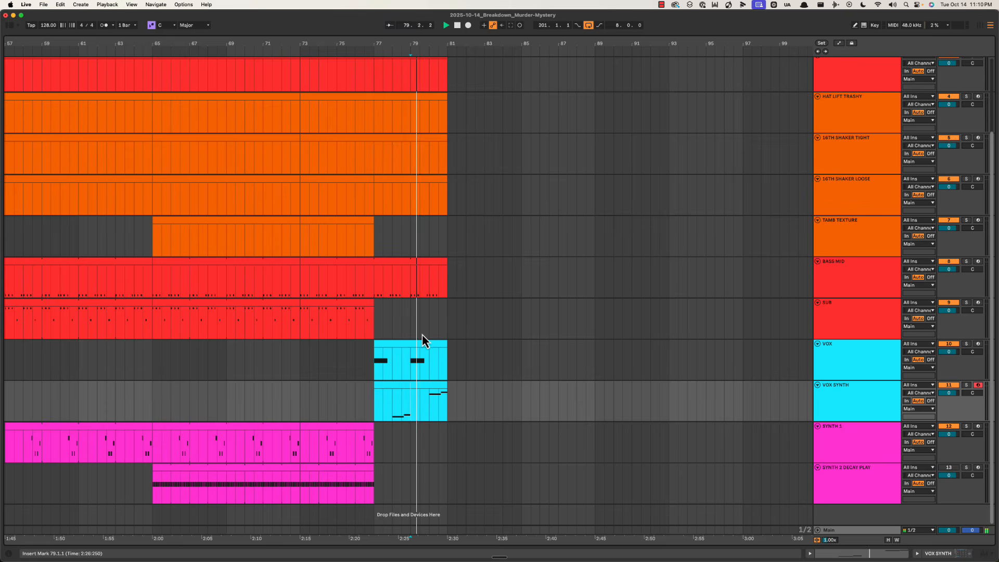
{"action": "scroll", "coordinate": [424, 338], "scroll_direction": "left", "scroll_amount": 3}
{"action": "scroll", "coordinate": [442, 356], "scroll_direction": "right", "scroll_amount": 2}
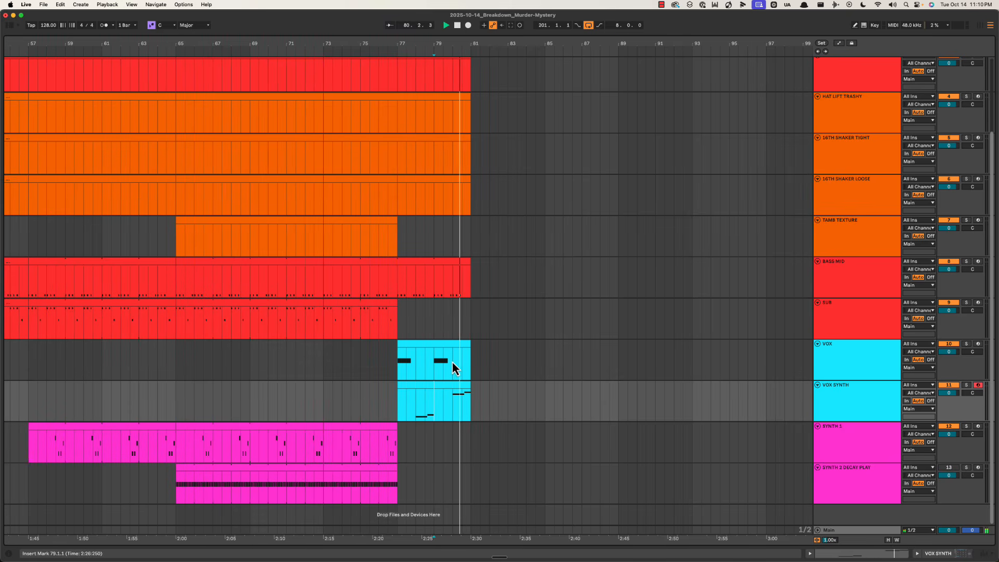
{"action": "left_click_drag", "start_coordinate": [398, 323], "coordinate": [475, 417]}
{"action": "left_click", "coordinate": [478, 420]}
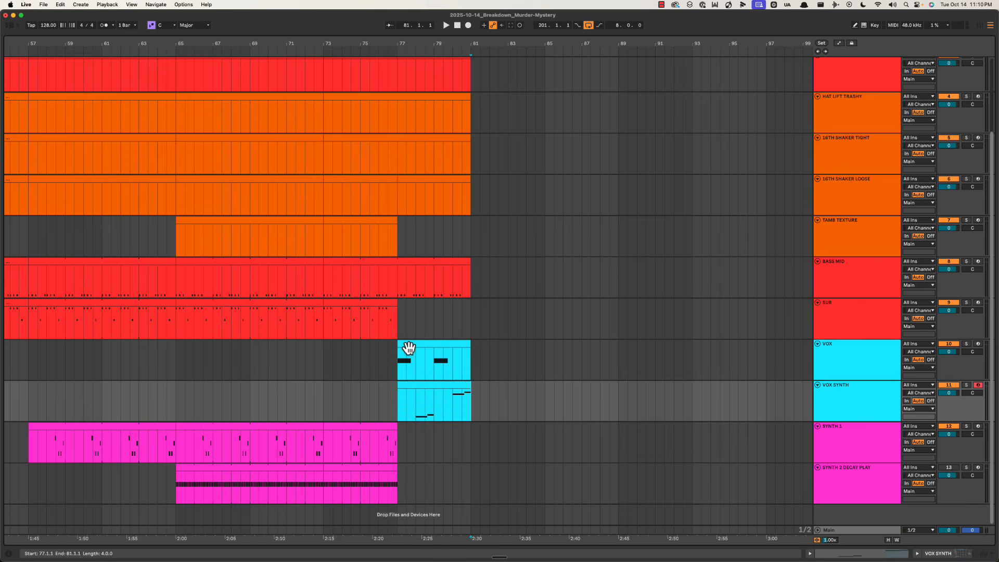
Examine how the VOX and VOX SYNTH phrases alternate bar by bar between bars 77 and 81
{"action": "left_click_drag", "start_coordinate": [397, 360], "coordinate": [438, 404]}
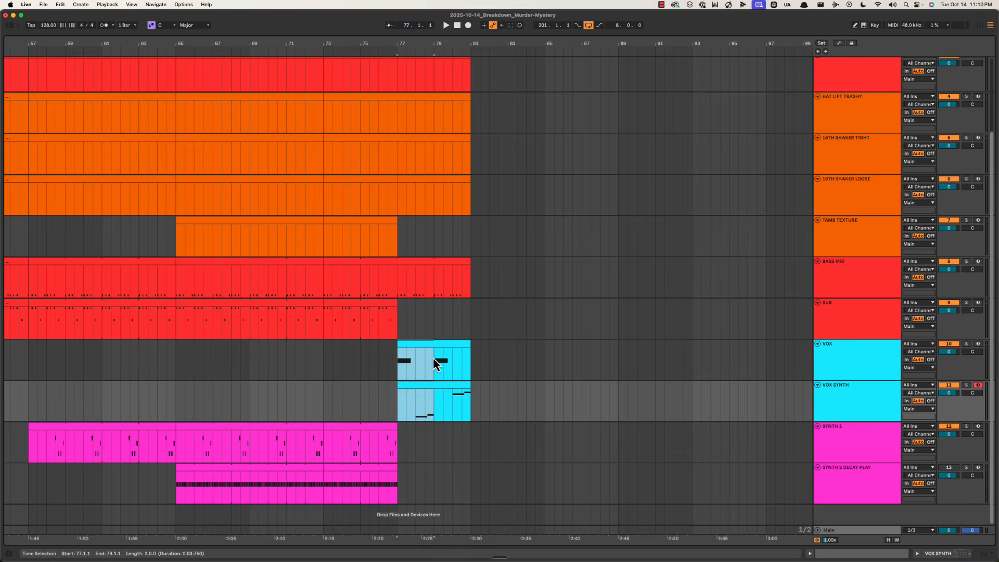
{"action": "left_click", "coordinate": [401, 363]}
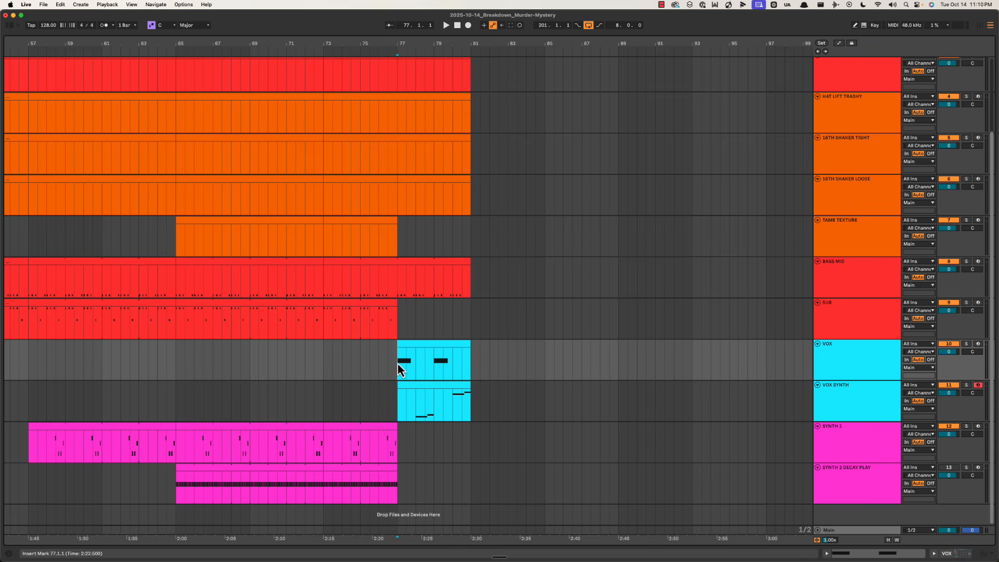
{"action": "left_click_drag", "start_coordinate": [417, 393], "coordinate": [432, 408]}
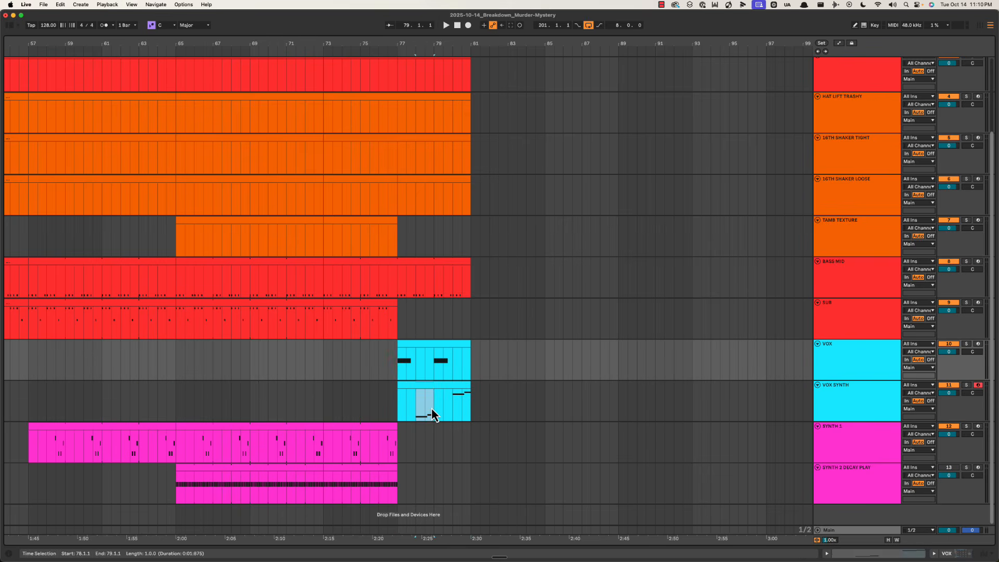
{"action": "left_click_drag", "start_coordinate": [432, 364], "coordinate": [451, 360]}
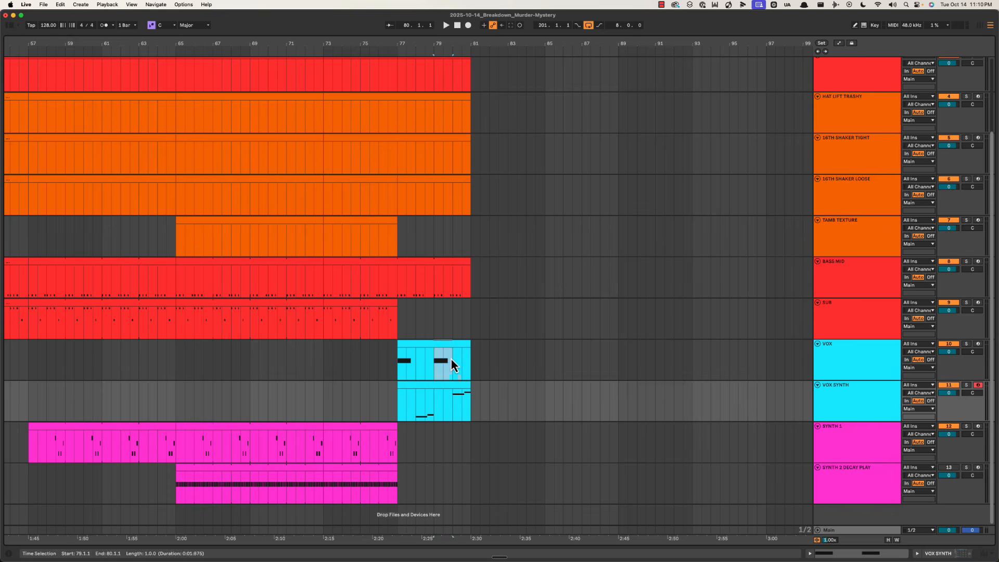
{"action": "left_click_drag", "start_coordinate": [454, 396], "coordinate": [470, 395]}
Compare the empty SUB section from bar 77 with the VOX and VOX SYNTH phrases beneath it
{"action": "left_click", "coordinate": [400, 328]}
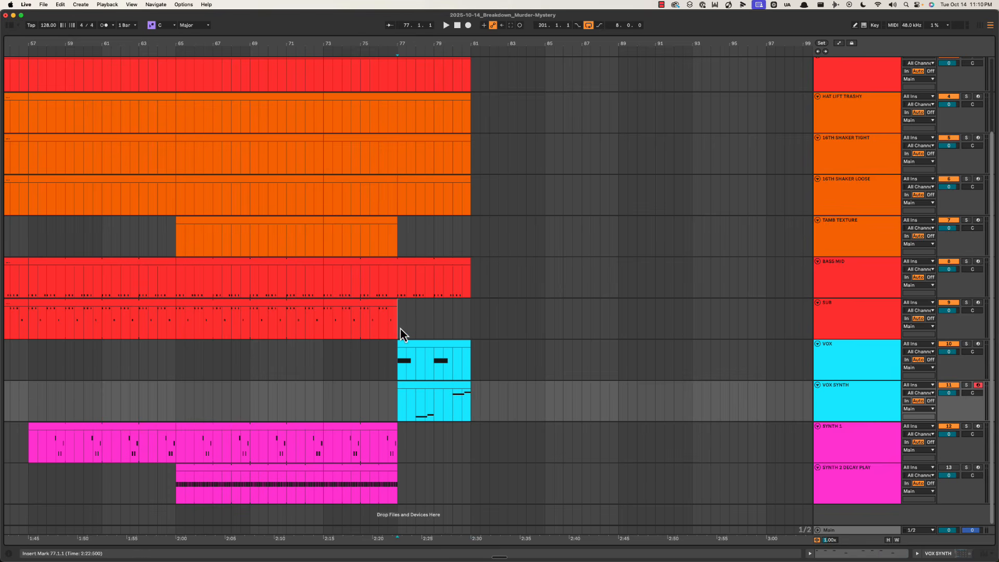
{"action": "left_click_drag", "start_coordinate": [399, 324], "coordinate": [423, 323]}
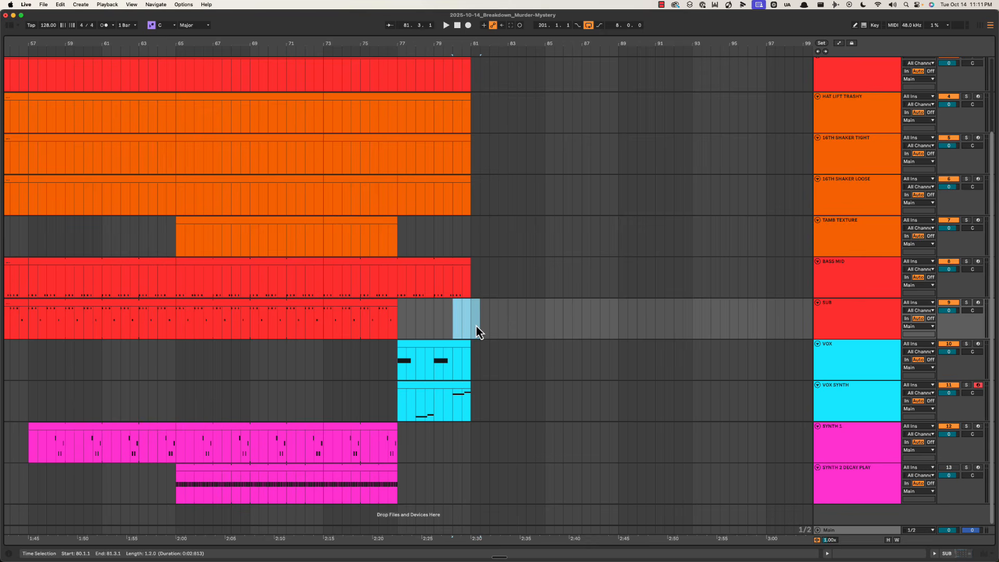
{"action": "left_click_drag", "start_coordinate": [456, 326], "coordinate": [476, 323]}
{"action": "left_click_drag", "start_coordinate": [414, 399], "coordinate": [436, 401]}
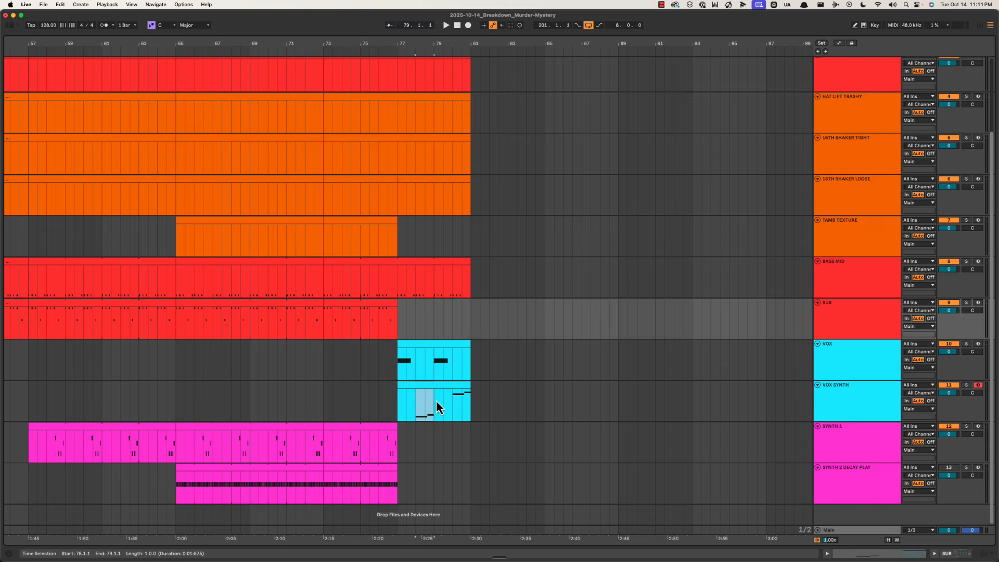
{"action": "left_click", "coordinate": [403, 326]}
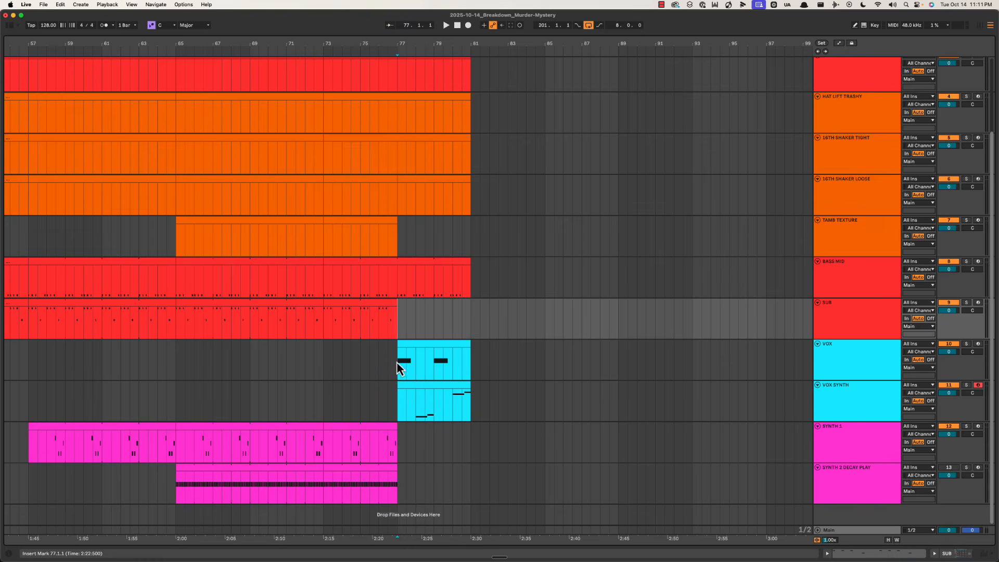
{"action": "left_click_drag", "start_coordinate": [398, 361], "coordinate": [435, 405]}
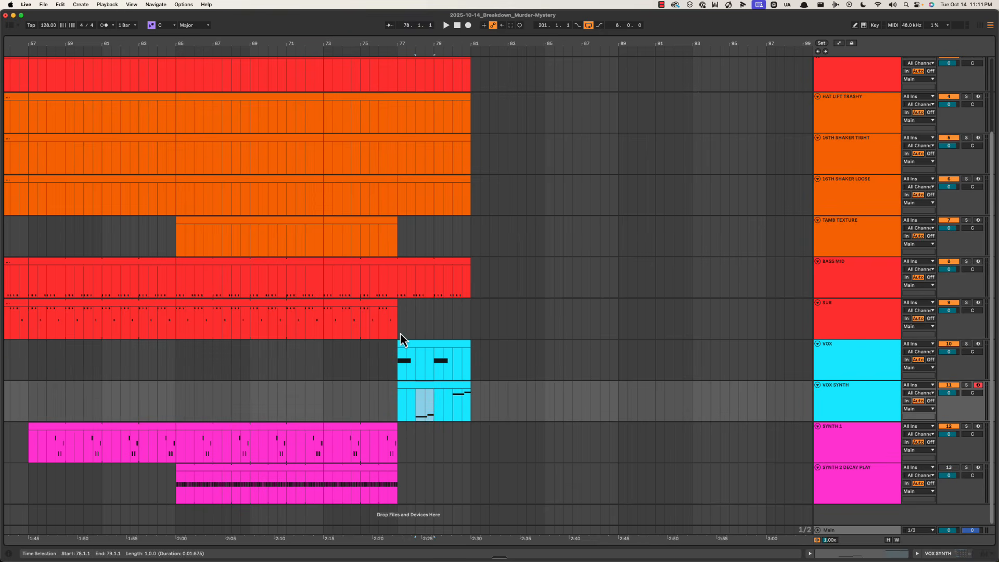
Examine the VOX and VOX SYNTH call-and-response in two-bar blocks, bars 77–79 and 79–81, against the empty SUB section
{"action": "left_click_drag", "start_coordinate": [435, 362], "coordinate": [454, 363]}
{"action": "left_click_drag", "start_coordinate": [456, 401], "coordinate": [478, 400]}
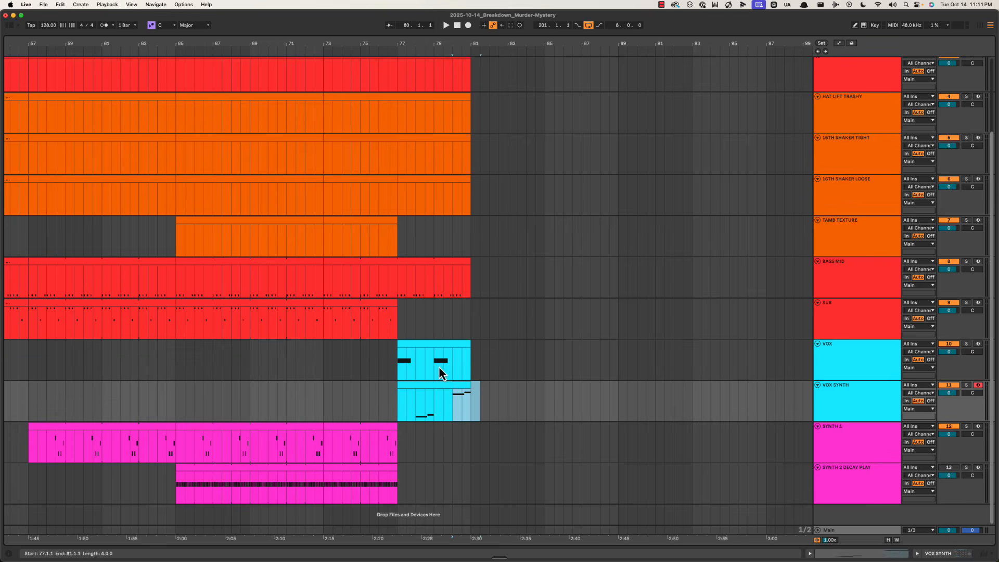
{"action": "left_click_drag", "start_coordinate": [400, 325], "coordinate": [433, 413]}
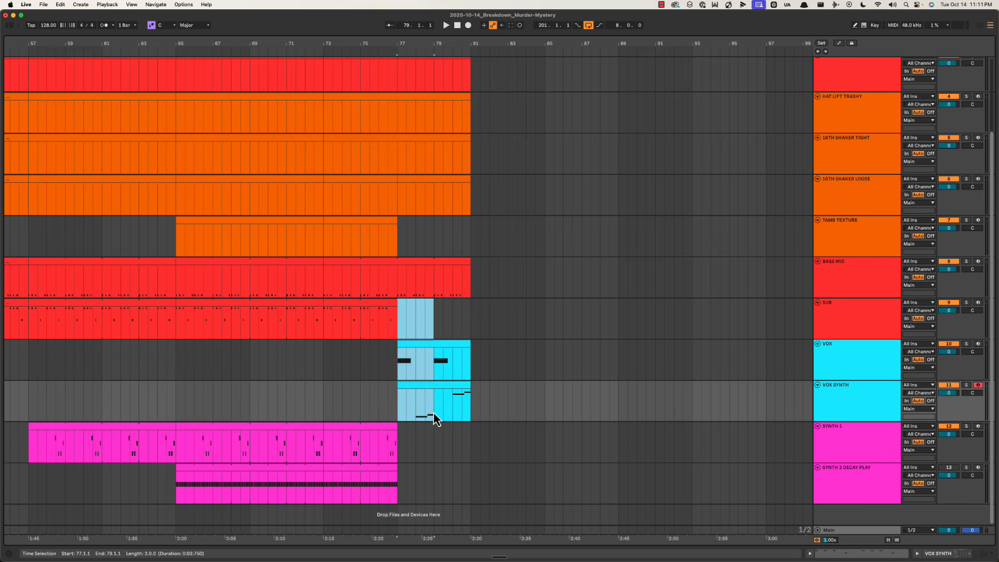
{"action": "left_click_drag", "start_coordinate": [436, 325], "coordinate": [469, 407]}
{"action": "left_click", "coordinate": [400, 326]}
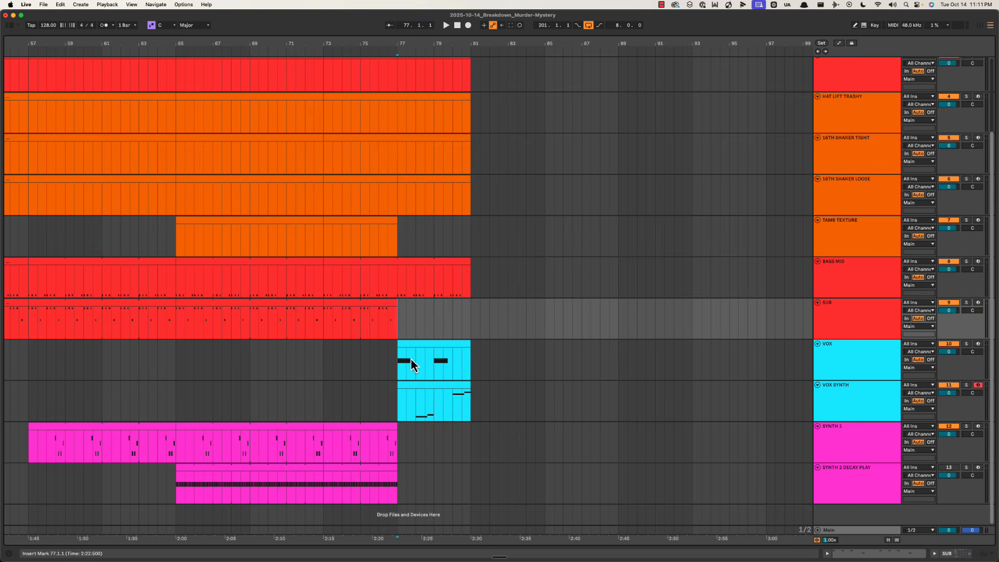
{"action": "left_click_drag", "start_coordinate": [399, 322], "coordinate": [431, 404]}
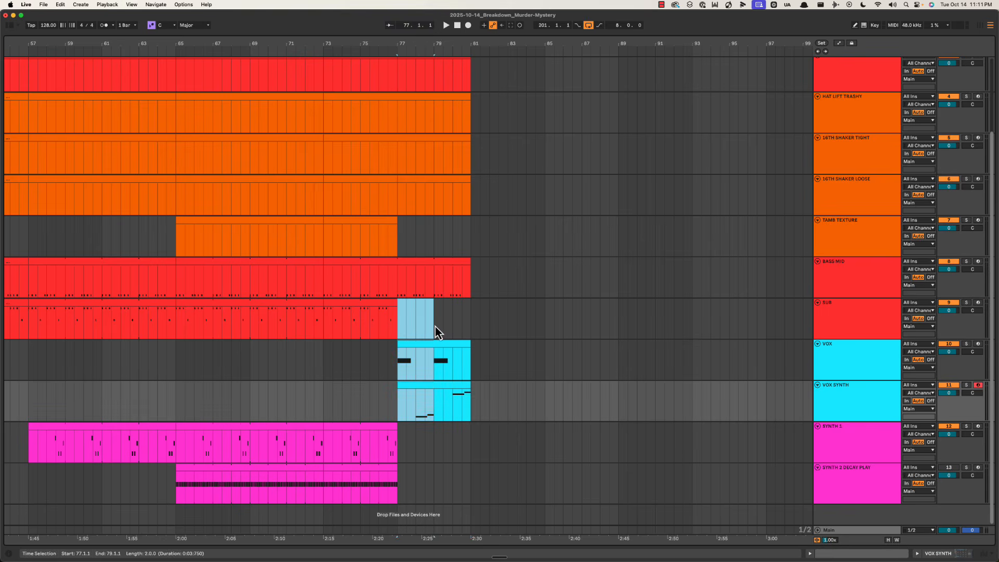
{"action": "left_click", "coordinate": [401, 364]}
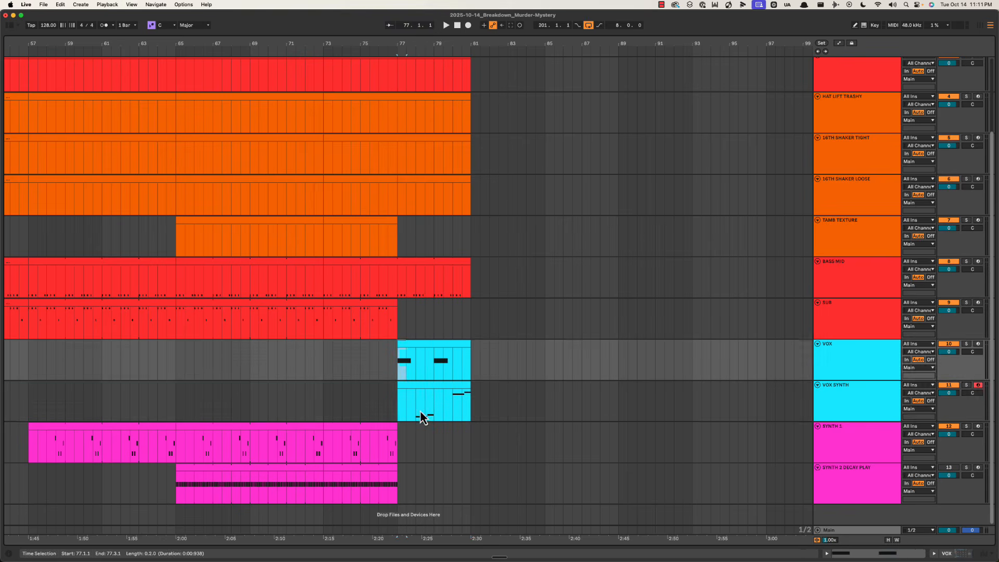
{"action": "left_click", "coordinate": [425, 416]}
{"action": "left_click_drag", "start_coordinate": [436, 322], "coordinate": [472, 423]}
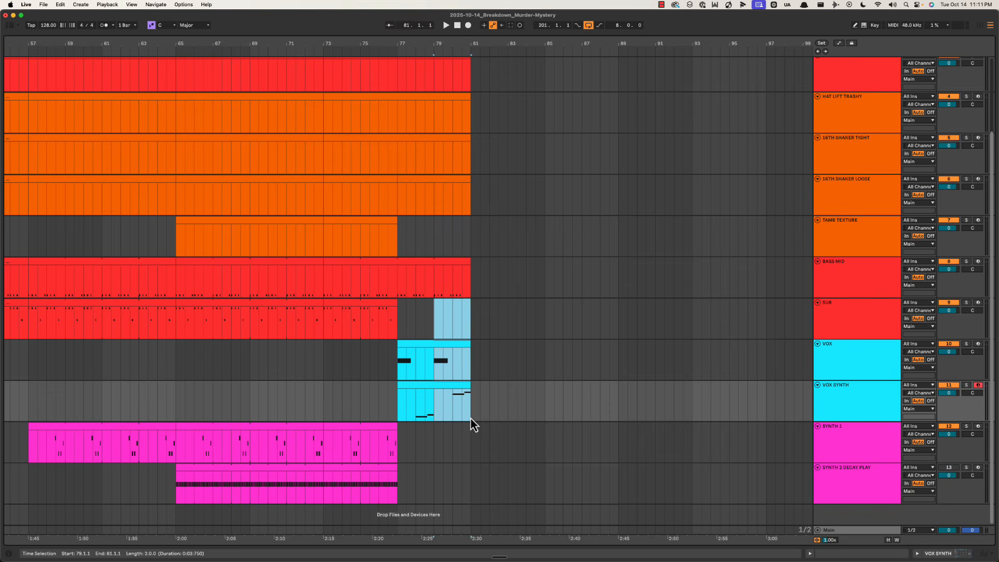
{"action": "left_click_drag", "start_coordinate": [433, 374], "coordinate": [472, 398]}
Play the arrangement from bar 77 to hear the VOX and VOX SYNTH exchange, and stop playback
{"action": "left_click", "coordinate": [455, 355]}
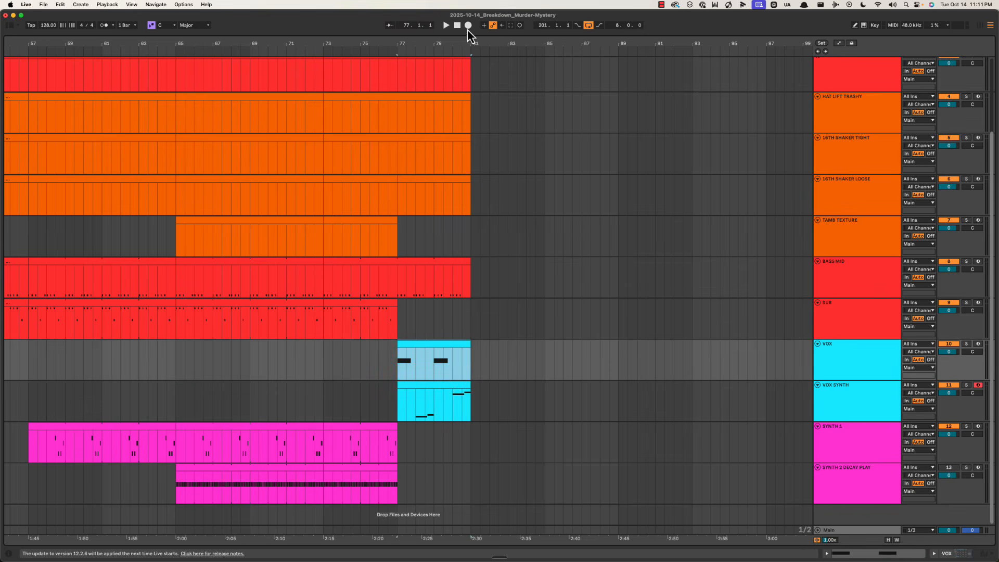
{"action": "left_click_drag", "start_coordinate": [463, 44], "coordinate": [423, 48]}
{"action": "key", "text": "space"}
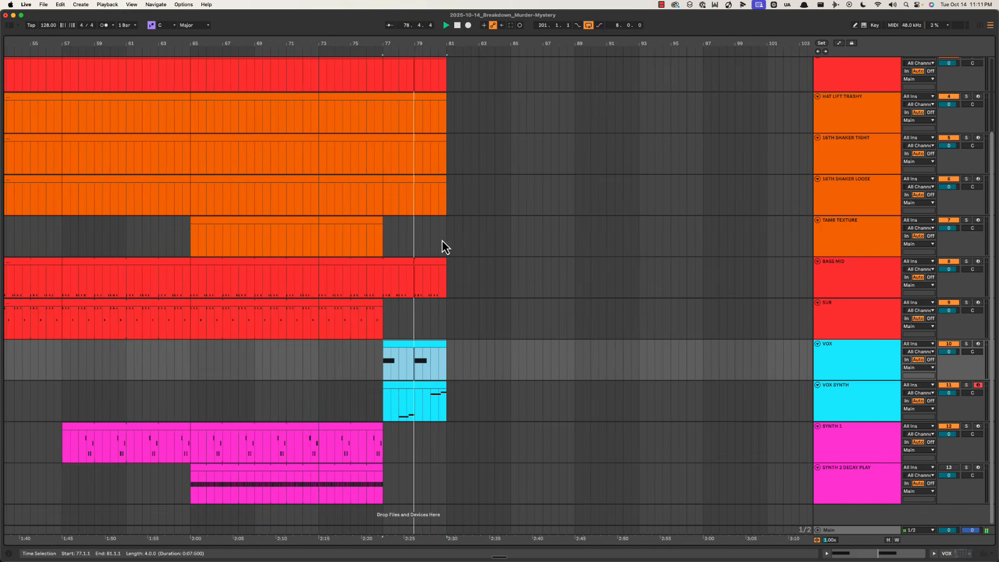
{"action": "scroll", "coordinate": [454, 282], "scroll_direction": "left", "scroll_amount": 2}
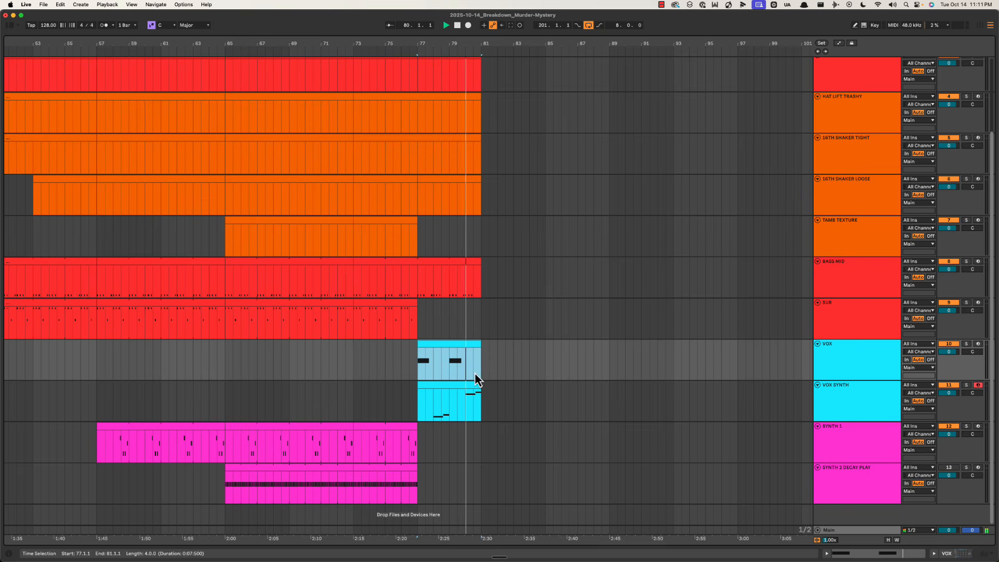
{"action": "left_click", "coordinate": [419, 331]}
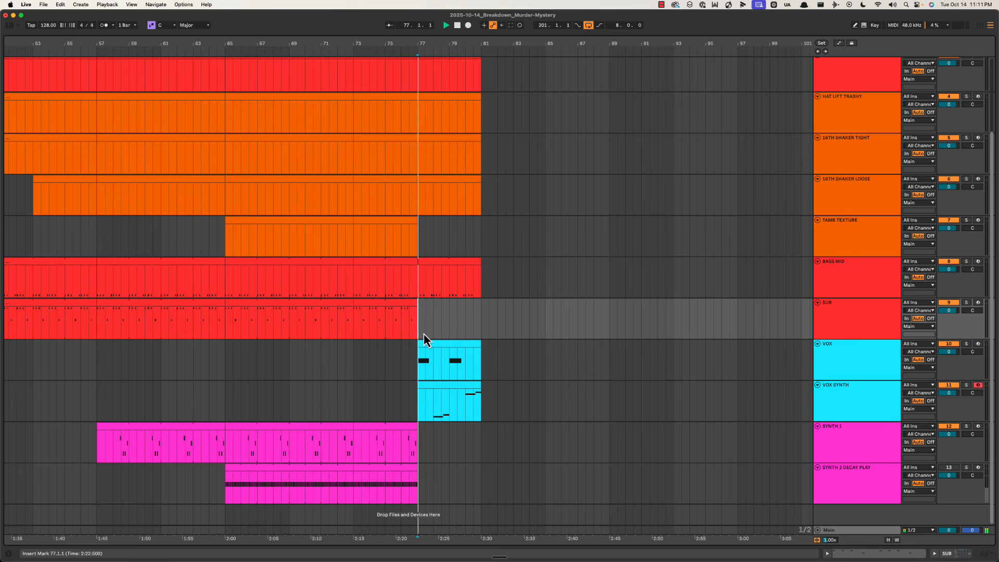
{"action": "key", "text": "space"}
Extend the last SYNTH 2 DECAY PLAY clip from bar 77 to bar 81
{"action": "left_click", "coordinate": [482, 484]}
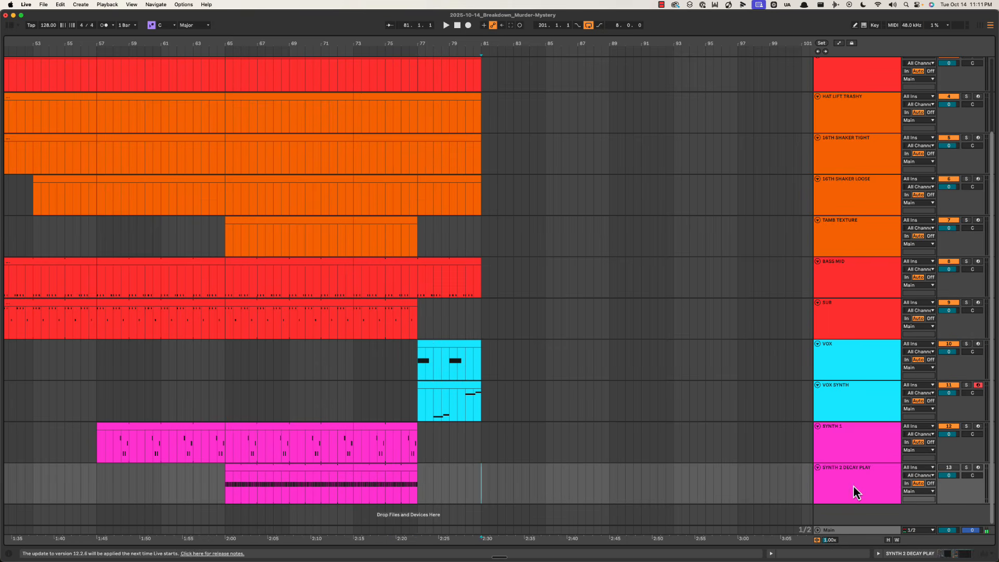
{"action": "left_click", "coordinate": [854, 486]}
{"action": "left_click_drag", "start_coordinate": [414, 465], "coordinate": [481, 466]}
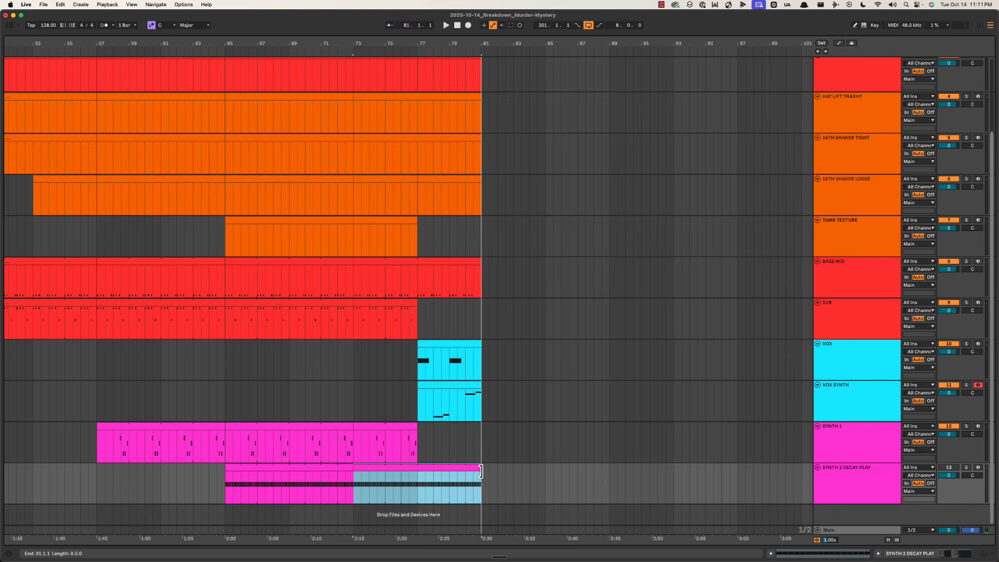
Listen from bar 77, split the SYNTH 2 DECAY PLAY clip there and name its bars 77–81 section "OPEN?"
{"action": "left_click", "coordinate": [419, 372]}
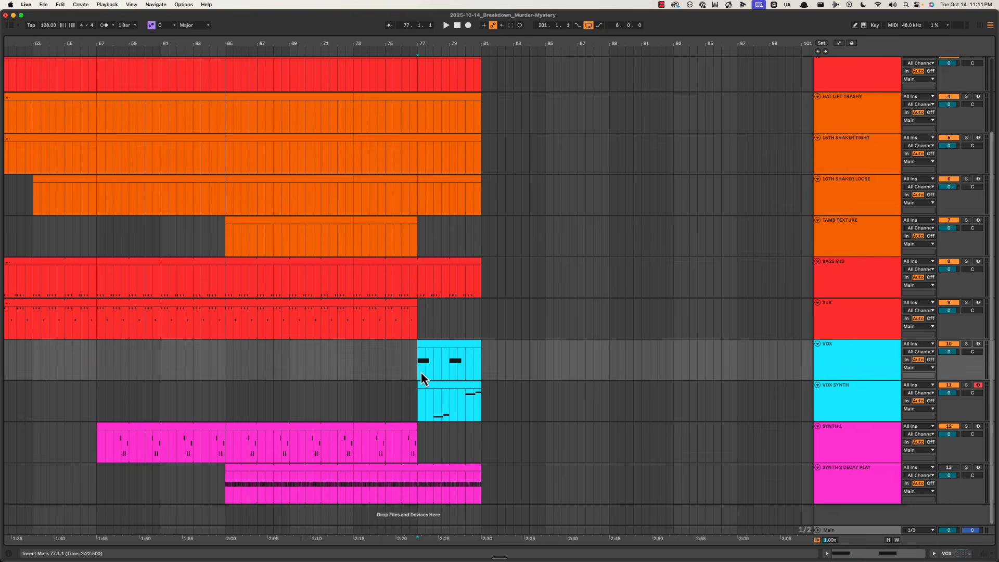
{"action": "key", "text": "space"}
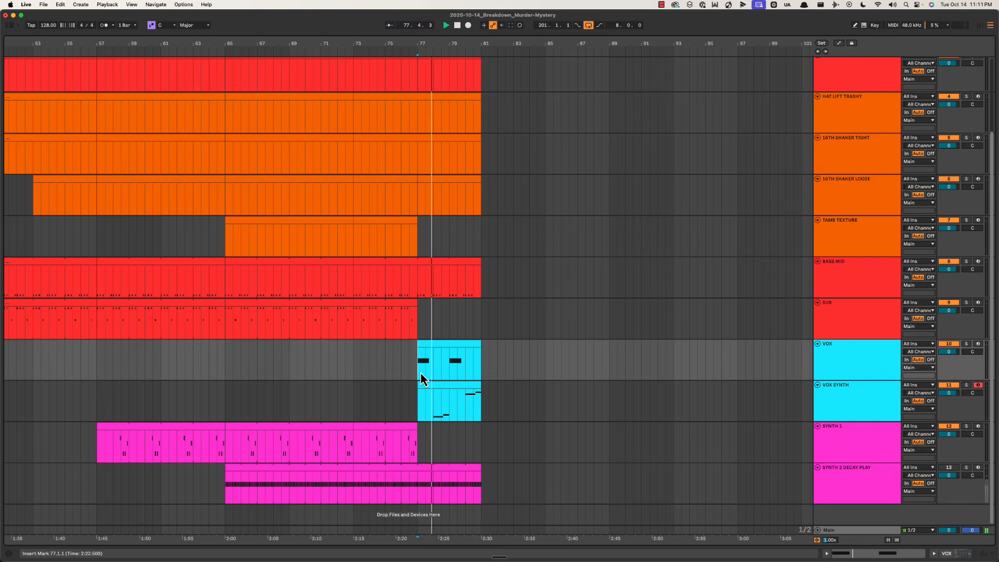
{"action": "left_click", "coordinate": [417, 488]}
{"action": "key", "text": "space"}
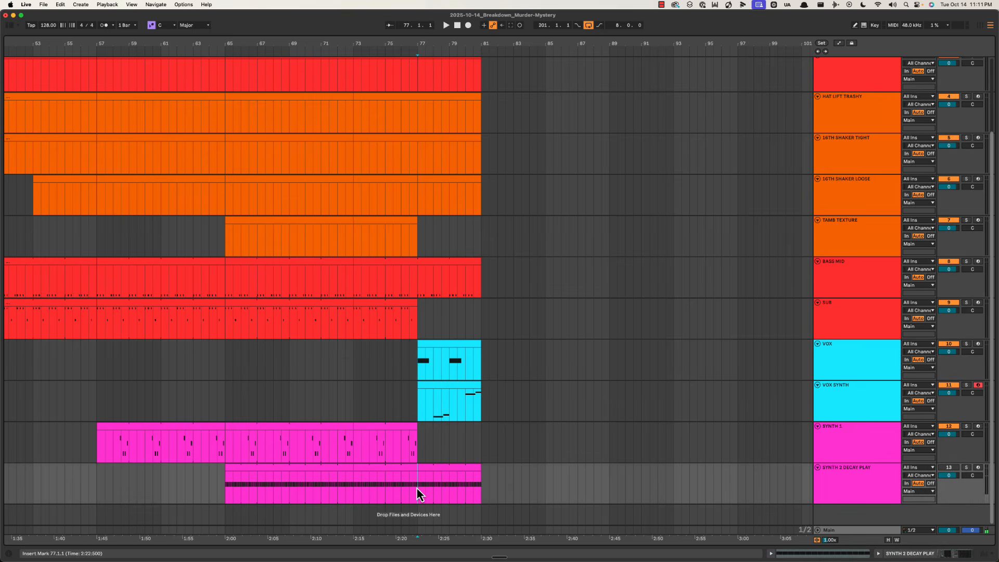
{"action": "left_click", "coordinate": [436, 473]}
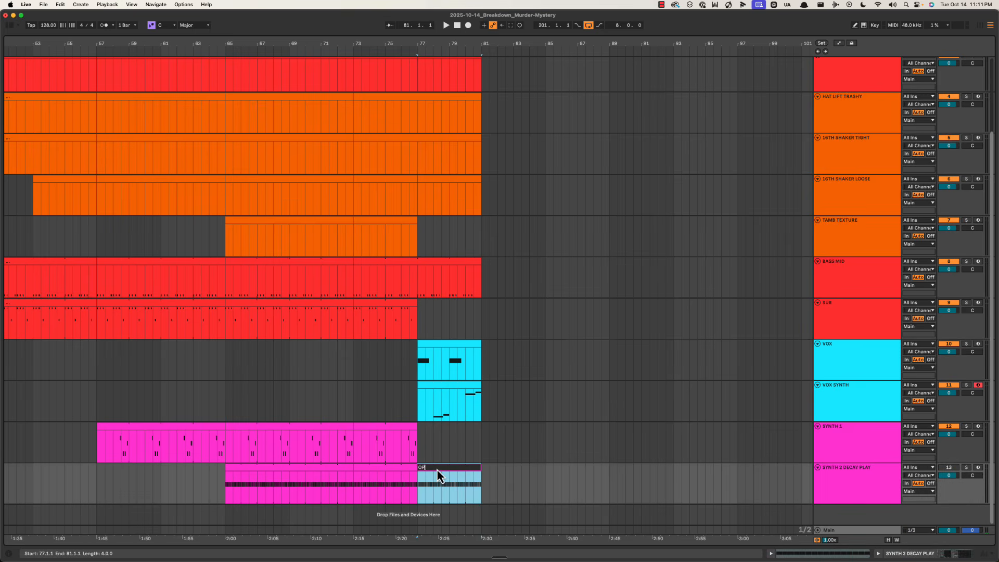
{"action": "type", "text": "OPEN?"}
{"action": "key", "text": "Return"}
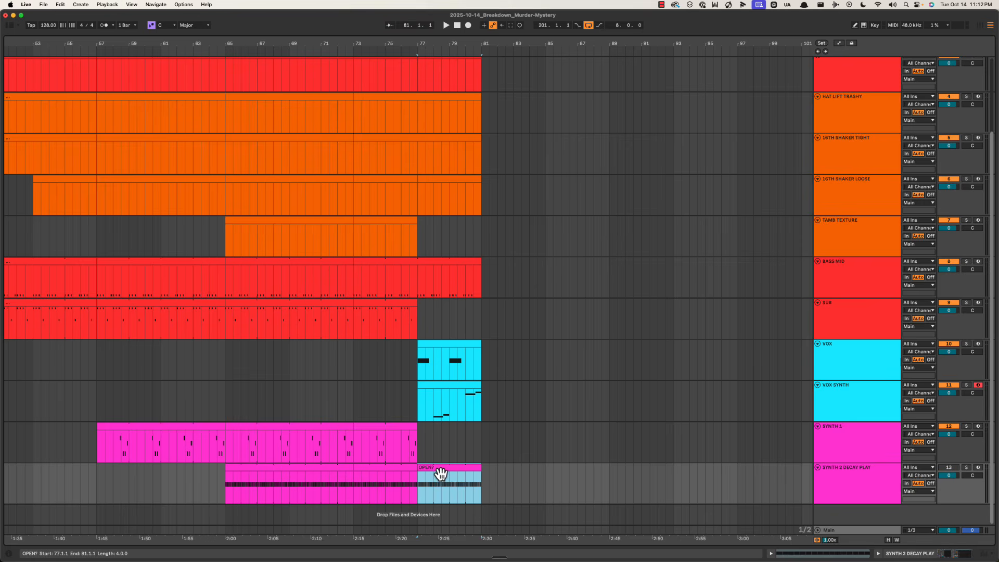
Play the arrangement from bar 79 and duplicate the VOX clip into bars 81–85
{"action": "left_click", "coordinate": [416, 411]}
{"action": "left_click_drag", "start_coordinate": [485, 51], "coordinate": [482, 73]}
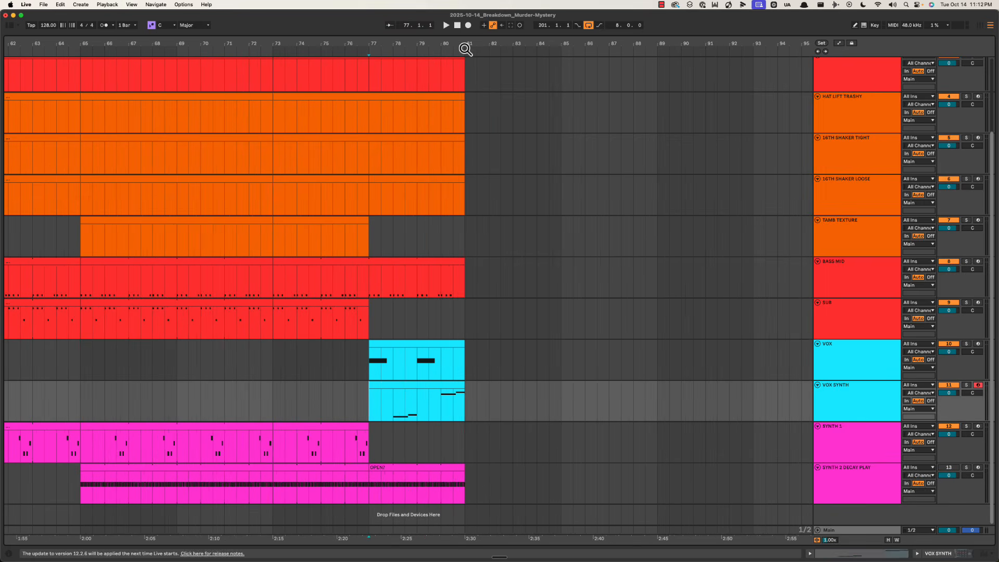
{"action": "left_click", "coordinate": [382, 474]}
{"action": "left_click", "coordinate": [375, 488]}
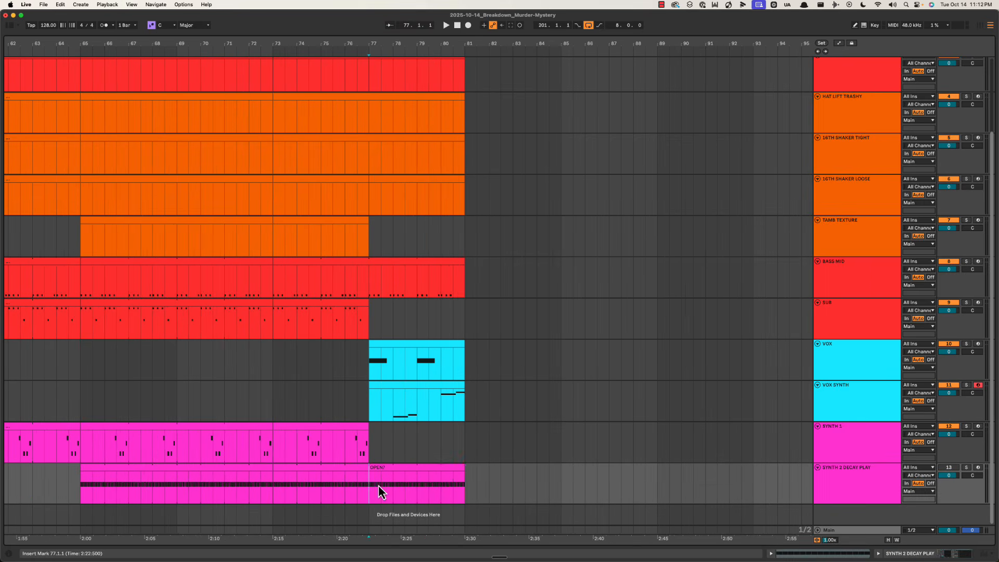
{"action": "left_click", "coordinate": [418, 411]}
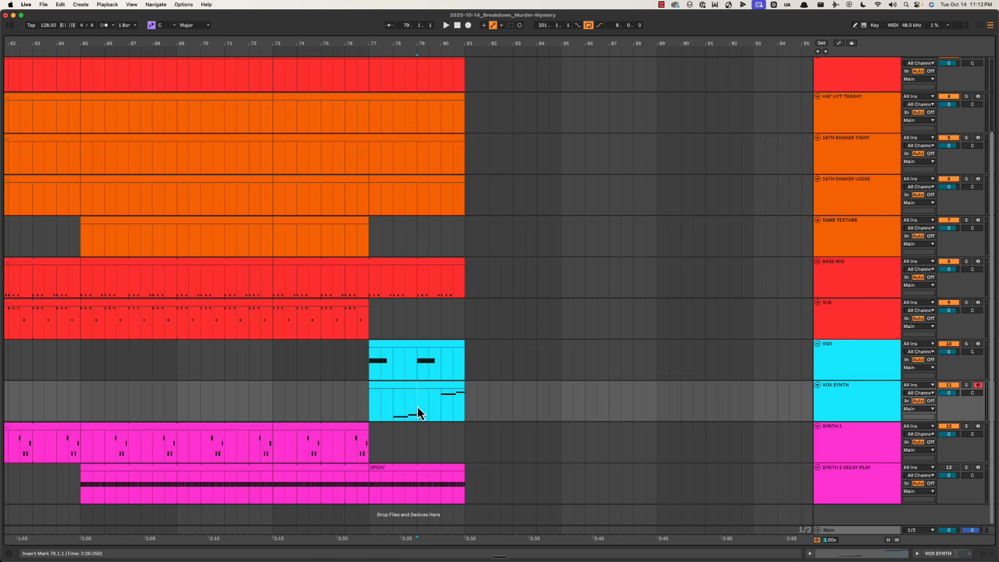
{"action": "left_click_drag", "start_coordinate": [433, 43], "coordinate": [386, 41]}
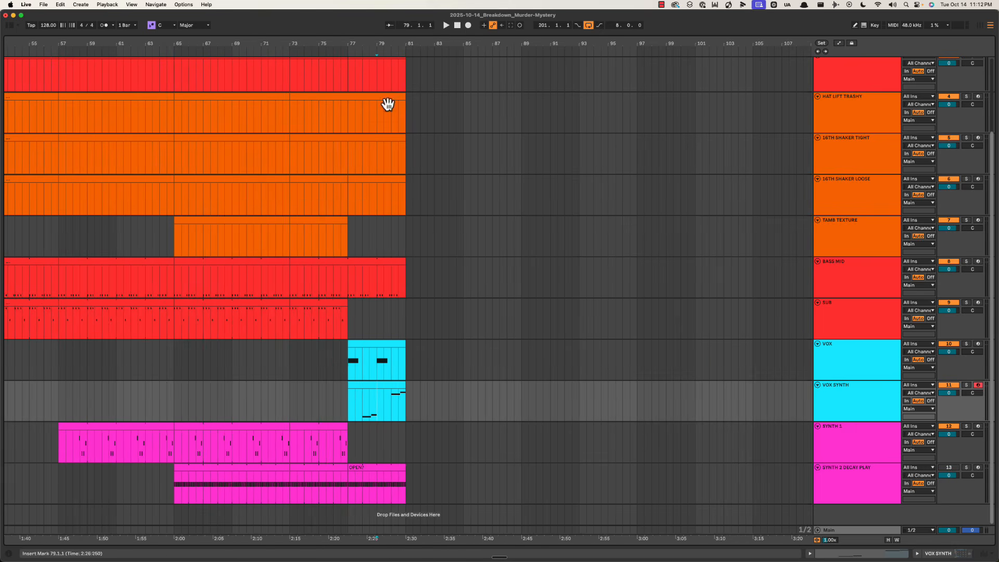
{"action": "scroll", "coordinate": [360, 267], "scroll_direction": "left", "scroll_amount": 3}
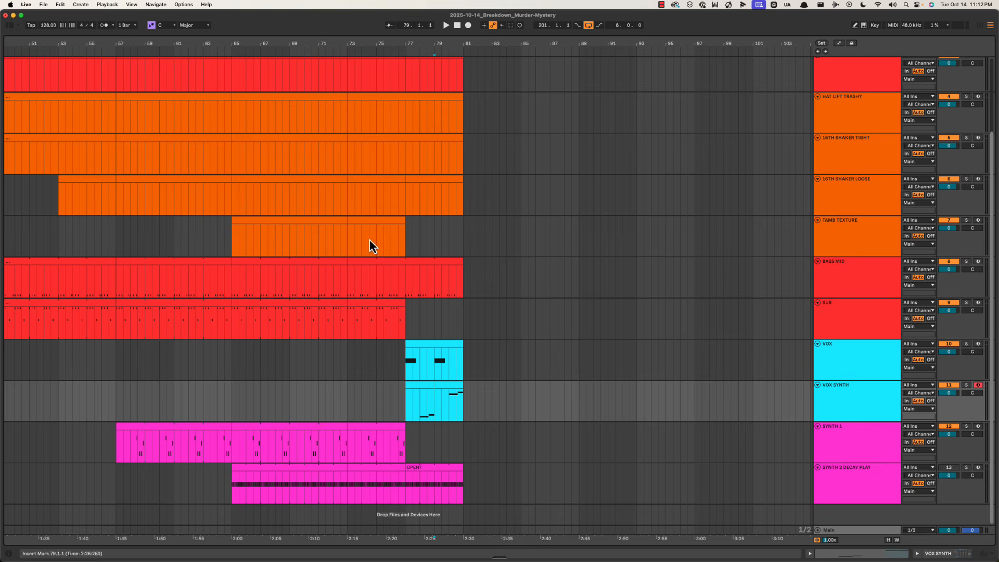
{"action": "key", "text": "space"}
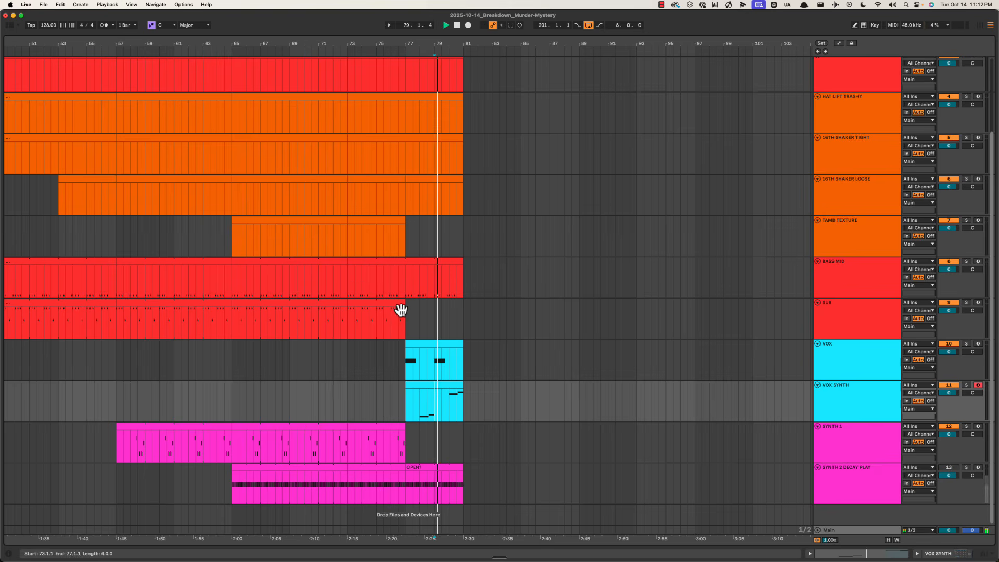
{"action": "left_click", "coordinate": [446, 351]}
{"action": "key", "text": "super+d"}
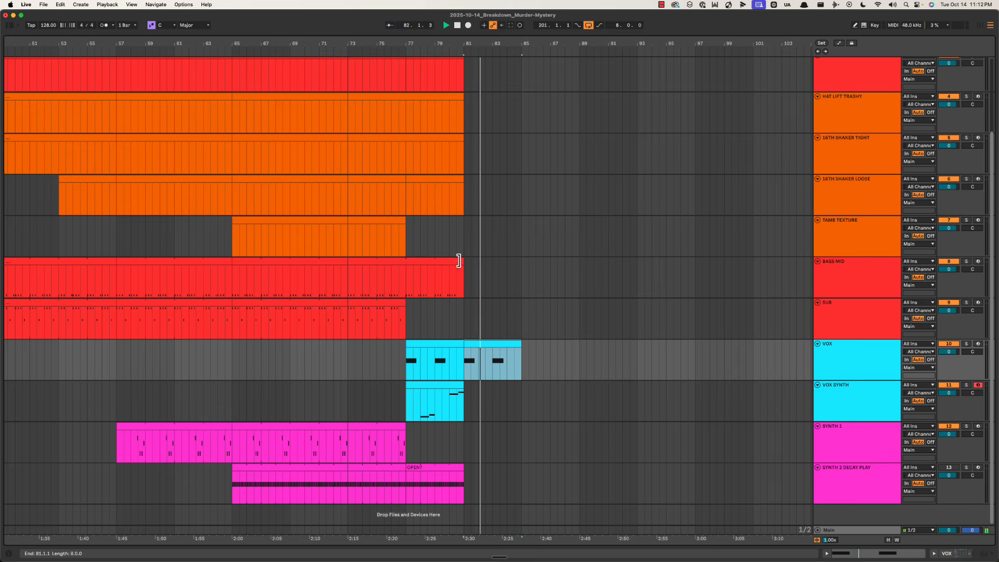
{"action": "key", "text": "space"}
Duplicate the bars 77–81 section of the BASS MID track into bars 81–85 and name the copy "HP"
{"action": "left_click_drag", "start_coordinate": [458, 260], "coordinate": [408, 282]}
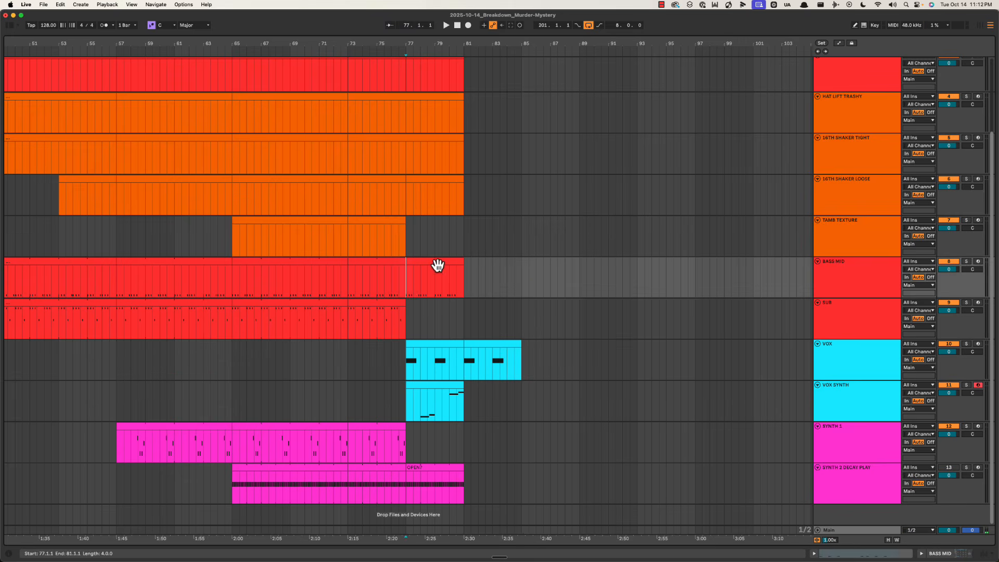
{"action": "key", "text": "super+d"}
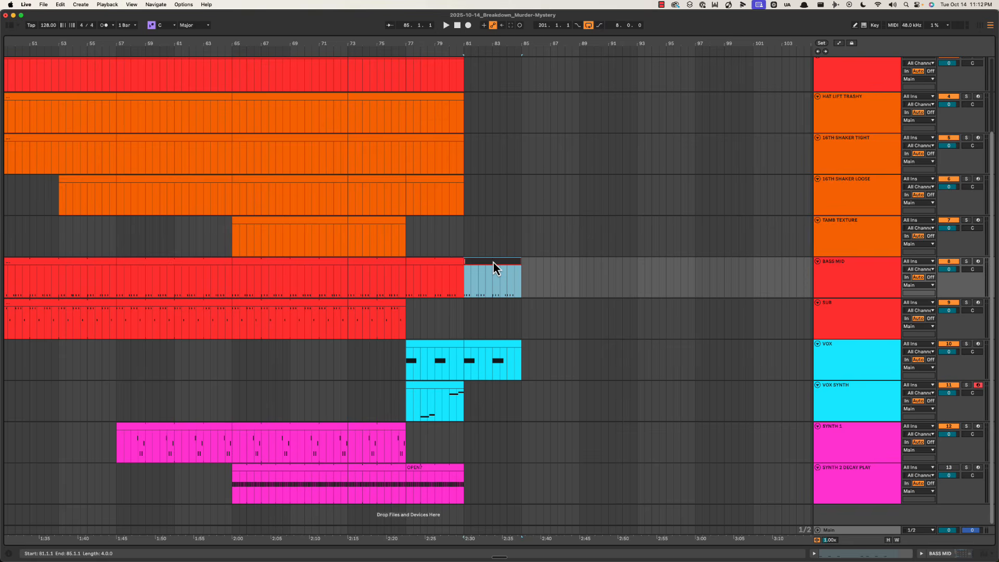
{"action": "left_click", "coordinate": [493, 262]}
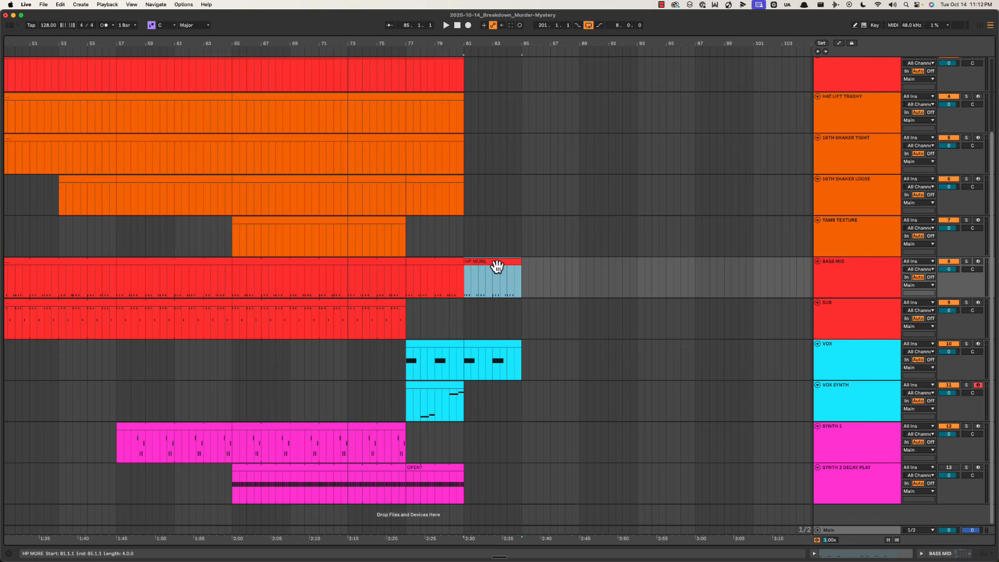
{"action": "key", "text": "space"}
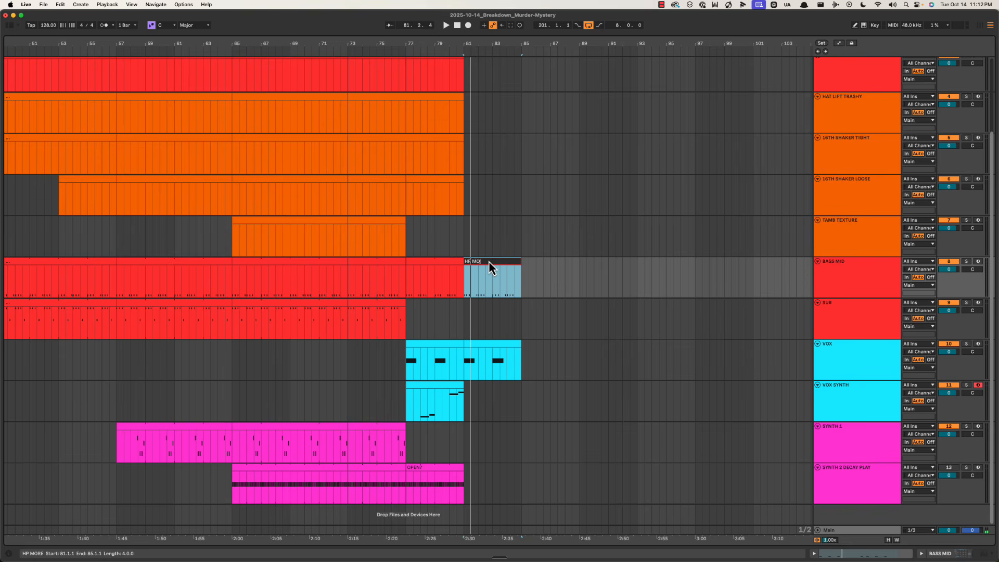
{"action": "key", "text": "space"}
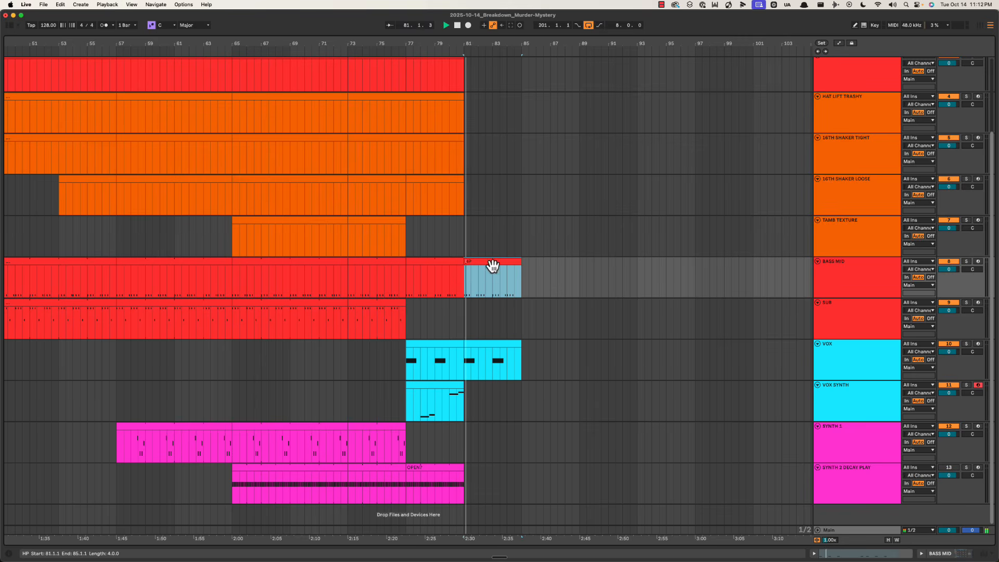
Duplicate the "OPEN?" clip on SYNTH 2 DECAY PLAY and the VOX SYNTH clip into bars 81–85
{"action": "left_click", "coordinate": [455, 388]}
{"action": "key", "text": "space"}
{"action": "left_click", "coordinate": [456, 472]}
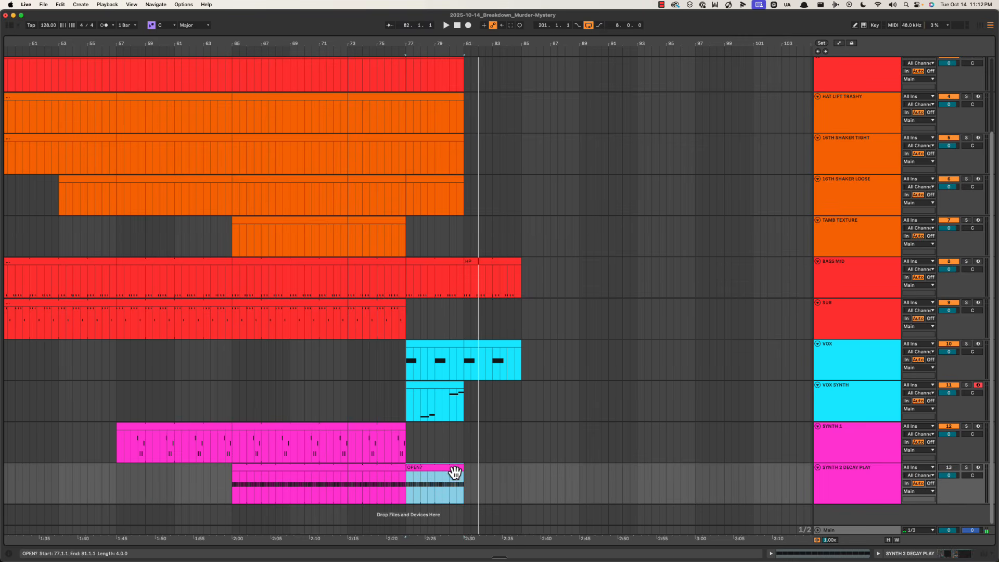
{"action": "key", "text": "ctrl+d"}
{"action": "left_click", "coordinate": [448, 391]}
{"action": "key", "text": "space"}
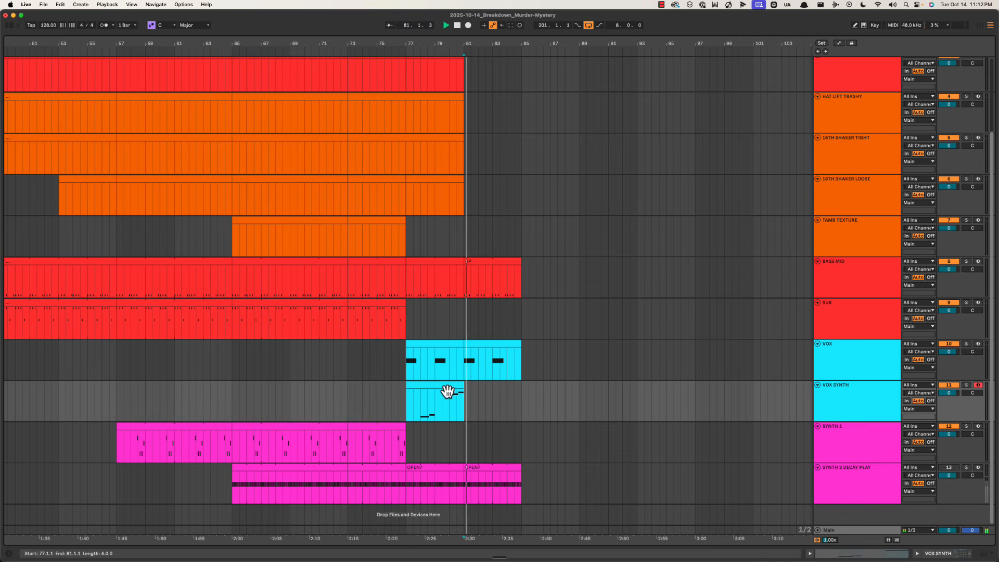
{"action": "key", "text": "ctrl+d"}
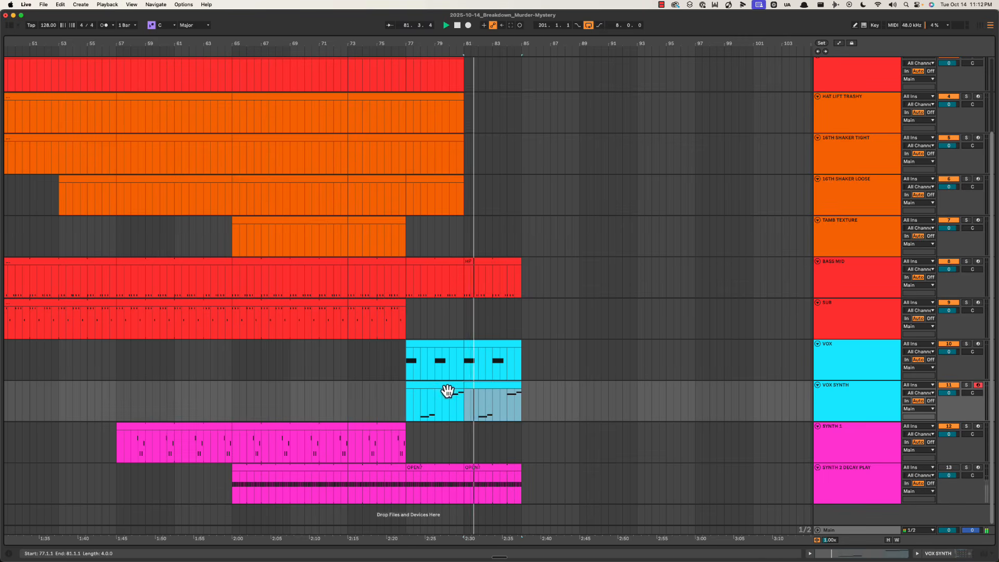
Duplicate bars 77–81 of the BEAT, HAT LIFT TRASHY, 16TH SHAKER TIGHT and 16TH SHAKER LOOSE tracks into bars 81–85
{"action": "left_click", "coordinate": [479, 408]}
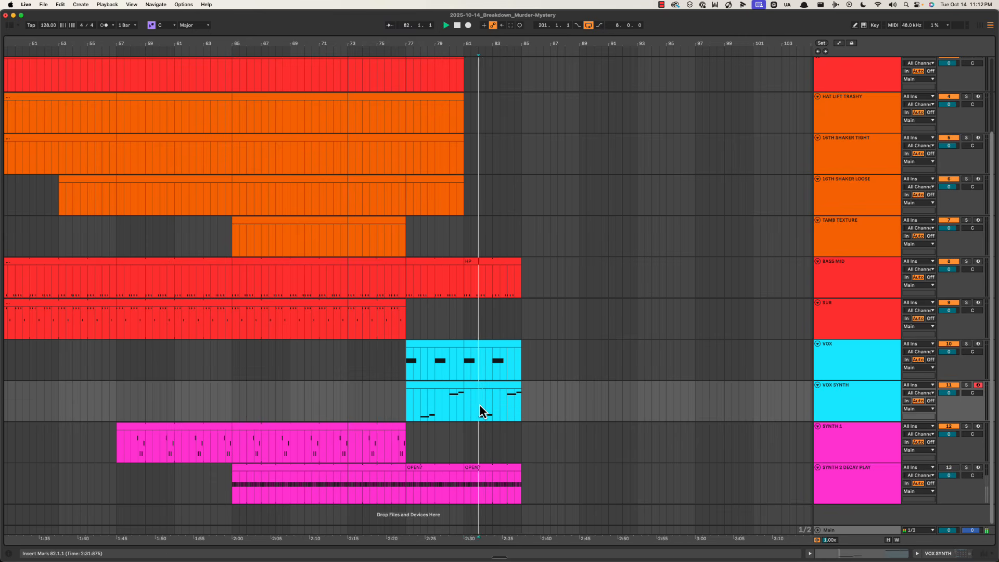
{"action": "scroll", "coordinate": [463, 292], "scroll_direction": "right", "scroll_amount": 1}
{"action": "scroll", "coordinate": [450, 244], "scroll_direction": "up", "scroll_amount": 4}
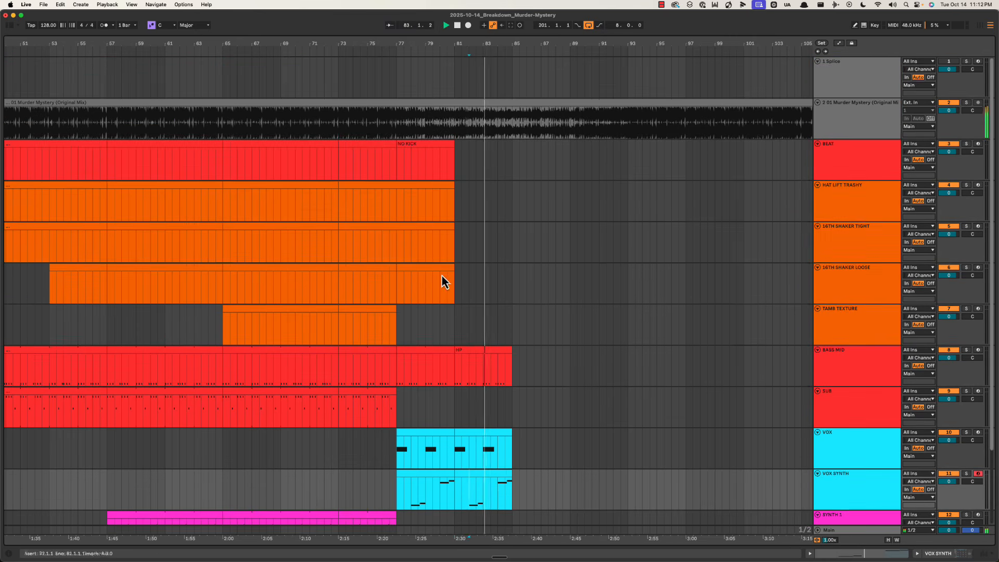
{"action": "left_click", "coordinate": [442, 272]}
{"action": "left_click", "coordinate": [437, 154], "text": "shift"}
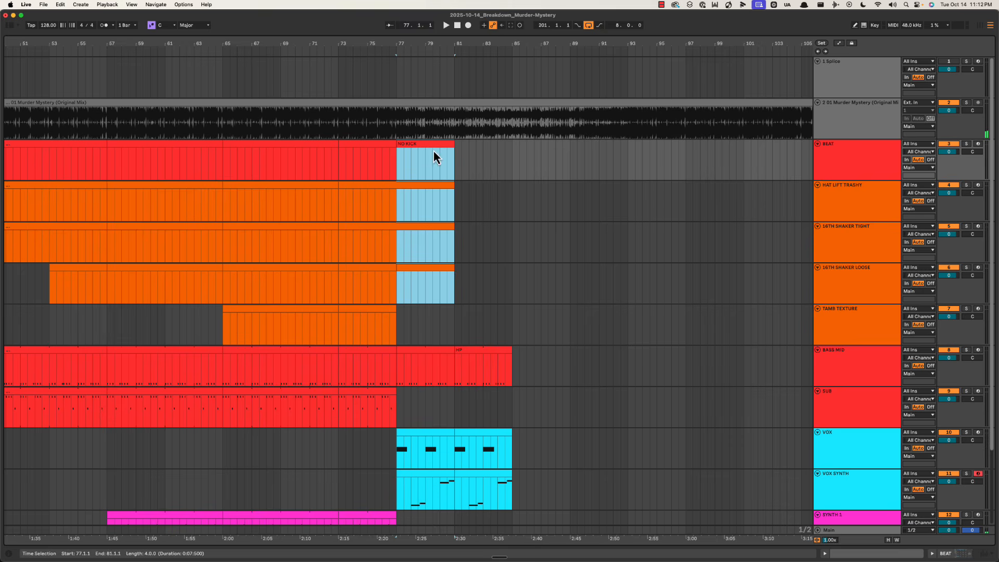
{"action": "key", "text": "ctrl+d"}
{"action": "key", "text": "space"}
Listen to the extended section from bars 79 and 82, and rename the BASS MID clip at bars 81–85 "HP UP"
{"action": "left_click", "coordinate": [426, 275]}
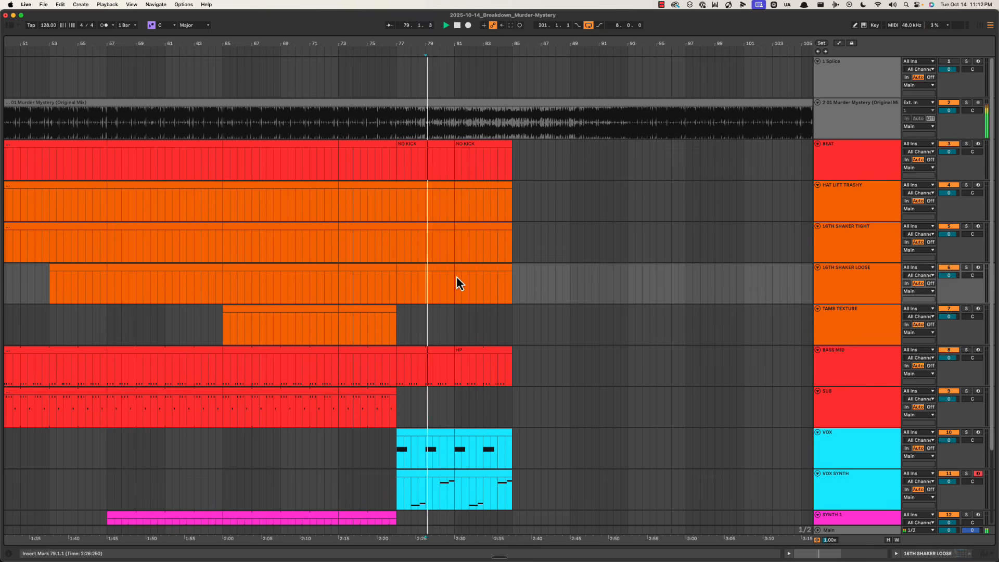
{"action": "left_click", "coordinate": [470, 252]}
{"action": "scroll", "coordinate": [470, 251], "scroll_direction": "down", "scroll_amount": 3}
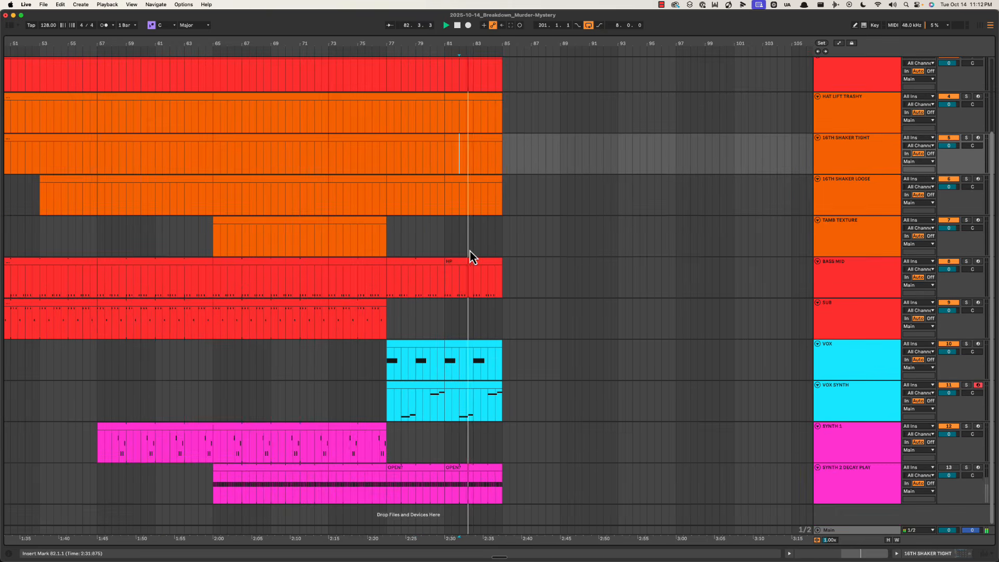
{"action": "scroll", "coordinate": [470, 252], "scroll_direction": "up", "scroll_amount": 3}
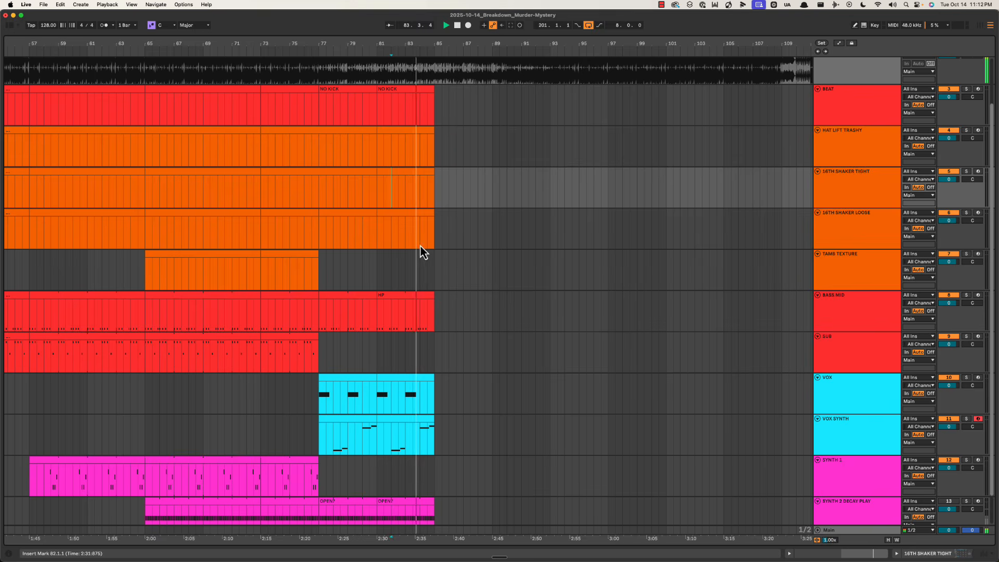
{"action": "key", "text": "space"}
{"action": "left_click", "coordinate": [416, 296]}
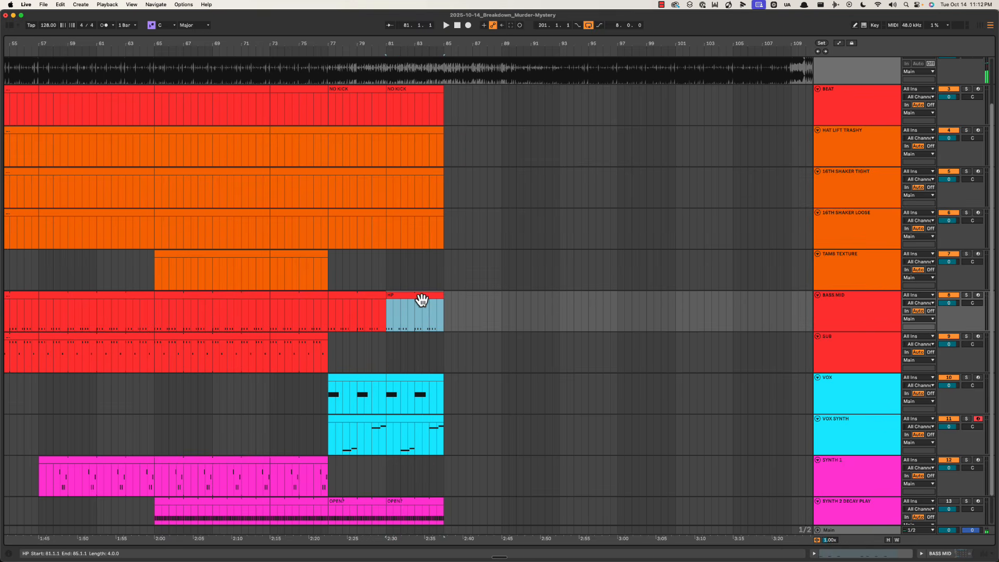
{"action": "left_click", "coordinate": [435, 283]}
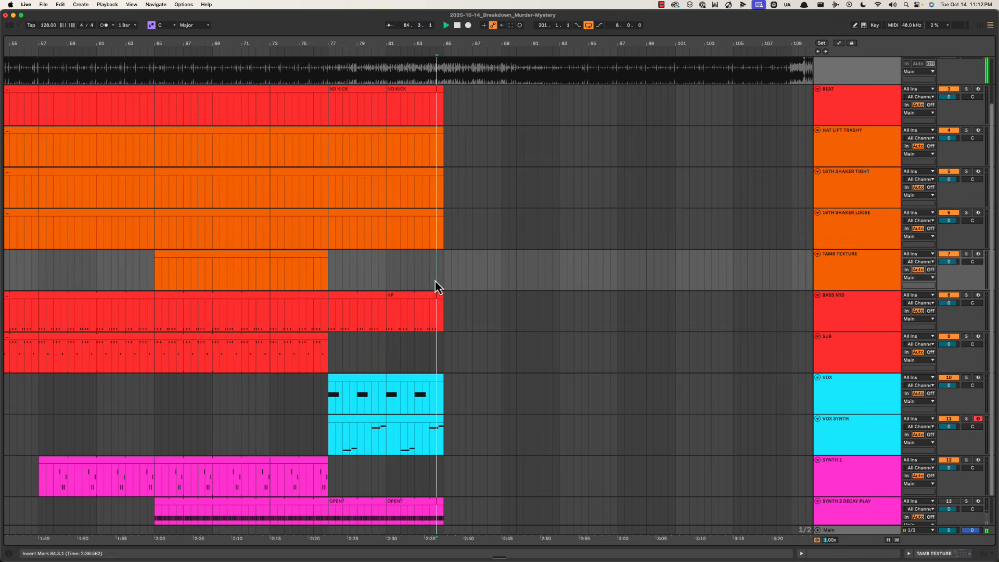
{"action": "left_click", "coordinate": [410, 297]}
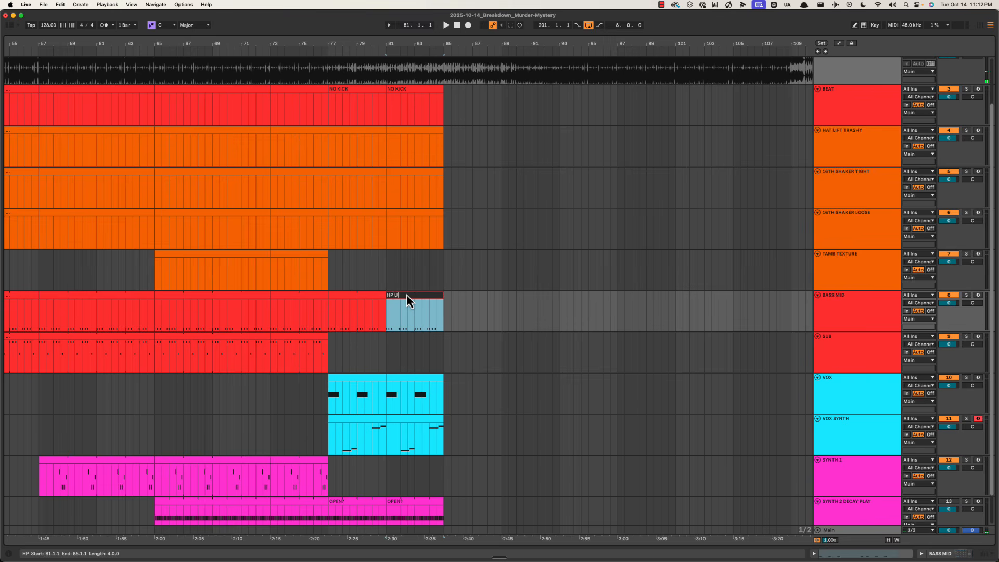
{"action": "type", "text": "P"}
{"action": "key", "text": "Return"}
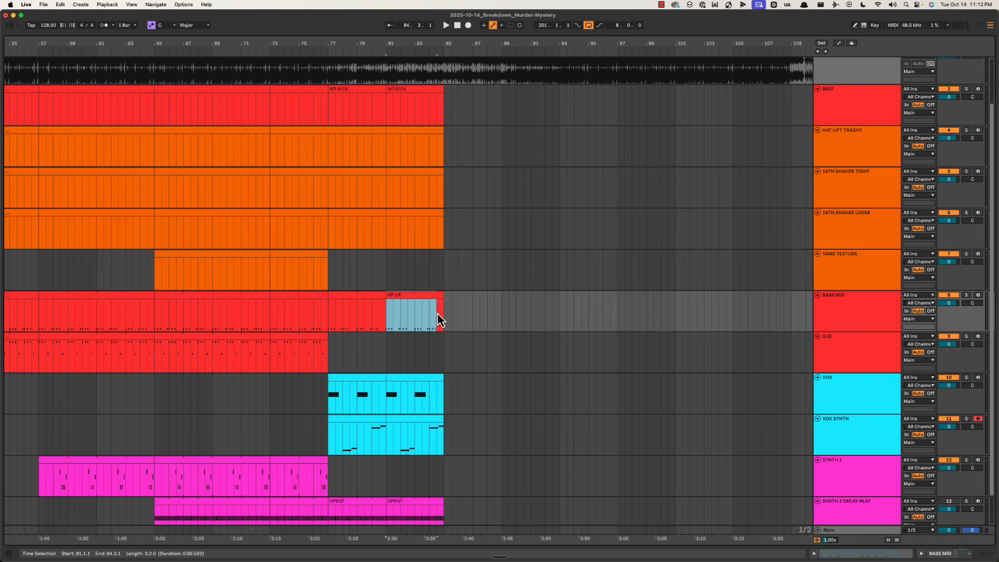
Play on from bar 82 past the end of the clips and add a new MIDI track named "ORGAN" below SYNTH 2 DECAY PLAY
{"action": "left_click", "coordinate": [411, 285]}
{"action": "key", "text": "space"}
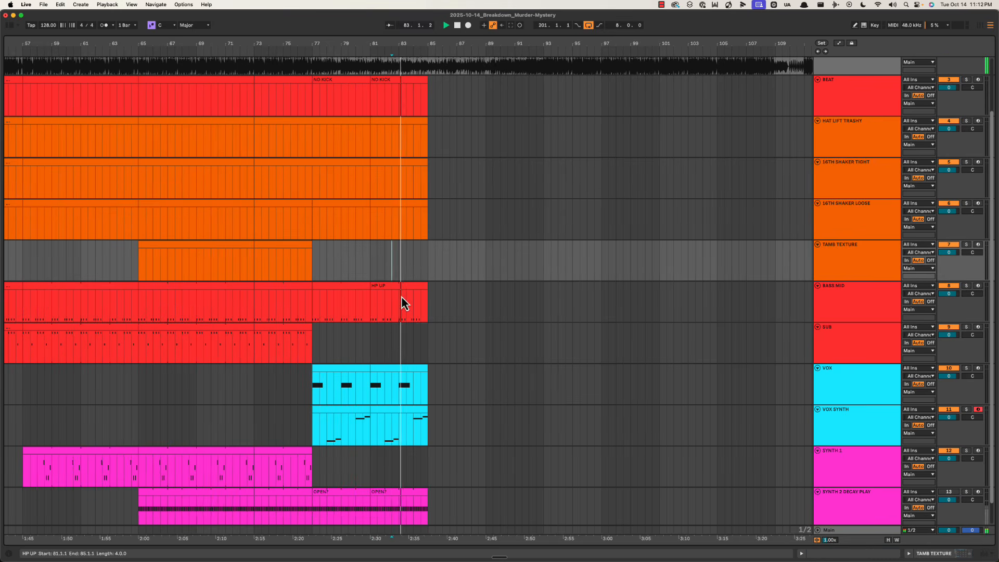
{"action": "left_click_drag", "start_coordinate": [400, 442], "coordinate": [417, 432]}
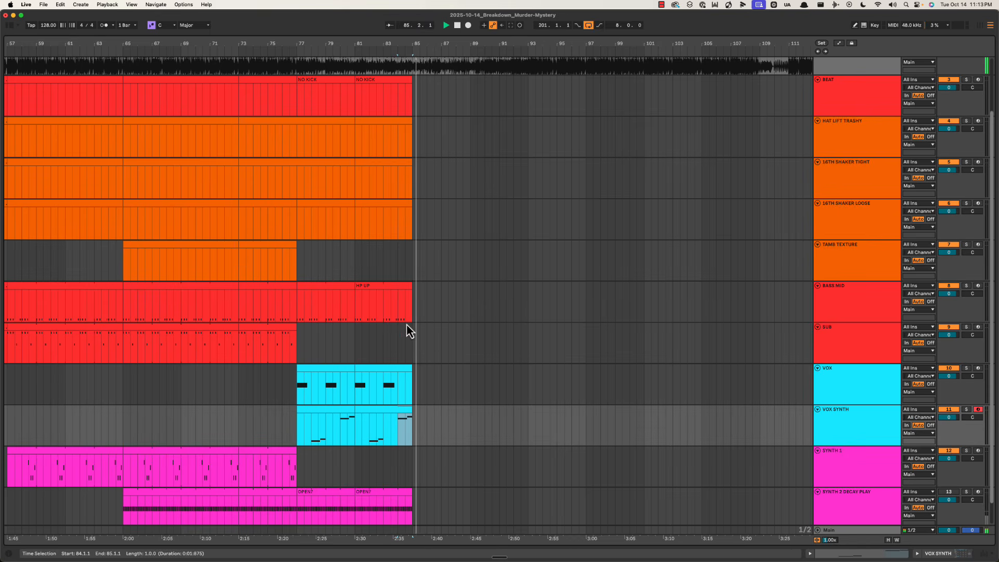
{"action": "left_click", "coordinate": [400, 413]}
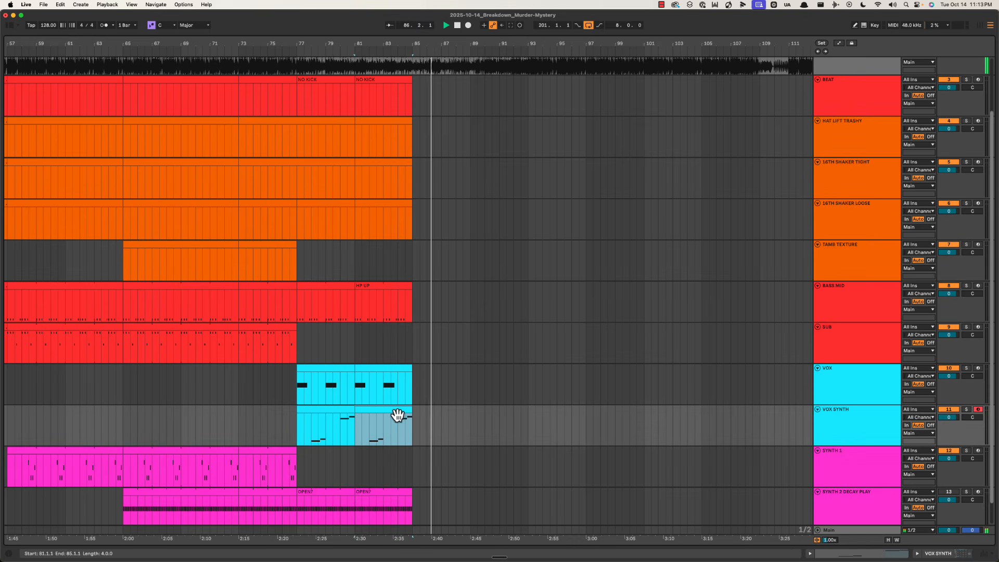
{"action": "scroll", "coordinate": [395, 420], "scroll_direction": "down", "scroll_amount": 1}
{"action": "left_click", "coordinate": [843, 487]}
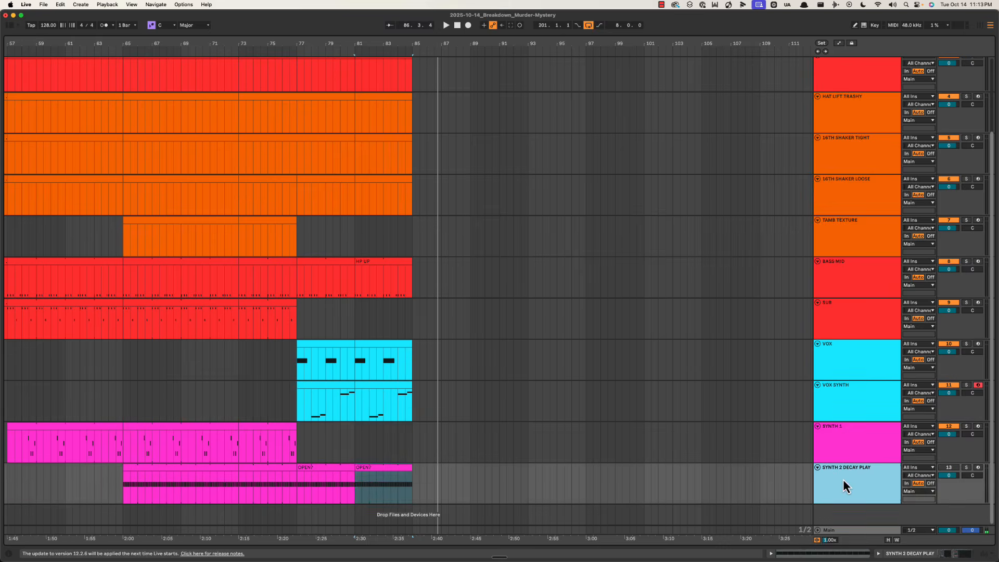
{"action": "key", "text": "super+shift+t"}
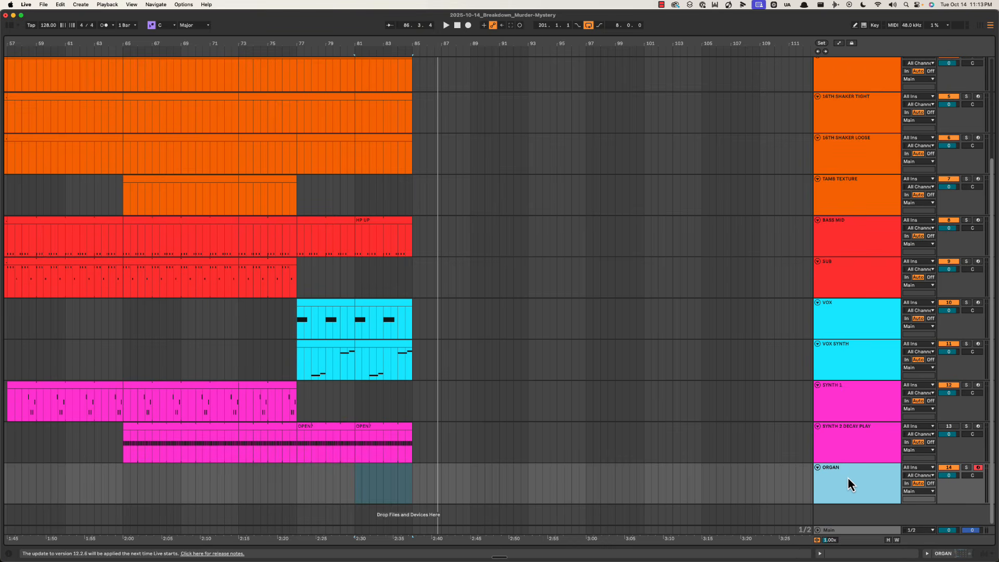
Colour the ORGAN track magenta to match the synth tracks and insert an empty MIDI clip on it at bars 85–89
{"action": "right_click", "coordinate": [847, 477]}
{"action": "left_click", "coordinate": [952, 413]}
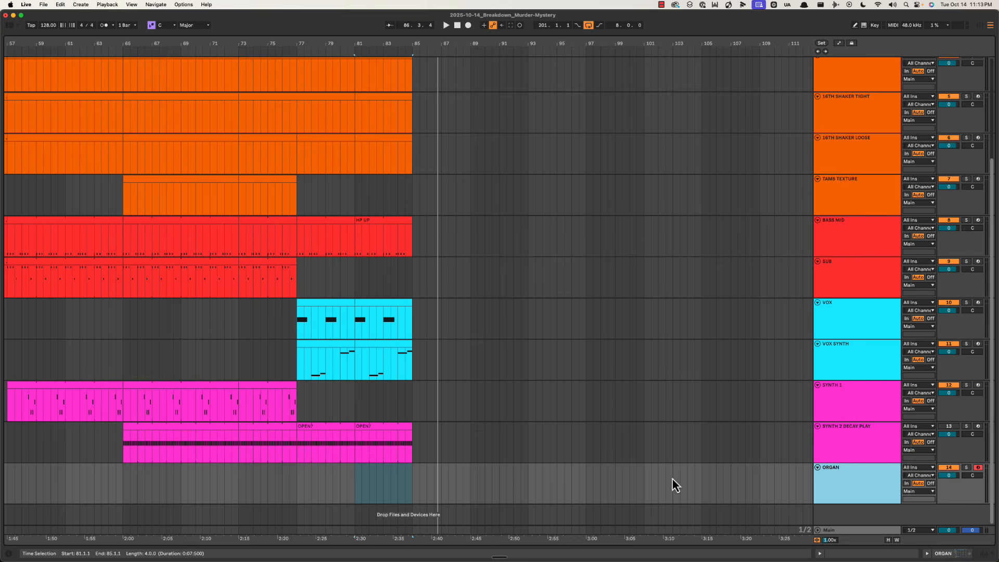
{"action": "left_click_drag", "start_coordinate": [415, 483], "coordinate": [473, 483]}
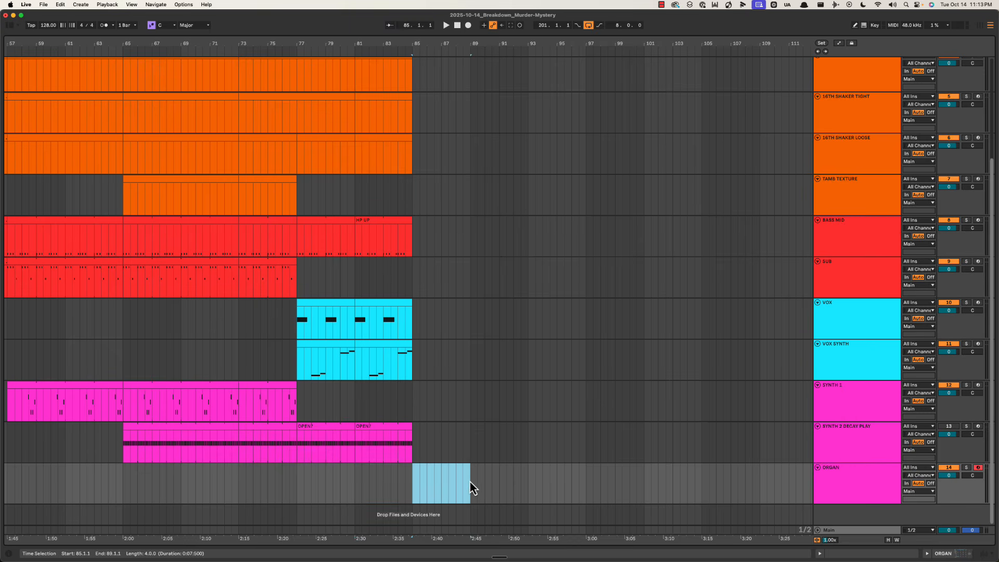
{"action": "key", "text": "super+shift+m"}
{"action": "key", "text": "super+alt+l"}
{"action": "key", "text": "space"}
{"action": "key", "text": "space"}
Duplicate the VOX SYNTH clip into bars 85–89, open the copy's notes and play it
{"action": "left_click", "coordinate": [388, 344]}
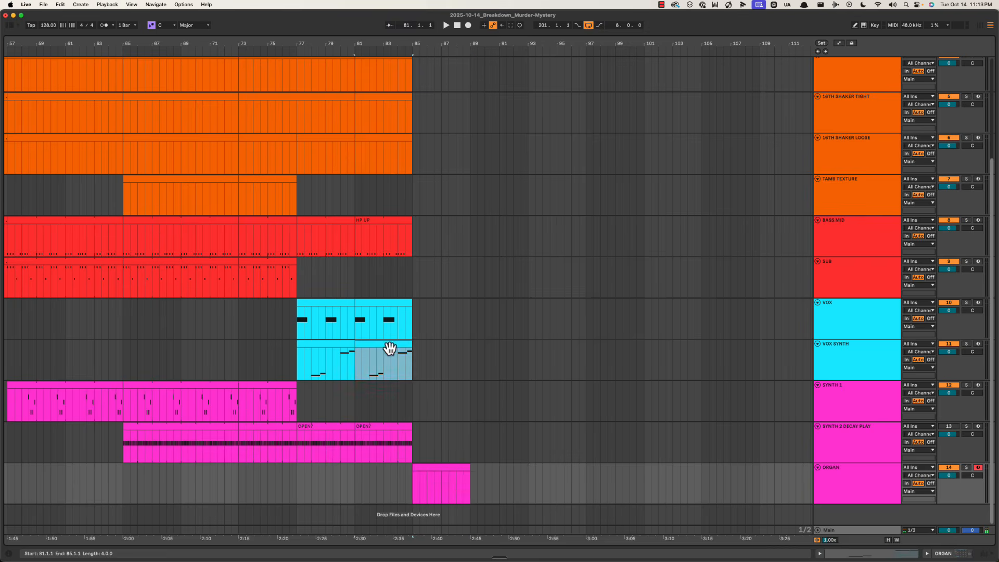
{"action": "key", "text": "super+d"}
{"action": "key", "text": "super+alt+l"}
{"action": "key", "text": "space"}
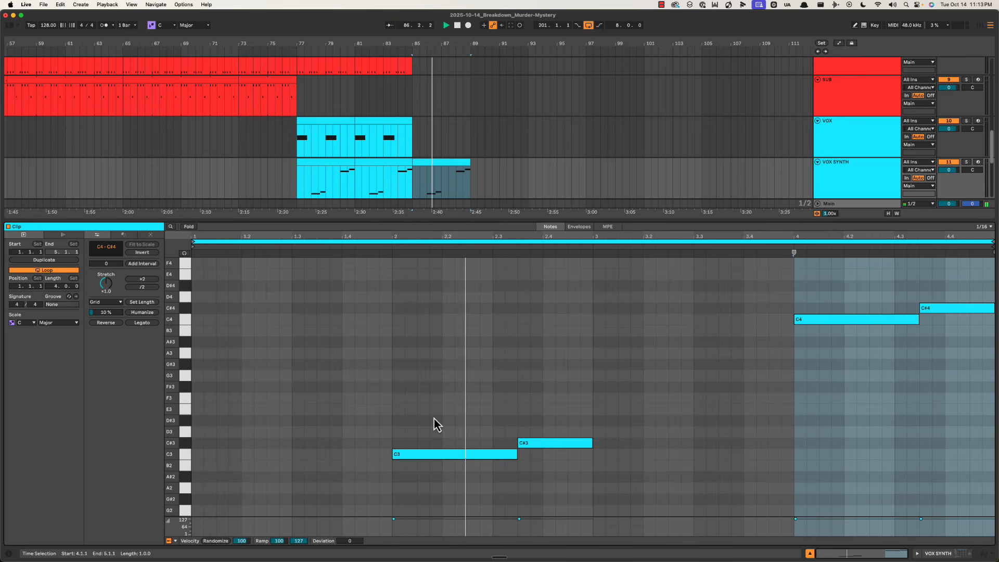
In the VOX SYNTH clip at bars 85–89, copy the C3–C#3 note pair from the clip's second bar into its first and third bars
{"action": "left_click_drag", "start_coordinate": [406, 419], "coordinate": [599, 485]}
{"action": "key", "text": "space"}
{"action": "left_click_drag", "start_coordinate": [432, 457], "coordinate": [232, 468]}
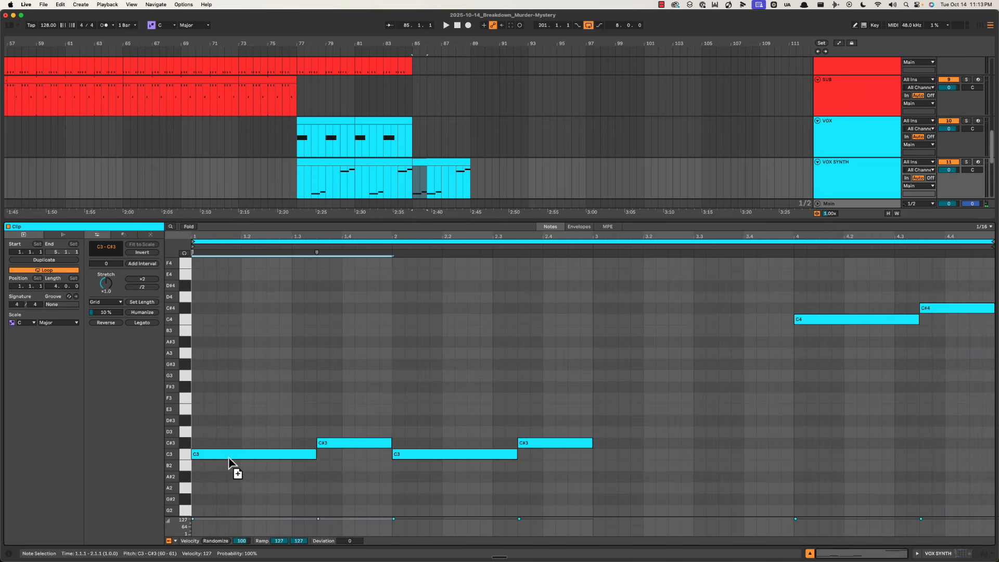
{"action": "left_click", "coordinate": [294, 348]}
{"action": "key", "text": "space"}
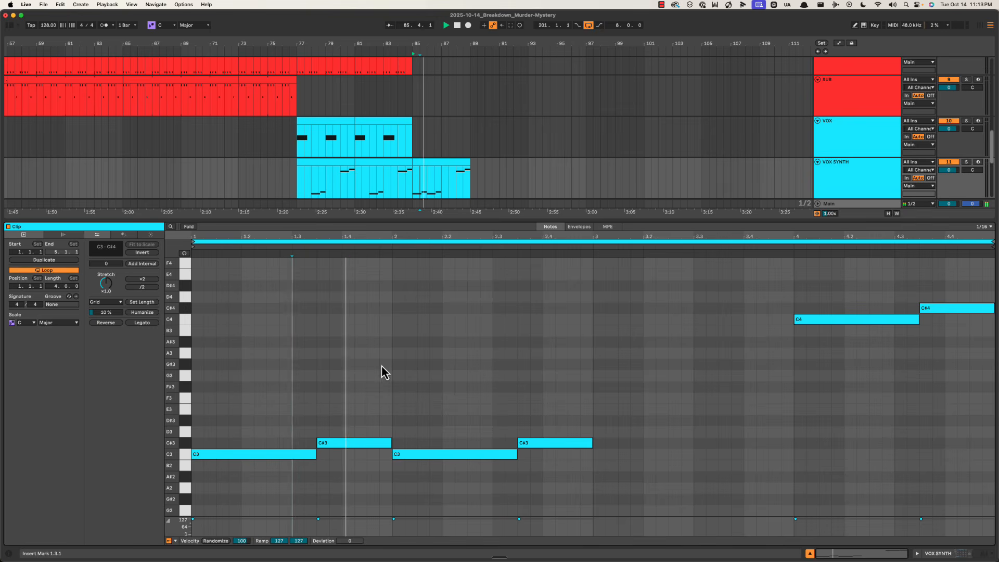
{"action": "left_click_drag", "start_coordinate": [401, 401], "coordinate": [583, 469]}
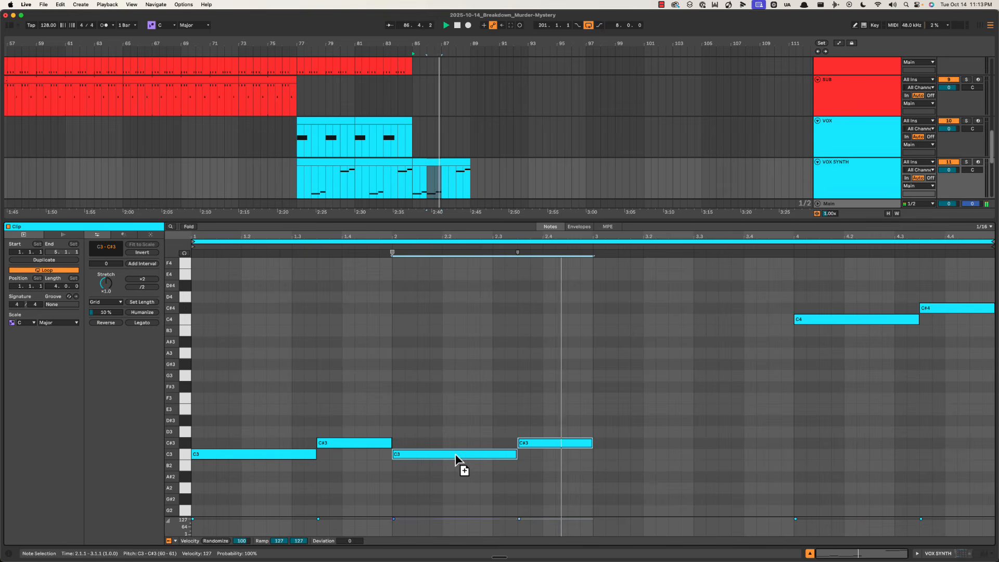
{"action": "left_click_drag", "start_coordinate": [455, 458], "coordinate": [647, 461]}
{"action": "left_click", "coordinate": [846, 293]}
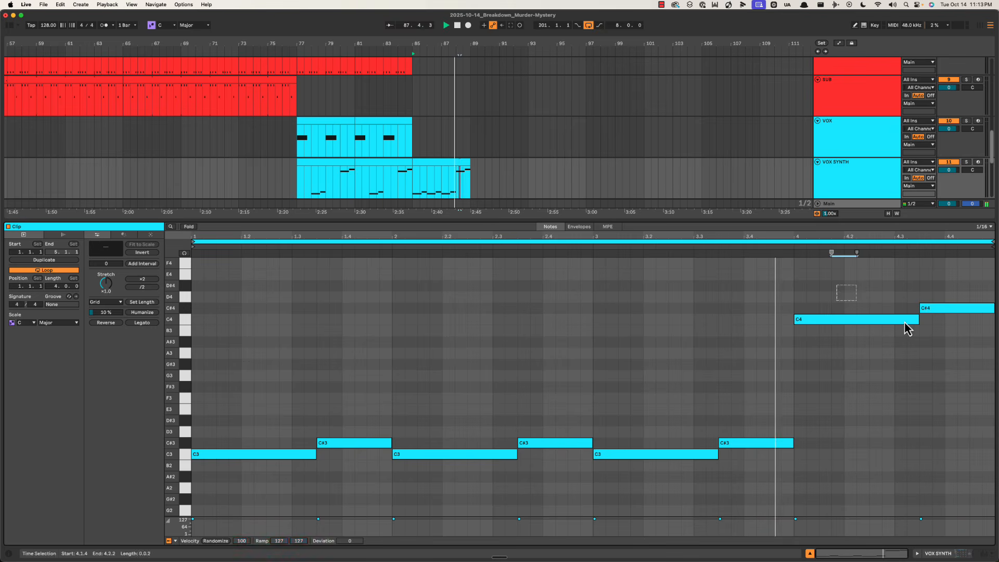
{"action": "left_click", "coordinate": [821, 297]}
{"action": "key", "text": "space"}
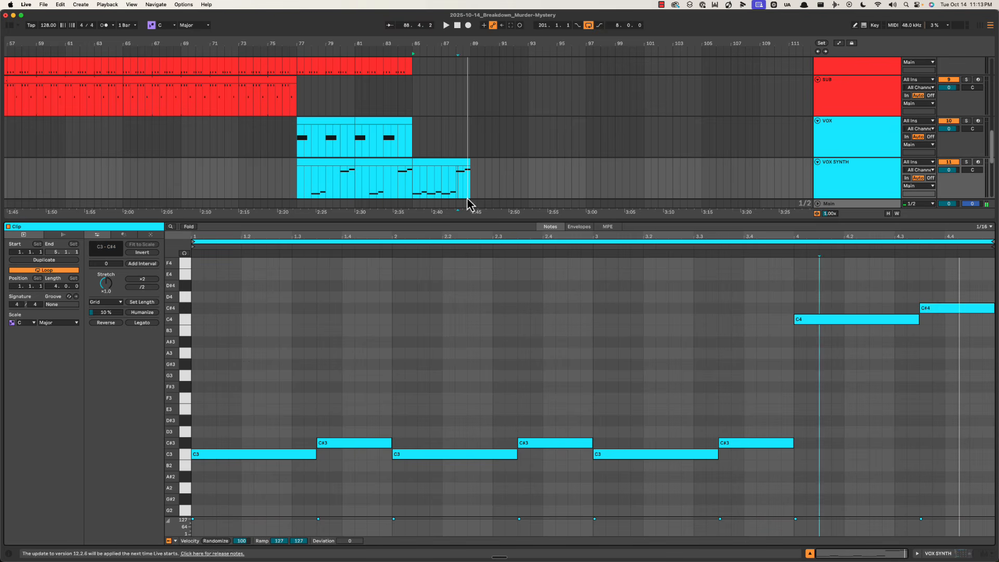
Close the note editor and duplicate the edited VOX SYNTH clip into bars 89–93
{"action": "left_click_drag", "start_coordinate": [861, 277], "coordinate": [995, 365]}
{"action": "left_click", "coordinate": [556, 310]}
{"action": "key", "text": "alt+super+4"}
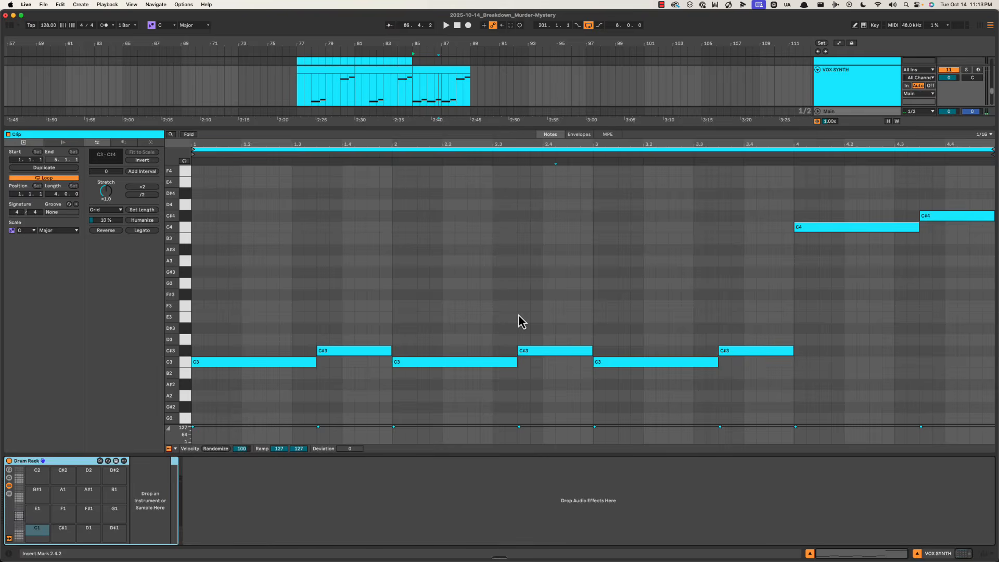
{"action": "key", "text": "alt+super+4"}
{"action": "key", "text": "alt+super+3"}
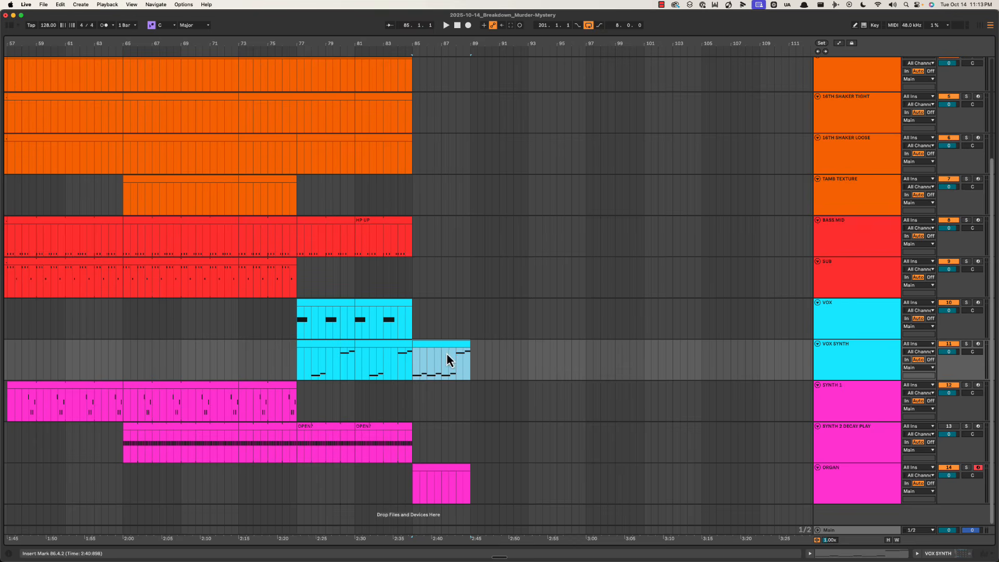
{"action": "key", "text": "super+d"}
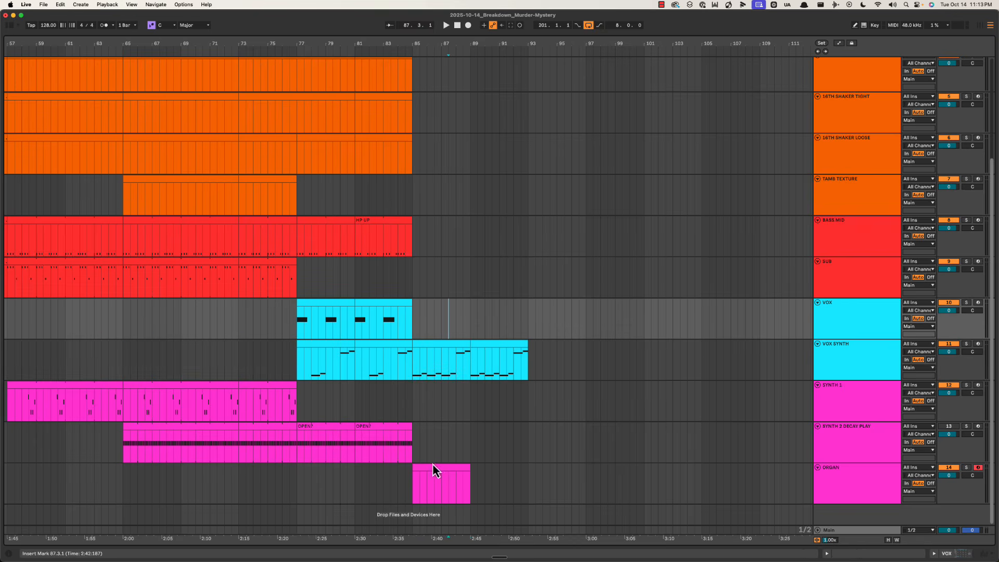
Open the empty ORGAN clip at bars 85–89 and listen to the reference's organ riff from bar 85
{"action": "double_click", "coordinate": [433, 467]}
{"action": "key", "text": "space"}
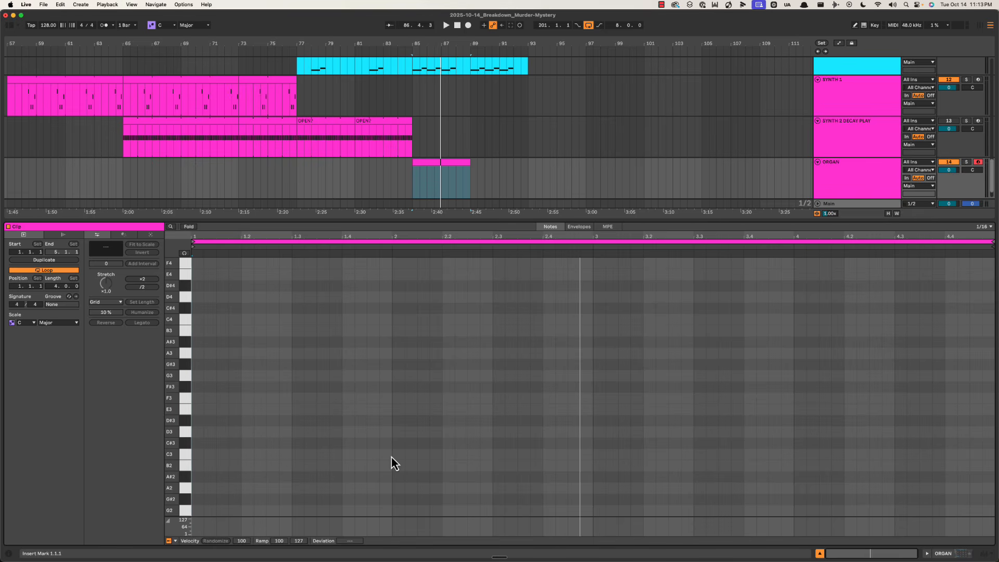
{"action": "key", "text": "space"}
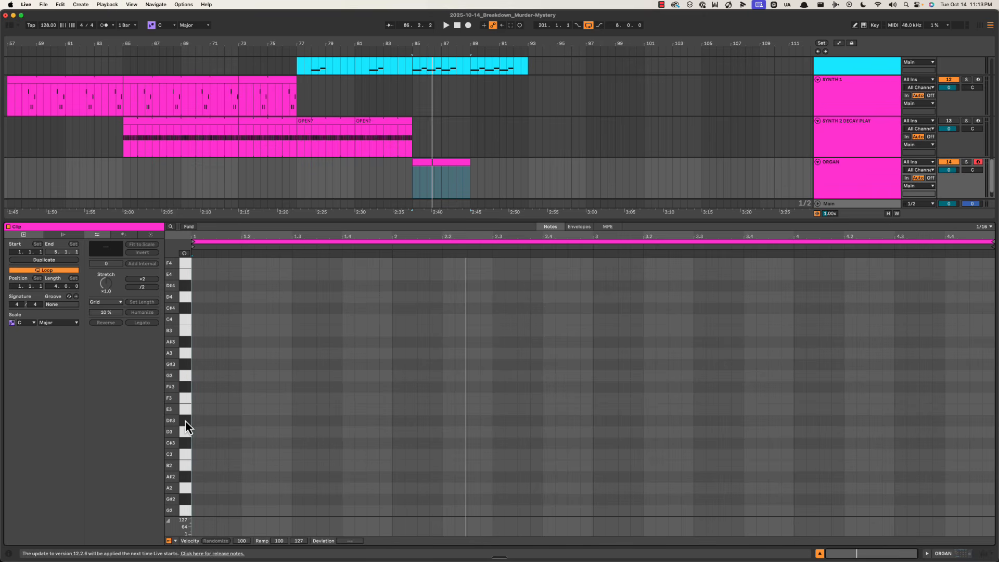
{"action": "key", "text": "space"}
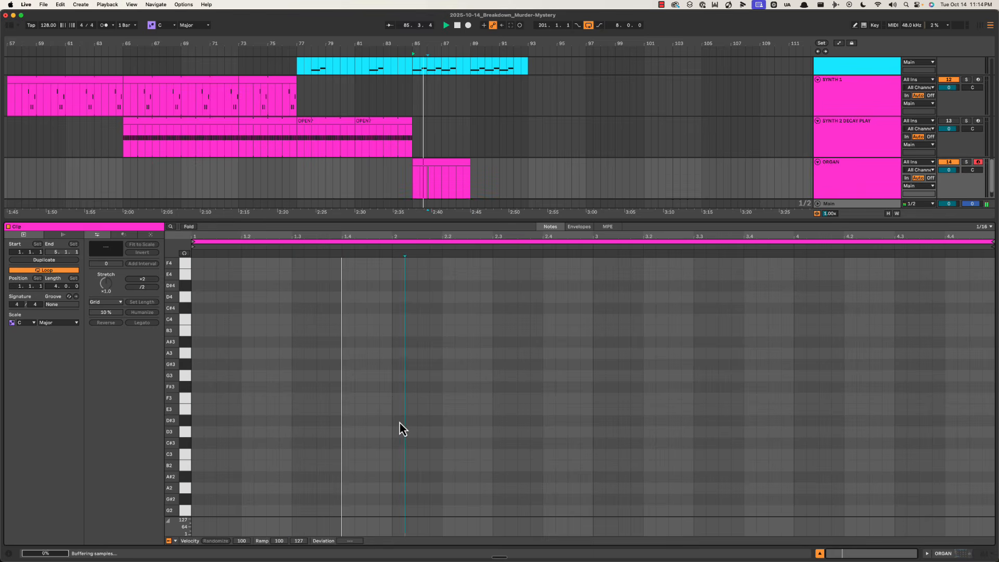
Draw the organ riff in the clip's second bar: D#3 at 2.1.1 and 2.1.4, E3 at 2.2.4 and 2.3.3, D#3 at 2.4.1 and 2.4.3
{"action": "double_click", "coordinate": [399, 421]}
{"action": "double_click", "coordinate": [438, 421]}
{"action": "double_click", "coordinate": [474, 421]}
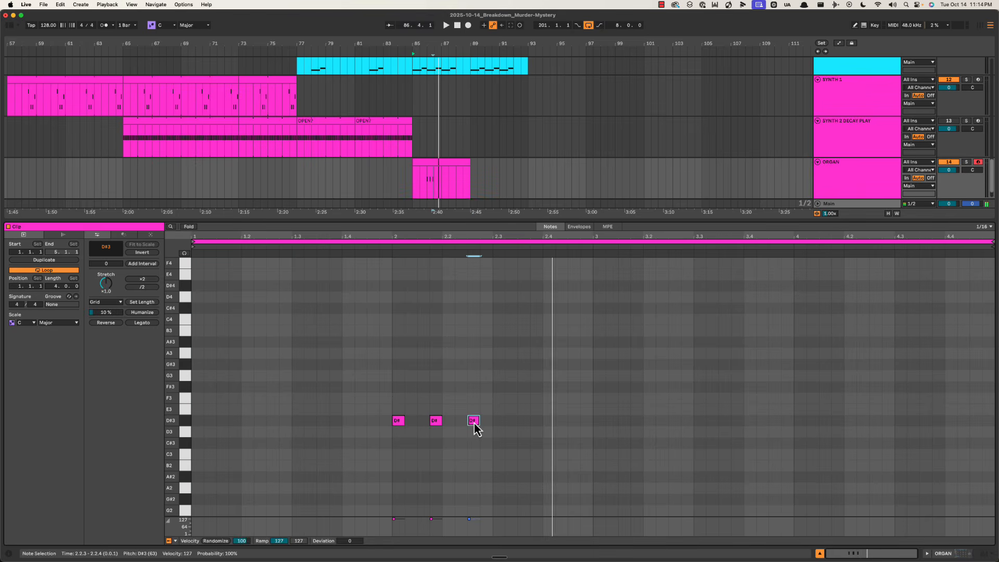
{"action": "left_click_drag", "start_coordinate": [474, 421], "coordinate": [488, 413]}
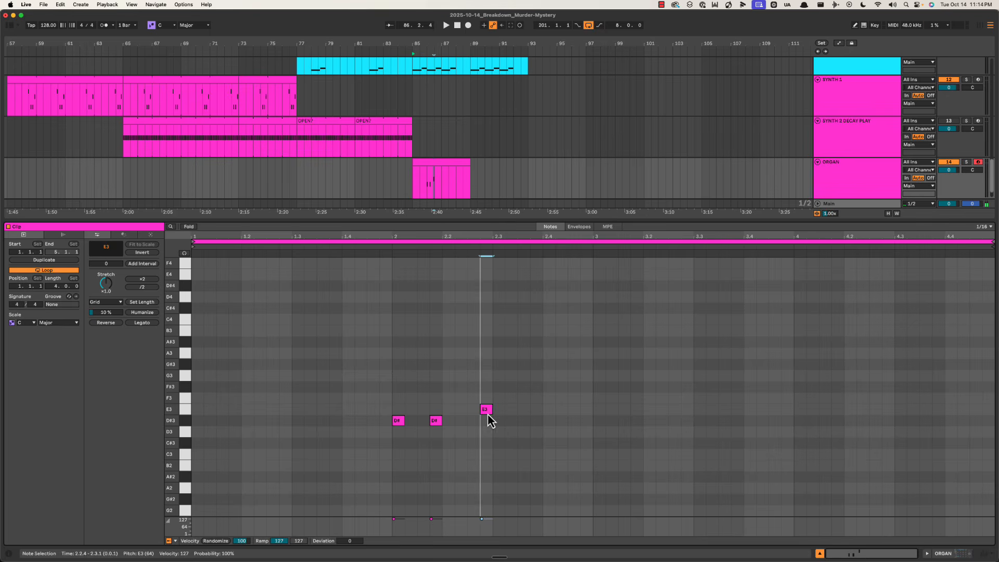
{"action": "double_click", "coordinate": [521, 410]}
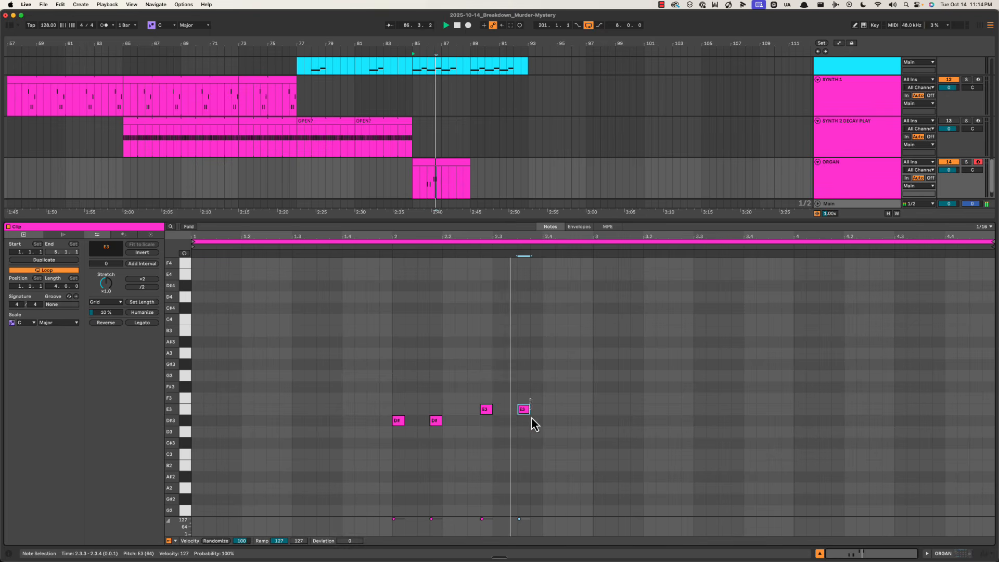
{"action": "double_click", "coordinate": [550, 422]}
{"action": "double_click", "coordinate": [574, 421]}
{"action": "key", "text": "space"}
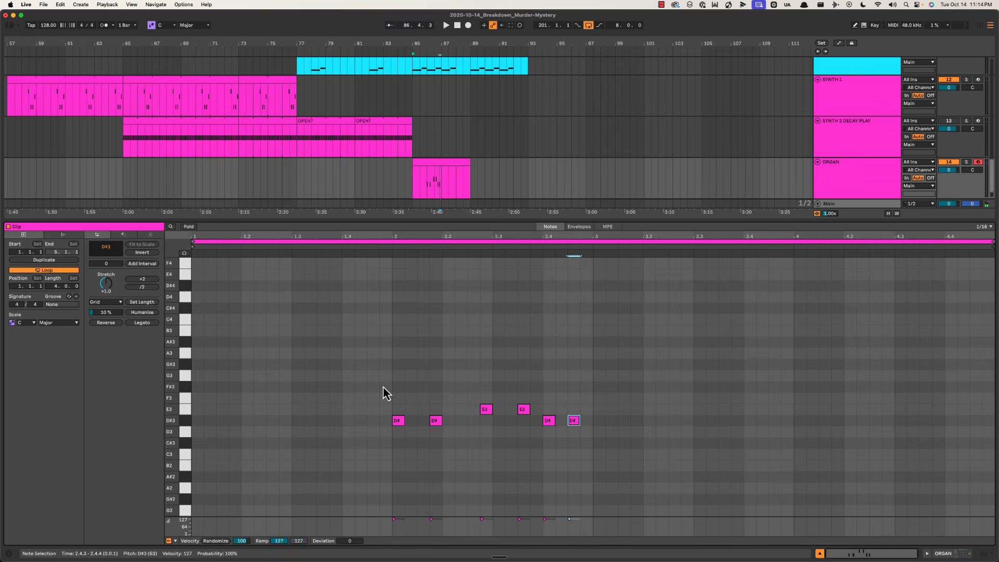
Copy the six riff notes seven semitones up to A#3 and B3, and return to the full arrangement view
{"action": "left_click_drag", "start_coordinate": [383, 387], "coordinate": [614, 469]}
{"action": "left_click_drag", "start_coordinate": [398, 426], "coordinate": [398, 347], "text": "alt"}
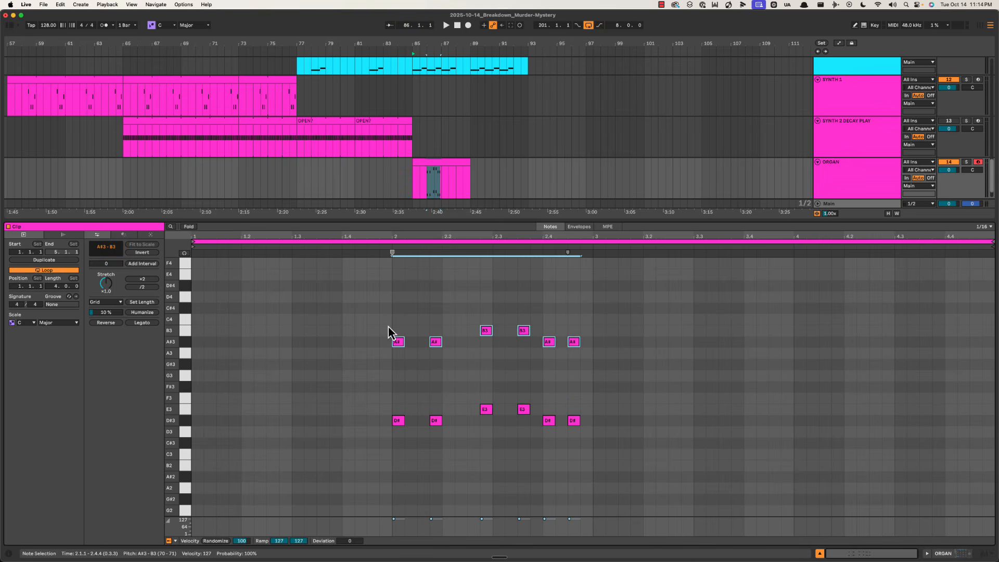
{"action": "left_click_drag", "start_coordinate": [370, 309], "coordinate": [626, 402]}
{"action": "left_click", "coordinate": [292, 328]}
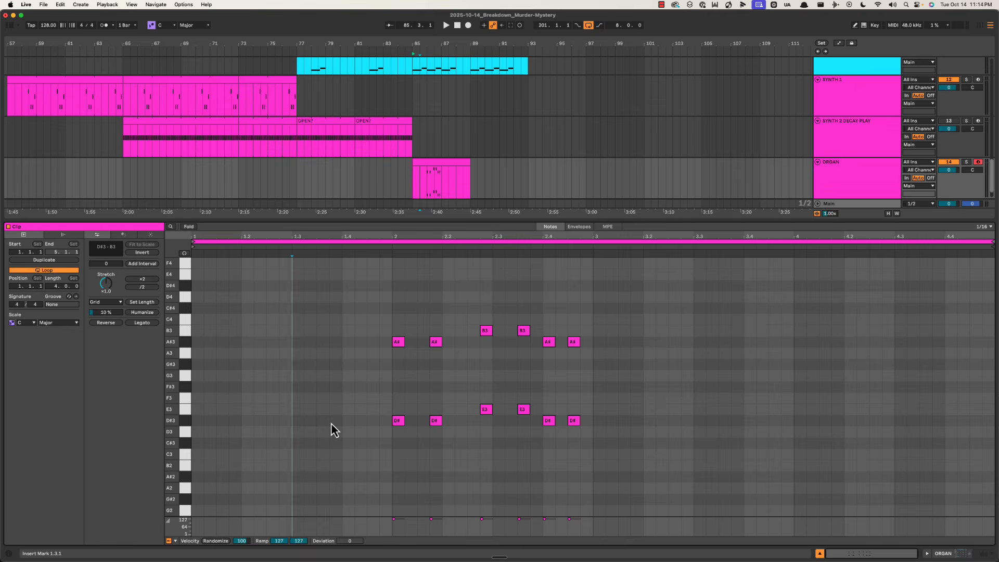
{"action": "left_click", "coordinate": [348, 297]}
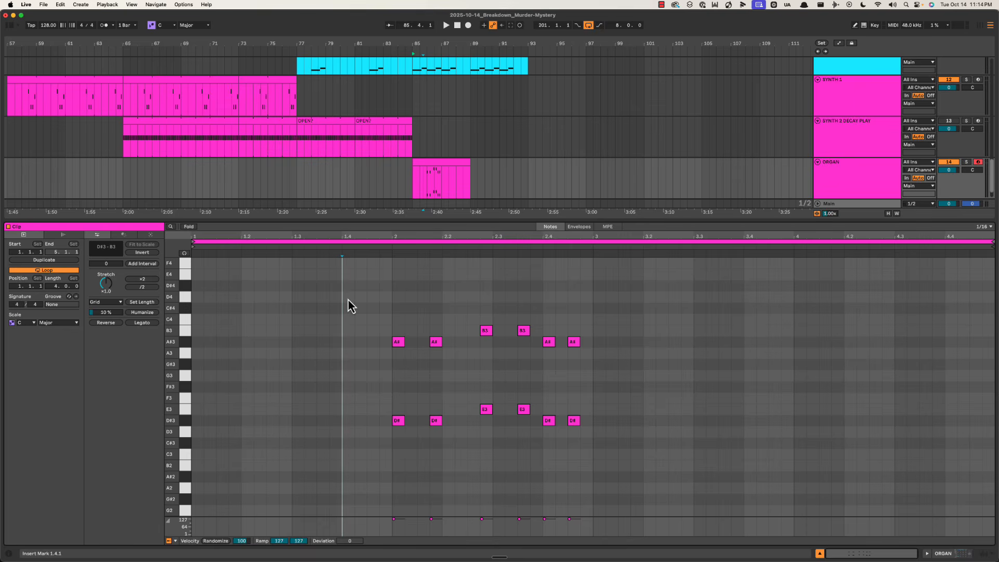
{"action": "left_click_drag", "start_coordinate": [349, 291], "coordinate": [648, 489]}
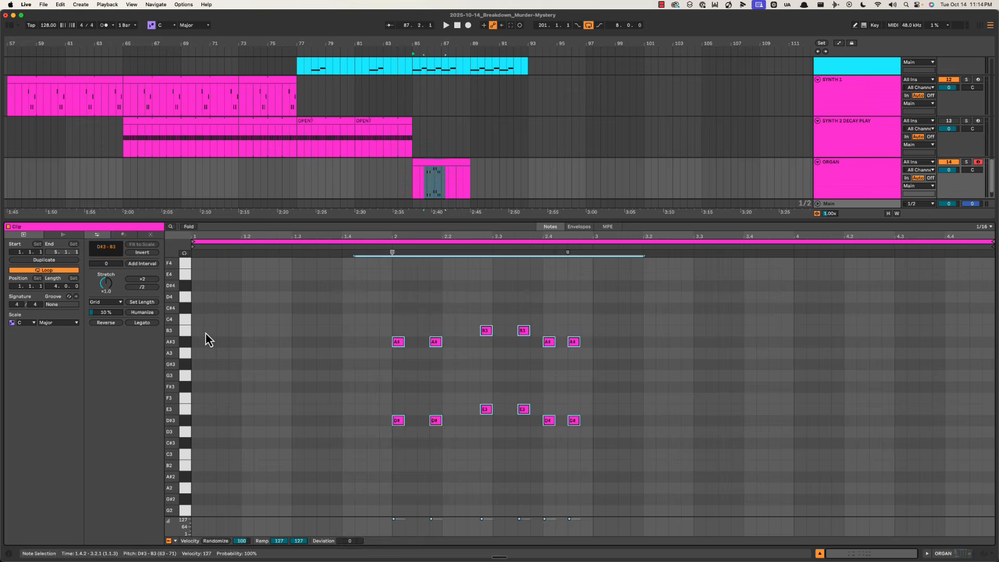
{"action": "left_click", "coordinate": [205, 333]}
{"action": "key", "text": "super+alt+4"}
{"action": "key", "text": "super+alt+4"}
{"action": "key", "text": "super+alt+3"}
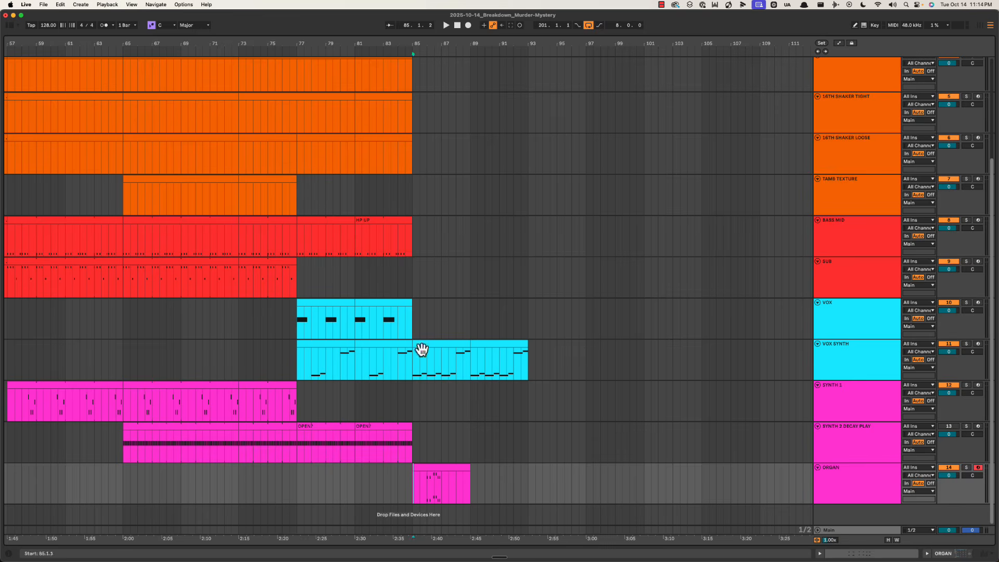
Play from bar 85 and compare where the ORGAN riff falls with the VOX and VOX SYNTH phrases from bar 77 on
{"action": "left_click", "coordinate": [439, 477]}
{"action": "key", "text": "space"}
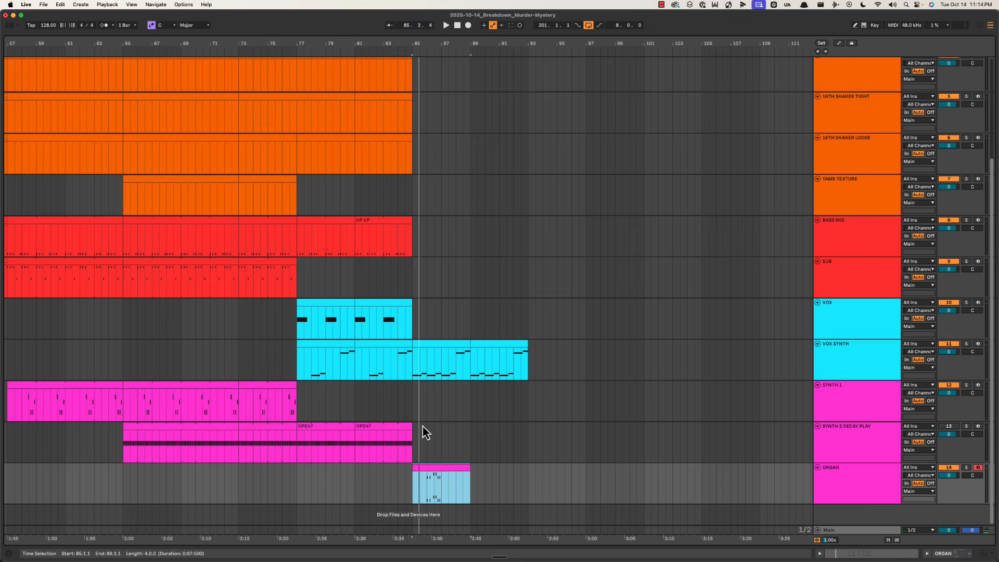
{"action": "left_click_drag", "start_coordinate": [416, 372], "coordinate": [442, 498]}
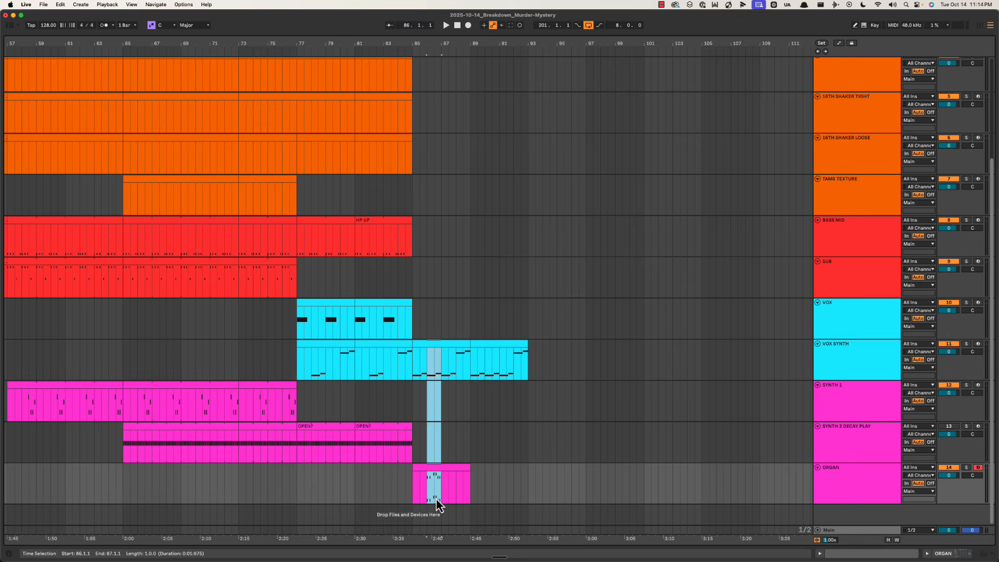
{"action": "left_click", "coordinate": [429, 497]}
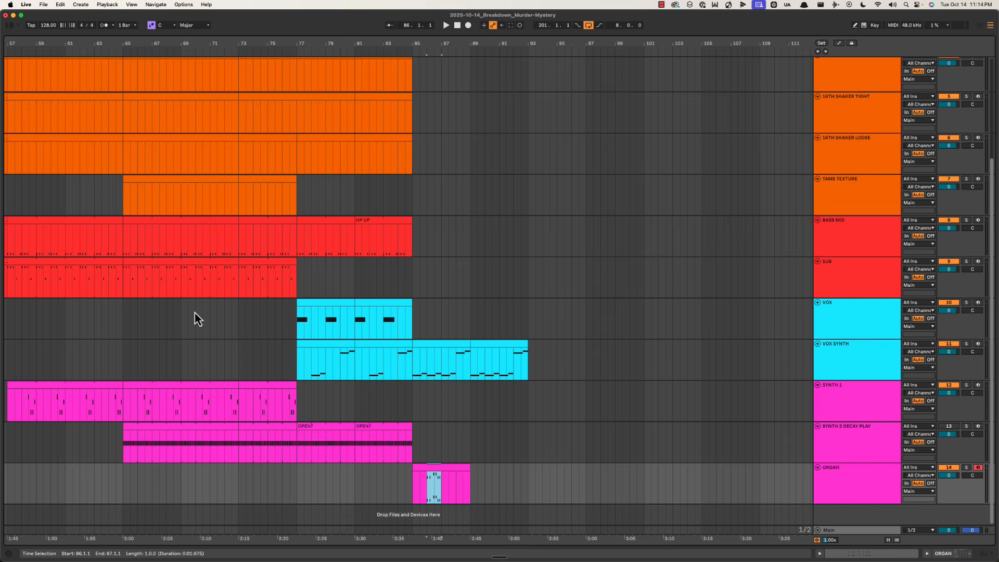
{"action": "left_click", "coordinate": [311, 314]}
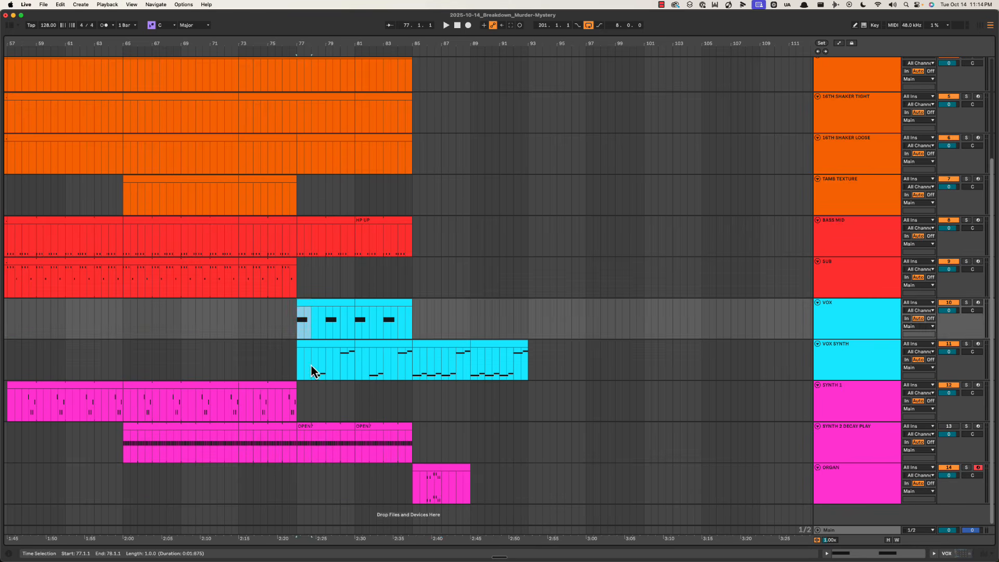
{"action": "left_click", "coordinate": [315, 365]}
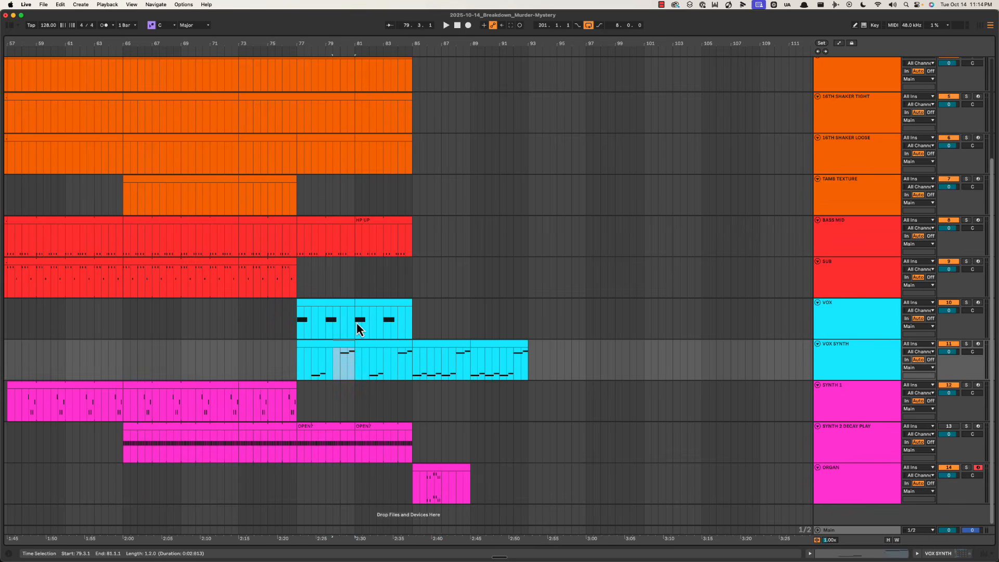
{"action": "left_click", "coordinate": [377, 365]}
{"action": "left_click_drag", "start_coordinate": [399, 340], "coordinate": [422, 373]}
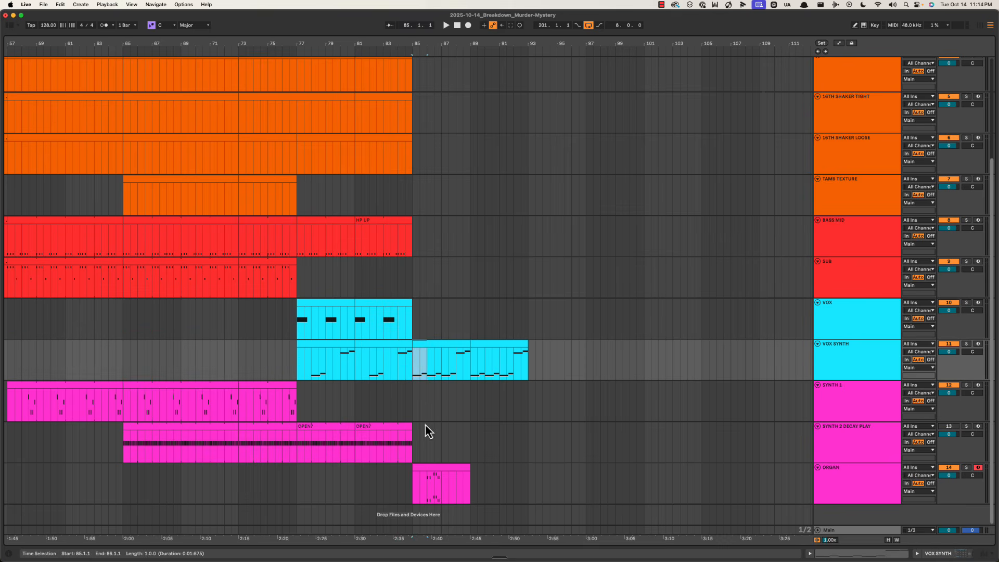
{"action": "left_click_drag", "start_coordinate": [441, 358], "coordinate": [469, 358]}
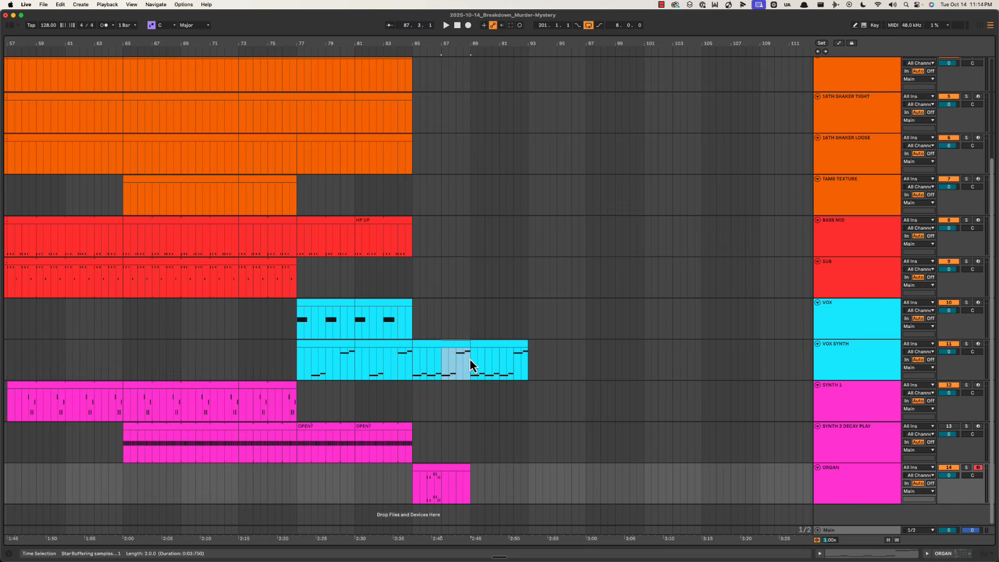
Loop the ORGAN clip over its first two bars and extend it to bar 93
{"action": "double_click", "coordinate": [432, 489]}
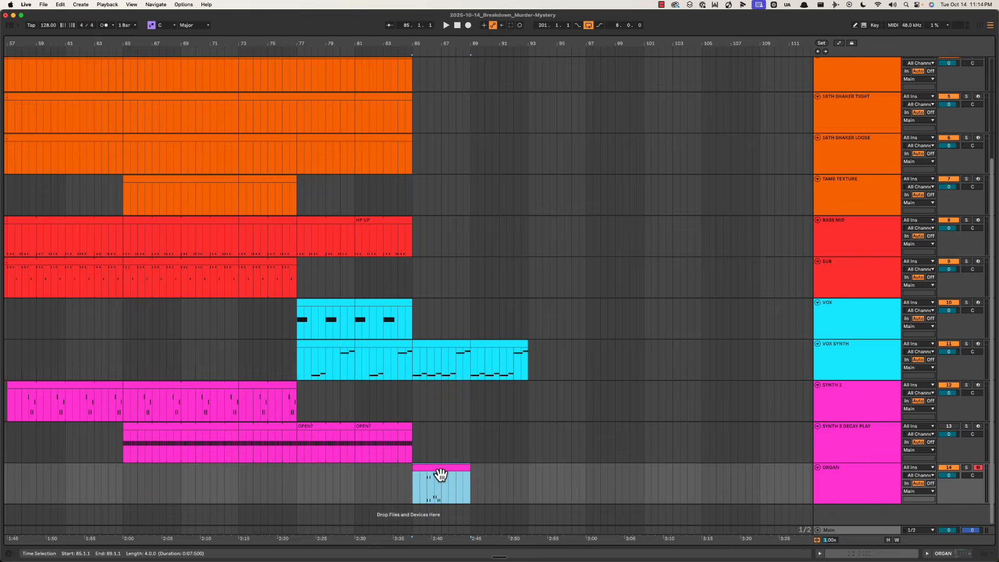
{"action": "left_click_drag", "start_coordinate": [200, 306], "coordinate": [592, 349]}
{"action": "key", "text": "super+l"}
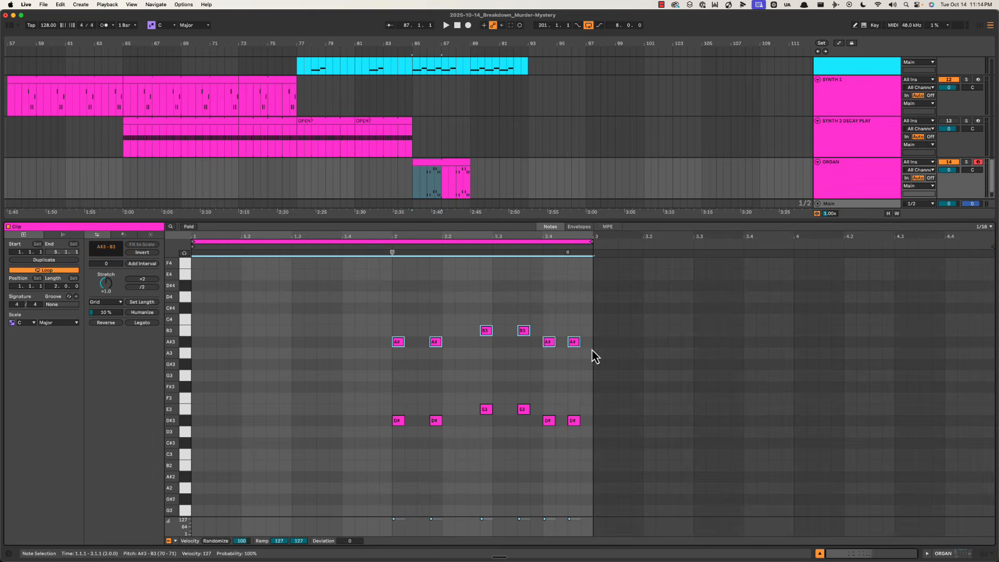
{"action": "left_click_drag", "start_coordinate": [449, 221], "coordinate": [426, 434]}
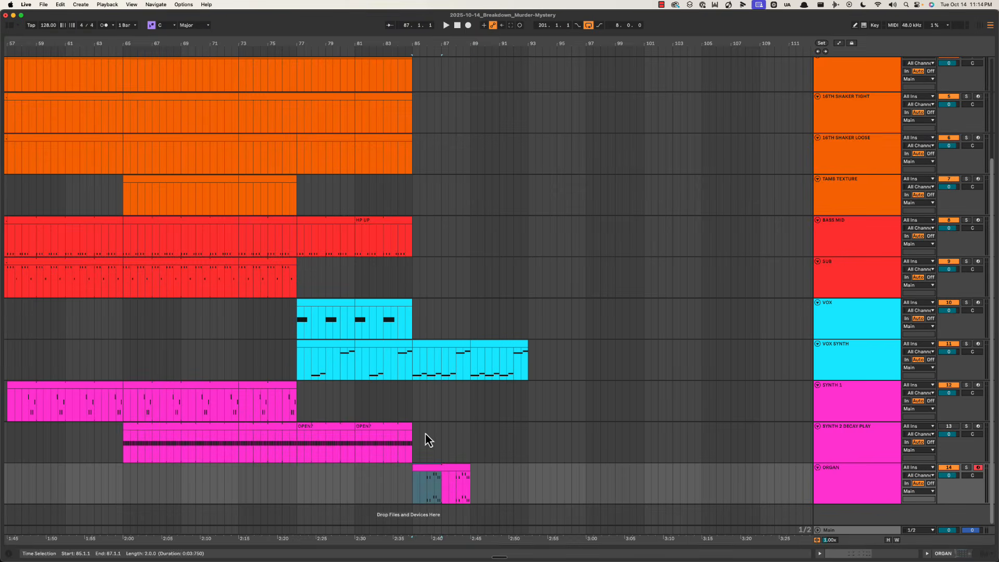
{"action": "left_click", "coordinate": [447, 472]}
{"action": "left_click_drag", "start_coordinate": [466, 468], "coordinate": [528, 467]}
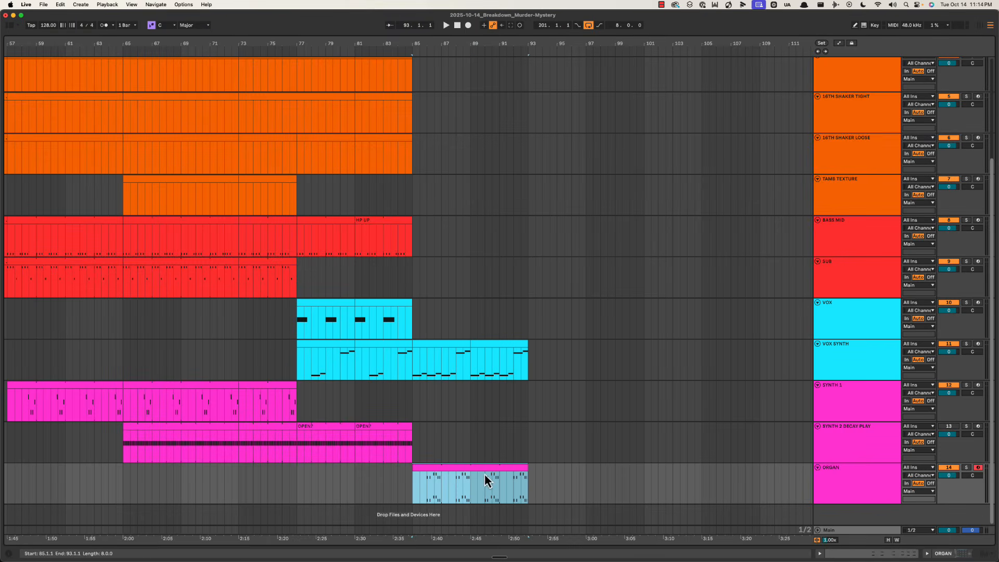
Duplicate the last OPEN? clip on the SYNTH 2 DECAY PLAY track twice so the part runs to bar 93
{"action": "left_click", "coordinate": [401, 432]}
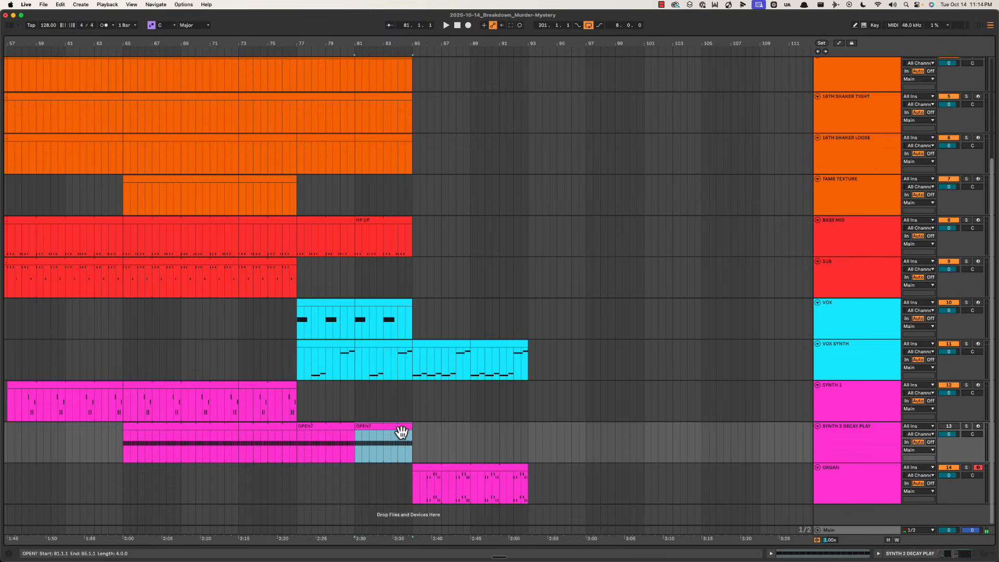
{"action": "key", "text": "super+d"}
{"action": "key", "text": "super+d"}
{"action": "left_click", "coordinate": [446, 475]}
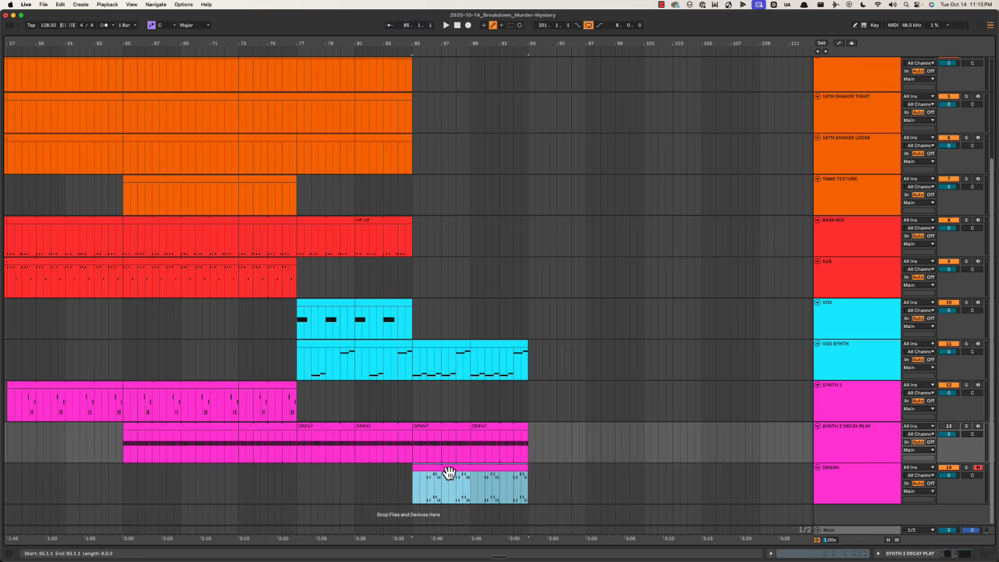
Duplicate the bar 81–85 clips of BEAT, HAT LIFT TRASHY and both 16TH SHAKER tracks twice, up to bar 93
{"action": "left_click", "coordinate": [432, 345]}
{"action": "scroll", "coordinate": [432, 349], "scroll_direction": "up", "scroll_amount": 5}
{"action": "key", "text": "space"}
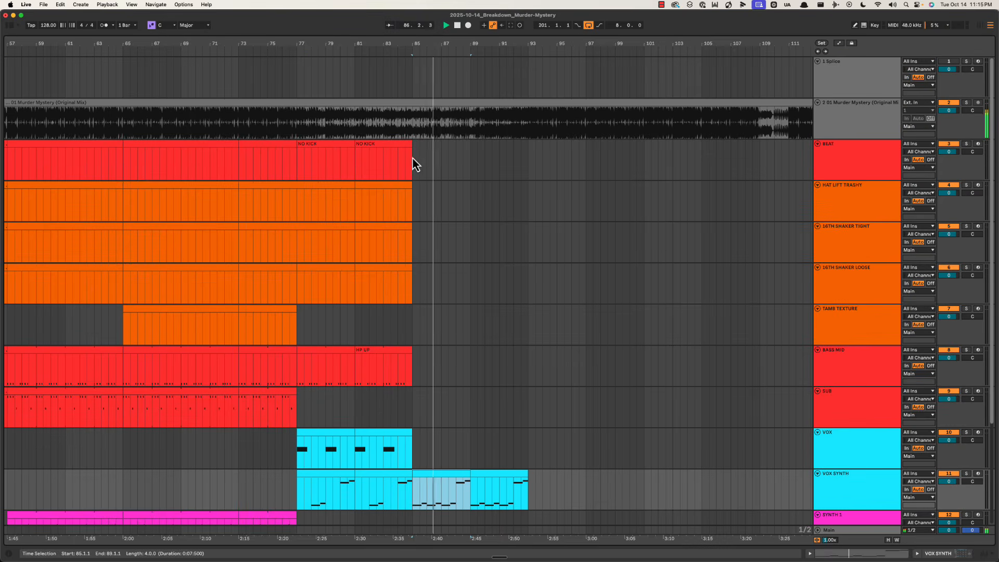
{"action": "left_click", "coordinate": [377, 207]}
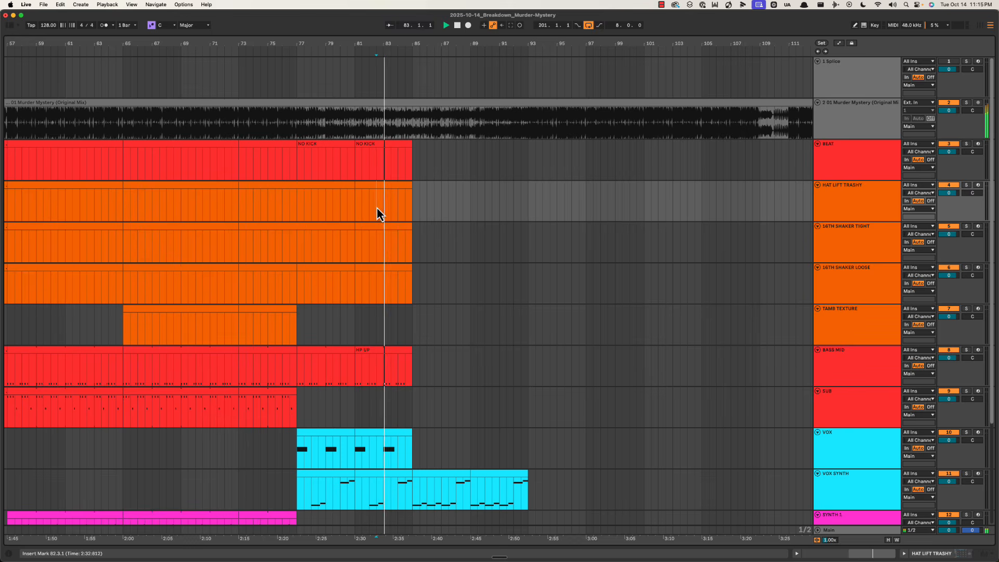
{"action": "left_click", "coordinate": [377, 161]}
{"action": "left_click", "coordinate": [391, 272], "text": "shift"}
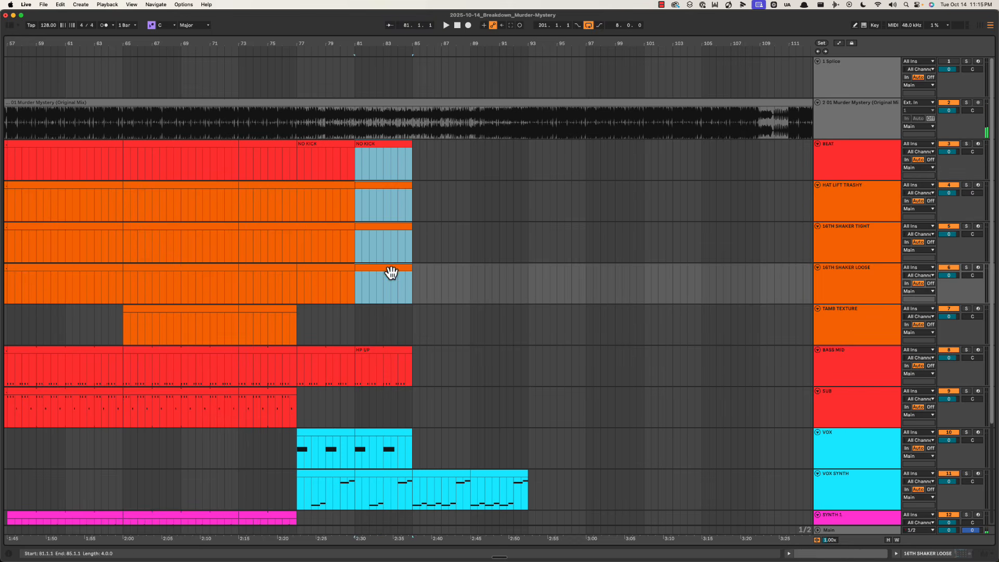
{"action": "key", "text": "super+d"}
{"action": "key", "text": "super+d"}
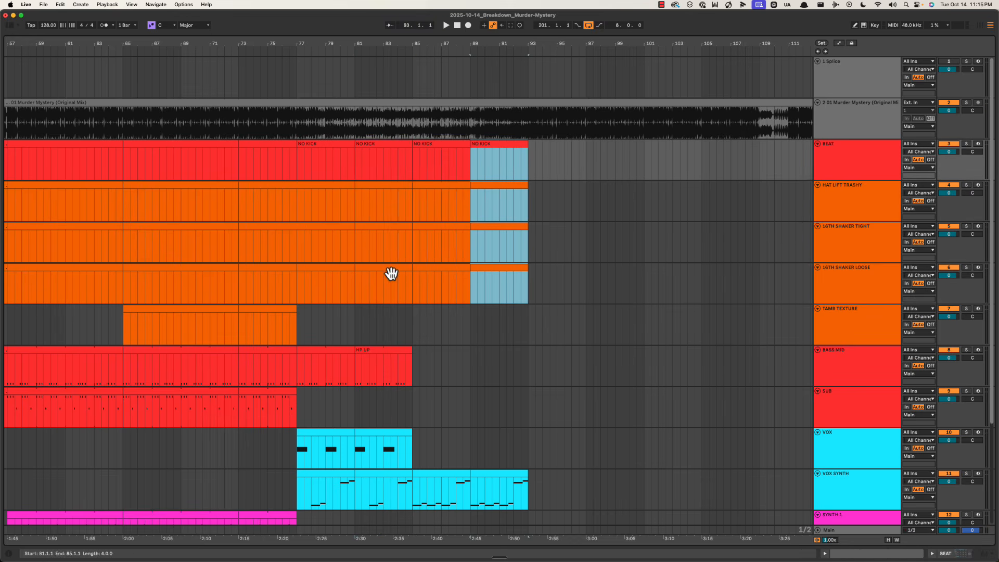
Copy the HP UP clip on the BASS MID track to bar 91 and cut the copy off at bar 93
{"action": "left_click", "coordinate": [414, 331]}
{"action": "key", "text": "space"}
{"action": "scroll", "coordinate": [416, 338], "scroll_direction": "down", "scroll_amount": 5}
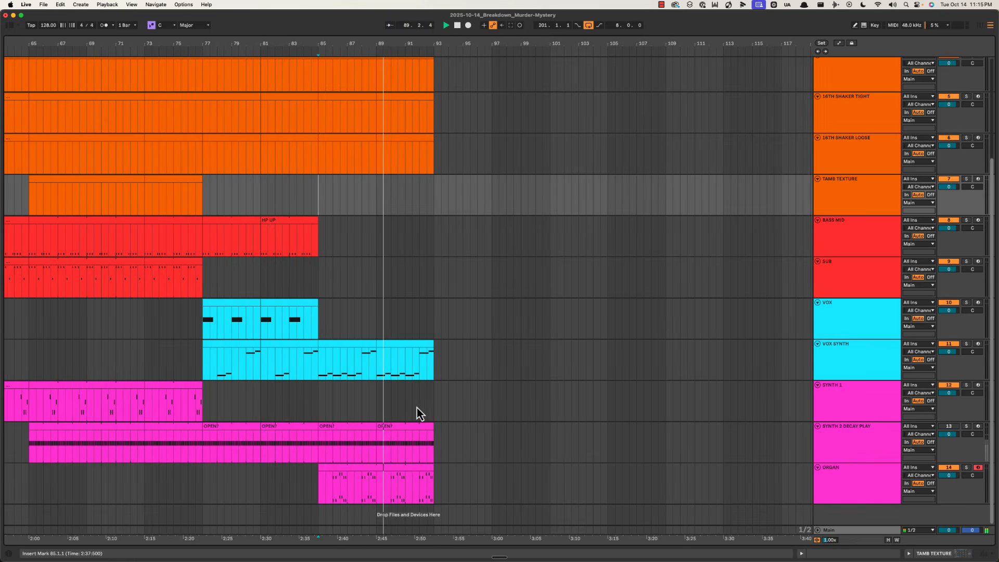
{"action": "scroll", "coordinate": [364, 396], "scroll_direction": "left", "scroll_amount": 3}
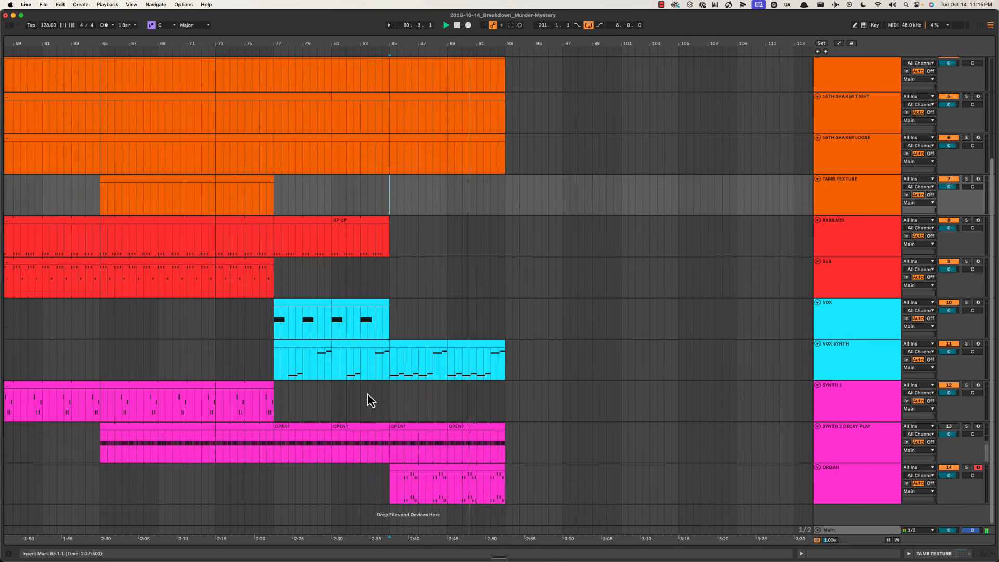
{"action": "scroll", "coordinate": [493, 380], "scroll_direction": "up", "scroll_amount": 5}
{"action": "scroll", "coordinate": [493, 380], "scroll_direction": "down", "scroll_amount": 5}
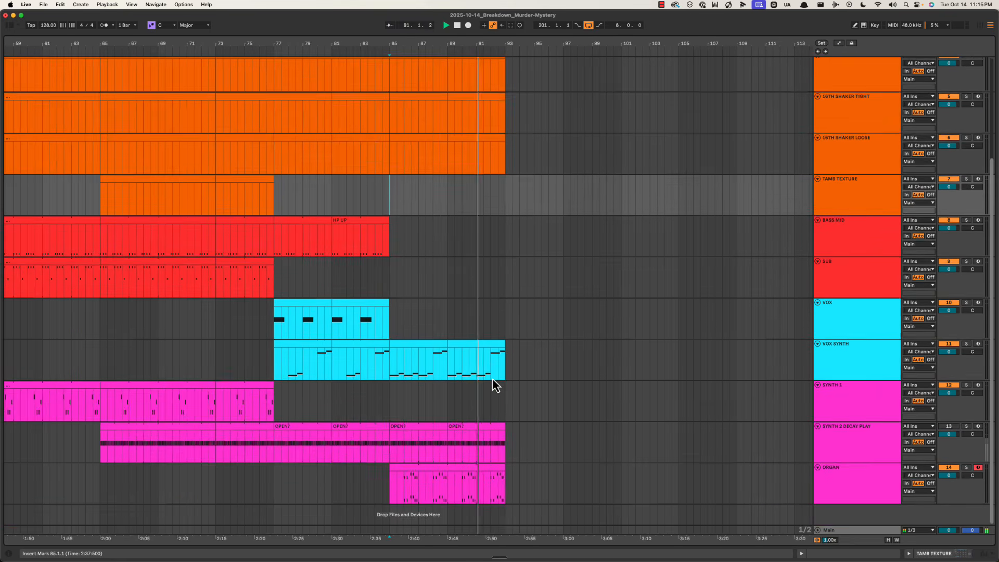
{"action": "left_click", "coordinate": [482, 231]}
{"action": "left_click_drag", "start_coordinate": [345, 221], "coordinate": [579, 234]}
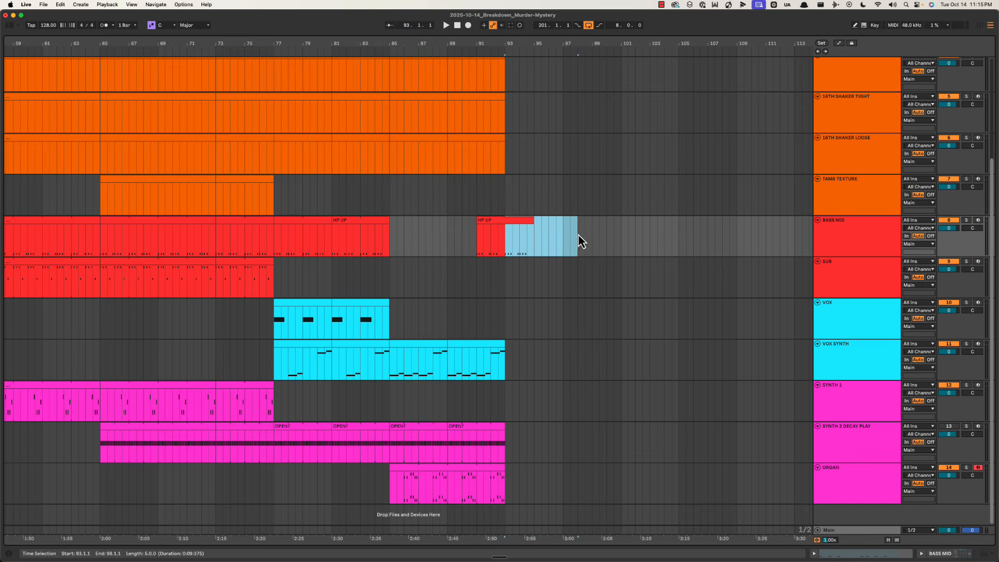
{"action": "scroll", "coordinate": [432, 301], "scroll_direction": "up", "scroll_amount": 3}
{"action": "scroll", "coordinate": [432, 301], "scroll_direction": "up", "scroll_amount": 2}
Review the whole arrangement of placeholder clips up to bar 93 against the reference waveform
{"action": "left_click", "coordinate": [835, 319]}
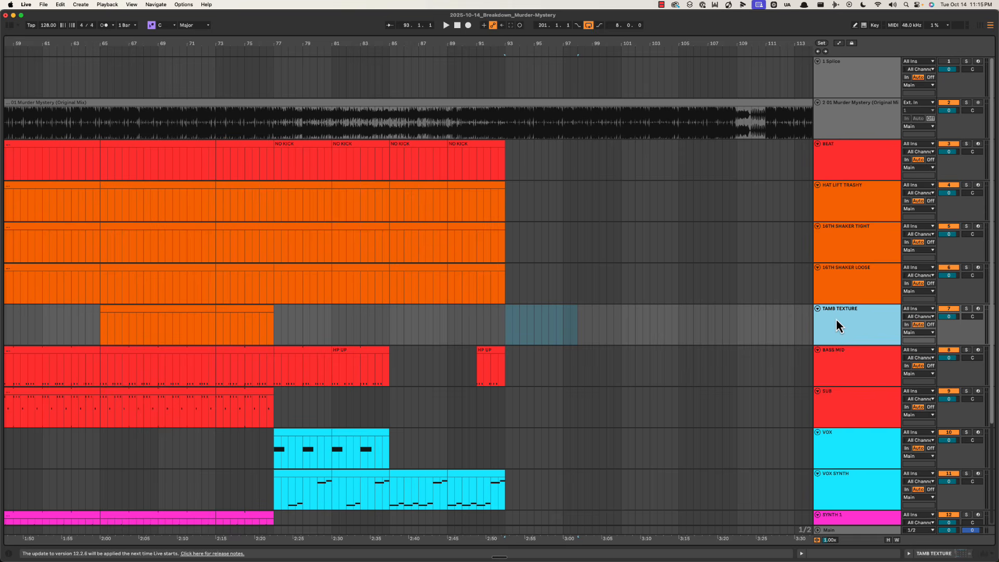
{"action": "left_click", "coordinate": [390, 287]}
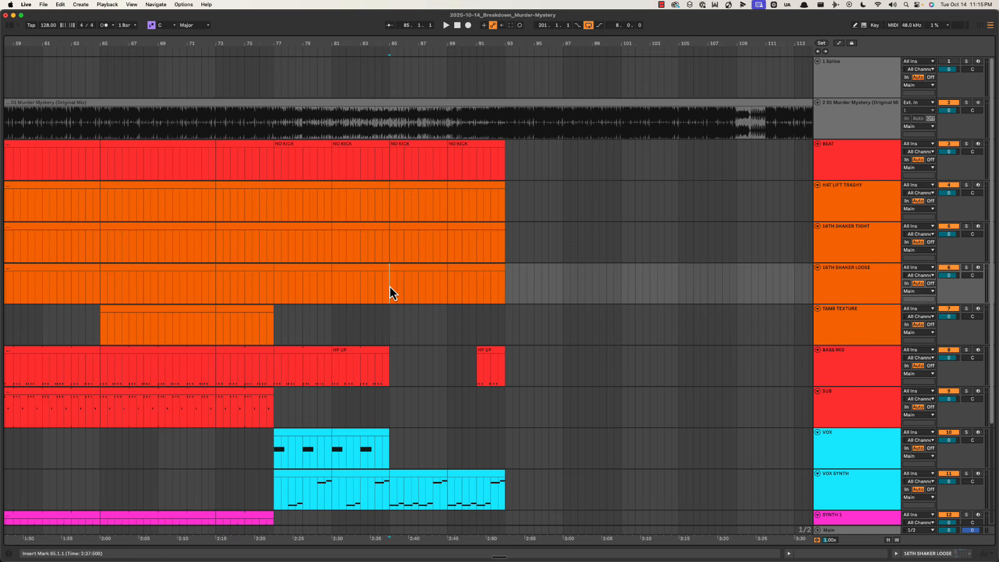
{"action": "left_click_drag", "start_coordinate": [424, 40], "coordinate": [424, 21]}
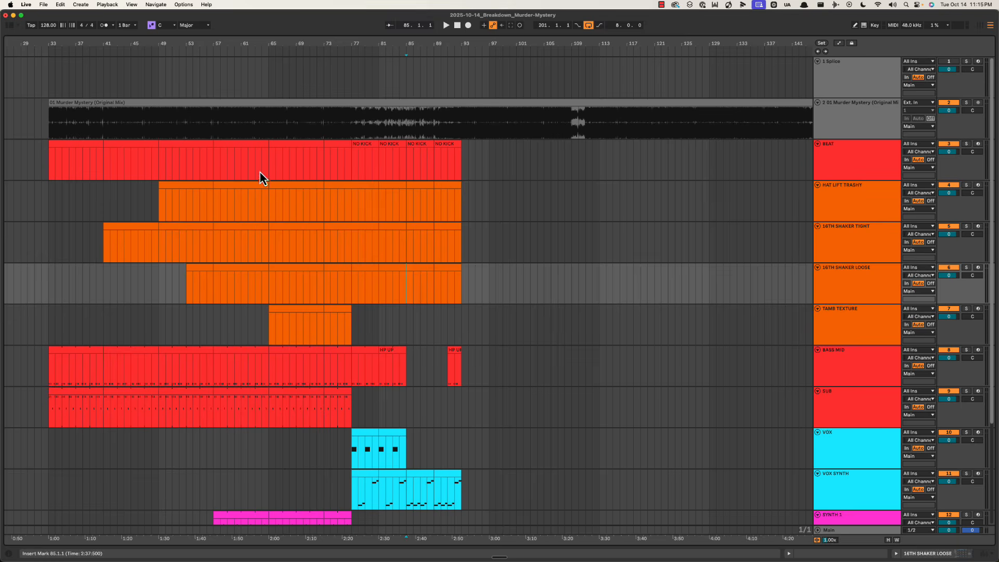
{"action": "left_click_drag", "start_coordinate": [235, 172], "coordinate": [461, 513]}
{"action": "left_click", "coordinate": [461, 417]}
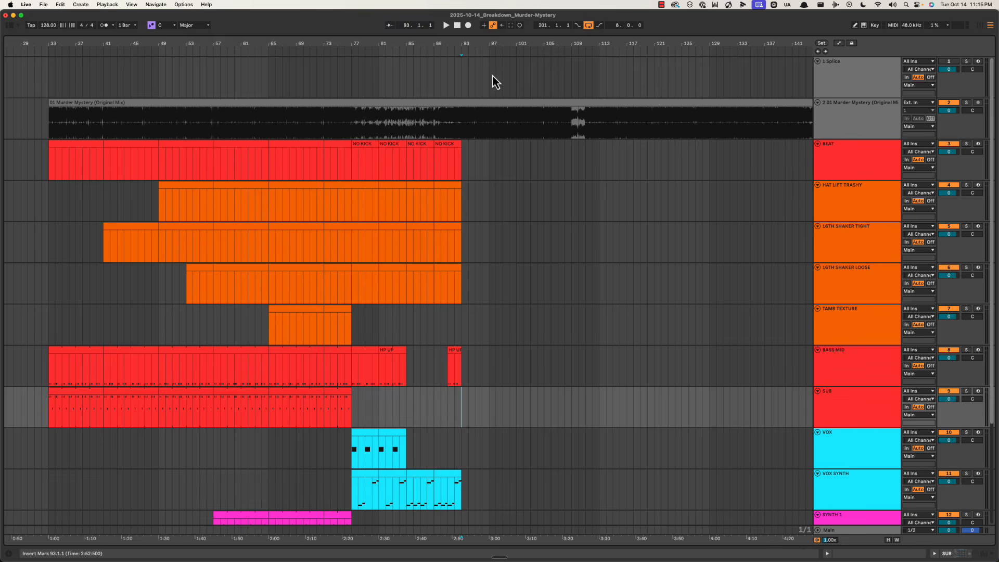
{"action": "left_click_drag", "start_coordinate": [465, 42], "coordinate": [465, 54]}
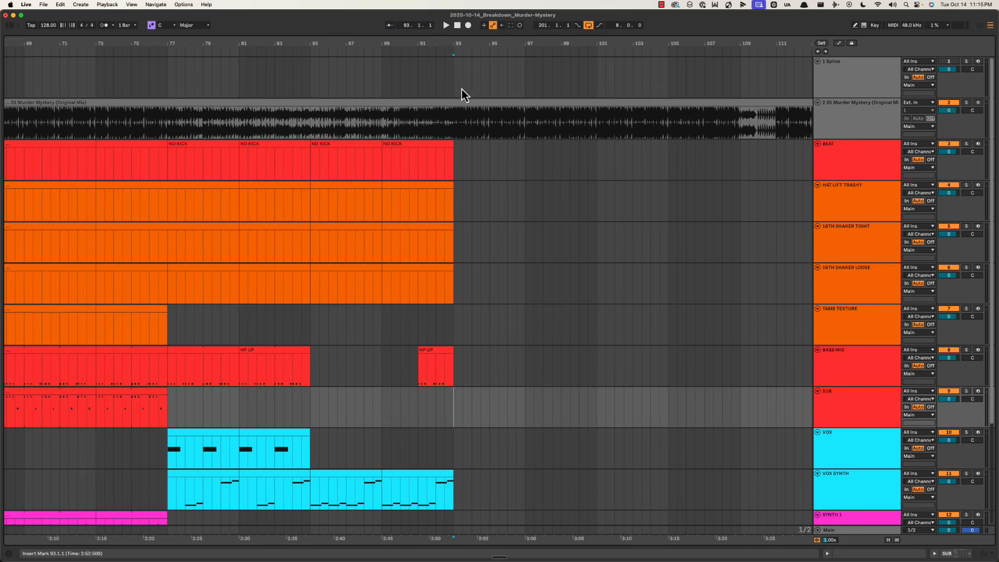
{"action": "left_click", "coordinate": [718, 127]}
{"action": "left_click_drag", "start_coordinate": [461, 43], "coordinate": [482, 45]}
{"action": "left_click", "coordinate": [409, 152]}
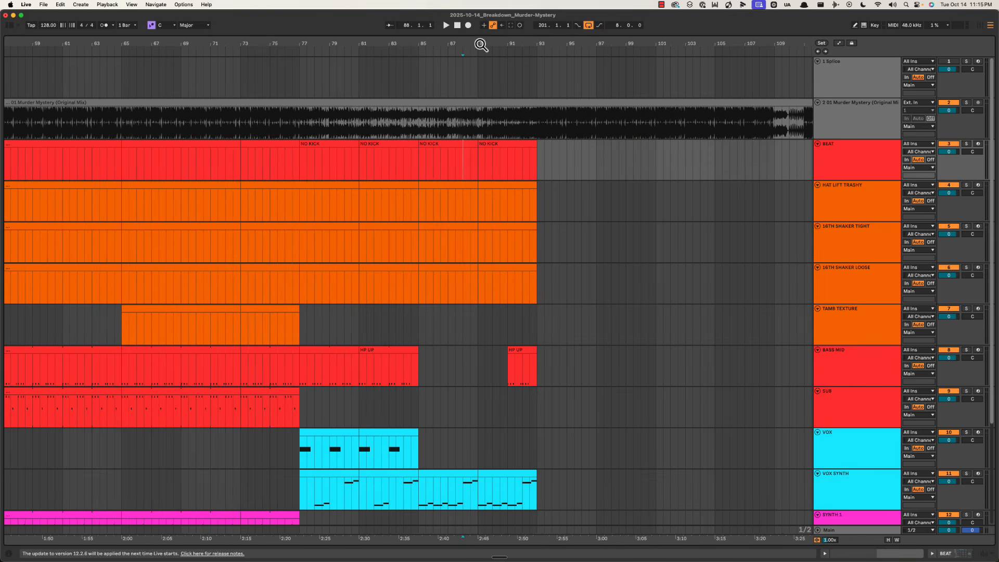
Play from bar 89, then around bars 82, 85 and 72, comparing the reference sections with the mapped clips
{"action": "left_click", "coordinate": [480, 258]}
{"action": "key", "text": "space"}
{"action": "scroll", "coordinate": [634, 351], "scroll_direction": "down", "scroll_amount": 5}
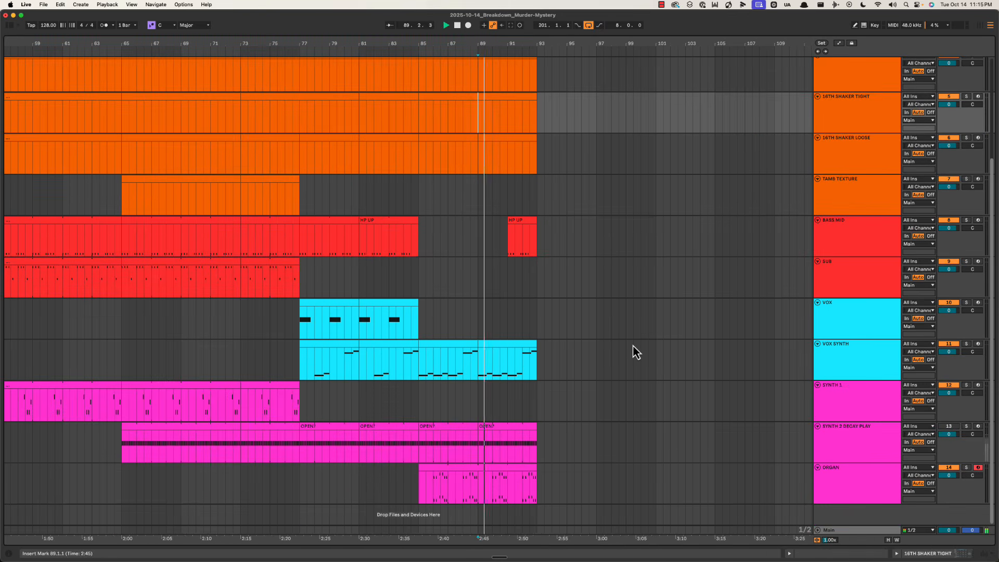
{"action": "scroll", "coordinate": [634, 350], "scroll_direction": "up", "scroll_amount": 3}
{"action": "left_click", "coordinate": [388, 253]}
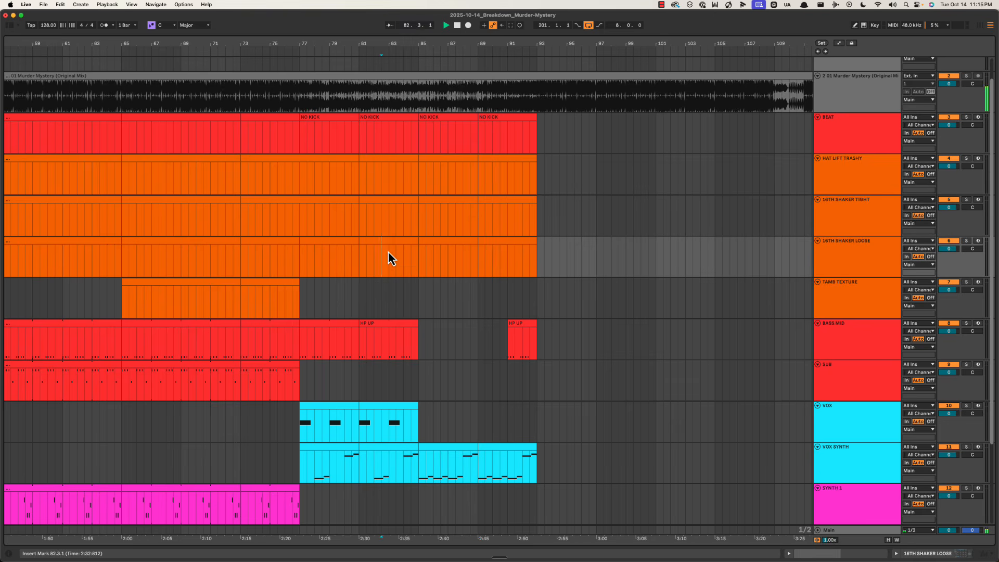
{"action": "left_click", "coordinate": [418, 264]}
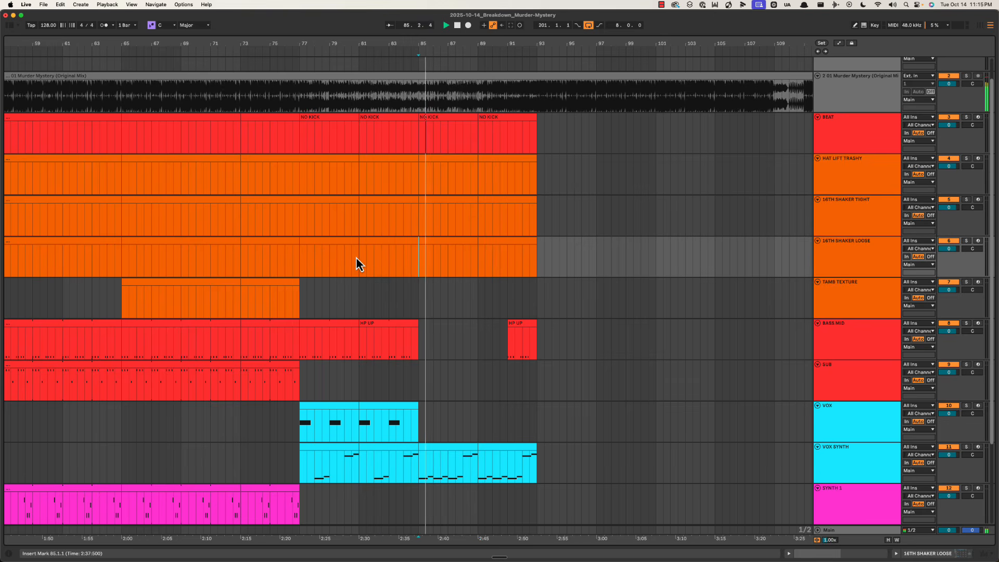
{"action": "left_click", "coordinate": [236, 257]}
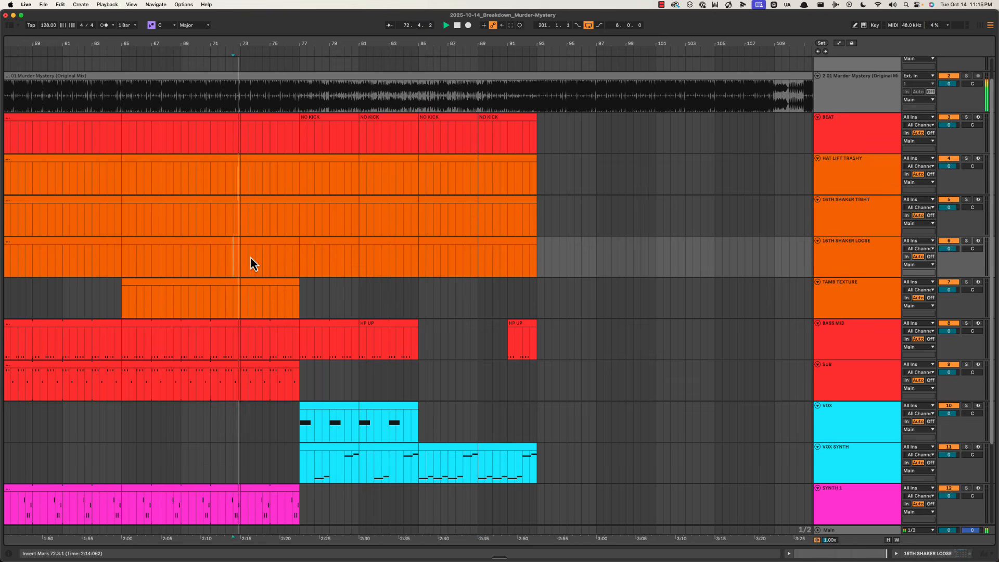
{"action": "scroll", "coordinate": [278, 266], "scroll_direction": "left", "scroll_amount": 5}
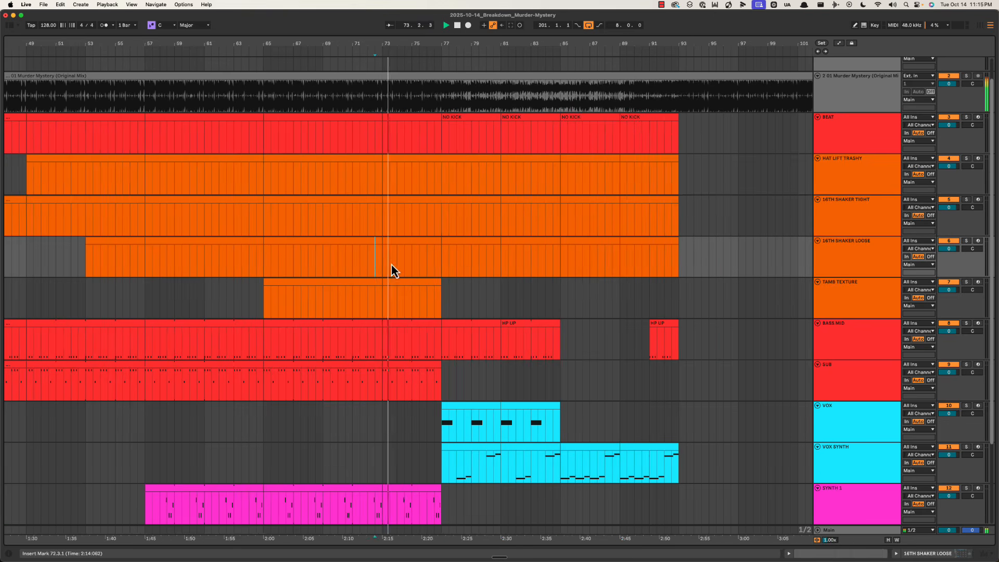
Play the reference from bar 77 and listen for percussion that has no placeholder track
{"action": "left_click", "coordinate": [443, 254]}
{"action": "left_click_drag", "start_coordinate": [391, 259], "coordinate": [429, 252]}
{"action": "key", "text": "space"}
{"action": "left_click", "coordinate": [441, 252]}
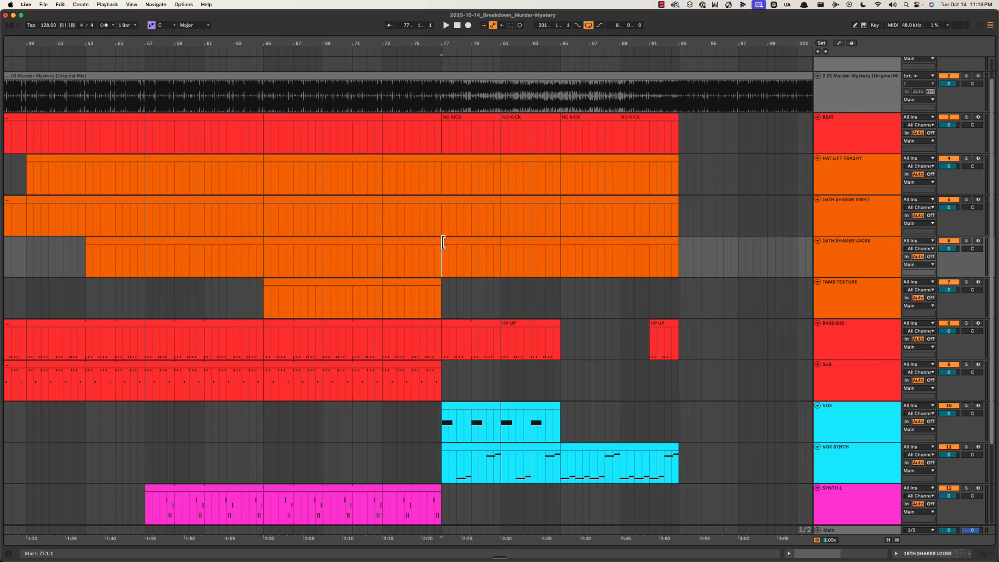
{"action": "scroll", "coordinate": [447, 255], "scroll_direction": "right", "scroll_amount": 3}
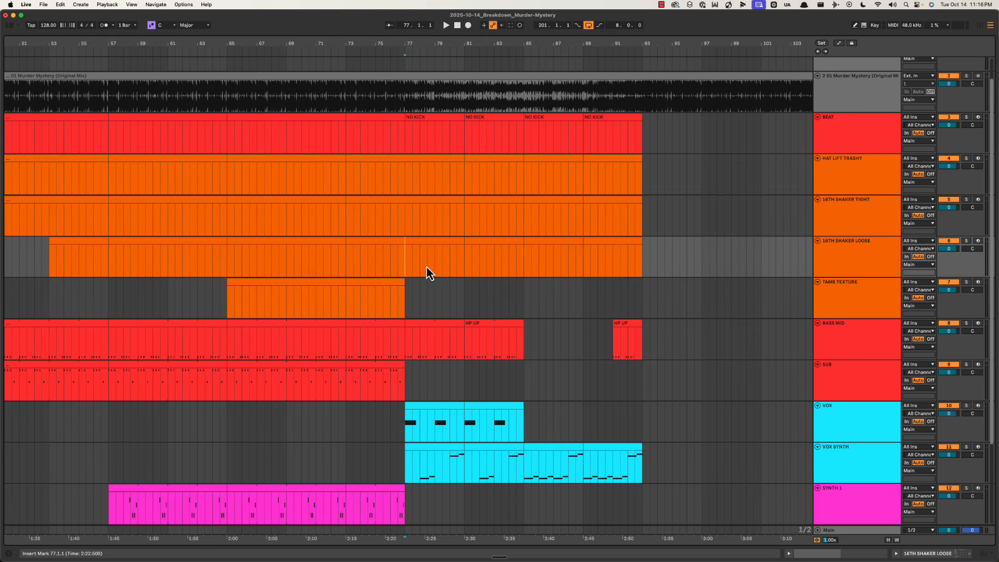
{"action": "key", "text": "space"}
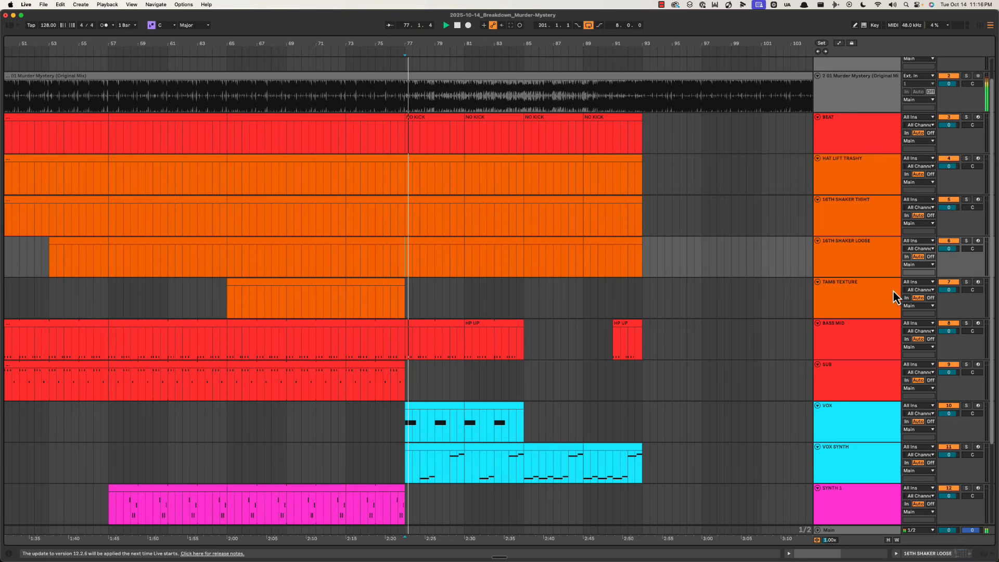
{"action": "left_click", "coordinate": [464, 264]}
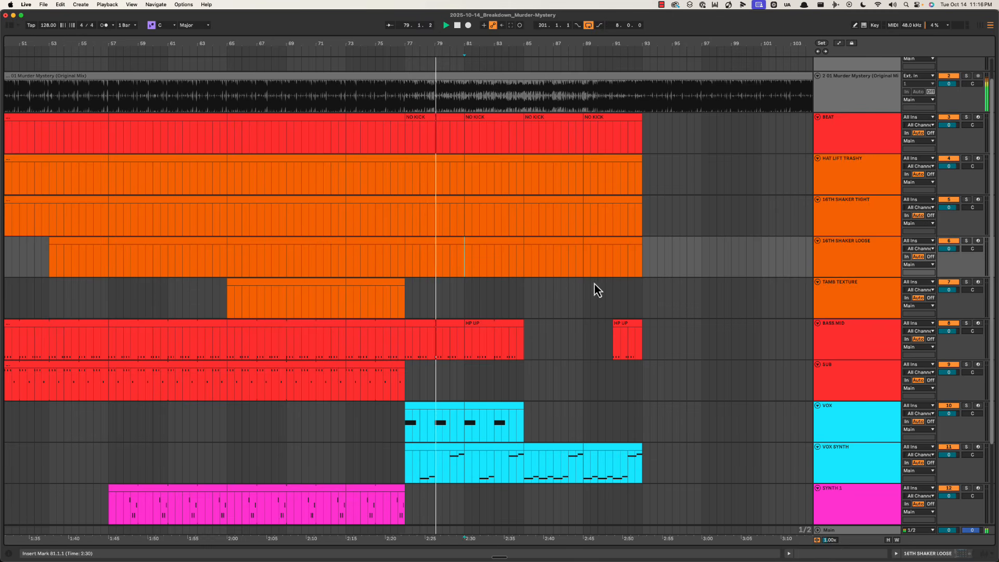
Insert a MIDI track below TAMB TEXTURE, name it SN ROLL and colour it orange
{"action": "left_click", "coordinate": [861, 303]}
{"action": "key", "text": "super+shift+t"}
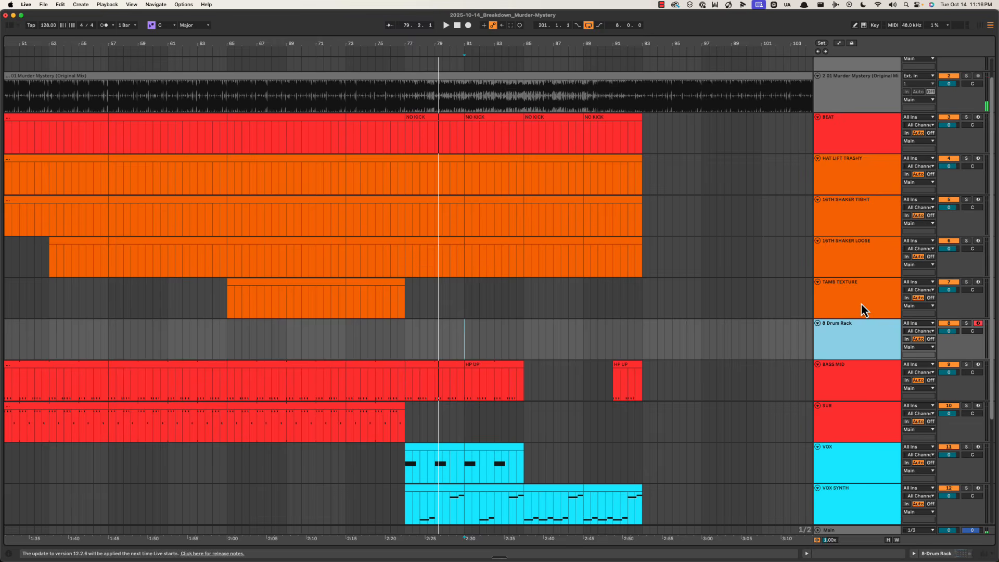
{"action": "right_click", "coordinate": [846, 345]}
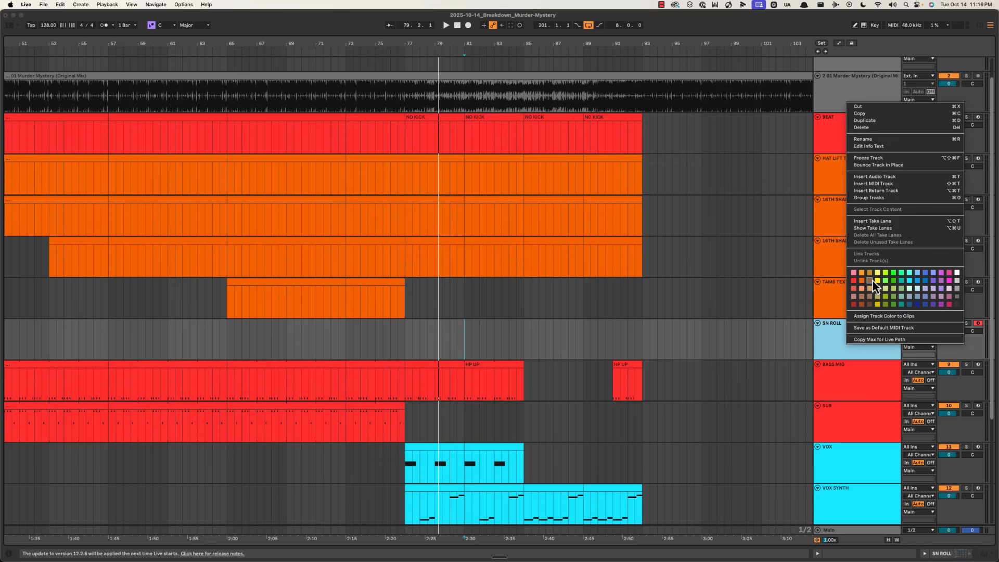
{"action": "left_click", "coordinate": [861, 283]}
Create an empty MIDI clip on SN ROLL from bar 77 to bar 93 and open it for note editing during playback
{"action": "left_click_drag", "start_coordinate": [407, 339], "coordinate": [628, 331]}
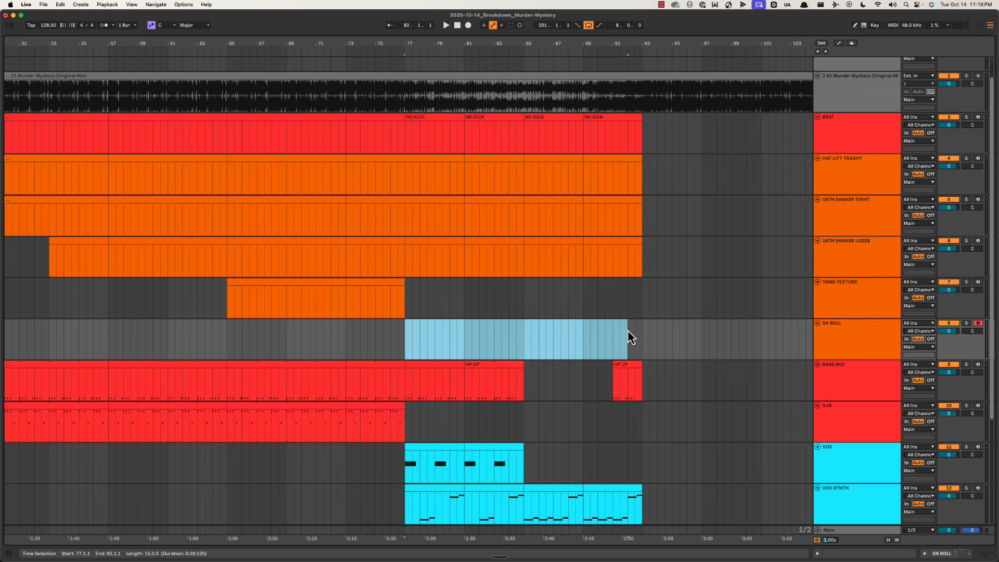
{"action": "key", "text": "super+shift+m"}
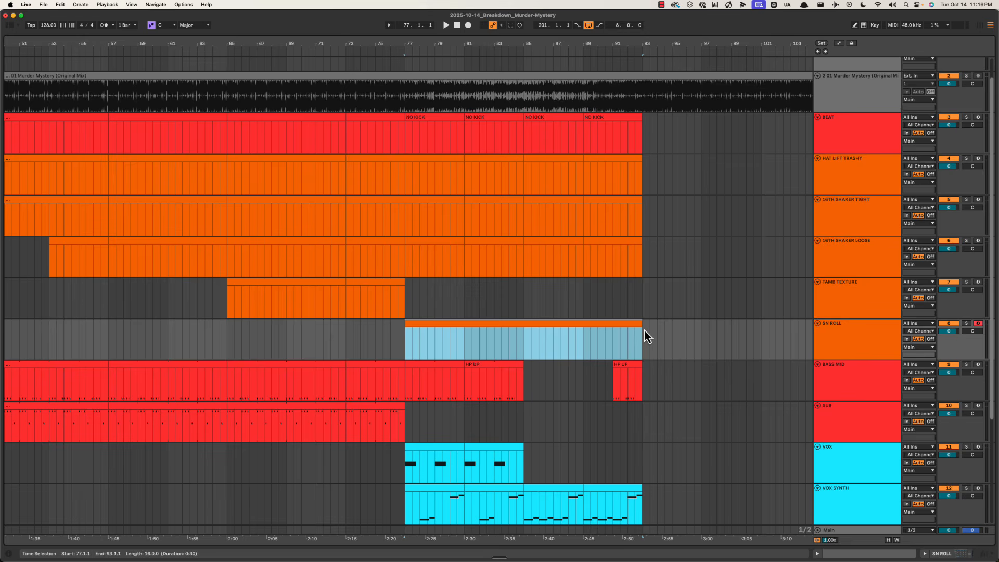
{"action": "key", "text": "space"}
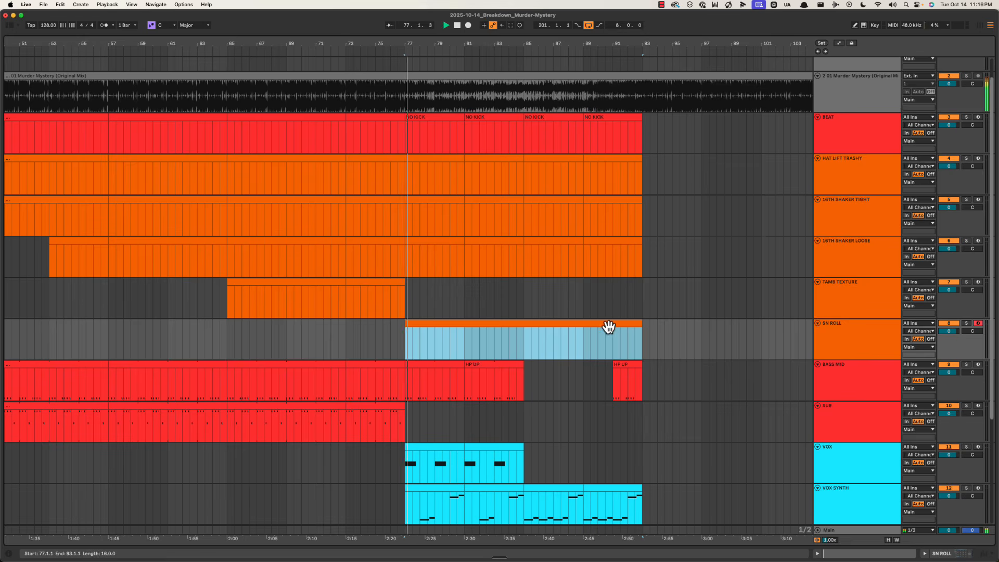
{"action": "double_click", "coordinate": [591, 328]}
{"action": "key", "text": "space"}
{"action": "key", "text": "space"}
{"action": "left_click_drag", "start_coordinate": [219, 238], "coordinate": [220, 242]}
{"action": "key", "text": "space"}
{"action": "key", "text": "space"}
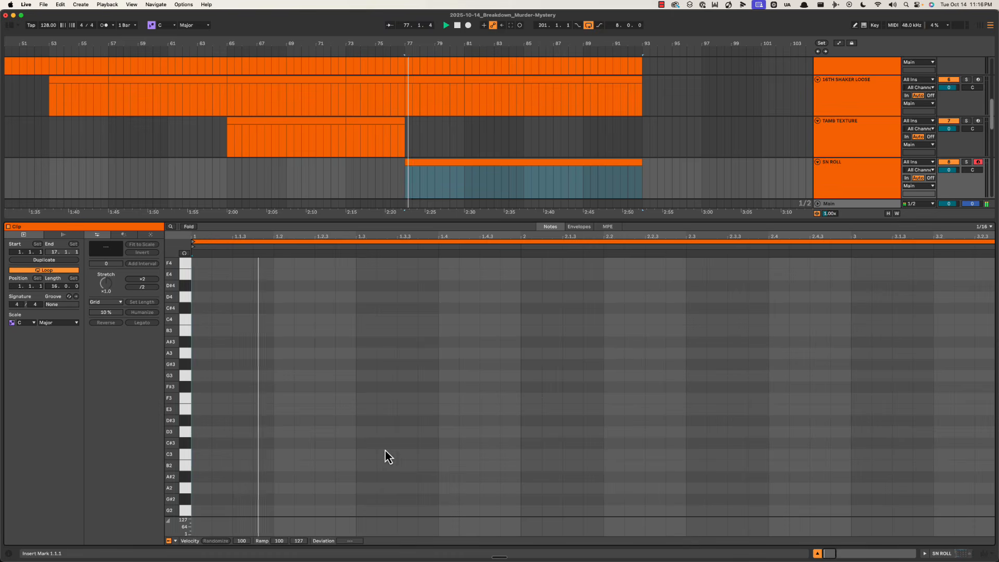
Draw two C3 notes in the first bar of the SN ROLL clip, at 1.3.2 and 1.4.1
{"action": "double_click", "coordinate": [389, 443]}
{"action": "double_click", "coordinate": [432, 442]}
{"action": "left_click_drag", "start_coordinate": [431, 444], "coordinate": [452, 446]}
{"action": "left_click_drag", "start_coordinate": [367, 426], "coordinate": [475, 447]}
{"action": "key", "text": "Down"}
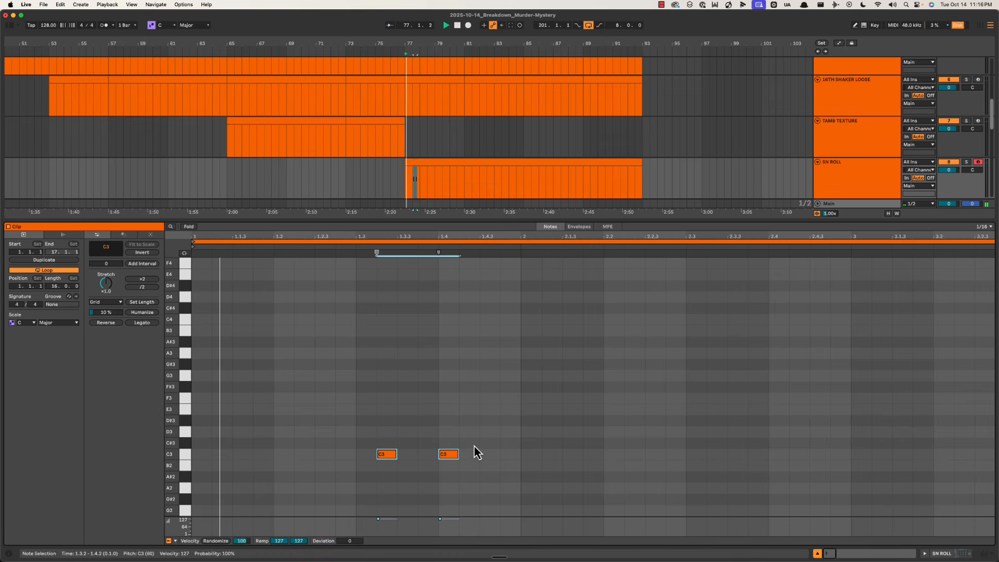
{"action": "left_click", "coordinate": [458, 423]}
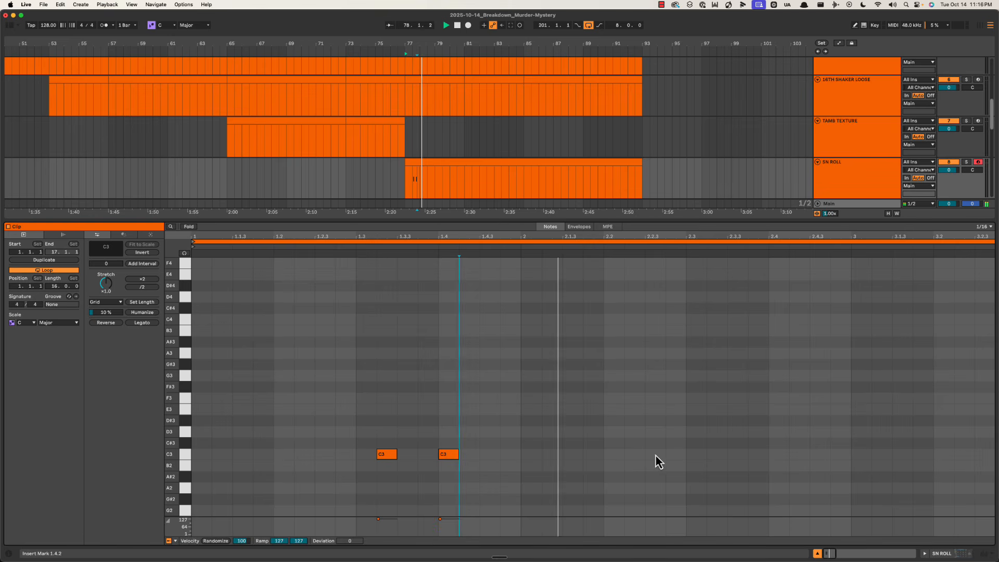
Add matching C3 notes in the clip's second bar, at 2.3.2 and 2.4.1
{"action": "double_click", "coordinate": [710, 453]}
{"action": "double_click", "coordinate": [779, 454]}
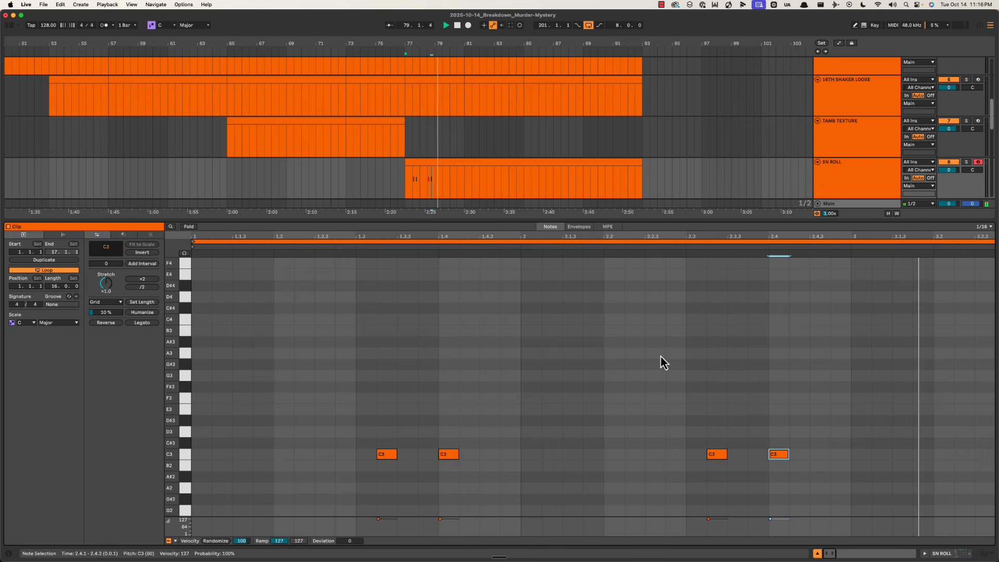
{"action": "scroll", "coordinate": [772, 438], "scroll_direction": "left", "scroll_amount": 3}
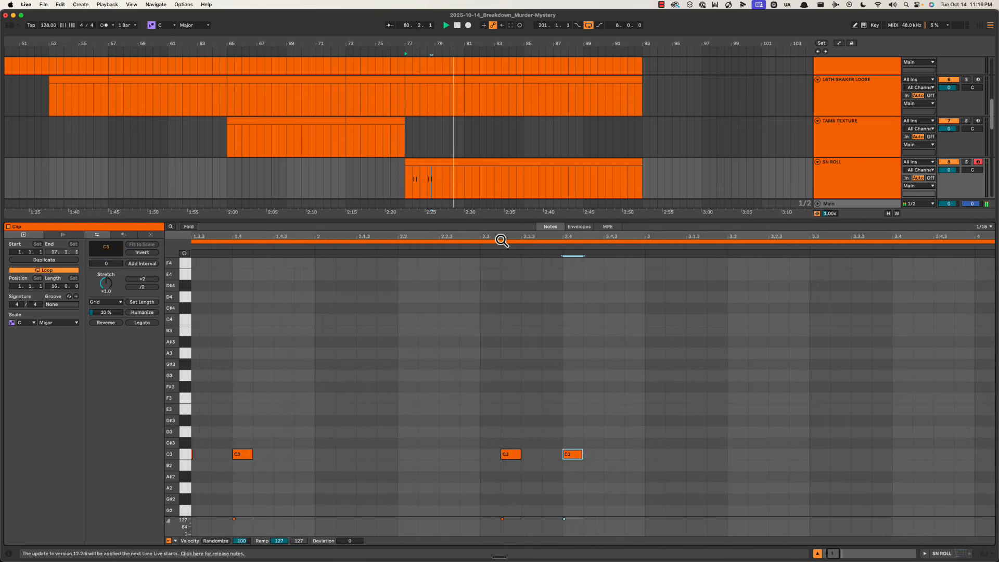
Duplicate the first bar of the SN ROLL clip so its C3 note pattern fills bars 2 to 4
{"action": "left_click_drag", "start_coordinate": [502, 238], "coordinate": [500, 226]}
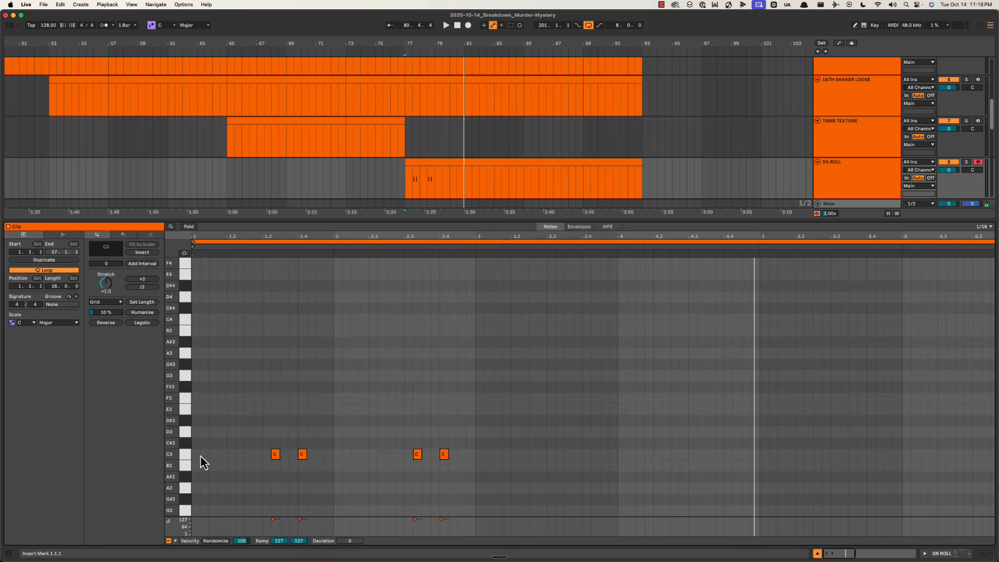
{"action": "left_click_drag", "start_coordinate": [201, 455], "coordinate": [331, 462]}
{"action": "key", "text": "super+d"}
{"action": "key", "text": "super+d"}
{"action": "key", "text": "super+d"}
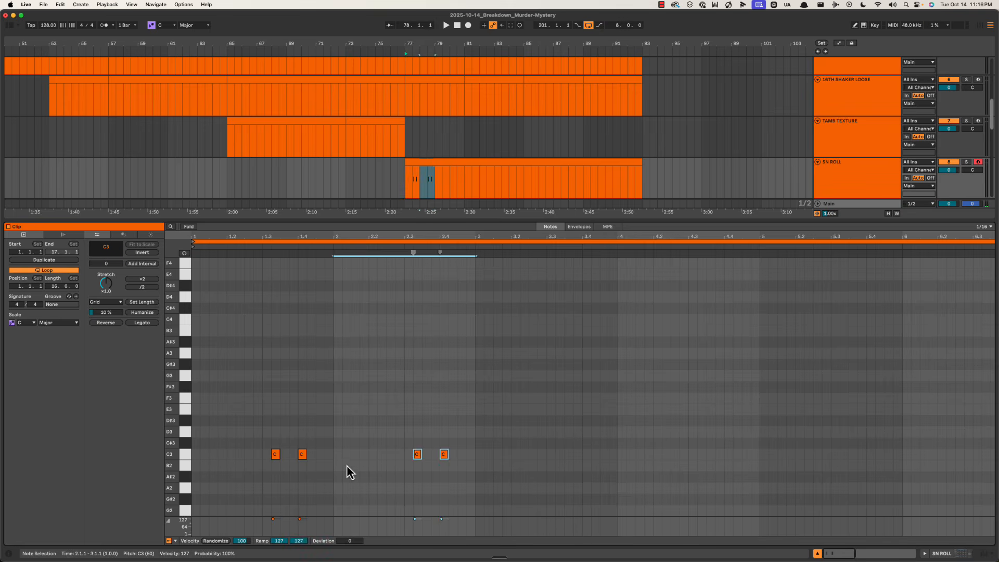
Check the pattern by ear, then duplicate the SN ROLL clip's fourth bar into bars 5 and 6
{"action": "left_click", "coordinate": [554, 246]}
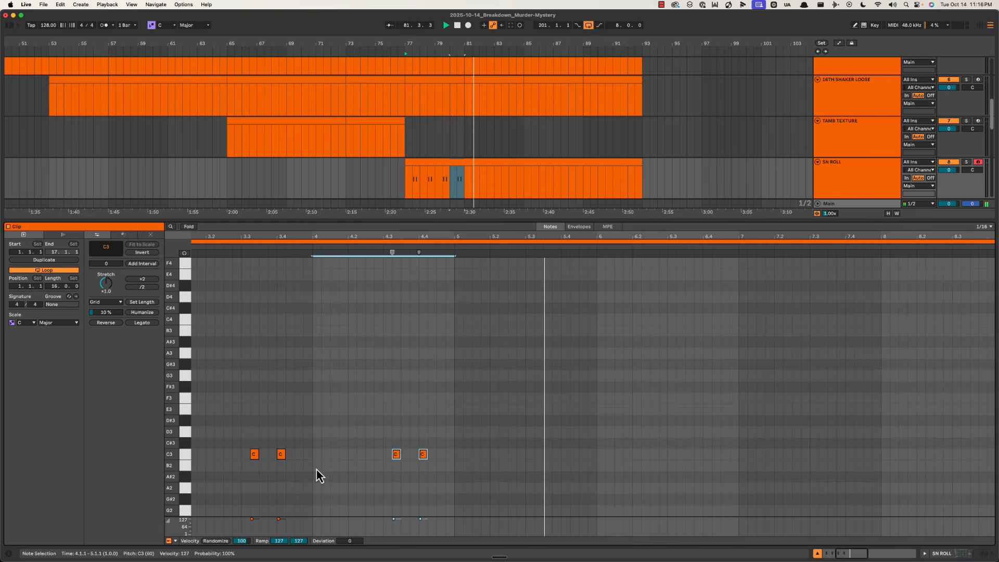
{"action": "left_click_drag", "start_coordinate": [328, 457], "coordinate": [453, 454]}
{"action": "key", "text": "super+d"}
{"action": "key", "text": "super+d"}
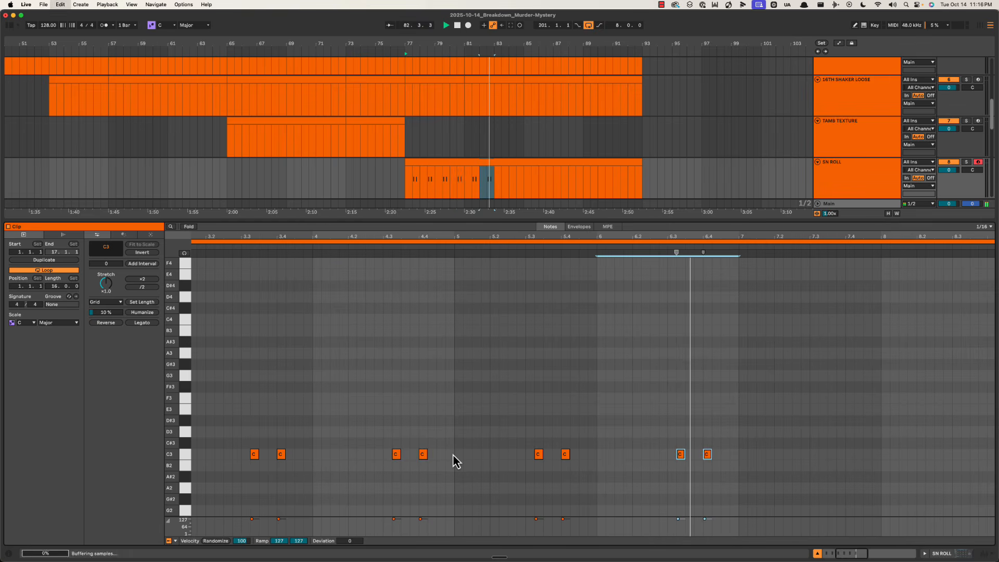
{"action": "left_click", "coordinate": [448, 249]}
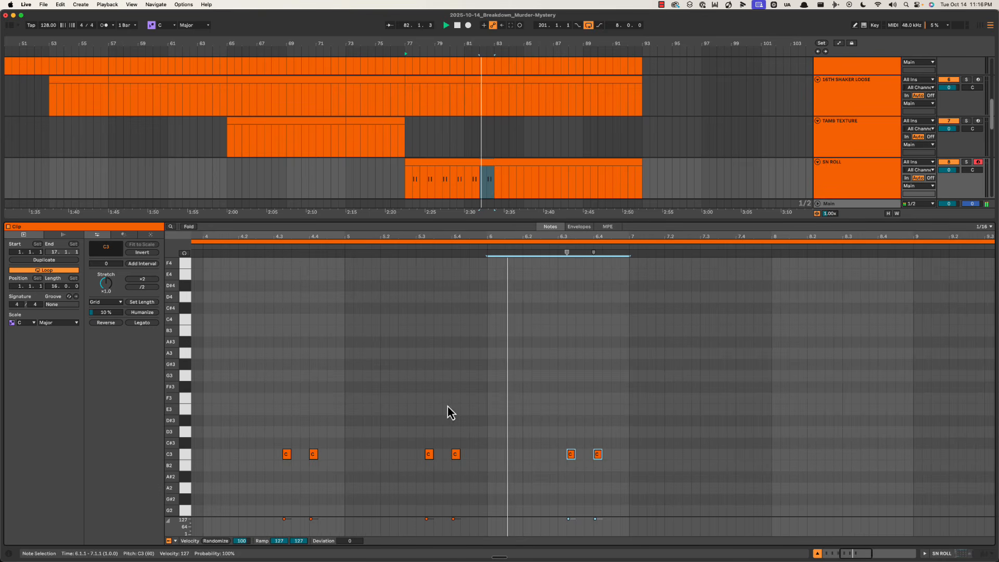
{"action": "double_click", "coordinate": [527, 455]}
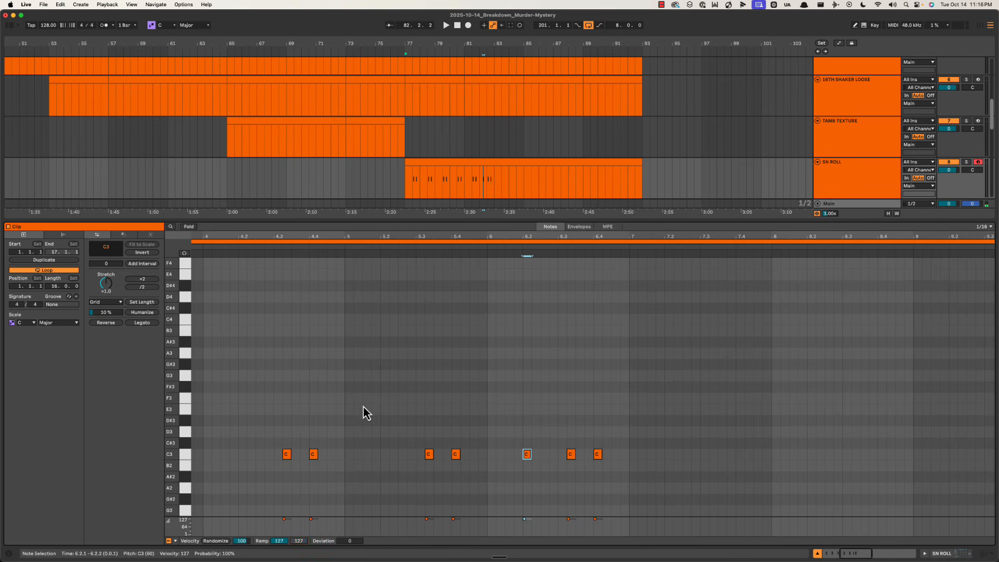
{"action": "left_click", "coordinate": [336, 248]}
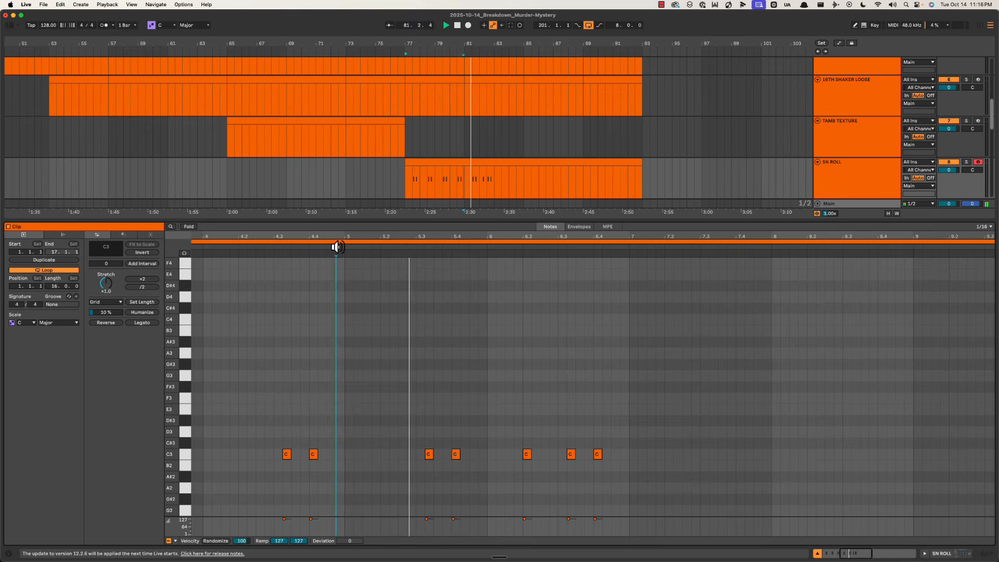
{"action": "left_click_drag", "start_coordinate": [490, 424], "coordinate": [535, 476]}
{"action": "key", "text": "Delete"}
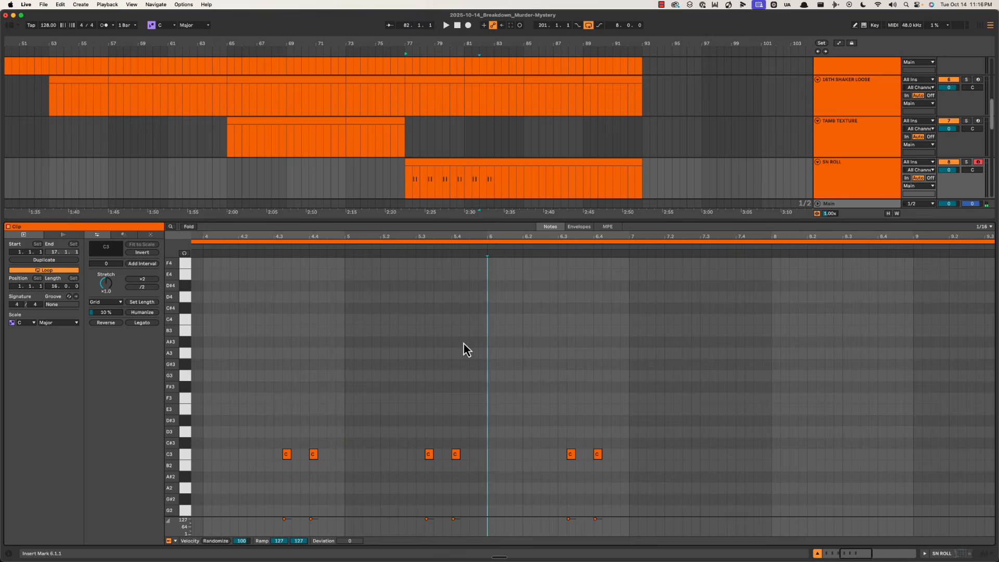
Listen to the sixth bar of the SN ROLL clip and compare it with the TAMB TEXTURE section starting at bar 65
{"action": "left_click", "coordinate": [410, 248]}
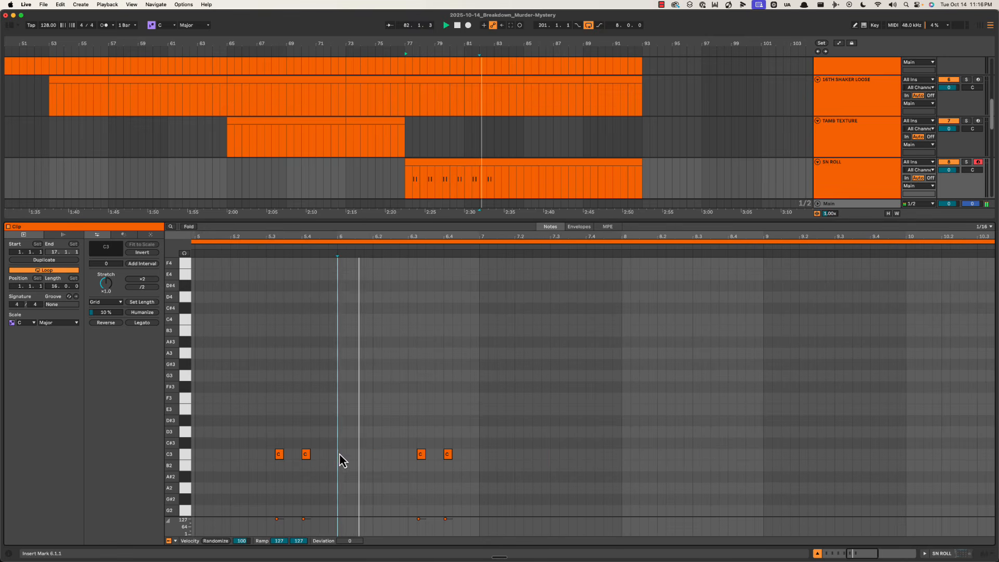
{"action": "left_click_drag", "start_coordinate": [339, 454], "coordinate": [477, 461]}
{"action": "key", "text": "space"}
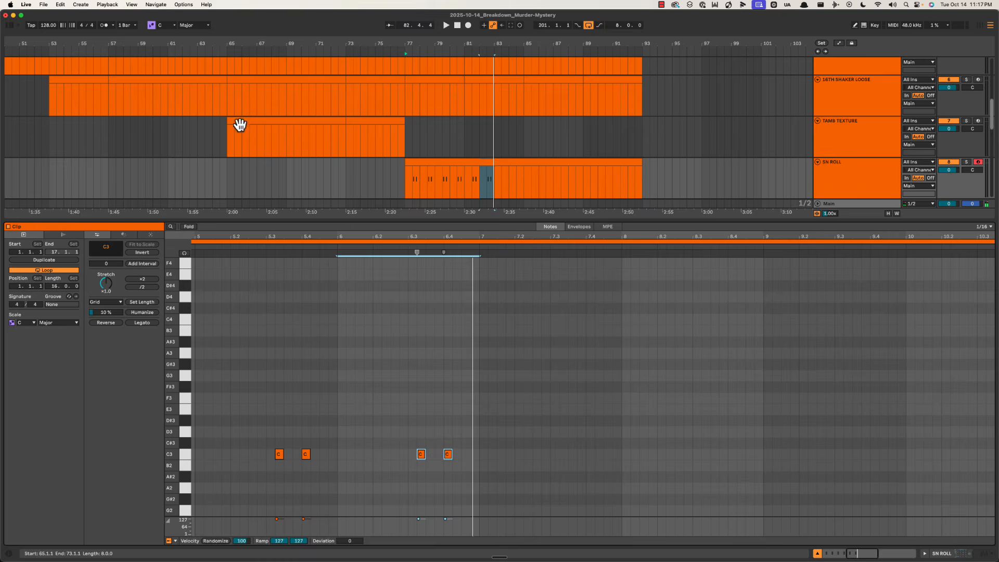
{"action": "left_click", "coordinate": [240, 125]}
{"action": "key", "text": "space"}
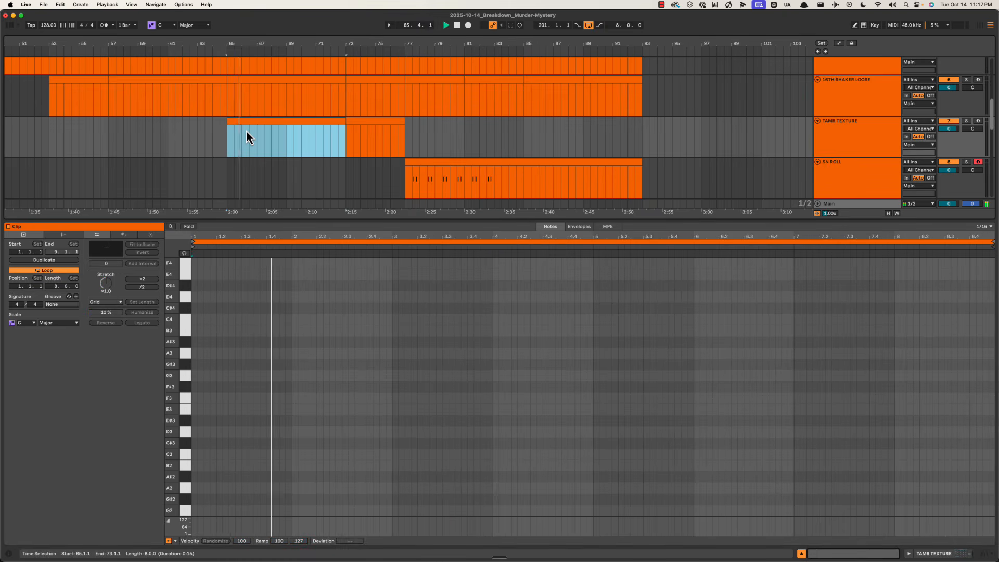
{"action": "key", "text": "space"}
{"action": "left_click_drag", "start_coordinate": [407, 185], "coordinate": [503, 184]}
{"action": "scroll", "coordinate": [225, 141], "scroll_direction": "up", "scroll_amount": 4}
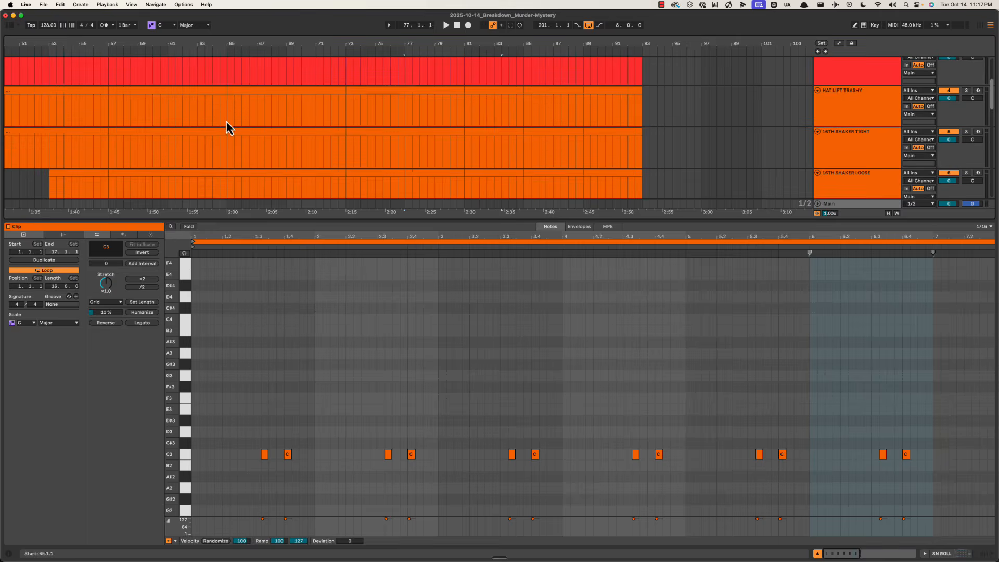
{"action": "left_click_drag", "start_coordinate": [227, 78], "coordinate": [270, 81]}
{"action": "scroll", "coordinate": [263, 135], "scroll_direction": "down", "scroll_amount": 6}
Reopen the SN ROLL clip and add C3 notes at 7.3.2 and 7.4.1 by ear
{"action": "left_click", "coordinate": [433, 109]}
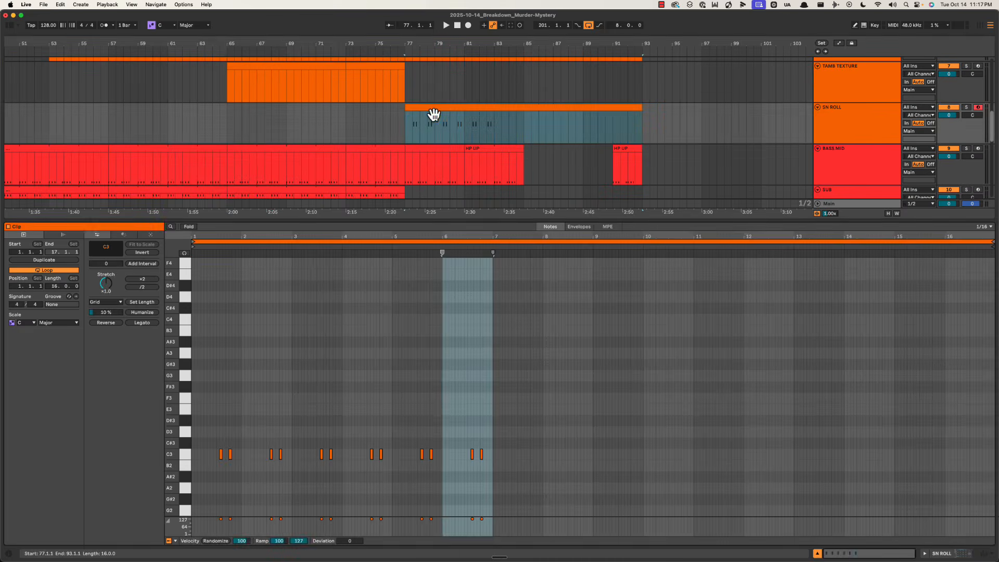
{"action": "left_click", "coordinate": [483, 308]}
{"action": "left_click_drag", "start_coordinate": [497, 239], "coordinate": [499, 240]}
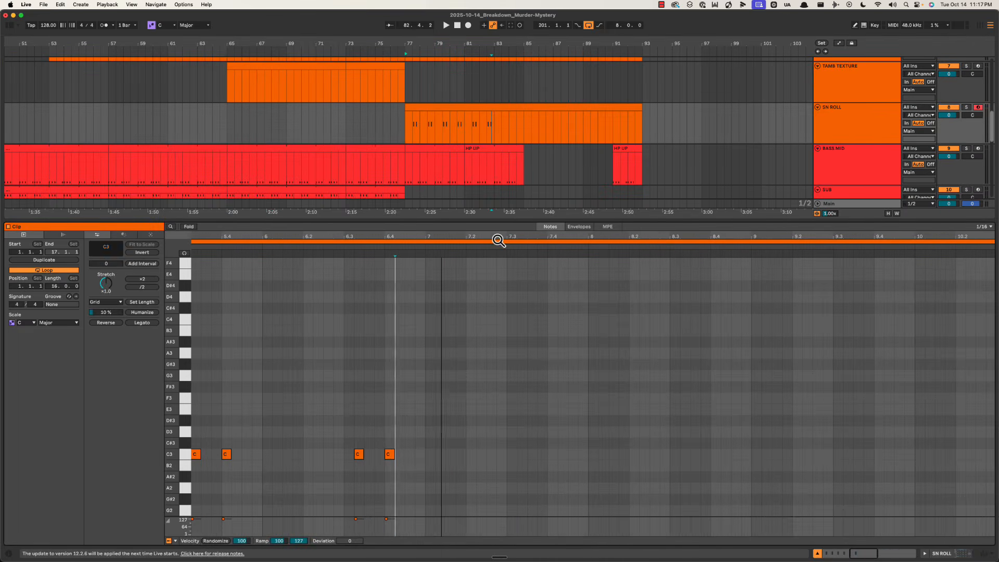
{"action": "left_click", "coordinate": [390, 249]}
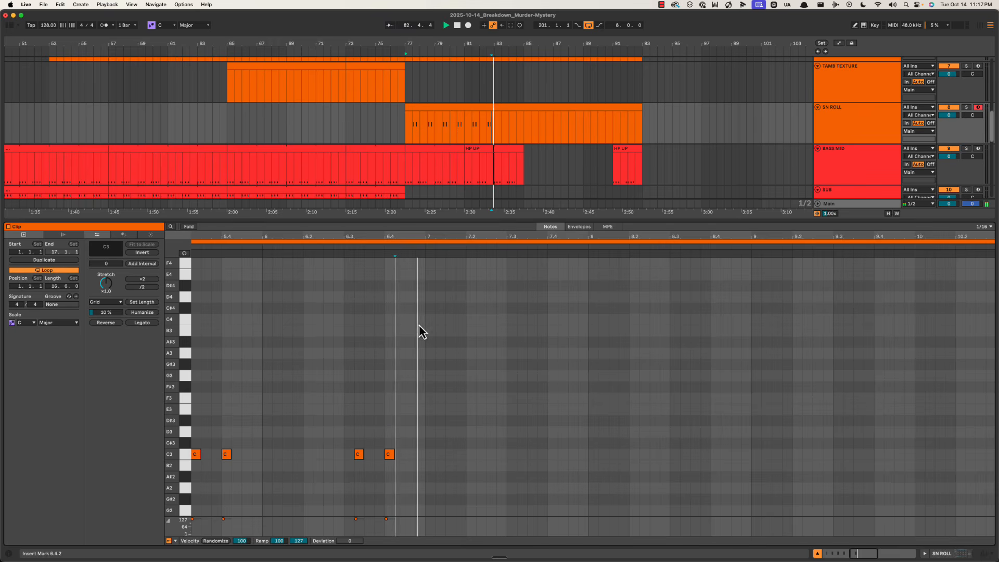
{"action": "double_click", "coordinate": [519, 454]}
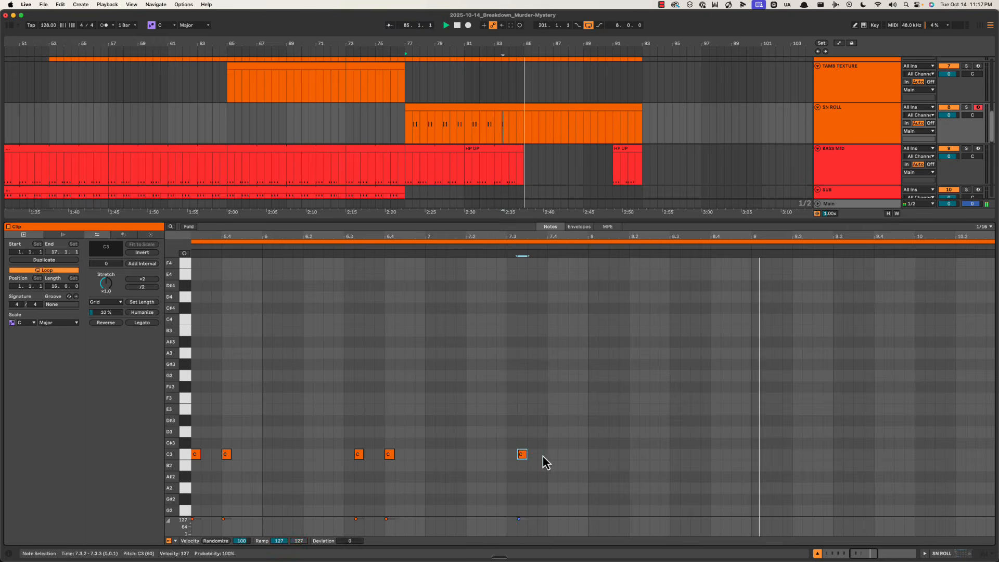
{"action": "left_click", "coordinate": [549, 457]}
{"action": "double_click", "coordinate": [550, 457]}
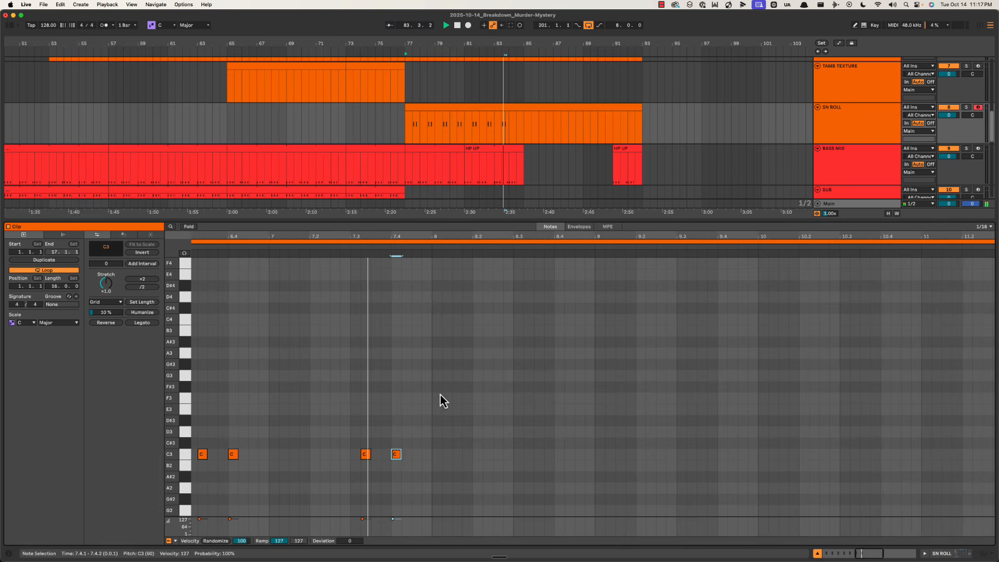
Add C3 notes at 8.3.2, 8.4.1, 9.3.2 and 9.4.1 to continue the SN ROLL pattern
{"action": "double_click", "coordinate": [529, 454]}
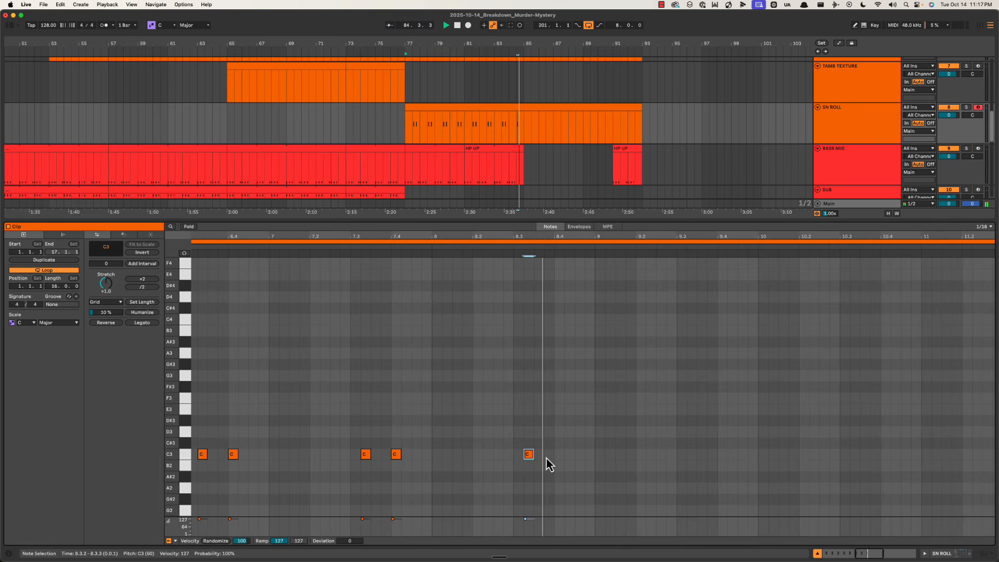
{"action": "double_click", "coordinate": [559, 455]}
{"action": "double_click", "coordinate": [692, 455]}
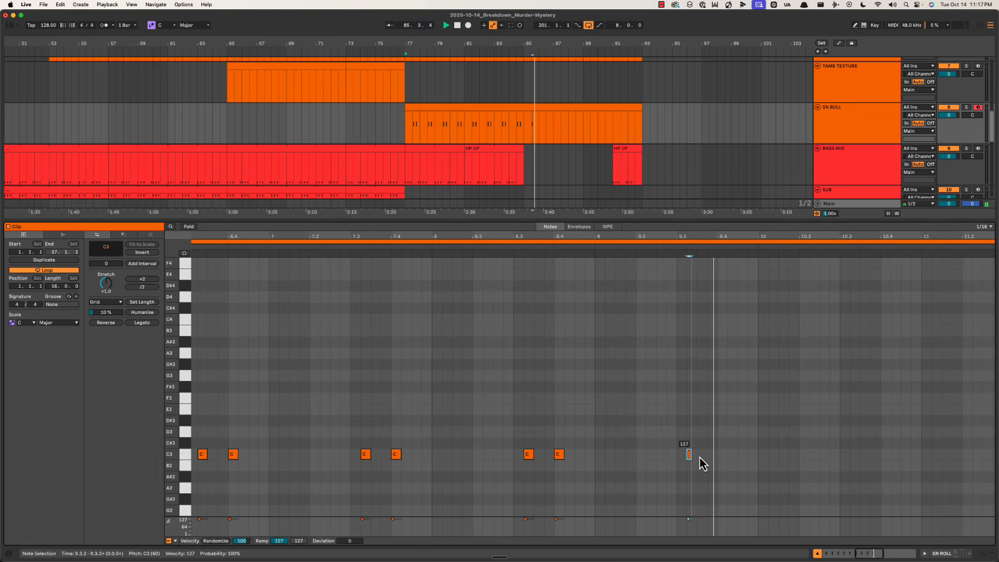
{"action": "double_click", "coordinate": [724, 455]}
Turn on Draw Mode and draw C3 notes at 10.3.2 and 10.4.1 in the SN ROLL clip
{"action": "key", "text": "b"}
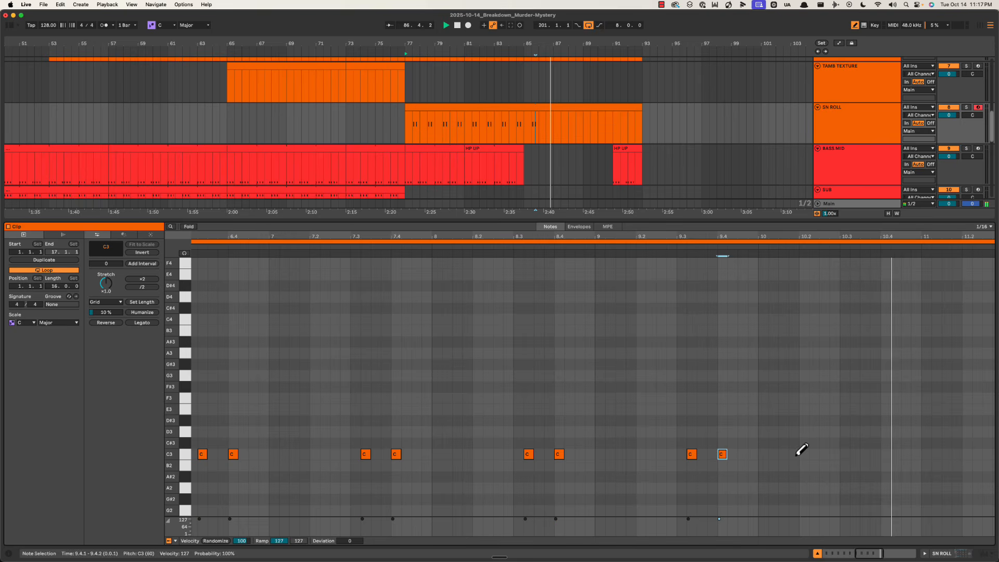
{"action": "key", "text": "space"}
{"action": "key", "text": "space"}
{"action": "left_click", "coordinate": [561, 245]}
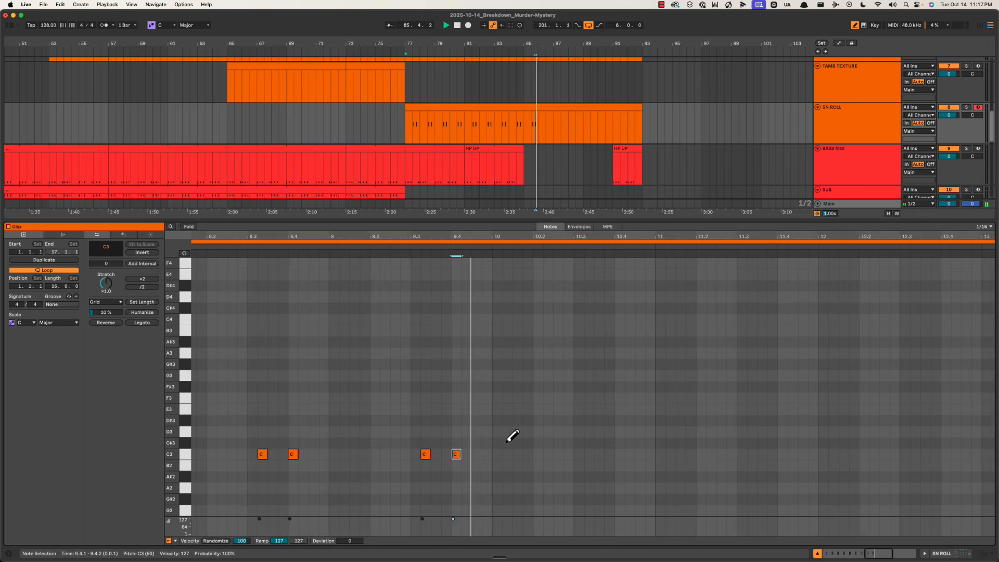
{"action": "left_click", "coordinate": [569, 455]}
{"action": "left_click", "coordinate": [570, 455]}
{"action": "left_click", "coordinate": [589, 455]}
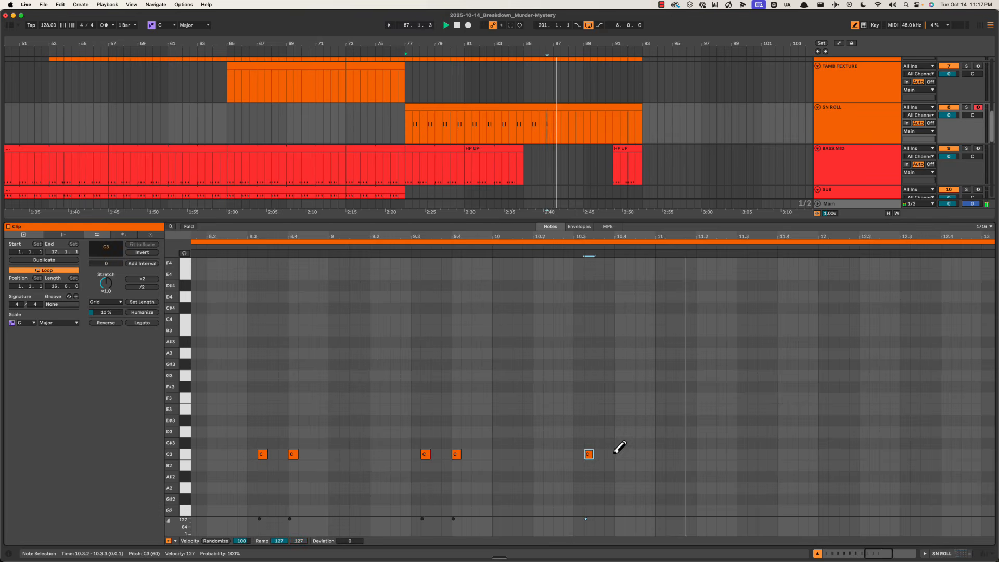
{"action": "left_click", "coordinate": [618, 454]}
Replay the tenth bar and double its hits with extra C3 notes at 10.3.3 and 10.4.2
{"action": "left_click", "coordinate": [552, 247]}
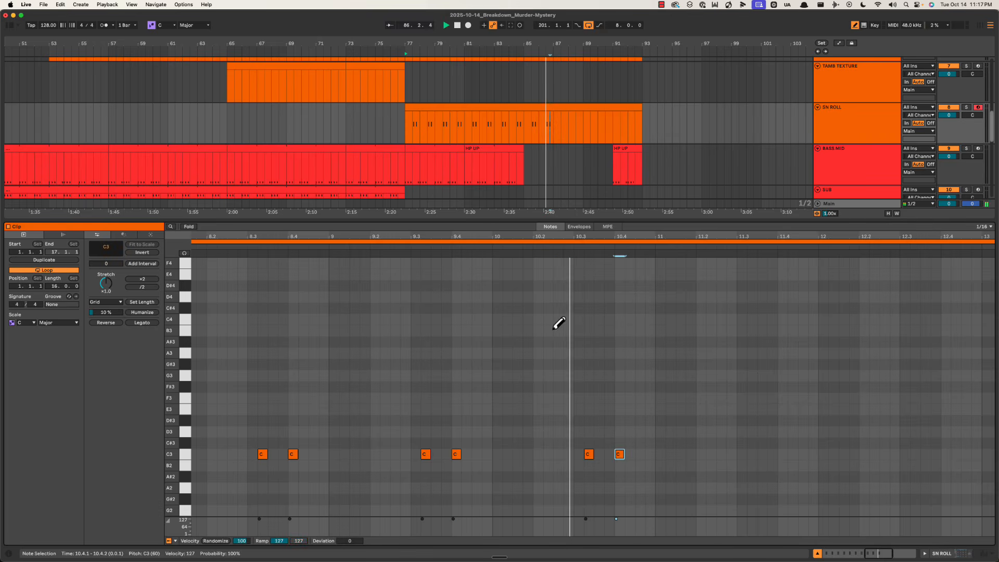
{"action": "scroll", "coordinate": [556, 343], "scroll_direction": "right", "scroll_amount": 3}
{"action": "key", "text": "space"}
{"action": "left_click", "coordinate": [413, 246]}
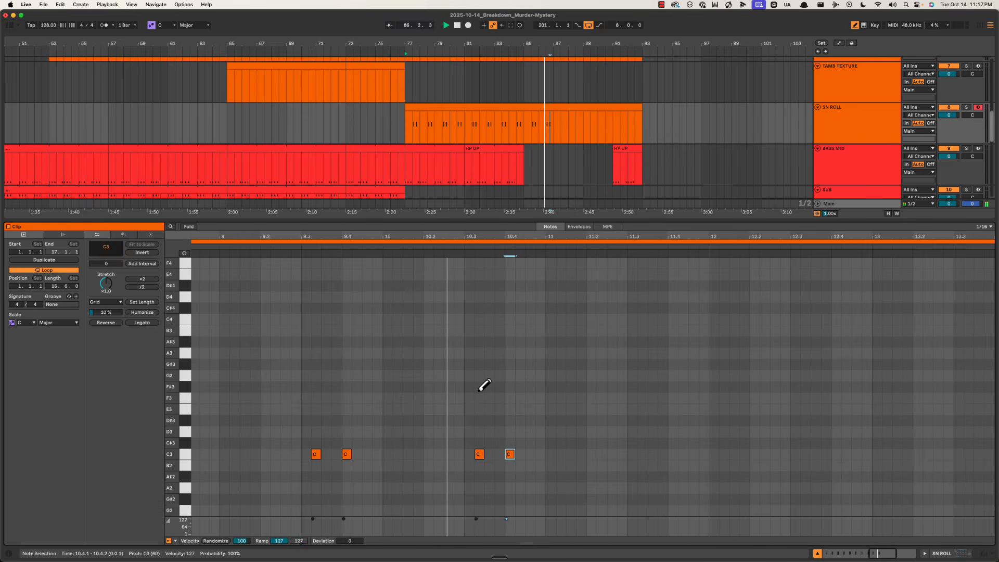
{"action": "key", "text": "space"}
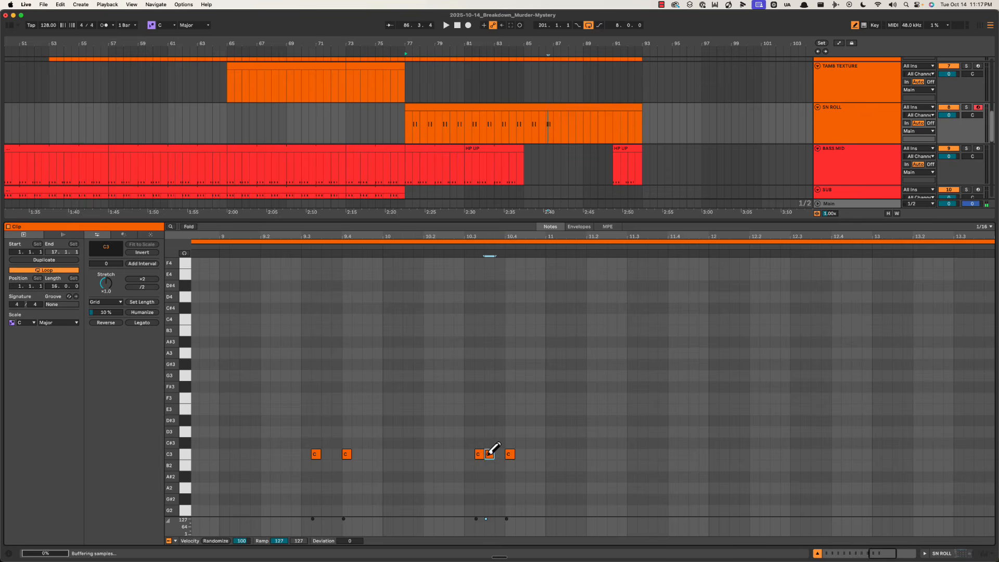
{"action": "left_click", "coordinate": [487, 453]}
{"action": "left_click", "coordinate": [489, 454]}
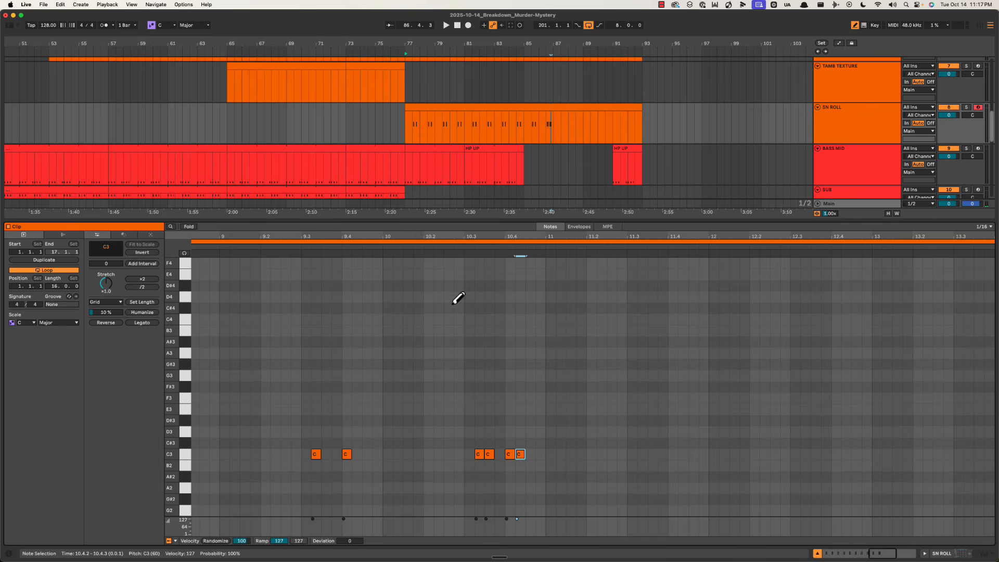
Replay the tenth bar of the SN ROLL clip repeatedly to compare the doubled hits with the reference track
{"action": "left_click", "coordinate": [422, 246]}
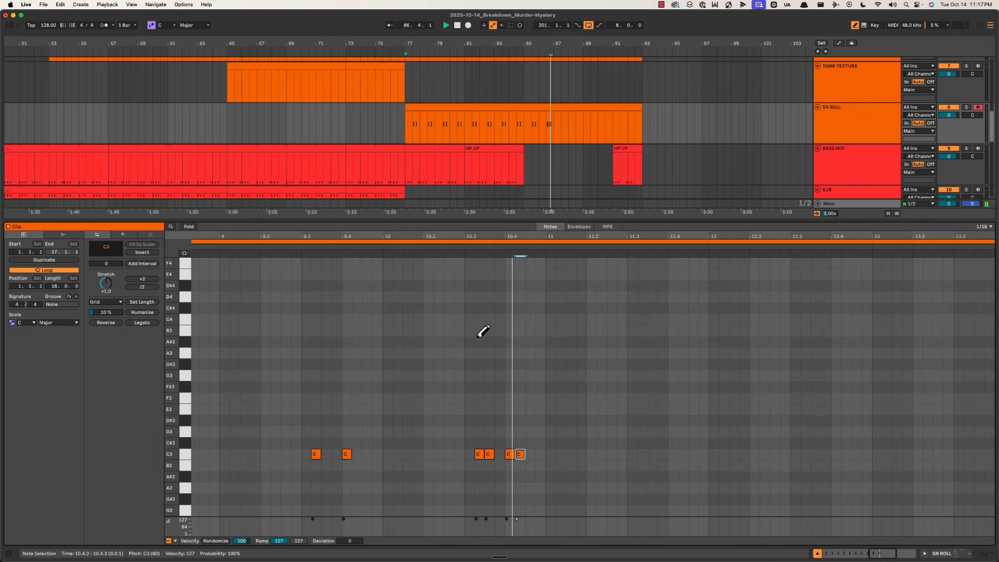
{"action": "left_click", "coordinate": [398, 249]}
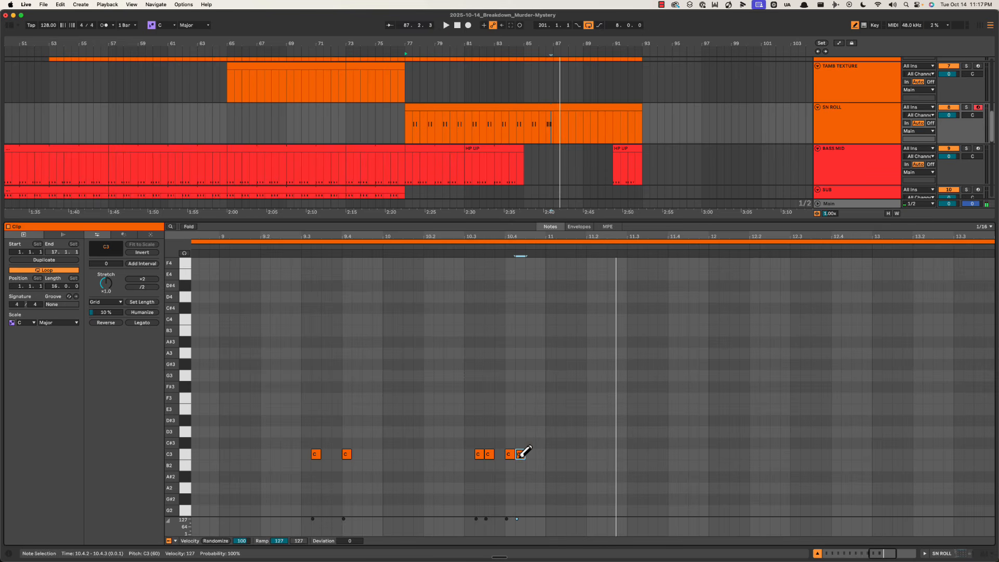
{"action": "left_click", "coordinate": [449, 249]}
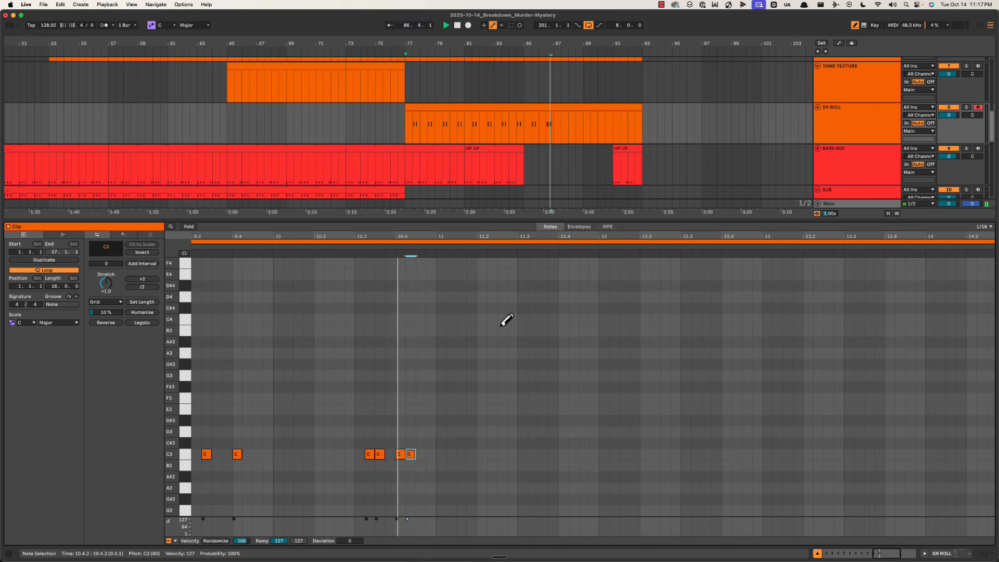
{"action": "left_click", "coordinate": [396, 252]}
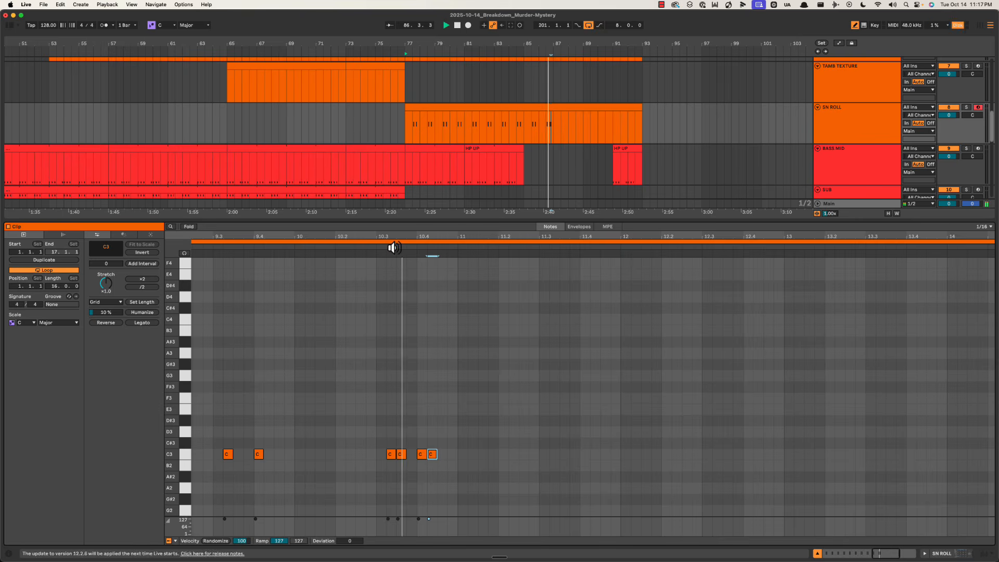
{"action": "left_click", "coordinate": [361, 248]}
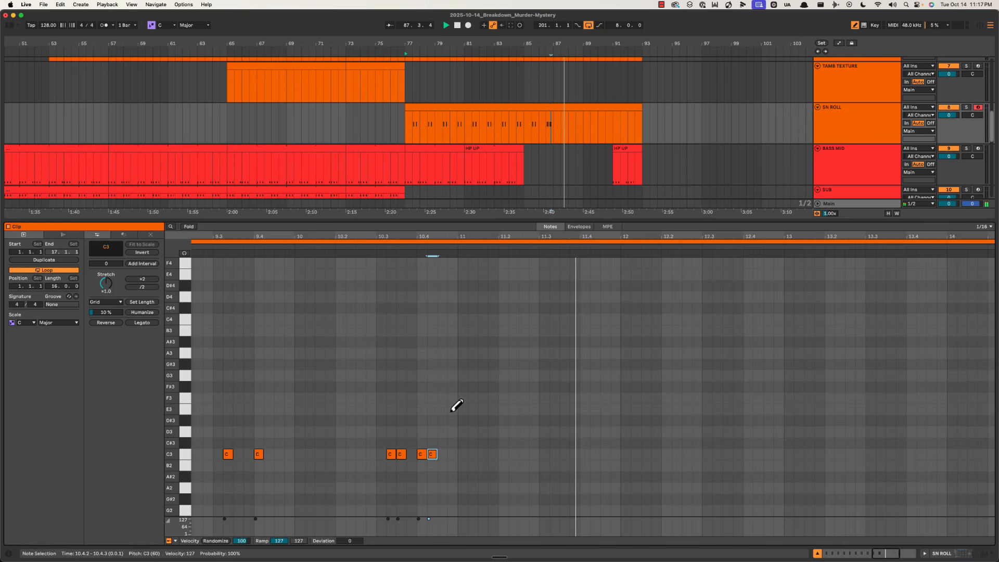
Play through into the eleventh bar and draw C3 notes at 11.3.2 and 11.4.1 in the SN ROLL clip
{"action": "key", "text": "space"}
{"action": "left_click", "coordinate": [289, 242]}
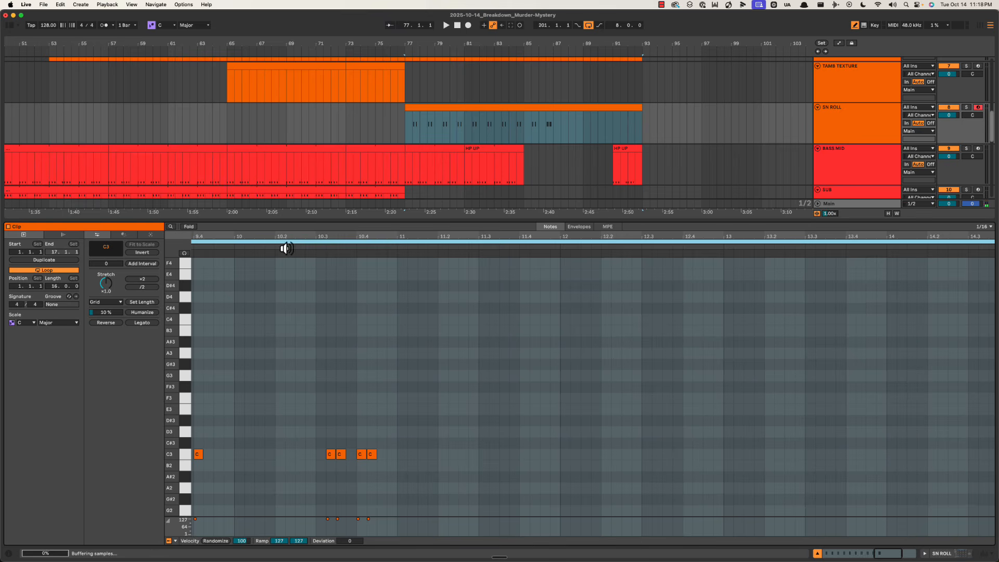
{"action": "left_click", "coordinate": [286, 249]}
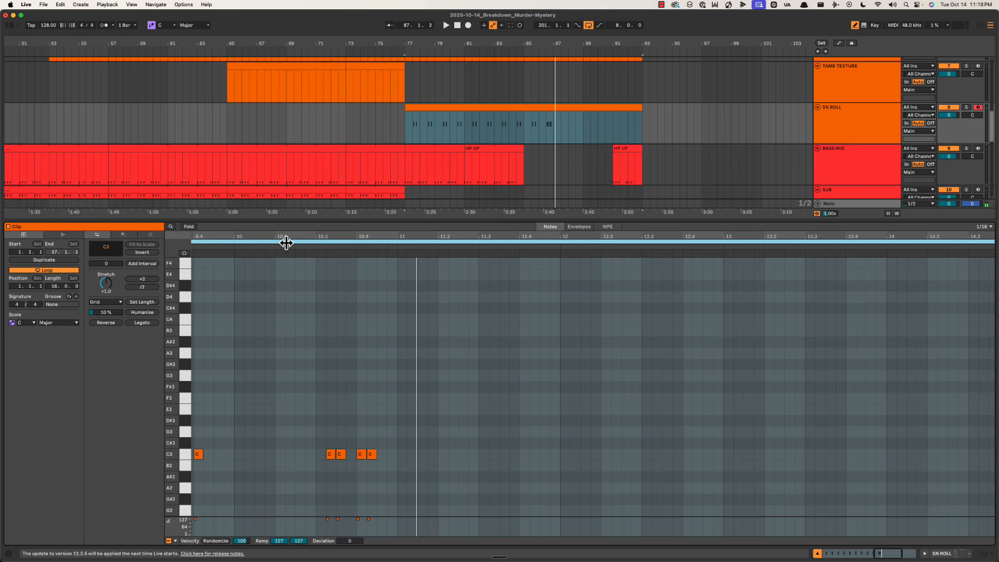
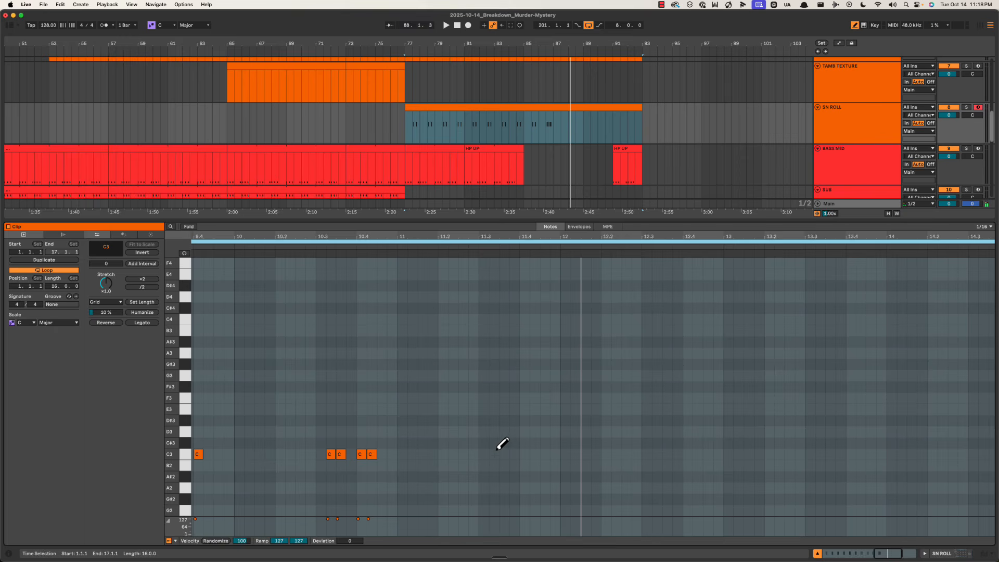
{"action": "left_click", "coordinate": [494, 454]}
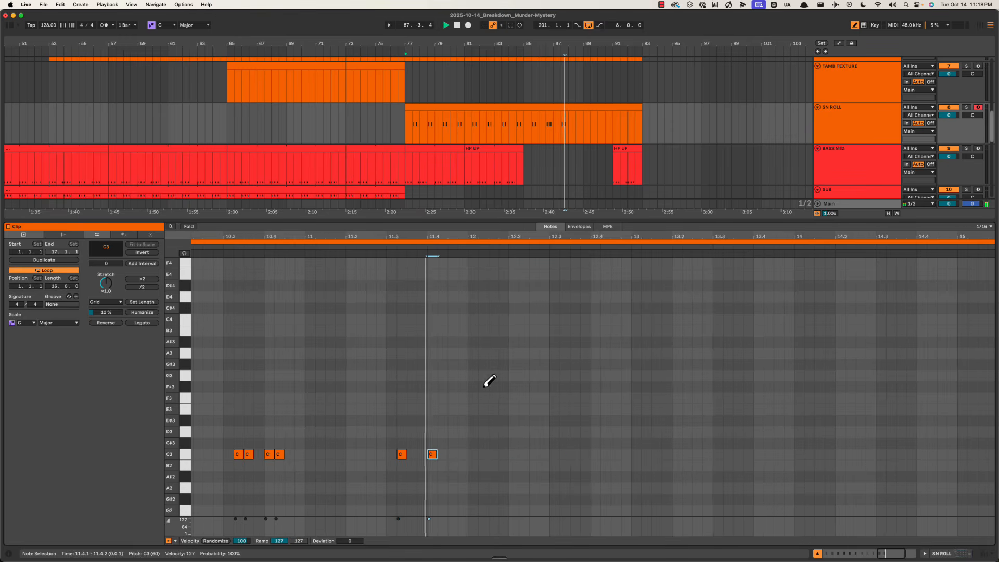
Draw a C3 note at 11.4.3 in the SN ROLL clip and play on through the twelfth bar
{"action": "left_click", "coordinate": [453, 454]}
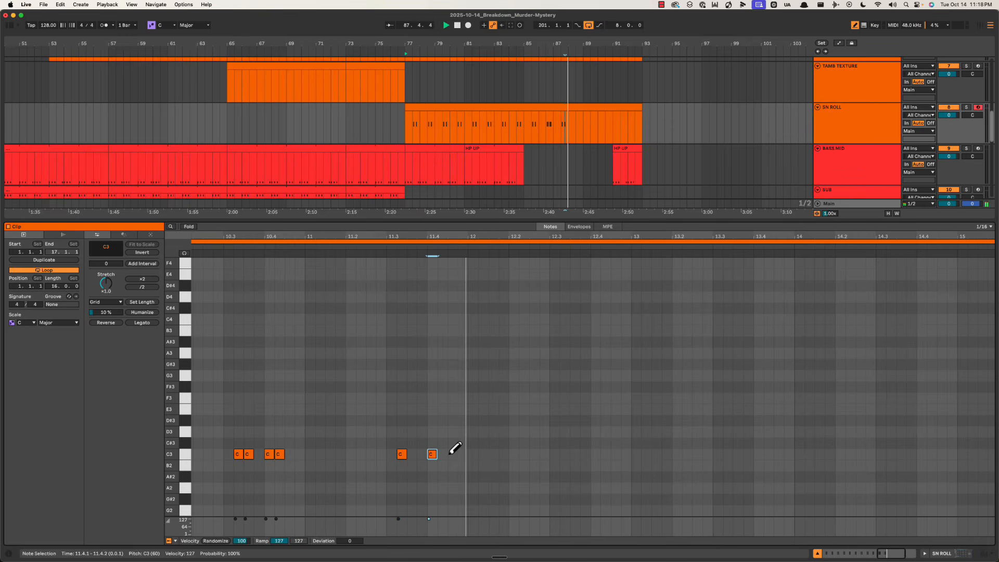
{"action": "left_click", "coordinate": [435, 248]}
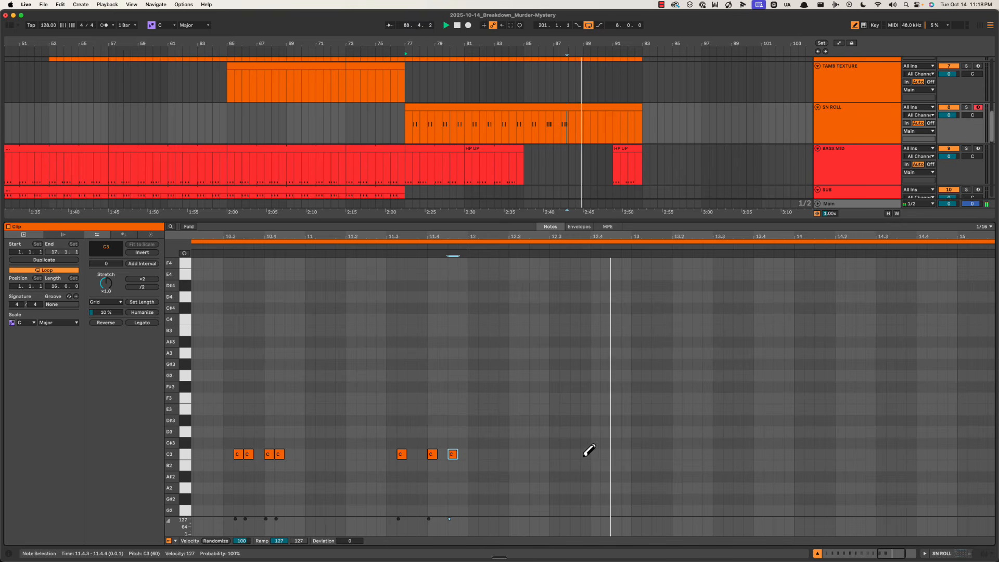
{"action": "left_click", "coordinate": [513, 244]}
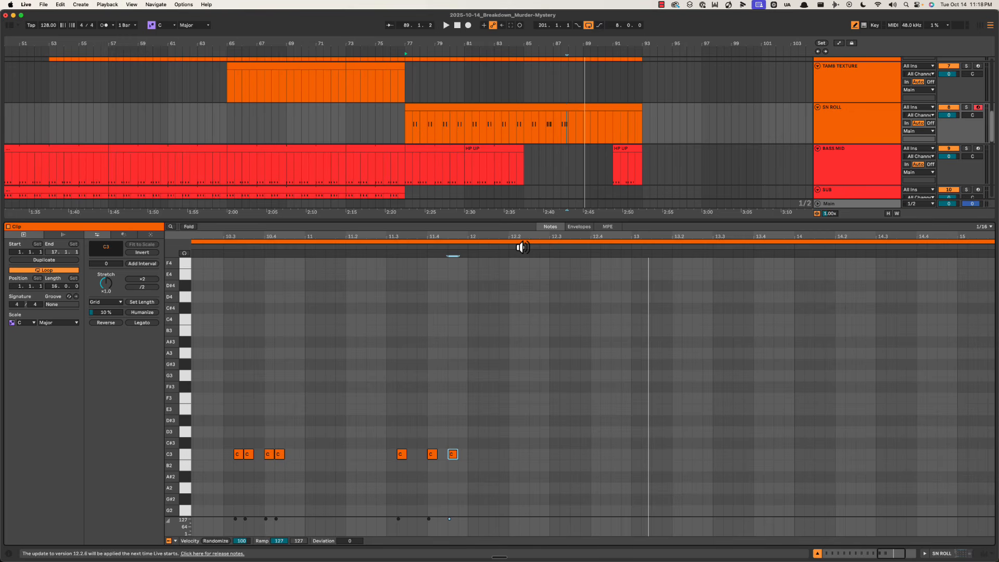
Draw C3 notes at 12.3.1, 12.3.2, 12.4.1 and 12.4.3, erasing the extra hit at 12.3.3 after replaying
{"action": "left_click", "coordinate": [522, 248]}
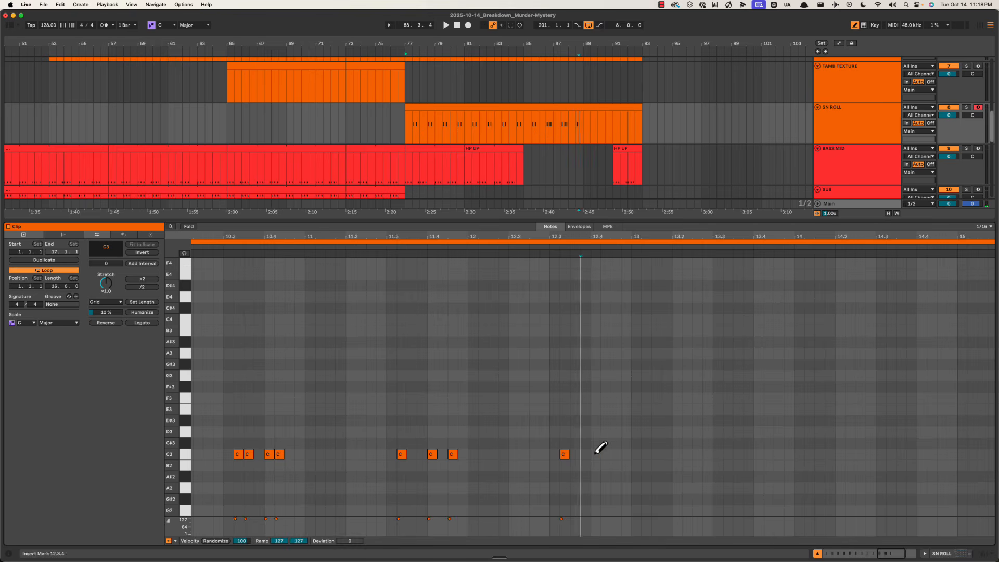
{"action": "left_click", "coordinate": [595, 453]}
{"action": "left_click", "coordinate": [513, 248]}
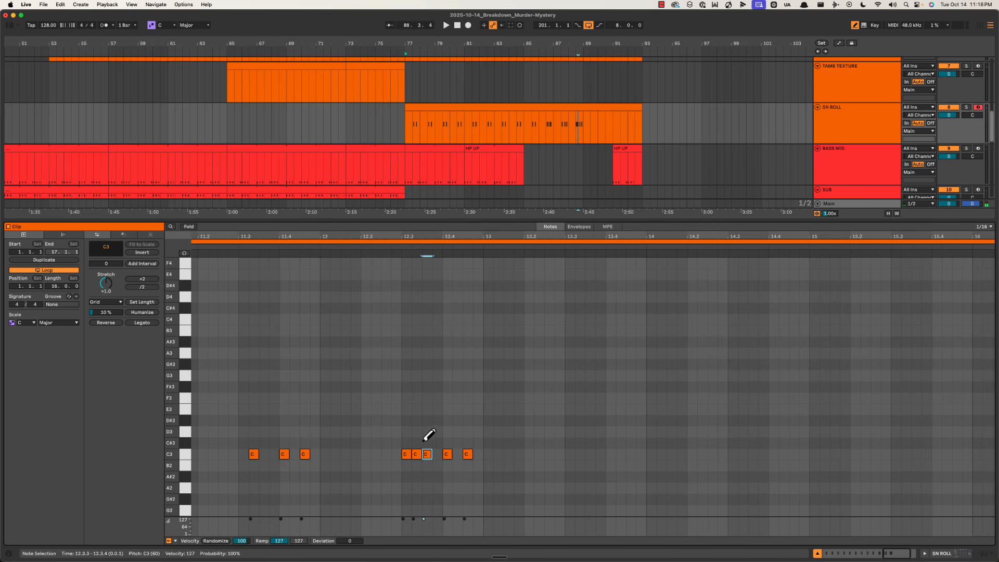
{"action": "left_click", "coordinate": [376, 249]}
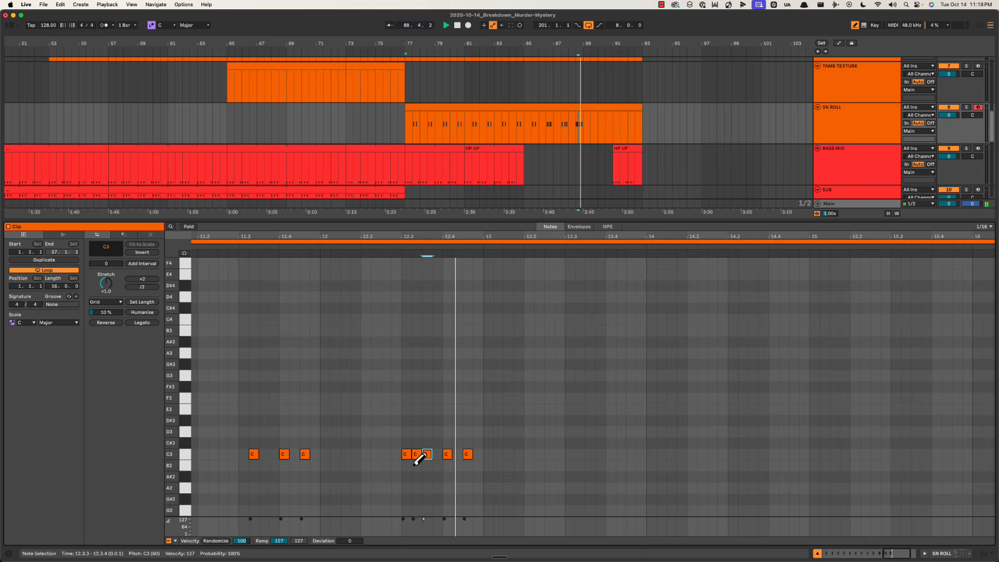
{"action": "left_click", "coordinate": [426, 455]}
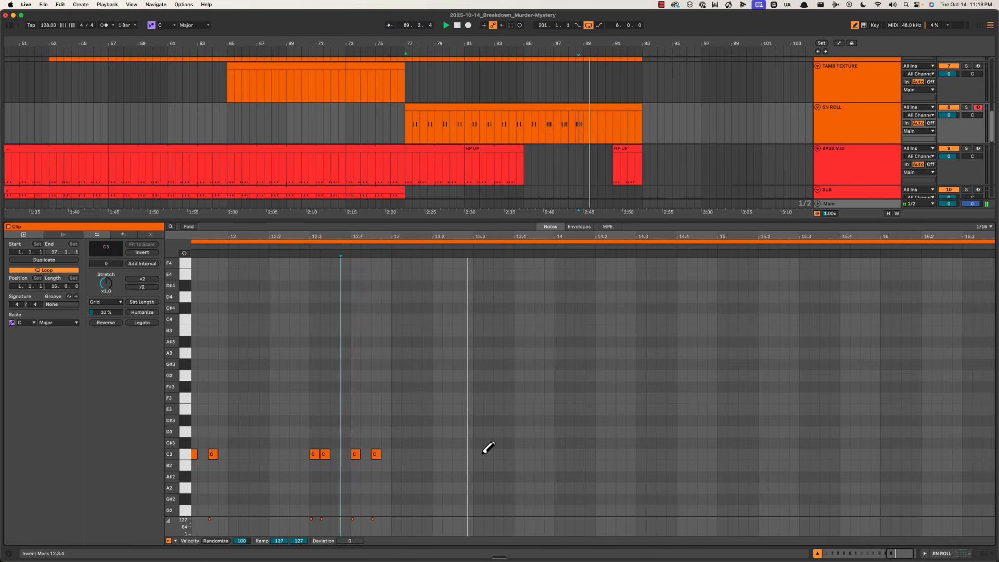
Draw C3 notes at 13.2.1 and on every sixteenth from 13.2.3 to 13.3.3, and replay the thirteenth bar
{"action": "left_click", "coordinate": [437, 454]}
{"action": "key", "text": "space"}
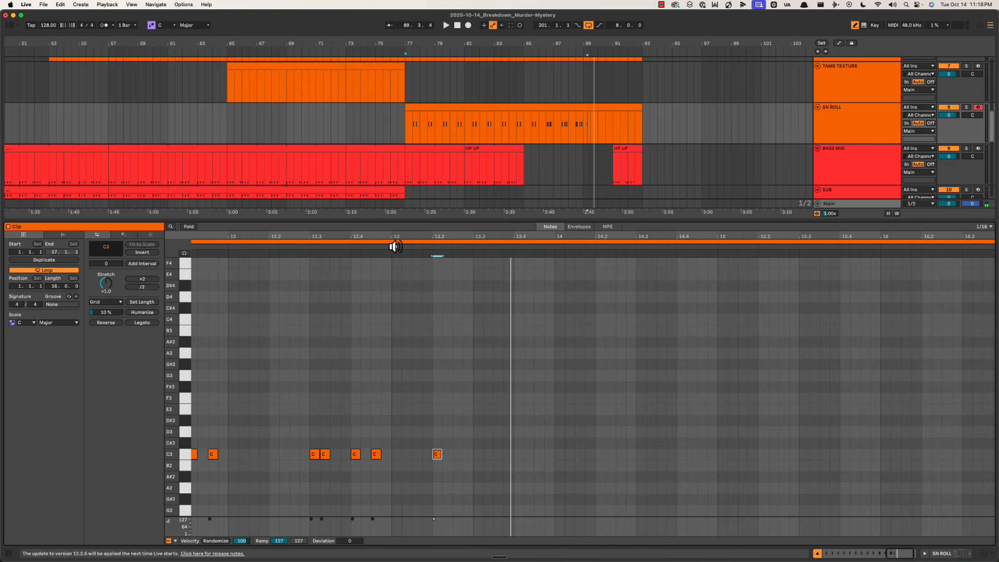
{"action": "left_click", "coordinate": [457, 454]}
{"action": "left_click", "coordinate": [467, 454]}
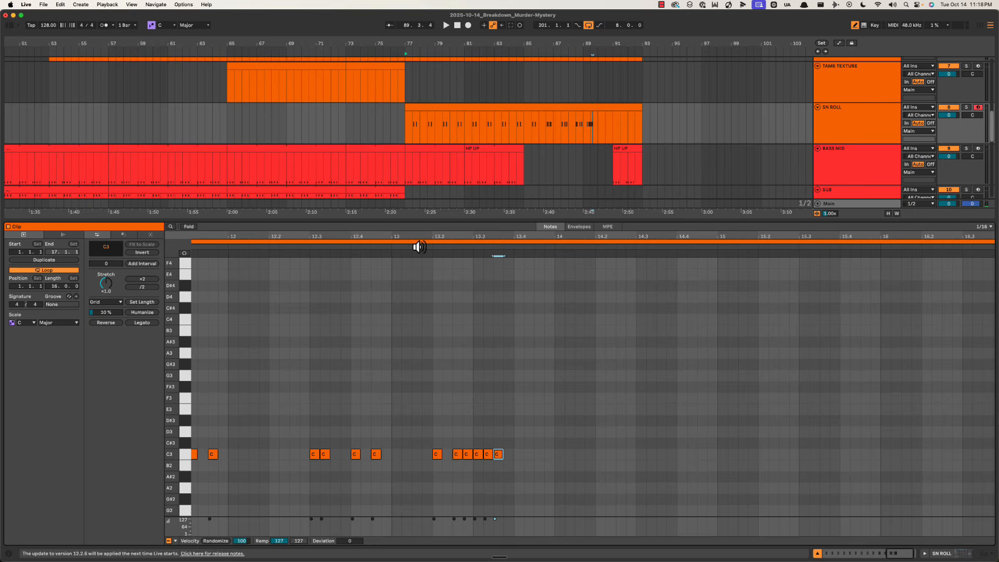
{"action": "left_click", "coordinate": [400, 248]}
Draw C3 notes at 13.4.1 and 13.4.3, plus one on every sixteenth from 14.1.1 to 14.2.2
{"action": "scroll", "coordinate": [515, 367], "scroll_direction": "down", "scroll_amount": 3}
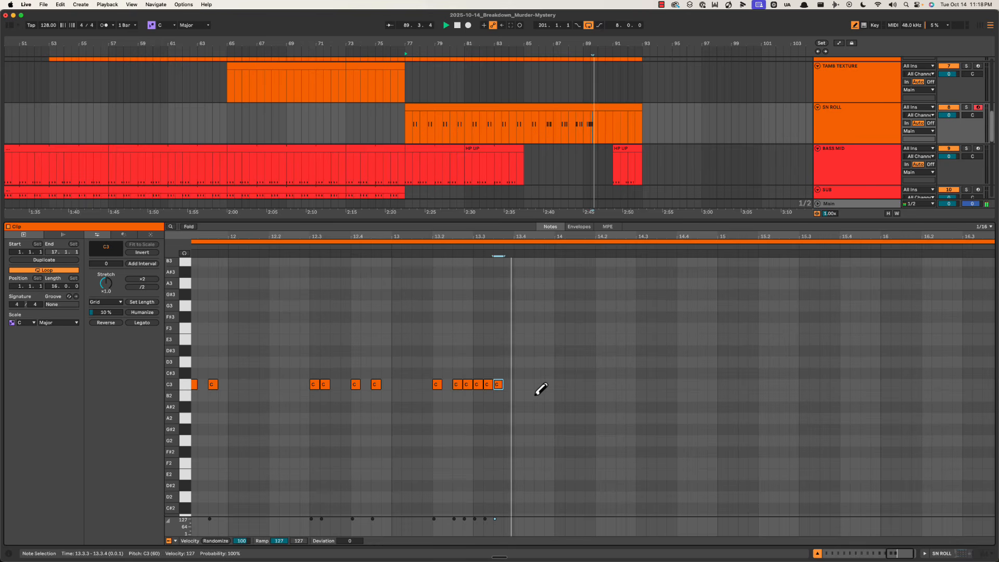
{"action": "left_click", "coordinate": [522, 384]}
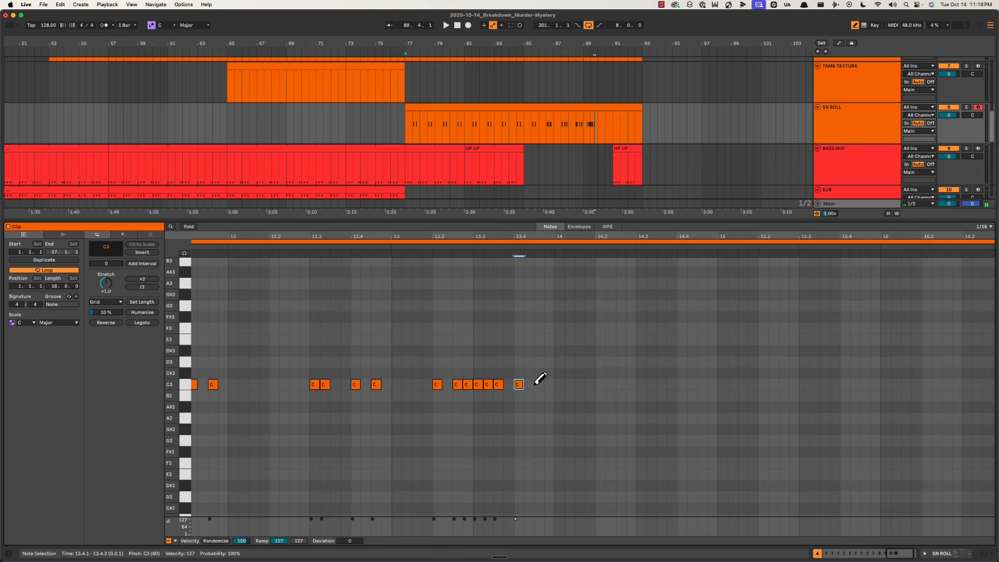
{"action": "left_click", "coordinate": [475, 249]}
{"action": "scroll", "coordinate": [551, 331], "scroll_direction": "right", "scroll_amount": 2}
{"action": "key", "text": "space"}
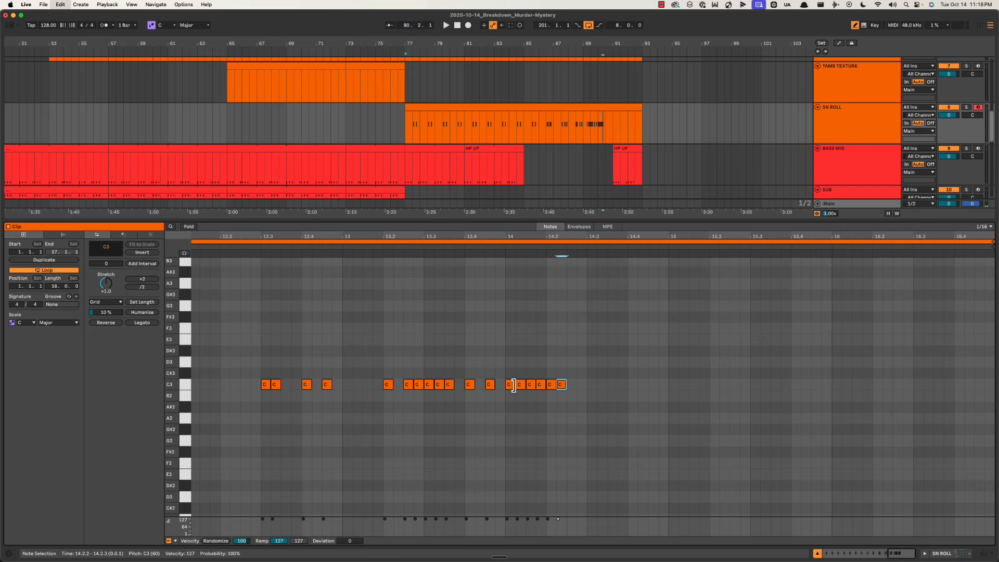
Duplicate the last C3 note repeatedly to fill every sixteenth up to 15.3.1
{"action": "key", "text": "super+d"}
{"action": "key", "text": "super+d"}
{"action": "key", "text": "super+d"}
{"action": "key", "text": "super+d"}
{"action": "key", "text": "super+d"}
{"action": "key", "text": "super+d"}
{"action": "key", "text": "super+d"}
{"action": "key", "text": "super+d"}
{"action": "key", "text": "super+d"}
{"action": "key", "text": "super+d"}
{"action": "key", "text": "super+d"}
{"action": "key", "text": "super+d"}
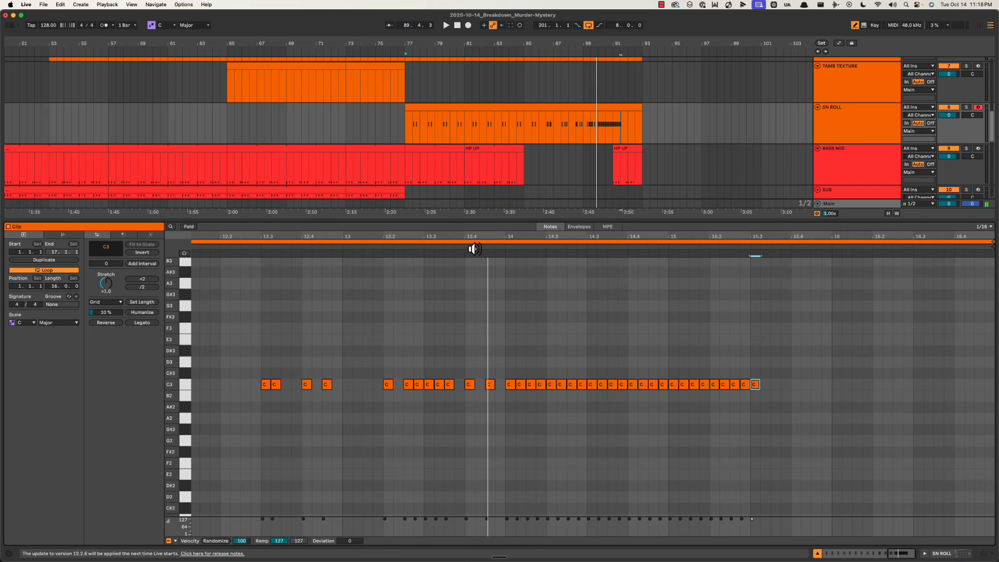
Replay bars 13 to 15 of the SN ROLL clip and erase the C3 notes at 14.4.2, 14.4.4 and 15.1.1
{"action": "left_click", "coordinate": [460, 249]}
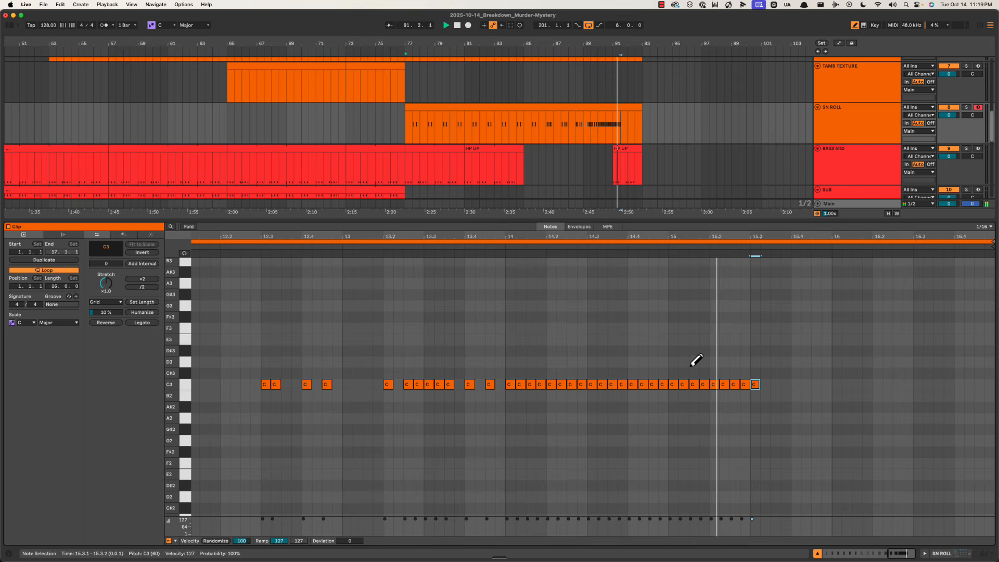
{"action": "left_click", "coordinate": [549, 246]}
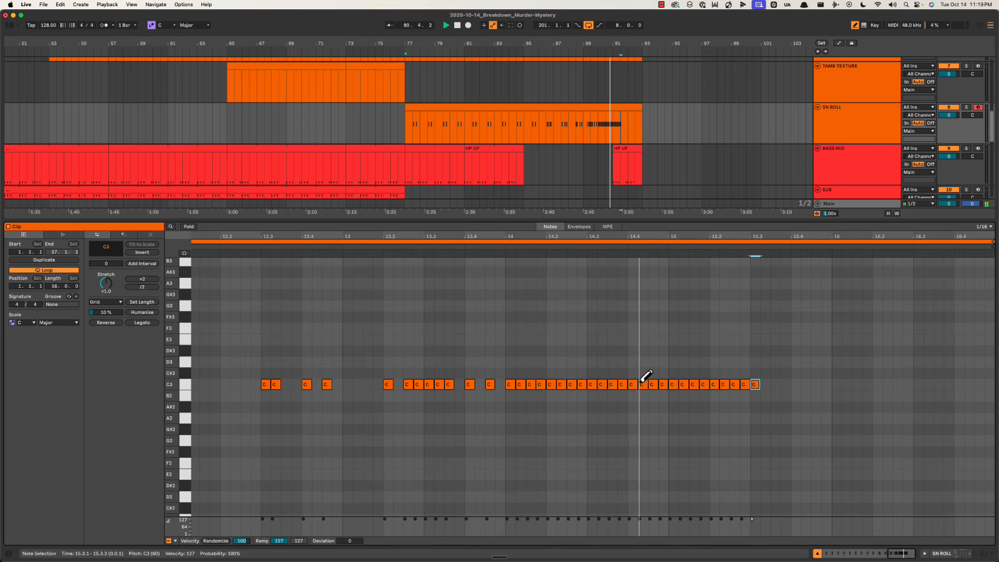
{"action": "key", "text": "space"}
{"action": "left_click", "coordinate": [643, 385]}
{"action": "left_click", "coordinate": [665, 384]}
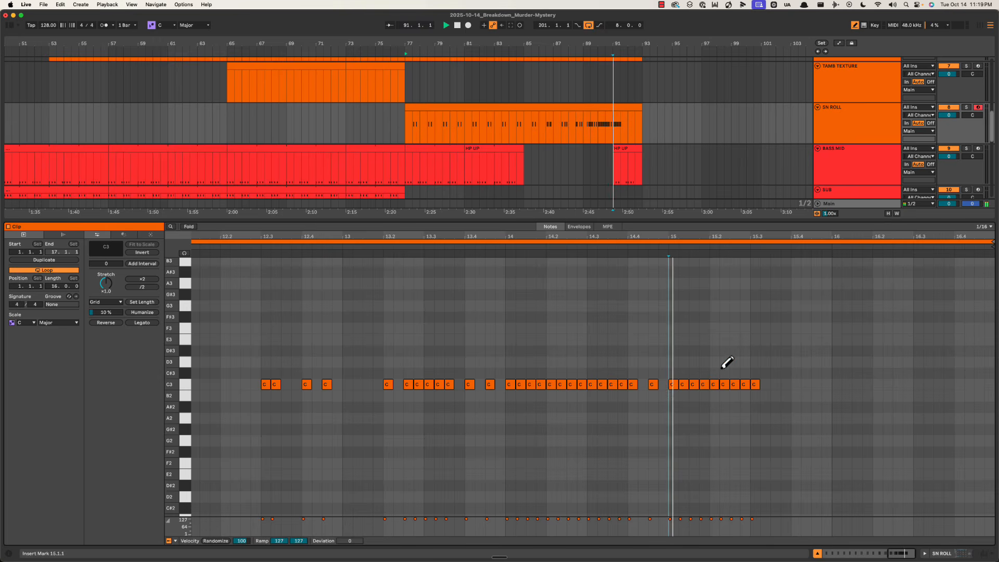
{"action": "left_click", "coordinate": [674, 384]}
{"action": "left_click", "coordinate": [607, 244]}
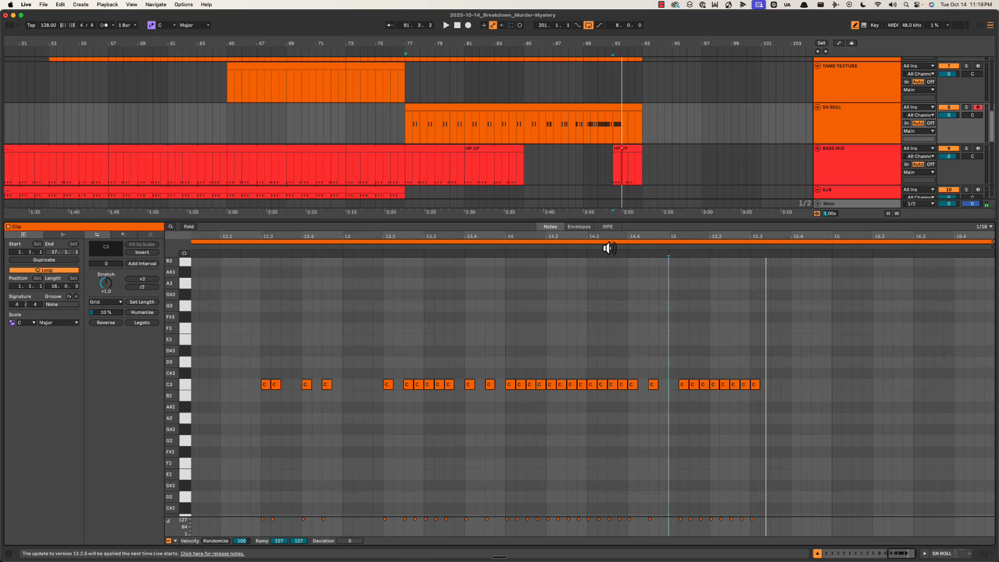
Draw C3 notes on every sixteenth from 15.3.2 to the end of the SN ROLL clip at 17.1.1
{"action": "left_click_drag", "start_coordinate": [764, 384], "coordinate": [996, 383]}
{"action": "right_click", "coordinate": [963, 387]}
{"action": "left_click", "coordinate": [970, 386]}
{"action": "key", "text": "space"}
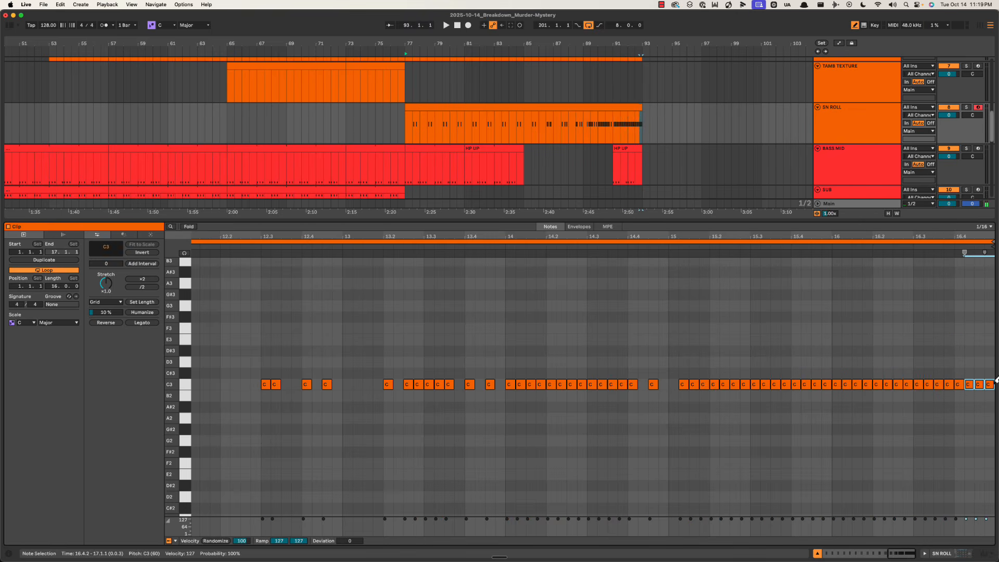
Close the SN ROLL note editor and hide the detail view to show the full arrangement
{"action": "double_click", "coordinate": [576, 236]}
{"action": "key", "text": "shift+Tab"}
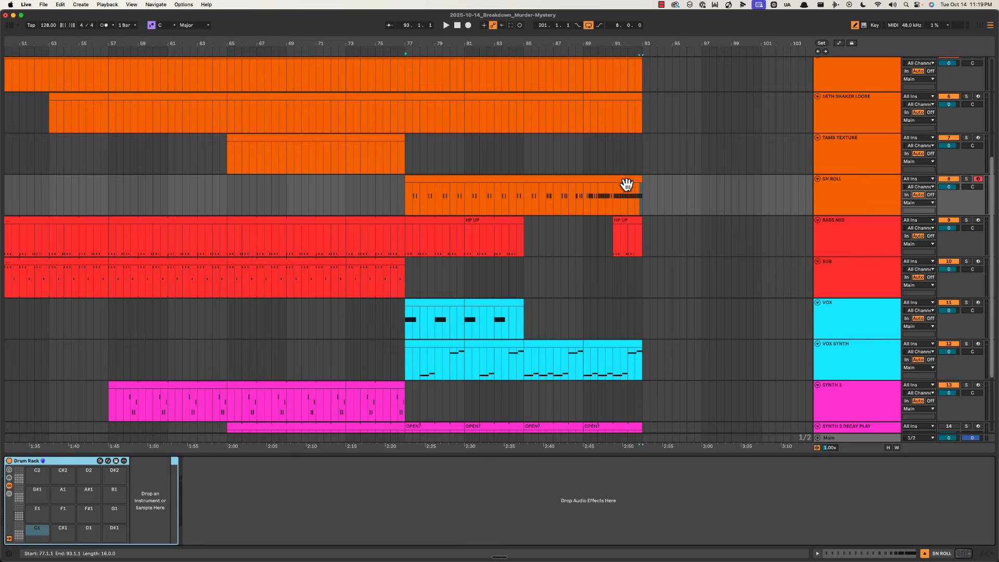
{"action": "key", "text": "super+alt+l"}
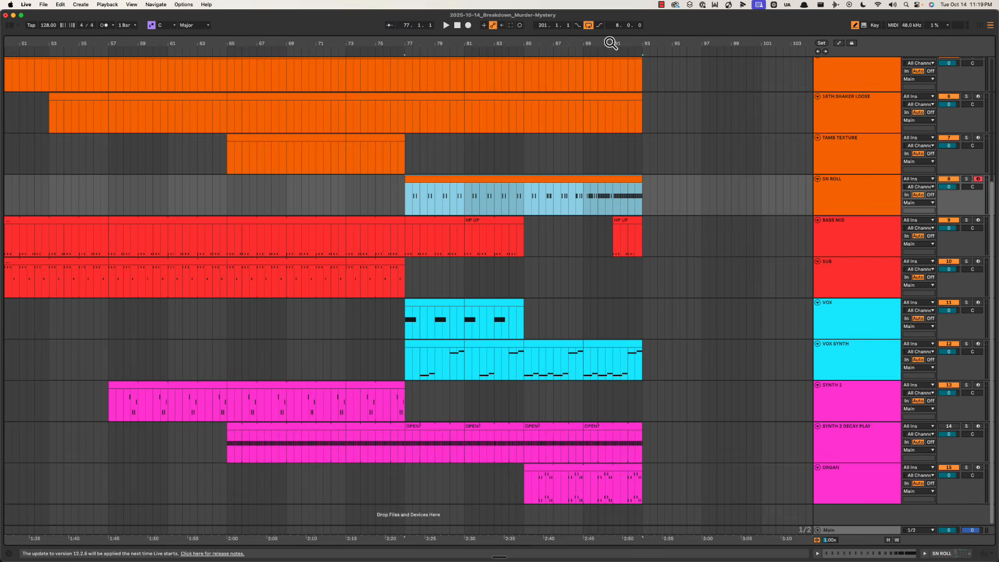
Review the SN ROLL build-up towards bar 93 and the reference waveform that follows bar 93
{"action": "left_click_drag", "start_coordinate": [610, 42], "coordinate": [404, 195]}
{"action": "left_click_drag", "start_coordinate": [310, 196], "coordinate": [394, 197]}
{"action": "left_click_drag", "start_coordinate": [519, 198], "coordinate": [535, 197]}
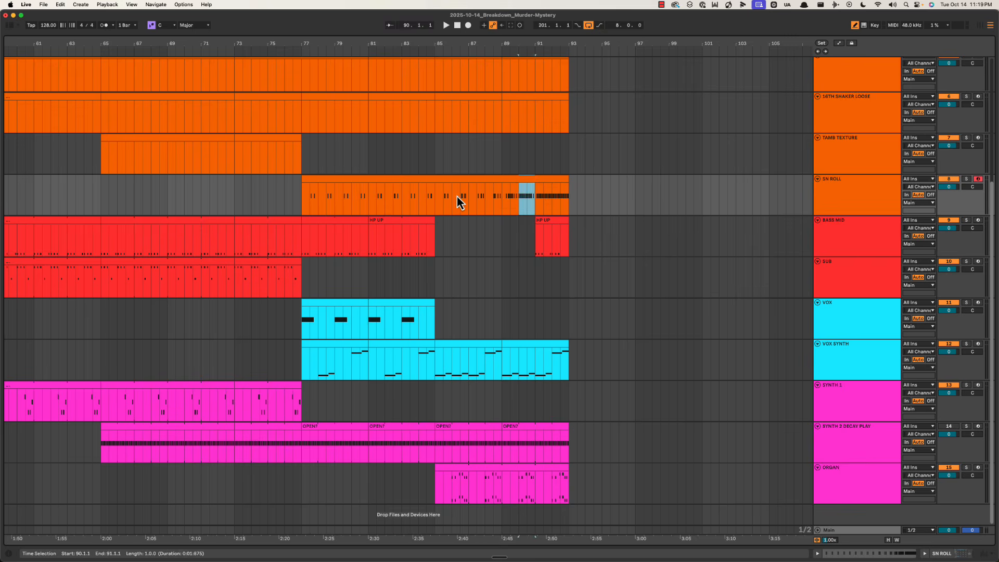
{"action": "scroll", "coordinate": [517, 204], "scroll_direction": "up", "scroll_amount": 5}
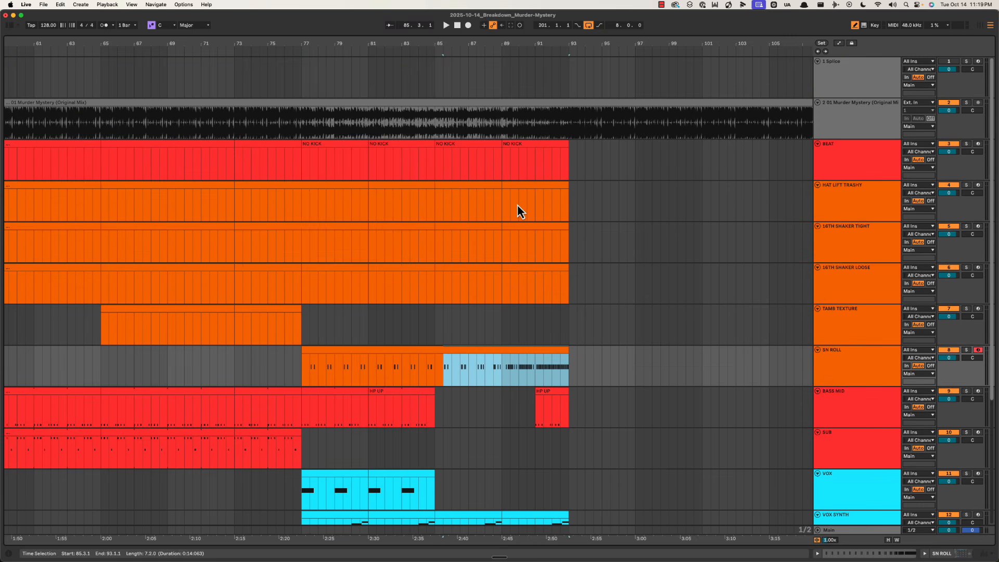
{"action": "left_click", "coordinate": [502, 292]}
{"action": "left_click_drag", "start_coordinate": [570, 124], "coordinate": [631, 112]}
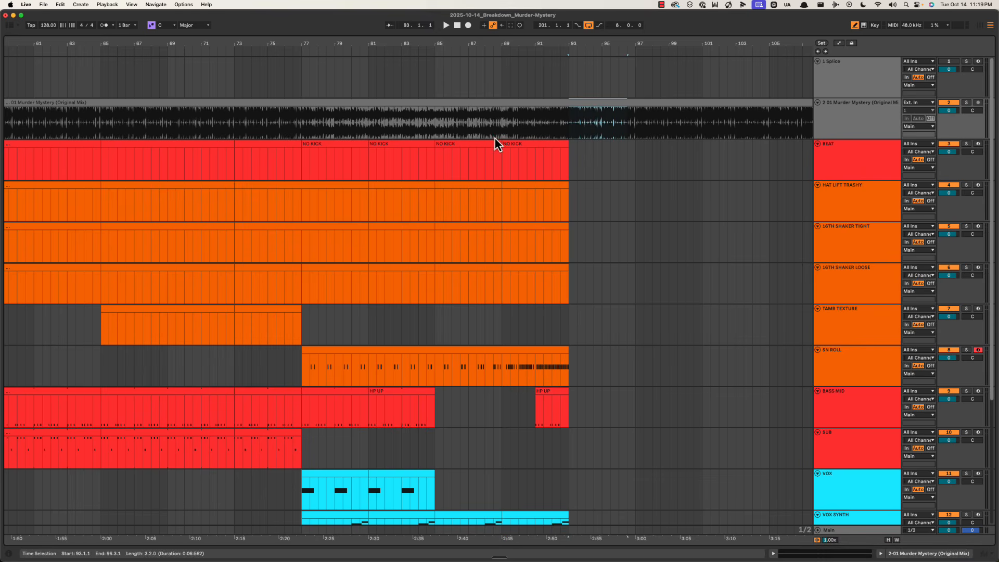
Play the reference track from bar 89 into bar 94 and compare it with the second HP UP bass clip and the other parts
{"action": "left_click", "coordinate": [503, 122]}
{"action": "key", "text": "space"}
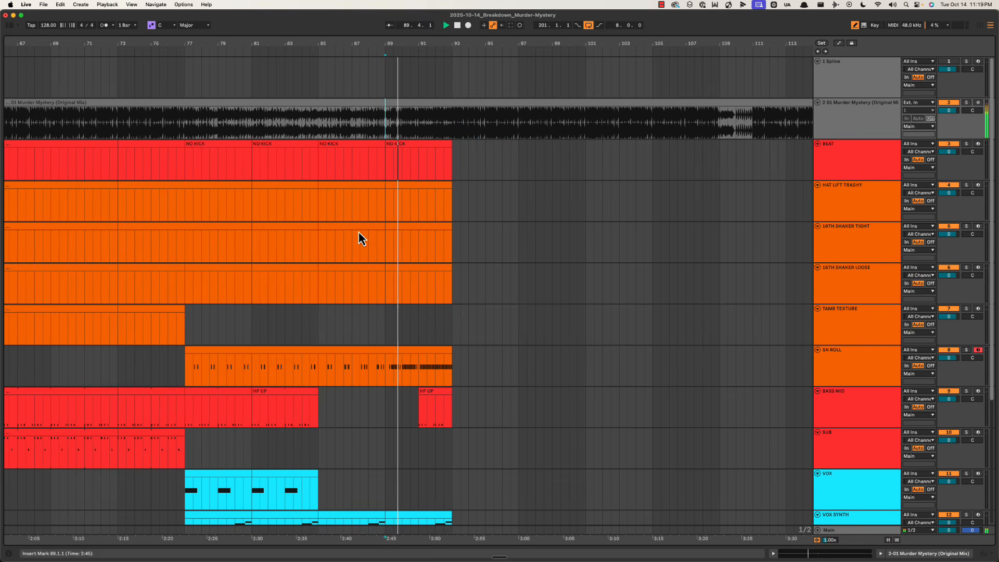
{"action": "scroll", "coordinate": [358, 232], "scroll_direction": "left", "scroll_amount": 3}
{"action": "scroll", "coordinate": [358, 232], "scroll_direction": "down", "scroll_amount": 5}
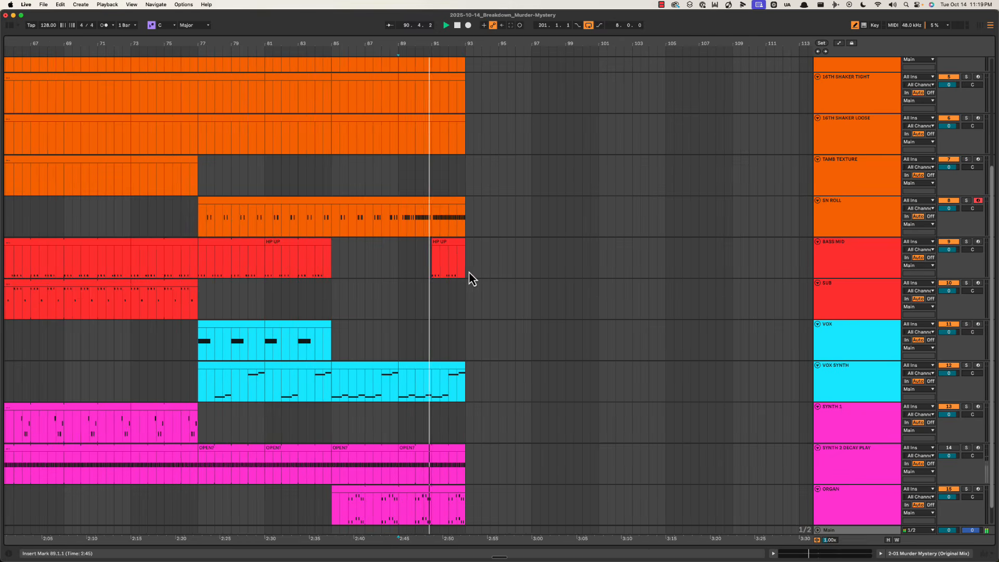
{"action": "left_click_drag", "start_coordinate": [434, 262], "coordinate": [468, 265]}
{"action": "scroll", "coordinate": [454, 266], "scroll_direction": "left", "scroll_amount": 4}
{"action": "scroll", "coordinate": [492, 287], "scroll_direction": "down", "scroll_amount": 1}
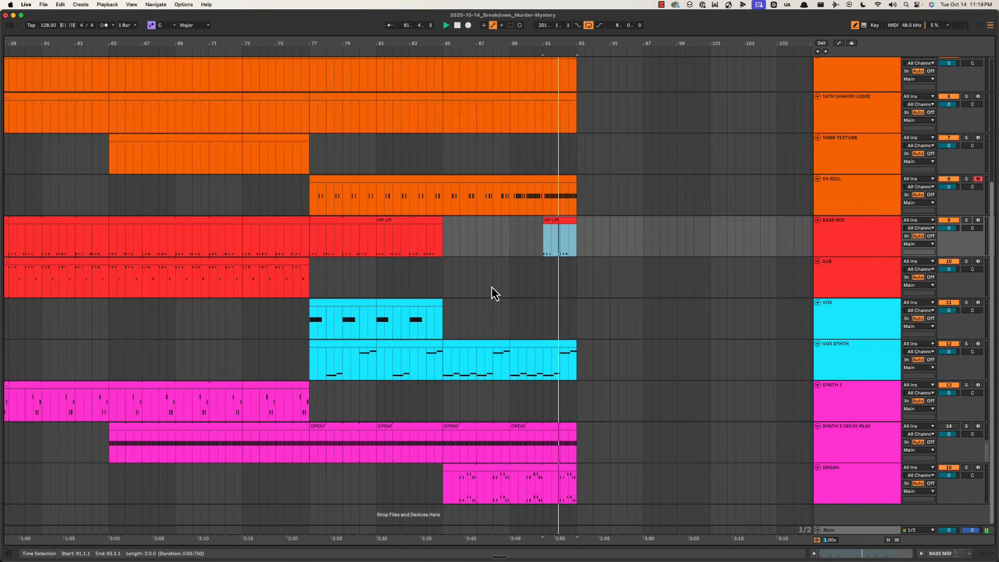
{"action": "scroll", "coordinate": [492, 287], "scroll_direction": "right", "scroll_amount": 3}
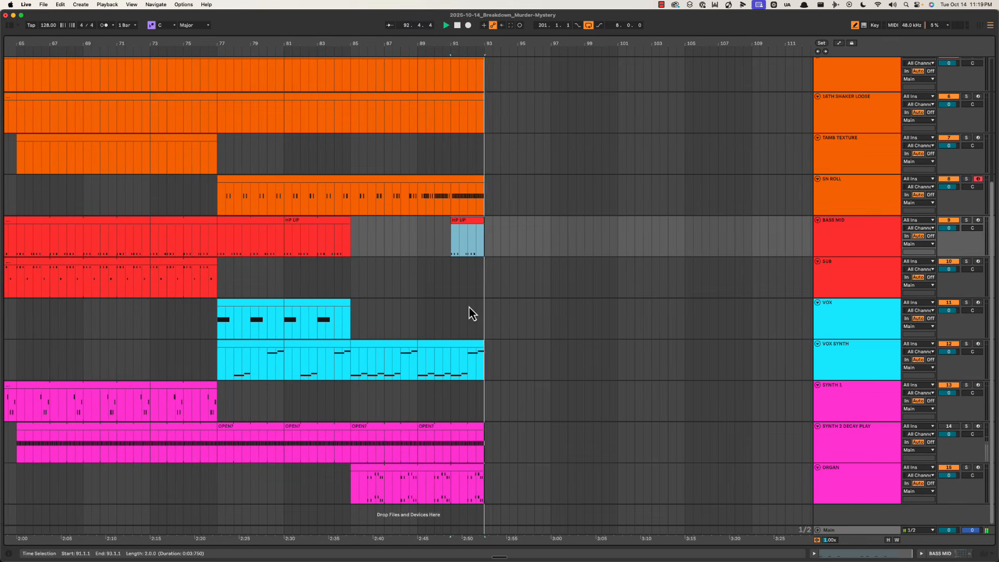
{"action": "scroll", "coordinate": [487, 301], "scroll_direction": "up", "scroll_amount": 6}
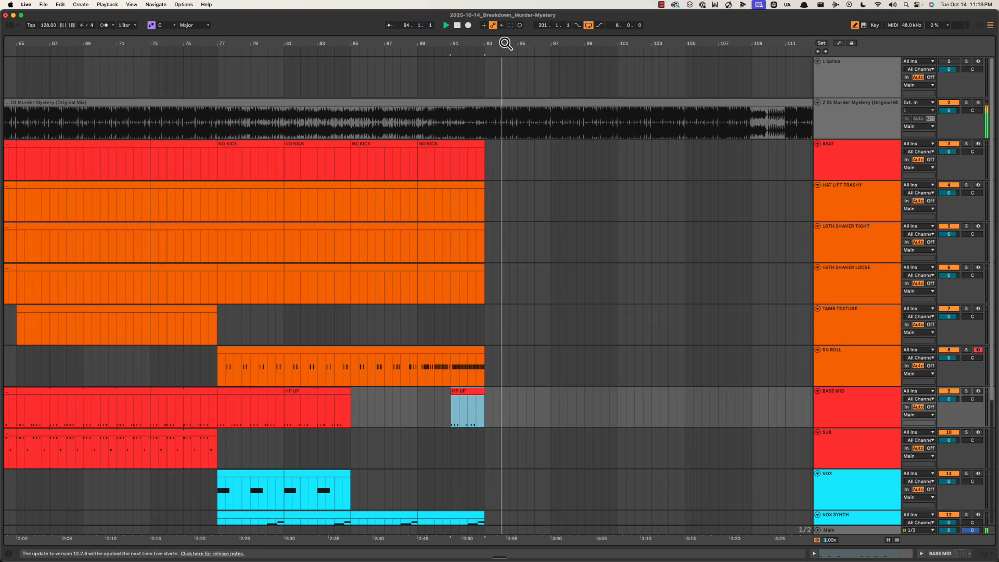
{"action": "left_click_drag", "start_coordinate": [504, 43], "coordinate": [504, 32]}
{"action": "key", "text": "space"}
Copy the bar 65–73 clips of BEAT, HAT LIFT TRASHY, both 16TH SHAKER tracks and TAMB TEXTURE to bar 93
{"action": "left_click", "coordinate": [251, 145]}
{"action": "left_click", "coordinate": [233, 307], "text": "shift"}
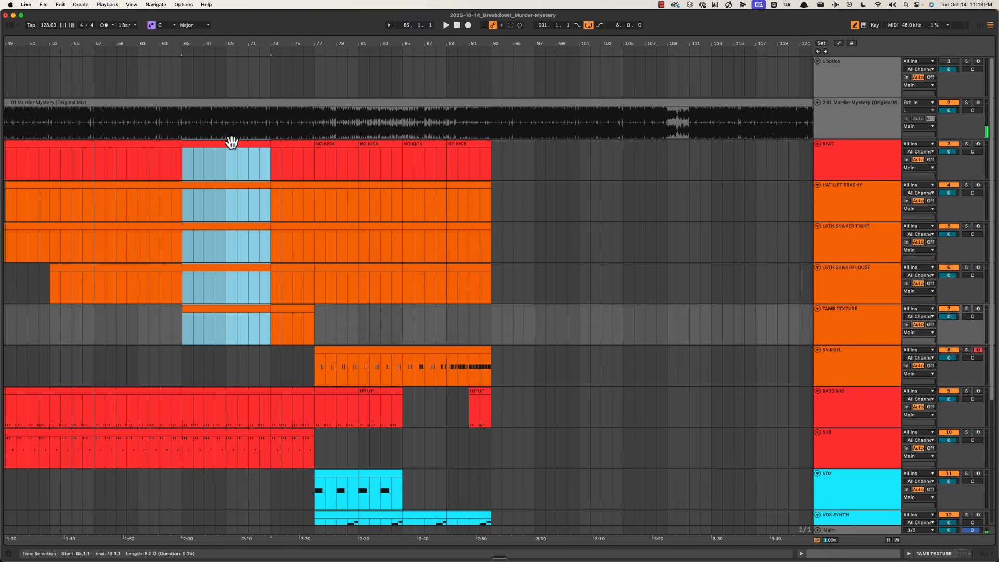
{"action": "left_click_drag", "start_coordinate": [225, 149], "coordinate": [524, 164]}
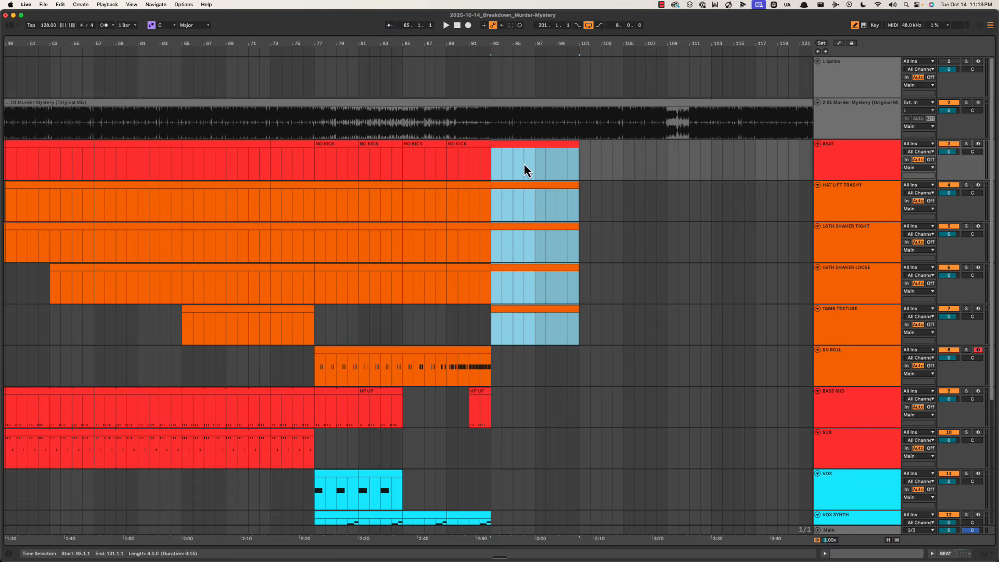
Copy the BASS MID and SUB clips from bars 65–73 to bar 93
{"action": "left_click", "coordinate": [245, 401]}
{"action": "left_click", "coordinate": [245, 436], "text": "shift"}
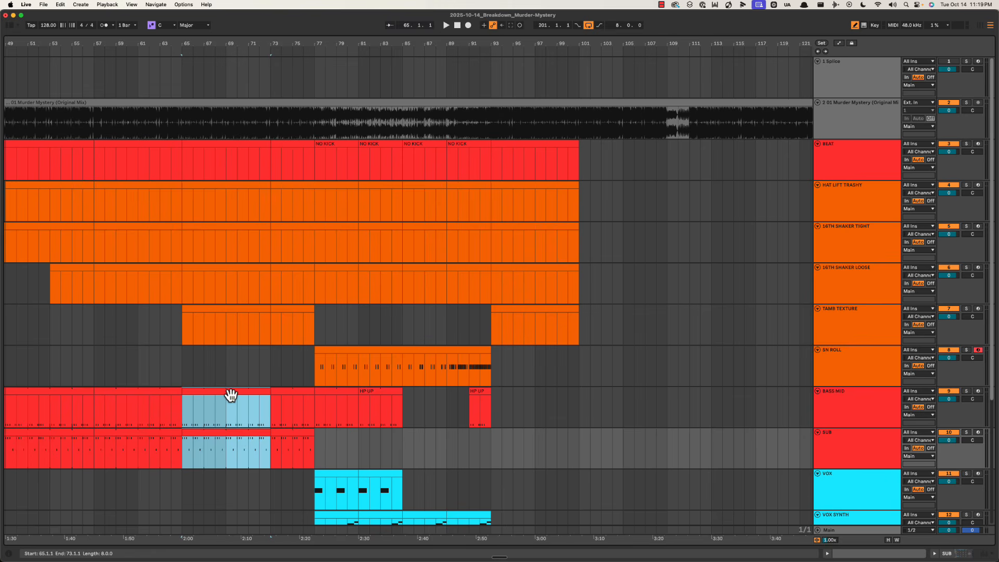
{"action": "left_click_drag", "start_coordinate": [231, 395], "coordinate": [540, 396]}
Audition the section from bar 93 and copy the four-bar VOX clip from bar 77 to bar 93
{"action": "left_click", "coordinate": [493, 367]}
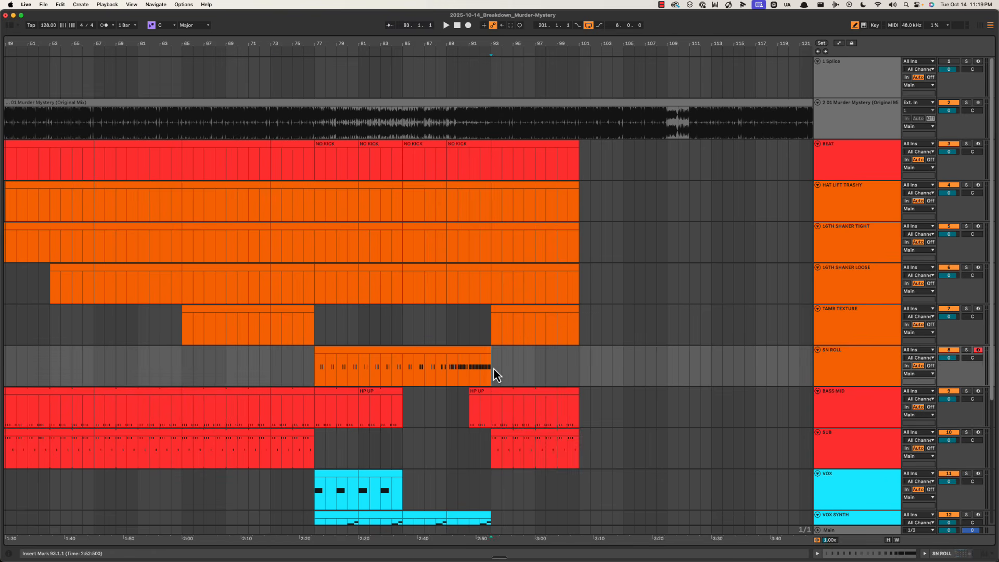
{"action": "key", "text": "space"}
{"action": "scroll", "coordinate": [494, 372], "scroll_direction": "down", "scroll_amount": 5}
{"action": "key", "text": "space"}
{"action": "left_click", "coordinate": [369, 343]}
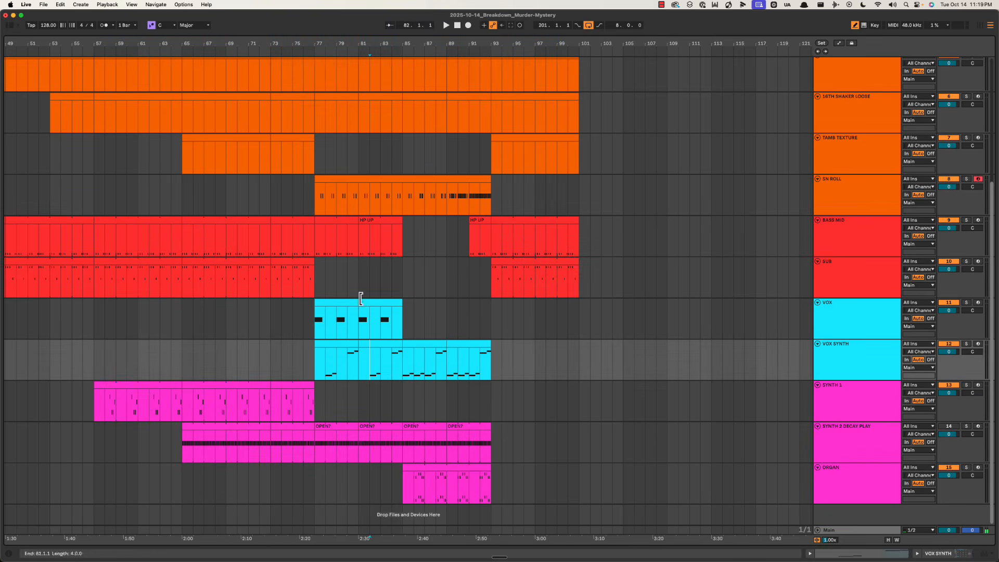
{"action": "left_click_drag", "start_coordinate": [339, 303], "coordinate": [511, 323]}
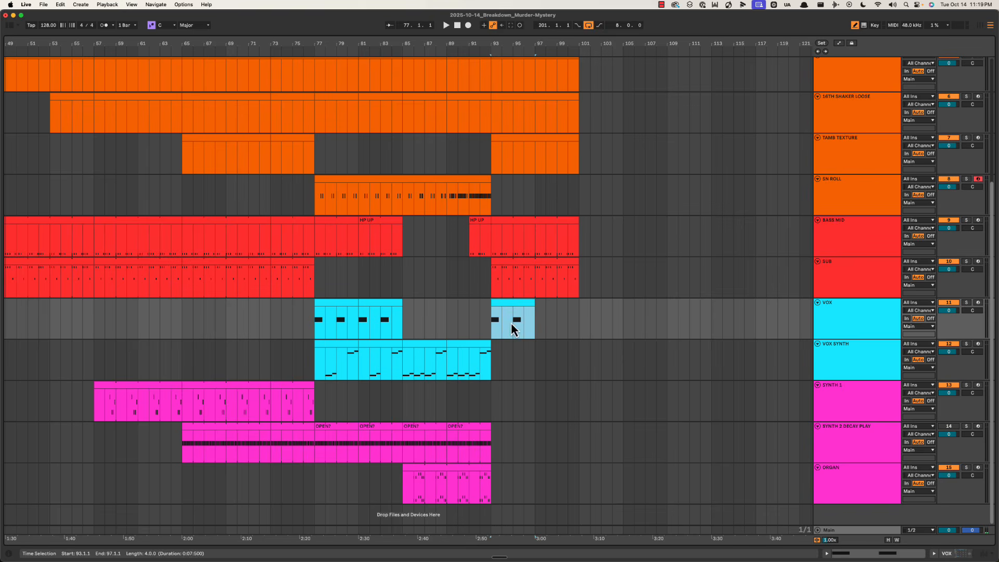
{"action": "left_click", "coordinate": [502, 378]}
{"action": "key", "text": "space"}
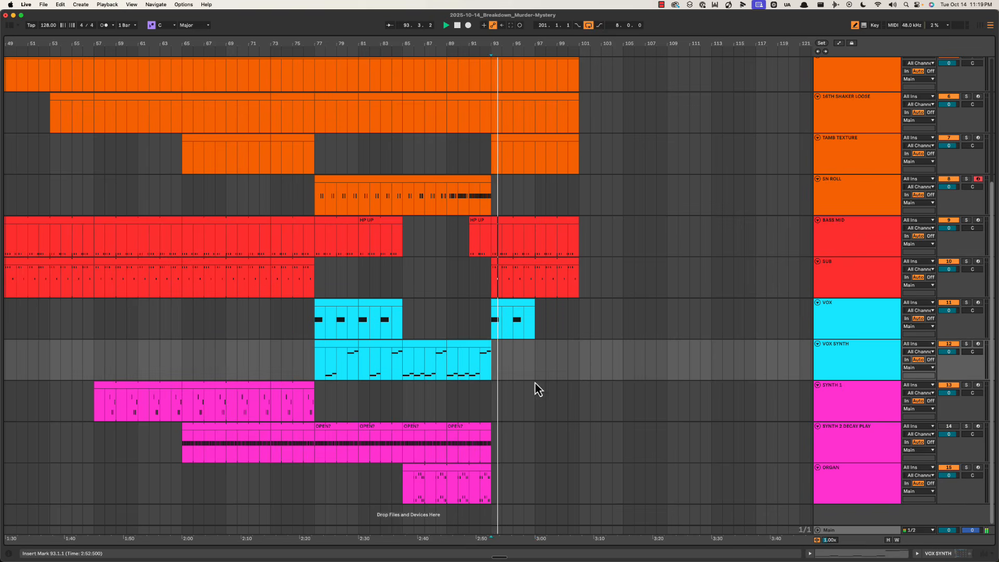
Select the TAMB TEXTURE clips in bars 93–101 and play the arrangement from bar 93
{"action": "scroll", "coordinate": [523, 250], "scroll_direction": "up", "scroll_amount": 5}
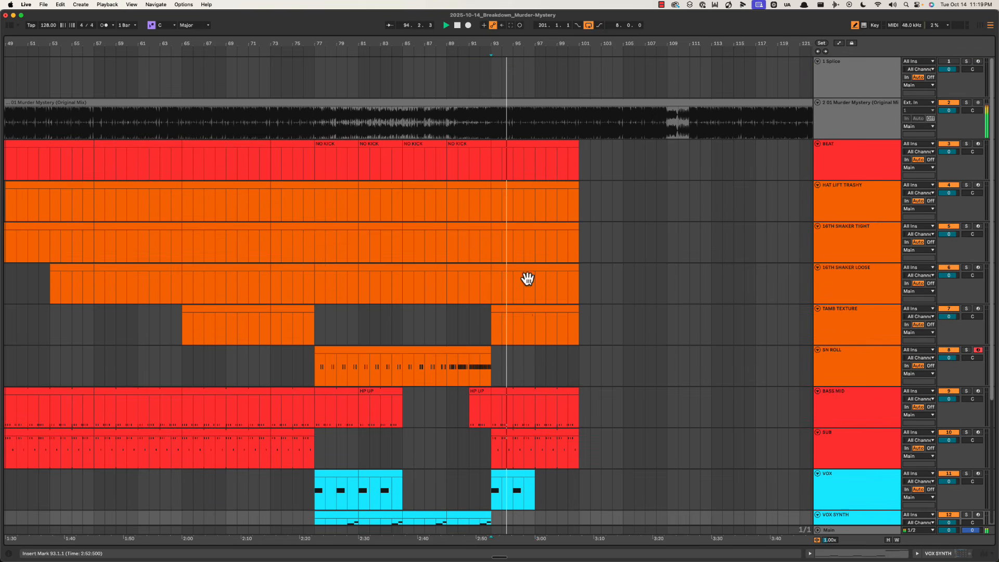
{"action": "left_click", "coordinate": [539, 314]}
{"action": "left_click_drag", "start_coordinate": [448, 322], "coordinate": [678, 308]}
{"action": "left_click", "coordinate": [507, 307]}
{"action": "key", "text": "space"}
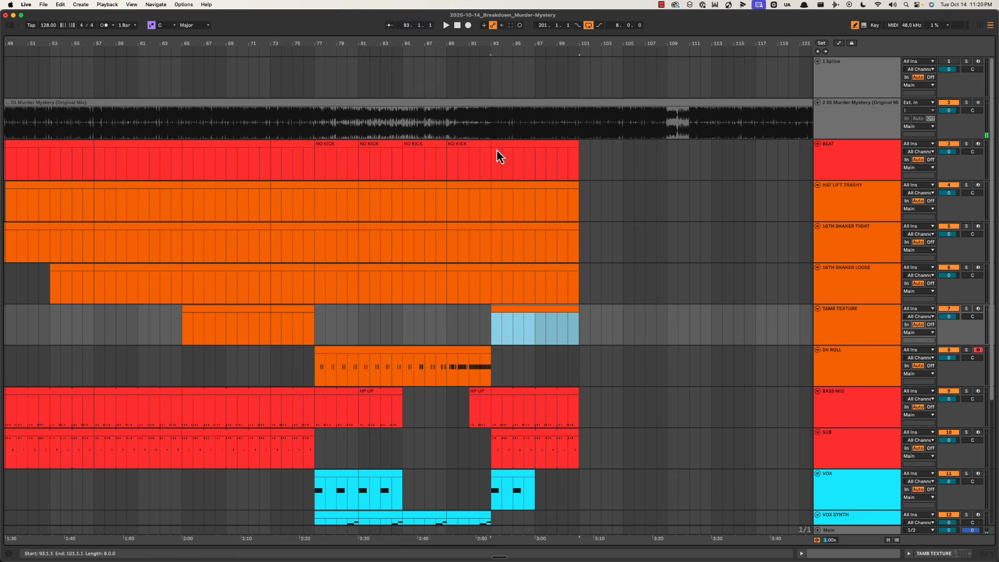
{"action": "key", "text": "space"}
{"action": "scroll", "coordinate": [485, 314], "scroll_direction": "down", "scroll_amount": 5}
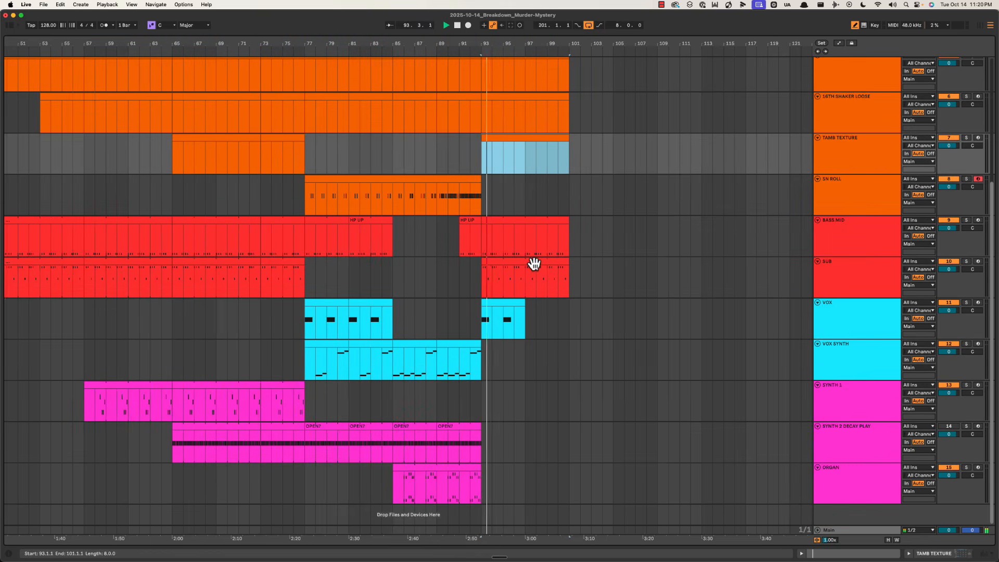
Play the reference track from bar 59 and from bar 95 to compare the two sections
{"action": "scroll", "coordinate": [530, 260], "scroll_direction": "up", "scroll_amount": 5}
{"action": "scroll", "coordinate": [530, 261], "scroll_direction": "left", "scroll_amount": 3}
{"action": "left_click", "coordinate": [178, 125]}
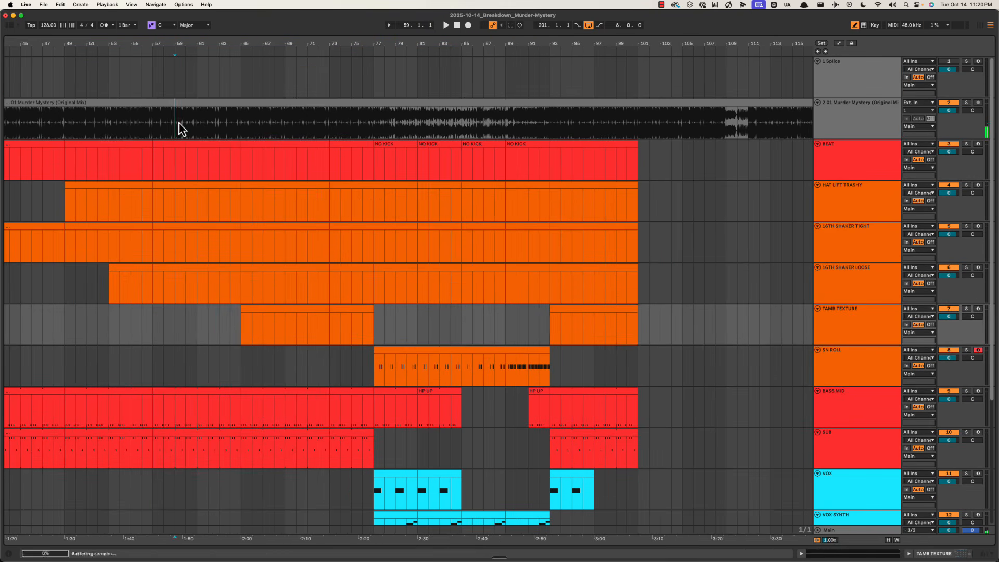
{"action": "key", "text": "space"}
{"action": "left_click", "coordinate": [573, 125]}
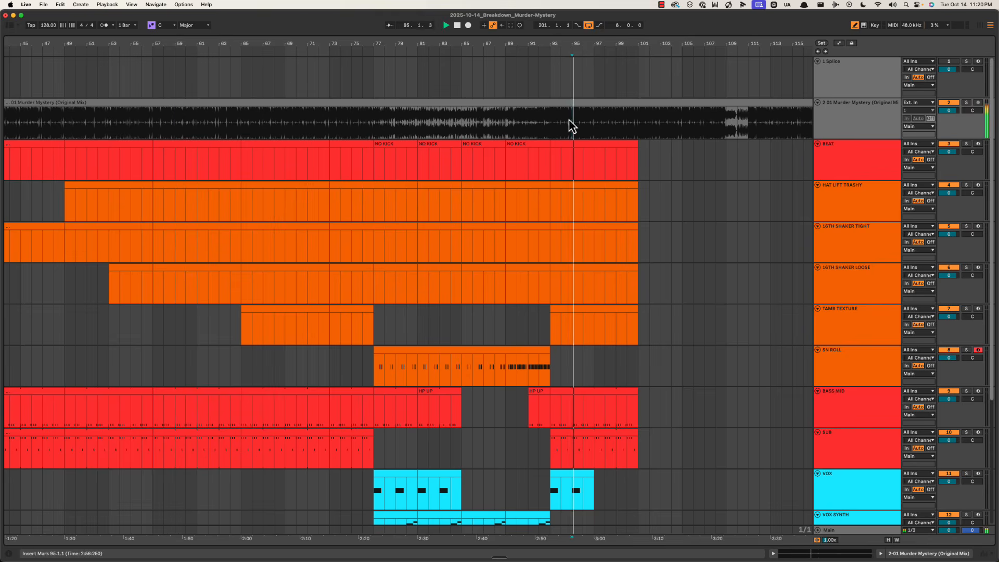
{"action": "scroll", "coordinate": [573, 326], "scroll_direction": "down", "scroll_amount": 5}
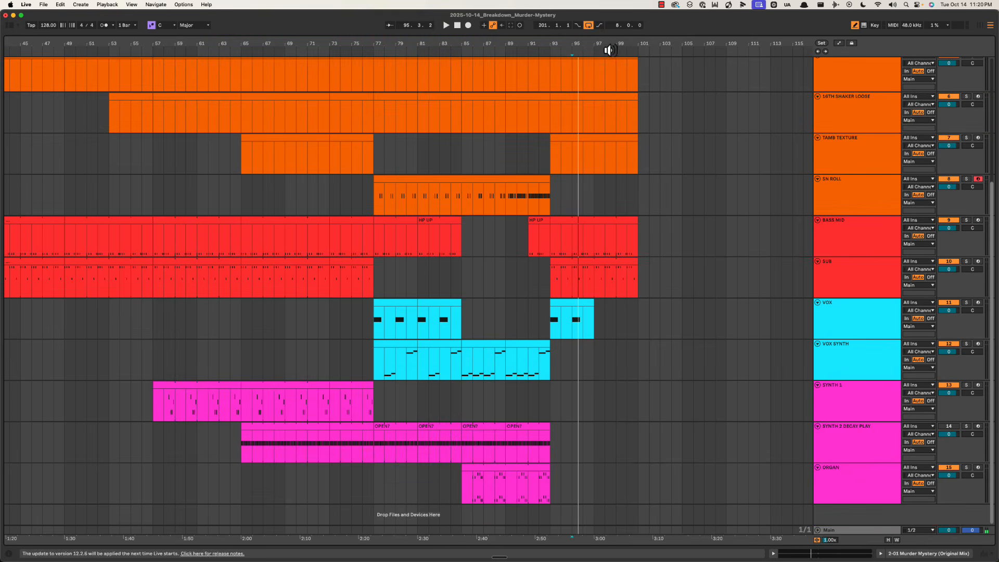
Audition the section from bar 93 and duplicate the bar 85–93 ORGAN clips to bar 93
{"action": "left_click_drag", "start_coordinate": [612, 43], "coordinate": [615, 42]}
{"action": "left_click", "coordinate": [485, 201]}
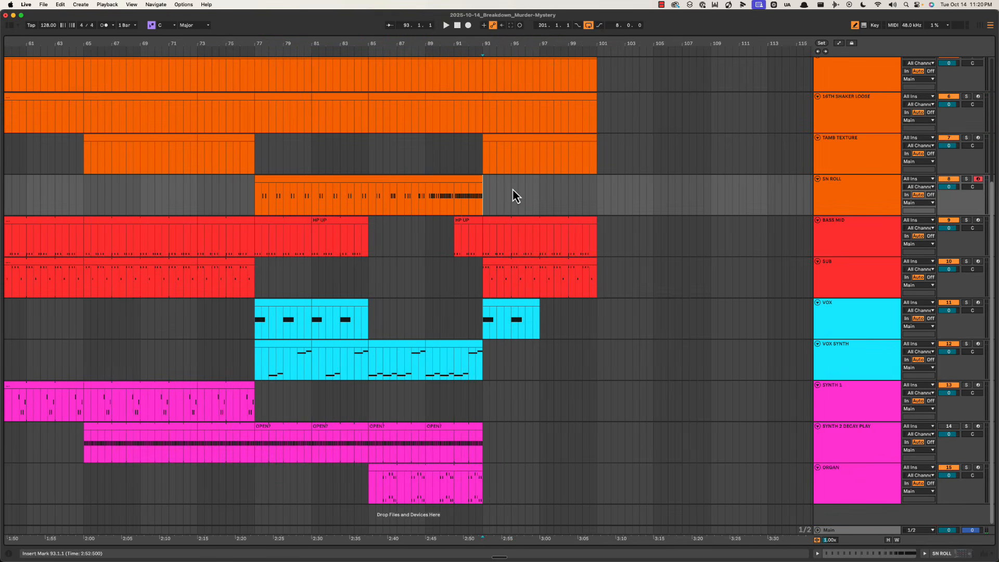
{"action": "key", "text": "space"}
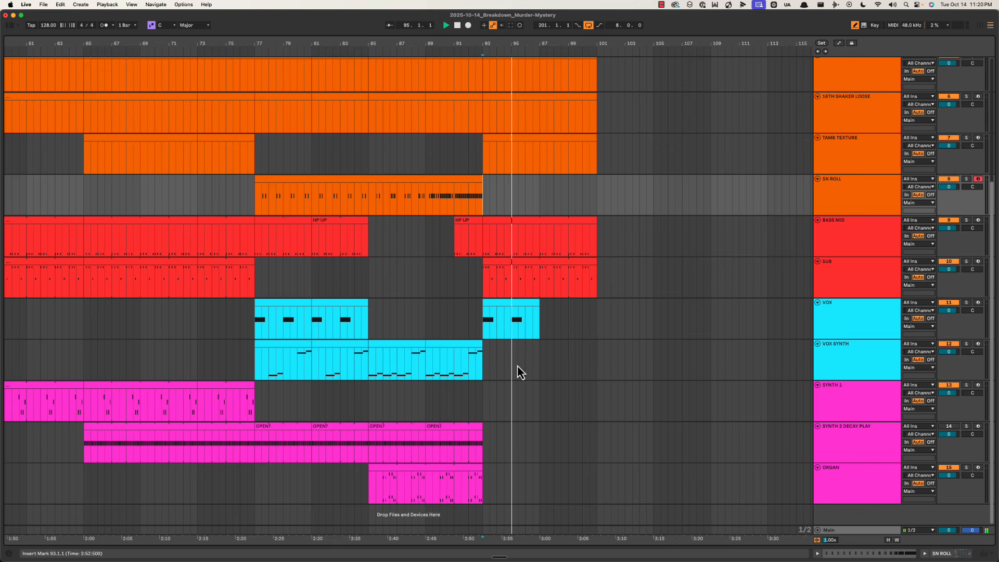
{"action": "left_click", "coordinate": [21, 16]}
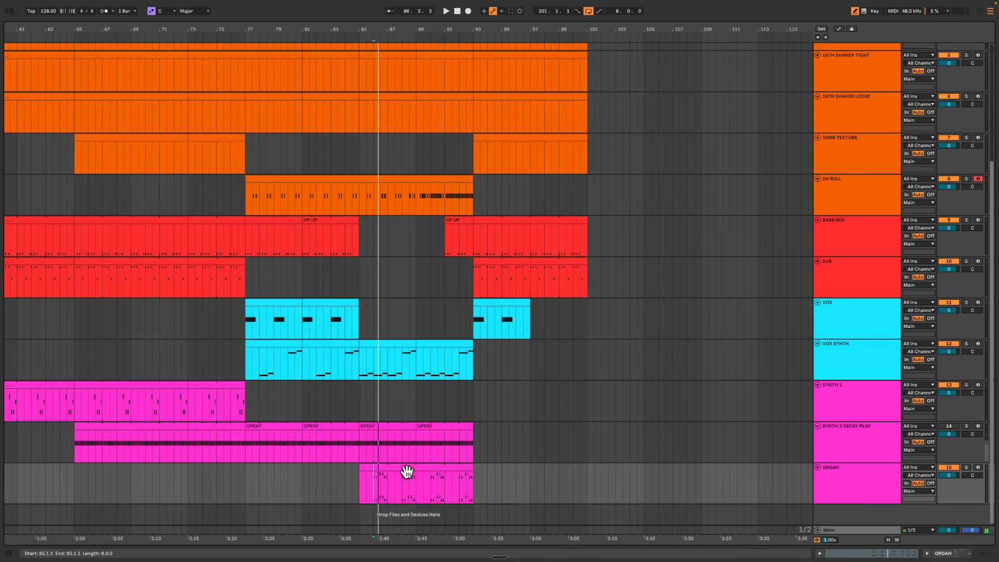
{"action": "left_click", "coordinate": [406, 471]}
{"action": "key", "text": "ctrl+d"}
{"action": "key", "text": "space"}
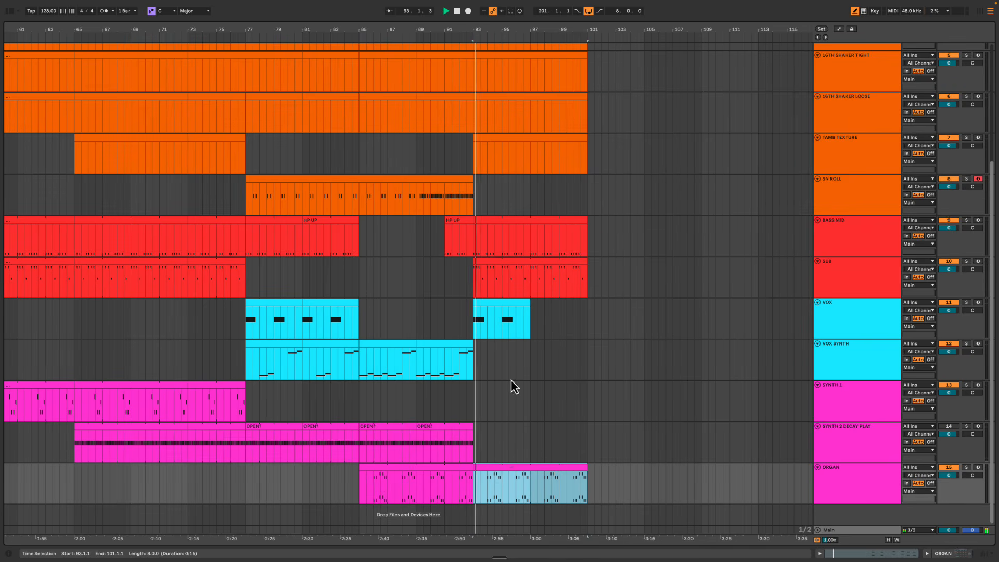
Play the VOX SYNTH phrase from bar 78 and compare it with the VOX phrases at bars 77 and 79
{"action": "left_click_drag", "start_coordinate": [477, 489], "coordinate": [494, 467]}
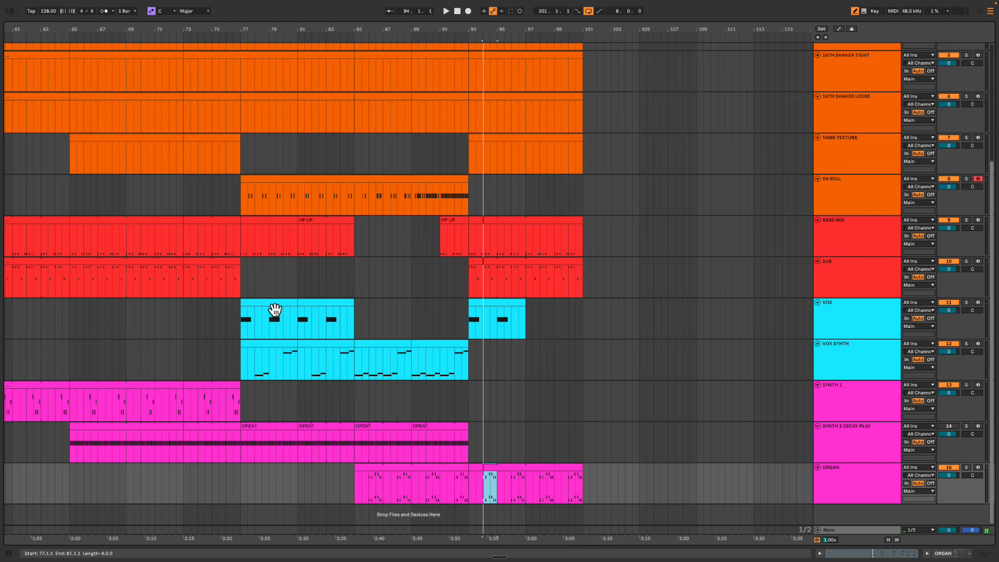
{"action": "left_click", "coordinate": [251, 318]}
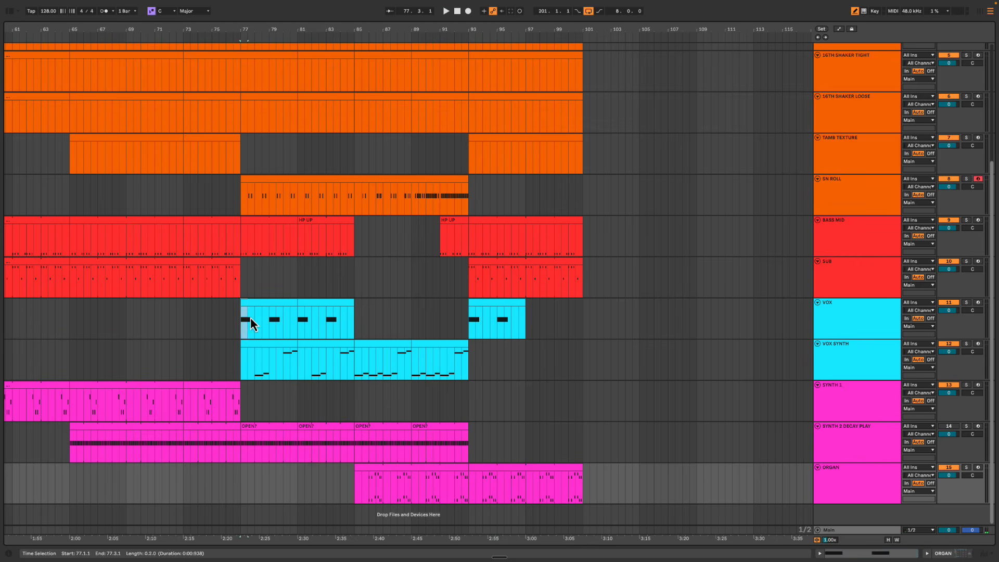
{"action": "left_click", "coordinate": [259, 373]}
{"action": "key", "text": "space"}
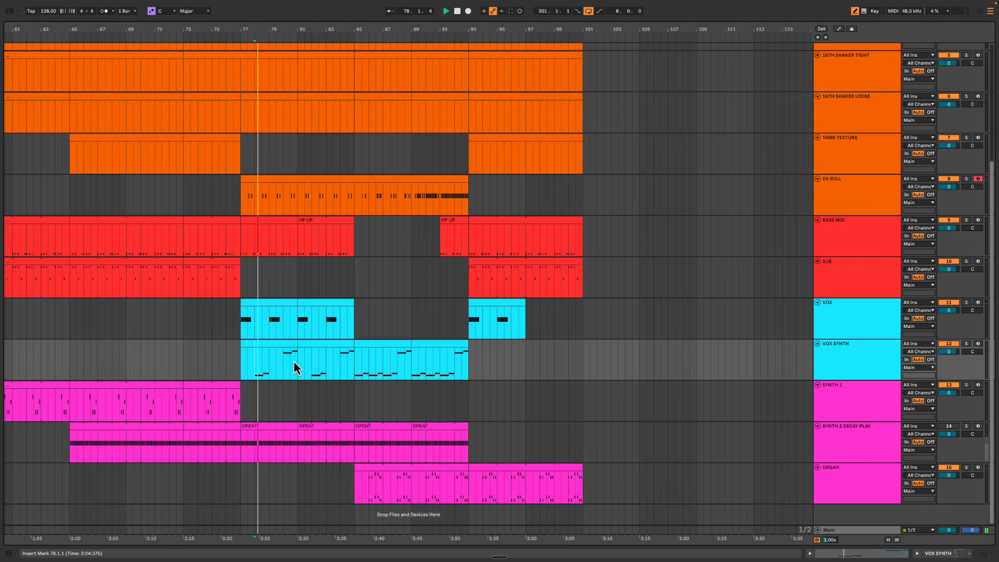
{"action": "key", "text": "space"}
{"action": "left_click", "coordinate": [271, 327]}
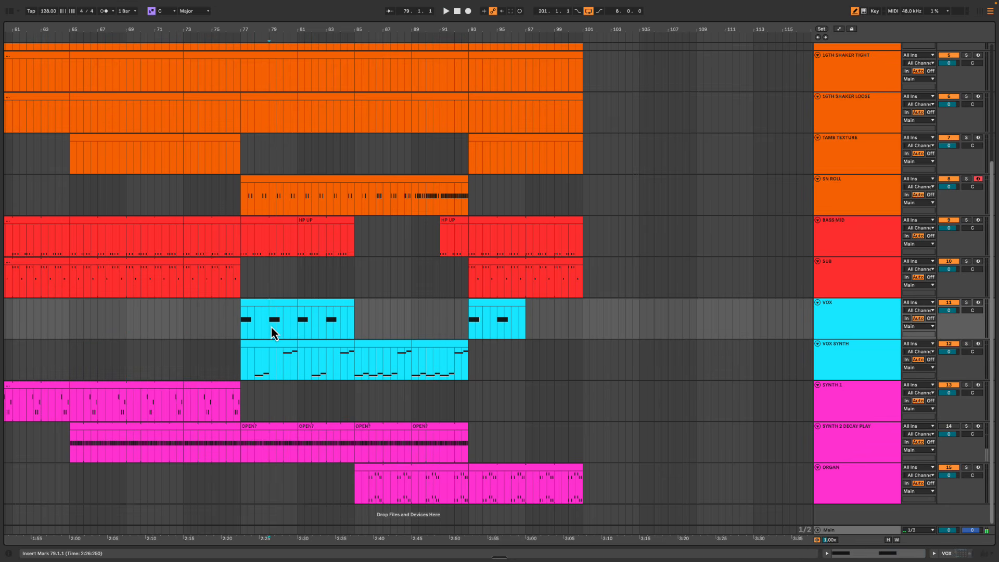
Play the VOX SYNTH phrase from bar 85 and the ORGAN phrase from bar 86 to compare them
{"action": "left_click_drag", "start_coordinate": [362, 361], "coordinate": [368, 363]}
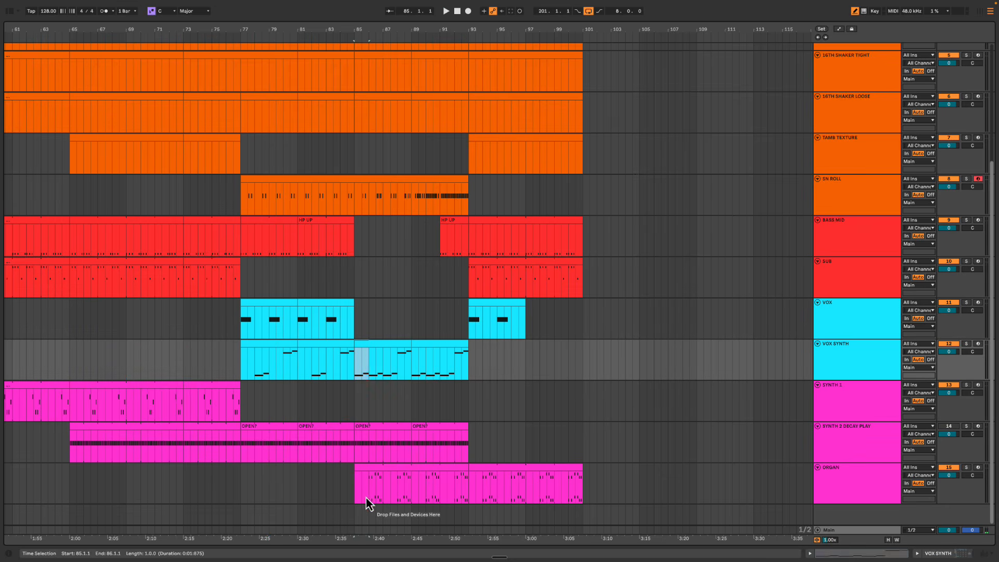
{"action": "left_click_drag", "start_coordinate": [394, 493], "coordinate": [383, 492]}
{"action": "left_click", "coordinate": [357, 368]}
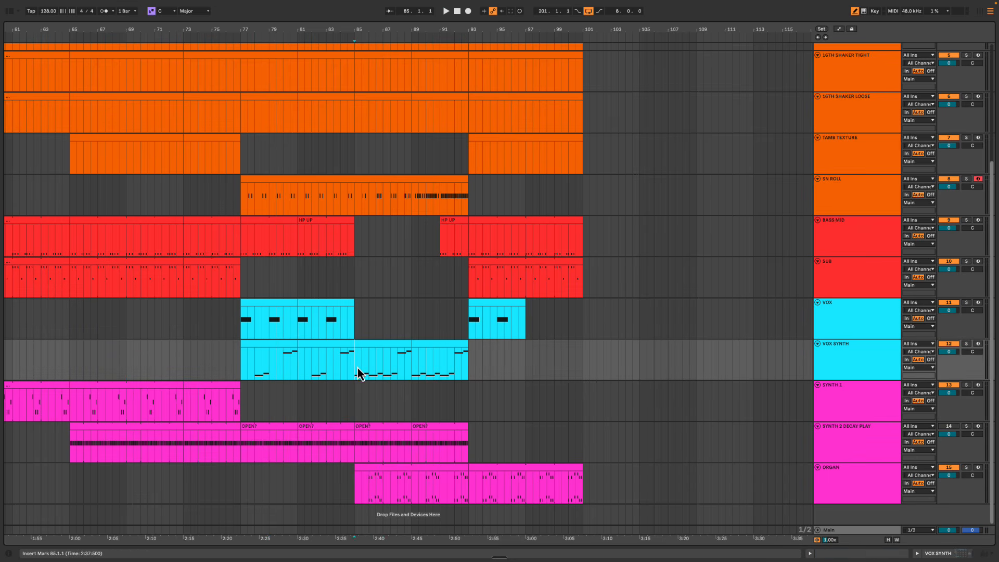
{"action": "key", "text": "space"}
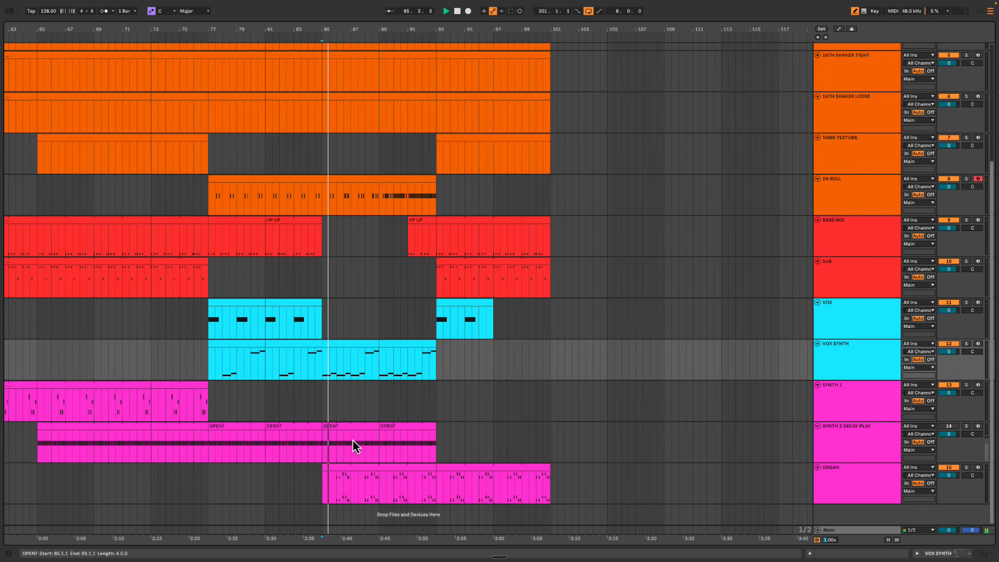
{"action": "left_click", "coordinate": [338, 484]}
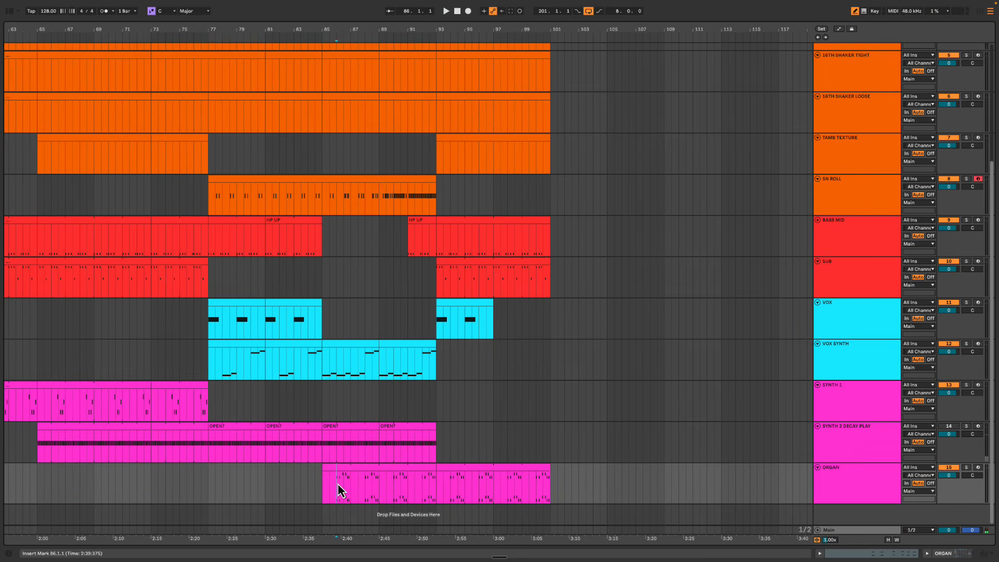
{"action": "key", "text": "space"}
{"action": "key", "text": "space"}
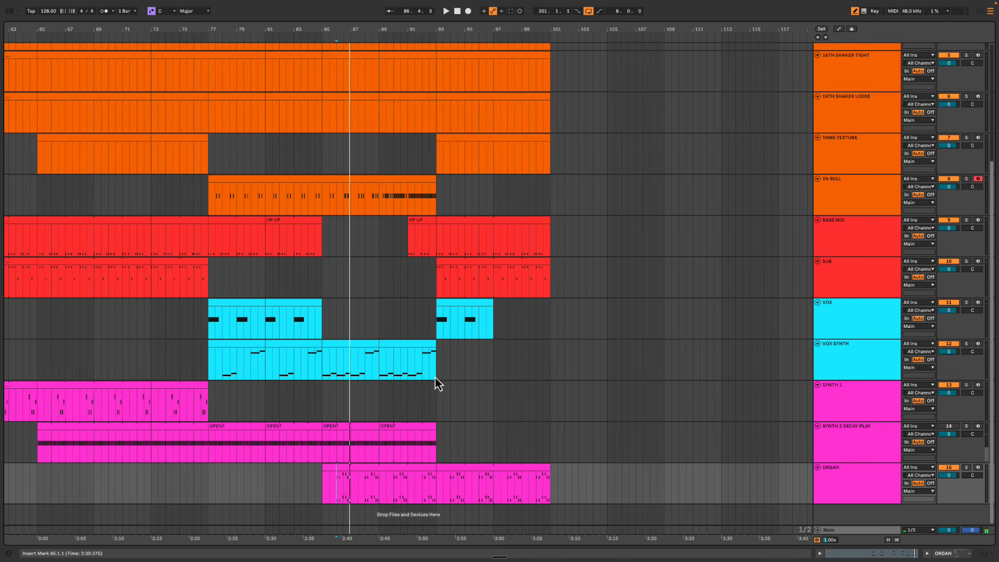
Examine how the VOX and ORGAN clips line up from bar 93 compared with the VOX SYNTH part at bar 85
{"action": "left_click", "coordinate": [437, 319]}
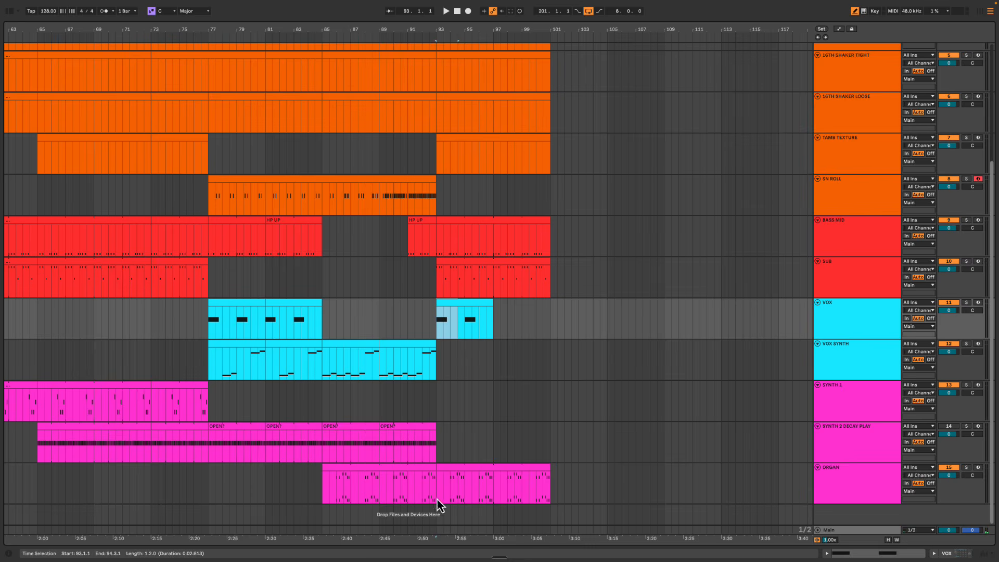
{"action": "left_click_drag", "start_coordinate": [437, 499], "coordinate": [660, 476]}
{"action": "left_click", "coordinate": [571, 375]}
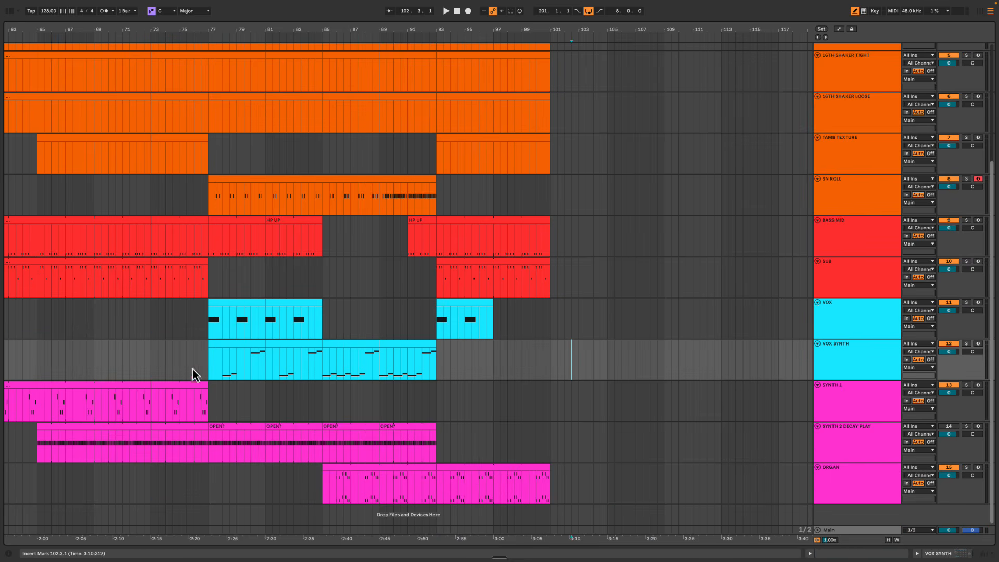
{"action": "left_click", "coordinate": [358, 400]}
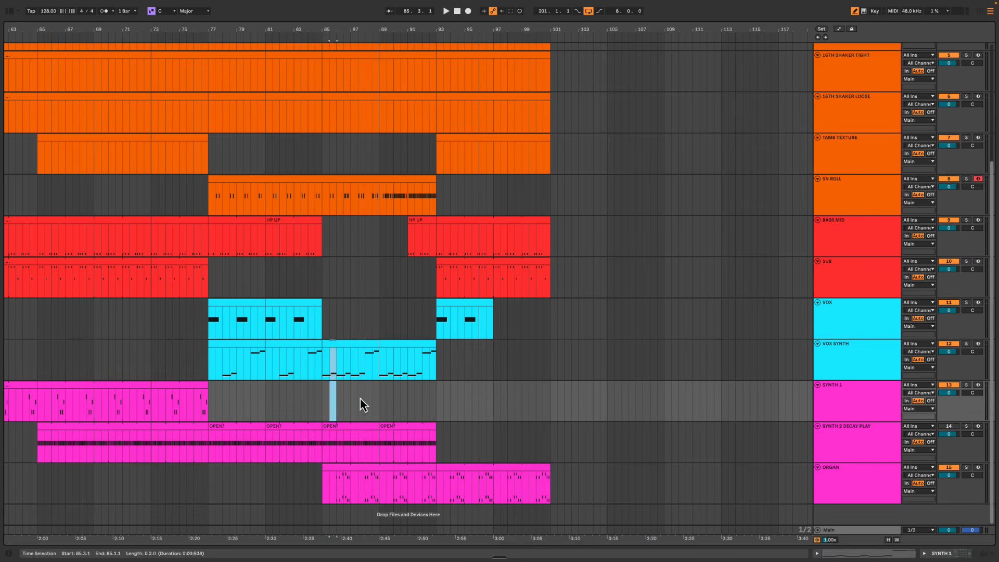
Compare the VOX phrase at bar 77 with the VOX SYNTH phrase starting at bar 78 as call and response
{"action": "left_click", "coordinate": [439, 324]}
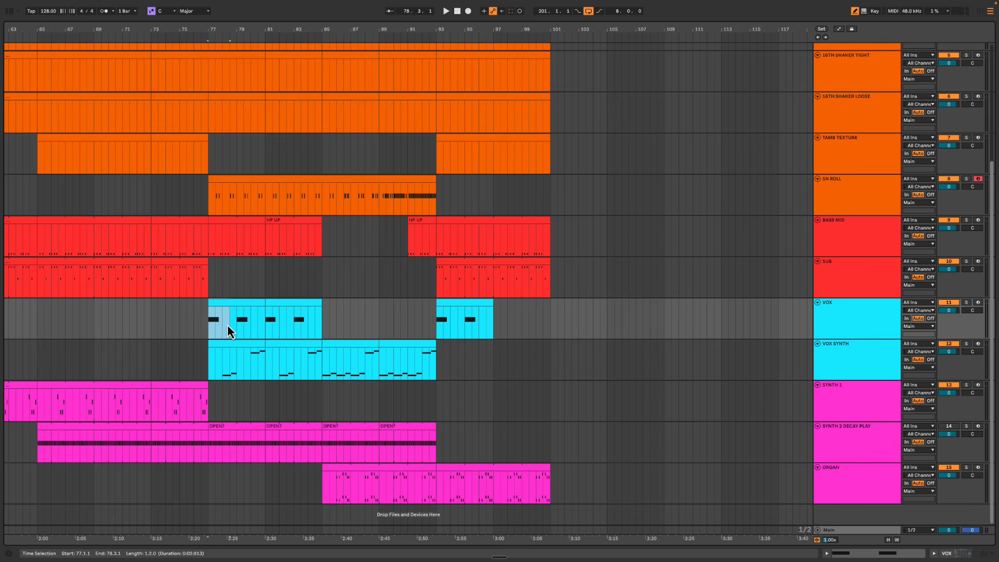
{"action": "left_click_drag", "start_coordinate": [222, 366], "coordinate": [241, 366]}
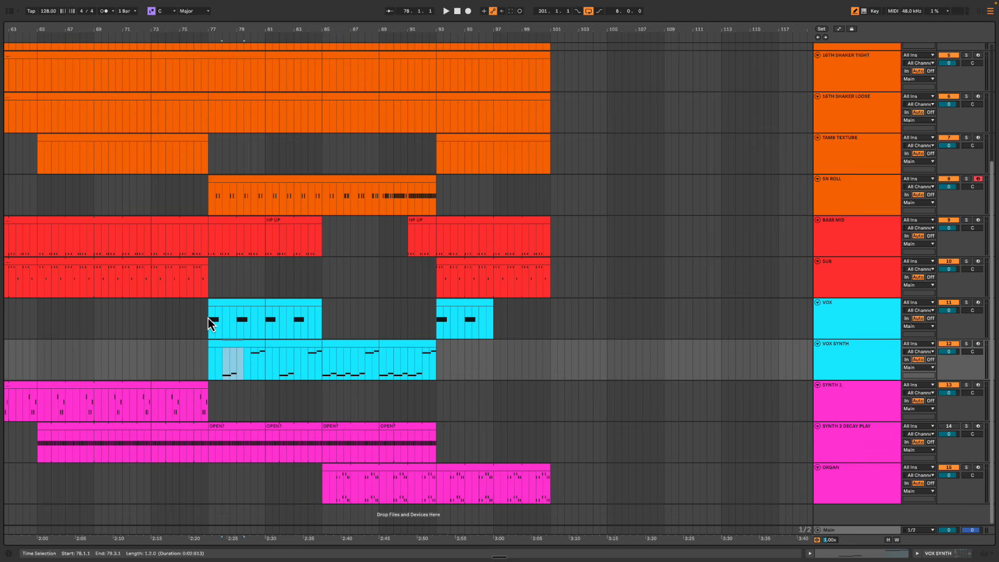
{"action": "left_click", "coordinate": [223, 316]}
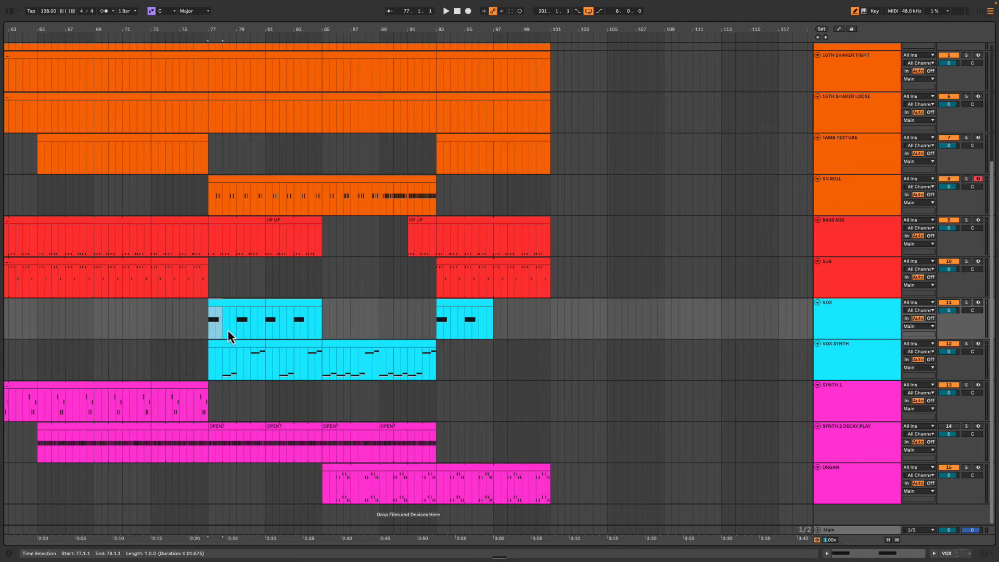
{"action": "left_click_drag", "start_coordinate": [223, 363], "coordinate": [240, 361]}
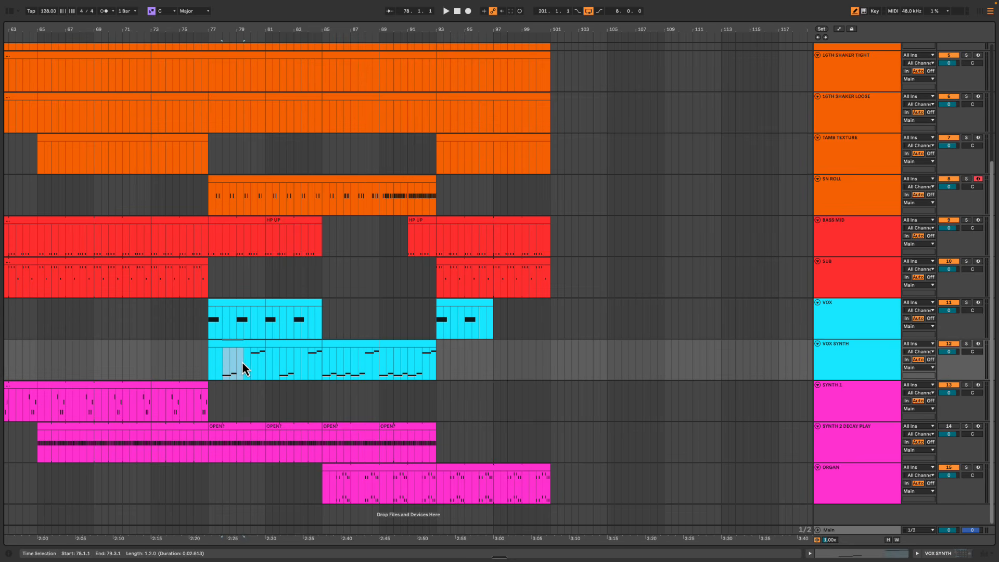
Examine VOX SYNTH bars 85–93 against the ORGAN part, and the VOX and ORGAN clips of the section from bar 93
{"action": "left_click_drag", "start_coordinate": [321, 364], "coordinate": [433, 364]}
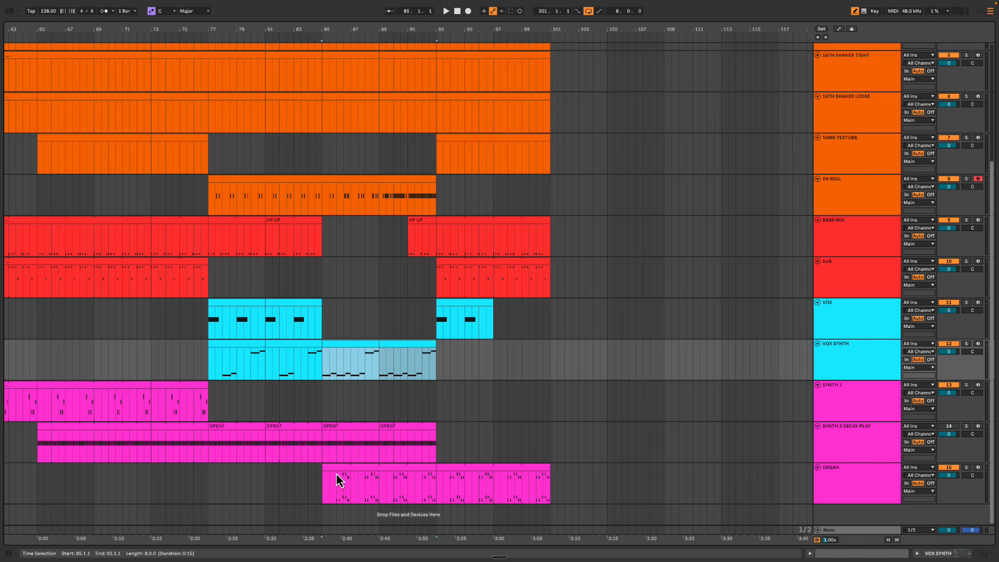
{"action": "left_click", "coordinate": [339, 492]}
{"action": "left_click_drag", "start_coordinate": [337, 318], "coordinate": [117, 315]}
{"action": "left_click", "coordinate": [324, 318]}
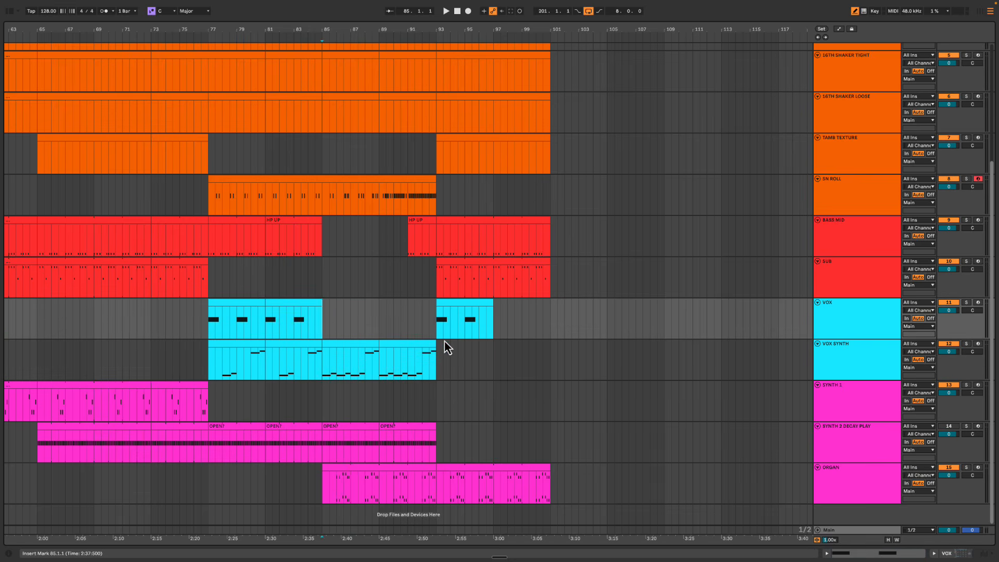
{"action": "left_click_drag", "start_coordinate": [437, 319], "coordinate": [552, 468]}
{"action": "left_click", "coordinate": [452, 489]}
{"action": "scroll", "coordinate": [454, 483], "scroll_direction": "right", "scroll_amount": 3}
Play the section from bar 93 and select the one-bar ORGAN phrase at bar 94
{"action": "left_click", "coordinate": [365, 318]}
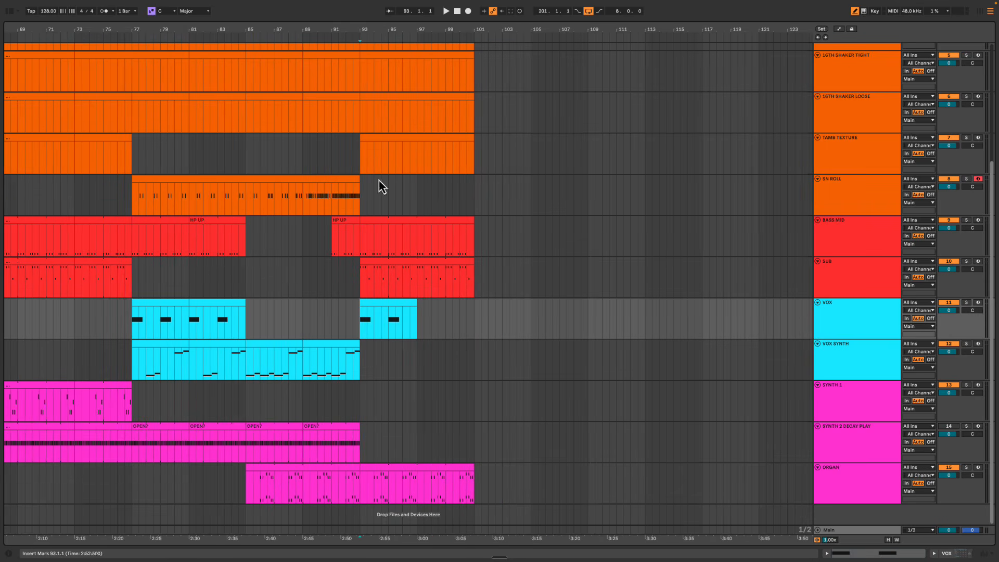
{"action": "left_click_drag", "start_coordinate": [434, 33], "coordinate": [411, 25]}
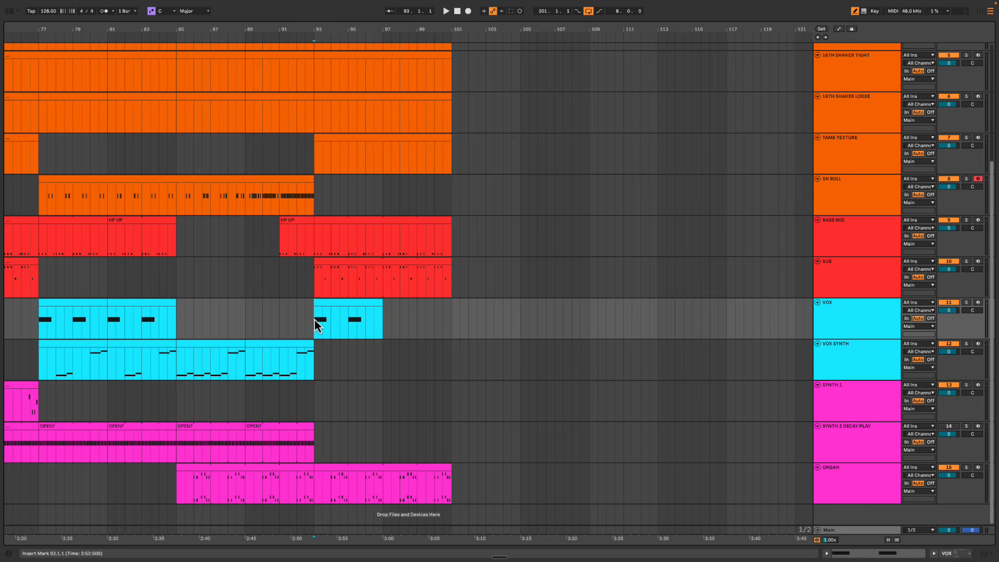
{"action": "scroll", "coordinate": [355, 283], "scroll_direction": "right", "scroll_amount": 2}
{"action": "key", "text": "space"}
{"action": "scroll", "coordinate": [330, 421], "scroll_direction": "right", "scroll_amount": 1}
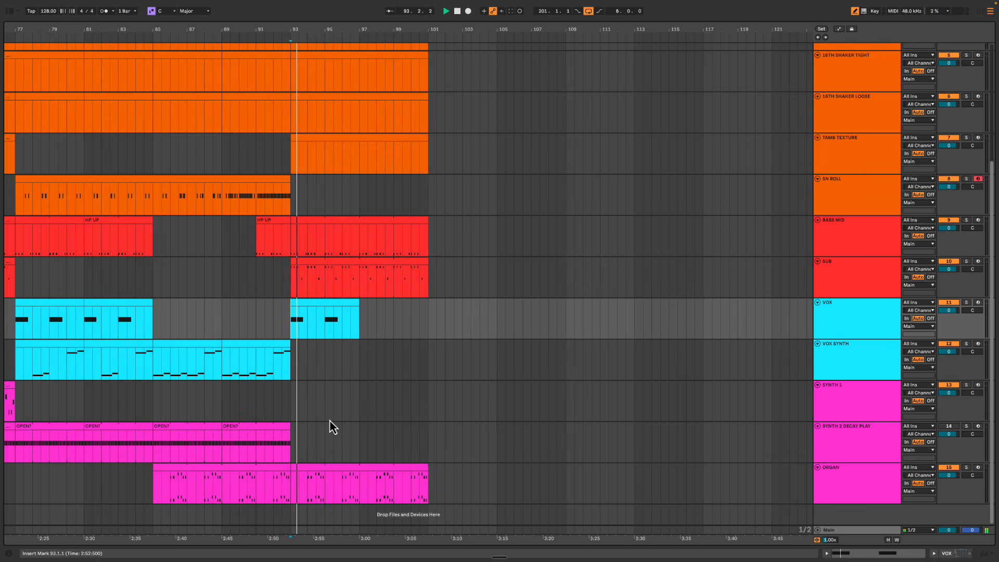
{"action": "left_click", "coordinate": [315, 484]}
{"action": "key", "text": "space"}
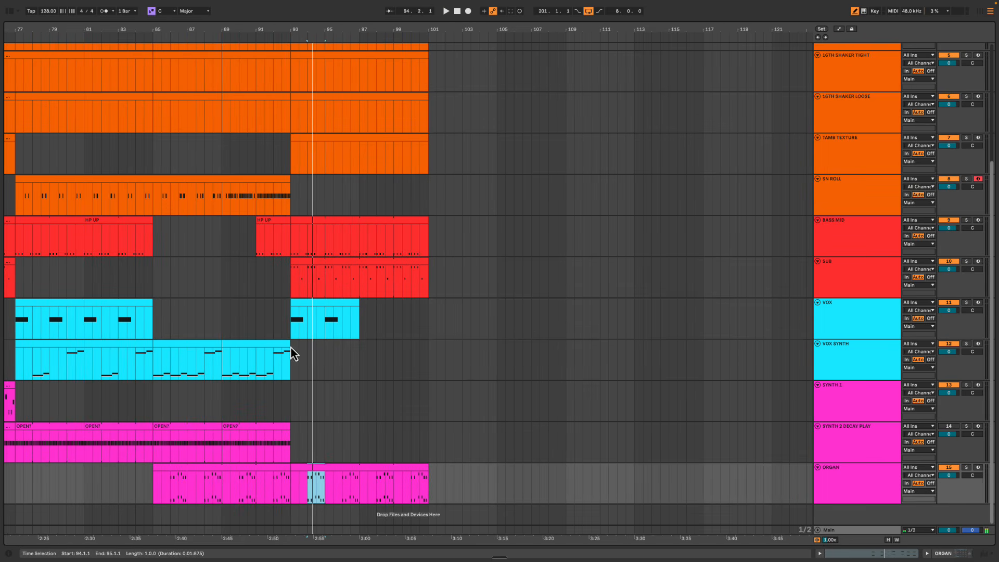
Compare the VOX phrase at bar 93 with the ORGAN phrase at bar 94, and play from bar 94
{"action": "left_click", "coordinate": [301, 320]}
{"action": "left_click_drag", "start_coordinate": [308, 486], "coordinate": [329, 484]}
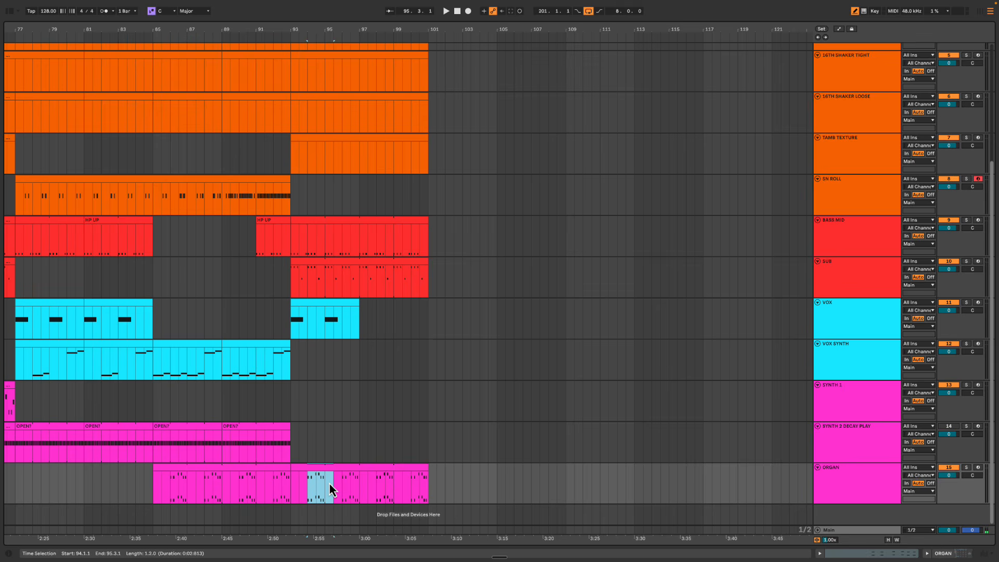
{"action": "left_click", "coordinate": [294, 333]}
{"action": "left_click_drag", "start_coordinate": [291, 336], "coordinate": [309, 338]}
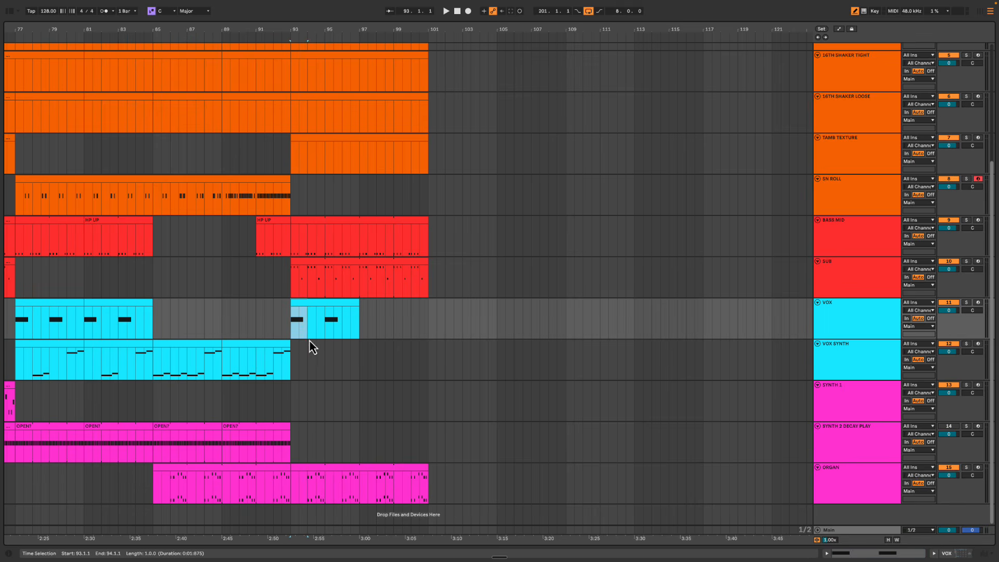
{"action": "left_click", "coordinate": [308, 492]}
{"action": "left_click", "coordinate": [310, 320]}
{"action": "key", "text": "space"}
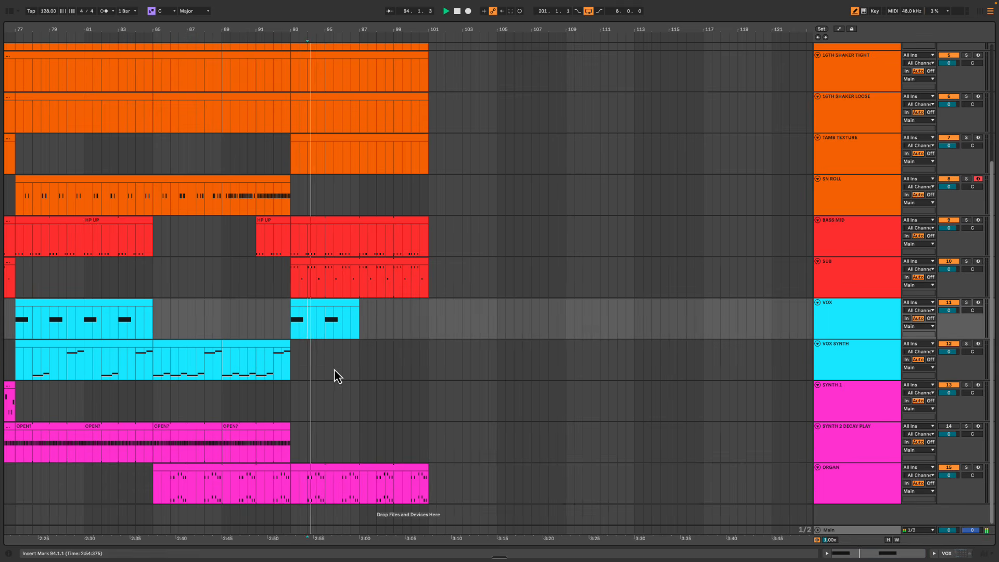
Copy the eight-bar SYNTH 1 clip from bar 57 to bars 93–101 on the same track
{"action": "scroll", "coordinate": [328, 391], "scroll_direction": "right", "scroll_amount": 1}
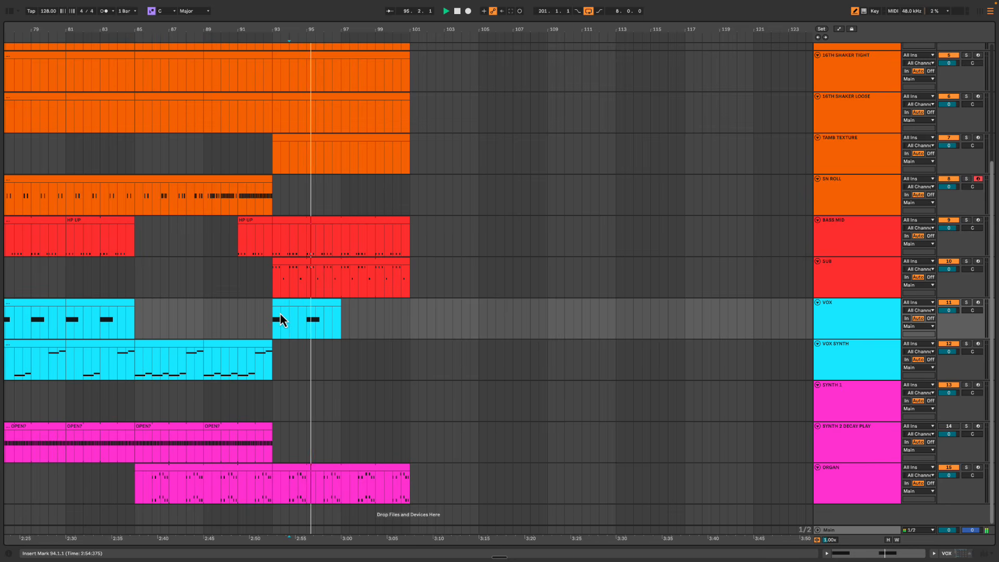
{"action": "left_click", "coordinate": [271, 324]}
{"action": "key", "text": "space"}
{"action": "scroll", "coordinate": [271, 328], "scroll_direction": "left", "scroll_amount": 5}
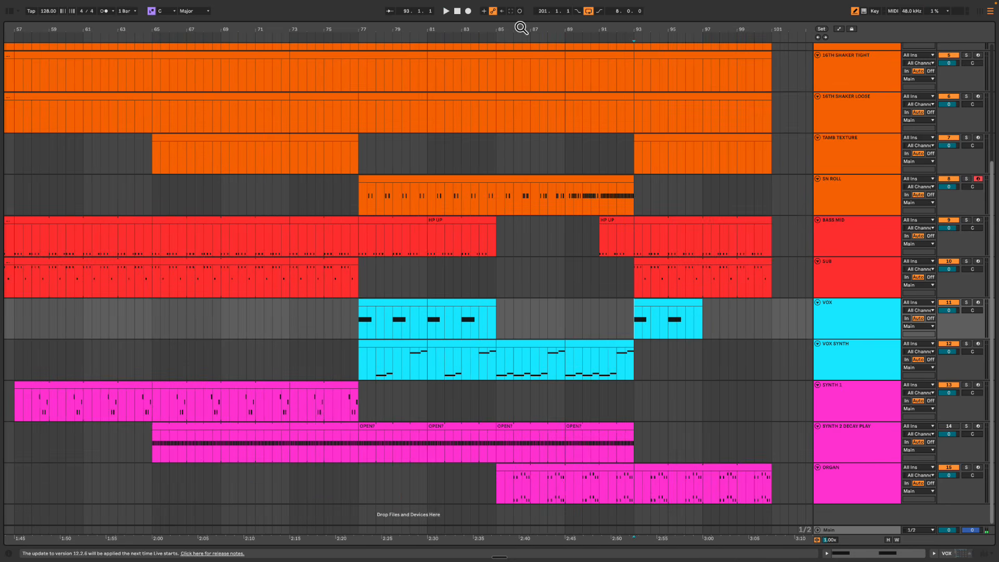
{"action": "left_click_drag", "start_coordinate": [521, 28], "coordinate": [433, 18]}
{"action": "left_click_drag", "start_coordinate": [111, 384], "coordinate": [536, 371]}
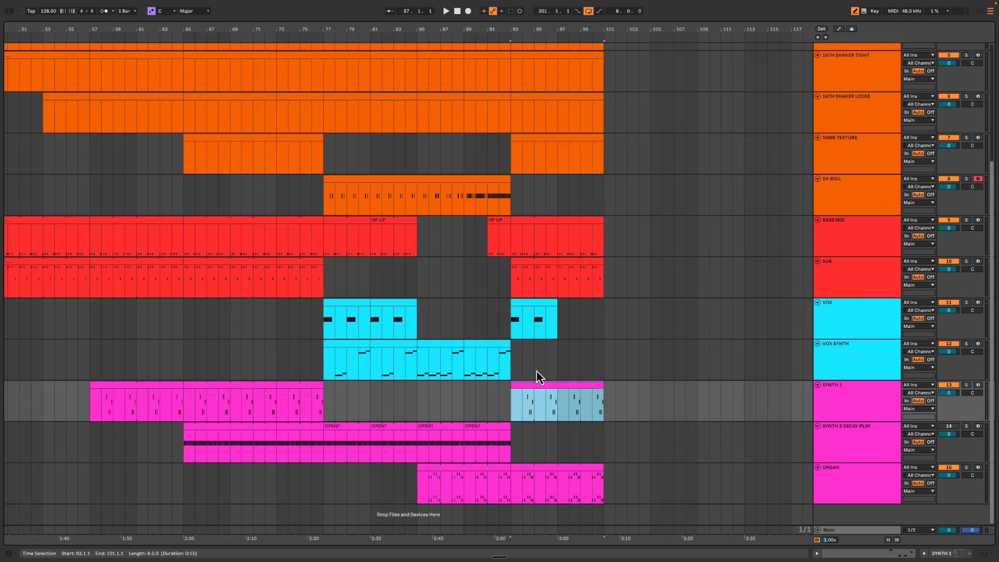
Play the section from bar 93 and examine the SYNTH 1 phrases against the VOX and ORGAN clips
{"action": "left_click", "coordinate": [510, 404]}
{"action": "key", "text": "space"}
{"action": "left_click_drag", "start_coordinate": [559, 31], "coordinate": [558, 30]}
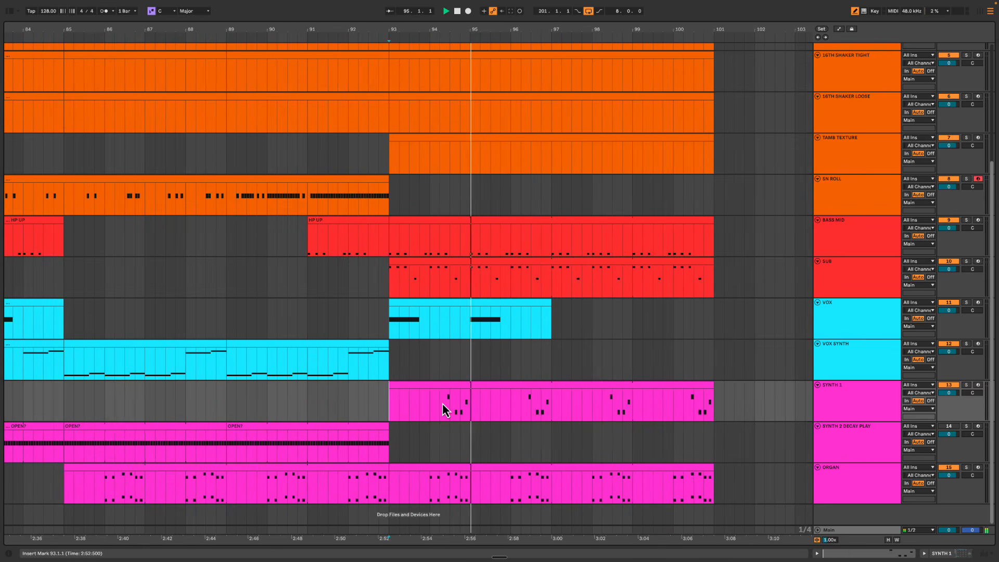
{"action": "scroll", "coordinate": [441, 404], "scroll_direction": "right", "scroll_amount": 5}
{"action": "scroll", "coordinate": [432, 370], "scroll_direction": "left", "scroll_amount": 2}
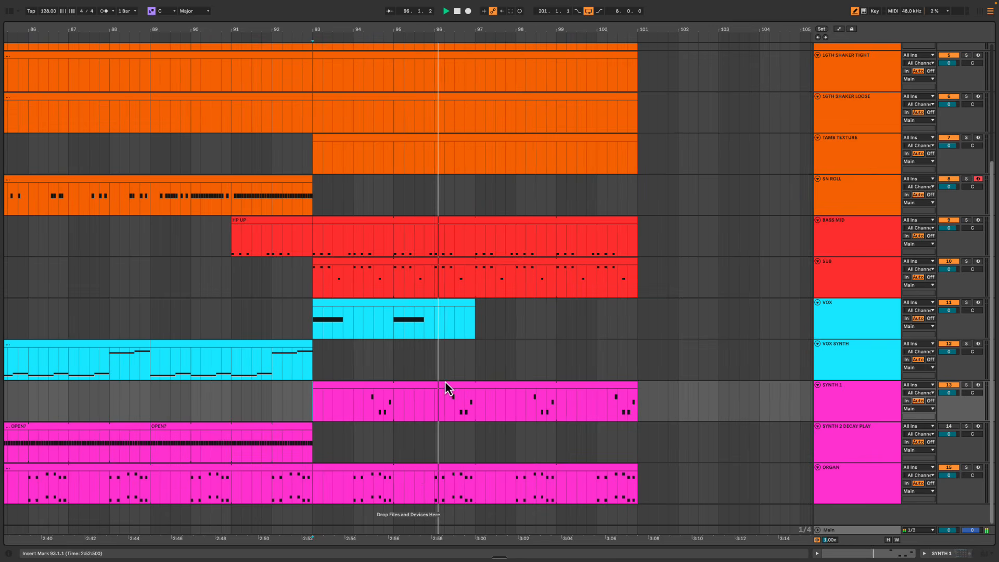
Duplicate the four-bar VOX clip at bar 93 to fill bars 97–101, and play through to bar 102
{"action": "left_click", "coordinate": [440, 311]}
{"action": "key", "text": "ctrl+d"}
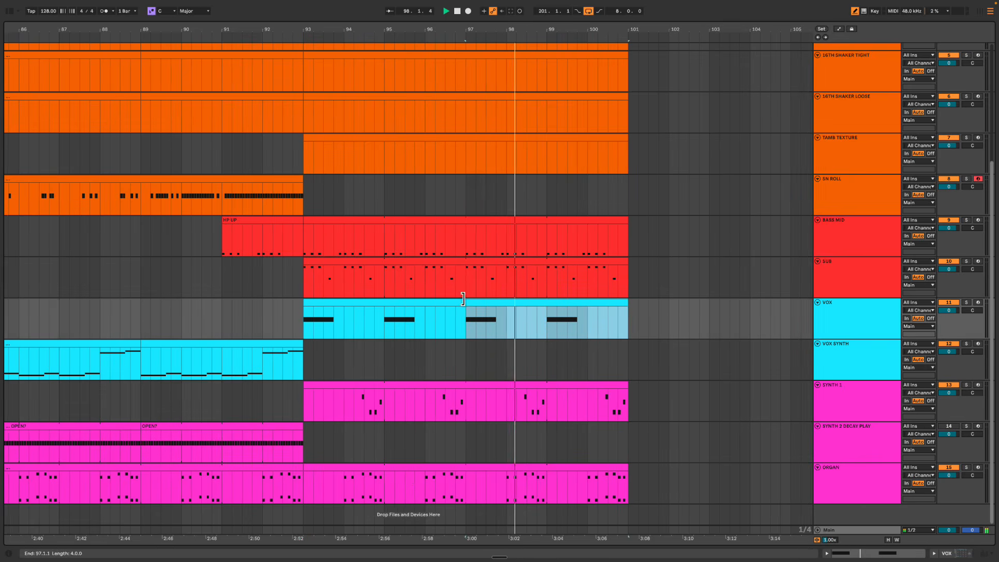
{"action": "scroll", "coordinate": [468, 317], "scroll_direction": "right", "scroll_amount": 5}
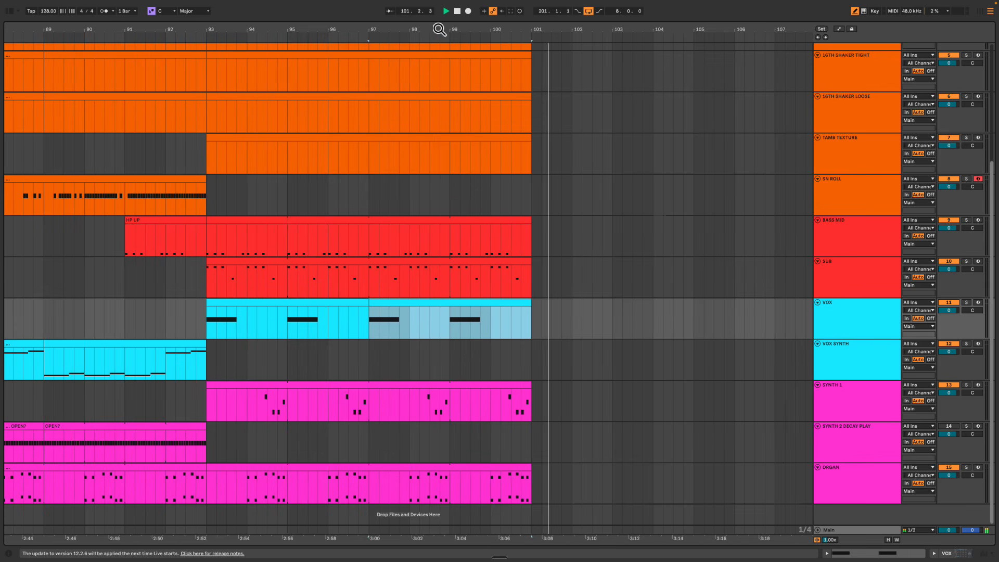
{"action": "left_click_drag", "start_coordinate": [440, 34], "coordinate": [448, 29]}
{"action": "scroll", "coordinate": [529, 240], "scroll_direction": "right", "scroll_amount": 5}
{"action": "key", "text": "space"}
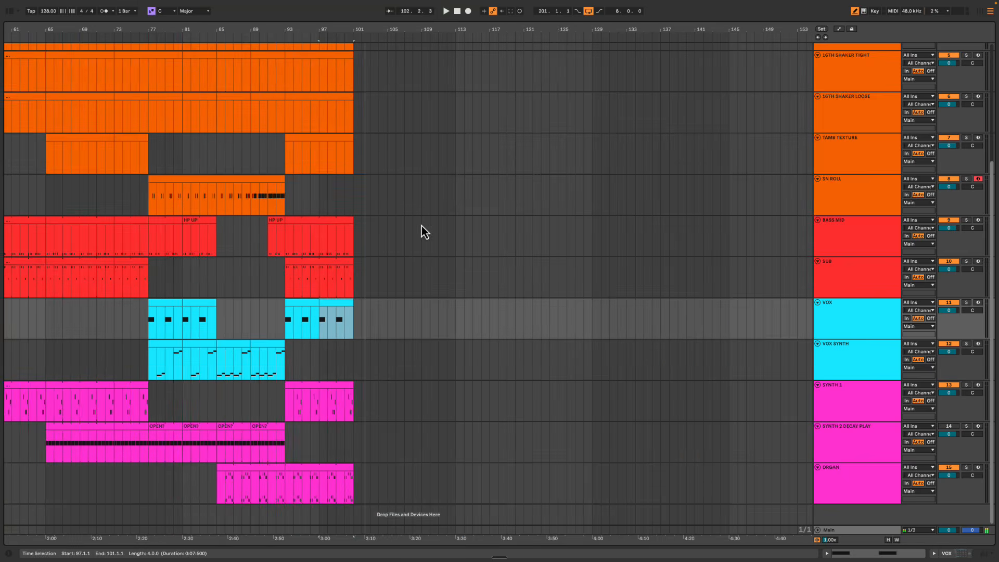
Duplicate the clips of bars 93–101 on all tracks from BEAT to ORGAN into bars 101–109
{"action": "scroll", "coordinate": [425, 232], "scroll_direction": "up", "scroll_amount": 5}
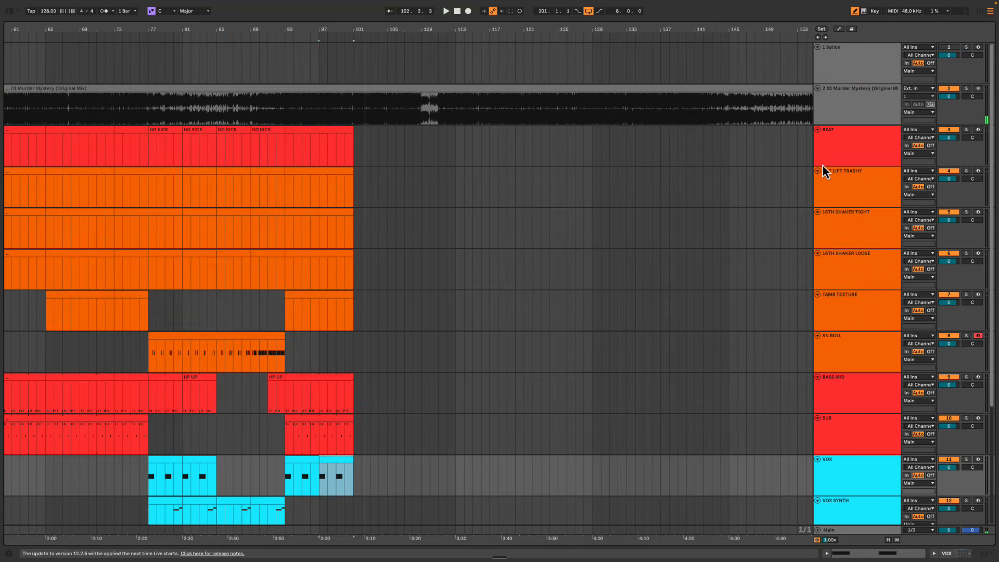
{"action": "key", "text": "h"}
{"action": "left_click", "coordinate": [335, 100]}
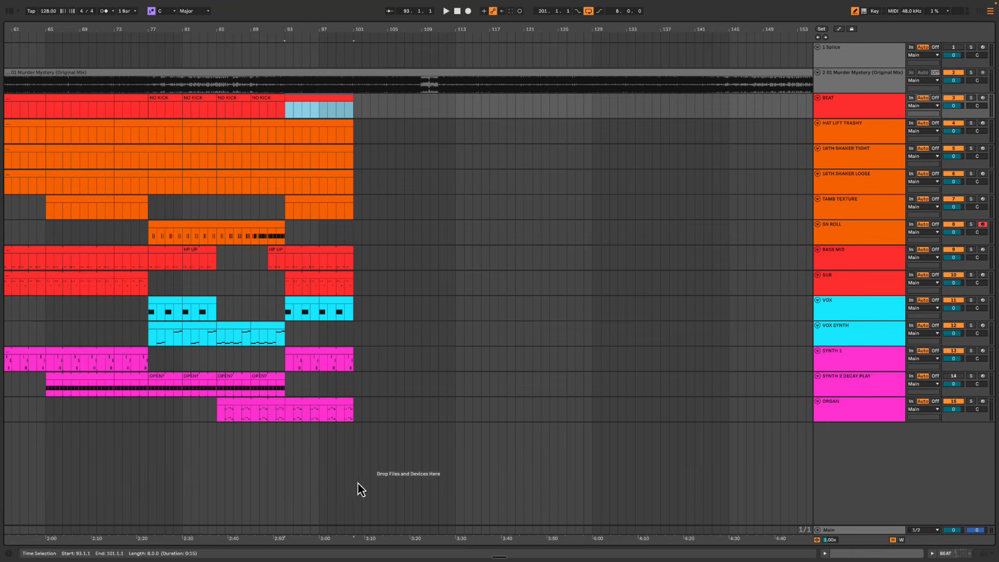
{"action": "left_click", "coordinate": [327, 409], "text": "shift"}
{"action": "key", "text": "ctrl+d"}
Play the duplicated section from bar 101
{"action": "left_click", "coordinate": [357, 108]}
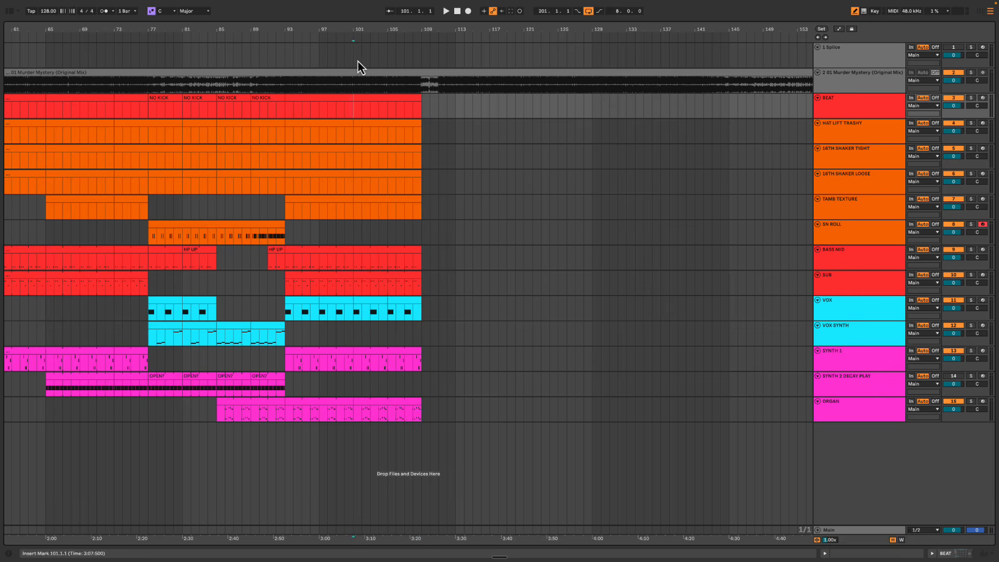
{"action": "key", "text": "space"}
{"action": "left_click_drag", "start_coordinate": [356, 28], "coordinate": [439, 47]}
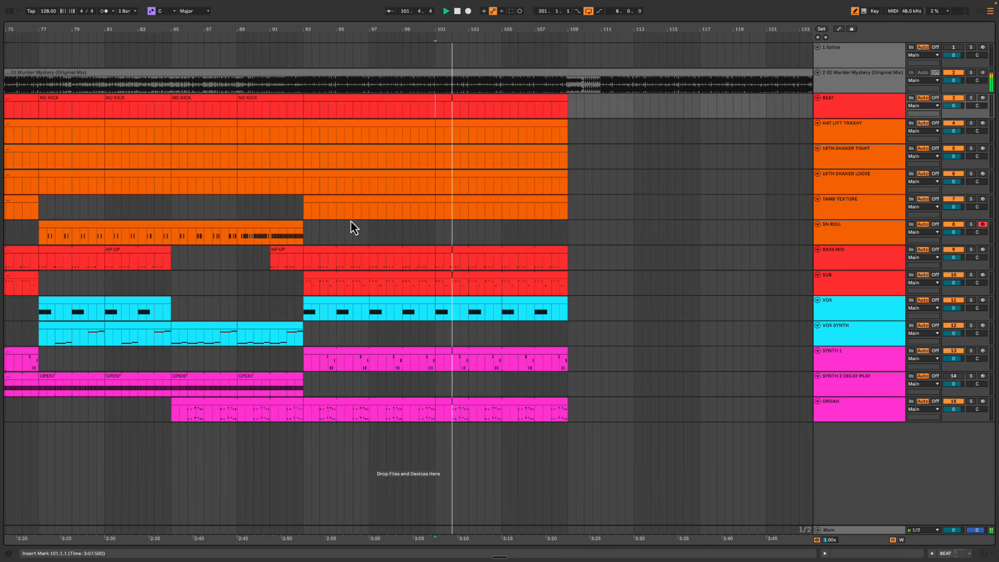
Listen to the reference at bar 67 and compare it with the TAMB TEXTURE section from bar 93
{"action": "left_click", "coordinate": [318, 208]}
{"action": "left_click_drag", "start_coordinate": [368, 31], "coordinate": [569, 29]}
{"action": "left_click", "coordinate": [198, 211]}
{"action": "key", "text": "space"}
{"action": "key", "text": "space"}
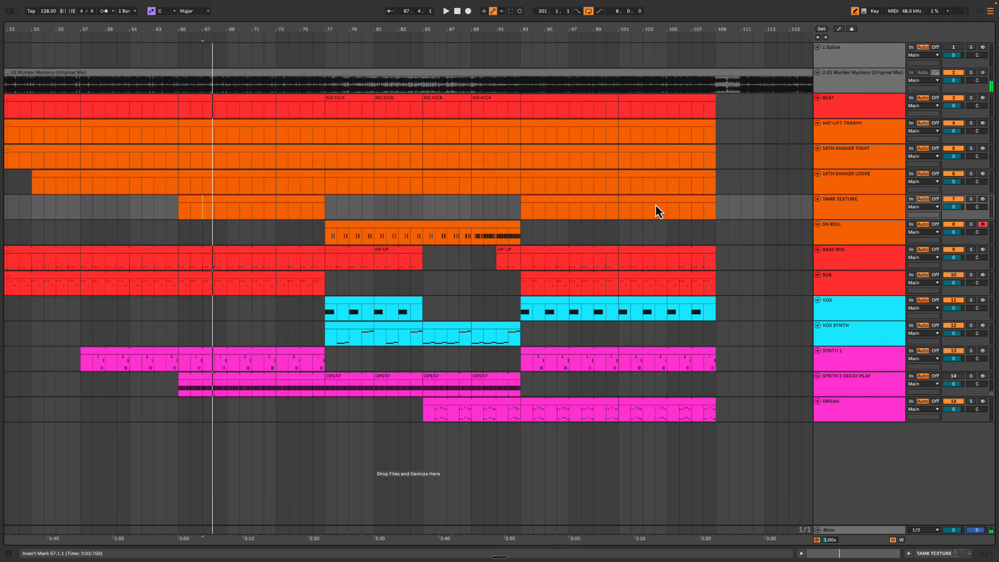
{"action": "left_click", "coordinate": [534, 210]}
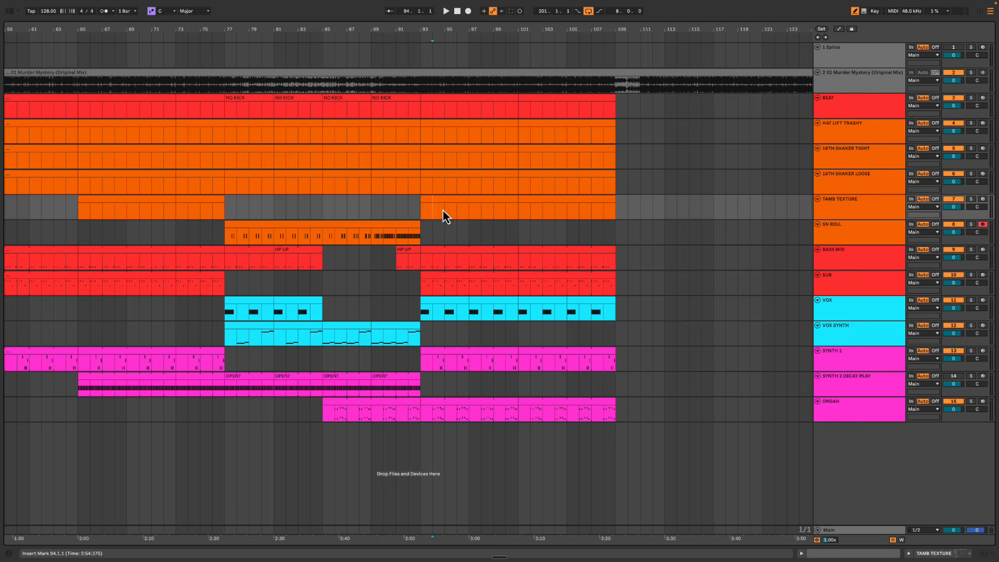
{"action": "scroll", "coordinate": [364, 218], "scroll_direction": "left", "scroll_amount": 3}
Play bar 67 again and compare its percussion with the passage around bars 102–103
{"action": "left_click", "coordinate": [192, 214]}
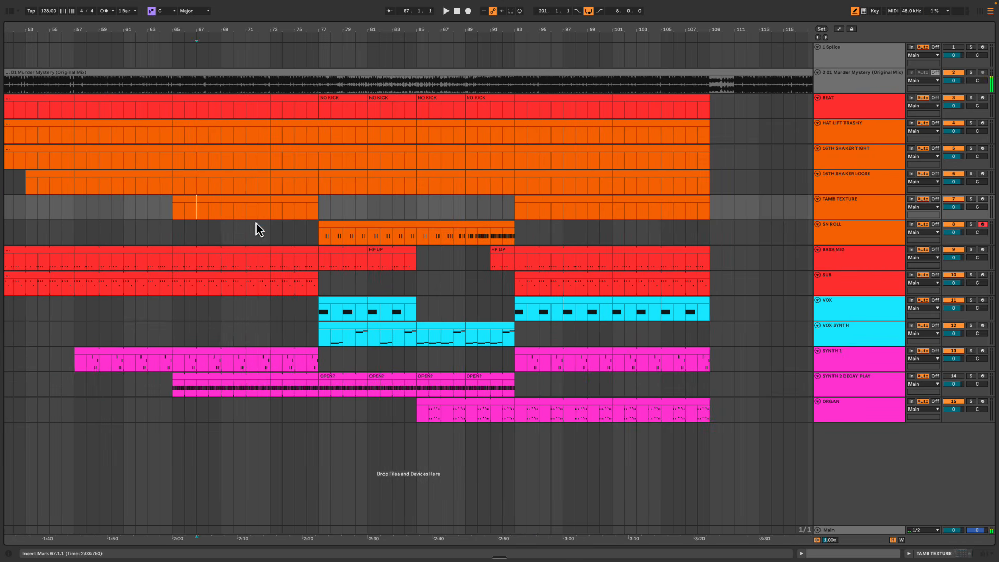
{"action": "key", "text": "space"}
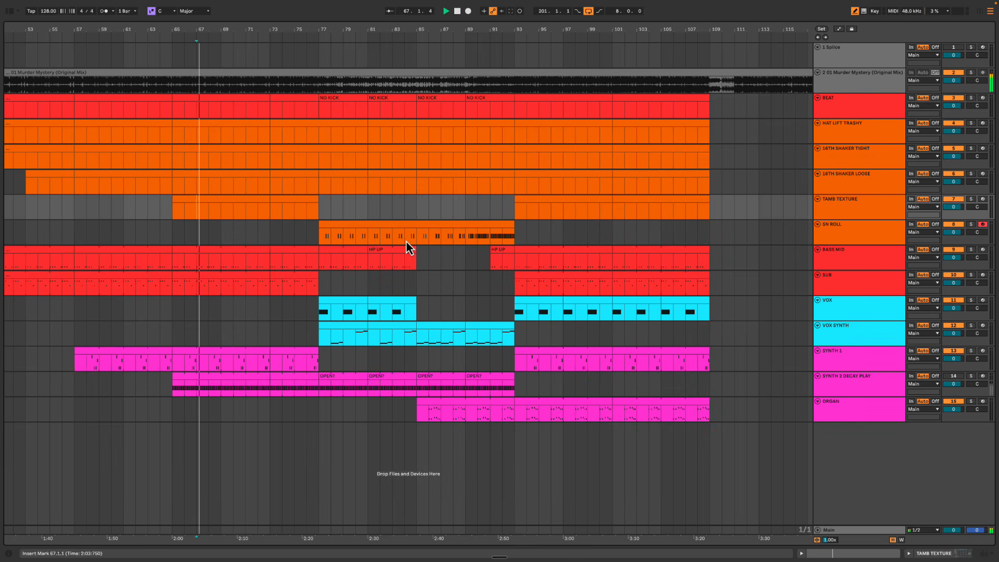
{"action": "left_click", "coordinate": [637, 211]}
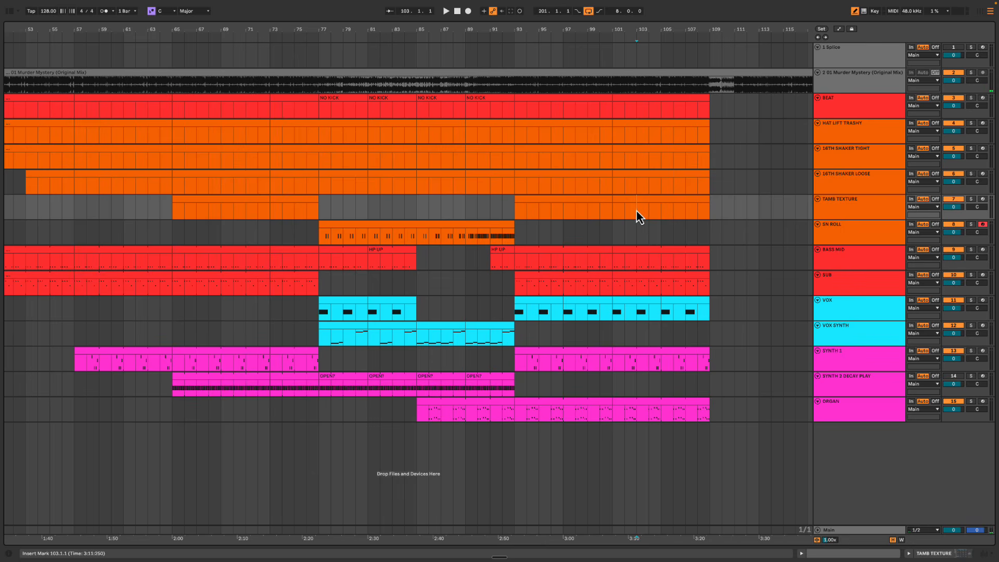
{"action": "key", "text": "space"}
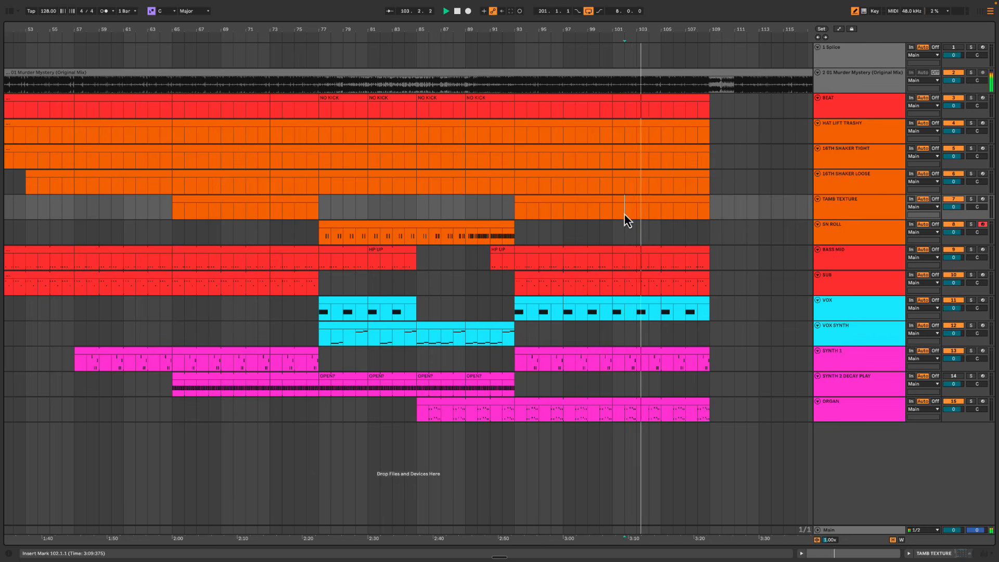
{"action": "key", "text": "space"}
Insert a MIDI track below 16TH SHAKER LOOSE, name it "16TH STRONGER CL HAT" and colour it orange
{"action": "left_click", "coordinate": [854, 209]}
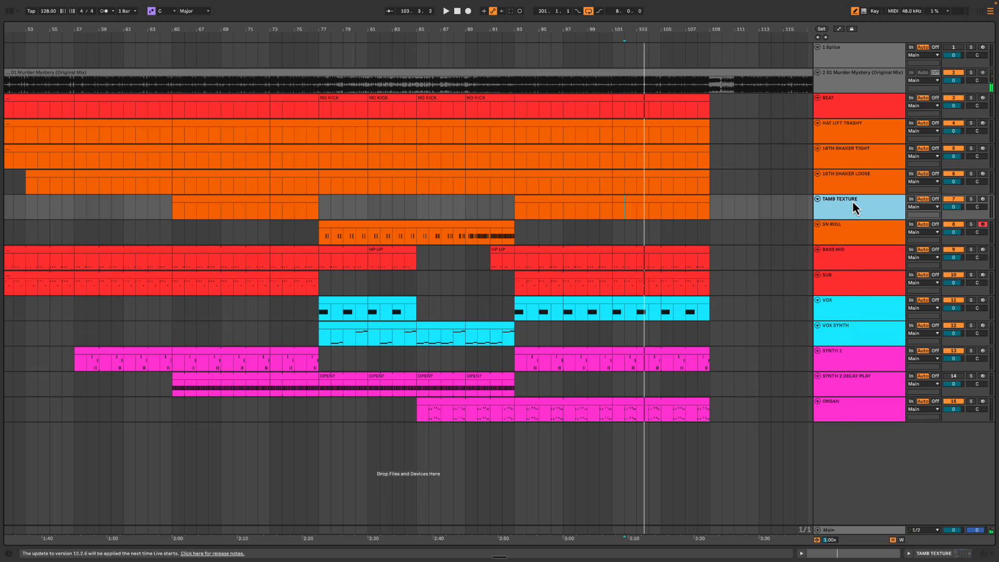
{"action": "left_click", "coordinate": [855, 184]}
{"action": "key", "text": "shift+super+t"}
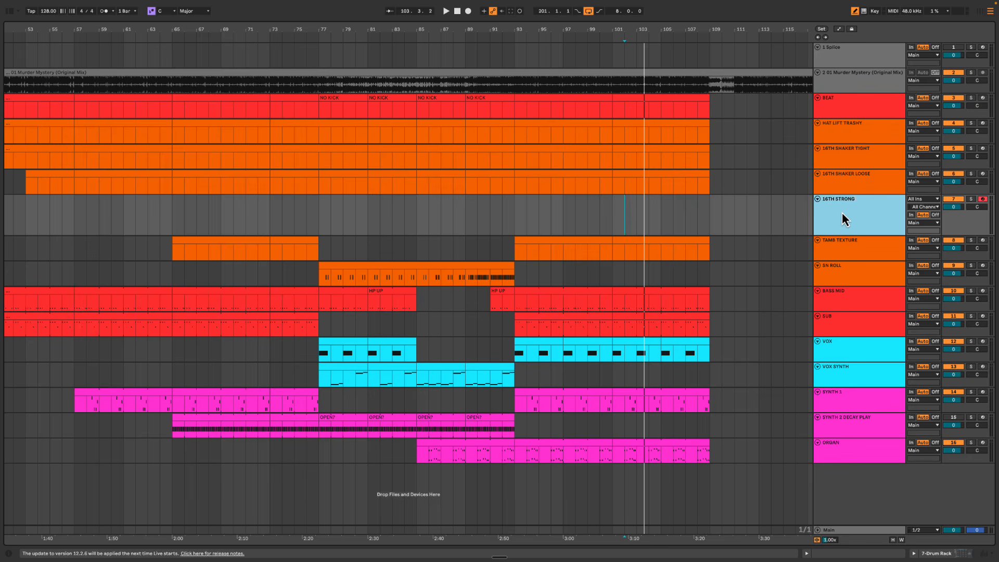
{"action": "right_click", "coordinate": [842, 212]}
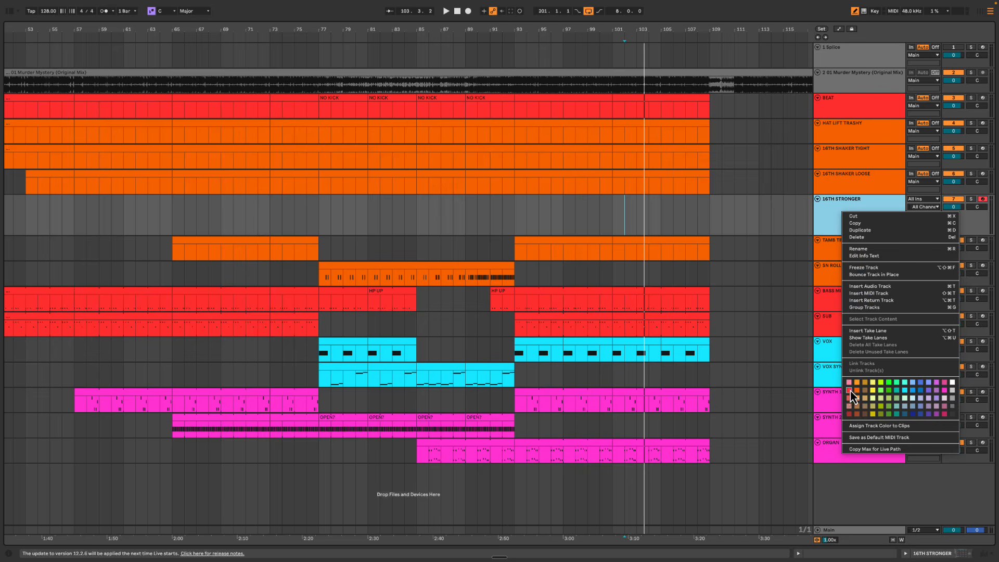
{"action": "left_click", "coordinate": [851, 391]}
{"action": "left_click", "coordinate": [843, 214]}
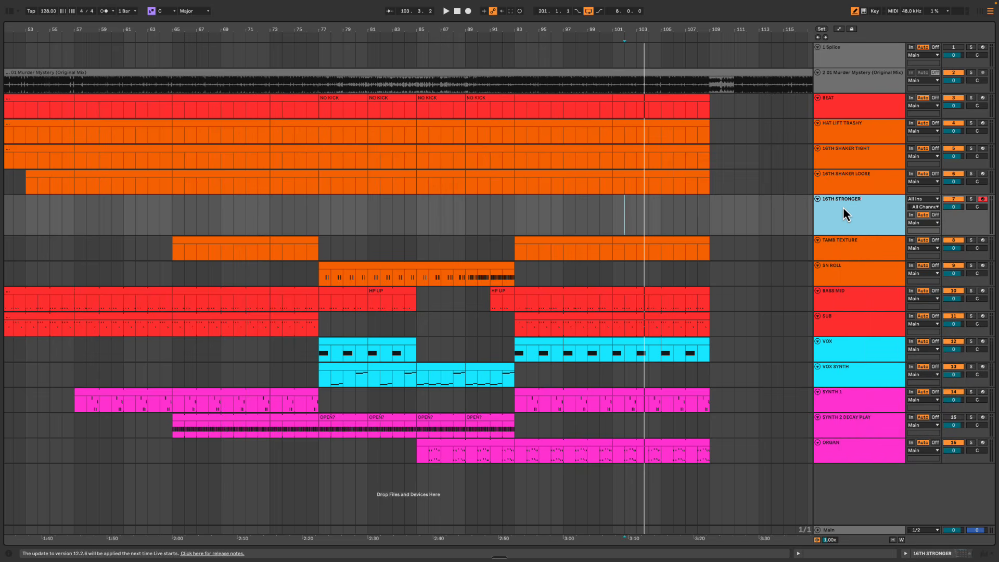
{"action": "type", "text": "L HJ"}
Play the track from bar 101 to bar 112 and examine the mapped parts up to bar 109
{"action": "left_click_drag", "start_coordinate": [674, 29], "coordinate": [678, 28]}
{"action": "left_click", "coordinate": [457, 221]}
{"action": "scroll", "coordinate": [460, 223], "scroll_direction": "right", "scroll_amount": 2}
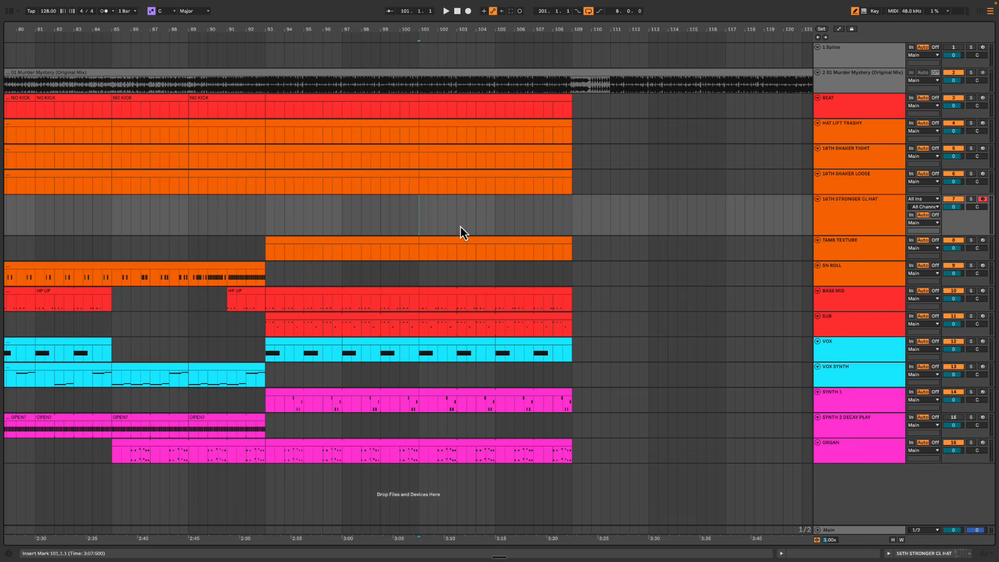
{"action": "scroll", "coordinate": [461, 229], "scroll_direction": "right", "scroll_amount": 3}
{"action": "key", "text": "space"}
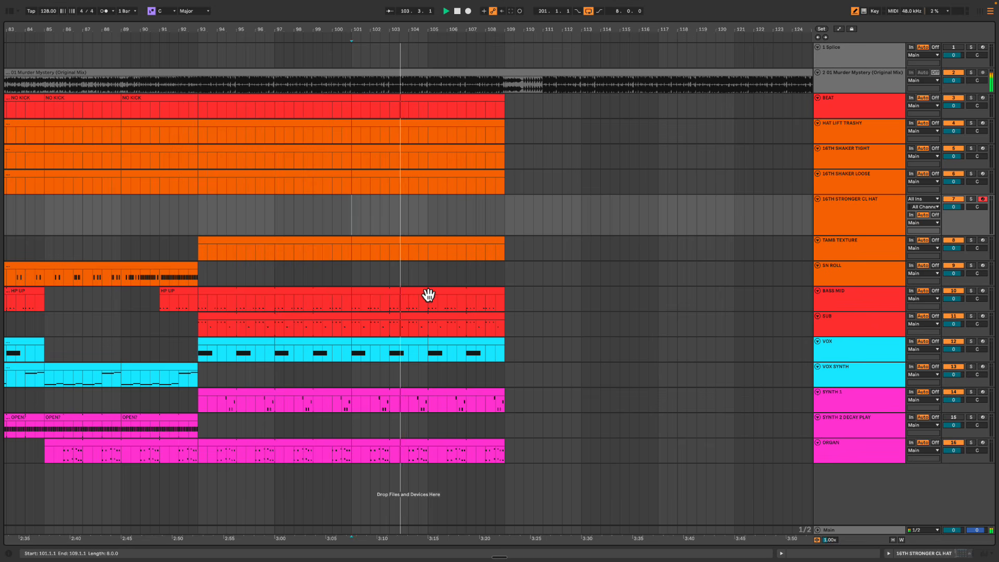
{"action": "left_click_drag", "start_coordinate": [431, 319], "coordinate": [423, 319]}
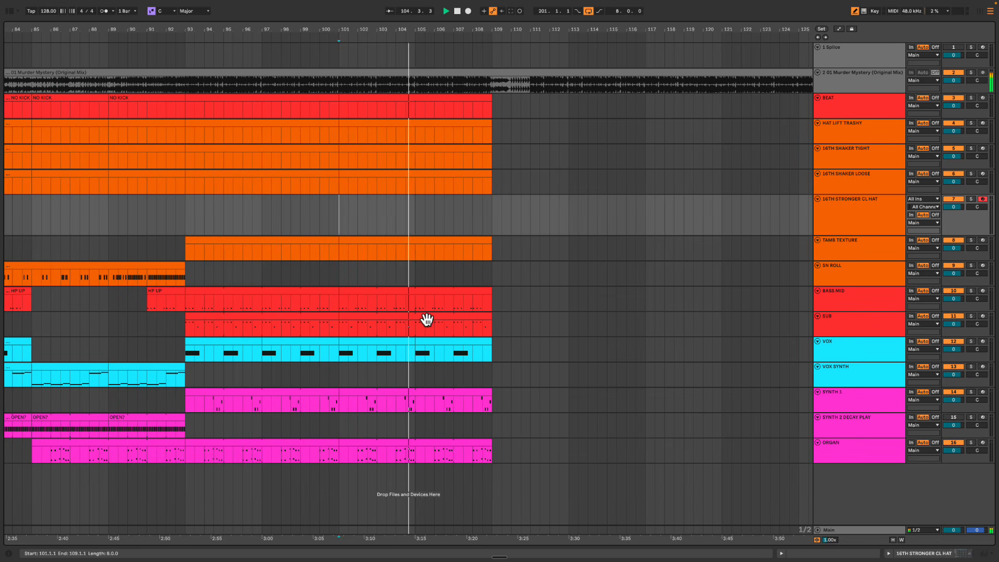
{"action": "scroll", "coordinate": [411, 332], "scroll_direction": "right", "scroll_amount": 1}
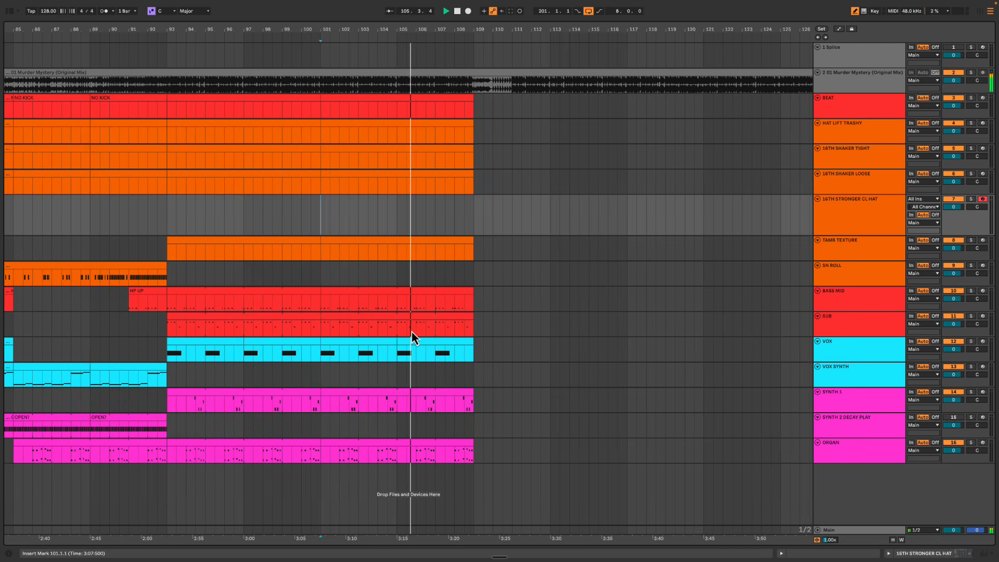
{"action": "scroll", "coordinate": [411, 332], "scroll_direction": "right", "scroll_amount": 1}
{"action": "scroll", "coordinate": [411, 332], "scroll_direction": "left", "scroll_amount": 3}
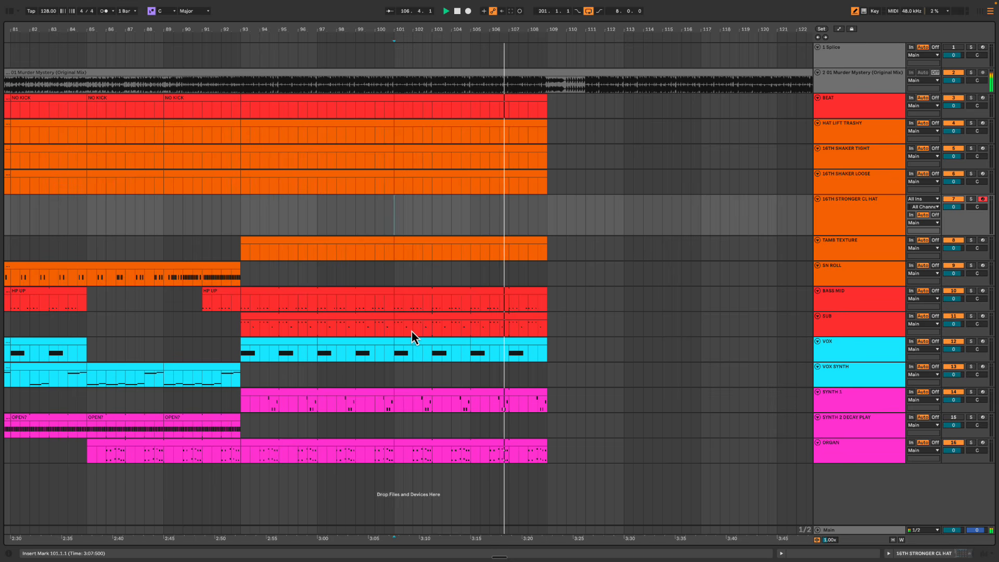
{"action": "scroll", "coordinate": [274, 400], "scroll_direction": "right", "scroll_amount": 2}
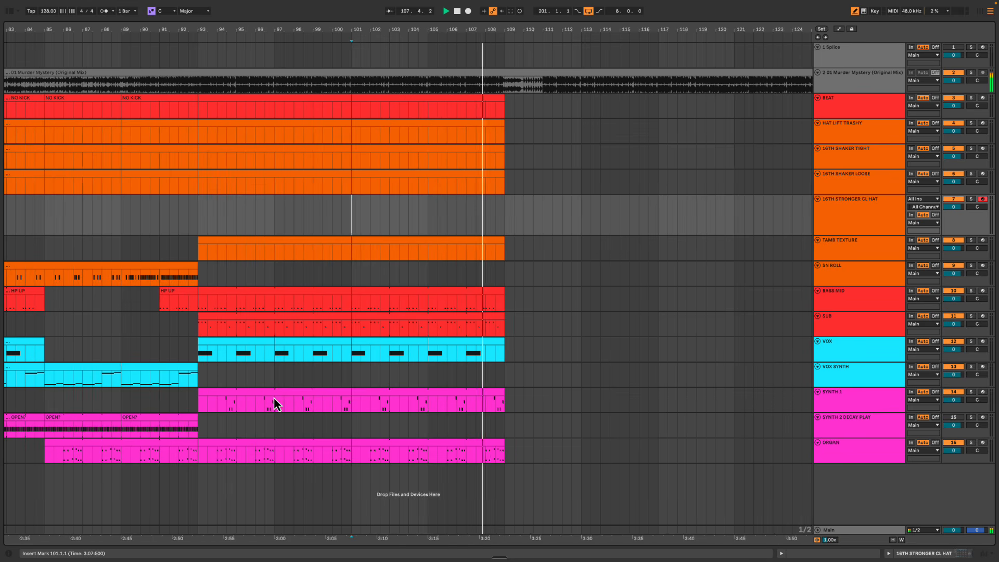
{"action": "scroll", "coordinate": [277, 404], "scroll_direction": "left", "scroll_amount": 2}
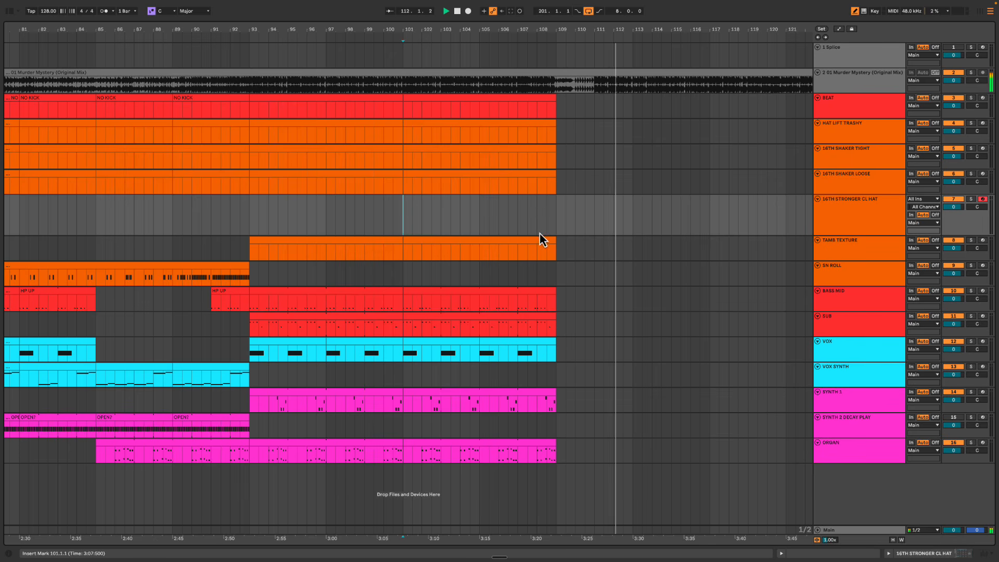
Duplicate the four-bar VOX clip at bar 105 to bar 109 and delete the copy's content from bar 110 onwards
{"action": "left_click", "coordinate": [520, 347]}
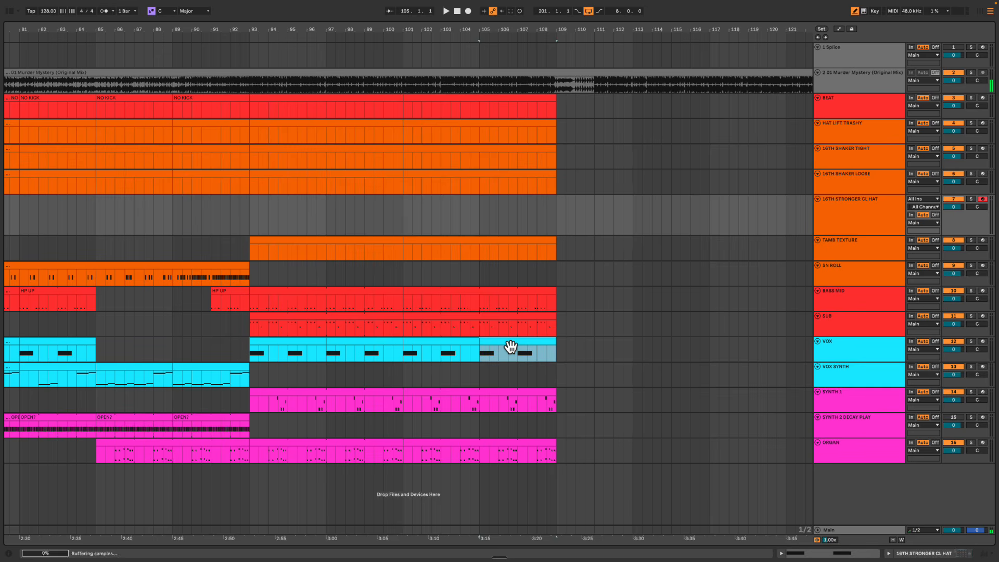
{"action": "key", "text": "ctrl+d"}
{"action": "left_click", "coordinate": [587, 250]}
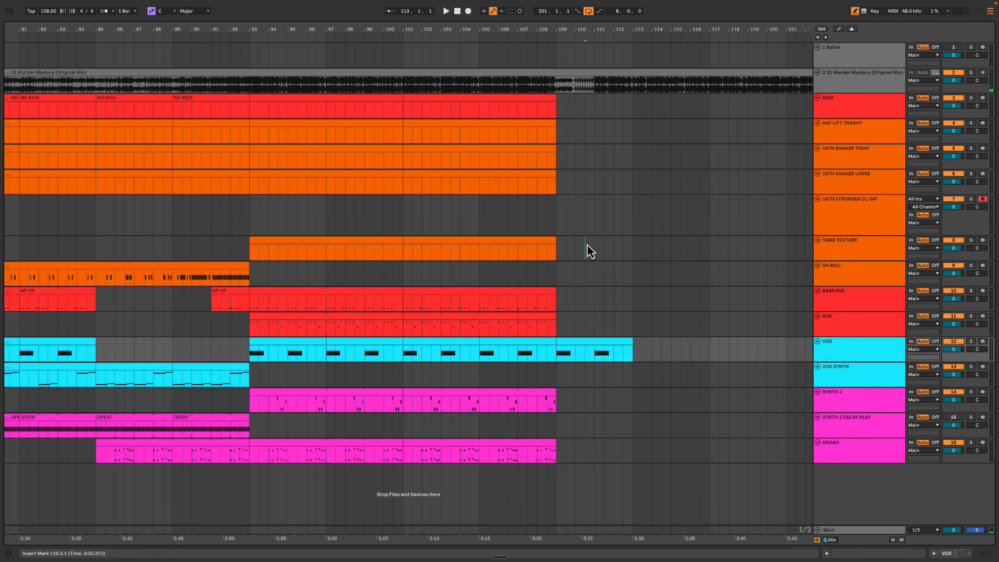
{"action": "left_click", "coordinate": [572, 349]}
{"action": "left_click_drag", "start_coordinate": [578, 356], "coordinate": [644, 344]}
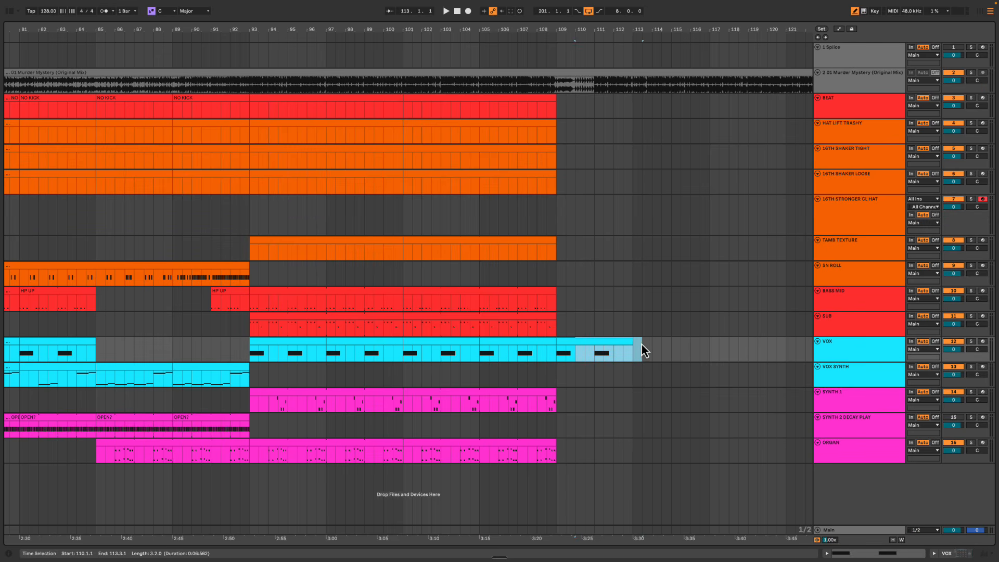
Copy two bars of BASS MID from bar 107 to bar 110, shorten the copy to one bar and open its notes
{"action": "left_click", "coordinate": [526, 294]}
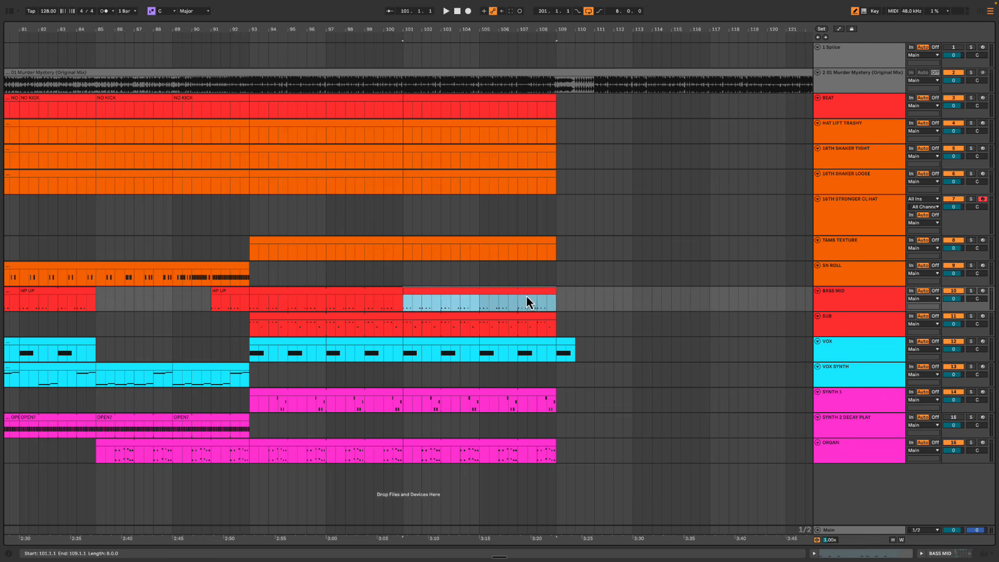
{"action": "left_click_drag", "start_coordinate": [519, 302], "coordinate": [605, 294]}
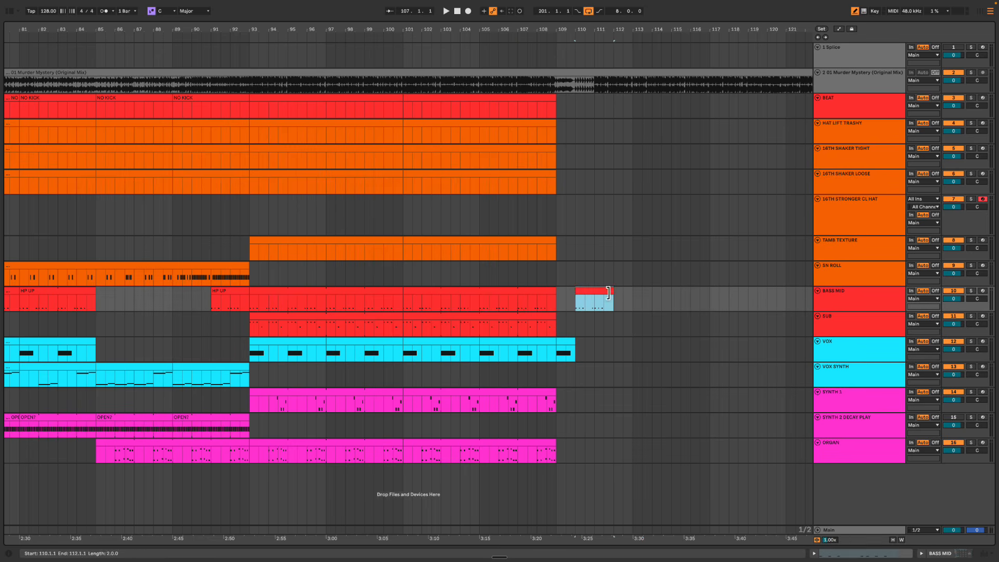
{"action": "double_click", "coordinate": [581, 298]}
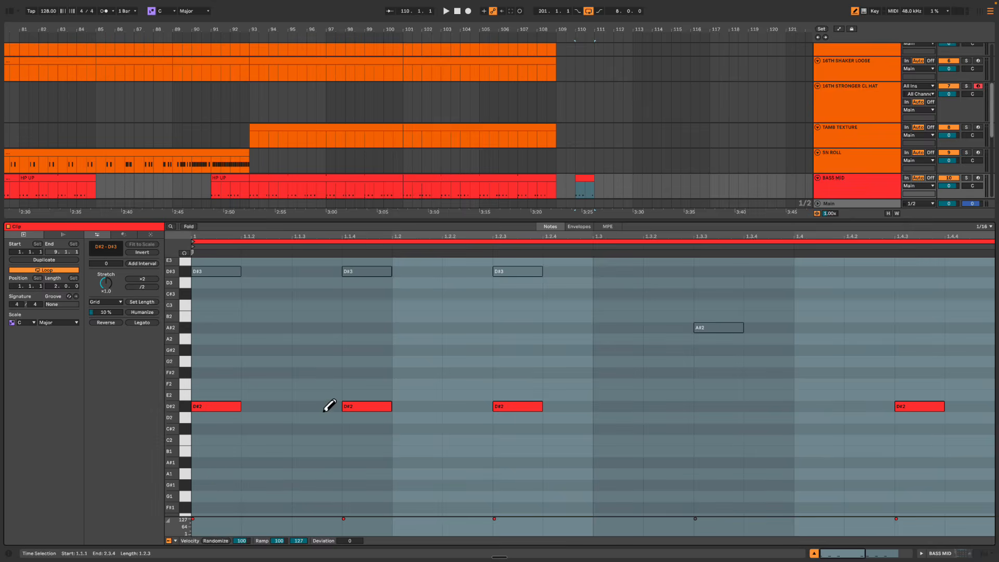
In the BASS MID clip at bar 110, move the second D#2 note to 1.1.3 and loop only the first beat
{"action": "left_click", "coordinate": [315, 406]}
{"action": "left_click", "coordinate": [314, 406]}
{"action": "left_click", "coordinate": [365, 405]}
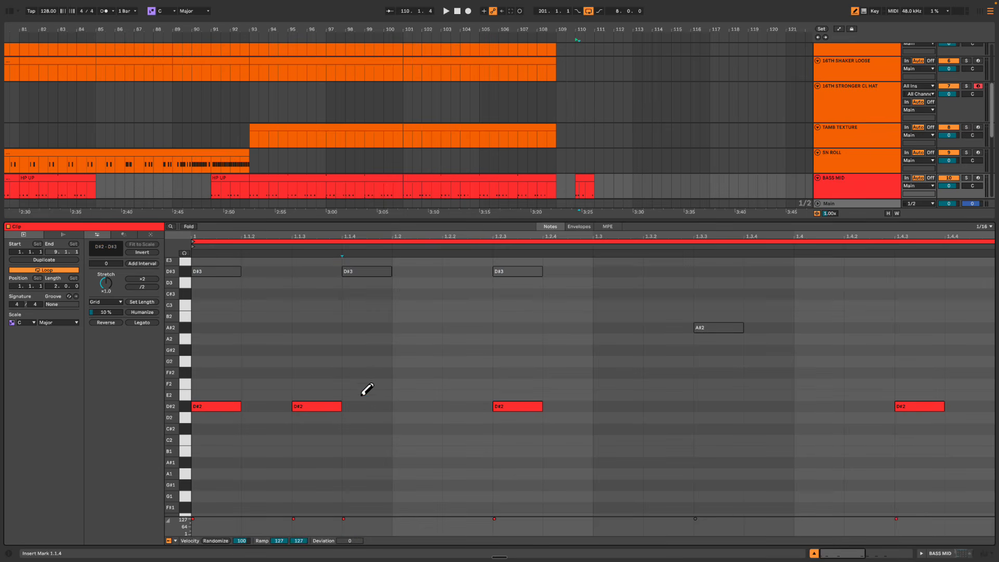
{"action": "key", "text": "b"}
{"action": "left_click_drag", "start_coordinate": [197, 383], "coordinate": [389, 425]}
{"action": "key", "text": "super+l"}
{"action": "key", "text": "alt+super+l"}
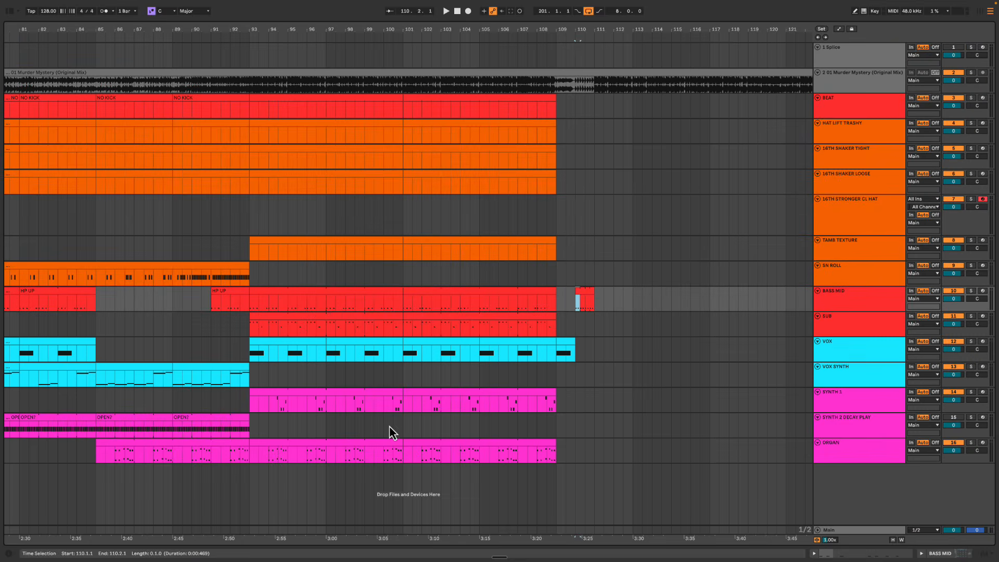
Play the reworked bass bar at 110, then listen to the mapped section from bar 105
{"action": "key", "text": "space"}
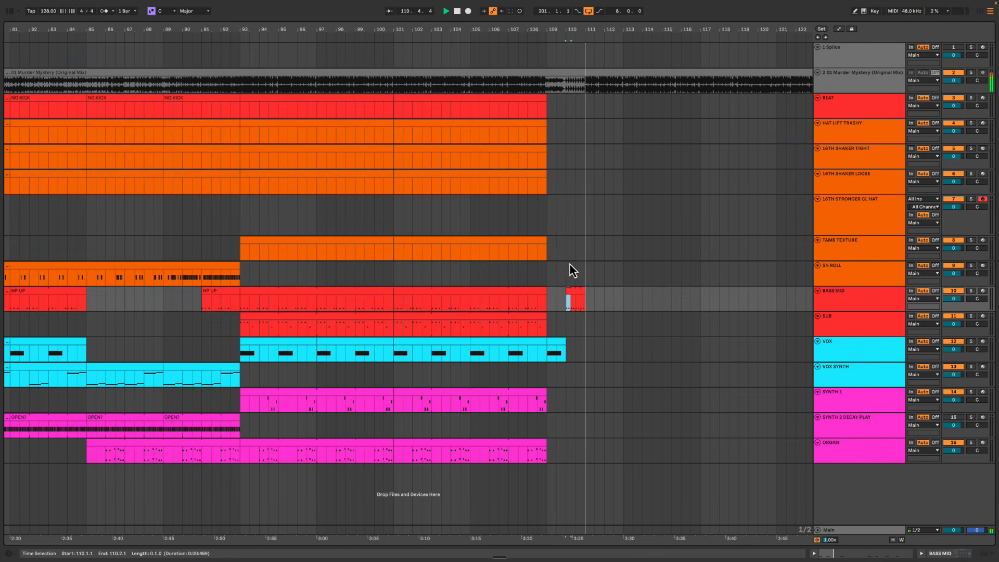
{"action": "left_click", "coordinate": [577, 298]}
{"action": "key", "text": "space"}
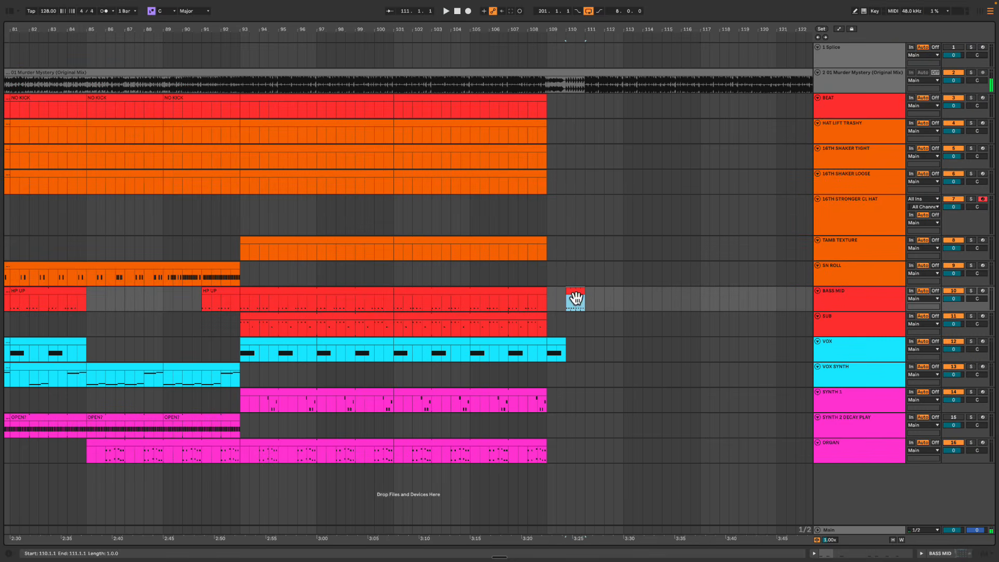
{"action": "left_click", "coordinate": [549, 281]}
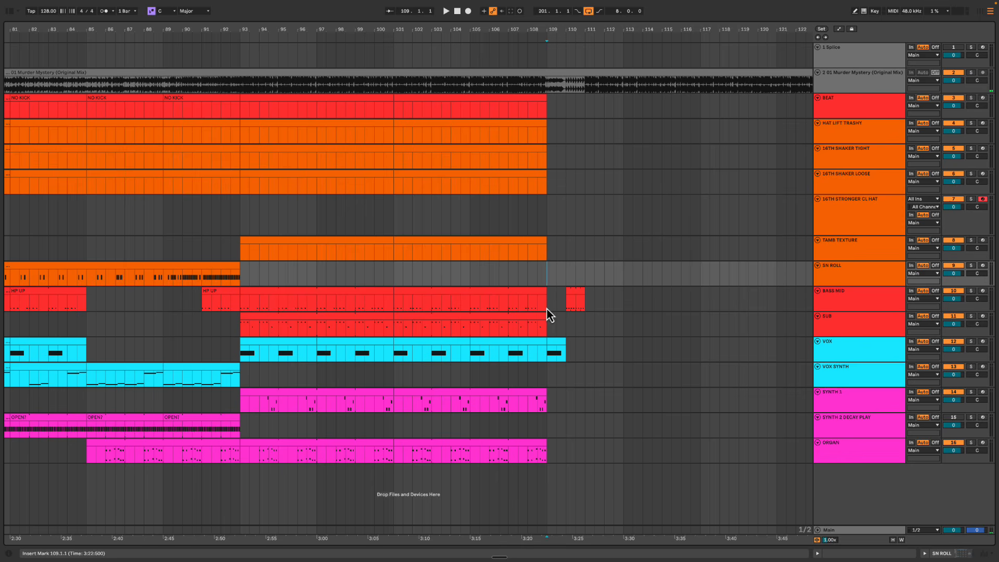
{"action": "left_click", "coordinate": [473, 382]}
{"action": "key", "text": "space"}
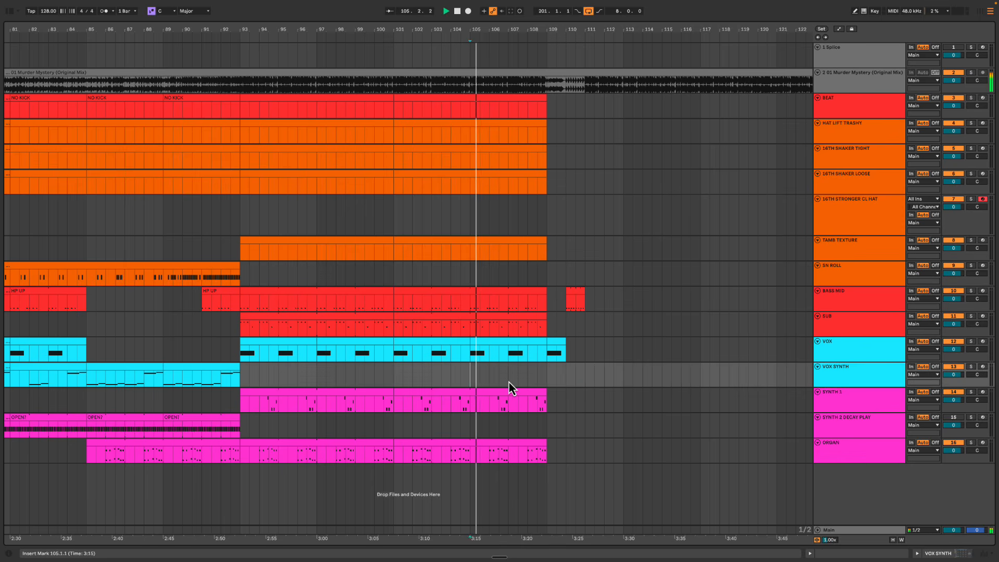
{"action": "key", "text": "space"}
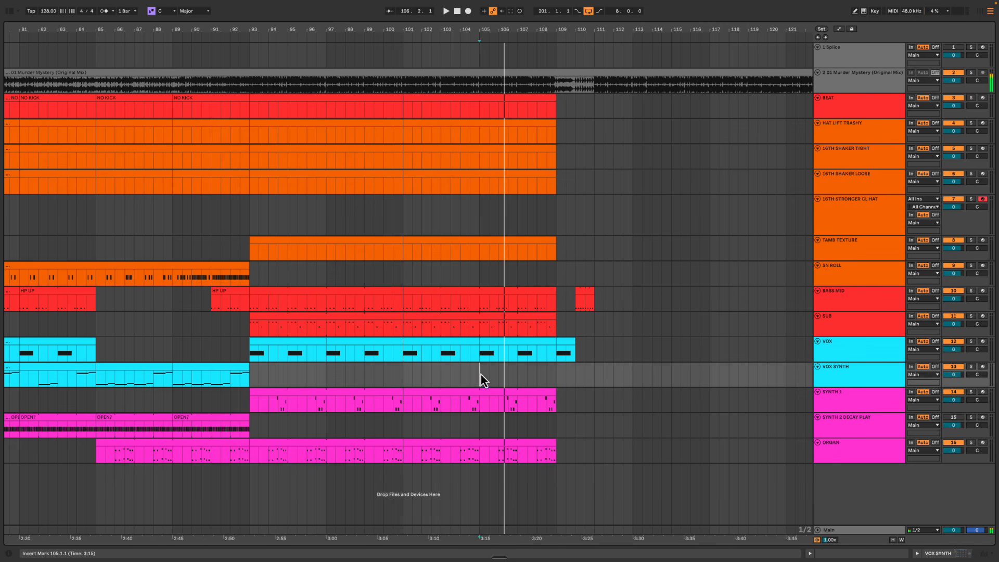
Play the earlier SYNTH 1 part from bar 58 and compare it with the SYNTH 1 part starting at bar 93
{"action": "scroll", "coordinate": [344, 430], "scroll_direction": "left", "scroll_amount": 15}
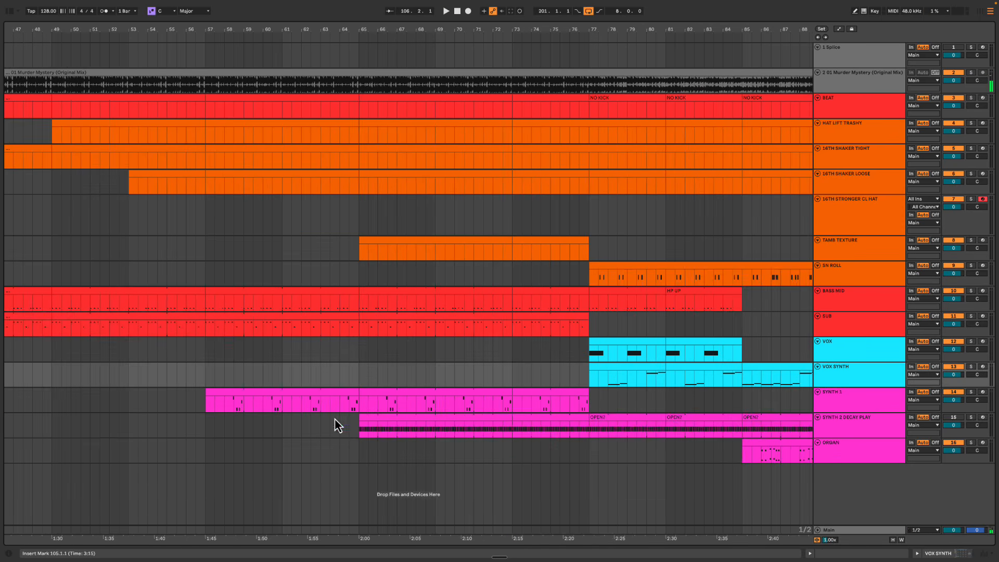
{"action": "left_click", "coordinate": [235, 409]}
{"action": "key", "text": "space"}
{"action": "scroll", "coordinate": [382, 432], "scroll_direction": "right", "scroll_amount": 10}
{"action": "key", "text": "space"}
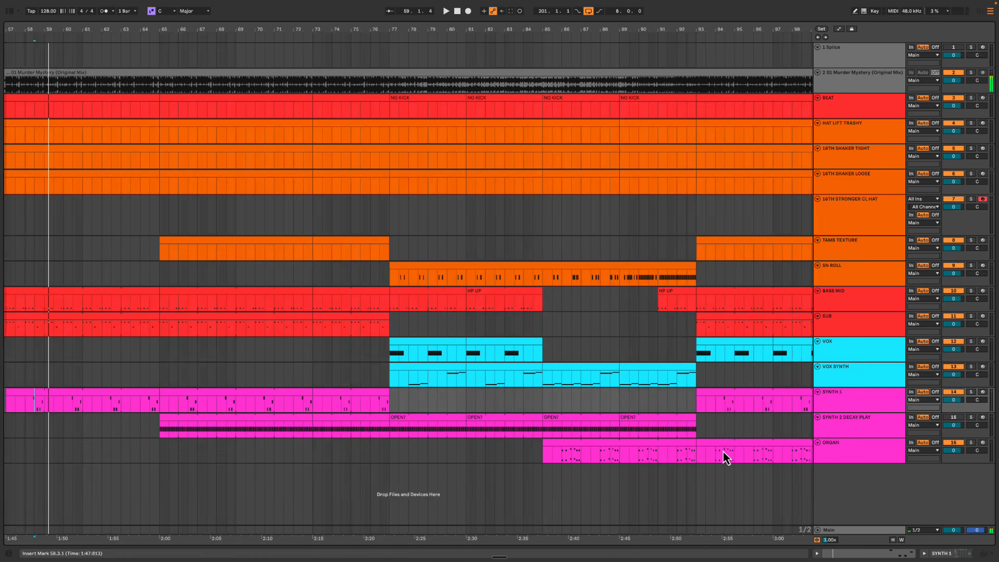
{"action": "left_click_drag", "start_coordinate": [600, 408], "coordinate": [612, 413]}
{"action": "scroll", "coordinate": [609, 414], "scroll_direction": "right", "scroll_amount": 12}
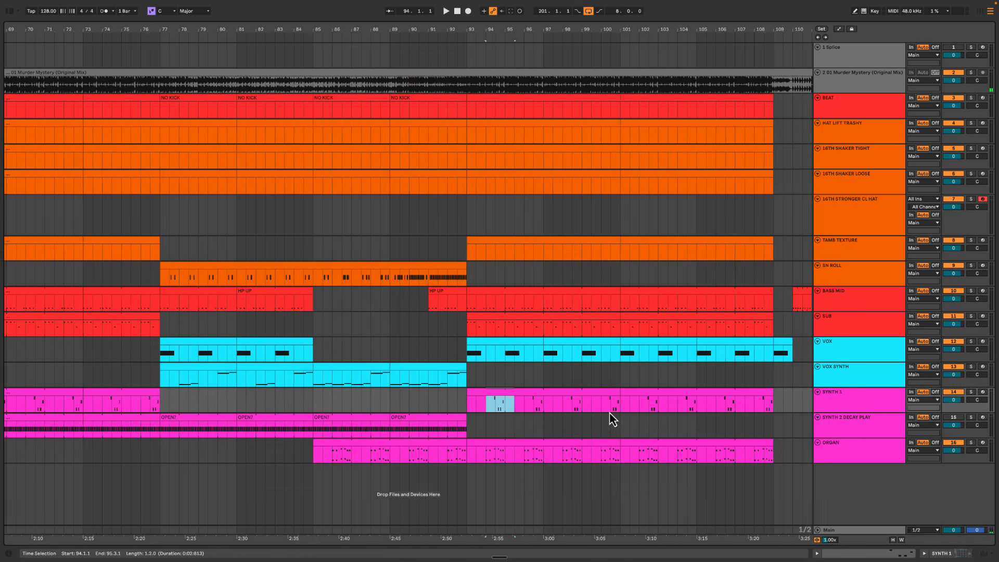
{"action": "left_click_drag", "start_coordinate": [316, 203], "coordinate": [618, 461]}
{"action": "key", "text": "Tab"}
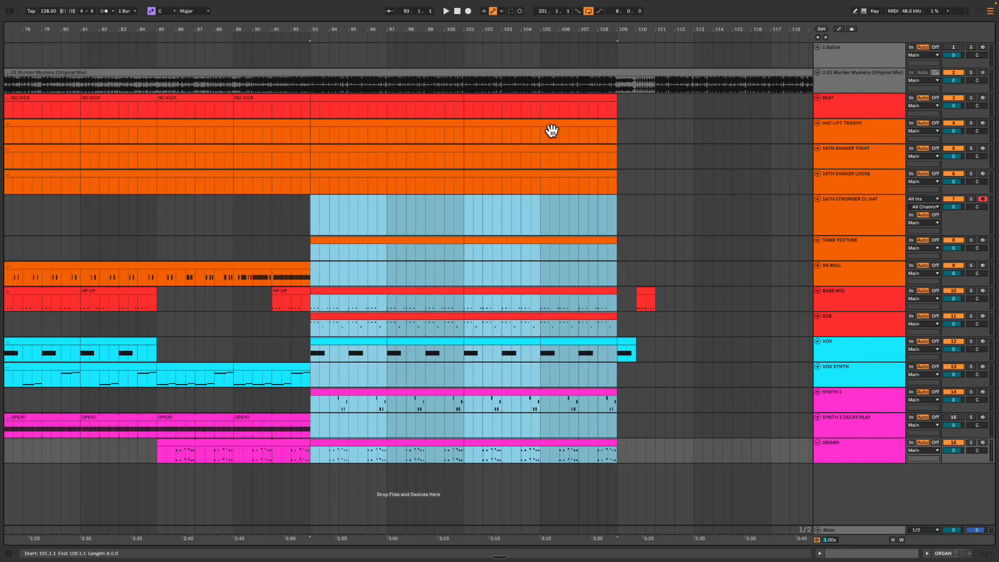
{"action": "key", "text": "Tab"}
{"action": "left_click_drag", "start_coordinate": [326, 218], "coordinate": [615, 454]}
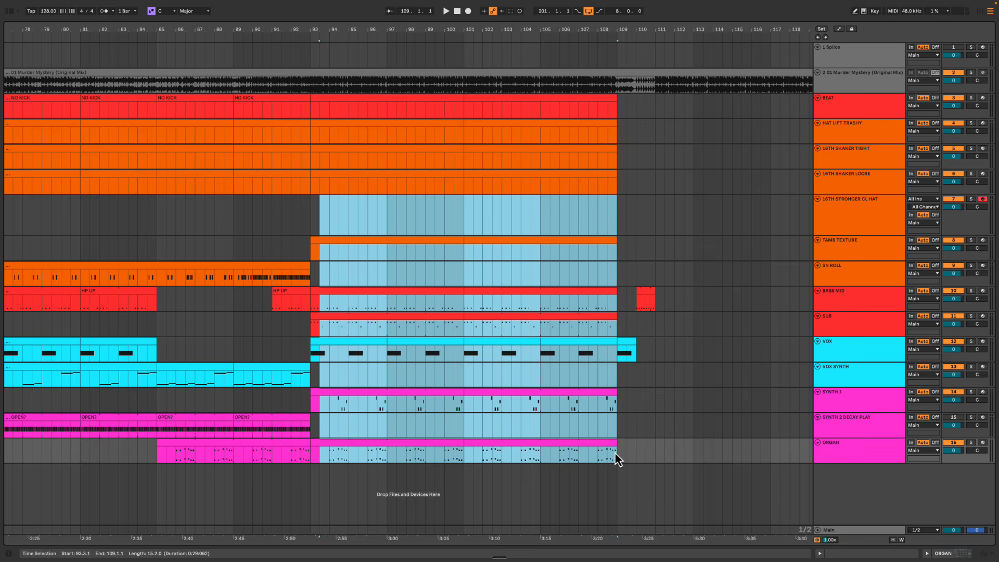
{"action": "left_click", "coordinate": [314, 211]}
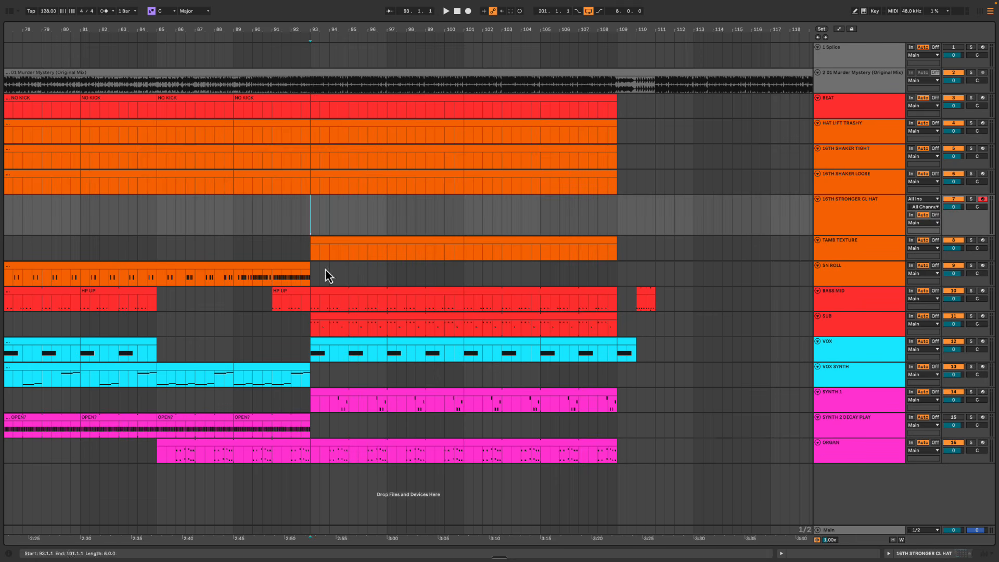
{"action": "mouse_move", "coordinate": [312, 214]}
{"action": "left_mouse_down"}
{"action": "mouse_move", "coordinate": [334, 275]}
{"action": "mouse_move", "coordinate": [474, 450]}
{"action": "left_mouse_up"}
{"action": "left_click", "coordinate": [446, 427]}
{"action": "scroll", "coordinate": [400, 439], "scroll_direction": "left", "scroll_amount": 1}
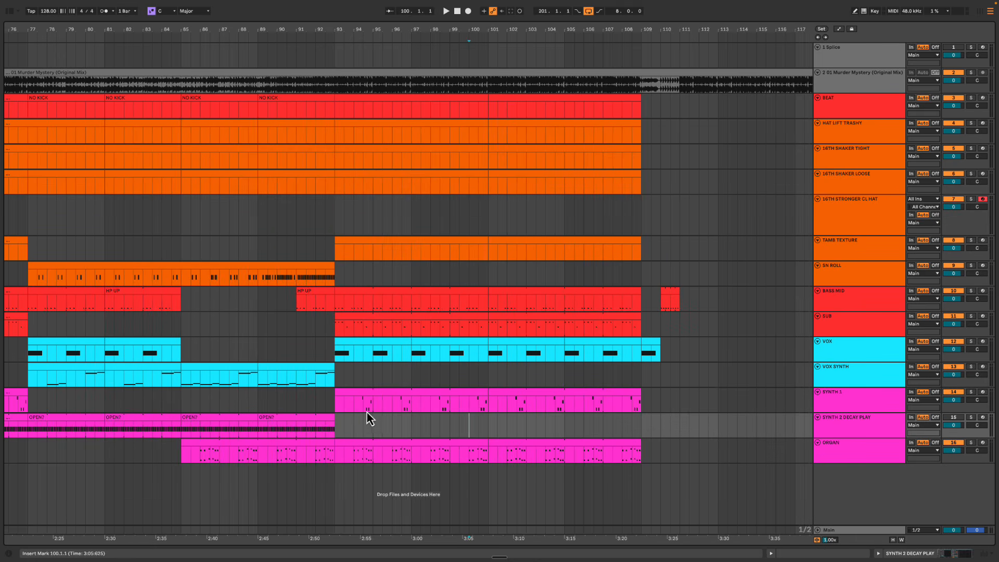
{"action": "mouse_move", "coordinate": [357, 408]}
{"action": "left_mouse_down"}
{"action": "mouse_move", "coordinate": [431, 460]}
{"action": "mouse_move", "coordinate": [488, 454]}
{"action": "left_mouse_up"}
{"action": "left_click", "coordinate": [339, 372]}
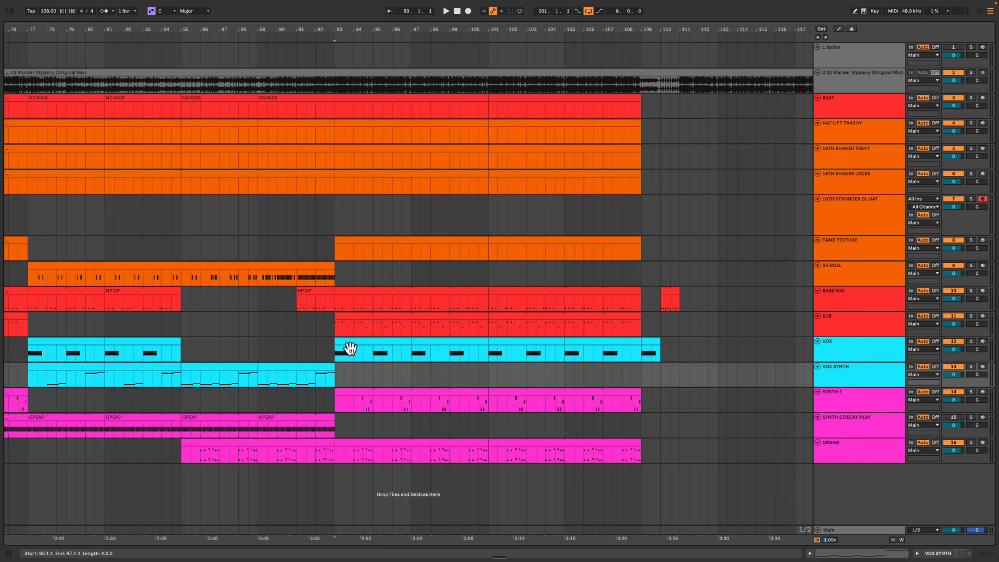
{"action": "left_click", "coordinate": [348, 351]}
{"action": "left_click_drag", "start_coordinate": [348, 355], "coordinate": [639, 446]}
{"action": "scroll", "coordinate": [604, 359], "scroll_direction": "right", "scroll_amount": 4}
{"action": "left_click", "coordinate": [485, 224]}
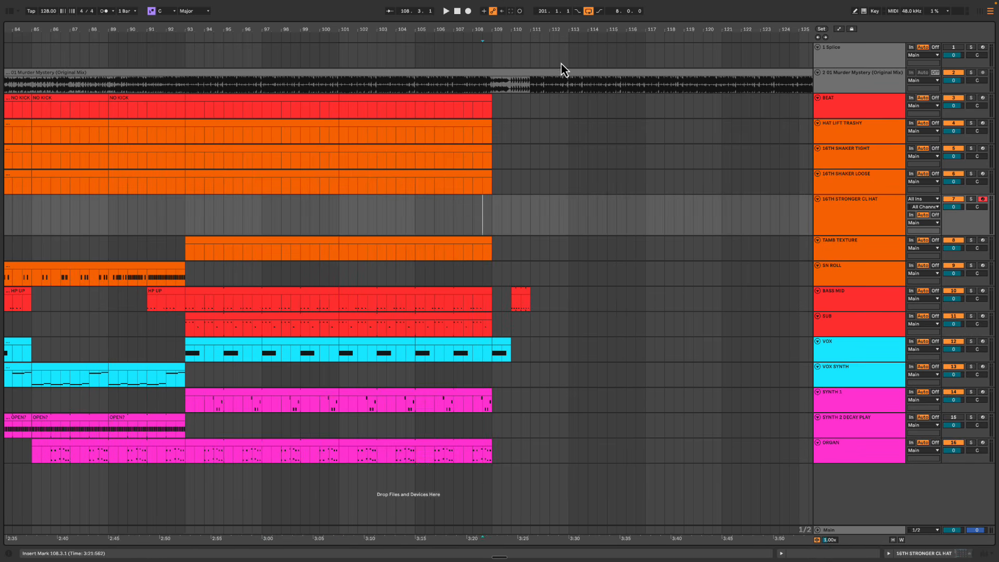
{"action": "left_click_drag", "start_coordinate": [530, 87], "coordinate": [778, 185]}
Play the track from bar 107 past bar 110 and fit all tracks to the arrangement height
{"action": "left_click", "coordinate": [466, 223]}
{"action": "key", "text": "space"}
{"action": "scroll", "coordinate": [475, 232], "scroll_direction": "right", "scroll_amount": 1}
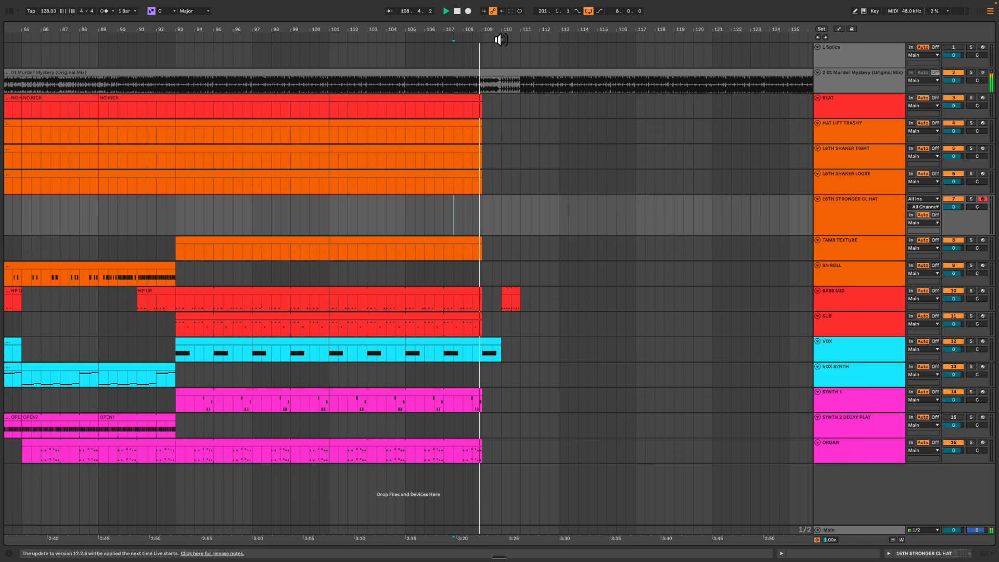
{"action": "left_click_drag", "start_coordinate": [507, 31], "coordinate": [507, 28]}
{"action": "key", "text": "h"}
{"action": "scroll", "coordinate": [465, 213], "scroll_direction": "right", "scroll_amount": 3}
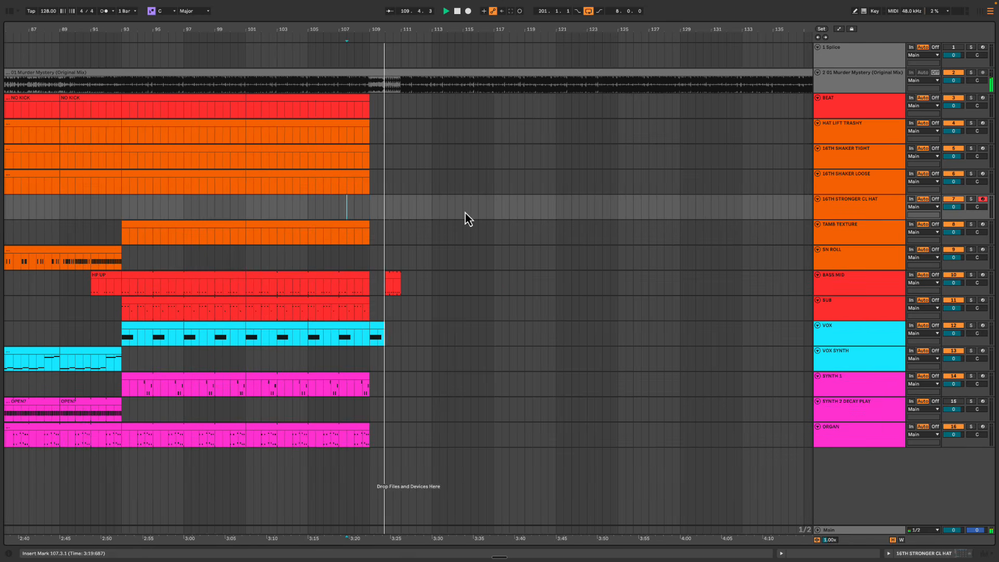
{"action": "scroll", "coordinate": [358, 155], "scroll_direction": "left", "scroll_amount": 2}
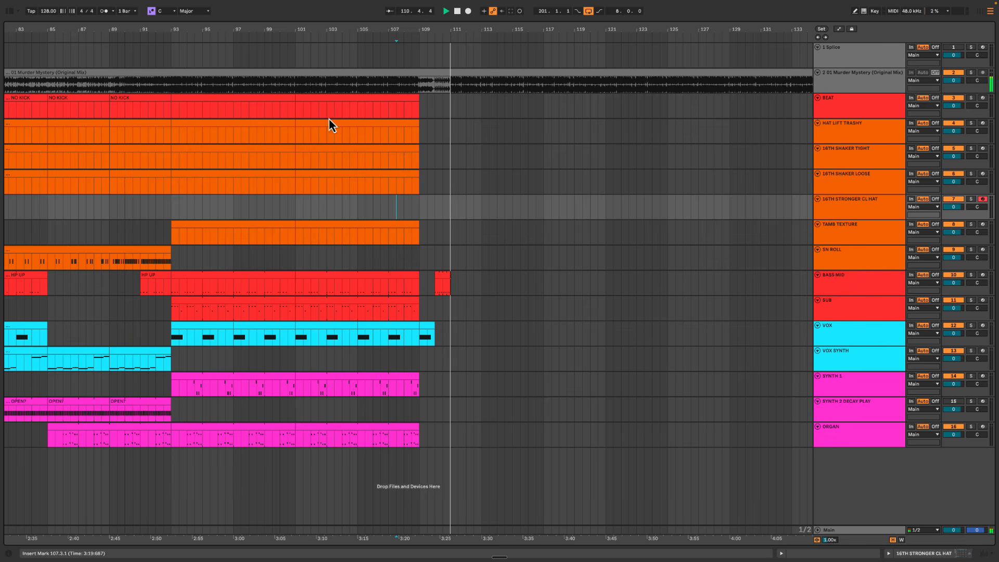
Copy the eight-bar clips on the BEAT through SUB tracks from bar 93 to bar 111
{"action": "left_click", "coordinate": [235, 96]}
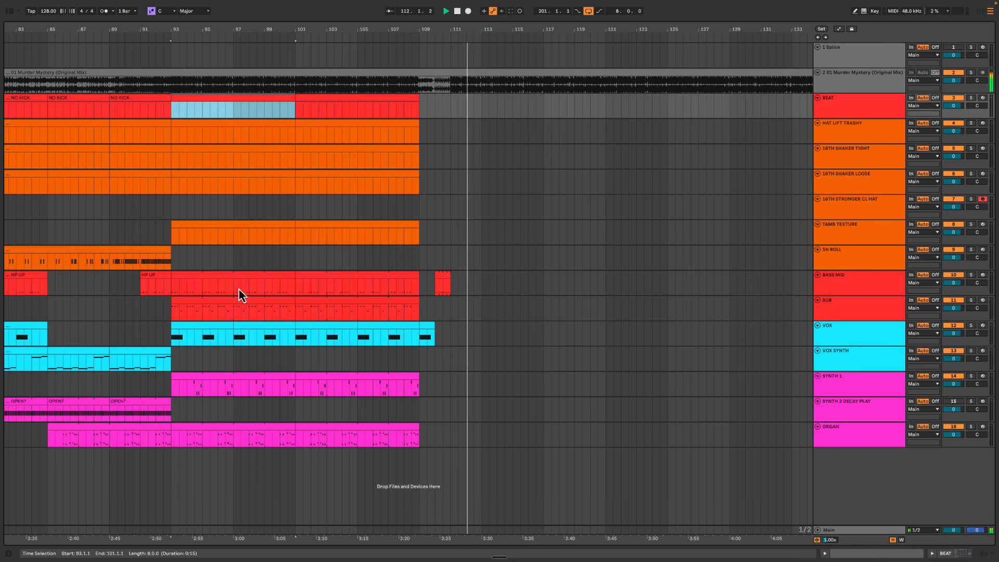
{"action": "left_click", "coordinate": [239, 305], "text": "shift"}
{"action": "left_click_drag", "start_coordinate": [237, 104], "coordinate": [519, 104]}
{"action": "key", "text": "space"}
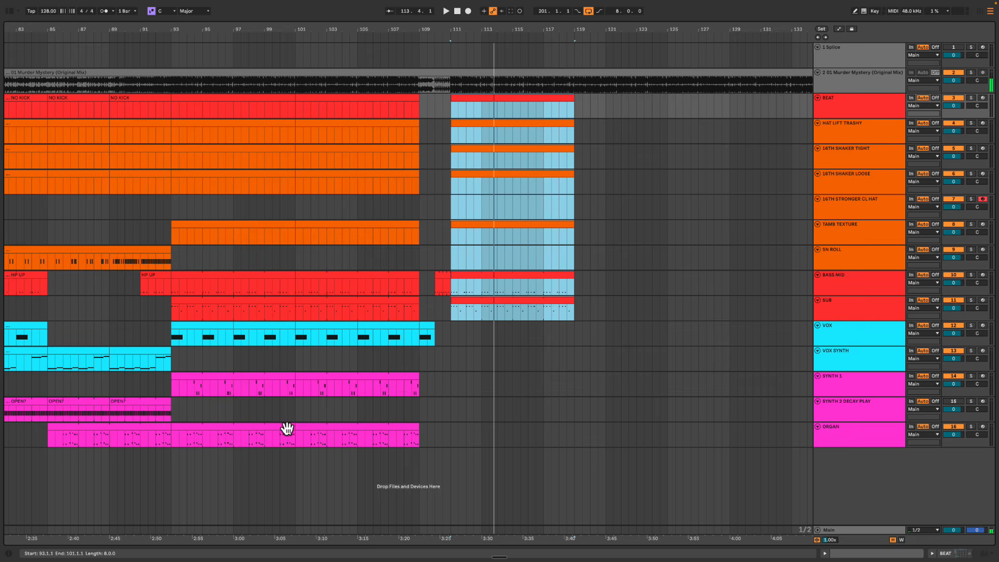
Copy the four-bar SYNTH 2 DECAY PLAY clip from bar 89 to bar 111 and listen to the track from there
{"action": "scroll", "coordinate": [217, 415], "scroll_direction": "left", "scroll_amount": 1}
{"action": "left_click_drag", "start_coordinate": [152, 402], "coordinate": [484, 404]}
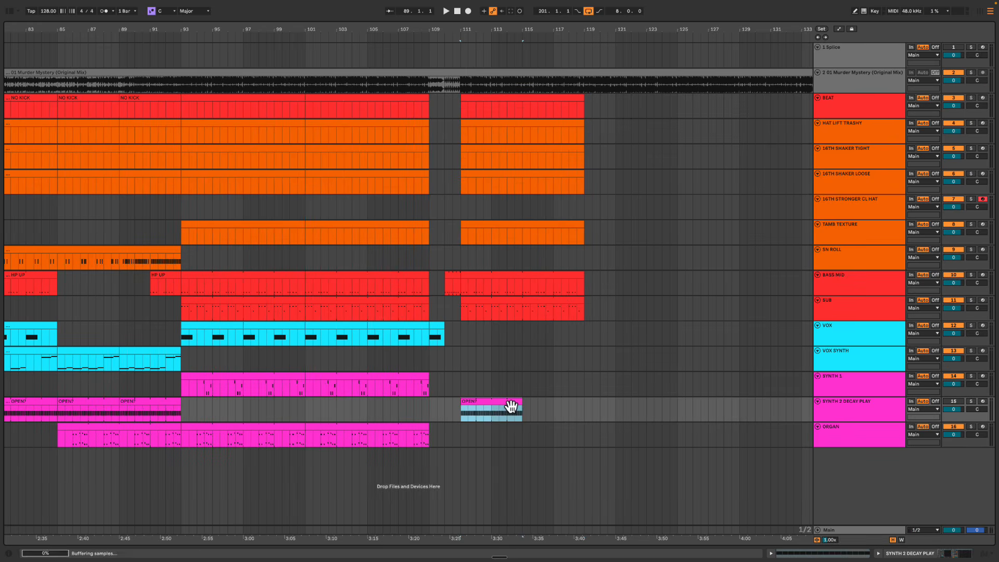
{"action": "left_click", "coordinate": [462, 380]}
{"action": "key", "text": "space"}
{"action": "scroll", "coordinate": [496, 410], "scroll_direction": "right", "scroll_amount": 1}
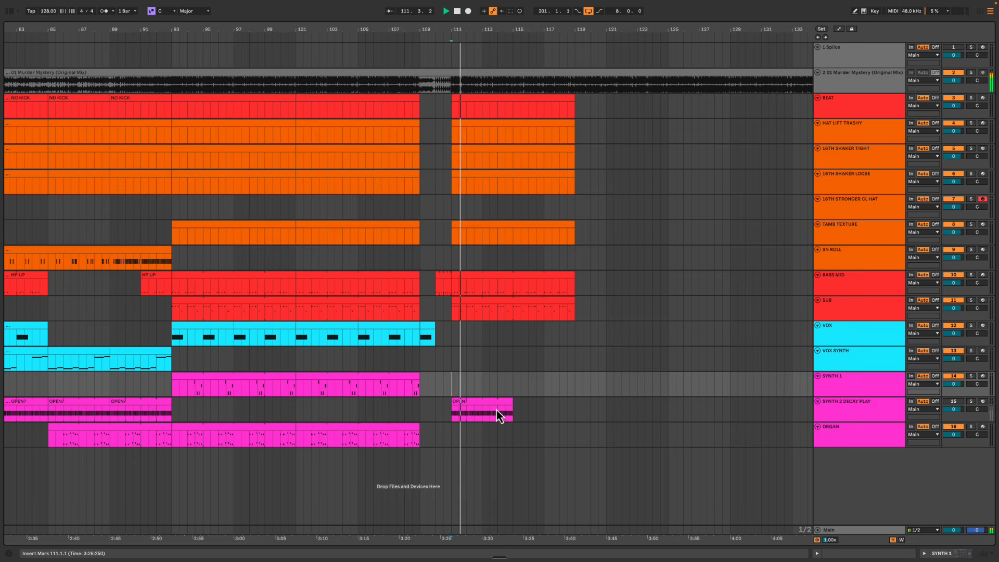
{"action": "left_click_drag", "start_coordinate": [447, 415], "coordinate": [504, 415]}
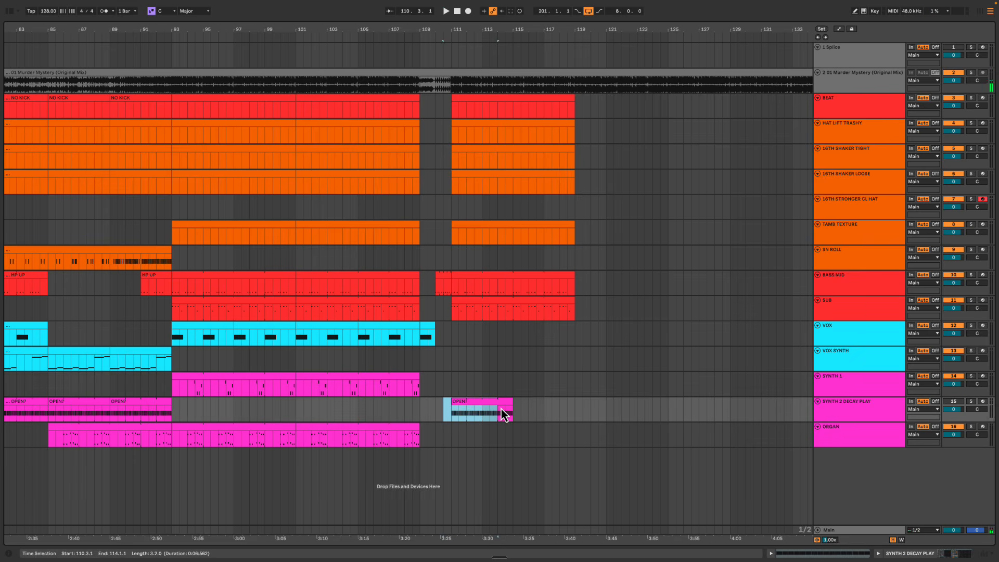
{"action": "left_click", "coordinate": [494, 402]}
{"action": "key", "text": "space"}
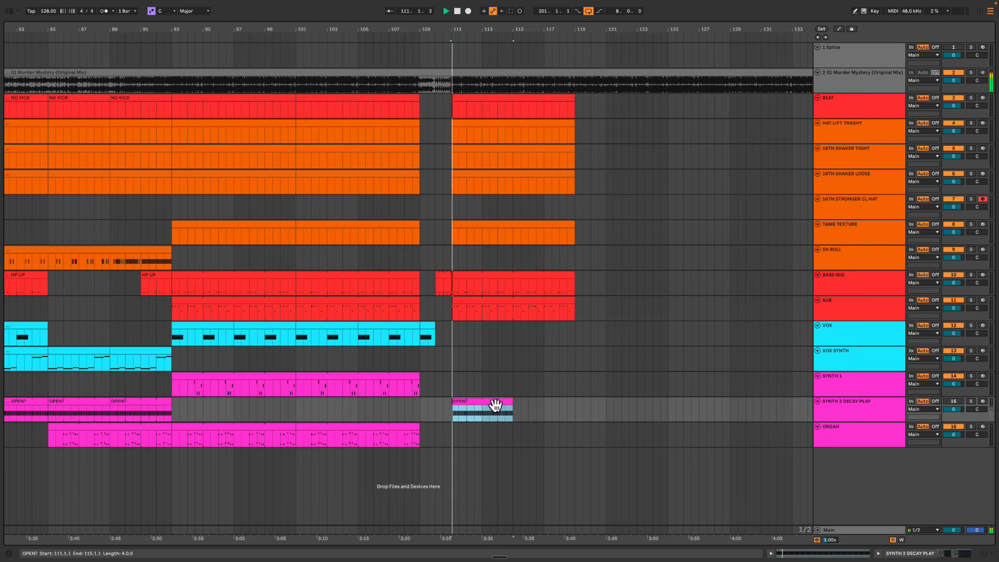
Insert a new MIDI track, place it below SUB, name it "DEEP TONE" and colour it red
{"action": "left_click", "coordinate": [848, 314]}
{"action": "left_click", "coordinate": [857, 447]}
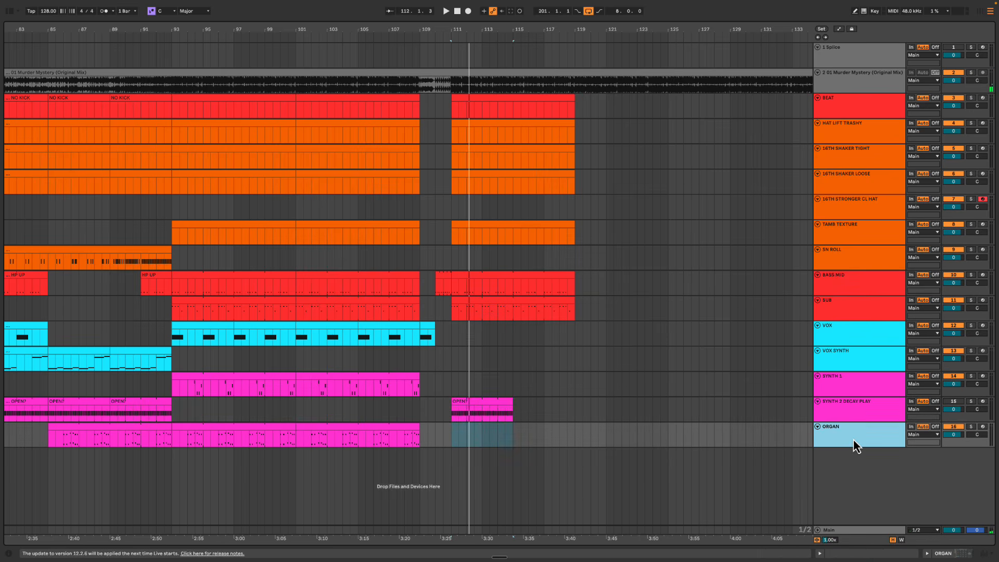
{"action": "key", "text": "super+shift+t"}
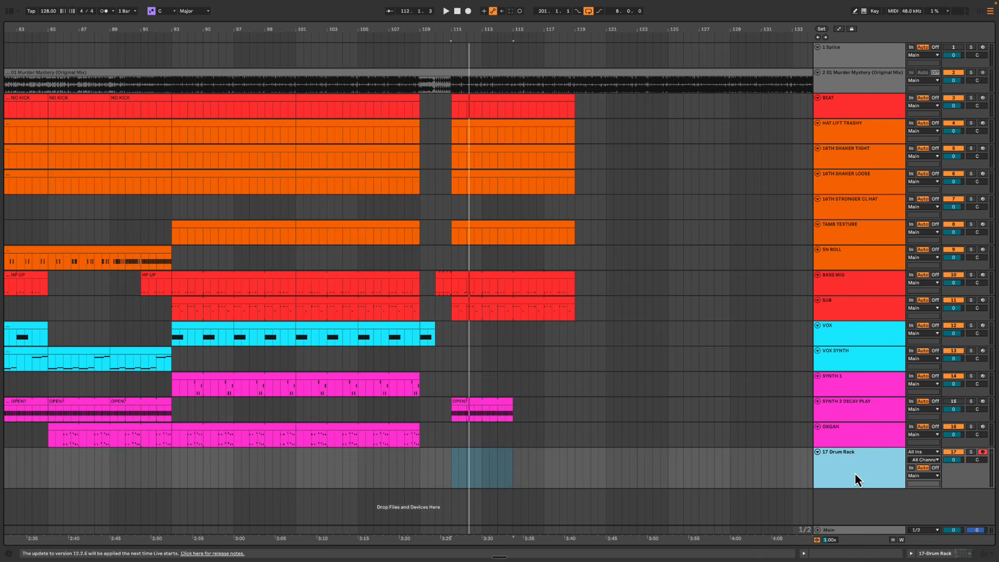
{"action": "left_click_drag", "start_coordinate": [854, 473], "coordinate": [844, 338]}
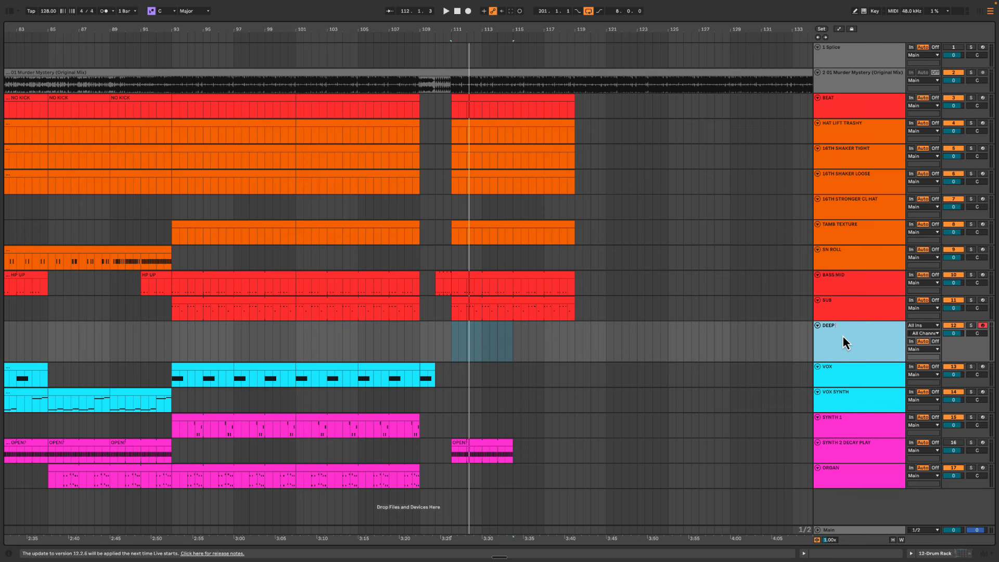
{"action": "right_click", "coordinate": [842, 336]}
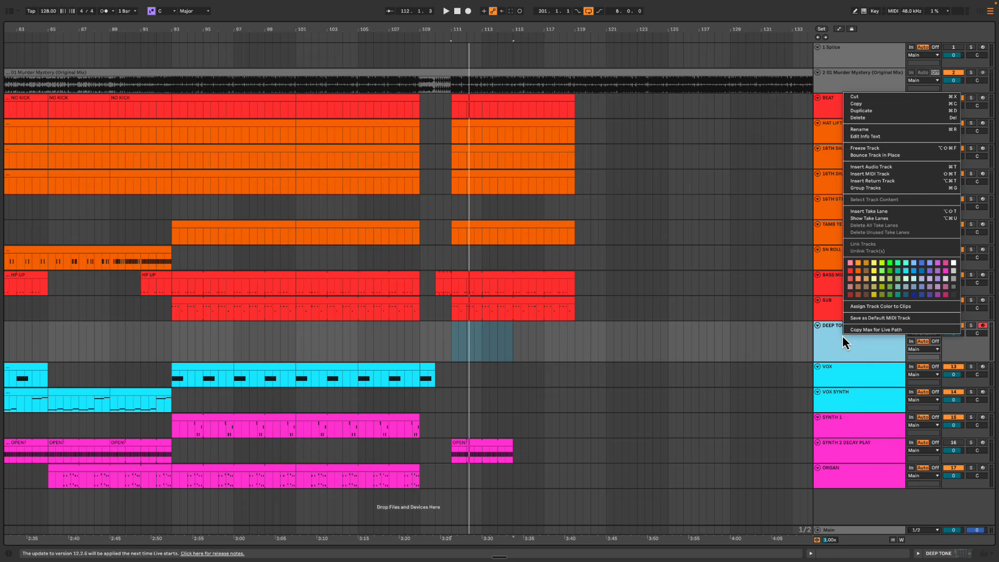
{"action": "left_click", "coordinate": [851, 273]}
Listen from bar 111 and create a one-beat clip on the DEEP TONE track at the fourth beat of bar 111
{"action": "left_click", "coordinate": [455, 343]}
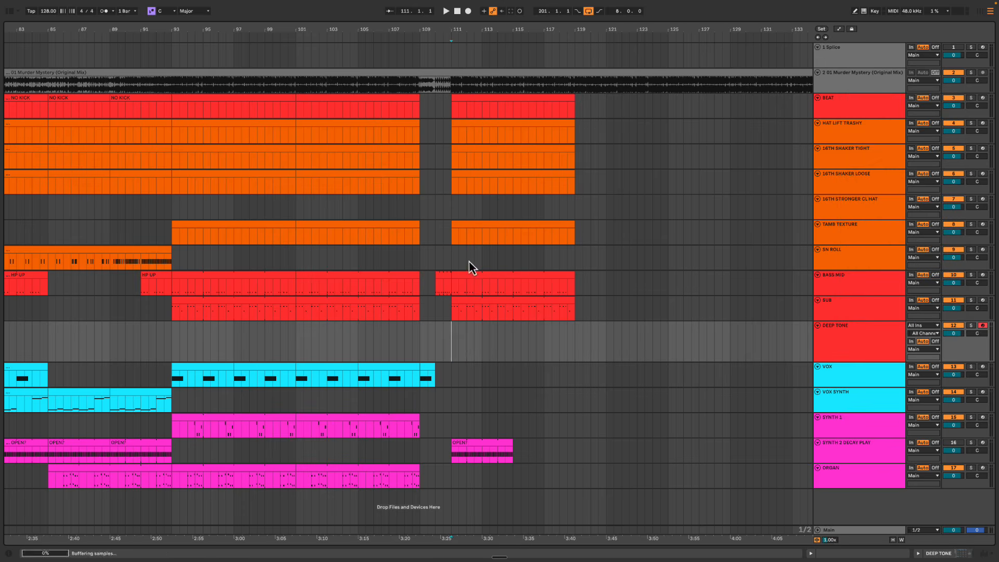
{"action": "key", "text": "space"}
{"action": "left_click_drag", "start_coordinate": [469, 32], "coordinate": [471, 35]}
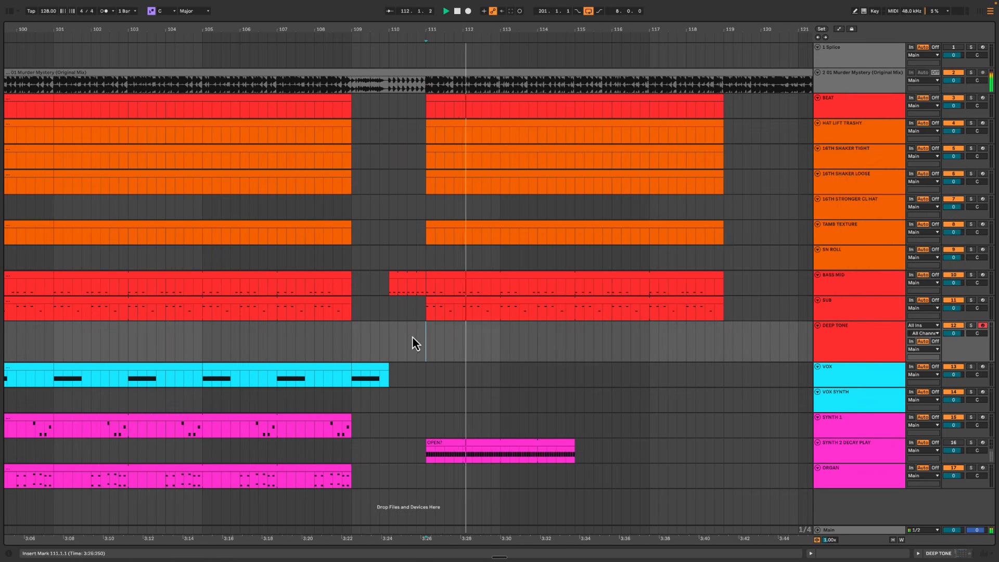
{"action": "key", "text": "space"}
{"action": "left_click_drag", "start_coordinate": [463, 339], "coordinate": [431, 341]}
{"action": "double_click", "coordinate": [460, 339]}
{"action": "key", "text": "super+alt+l"}
{"action": "key", "text": "space"}
{"action": "left_click", "coordinate": [429, 338]}
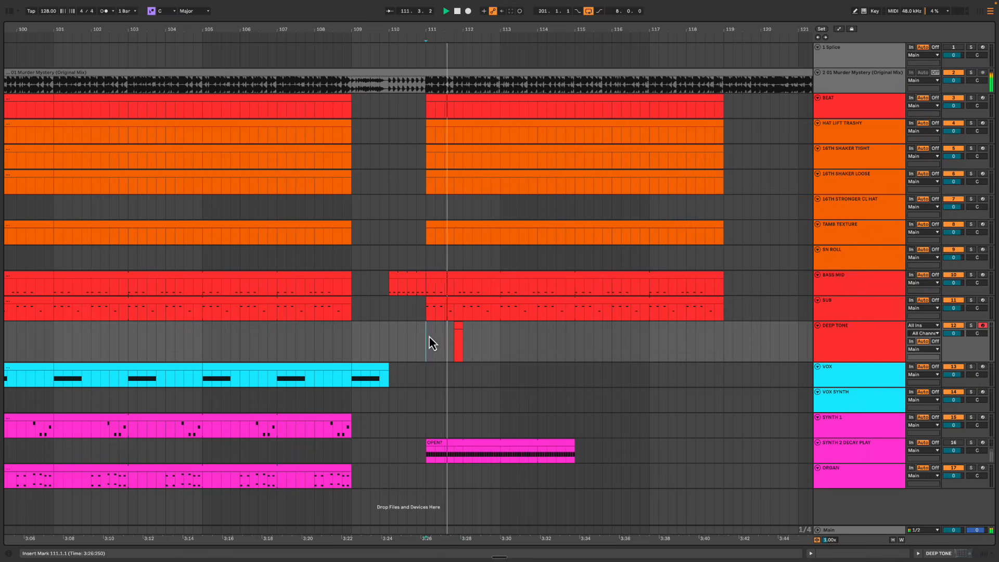
{"action": "key", "text": "space"}
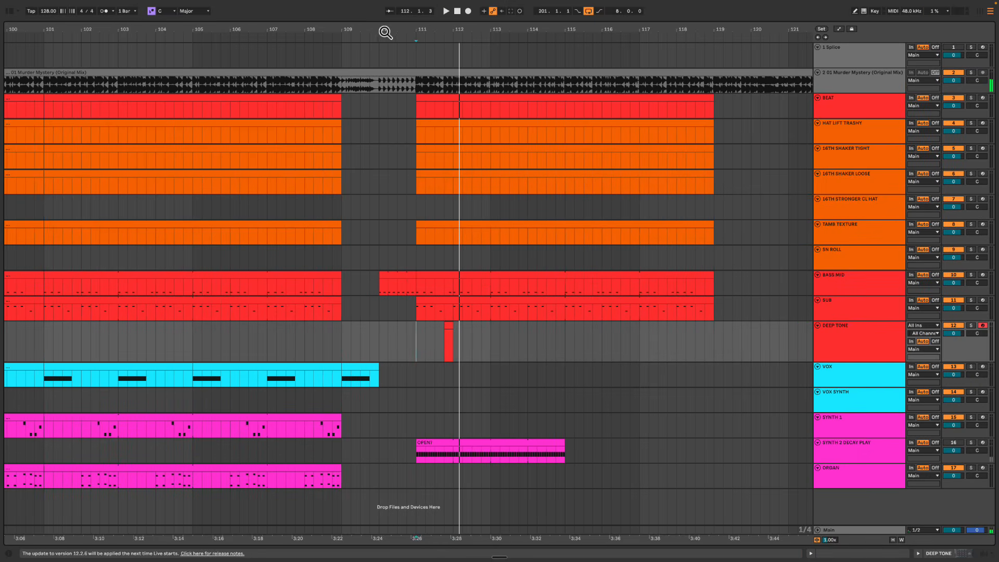
Copy the eight-bar TAMB TEXTURE clip from bar 93 to the 16TH STRONGER CL HAT track at bar 101
{"action": "left_click_drag", "start_coordinate": [387, 32], "coordinate": [388, 26]}
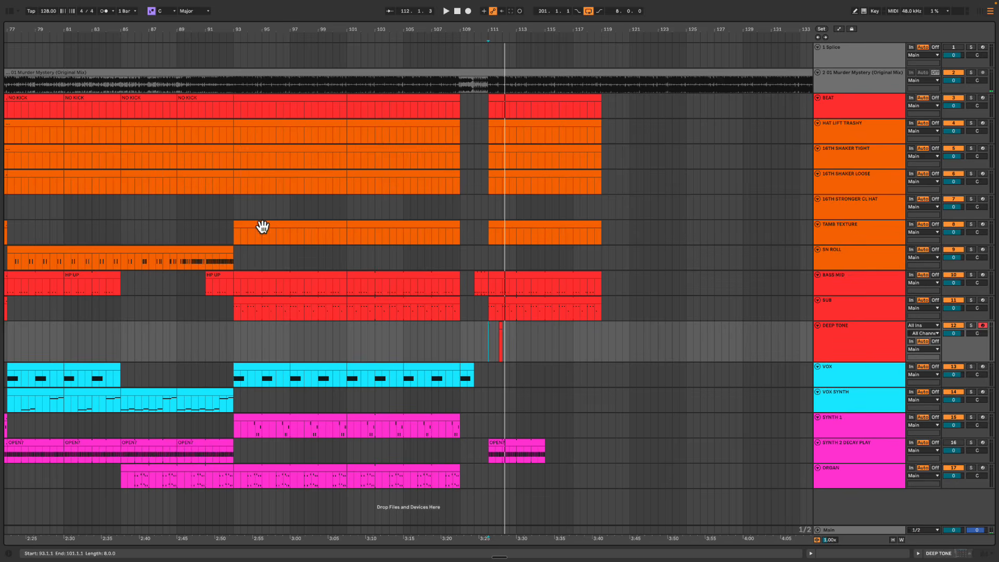
{"action": "left_click_drag", "start_coordinate": [261, 225], "coordinate": [376, 207]}
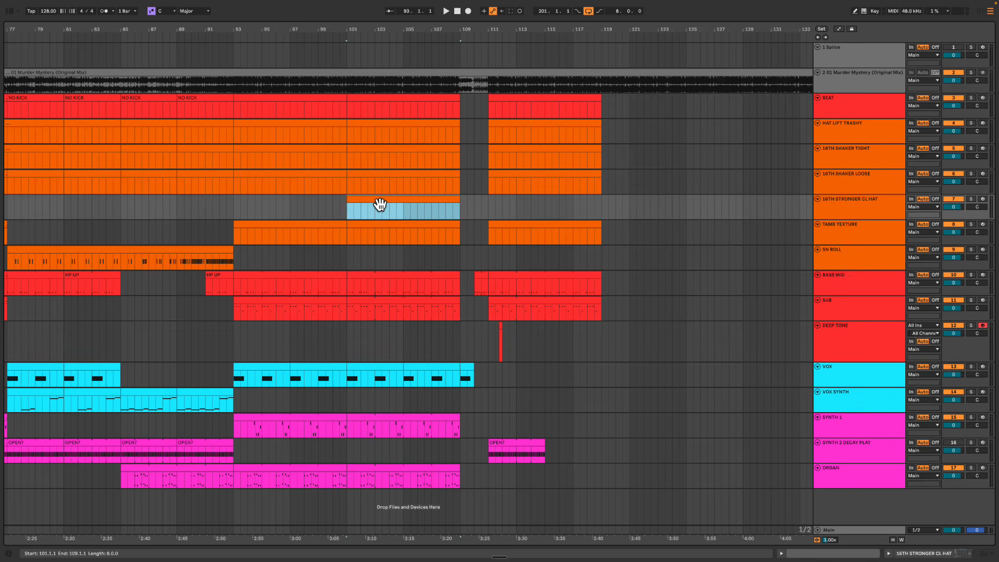
Listen to the track from bar 111 to check the hats, the deep tone and the SYNTH 2 DECAY PLAY part
{"action": "key", "text": "space"}
{"action": "left_click", "coordinate": [488, 208]}
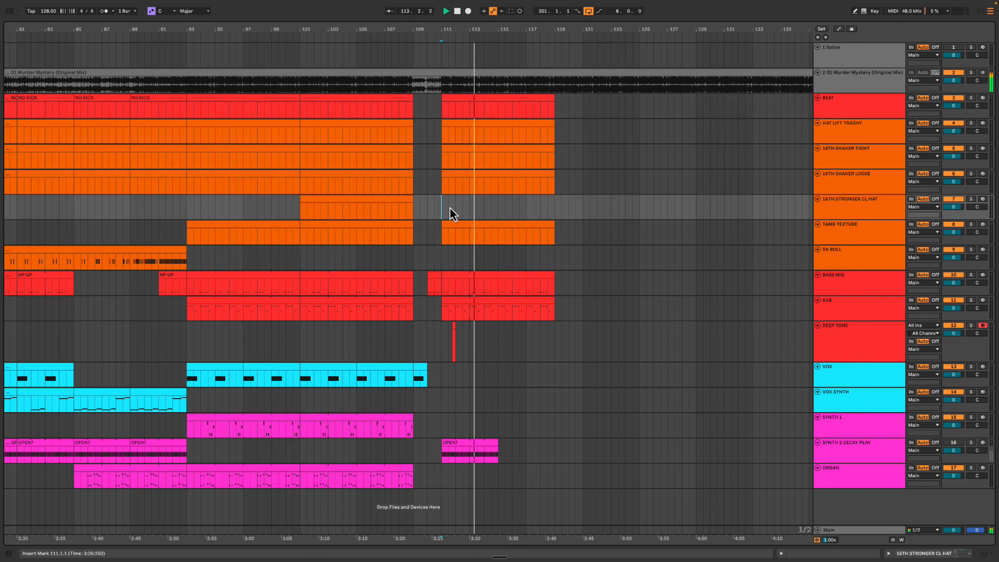
{"action": "key", "text": "space"}
{"action": "left_click_drag", "start_coordinate": [443, 207], "coordinate": [557, 202]}
{"action": "left_click", "coordinate": [311, 208]}
{"action": "left_click", "coordinate": [455, 205]}
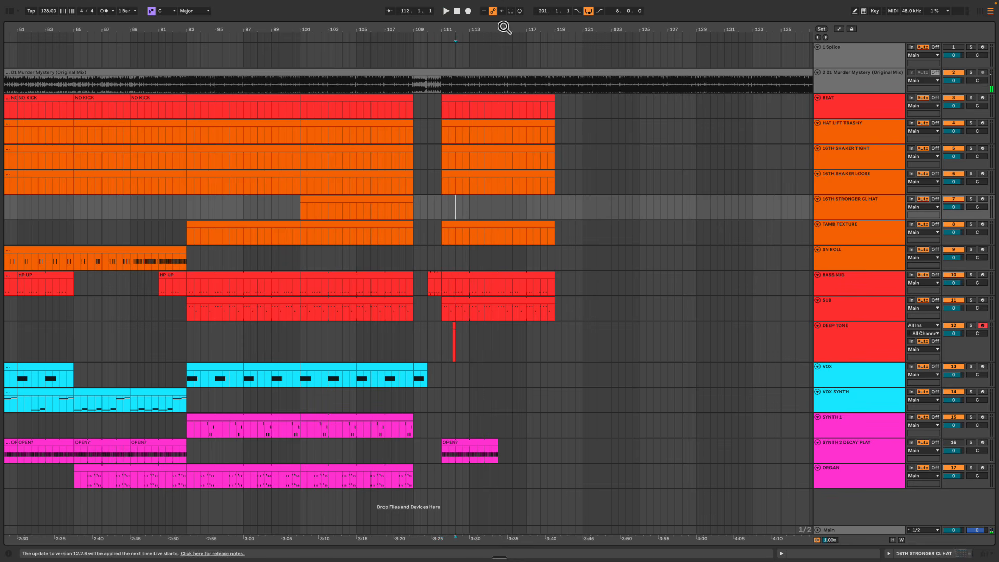
{"action": "left_click_drag", "start_coordinate": [504, 26], "coordinate": [486, 30]}
{"action": "key", "text": "space"}
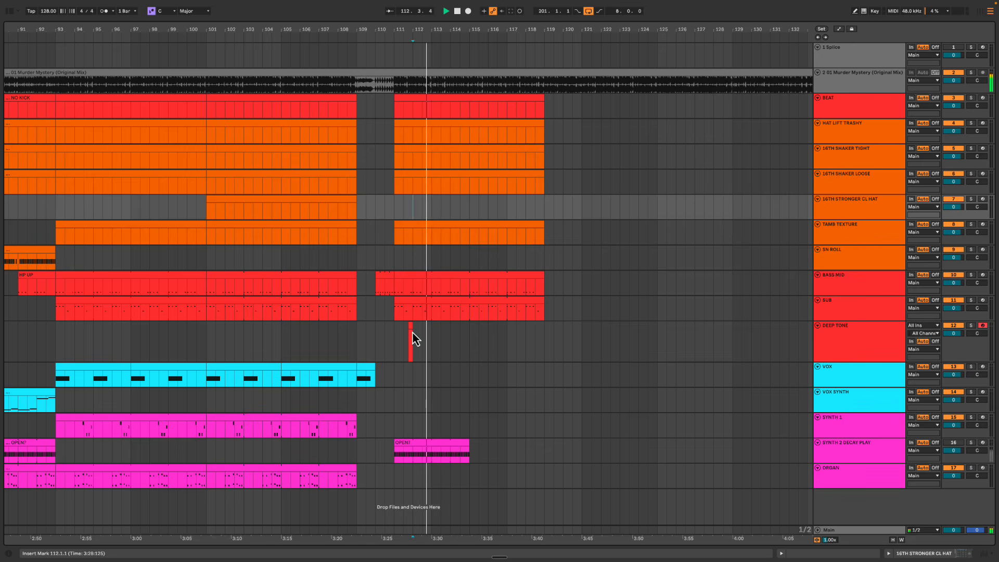
{"action": "left_click", "coordinate": [423, 452]}
{"action": "key", "text": "space"}
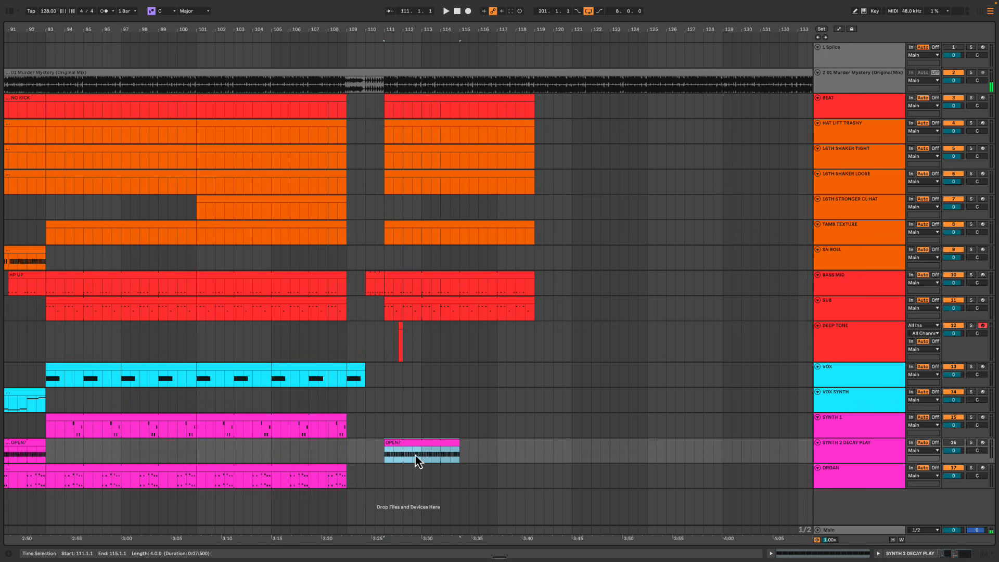
Raise the Env 1 decay in Serum 2 on the SYNTH 2 DECAY PLAY track and show that parameter in its own automation lane
{"action": "double_click", "coordinate": [843, 450]}
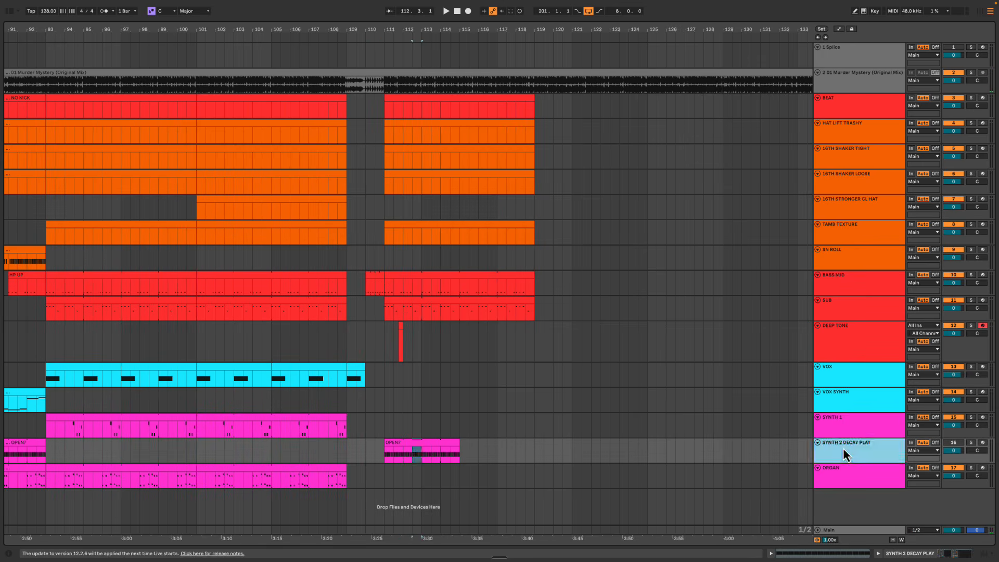
{"action": "left_click", "coordinate": [92, 461]}
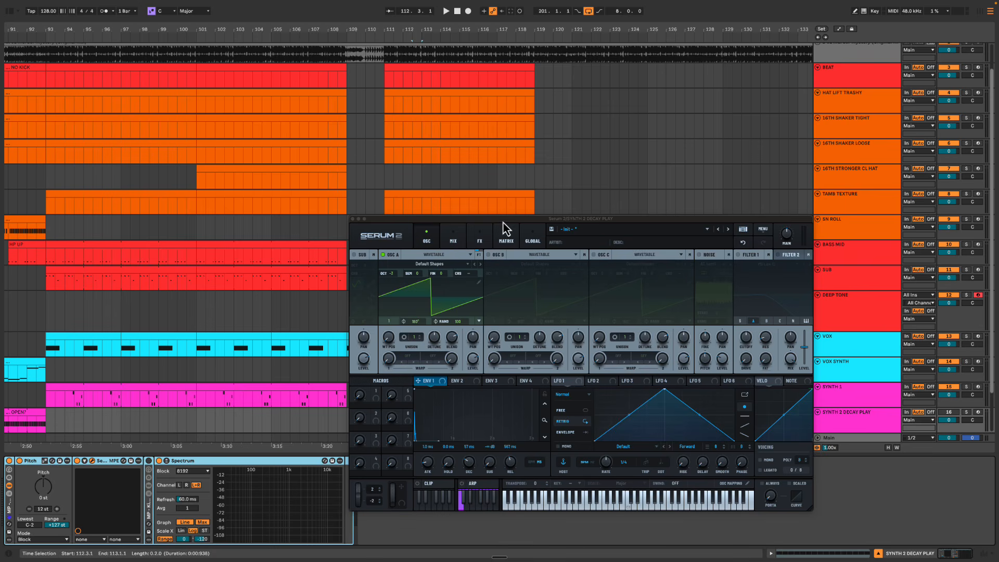
{"action": "left_click_drag", "start_coordinate": [503, 222], "coordinate": [676, 309]}
{"action": "scroll", "coordinate": [520, 219], "scroll_direction": "down", "scroll_amount": 3}
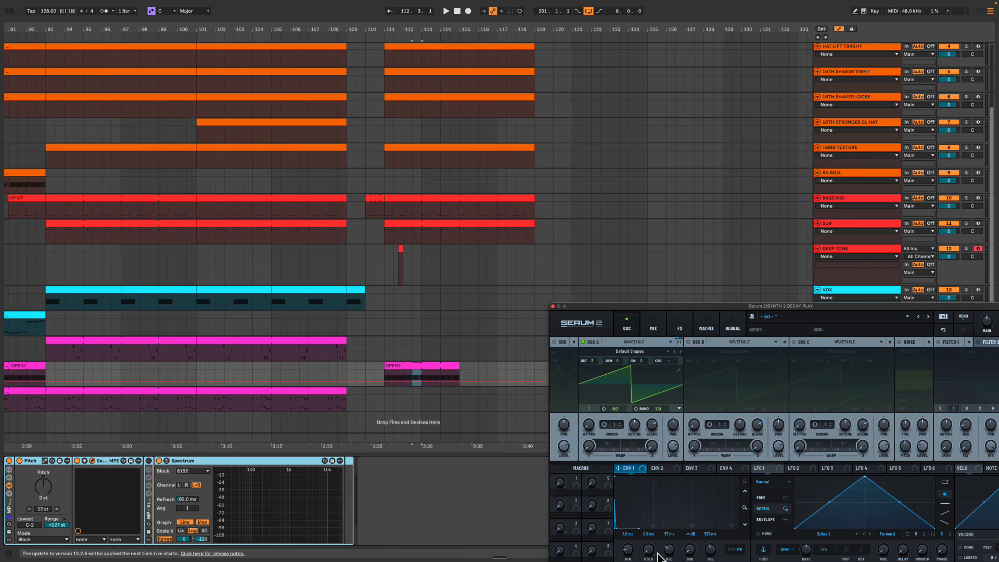
{"action": "left_click_drag", "start_coordinate": [670, 549], "coordinate": [674, 549]}
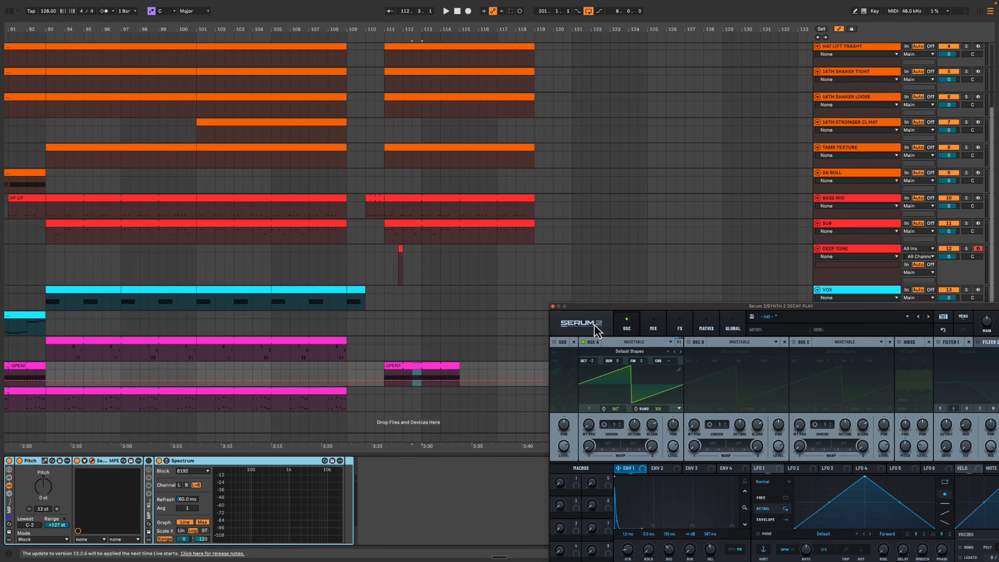
{"action": "left_click", "coordinate": [552, 306]}
{"action": "left_click", "coordinate": [897, 383]}
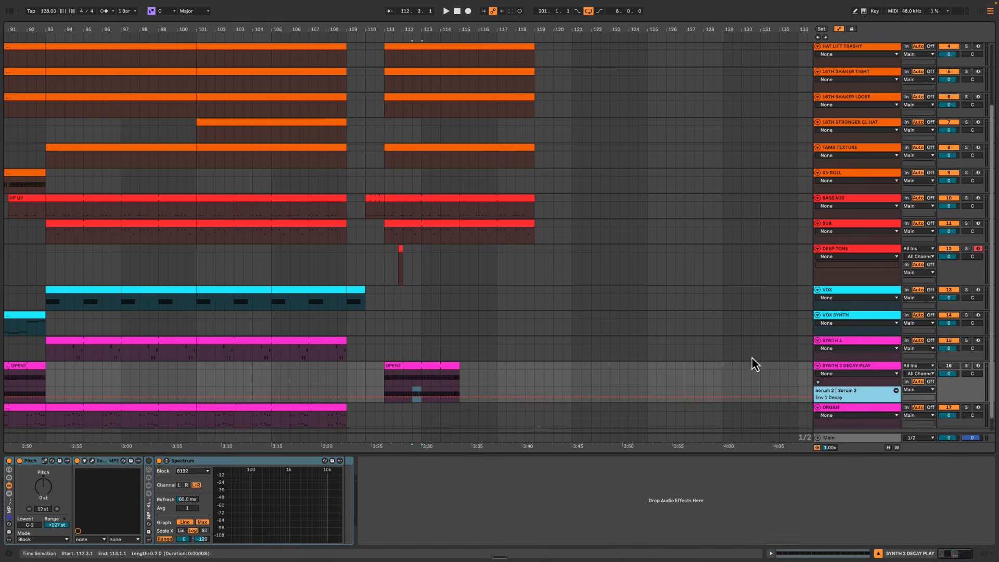
Draw an Env 1 Decay automation bump from beat 3 of bar 112 to bar 113, peaking near beat 4, and listen to it
{"action": "scroll", "coordinate": [416, 352], "scroll_direction": "down", "scroll_amount": 1}
{"action": "left_click_drag", "start_coordinate": [409, 33], "coordinate": [409, 33]}
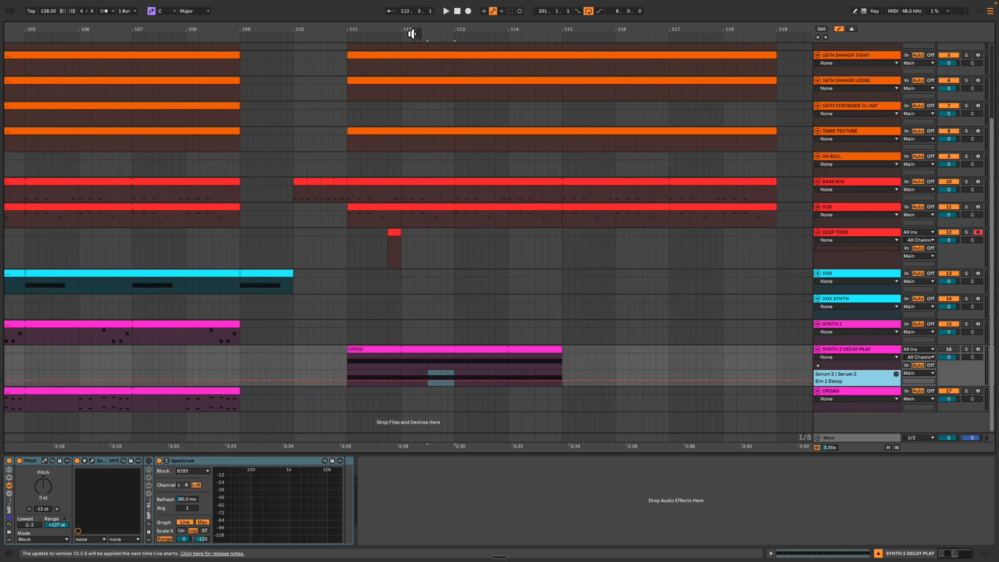
{"action": "left_click", "coordinate": [347, 373]}
{"action": "key", "text": "space"}
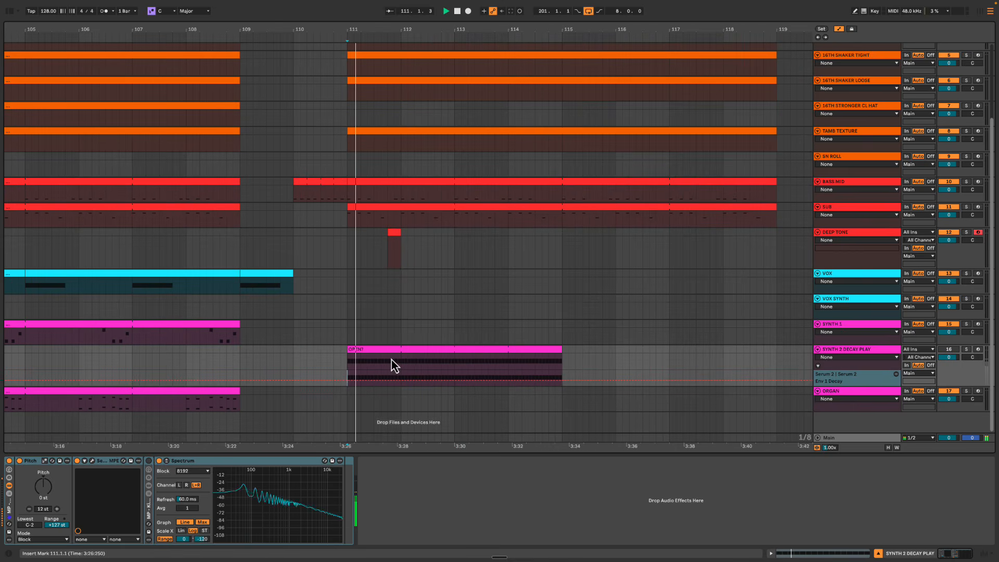
{"action": "left_click", "coordinate": [426, 381]}
{"action": "left_click", "coordinate": [454, 381]}
{"action": "key", "text": "space"}
{"action": "left_click_drag", "start_coordinate": [442, 380], "coordinate": [440, 374]}
{"action": "left_click", "coordinate": [432, 378]}
{"action": "key", "text": "space"}
{"action": "scroll", "coordinate": [464, 383], "scroll_direction": "right", "scroll_amount": 1}
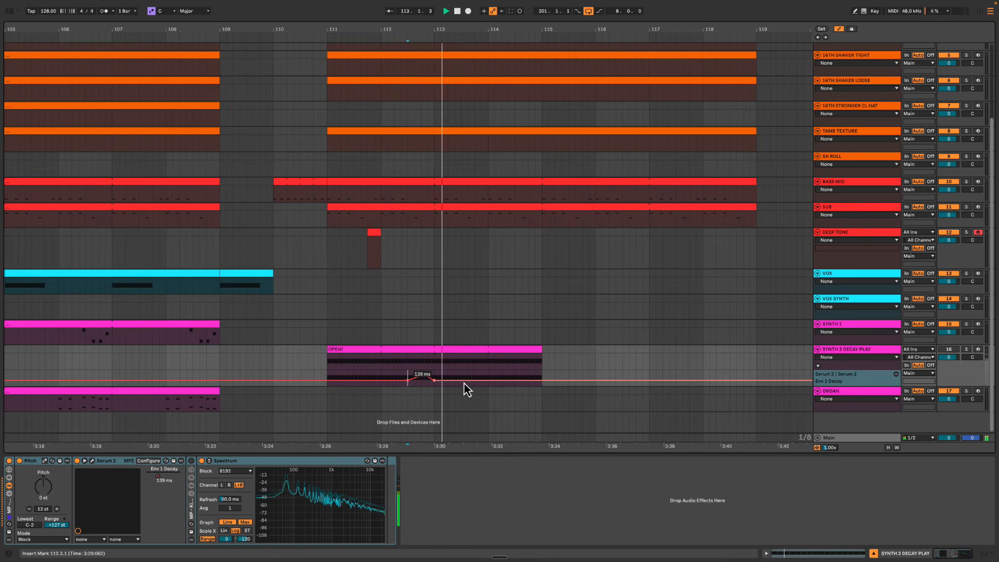
{"action": "scroll", "coordinate": [442, 346], "scroll_direction": "up", "scroll_amount": 4}
{"action": "key", "text": "ctrl+alt+l"}
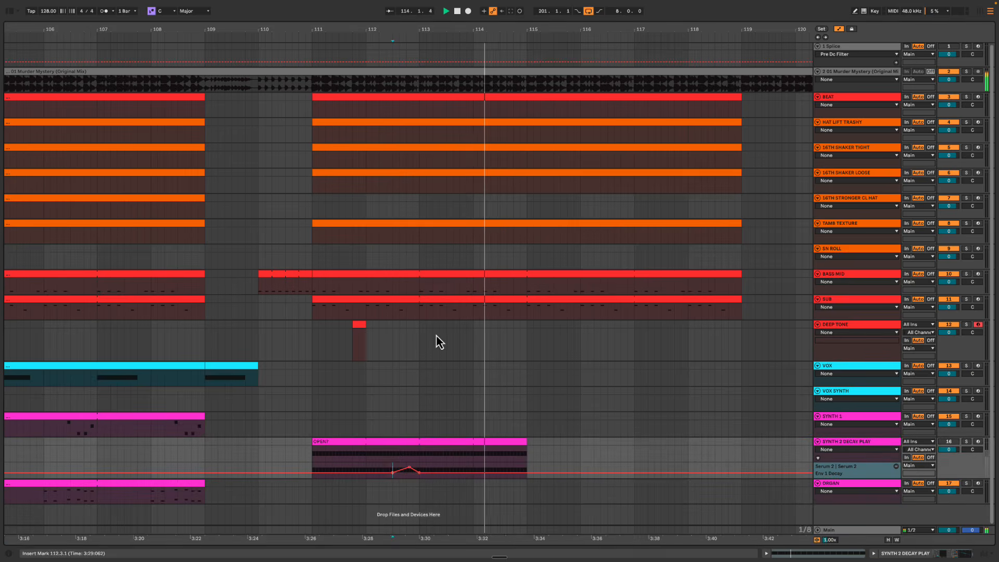
{"action": "key", "text": "space"}
Copy the one-beat DEEP TONE clip to the fourth beat of bars 112, 113 and 114
{"action": "left_click", "coordinate": [358, 324]}
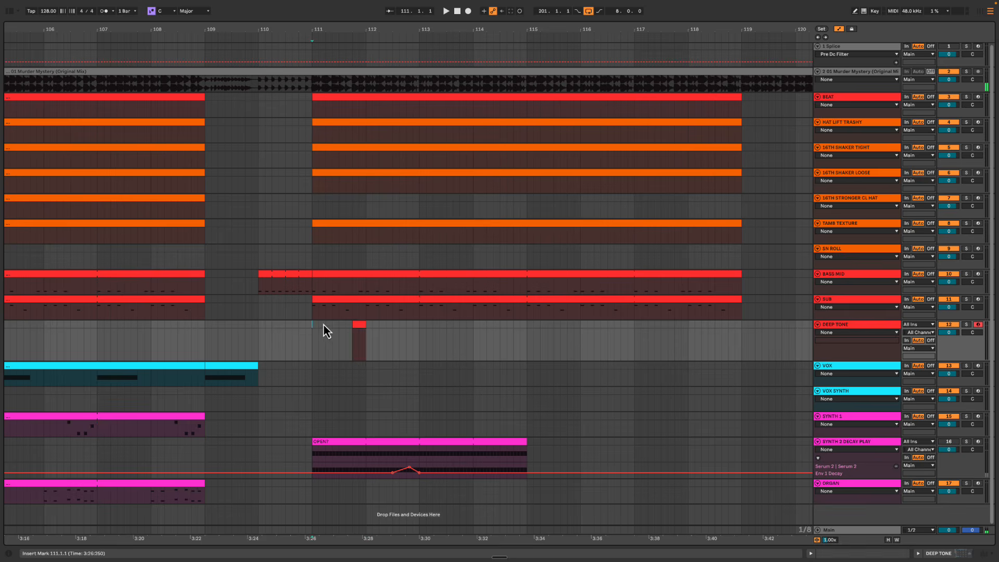
{"action": "left_click_drag", "start_coordinate": [324, 330], "coordinate": [422, 326]}
{"action": "key", "text": "ctrl+d"}
{"action": "left_click", "coordinate": [406, 331]}
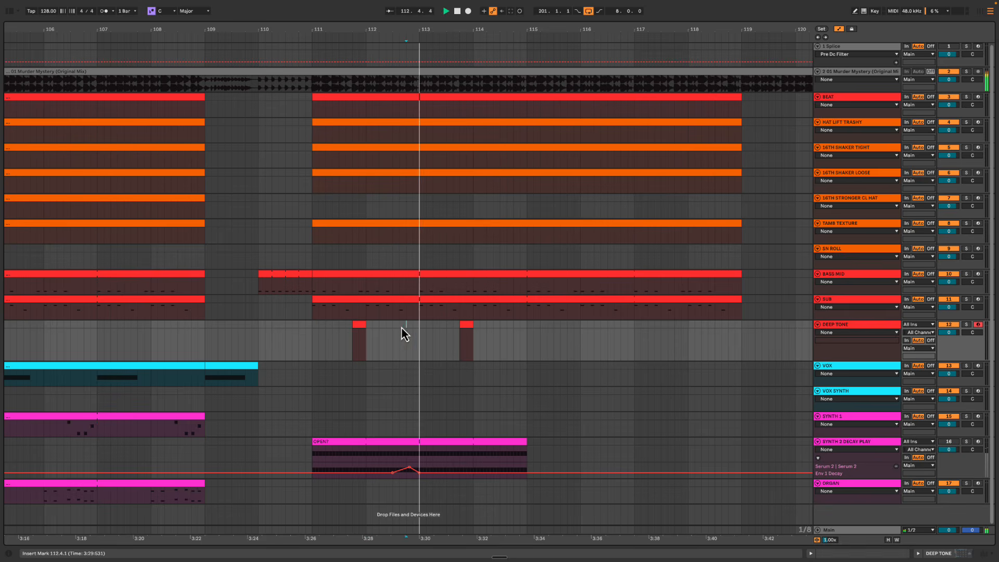
{"action": "left_click_drag", "start_coordinate": [362, 333], "coordinate": [419, 330]}
{"action": "key", "text": "space"}
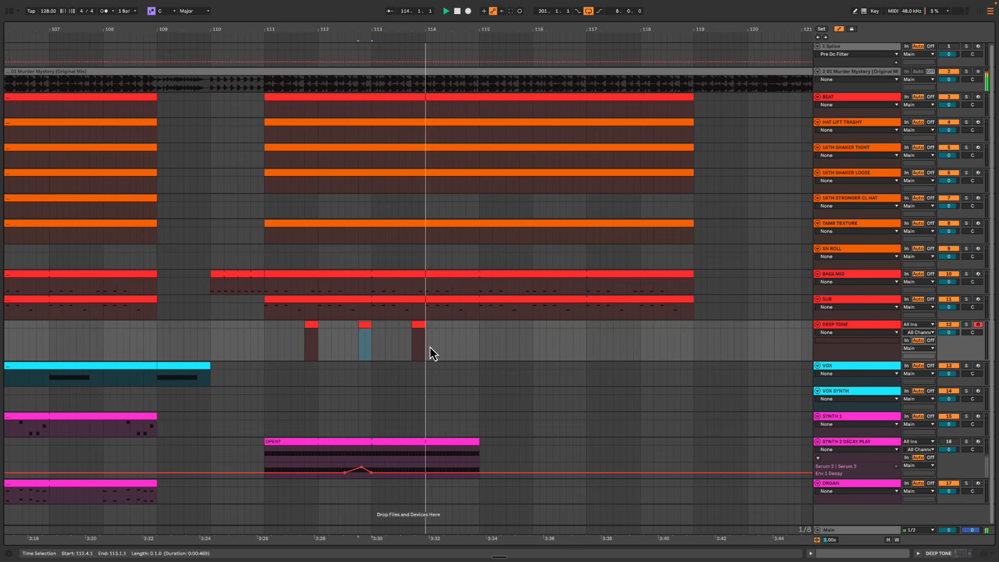
{"action": "left_click_drag", "start_coordinate": [426, 332], "coordinate": [473, 327]}
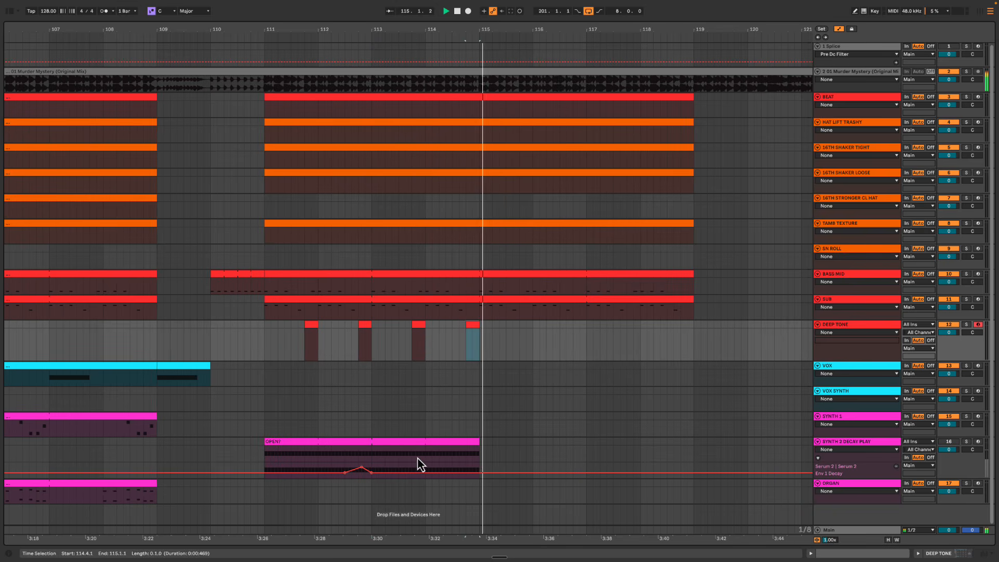
{"action": "key", "text": "space"}
Draw a second Env 1 Decay automation bump from beat 3 of bar 114 to bar 115 and listen to it
{"action": "left_click", "coordinate": [459, 467]}
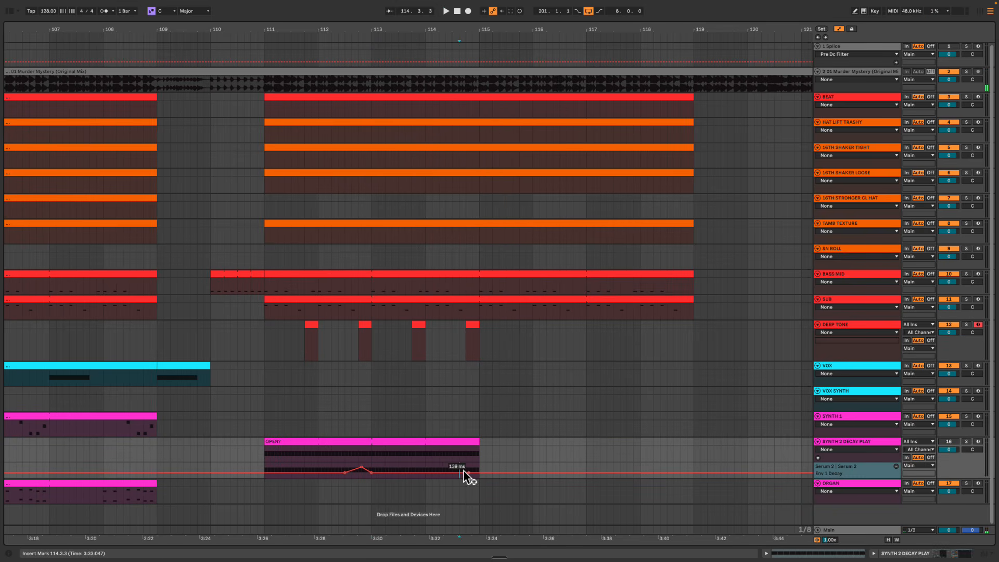
{"action": "left_click", "coordinate": [450, 473]}
{"action": "mouse_move", "coordinate": [463, 472]}
{"action": "left_mouse_down"}
{"action": "mouse_move", "coordinate": [479, 474]}
{"action": "mouse_move", "coordinate": [462, 477]}
{"action": "left_mouse_up"}
{"action": "key", "text": "space"}
{"action": "scroll", "coordinate": [460, 469], "scroll_direction": "right", "scroll_amount": 1}
{"action": "key", "text": "space"}
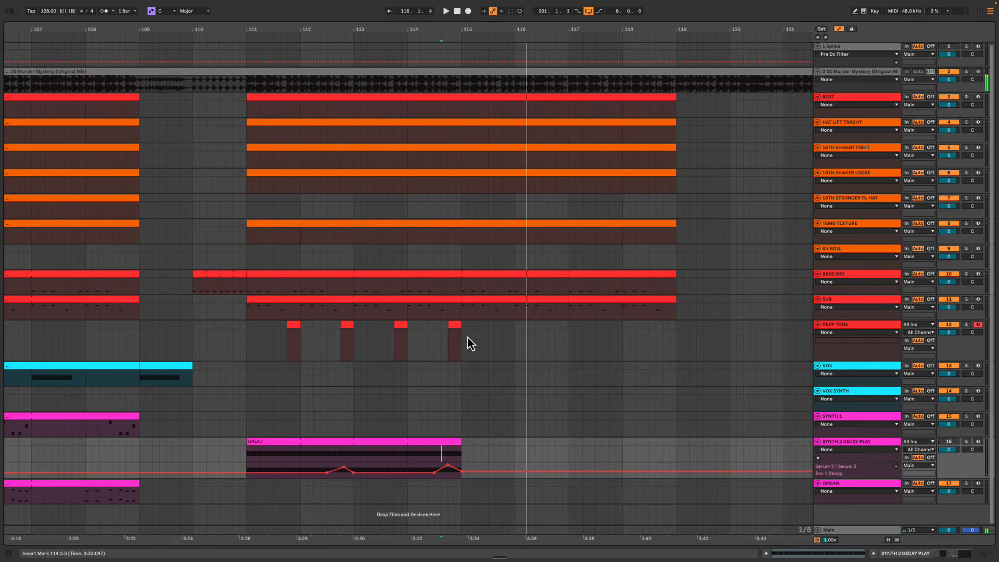
Duplicate the DEEP TONE clips and the SYNTH 2 DECAY PLAY clip of bars 111–115 to bar 115 and listen from there
{"action": "left_click_drag", "start_coordinate": [469, 340], "coordinate": [486, 326]}
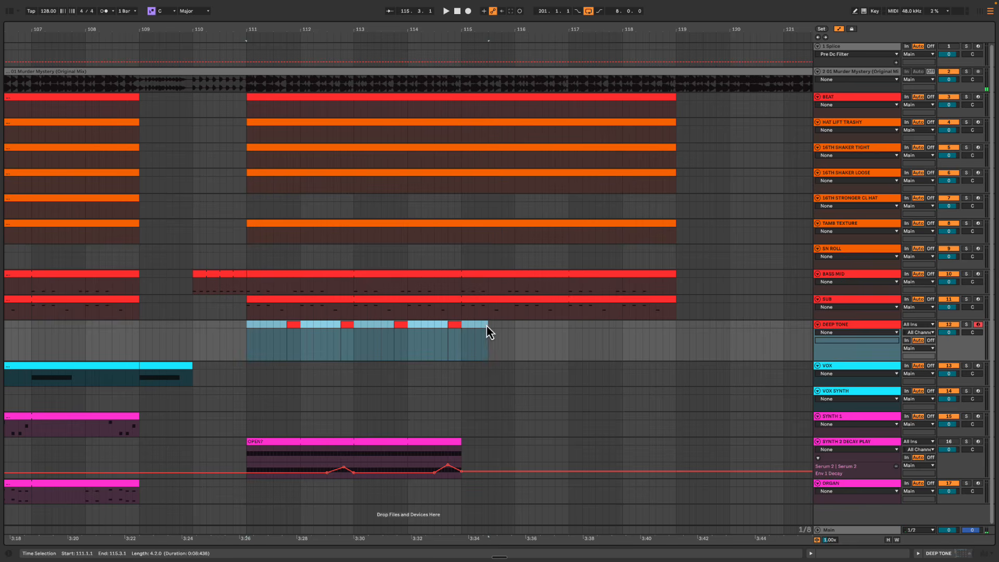
{"action": "key", "text": "ctrl+d"}
{"action": "left_click", "coordinate": [436, 446]}
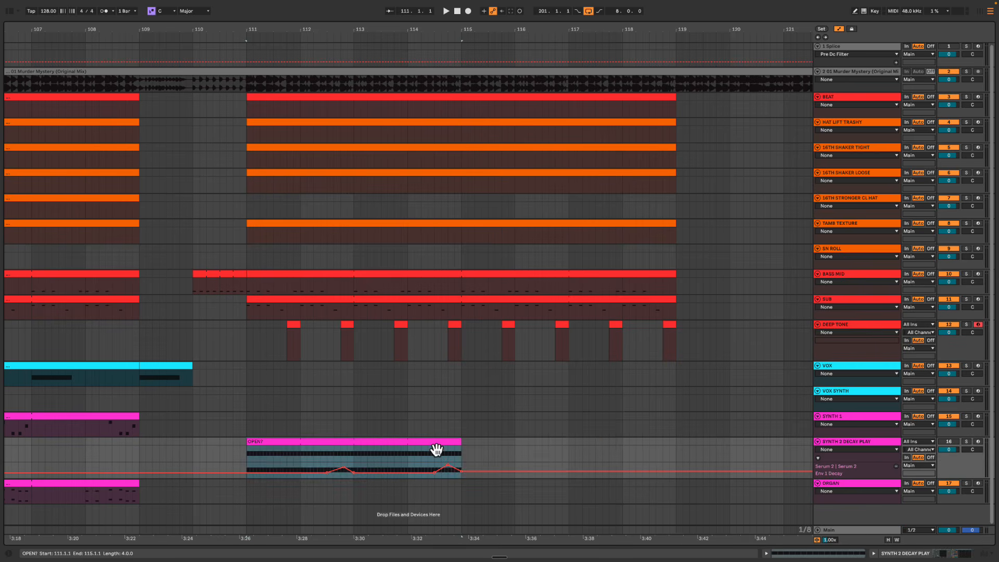
{"action": "key", "text": "ctrl+d"}
{"action": "left_click", "coordinate": [462, 419]}
{"action": "key", "text": "space"}
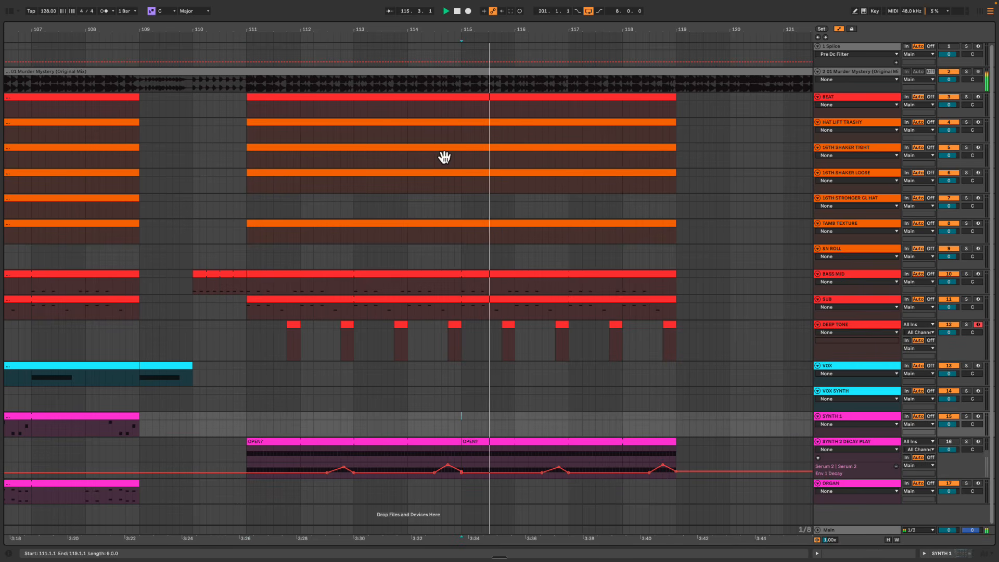
{"action": "left_click_drag", "start_coordinate": [458, 29], "coordinate": [462, 13]}
{"action": "key", "text": "a"}
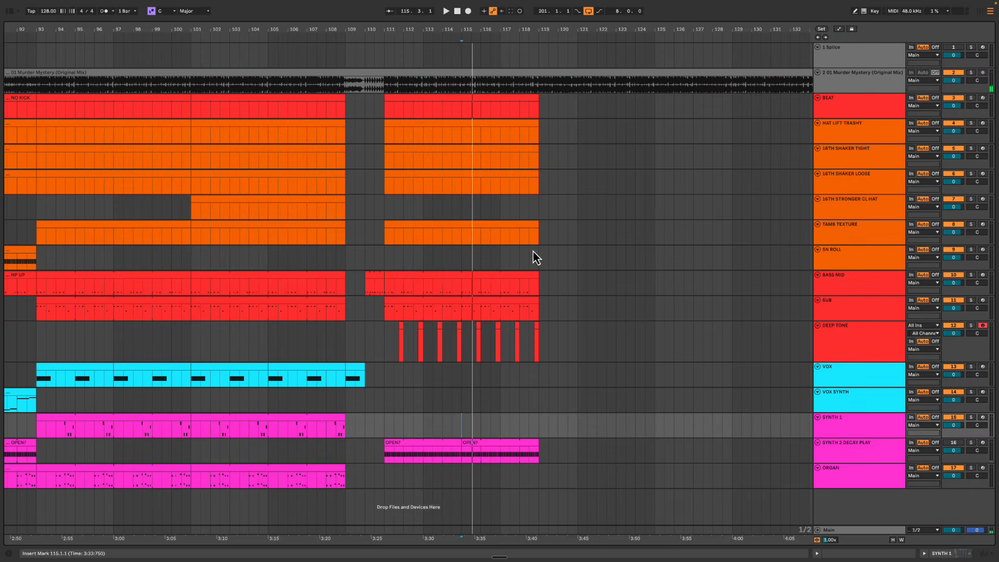
Insert a new MIDI track directly below the Murder Mystery reference track
{"action": "left_click", "coordinate": [837, 89]}
{"action": "key", "text": "super+shift+t"}
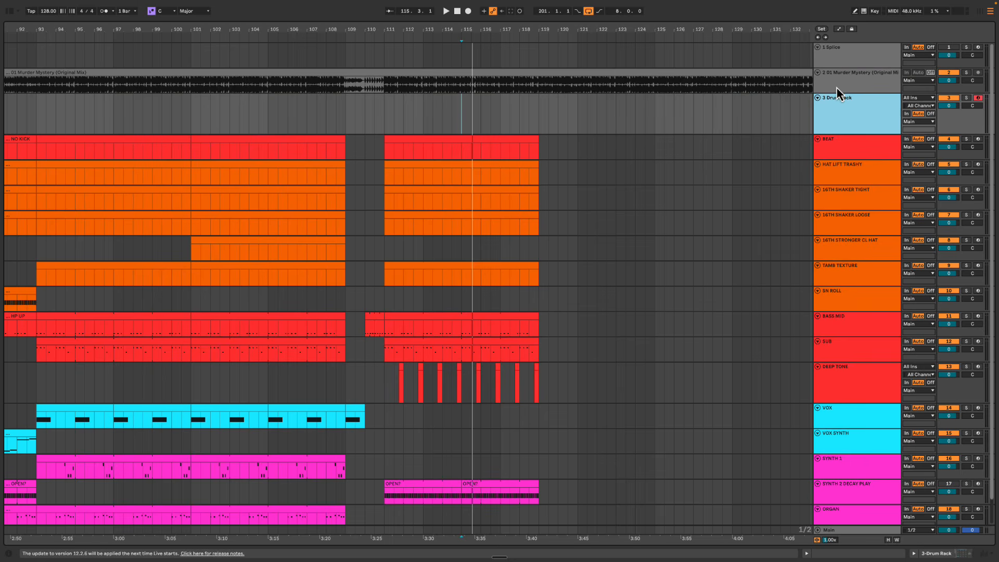
{"action": "left_click_drag", "start_coordinate": [346, 30], "coordinate": [504, 31]}
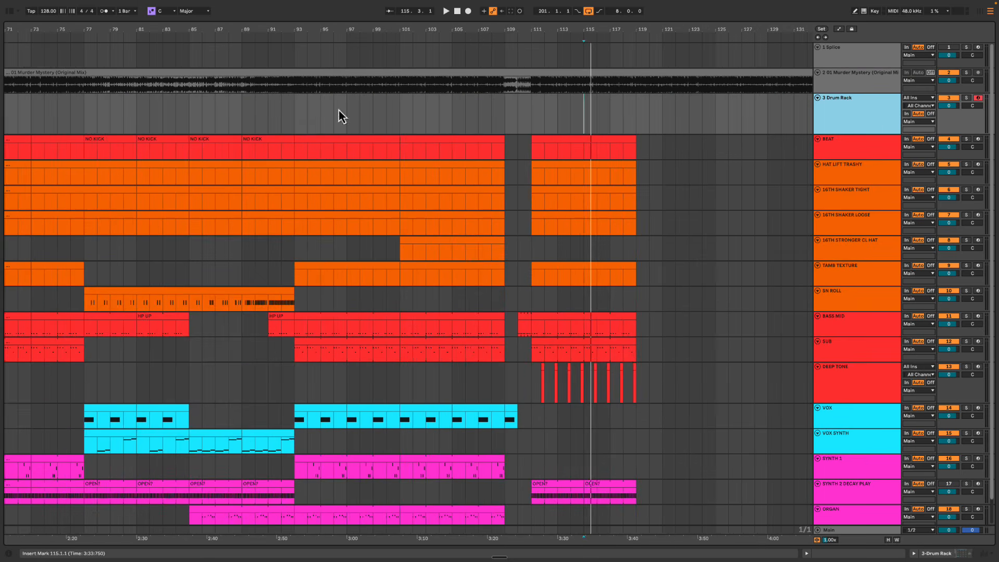
{"action": "scroll", "coordinate": [198, 248], "scroll_direction": "down", "scroll_amount": 1}
{"action": "left_click_drag", "start_coordinate": [89, 345], "coordinate": [656, 495]}
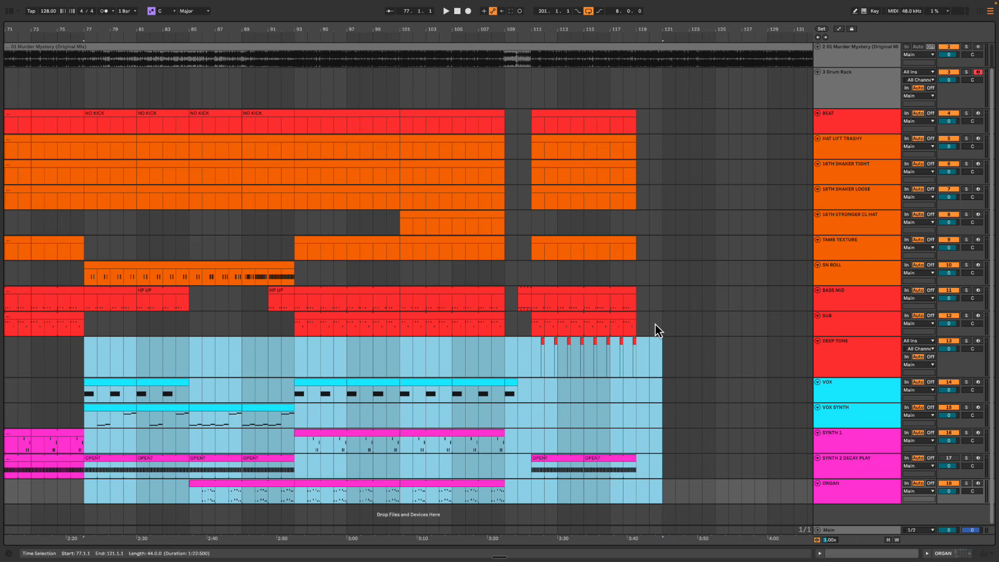
{"action": "scroll", "coordinate": [523, 249], "scroll_direction": "up", "scroll_amount": 1}
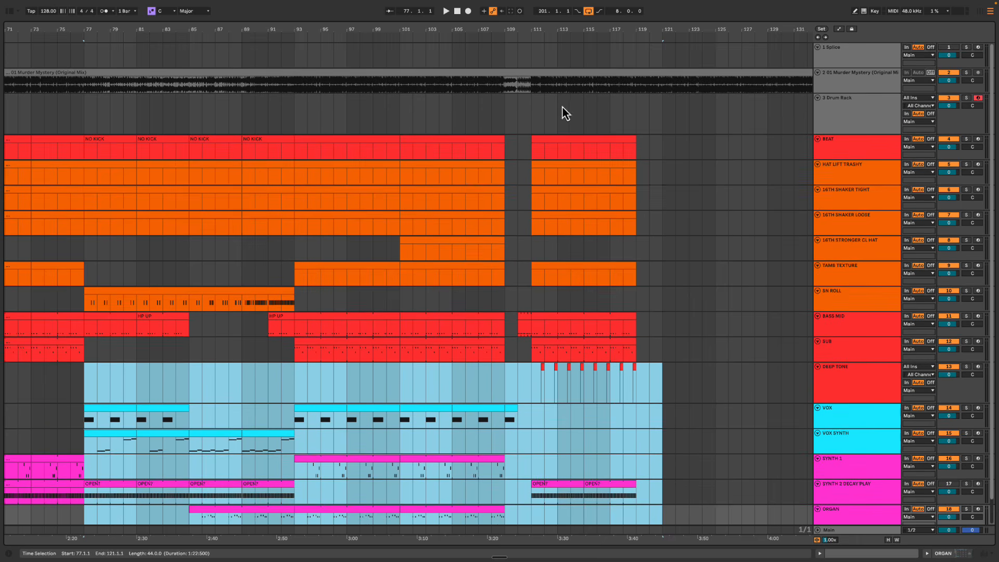
Create a 16-bar clip named "A SECTION" at bar 93 on the new MIDI track and duplicate it to bar 109
{"action": "left_click", "coordinate": [839, 114]}
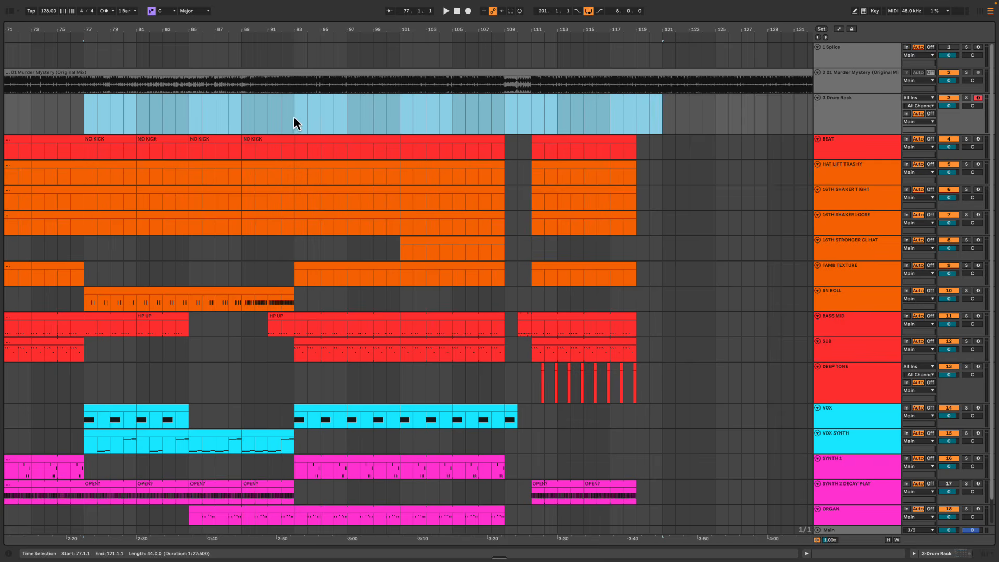
{"action": "left_click_drag", "start_coordinate": [294, 116], "coordinate": [559, 114]}
{"action": "key", "text": "super+shift+m"}
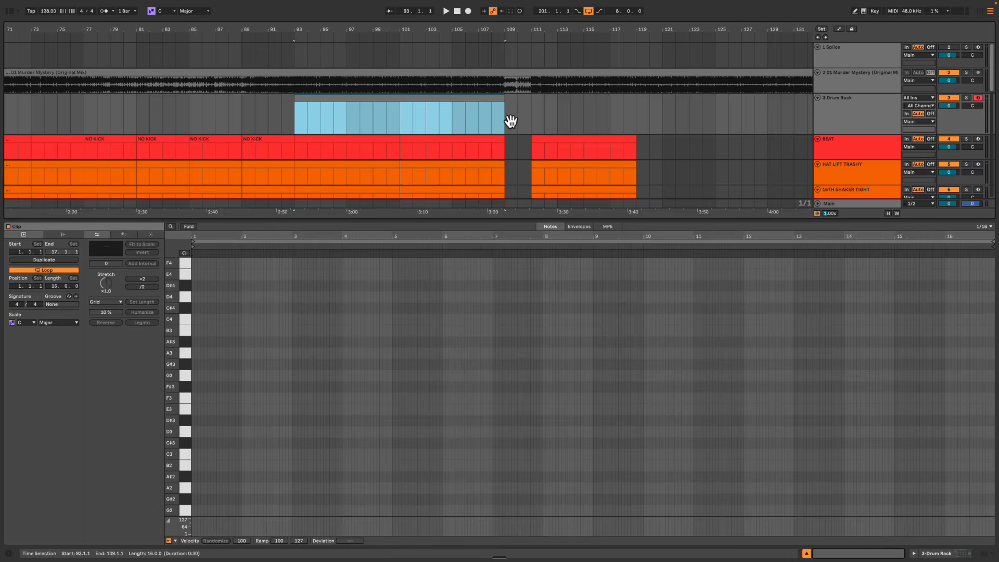
{"action": "key", "text": "super+alt+l"}
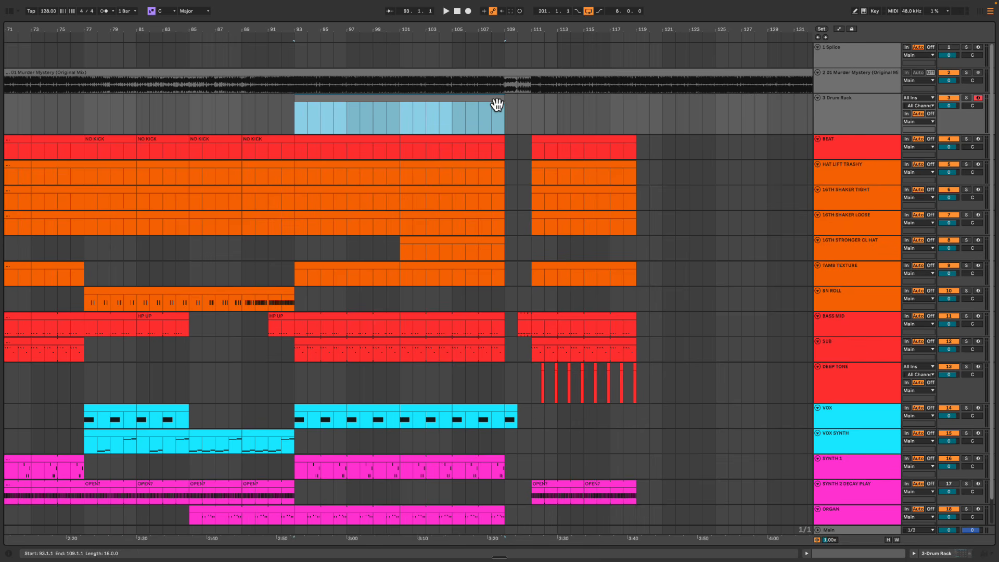
{"action": "key", "text": "super+r"}
{"action": "key", "text": "Return"}
{"action": "key", "text": "ctrl+d"}
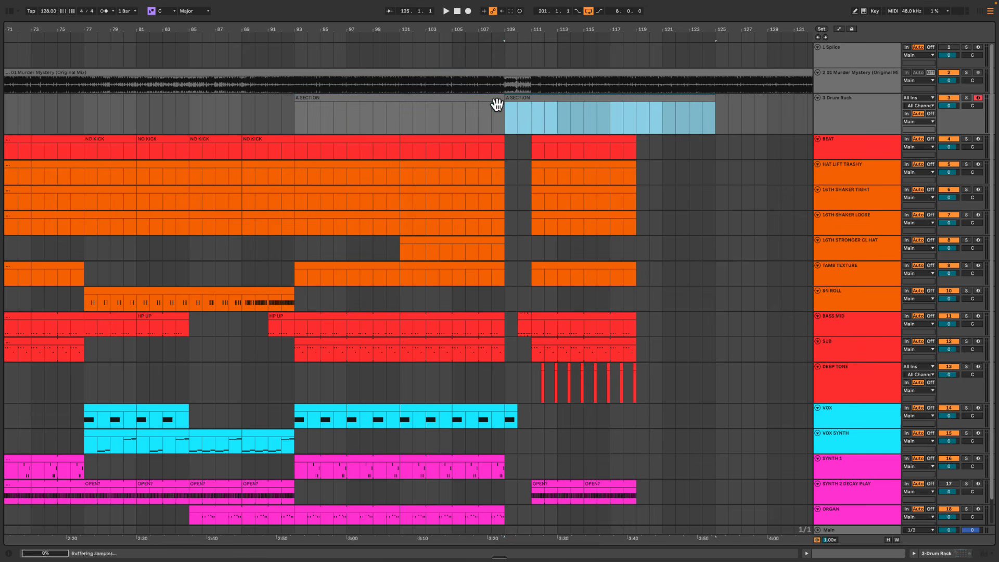
Colour the A SECTION clip at bar 93 nearly black and rename its copy at bar 109 "B SECTION"
{"action": "left_click", "coordinate": [428, 104]}
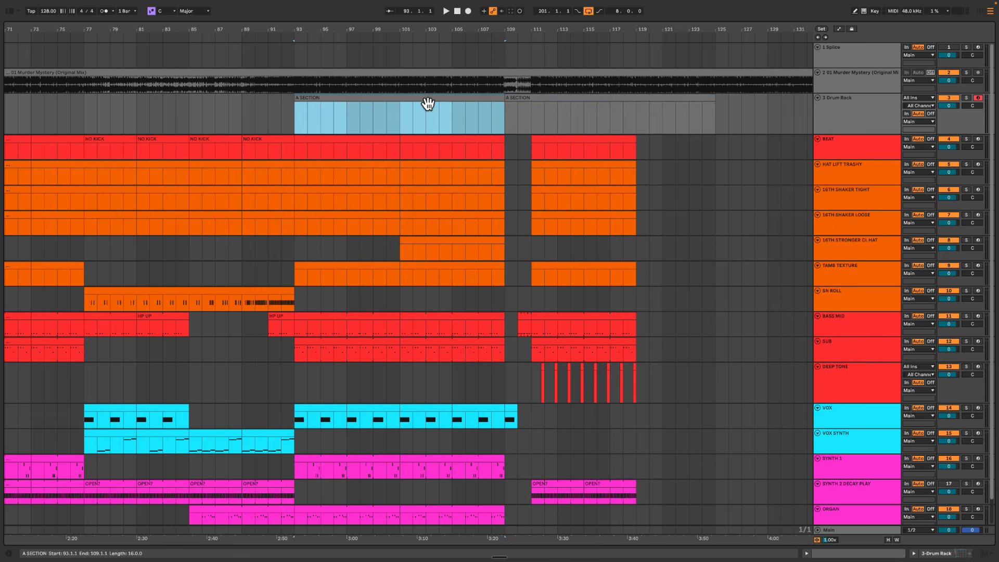
{"action": "right_click", "coordinate": [428, 104]}
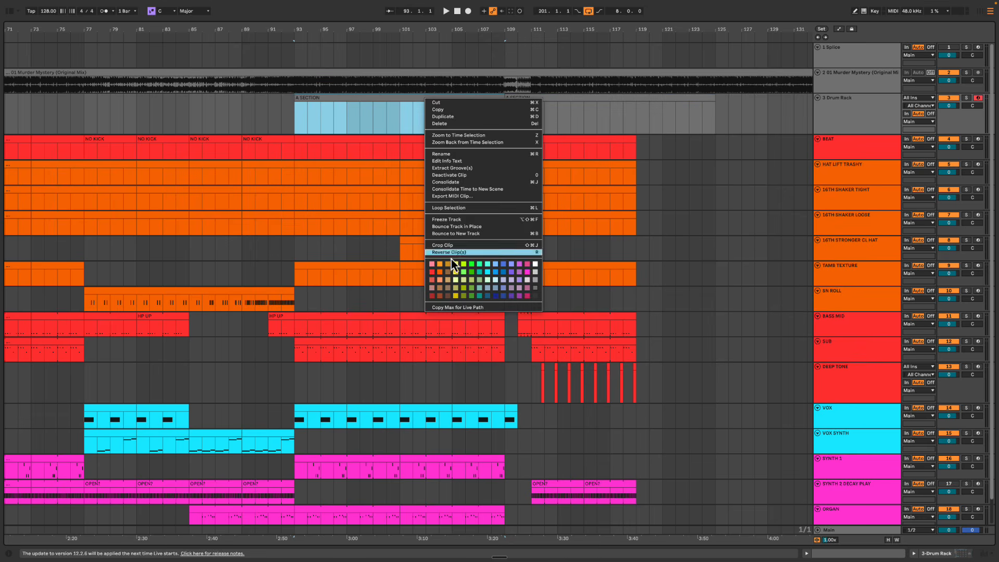
{"action": "left_click", "coordinate": [535, 296]}
{"action": "left_click", "coordinate": [542, 103]}
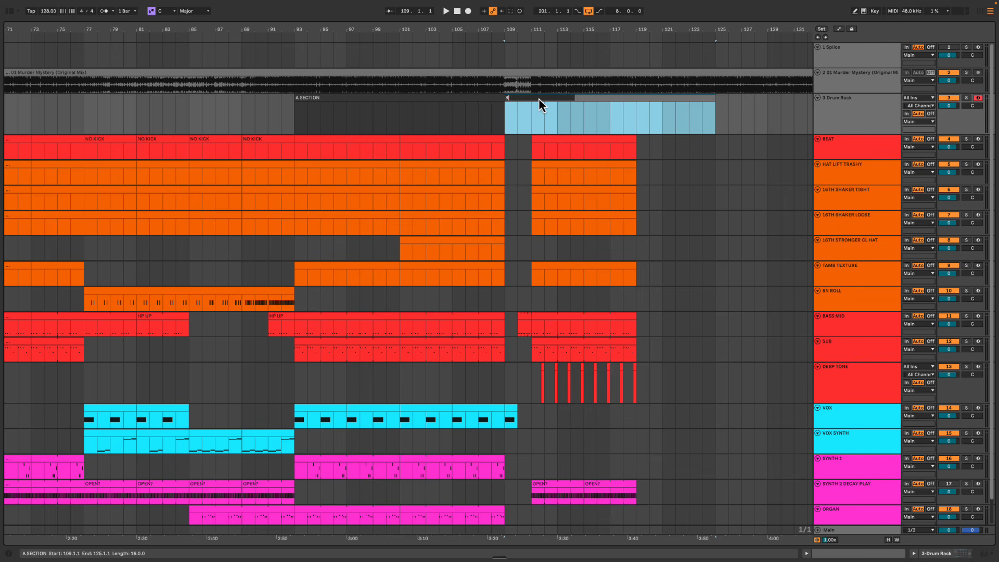
{"action": "type", "text": "ION"}
{"action": "key", "text": "Return"}
Rename the A SECTION clip at bar 93 as "A SECTION = Vox CR with organ and synth 1"
{"action": "left_click", "coordinate": [475, 102]}
{"action": "key", "text": "ctrl+r"}
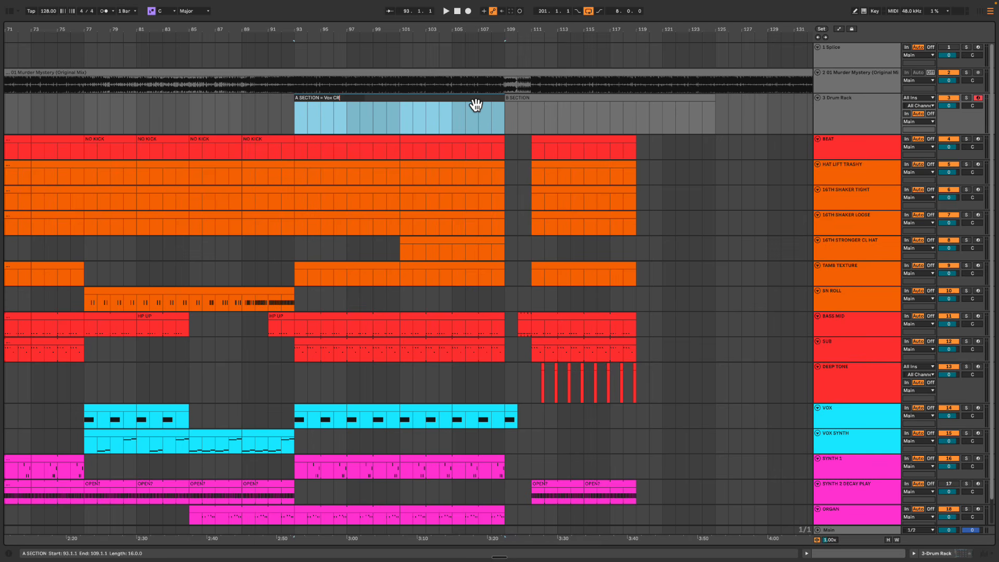
{"action": "type", "text": "= Vox CR with organ and synth 1"}
{"action": "key", "text": "Return"}
Rename the B SECTION clip at bar 109 as "B SECTION = decay synth" and colour it white
{"action": "left_click", "coordinate": [539, 103]}
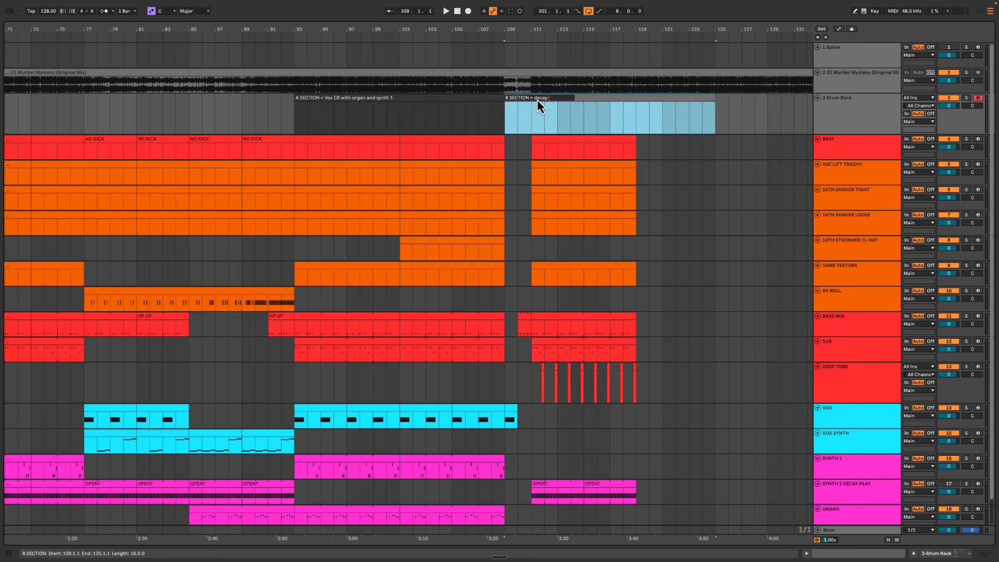
{"action": "type", "text": "h"}
{"action": "key", "text": "Return"}
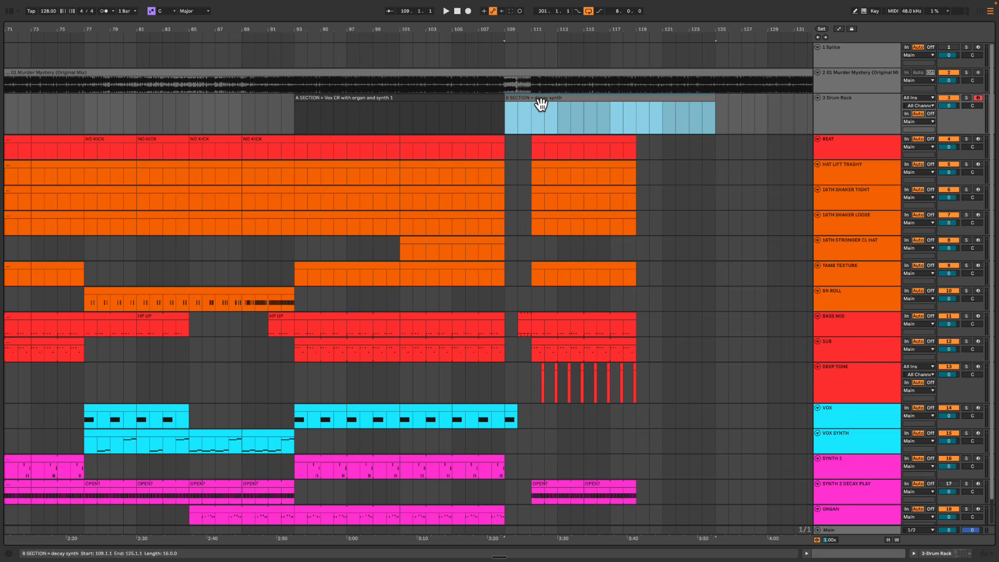
{"action": "right_click", "coordinate": [540, 103]}
{"action": "left_click", "coordinate": [646, 262]}
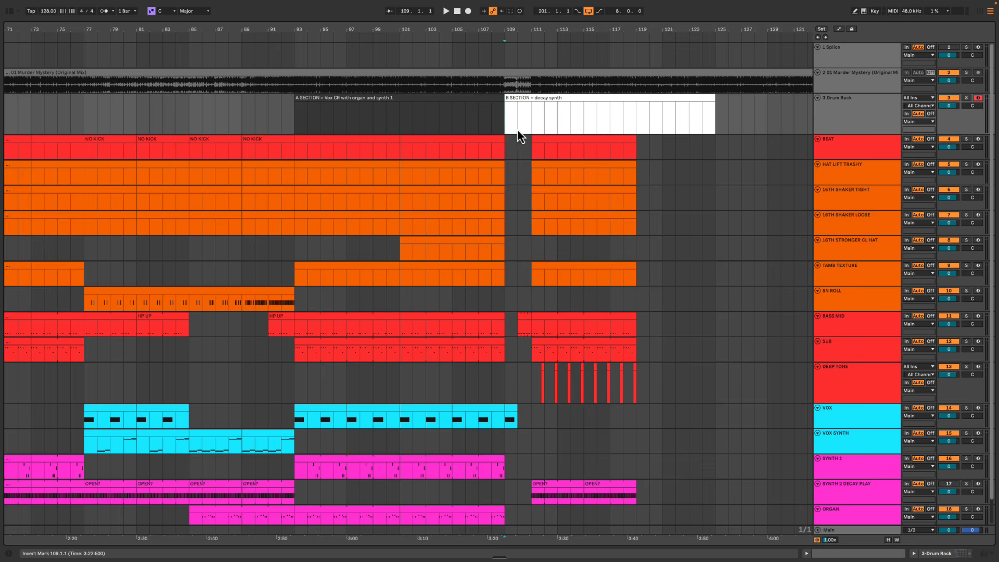
Play the reference track from bar 111 and follow it against the clips under the B SECTION label
{"action": "scroll", "coordinate": [518, 130], "scroll_direction": "right", "scroll_amount": 5}
{"action": "left_click_drag", "start_coordinate": [523, 107], "coordinate": [725, 109]}
{"action": "left_click", "coordinate": [709, 110]}
{"action": "left_click", "coordinate": [341, 107]}
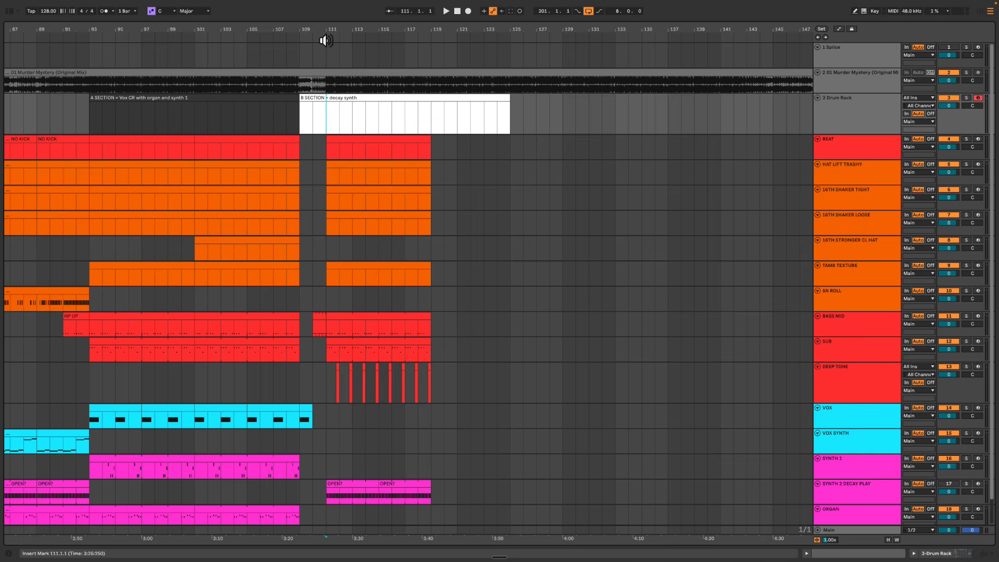
{"action": "left_click_drag", "start_coordinate": [326, 28], "coordinate": [366, 37]}
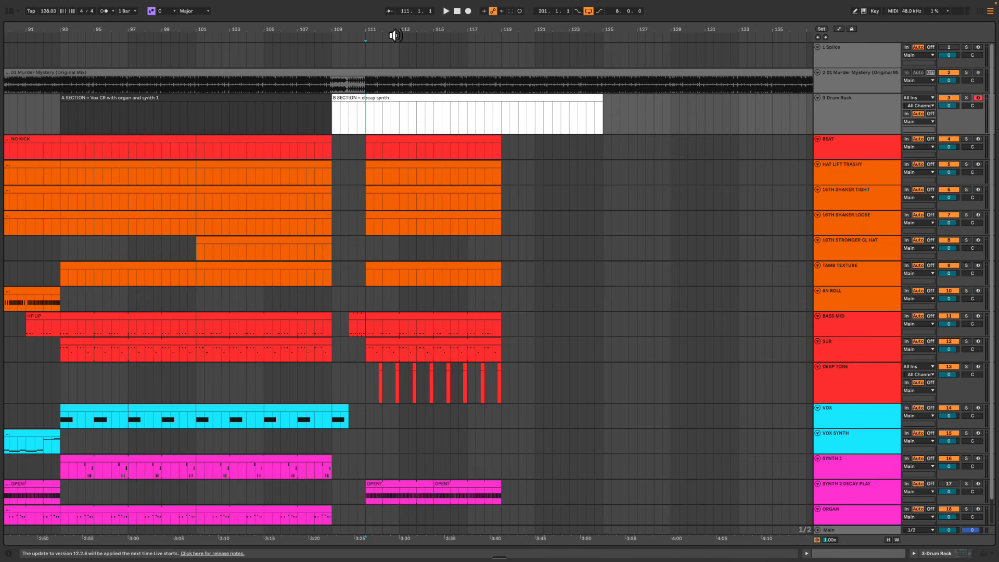
{"action": "double_click", "coordinate": [607, 114]}
{"action": "left_click", "coordinate": [365, 129]}
{"action": "key", "text": "space"}
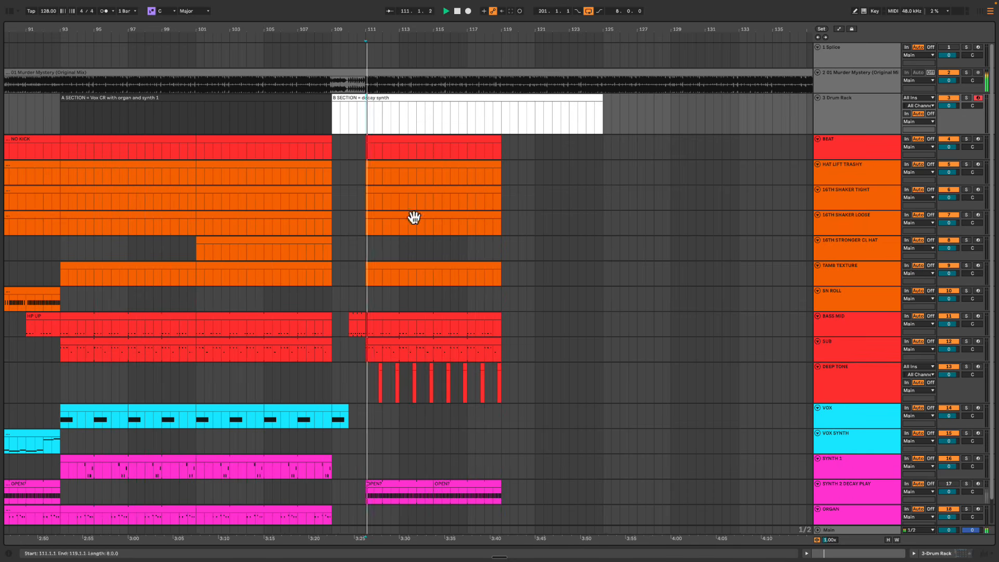
{"action": "scroll", "coordinate": [412, 217], "scroll_direction": "down", "scroll_amount": 1}
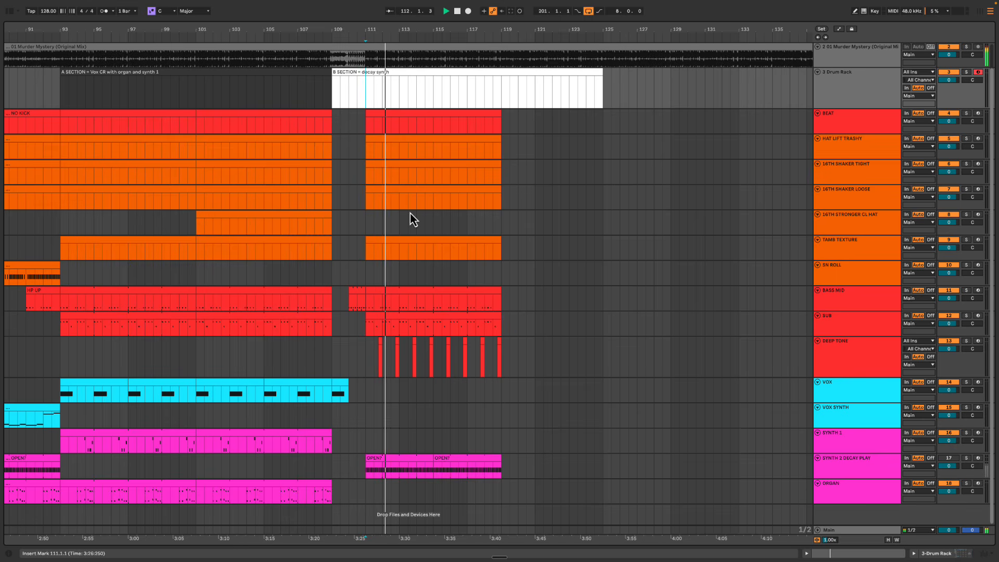
{"action": "left_click", "coordinate": [444, 281]}
{"action": "left_click_drag", "start_coordinate": [466, 30], "coordinate": [464, 38]}
Show the automation lanes and examine the Env 1 Decay curve of SYNTH 2 DECAY PLAY around bar 117 during playback
{"action": "left_click", "coordinate": [840, 464]}
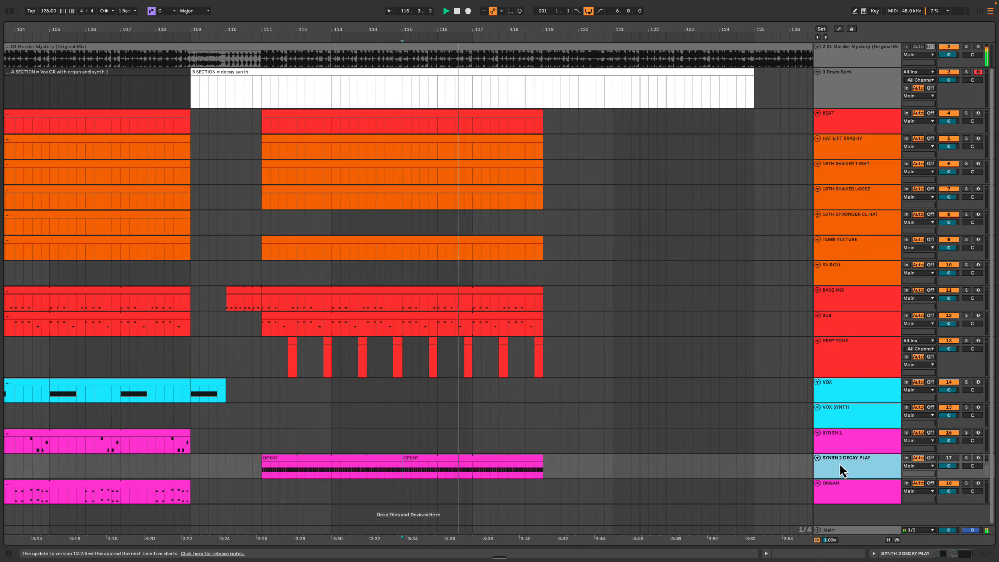
{"action": "key", "text": "a"}
{"action": "scroll", "coordinate": [567, 489], "scroll_direction": "down", "scroll_amount": 1}
{"action": "left_click_drag", "start_coordinate": [455, 470], "coordinate": [493, 470]}
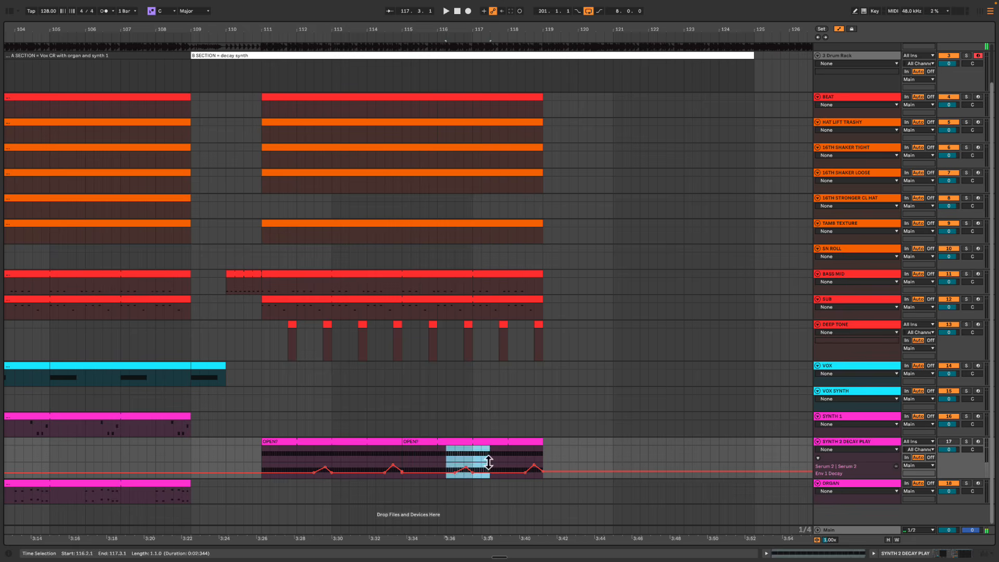
{"action": "left_click", "coordinate": [445, 379]}
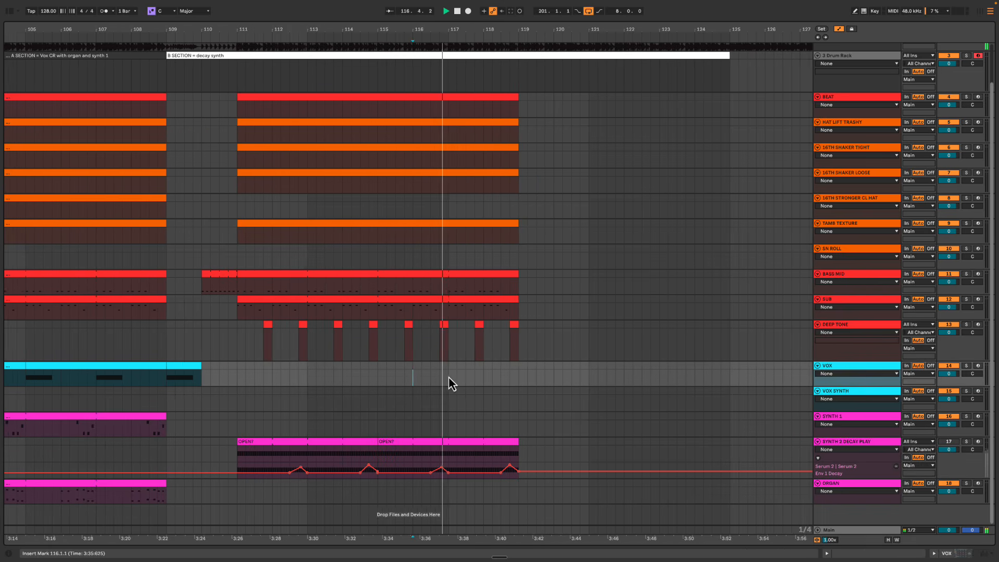
{"action": "left_click_drag", "start_coordinate": [390, 211], "coordinate": [517, 214]}
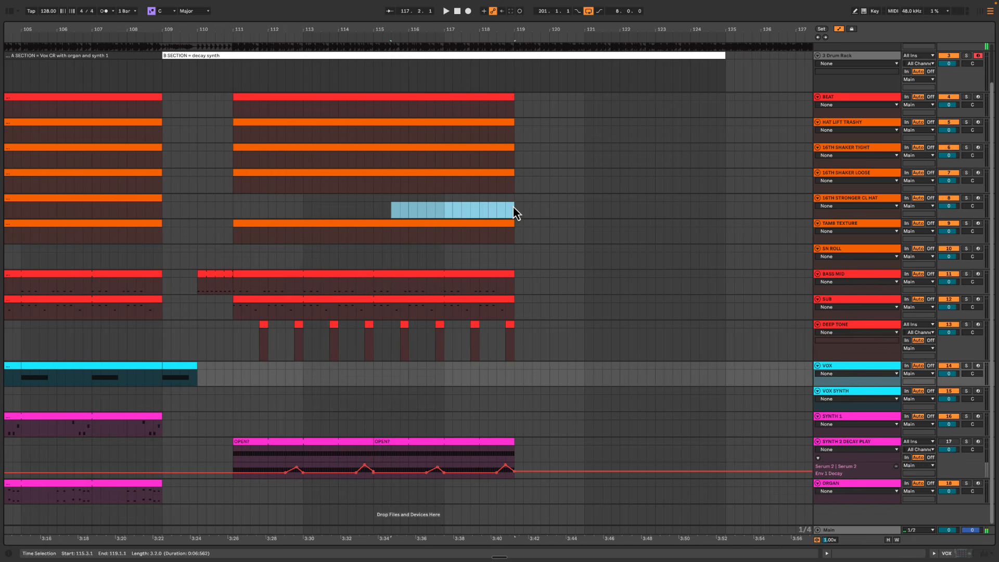
{"action": "left_click", "coordinate": [260, 207]}
{"action": "left_click", "coordinate": [417, 209]}
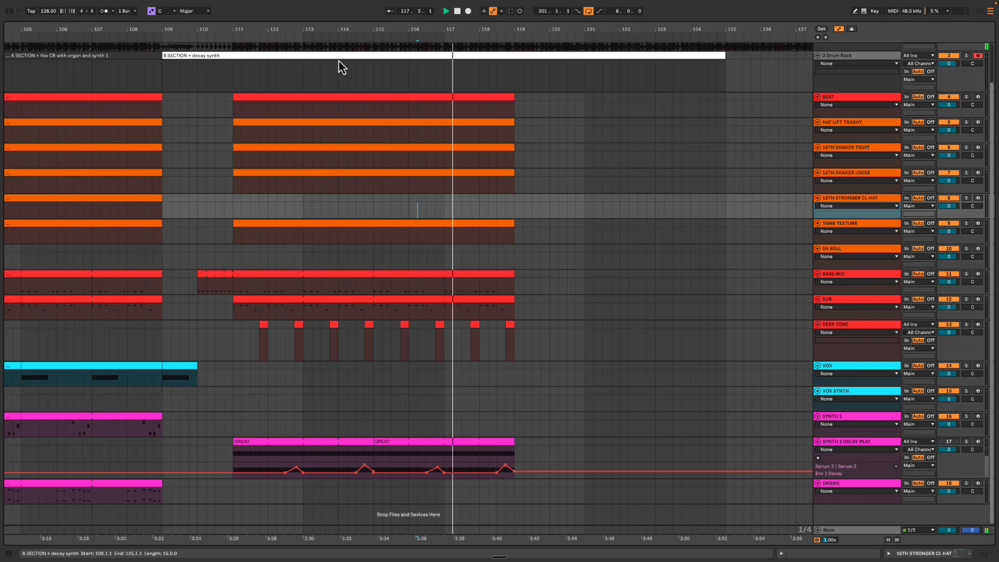
{"action": "left_click_drag", "start_coordinate": [343, 34], "coordinate": [345, 31]}
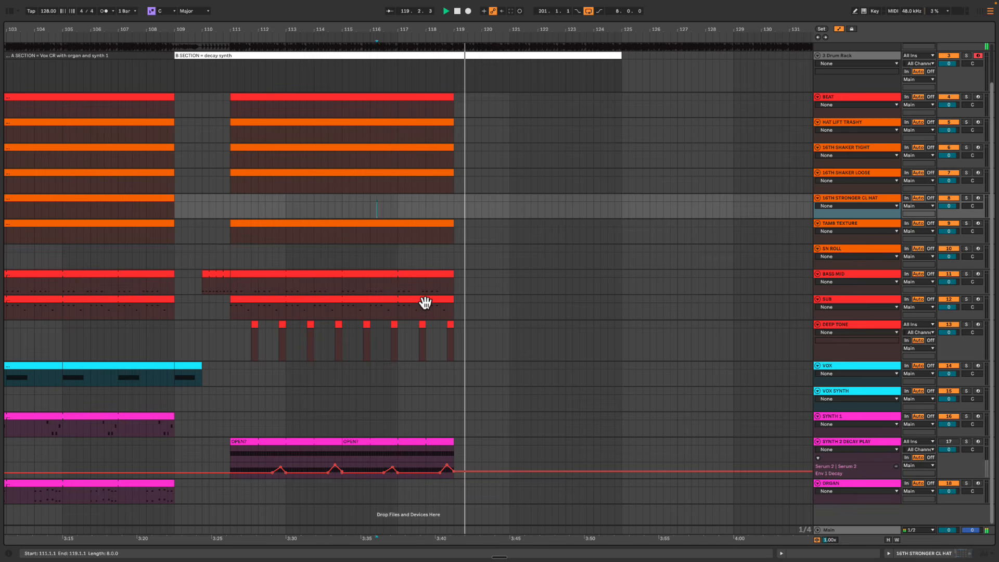
Stop playback and insert a new MIDI track directly below the ORGAN track
{"action": "left_click", "coordinate": [423, 442]}
{"action": "key", "text": "space"}
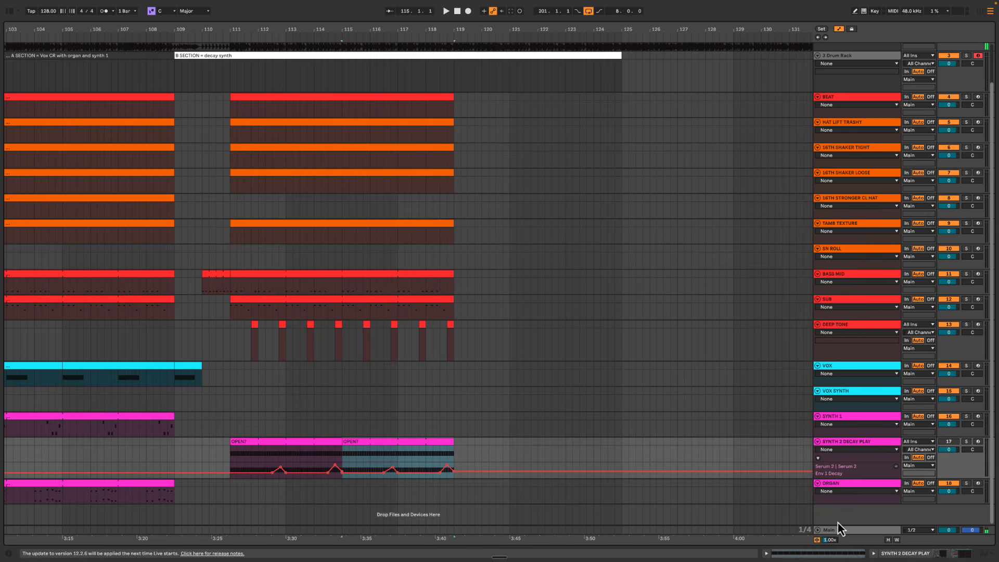
{"action": "key", "text": "Down"}
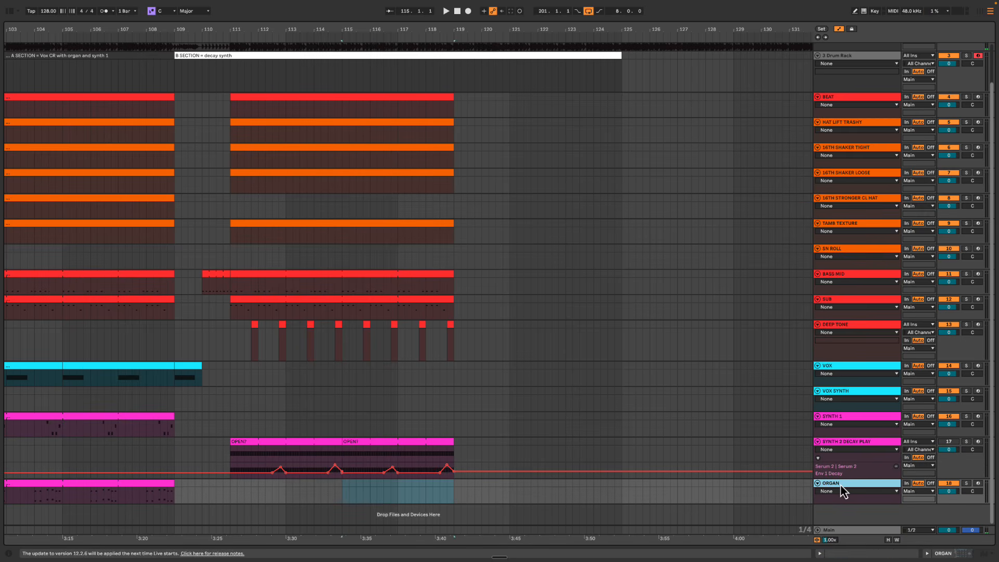
{"action": "key", "text": "ctrl+shift+t"}
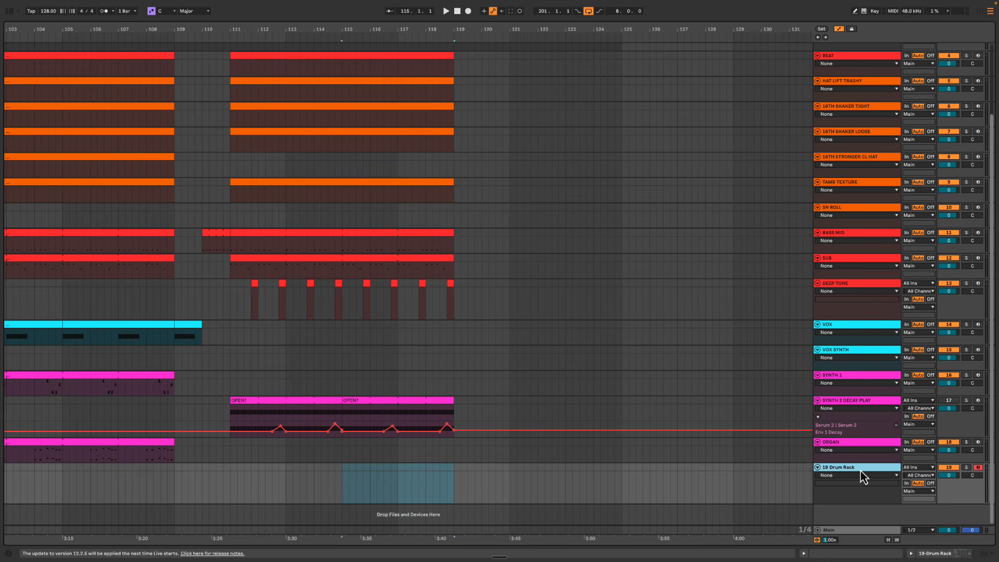
Compare the bass, vocal, synth and organ clips of bars 93–109 with those of bars 111–119, track by track
{"action": "left_click_drag", "start_coordinate": [358, 32], "coordinate": [358, 12]}
{"action": "left_click_drag", "start_coordinate": [424, 67], "coordinate": [575, 491]}
{"action": "left_click", "coordinate": [450, 216]}
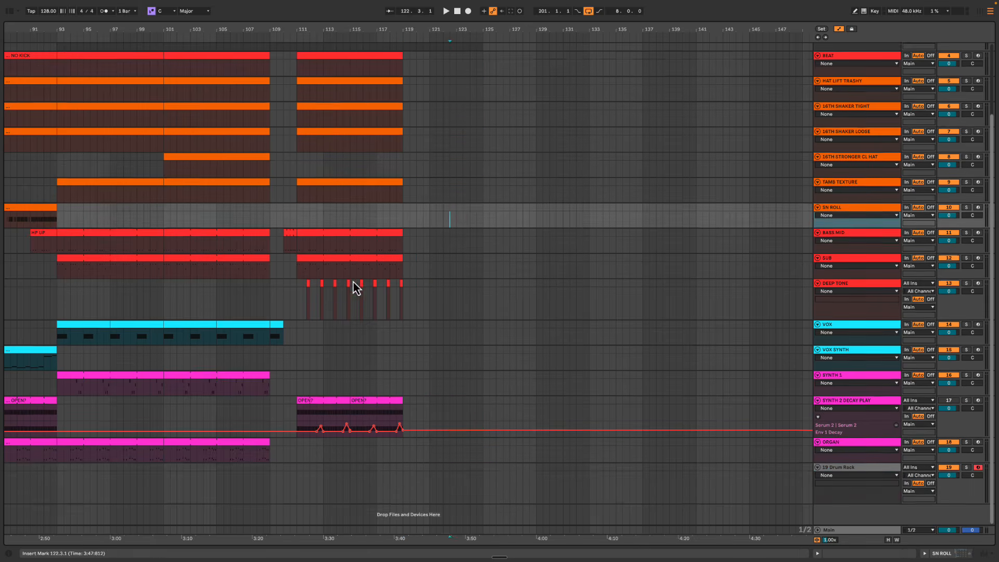
{"action": "scroll", "coordinate": [354, 282], "scroll_direction": "up", "scroll_amount": 3}
{"action": "scroll", "coordinate": [353, 265], "scroll_direction": "down", "scroll_amount": 3}
{"action": "scroll", "coordinate": [321, 281], "scroll_direction": "left", "scroll_amount": 3}
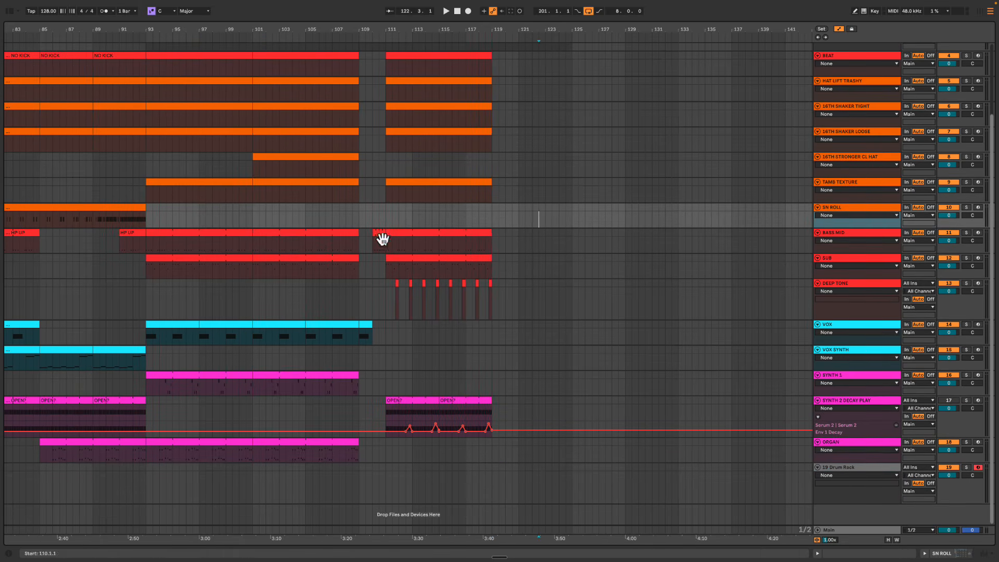
{"action": "left_click", "coordinate": [408, 239]}
{"action": "left_click", "coordinate": [408, 263]}
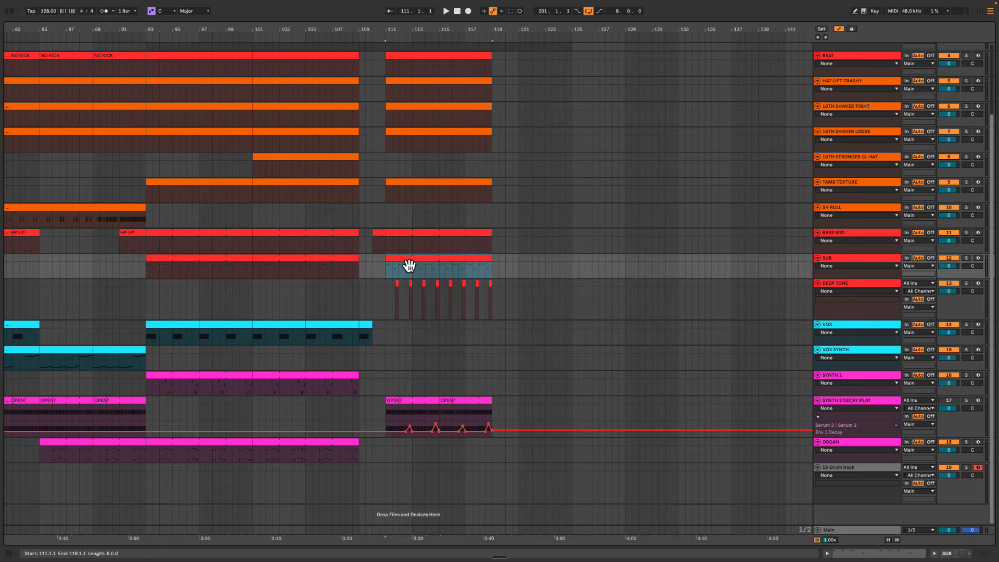
{"action": "left_click", "coordinate": [392, 292]}
{"action": "left_click", "coordinate": [241, 330]}
{"action": "left_click", "coordinate": [241, 376]}
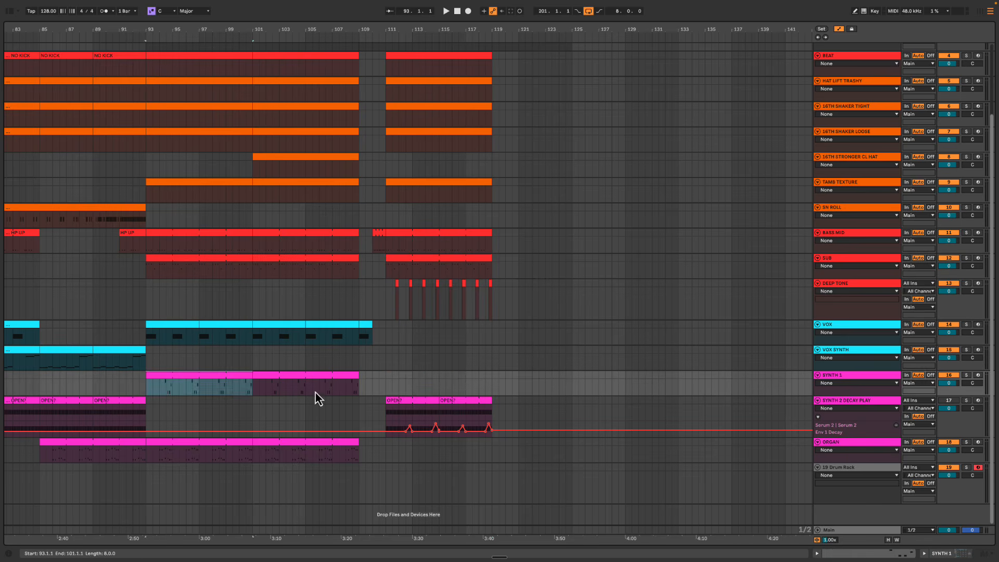
{"action": "left_click", "coordinate": [412, 405]}
{"action": "left_click", "coordinate": [334, 450]}
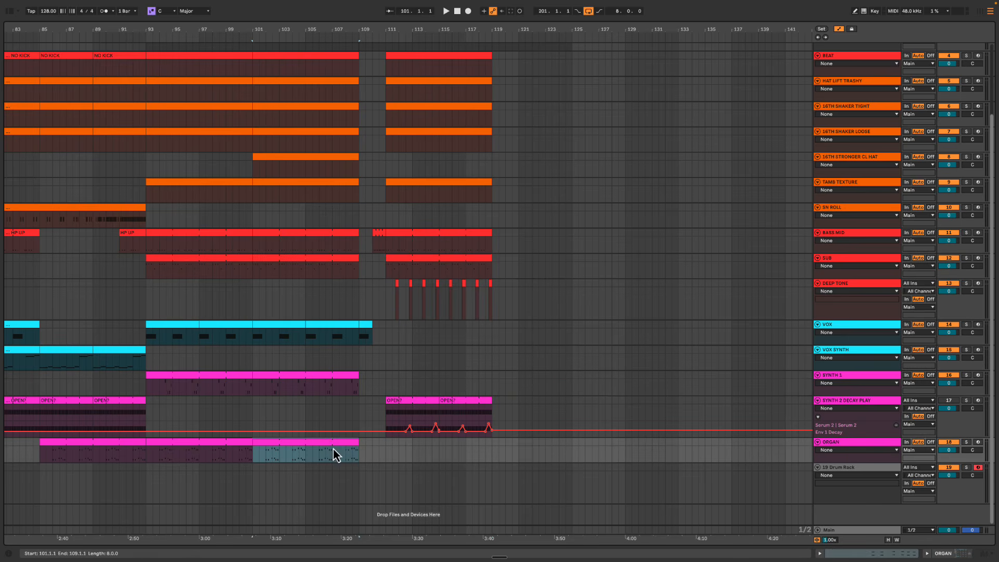
{"action": "left_click", "coordinate": [393, 477]}
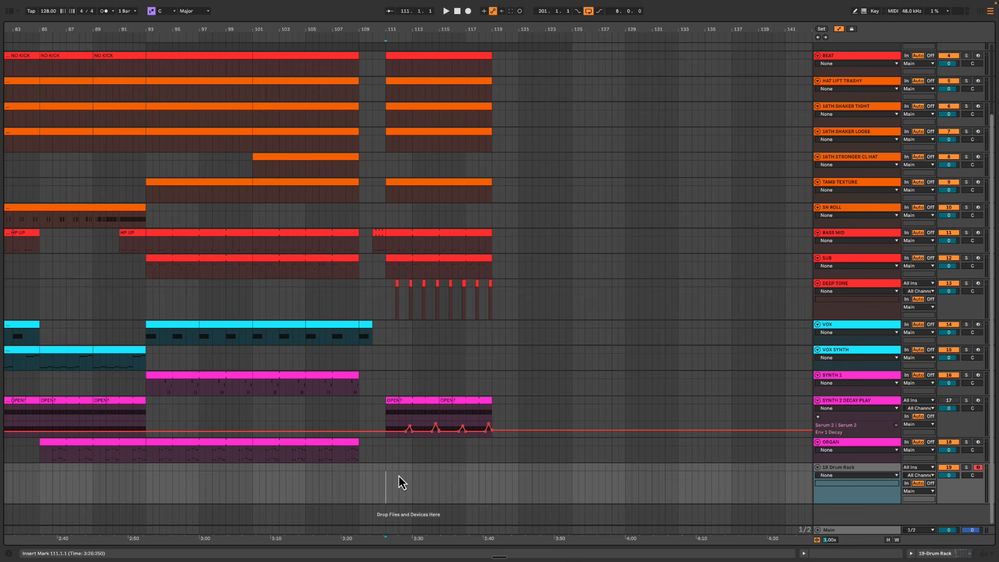
{"action": "left_click_drag", "start_coordinate": [363, 471], "coordinate": [493, 470]}
Examine the whole reference track in overview, including the stretches at bars 33–139 and 161–193
{"action": "left_click_drag", "start_coordinate": [424, 29], "coordinate": [424, 6]}
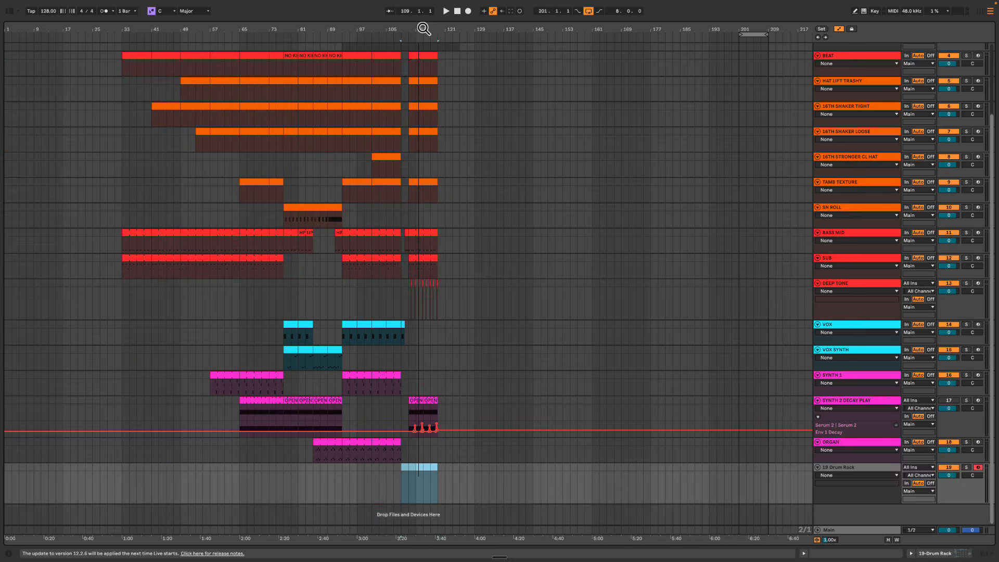
{"action": "scroll", "coordinate": [765, 300], "scroll_direction": "up", "scroll_amount": 4}
{"action": "left_click_drag", "start_coordinate": [584, 83], "coordinate": [735, 82]}
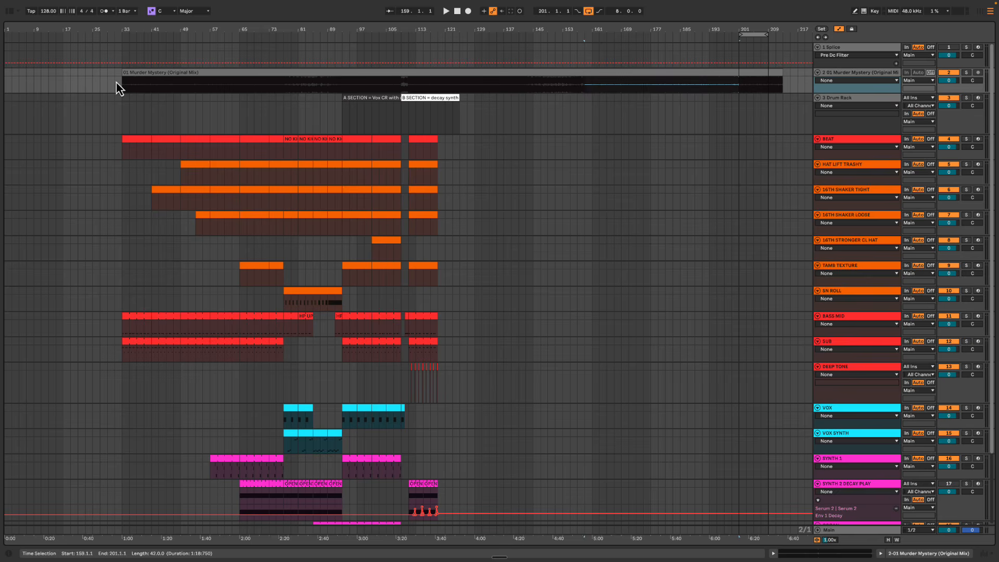
{"action": "left_click_drag", "start_coordinate": [116, 83], "coordinate": [534, 93]}
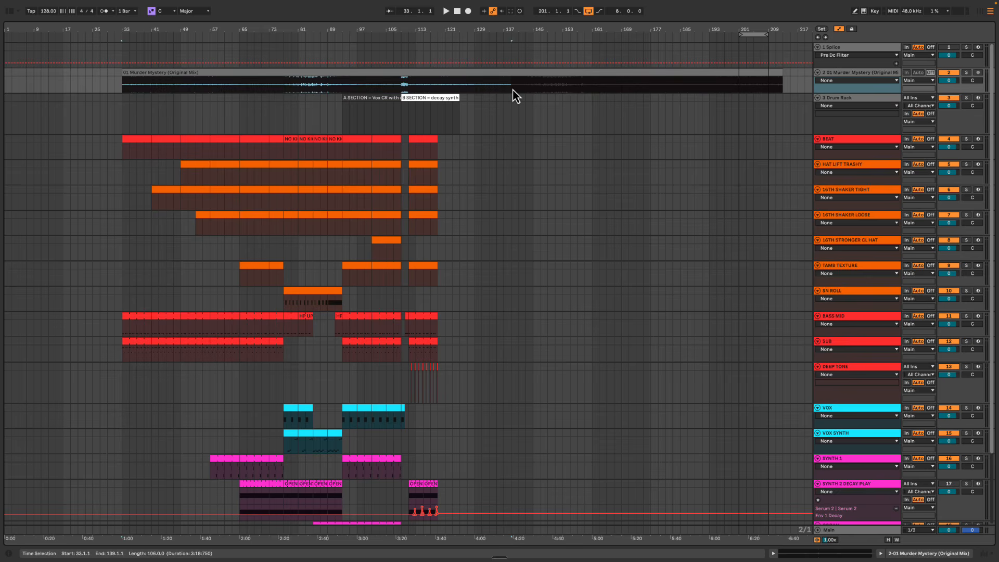
{"action": "left_click_drag", "start_coordinate": [592, 83], "coordinate": [724, 86]}
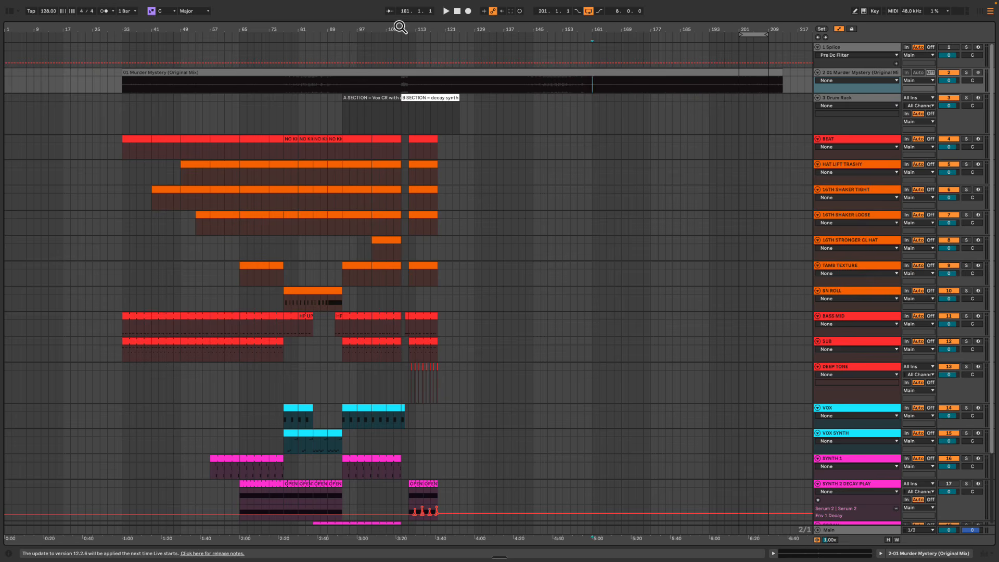
{"action": "left_click_drag", "start_coordinate": [397, 27], "coordinate": [435, 30]}
{"action": "left_click_drag", "start_coordinate": [607, 93], "coordinate": [694, 93]}
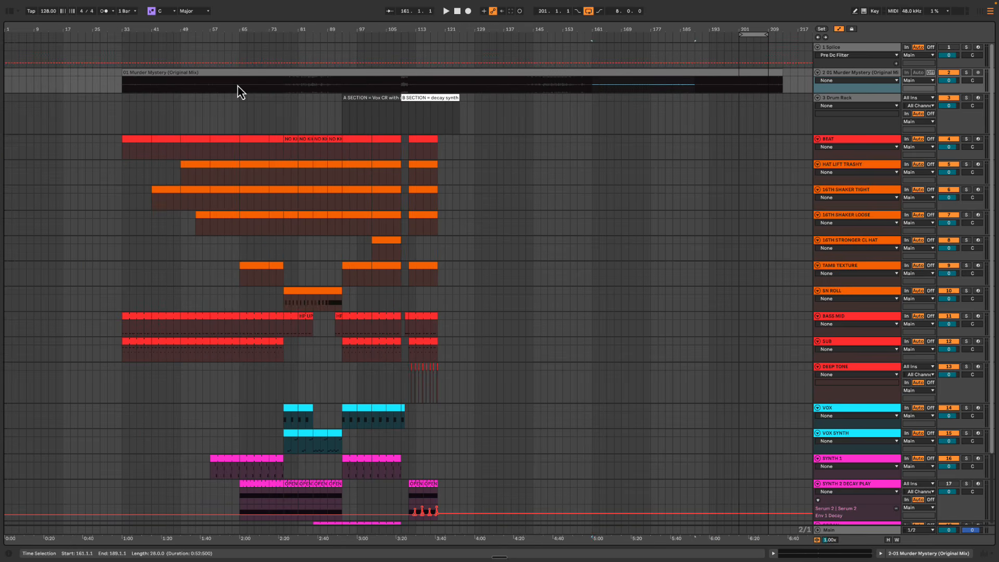
{"action": "left_click_drag", "start_coordinate": [234, 86], "coordinate": [255, 86]}
{"action": "left_click_drag", "start_coordinate": [291, 85], "coordinate": [329, 85]}
{"action": "left_click_drag", "start_coordinate": [396, 84], "coordinate": [450, 84]}
{"action": "left_click", "coordinate": [485, 81]}
{"action": "left_click_drag", "start_coordinate": [541, 83], "coordinate": [549, 84]}
{"action": "left_click_drag", "start_coordinate": [593, 86], "coordinate": [710, 82]}
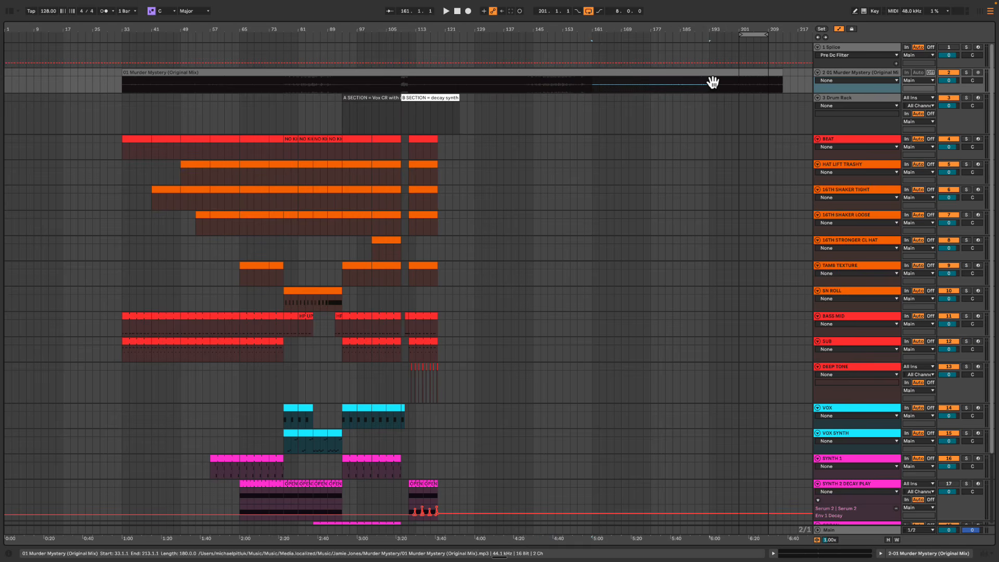
{"action": "left_click_drag", "start_coordinate": [434, 29], "coordinate": [447, 72]}
Rename the new MIDI track below ORGAN as "TOM DIST" and colour it magenta like the synth tracks
{"action": "scroll", "coordinate": [474, 192], "scroll_direction": "down", "scroll_amount": 3}
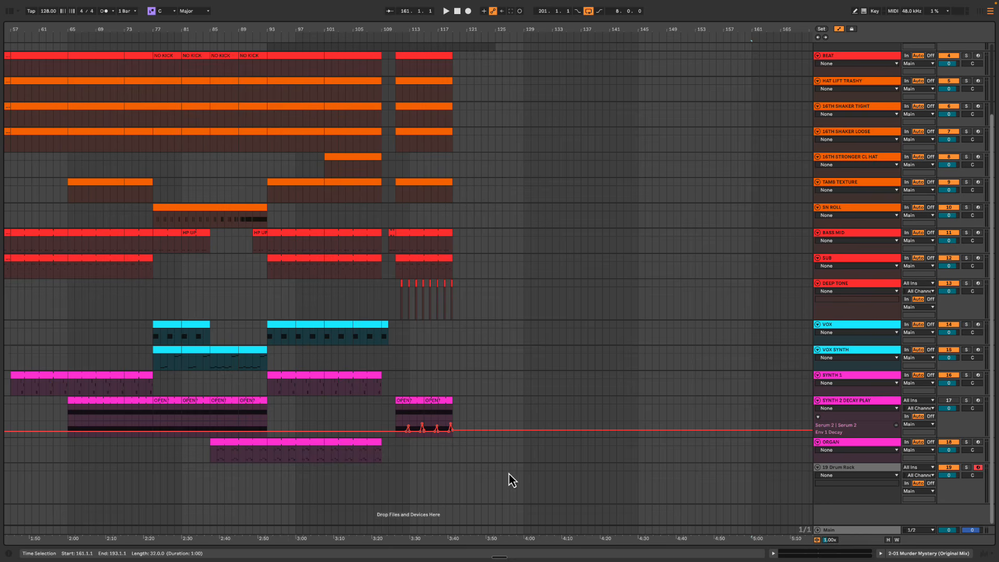
{"action": "left_click", "coordinate": [451, 470]}
{"action": "left_click", "coordinate": [850, 470]}
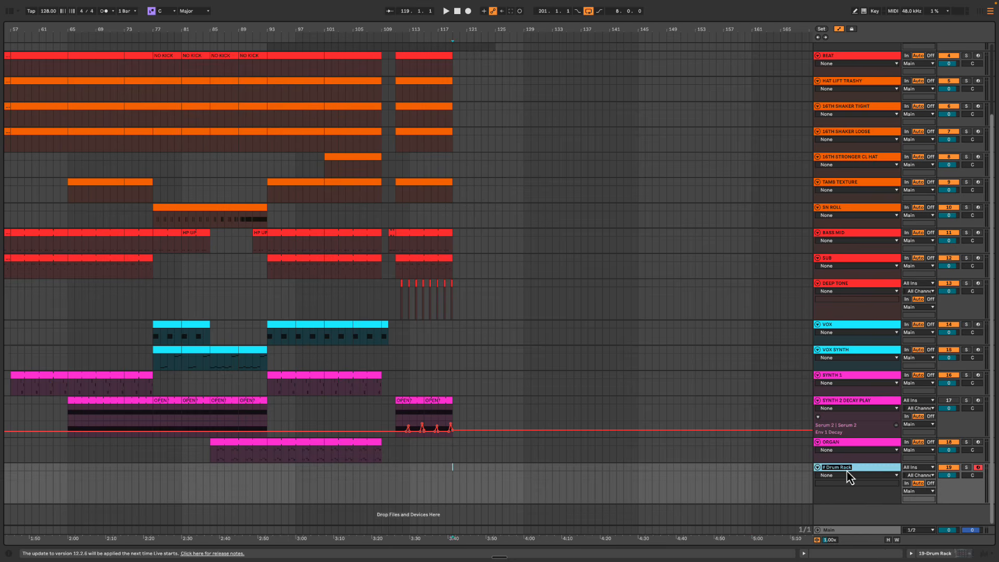
{"action": "type", "text": "TOM DIST"}
{"action": "key", "text": "Return"}
{"action": "right_click", "coordinate": [847, 472]}
{"action": "left_click", "coordinate": [944, 405]}
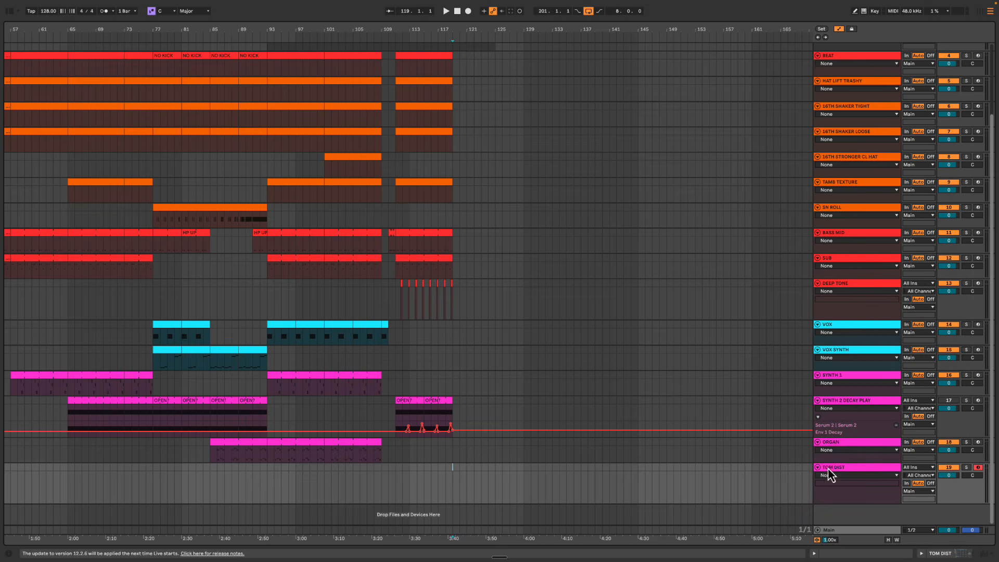
Listen from bar 113 and again from bar 117, and select bars 109–119 across the DEEP TONE and VOX tracks
{"action": "left_click", "coordinate": [409, 470]}
{"action": "key", "text": "space"}
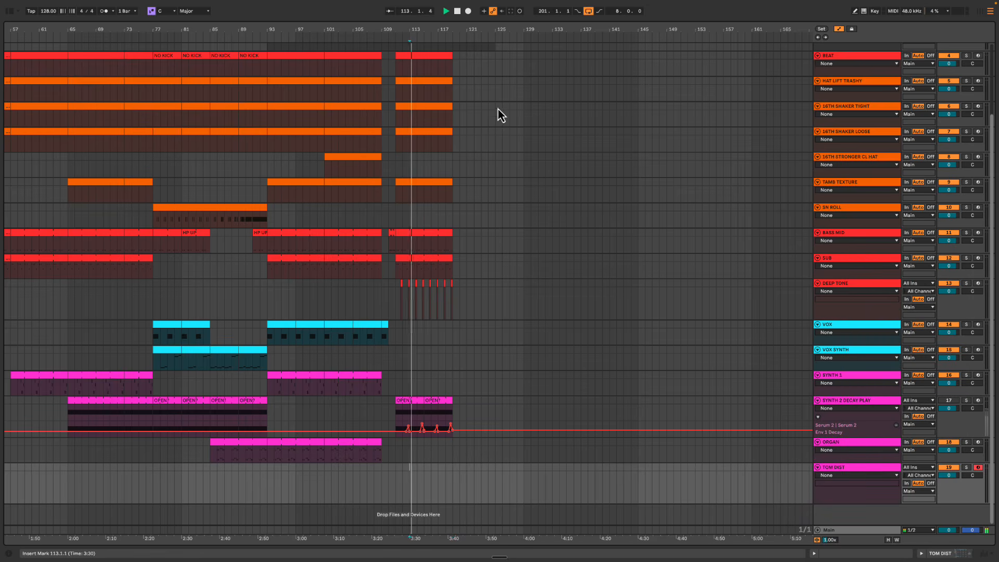
{"action": "key", "text": "space"}
{"action": "left_click", "coordinate": [439, 473]}
{"action": "key", "text": "space"}
{"action": "left_click_drag", "start_coordinate": [449, 27], "coordinate": [437, 29]}
{"action": "scroll", "coordinate": [364, 304], "scroll_direction": "left", "scroll_amount": 1}
{"action": "scroll", "coordinate": [333, 318], "scroll_direction": "right", "scroll_amount": 1}
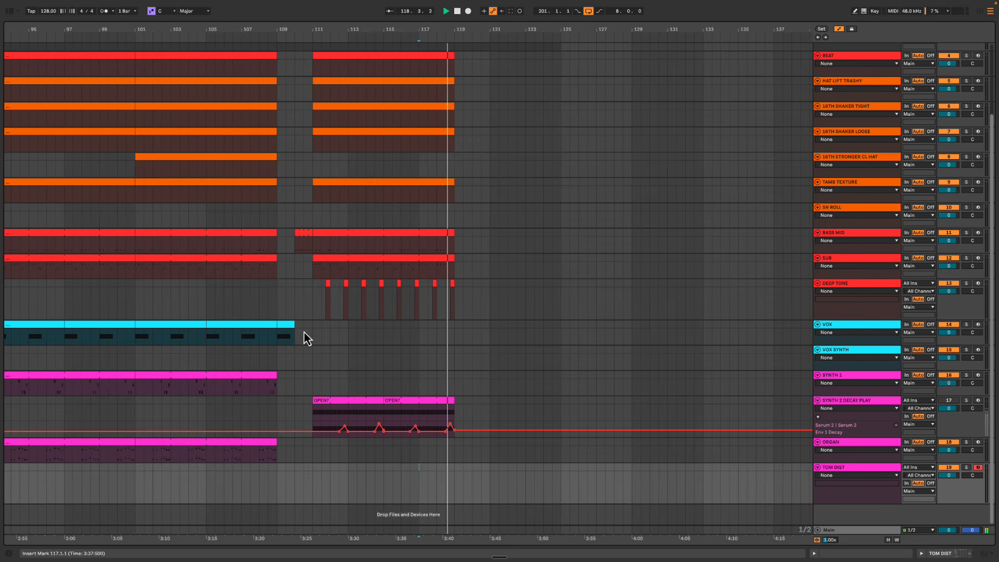
{"action": "left_click_drag", "start_coordinate": [281, 305], "coordinate": [454, 336]}
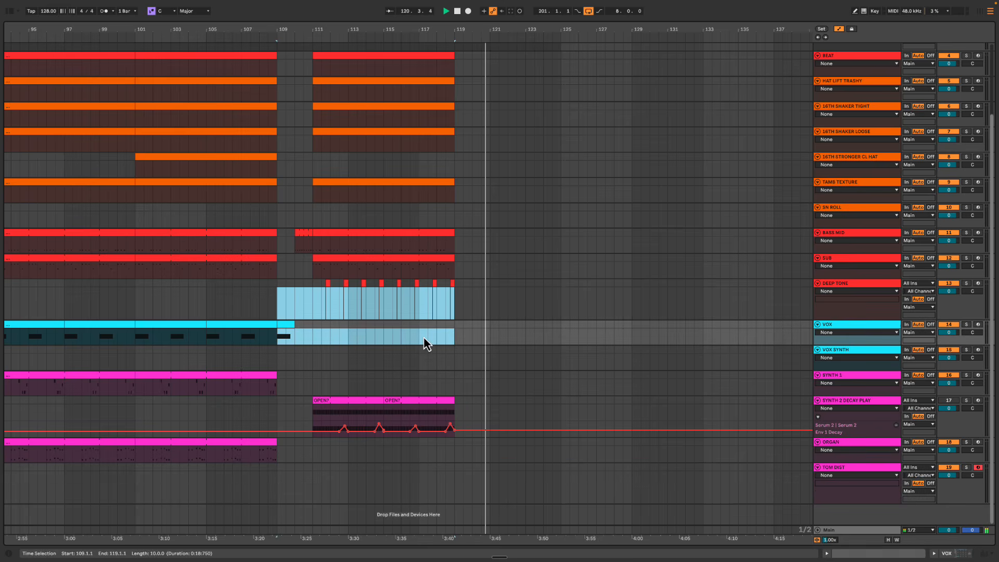
Listen to the reference track from bars 117 and 119 to judge how the B section continues past the mapped clips
{"action": "left_click", "coordinate": [424, 339]}
{"action": "left_click_drag", "start_coordinate": [276, 317], "coordinate": [455, 338]}
{"action": "left_click", "coordinate": [455, 338]}
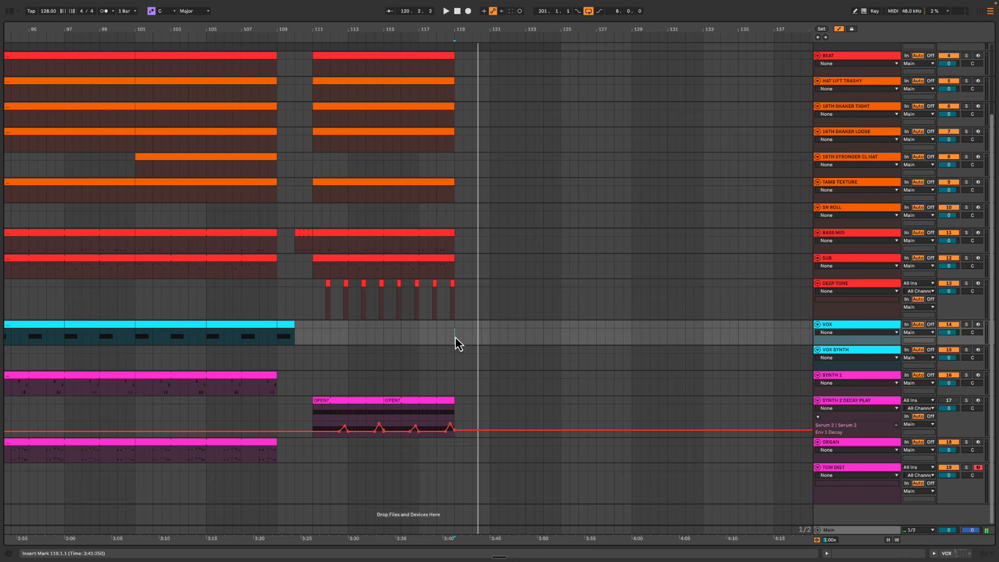
{"action": "left_click", "coordinate": [442, 376]}
{"action": "key", "text": "space"}
{"action": "scroll", "coordinate": [464, 211], "scroll_direction": "up", "scroll_amount": 5}
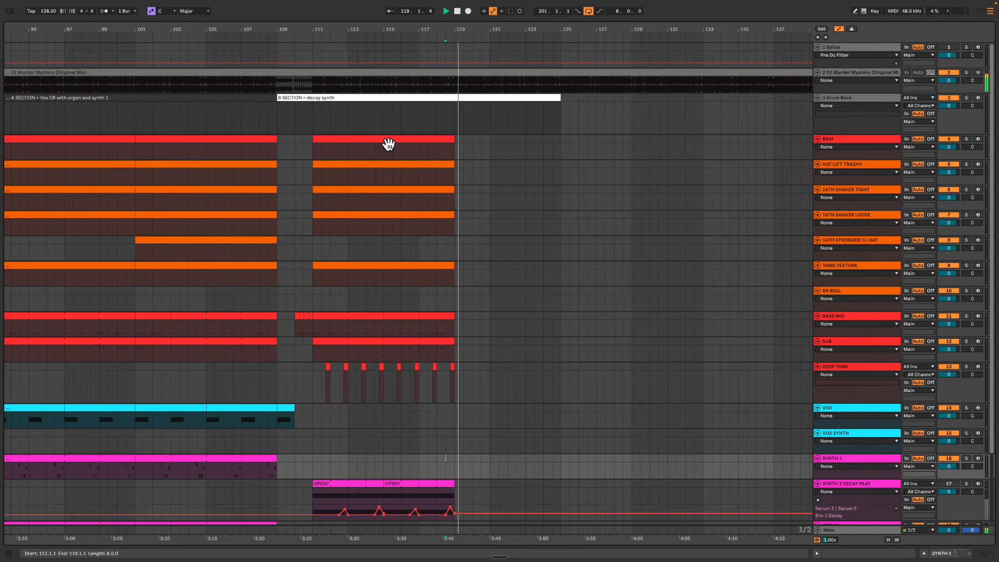
{"action": "left_click", "coordinate": [388, 144]}
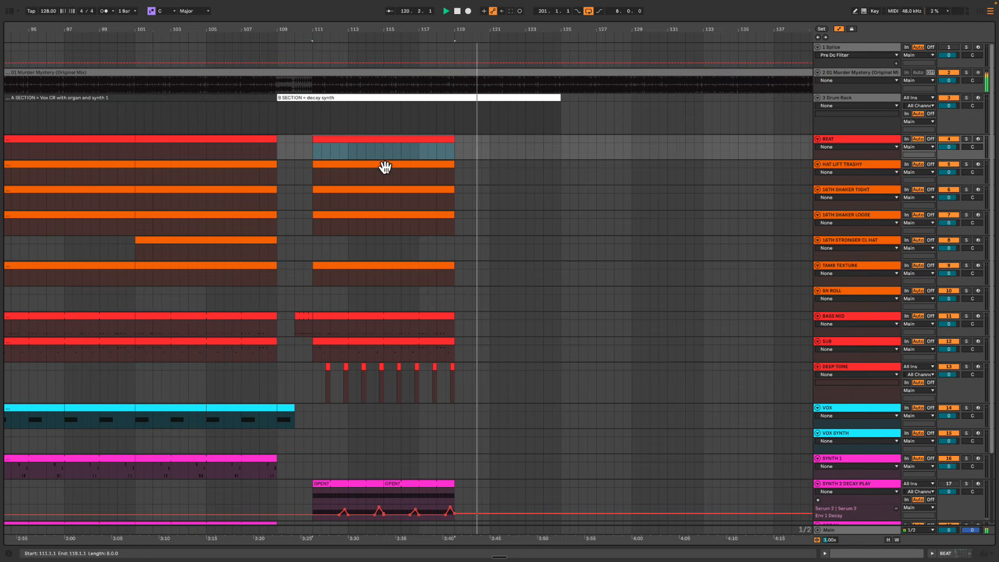
{"action": "left_click", "coordinate": [377, 152]}
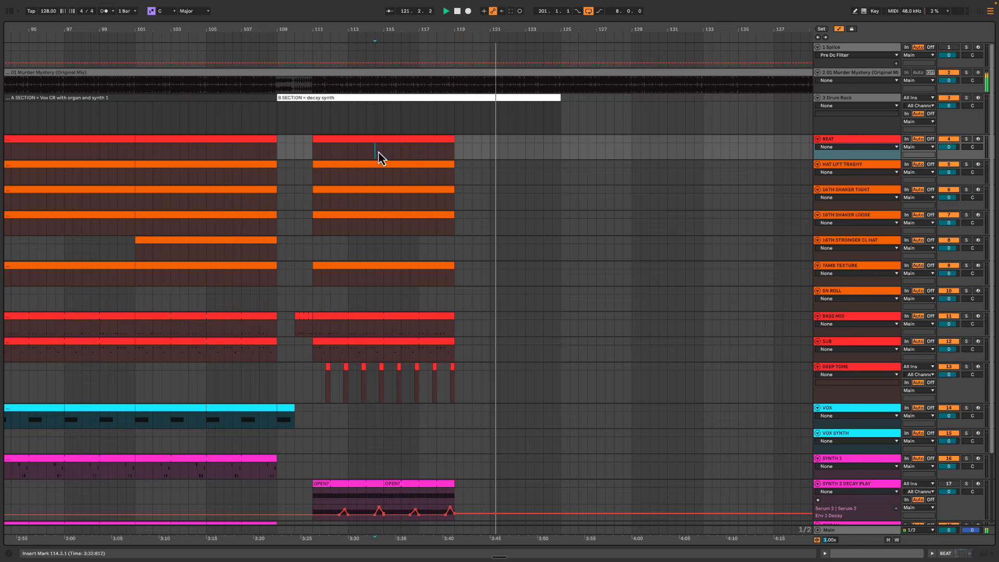
{"action": "left_click", "coordinate": [419, 152]}
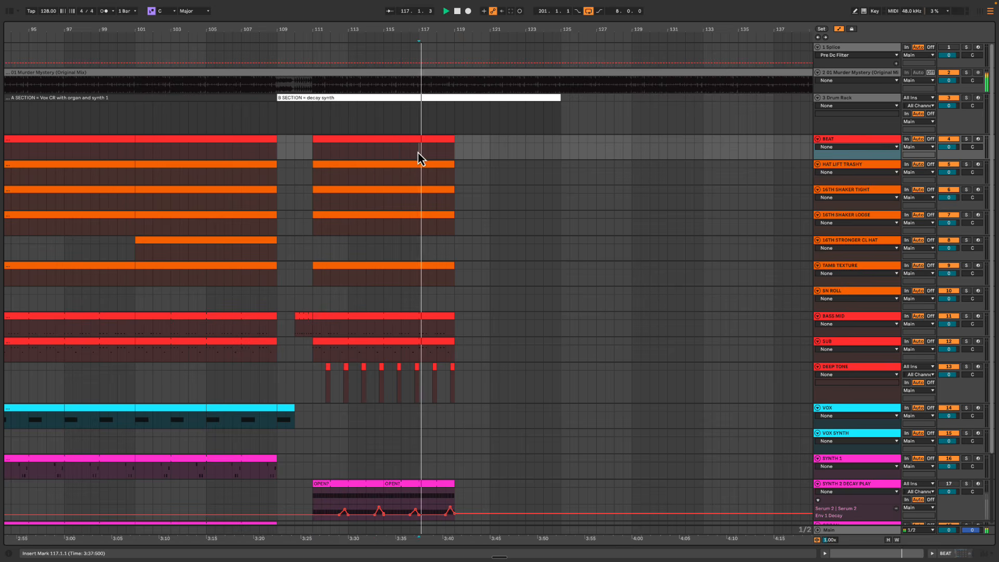
{"action": "left_click", "coordinate": [455, 151]}
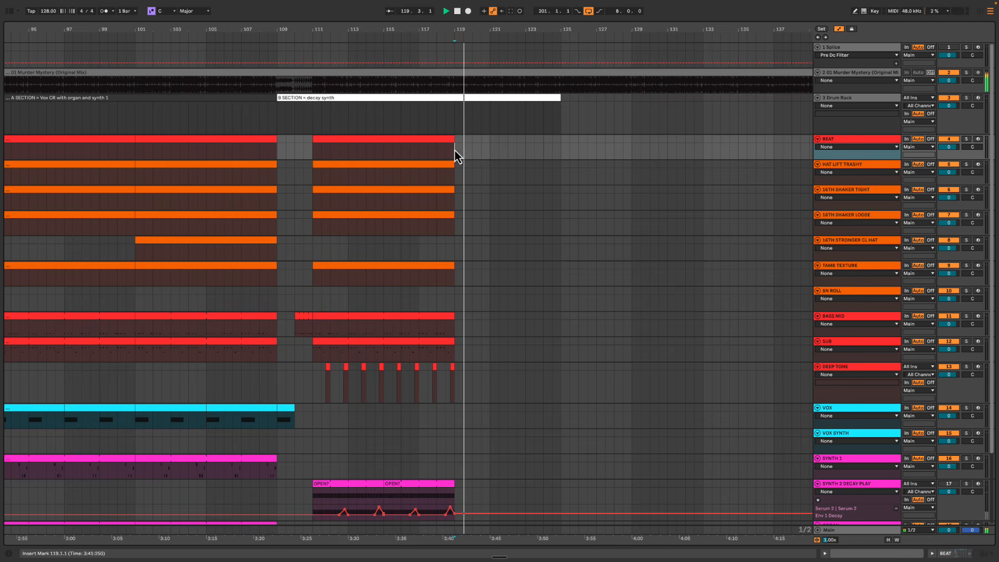
{"action": "key", "text": "space"}
{"action": "left_click_drag", "start_coordinate": [420, 154], "coordinate": [523, 318]}
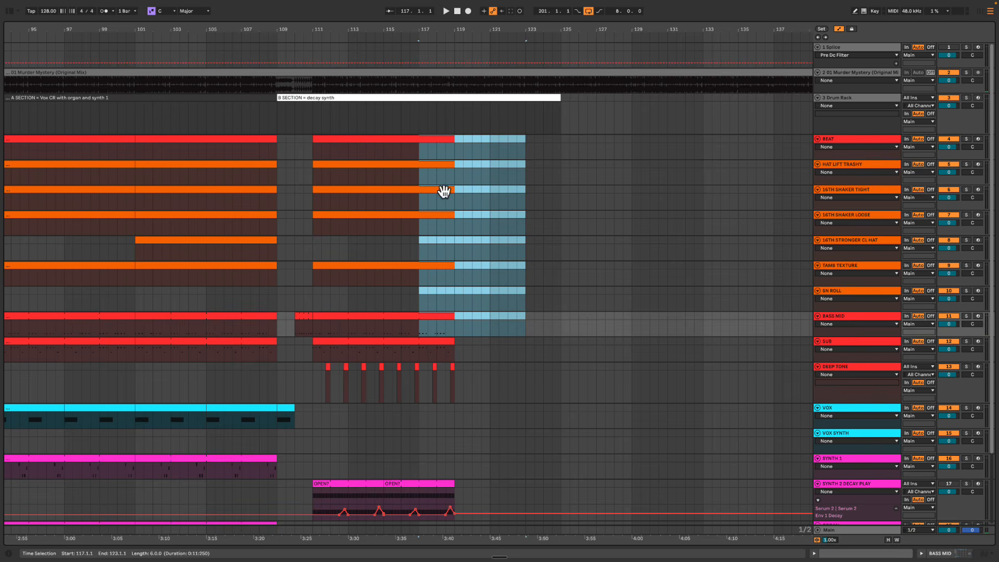
{"action": "left_click", "coordinate": [457, 144]}
{"action": "key", "text": "space"}
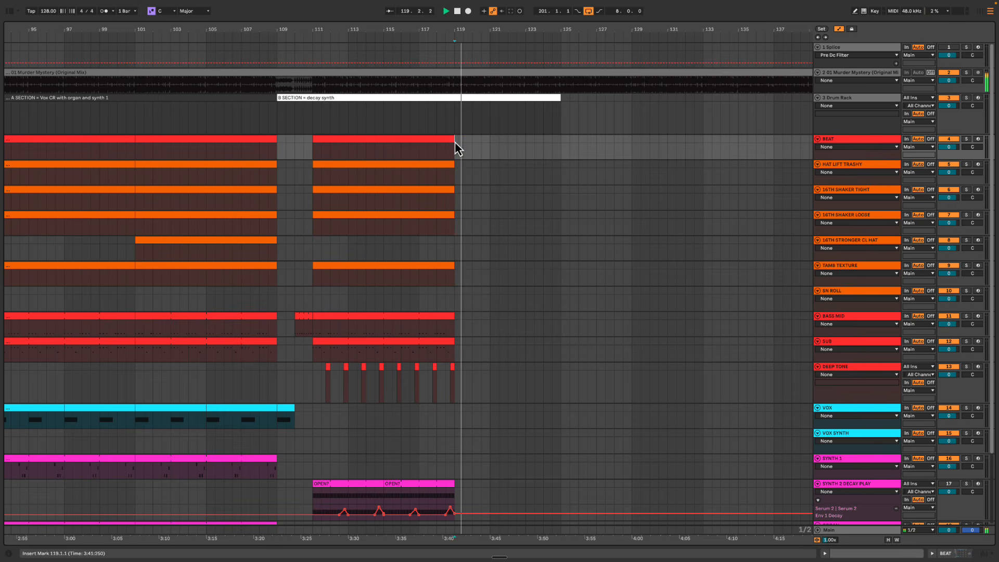
{"action": "key", "text": "space"}
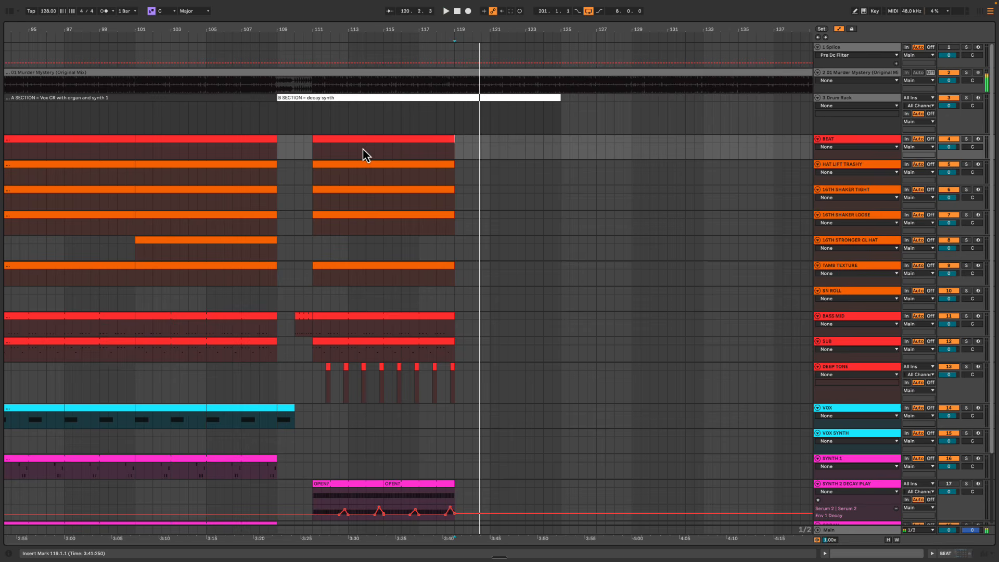
Duplicate the bars 111–119 clips of the BEAT through TAMB TEXTURE tracks into bars 119–127
{"action": "left_click_drag", "start_coordinate": [351, 152], "coordinate": [462, 139]}
{"action": "left_click", "coordinate": [356, 139]}
{"action": "left_click", "coordinate": [398, 275], "text": "shift"}
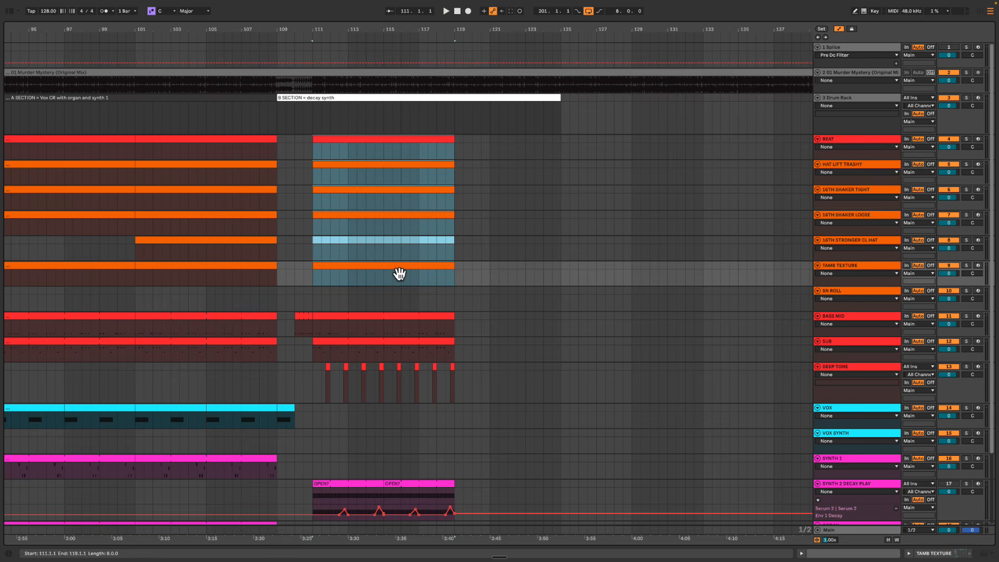
{"action": "key", "text": "ctrl+d"}
{"action": "left_click_drag", "start_coordinate": [290, 151], "coordinate": [330, 151]}
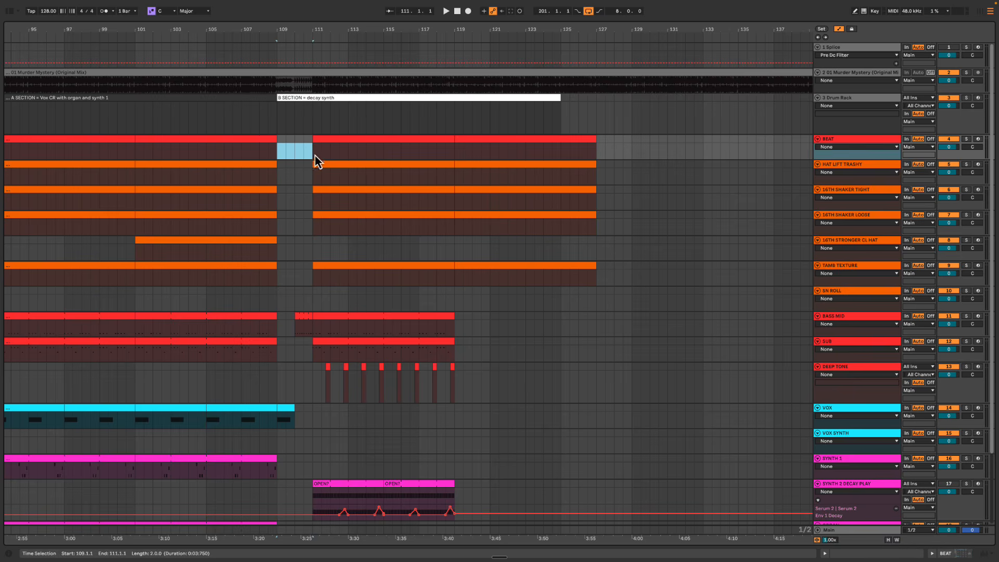
Duplicate the BASS MID, SUB and DEEP TONE clips of bars 111–119 into bars 119–127
{"action": "left_click", "coordinate": [482, 302]}
{"action": "left_click", "coordinate": [439, 319]}
{"action": "left_click", "coordinate": [439, 350], "text": "shift"}
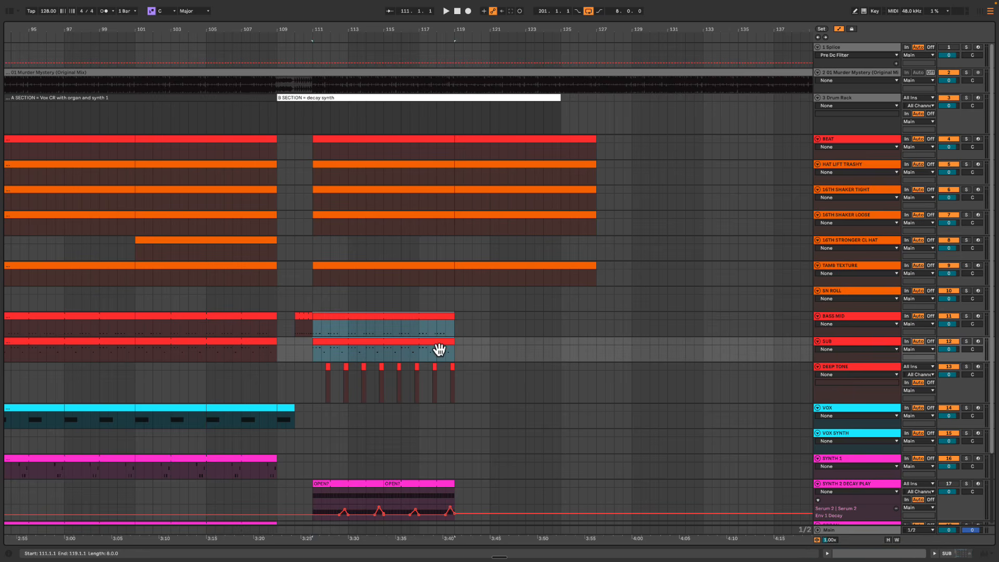
{"action": "left_click", "coordinate": [454, 383], "text": "shift"}
{"action": "key", "text": "ctrl+d"}
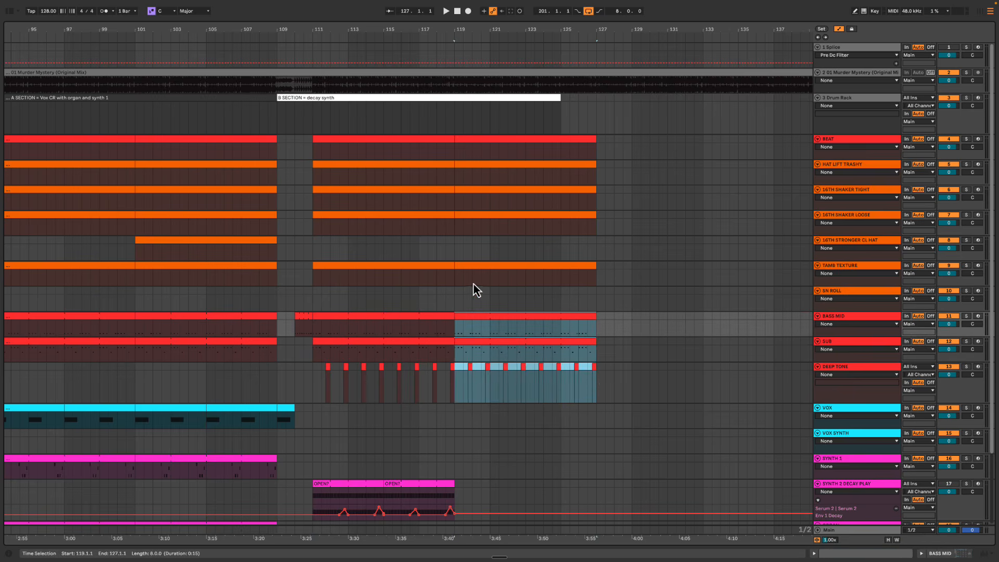
Listen from bar 119, and duplicate the SYNTH 2 DECAY PLAY clips of bars 111–119 with their automation into bars 119–127
{"action": "left_click", "coordinate": [451, 300]}
{"action": "scroll", "coordinate": [452, 300], "scroll_direction": "down", "scroll_amount": 3}
{"action": "key", "text": "space"}
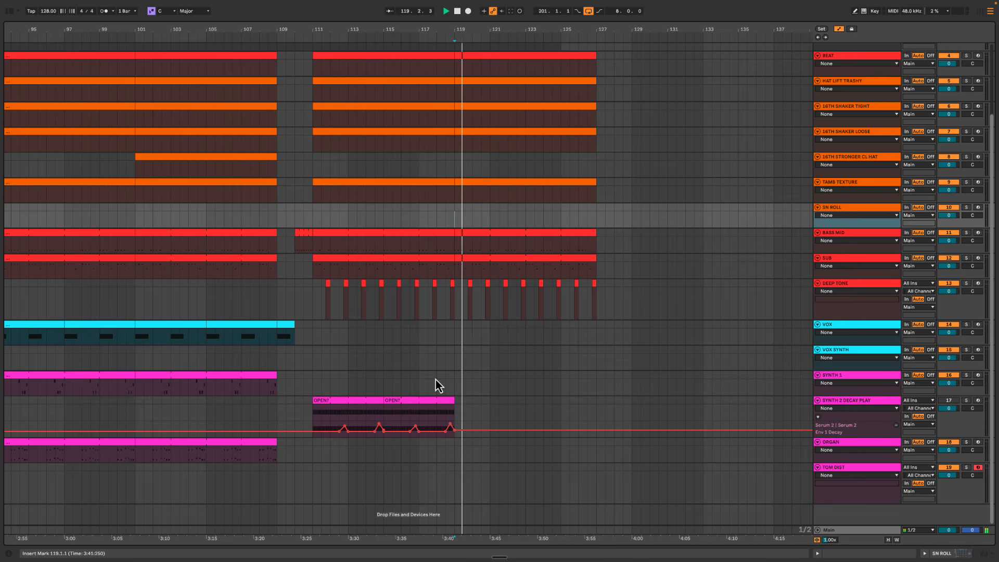
{"action": "left_click", "coordinate": [434, 407]}
{"action": "key", "text": "space"}
{"action": "left_click", "coordinate": [357, 403], "text": "shift"}
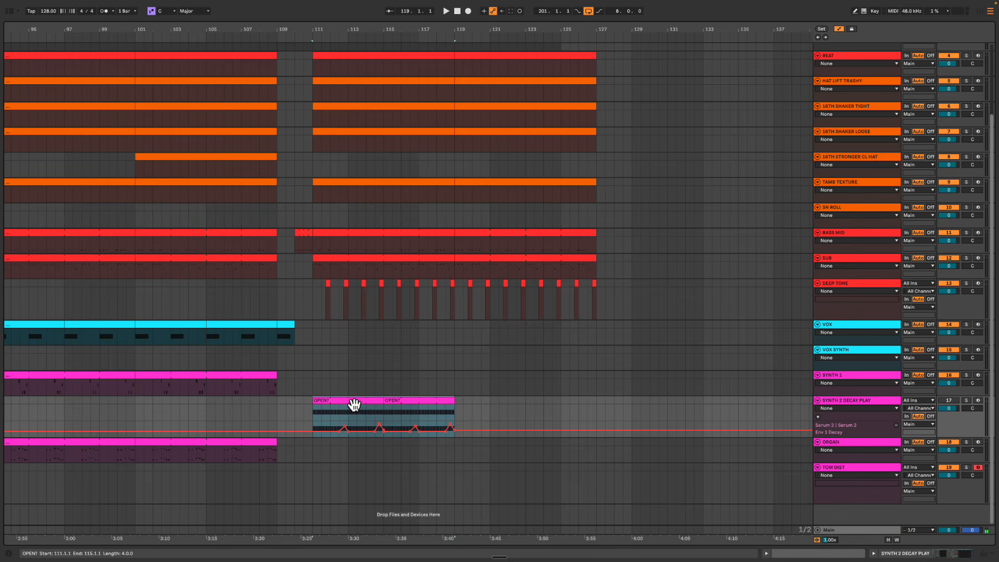
{"action": "key", "text": "ctrl+d"}
{"action": "left_click", "coordinate": [473, 409]}
Create an empty two-bar MIDI clip on the TOM DIST track at bars 119–121 and listen to that passage
{"action": "left_click", "coordinate": [457, 453]}
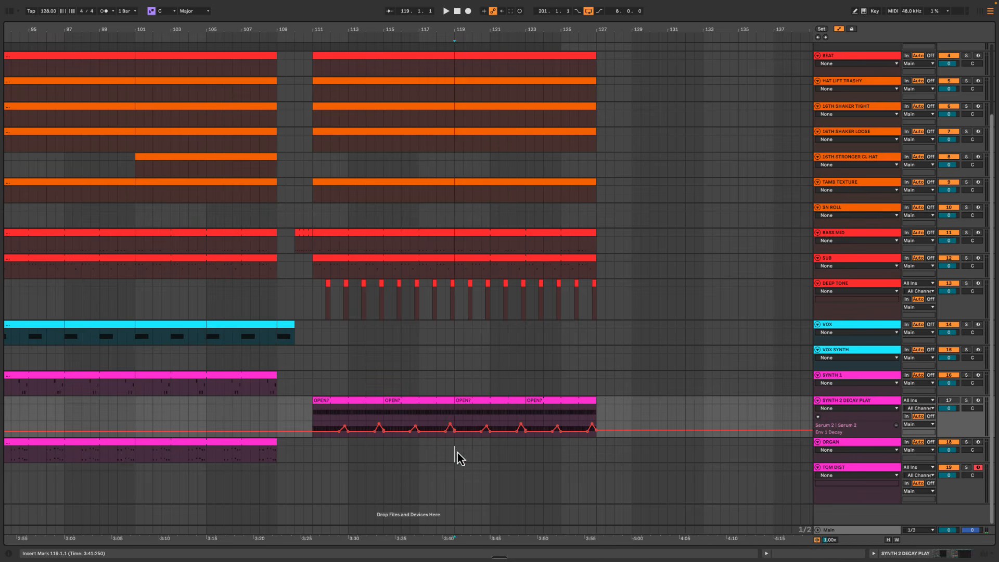
{"action": "left_click", "coordinate": [457, 470]}
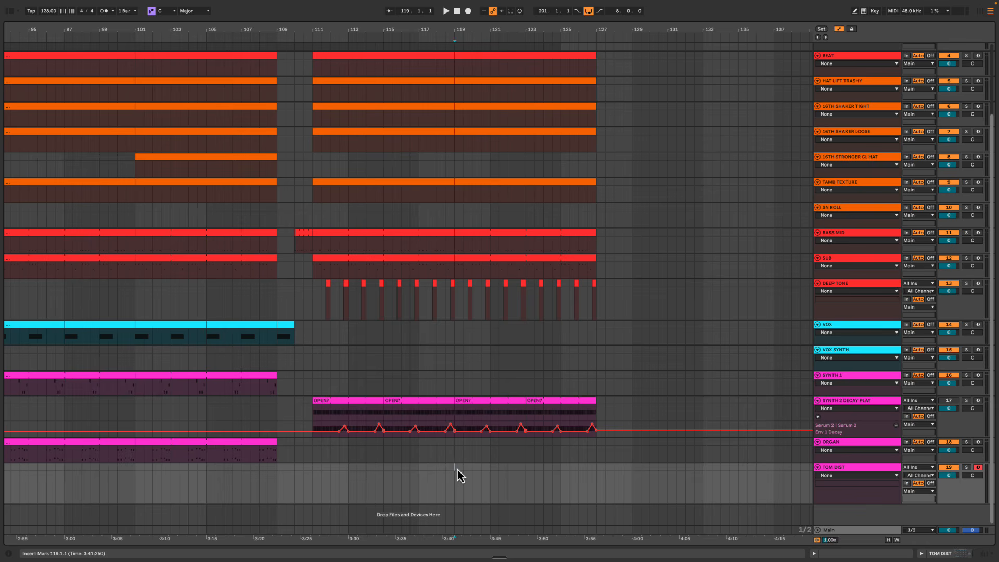
{"action": "key", "text": "space"}
{"action": "left_click_drag", "start_coordinate": [455, 468], "coordinate": [488, 467]}
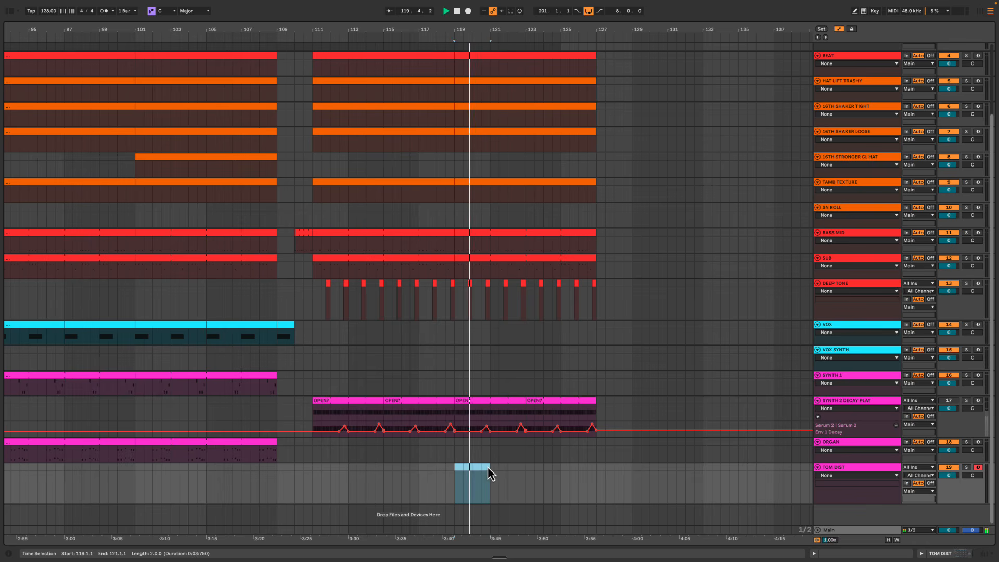
{"action": "key", "text": "space"}
{"action": "double_click", "coordinate": [488, 466]}
{"action": "key", "text": "space"}
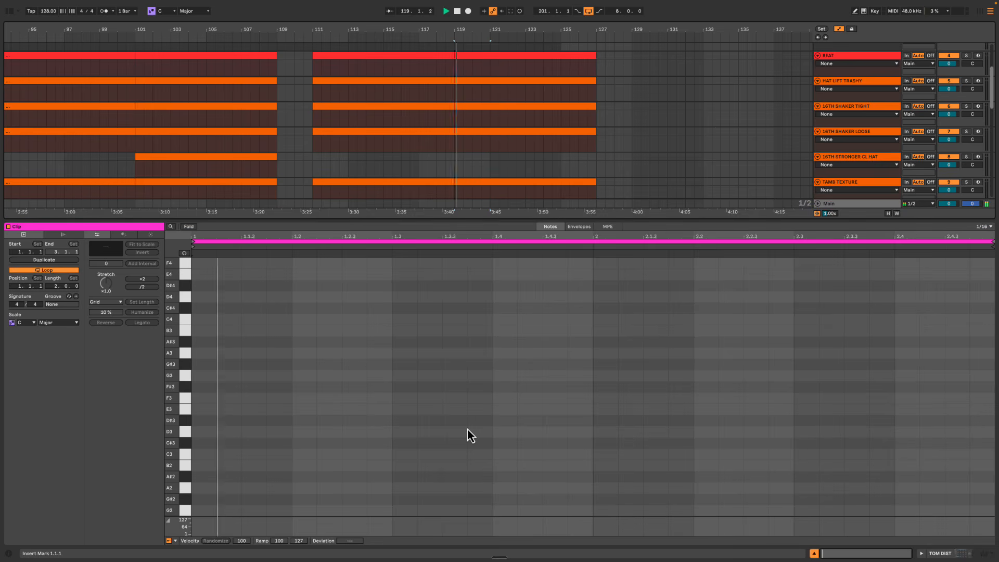
{"action": "key", "text": "space"}
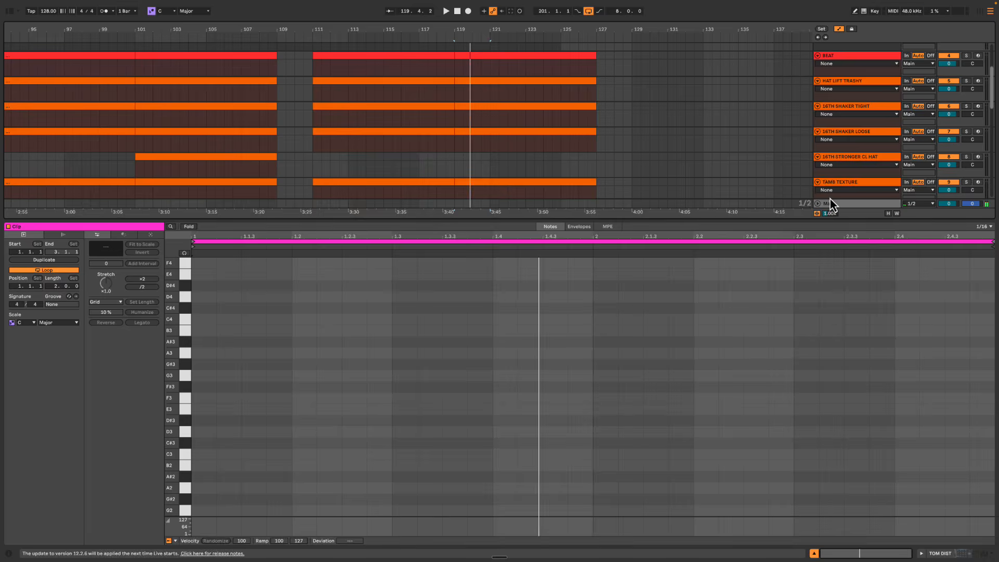
Examine the passage after bar 119 in the Main track's enlarged Spectrum display
{"action": "left_click", "coordinate": [830, 204]}
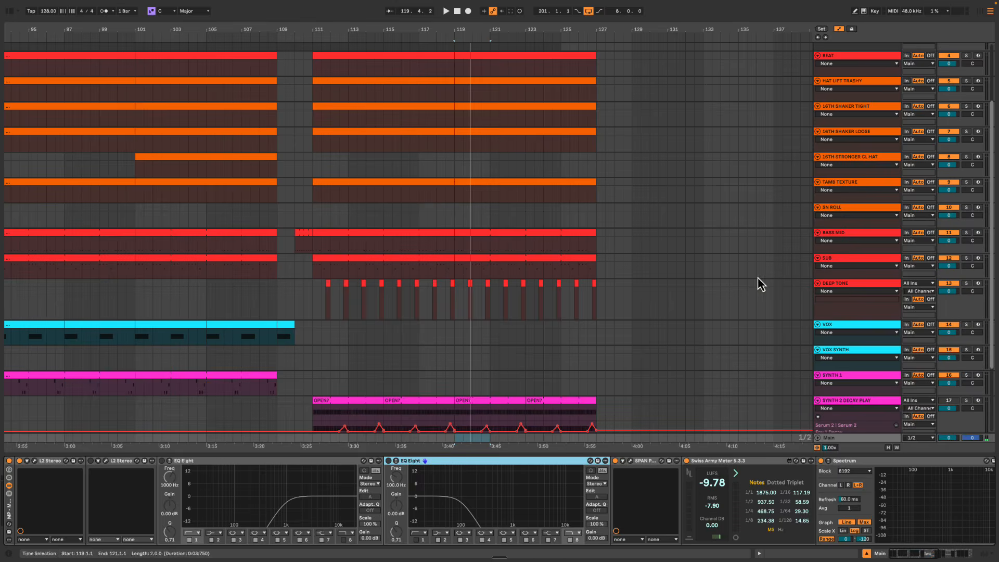
{"action": "double_click", "coordinate": [979, 516]}
{"action": "key", "text": "space"}
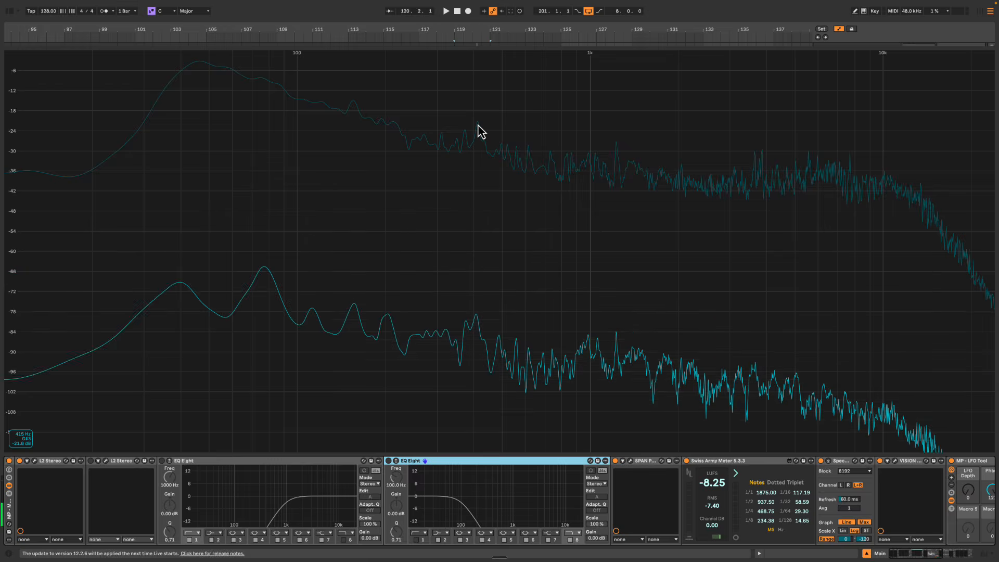
{"action": "double_click", "coordinate": [481, 167]}
{"action": "scroll", "coordinate": [530, 308], "scroll_direction": "down", "scroll_amount": 4}
Add sixteenth-long G#3 notes at 1.2.4, 1.3.3, 1.4.2 and 1.4.4 in the TOM DIST clip
{"action": "double_click", "coordinate": [473, 394]}
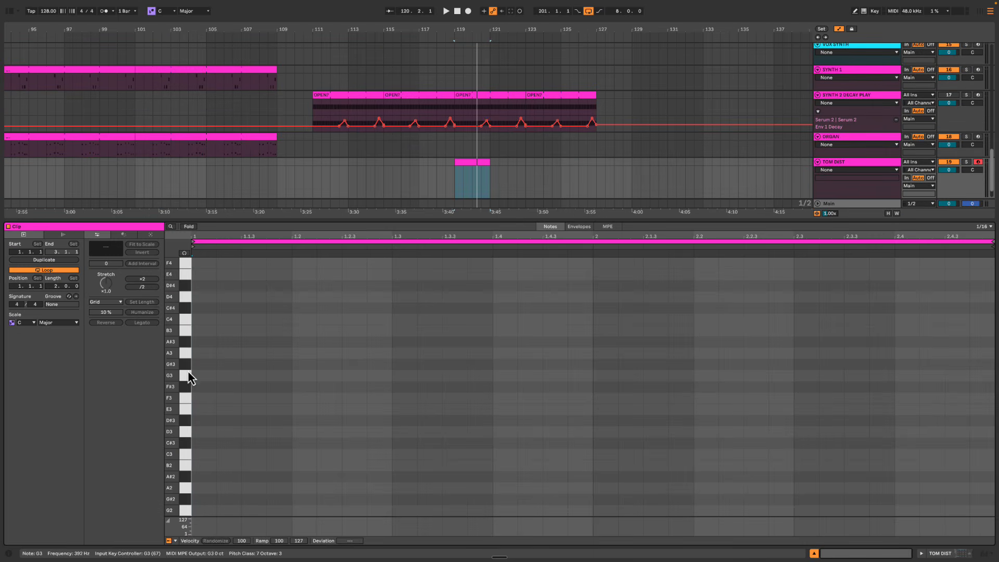
{"action": "key", "text": "space"}
{"action": "double_click", "coordinate": [388, 365]}
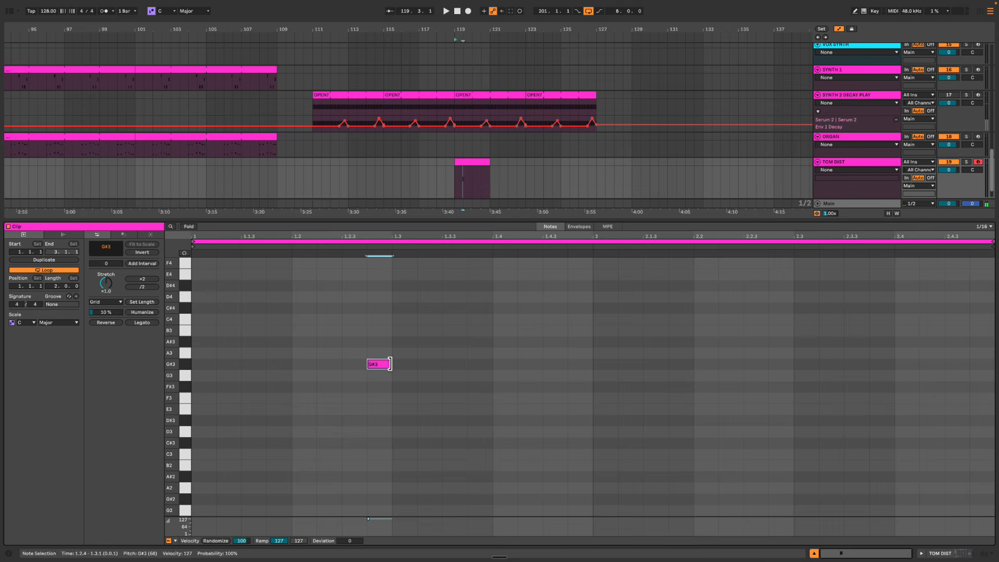
{"action": "key", "text": "space"}
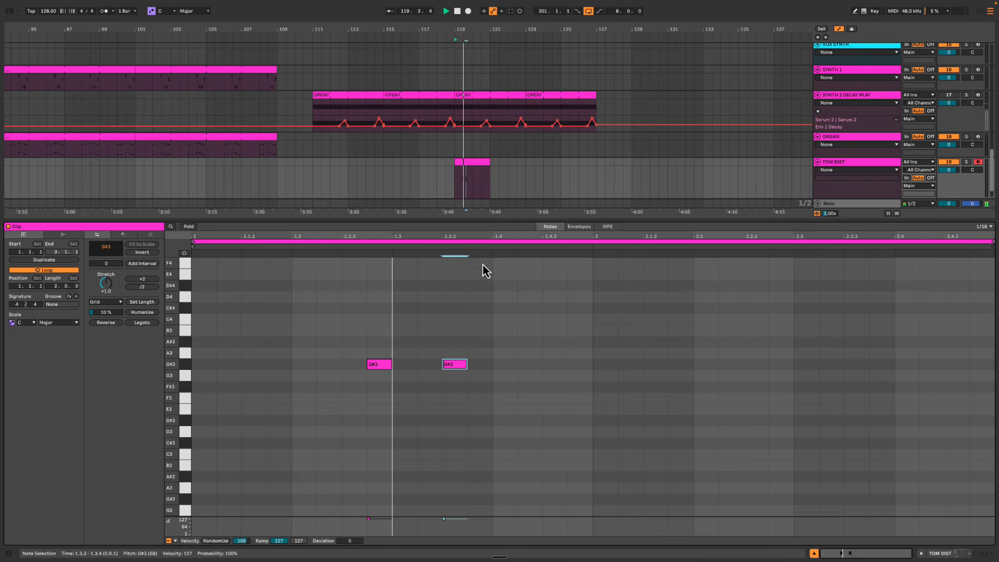
{"action": "double_click", "coordinate": [555, 364]}
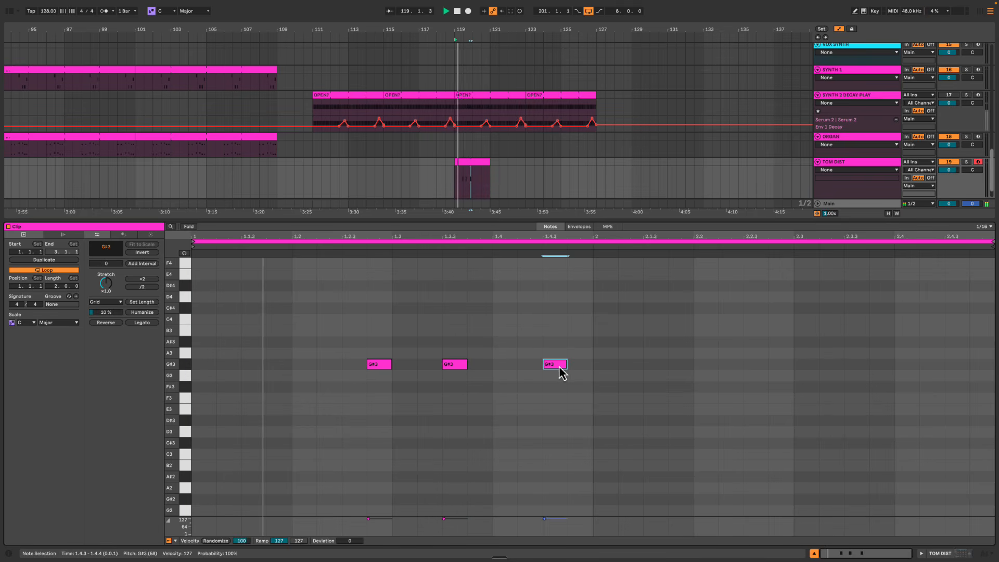
{"action": "left_click_drag", "start_coordinate": [557, 365], "coordinate": [532, 366]}
{"action": "double_click", "coordinate": [580, 365]}
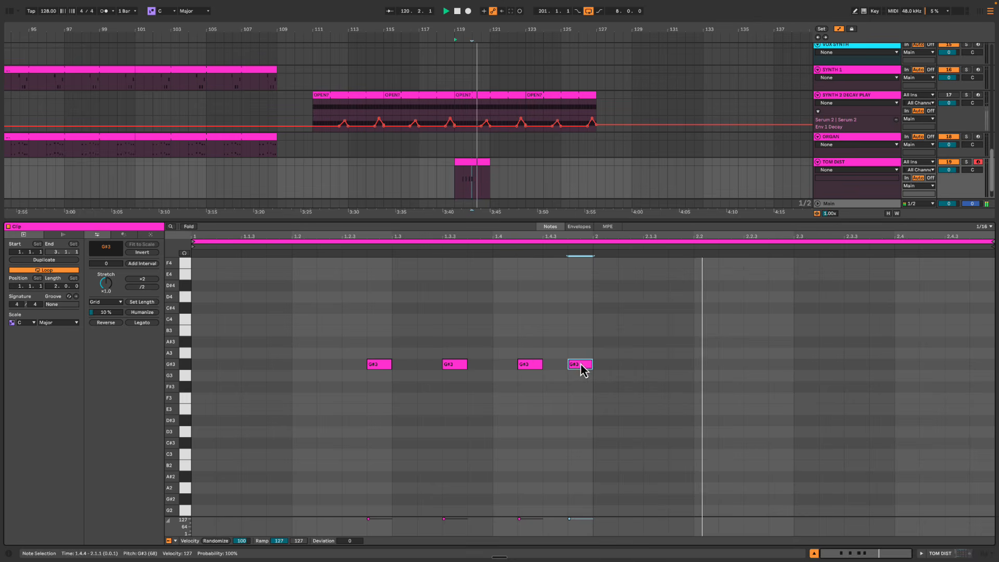
Listen to the tom pattern and retime its last two G#3 notes to 1.4.2 and 2.1.1
{"action": "key", "text": "space"}
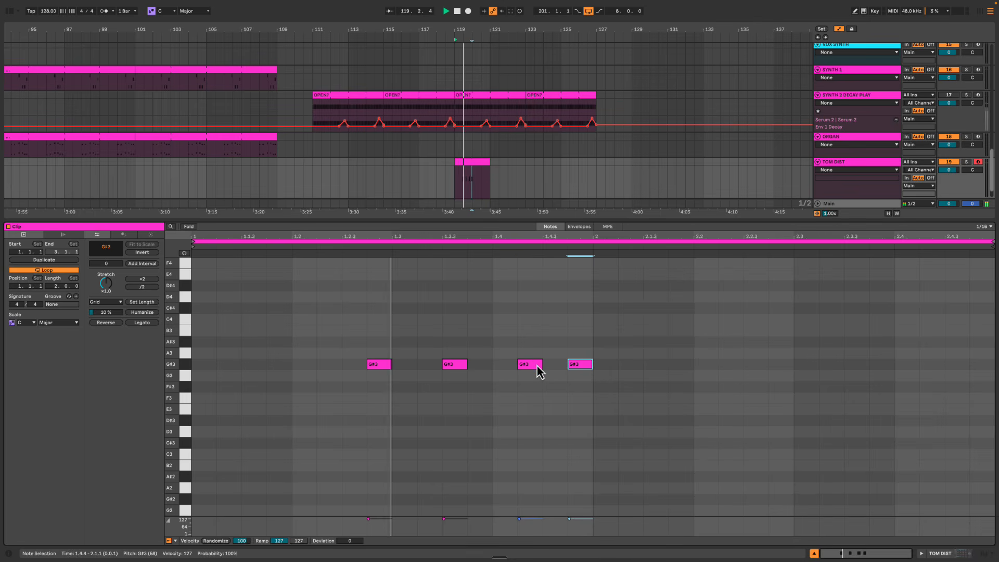
{"action": "left_click_drag", "start_coordinate": [531, 370], "coordinate": [606, 368]}
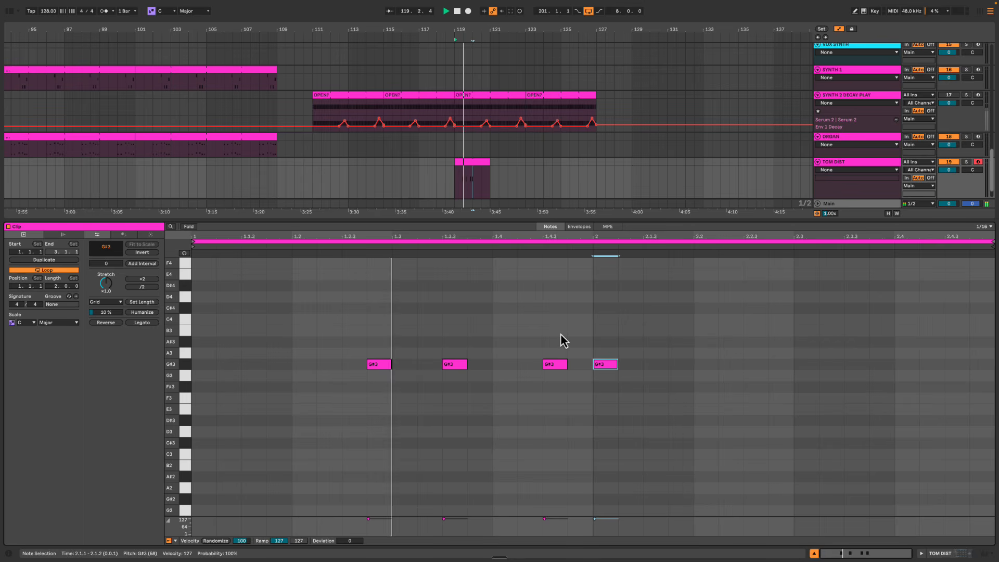
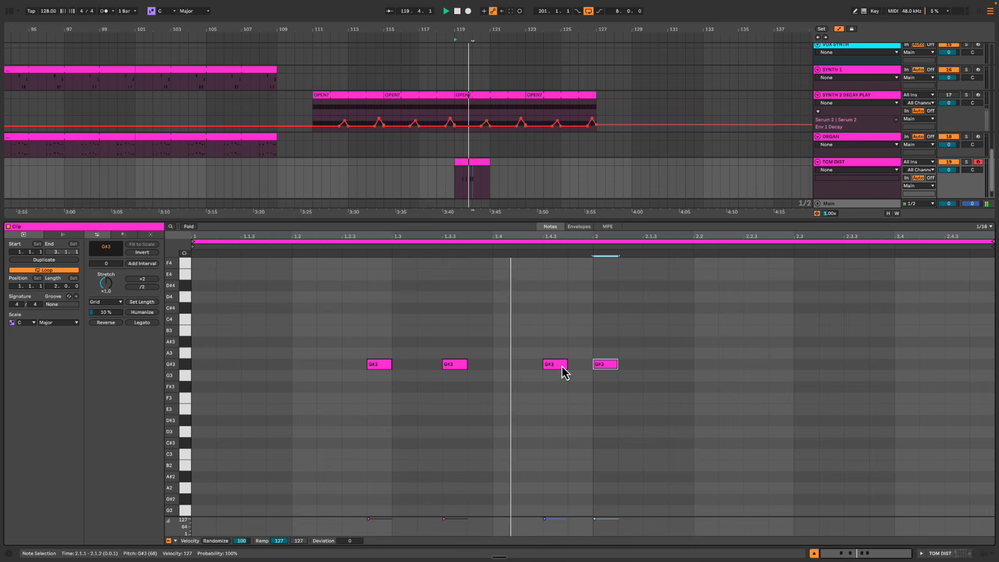
{"action": "left_click_drag", "start_coordinate": [558, 366], "coordinate": [538, 366]}
{"action": "key", "text": "space"}
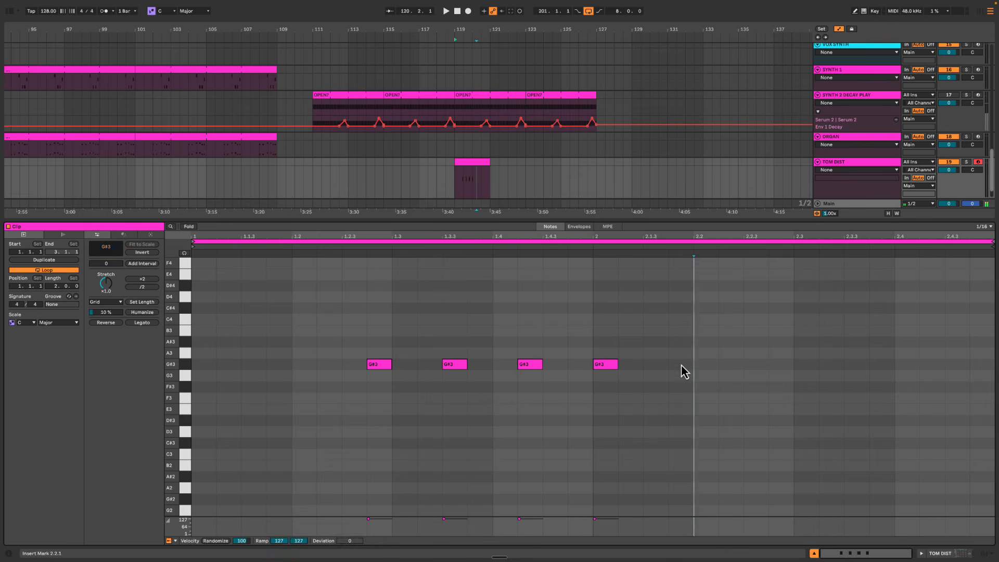
Add G#3 notes at 2.1.4, 2.2.3 and 2.3.1, check the pattern by ear and close the clip editor
{"action": "double_click", "coordinate": [680, 364]}
{"action": "left_click", "coordinate": [669, 317]}
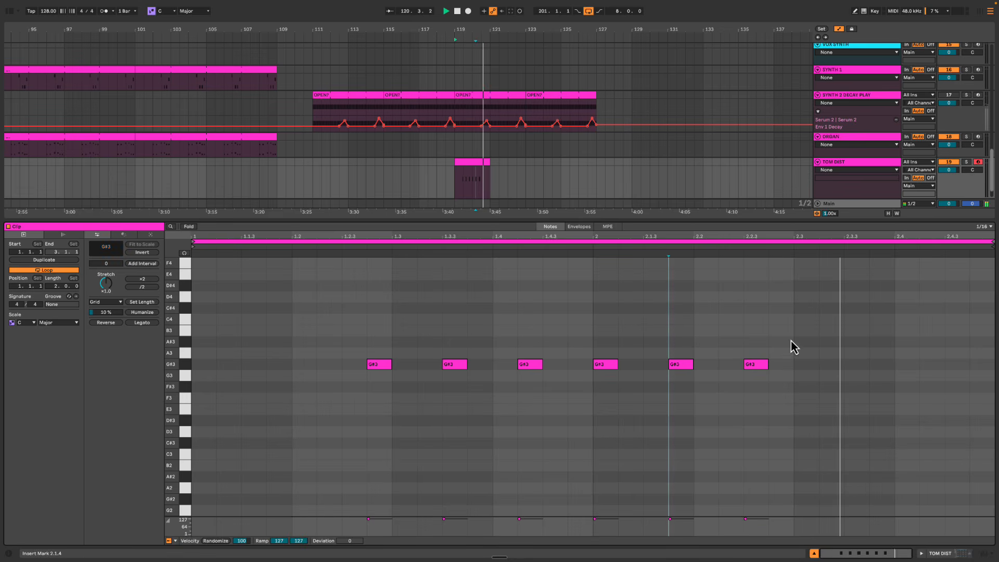
{"action": "double_click", "coordinate": [809, 364]}
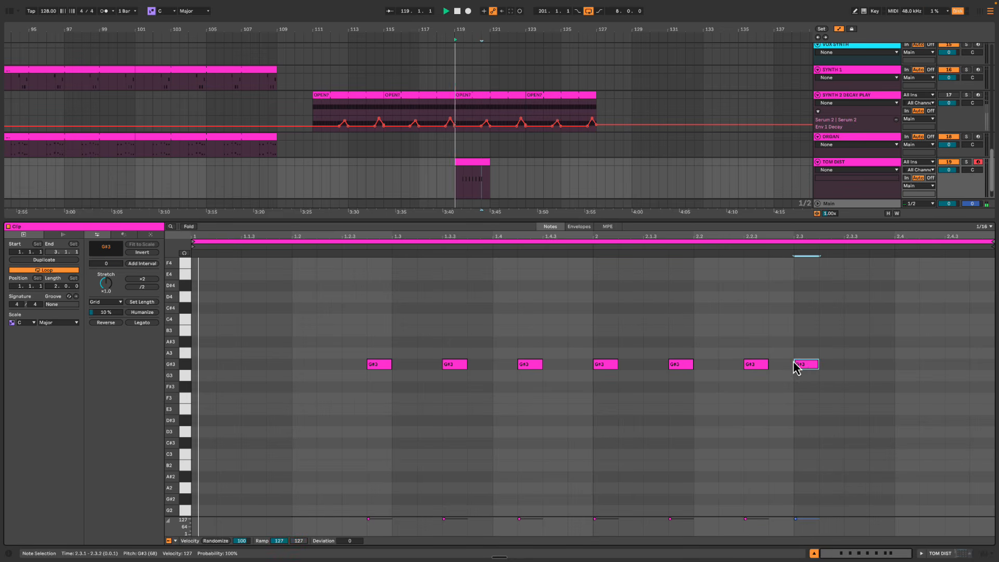
{"action": "left_click", "coordinate": [649, 323]}
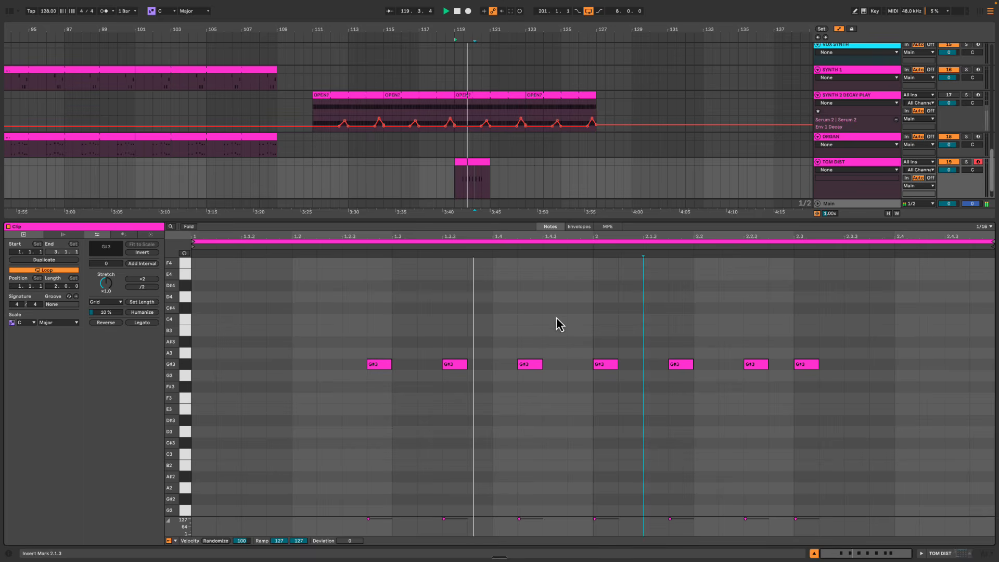
{"action": "double_click", "coordinate": [460, 222]}
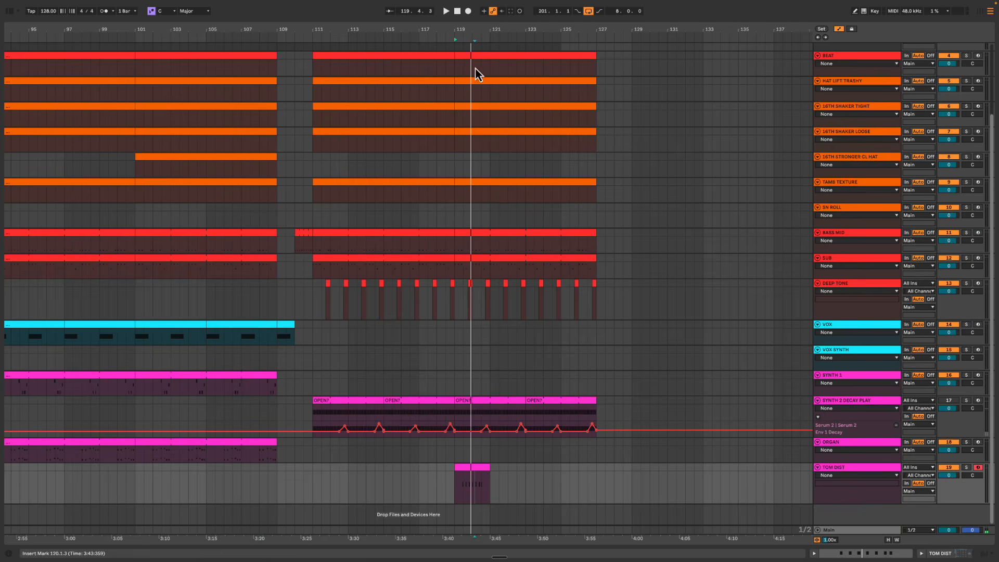
Enlarge the Murder Mystery reference track's lane so its waveform around bar 119 can be inspected in detail
{"action": "left_click_drag", "start_coordinate": [463, 29], "coordinate": [465, 94]}
{"action": "scroll", "coordinate": [494, 265], "scroll_direction": "up", "scroll_amount": 3}
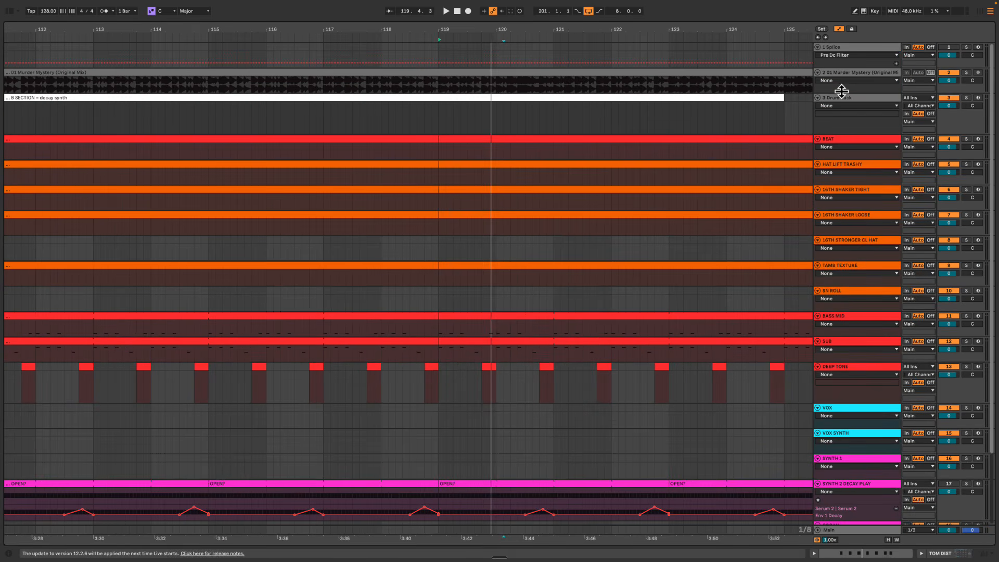
{"action": "left_click_drag", "start_coordinate": [841, 91], "coordinate": [839, 212]}
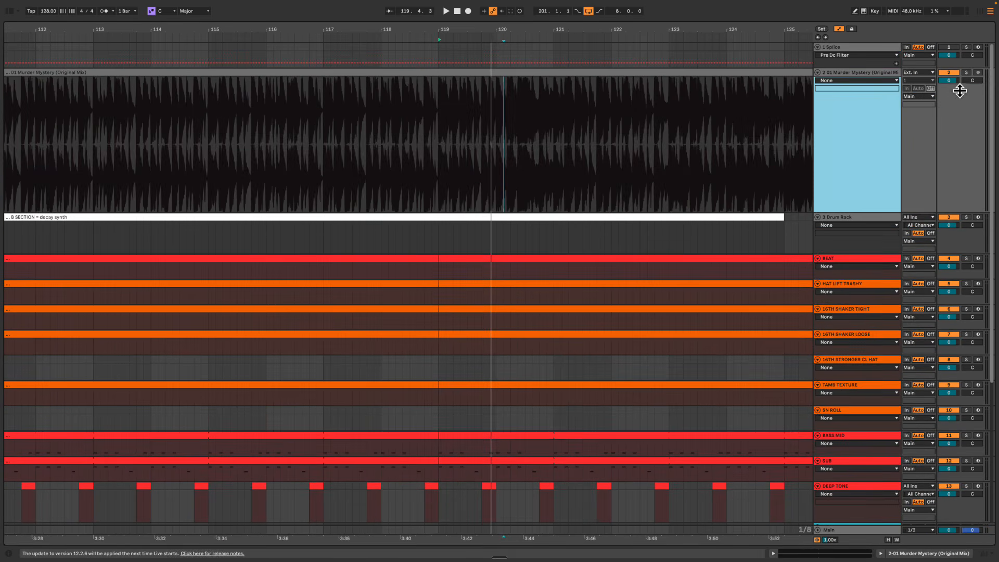
Solo the Murder Mystery reference track and listen repeatedly to the passage starting at bar 119
{"action": "left_click", "coordinate": [437, 100]}
{"action": "key", "text": "space"}
{"action": "left_click_drag", "start_coordinate": [456, 28], "coordinate": [350, 26]}
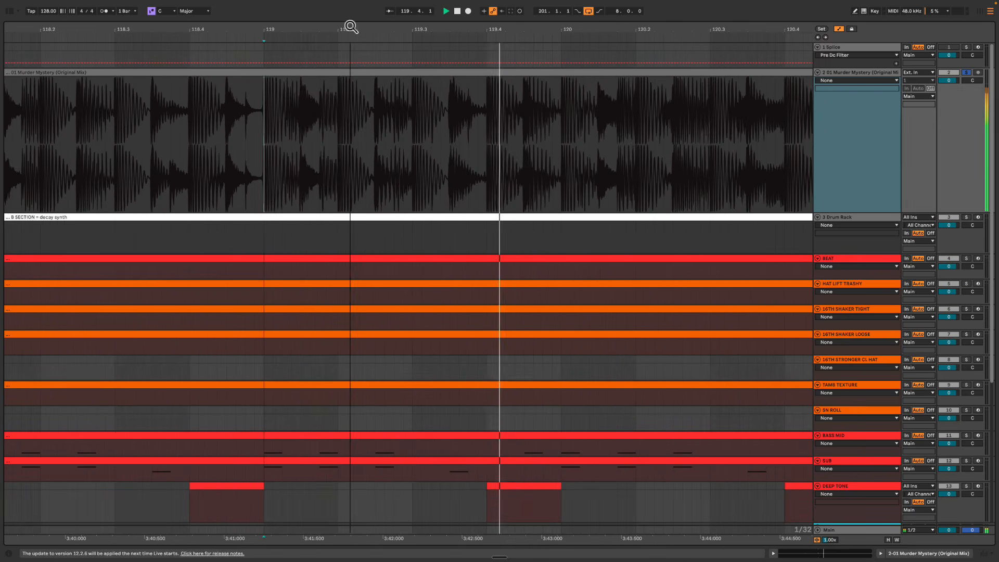
{"action": "key", "text": "space"}
{"action": "key", "text": "space"}
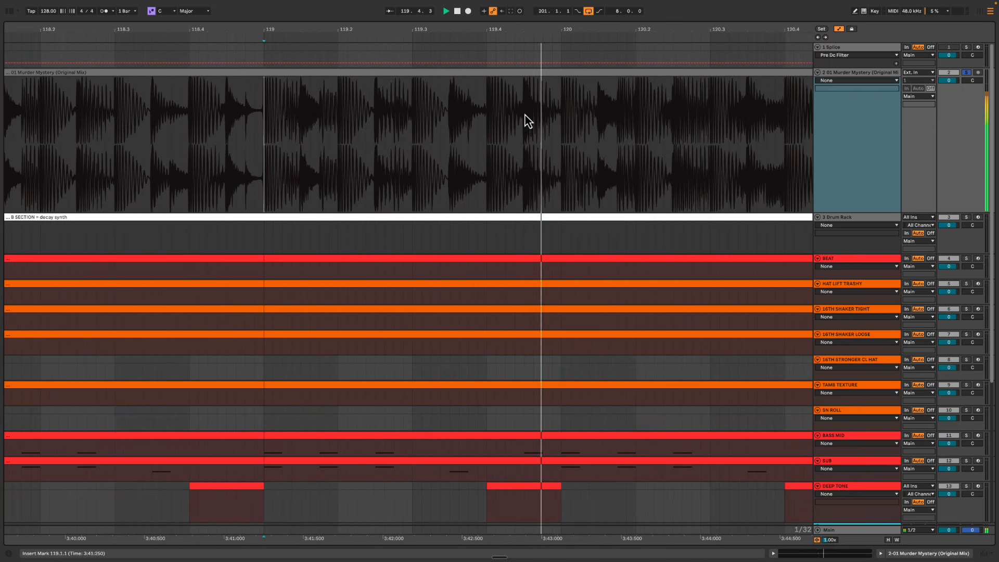
{"action": "key", "text": "space"}
{"action": "key", "text": "space"}
{"action": "key", "text": "space"}
Audition individual hits in the reference waveform, placing the playback start at 119.4.2, 119.4.3 and 120.1.3
{"action": "left_click", "coordinate": [506, 107]}
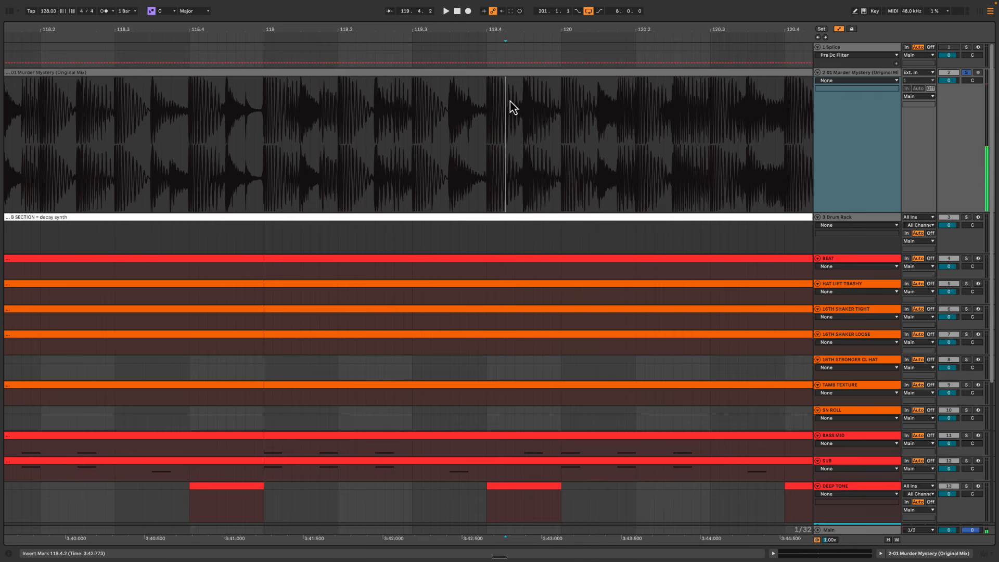
{"action": "left_click_drag", "start_coordinate": [508, 101], "coordinate": [486, 89]}
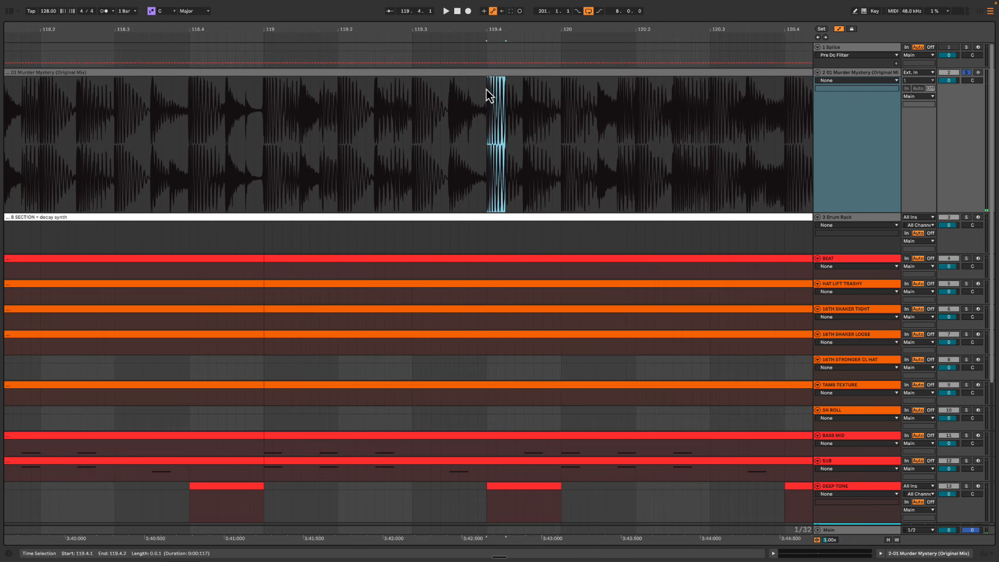
{"action": "left_click", "coordinate": [507, 103]}
{"action": "key", "text": "space"}
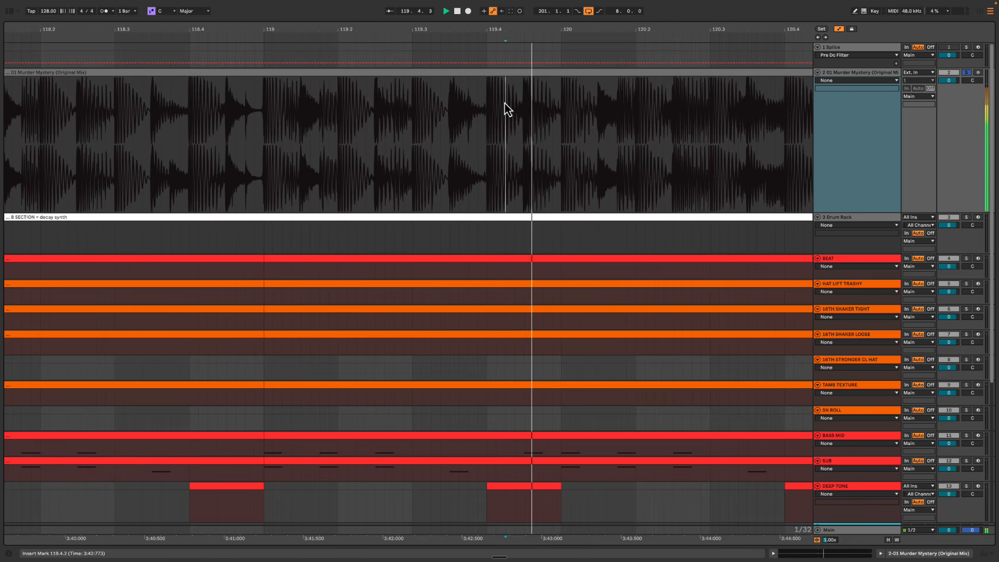
{"action": "key", "text": "space"}
{"action": "left_click", "coordinate": [525, 101]}
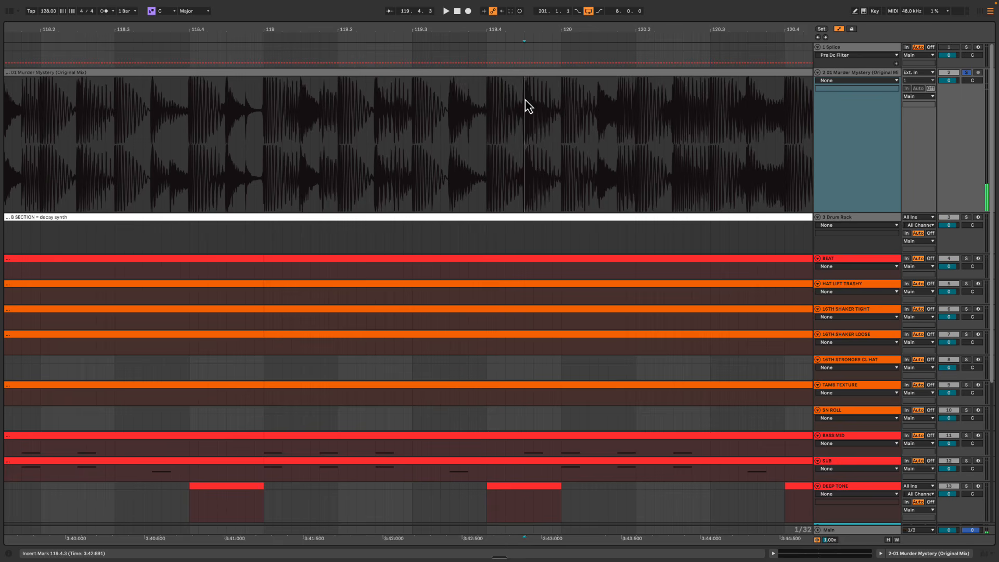
{"action": "key", "text": "space"}
{"action": "left_click", "coordinate": [598, 107]}
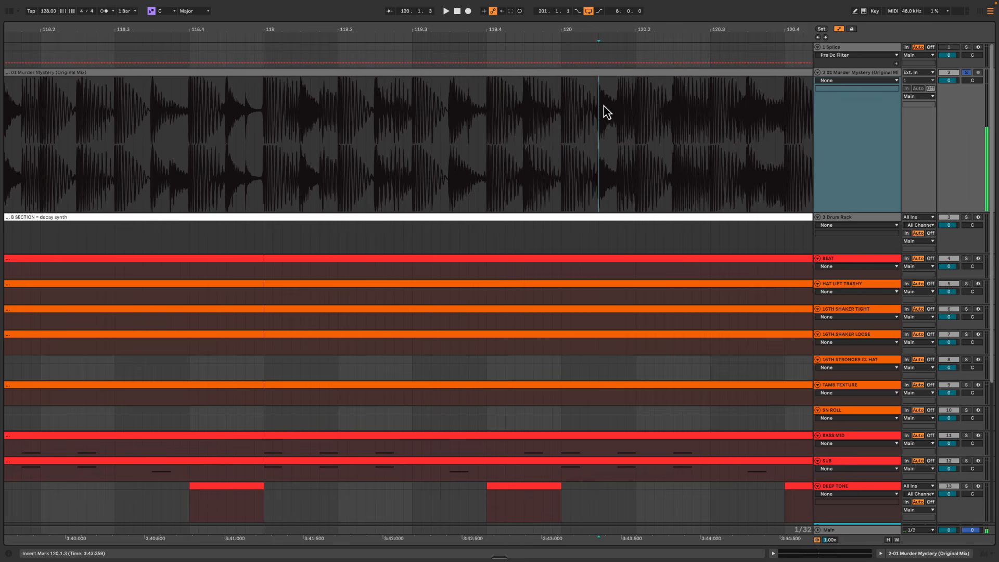
Audition the Murder Mystery reference track between beats 120.1 and 120.4
{"action": "key", "text": "space"}
{"action": "key", "text": "space"}
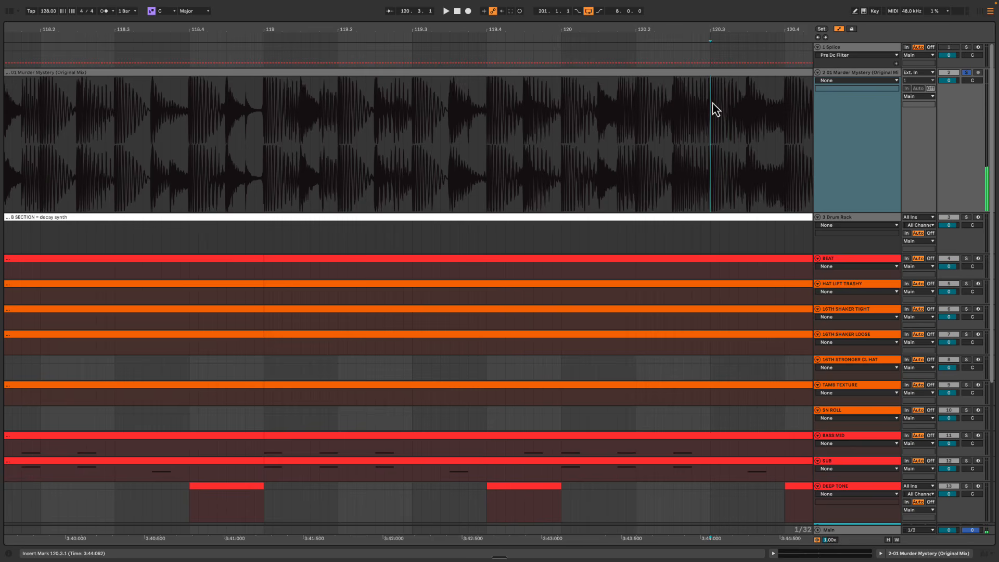
{"action": "left_click", "coordinate": [727, 99]}
{"action": "key", "text": "space"}
{"action": "key", "text": "space"}
Open the TOM DIST clip at bar 119 and move its last G#3 note one sixteenth later, to 2.3.2
{"action": "scroll", "coordinate": [527, 291], "scroll_direction": "down", "scroll_amount": 5}
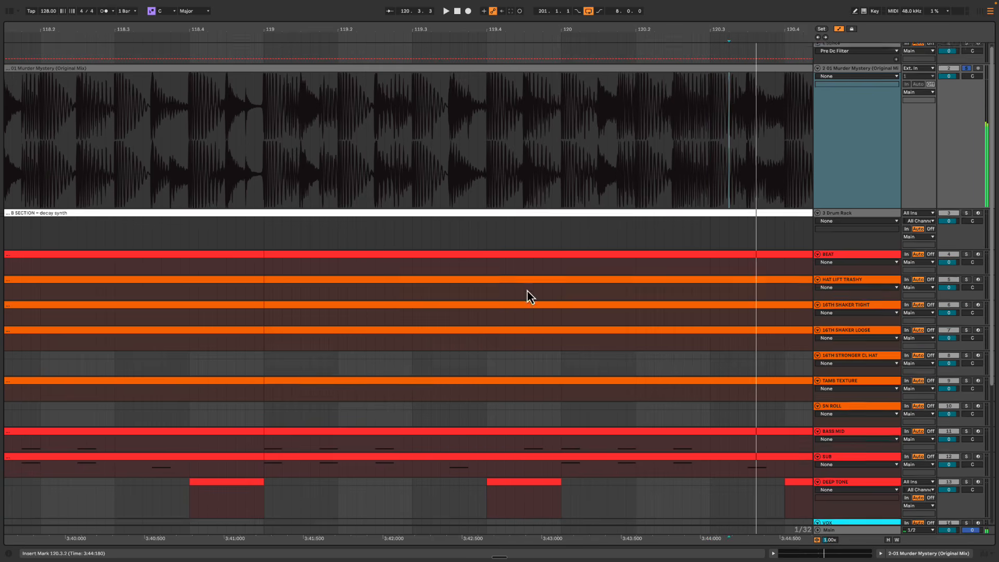
{"action": "scroll", "coordinate": [529, 291], "scroll_direction": "down", "scroll_amount": 1}
{"action": "double_click", "coordinate": [431, 473]}
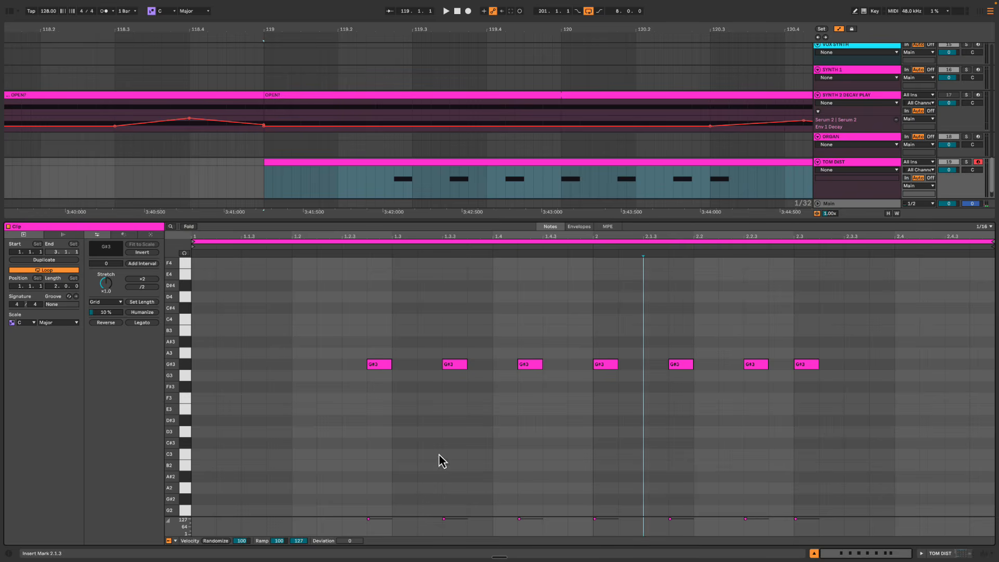
{"action": "left_click_drag", "start_coordinate": [382, 338], "coordinate": [424, 330]}
{"action": "left_click", "coordinate": [454, 364]}
{"action": "left_click", "coordinate": [350, 322]}
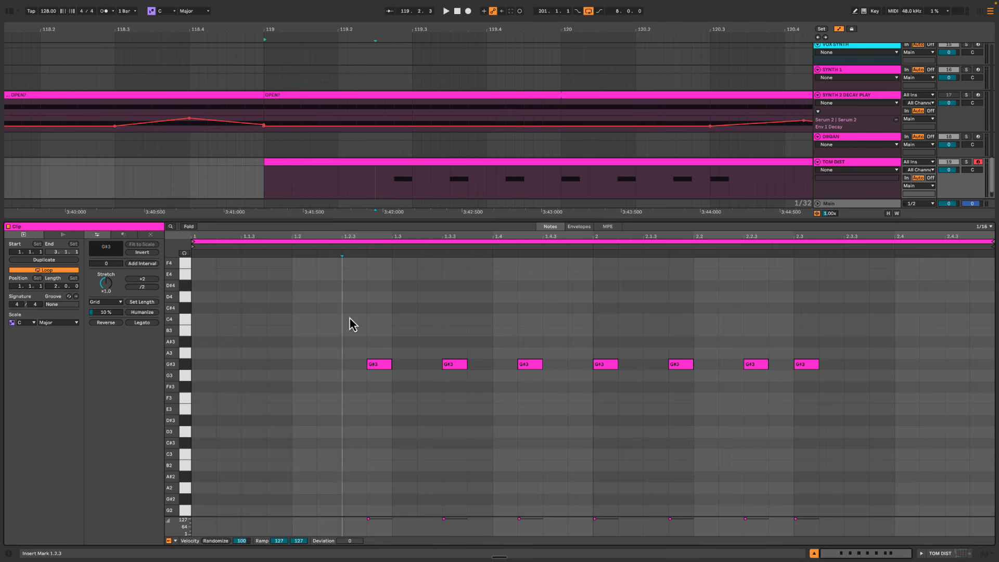
{"action": "key", "text": "space"}
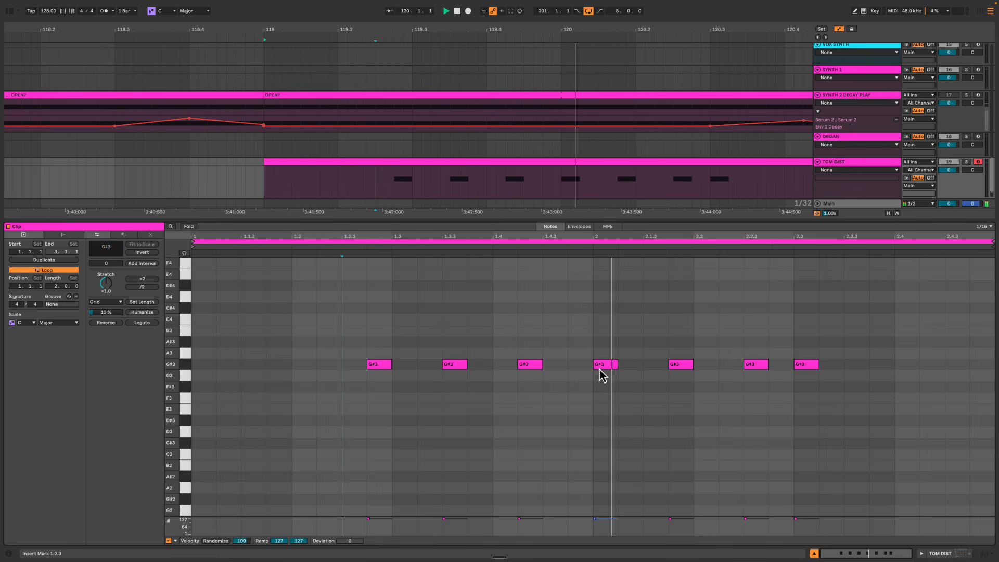
{"action": "left_click_drag", "start_coordinate": [805, 370], "coordinate": [831, 364]}
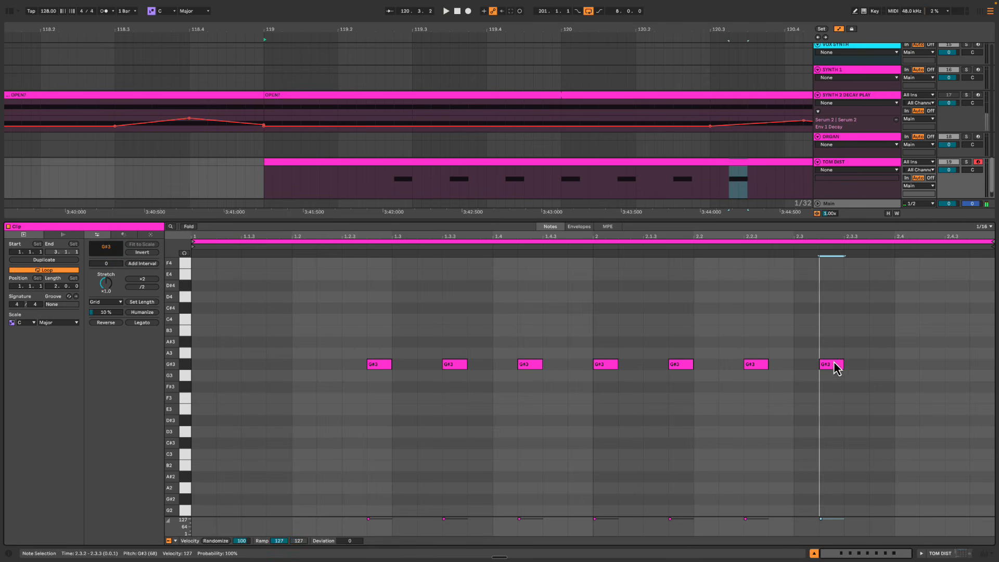
Play back the TOM DIST pattern and add a final G#3 note at 2.4
{"action": "left_click", "coordinate": [770, 341]}
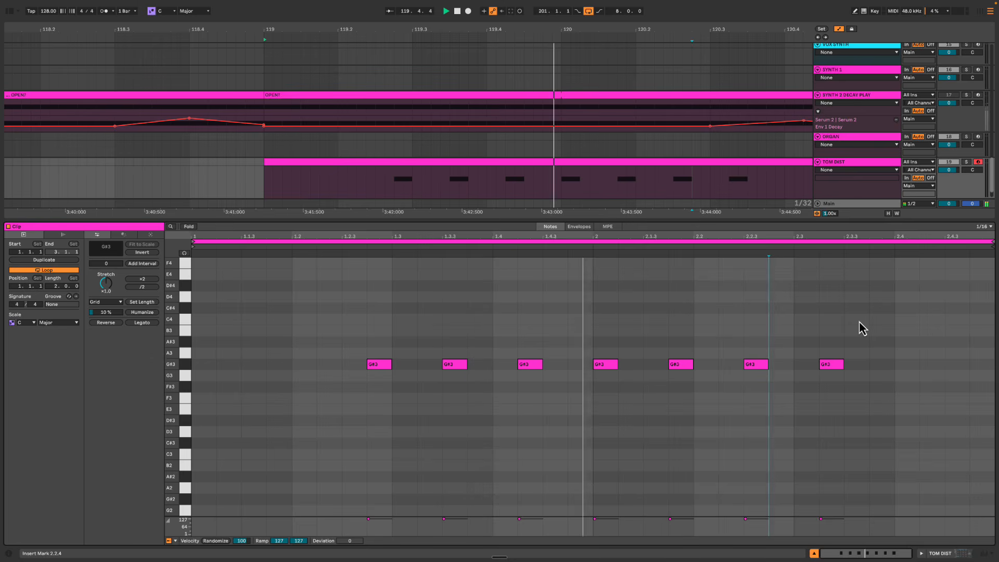
{"action": "key", "text": "space"}
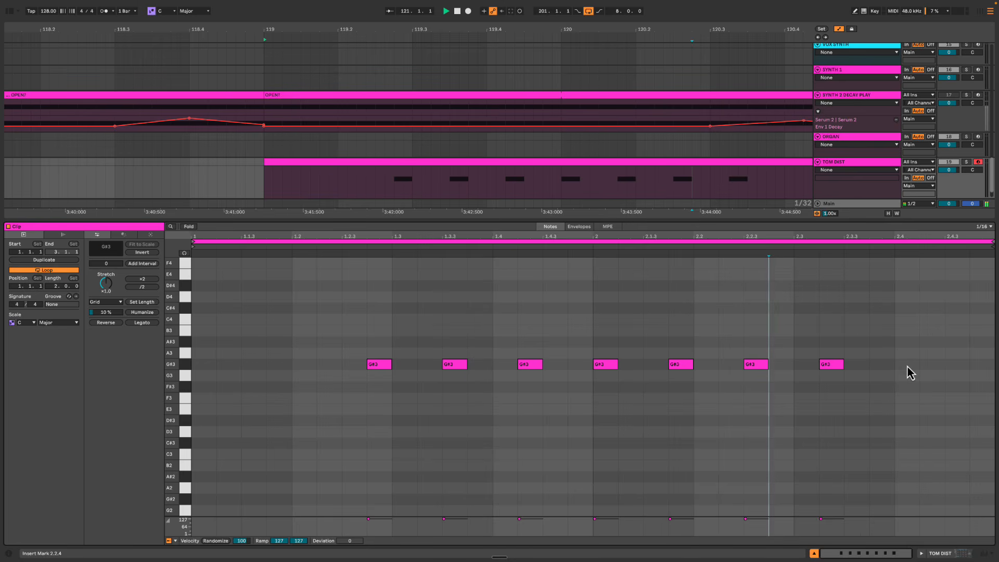
{"action": "double_click", "coordinate": [908, 365]}
{"action": "left_click_drag", "start_coordinate": [311, 315], "coordinate": [963, 436]}
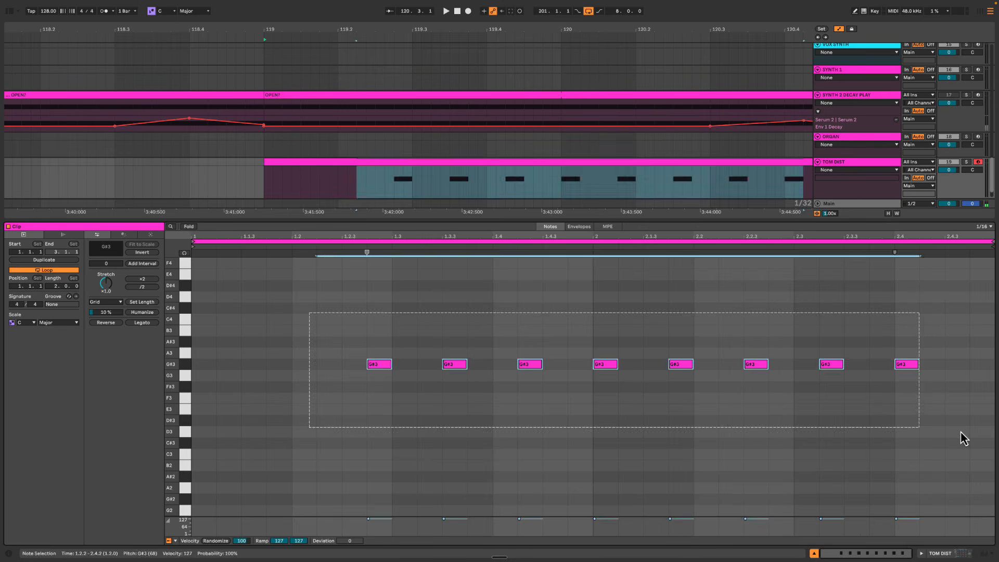
{"action": "left_click", "coordinate": [623, 335]}
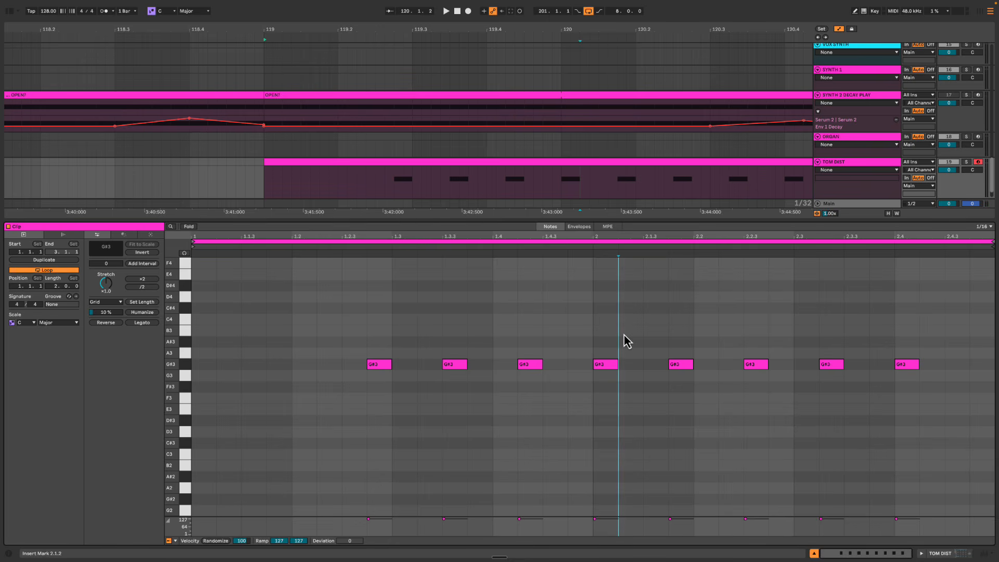
Return to the full arrangement and play the TOM DIST clip in context from bar 119
{"action": "key", "text": "shift+Tab"}
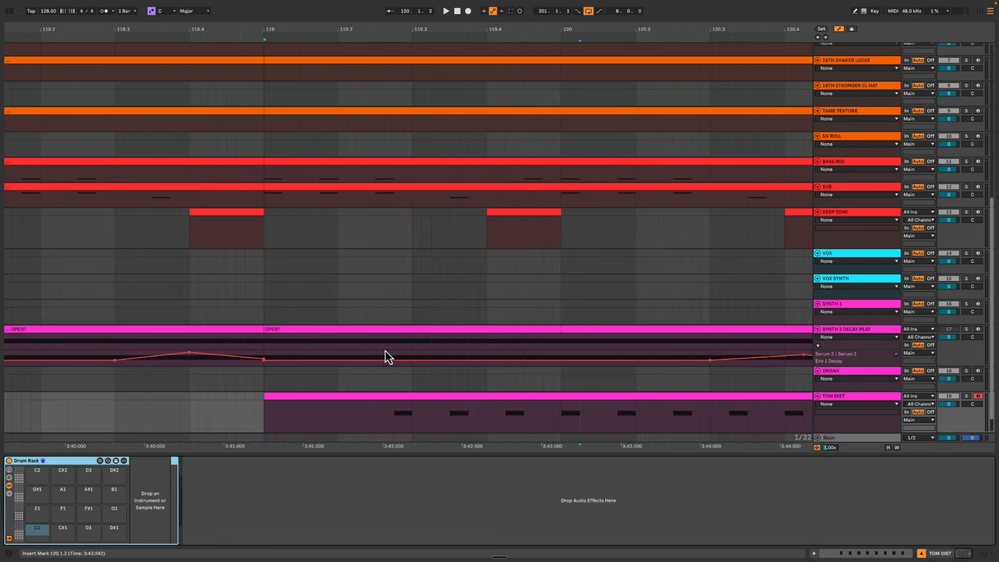
{"action": "left_click", "coordinate": [364, 400]}
{"action": "key", "text": "super+alt+l"}
{"action": "key", "text": "space"}
{"action": "left_click_drag", "start_coordinate": [452, 33], "coordinate": [452, 30]}
{"action": "scroll", "coordinate": [422, 469], "scroll_direction": "up", "scroll_amount": 1}
{"action": "scroll", "coordinate": [423, 469], "scroll_direction": "down", "scroll_amount": 1}
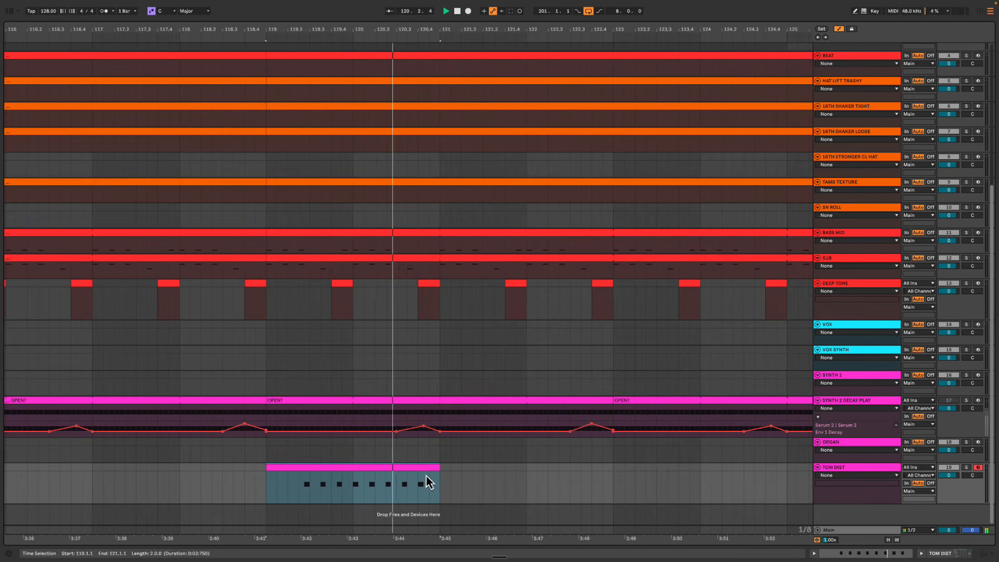
{"action": "key", "text": "space"}
Widen the SYNTH 2 DECAY PLAY decay automation bump near beat 120.4 so it starts at bar 120 and ends just past bar 121
{"action": "left_click_drag", "start_coordinate": [382, 420], "coordinate": [461, 432]}
{"action": "left_click", "coordinate": [454, 420]}
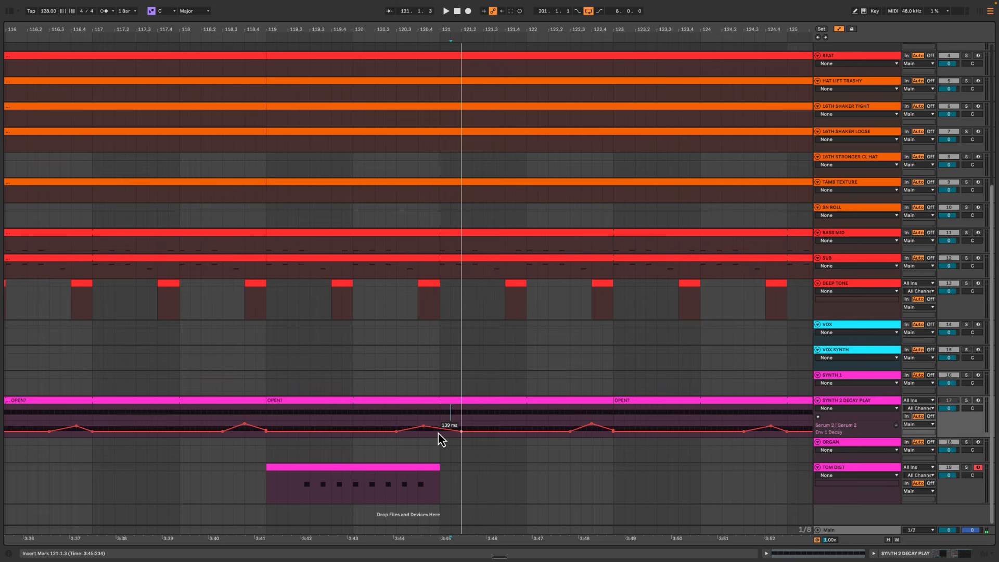
{"action": "left_click", "coordinate": [386, 419]}
{"action": "left_click_drag", "start_coordinate": [356, 33], "coordinate": [357, 29]}
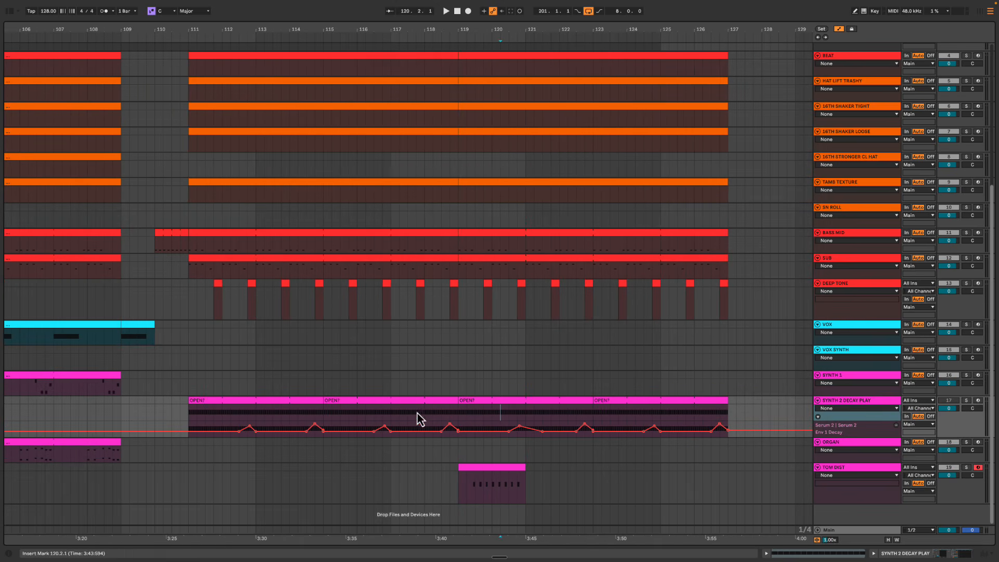
{"action": "left_click_drag", "start_coordinate": [479, 426], "coordinate": [545, 427]}
{"action": "left_click", "coordinate": [426, 430]}
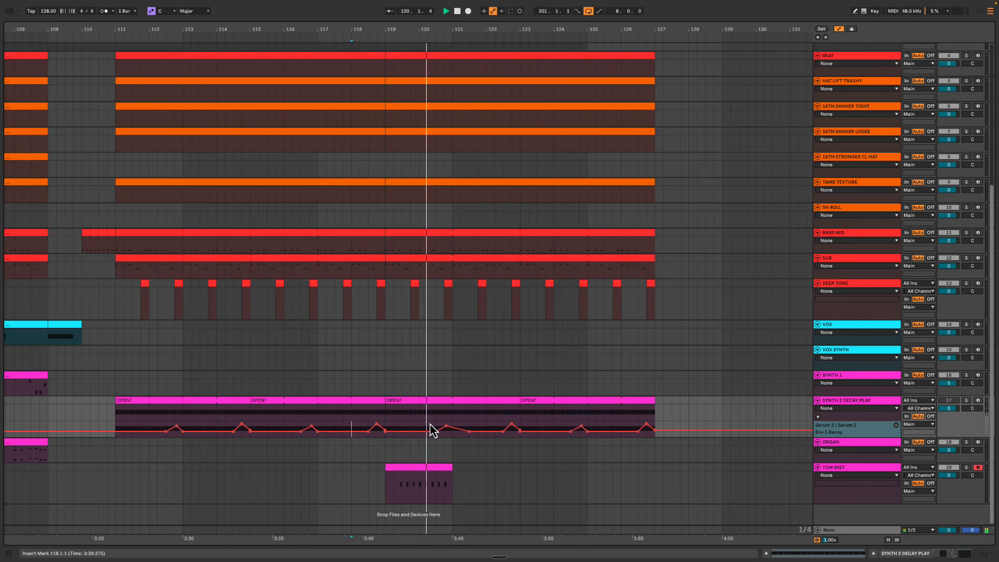
{"action": "left_click", "coordinate": [419, 432]}
{"action": "key", "text": "space"}
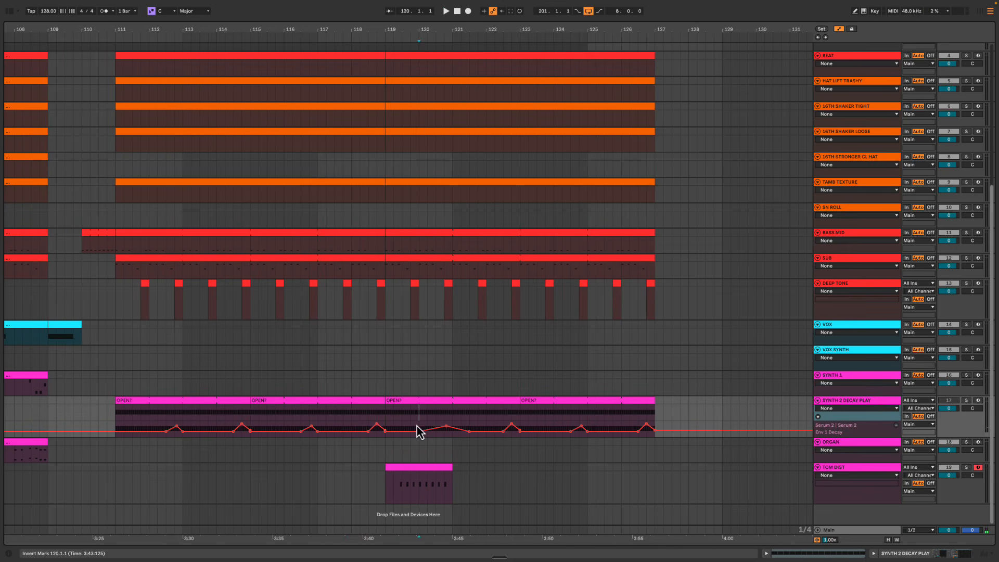
{"action": "left_click", "coordinate": [446, 426]}
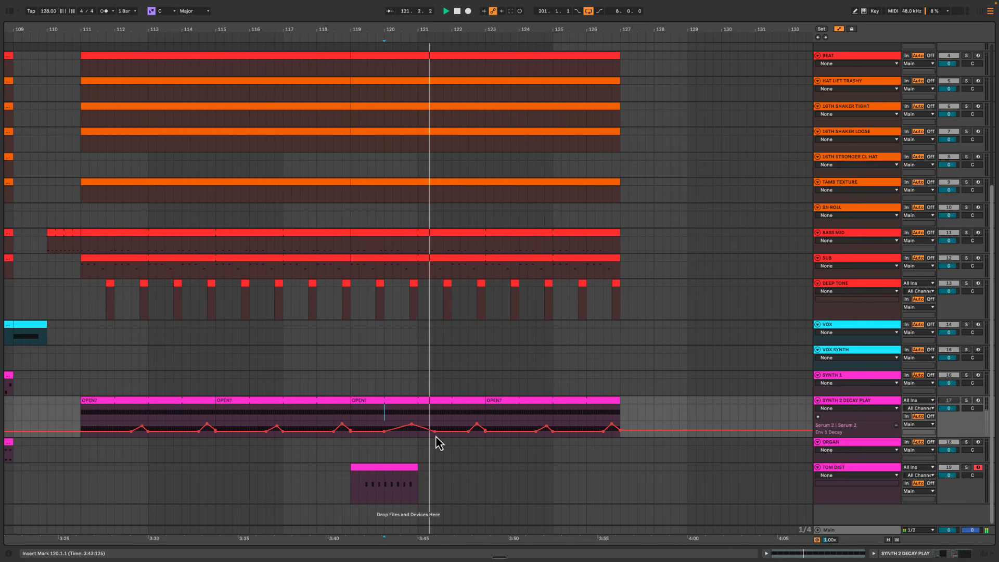
Duplicate the TOM DIST clip to bar 121 and open the copy for playback
{"action": "left_click", "coordinate": [411, 482]}
{"action": "key", "text": "space"}
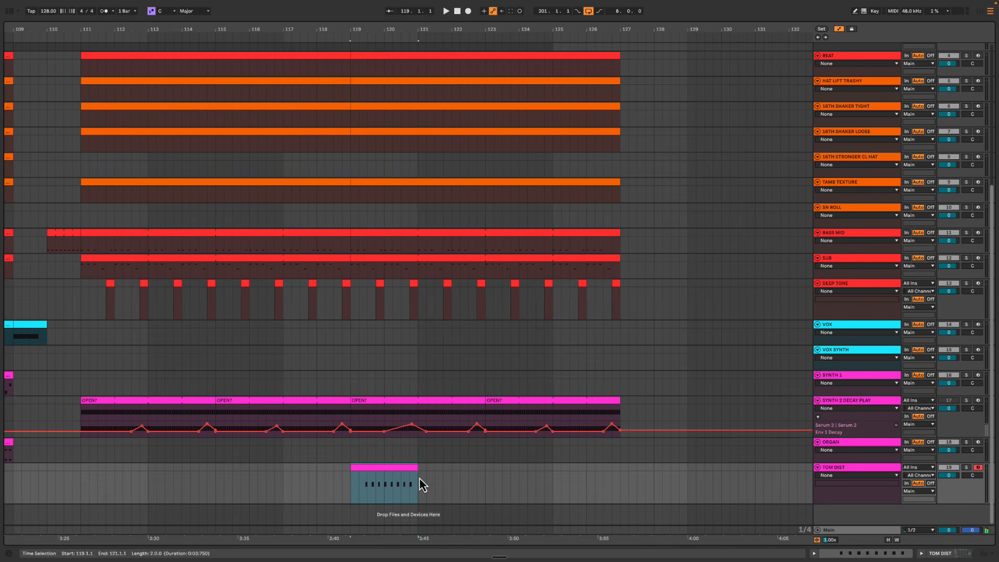
{"action": "key", "text": "ctrl+d"}
{"action": "double_click", "coordinate": [449, 472]}
{"action": "key", "text": "space"}
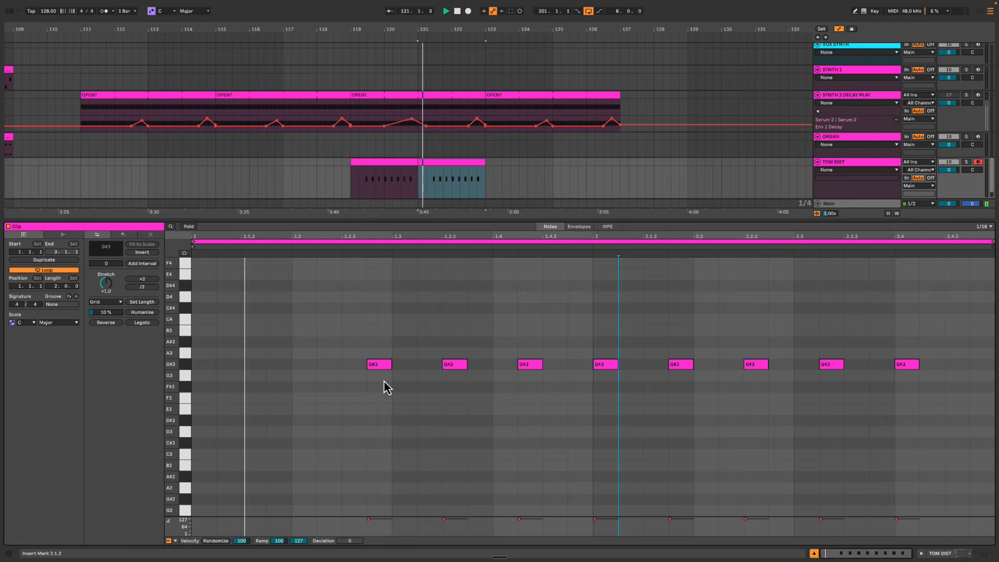
Examine the frequencies in the Main track's enlarged Spectrum display during playback
{"action": "left_click", "coordinate": [835, 204]}
{"action": "key", "text": "shift+Tab"}
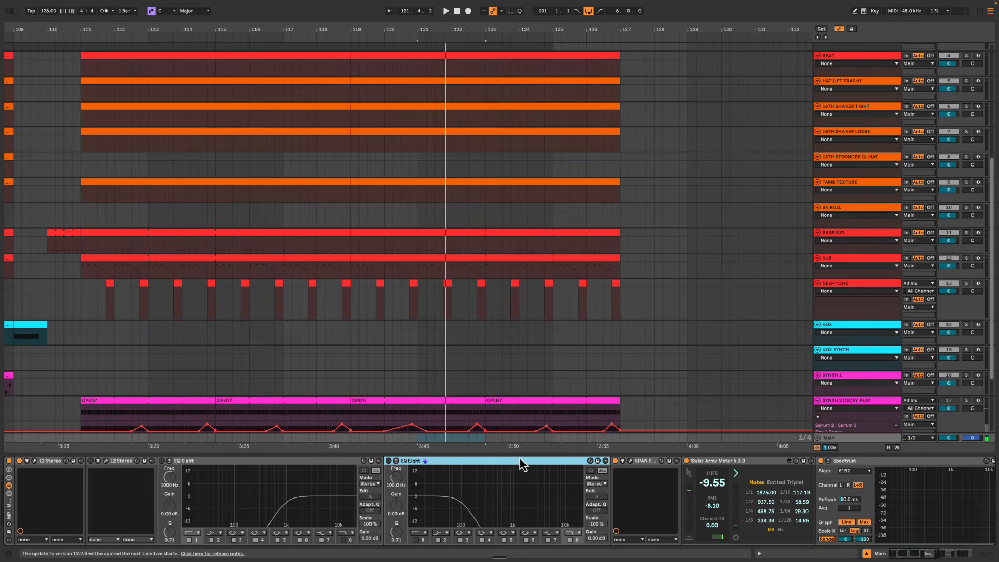
{"action": "double_click", "coordinate": [982, 505]}
{"action": "key", "text": "space"}
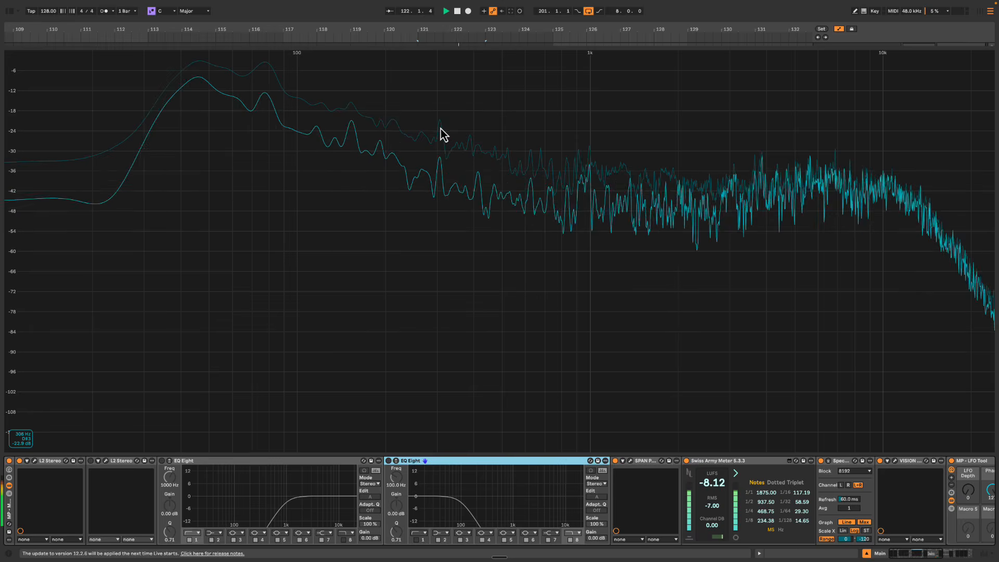
{"action": "double_click", "coordinate": [451, 184]}
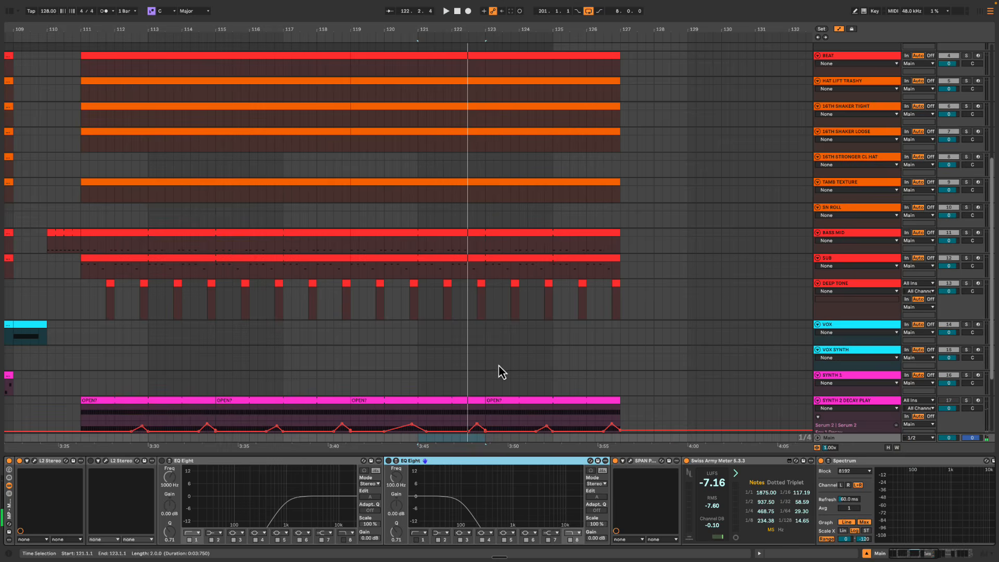
Transpose all notes in the copied TOM DIST clip down to D#3 and play them in the arrangement
{"action": "scroll", "coordinate": [497, 372], "scroll_direction": "down", "scroll_amount": 3}
{"action": "double_click", "coordinate": [461, 378]}
{"action": "left_click_drag", "start_coordinate": [314, 328], "coordinate": [960, 409]}
{"action": "key", "text": "Down"}
{"action": "key", "text": "Down"}
{"action": "key", "text": "Down"}
{"action": "key", "text": "Down"}
{"action": "key", "text": "Down"}
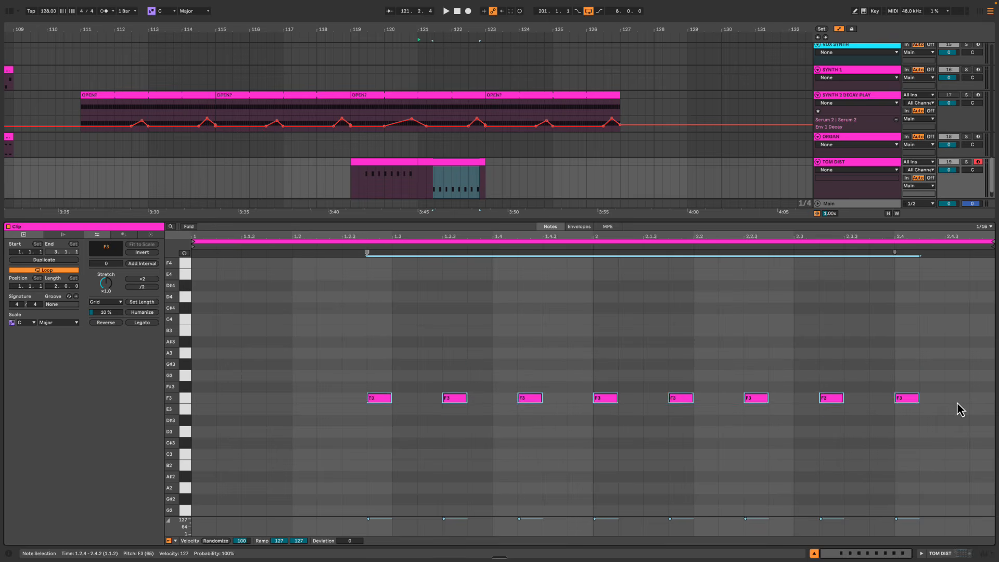
{"action": "key", "text": "space"}
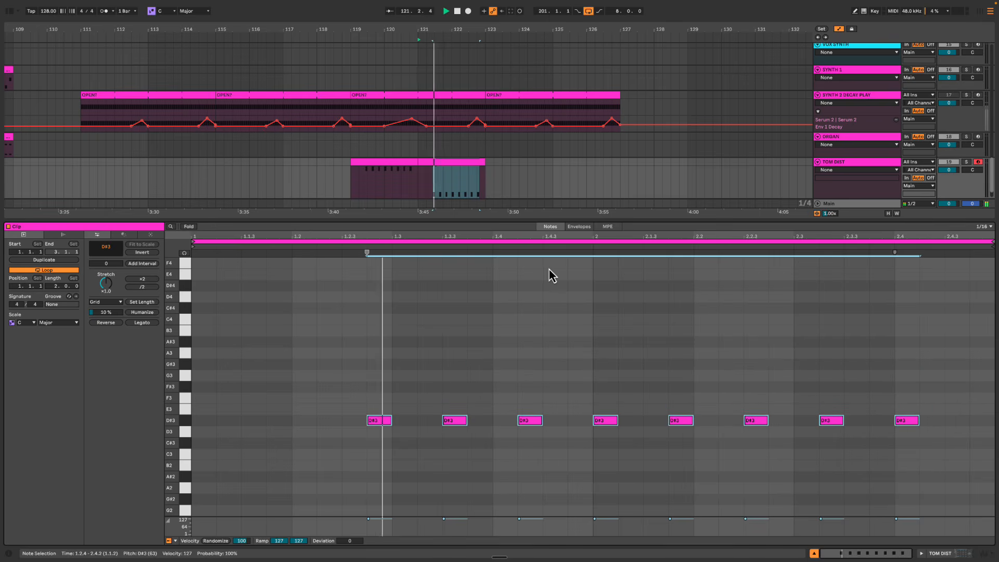
{"action": "key", "text": "alt+super+l"}
{"action": "scroll", "coordinate": [423, 412], "scroll_direction": "right", "scroll_amount": 3}
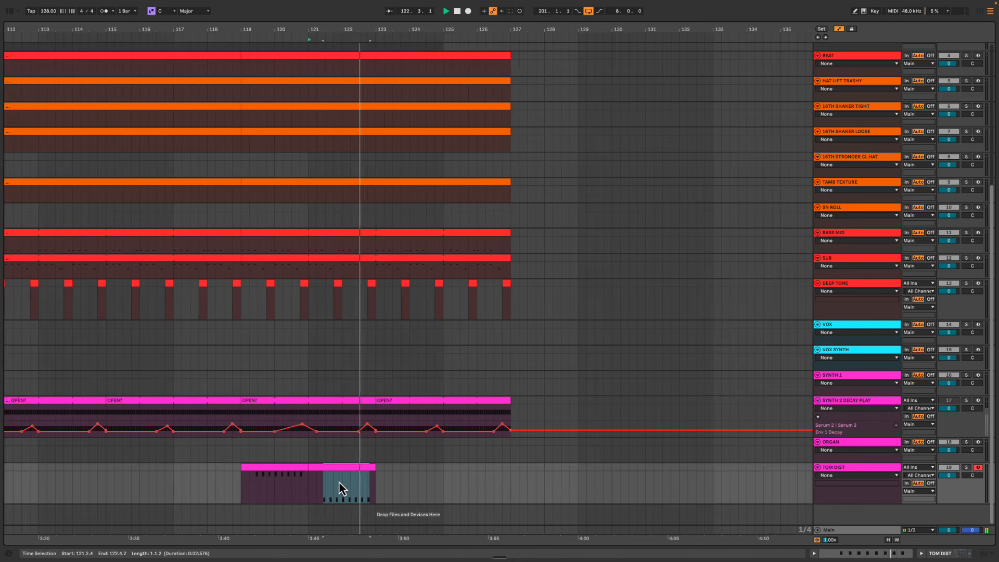
{"action": "scroll", "coordinate": [339, 482], "scroll_direction": "left", "scroll_amount": 3}
Reopen the copied TOM DIST clip, audition it and delete its last two D#3 notes
{"action": "left_click", "coordinate": [467, 394]}
{"action": "double_click", "coordinate": [442, 473]}
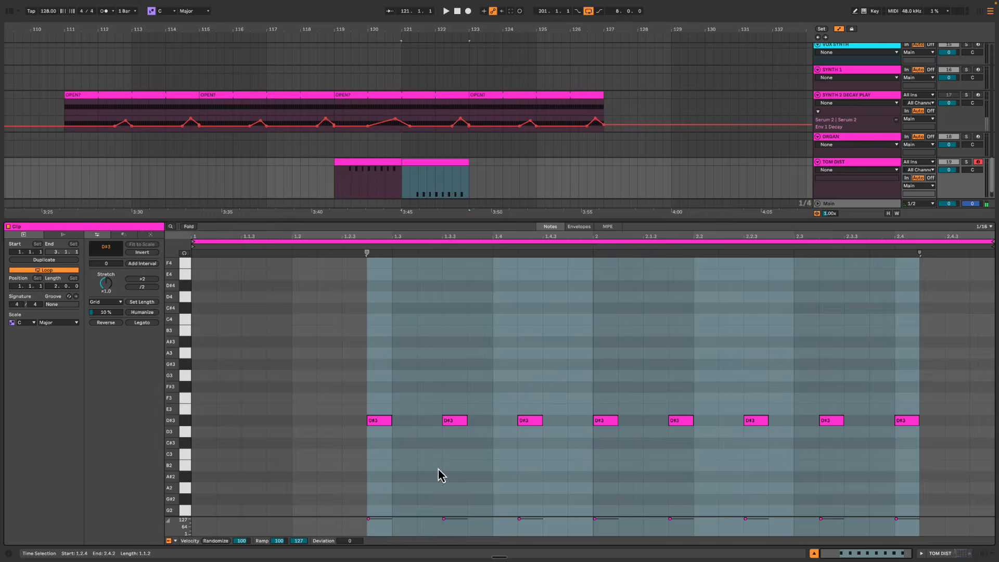
{"action": "left_click", "coordinate": [652, 338]}
{"action": "key", "text": "space"}
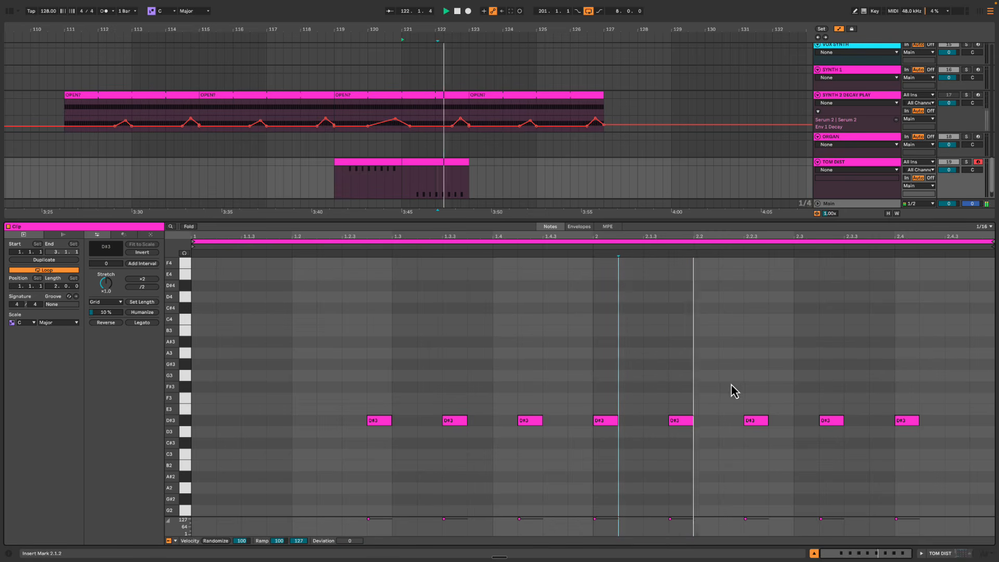
{"action": "left_click_drag", "start_coordinate": [801, 396], "coordinate": [959, 467]}
{"action": "key", "text": "Delete"}
{"action": "key", "text": "space"}
{"action": "left_click", "coordinate": [745, 371]}
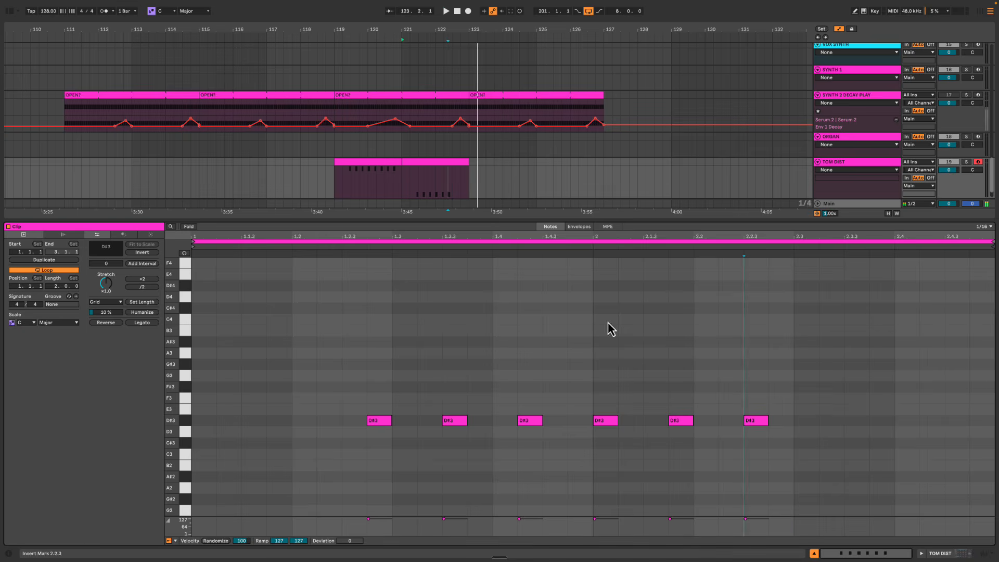
Play the arrangement from bar 121 and raise the SYNTH 2 DECAY PLAY decay automation to a peak of about 7.28 s at bar 122
{"action": "key", "text": "alt+super+l"}
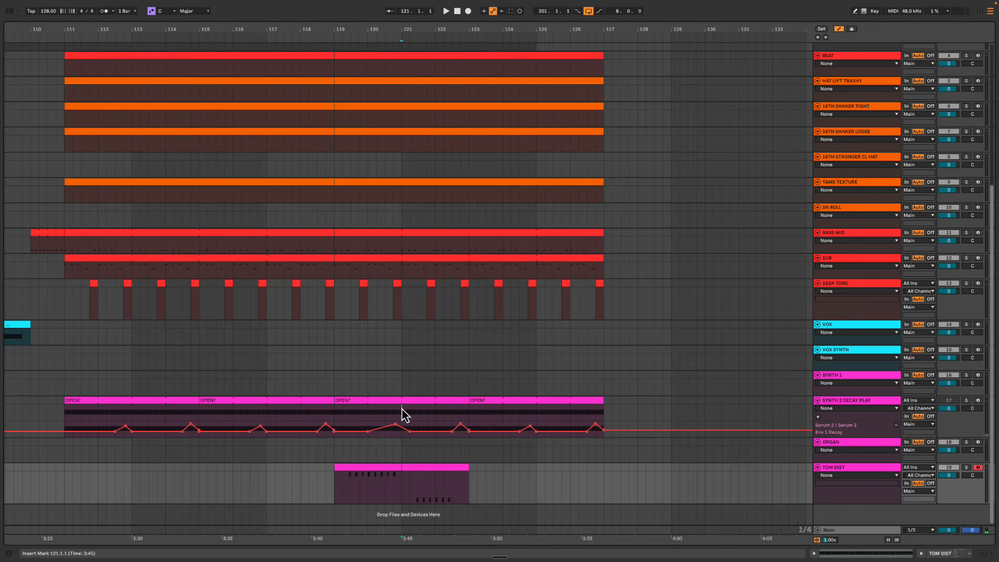
{"action": "left_click", "coordinate": [401, 410]}
{"action": "key", "text": "space"}
{"action": "left_click_drag", "start_coordinate": [438, 30], "coordinate": [439, 40]}
{"action": "scroll", "coordinate": [471, 336], "scroll_direction": "right", "scroll_amount": 1}
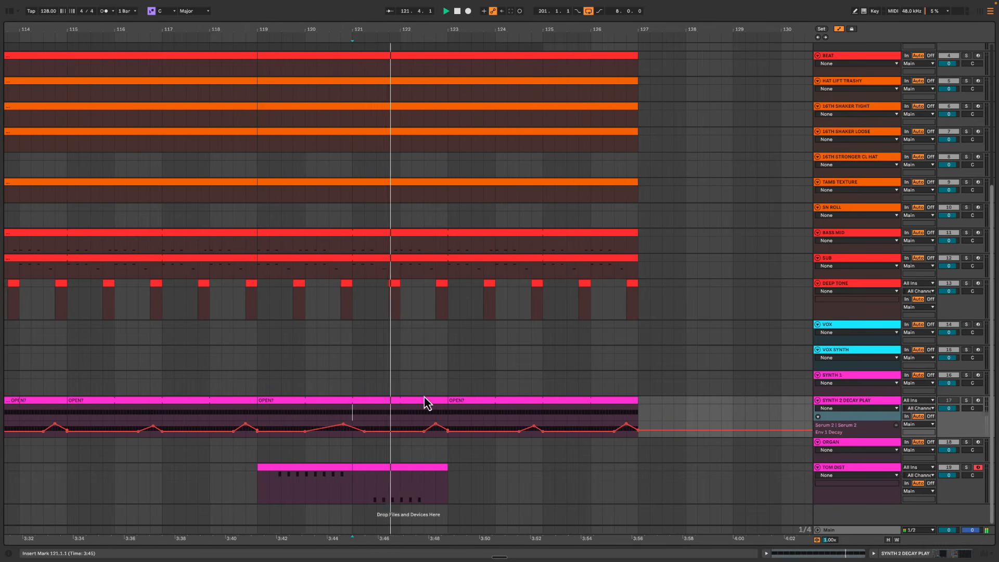
{"action": "scroll", "coordinate": [437, 416], "scroll_direction": "left", "scroll_amount": 1}
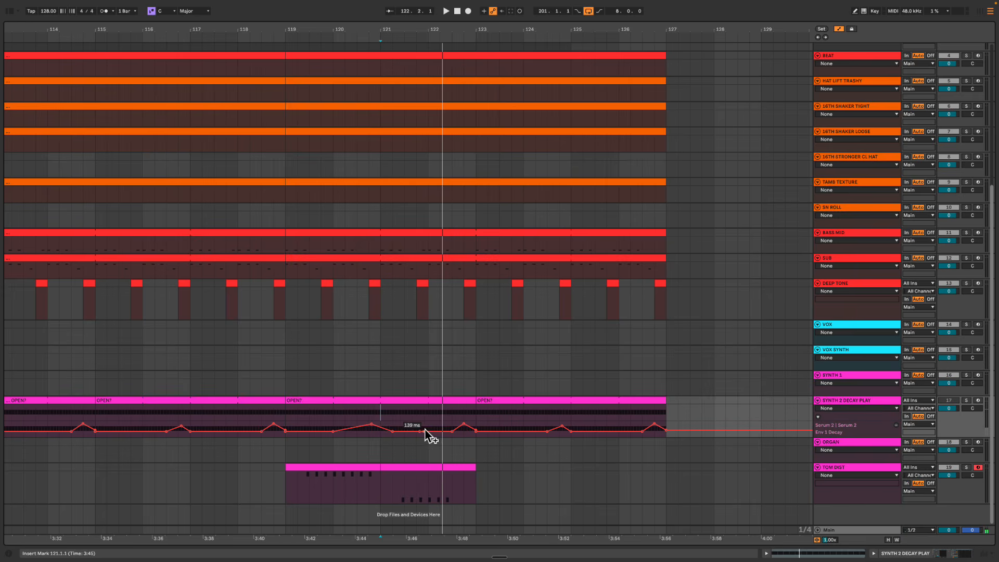
{"action": "left_click_drag", "start_coordinate": [428, 429], "coordinate": [428, 424]}
{"action": "left_click", "coordinate": [420, 413]}
{"action": "key", "text": "space"}
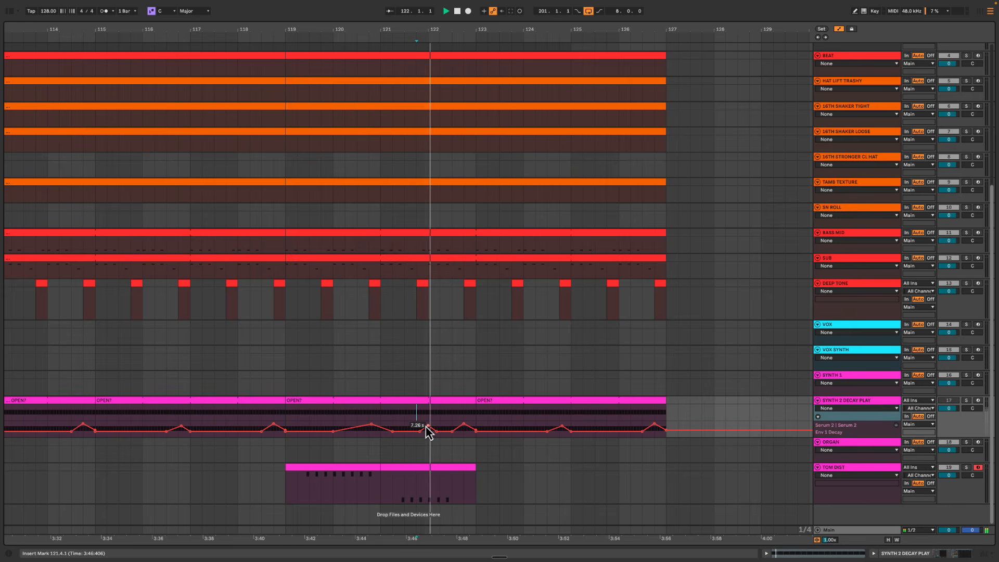
Shift the SYNTH 2 DECAY PLAY decay peak just before bar 123 onto bar 123 and play the transition
{"action": "left_click", "coordinate": [465, 428]}
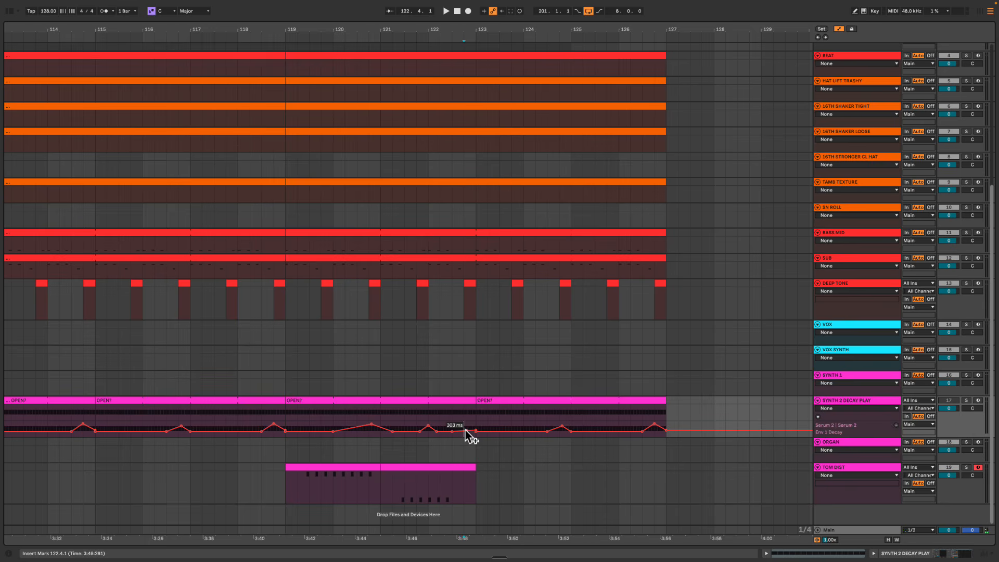
{"action": "left_click", "coordinate": [453, 428]}
{"action": "key", "text": "space"}
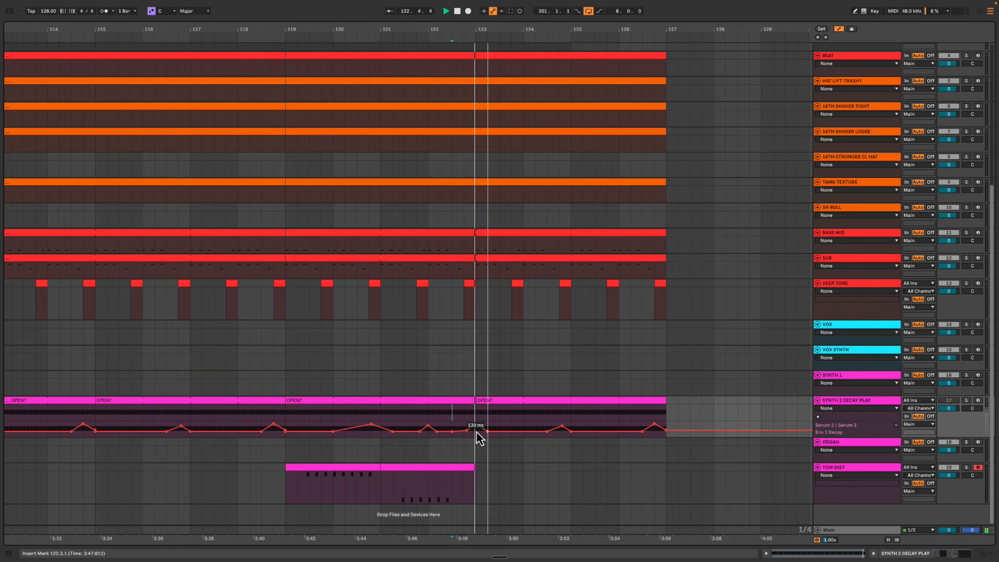
{"action": "key", "text": "space"}
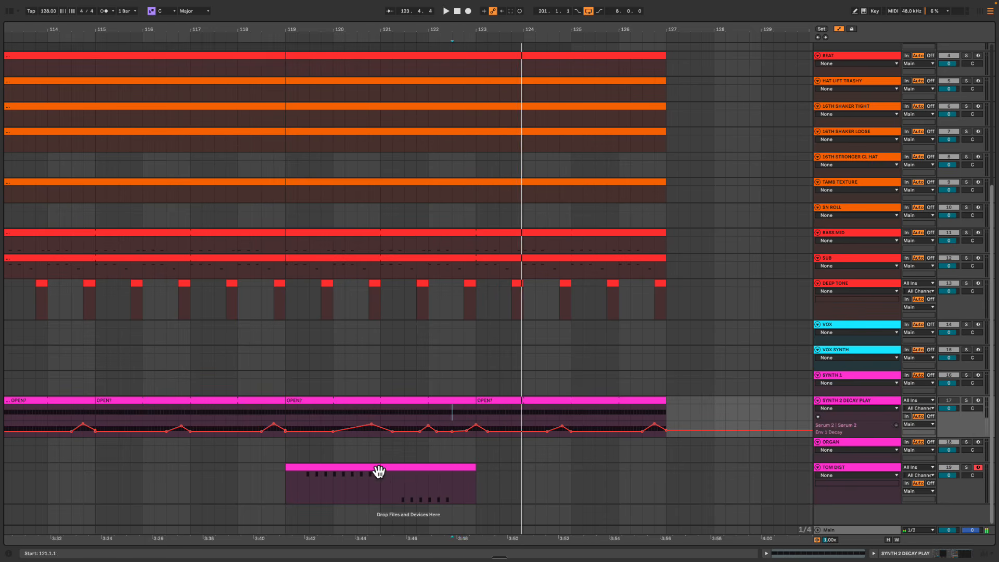
Duplicate the TOM DIST clips of bars 119 to 123 into bars 123 to 127 and play them from bar 123
{"action": "left_click", "coordinate": [386, 469]}
{"action": "key", "text": "ctrl+d"}
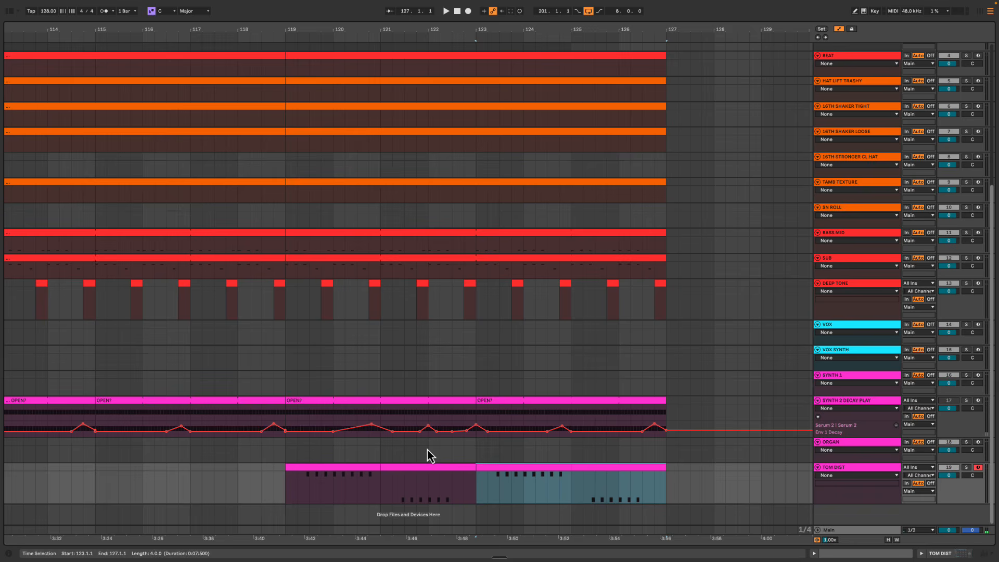
{"action": "left_click", "coordinate": [494, 471]}
{"action": "key", "text": "space"}
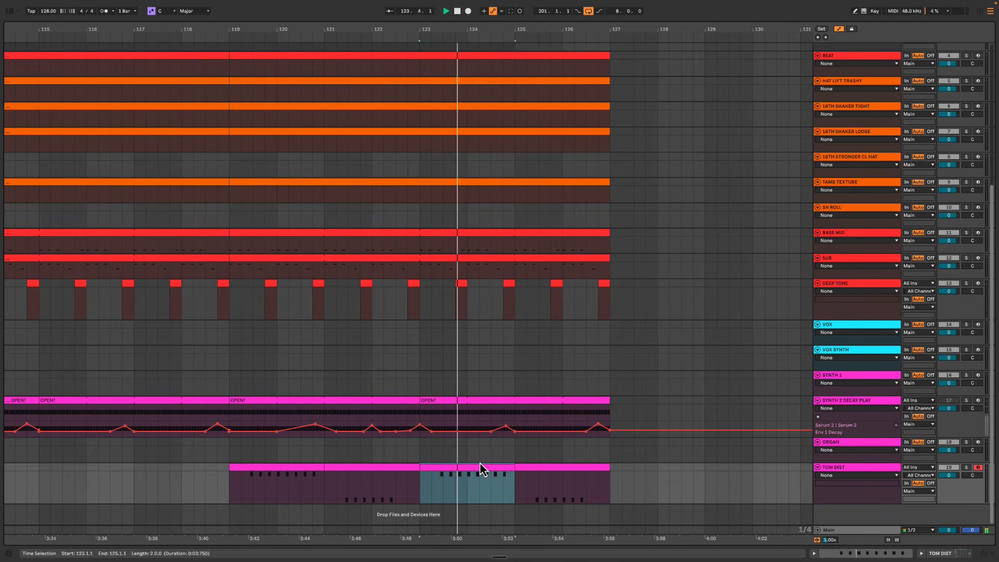
{"action": "key", "text": "space"}
Move the start of the SYNTH 2 DECAY PLAY decay rise before bar 125 back to bar 124 and play the passage
{"action": "left_click", "coordinate": [467, 416]}
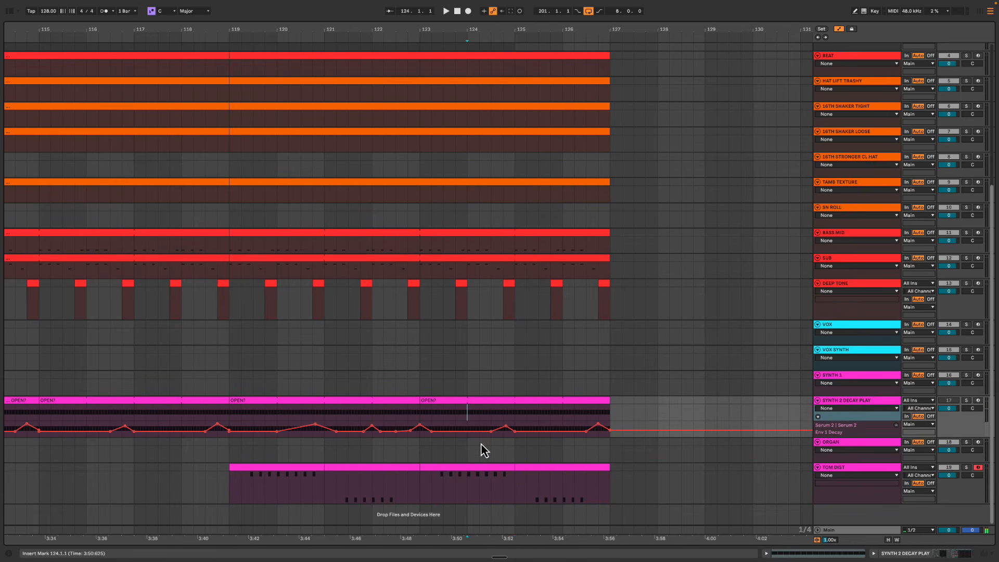
{"action": "left_click_drag", "start_coordinate": [490, 432], "coordinate": [467, 432]}
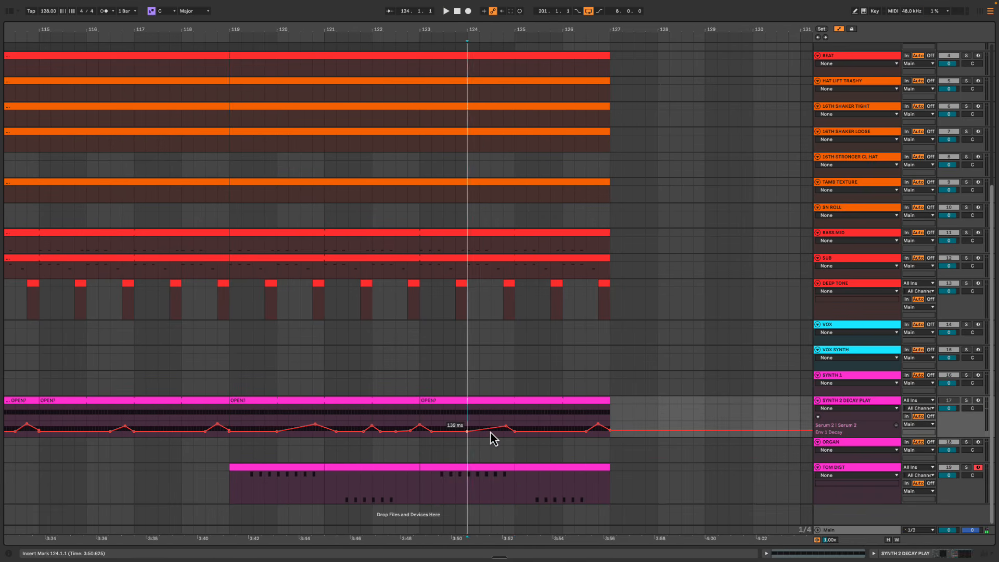
{"action": "left_click", "coordinate": [432, 415]}
{"action": "key", "text": "space"}
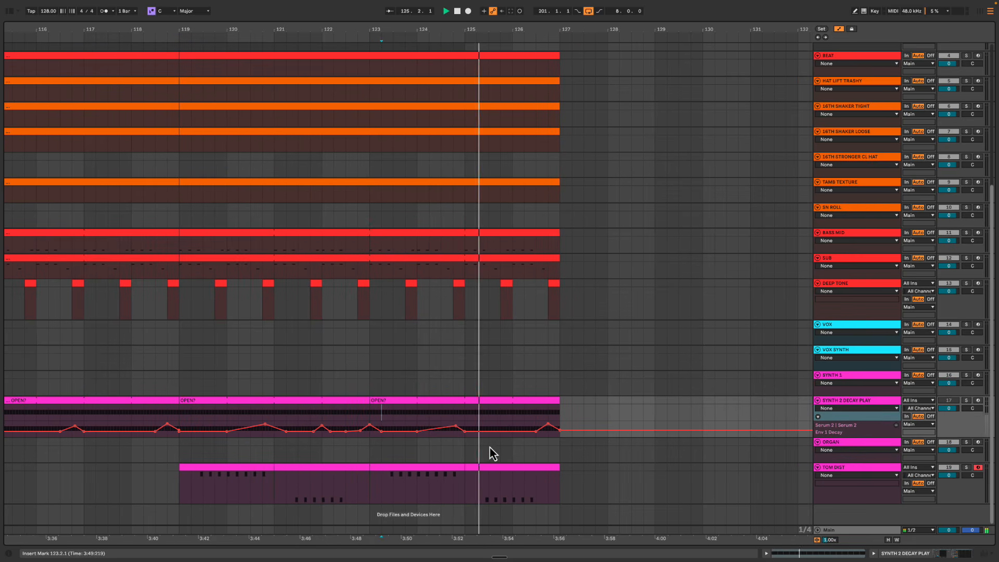
Raise the SYNTH 2 DECAY PLAY decay automation through bar 125, drop it to about 200 ms at bar 126 and play from bar 125
{"action": "mouse_move", "coordinate": [465, 432]}
{"action": "left_mouse_down"}
{"action": "mouse_move", "coordinate": [466, 423]}
{"action": "mouse_move", "coordinate": [502, 426]}
{"action": "mouse_move", "coordinate": [465, 425]}
{"action": "left_mouse_up"}
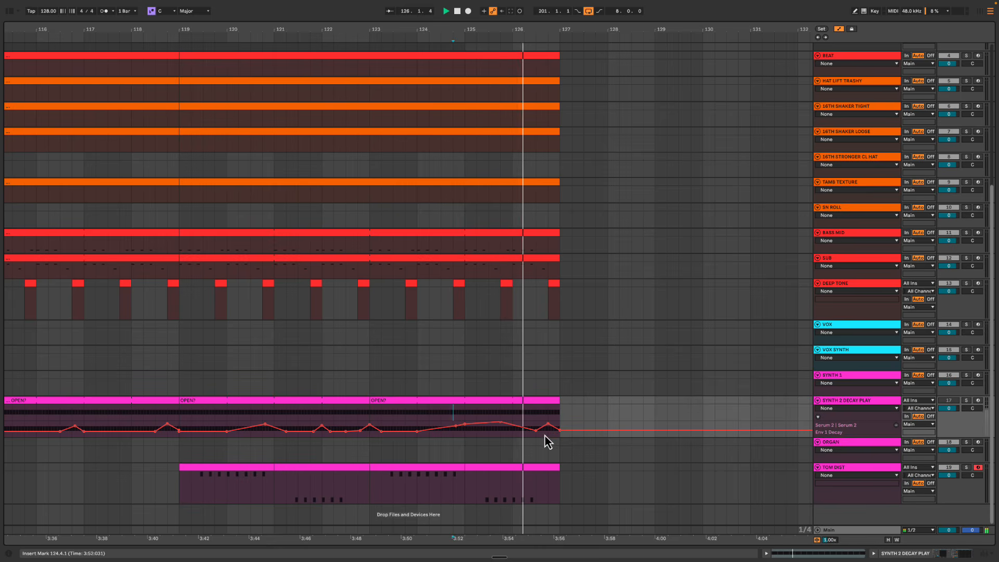
{"action": "key", "text": "space"}
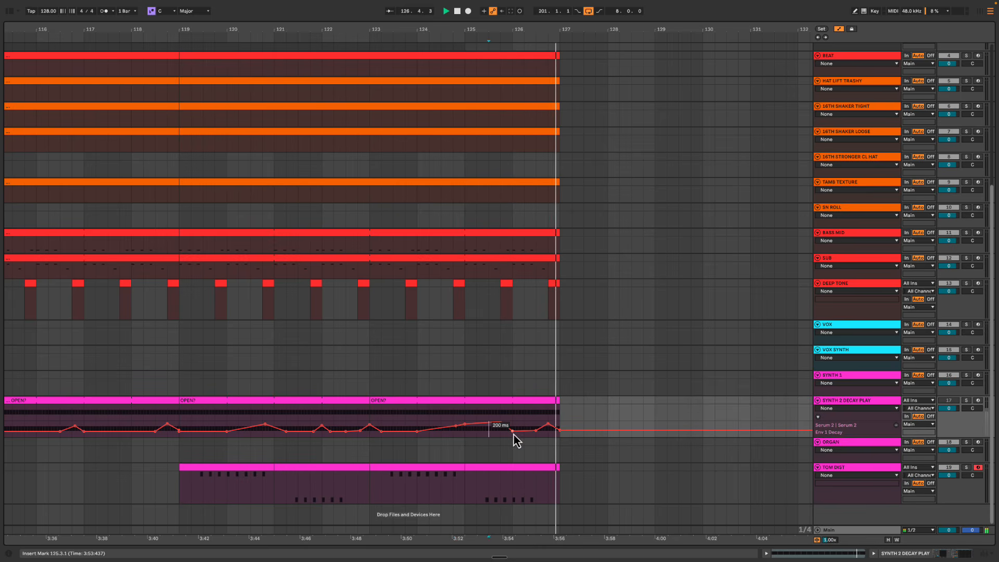
{"action": "key", "text": "space"}
{"action": "left_click", "coordinate": [464, 443]}
{"action": "key", "text": "space"}
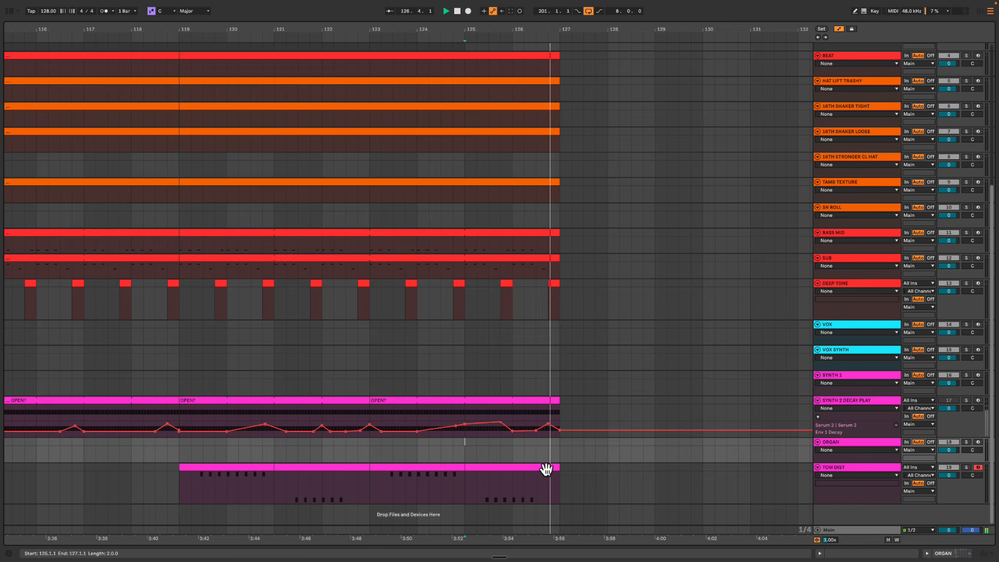
{"action": "key", "text": "space"}
Fold all tracks in the arrangement and unfold only the 01 Murder Mystery reference track to show its waveform
{"action": "left_click", "coordinate": [466, 373]}
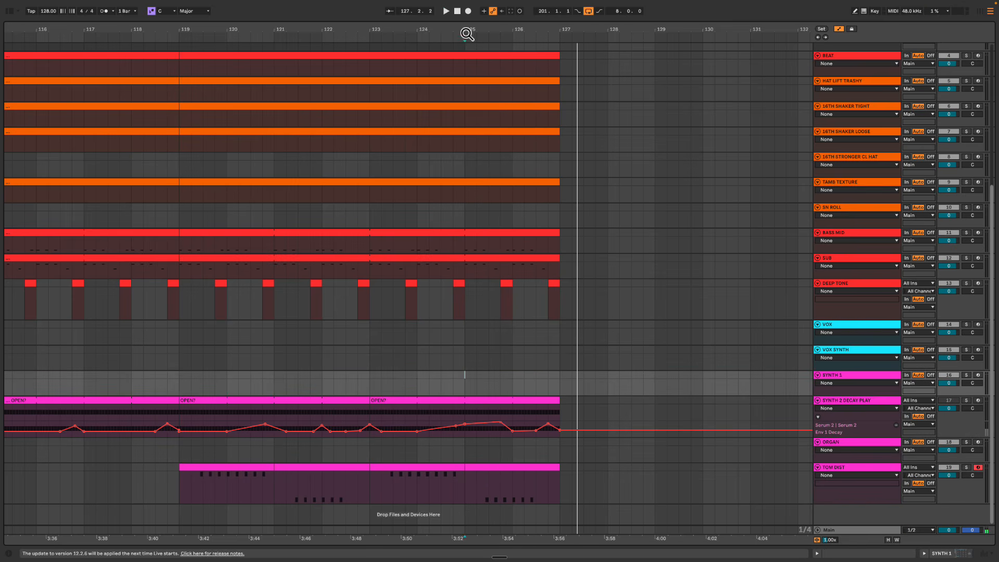
{"action": "left_click_drag", "start_coordinate": [466, 34], "coordinate": [555, 32]}
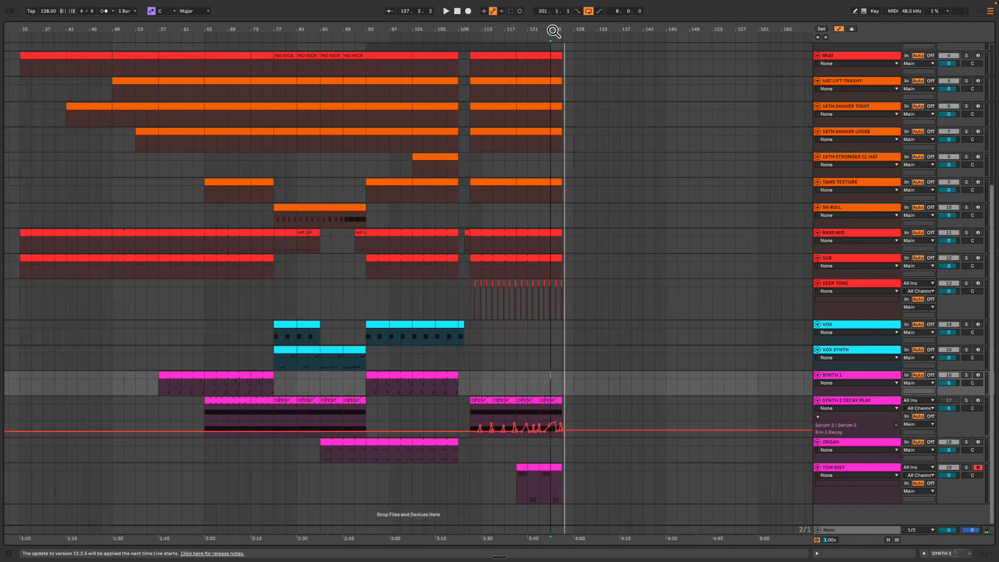
{"action": "left_click", "coordinate": [818, 375], "text": "alt"}
{"action": "left_click", "coordinate": [840, 56]}
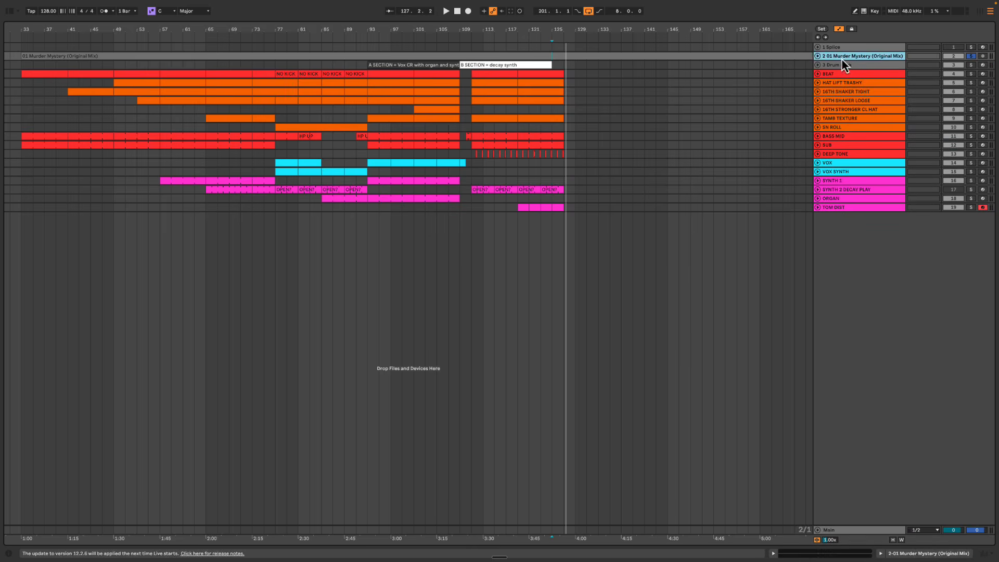
{"action": "left_click", "coordinate": [817, 56]}
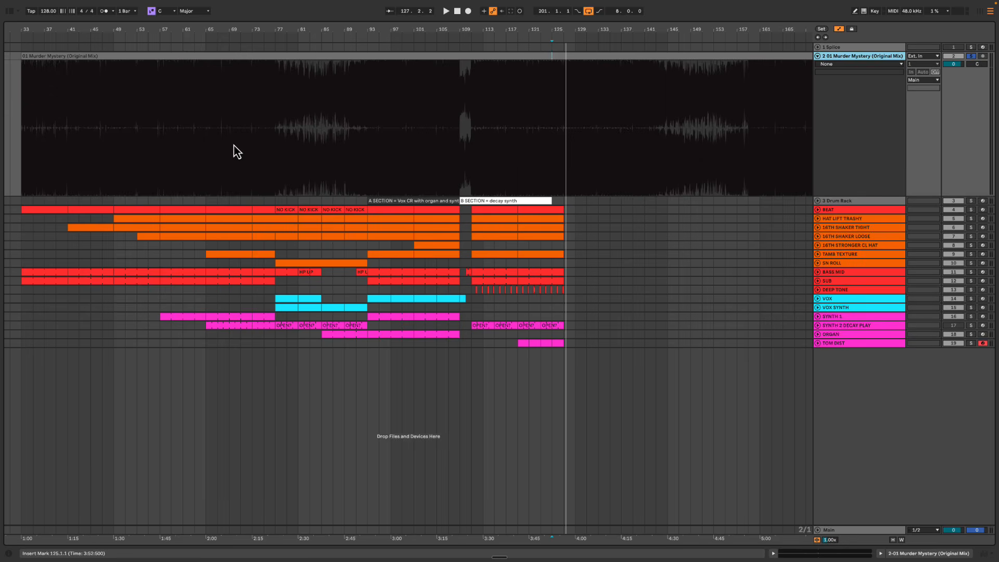
{"action": "left_click_drag", "start_coordinate": [295, 295], "coordinate": [576, 357]}
{"action": "left_click", "coordinate": [528, 316]}
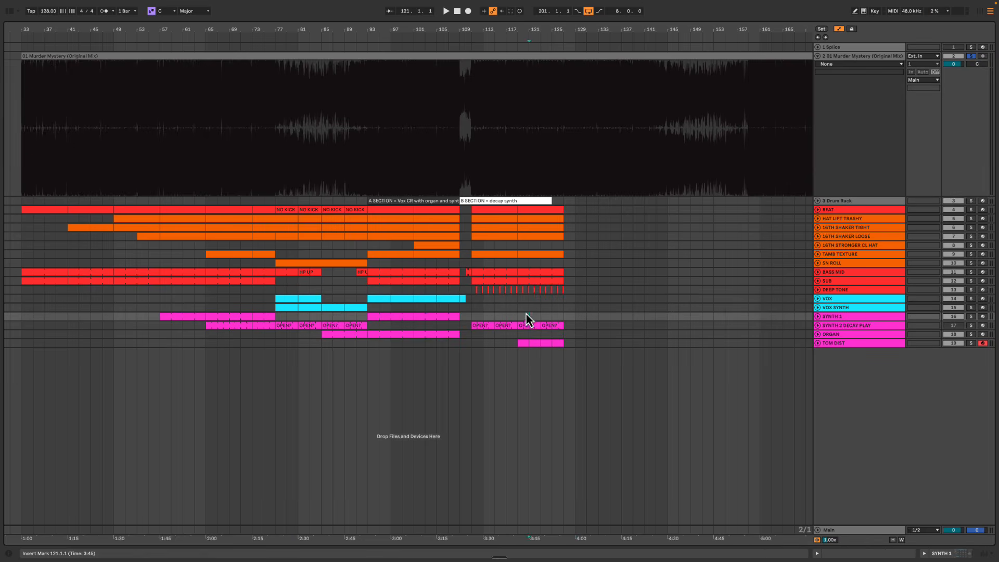
{"action": "left_click_drag", "start_coordinate": [498, 30], "coordinate": [499, 38]}
{"action": "left_click_drag", "start_coordinate": [336, 134], "coordinate": [585, 146]}
{"action": "left_click", "coordinate": [584, 154]}
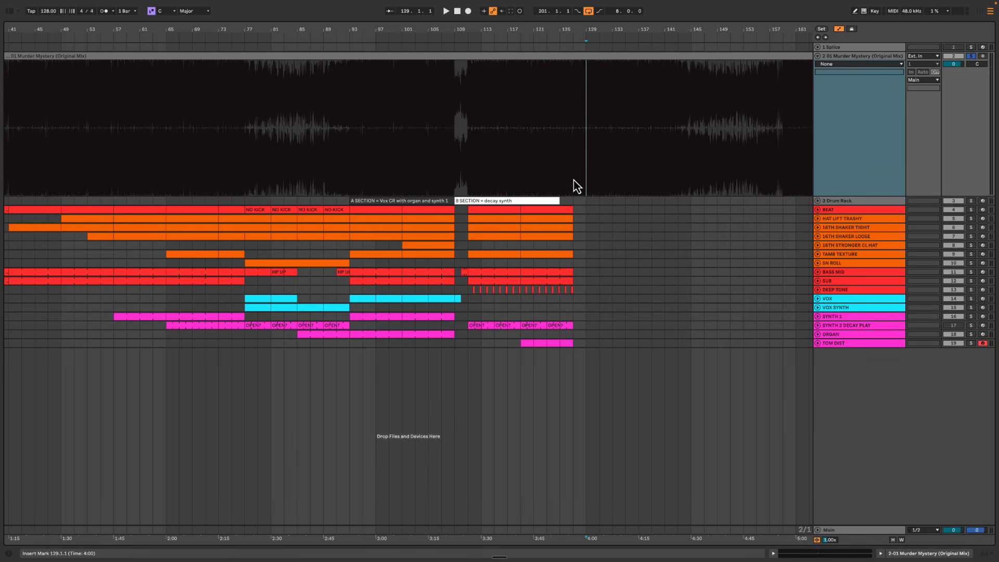
{"action": "left_click", "coordinate": [562, 156]}
Create an empty MIDI clip on the Drum Rack track over bars 119 to 127 and name it "C SECTION - DIST TOM"
{"action": "mouse_move", "coordinate": [540, 31]}
{"action": "left_mouse_down"}
{"action": "mouse_move", "coordinate": [545, 182]}
{"action": "mouse_move", "coordinate": [514, 202]}
{"action": "mouse_move", "coordinate": [585, 201]}
{"action": "left_mouse_up"}
{"action": "key", "text": "super+shift+m"}
{"action": "key", "text": "alt+super+l"}
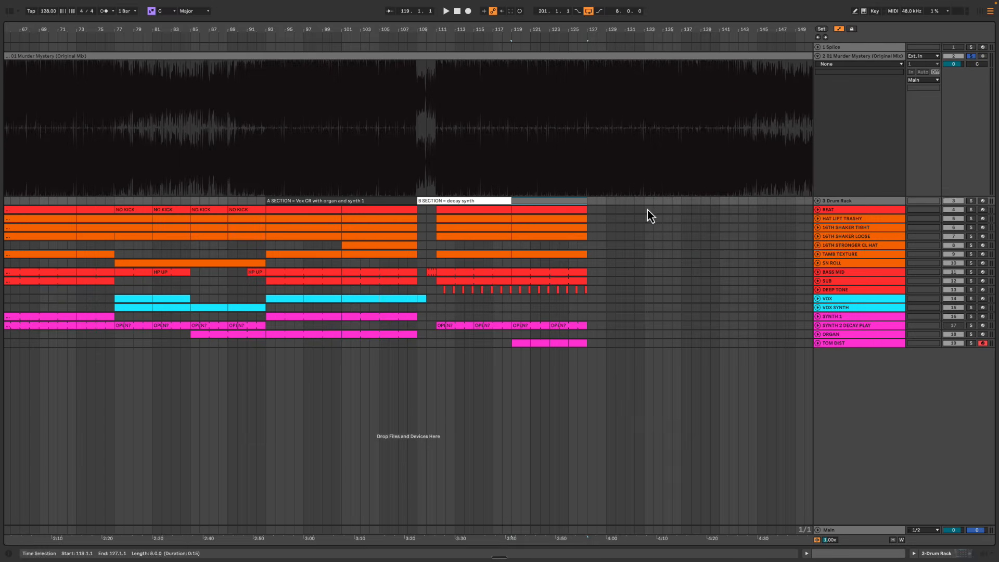
{"action": "key", "text": "super+r"}
{"action": "type", "text": "C"}
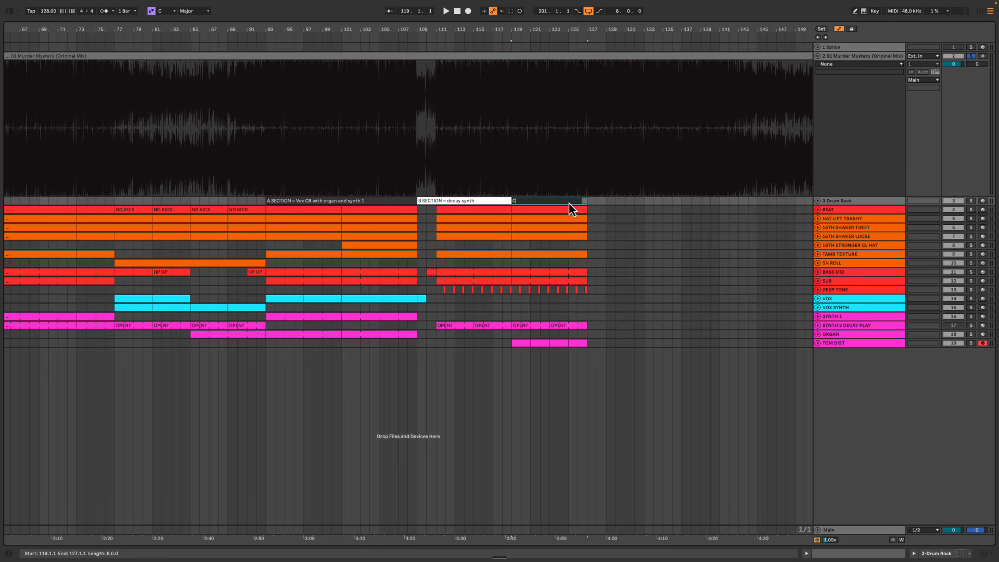
{"action": "type", "text": " SECTION - DIST TOM"}
{"action": "key", "text": "Return"}
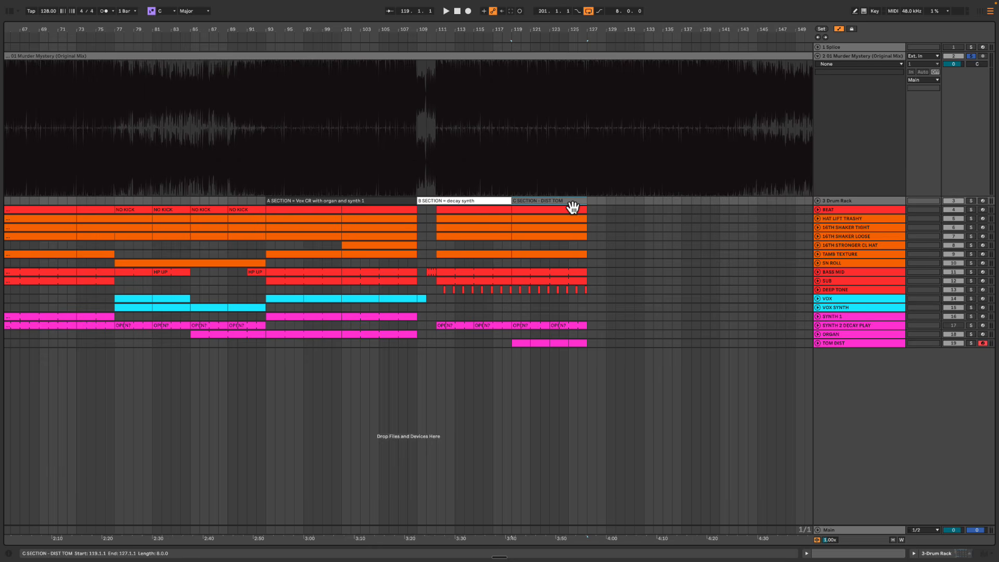
Change the color of the C SECTION - DIST TOM clip to grey
{"action": "right_click", "coordinate": [571, 206]}
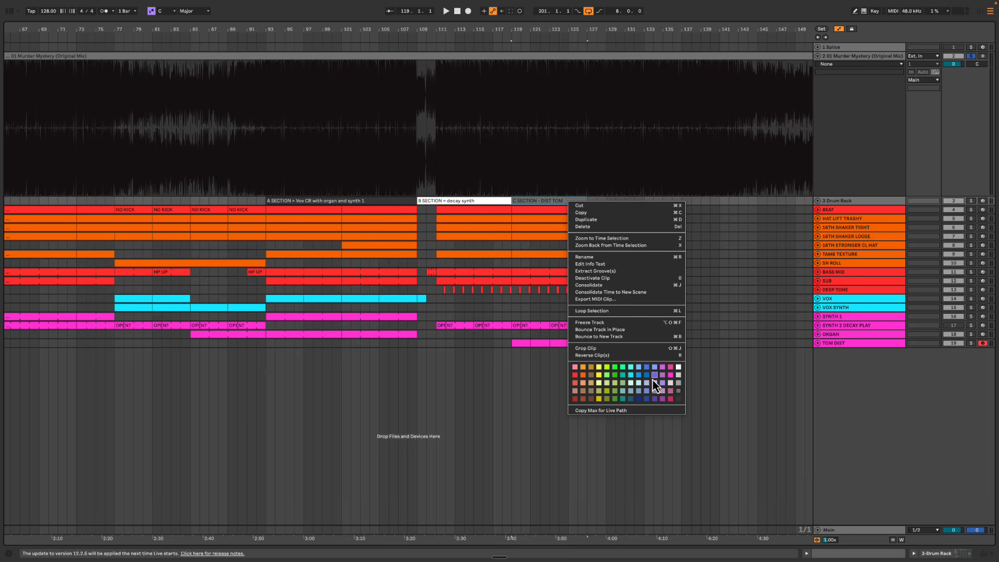
{"action": "left_click", "coordinate": [630, 375]}
{"action": "right_click", "coordinate": [571, 203]}
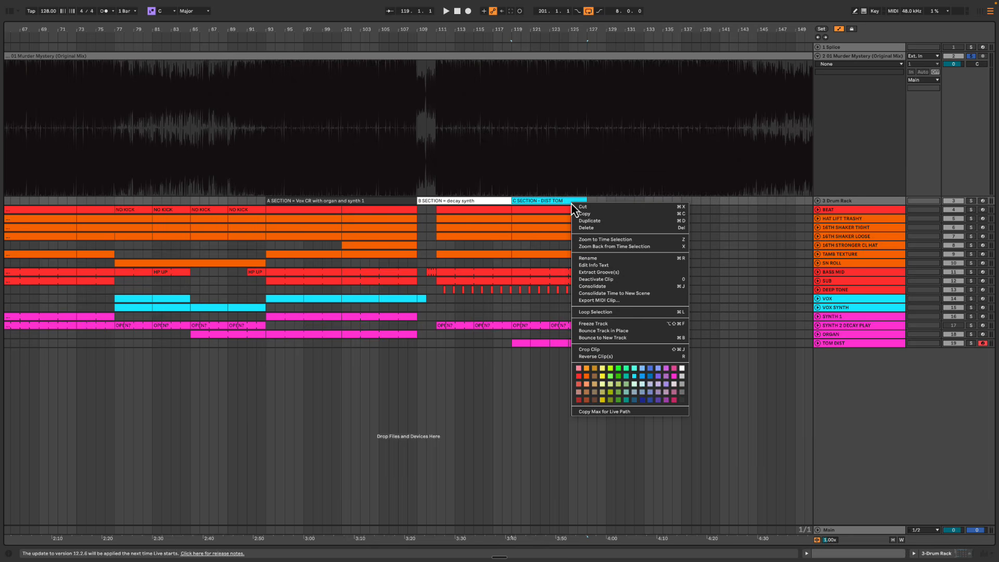
{"action": "left_click", "coordinate": [681, 385]}
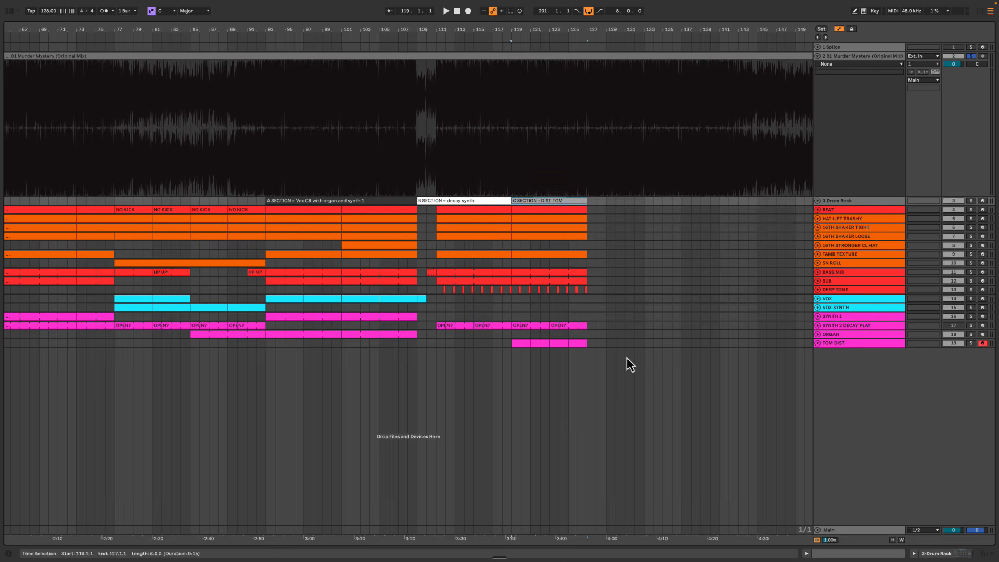
{"action": "left_click", "coordinate": [634, 237]}
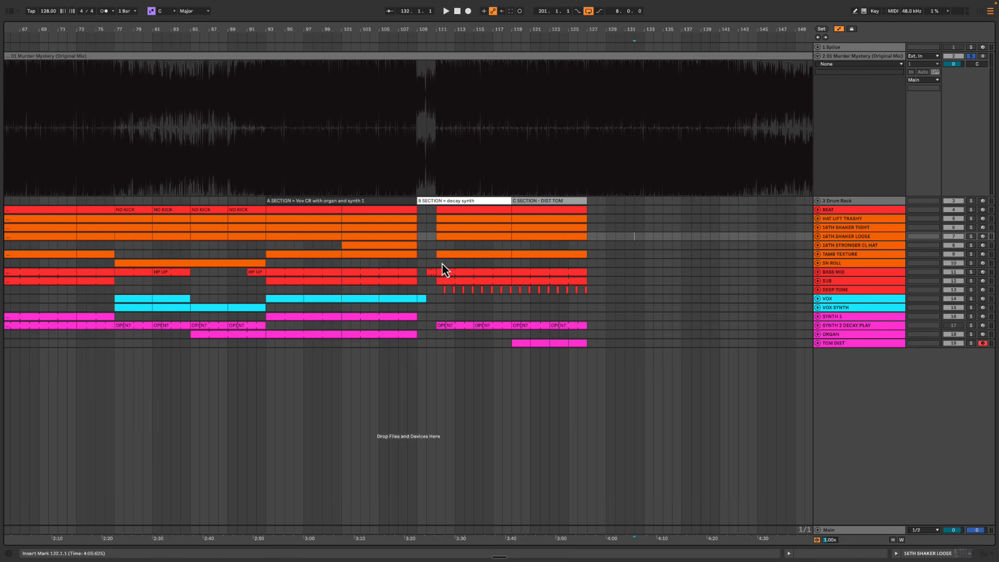
Compare the B and C sections and unfold SYNTH 2 DECAY PLAY to examine its decay automation in bars 111 to 119
{"action": "left_click_drag", "start_coordinate": [444, 263], "coordinate": [502, 323]}
{"action": "left_click_drag", "start_coordinate": [513, 266], "coordinate": [584, 344]}
{"action": "scroll", "coordinate": [472, 295], "scroll_direction": "left", "scroll_amount": 5}
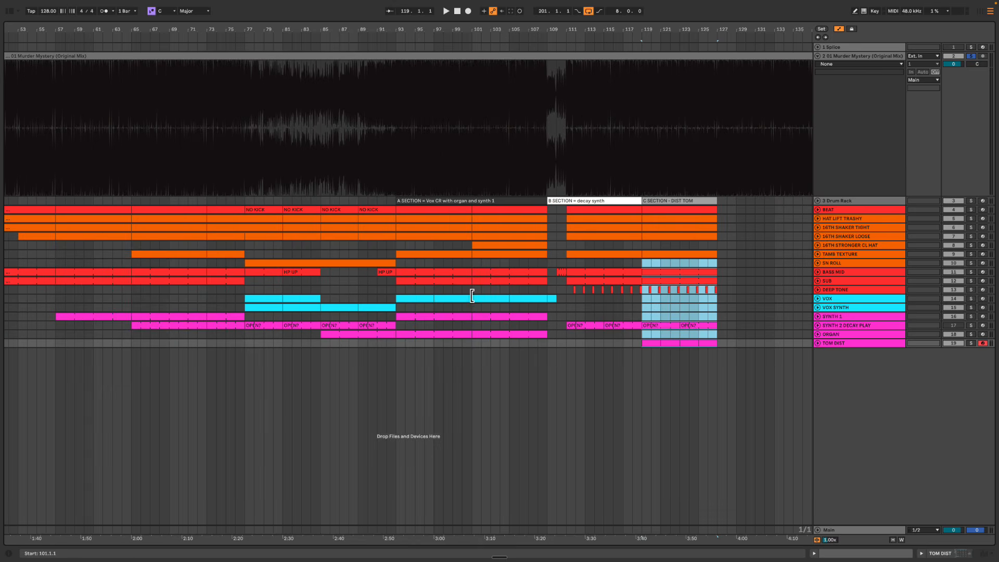
{"action": "left_click_drag", "start_coordinate": [568, 263], "coordinate": [645, 346]}
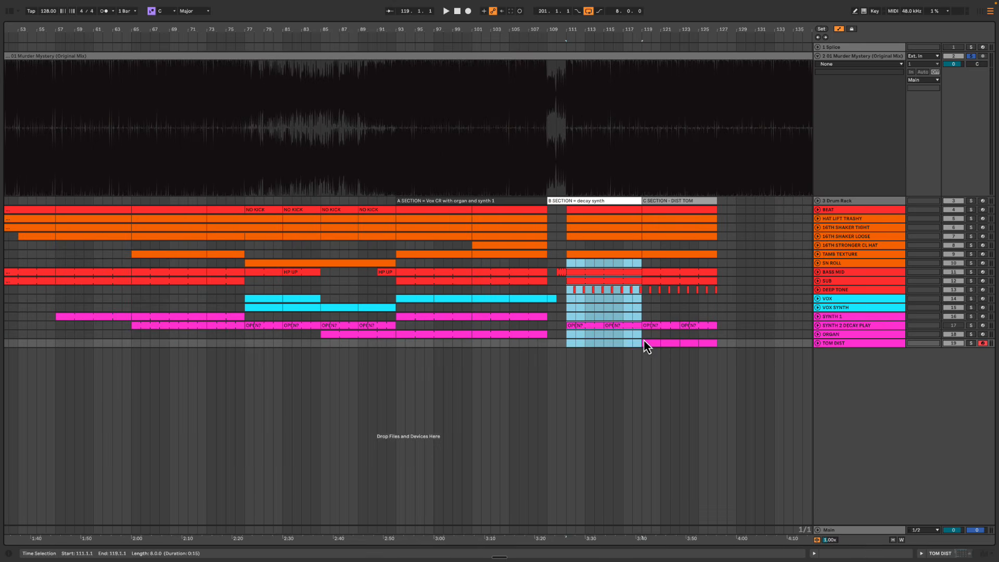
{"action": "left_click", "coordinate": [581, 308]}
{"action": "left_click", "coordinate": [830, 326]}
{"action": "left_click", "coordinate": [817, 325]}
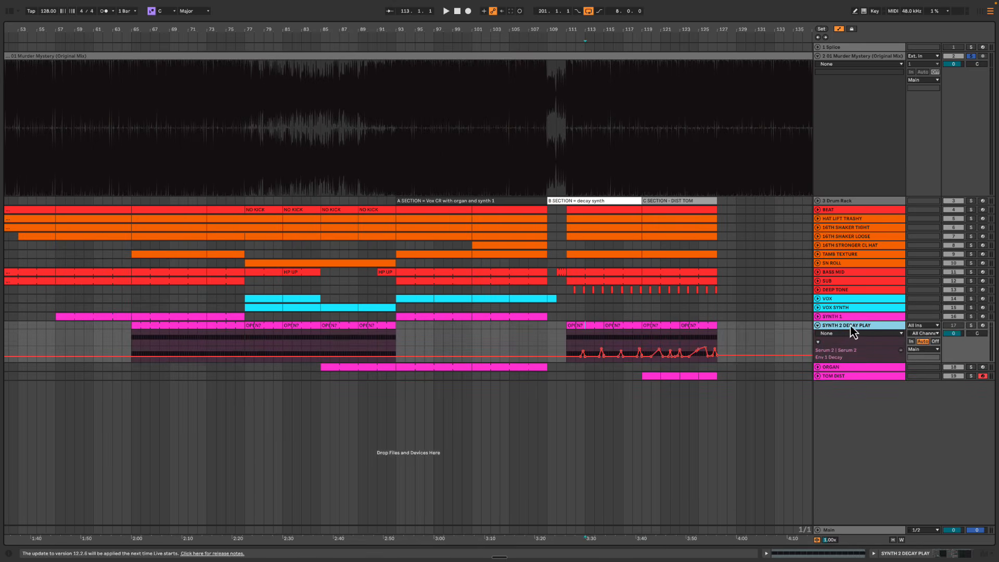
{"action": "mouse_move", "coordinate": [558, 333]}
{"action": "left_mouse_down"}
{"action": "mouse_move", "coordinate": [638, 336]}
{"action": "mouse_move", "coordinate": [629, 329]}
{"action": "left_mouse_up"}
{"action": "left_click", "coordinate": [608, 308]}
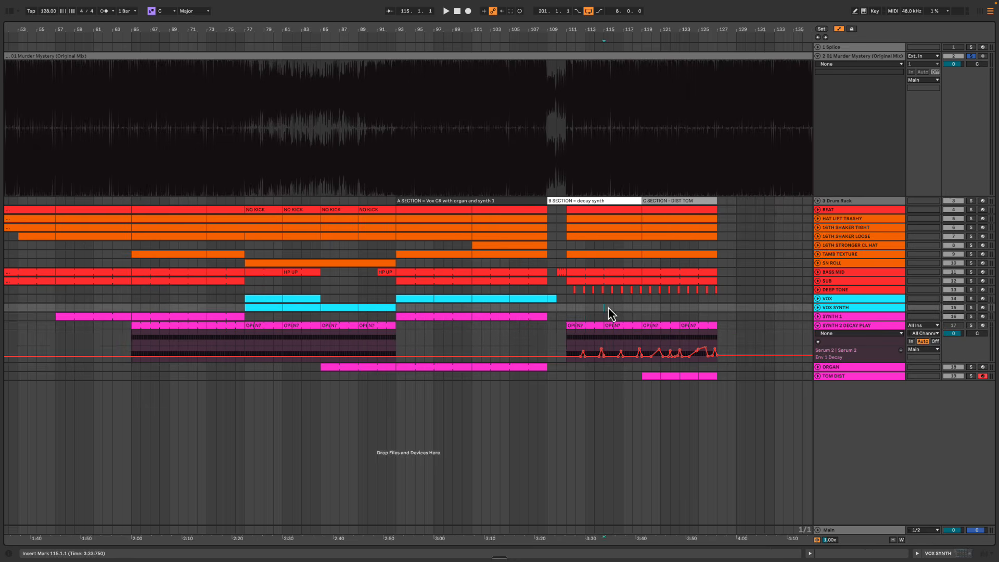
{"action": "scroll", "coordinate": [573, 323], "scroll_direction": "right", "scroll_amount": 5}
{"action": "left_click_drag", "start_coordinate": [369, 343], "coordinate": [444, 354]}
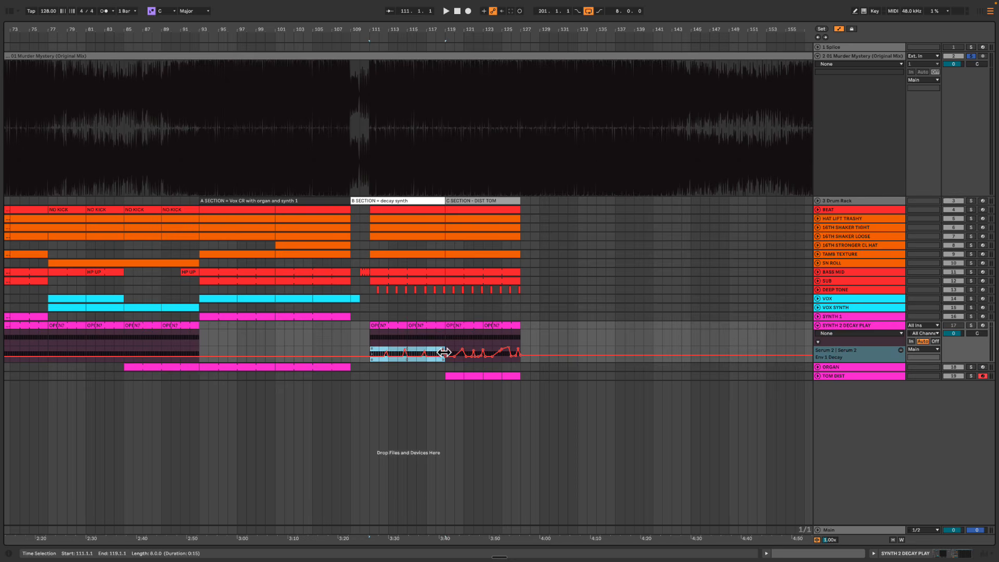
Unfold the TOM DIST track and examine its note pattern in bars 119 to 127
{"action": "left_click_drag", "start_coordinate": [445, 342], "coordinate": [527, 395]}
{"action": "left_click", "coordinate": [818, 375]}
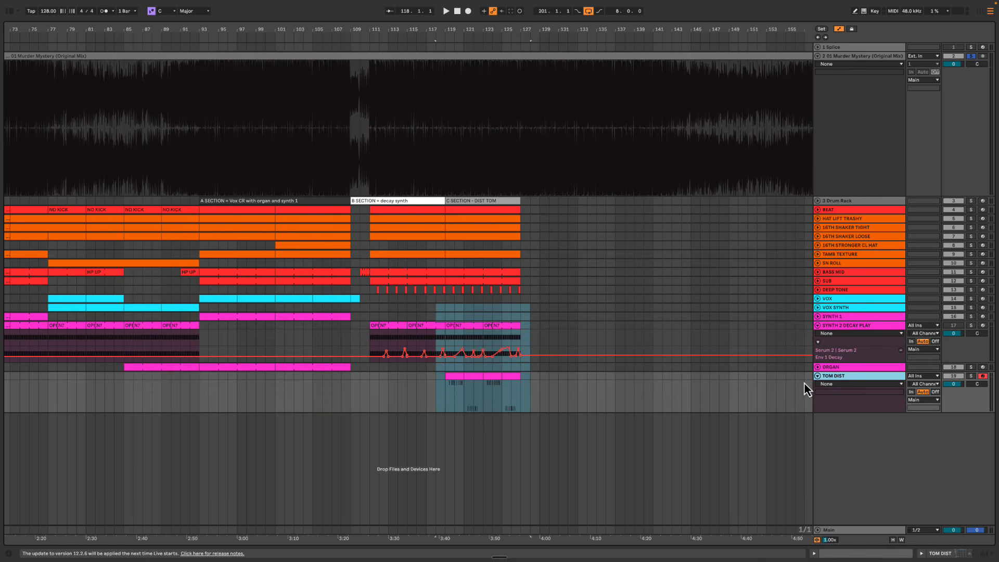
{"action": "left_click_drag", "start_coordinate": [448, 388], "coordinate": [548, 390]}
{"action": "left_click_drag", "start_coordinate": [448, 308], "coordinate": [515, 363]}
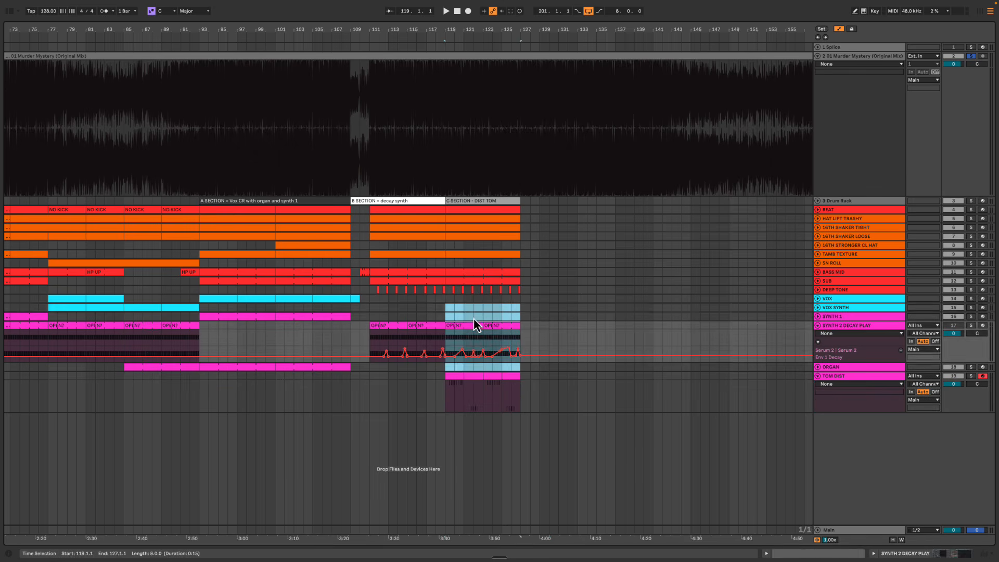
Examine how the SYNTH 2 DECAY PLAY automation and the TOM DIST clips work together in the C section, bars 119 to 127
{"action": "left_click", "coordinate": [444, 308]}
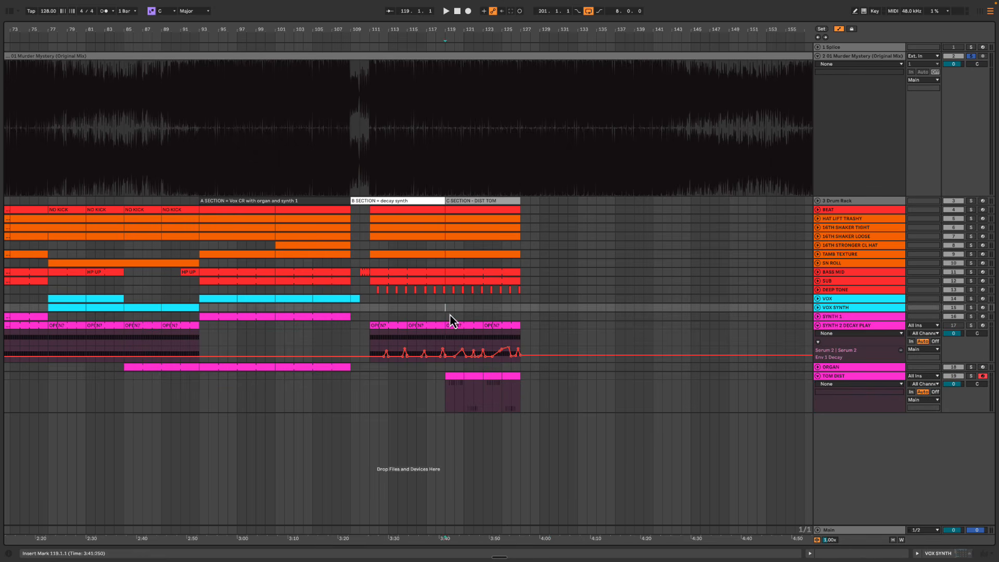
{"action": "left_click_drag", "start_coordinate": [448, 309], "coordinate": [521, 358]}
{"action": "left_click", "coordinate": [470, 308]}
{"action": "left_click_drag", "start_coordinate": [462, 309], "coordinate": [477, 324]}
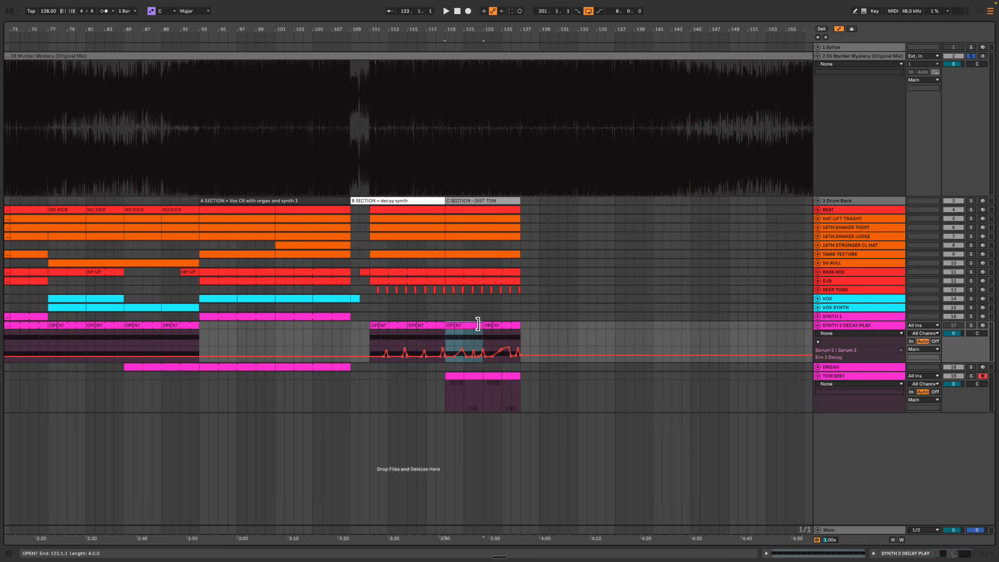
{"action": "scroll", "coordinate": [479, 325], "scroll_direction": "right", "scroll_amount": 1}
{"action": "left_click_drag", "start_coordinate": [443, 341], "coordinate": [517, 356]}
{"action": "left_click", "coordinate": [516, 365]}
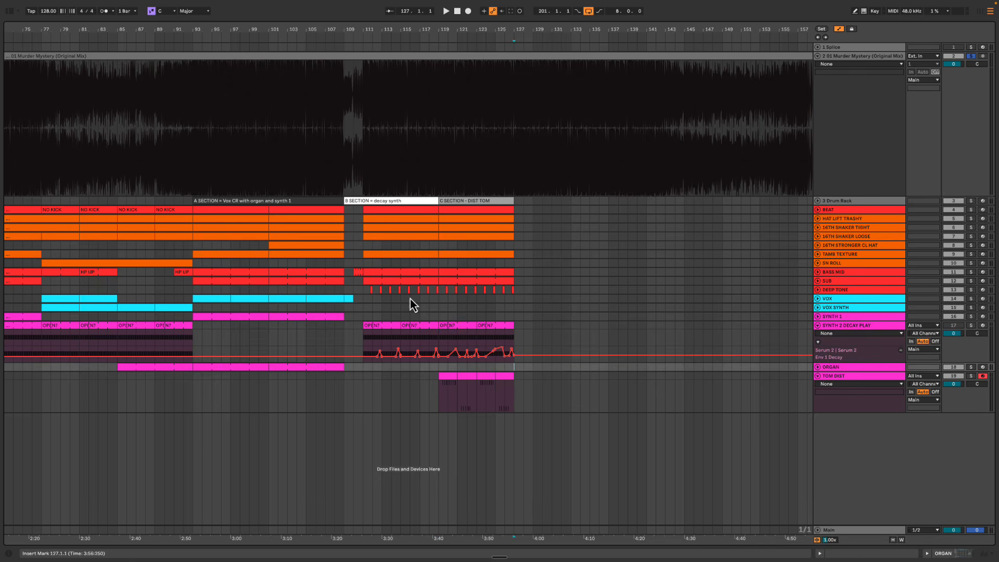
{"action": "left_click_drag", "start_coordinate": [448, 345], "coordinate": [502, 359]}
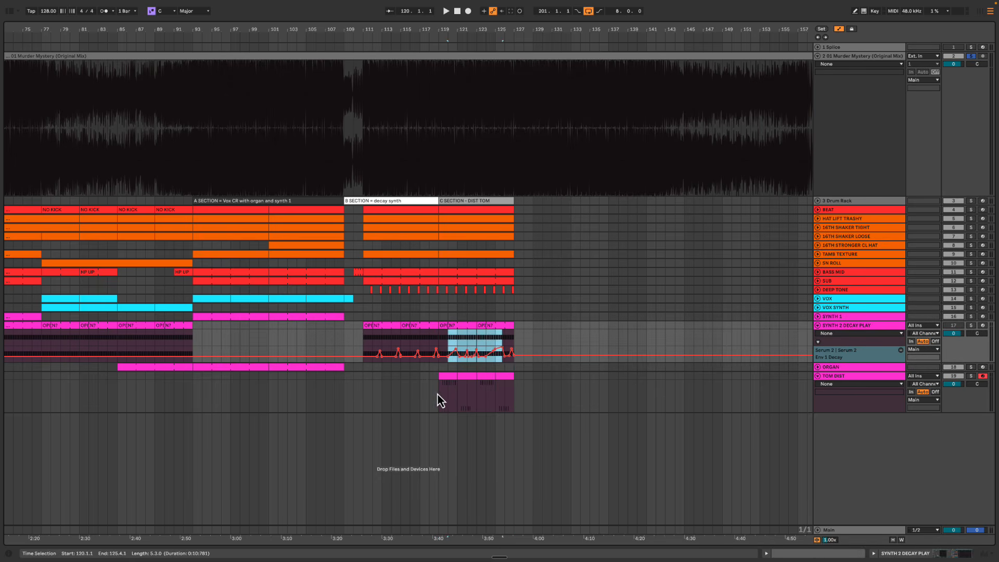
{"action": "left_click_drag", "start_coordinate": [441, 400], "coordinate": [516, 401]}
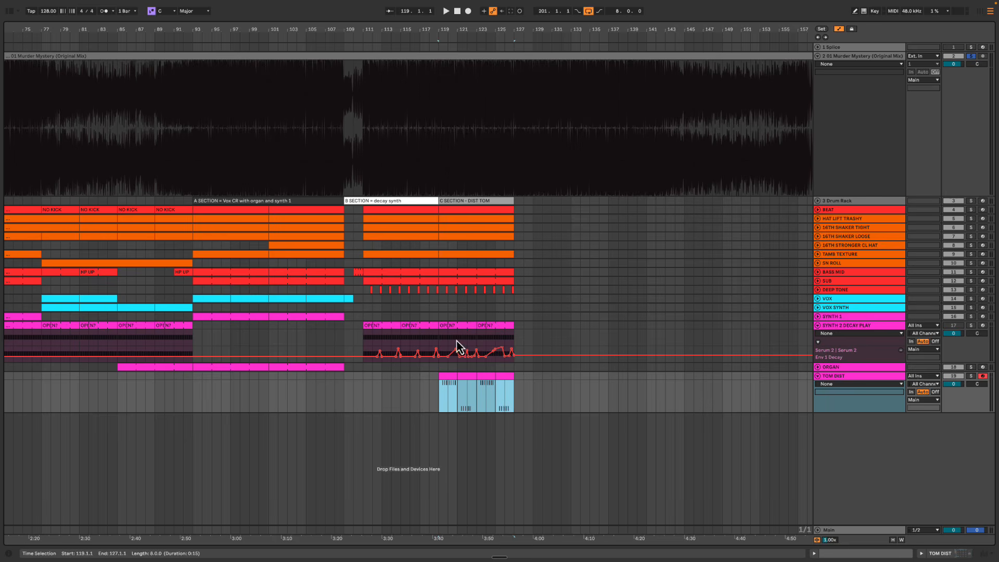
{"action": "left_click_drag", "start_coordinate": [458, 348], "coordinate": [516, 395]}
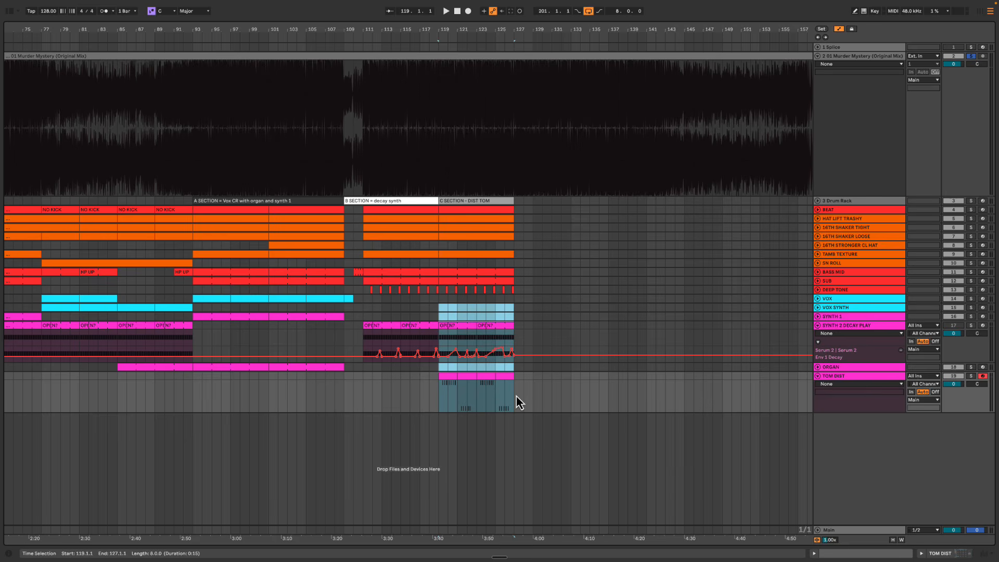
{"action": "scroll", "coordinate": [526, 252], "scroll_direction": "left", "scroll_amount": 5}
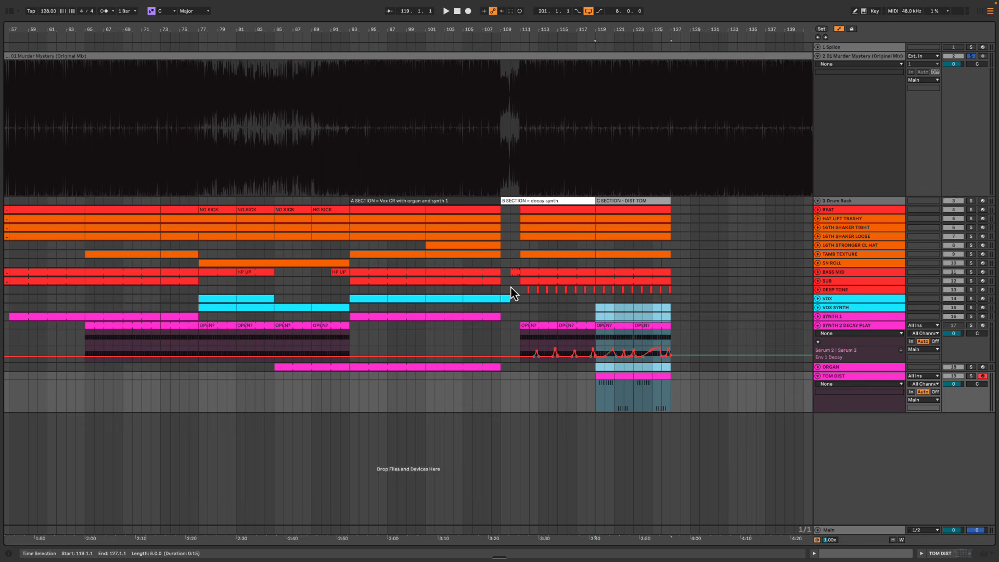
Examine the break at bars 109 to 111 and the layering of the preceding sections in bars 78 to 109
{"action": "left_click_drag", "start_coordinate": [503, 249], "coordinate": [520, 307]}
{"action": "left_click", "coordinate": [520, 307]}
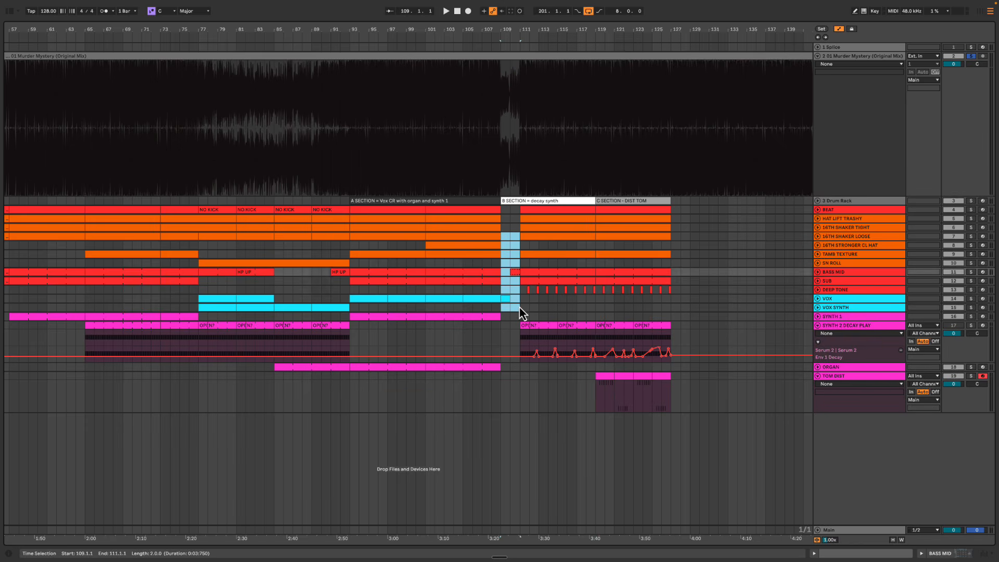
{"action": "left_click_drag", "start_coordinate": [211, 249], "coordinate": [275, 383]}
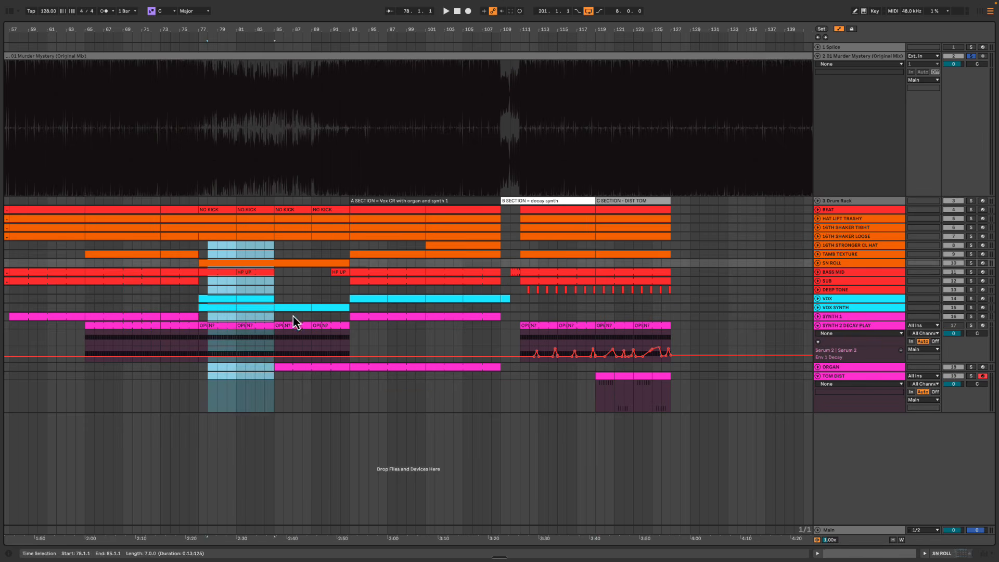
{"action": "left_click_drag", "start_coordinate": [305, 254], "coordinate": [347, 367]}
{"action": "left_click_drag", "start_coordinate": [371, 248], "coordinate": [445, 366]}
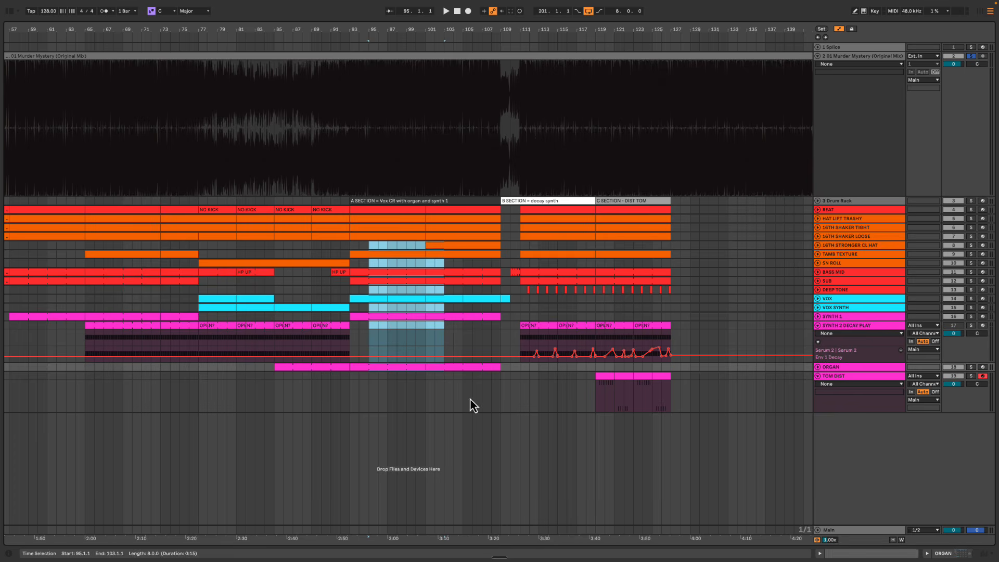
{"action": "left_click_drag", "start_coordinate": [470, 398], "coordinate": [446, 237]}
{"action": "left_click", "coordinate": [492, 393]}
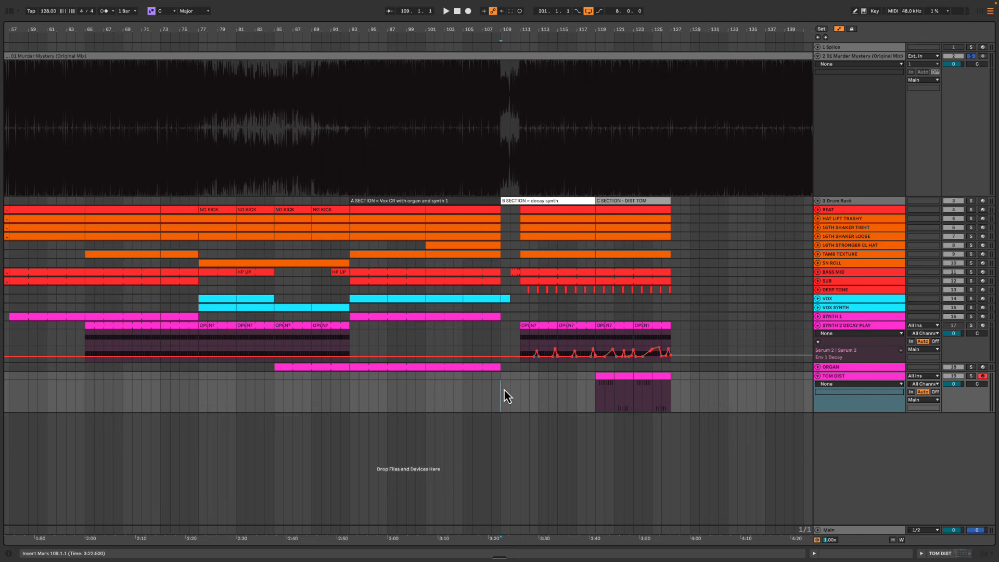
Compare the A, B and C sections with the Murder Mystery reference waveform across bars 93 to 127
{"action": "left_click_drag", "start_coordinate": [350, 172], "coordinate": [501, 333]}
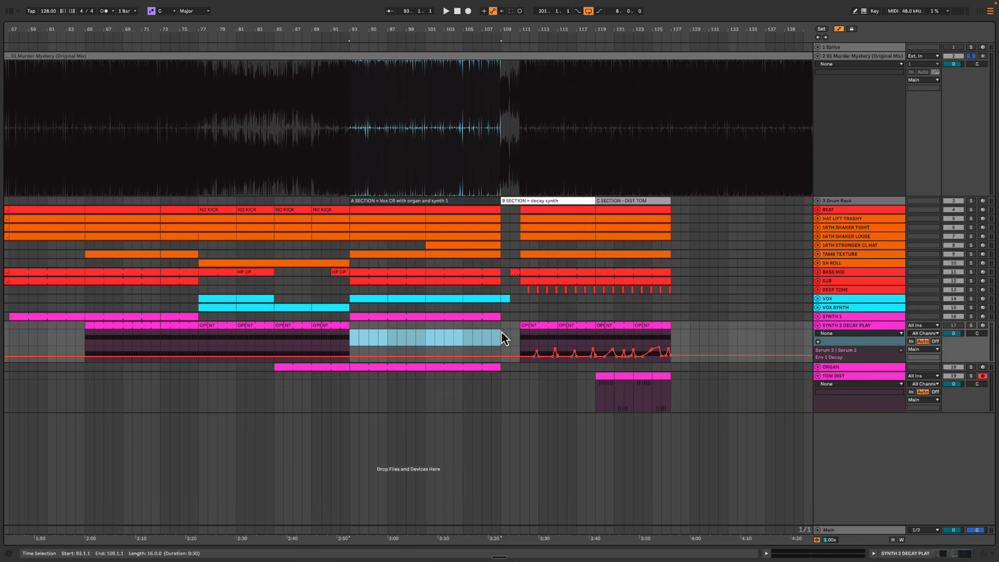
{"action": "left_click_drag", "start_coordinate": [422, 124], "coordinate": [502, 370]}
{"action": "left_click_drag", "start_coordinate": [530, 130], "coordinate": [595, 340]}
{"action": "left_click_drag", "start_coordinate": [595, 158], "coordinate": [668, 356]}
{"action": "left_click", "coordinate": [582, 146]}
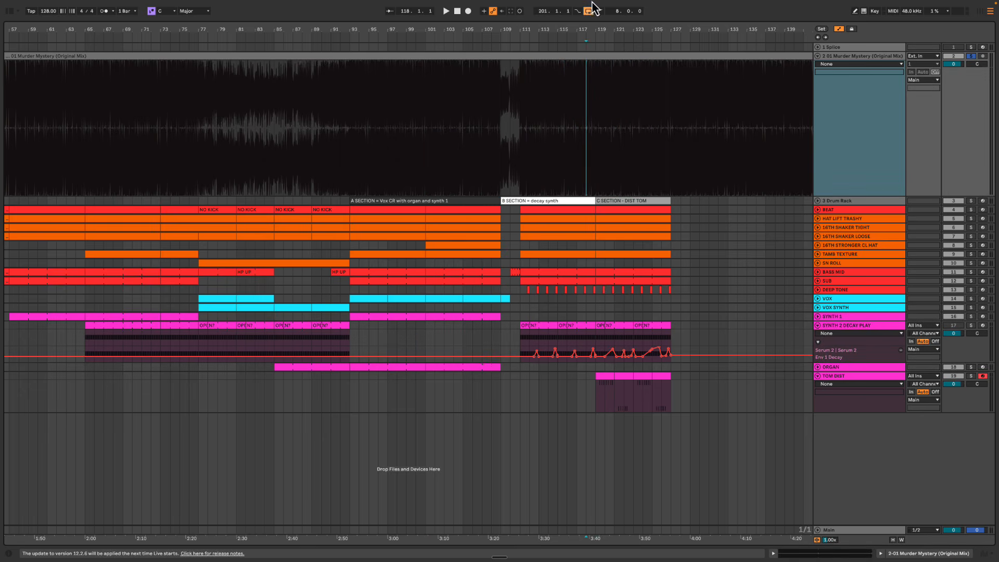
{"action": "scroll", "coordinate": [599, 29], "scroll_direction": "down", "scroll_amount": 4}
{"action": "scroll", "coordinate": [598, 30], "scroll_direction": "up", "scroll_amount": 4}
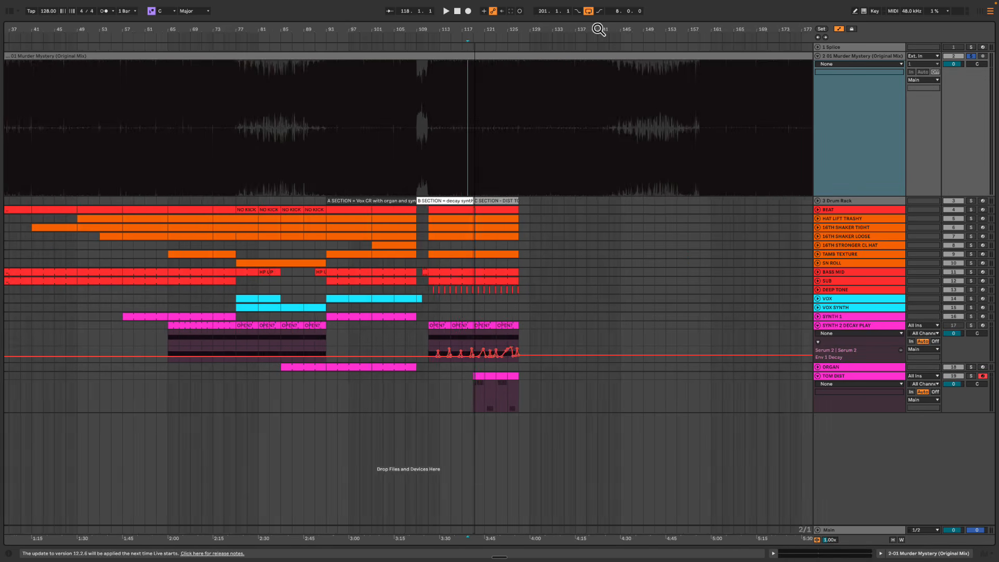
Check where each section starts against the reference and examine the reference waveform around bars 119 to 127
{"action": "left_click", "coordinate": [468, 120]}
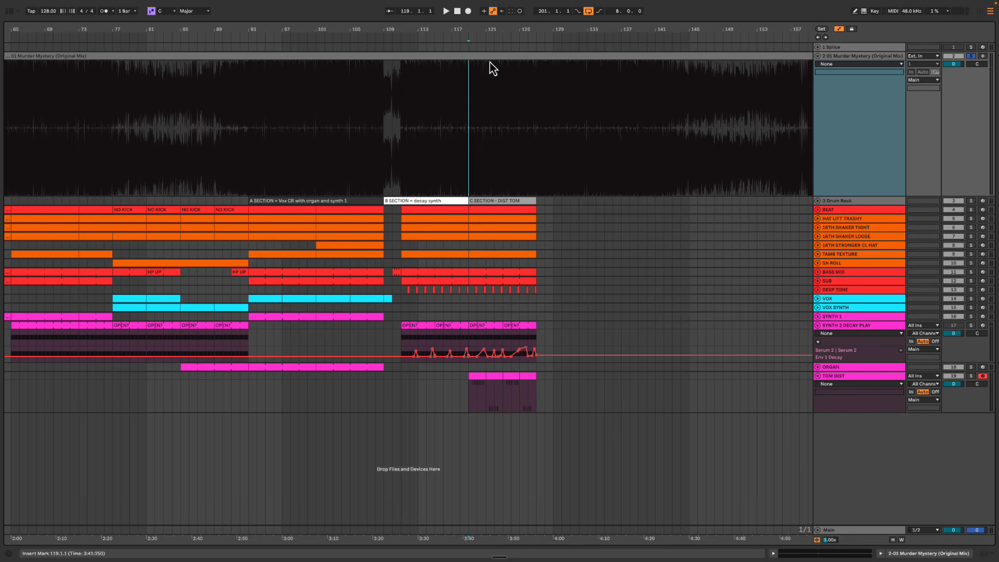
{"action": "left_click_drag", "start_coordinate": [358, 178], "coordinate": [283, 245]}
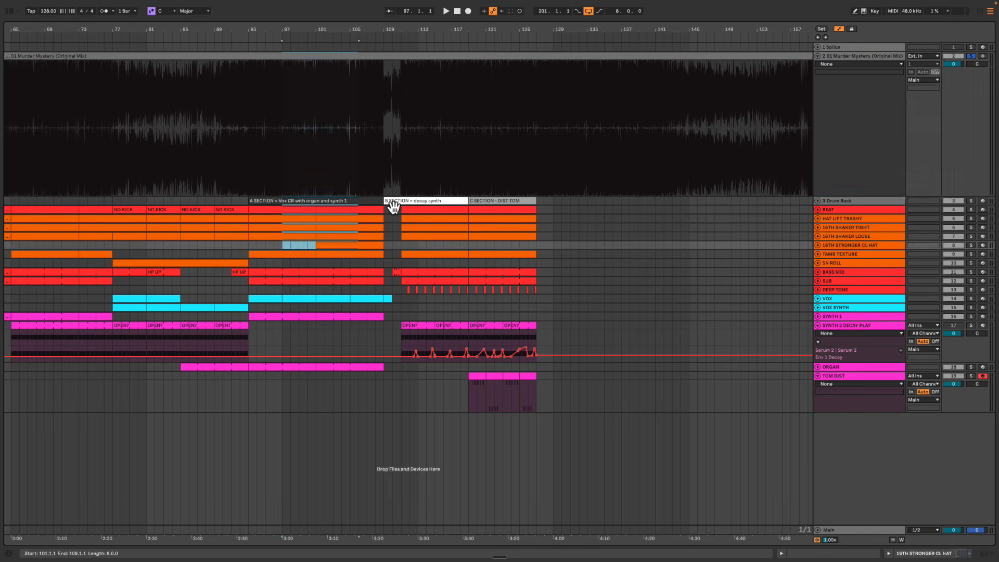
{"action": "left_click_drag", "start_coordinate": [394, 263], "coordinate": [443, 172]}
{"action": "left_click_drag", "start_coordinate": [471, 136], "coordinate": [518, 271]}
{"action": "left_click", "coordinate": [513, 146]}
{"action": "left_click", "coordinate": [501, 131]}
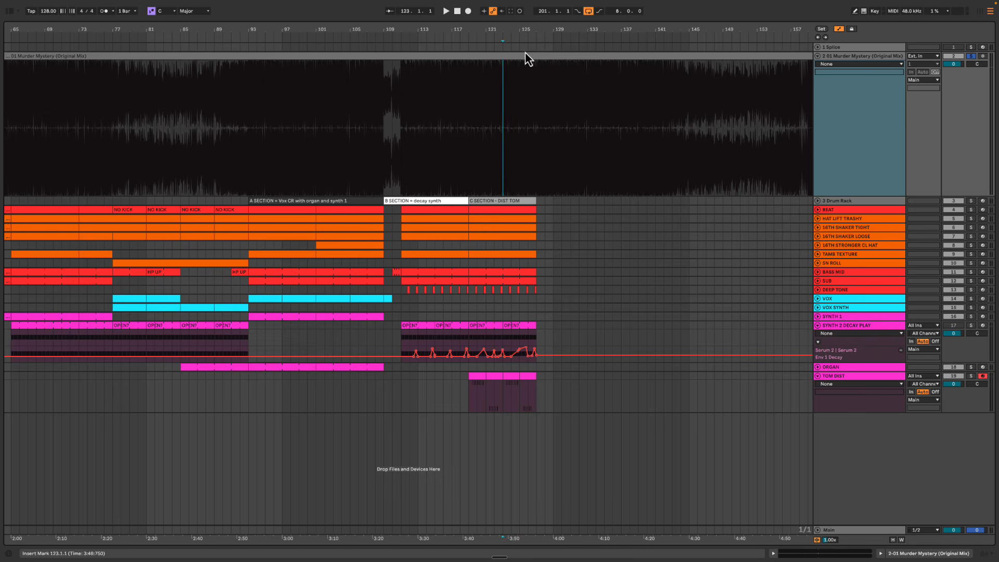
{"action": "left_click_drag", "start_coordinate": [541, 27], "coordinate": [517, 49]}
Listen to the end of the C section from bar 124 into bar 127
{"action": "left_click", "coordinate": [471, 112]}
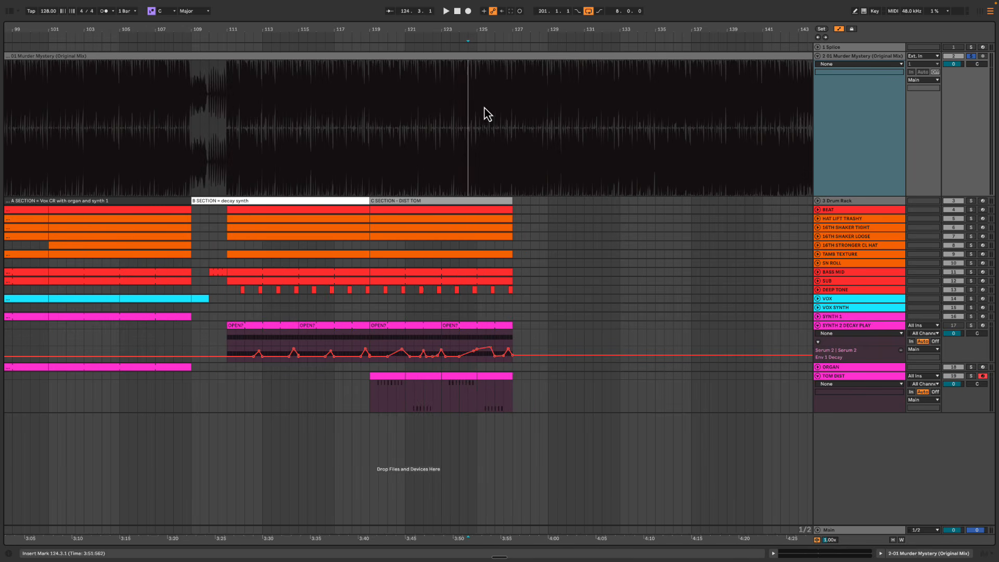
{"action": "key", "text": "space"}
{"action": "left_click_drag", "start_coordinate": [467, 27], "coordinate": [484, 32]}
{"action": "left_click", "coordinate": [497, 180]}
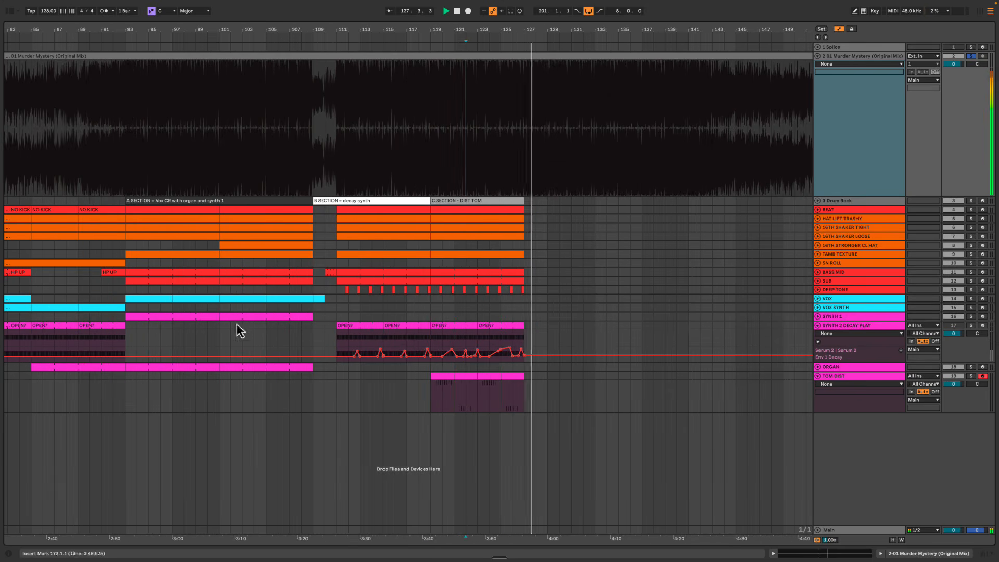
Copy the four-bar VOX clip from bar 93 to bar 127 and audition the arrangement from bar 127
{"action": "left_click", "coordinate": [149, 298]}
{"action": "key", "text": "space"}
{"action": "left_click_drag", "start_coordinate": [152, 305], "coordinate": [552, 305]}
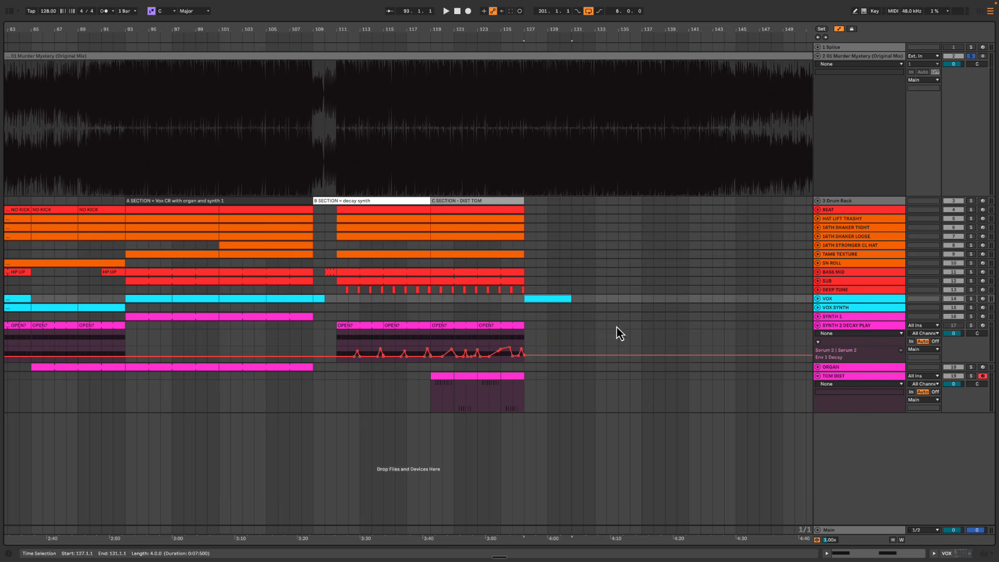
{"action": "left_click", "coordinate": [524, 308]}
{"action": "key", "text": "space"}
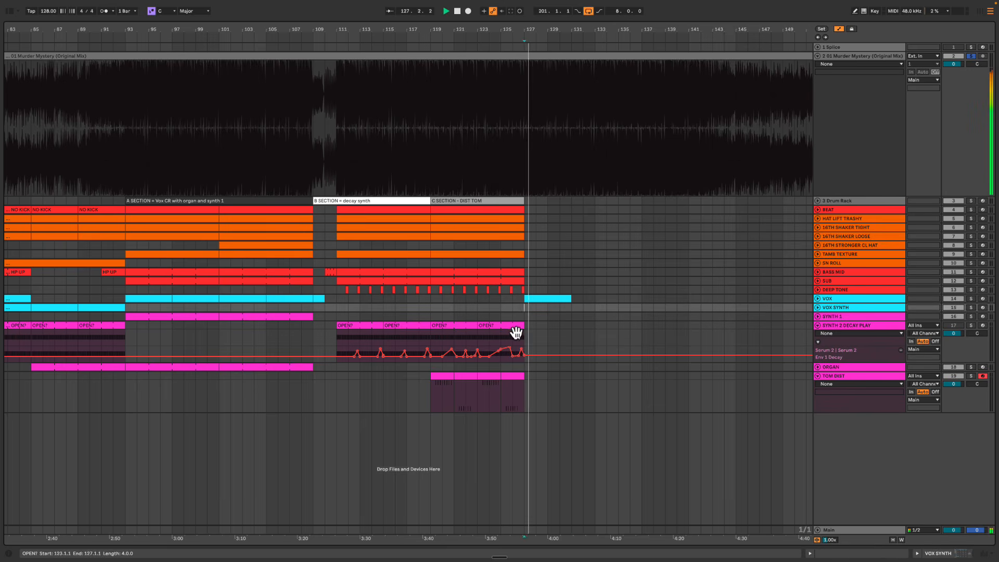
{"action": "left_click_drag", "start_coordinate": [525, 331], "coordinate": [573, 330]}
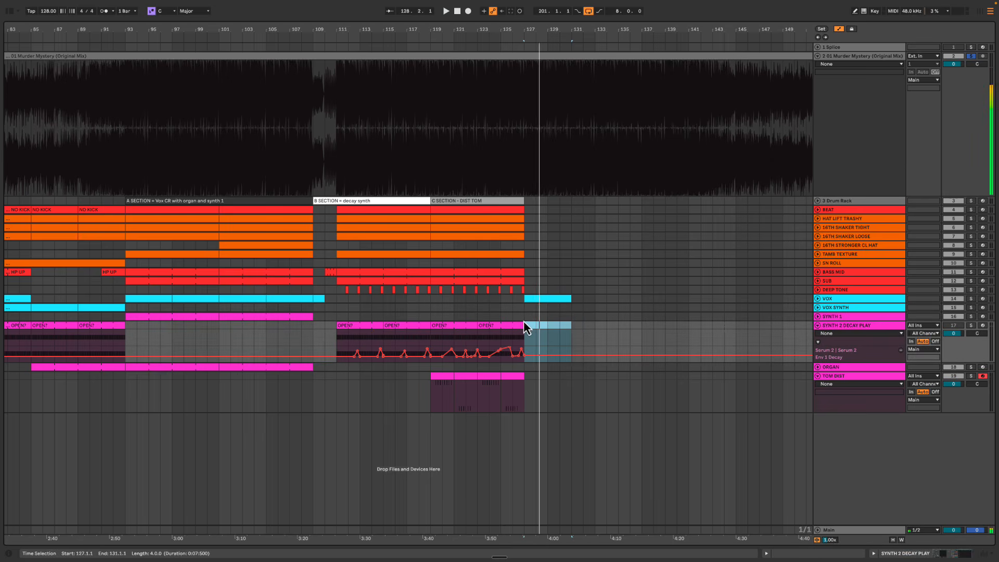
{"action": "left_click", "coordinate": [488, 298]}
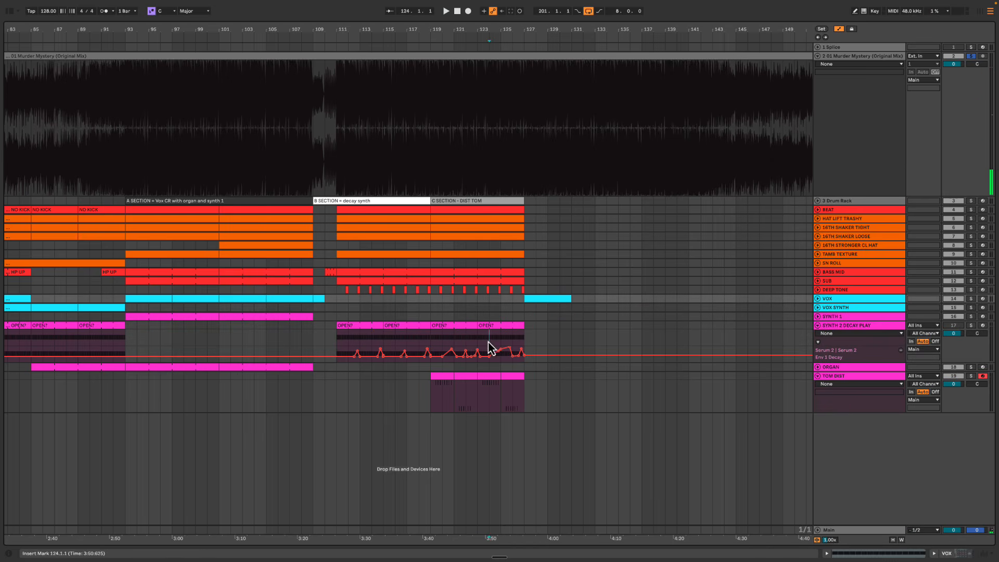
Duplicate the last two TOM DIST clips of the C section into bars 127 to 131
{"action": "left_click_drag", "start_coordinate": [488, 341], "coordinate": [517, 355]}
{"action": "left_click", "coordinate": [543, 368]}
{"action": "left_click", "coordinate": [494, 377]}
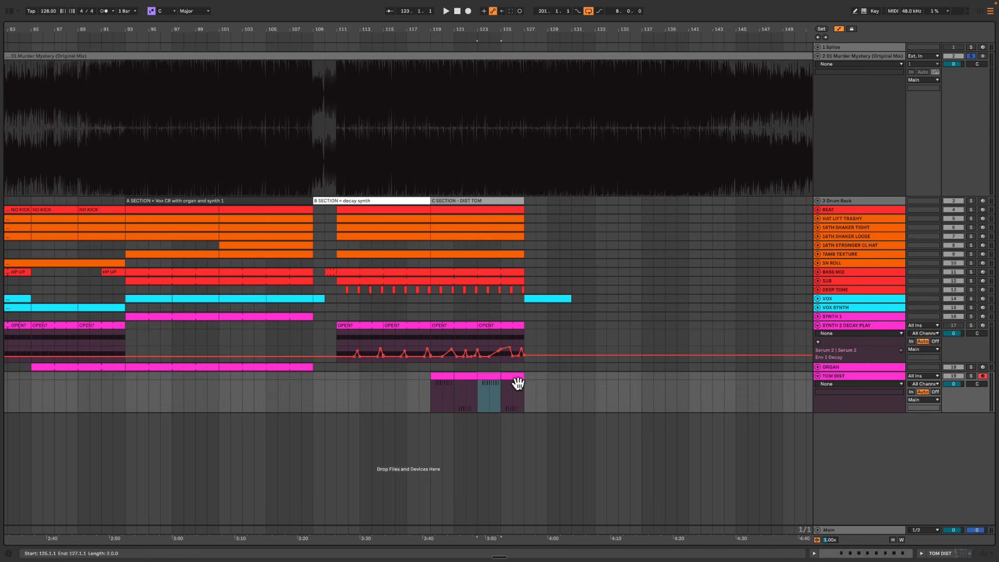
{"action": "left_click", "coordinate": [518, 382], "text": "shift"}
{"action": "key", "text": "ctrl+d"}
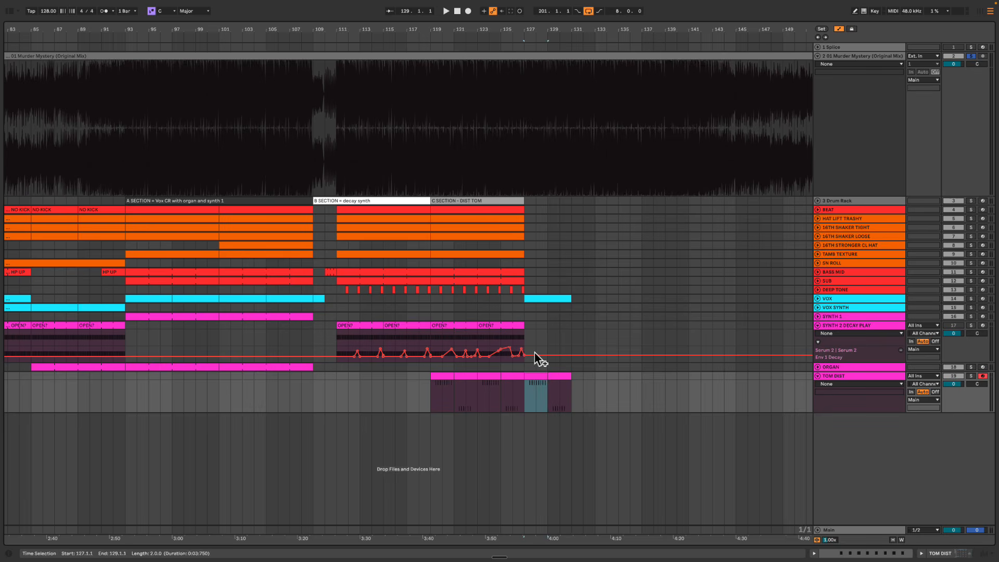
Duplicate the drum, BASS MID and SUB clips of bars 119 to 127 into bars 127 to 135
{"action": "left_click", "coordinate": [502, 211]}
{"action": "left_click", "coordinate": [504, 284], "text": "shift"}
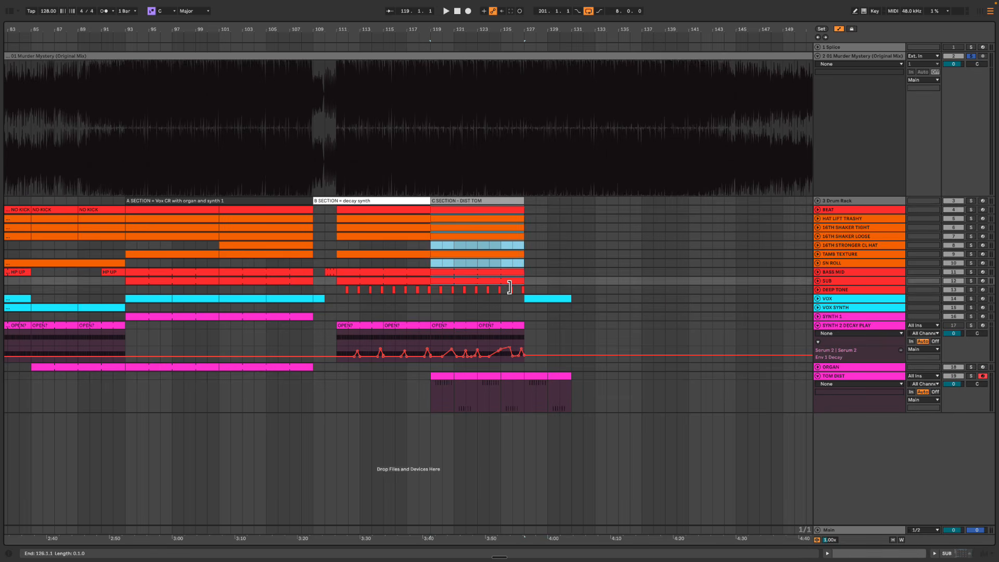
{"action": "key", "text": "ctrl+d"}
Unfold the DEEP TONE track and listen to its hits from bar 117 into the C section
{"action": "left_click", "coordinate": [835, 291]}
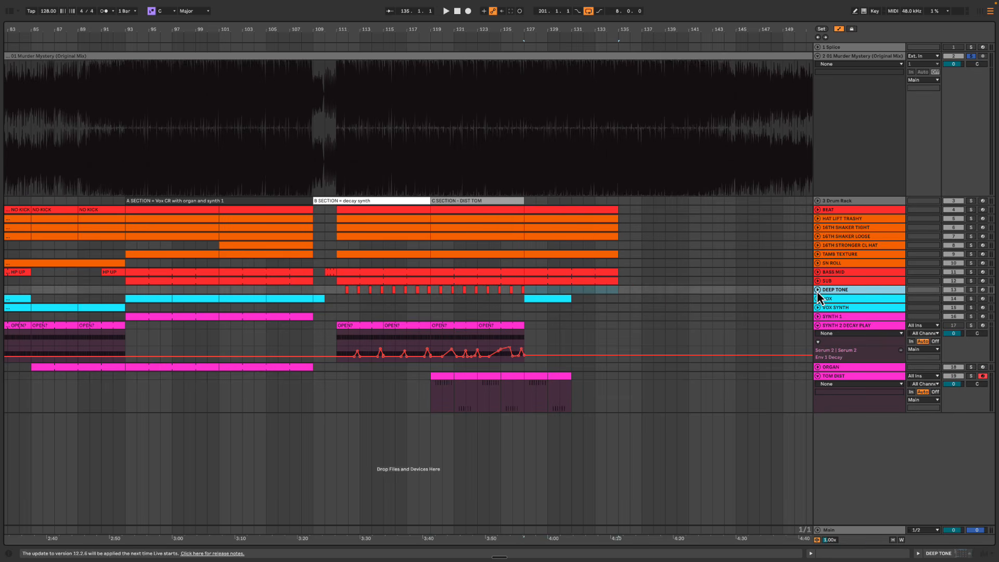
{"action": "left_click", "coordinate": [818, 290]}
{"action": "left_click", "coordinate": [445, 295]}
{"action": "key", "text": "space"}
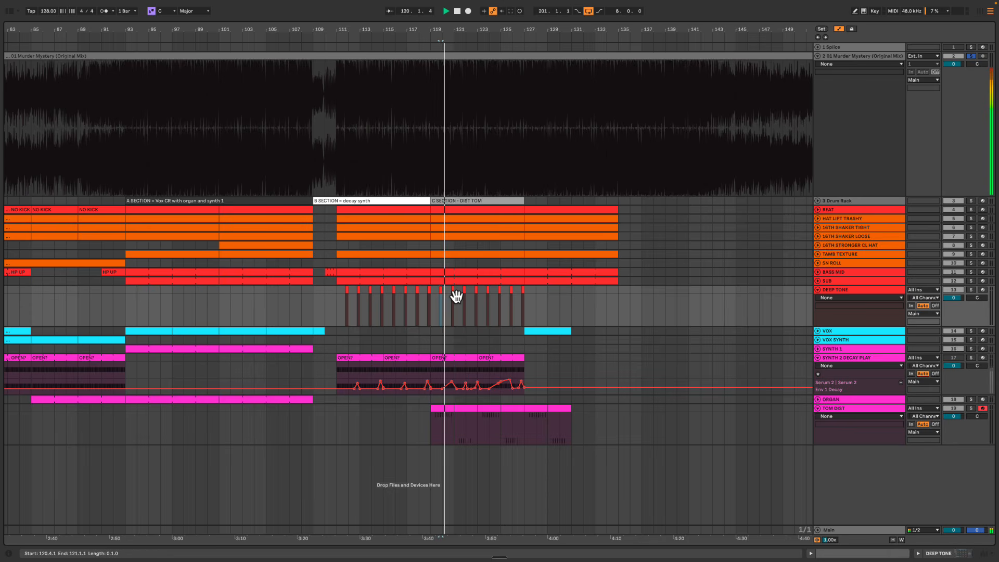
{"action": "left_click", "coordinate": [414, 289]}
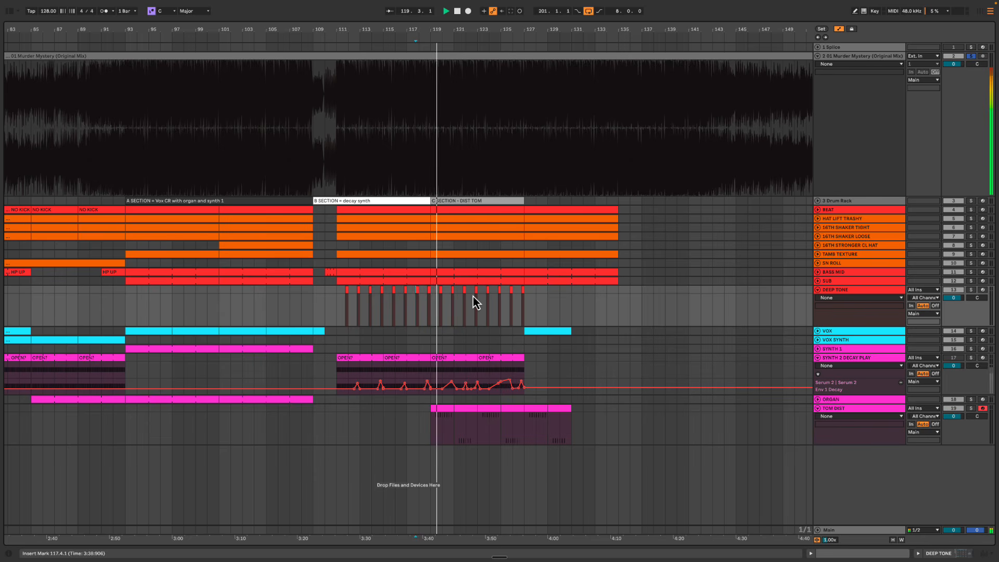
{"action": "key", "text": "space"}
Listen to individual DEEP TONE hits near bar 119 and at the end of the pattern around bar 126
{"action": "left_click", "coordinate": [439, 288]}
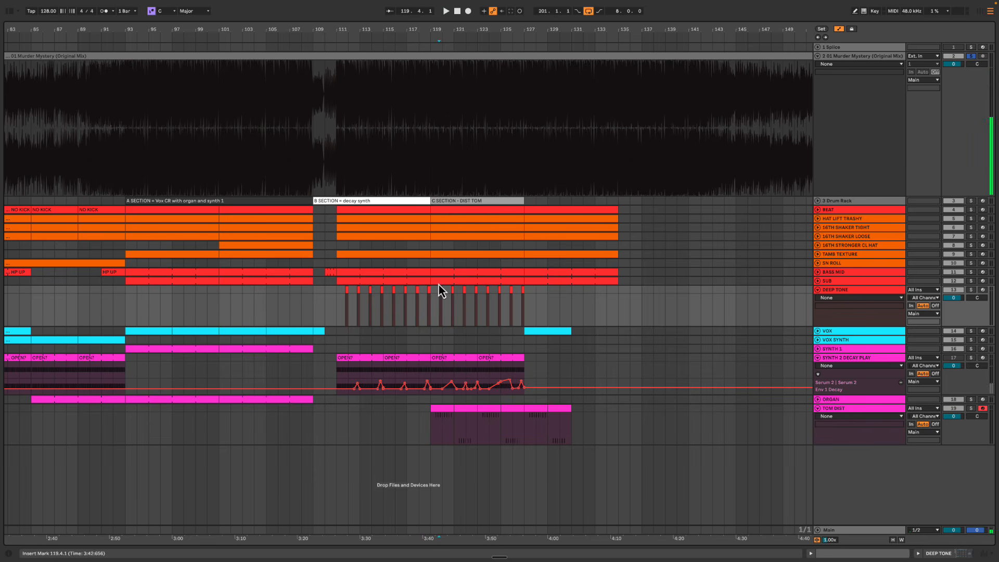
{"action": "key", "text": "space"}
{"action": "left_click_drag", "start_coordinate": [441, 26], "coordinate": [441, 31]}
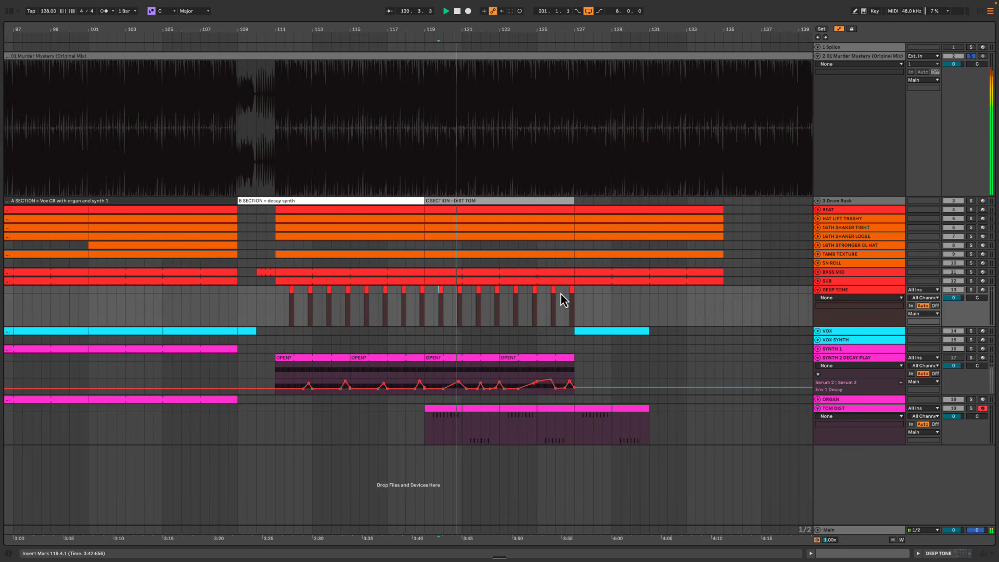
{"action": "key", "text": "space"}
{"action": "left_click", "coordinate": [567, 307]}
{"action": "key", "text": "space"}
{"action": "scroll", "coordinate": [596, 306], "scroll_direction": "right", "scroll_amount": 5}
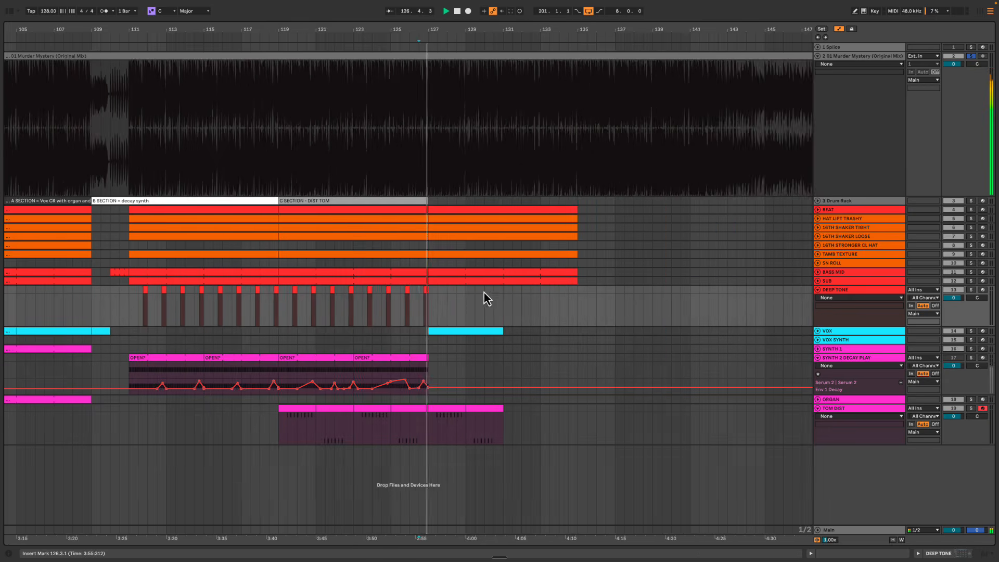
Compare playback at bar 105 without DEEP TONE with its pattern in bars 111 to 127, and listen on from bar 127
{"action": "scroll", "coordinate": [484, 293], "scroll_direction": "left", "scroll_amount": 10}
{"action": "left_click", "coordinate": [280, 306]}
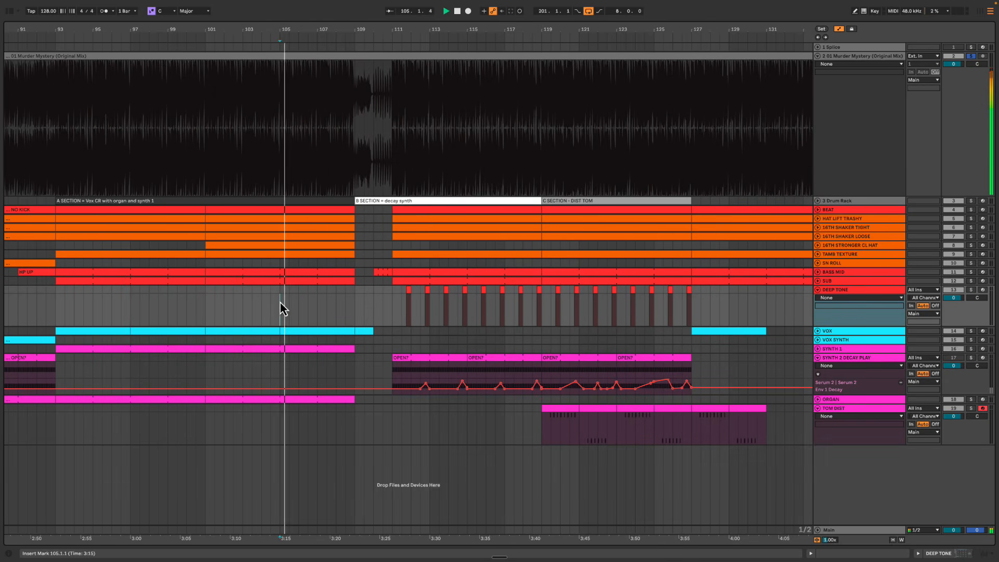
{"action": "key", "text": "space"}
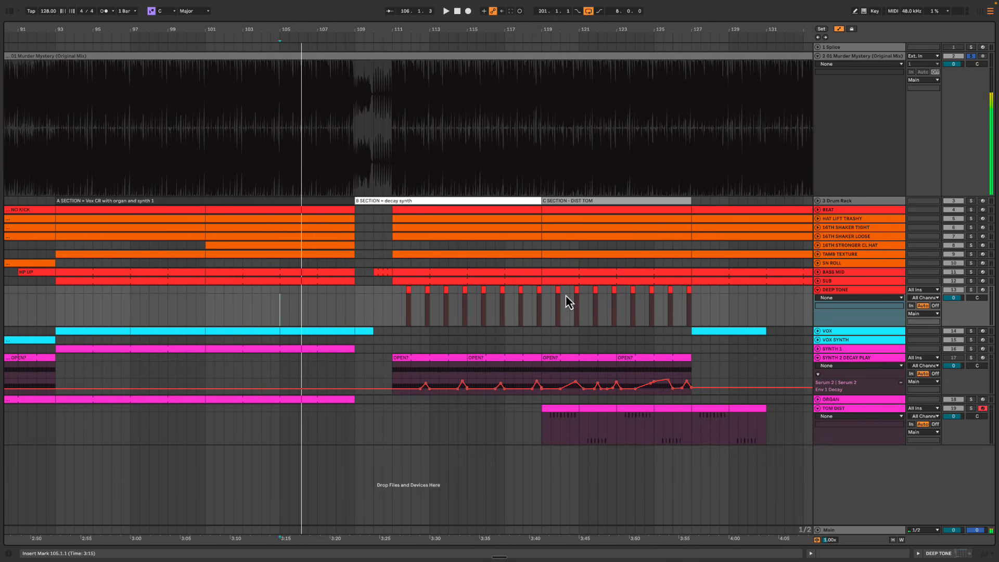
{"action": "scroll", "coordinate": [567, 295], "scroll_direction": "right", "scroll_amount": 4}
{"action": "left_click", "coordinate": [296, 295]}
{"action": "left_click_drag", "start_coordinate": [296, 295], "coordinate": [591, 295]}
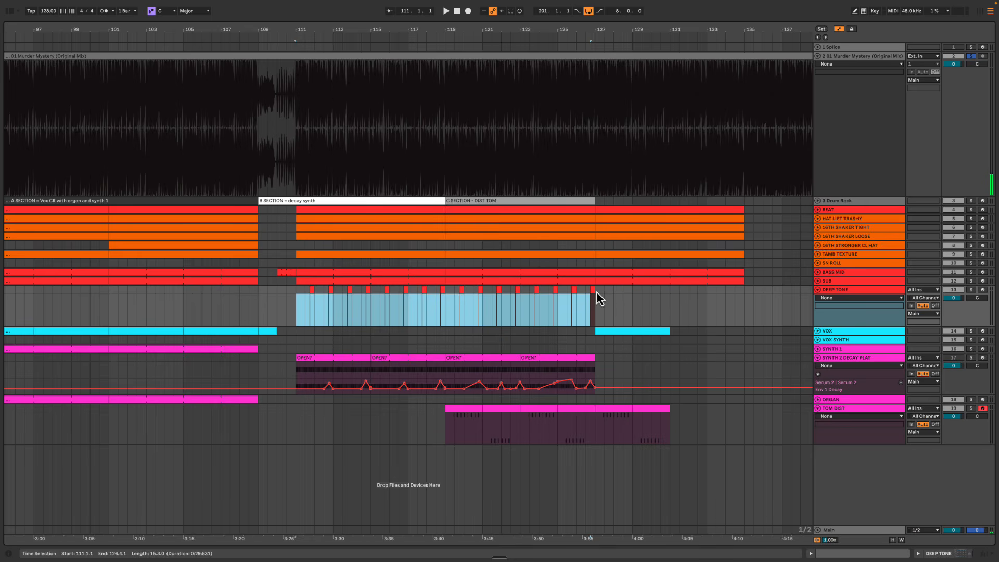
{"action": "left_click", "coordinate": [596, 292]}
{"action": "key", "text": "space"}
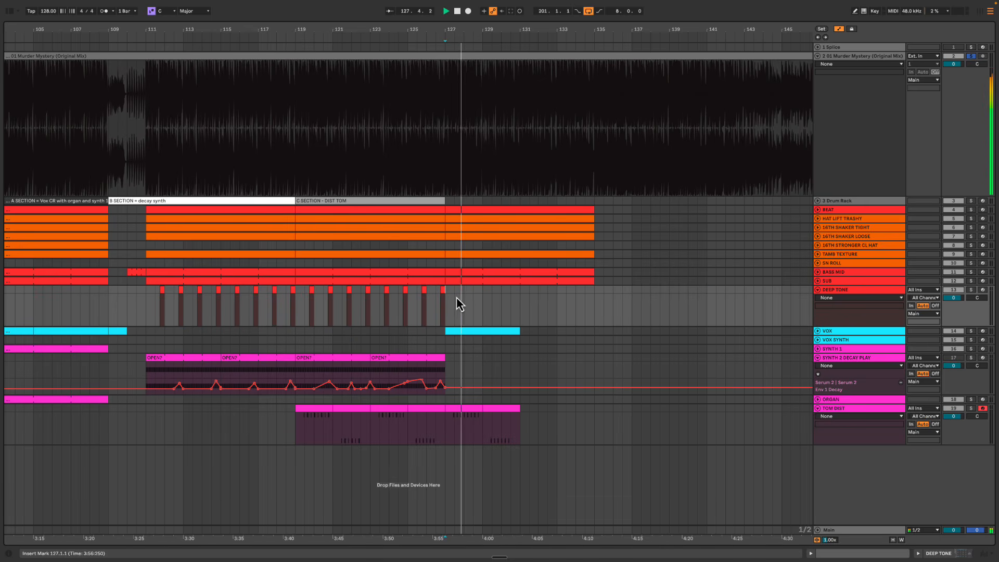
{"action": "key", "text": "space"}
Duplicate the DEEP TONE clips of bars 121 to 127 at bar 127, and repeat their last two bars to reach bar 135
{"action": "left_click_drag", "start_coordinate": [445, 297], "coordinate": [337, 299]}
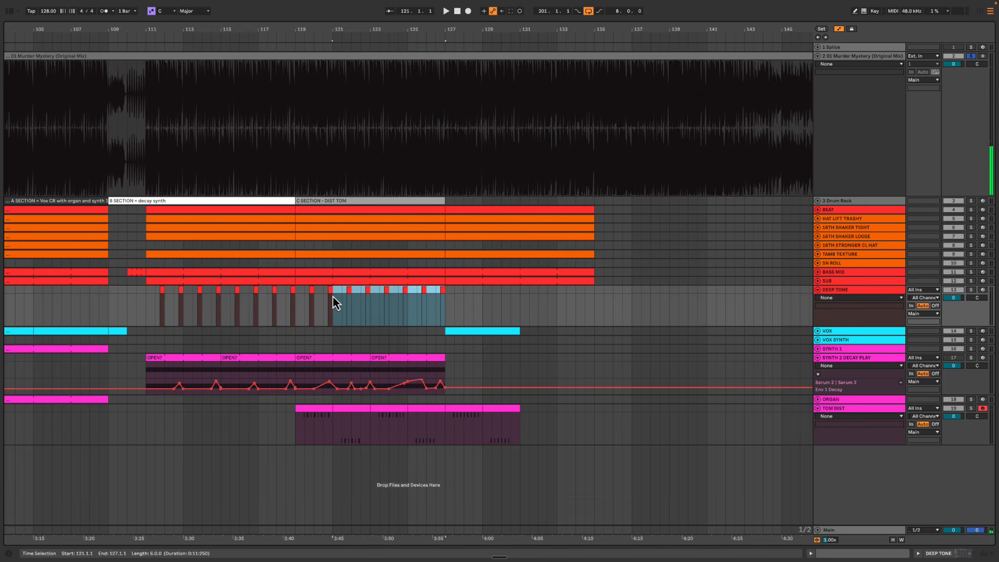
{"action": "key", "text": "ctrl+d"}
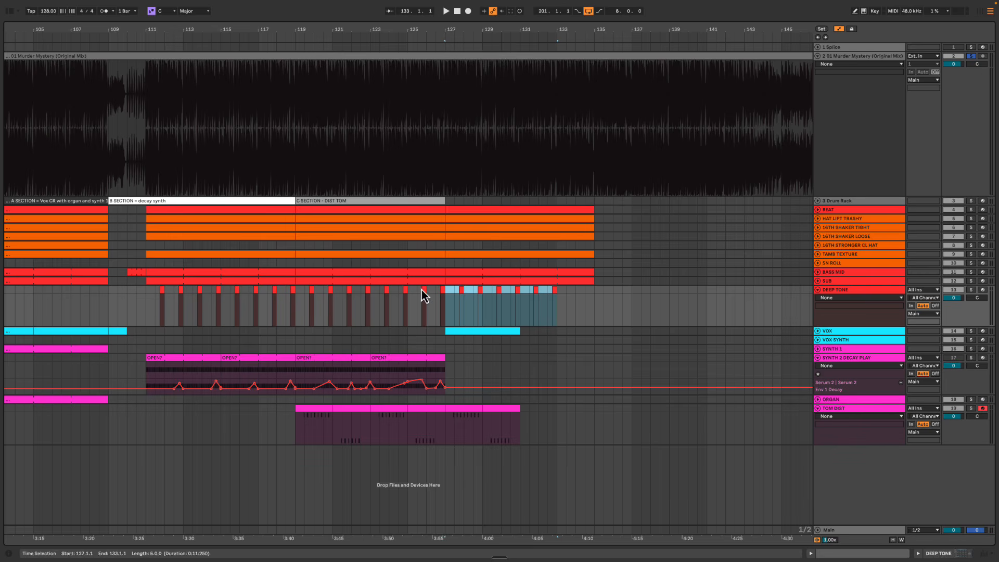
{"action": "key", "text": "space"}
{"action": "left_click_drag", "start_coordinate": [560, 292], "coordinate": [517, 292]}
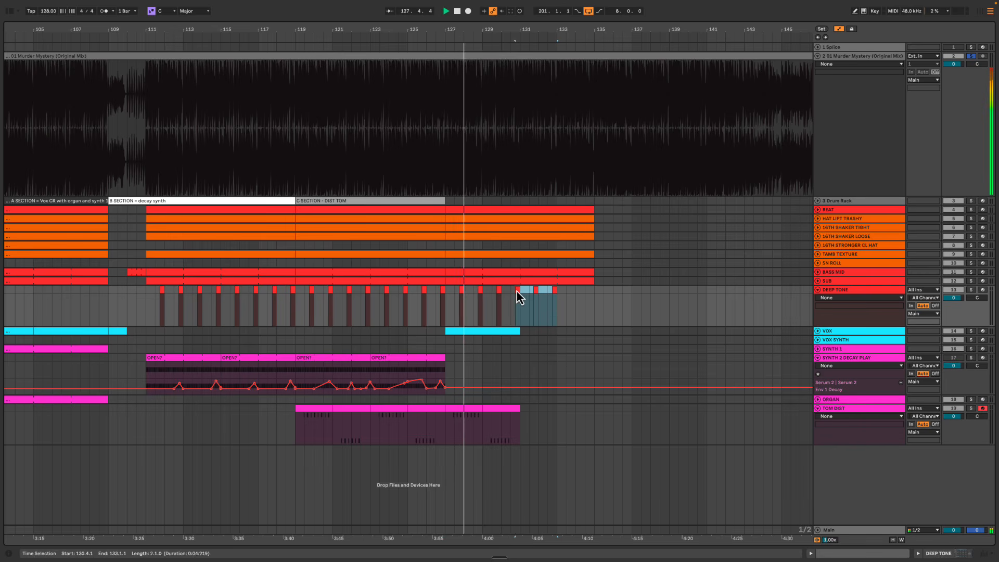
{"action": "key", "text": "ctrl+d"}
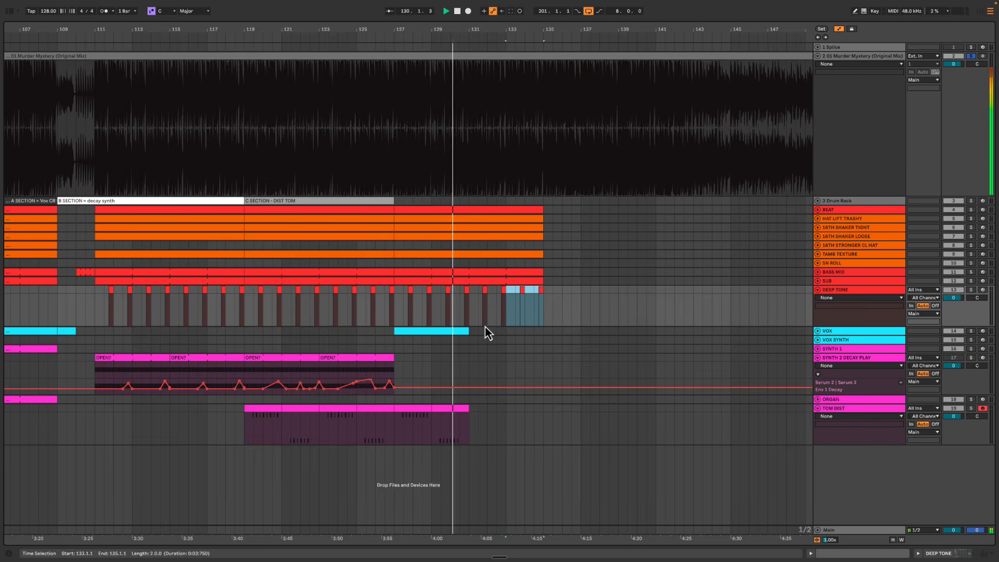
Stop playback and examine the TOM DIST clips in bars 127 to 131
{"action": "key", "text": "space"}
{"action": "left_click_drag", "start_coordinate": [393, 430], "coordinate": [470, 425]}
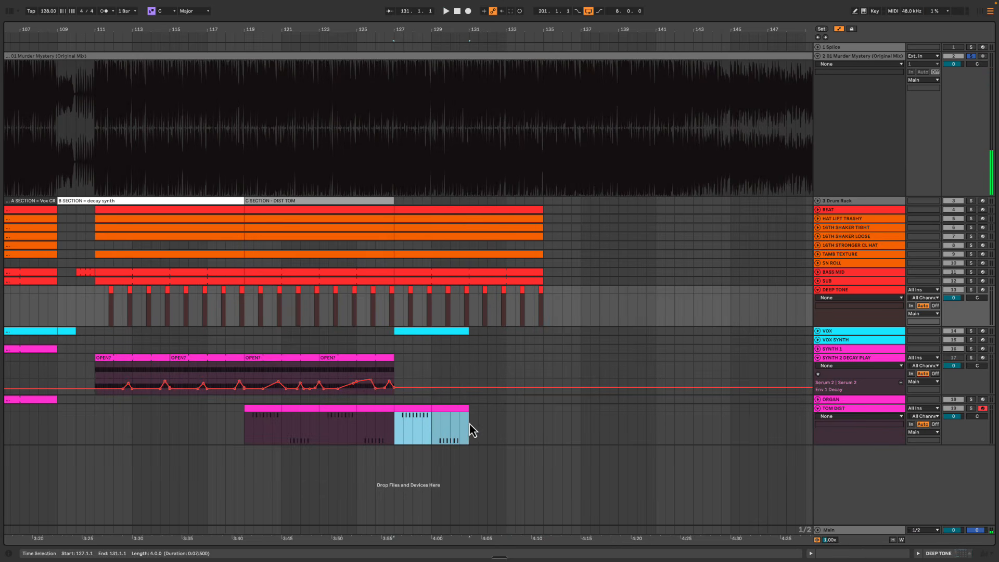
{"action": "left_click", "coordinate": [470, 424]}
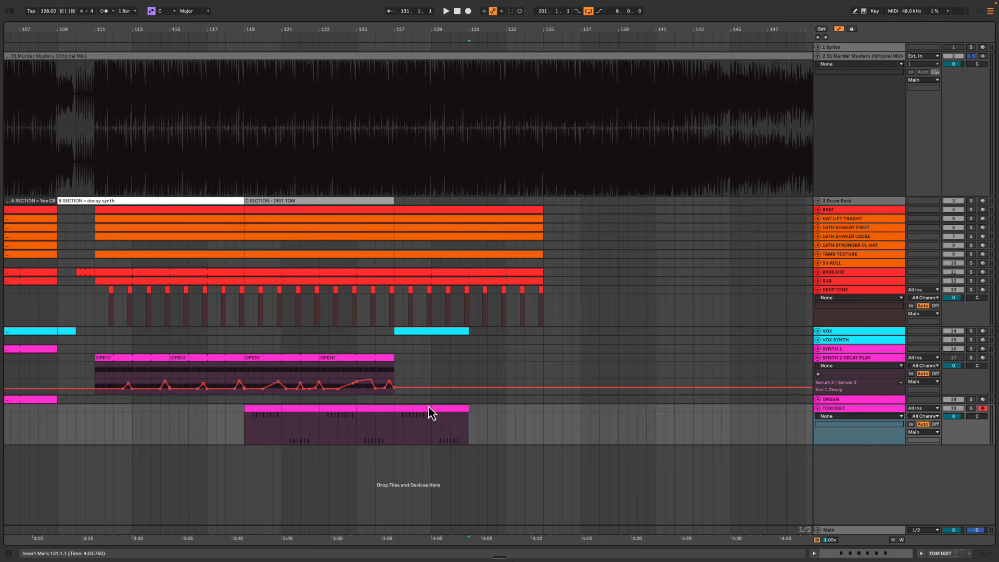
Play the TOM DIST clip at bar 127 and rename its track TOM DIST (w HIGHER LAYER)
{"action": "left_click", "coordinate": [413, 411]}
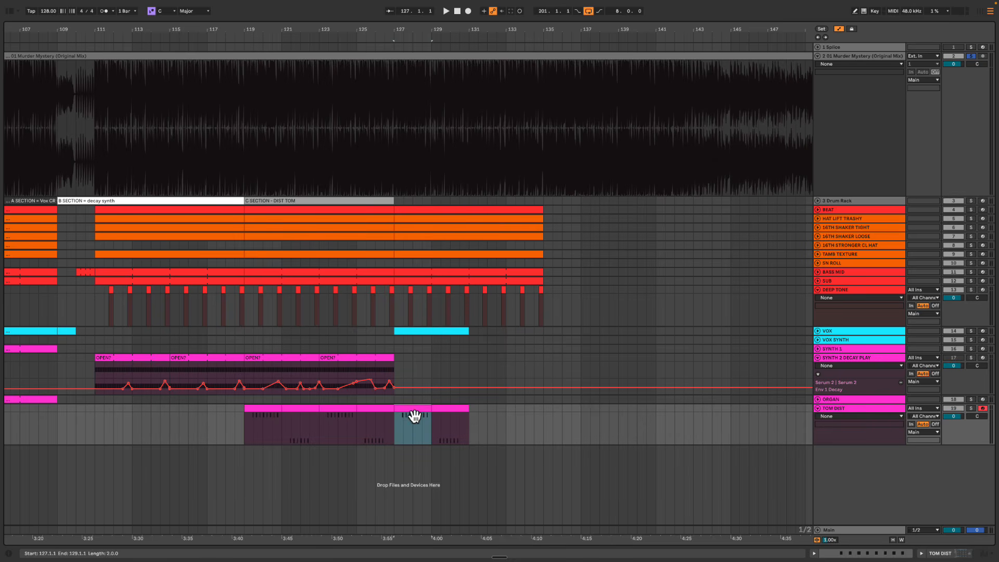
{"action": "key", "text": "space"}
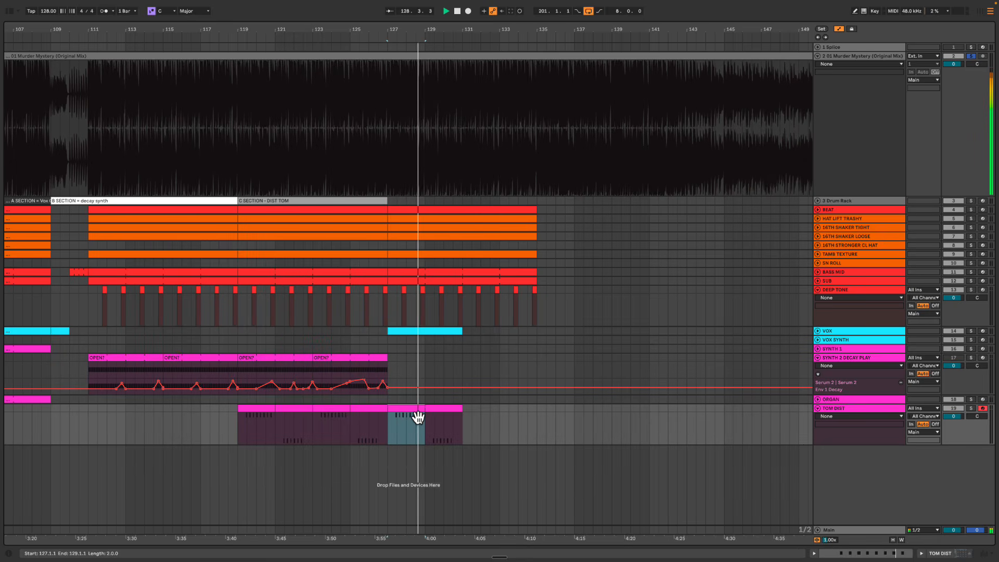
{"action": "left_click", "coordinate": [836, 410]}
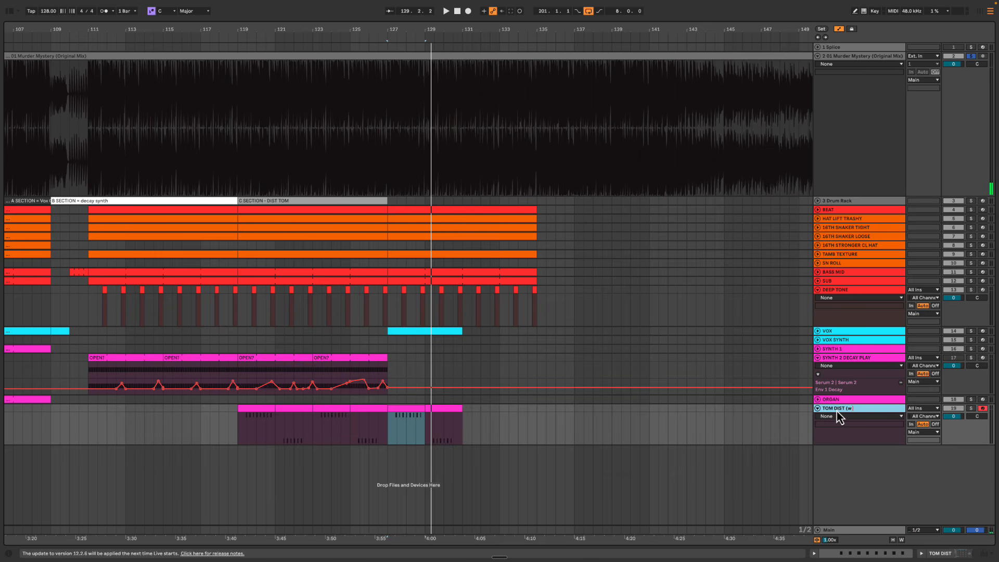
{"action": "type", "text": "LAYER)"}
{"action": "key", "text": "Left"}
{"action": "key", "text": "Left"}
{"action": "key", "text": "Left"}
{"action": "key", "text": "Left"}
{"action": "key", "text": "Left"}
{"action": "key", "text": "Left"}
{"action": "key", "text": "BackSpace"}
Listen on from bar 127 and inspect the tom clip in bars 129 to 131
{"action": "key", "text": "space"}
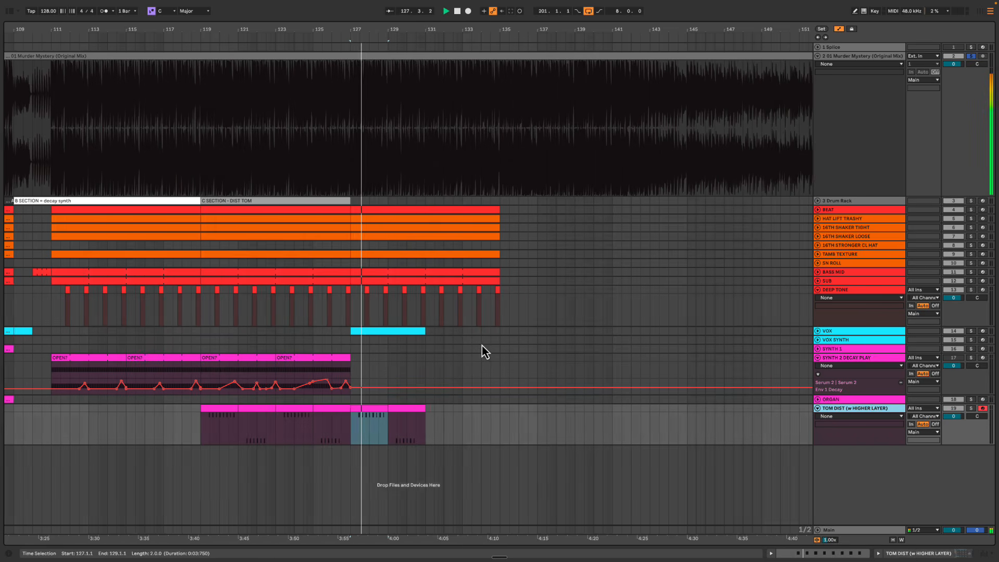
{"action": "left_click_drag", "start_coordinate": [471, 30], "coordinate": [473, 32]}
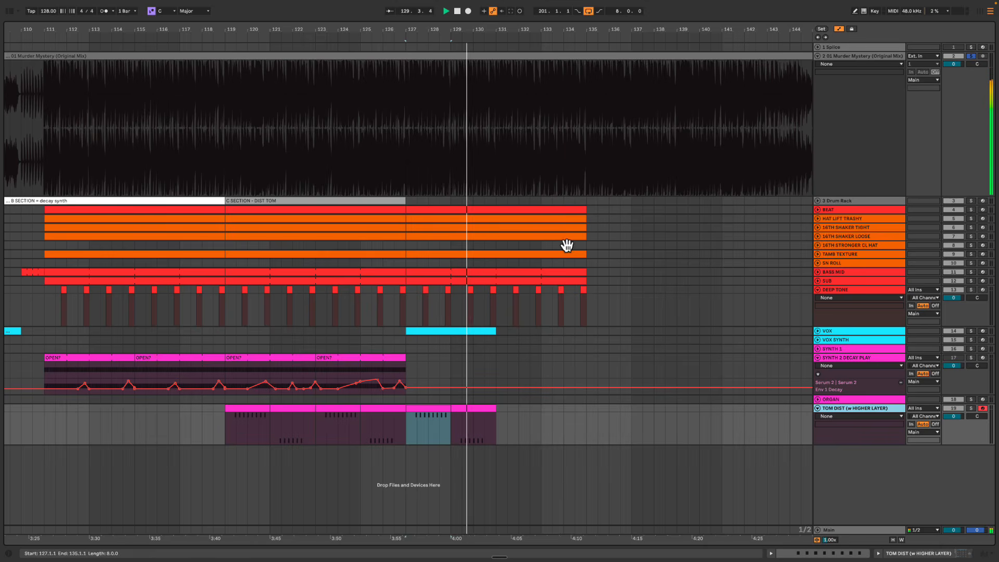
{"action": "left_click", "coordinate": [474, 415]}
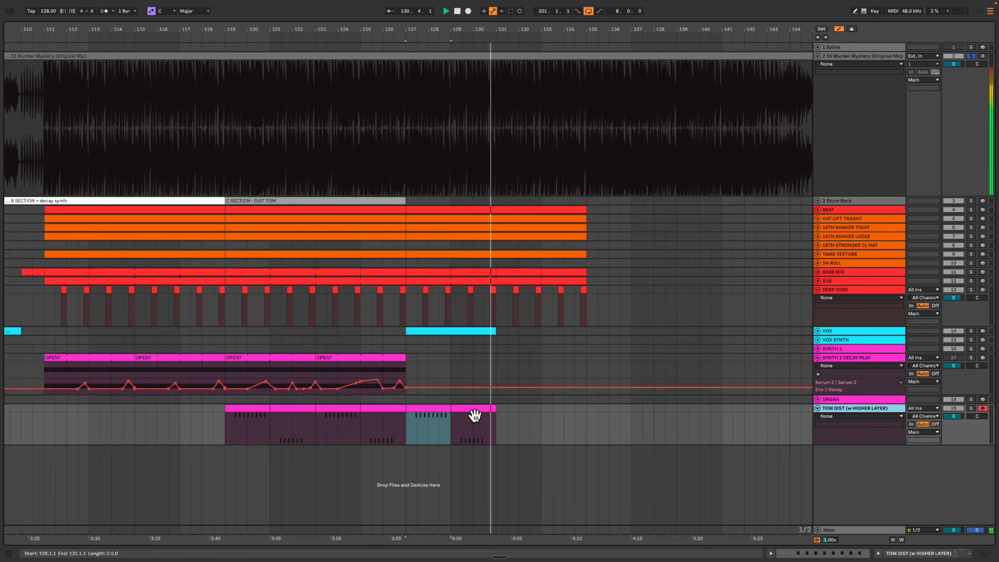
{"action": "left_click", "coordinate": [474, 412]}
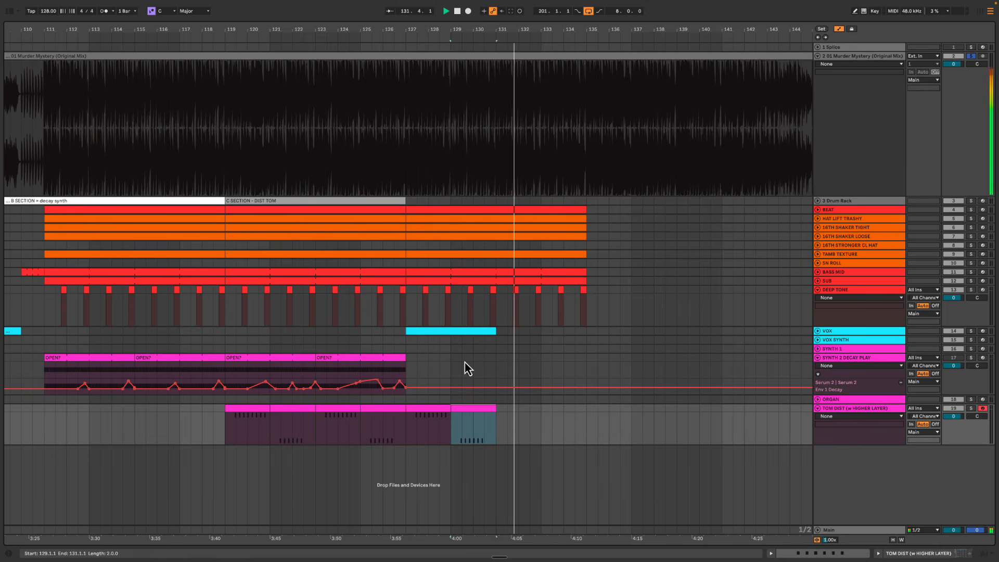
Unfold the VOX track, examine the notes of its clip at bar 127, and play it back
{"action": "left_click", "coordinate": [827, 332]}
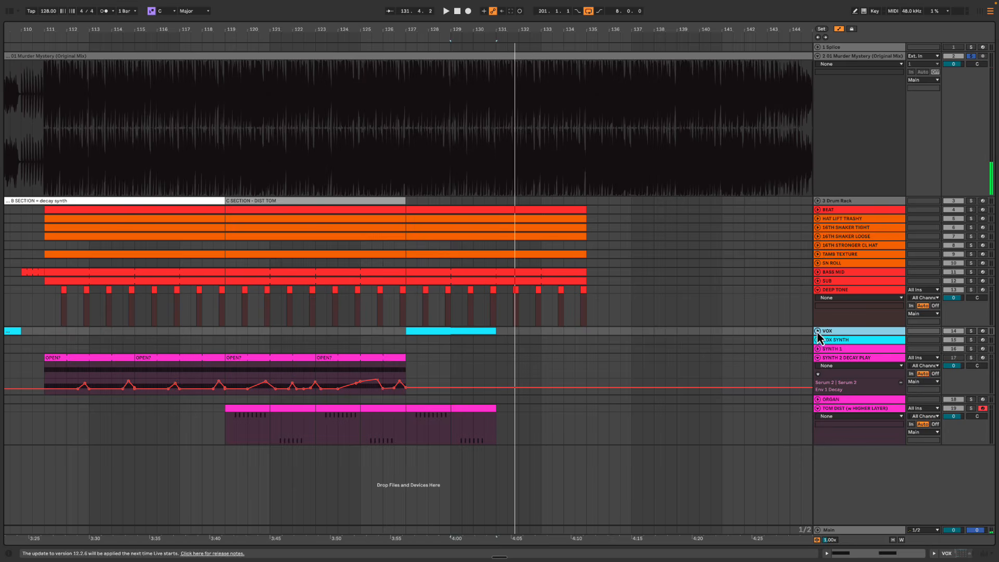
{"action": "left_click", "coordinate": [818, 331]}
{"action": "left_click", "coordinate": [458, 333]}
{"action": "double_click", "coordinate": [457, 334]}
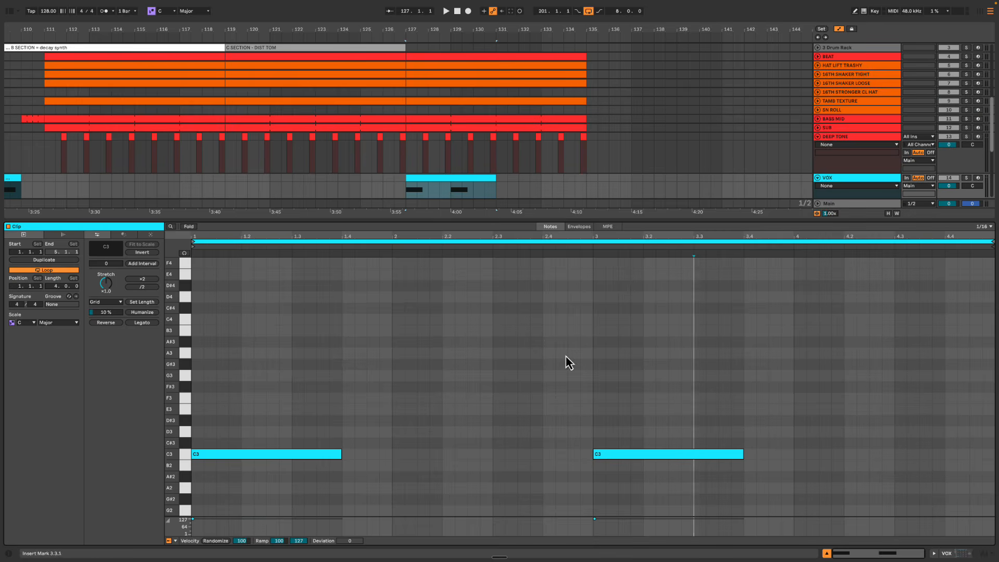
{"action": "key", "text": "shift+Tab"}
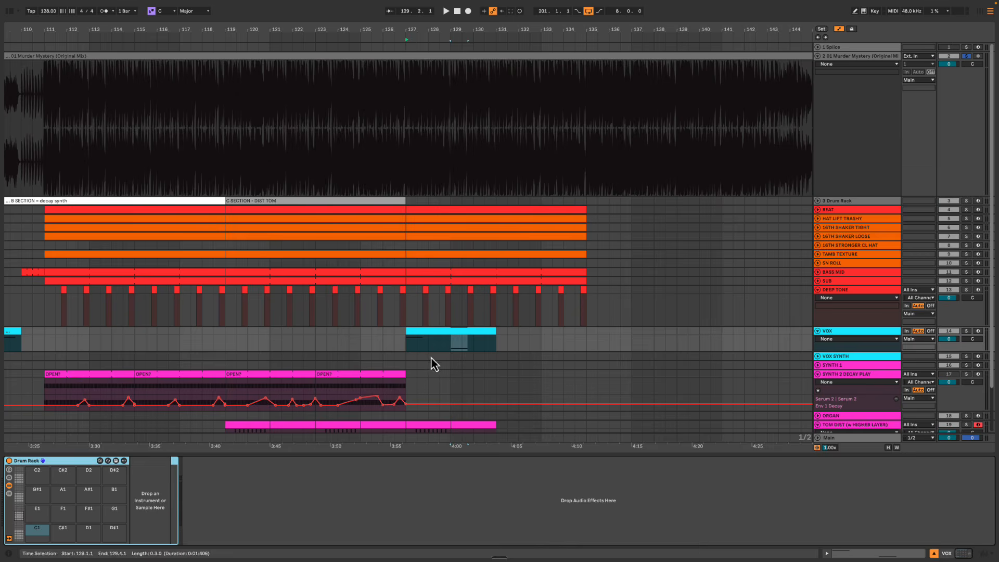
{"action": "scroll", "coordinate": [685, 319], "scroll_direction": "down", "scroll_amount": 2}
{"action": "key", "text": "space"}
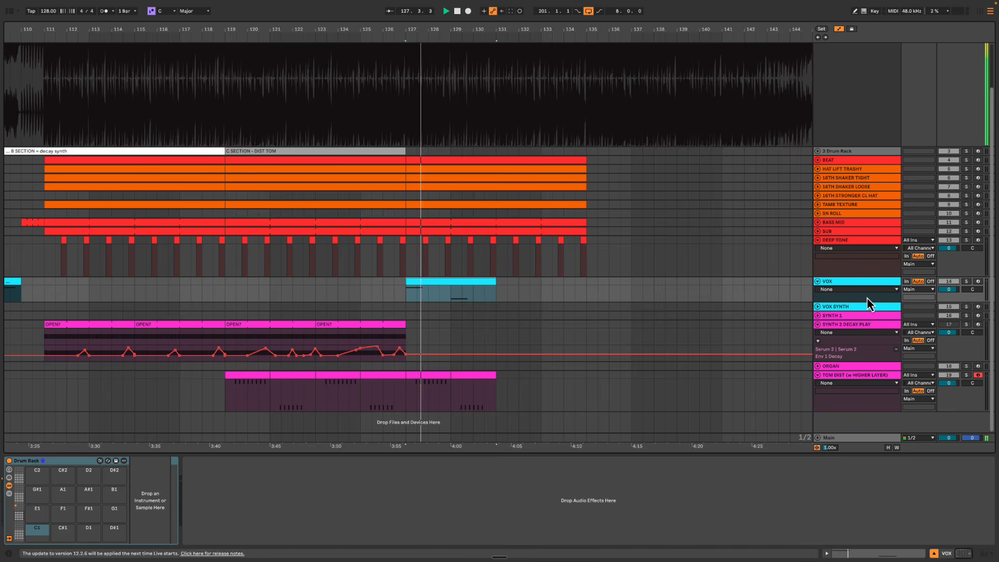
Hide the automation lanes, fit all track heights to the view, and enlarge the Murder Mystery reference track
{"action": "key", "text": "a"}
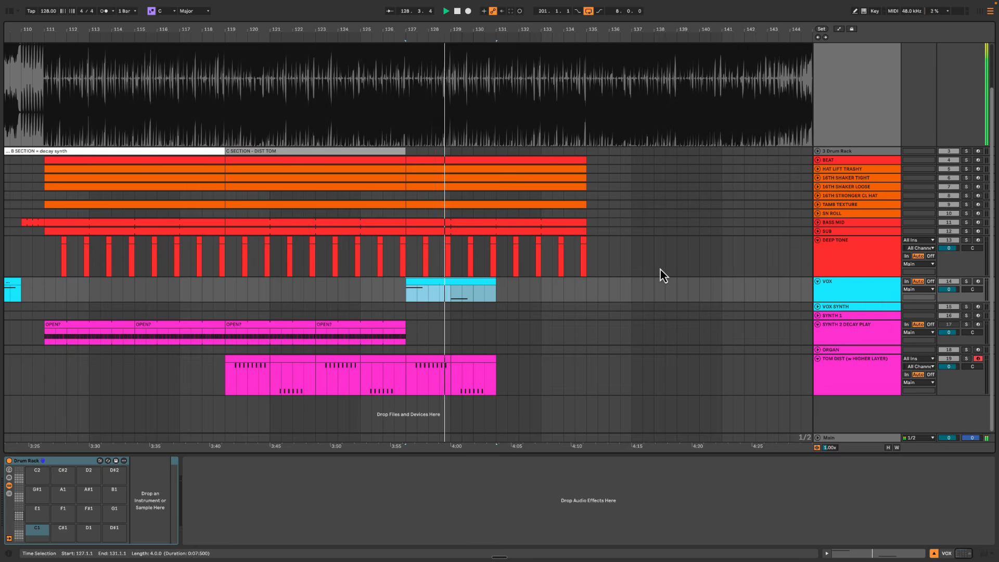
{"action": "key", "text": "h"}
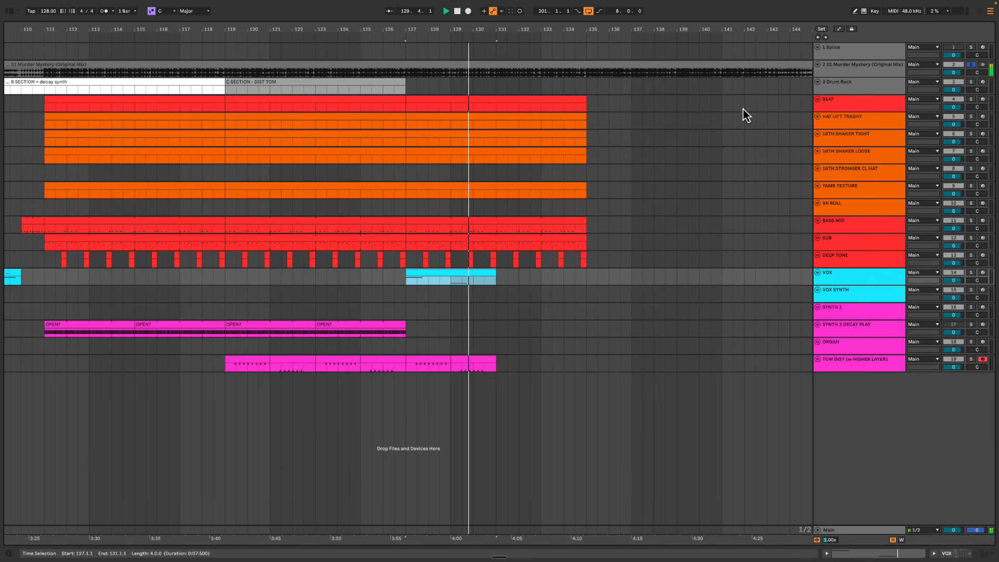
{"action": "left_click", "coordinate": [861, 69]}
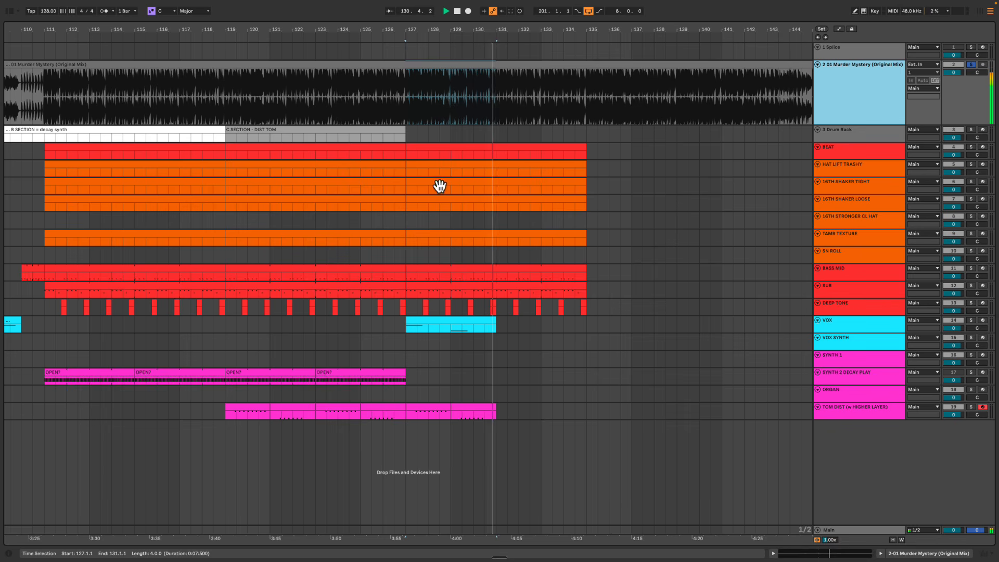
Stop playback and insert an empty MIDI clip on the Drum Rack track from bar 127 to 135
{"action": "left_click", "coordinate": [405, 140]}
{"action": "left_click_drag", "start_coordinate": [407, 144], "coordinate": [583, 136]}
{"action": "key", "text": "space"}
{"action": "key", "text": "super+shift+m"}
{"action": "key", "text": "super+alt+l"}
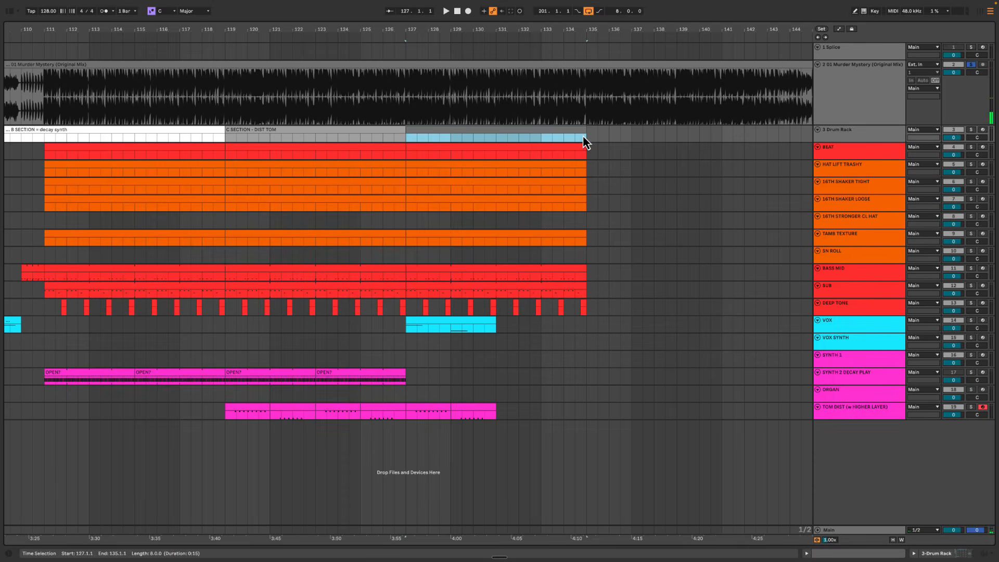
Colour the C SECTION clip dark grey, and make the marker clip at bar 127 white with the name "D = VOX and DIST TOM"
{"action": "right_click", "coordinate": [289, 134]}
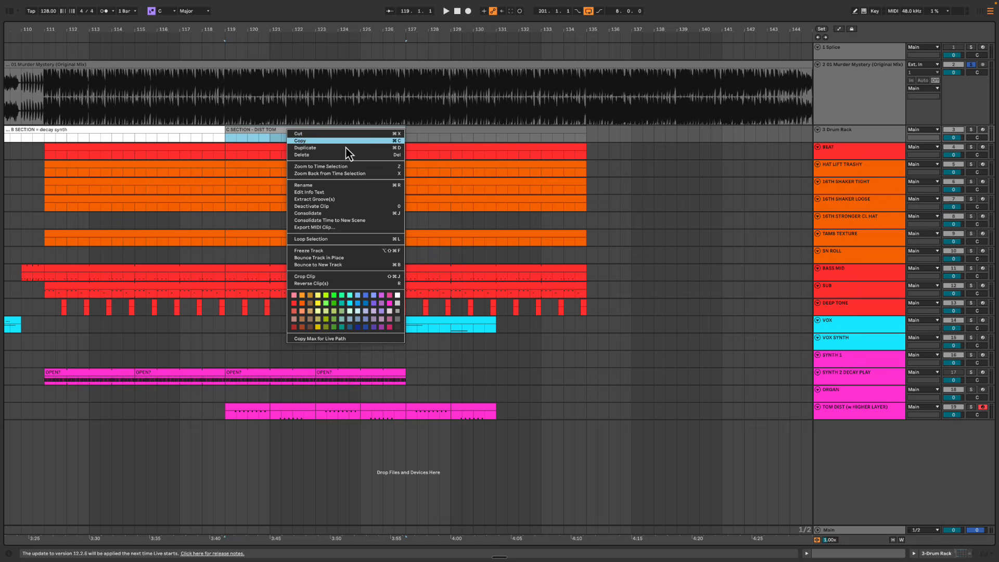
{"action": "left_click", "coordinate": [398, 328]}
{"action": "left_click", "coordinate": [451, 134]}
{"action": "right_click", "coordinate": [448, 131]}
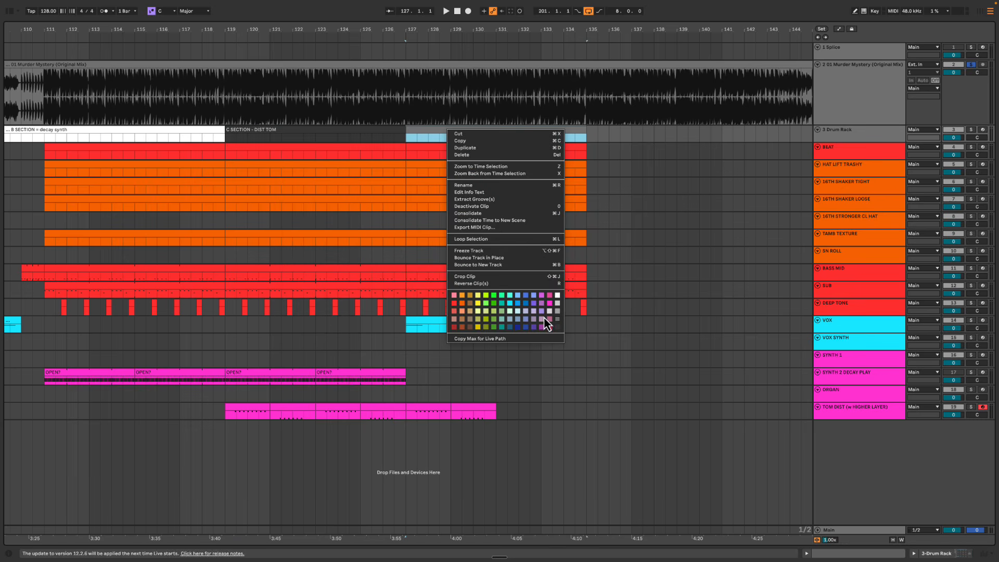
{"action": "left_click", "coordinate": [557, 295]}
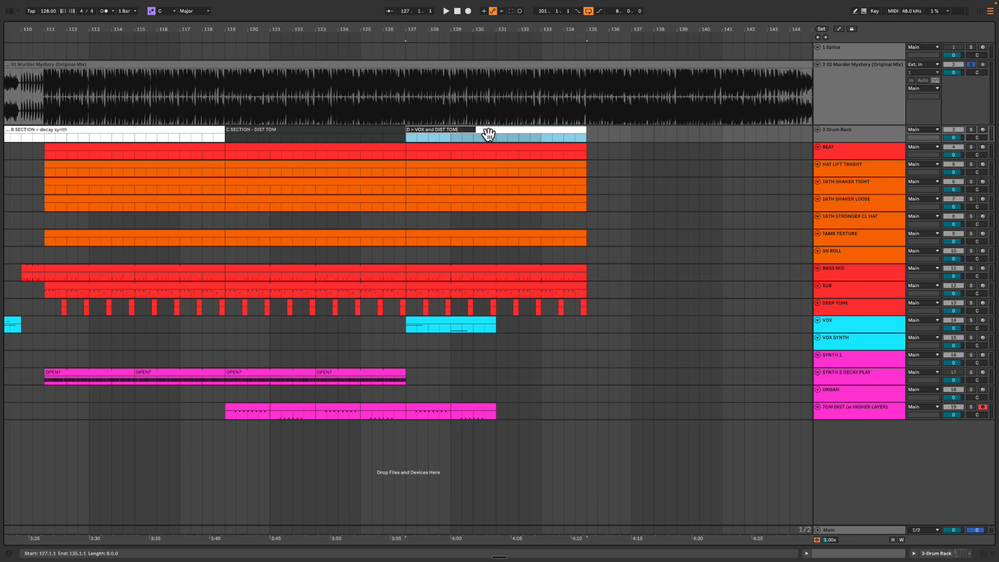
Play from bar 127, enlarge the SYNTH 2 DECAY PLAY track, and duplicate its clip of bars 123 to 127 at bar 127
{"action": "key", "text": "space"}
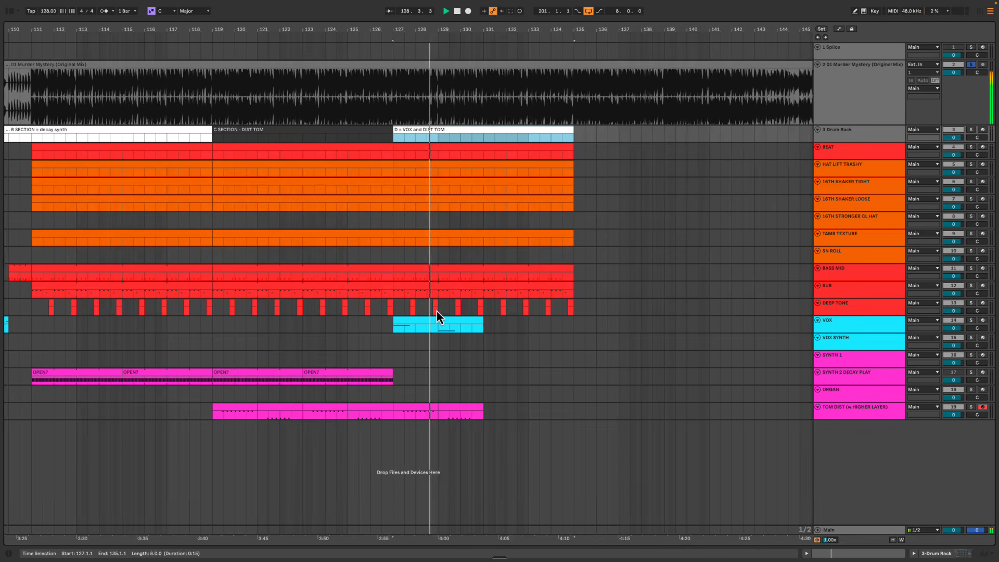
{"action": "left_click", "coordinate": [871, 373]}
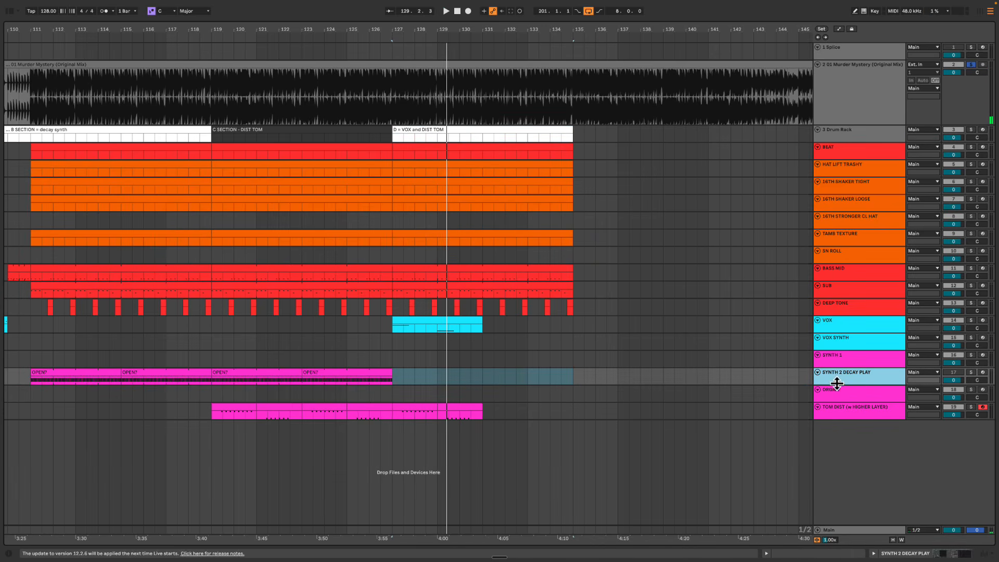
{"action": "left_click_drag", "start_coordinate": [837, 385], "coordinate": [834, 426]}
{"action": "left_click", "coordinate": [342, 376]}
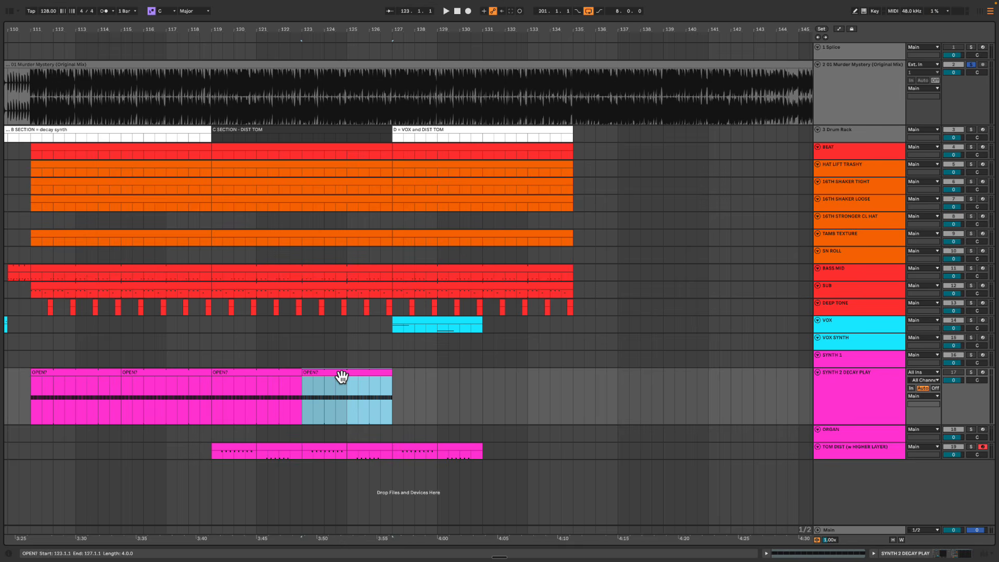
{"action": "key", "text": "ctrl+d"}
Show automation, clear the copied Env 1 Decay curve after bar 127, and lower its remaining point at bar 127
{"action": "key", "text": "a"}
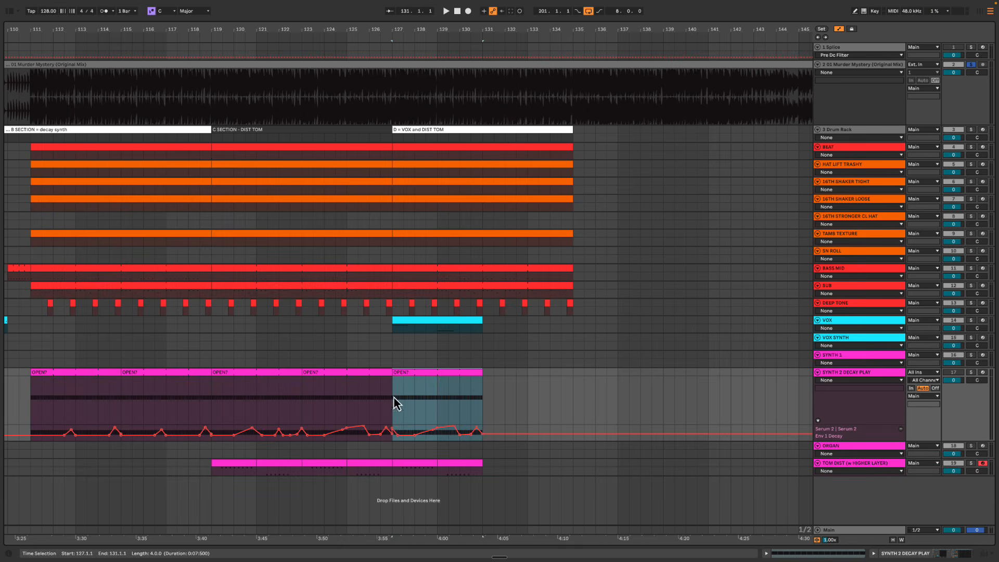
{"action": "left_click_drag", "start_coordinate": [405, 432], "coordinate": [531, 428]}
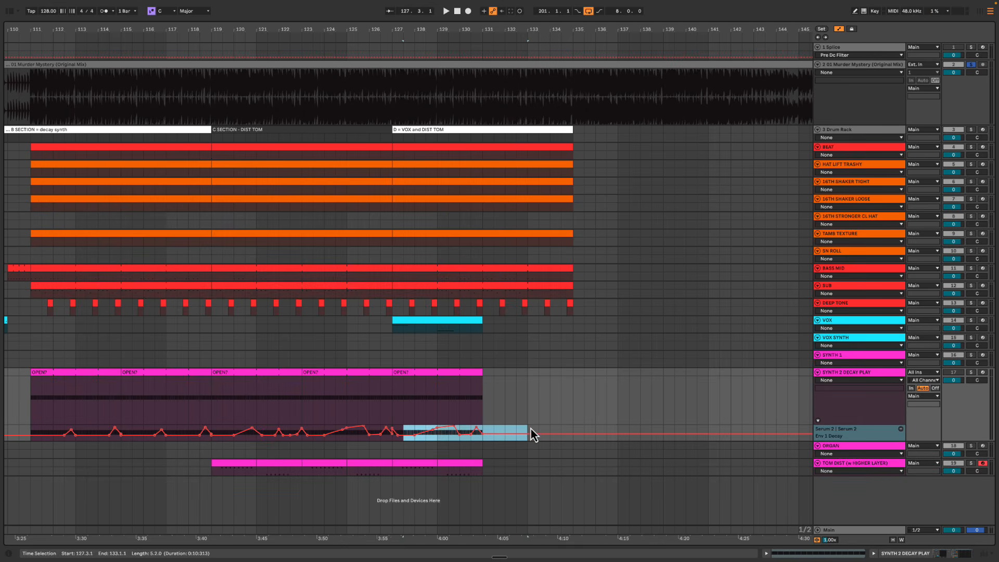
{"action": "key", "text": "Delete"}
{"action": "left_click_drag", "start_coordinate": [387, 30], "coordinate": [390, 38]}
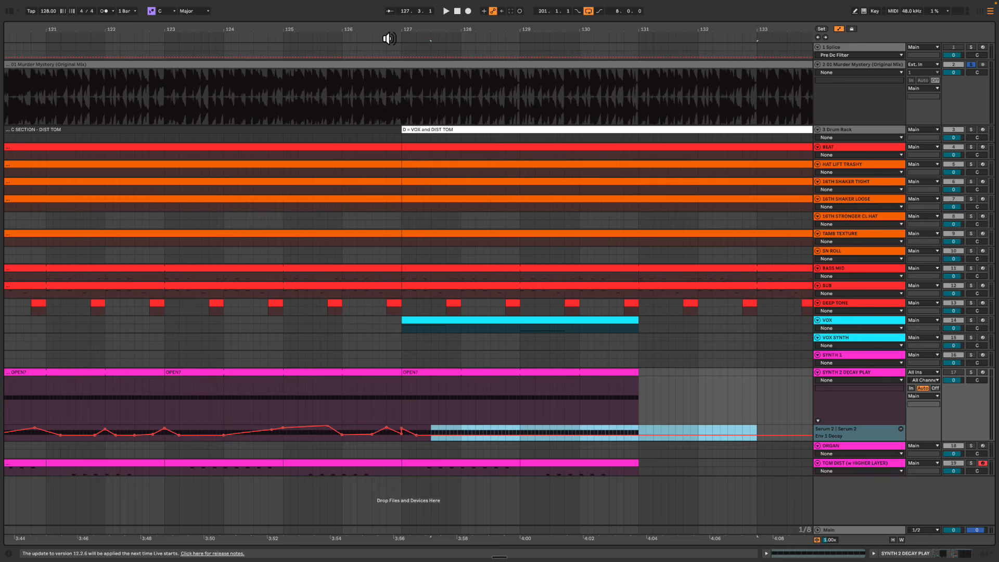
{"action": "left_click", "coordinate": [419, 434]}
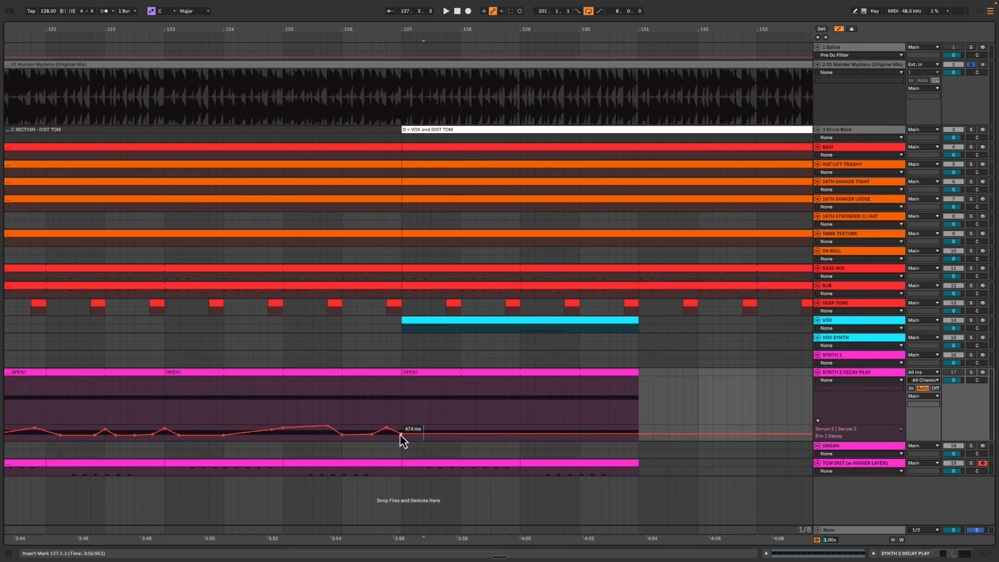
{"action": "left_click_drag", "start_coordinate": [401, 435], "coordinate": [402, 436]}
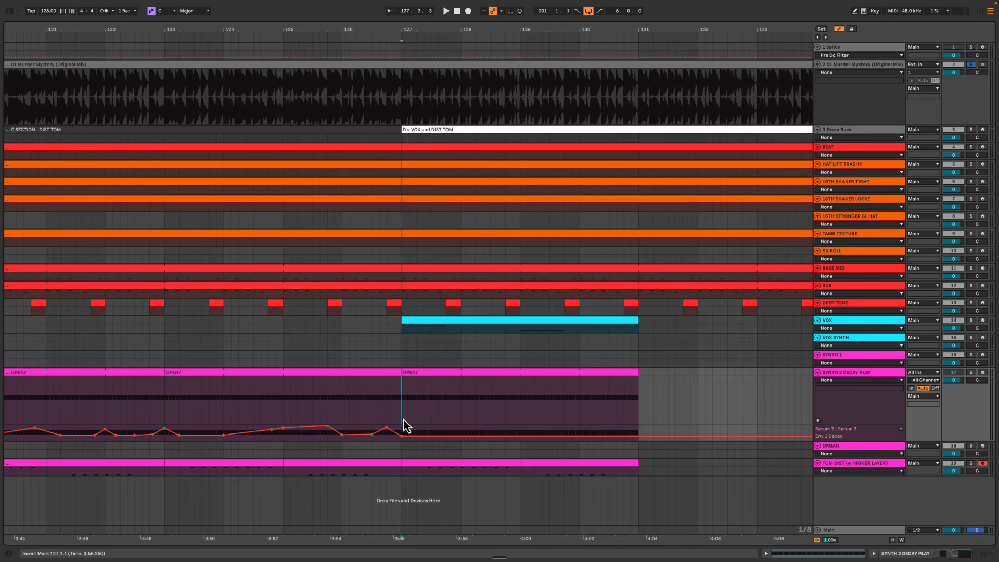
Listen to the D section from bar 127 with the flattened decay automation
{"action": "left_click", "coordinate": [402, 419]}
{"action": "key", "text": "space"}
{"action": "left_click_drag", "start_coordinate": [467, 36], "coordinate": [468, 31]}
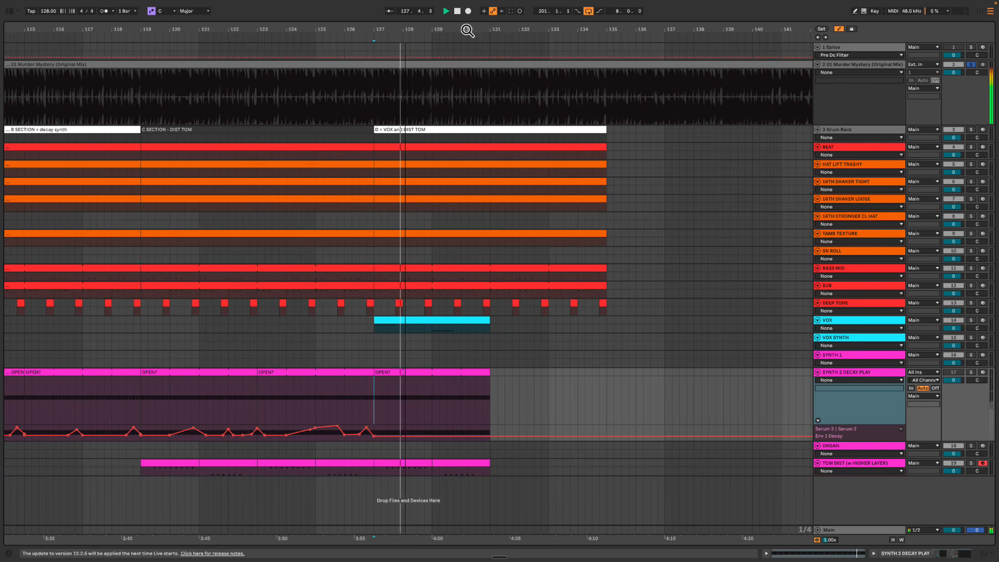
Hide automation, duplicate the VOX clip of bars 127 to 131 up to bar 135, and stop playback
{"action": "left_click", "coordinate": [449, 324]}
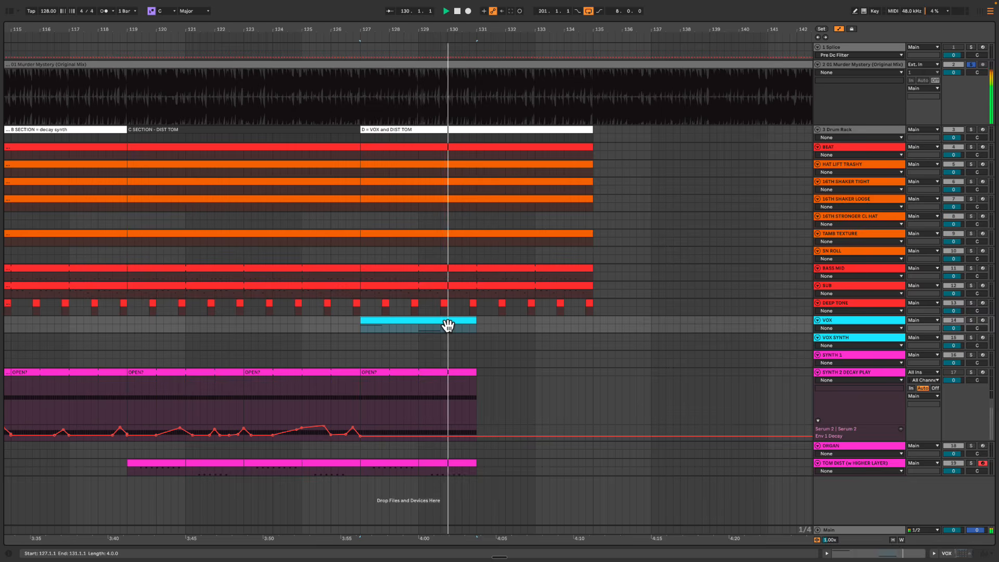
{"action": "key", "text": "a"}
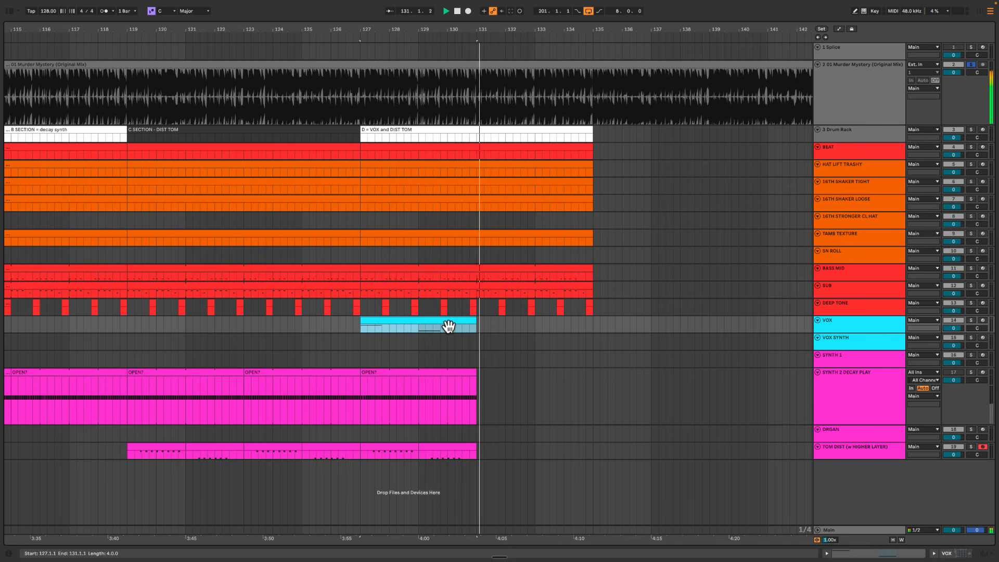
{"action": "key", "text": "ctrl+d"}
{"action": "left_click", "coordinate": [402, 327]}
{"action": "key", "text": "space"}
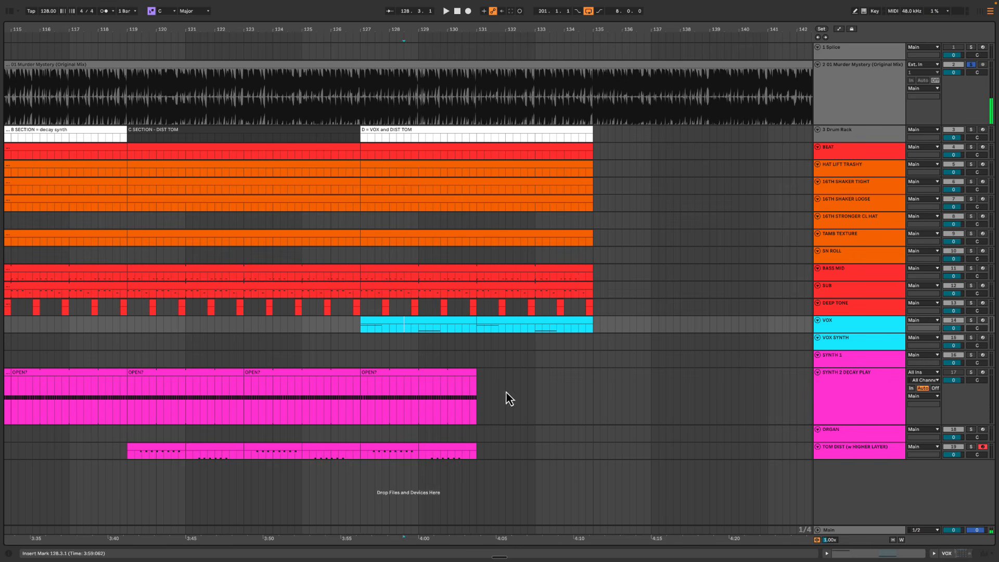
Show automation again and listen to the D section from bar 129 to about bar 131
{"action": "key", "text": "a"}
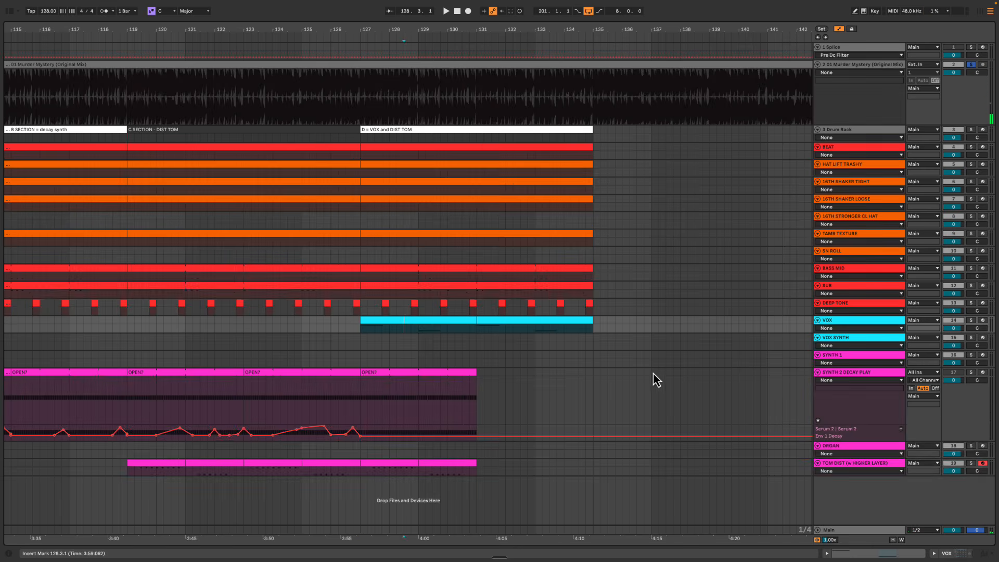
{"action": "left_click", "coordinate": [446, 411]}
{"action": "left_click", "coordinate": [418, 345]}
{"action": "key", "text": "space"}
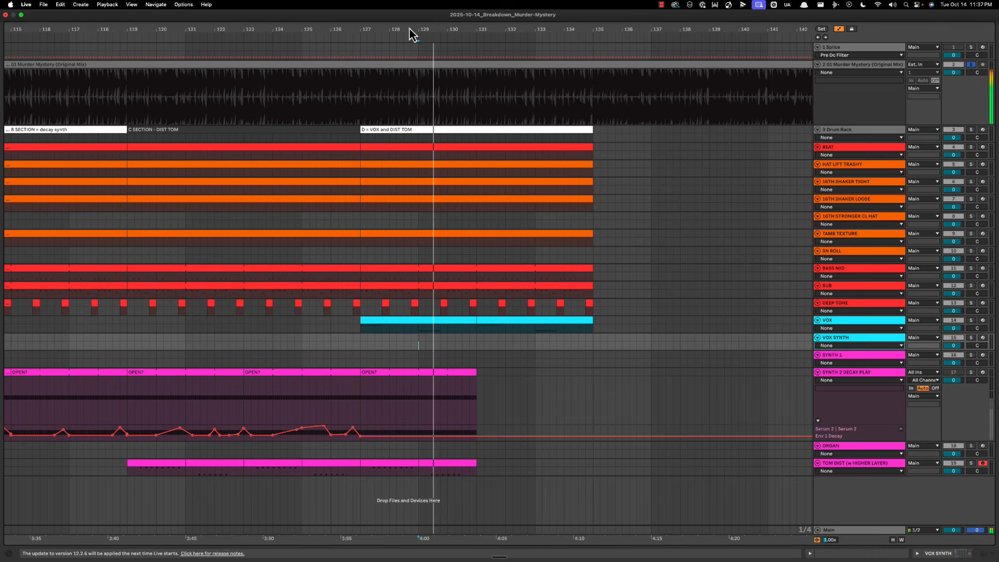
{"action": "left_click_drag", "start_coordinate": [410, 30], "coordinate": [413, 42]}
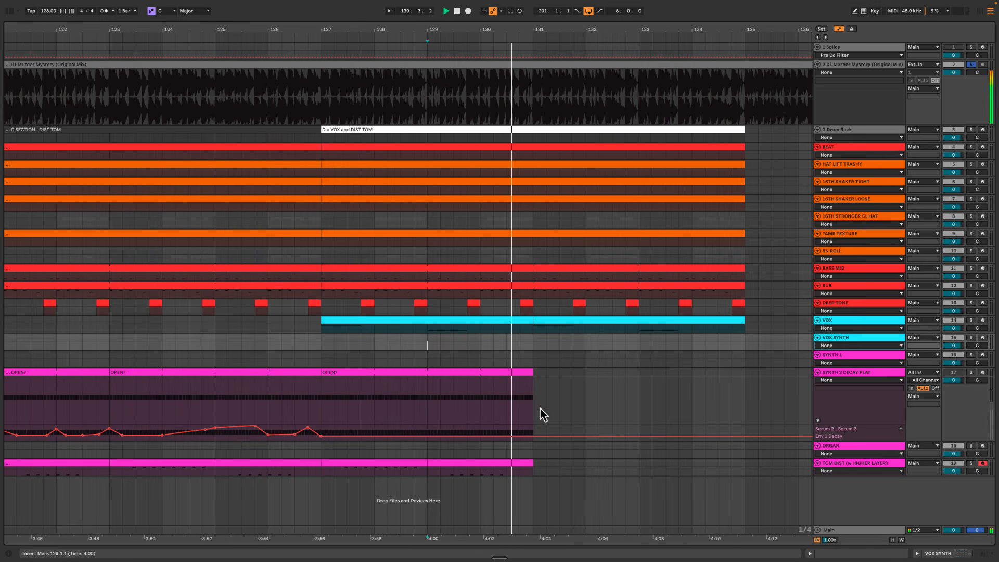
{"action": "key", "text": "space"}
Add a small rise to the SYNTH 2 DECAY PLAY Env 1 Decay automation just before bar 131, and play it back
{"action": "left_click", "coordinate": [507, 436]}
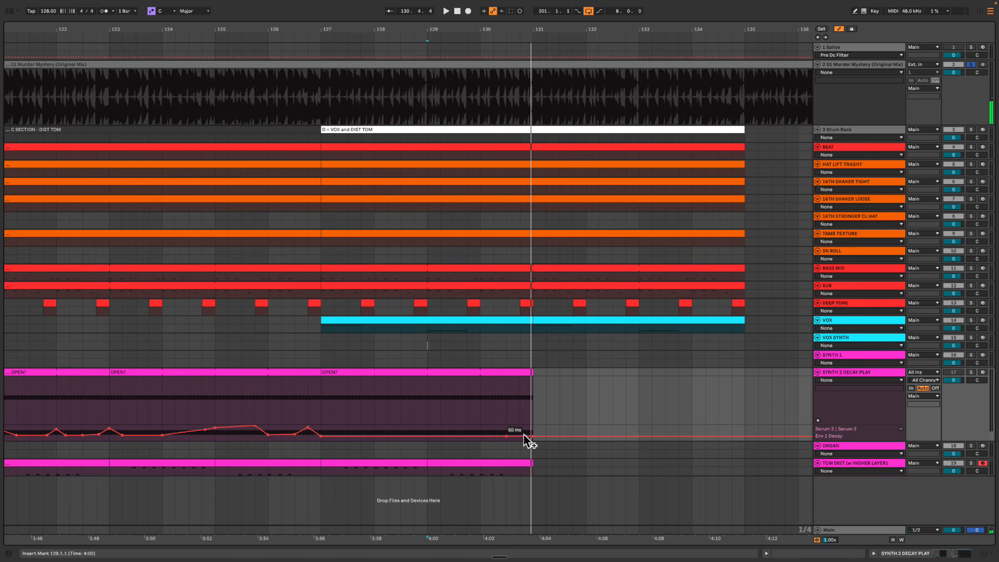
{"action": "left_click_drag", "start_coordinate": [521, 436], "coordinate": [519, 431]}
{"action": "left_click", "coordinate": [506, 427]}
{"action": "key", "text": "space"}
{"action": "left_click", "coordinate": [827, 321]}
{"action": "key", "text": "space"}
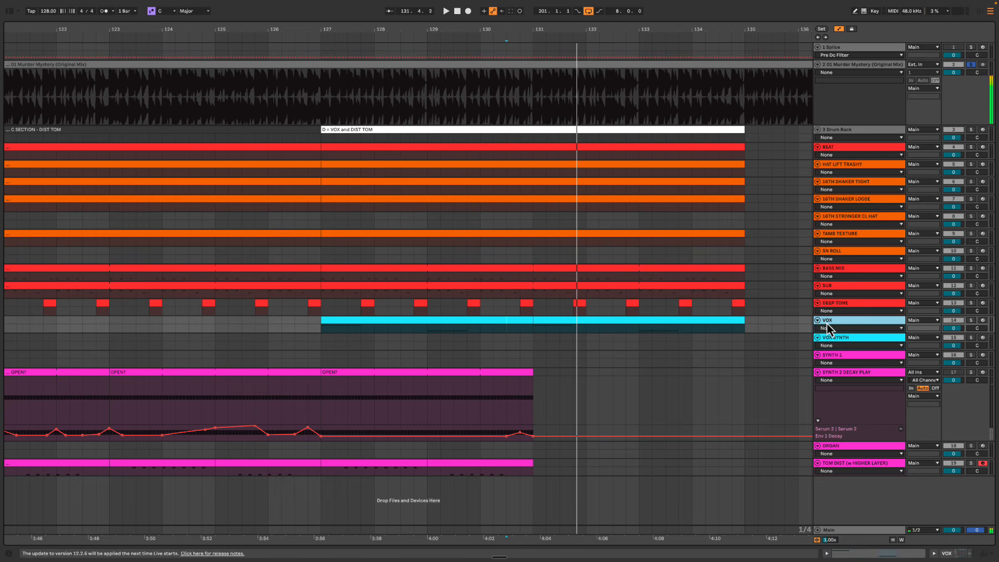
Enlarge the VOX track lane and listen to the vocal clips of the D section from bar 127
{"action": "left_click_drag", "start_coordinate": [837, 341], "coordinate": [541, 359]}
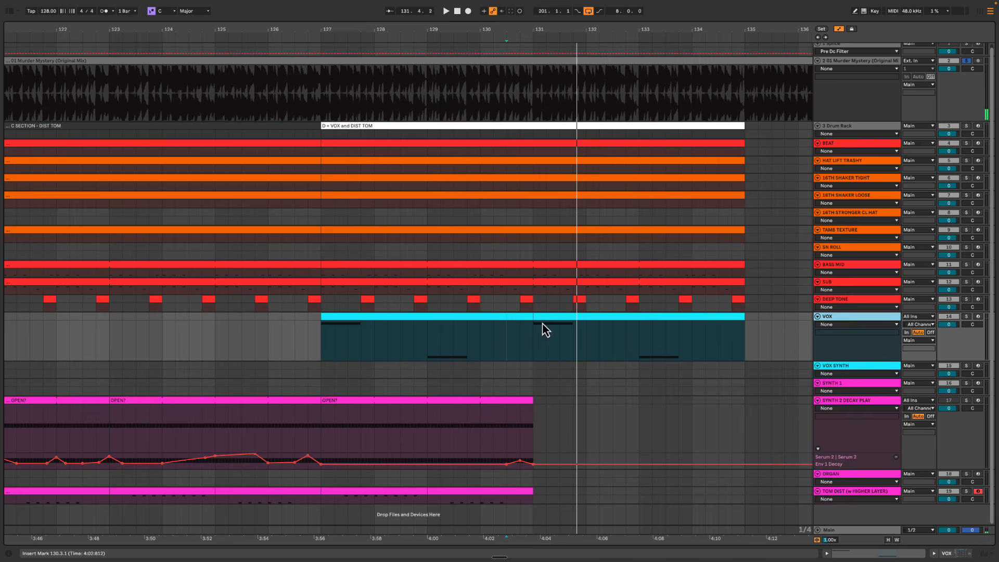
{"action": "left_click", "coordinate": [397, 323]}
{"action": "key", "text": "space"}
{"action": "left_click", "coordinate": [428, 340]}
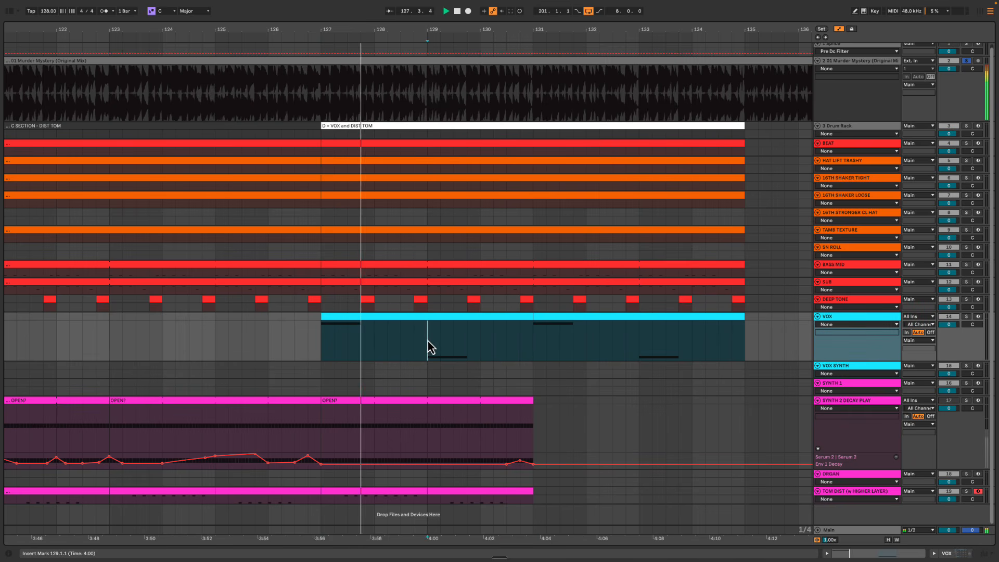
{"action": "scroll", "coordinate": [430, 341], "scroll_direction": "left", "scroll_amount": 2}
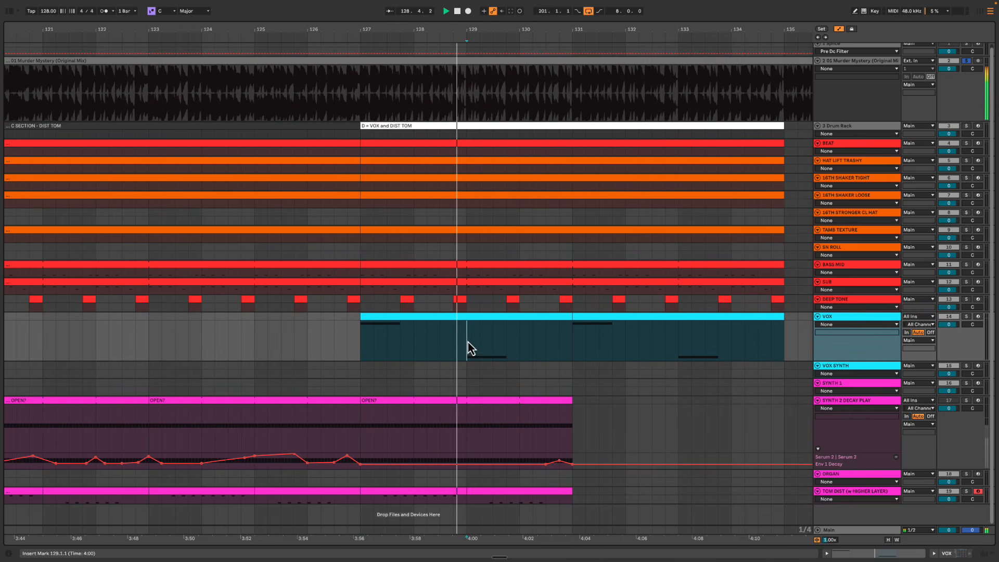
Delete the VOX clips between bars 129 and 133, and move the remaining two-bar clip from bar 133 to bar 131
{"action": "key", "text": "space"}
{"action": "left_click_drag", "start_coordinate": [466, 337], "coordinate": [567, 317]}
{"action": "left_click_drag", "start_coordinate": [678, 333], "coordinate": [551, 317]}
{"action": "key", "text": "Delete"}
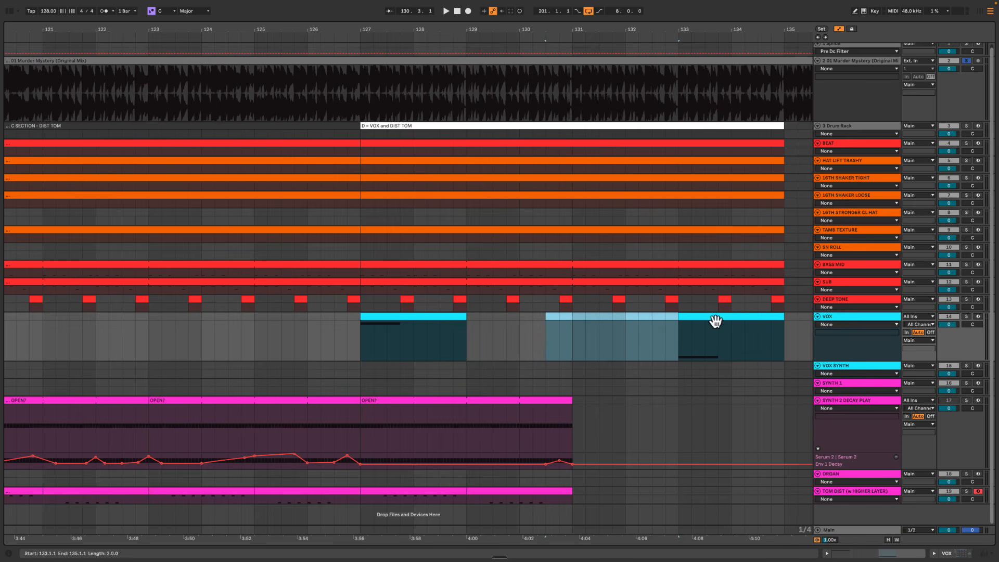
{"action": "left_click_drag", "start_coordinate": [714, 318], "coordinate": [602, 321]}
{"action": "left_click", "coordinate": [453, 321]}
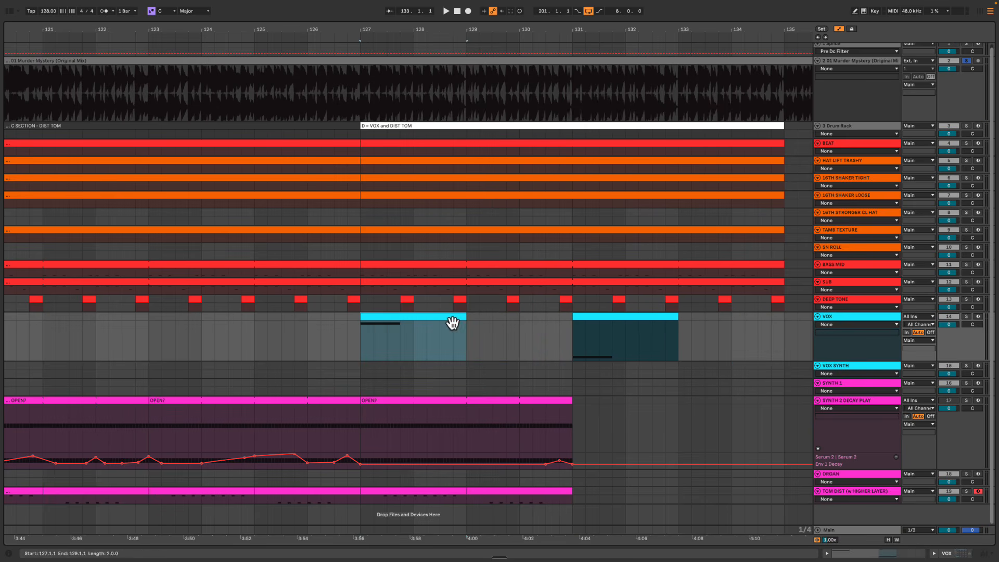
Listen to the rearranged VOX clips from bar 127 and again from just before bar 131
{"action": "key", "text": "space"}
{"action": "left_click_drag", "start_coordinate": [521, 31], "coordinate": [522, 22]}
{"action": "left_click", "coordinate": [543, 349]}
{"action": "key", "text": "space"}
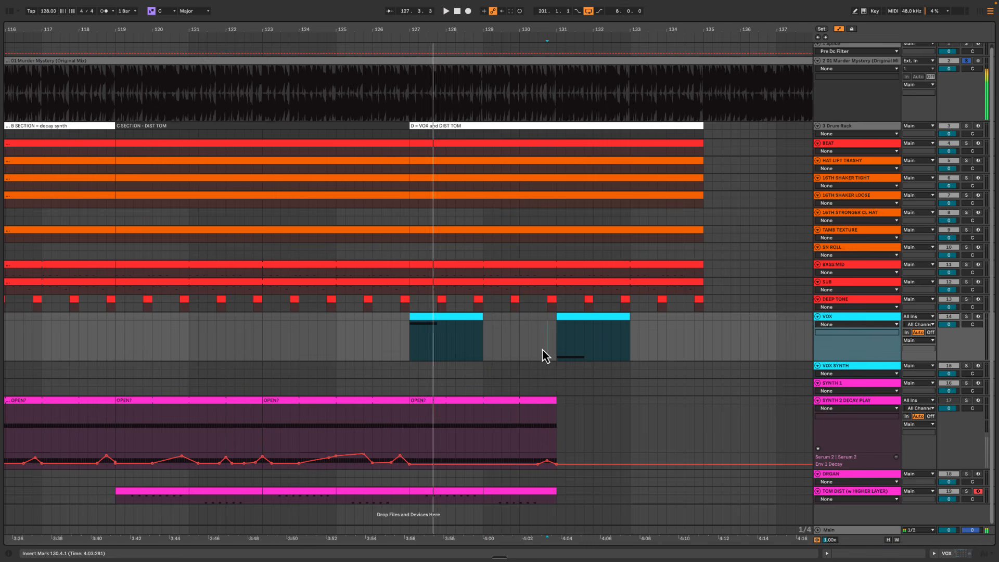
{"action": "key", "text": "space"}
{"action": "scroll", "coordinate": [543, 368], "scroll_direction": "right", "scroll_amount": 1}
{"action": "scroll", "coordinate": [544, 372], "scroll_direction": "right", "scroll_amount": 1}
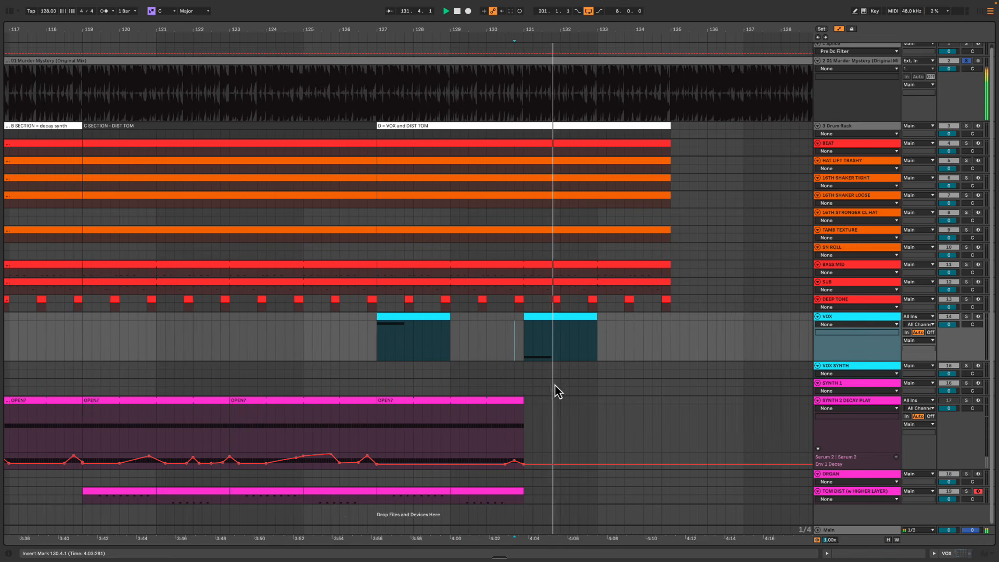
Duplicate the SYNTH 2 DECAY PLAY section of bars 129 to 131 up to bar 133, and play it back
{"action": "key", "text": "h"}
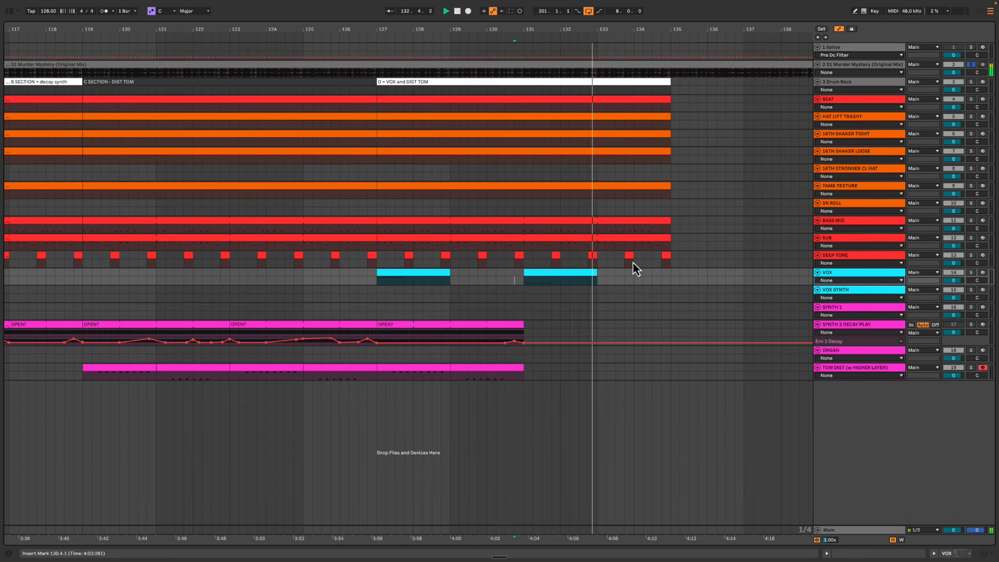
{"action": "left_click", "coordinate": [518, 331]}
{"action": "key", "text": "space"}
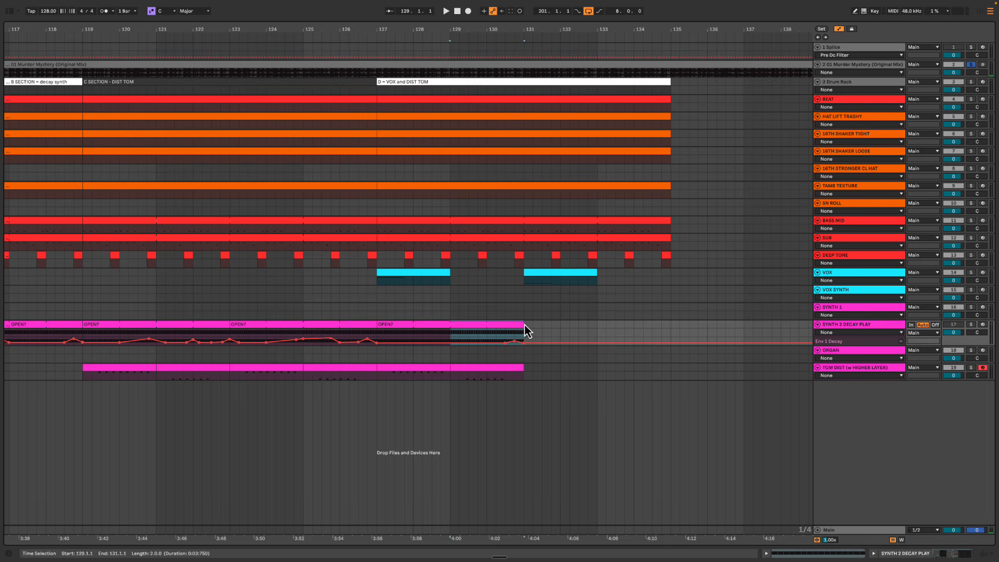
{"action": "left_click", "coordinate": [567, 295]}
{"action": "key", "text": "space"}
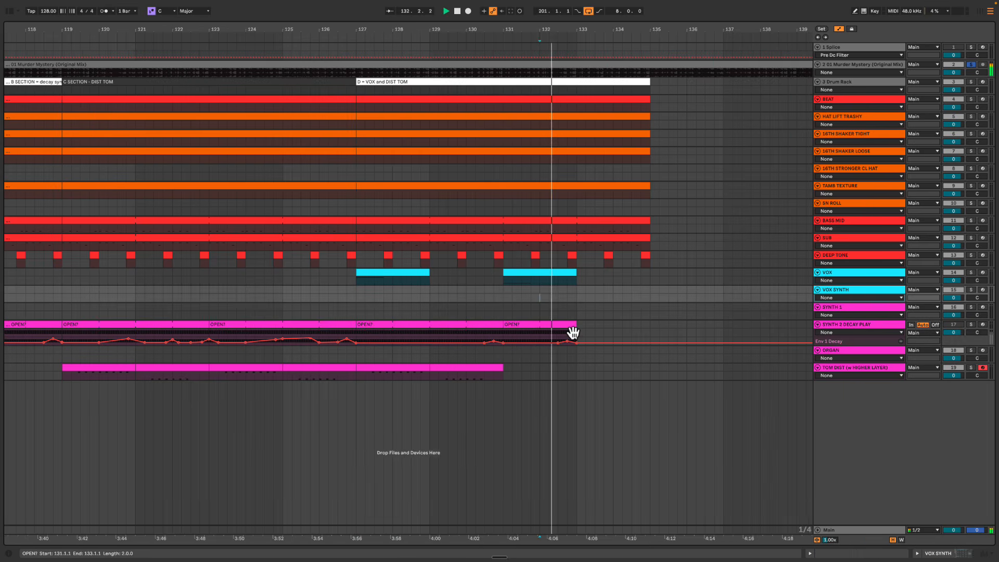
Copy the one-bar Env 1 Decay rise before bar 131 to just before bar 129, and enlarge the SYNTH 2 DECAY PLAY lane
{"action": "left_click", "coordinate": [414, 308]}
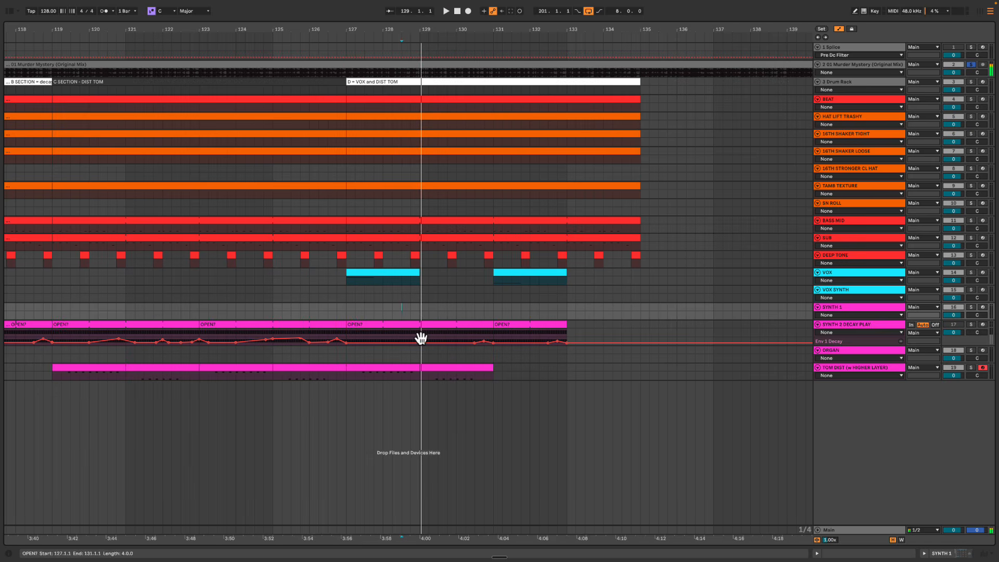
{"action": "left_click_drag", "start_coordinate": [458, 342], "coordinate": [493, 344]}
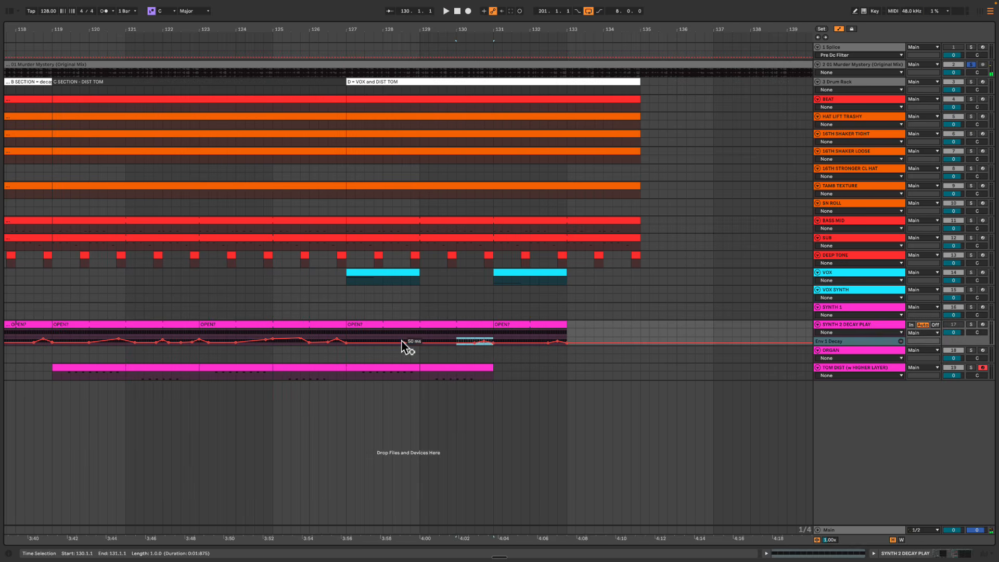
{"action": "left_click", "coordinate": [385, 341]}
{"action": "key", "text": "shift+Right"}
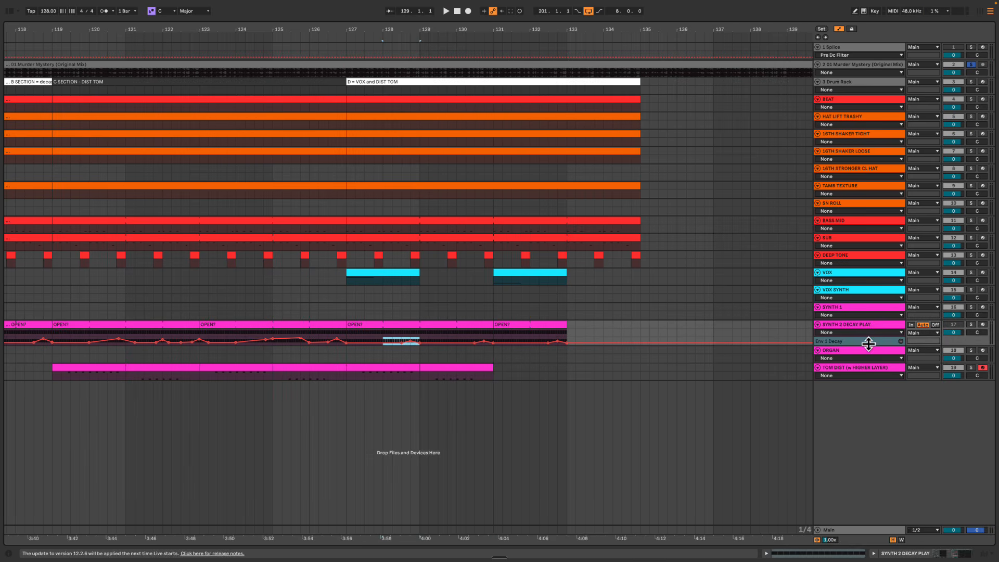
{"action": "left_click_drag", "start_coordinate": [869, 344], "coordinate": [864, 393]}
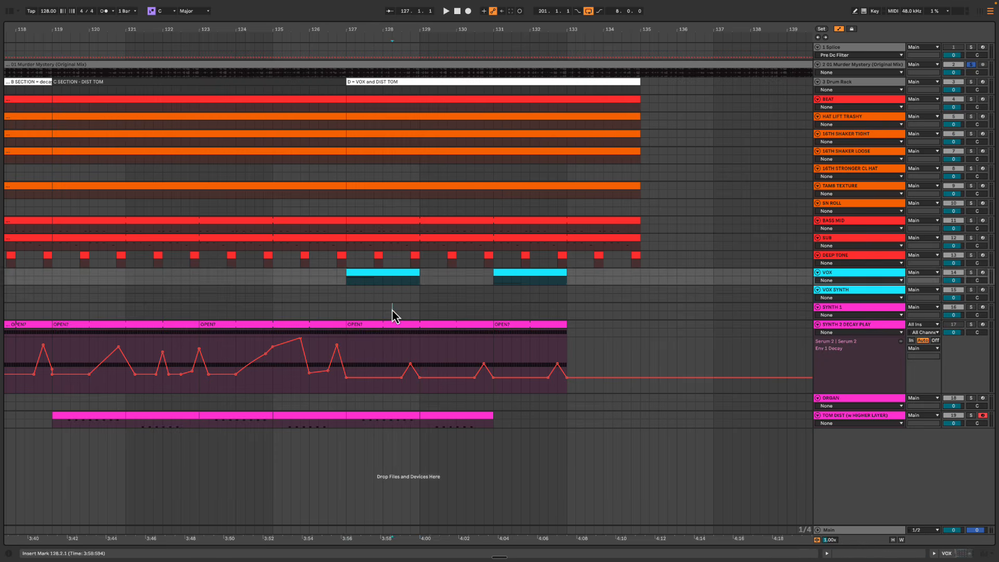
Enlarge the TOM DIST lane and compare its notes with the decay rises before bars 129 and 131
{"action": "left_click_drag", "start_coordinate": [395, 312], "coordinate": [429, 375]}
{"action": "left_click", "coordinate": [410, 401]}
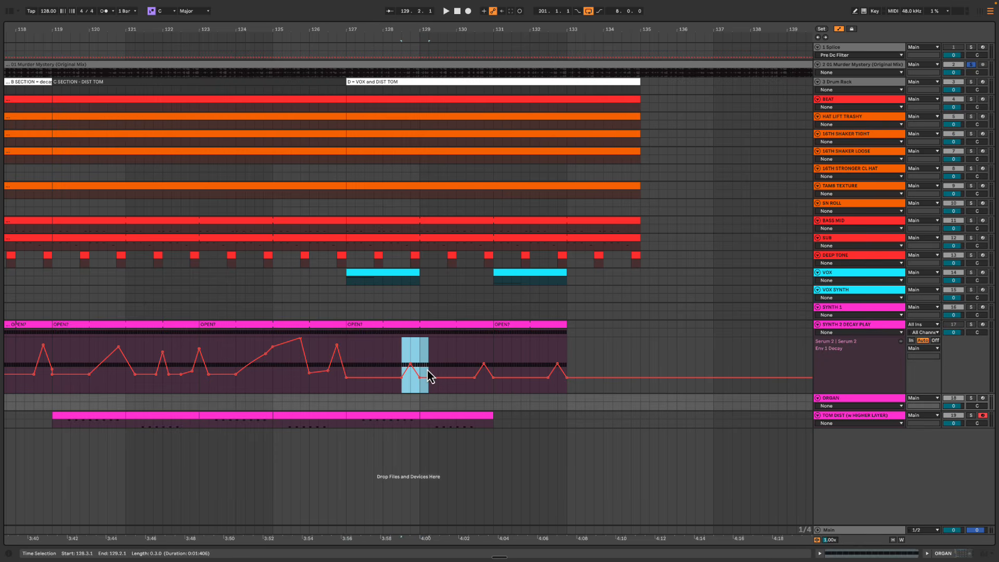
{"action": "left_click", "coordinate": [426, 427]}
{"action": "left_click_drag", "start_coordinate": [863, 426], "coordinate": [850, 468]}
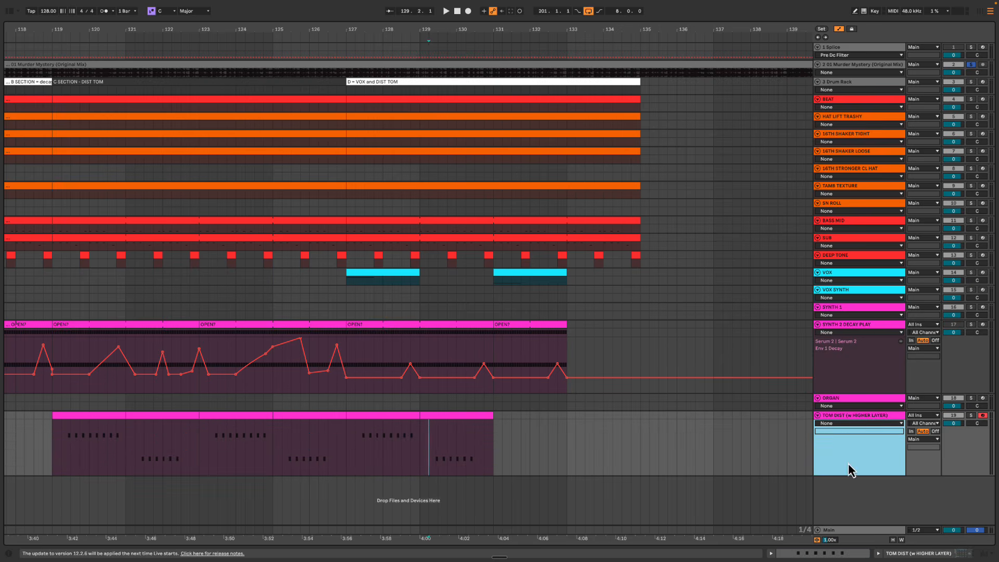
{"action": "left_click_drag", "start_coordinate": [423, 446], "coordinate": [502, 448]}
{"action": "left_click_drag", "start_coordinate": [466, 364], "coordinate": [501, 365]}
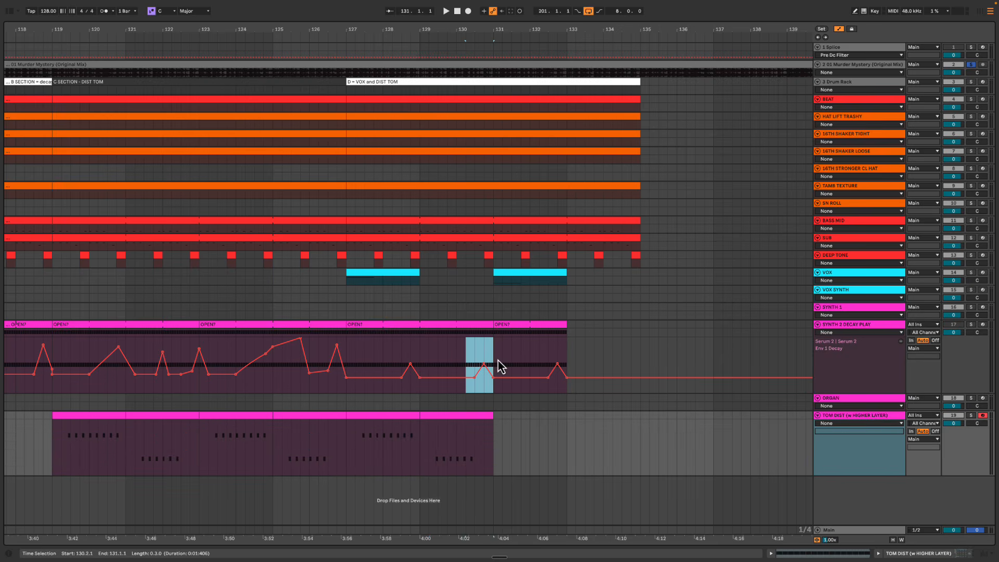
{"action": "left_click_drag", "start_coordinate": [393, 365], "coordinate": [421, 359]}
{"action": "left_click_drag", "start_coordinate": [447, 357], "coordinate": [495, 353]}
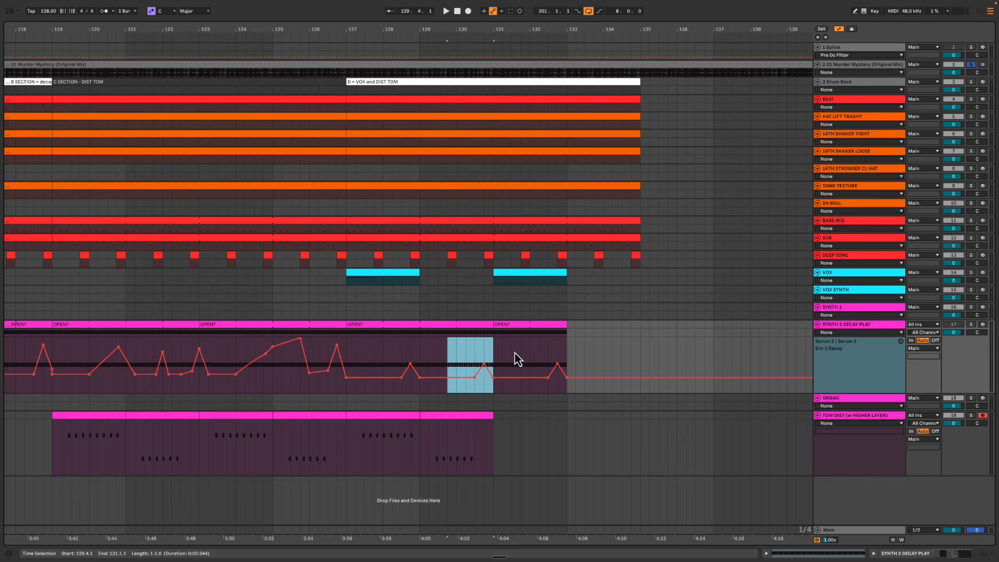
{"action": "left_click_drag", "start_coordinate": [404, 444], "coordinate": [428, 442]}
{"action": "left_click_drag", "start_coordinate": [381, 325], "coordinate": [399, 325]}
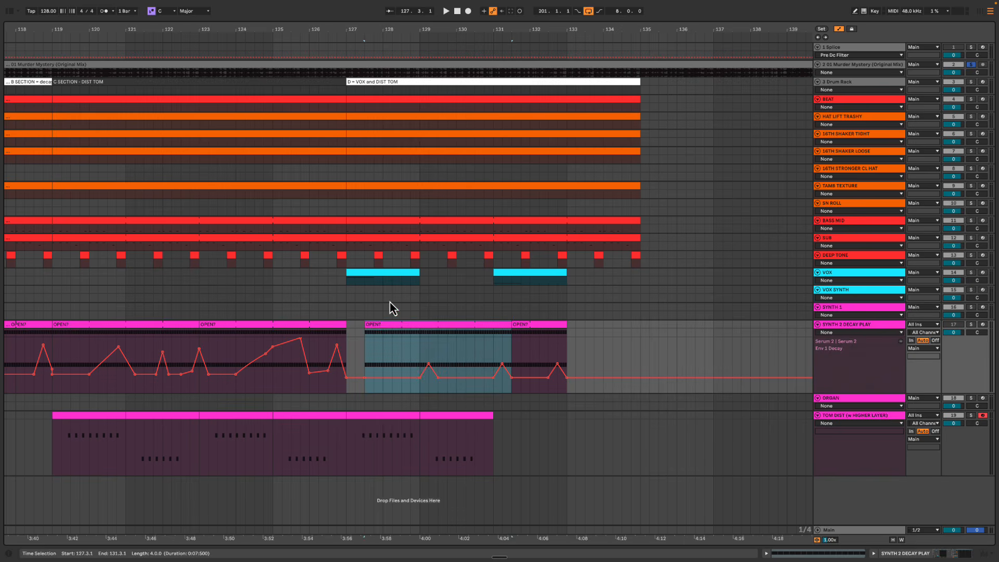
{"action": "key", "text": "super+z"}
Examine how the VOX clip, the tom notes and the decay rise line up over bars 127 to 129
{"action": "left_click", "coordinate": [366, 295]}
{"action": "left_click", "coordinate": [367, 274]}
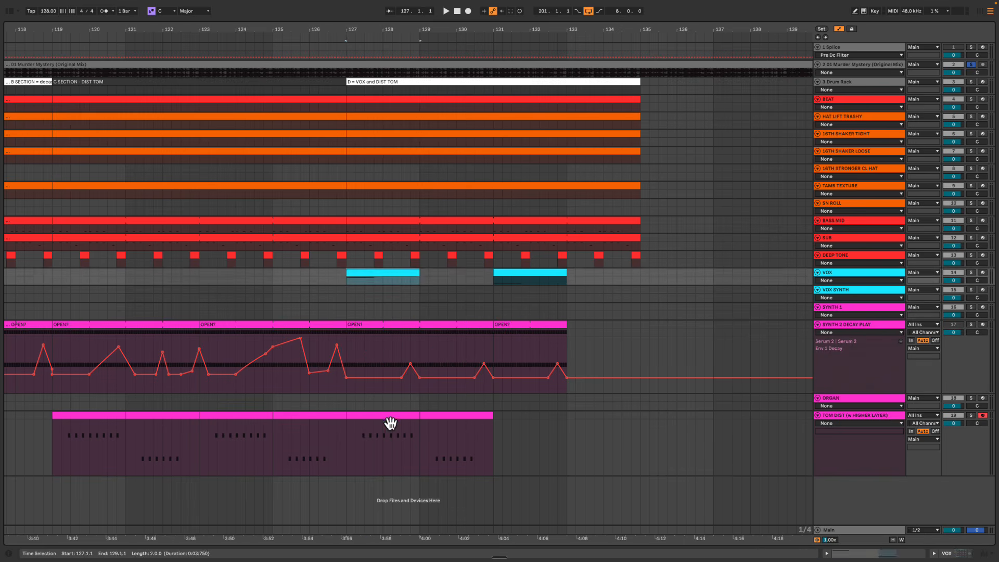
{"action": "left_click", "coordinate": [395, 418]}
{"action": "left_click_drag", "start_coordinate": [402, 359], "coordinate": [425, 358]}
{"action": "left_click", "coordinate": [398, 325]}
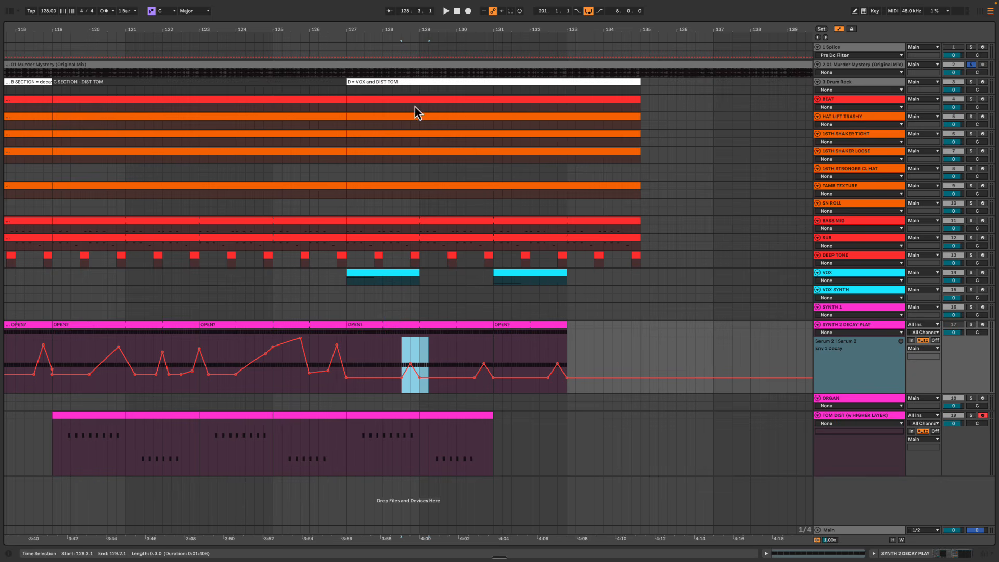
{"action": "left_click_drag", "start_coordinate": [350, 297], "coordinate": [426, 314]}
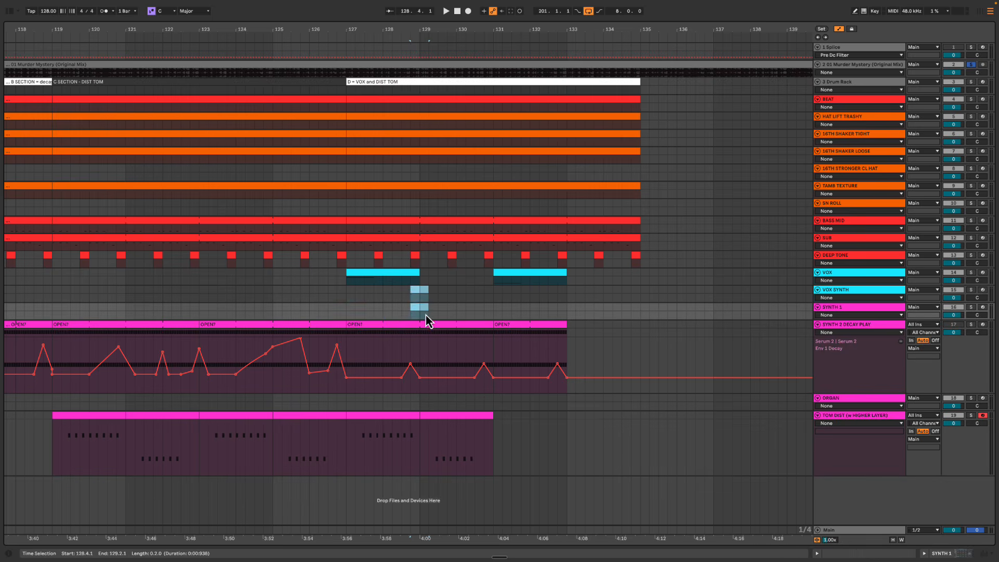
{"action": "left_click", "coordinate": [403, 297]}
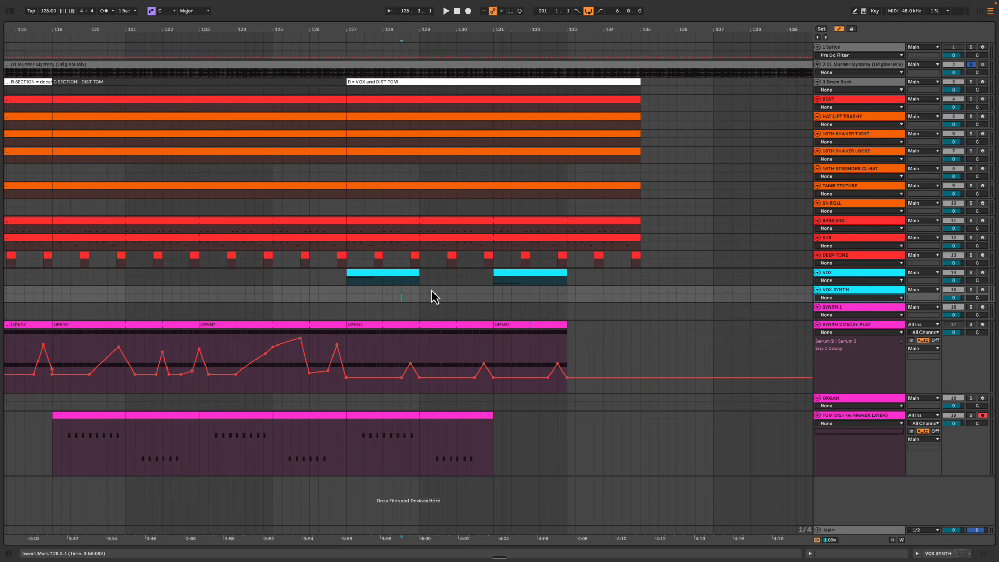
Check the gap between the two VOX clips and listen to the D section from bar 130
{"action": "scroll", "coordinate": [432, 296], "scroll_direction": "left", "scroll_amount": 3}
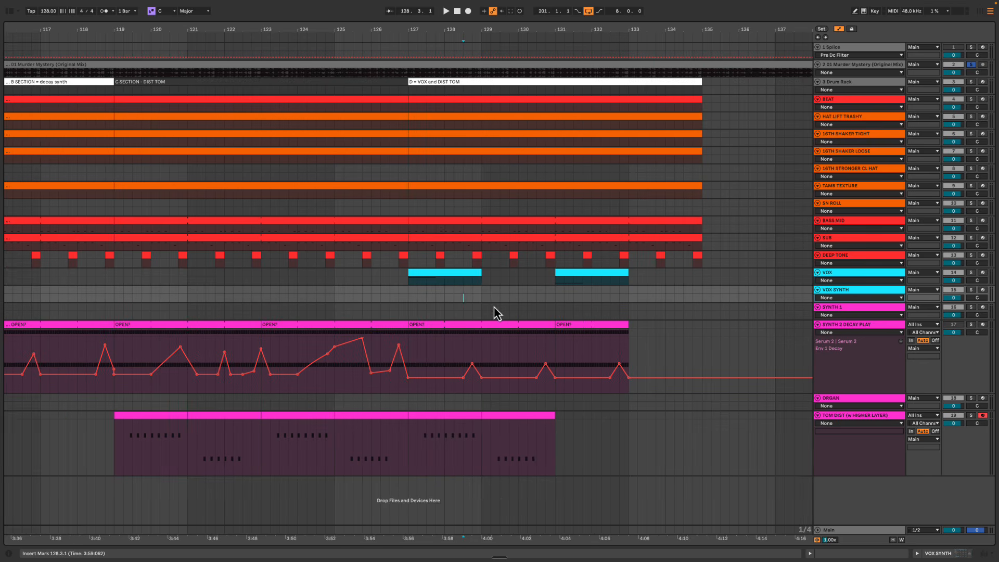
{"action": "left_click_drag", "start_coordinate": [482, 299], "coordinate": [592, 462]}
{"action": "left_click", "coordinate": [591, 458]}
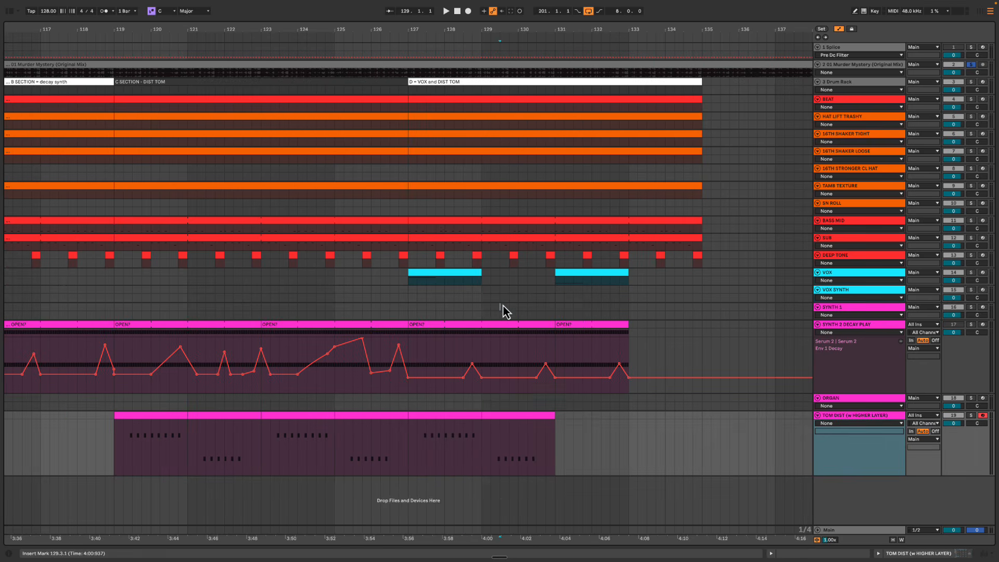
{"action": "left_click", "coordinate": [501, 306]}
{"action": "scroll", "coordinate": [503, 306], "scroll_direction": "right", "scroll_amount": 1}
{"action": "scroll", "coordinate": [502, 306], "scroll_direction": "right", "scroll_amount": 1}
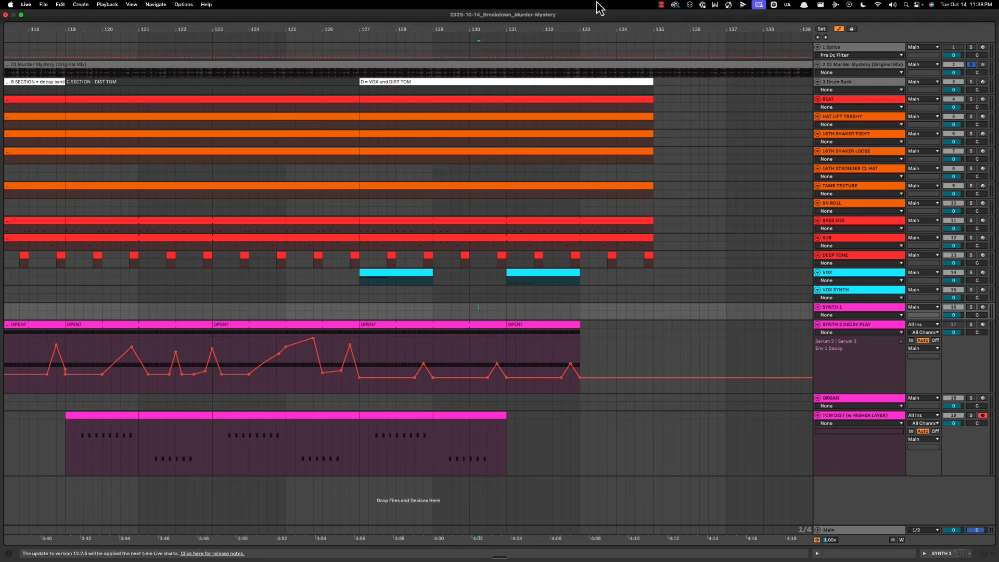
{"action": "key", "text": "space"}
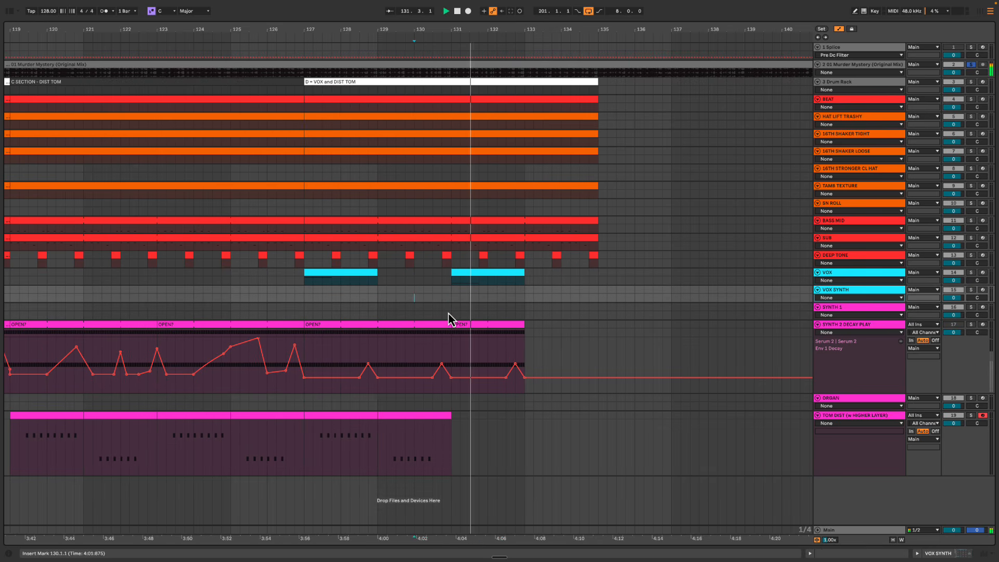
{"action": "key", "text": "space"}
Duplicate the TOM DIST clips of bars 127 to 131 up to bar 135, and listen from bar 131
{"action": "left_click", "coordinate": [321, 419]}
{"action": "left_click", "coordinate": [397, 419], "text": "shift"}
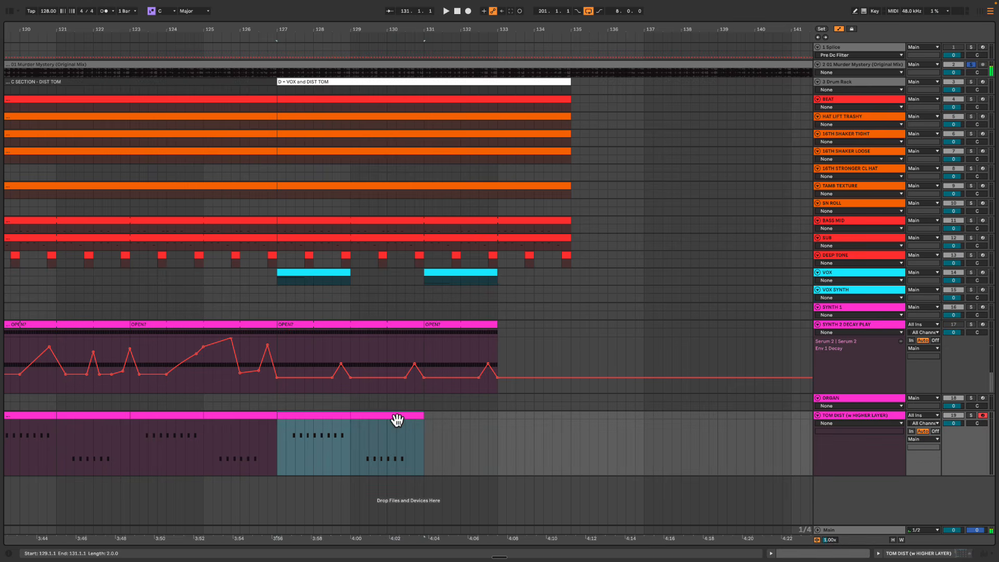
{"action": "key", "text": "ctrl+d"}
{"action": "left_click", "coordinate": [434, 416]}
{"action": "key", "text": "space"}
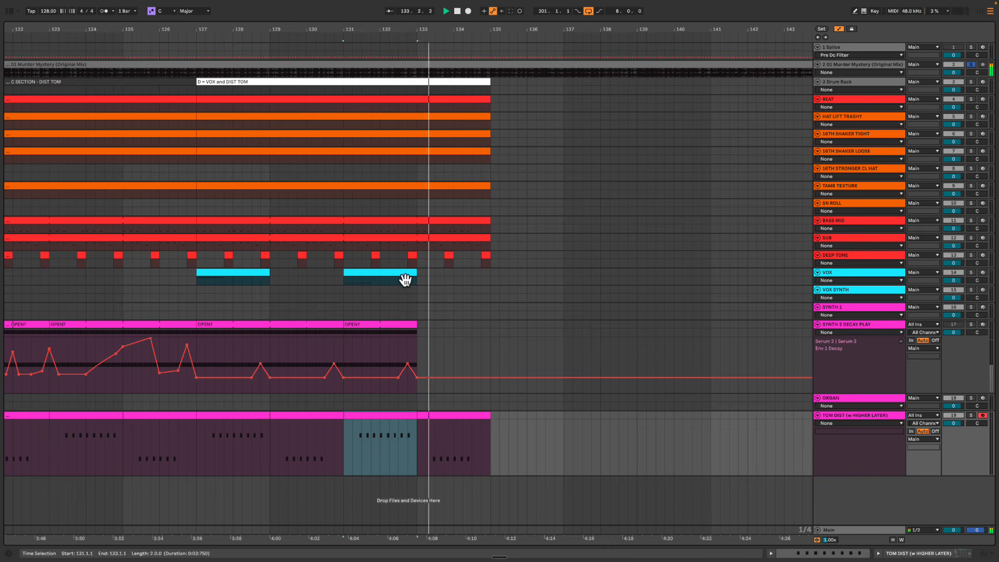
Duplicate the last SYNTH 2 DECAY PLAY clip up to bar 135, and reshape its decay automation into a gradual rise starting just after bar 133
{"action": "left_click", "coordinate": [409, 326]}
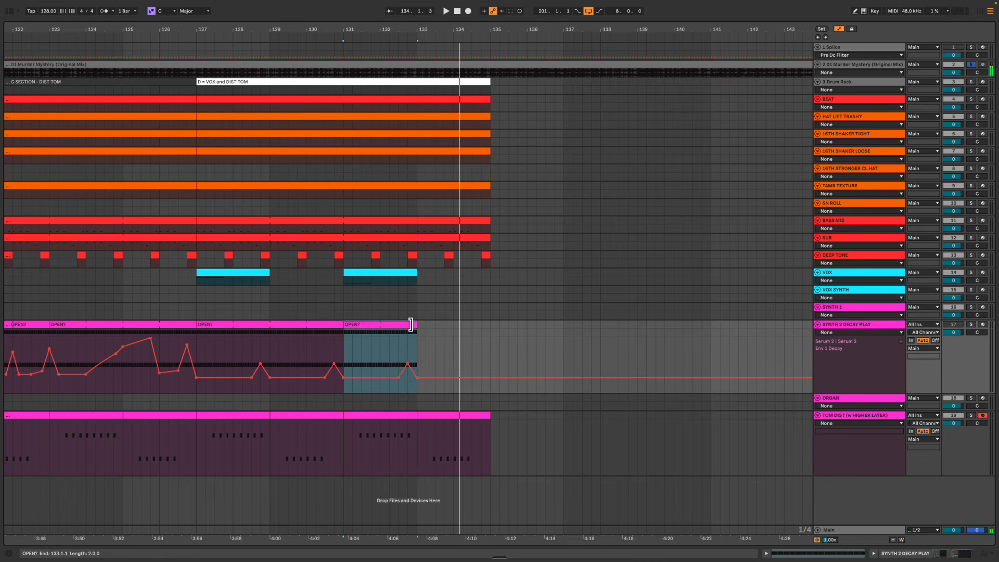
{"action": "key", "text": "ctrl+d"}
{"action": "left_click", "coordinate": [450, 368]}
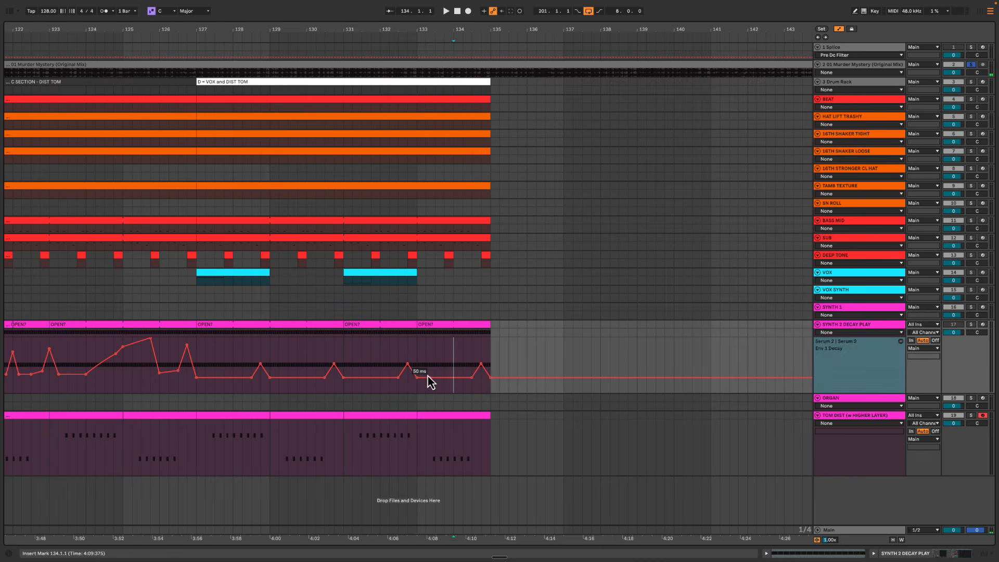
{"action": "mouse_move", "coordinate": [472, 377]}
{"action": "left_mouse_down"}
{"action": "mouse_move", "coordinate": [425, 377]}
{"action": "mouse_move", "coordinate": [445, 370]}
{"action": "left_mouse_up"}
{"action": "key", "text": "space"}
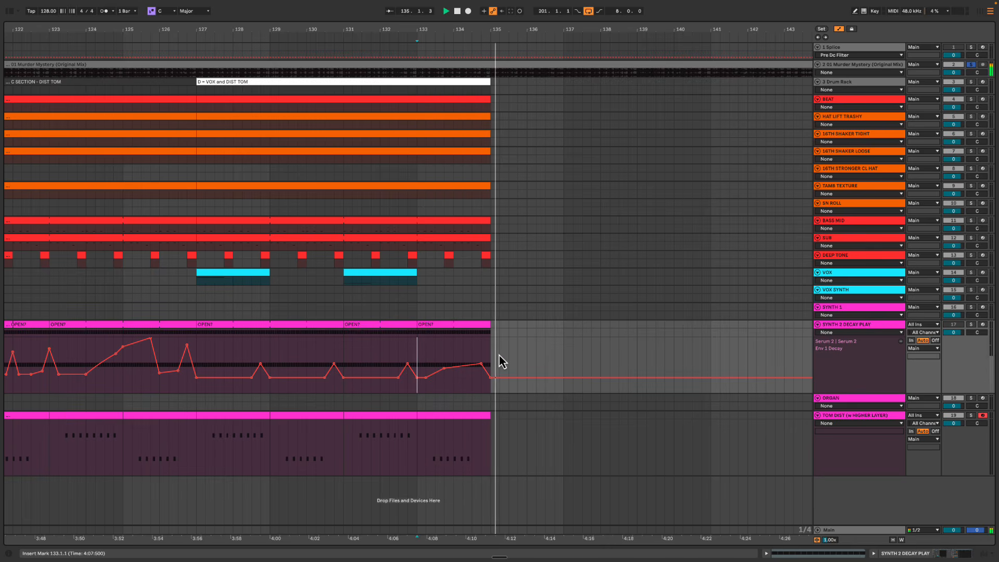
{"action": "left_click", "coordinate": [417, 298]}
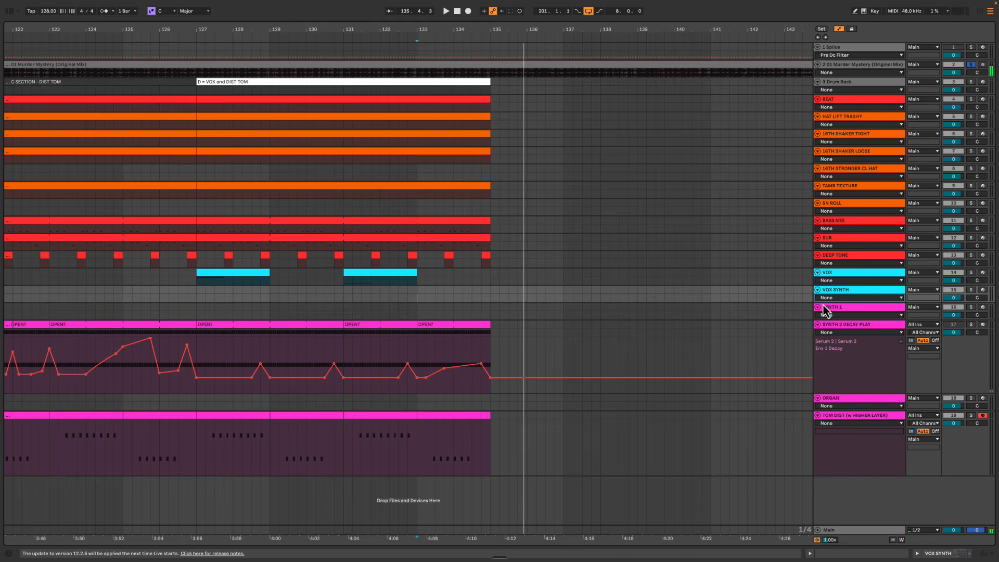
{"action": "left_click", "coordinate": [818, 272]}
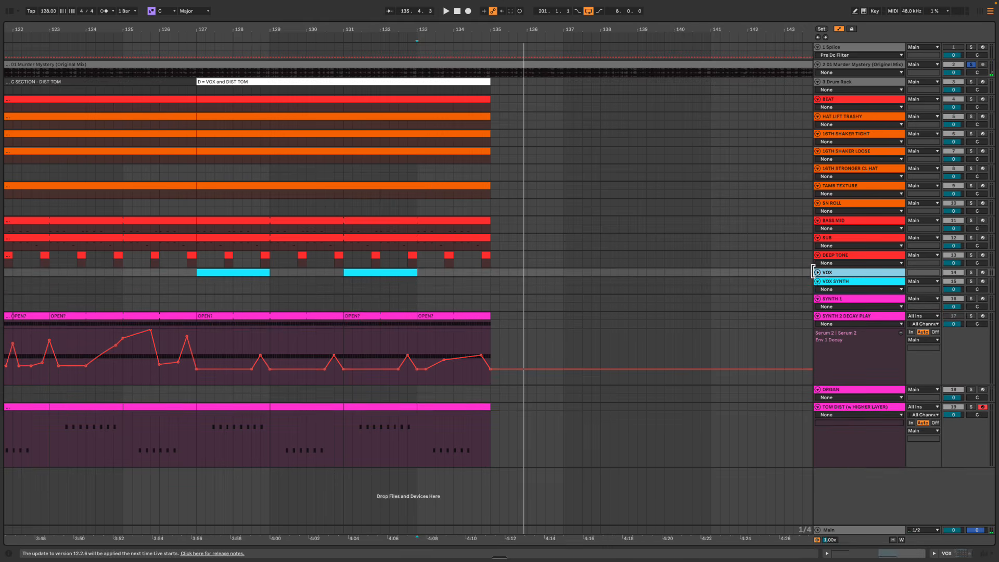
{"action": "left_click", "coordinate": [818, 272]}
{"action": "left_click_drag", "start_coordinate": [524, 33], "coordinate": [522, 21]}
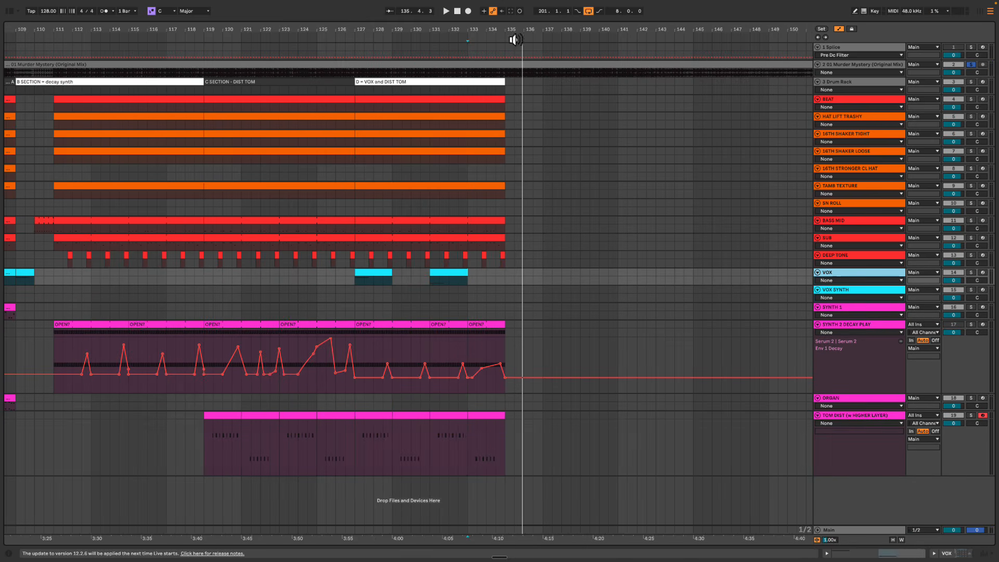
Shrink the SYNTH 2 DECAY PLAY track and listen to the Murder Mystery reference from bar 135
{"action": "left_click", "coordinate": [386, 274]}
{"action": "key", "text": "space"}
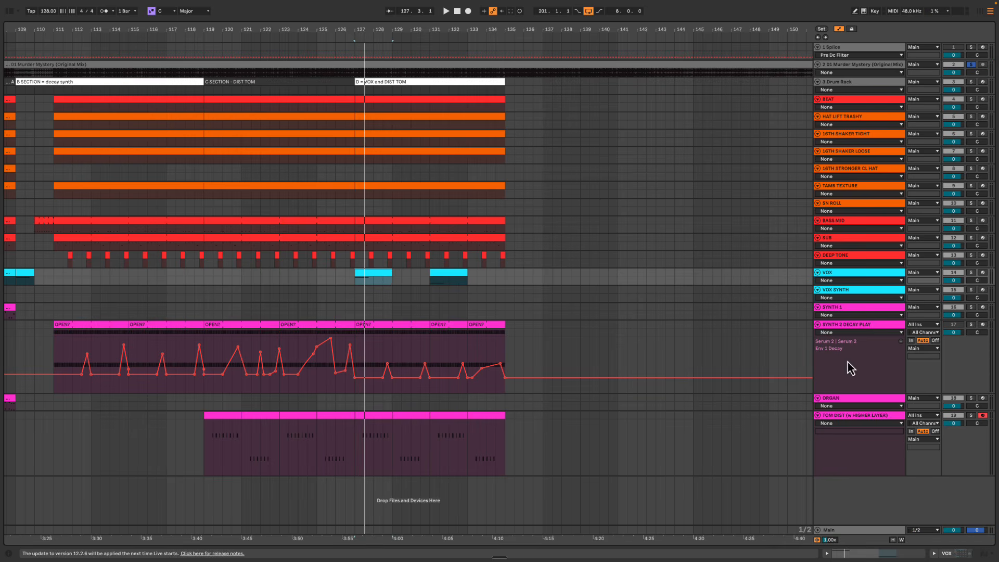
{"action": "left_click_drag", "start_coordinate": [960, 370], "coordinate": [954, 342]}
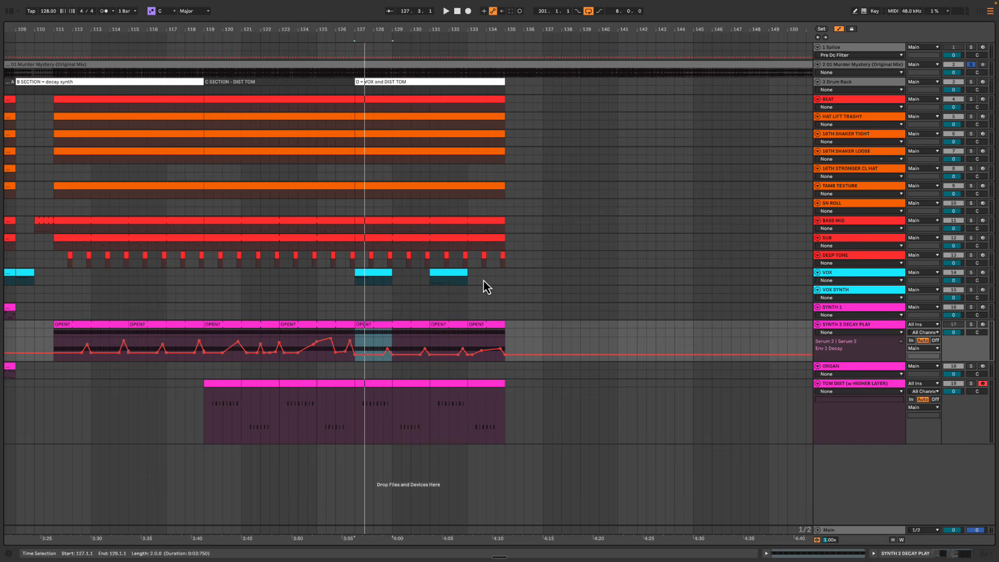
{"action": "left_click", "coordinate": [506, 275]}
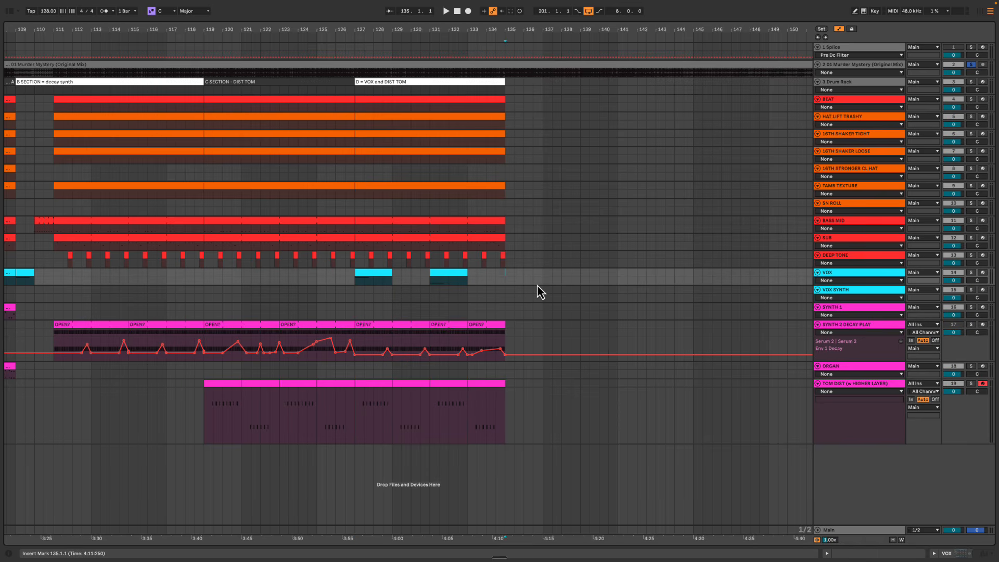
{"action": "key", "text": "space"}
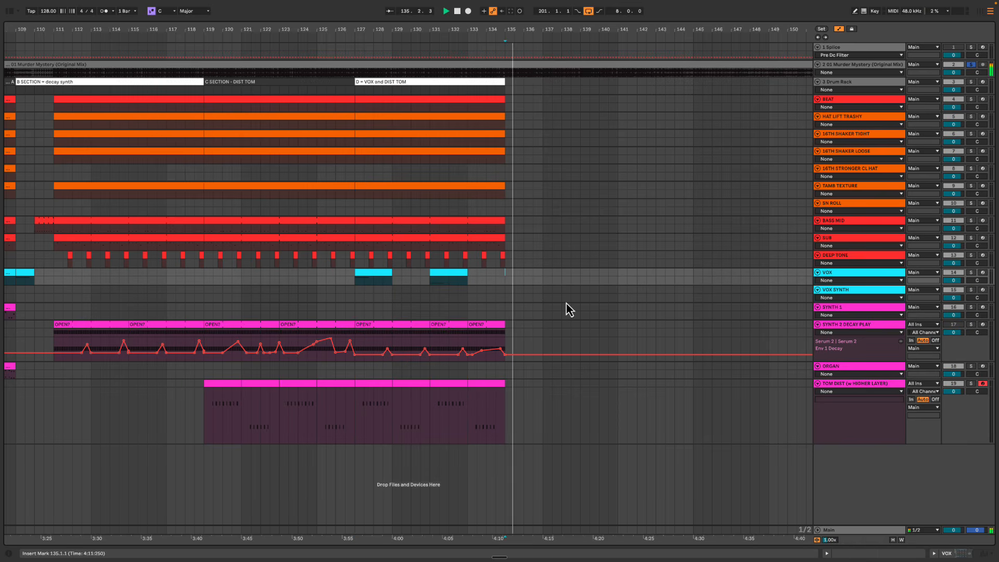
{"action": "key", "text": "space"}
Copy the VOX clip from bar 127 to bar 135 and transpose its notes up an octave
{"action": "left_click_drag", "start_coordinate": [833, 285], "coordinate": [836, 297]}
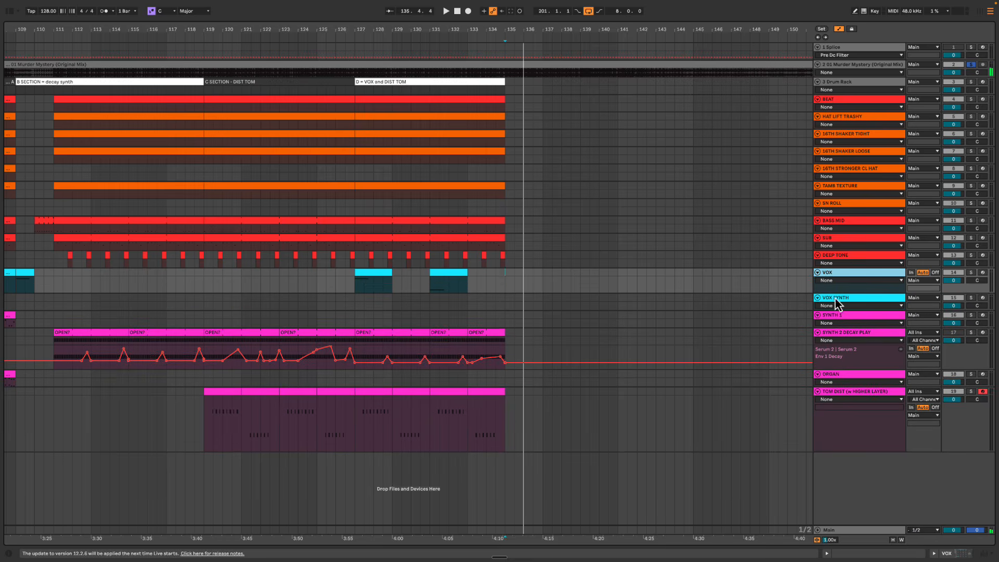
{"action": "left_click", "coordinate": [374, 278]}
{"action": "key", "text": "a"}
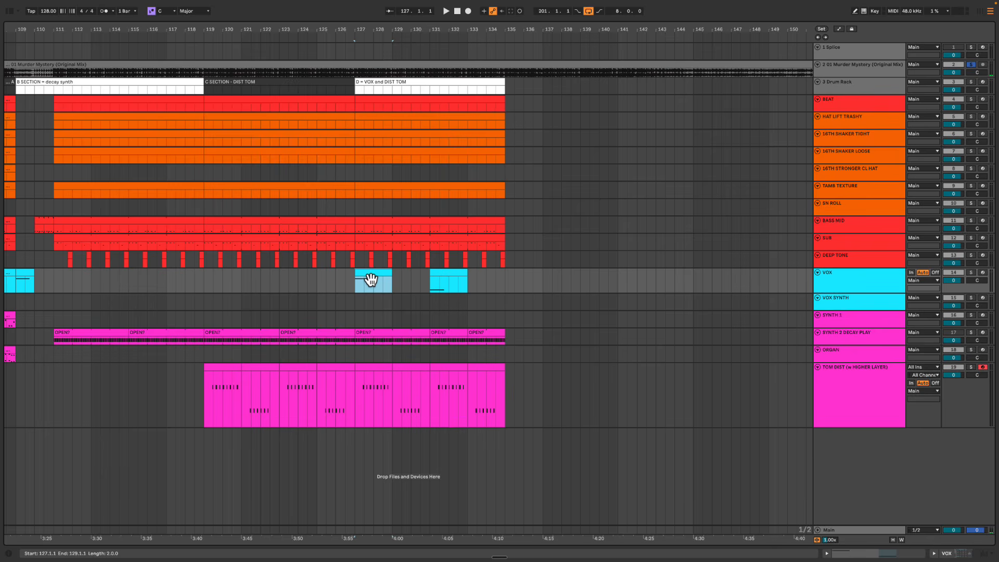
{"action": "left_click_drag", "start_coordinate": [371, 280], "coordinate": [519, 290]}
{"action": "double_click", "coordinate": [523, 280]}
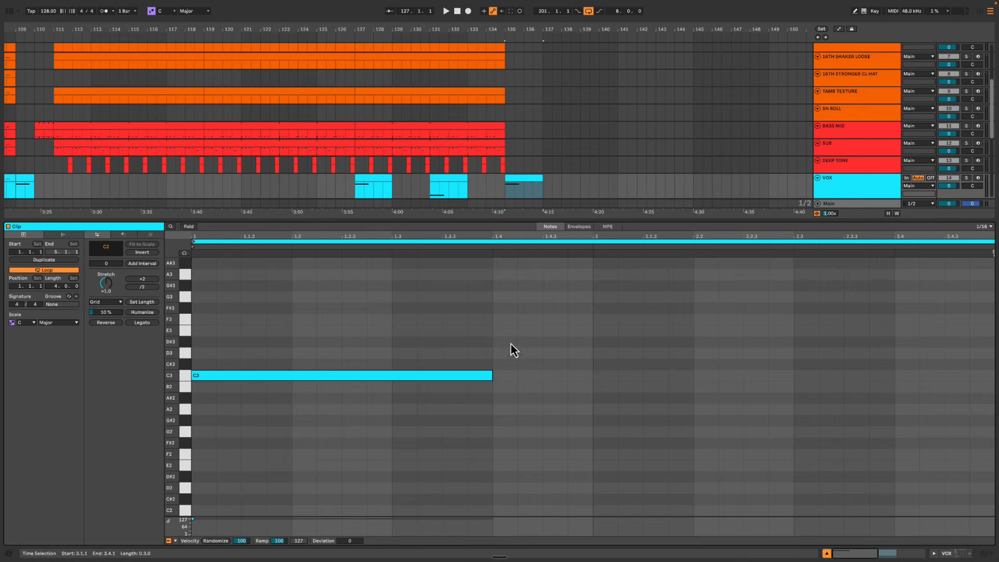
{"action": "left_click", "coordinate": [408, 398]}
{"action": "key", "text": "super+a"}
{"action": "key", "text": "shift+Up"}
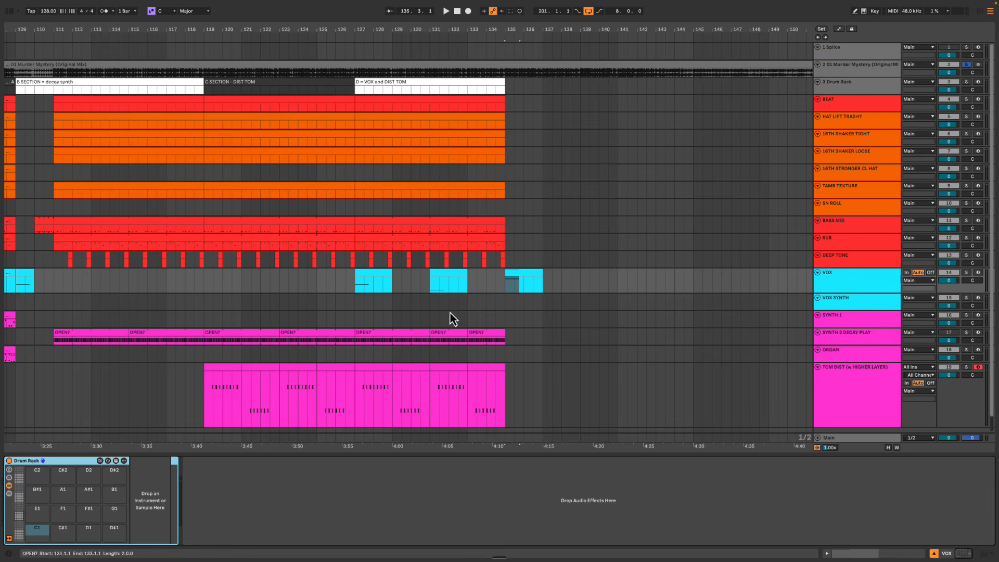
{"action": "left_click", "coordinate": [536, 286]}
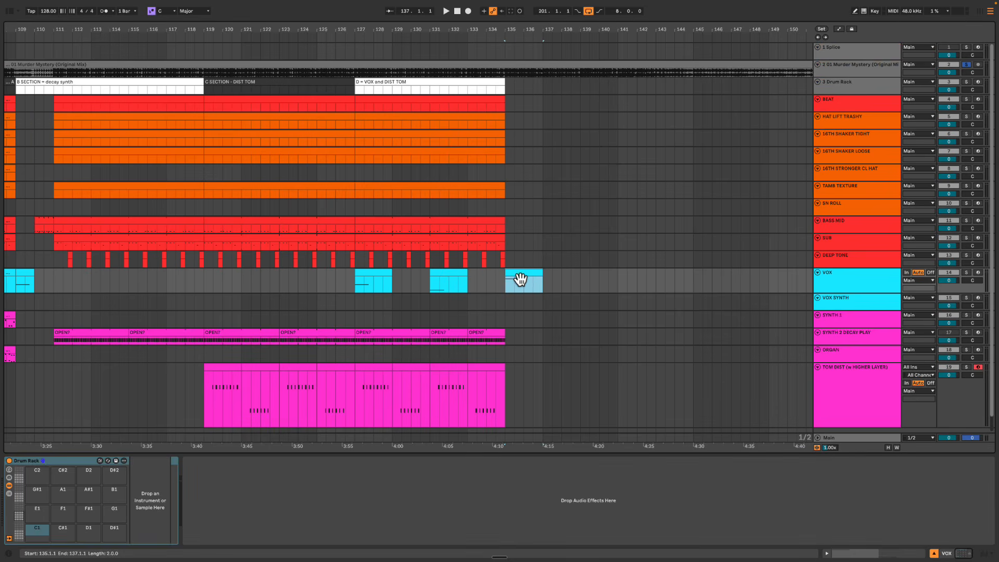
{"action": "key", "text": "space"}
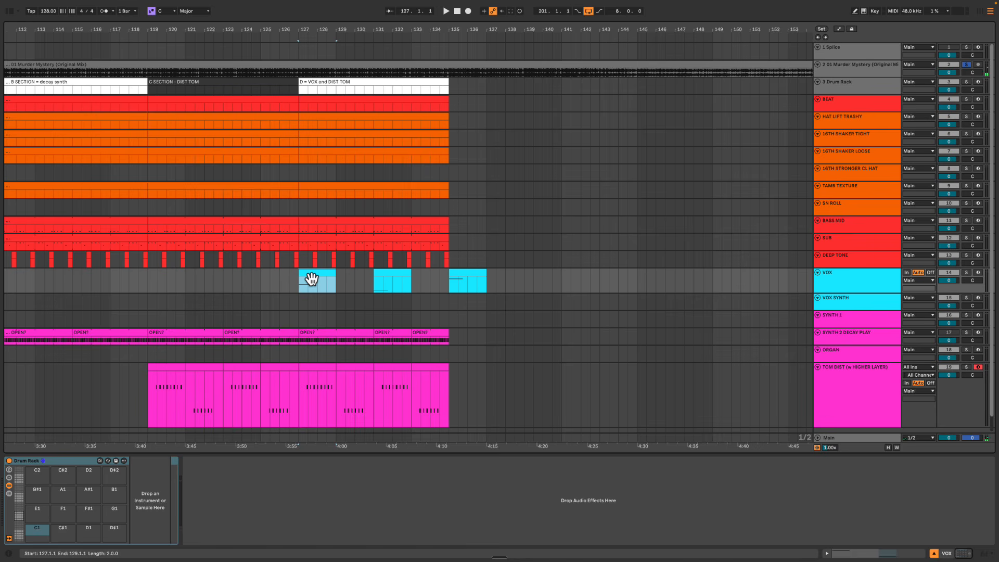
Rename the VOX clips at bars 127, 131 and 135 as MID, LO and HIGH
{"action": "left_click", "coordinate": [388, 275]}
{"action": "type", "text": "O"}
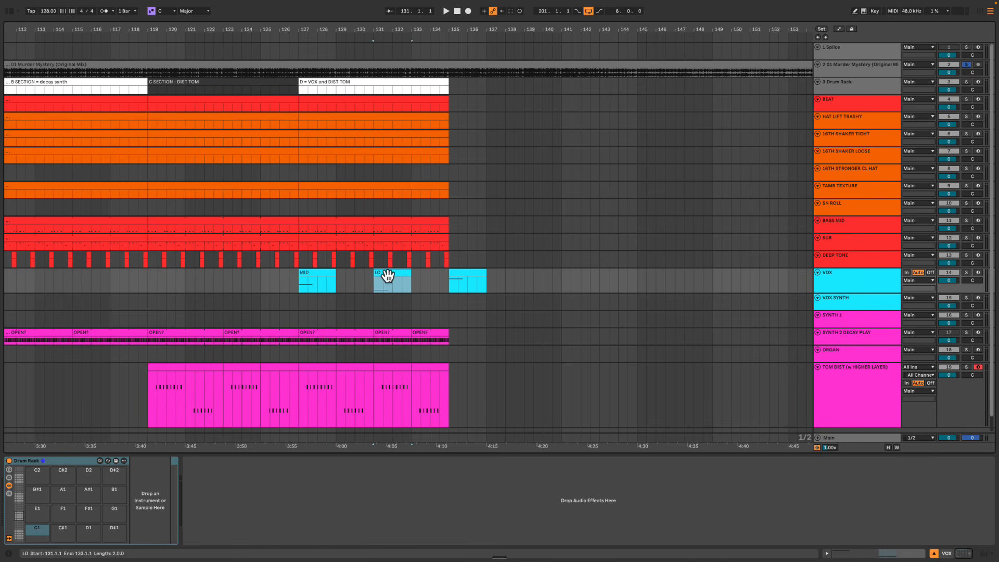
{"action": "key", "text": "Return"}
{"action": "left_click", "coordinate": [458, 278]}
{"action": "type", "text": "HIG"}
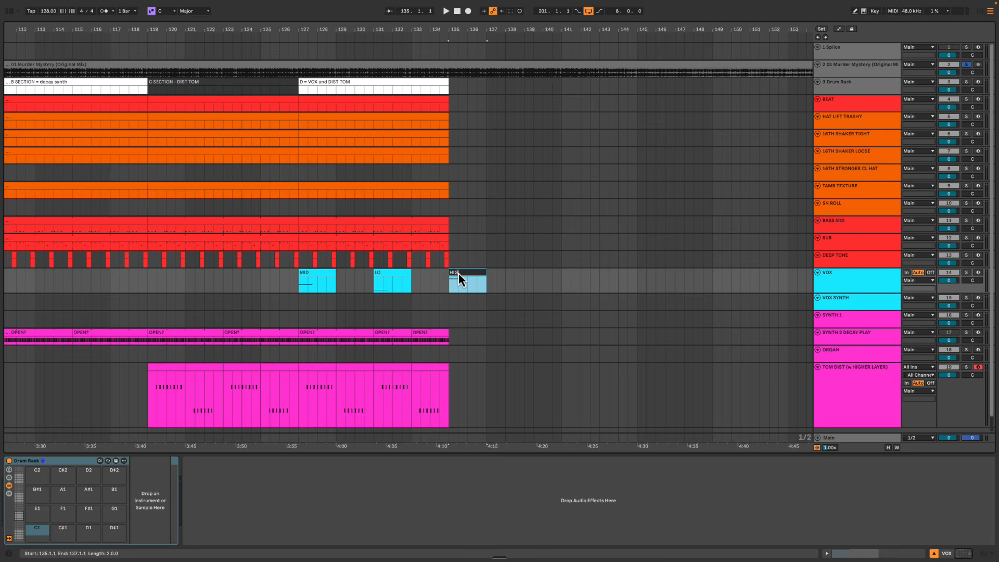
{"action": "type", "text": "H"}
{"action": "key", "text": "Return"}
Listen from bar 135, duplicate the last SYNTH 2 DECAY PLAY clip up to bar 137 and show its automation
{"action": "key", "text": "space"}
{"action": "scroll", "coordinate": [462, 275], "scroll_direction": "down", "scroll_amount": 1}
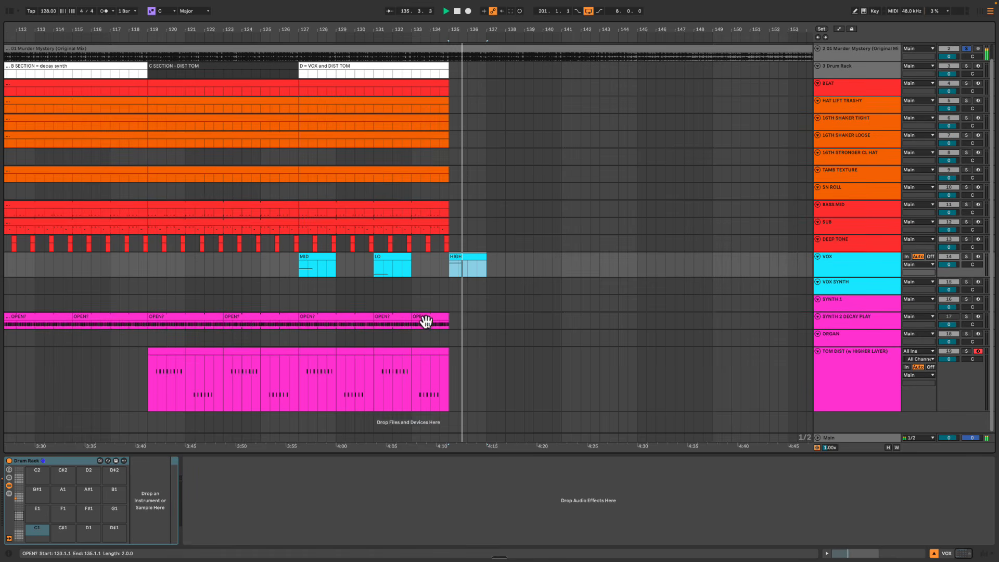
{"action": "left_click", "coordinate": [452, 302]}
{"action": "left_click", "coordinate": [441, 320]}
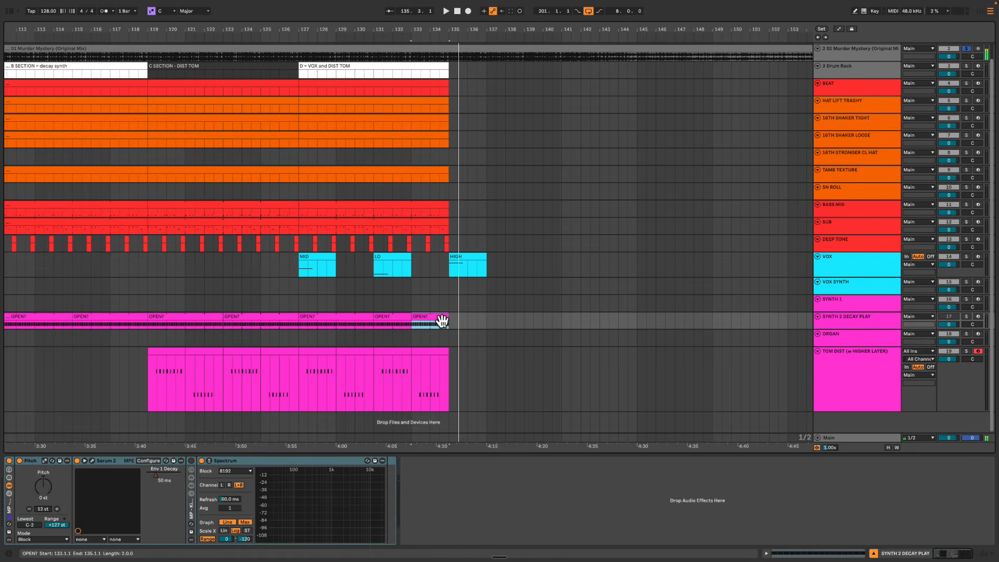
{"action": "key", "text": "ctrl+d"}
{"action": "key", "text": "a"}
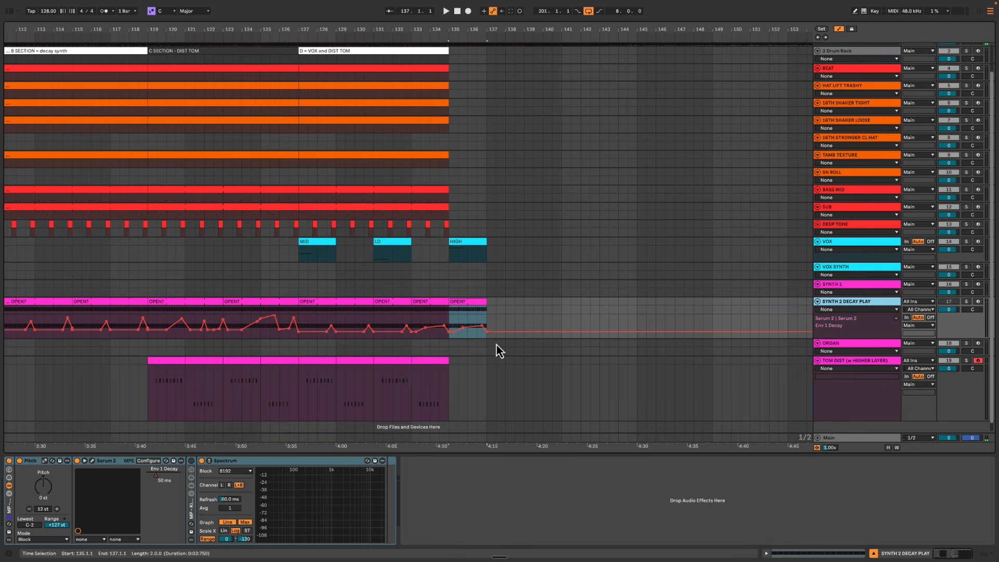
Reshape the decay automation over bars 135 to 137 into a raised start, a dip and a peak around bar 136, checking it by ear
{"action": "left_click", "coordinate": [458, 336]}
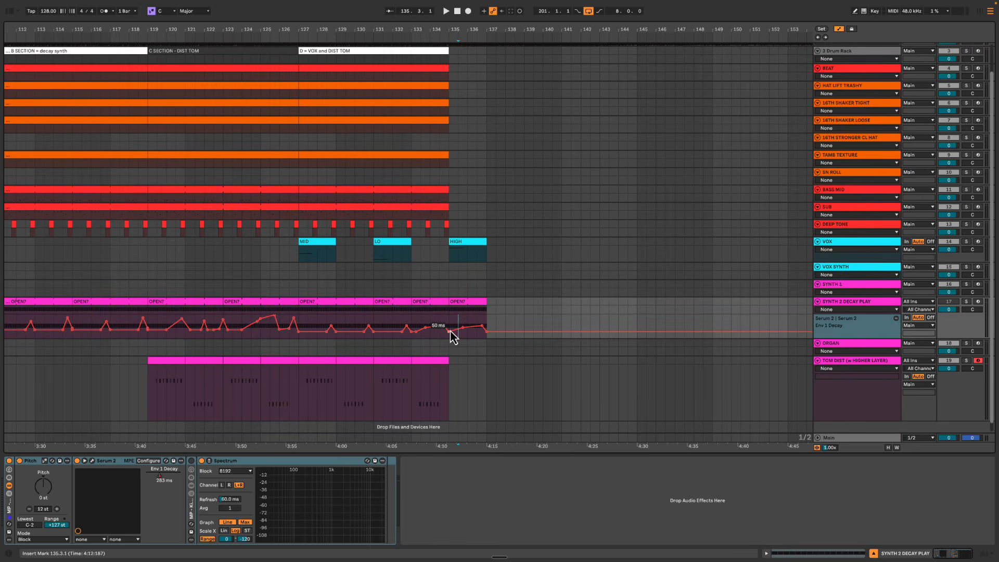
{"action": "left_click_drag", "start_coordinate": [449, 332], "coordinate": [448, 327]}
{"action": "left_click", "coordinate": [440, 334]}
{"action": "key", "text": "space"}
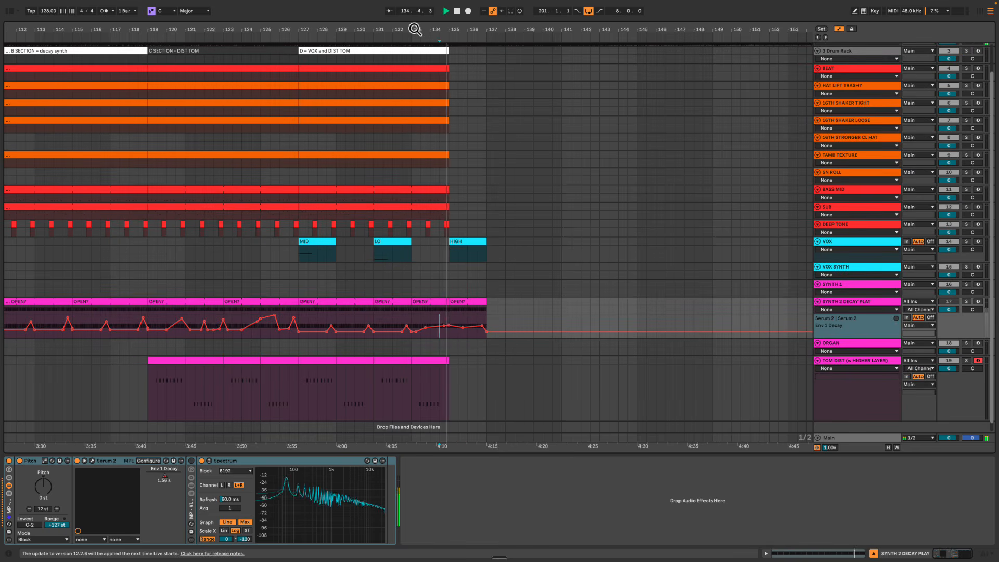
{"action": "left_click_drag", "start_coordinate": [416, 29], "coordinate": [416, 52]}
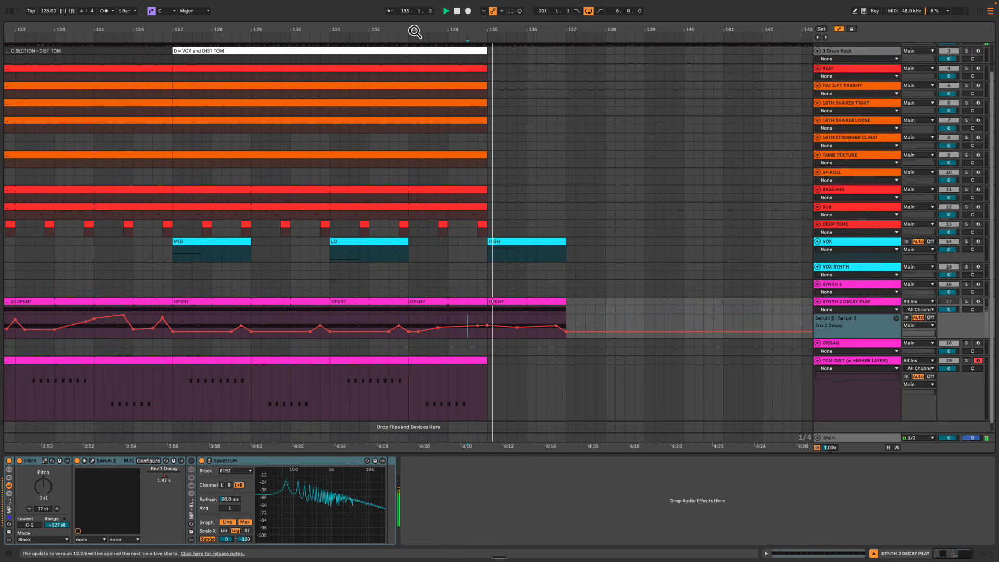
{"action": "left_click", "coordinate": [481, 327]}
{"action": "key", "text": "space"}
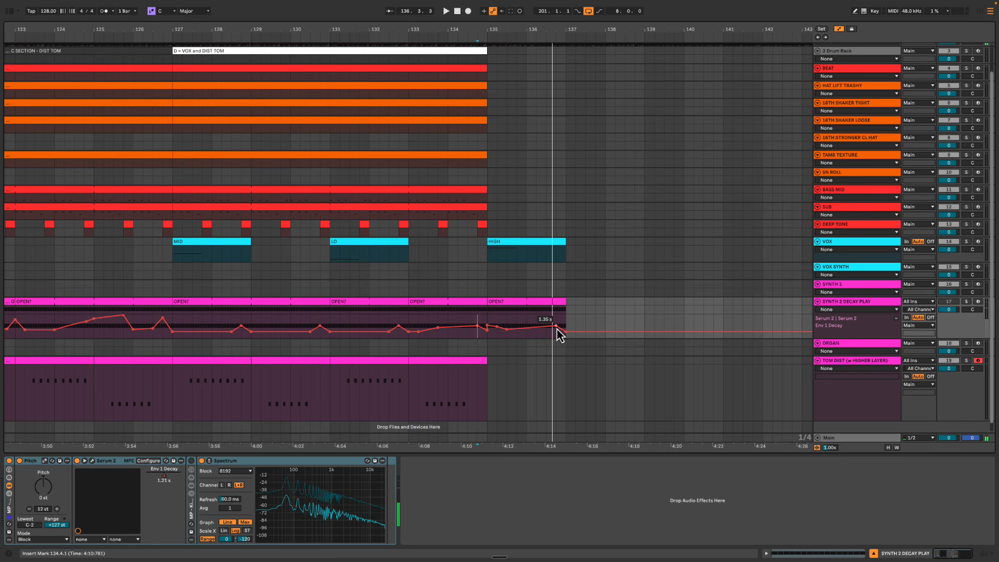
{"action": "left_click", "coordinate": [512, 326]}
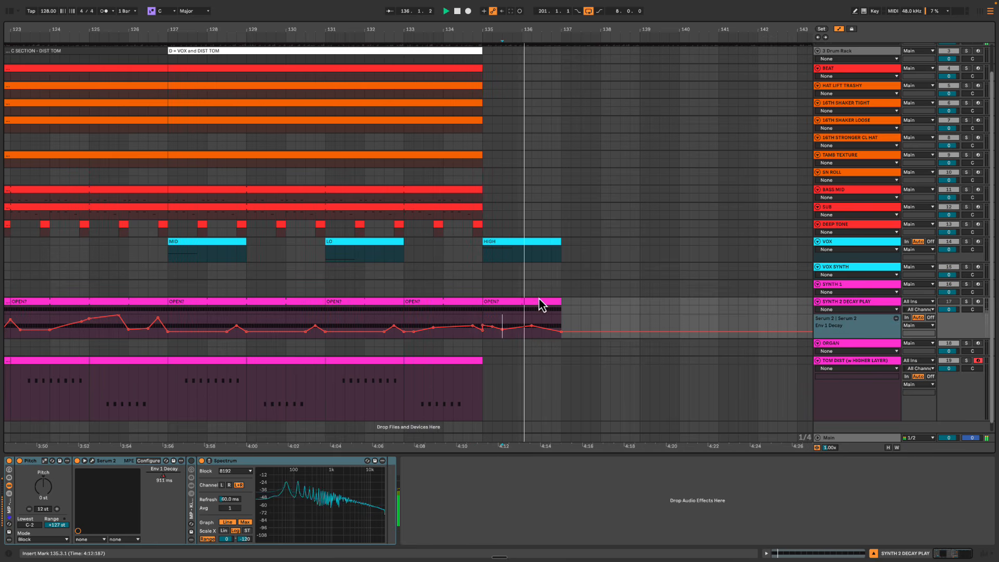
{"action": "key", "text": "space"}
Duplicate the TOM DIST clips of bars 131 to 135 up to bar 139, and listen to the result
{"action": "left_click", "coordinate": [438, 361]}
{"action": "left_click", "coordinate": [386, 363], "text": "shift"}
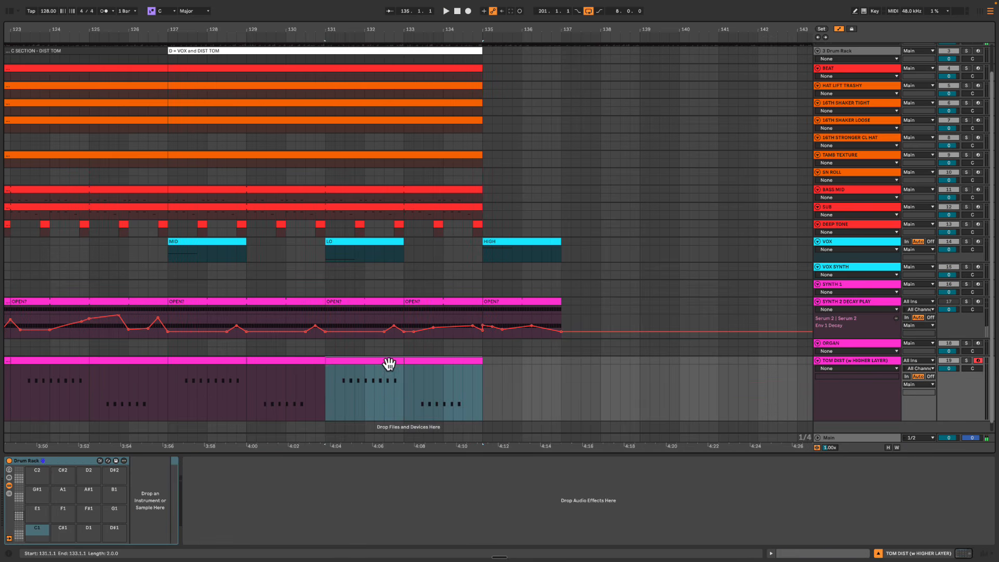
{"action": "key", "text": "ctrl+d"}
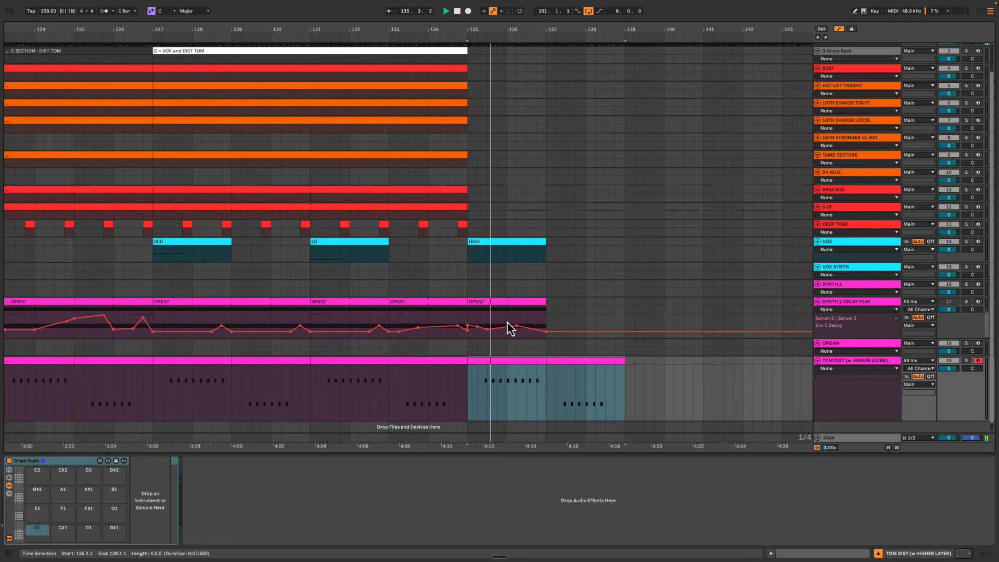
{"action": "left_click", "coordinate": [507, 327]}
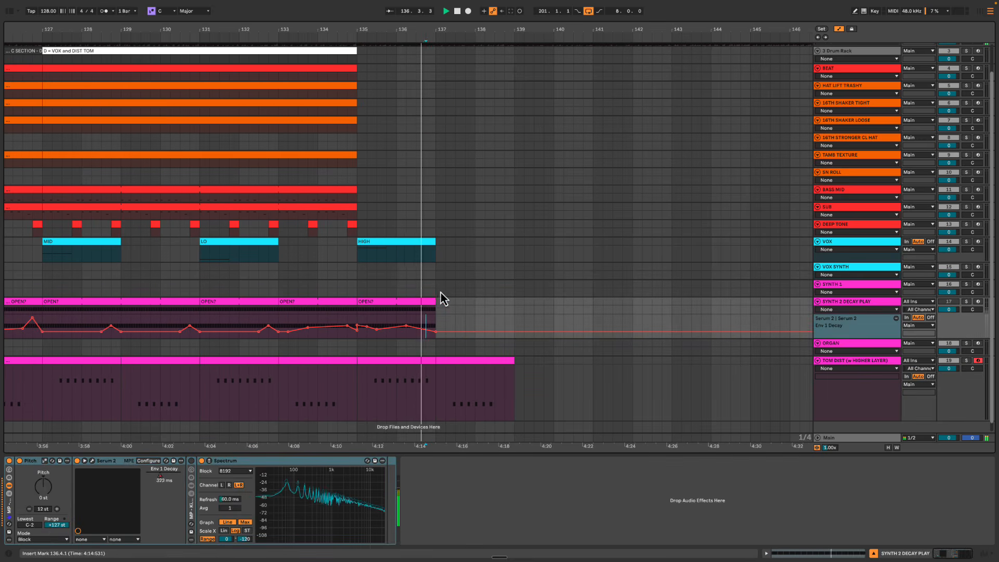
{"action": "key", "text": "space"}
Duplicate the SYNTH 2 DECAY PLAY clip of bars 135 to 137 up to bar 139
{"action": "left_click_drag", "start_coordinate": [405, 322], "coordinate": [448, 326]}
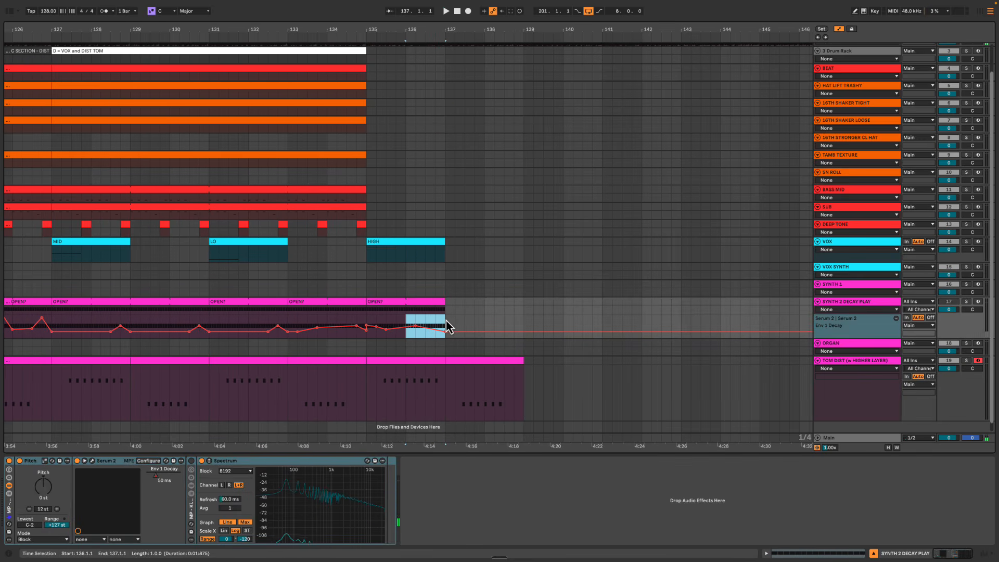
{"action": "left_click", "coordinate": [423, 302]}
{"action": "key", "text": "ctrl+d"}
Fill bars 137 to 139 of the VOX track with a copy of the MID clip and play it
{"action": "left_click", "coordinate": [420, 247]}
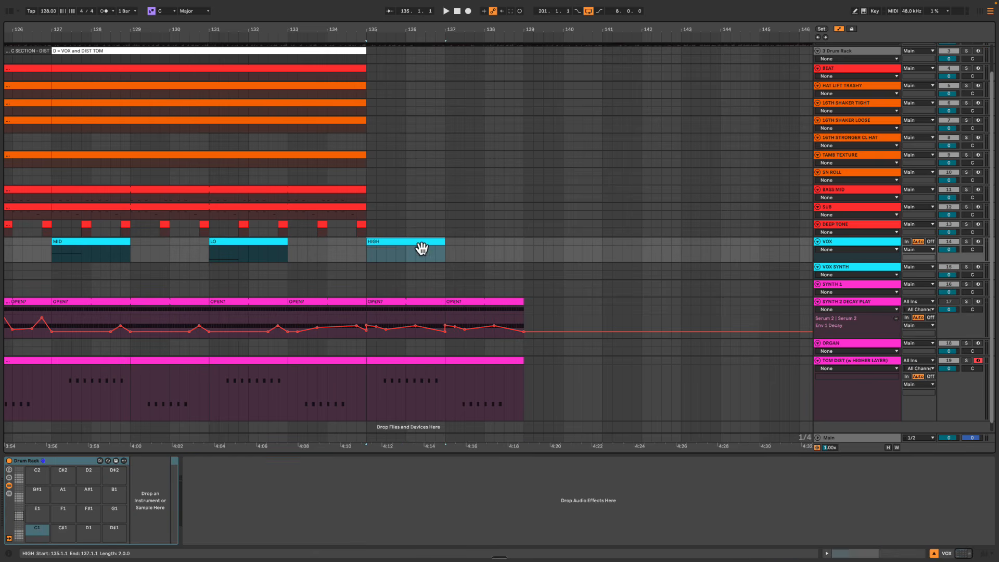
{"action": "key", "text": "ctrl+d"}
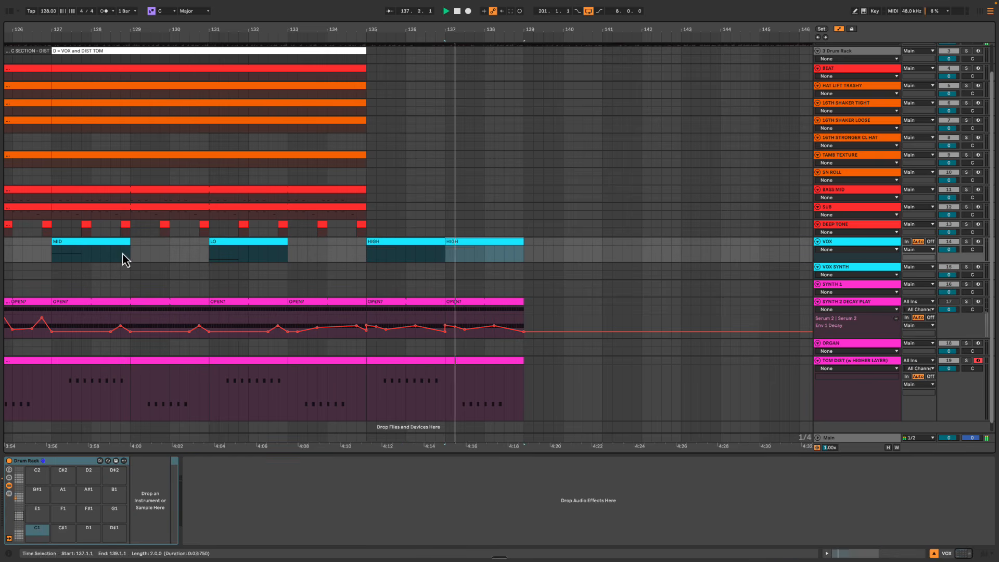
{"action": "left_click_drag", "start_coordinate": [89, 248], "coordinate": [479, 252]}
{"action": "key", "text": "space"}
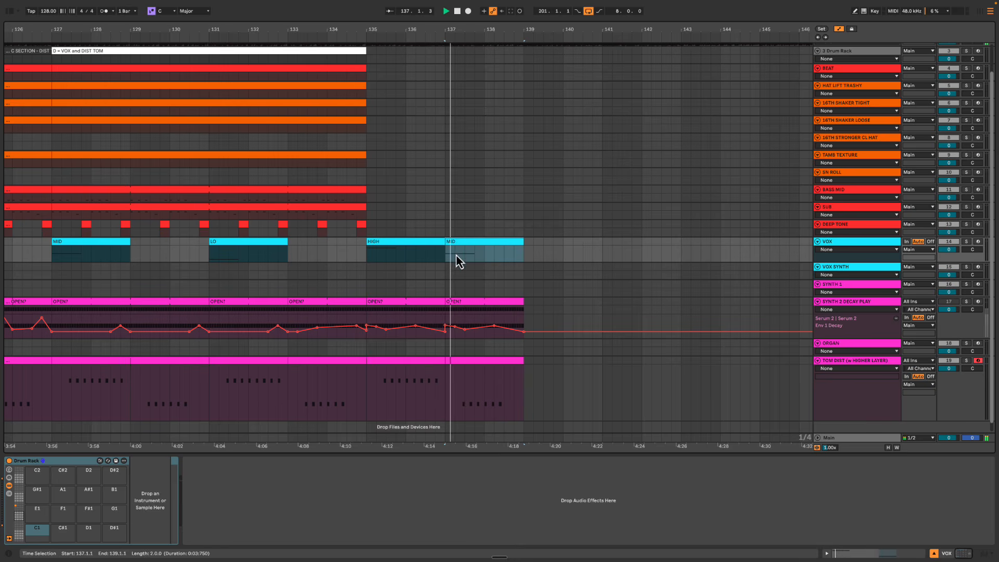
Duplicate the drum and bass clips from BEAT to DEEP TONE of bars 127 to 135 up to bar 143, and listen from bar 135
{"action": "scroll", "coordinate": [354, 275], "scroll_direction": "left", "scroll_amount": 2}
{"action": "scroll", "coordinate": [353, 271], "scroll_direction": "up", "scroll_amount": 2}
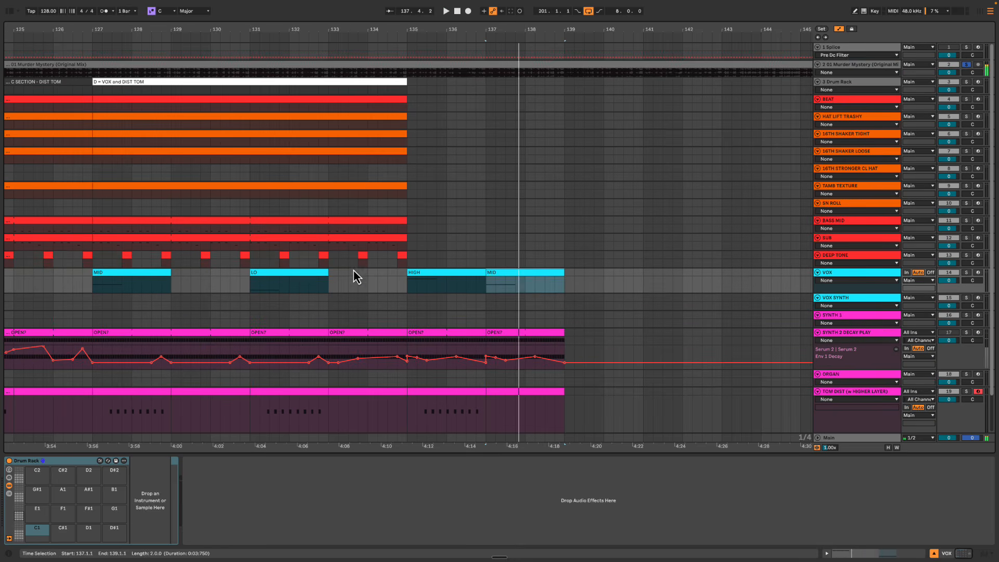
{"action": "left_click", "coordinate": [408, 263]}
{"action": "key", "text": "space"}
{"action": "left_click", "coordinate": [225, 104]}
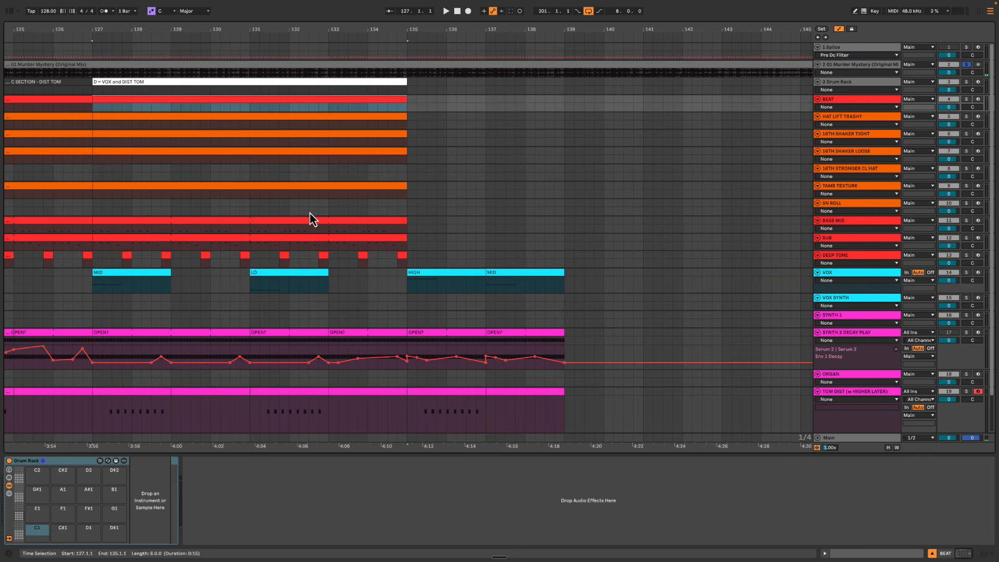
{"action": "left_click", "coordinate": [403, 255], "text": "shift"}
{"action": "key", "text": "ctrl+d"}
{"action": "key", "text": "space"}
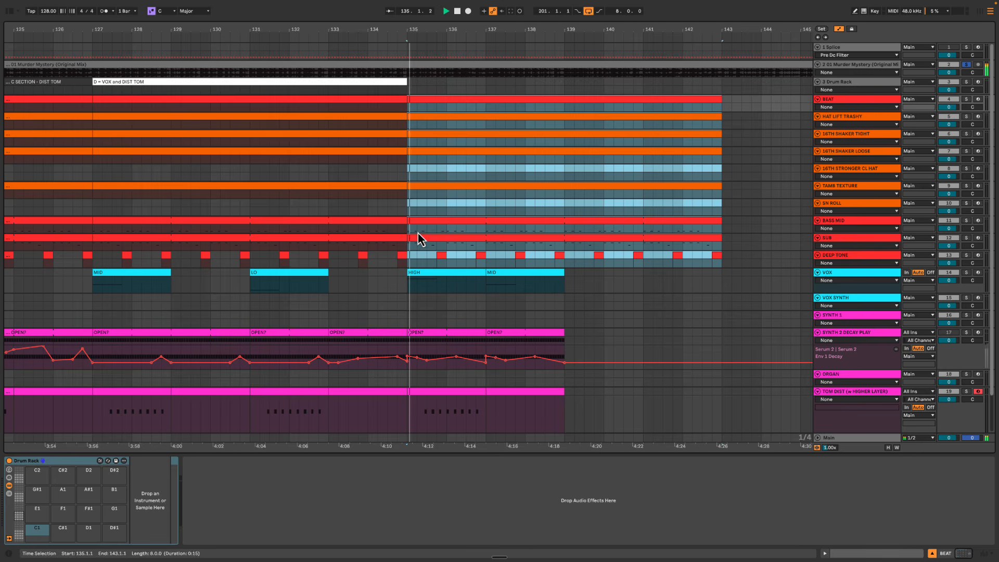
{"action": "left_click", "coordinate": [373, 256]}
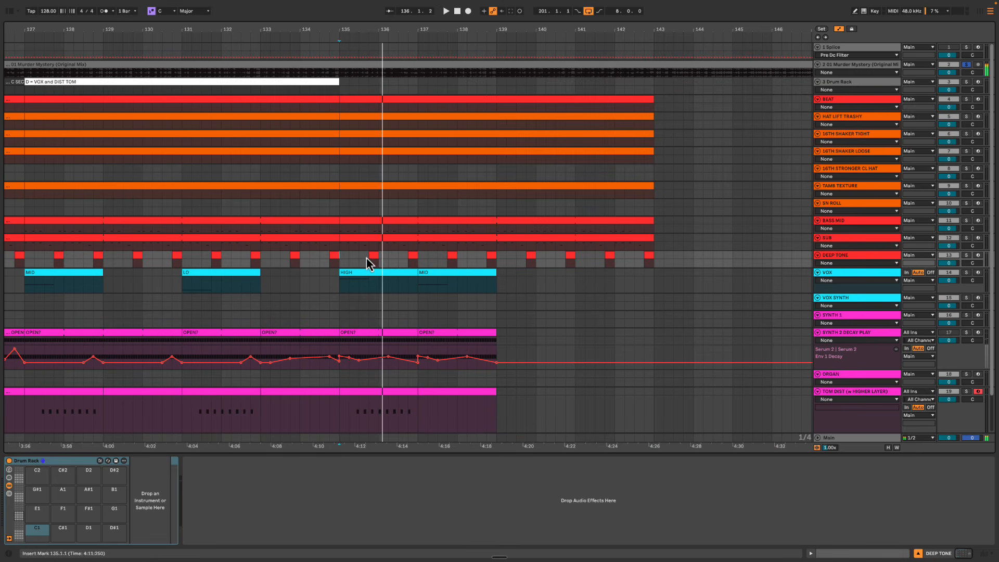
{"action": "key", "text": "space"}
Reshape the Env 1 Decay automation of SYNTH 2 DECAY PLAY between bars 138 and 139 into a dip, and listen to the change
{"action": "scroll", "coordinate": [511, 283], "scroll_direction": "down", "scroll_amount": 2}
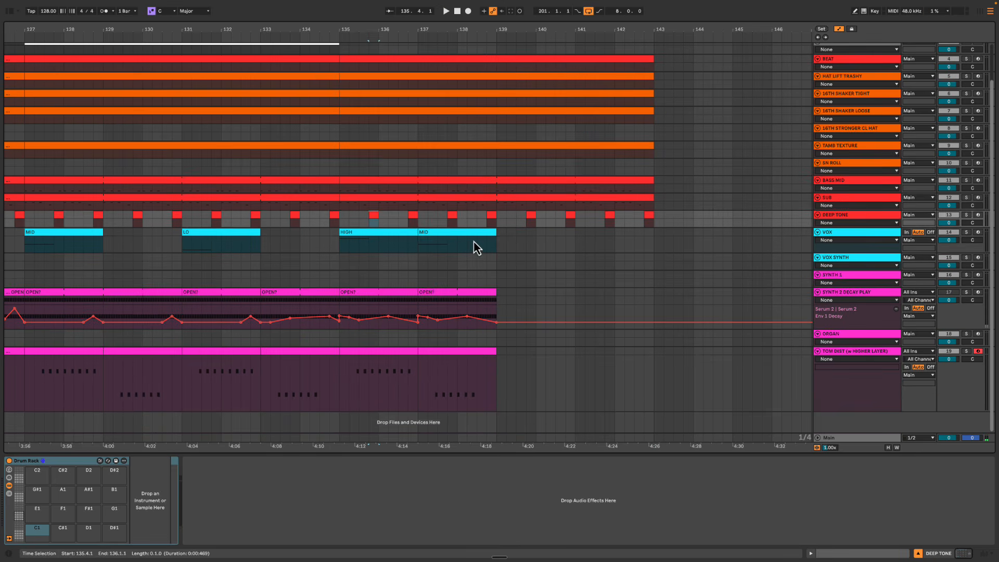
{"action": "left_click", "coordinate": [475, 243]}
{"action": "key", "text": "space"}
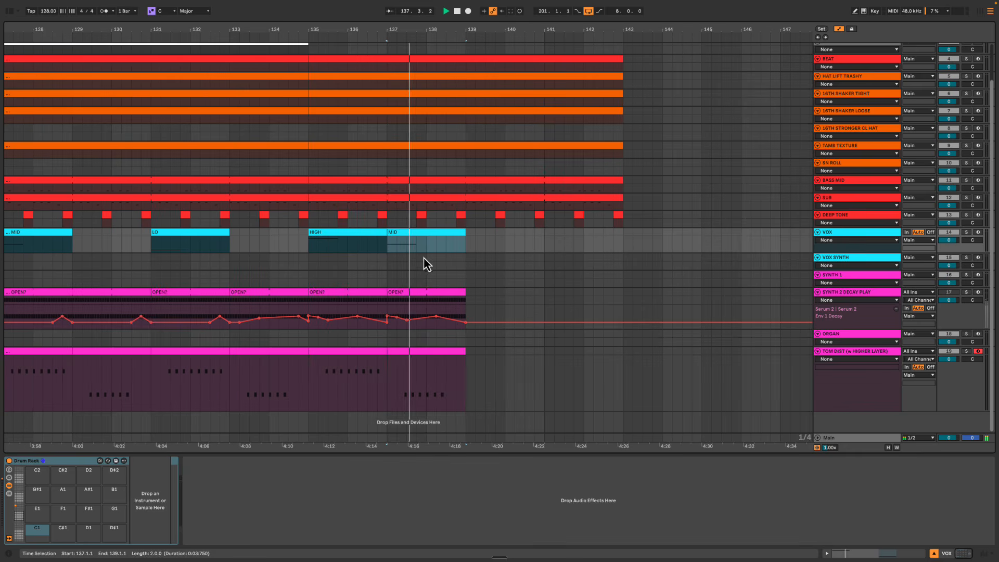
{"action": "left_click_drag", "start_coordinate": [428, 315], "coordinate": [450, 313]}
{"action": "left_click", "coordinate": [451, 313]}
{"action": "key", "text": "space"}
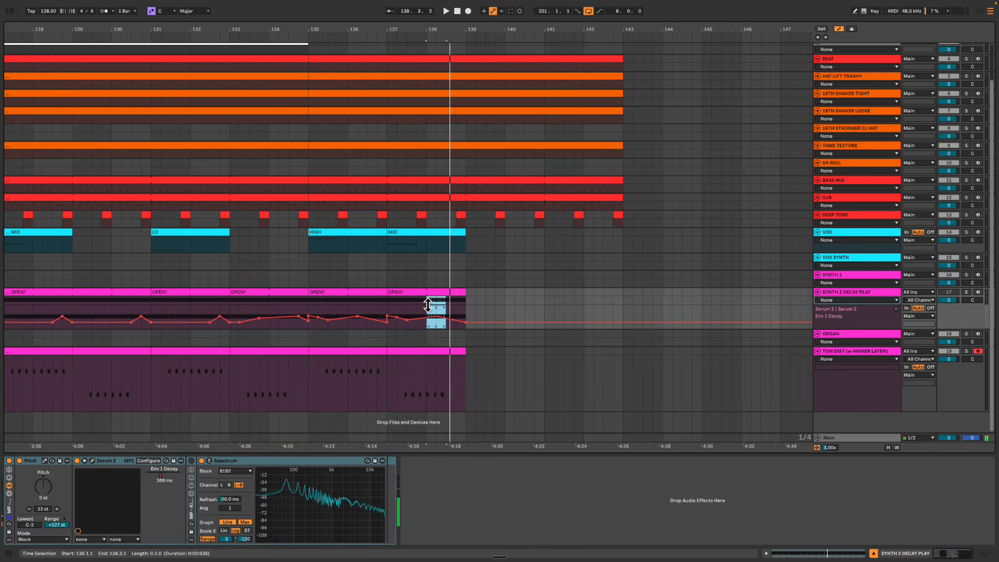
{"action": "left_click", "coordinate": [427, 315]}
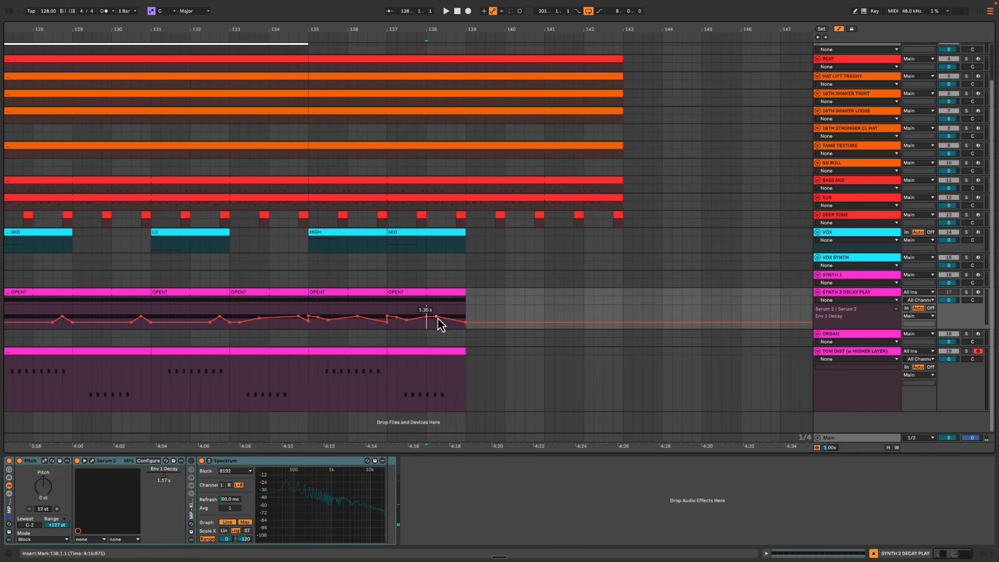
{"action": "key", "text": "space"}
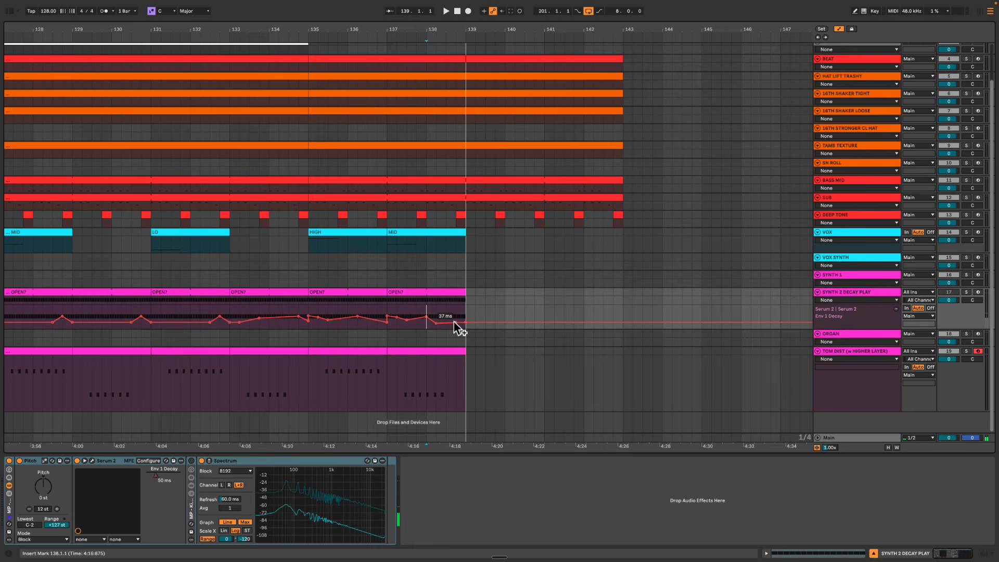
{"action": "mouse_move", "coordinate": [464, 323]}
{"action": "left_mouse_down"}
{"action": "mouse_move", "coordinate": [464, 313]}
{"action": "mouse_move", "coordinate": [446, 325]}
{"action": "left_mouse_up"}
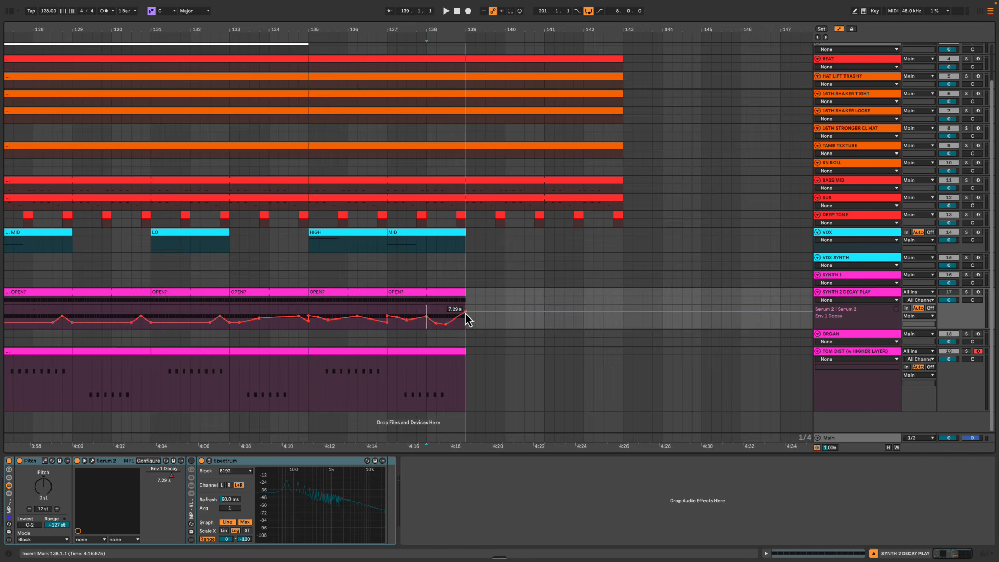
{"action": "left_click", "coordinate": [437, 318]}
{"action": "key", "text": "space"}
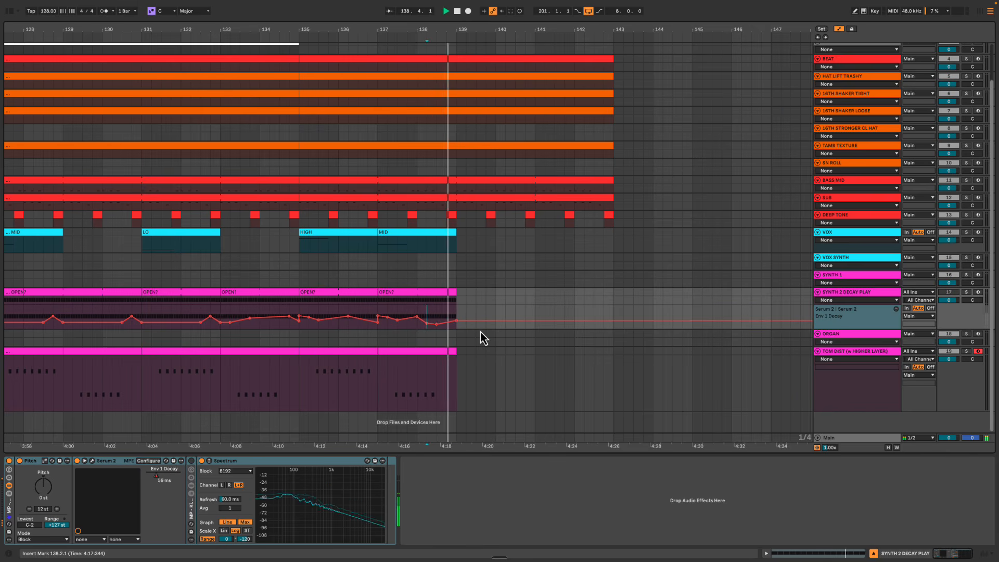
{"action": "key", "text": "space"}
Copy the LO clip from bars 131 to 133 of the VOX track to bars 139 to 141, and play it from bar 139
{"action": "left_click_drag", "start_coordinate": [194, 239], "coordinate": [505, 243]}
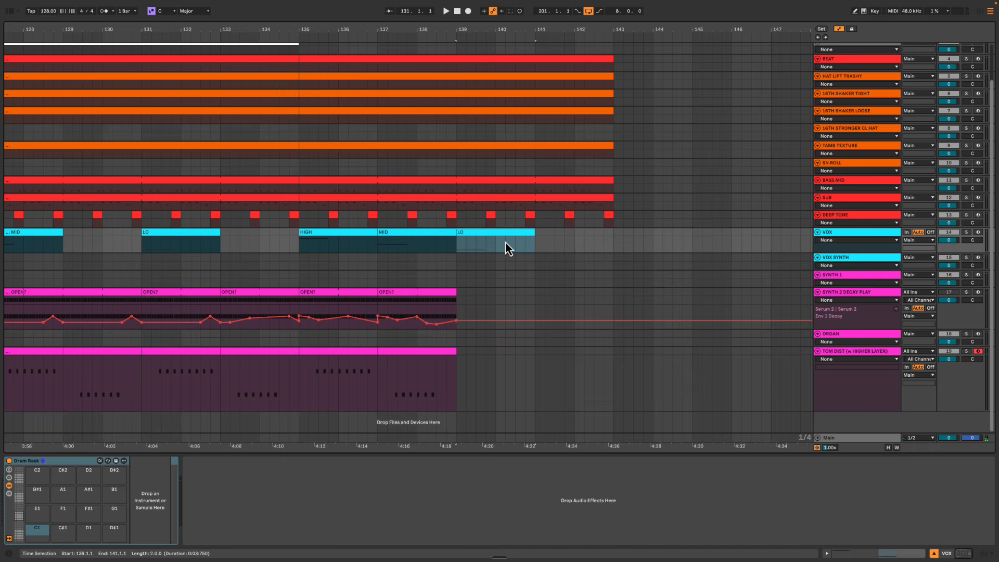
{"action": "scroll", "coordinate": [439, 254], "scroll_direction": "left", "scroll_amount": 4}
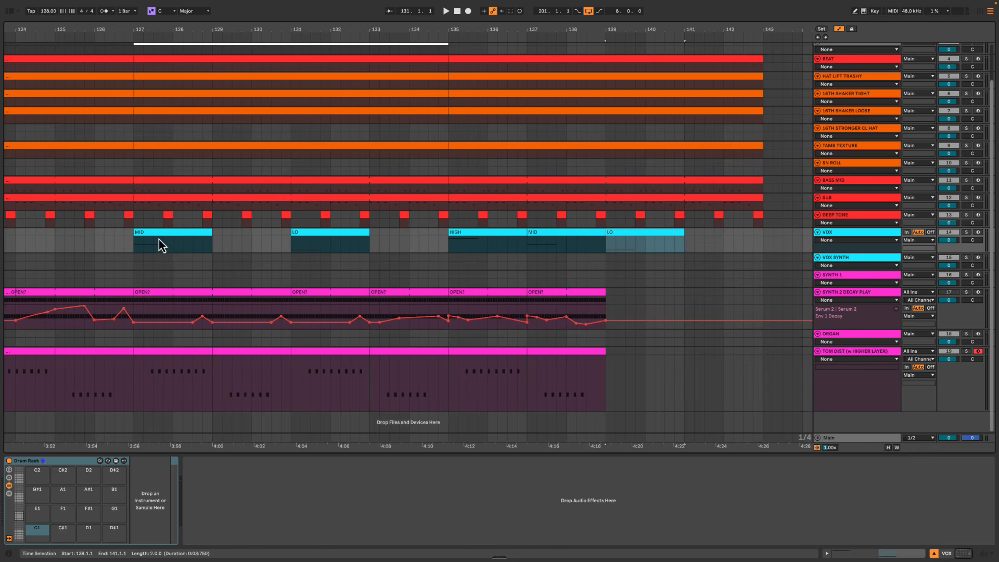
{"action": "left_click", "coordinate": [171, 233]}
{"action": "left_click", "coordinate": [329, 233]}
{"action": "left_click", "coordinate": [488, 225]}
{"action": "left_click", "coordinate": [572, 234]}
{"action": "left_click", "coordinate": [665, 241]}
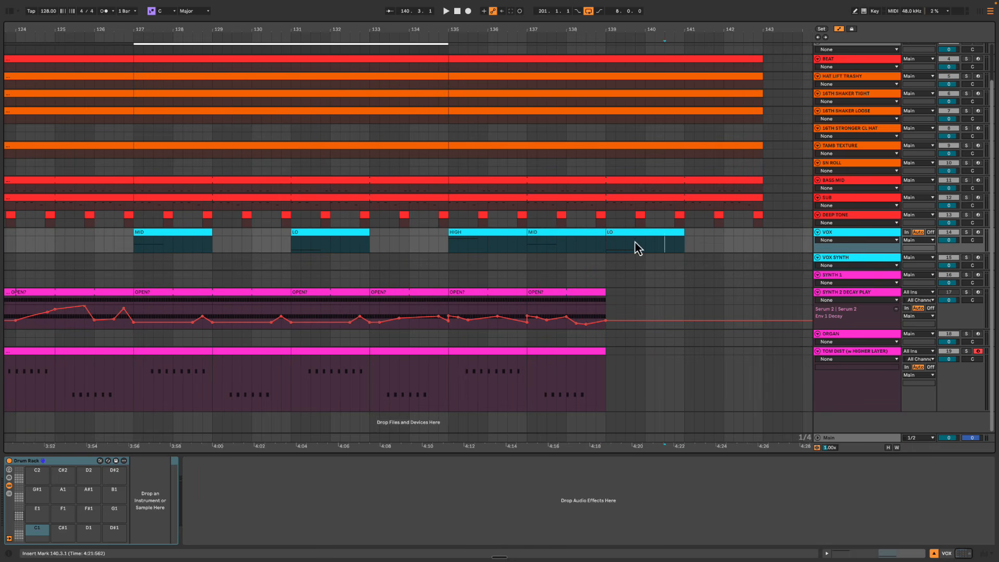
{"action": "key", "text": "space"}
{"action": "left_click", "coordinate": [619, 234]}
{"action": "key", "text": "space"}
{"action": "key", "text": "space"}
{"action": "scroll", "coordinate": [523, 279], "scroll_direction": "right", "scroll_amount": 3}
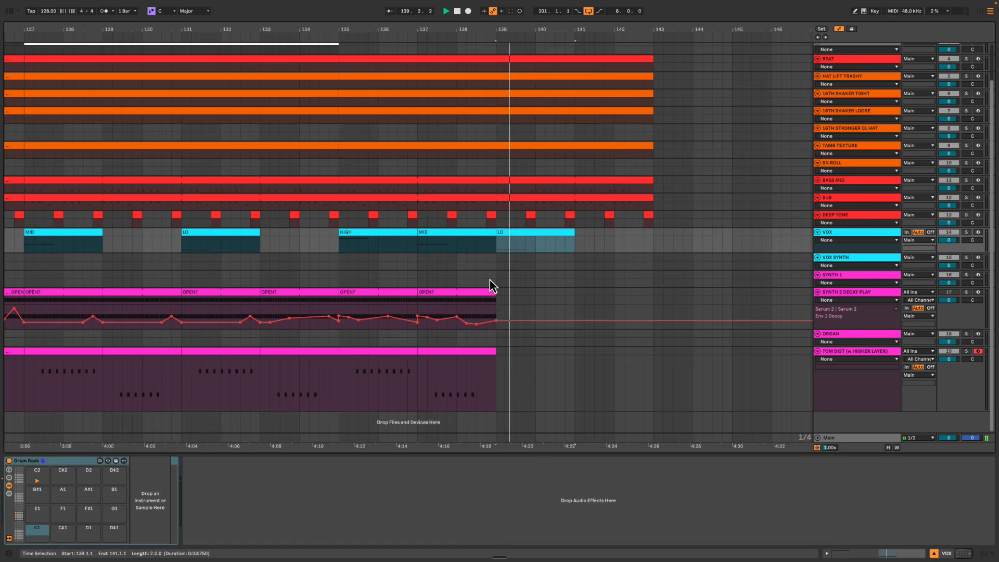
Listen from bar 138, and duplicate the SYNTH 2 DECAY PLAY clip of bars 137 to 139 up to bar 141
{"action": "left_click", "coordinate": [454, 296]}
{"action": "key", "text": "space"}
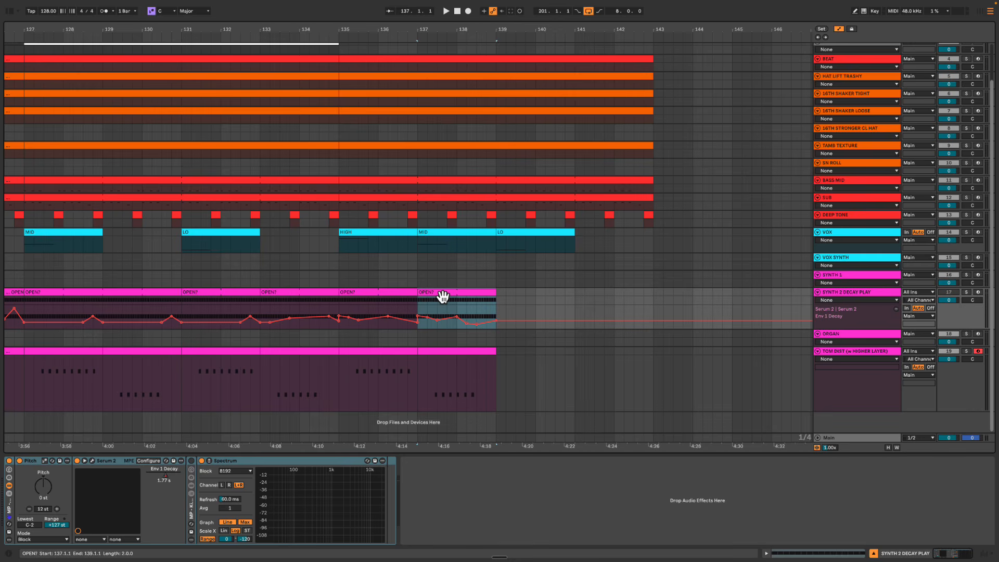
{"action": "left_click", "coordinate": [439, 241]}
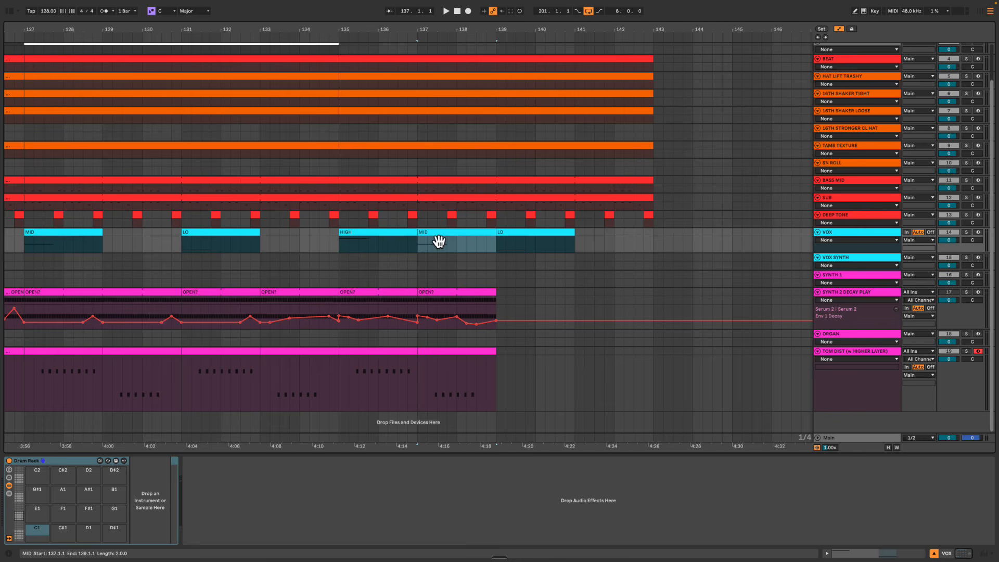
{"action": "scroll", "coordinate": [439, 241], "scroll_direction": "right", "scroll_amount": 3}
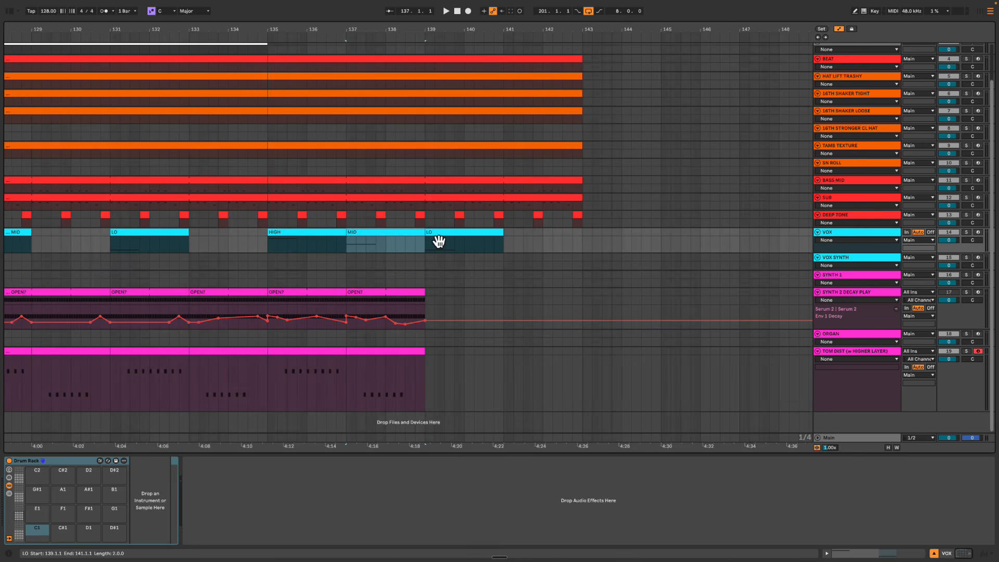
{"action": "left_click", "coordinate": [381, 242]}
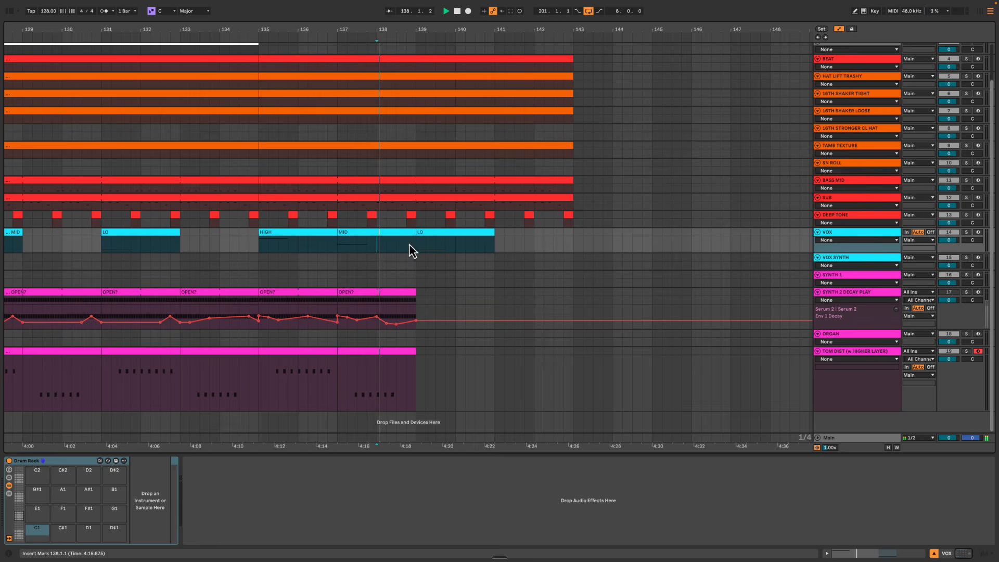
{"action": "key", "text": "space"}
{"action": "scroll", "coordinate": [411, 244], "scroll_direction": "left", "scroll_amount": 3}
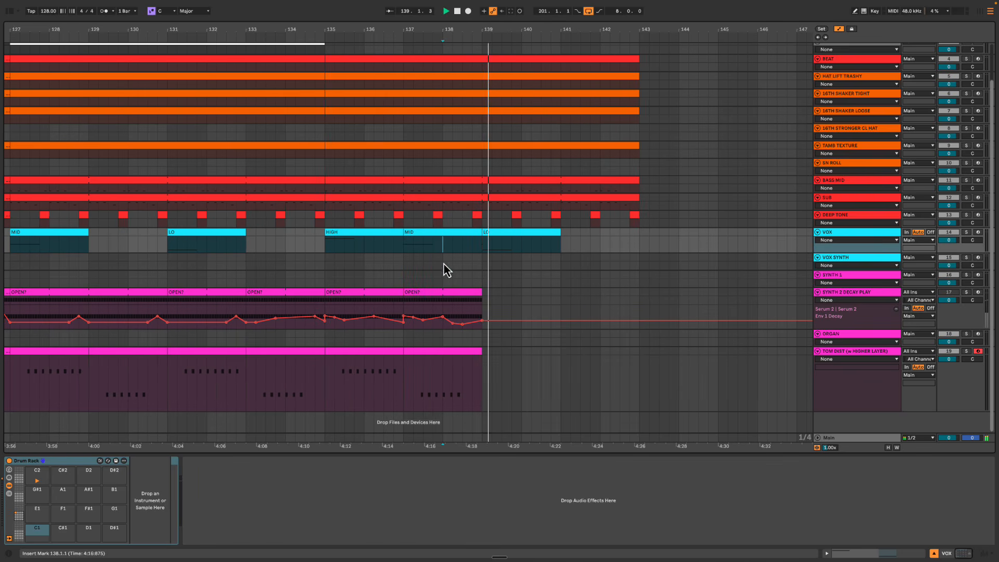
{"action": "left_click", "coordinate": [476, 299]}
{"action": "key", "text": "space"}
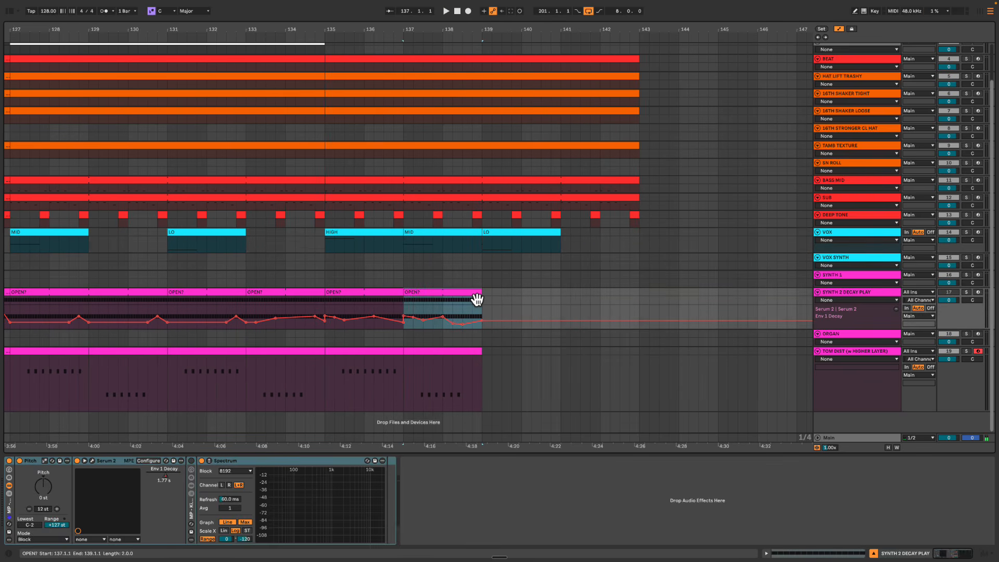
{"action": "key", "text": "ctrl+d"}
{"action": "left_click", "coordinate": [526, 281]}
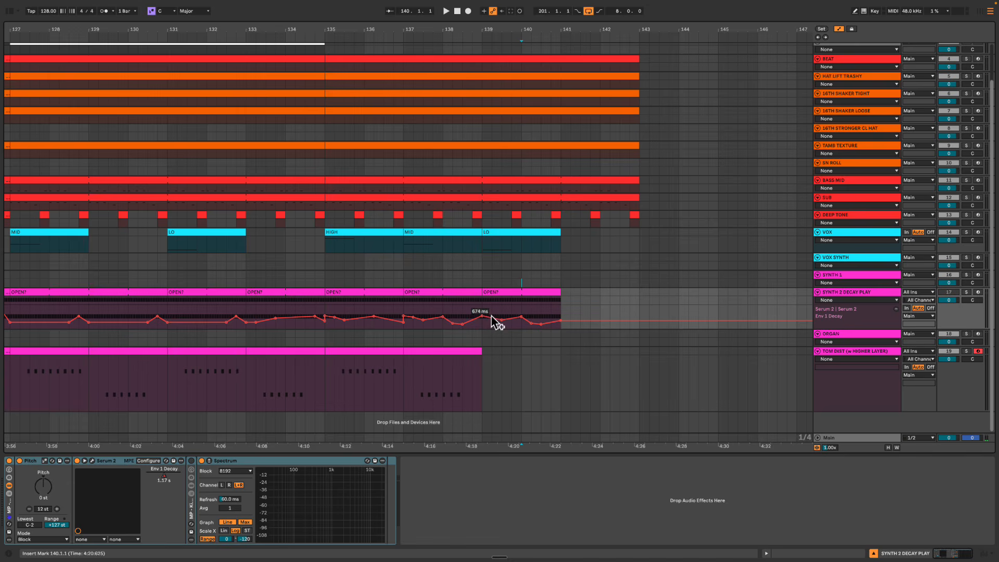
Lower the Env 1 Decay automation halfway through bar 139 on SYNTH 2 DECAY PLAY while playing from bar 138.3
{"action": "left_click", "coordinate": [462, 323]}
{"action": "key", "text": "space"}
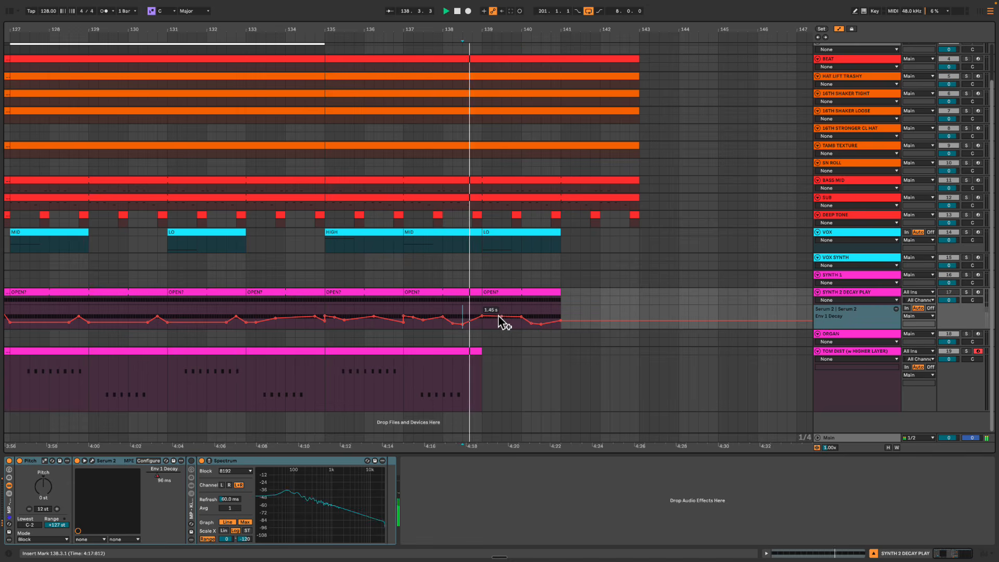
{"action": "left_click_drag", "start_coordinate": [502, 318], "coordinate": [502, 324]}
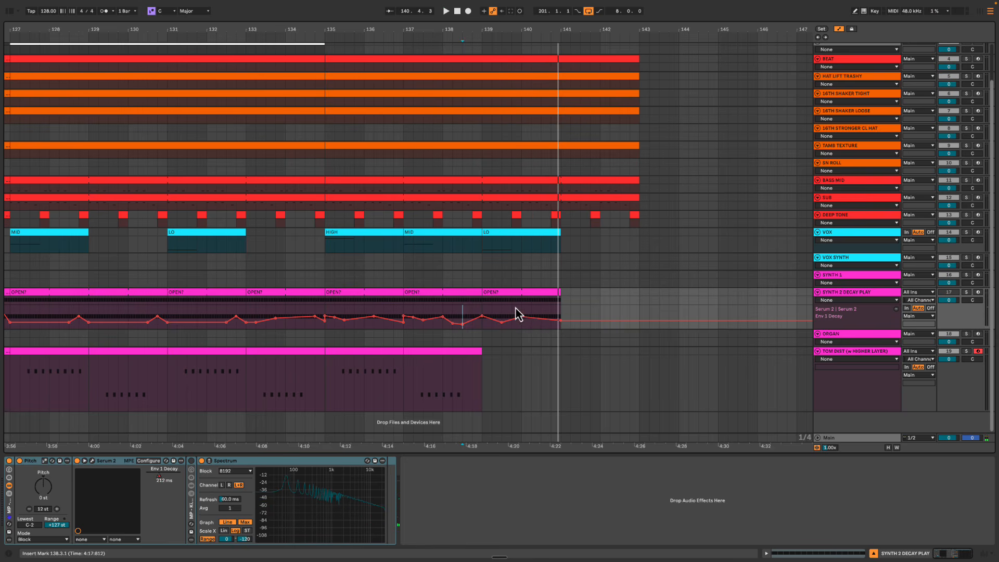
Duplicate the TOM DIST clips of bars 135 to 139 up to bar 143
{"action": "left_click", "coordinate": [453, 352]}
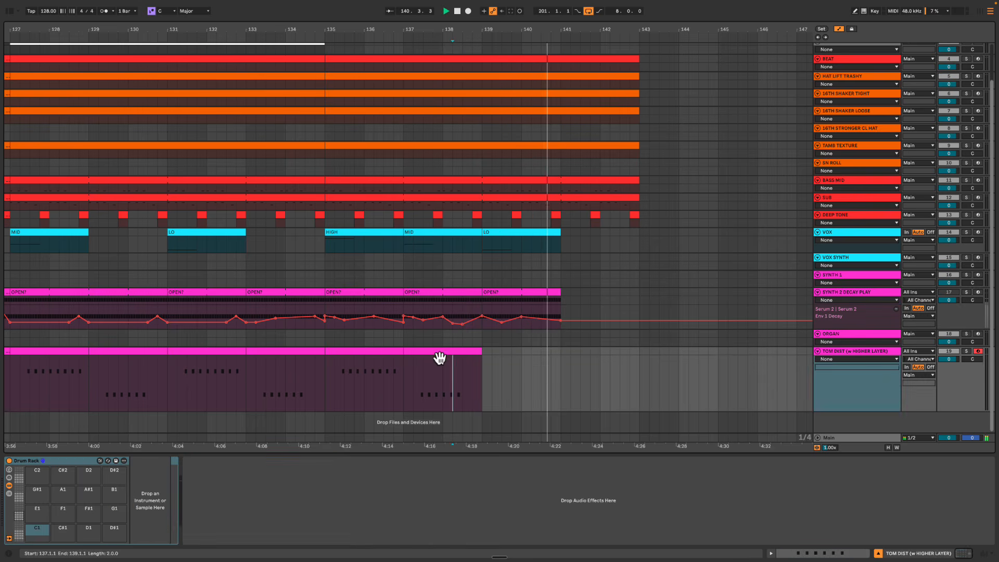
{"action": "left_click", "coordinate": [390, 354]}
{"action": "left_click", "coordinate": [428, 355], "text": "shift"}
{"action": "key", "text": "super+d"}
{"action": "key", "text": "space"}
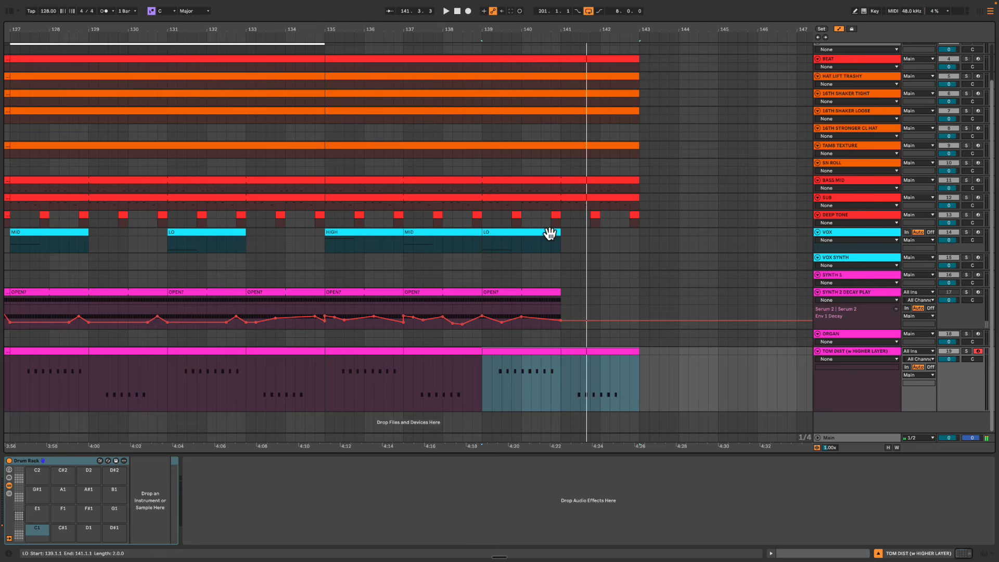
Fill bars 141 to 143 of the VOX track with a copy of the HIGH clip and play the result
{"action": "left_click", "coordinate": [550, 233]}
{"action": "left_click_drag", "start_coordinate": [370, 236], "coordinate": [604, 249]}
{"action": "left_click", "coordinate": [541, 283]}
{"action": "key", "text": "space"}
Duplicate the SYNTH 2 DECAY PLAY clip of bars 139 to 141 up to bar 143
{"action": "left_click", "coordinate": [520, 293]}
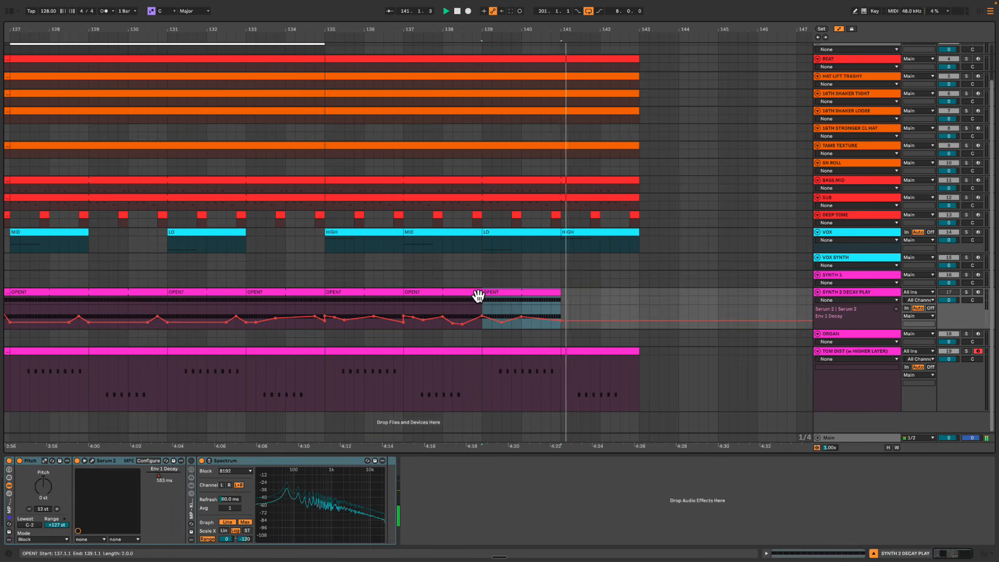
{"action": "key", "text": "super+d"}
{"action": "left_click", "coordinate": [590, 304]}
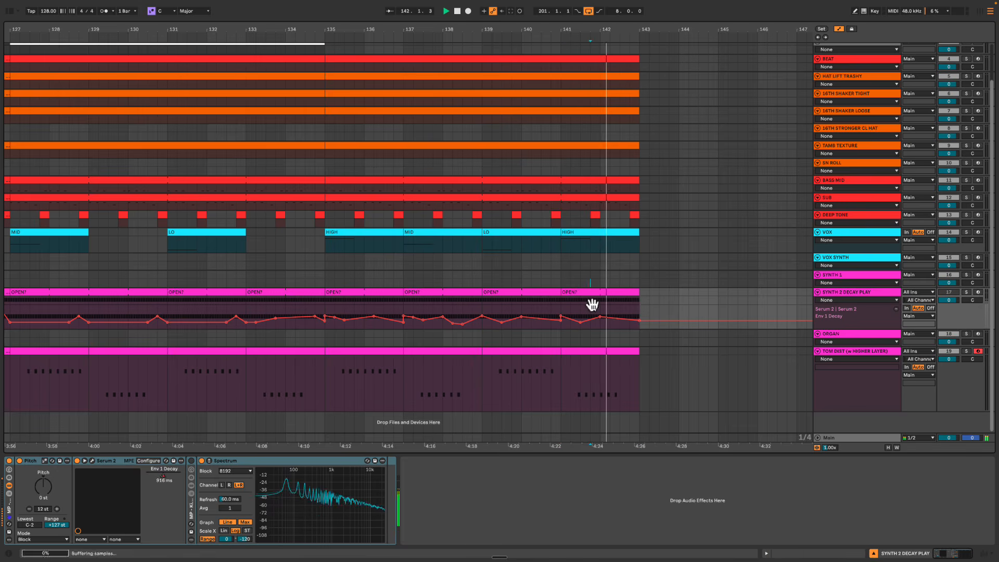
Reshape the Env 1 Decay automation of bars 141 to 143 into a rise ending at about 10.8 s, and listen from bar 141
{"action": "left_click", "coordinate": [580, 323]}
{"action": "key", "text": "space"}
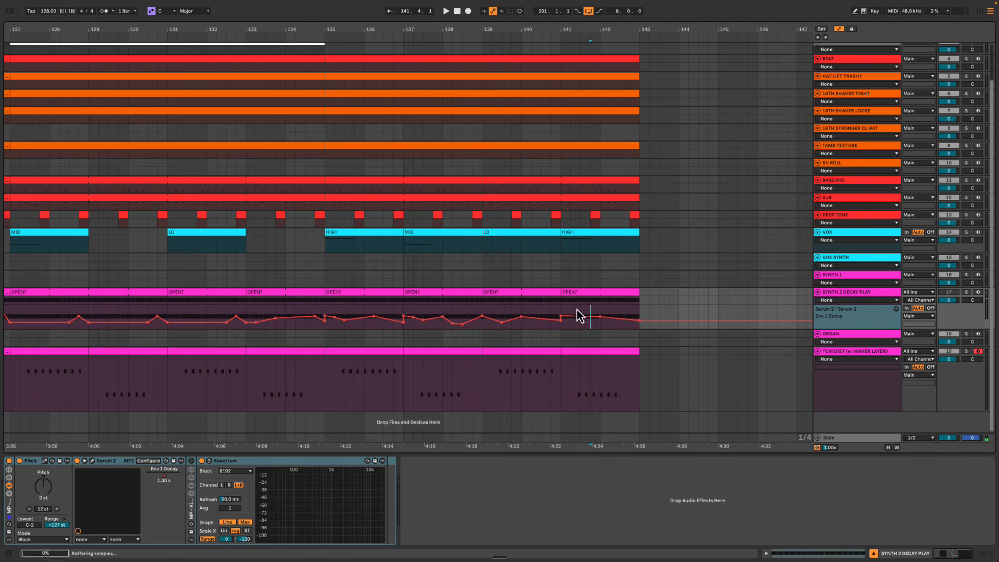
{"action": "left_click", "coordinate": [601, 320]}
{"action": "left_click", "coordinate": [642, 321]}
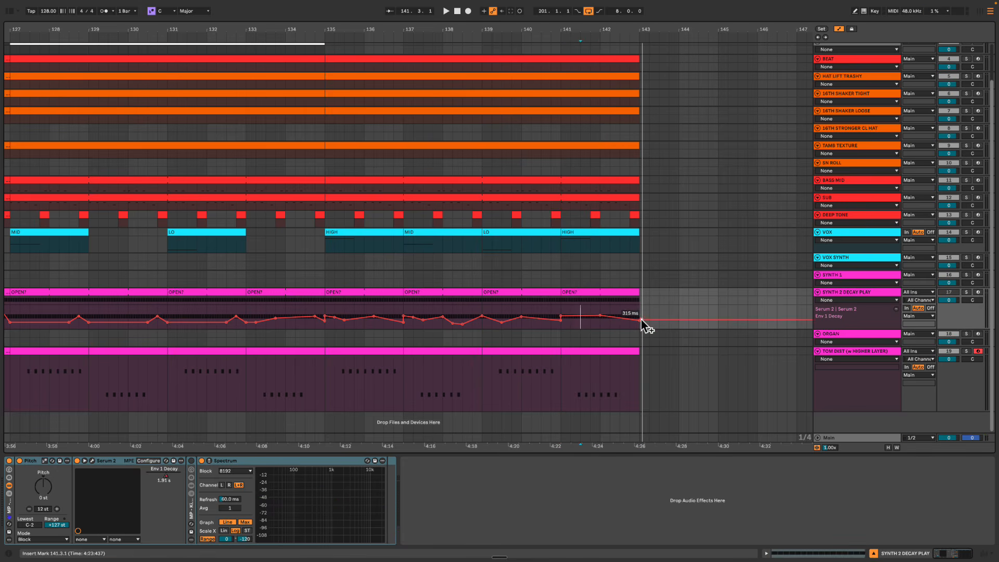
{"action": "left_click", "coordinate": [562, 315]}
{"action": "key", "text": "space"}
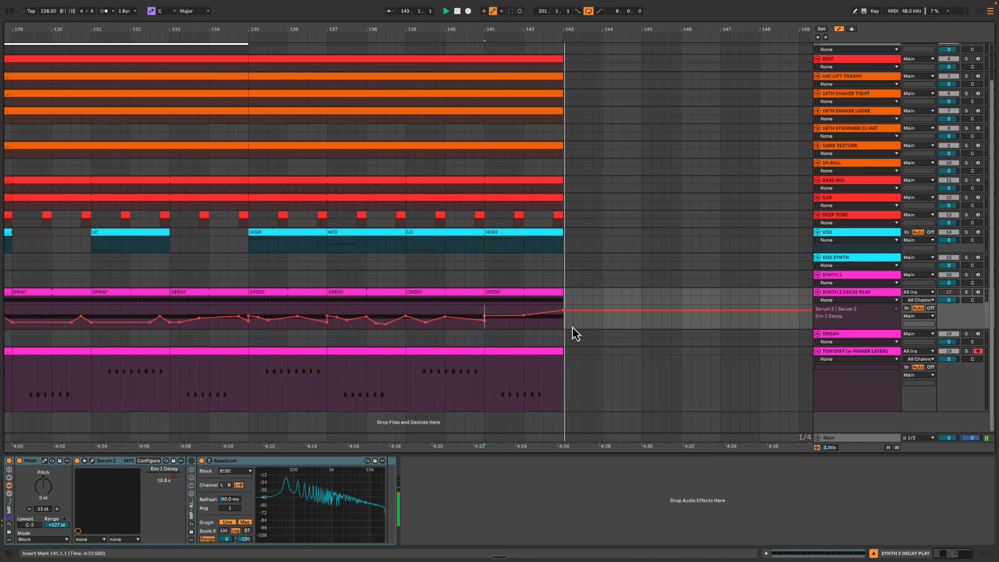
{"action": "key", "text": "space"}
Play from bar 138 past the end of the section, and hide the device view to enlarge the arrangement
{"action": "left_click", "coordinate": [375, 174]}
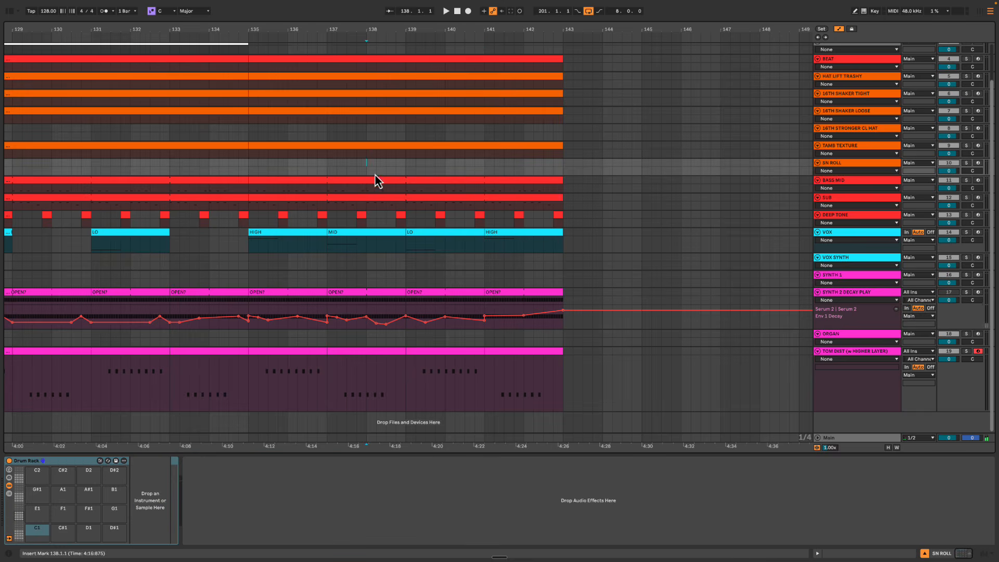
{"action": "scroll", "coordinate": [691, 163], "scroll_direction": "up", "scroll_amount": 3}
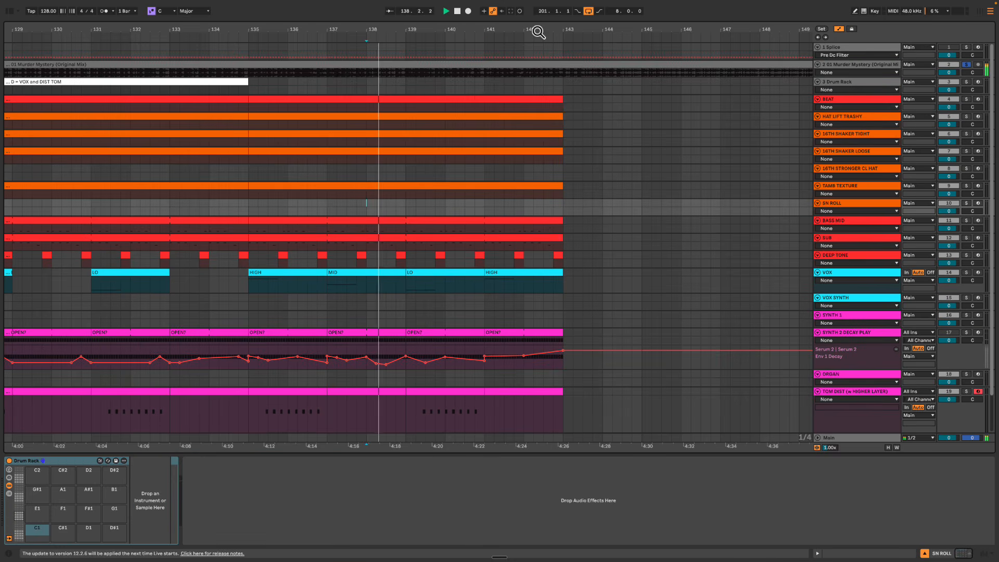
{"action": "mouse_move", "coordinate": [537, 31]}
{"action": "left_mouse_down"}
{"action": "mouse_move", "coordinate": [509, 31]}
{"action": "mouse_move", "coordinate": [547, 32]}
{"action": "left_mouse_up"}
{"action": "key", "text": "super+alt+l"}
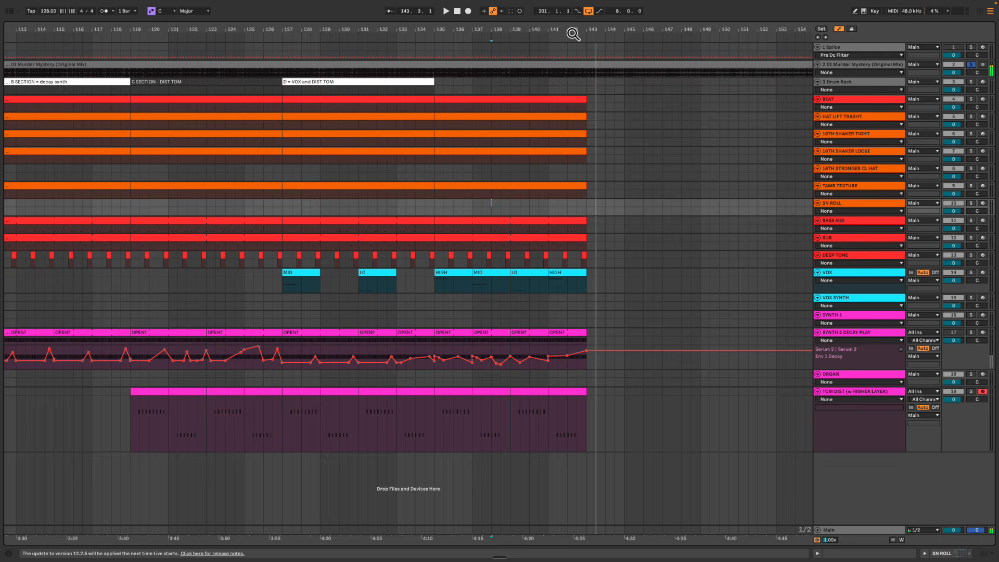
Examine the earlier arrangement, checking the vocal and SYNTH 1 clips of the A section from bar 93 and listening from bar 64
{"action": "left_click_drag", "start_coordinate": [569, 33], "coordinate": [569, 123]}
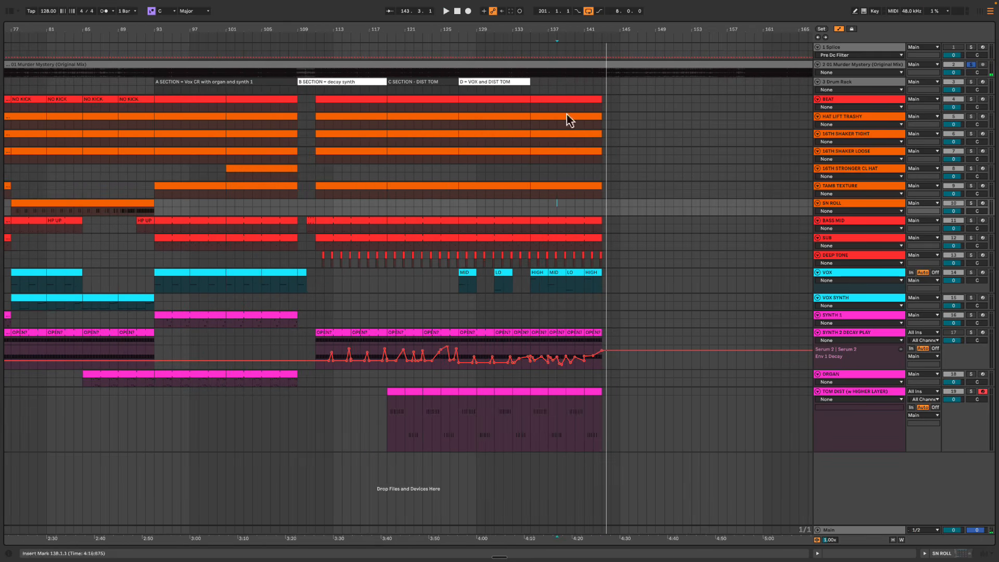
{"action": "scroll", "coordinate": [392, 245], "scroll_direction": "left", "scroll_amount": 5}
{"action": "left_click_drag", "start_coordinate": [302, 180], "coordinate": [582, 439]}
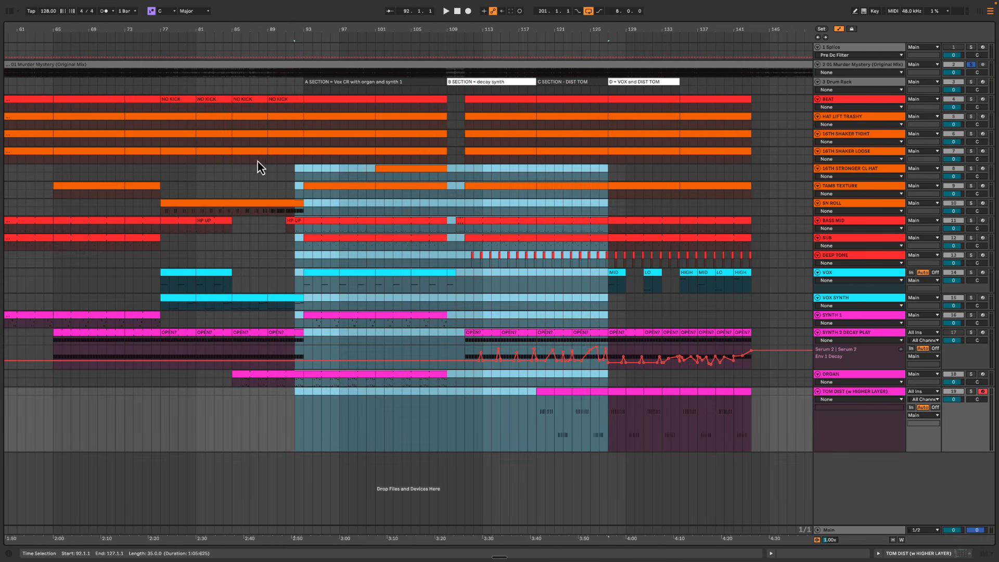
{"action": "left_click", "coordinate": [331, 180]}
{"action": "left_click_drag", "start_coordinate": [305, 272], "coordinate": [372, 304]}
{"action": "key", "text": "space"}
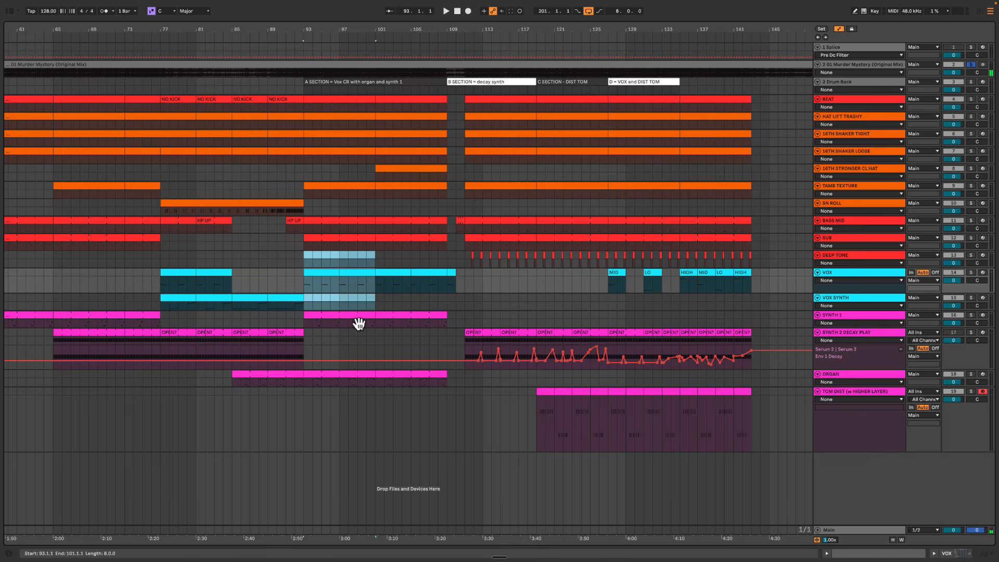
{"action": "left_click", "coordinate": [352, 316]}
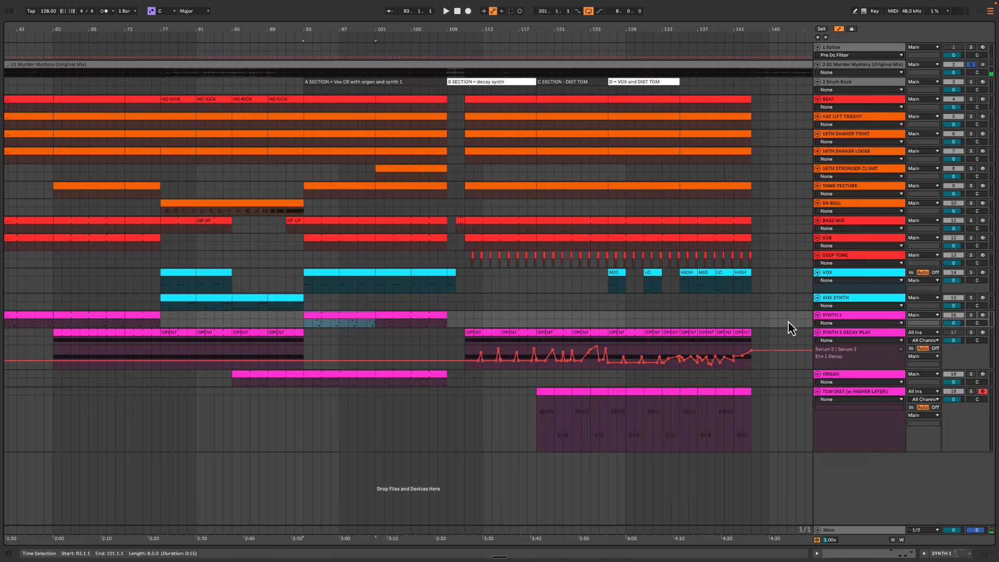
{"action": "left_click", "coordinate": [314, 327]}
{"action": "key", "text": "space"}
{"action": "left_click", "coordinate": [43, 329]}
{"action": "key", "text": "space"}
{"action": "key", "text": "space"}
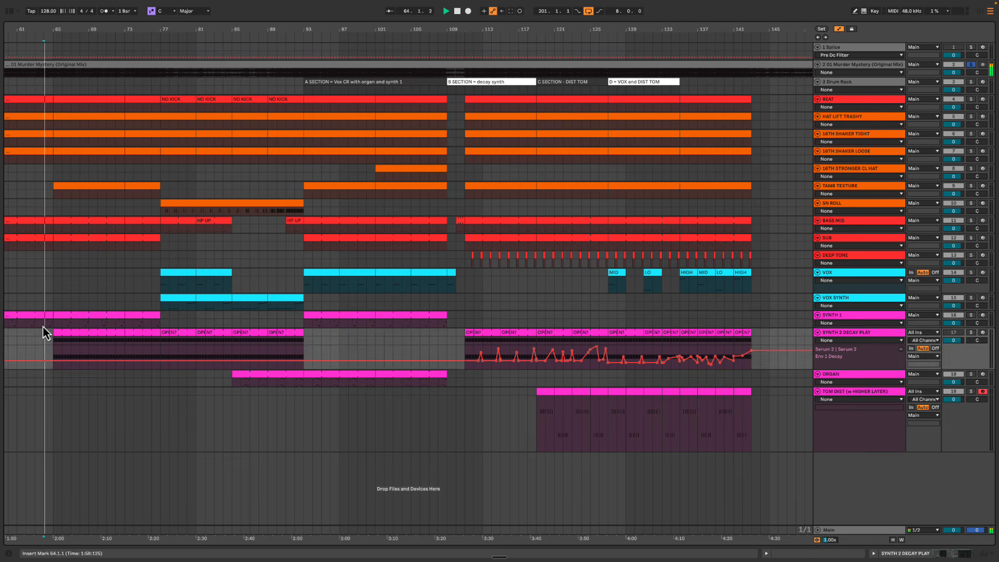
Hide the automation lanes and examine the A section's synth and organ clips, listening from bar 94
{"action": "left_click", "coordinate": [43, 326]}
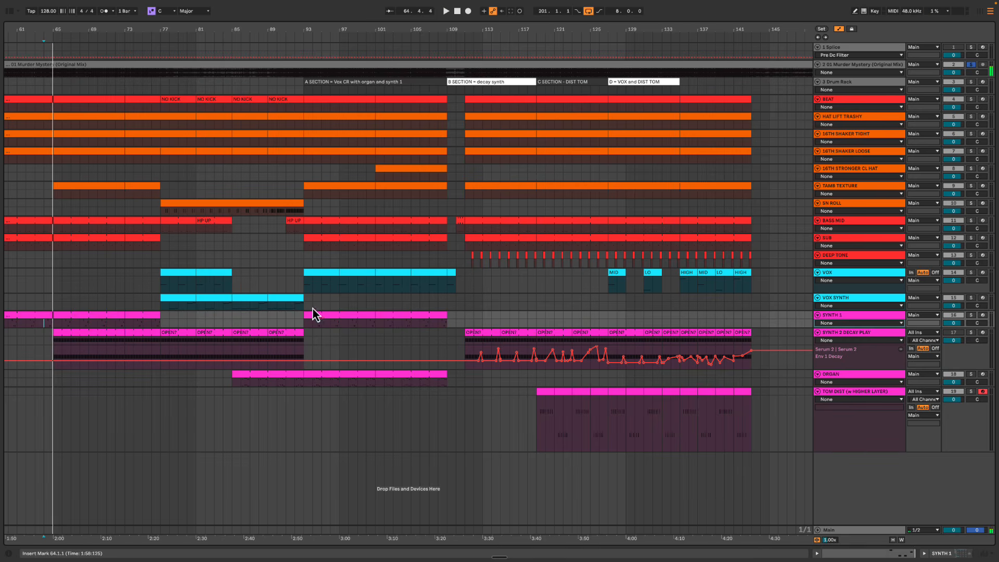
{"action": "left_click_drag", "start_coordinate": [313, 308], "coordinate": [465, 339]}
{"action": "key", "text": "a"}
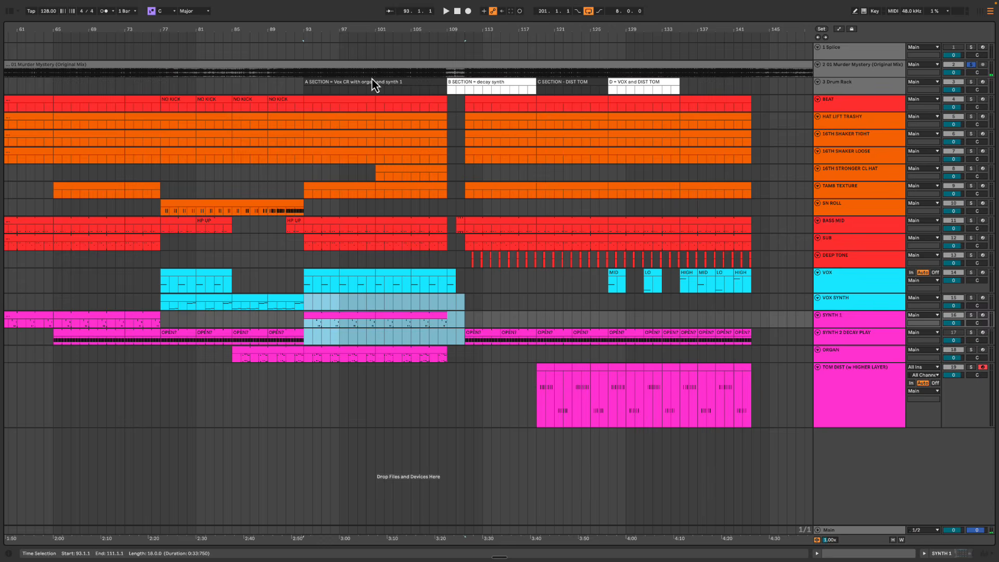
{"action": "left_click", "coordinate": [372, 82]}
{"action": "left_click", "coordinate": [349, 345]}
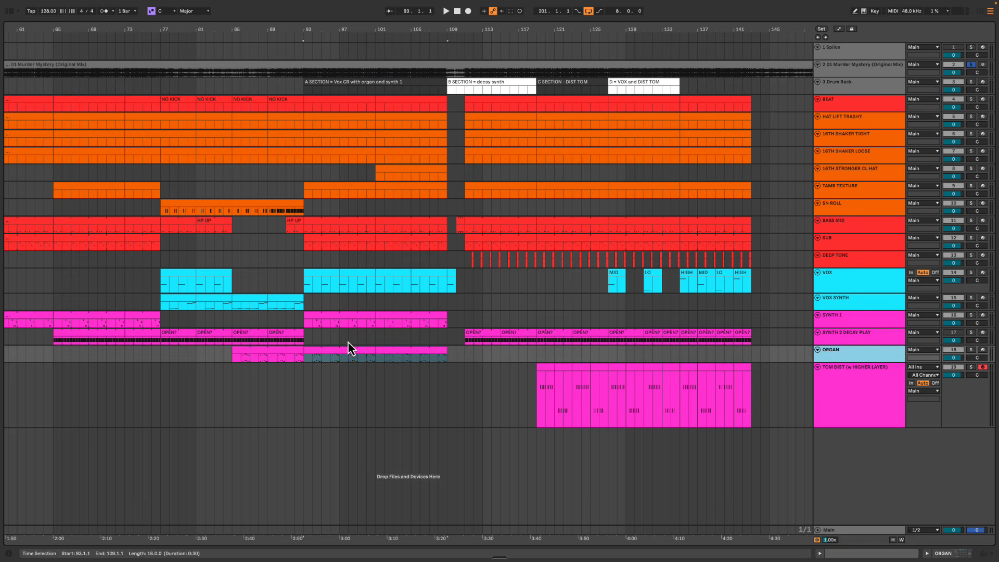
{"action": "left_click_drag", "start_coordinate": [708, 399], "coordinate": [592, 320]}
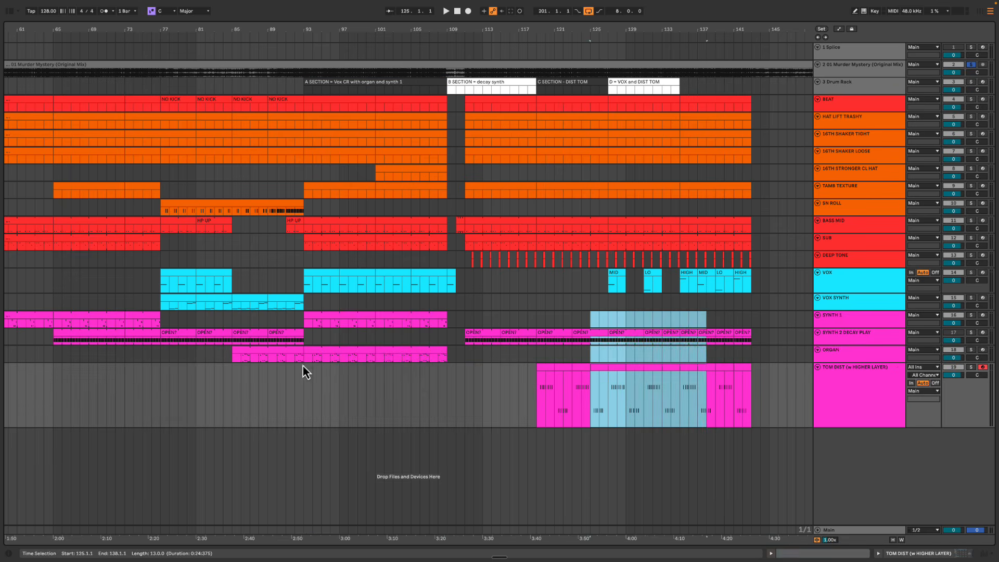
{"action": "left_click", "coordinate": [312, 354]}
{"action": "key", "text": "space"}
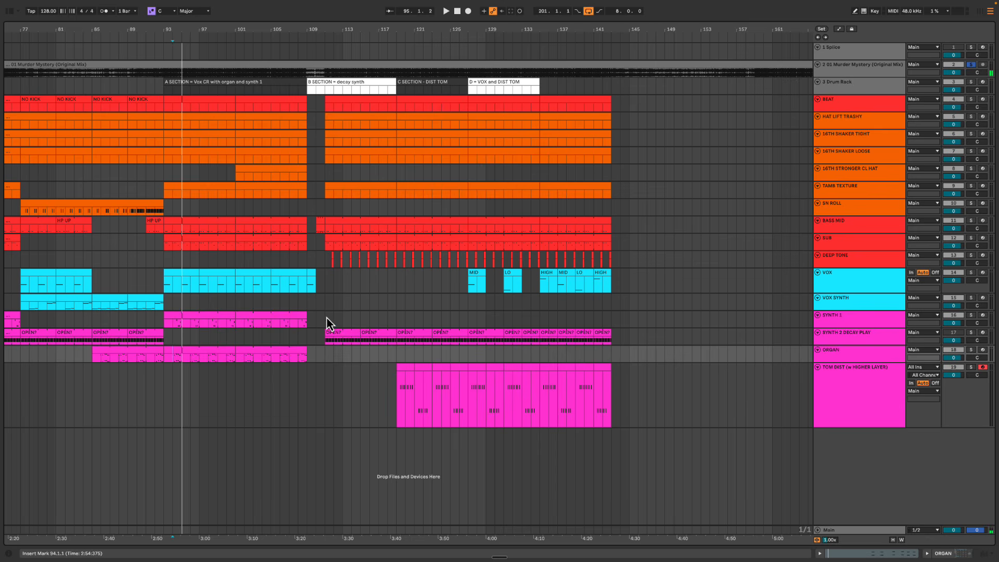
Examine the synth and organ lanes of sections B to D and play the decay synth from bar 113, checking its automation
{"action": "left_click_drag", "start_coordinate": [327, 317], "coordinate": [371, 353]}
{"action": "left_click_drag", "start_coordinate": [399, 320], "coordinate": [469, 357]}
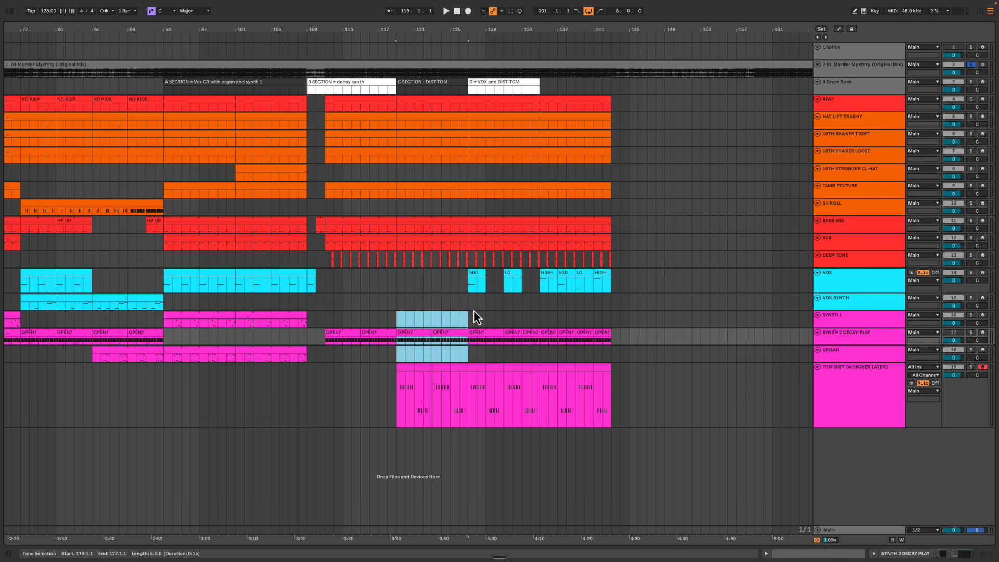
{"action": "left_click_drag", "start_coordinate": [477, 317], "coordinate": [609, 361]}
{"action": "left_click", "coordinate": [357, 284]}
{"action": "left_click", "coordinate": [327, 319]}
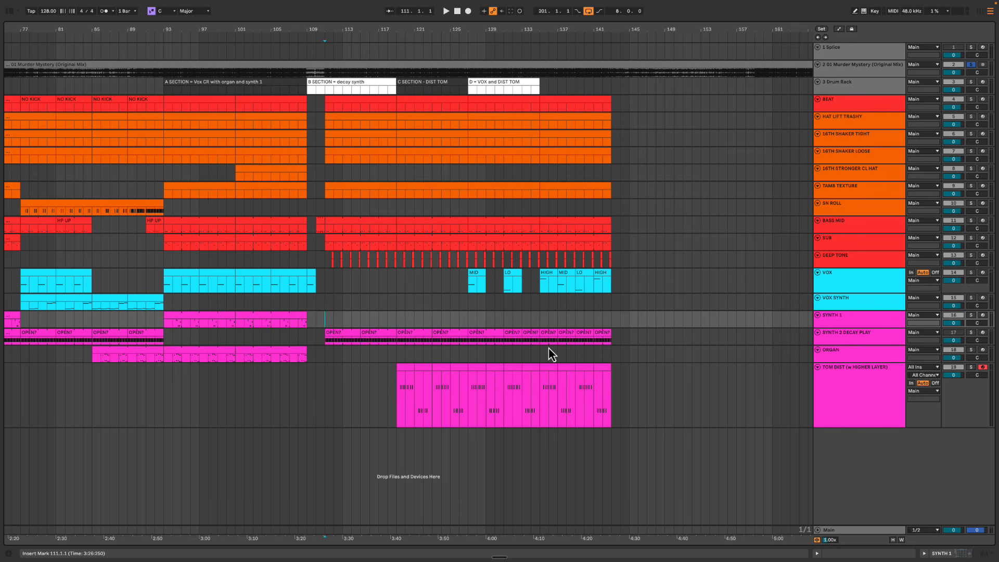
{"action": "left_click", "coordinate": [342, 319]}
{"action": "key", "text": "space"}
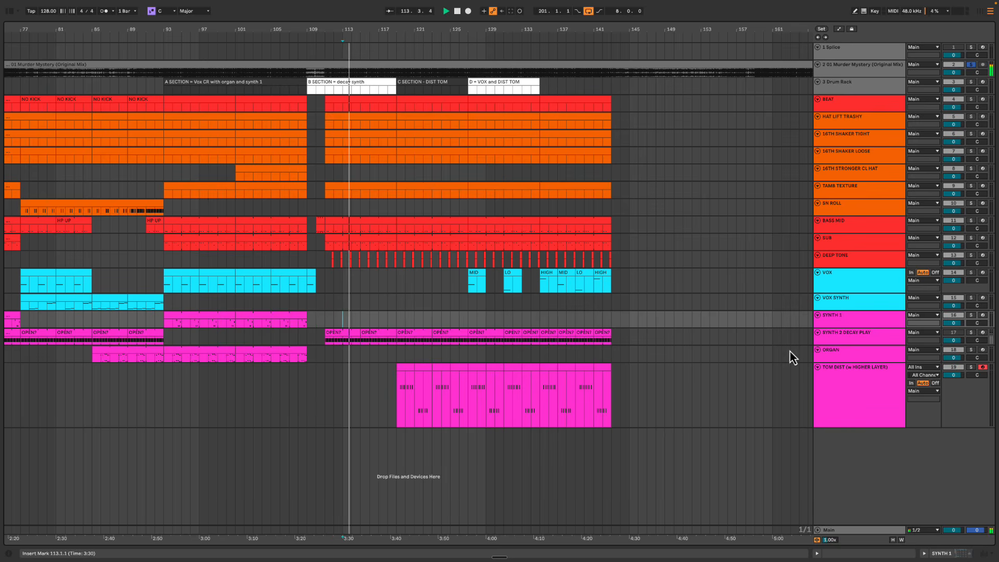
{"action": "key", "text": "a"}
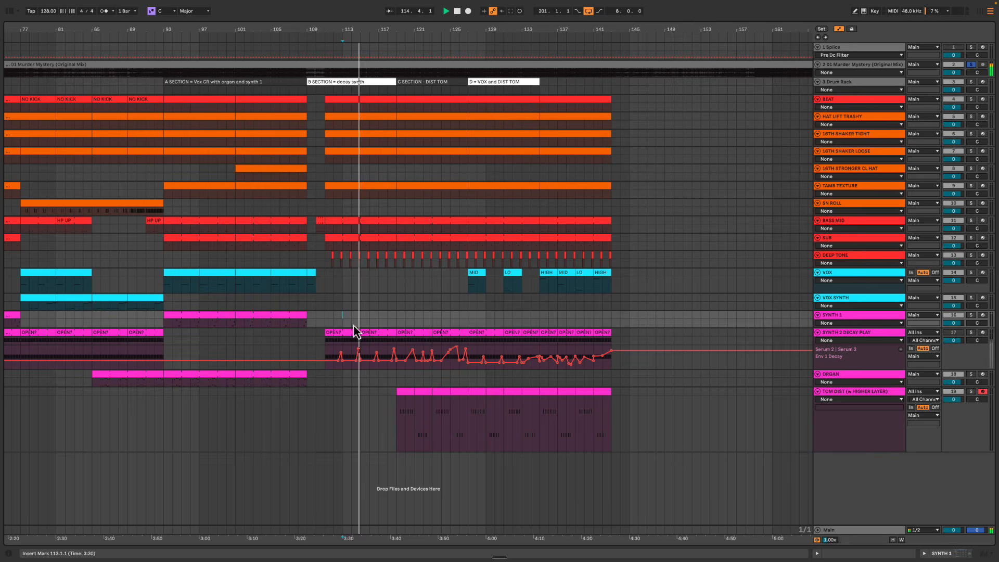
{"action": "key", "text": "space"}
{"action": "key", "text": "a"}
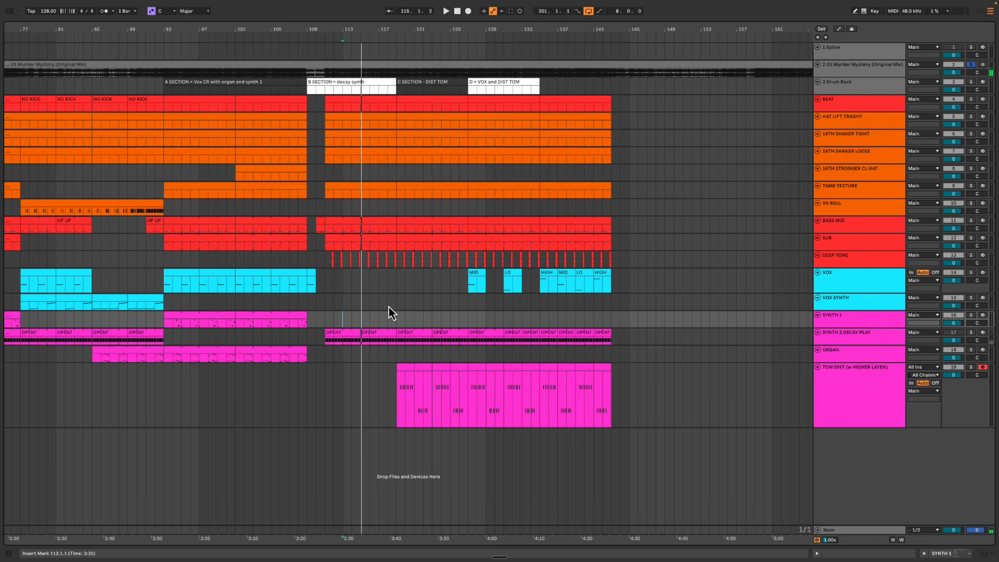
Examine the C section's tom layer and the MID, LO and HIGH VOX clips from bar 127 to 143
{"action": "left_click_drag", "start_coordinate": [389, 307], "coordinate": [469, 415]}
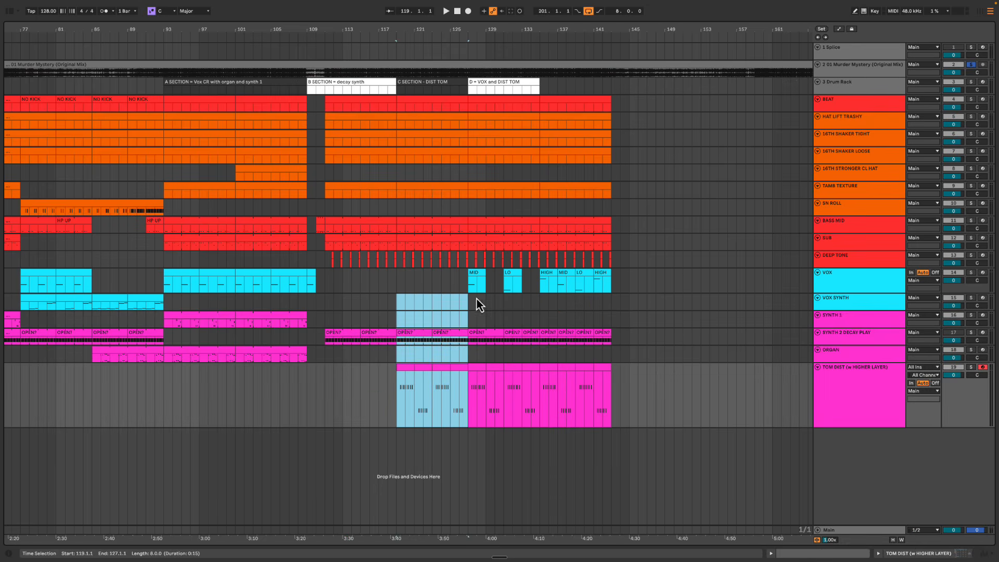
{"action": "left_click", "coordinate": [470, 287]}
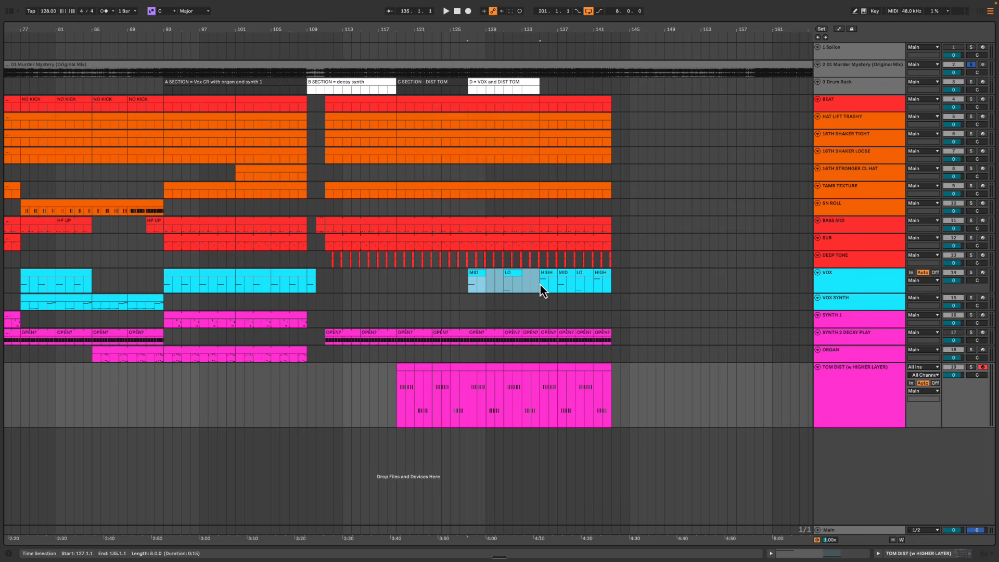
{"action": "left_click", "coordinate": [477, 278]}
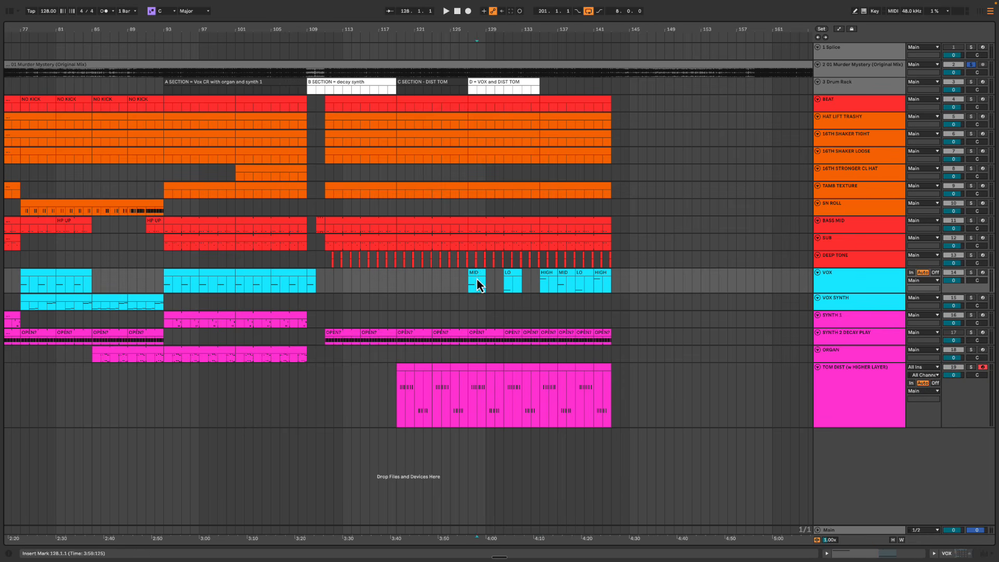
{"action": "left_click", "coordinate": [515, 280]}
{"action": "left_click_drag", "start_coordinate": [542, 304], "coordinate": [608, 349]}
{"action": "left_click", "coordinate": [538, 283]}
{"action": "scroll", "coordinate": [539, 283], "scroll_direction": "right", "scroll_amount": 3}
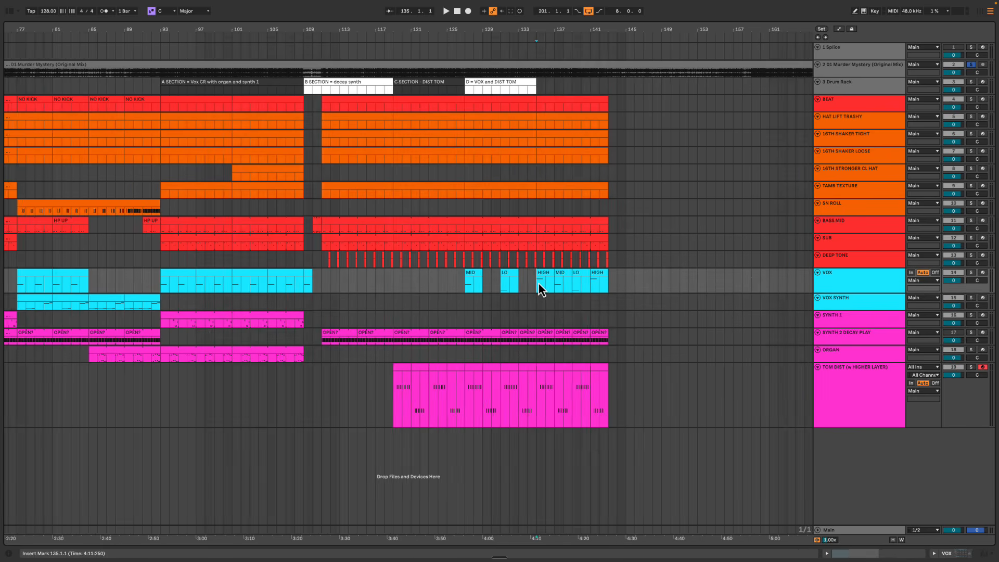
{"action": "left_click_drag", "start_coordinate": [478, 288], "coordinate": [553, 296]}
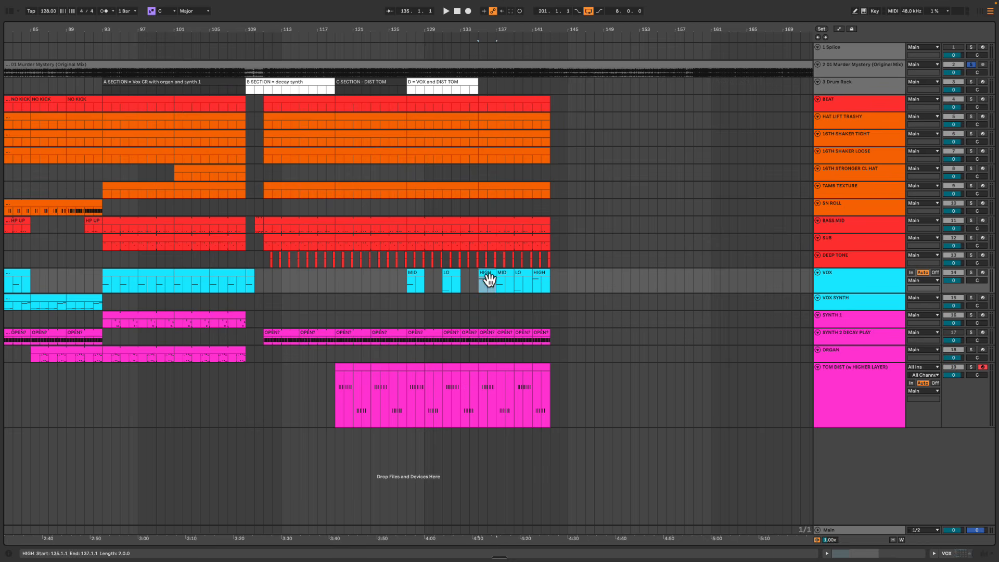
{"action": "left_click", "coordinate": [509, 276]}
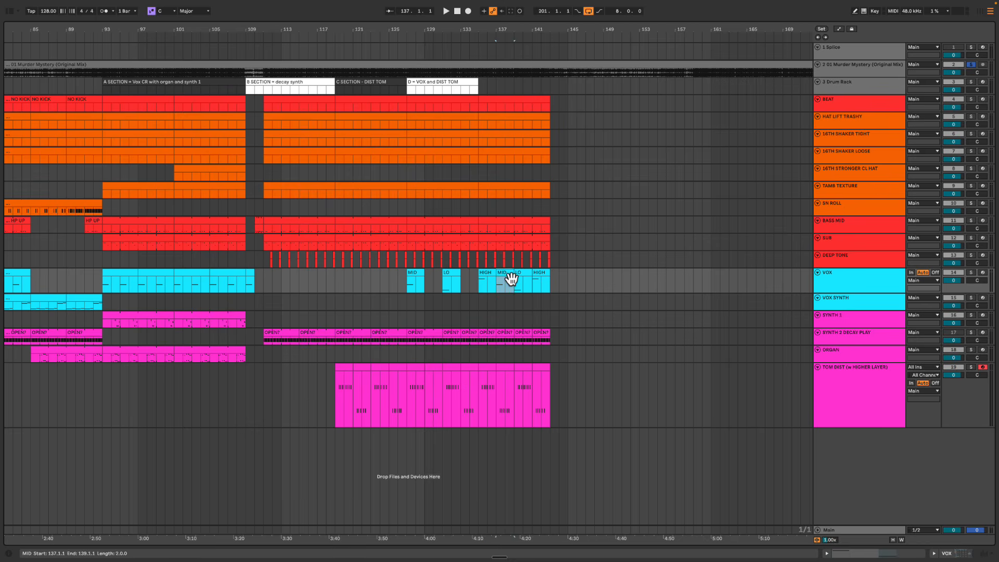
{"action": "key", "text": "Left"}
{"action": "left_click", "coordinate": [538, 281]}
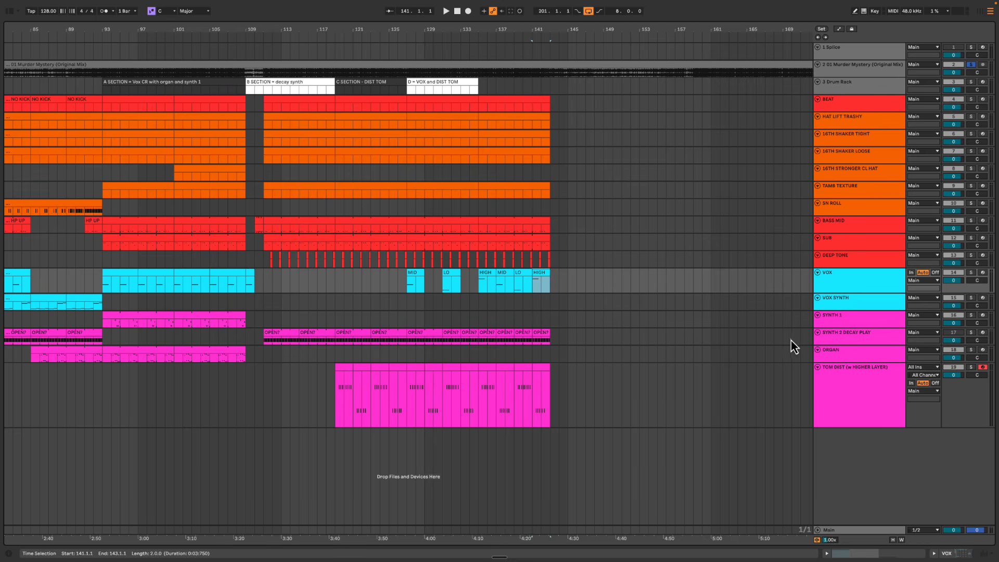
Show the automation lanes and examine how the synth, vocal and tom layers build between bars 111 and 143
{"action": "key", "text": "a"}
{"action": "left_click_drag", "start_coordinate": [479, 319], "coordinate": [534, 354]}
{"action": "left_click_drag", "start_coordinate": [479, 376], "coordinate": [551, 442]}
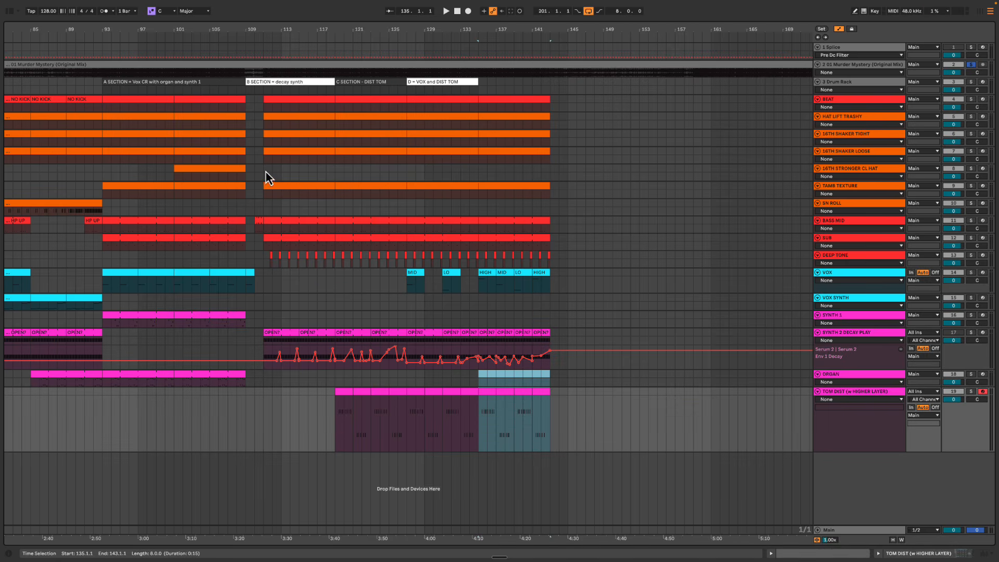
{"action": "left_click_drag", "start_coordinate": [265, 176], "coordinate": [358, 328]}
{"action": "left_click_drag", "start_coordinate": [360, 180], "coordinate": [422, 351]}
{"action": "left_click_drag", "start_coordinate": [436, 173], "coordinate": [496, 351]}
{"action": "left_click_drag", "start_coordinate": [509, 170], "coordinate": [558, 339]}
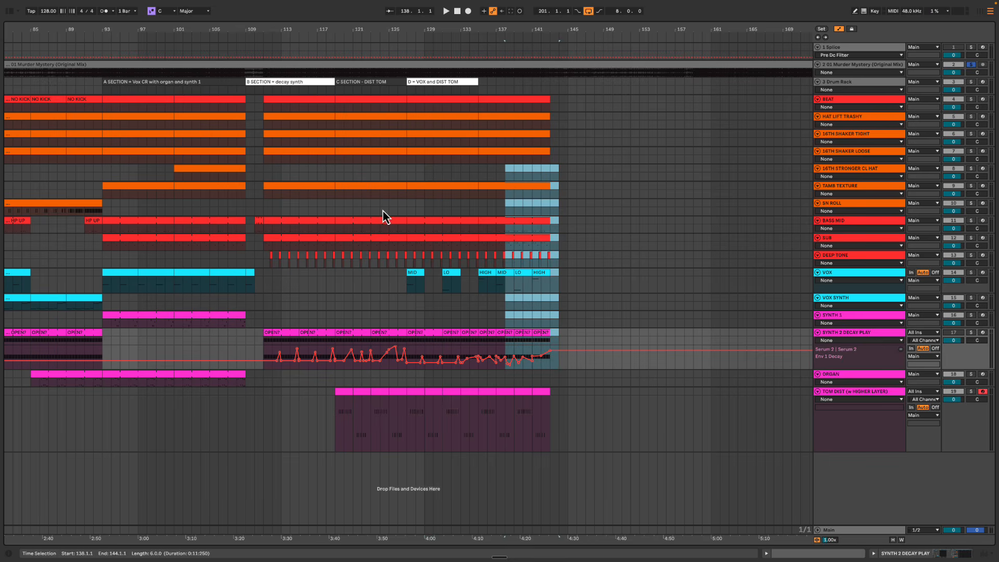
{"action": "scroll", "coordinate": [396, 203], "scroll_direction": "left", "scroll_amount": 5}
{"action": "left_click_drag", "start_coordinate": [399, 170], "coordinate": [686, 454]}
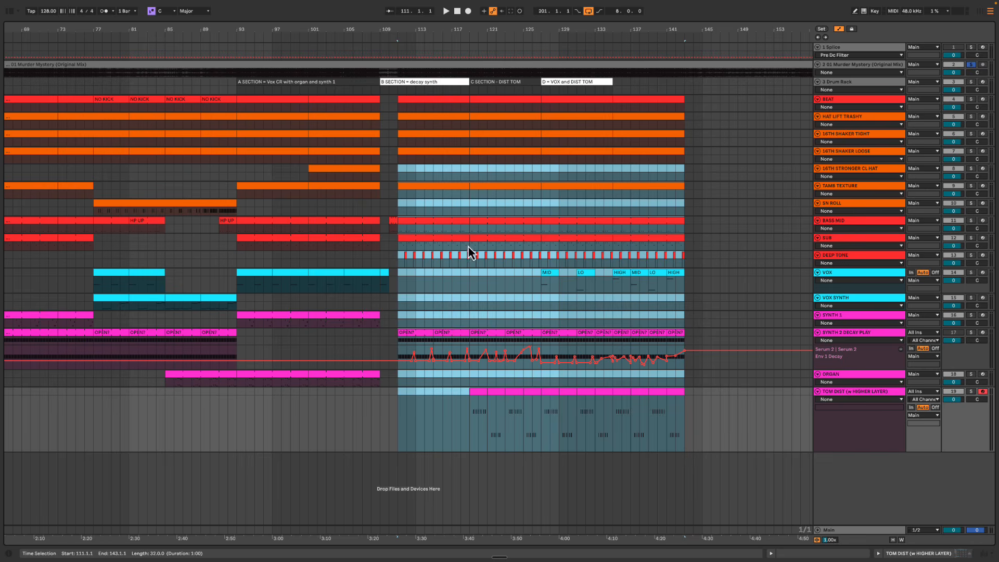
{"action": "left_click_drag", "start_coordinate": [413, 170], "coordinate": [689, 415]}
{"action": "left_click_drag", "start_coordinate": [561, 170], "coordinate": [683, 423]}
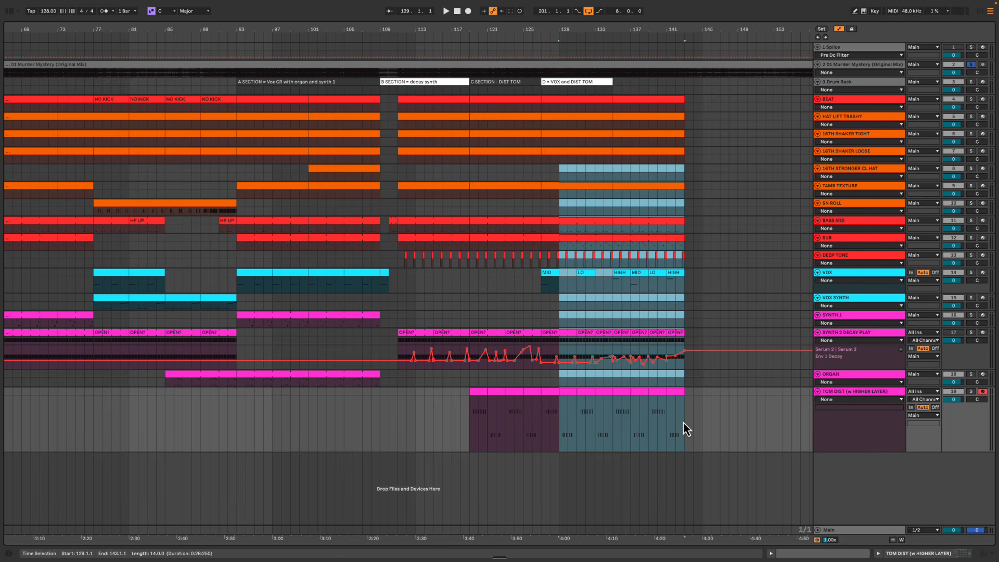
Duplicate the "D = VOX and DIST TOM" label clip on the Drum Rack track to cover bars 135 to 143
{"action": "left_click_drag", "start_coordinate": [613, 30], "coordinate": [613, 26]}
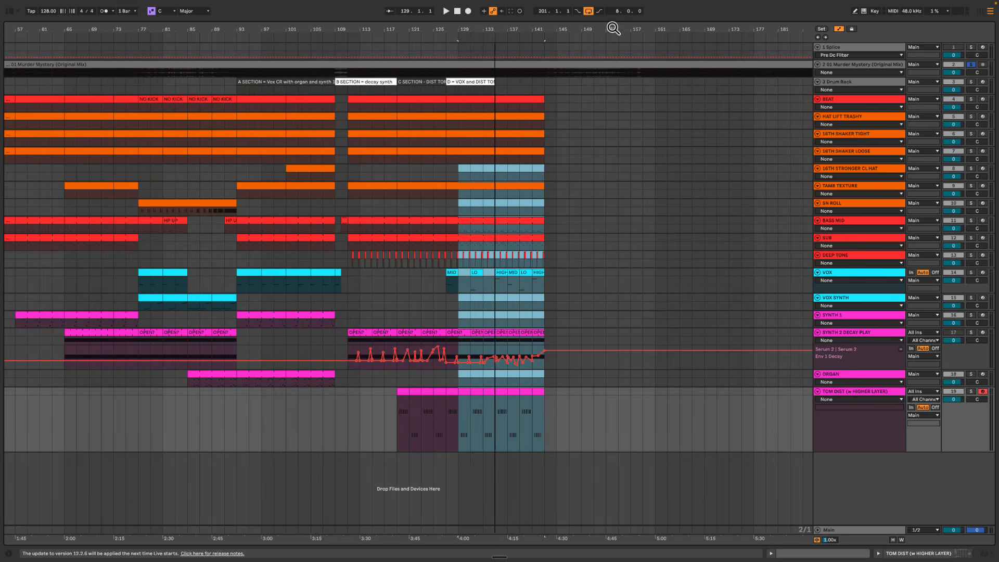
{"action": "left_click", "coordinate": [515, 85]}
{"action": "left_click", "coordinate": [476, 88]}
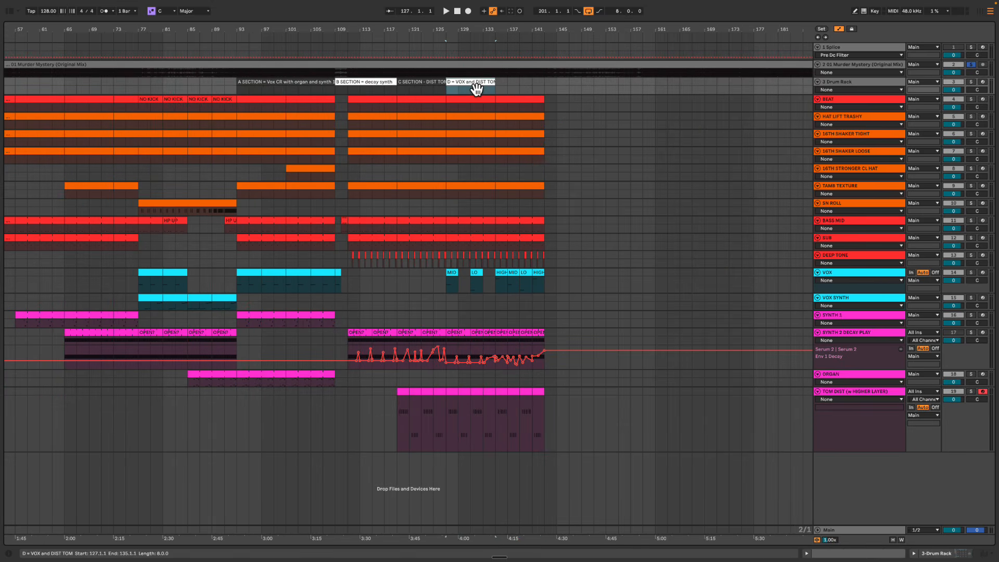
{"action": "key", "text": "ctrl+d"}
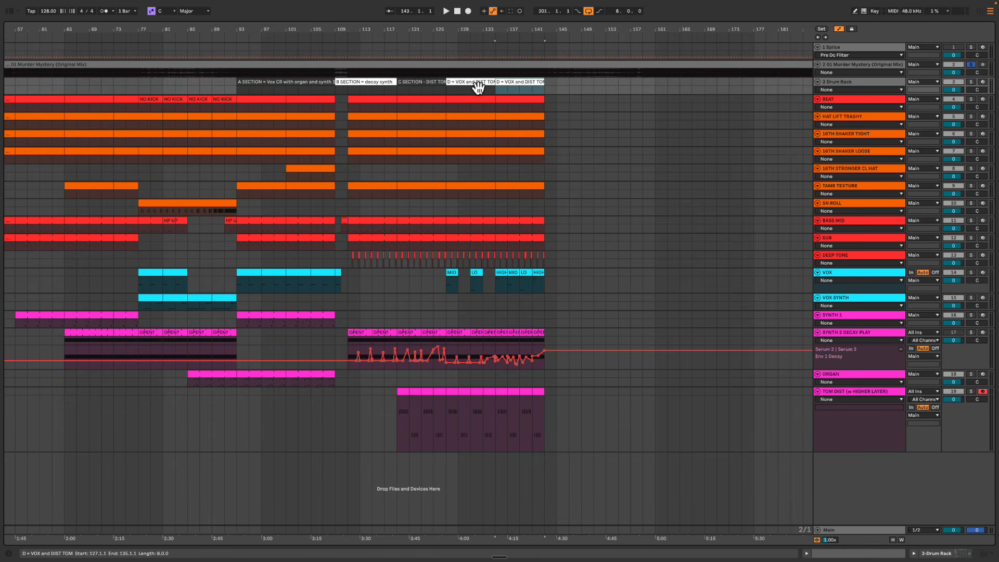
{"action": "left_click_drag", "start_coordinate": [517, 29], "coordinate": [482, 32]}
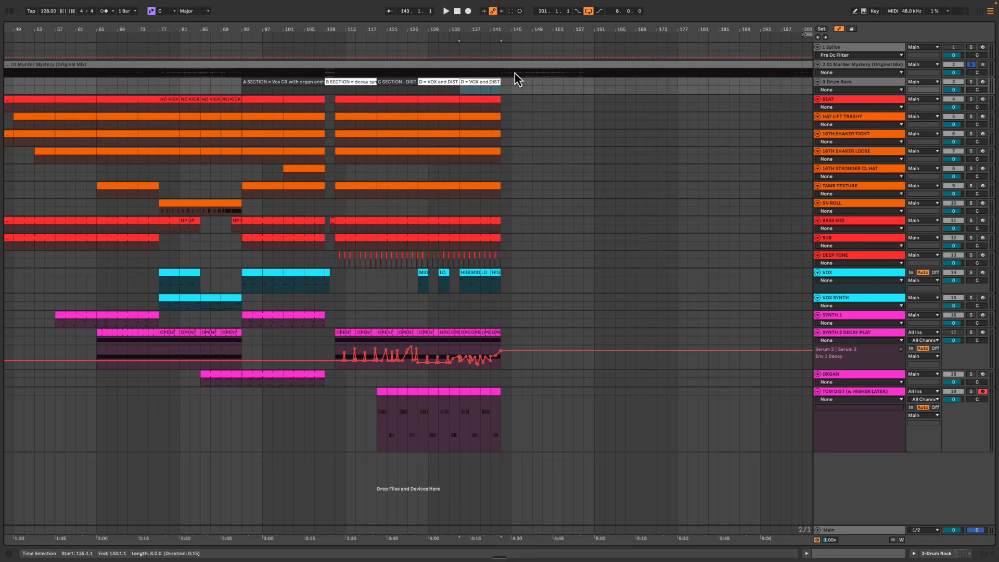
Play from bar 141 past the end of the section and optimize the track heights so all tracks fit
{"action": "left_click", "coordinate": [490, 171]}
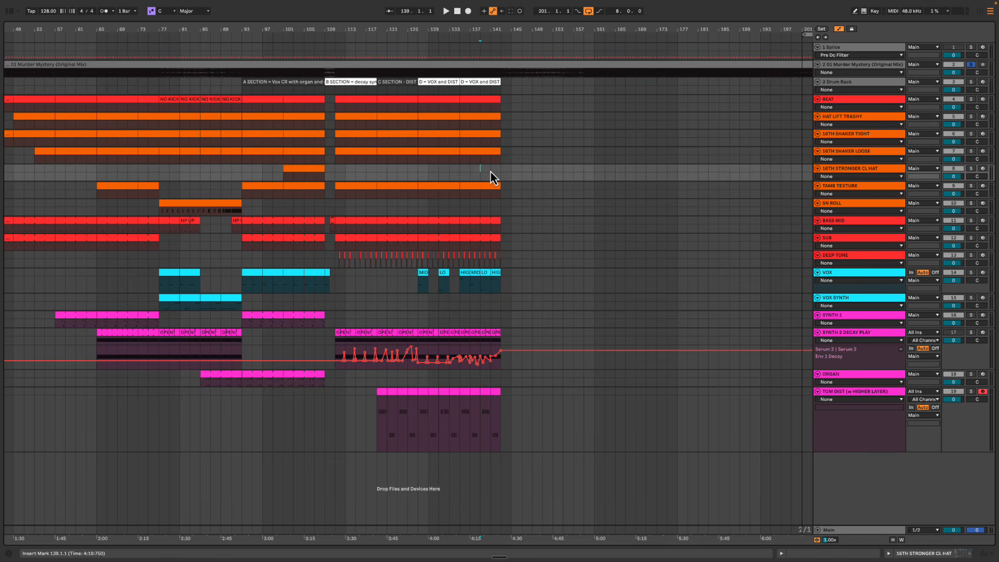
{"action": "key", "text": "space"}
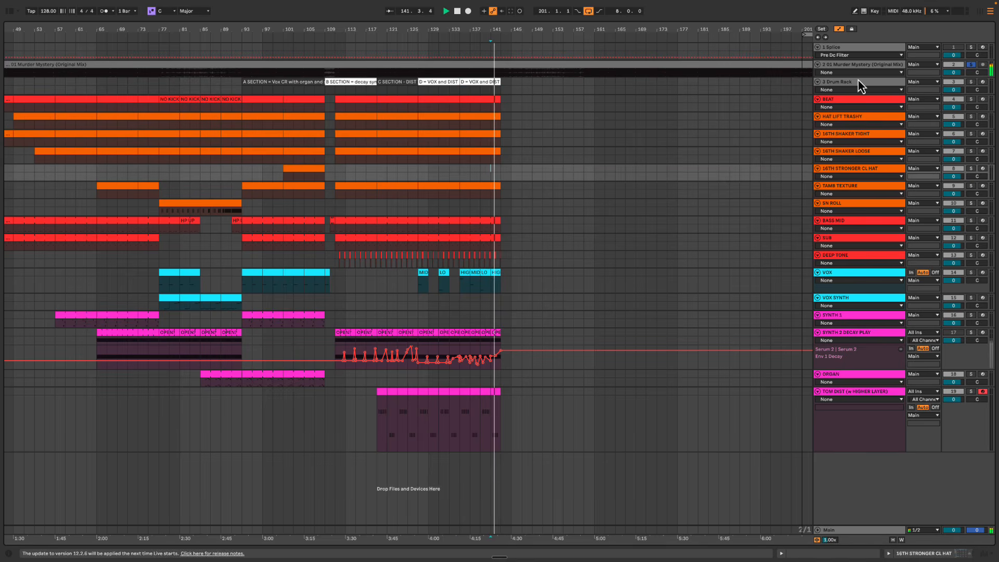
{"action": "key", "text": "h"}
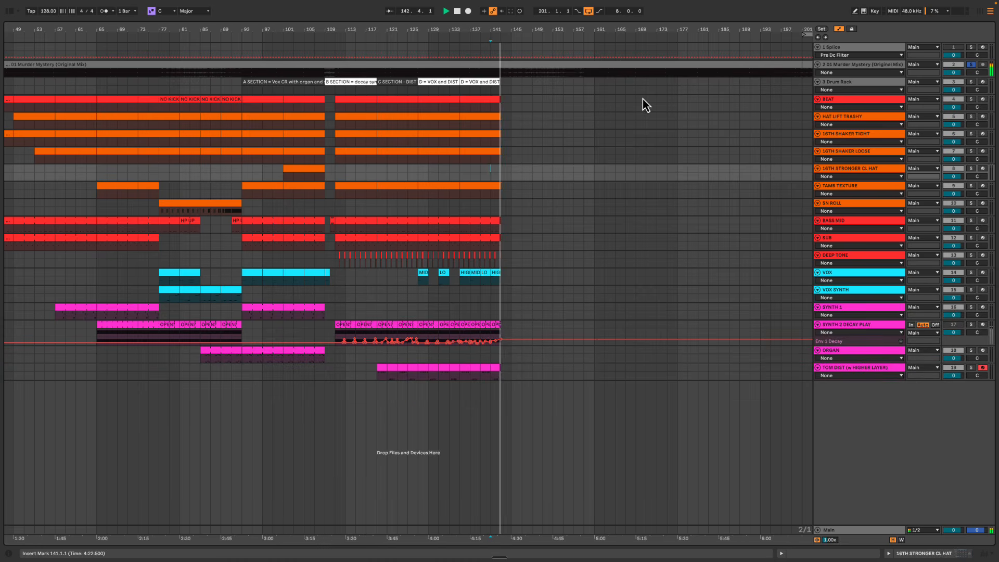
{"action": "left_click_drag", "start_coordinate": [502, 29], "coordinate": [486, 30]}
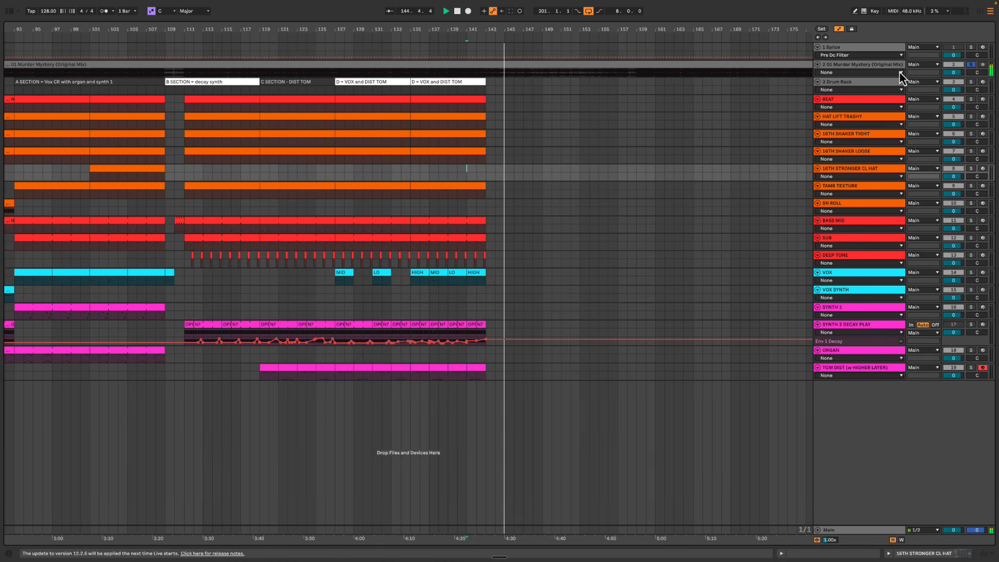
Enlarge the 01 Murder Mystery (Original Mix) track and set playback to bar 144 to check its waveform
{"action": "left_click", "coordinate": [849, 74]}
{"action": "left_click", "coordinate": [491, 85]}
{"action": "key", "text": "space"}
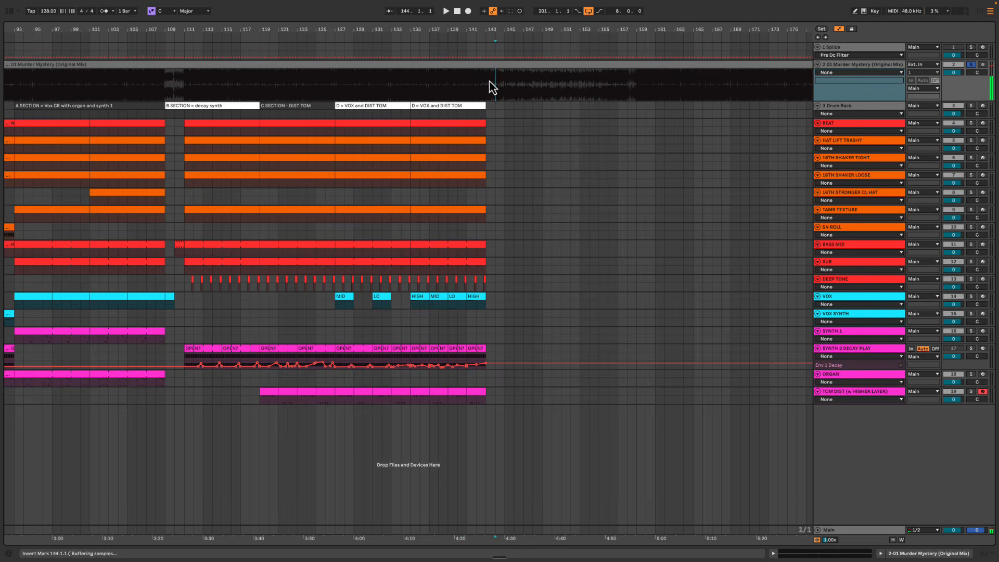
Listen to the earlier breakdown from the VOX SYNTH clip at bar 77 and the ORGAN clip at bar 85, and select the ORGAN track
{"action": "left_click_drag", "start_coordinate": [475, 30], "coordinate": [474, 29]}
{"action": "left_click", "coordinate": [196, 318]}
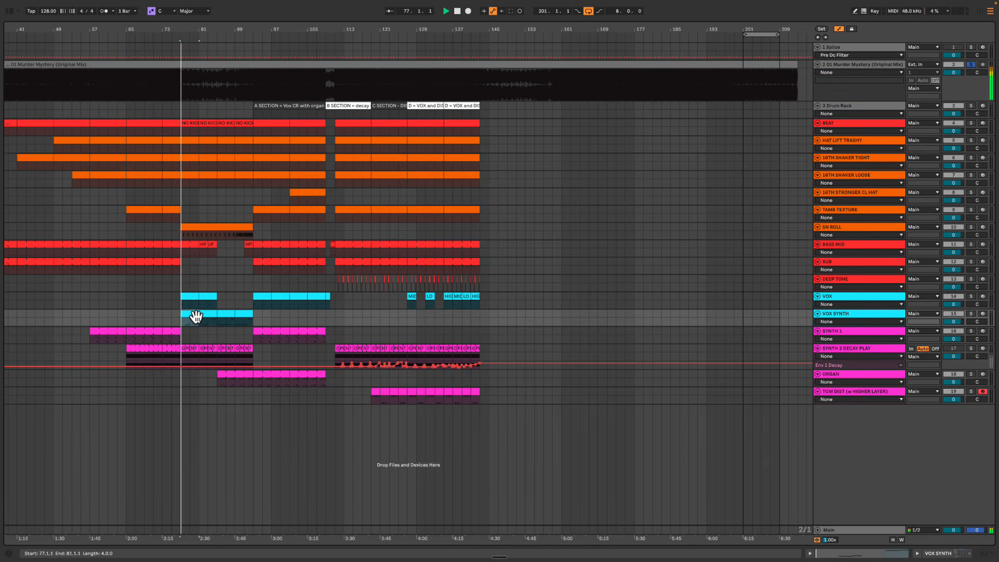
{"action": "key", "text": "space"}
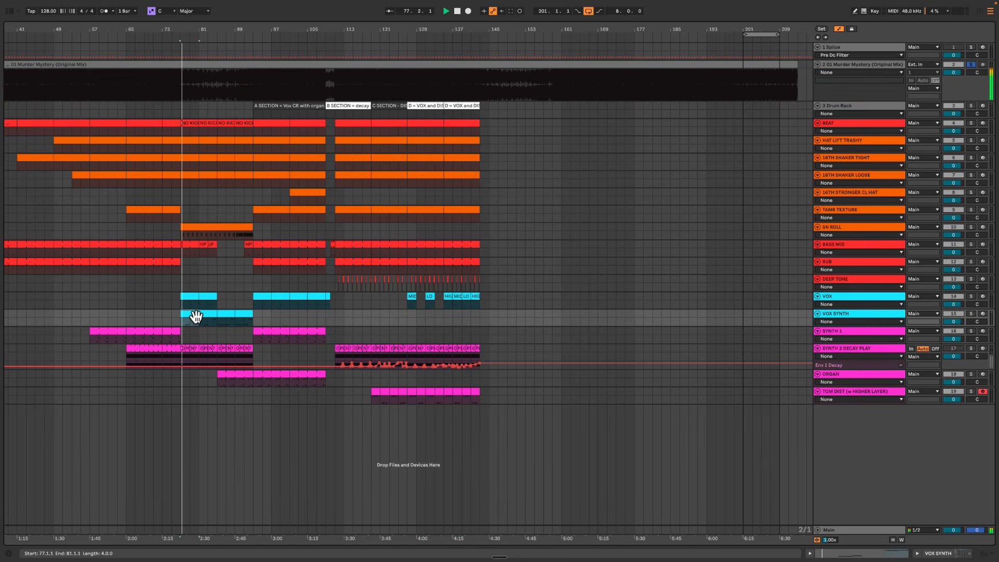
{"action": "left_click", "coordinate": [225, 375]}
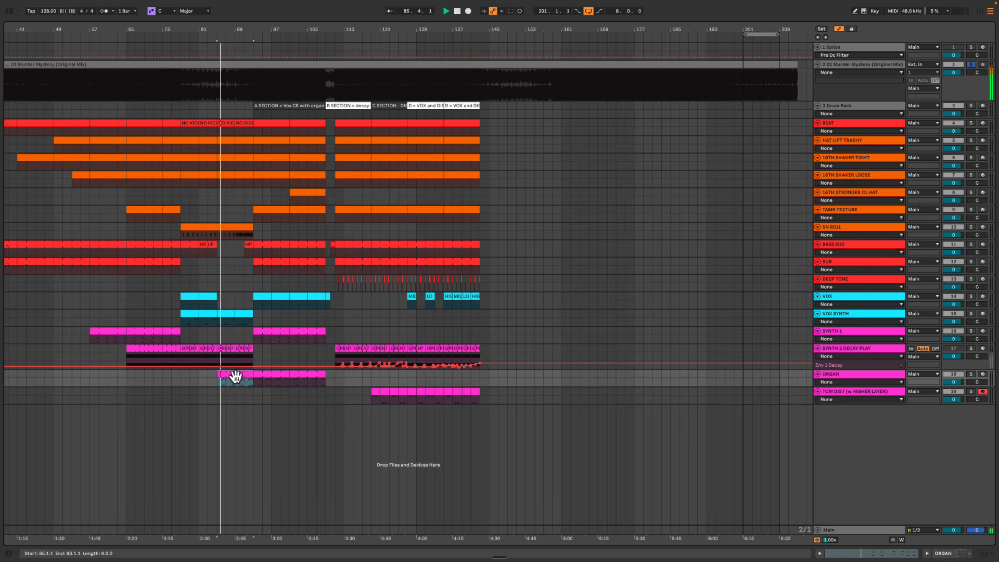
{"action": "key", "text": "space"}
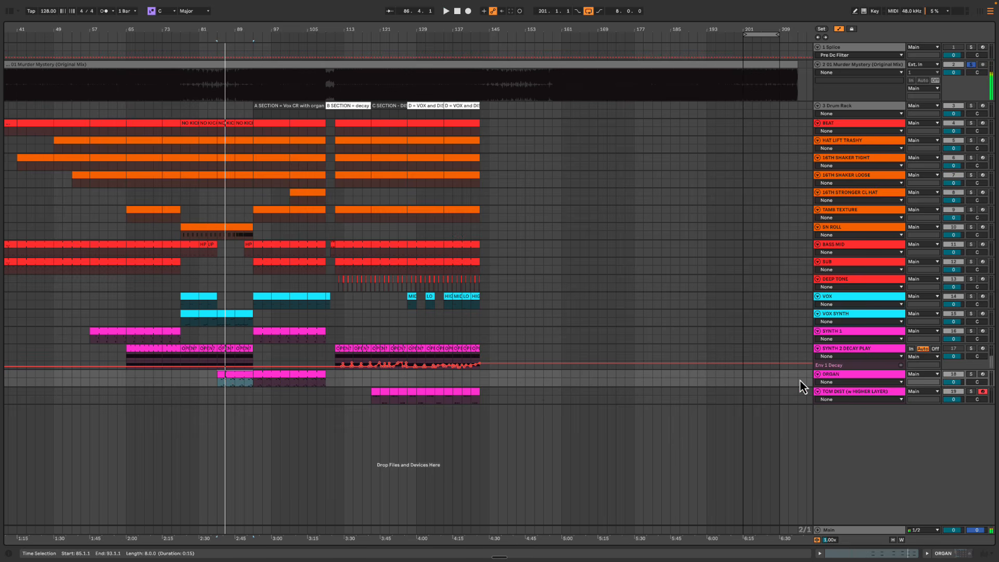
{"action": "left_click", "coordinate": [837, 377]}
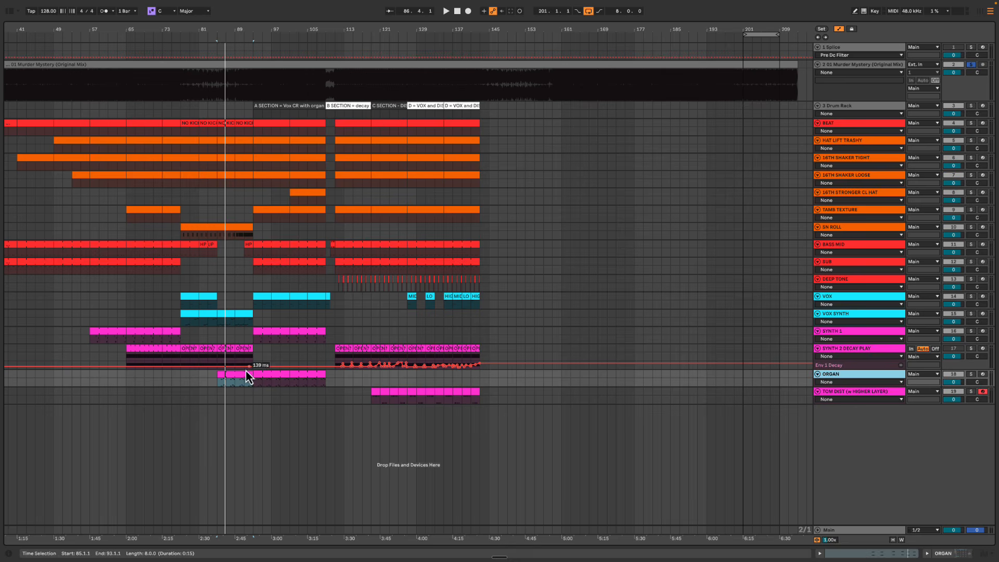
Listen to the 01 Murder Mystery (Original Mix) reference track from bar 143
{"action": "left_click", "coordinate": [481, 83]}
{"action": "left_click_drag", "start_coordinate": [483, 28], "coordinate": [484, 33]}
{"action": "key", "text": "space"}
{"action": "scroll", "coordinate": [524, 164], "scroll_direction": "left", "scroll_amount": 2}
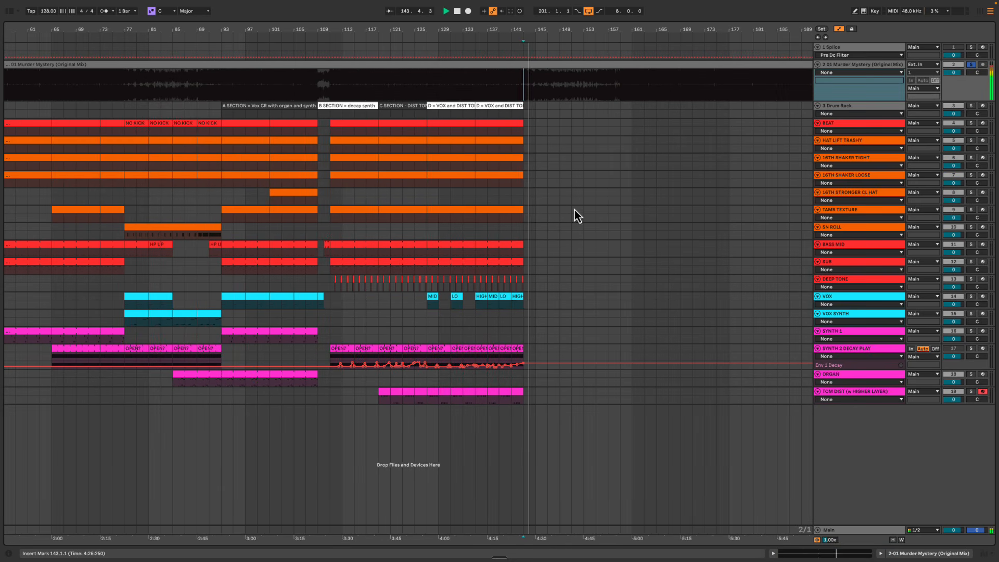
{"action": "key", "text": "space"}
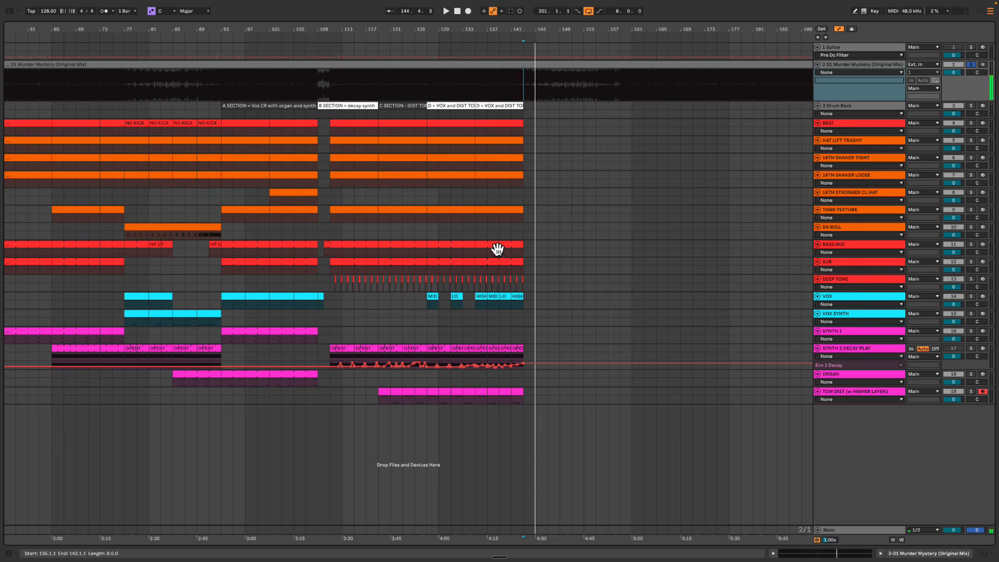
Duplicate the BASS MID clips of bars 135 to 143 to cover bars 143 to 151, and play from bar 143
{"action": "left_click", "coordinate": [498, 247]}
{"action": "key", "text": "ctrl+d"}
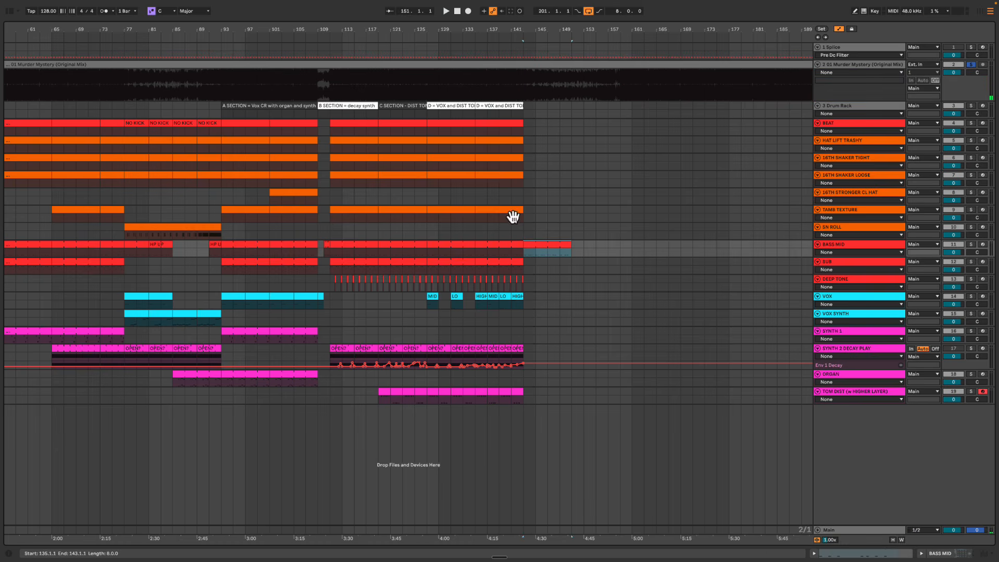
{"action": "left_click", "coordinate": [523, 229]}
{"action": "key", "text": "space"}
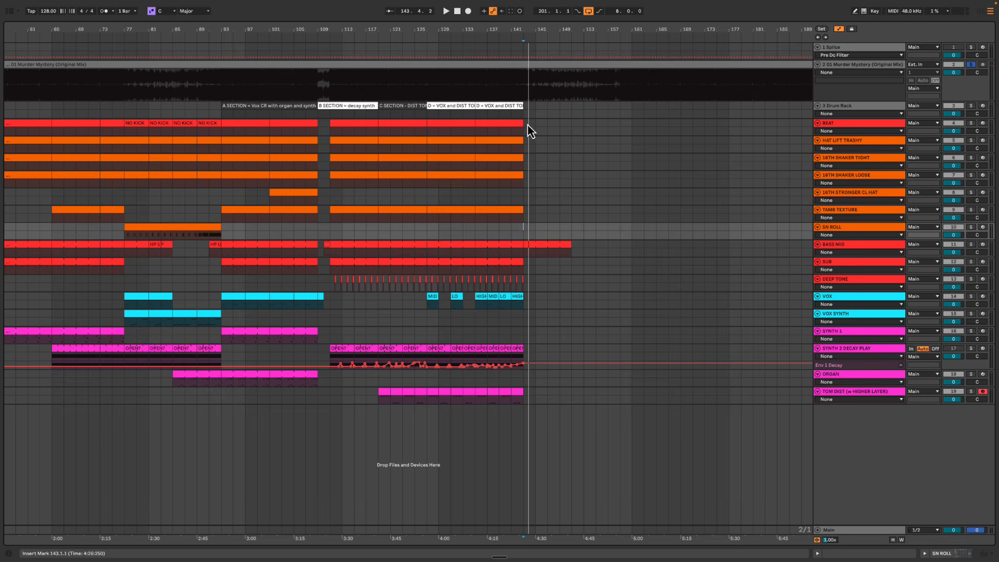
Create an empty MIDI clip on the BEAT track over bars 143 to 151 and name it "TOPS ONLY"
{"action": "key", "text": "space"}
{"action": "left_click_drag", "start_coordinate": [528, 125], "coordinate": [570, 124]}
{"action": "key", "text": "ctrl+shift+m"}
{"action": "key", "text": "ctrl+alt+l"}
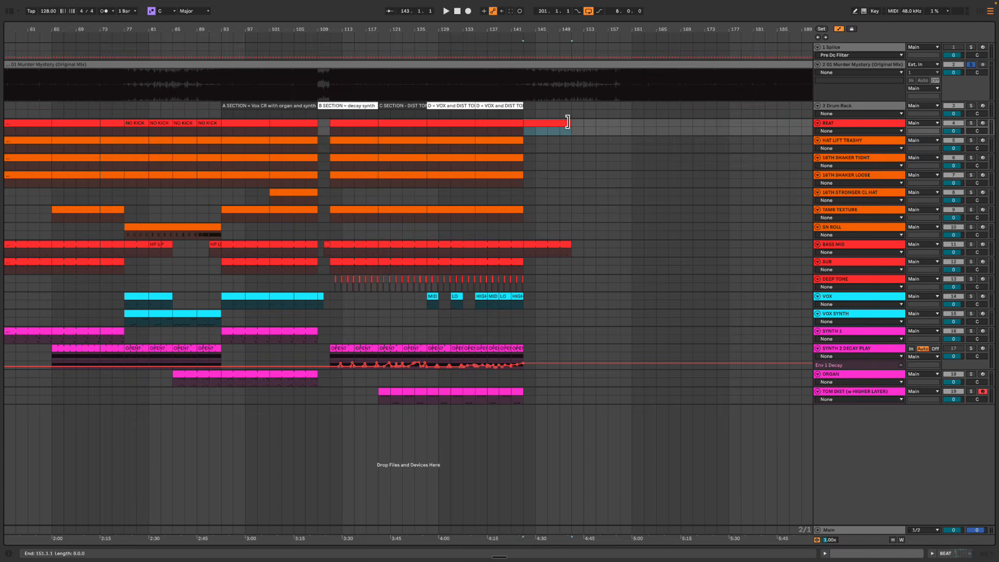
{"action": "key", "text": "ctrl+r"}
{"action": "type", "text": "TOPS ONLY"}
{"action": "key", "text": "Return"}
Play from bar 143 and remove the "TOPS ONLY" clip from the BEAT track
{"action": "key", "text": "space"}
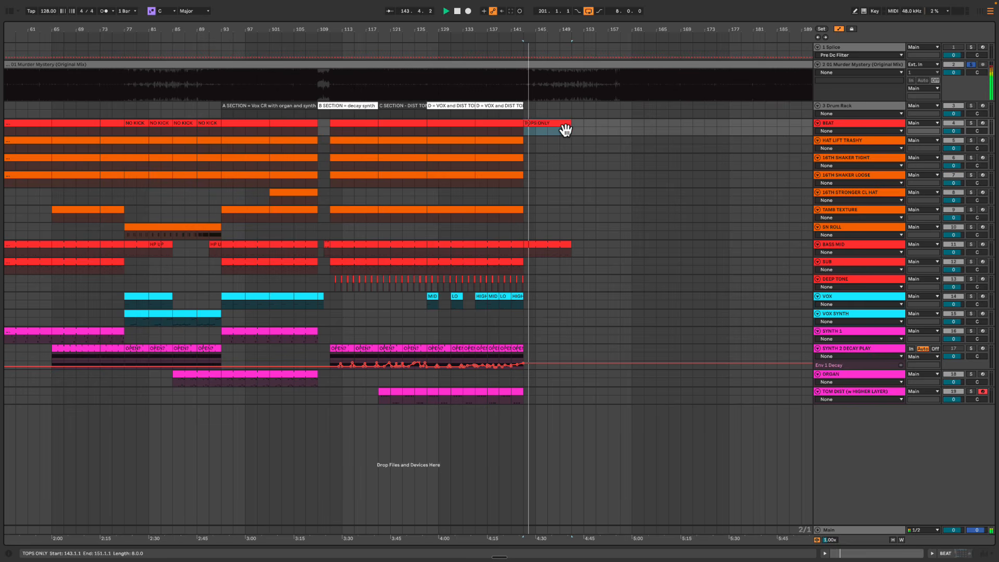
{"action": "key", "text": "space"}
{"action": "left_click", "coordinate": [564, 128]}
{"action": "key", "text": "ctrl+z"}
Extend the HAT LIFT TRASHY part over bars 143 to 151 with a copy of its last clip, and listen to it
{"action": "left_click", "coordinate": [515, 143]}
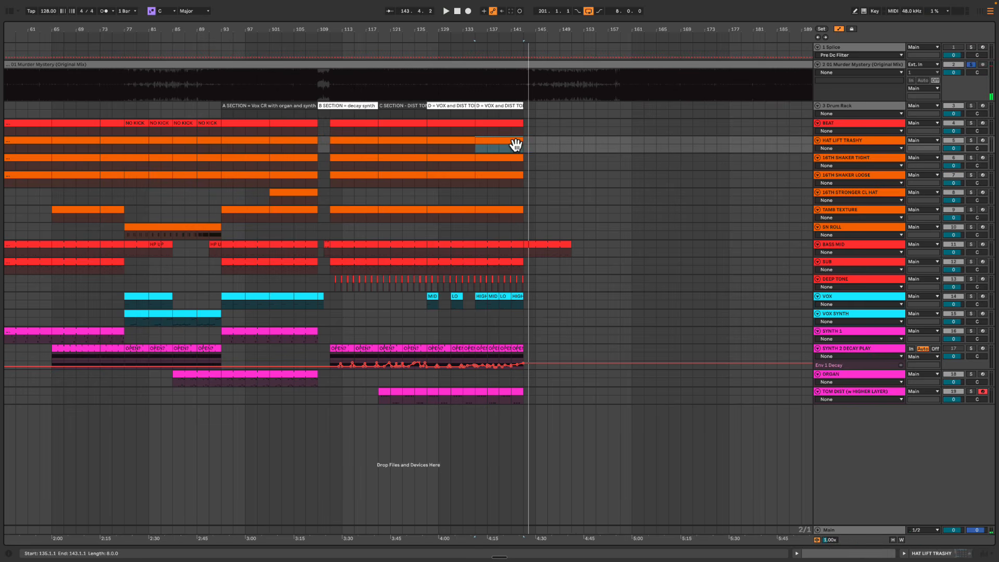
{"action": "left_click_drag", "start_coordinate": [515, 143], "coordinate": [558, 143]}
{"action": "key", "text": "space"}
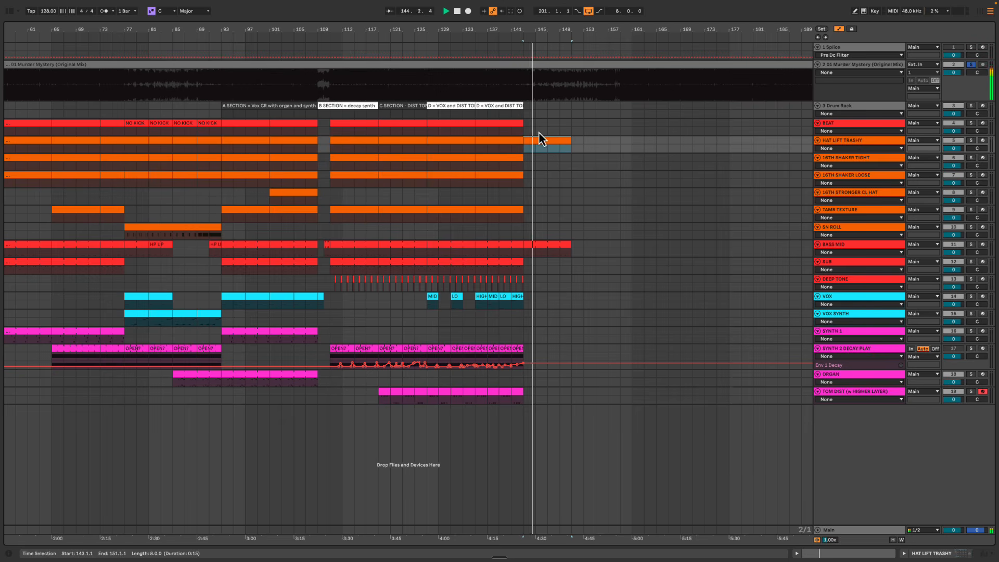
{"action": "key", "text": "space"}
Create a MIDI clip on the BEAT track over bars 143 to 151, name it "TOPS (HAT AND SNARE)", and play from bar 143
{"action": "left_click_drag", "start_coordinate": [525, 125], "coordinate": [571, 126]}
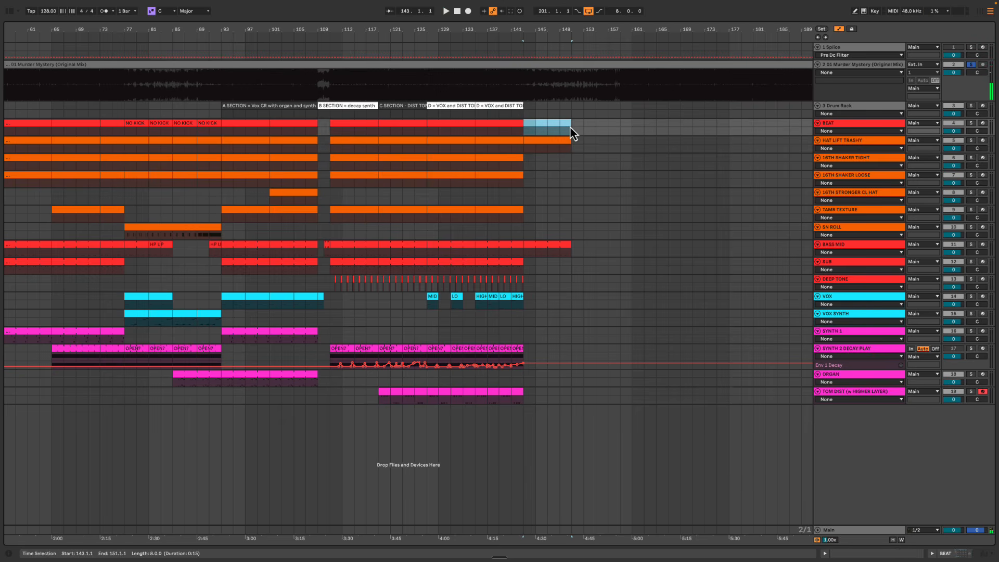
{"action": "key", "text": "ctrl+shift+m"}
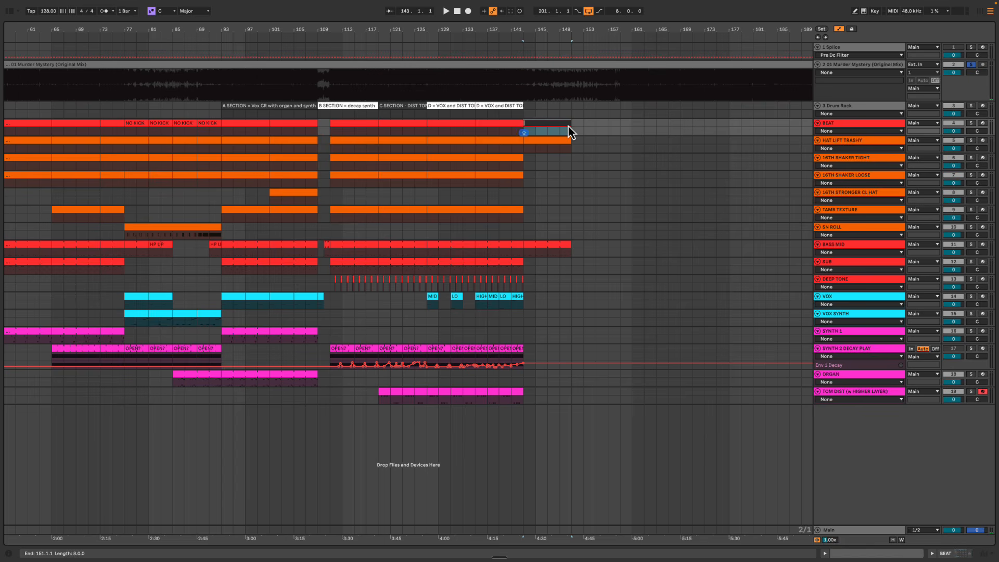
{"action": "type", "text": "TOPS"}
{"action": "key", "text": "Caps_Lock"}
{"action": "type", "text": "(HAT AND SNARE)"}
{"action": "key", "text": "Return"}
{"action": "key", "text": "space"}
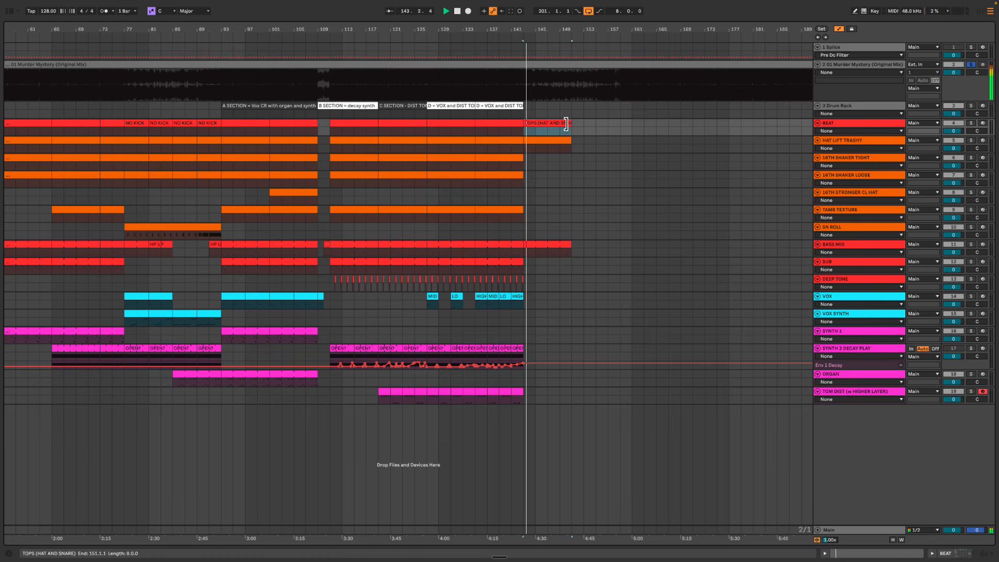
Copy the MID clip on the VOX track from bar 127 to bar 143 and listen to the result
{"action": "left_click", "coordinate": [428, 297]}
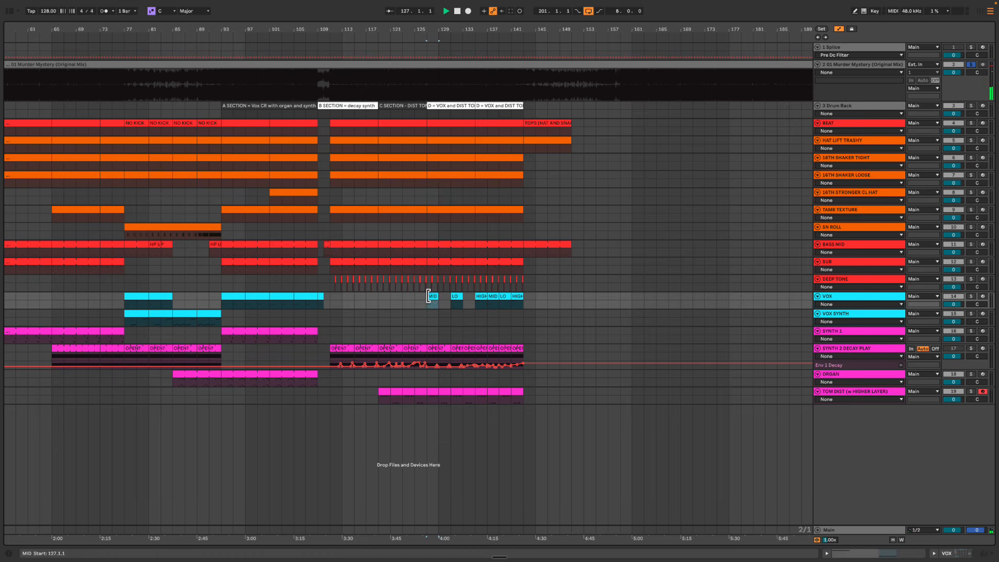
{"action": "key", "text": "space"}
{"action": "left_click_drag", "start_coordinate": [435, 296], "coordinate": [530, 303]}
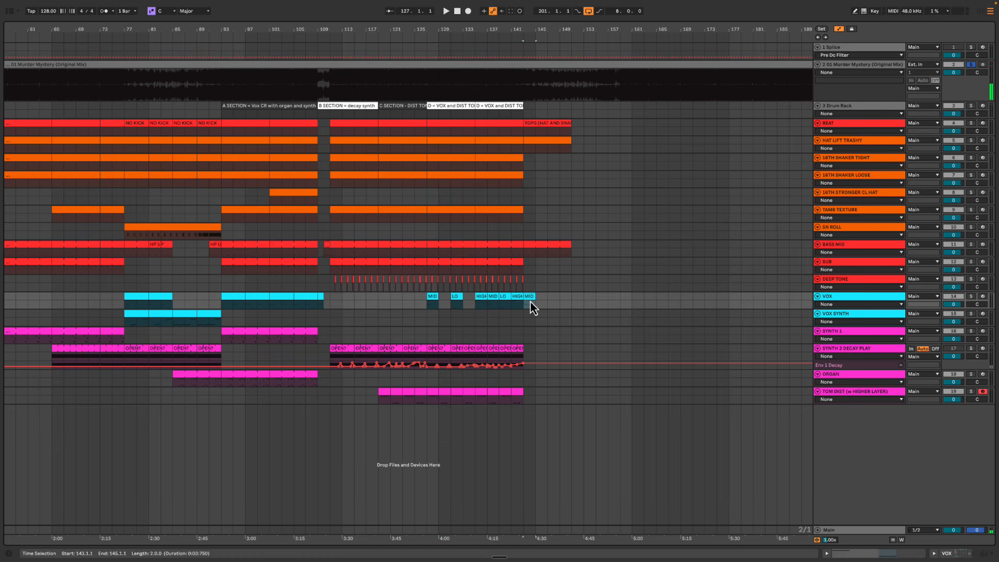
{"action": "key", "text": "space"}
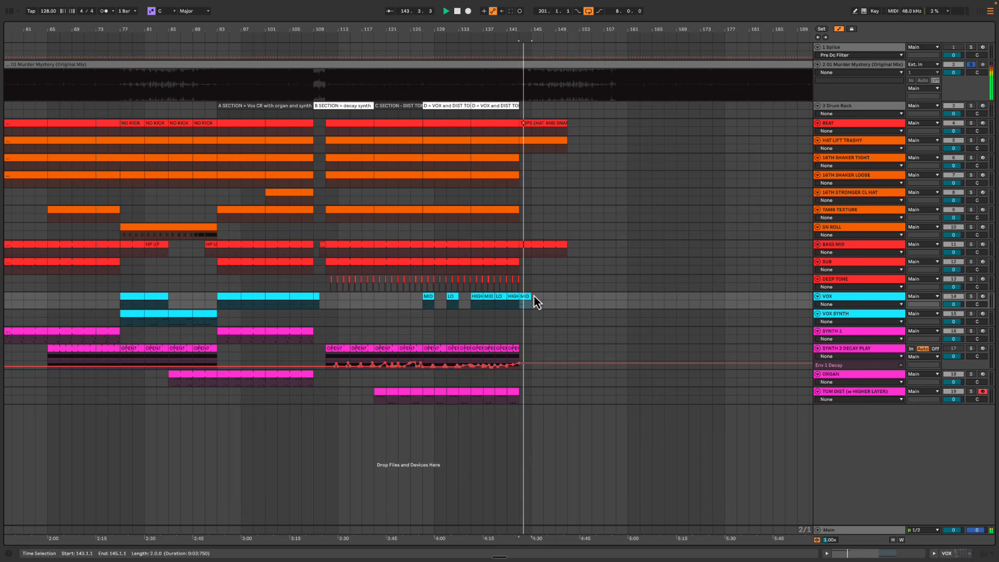
{"action": "key", "text": "space"}
Insert a MIDI track named "ORGAN 2" directly below the ORGAN track and color it magenta
{"action": "left_click", "coordinate": [861, 357]}
{"action": "left_click", "coordinate": [732, 373]}
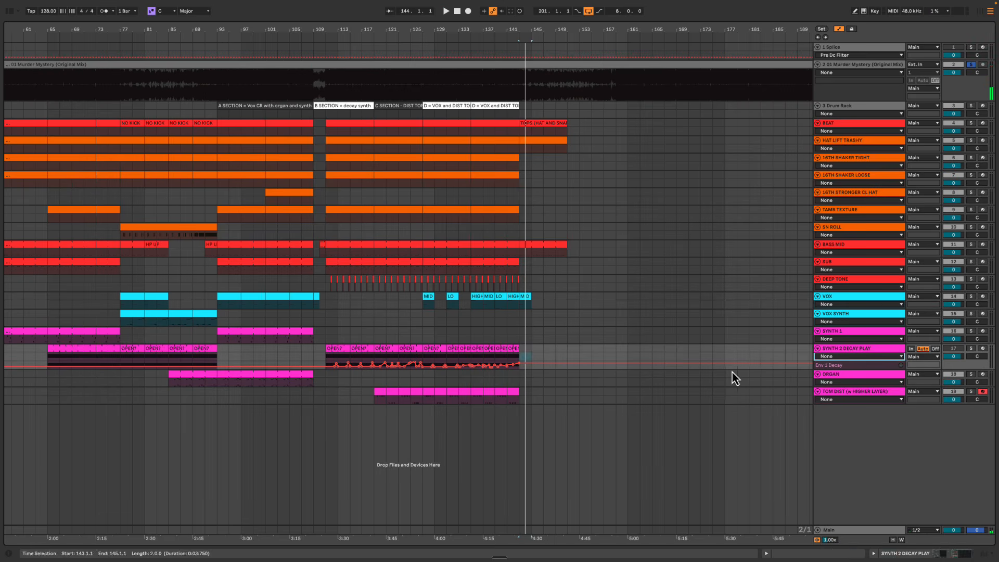
{"action": "left_click", "coordinate": [839, 393]}
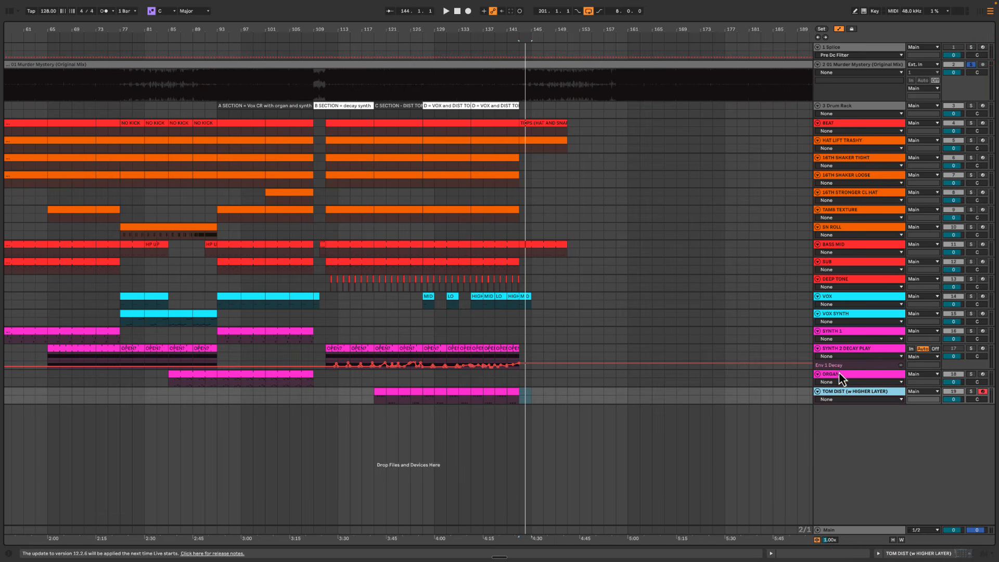
{"action": "left_click", "coordinate": [841, 376]}
{"action": "key", "text": "ctrl+shift+t"}
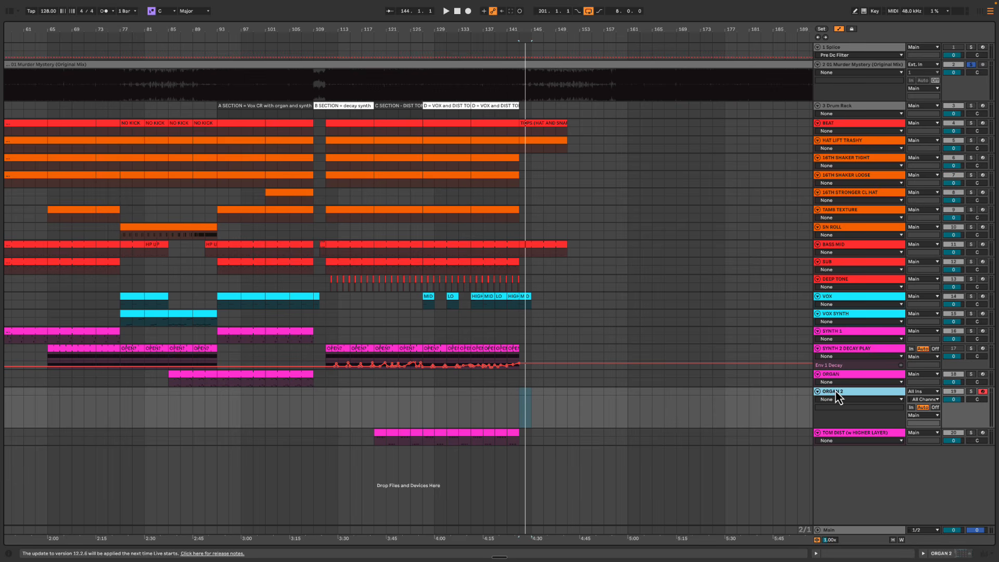
{"action": "right_click", "coordinate": [837, 397]}
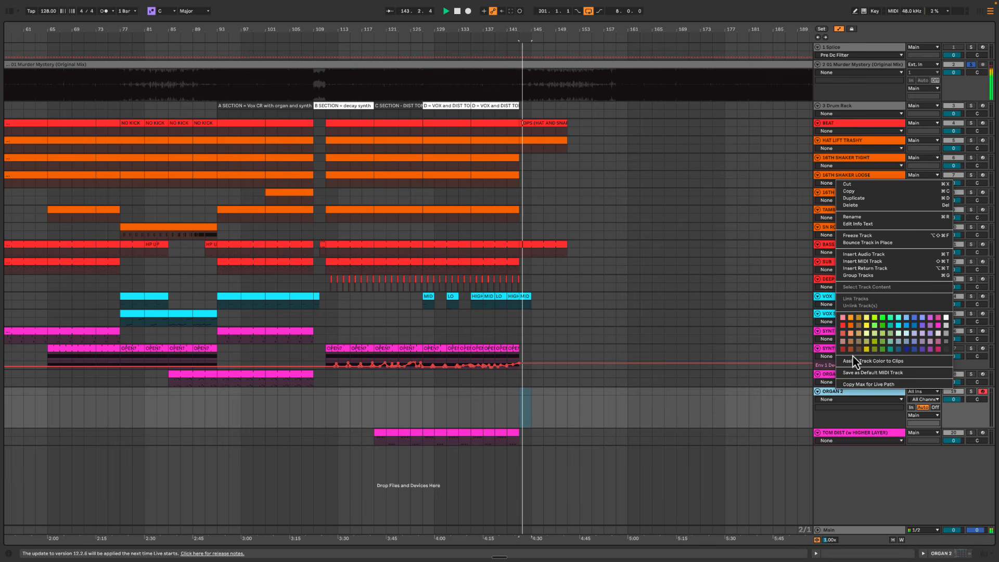
{"action": "left_click", "coordinate": [939, 326]}
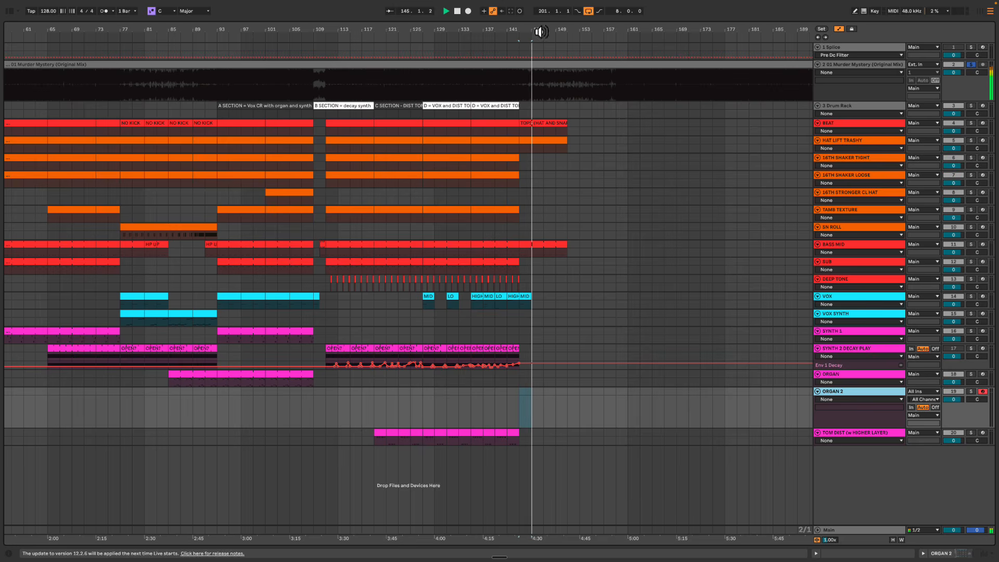
Rename the ORGAN 2 track to "ORGAN CHORD PROGRESSION"
{"action": "left_click_drag", "start_coordinate": [539, 32], "coordinate": [507, 30]}
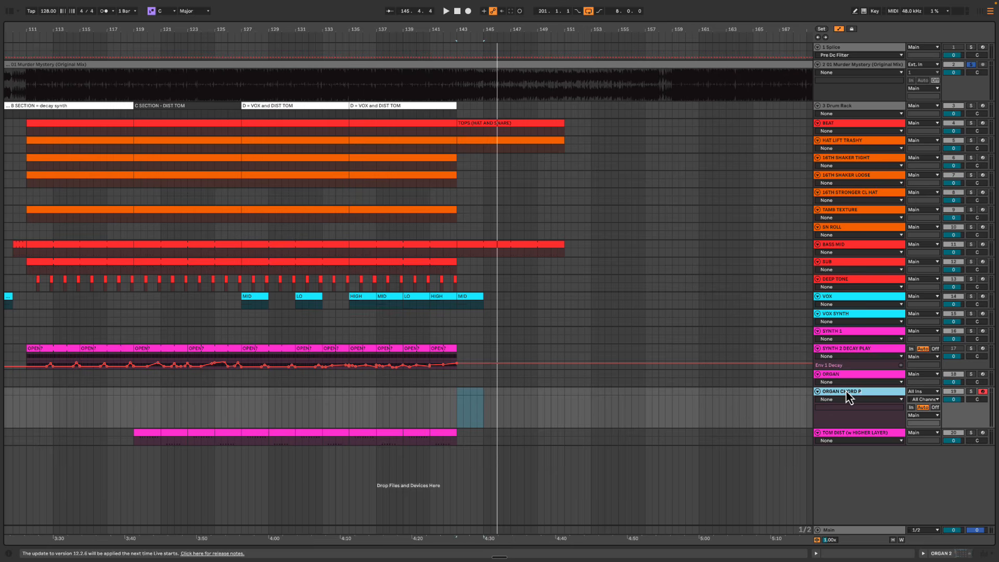
{"action": "type", "text": "SSION"}
{"action": "key", "text": "Return"}
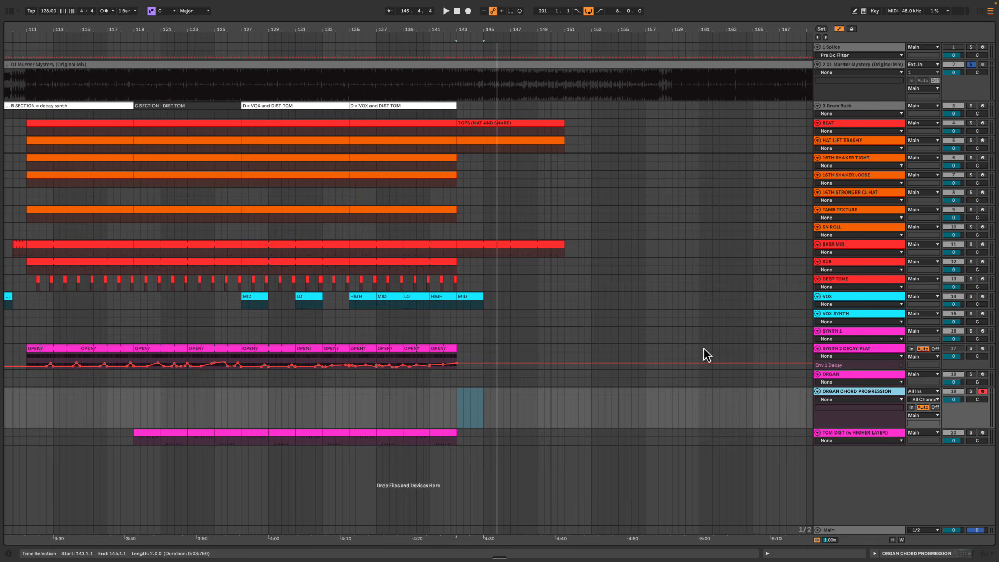
Play from bar 143 and mark out bars 143 to 149 on the ORGAN CHORD PROGRESSION track
{"action": "key", "text": "space"}
{"action": "left_click", "coordinate": [442, 396]}
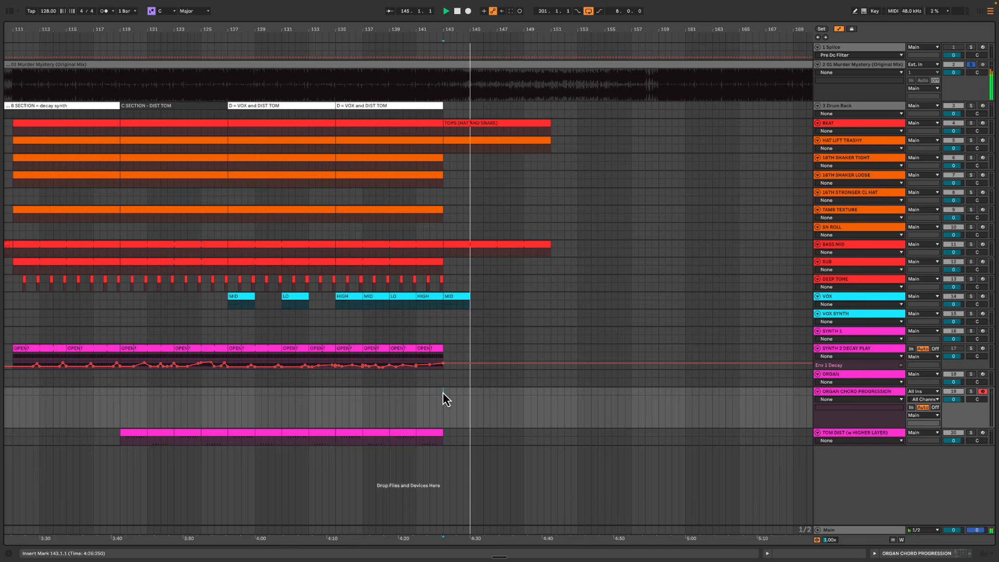
{"action": "key", "text": "space"}
{"action": "left_click_drag", "start_coordinate": [443, 392], "coordinate": [514, 395]}
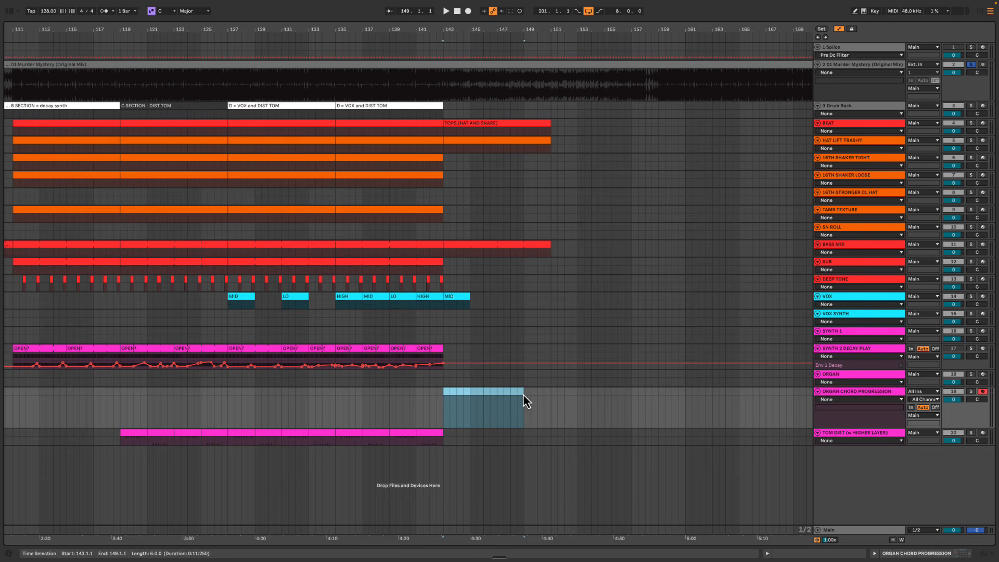
Insert a 4/4 time signature change at bar 111, where the B section's beat comes back in
{"action": "left_click", "coordinate": [340, 384]}
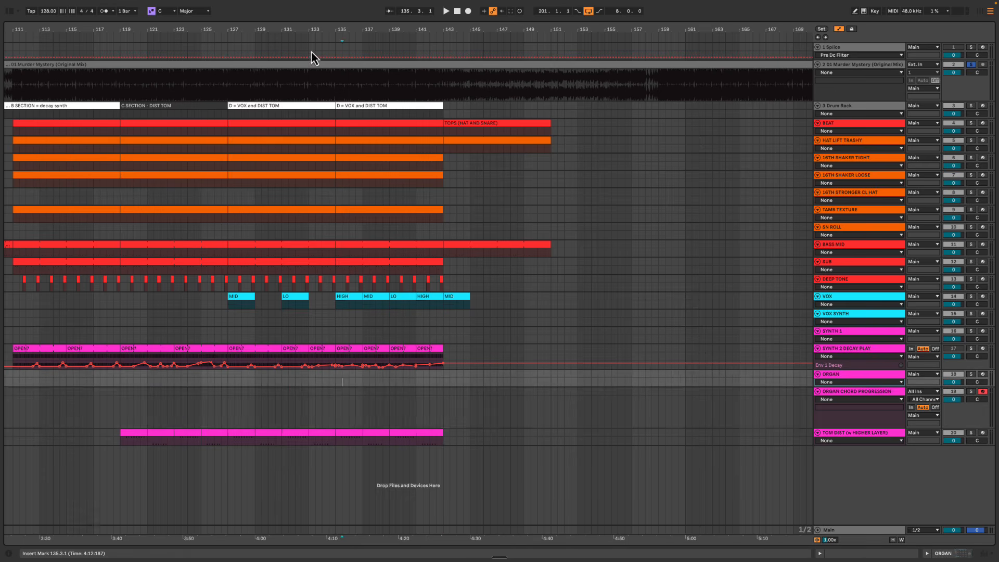
{"action": "mouse_move", "coordinate": [312, 31]}
{"action": "left_mouse_down"}
{"action": "mouse_move", "coordinate": [346, 27]}
{"action": "mouse_move", "coordinate": [312, 37]}
{"action": "left_mouse_up"}
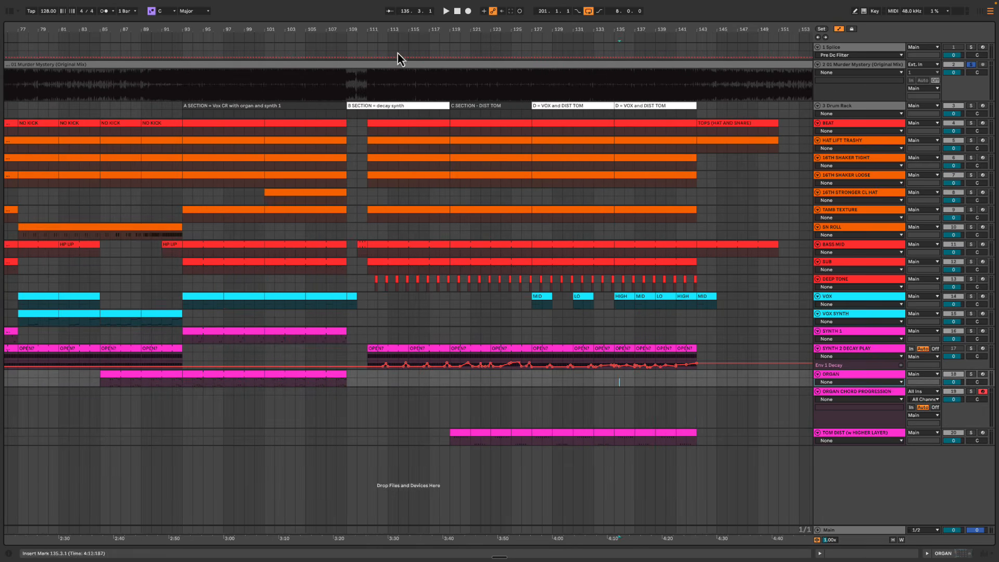
{"action": "right_click", "coordinate": [367, 39]}
{"action": "left_click", "coordinate": [411, 42]}
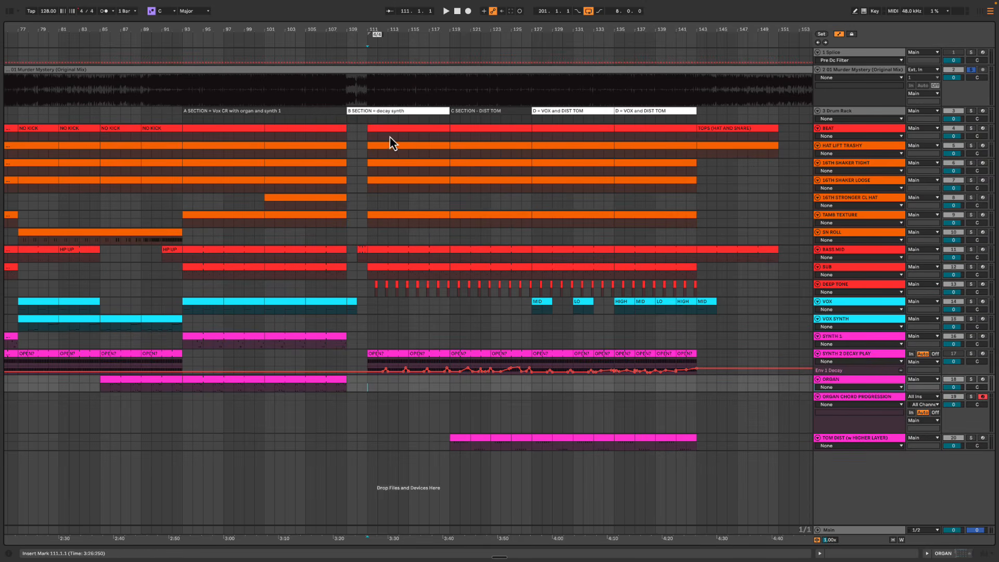
Examine the tracks between bars 111 and 143 and compare them with the earlier sections around the 16TH STRONGER CL HAT part
{"action": "left_click_drag", "start_coordinate": [368, 201], "coordinate": [389, 210]}
{"action": "left_click_drag", "start_coordinate": [453, 226], "coordinate": [698, 290]}
{"action": "left_click", "coordinate": [697, 203]}
{"action": "scroll", "coordinate": [526, 242], "scroll_direction": "left", "scroll_amount": 10}
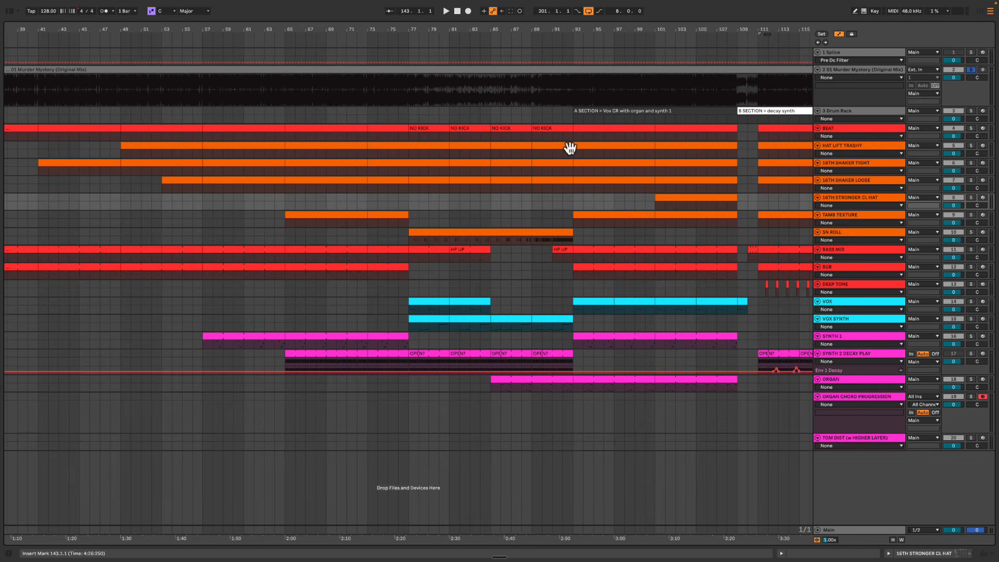
{"action": "left_click", "coordinate": [568, 204]}
{"action": "scroll", "coordinate": [568, 204], "scroll_direction": "right", "scroll_amount": 15}
Play from bar 143 and create an eight-bar MIDI clip on the ORGAN CHORD PROGRESSION track over bars 143 to 151
{"action": "left_click", "coordinate": [458, 200]}
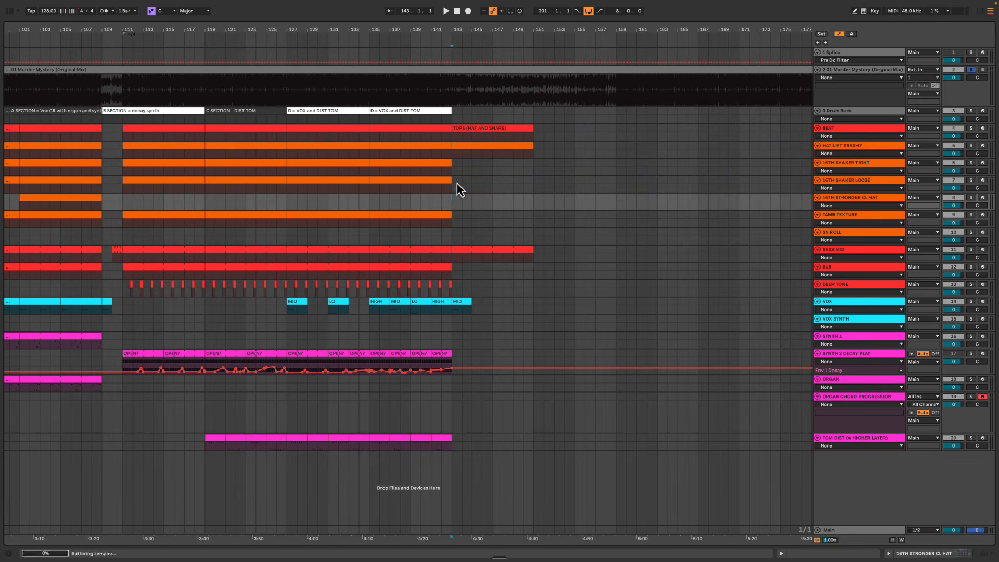
{"action": "left_click_drag", "start_coordinate": [459, 31], "coordinate": [461, 42]}
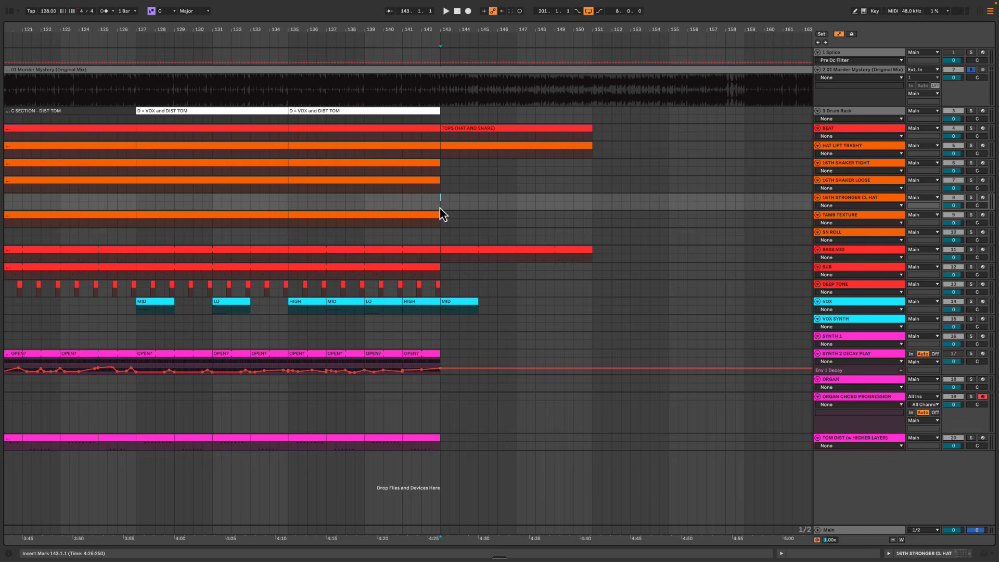
{"action": "key", "text": "space"}
{"action": "scroll", "coordinate": [450, 234], "scroll_direction": "left", "scroll_amount": 2}
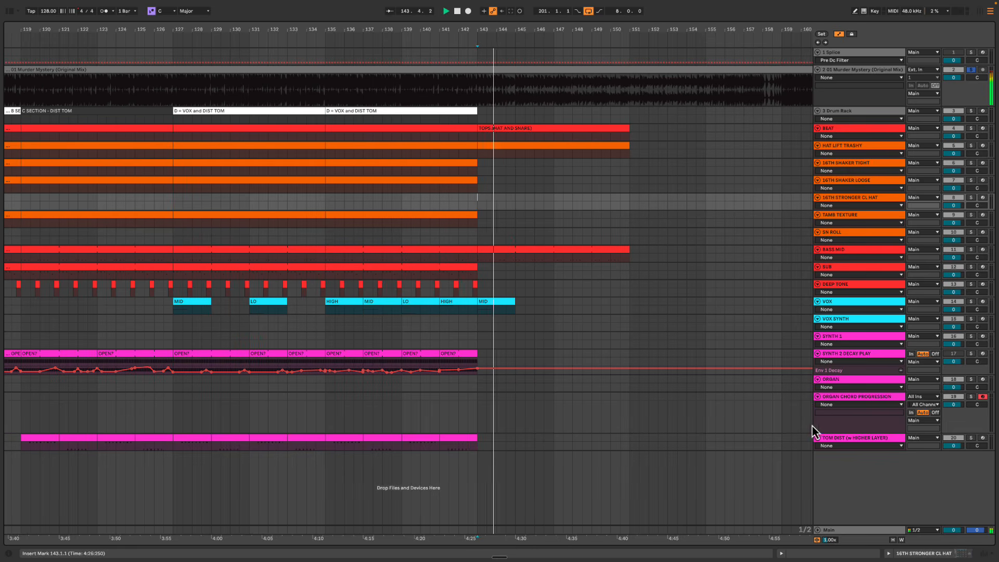
{"action": "key", "text": "space"}
{"action": "left_click", "coordinate": [837, 405]}
{"action": "left_click_drag", "start_coordinate": [475, 404], "coordinate": [639, 405]}
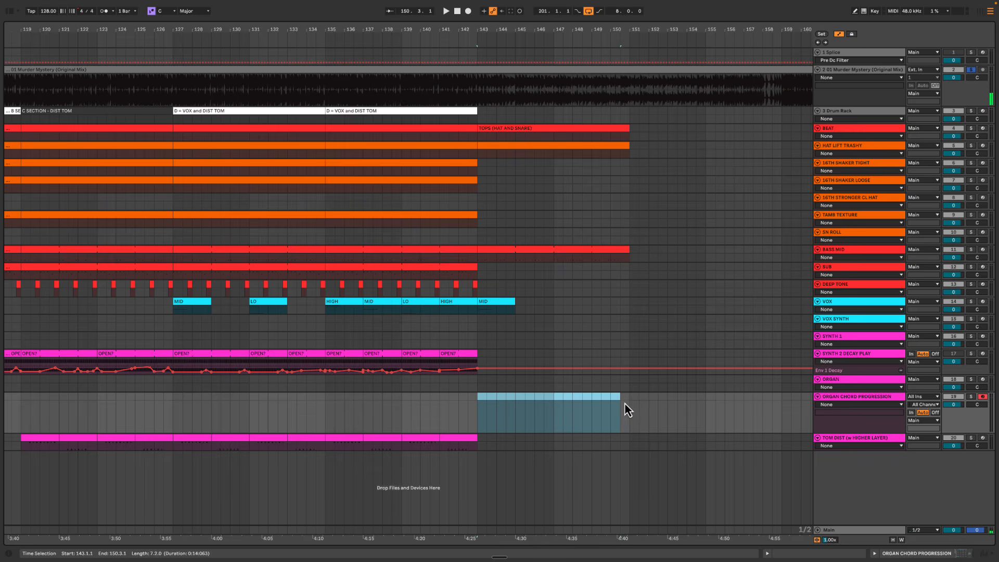
{"action": "key", "text": "ctrl+shift+m"}
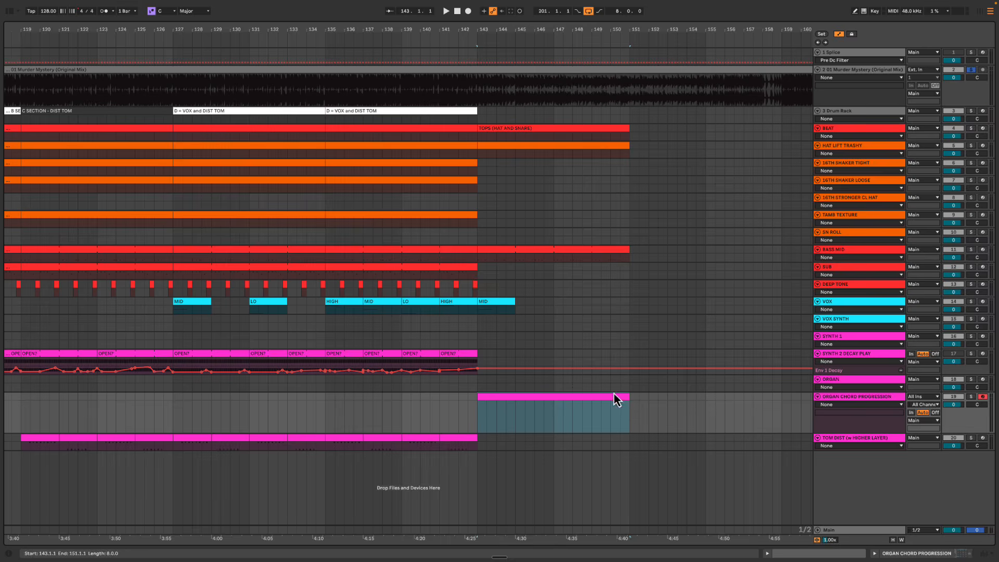
Open the new ORGAN CHORD PROGRESSION clip for note editing and add a D#3 note at 1.1.1
{"action": "double_click", "coordinate": [614, 401]}
{"action": "key", "text": "space"}
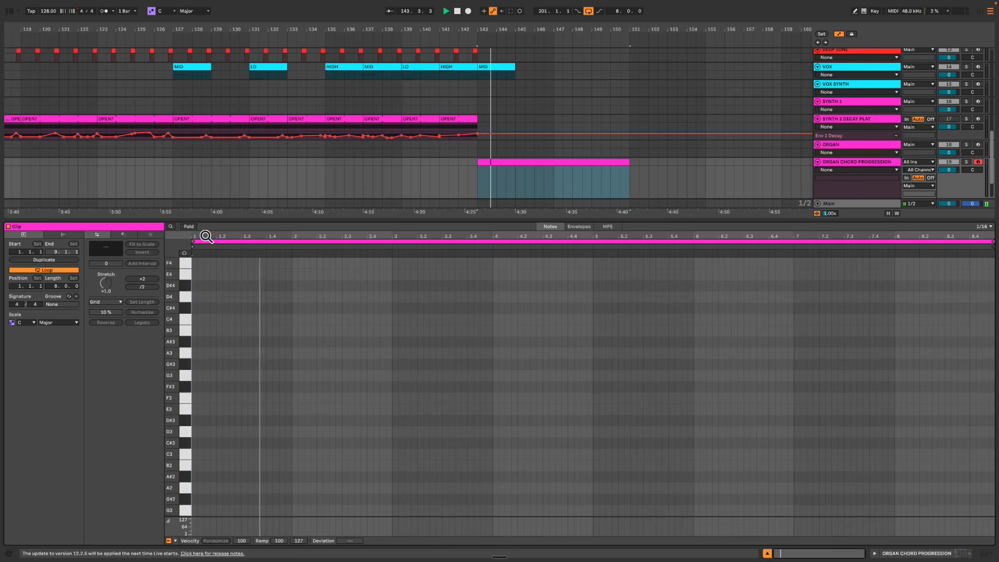
{"action": "left_click", "coordinate": [204, 448]}
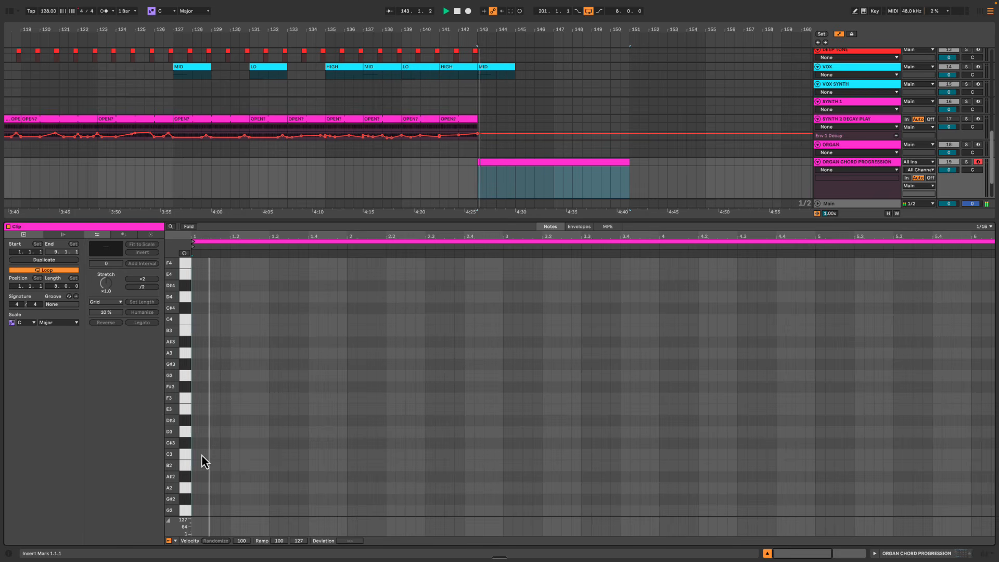
{"action": "double_click", "coordinate": [196, 420]}
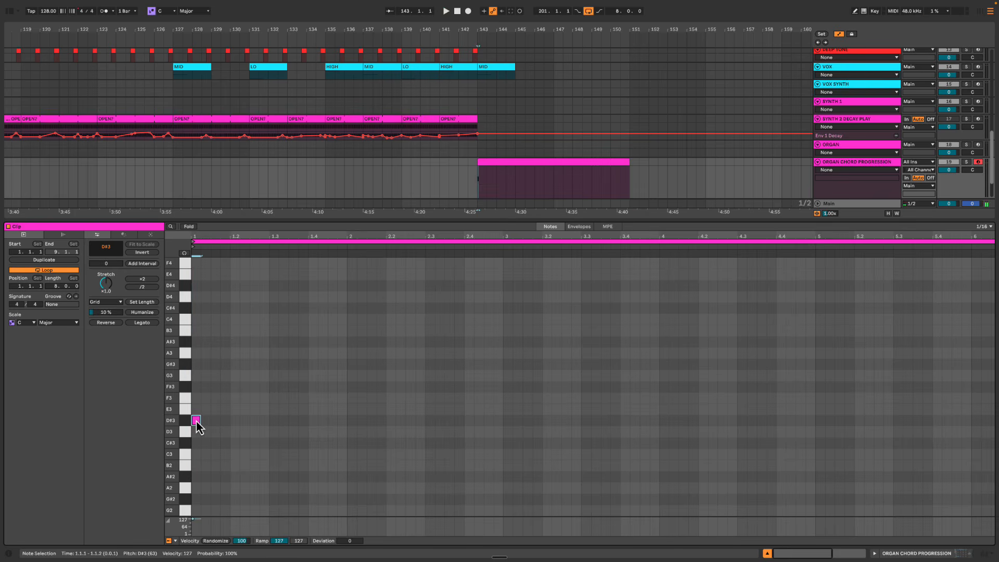
Add D#3 notes at 1.1.4, 1.2.3 and 1.3.2 in the ORGAN CHORD PROGRESSION clip and play it back
{"action": "double_click", "coordinate": [226, 420]}
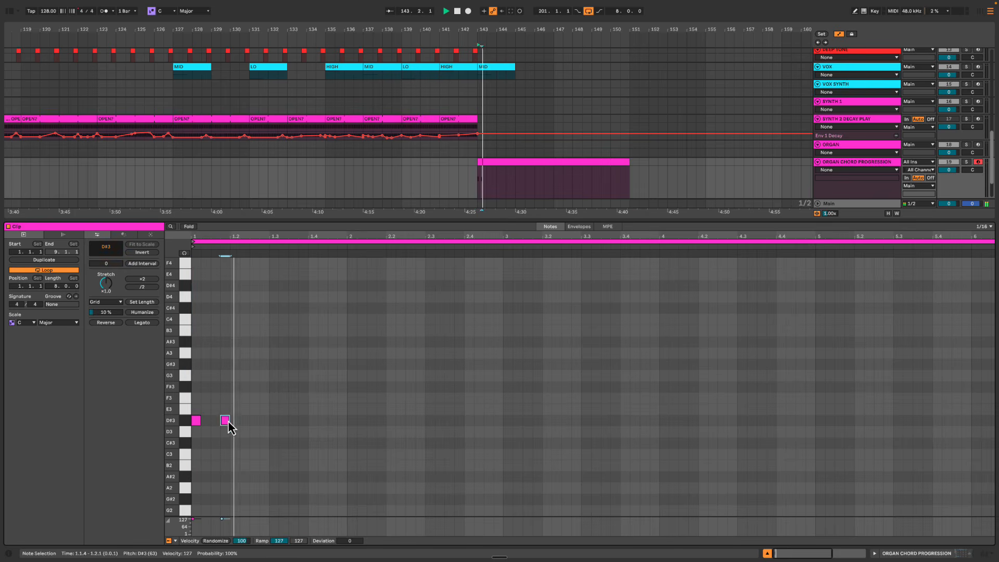
{"action": "left_click", "coordinate": [250, 424]}
{"action": "double_click", "coordinate": [254, 420]}
{"action": "double_click", "coordinate": [284, 421]}
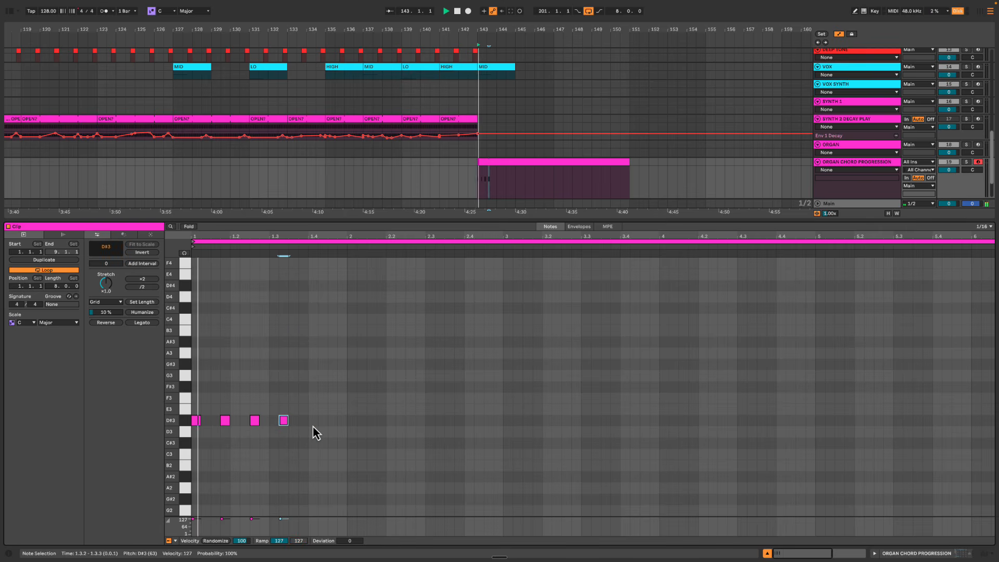
{"action": "left_click", "coordinate": [494, 161]}
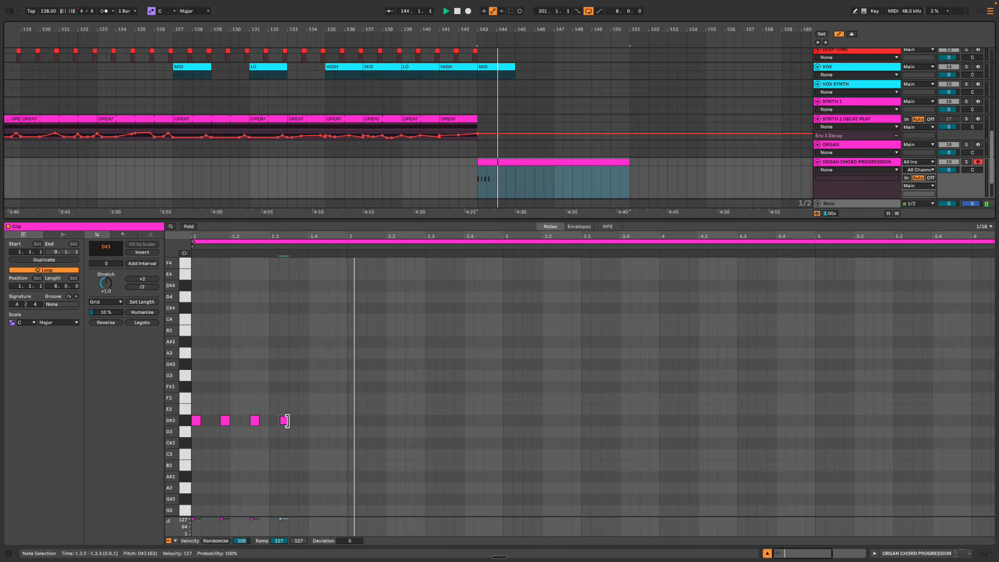
{"action": "left_click", "coordinate": [512, 198]}
Audition the Murder Mystery reference track hit by hit from 143.1.1 through 143.3 to locate the chord stabs
{"action": "left_click_drag", "start_coordinate": [502, 40], "coordinate": [487, 34]}
{"action": "left_click", "coordinate": [409, 94]}
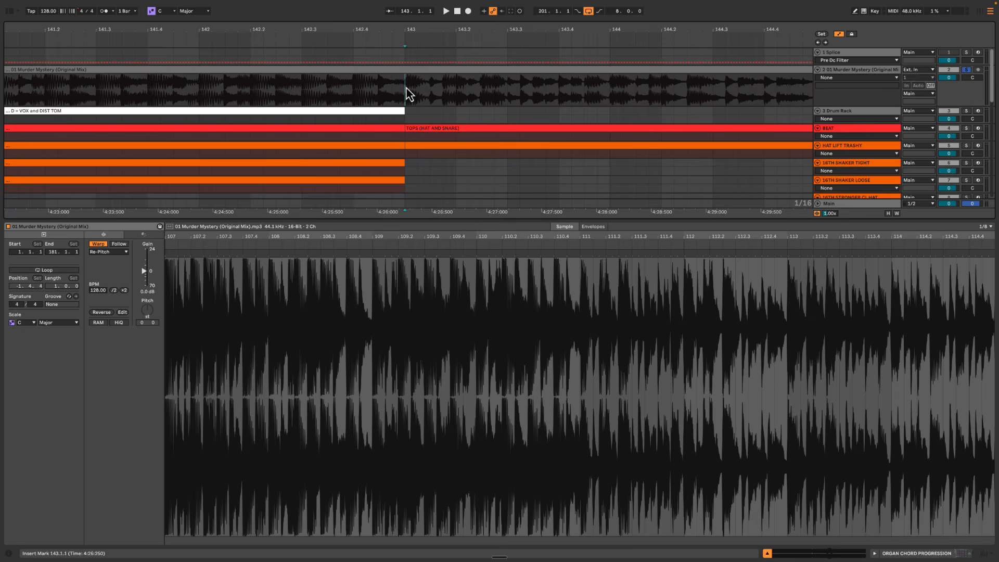
{"action": "key", "text": "space"}
{"action": "key", "text": "space"}
{"action": "left_click", "coordinate": [445, 90]}
{"action": "key", "text": "space"}
{"action": "key", "text": "space"}
{"action": "left_click", "coordinate": [485, 89]}
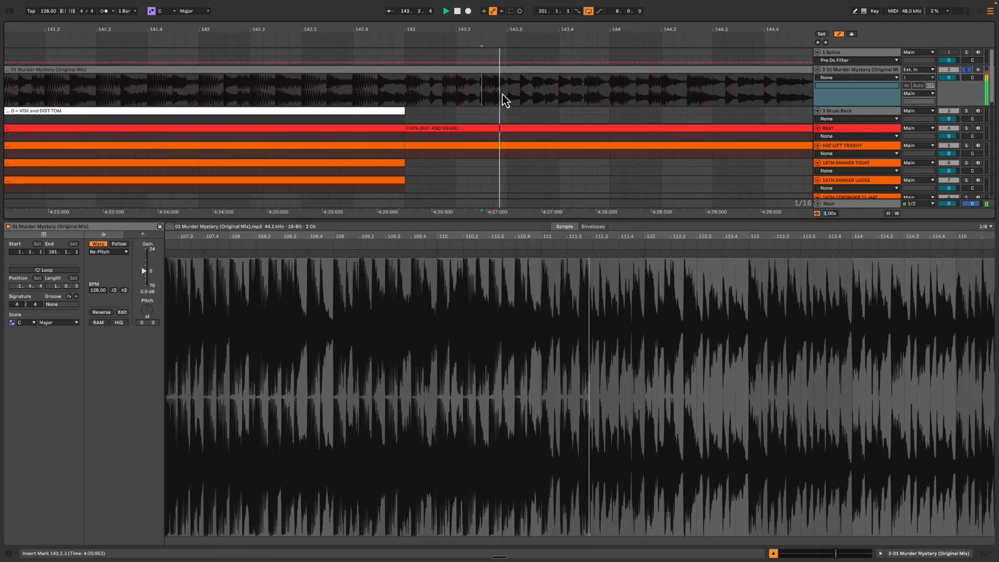
{"action": "key", "text": "space"}
{"action": "left_click", "coordinate": [482, 89]}
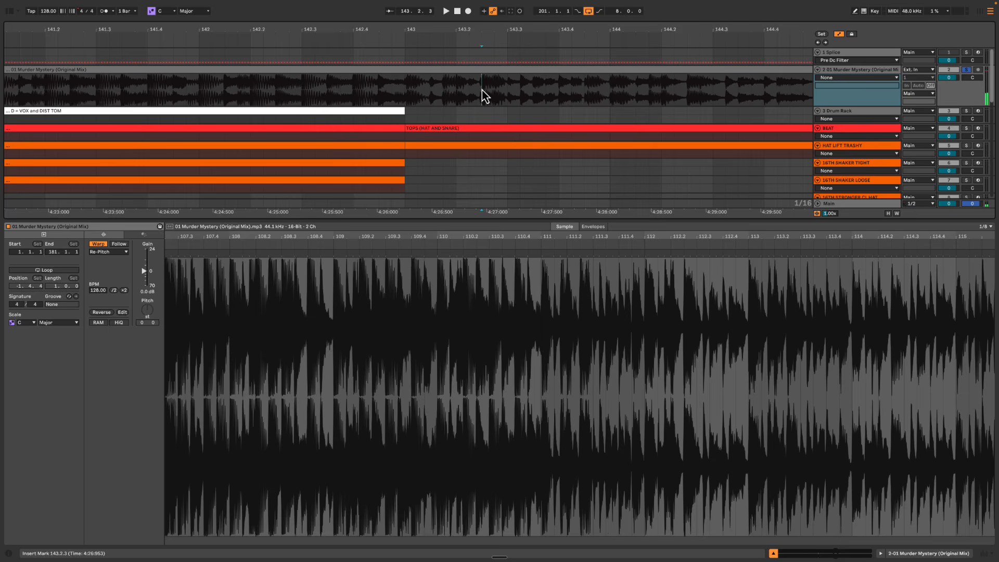
{"action": "left_click", "coordinate": [520, 91]}
{"action": "key", "text": "space"}
{"action": "key", "text": "space"}
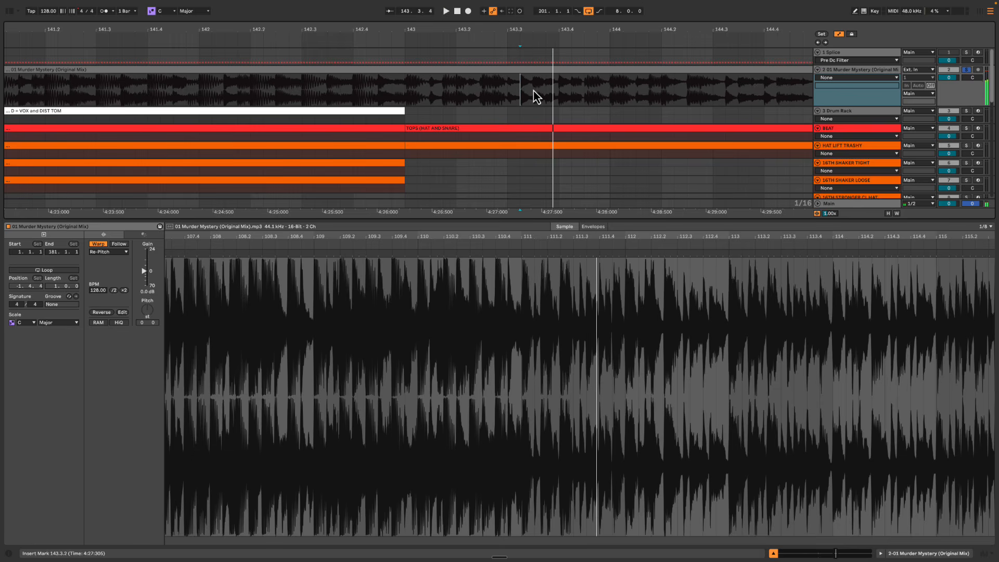
Replay the reference track from 143.3.3, 143.1.4 and 143.2.3 to check the spacing of the remaining chord stabs
{"action": "left_click", "coordinate": [536, 91]}
{"action": "key", "text": "space"}
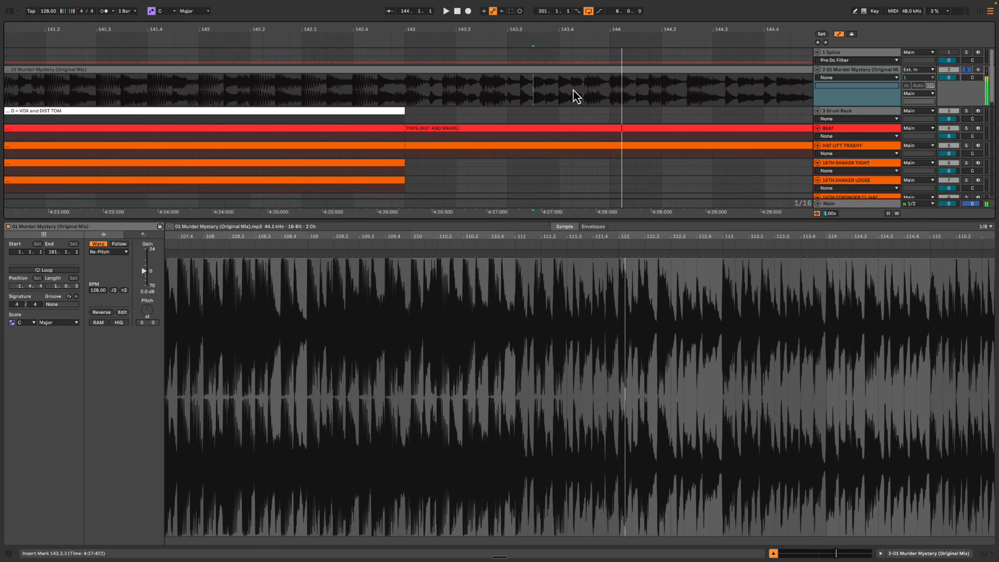
{"action": "left_click", "coordinate": [571, 93]}
{"action": "left_click", "coordinate": [443, 89]}
{"action": "key", "text": "space"}
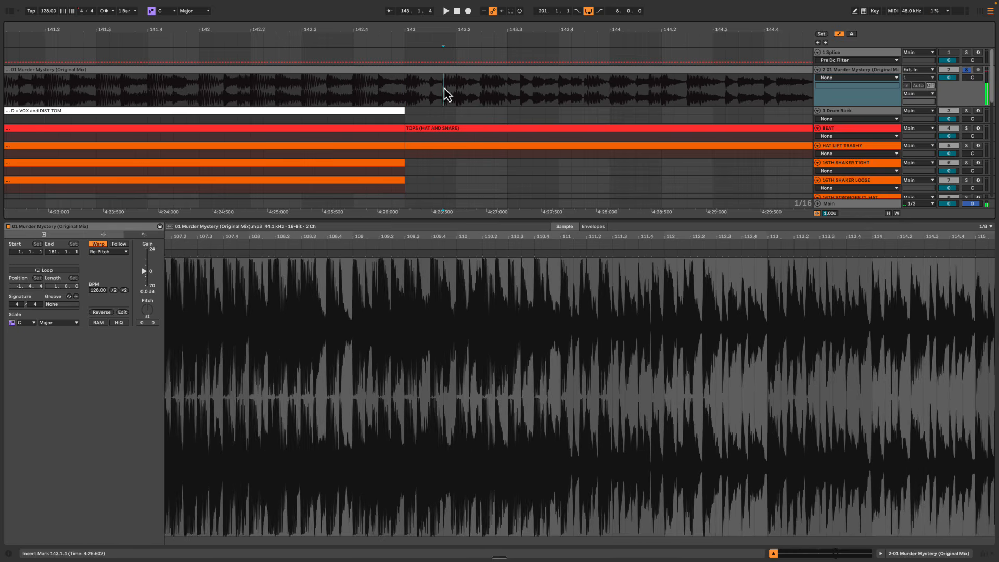
{"action": "left_click", "coordinate": [482, 90]}
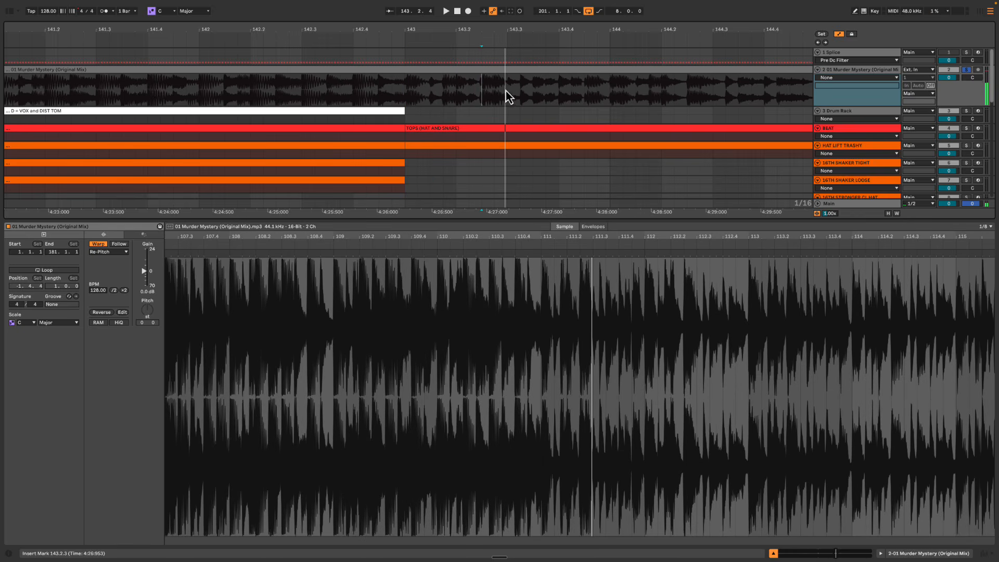
{"action": "left_click", "coordinate": [443, 89]}
{"action": "key", "text": "space"}
{"action": "key", "text": "space"}
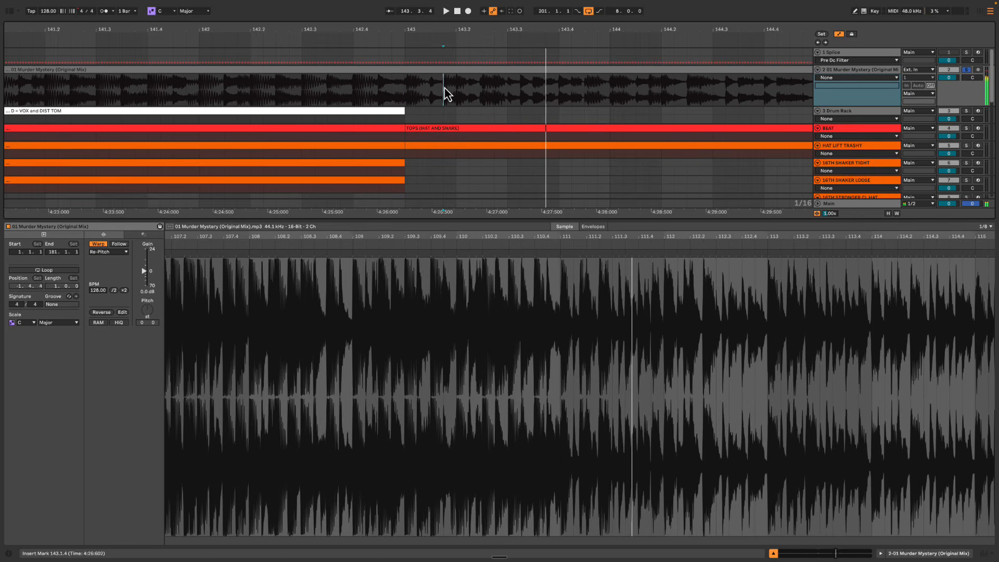
Move the third and fourth D#3 notes to 1.2.4 and 1.3.3, and add a fifth D#3 at 1.4.2
{"action": "key", "text": "shift+Tab"}
{"action": "double_click", "coordinate": [546, 397]}
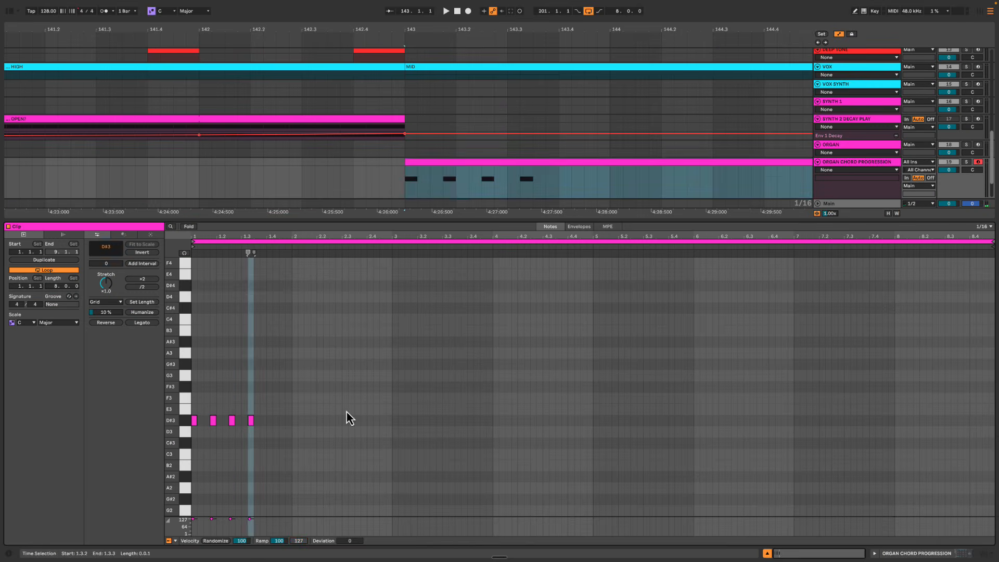
{"action": "left_click", "coordinate": [348, 413]}
{"action": "left_click_drag", "start_coordinate": [214, 238], "coordinate": [265, 354]}
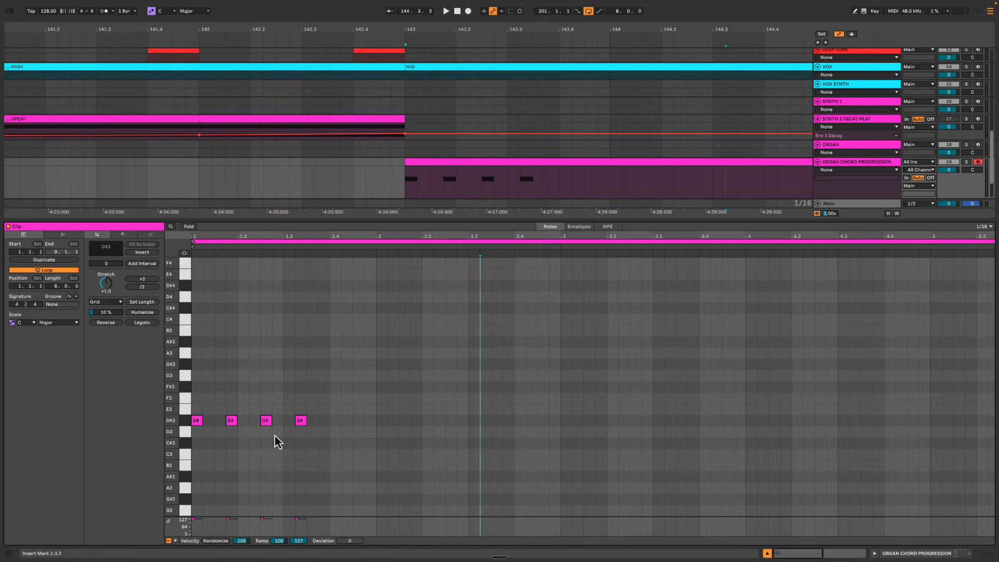
{"action": "left_click_drag", "start_coordinate": [270, 422], "coordinate": [313, 424]}
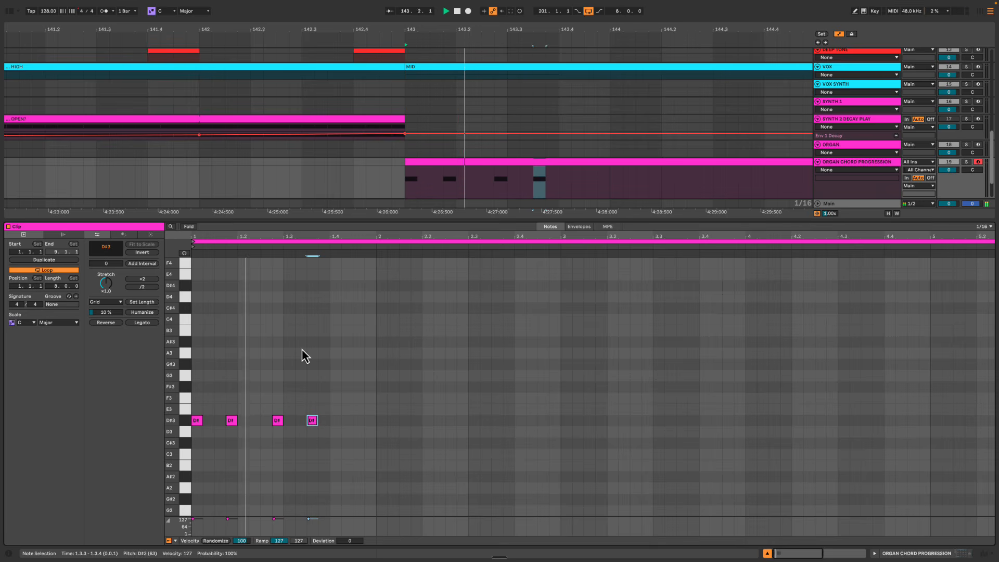
{"action": "double_click", "coordinate": [346, 421]}
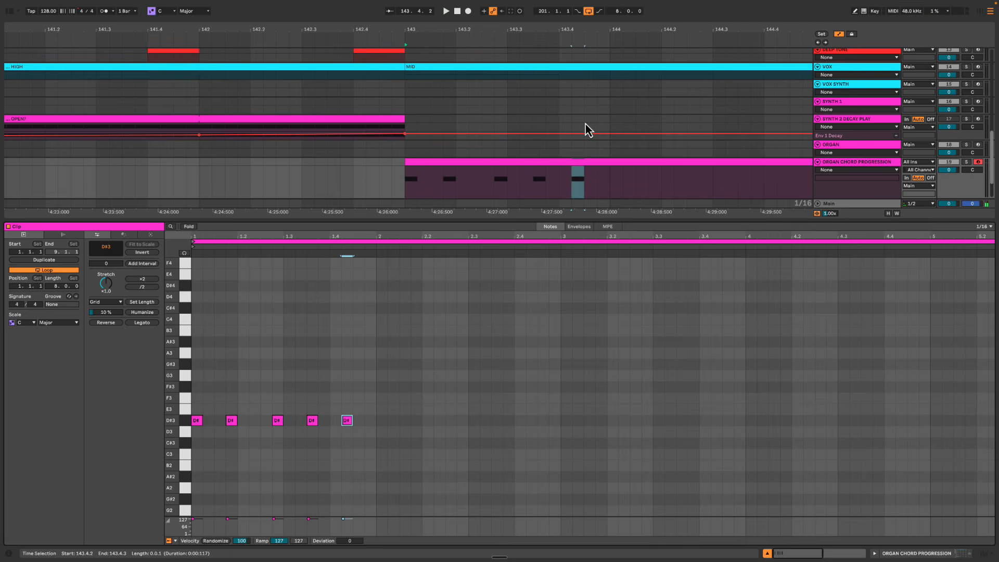
Audition the reference track from 143.4.2, and play the organ chord clip from bar 143 to compare the rhythm
{"action": "scroll", "coordinate": [586, 128], "scroll_direction": "up", "scroll_amount": 5}
{"action": "left_click", "coordinate": [576, 95]}
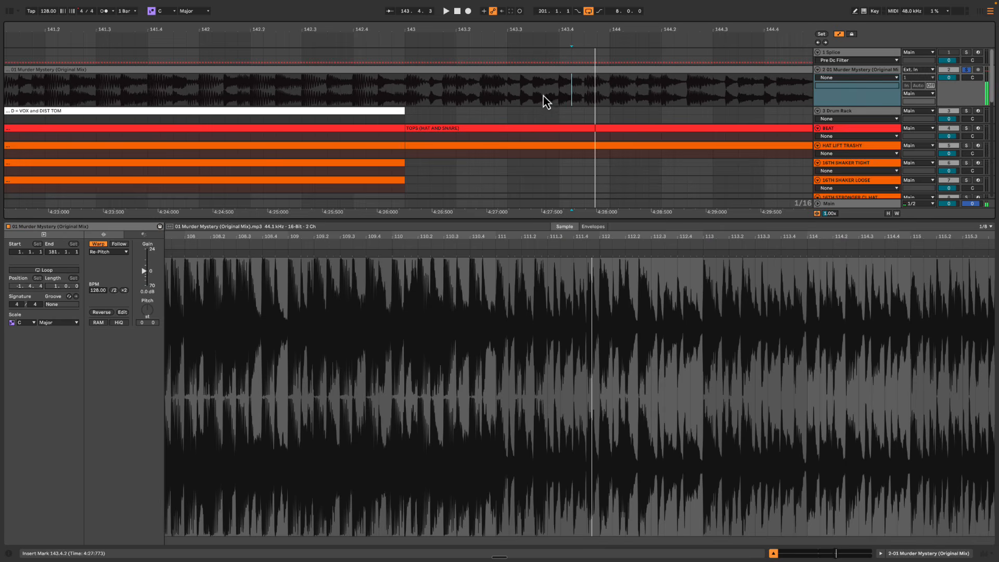
{"action": "scroll", "coordinate": [520, 130], "scroll_direction": "down", "scroll_amount": 10}
{"action": "left_click", "coordinate": [479, 138]}
{"action": "key", "text": "space"}
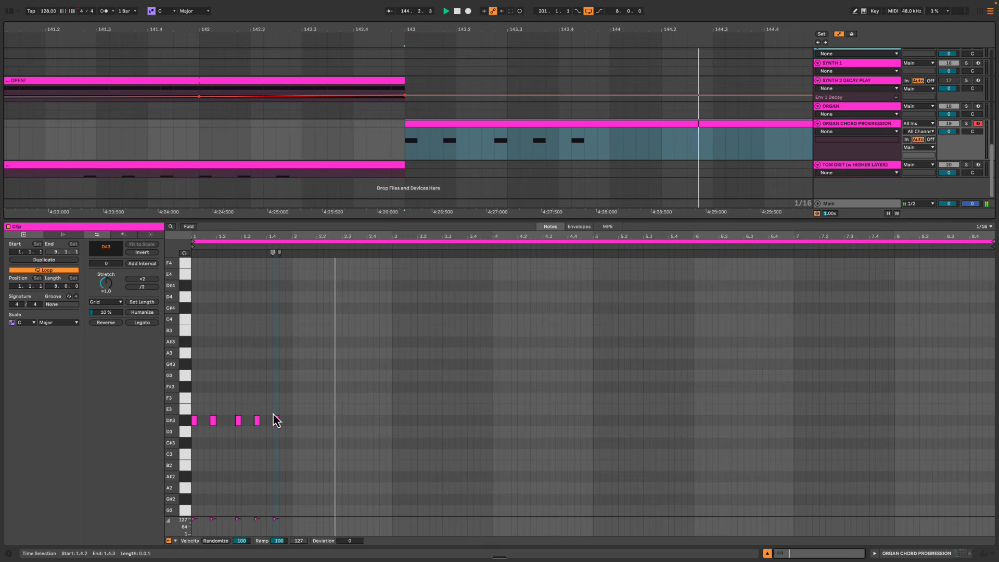
{"action": "key", "text": "space"}
Copy the five D#3 notes of bar 1 into the clip's second bar at D3 and play the result
{"action": "key", "text": "ctrl+a"}
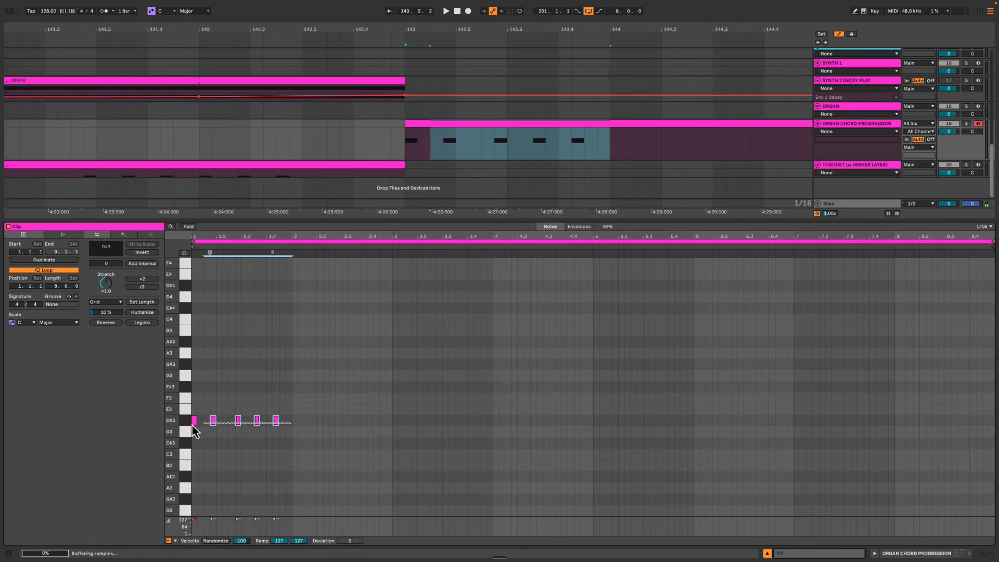
{"action": "left_click_drag", "start_coordinate": [197, 425], "coordinate": [296, 436]}
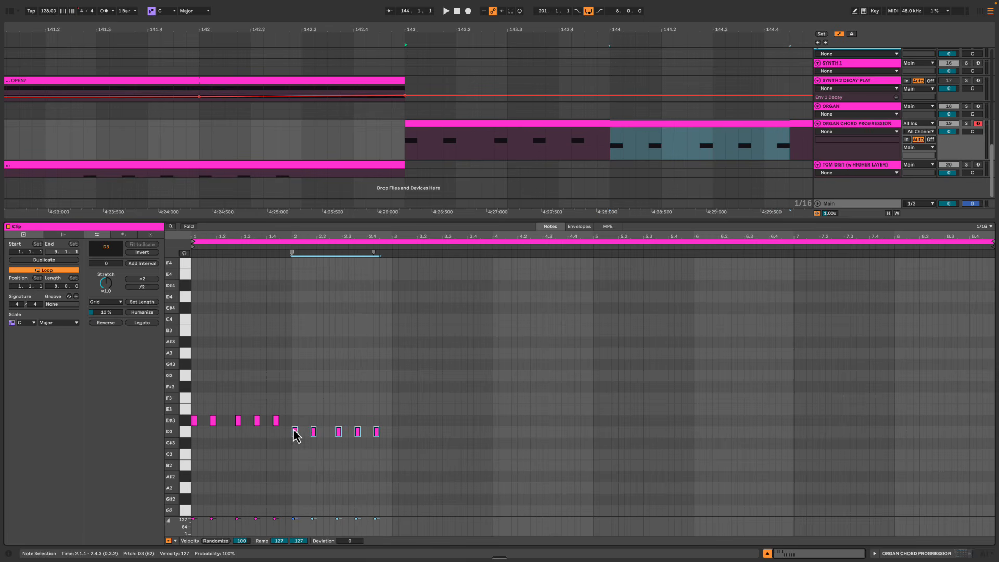
{"action": "key", "text": "space"}
{"action": "left_click", "coordinate": [281, 246]}
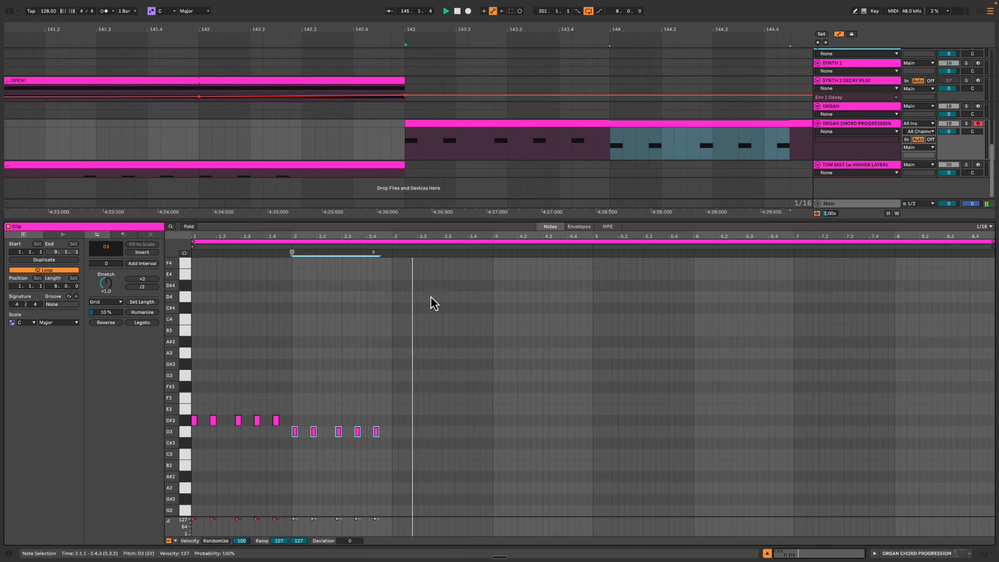
{"action": "key", "text": "space"}
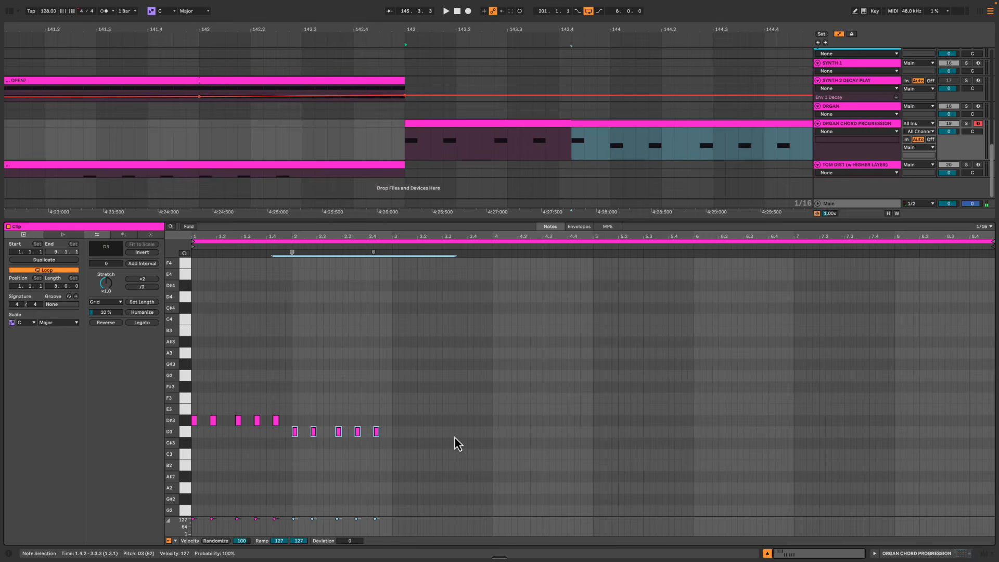
Lower the second bar's notes to C#3, duplicate them into the third bar at D3, and play the progression
{"action": "key", "text": "Down"}
{"action": "key", "text": "ctrl+d"}
{"action": "key", "text": "Up"}
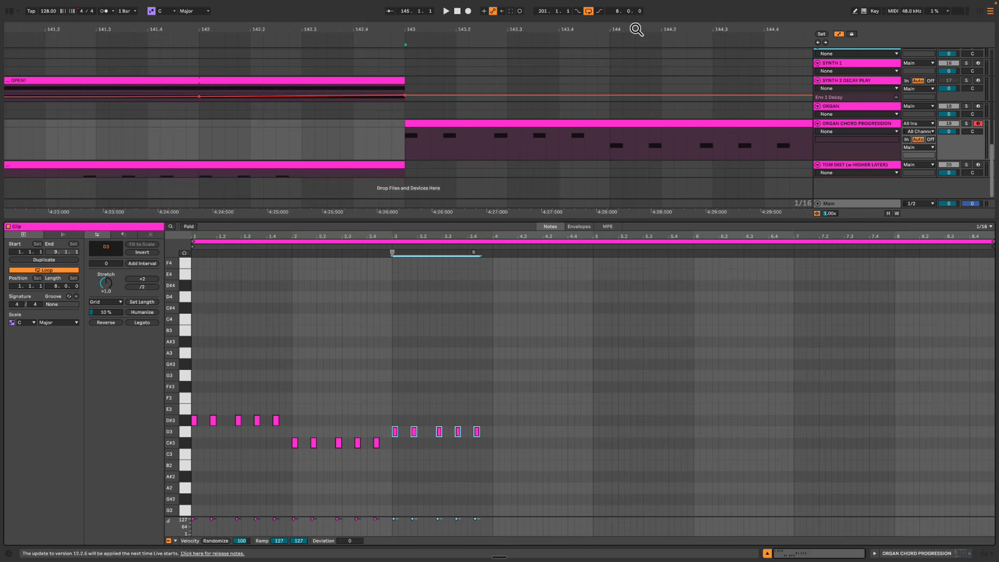
{"action": "left_click_drag", "start_coordinate": [636, 30], "coordinate": [629, 29]}
{"action": "left_click", "coordinate": [628, 143]}
{"action": "key", "text": "space"}
{"action": "scroll", "coordinate": [619, 179], "scroll_direction": "right", "scroll_amount": 4}
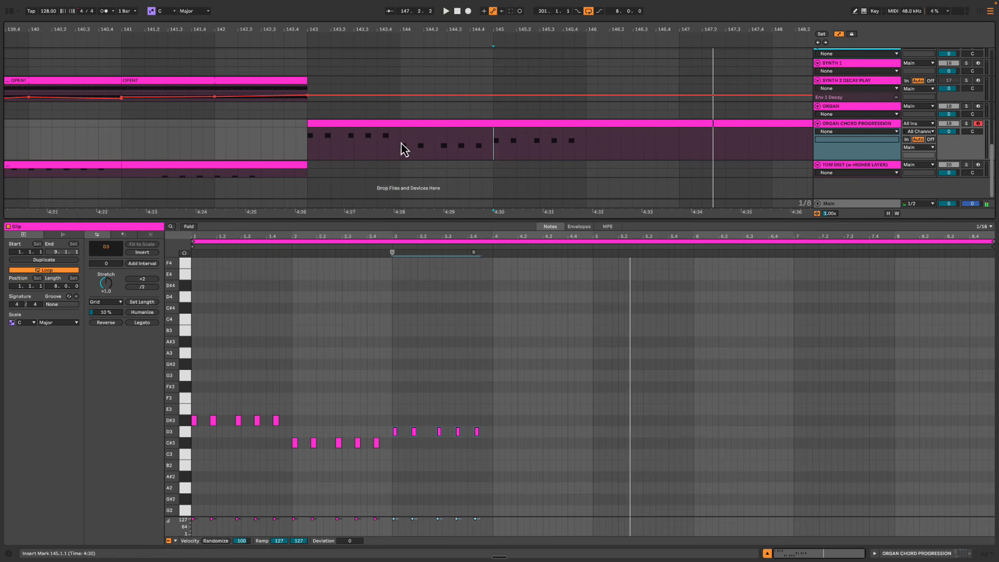
{"action": "left_click", "coordinate": [586, 147]}
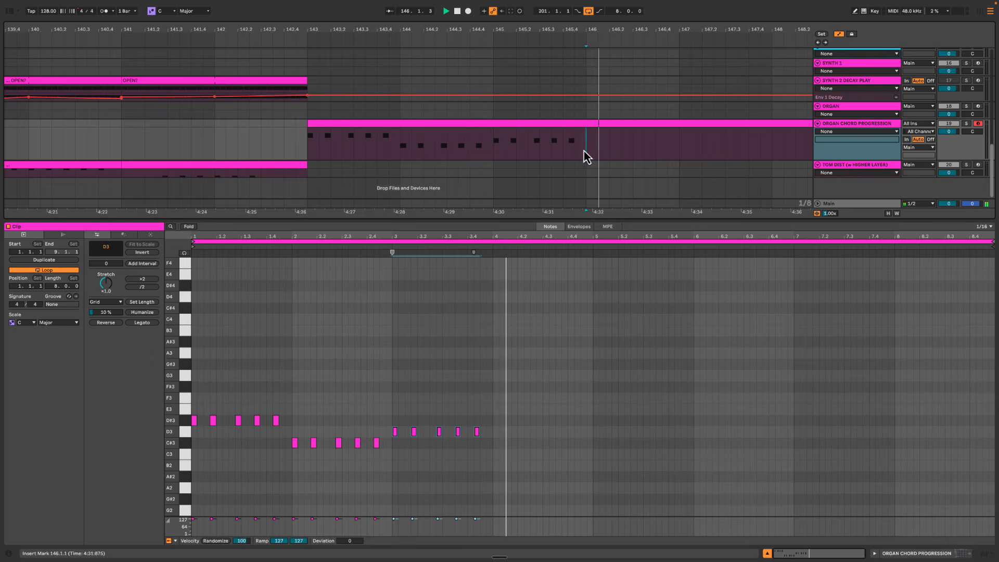
{"action": "key", "text": "space"}
Lower the five notes in the clip's second bar to C3 and play from bar 145
{"action": "left_click_drag", "start_coordinate": [277, 443], "coordinate": [454, 445]}
{"action": "key", "text": "Down"}
{"action": "left_click", "coordinate": [494, 143]}
{"action": "key", "text": "space"}
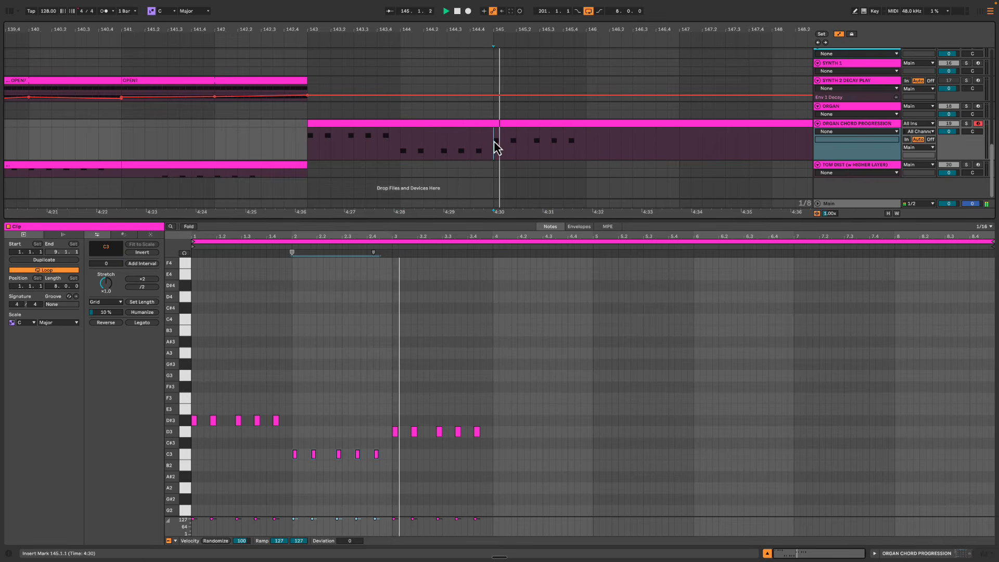
{"action": "key", "text": "space"}
Copy the third bar's five notes into the fourth bar at C#3 and close the clip's note view
{"action": "left_click_drag", "start_coordinate": [383, 443], "coordinate": [523, 430]}
{"action": "left_click_drag", "start_coordinate": [393, 436], "coordinate": [494, 447]}
{"action": "left_click", "coordinate": [482, 367]}
{"action": "key", "text": "shift+Tab"}
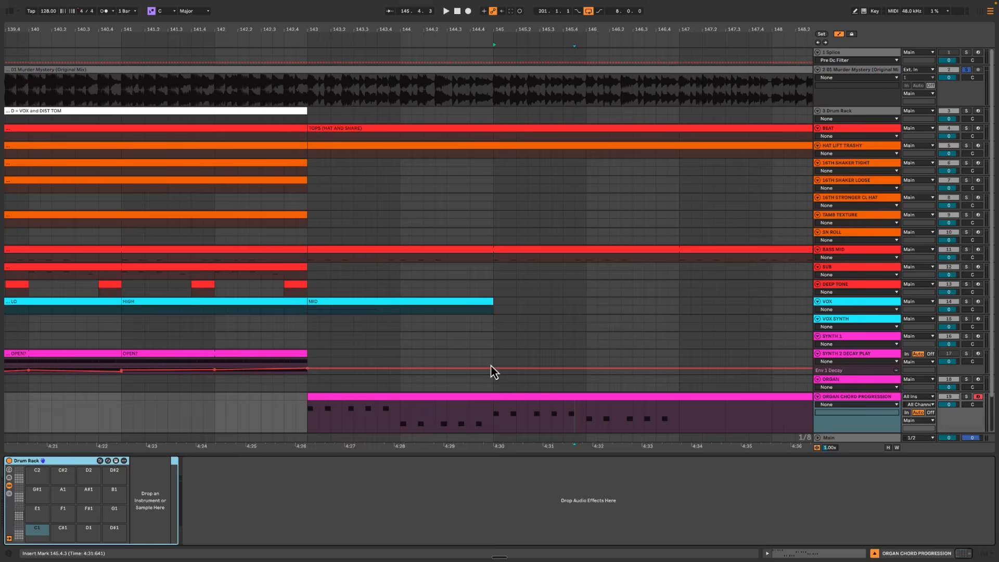
{"action": "key", "text": "super+alt+l"}
Play the arrangement from bar 143 to check the organ chord notes against the reference track
{"action": "left_click", "coordinate": [372, 398]}
{"action": "key", "text": "space"}
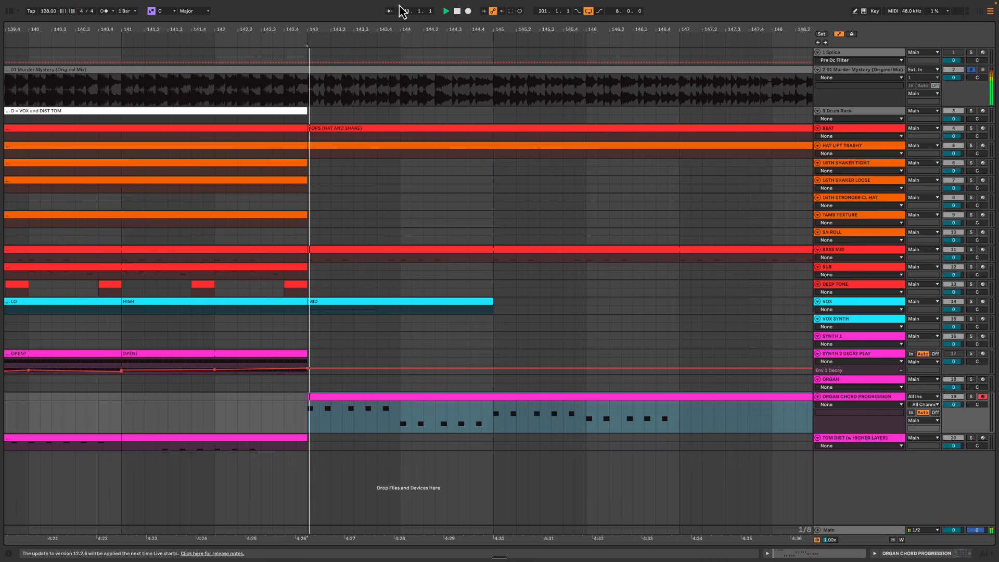
{"action": "left_click_drag", "start_coordinate": [405, 29], "coordinate": [388, 53]}
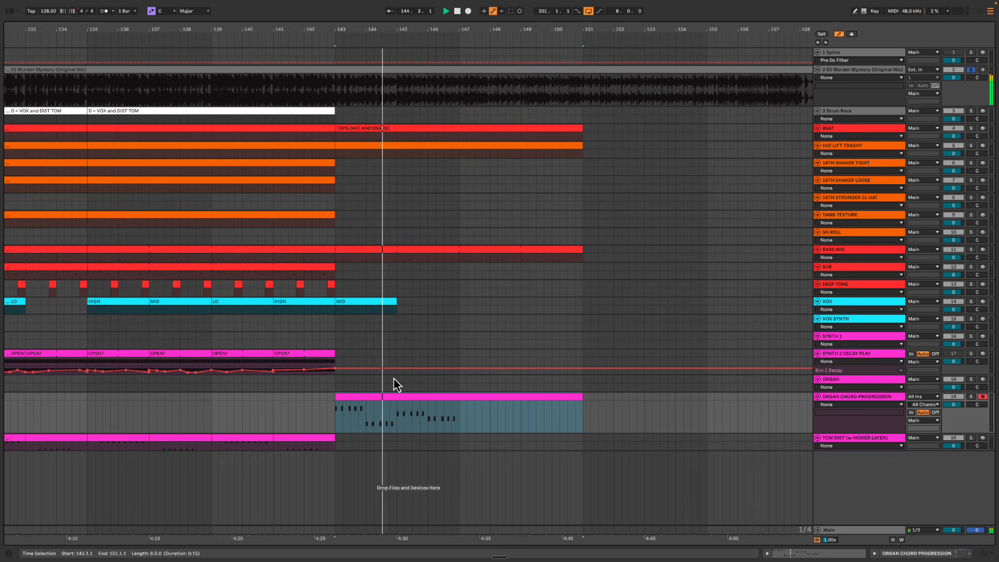
{"action": "scroll", "coordinate": [395, 384], "scroll_direction": "left", "scroll_amount": 2}
{"action": "scroll", "coordinate": [386, 369], "scroll_direction": "left", "scroll_amount": 1}
{"action": "key", "text": "space"}
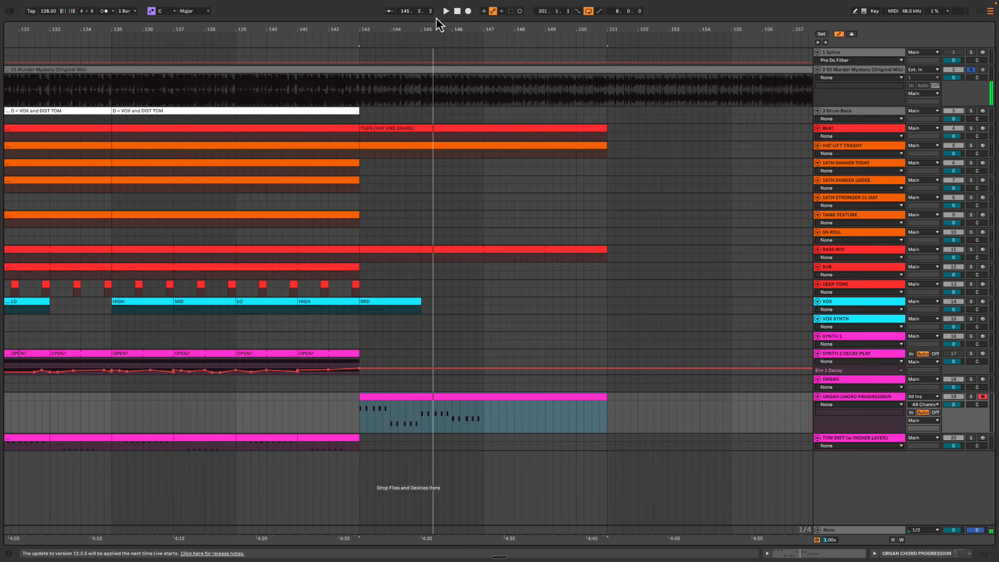
Copy the first two VOX SYNTH clips to bars 143–151 and play from bar 143
{"action": "left_click_drag", "start_coordinate": [426, 30], "coordinate": [593, 31]}
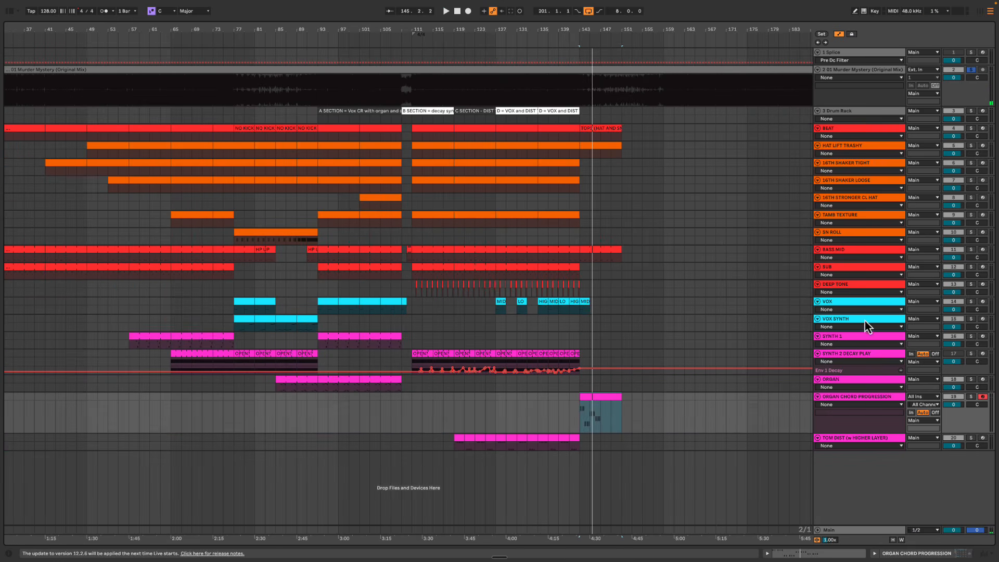
{"action": "left_click", "coordinate": [853, 320]}
{"action": "left_click", "coordinate": [247, 320]}
{"action": "left_click", "coordinate": [262, 321], "text": "shift"}
{"action": "left_click_drag", "start_coordinate": [255, 321], "coordinate": [594, 328]}
{"action": "key", "text": "space"}
{"action": "left_click_drag", "start_coordinate": [599, 30], "coordinate": [597, 104]}
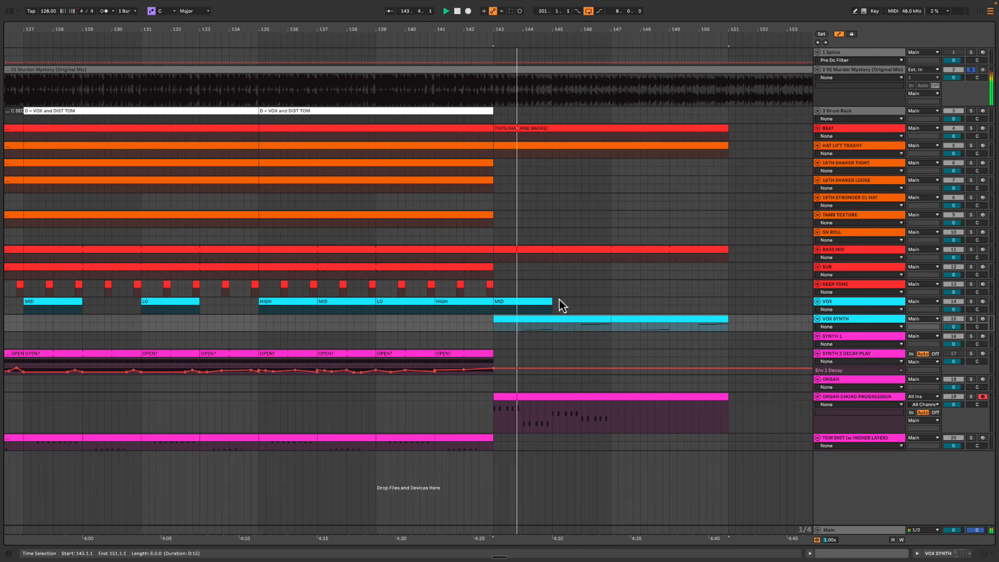
Hide the automation and enlarge the VOX SYNTH track so its notes can be read
{"action": "key", "text": "a"}
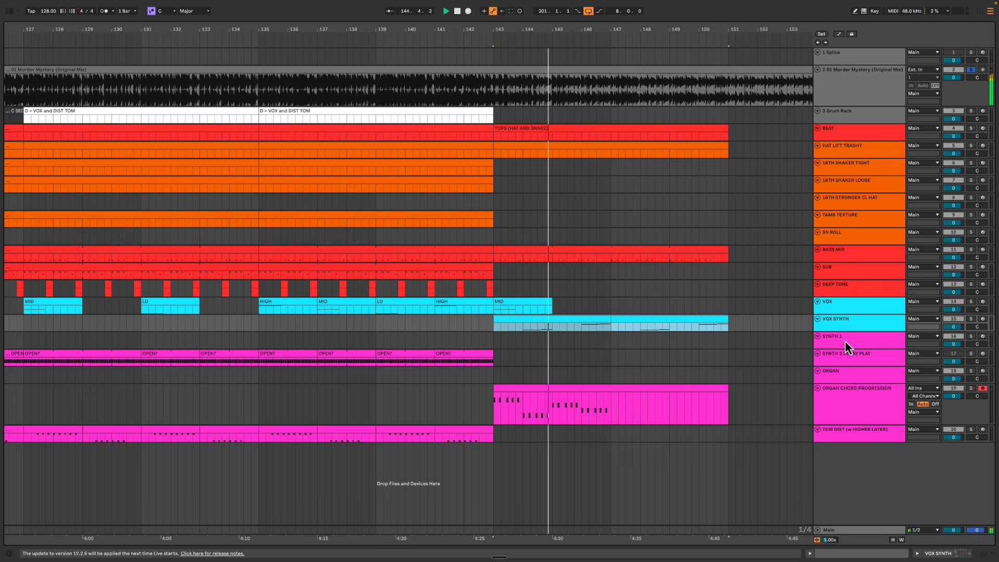
{"action": "left_click_drag", "start_coordinate": [860, 332], "coordinate": [856, 387]}
{"action": "left_click", "coordinate": [576, 303]}
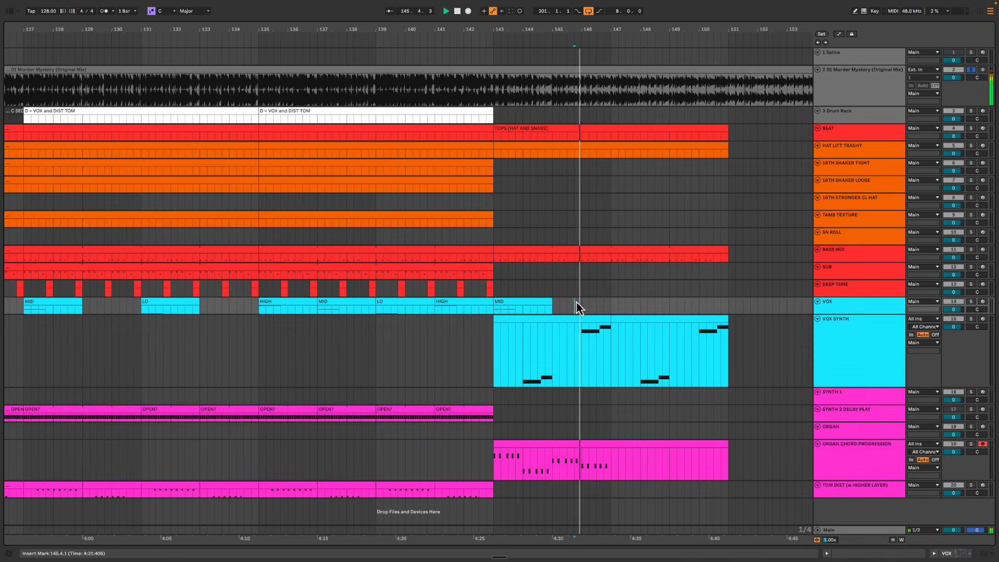
Duplicate the VOX MID clip into bars 145–147 and play it against the VOX SYNTH notes
{"action": "key", "text": "space"}
{"action": "left_click_drag", "start_coordinate": [529, 307], "coordinate": [579, 307]}
{"action": "key", "text": "space"}
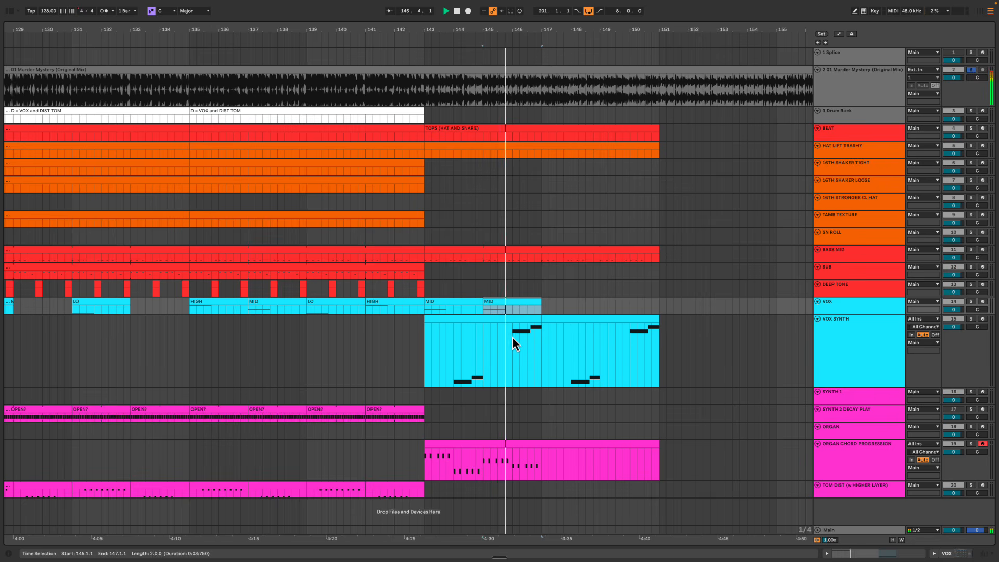
{"action": "left_click_drag", "start_coordinate": [512, 338], "coordinate": [548, 325]}
{"action": "key", "text": "space"}
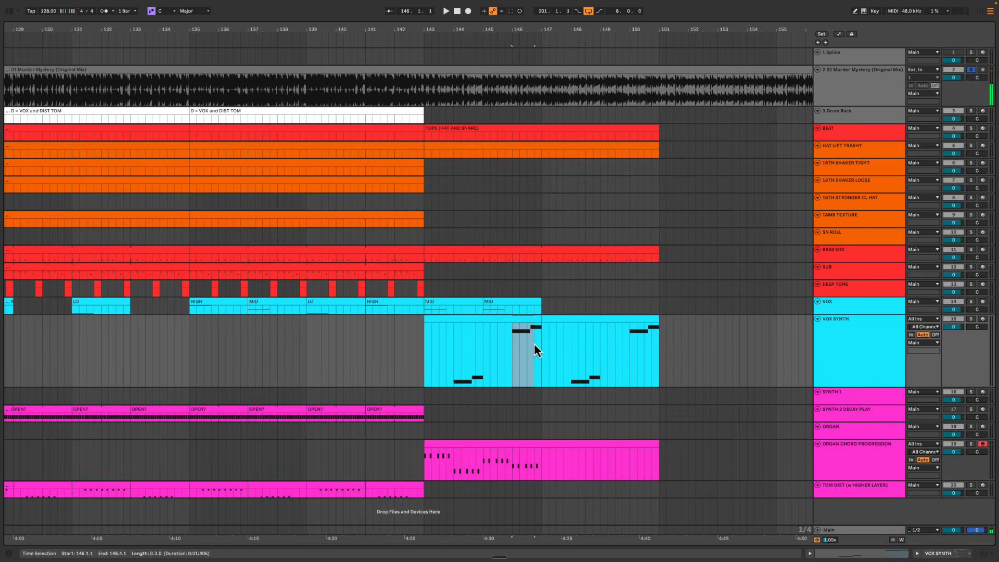
{"action": "key", "text": "Up"}
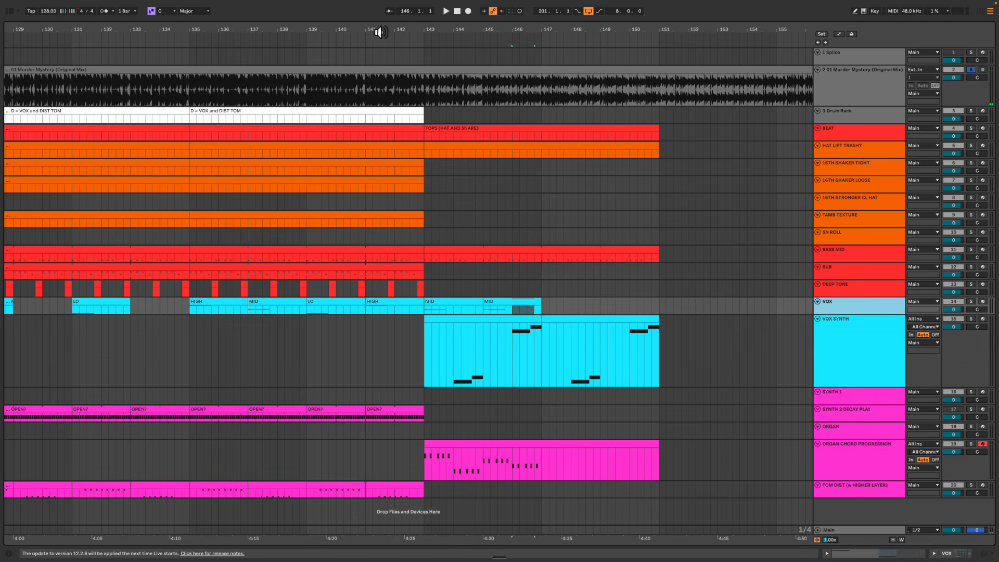
Play VOX and VOX SYNTH from bar 77 and compare bars 77–85 with the parts placed from bar 143
{"action": "left_click_drag", "start_coordinate": [386, 29], "coordinate": [644, 33]}
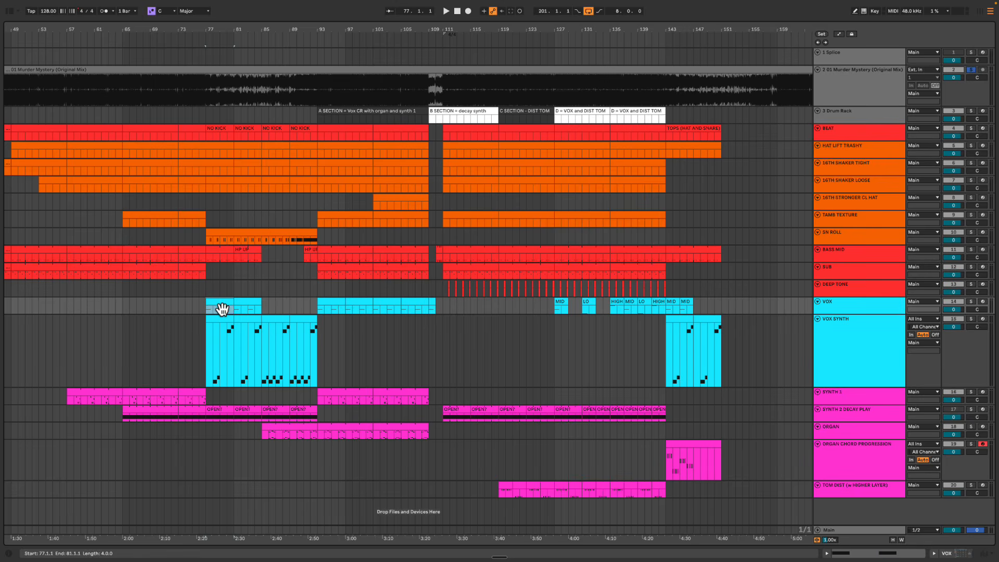
{"action": "left_click_drag", "start_coordinate": [207, 289], "coordinate": [274, 380]}
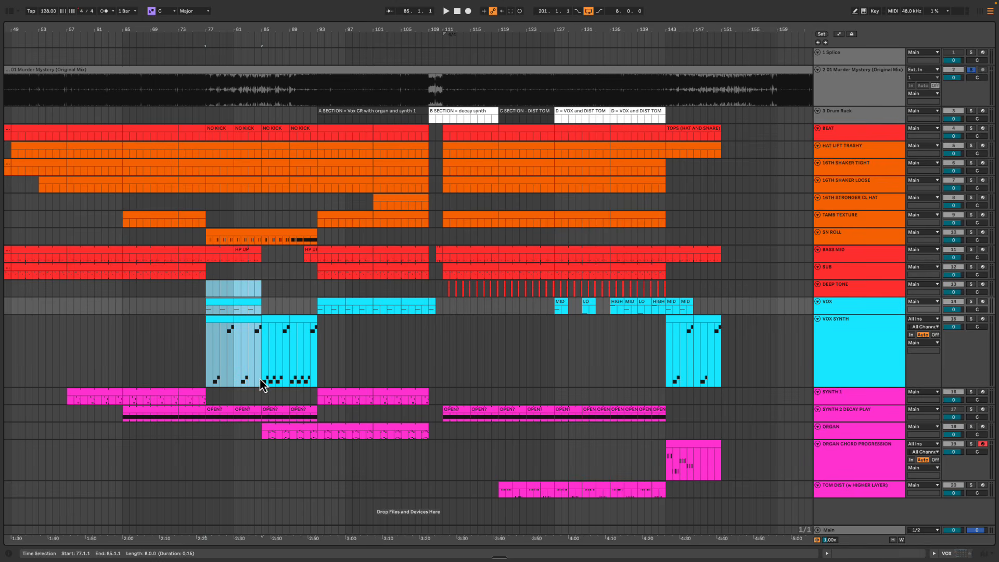
{"action": "key", "text": "space"}
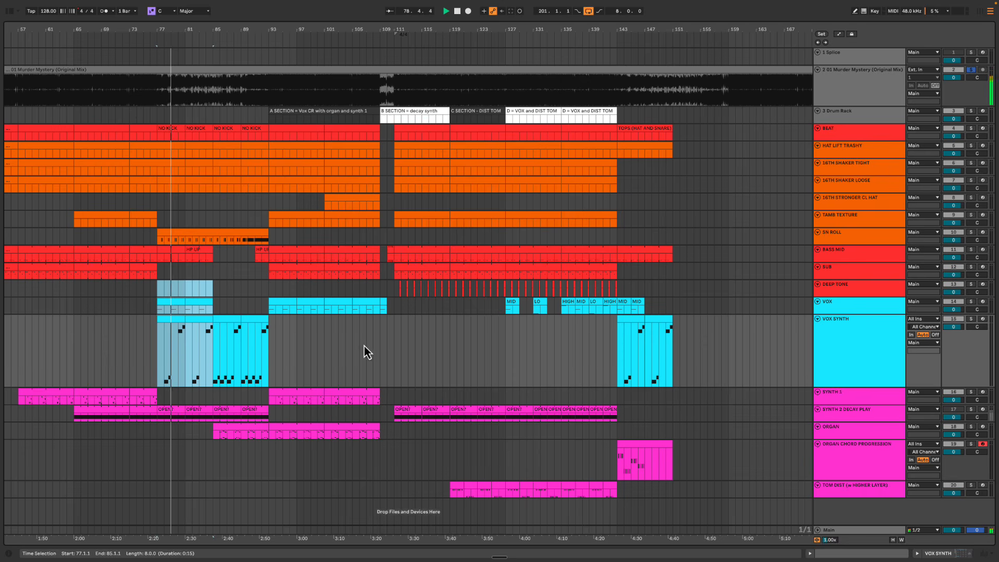
{"action": "key", "text": "space"}
{"action": "left_click_drag", "start_coordinate": [619, 217], "coordinate": [686, 388]}
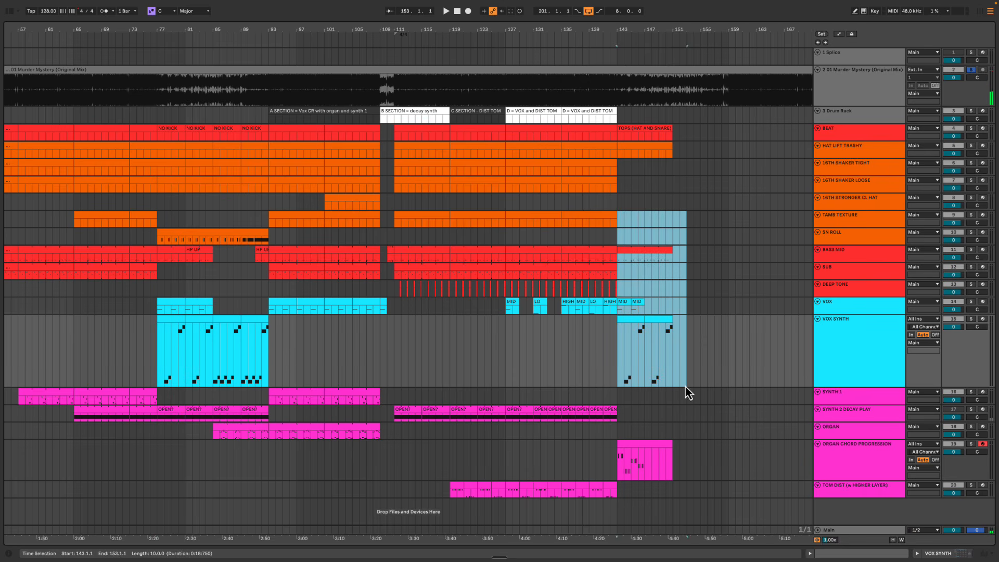
{"action": "mouse_move", "coordinate": [160, 206]}
{"action": "left_mouse_down"}
{"action": "mouse_move", "coordinate": [231, 404]}
{"action": "mouse_move", "coordinate": [212, 400]}
{"action": "left_mouse_up"}
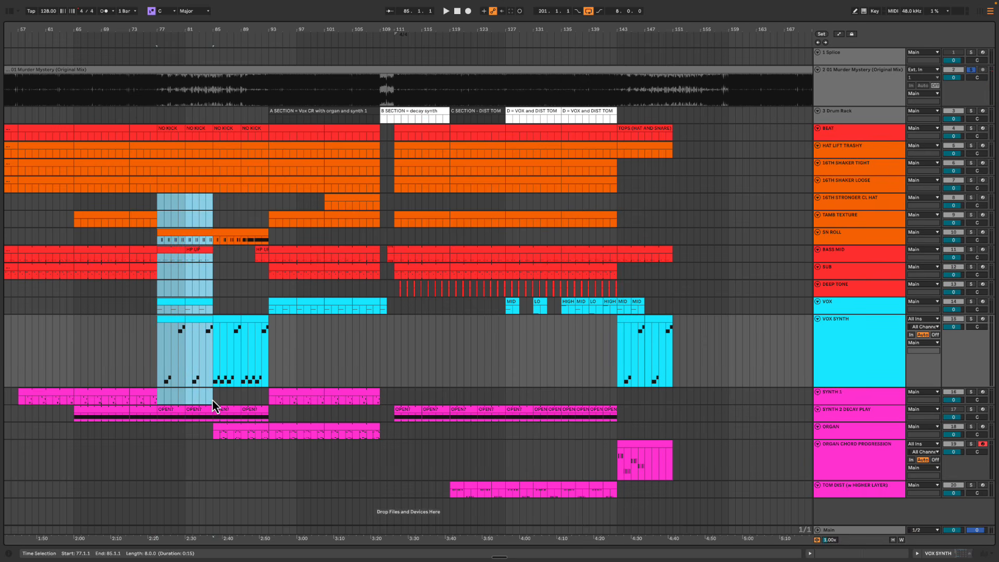
Select the ORGAN CHORD PROGRESSION clip in bars 143–151 and play the section from bar 143
{"action": "left_click", "coordinate": [627, 451]}
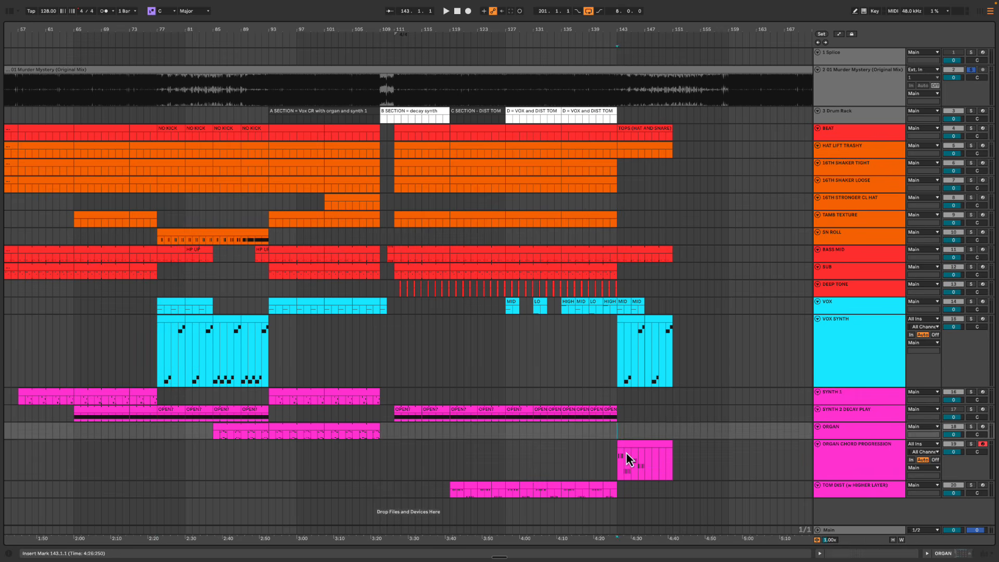
{"action": "scroll", "coordinate": [598, 427], "scroll_direction": "right", "scroll_amount": 3}
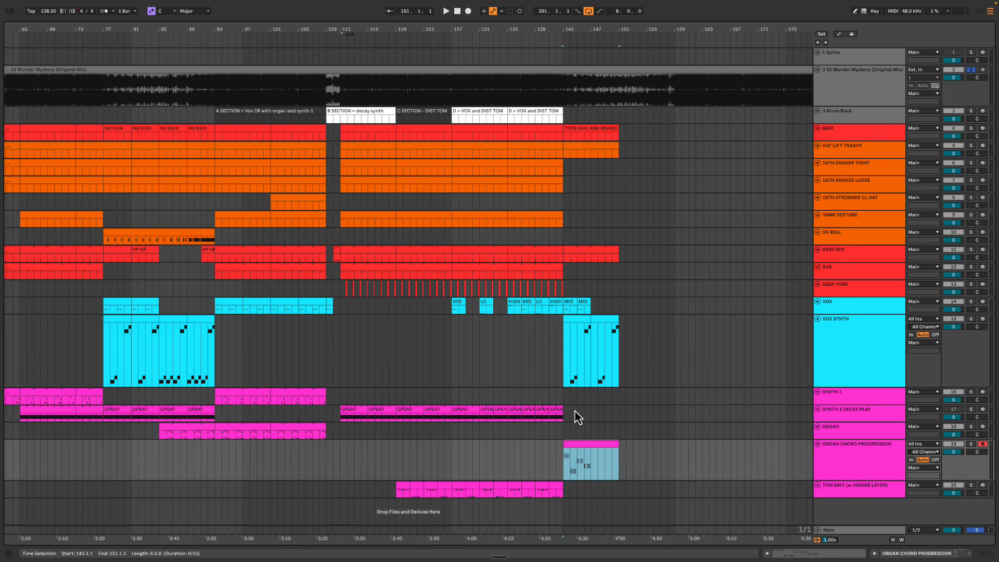
{"action": "left_click_drag", "start_coordinate": [592, 27], "coordinate": [594, 27]}
{"action": "key", "text": "space"}
Insert an empty MIDI clip on the SN ROLL track from bar 143 to 151 and play from bar 143
{"action": "left_click", "coordinate": [849, 236]}
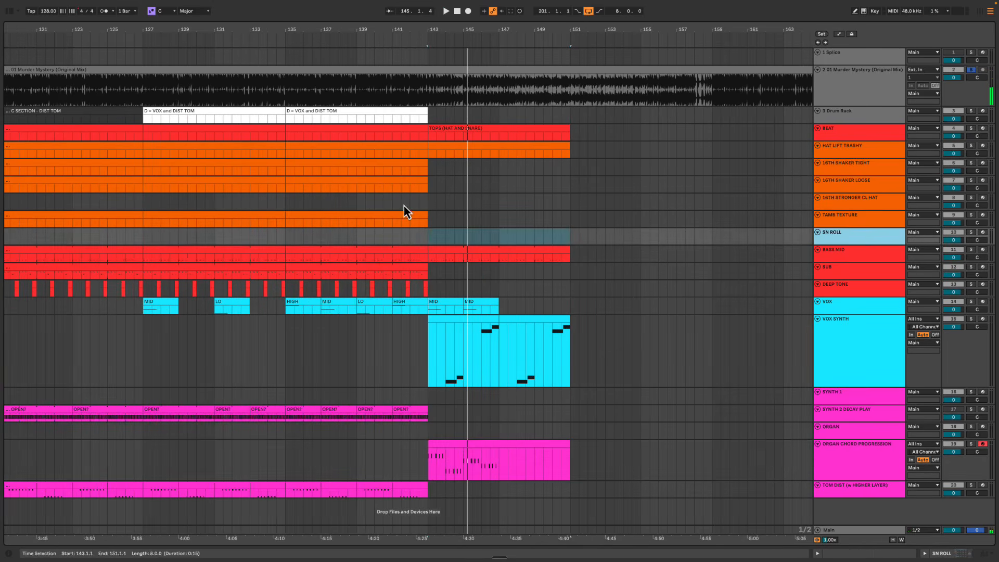
{"action": "left_click_drag", "start_coordinate": [430, 242], "coordinate": [566, 244]}
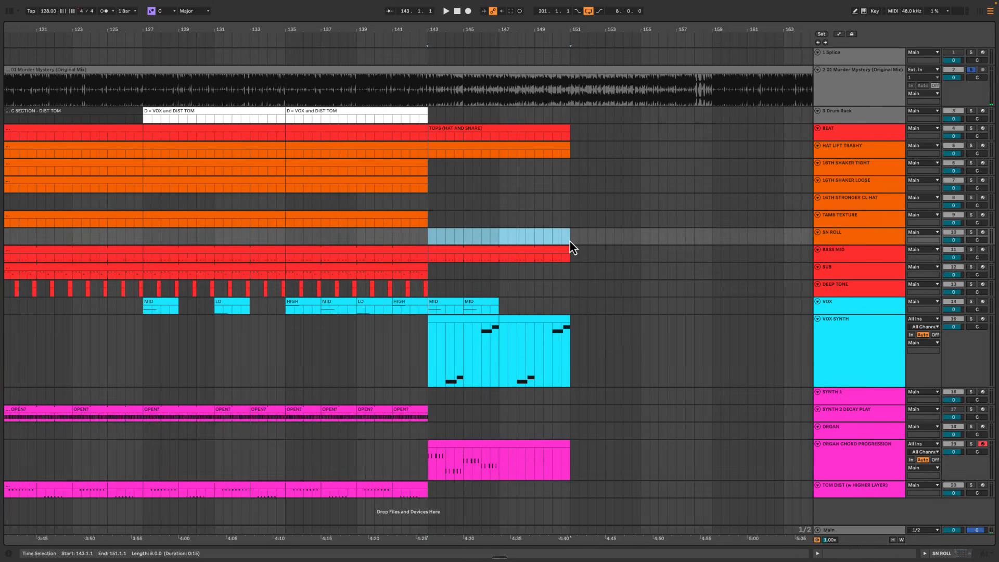
{"action": "key", "text": "ctrl+shift+m"}
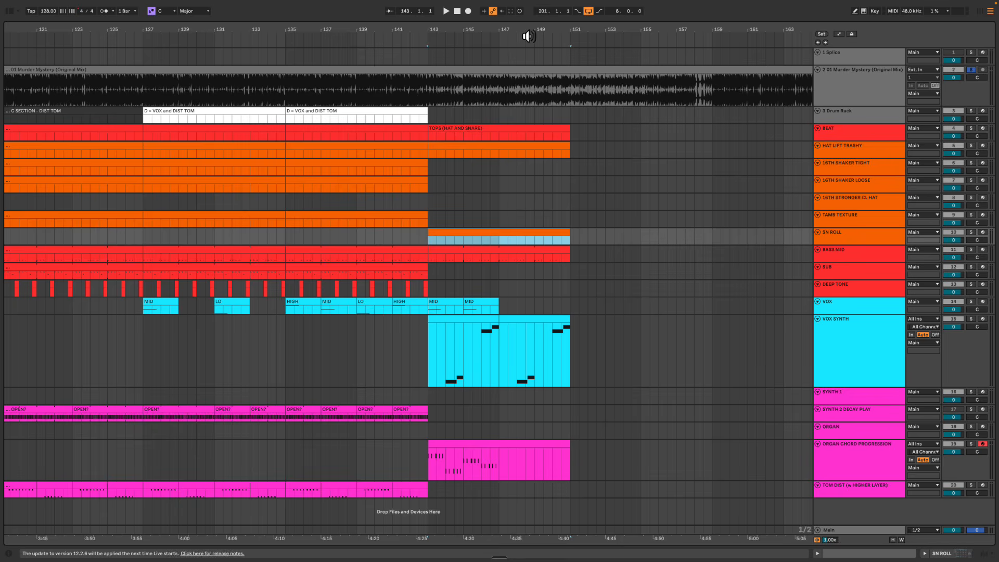
{"action": "left_click_drag", "start_coordinate": [528, 36], "coordinate": [495, 27]}
{"action": "key", "text": "space"}
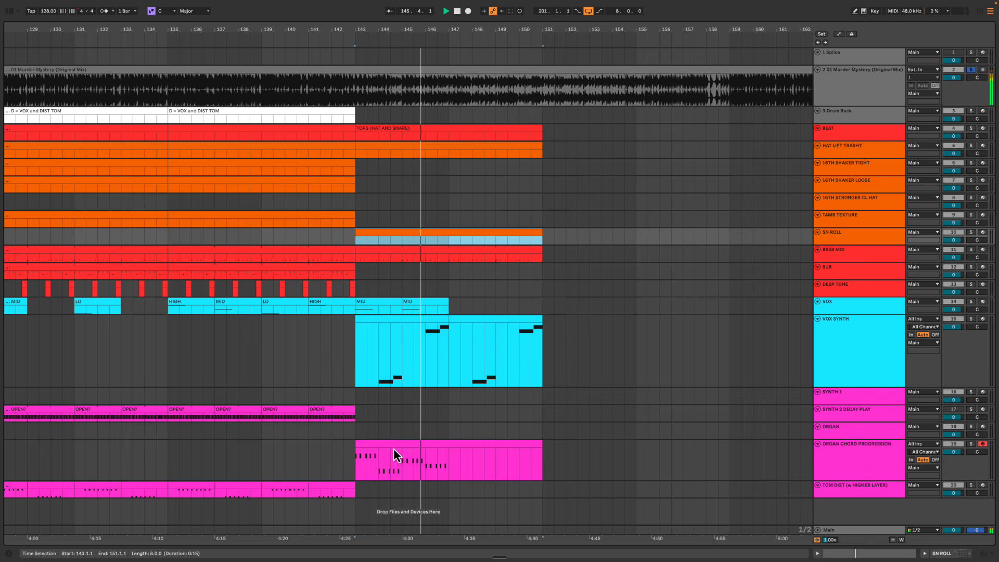
Duplicate the two VOX MID clips from bars 143–147 into bars 147–151
{"action": "left_click", "coordinate": [396, 308]}
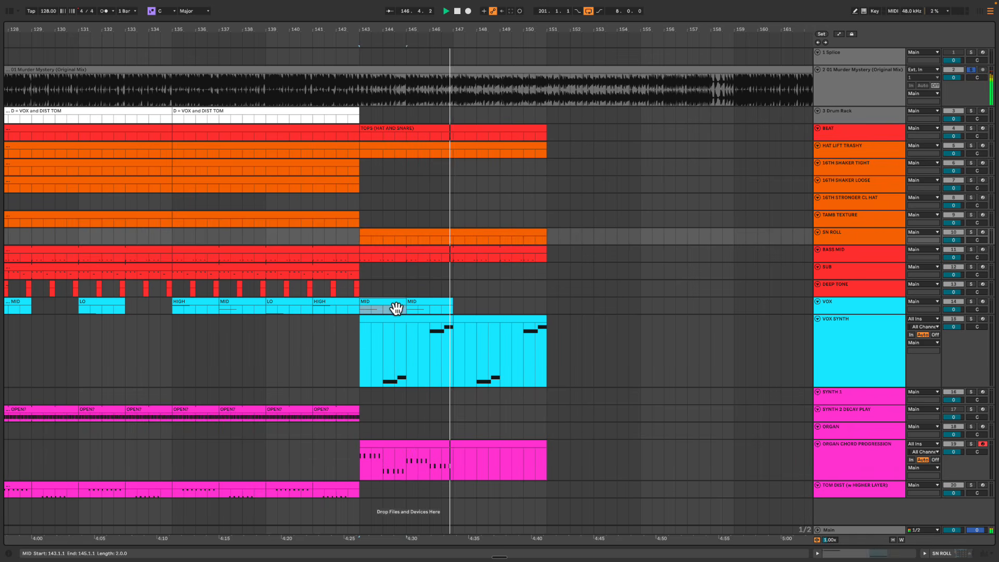
{"action": "left_click", "coordinate": [417, 309], "text": "shift"}
{"action": "key", "text": "ctrl+d"}
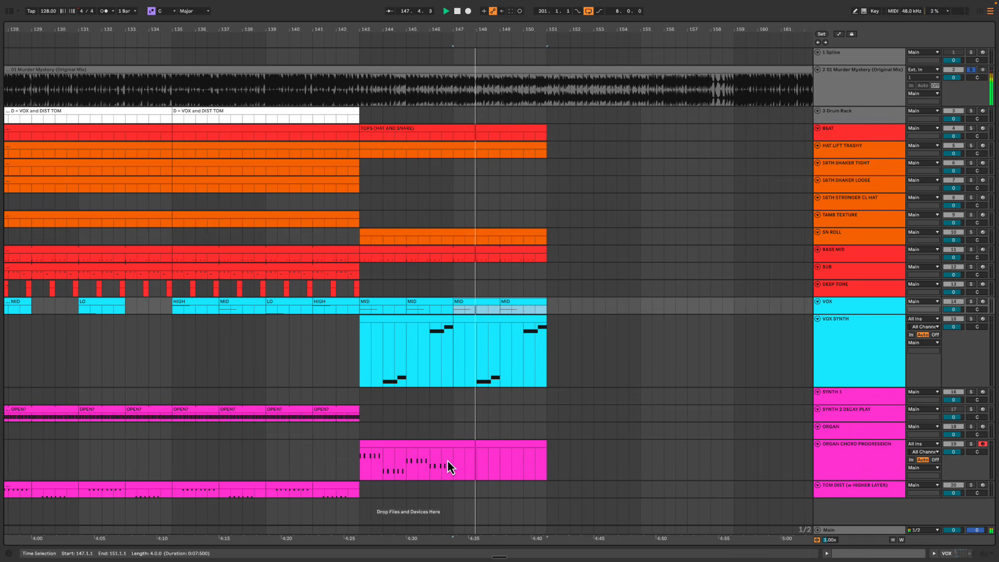
Duplicate the first four bars of the organ chord progression into bars 147–151
{"action": "left_click_drag", "start_coordinate": [455, 464], "coordinate": [357, 445]}
{"action": "key", "text": "space"}
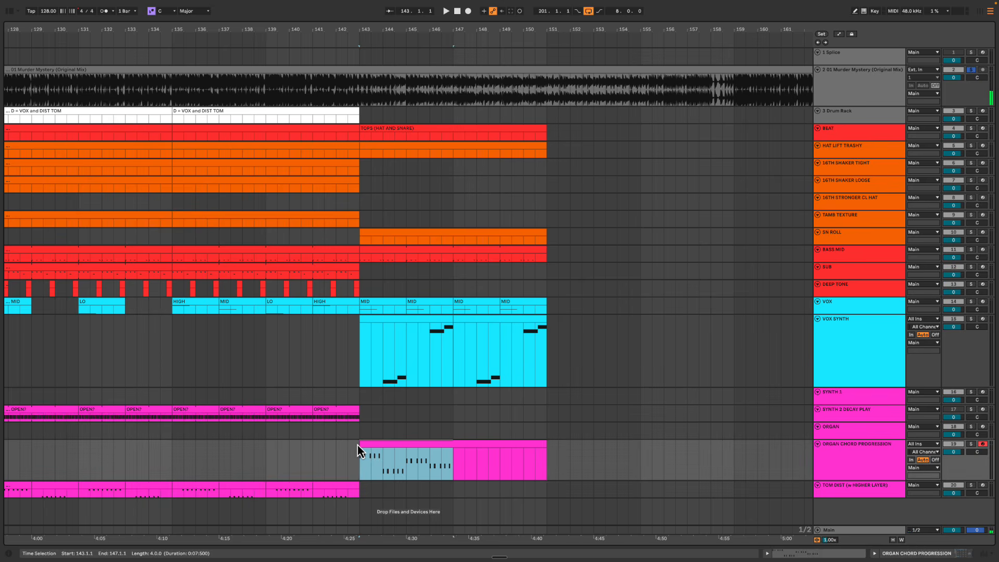
{"action": "key", "text": "ctrl+d"}
Play the arrangement from bar 143 and from bar 147 to check the BASS MID part
{"action": "left_click", "coordinate": [897, 255]}
{"action": "left_click", "coordinate": [423, 250]}
{"action": "key", "text": "space"}
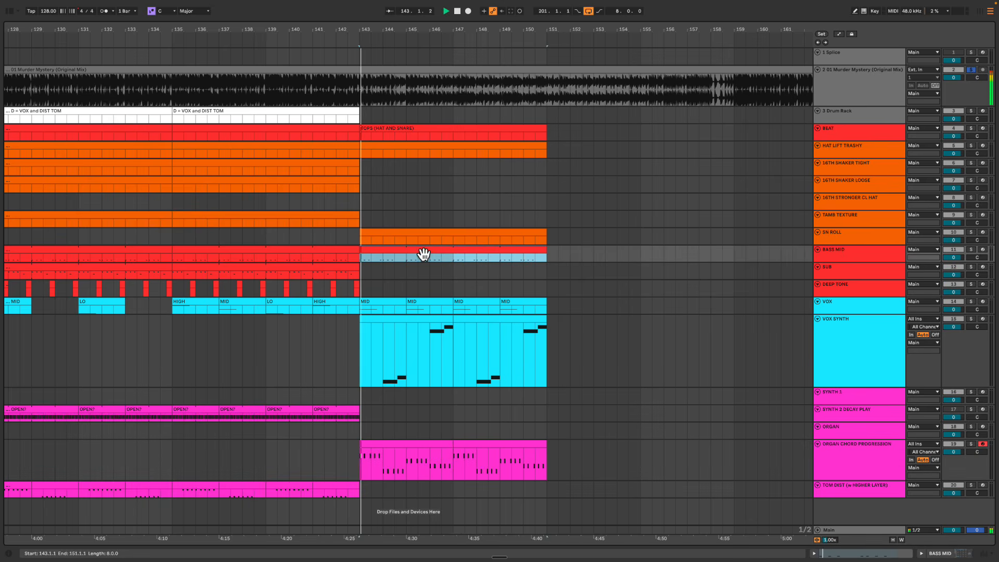
{"action": "left_click", "coordinate": [457, 257]}
{"action": "key", "text": "space"}
{"action": "key", "text": "space"}
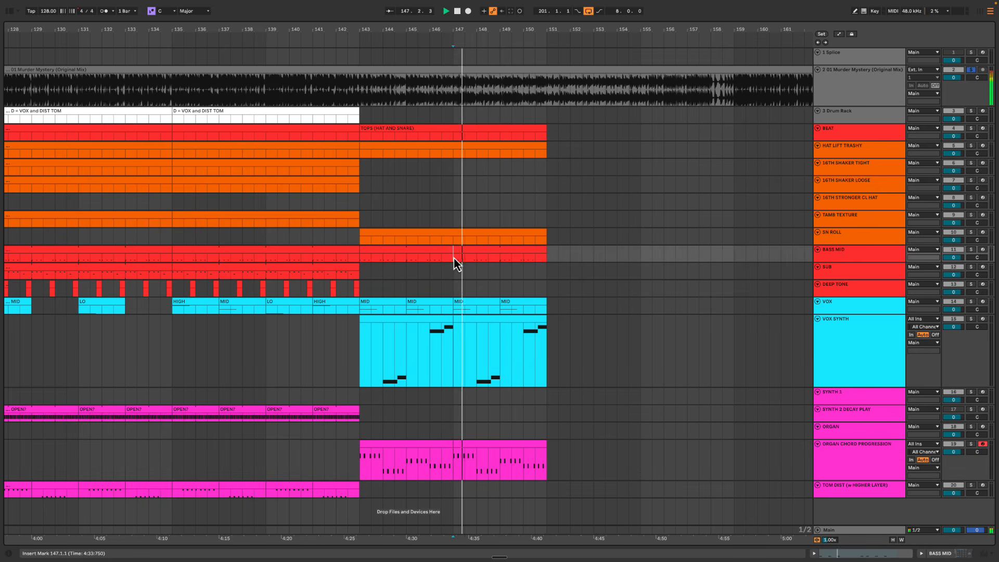
Split the BASS MID clip at bar 147 and rename the bars 147–151 clip as HP
{"action": "key", "text": "space"}
{"action": "key", "text": "ctrl+e"}
{"action": "left_click", "coordinate": [500, 252]}
{"action": "key", "text": "super+r"}
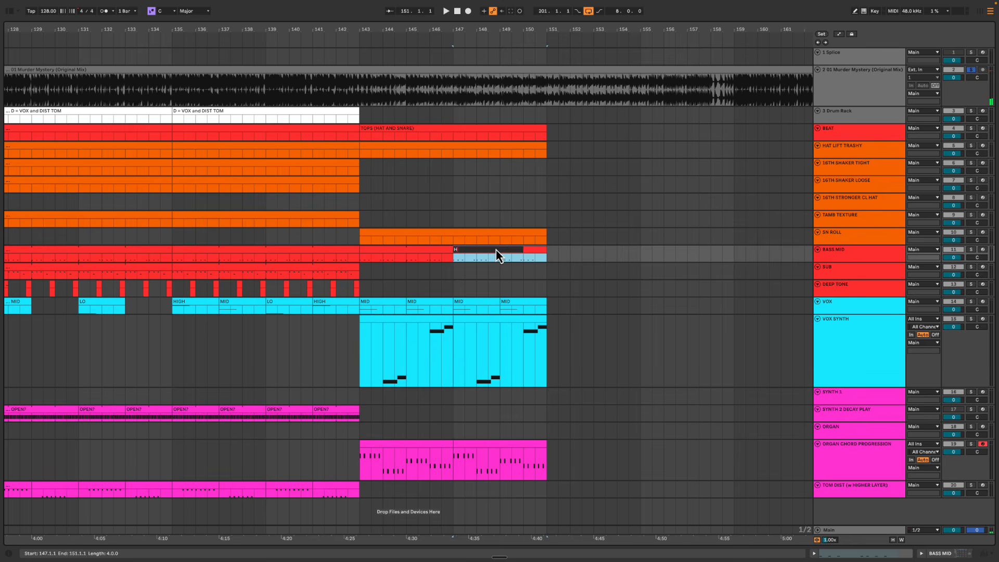
{"action": "type", "text": "HP"}
{"action": "key", "text": "Return"}
Compare the earlier BASS MID clips in bars 77–85 with the ones from bar 143 by playing them
{"action": "left_click_drag", "start_coordinate": [445, 30], "coordinate": [597, 35]}
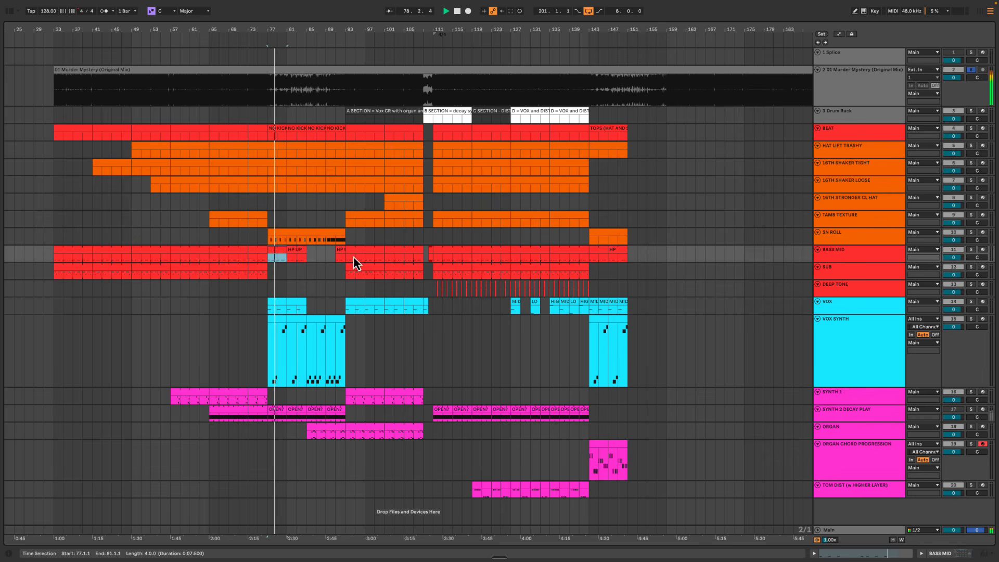
{"action": "left_click", "coordinate": [303, 254]}
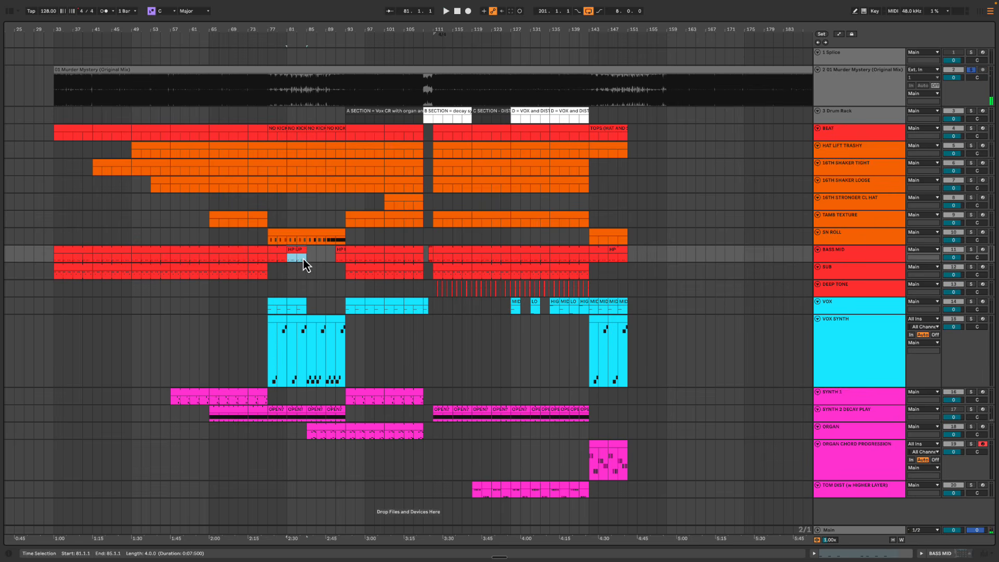
{"action": "left_click", "coordinate": [599, 254]}
{"action": "left_click", "coordinate": [621, 254]}
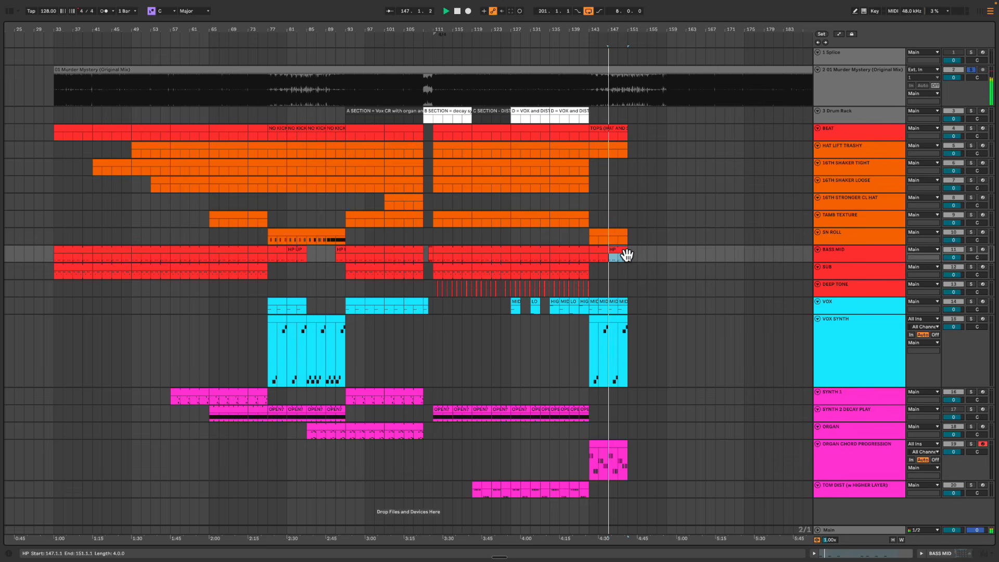
Play the arrangement from bar 147 to check the bass against the reference track
{"action": "key", "text": "space"}
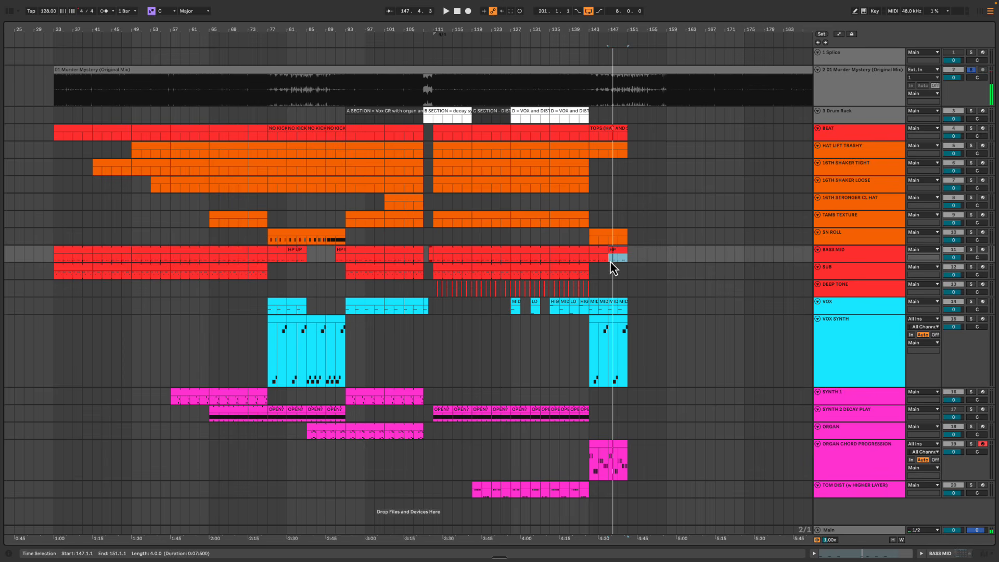
{"action": "left_click", "coordinate": [607, 270]}
{"action": "key", "text": "space"}
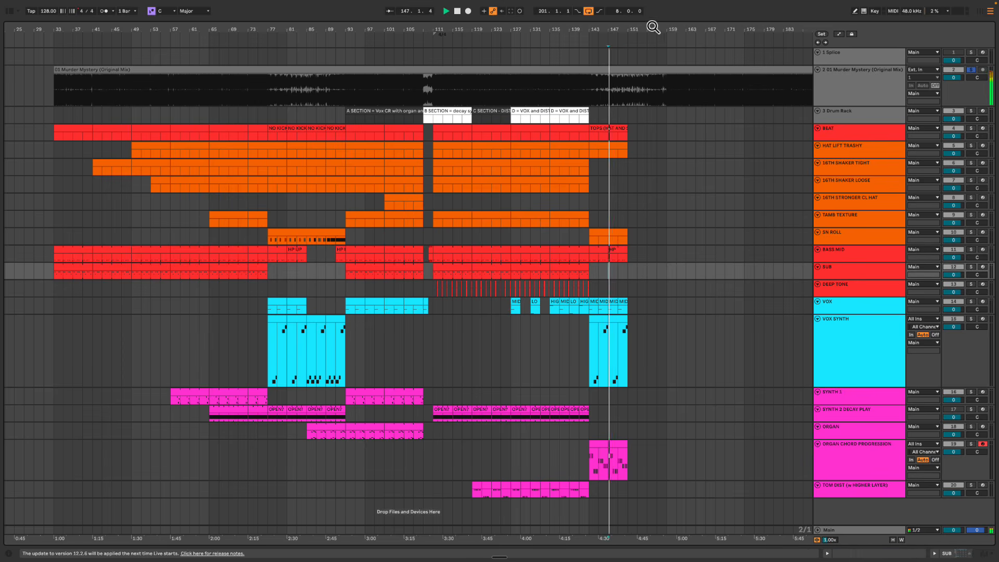
{"action": "left_click_drag", "start_coordinate": [653, 27], "coordinate": [652, 115]}
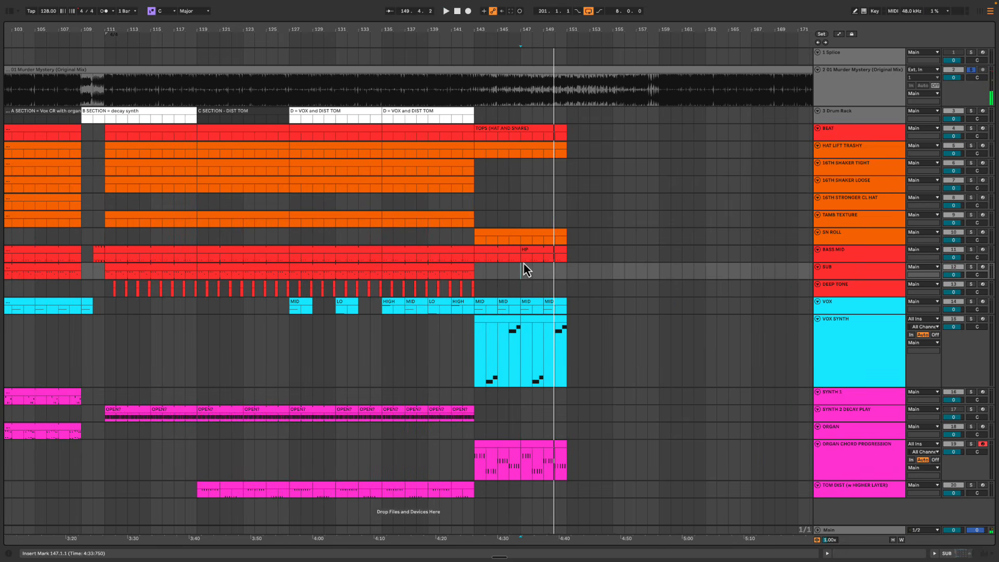
{"action": "key", "text": "space"}
Open the notes of the HP clip on BASS MID and play it from bar 147
{"action": "left_click_drag", "start_coordinate": [521, 271], "coordinate": [571, 252]}
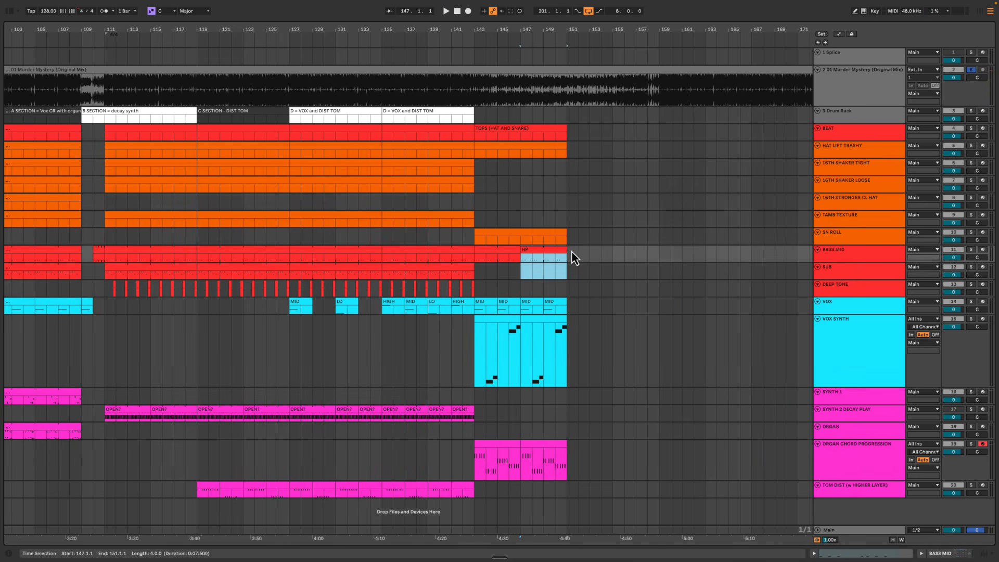
{"action": "left_click_drag", "start_coordinate": [550, 32], "coordinate": [551, 28]}
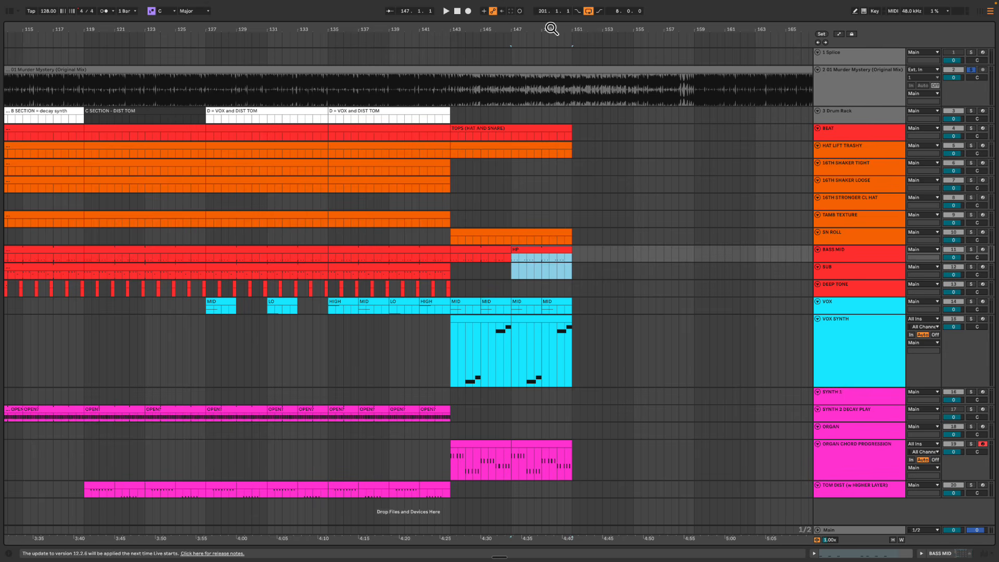
{"action": "left_click", "coordinate": [523, 250]}
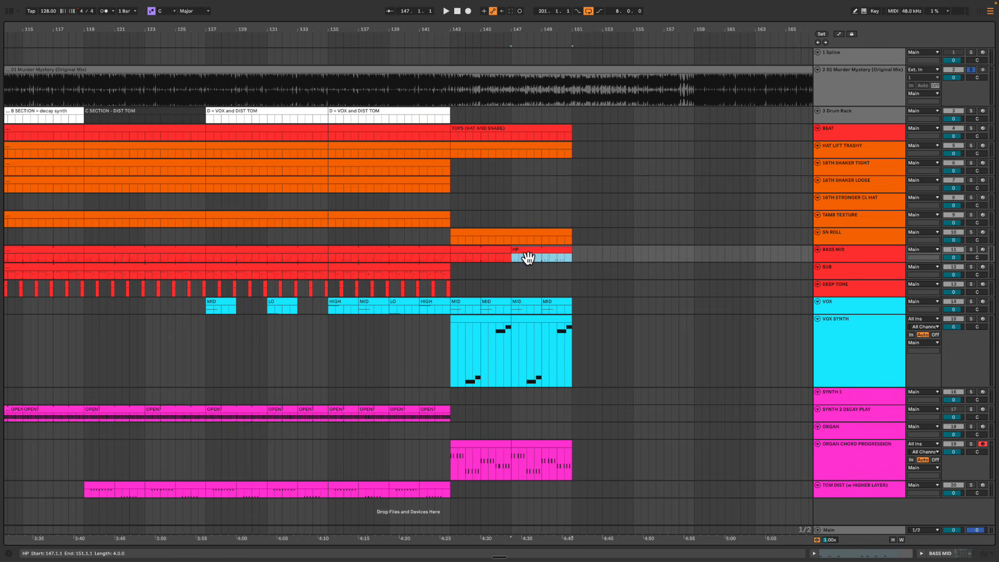
{"action": "left_click", "coordinate": [483, 255]}
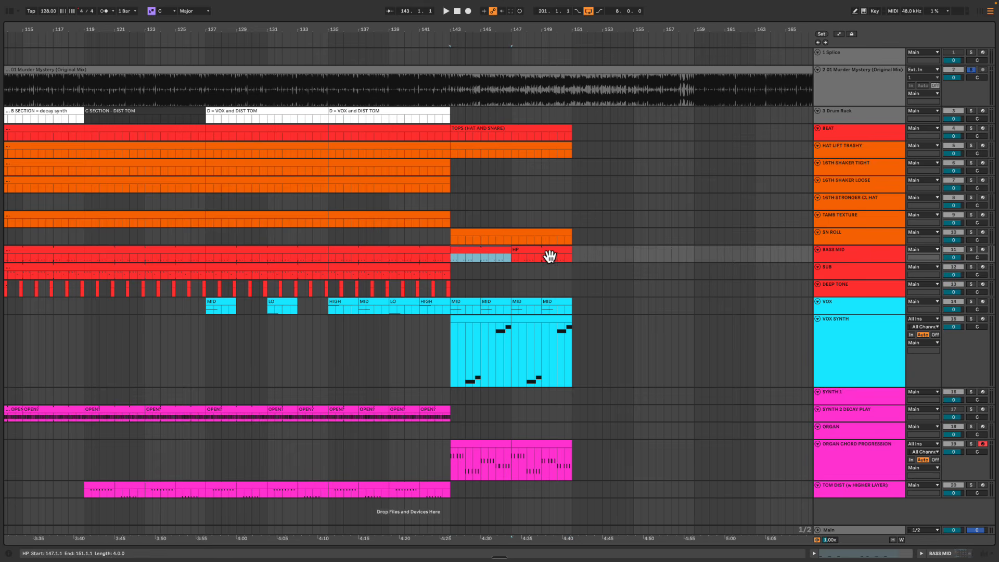
{"action": "double_click", "coordinate": [529, 252]}
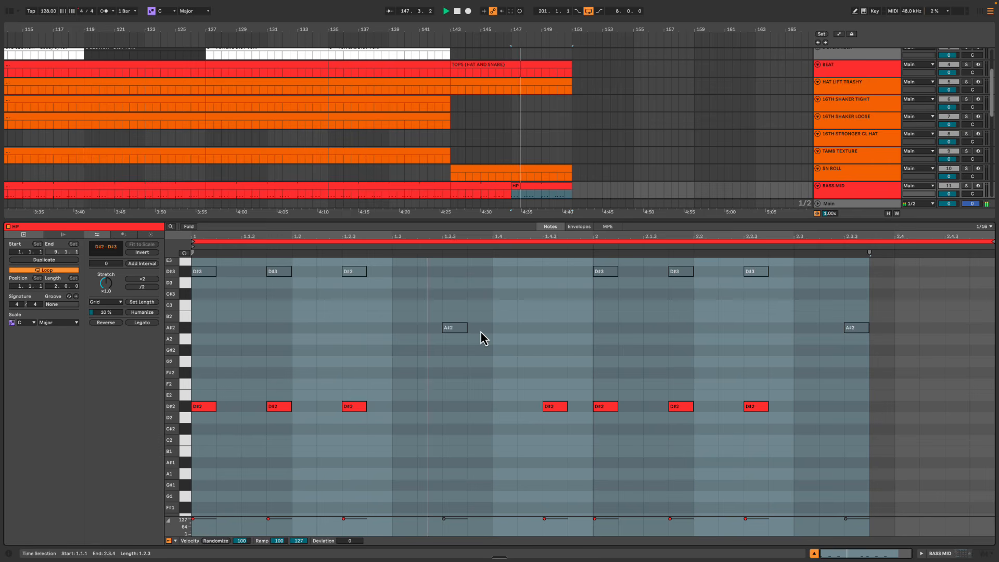
{"action": "key", "text": "space"}
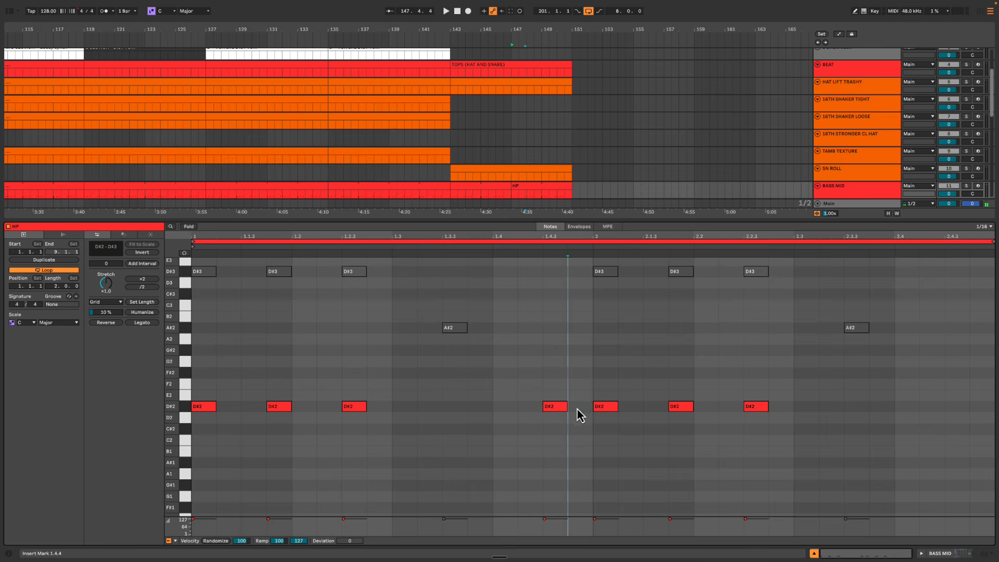
Add D#2 notes at 1.4.4 and 1.4.2 in the HP bass clip, deactivate the one at 1.4.3, and close the note view
{"action": "double_click", "coordinate": [580, 407]}
{"action": "left_click", "coordinate": [555, 407]}
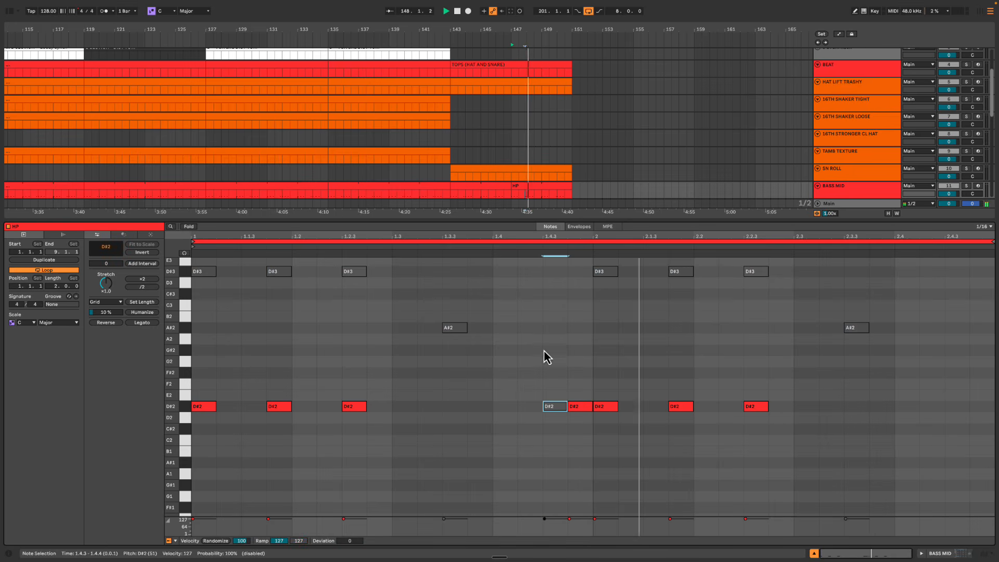
{"action": "key", "text": "space"}
{"action": "double_click", "coordinate": [535, 407]}
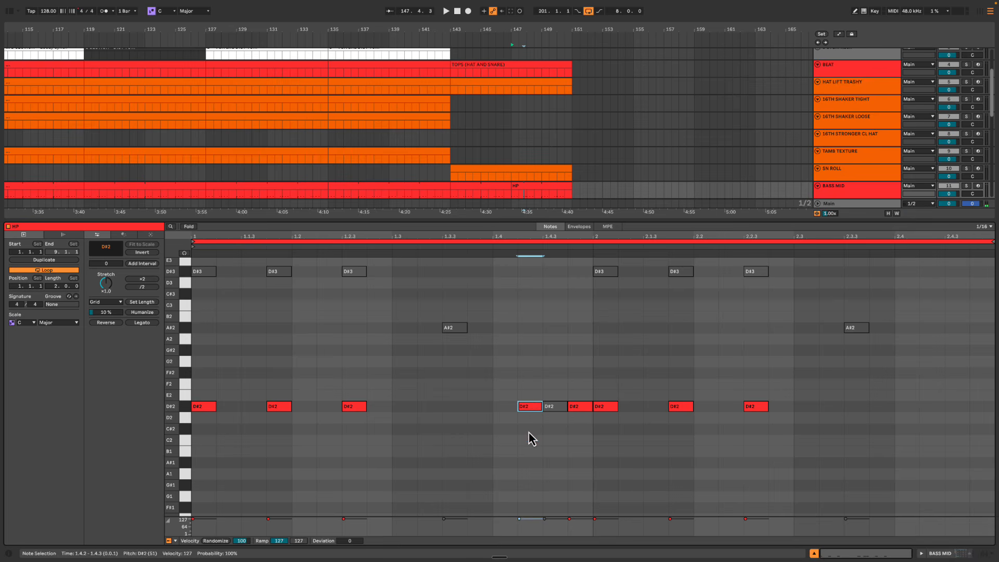
{"action": "left_click", "coordinate": [516, 345]}
{"action": "key", "text": "ctrl+alt+l"}
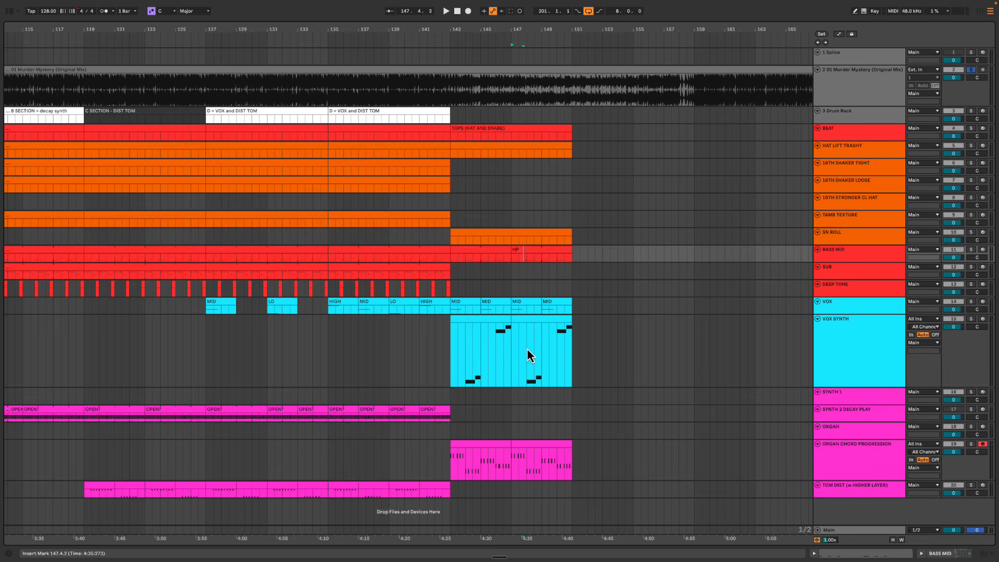
Play the BASS MID clip starting at bar 143 and examine the timing of its D#2 notes in the note view
{"action": "left_click", "coordinate": [529, 250]}
{"action": "left_click", "coordinate": [485, 252]}
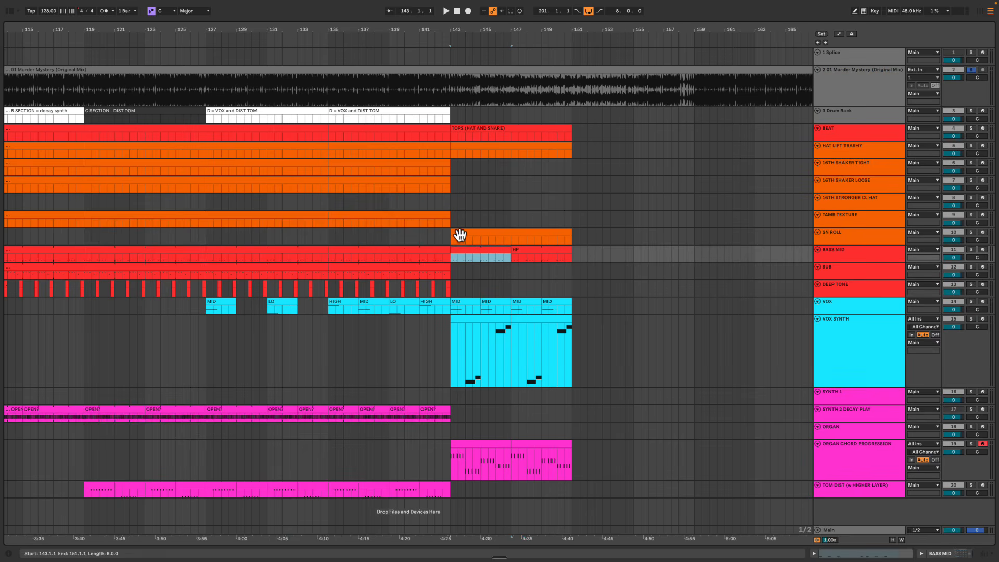
{"action": "left_click", "coordinate": [467, 252]}
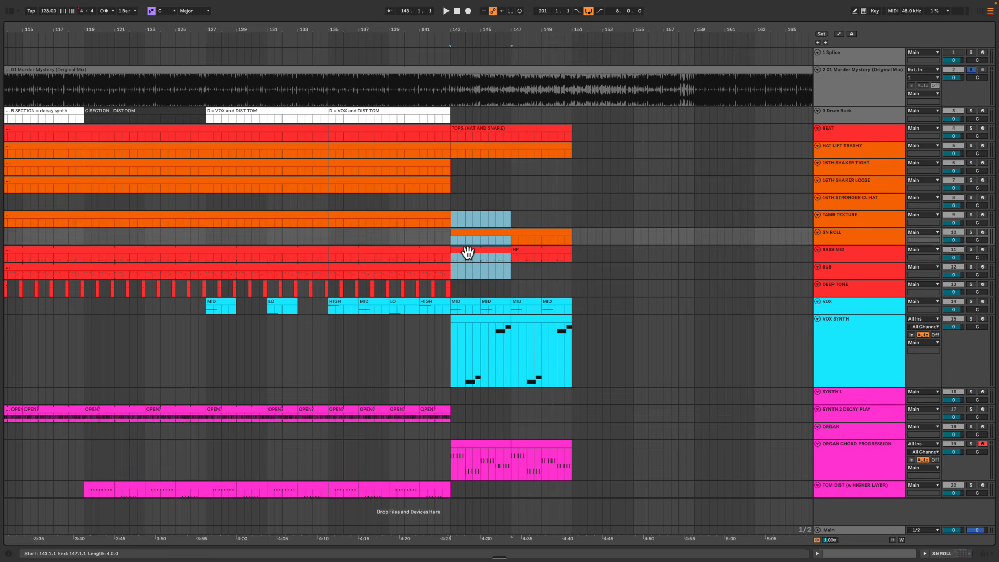
{"action": "key", "text": "space"}
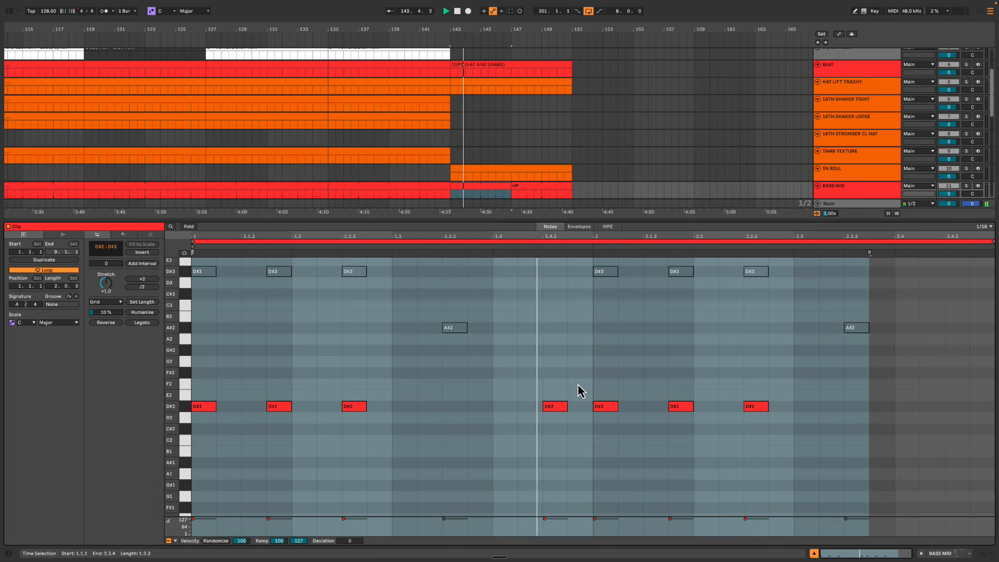
{"action": "left_click_drag", "start_coordinate": [504, 364], "coordinate": [786, 461]}
{"action": "left_click", "coordinate": [461, 369]}
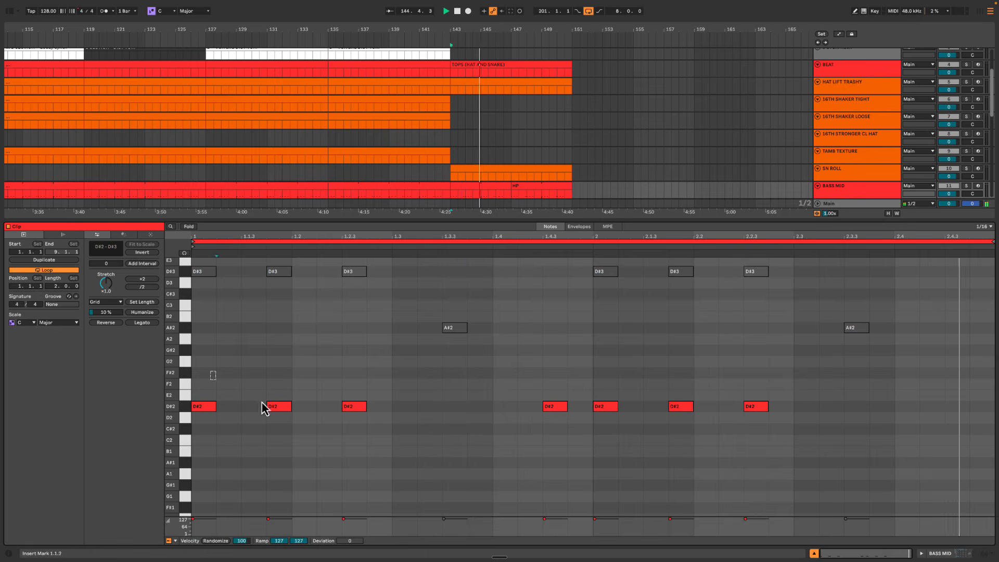
{"action": "mouse_move", "coordinate": [523, 372]}
{"action": "left_mouse_down"}
{"action": "mouse_move", "coordinate": [753, 438]}
{"action": "mouse_move", "coordinate": [817, 441]}
{"action": "left_mouse_up"}
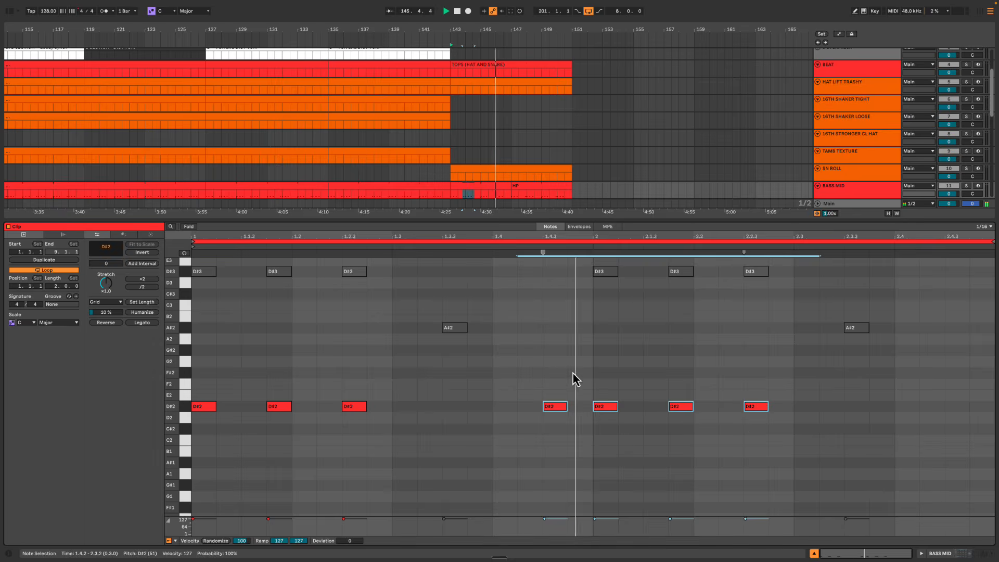
{"action": "left_click", "coordinate": [572, 374]}
{"action": "key", "text": "shift+Tab"}
{"action": "key", "text": "space"}
{"action": "left_click", "coordinate": [488, 251]}
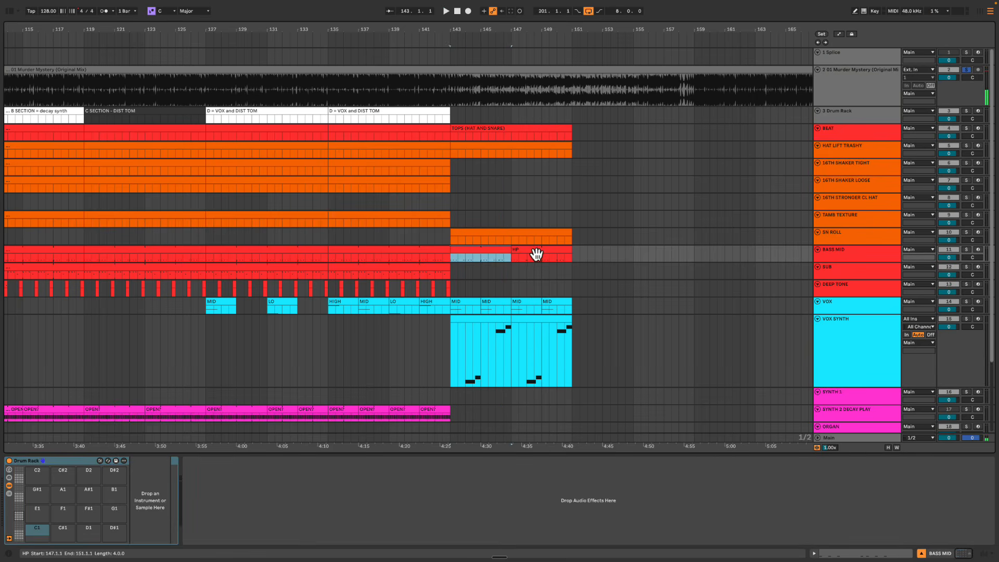
Open the notes of the HP clip on BASS MID, play it from bar 147 and turn off its loop
{"action": "left_click", "coordinate": [536, 252]}
{"action": "key", "text": "shift+Tab"}
{"action": "key", "text": "space"}
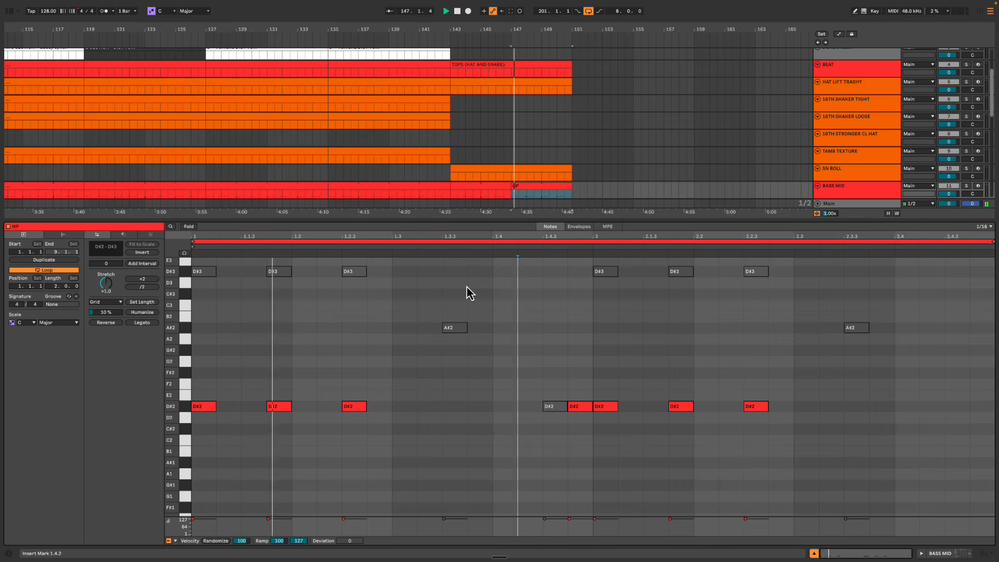
{"action": "key", "text": "ctrl+l"}
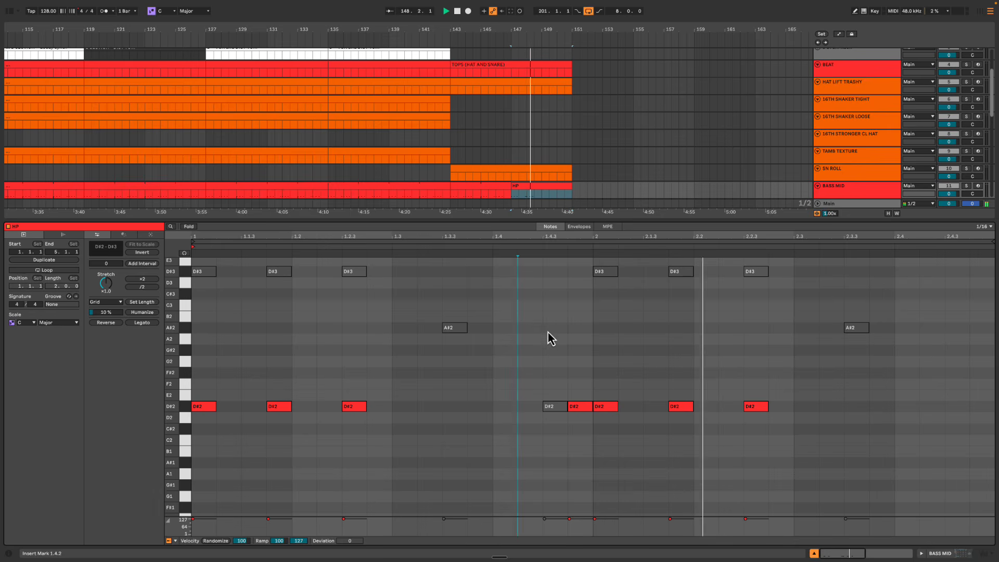
Move the D#2 note at 1.4.4 to 1.4.2 in the HP bass clip and play it to check the rhythm
{"action": "key", "text": "space"}
{"action": "left_click_drag", "start_coordinate": [584, 407], "coordinate": [531, 414]}
{"action": "key", "text": "space"}
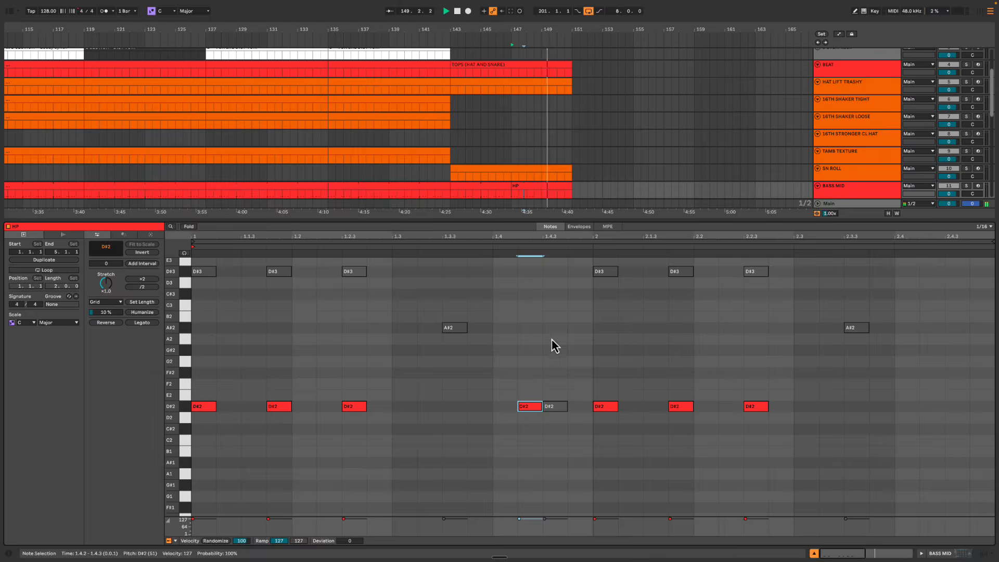
{"action": "key", "text": "shift+Tab"}
{"action": "double_click", "coordinate": [555, 254]}
{"action": "key", "text": "space"}
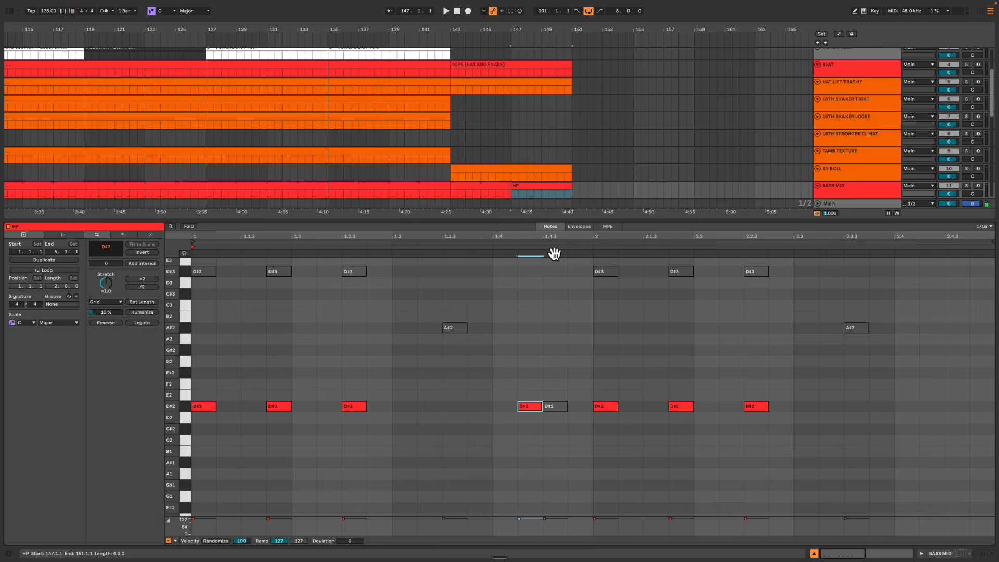
Move the D#2 note at 1.4.2 onto the deactivated one at 1.4.3, close the note view and select the HP clip
{"action": "left_click_drag", "start_coordinate": [503, 381], "coordinate": [533, 432]}
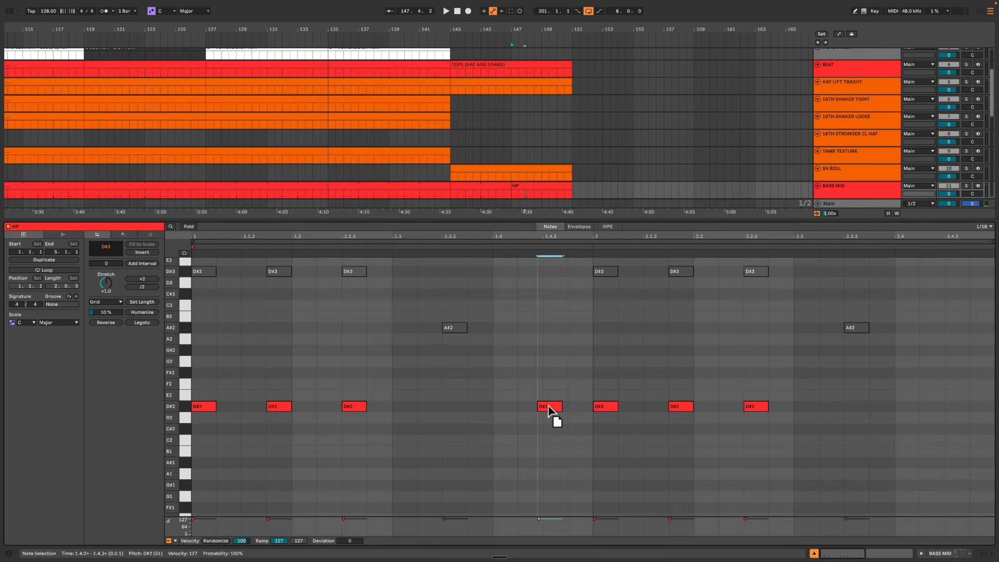
{"action": "left_click", "coordinate": [535, 419]}
{"action": "key", "text": "shift+Tab"}
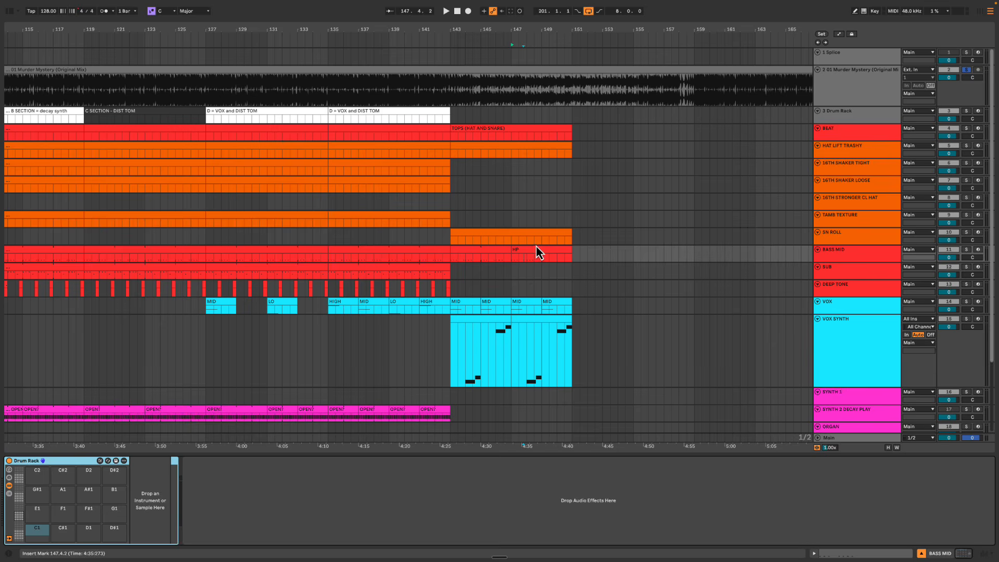
{"action": "left_click", "coordinate": [537, 253]}
{"action": "key", "text": "ctrl+alt+l"}
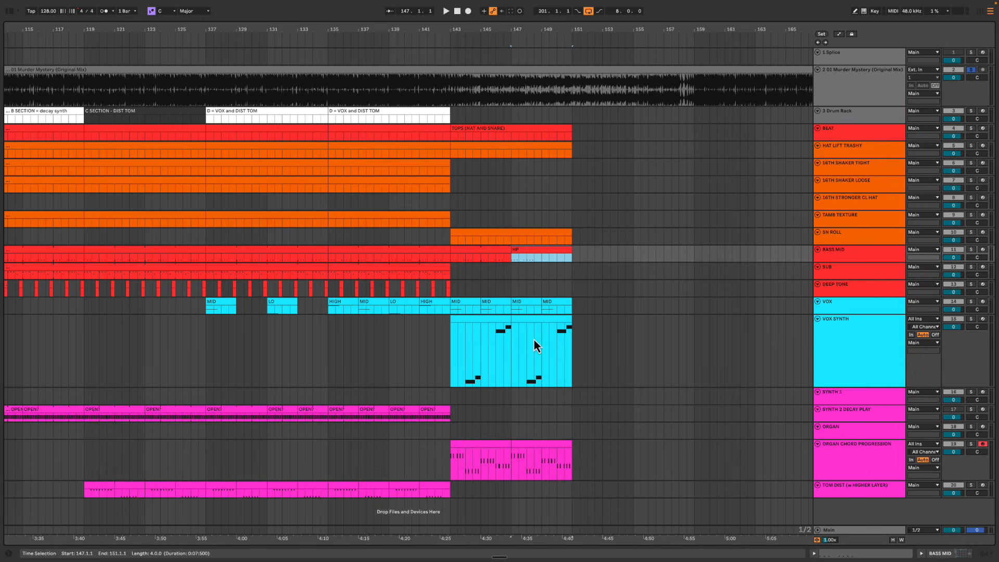
{"action": "left_click_drag", "start_coordinate": [548, 30], "coordinate": [549, 31]}
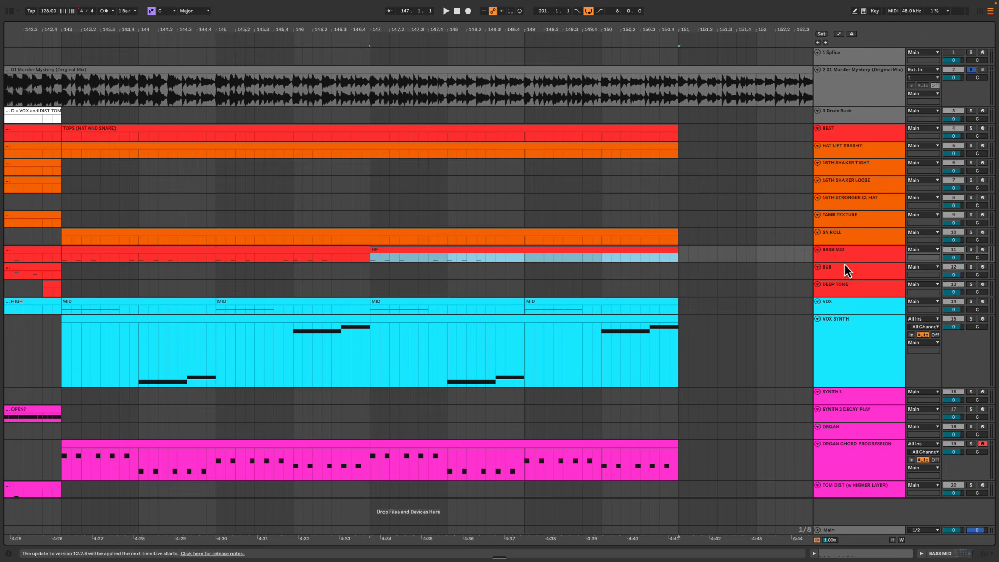
Increase the height of the BASS MID track so its notes around bar 147 are readable
{"action": "left_click_drag", "start_coordinate": [846, 262], "coordinate": [845, 333]}
{"action": "scroll", "coordinate": [450, 334], "scroll_direction": "down", "scroll_amount": 3}
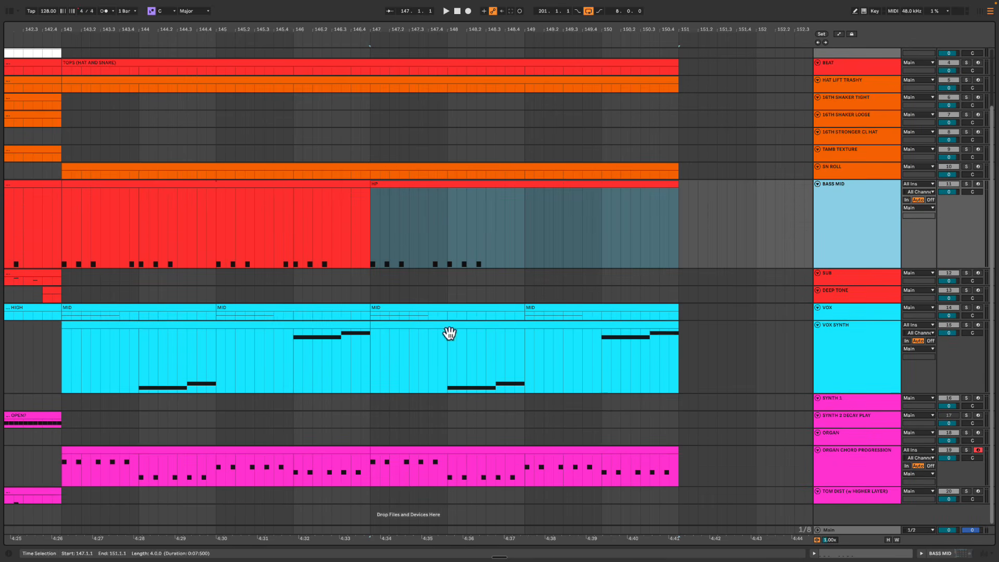
{"action": "left_click_drag", "start_coordinate": [377, 29], "coordinate": [376, 29]}
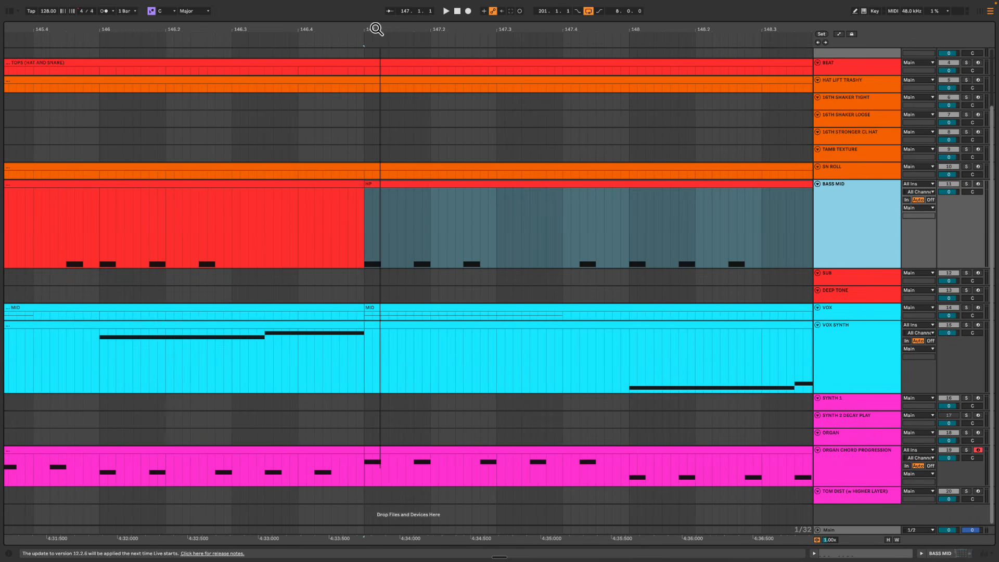
Compare the timing of the BASS MID and ORGAN CHORD PROGRESSION notes on the fourth beats of bars 145 and 147
{"action": "left_click", "coordinate": [571, 223]}
{"action": "left_click_drag", "start_coordinate": [579, 251], "coordinate": [599, 263]}
{"action": "left_click_drag", "start_coordinate": [582, 437], "coordinate": [598, 476]}
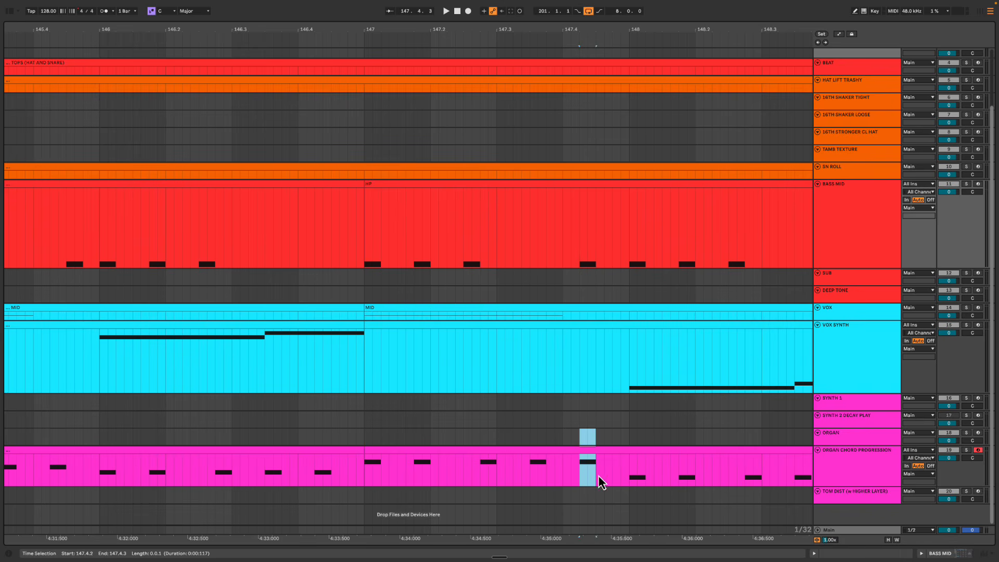
{"action": "scroll", "coordinate": [564, 436], "scroll_direction": "left", "scroll_amount": 5}
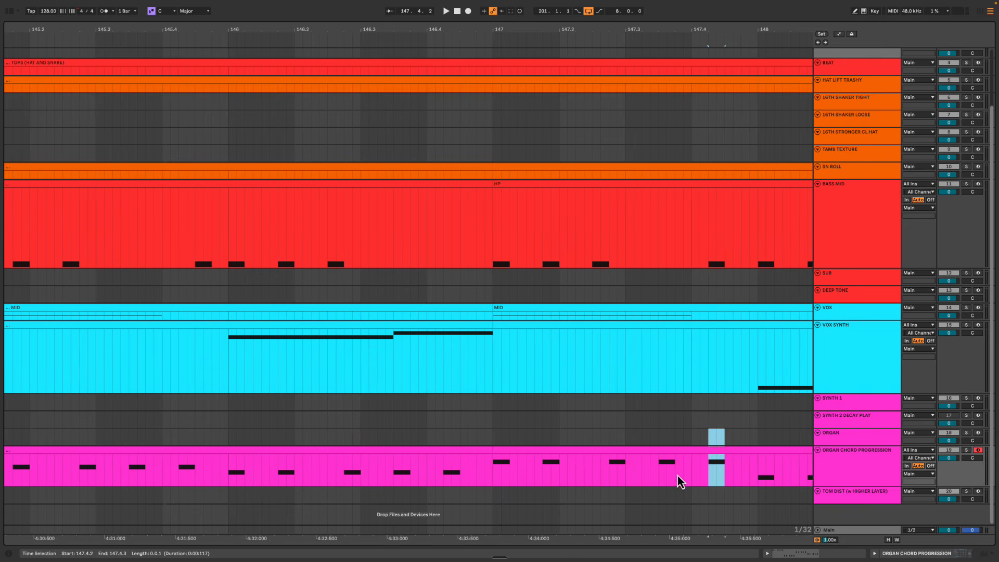
{"action": "scroll", "coordinate": [254, 465], "scroll_direction": "left", "scroll_amount": 2}
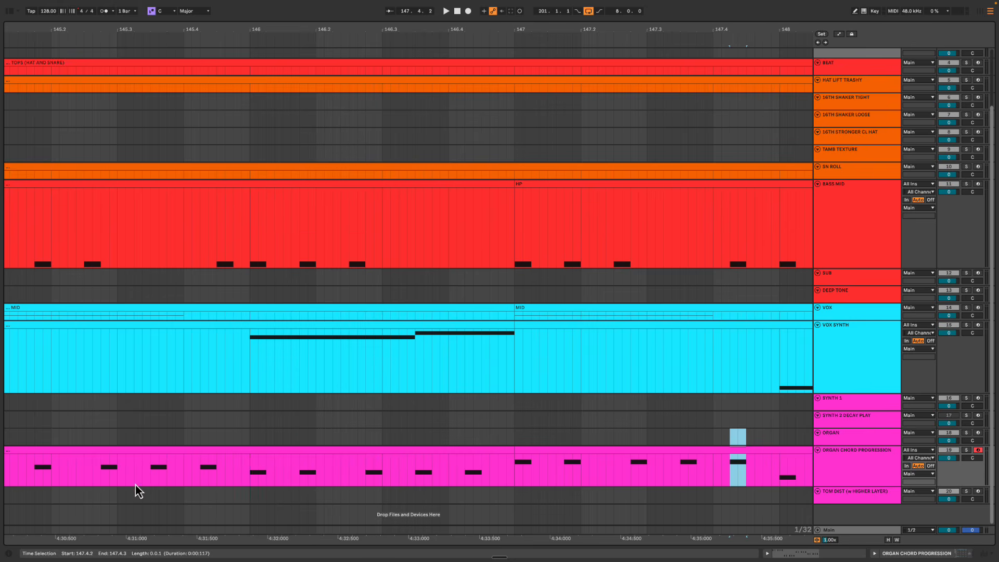
{"action": "left_click_drag", "start_coordinate": [199, 468], "coordinate": [218, 467]}
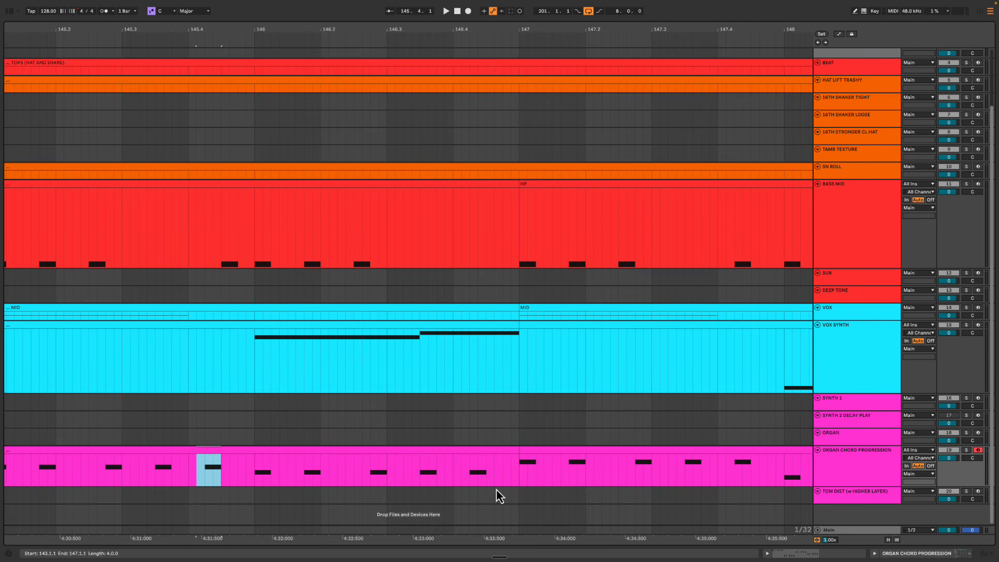
{"action": "left_click_drag", "start_coordinate": [736, 467], "coordinate": [748, 464]}
{"action": "left_click_drag", "start_coordinate": [222, 467], "coordinate": [236, 242]}
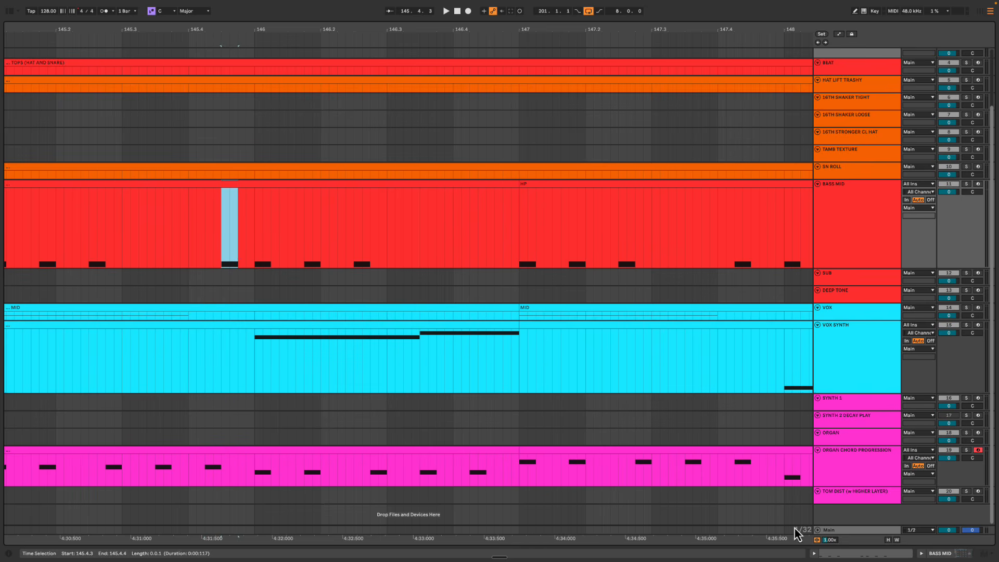
{"action": "left_click_drag", "start_coordinate": [743, 469], "coordinate": [738, 255]}
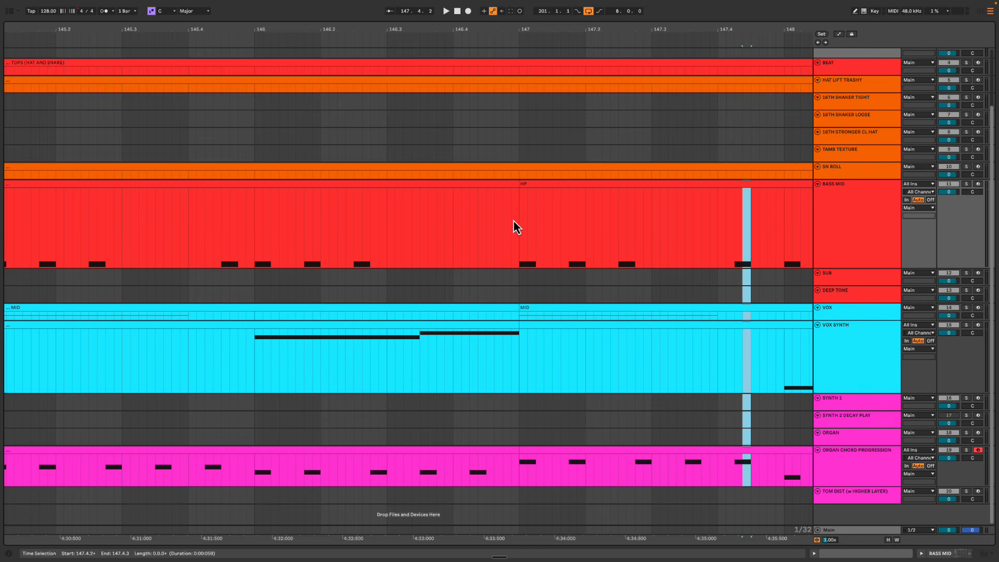
Inspect the notes of the BASS MID clip HP at bar 147 in the piano roll, closing the editor when done
{"action": "left_click_drag", "start_coordinate": [565, 29], "coordinate": [566, 29]}
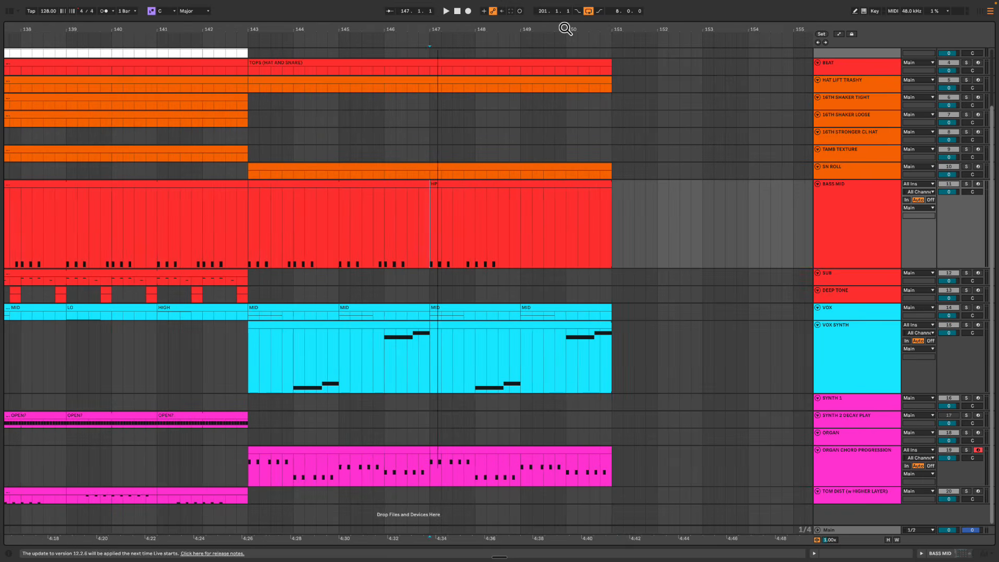
{"action": "double_click", "coordinate": [453, 187]}
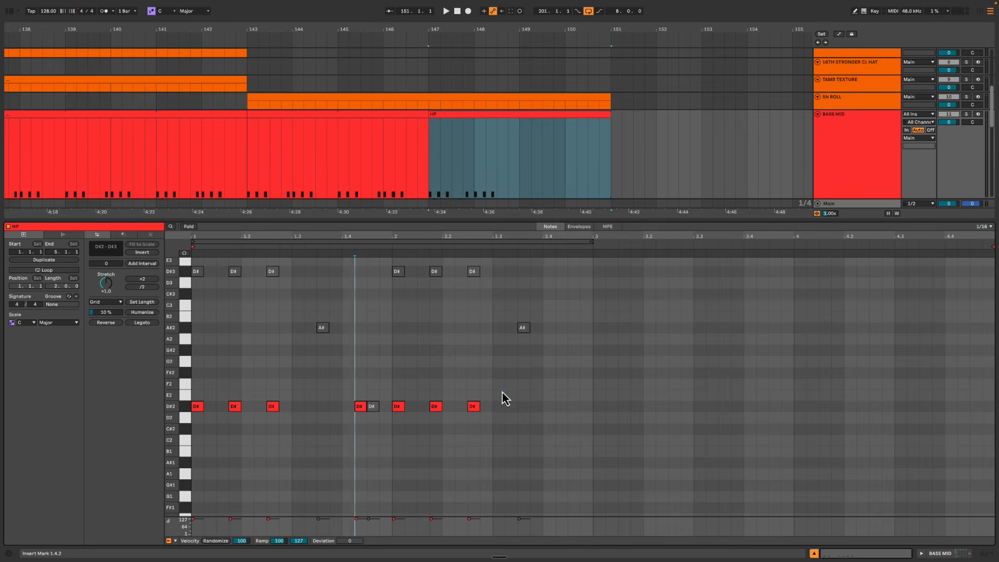
{"action": "left_click", "coordinate": [501, 182]}
{"action": "double_click", "coordinate": [519, 221]}
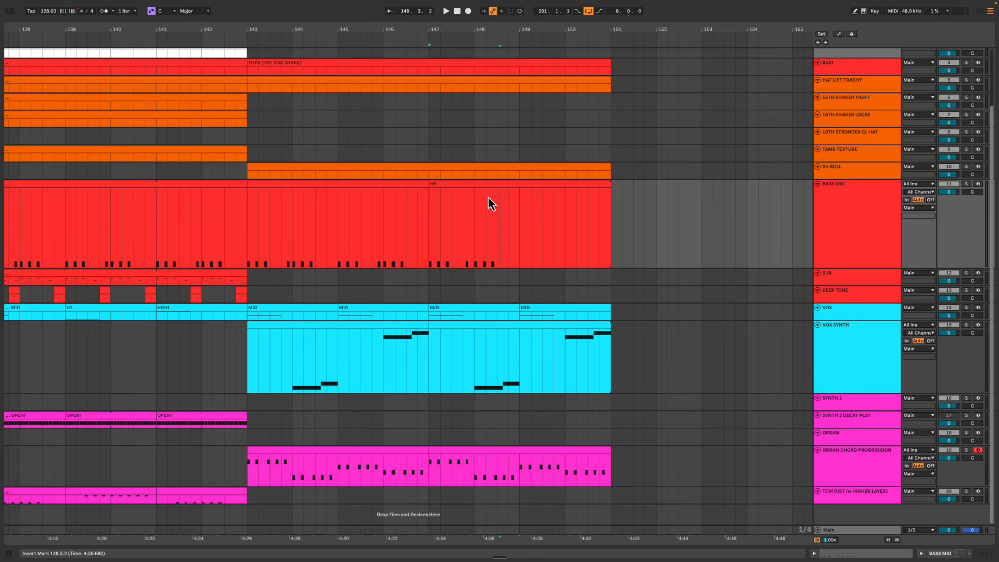
{"action": "left_click", "coordinate": [474, 211]}
{"action": "scroll", "coordinate": [476, 209], "scroll_direction": "right", "scroll_amount": 1}
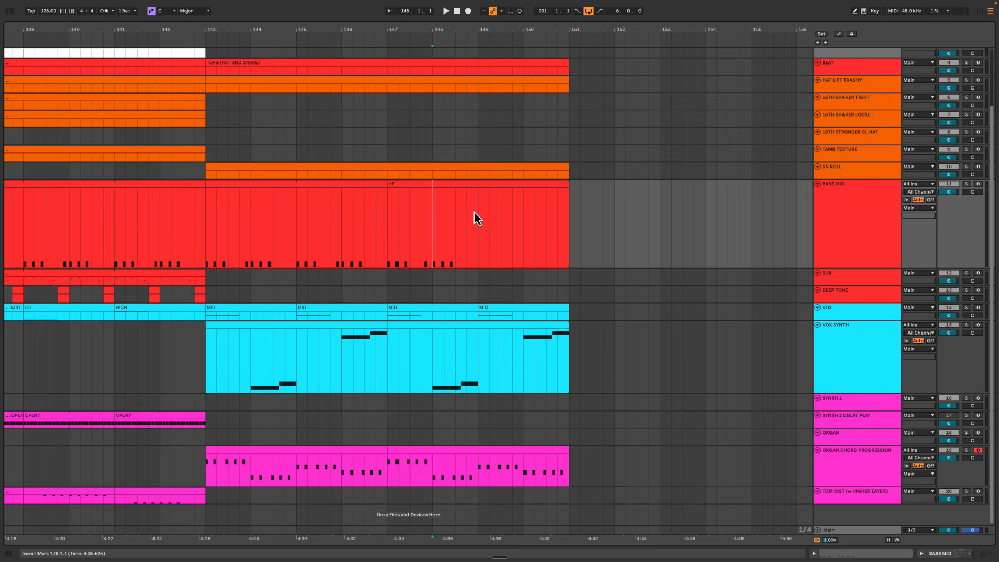
{"action": "left_click", "coordinate": [446, 190]}
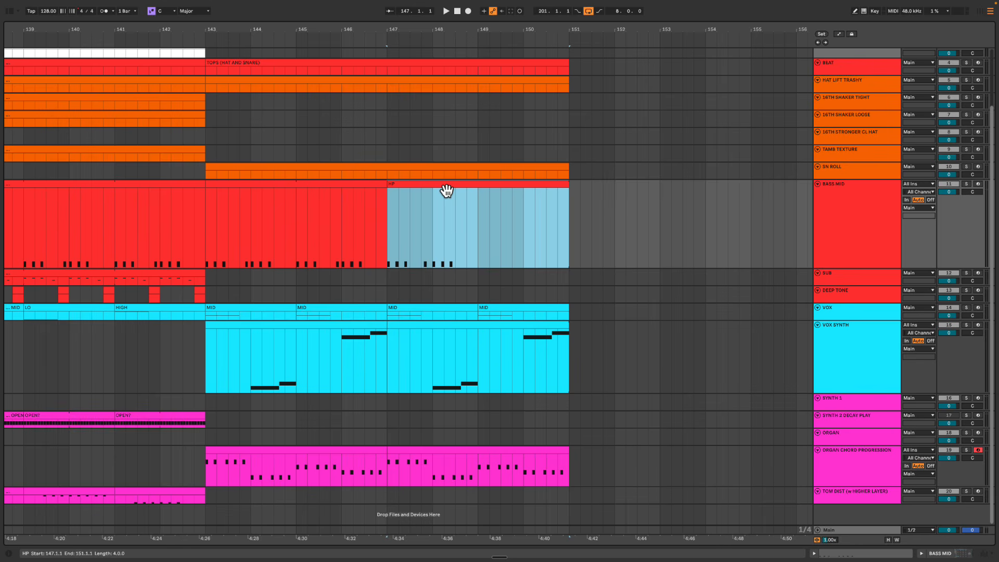
{"action": "left_click_drag", "start_coordinate": [212, 119], "coordinate": [556, 445]}
{"action": "left_click", "coordinate": [559, 414]}
{"action": "left_click", "coordinate": [560, 415]}
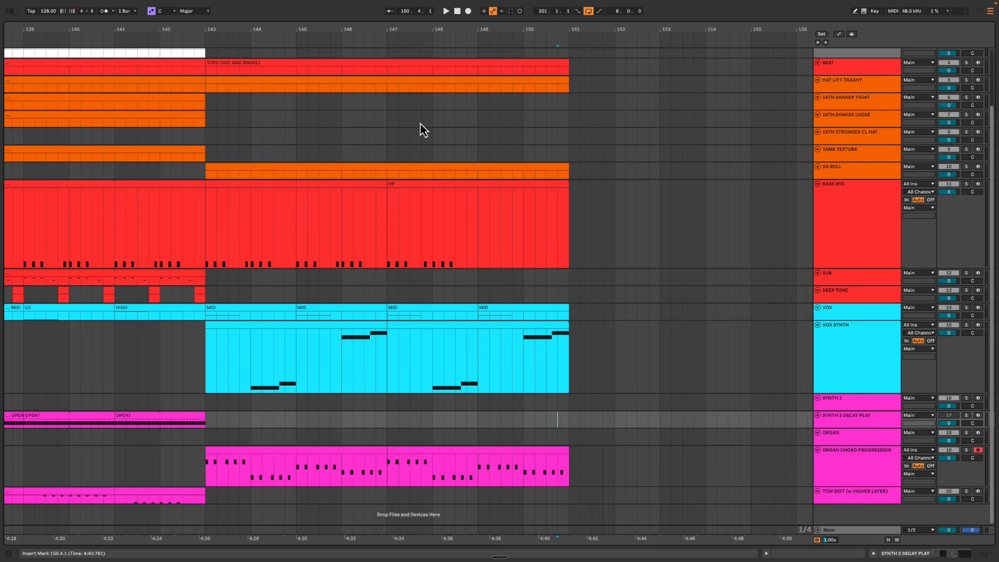
{"action": "left_click", "coordinate": [391, 122]}
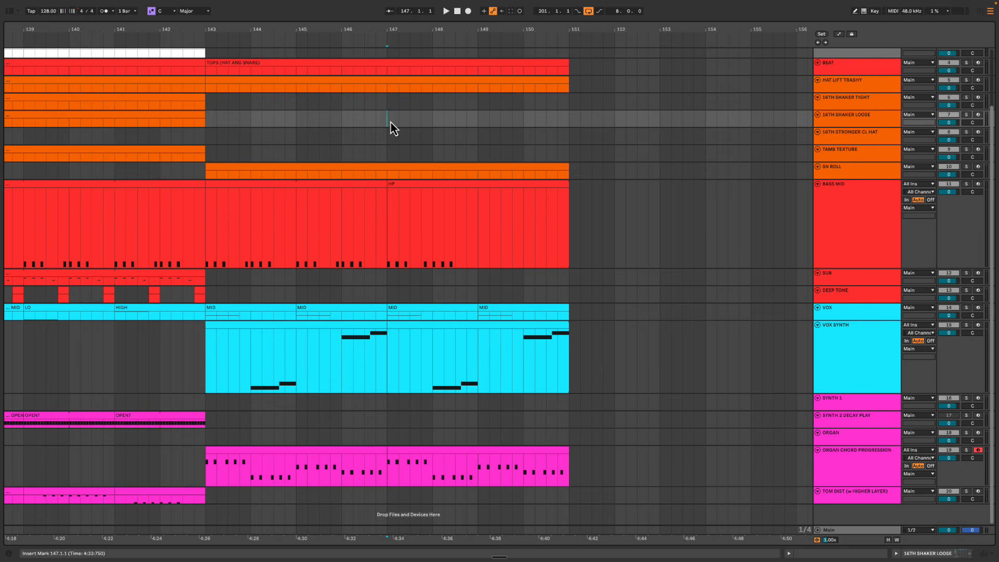
{"action": "left_click_drag", "start_coordinate": [390, 35], "coordinate": [389, 30]}
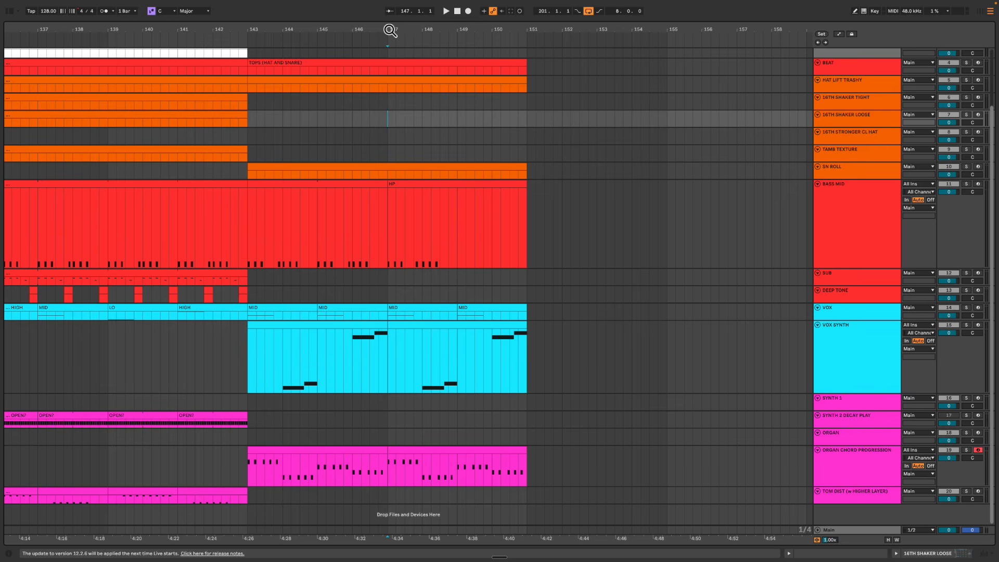
{"action": "scroll", "coordinate": [389, 30], "scroll_direction": "down", "scroll_amount": 3}
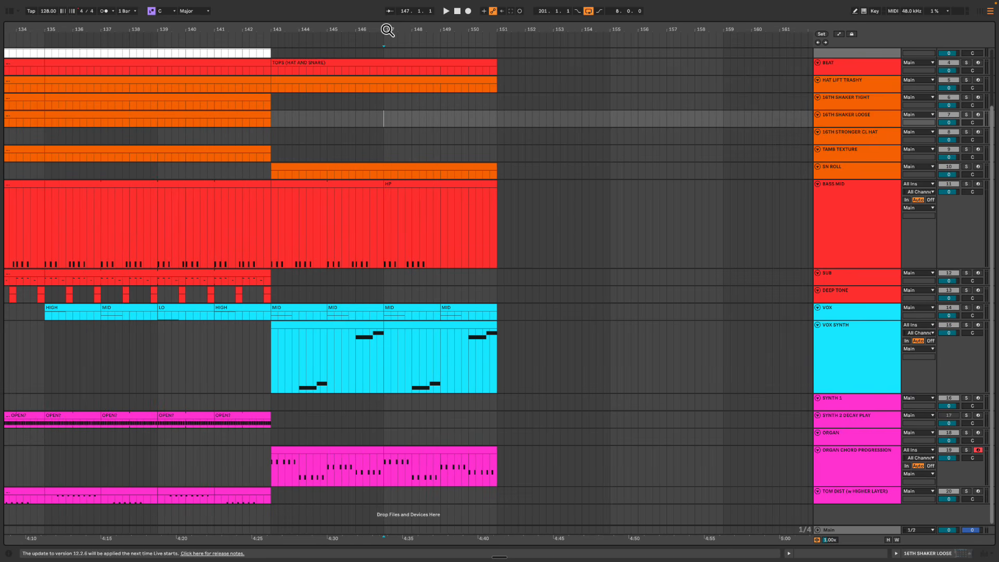
{"action": "scroll", "coordinate": [388, 31], "scroll_direction": "down", "scroll_amount": 2}
{"action": "scroll", "coordinate": [385, 172], "scroll_direction": "up", "scroll_amount": 3}
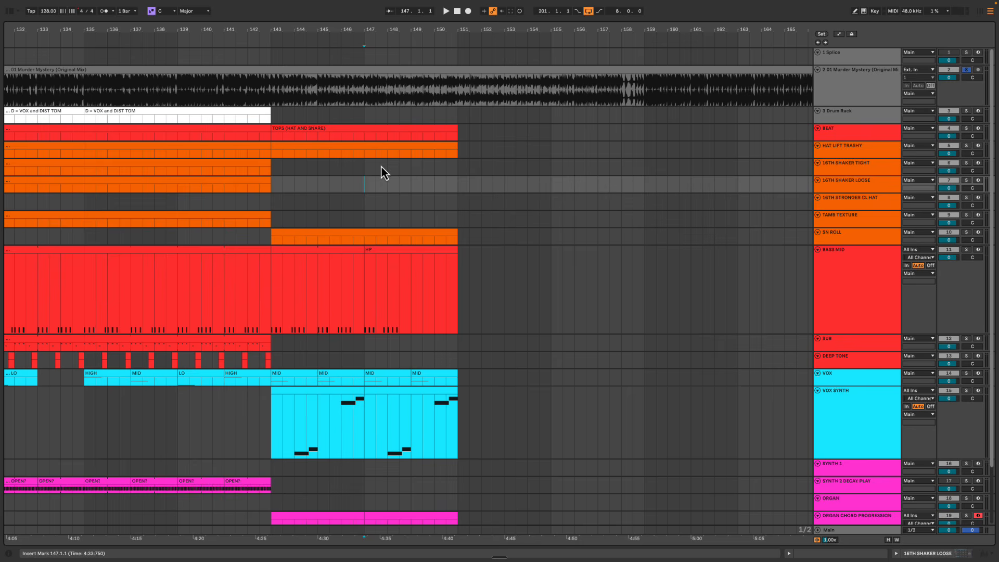
{"action": "left_click", "coordinate": [365, 99]}
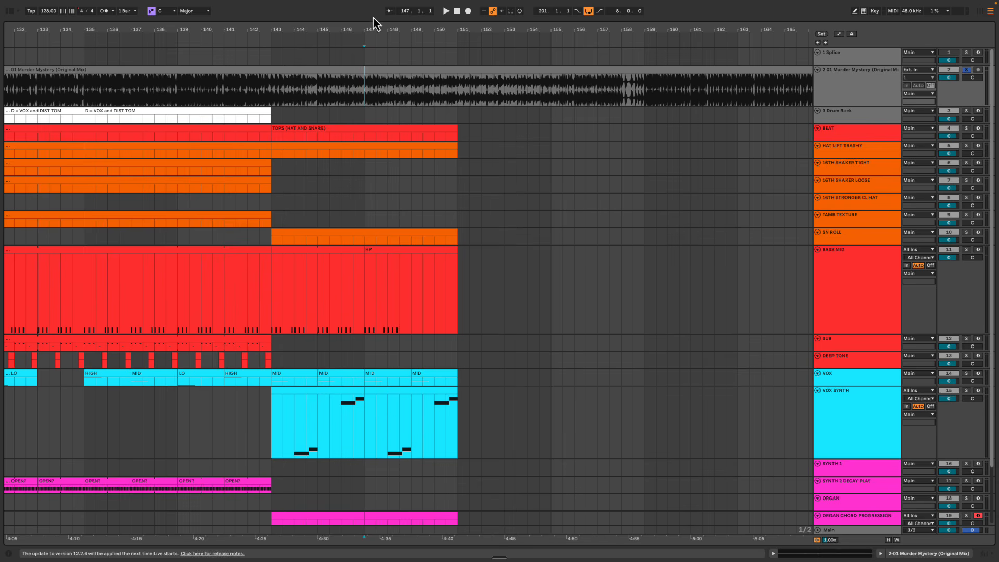
{"action": "left_click_drag", "start_coordinate": [377, 29], "coordinate": [313, 29]}
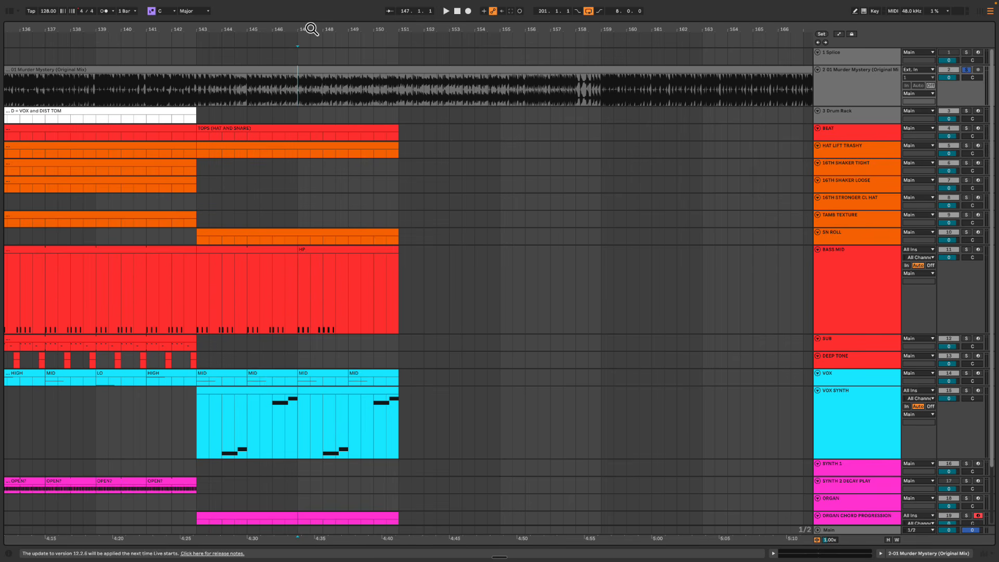
{"action": "left_click_drag", "start_coordinate": [306, 29], "coordinate": [391, 35]}
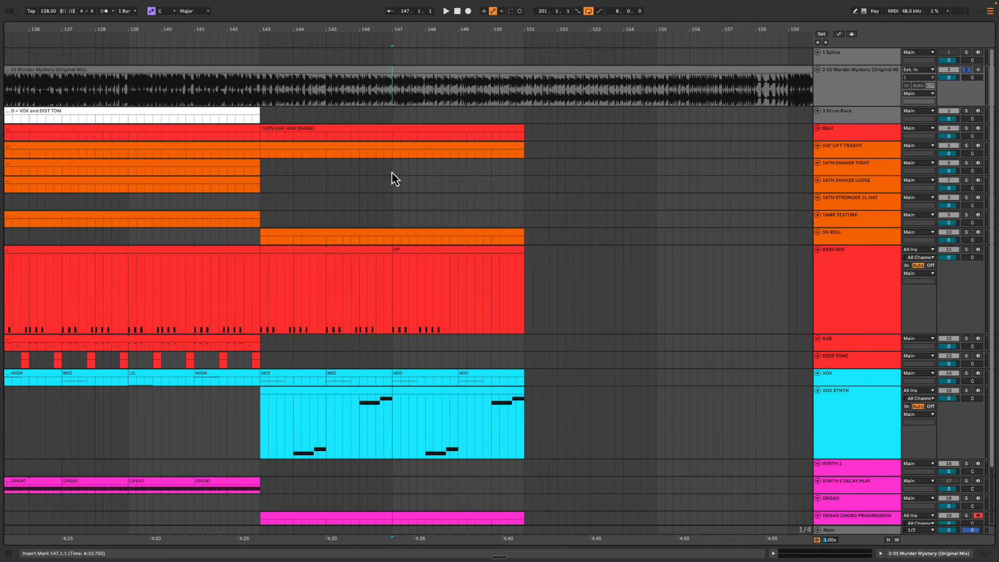
Listen to the arrangement from bar 149 and stop the playback
{"action": "scroll", "coordinate": [401, 171], "scroll_direction": "down", "scroll_amount": 3}
{"action": "left_click", "coordinate": [457, 125]}
{"action": "key", "text": "space"}
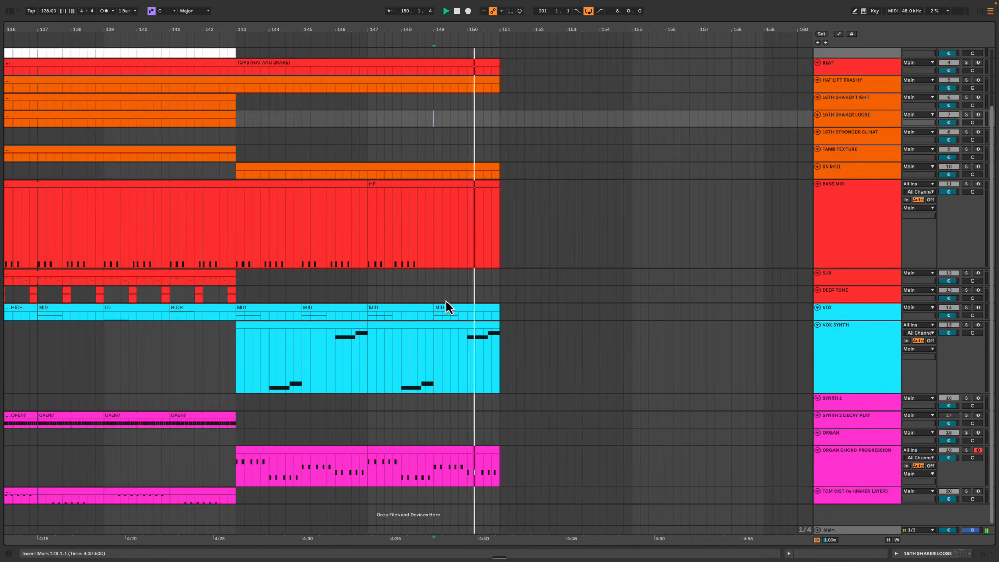
{"action": "key", "text": "space"}
Isolate bars 147–149 of the BASS MID clip HP as a clip named HP UP and duplicate it over bars 149–151
{"action": "left_click_drag", "start_coordinate": [443, 204], "coordinate": [376, 193]}
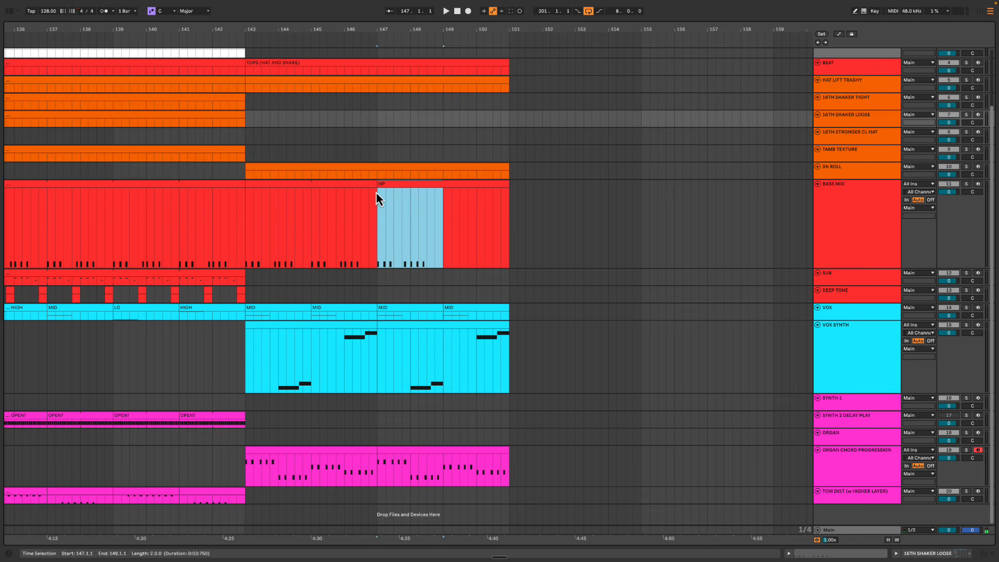
{"action": "key", "text": "ctrl+e"}
{"action": "left_click", "coordinate": [415, 186]}
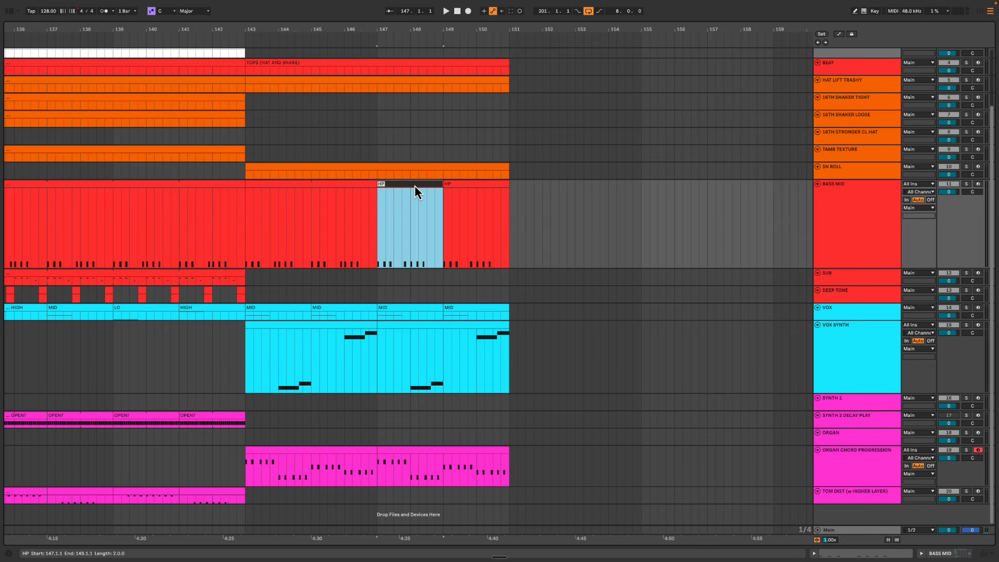
{"action": "type", "text": "UUP"}
{"action": "key", "text": "Return"}
{"action": "key", "text": "ctrl+d"}
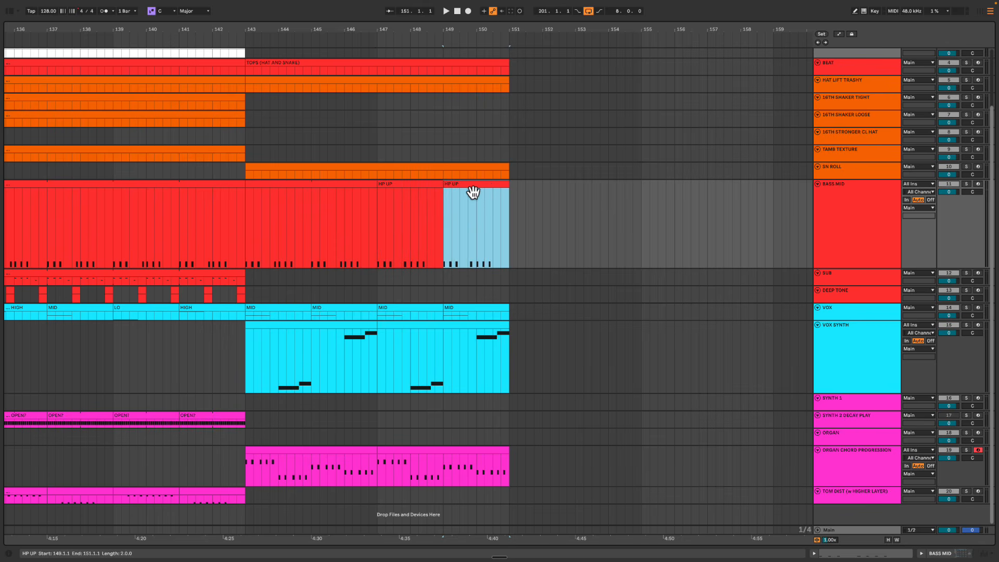
Play the duplicated bass section from bar 149 through the end of the arranged clips, and stop
{"action": "key", "text": "space"}
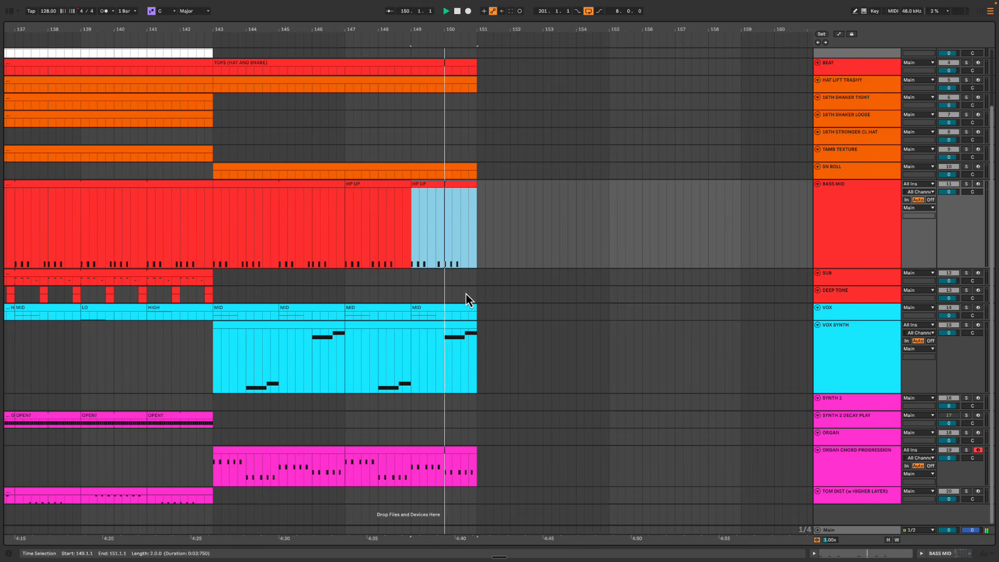
{"action": "left_click", "coordinate": [512, 341]}
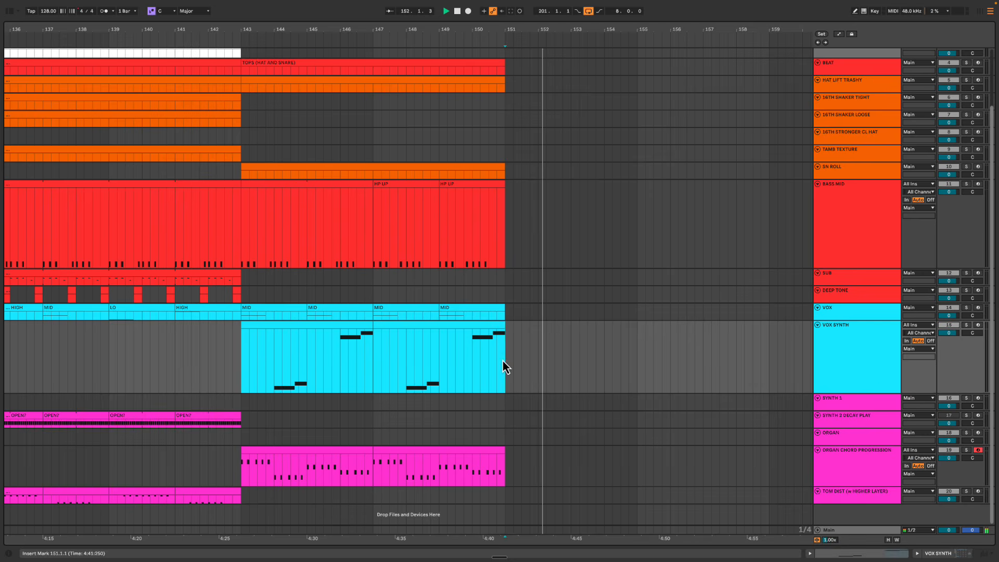
{"action": "key", "text": "space"}
Duplicate the ORGAN CHORD PROGRESSION clips of bars 143–151 to bars 151–159
{"action": "left_click", "coordinate": [365, 451]}
{"action": "left_click", "coordinate": [405, 452], "text": "shift"}
{"action": "key", "text": "ctrl+d"}
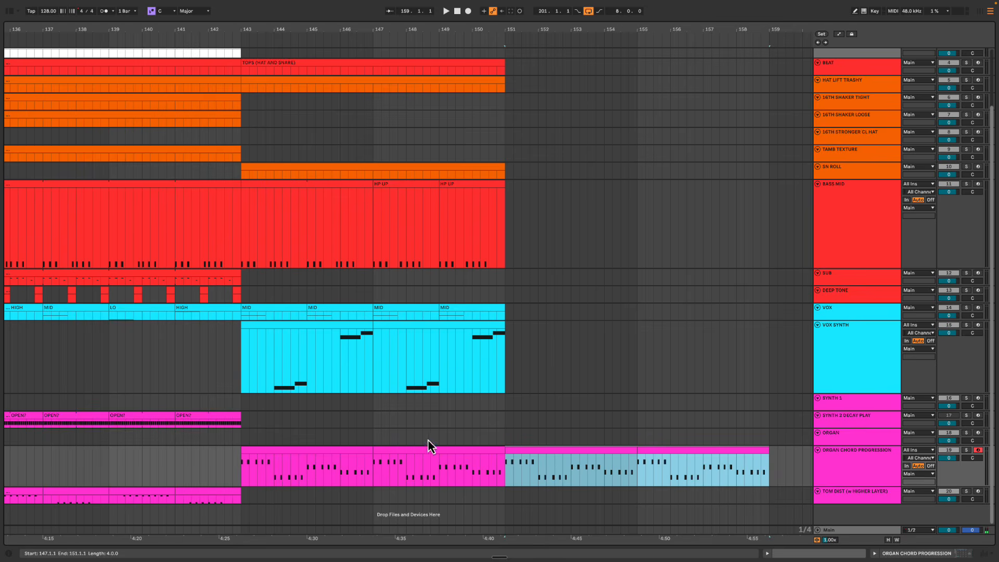
Listen to the Murder Mystery reference track together with the duplicated organ chords from bar 151
{"action": "left_click", "coordinate": [504, 345]}
{"action": "key", "text": "space"}
{"action": "scroll", "coordinate": [506, 354], "scroll_direction": "up", "scroll_amount": 3}
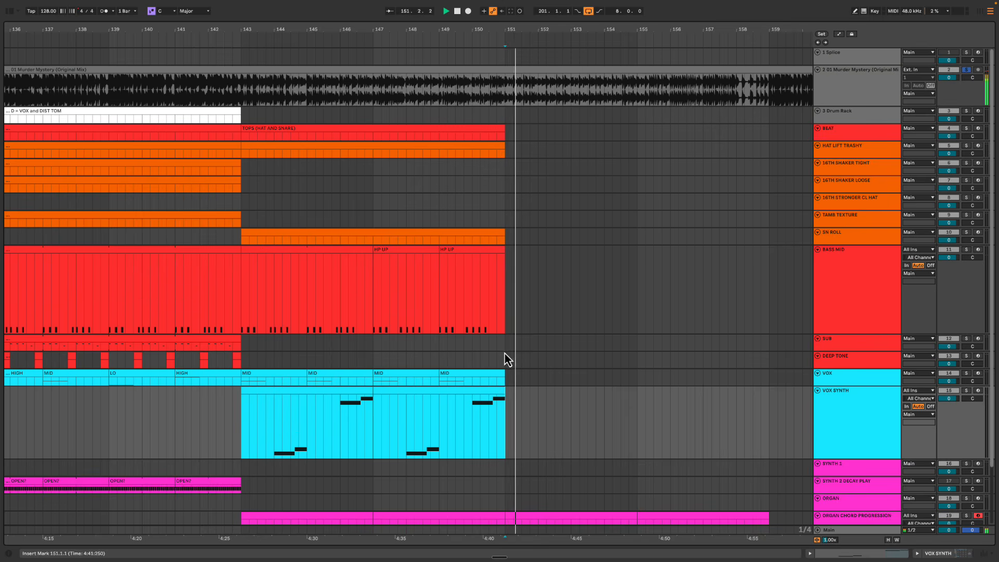
{"action": "scroll", "coordinate": [431, 313], "scroll_direction": "down", "scroll_amount": 1}
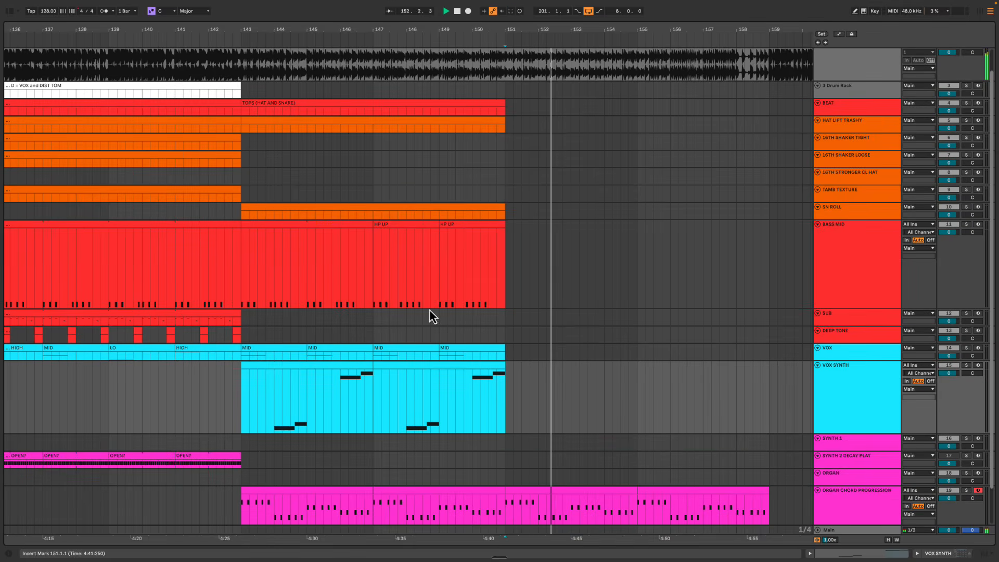
{"action": "left_click", "coordinate": [499, 198]}
{"action": "key", "text": "space"}
Duplicate the SN ROLL, HAT LIFT TRASHY and BEAT clips of bars 143–151 to bars 151–159
{"action": "left_click", "coordinate": [500, 208]}
{"action": "key", "text": "space"}
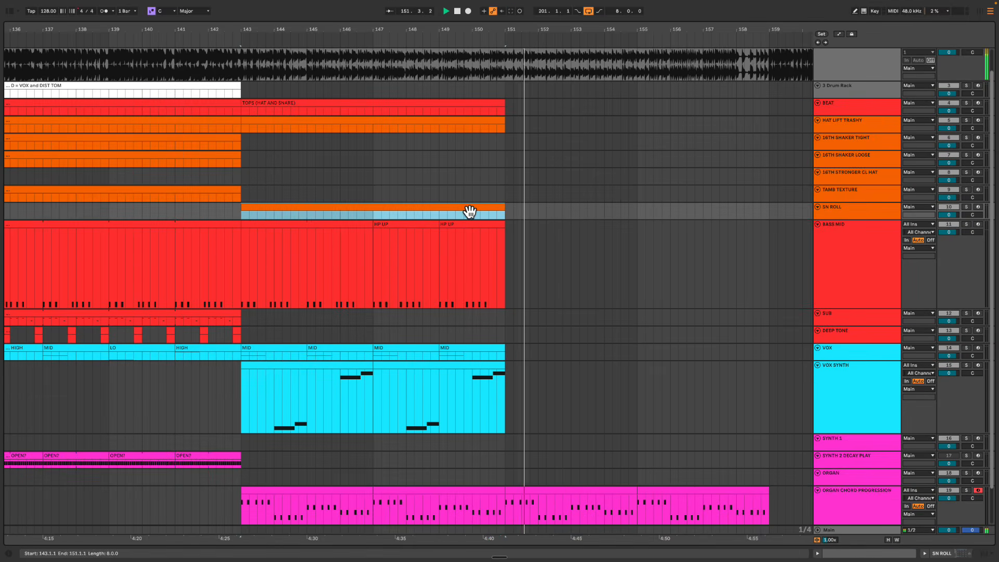
{"action": "key", "text": "ctrl+d"}
{"action": "left_click", "coordinate": [459, 126]}
{"action": "left_click", "coordinate": [461, 106], "text": "shift"}
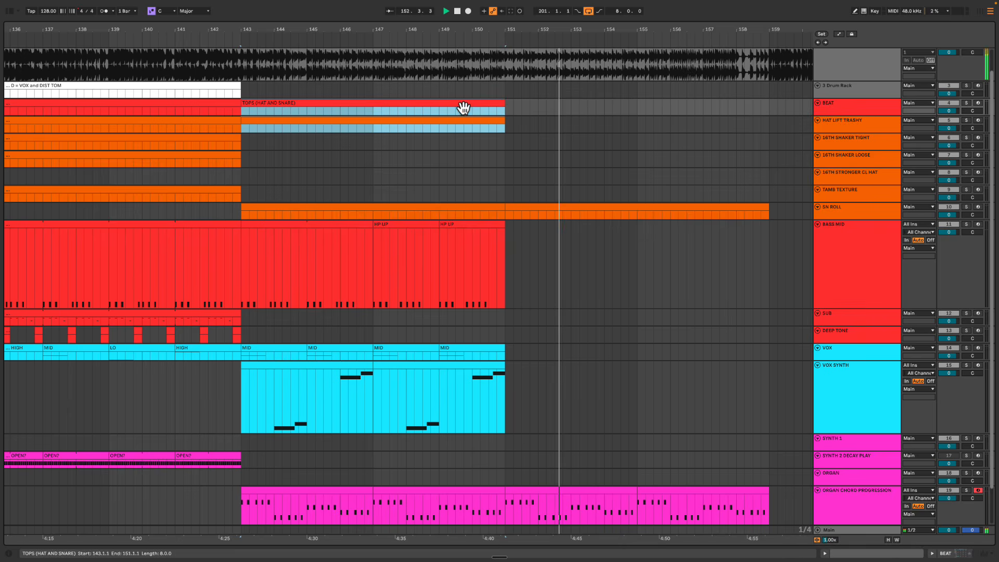
{"action": "key", "text": "ctrl+d"}
Stop playback and copy the earlier VOX SYNTH section from bars 85–93 to bars 151–159
{"action": "scroll", "coordinate": [512, 293], "scroll_direction": "down", "scroll_amount": 2}
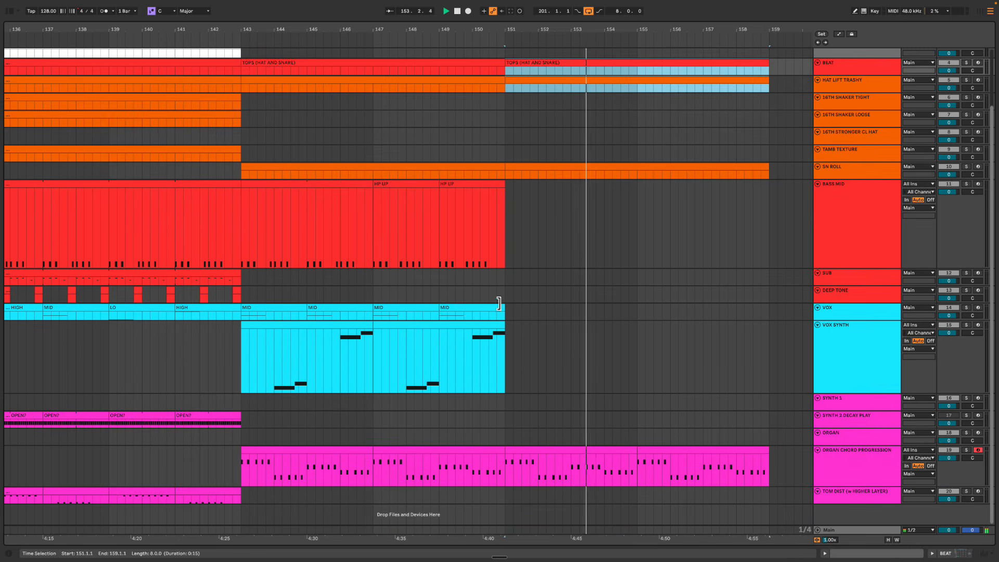
{"action": "left_click", "coordinate": [431, 315]}
{"action": "key", "text": "space"}
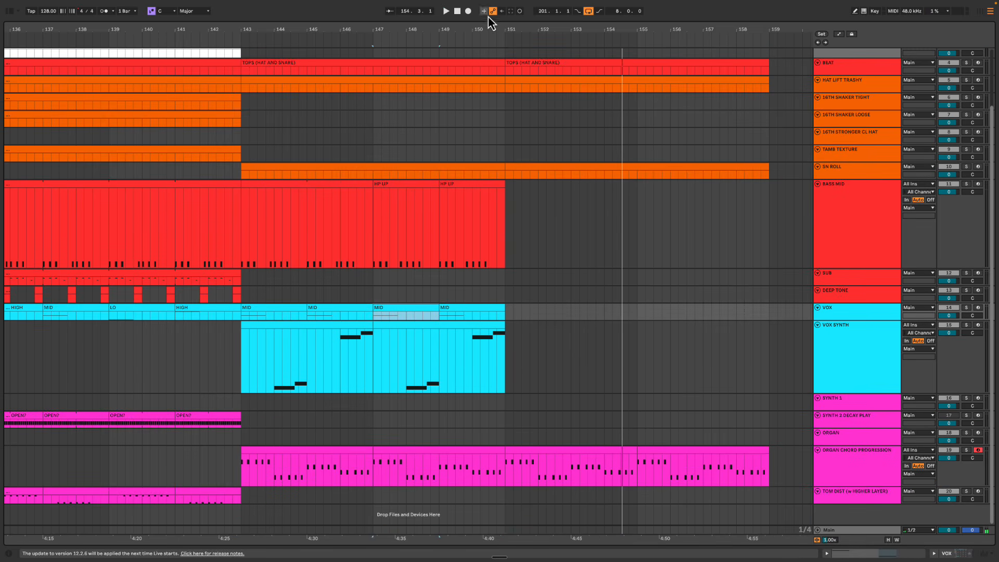
{"action": "left_click_drag", "start_coordinate": [489, 32], "coordinate": [489, 27]}
{"action": "left_click_drag", "start_coordinate": [213, 333], "coordinate": [563, 355]}
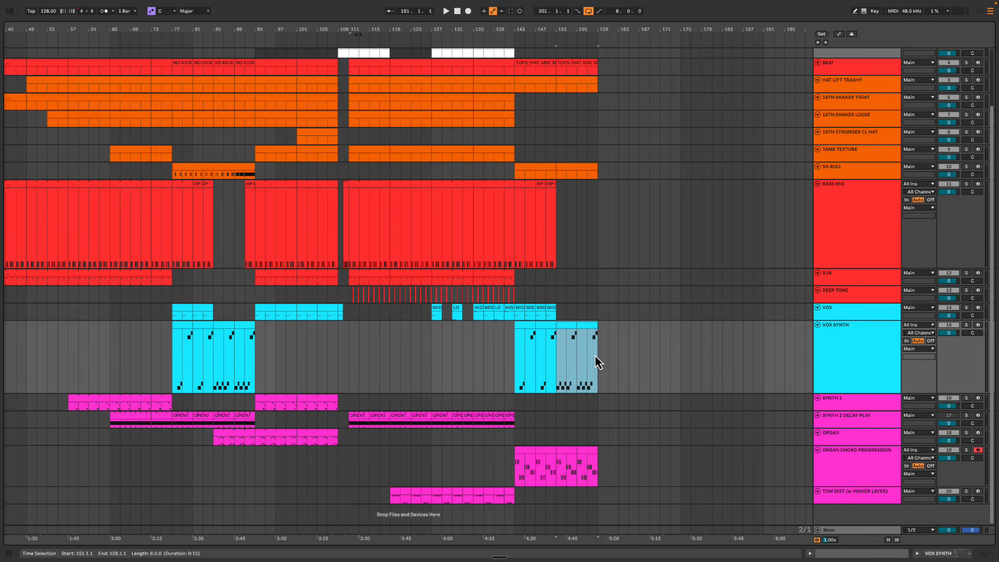
Listen from bar 151 to the copied VOX SYNTH clips together with the drums and organ chords
{"action": "left_click", "coordinate": [570, 333], "text": "shift"}
{"action": "left_click_drag", "start_coordinate": [597, 28], "coordinate": [592, 29]}
{"action": "scroll", "coordinate": [567, 243], "scroll_direction": "right", "scroll_amount": 1}
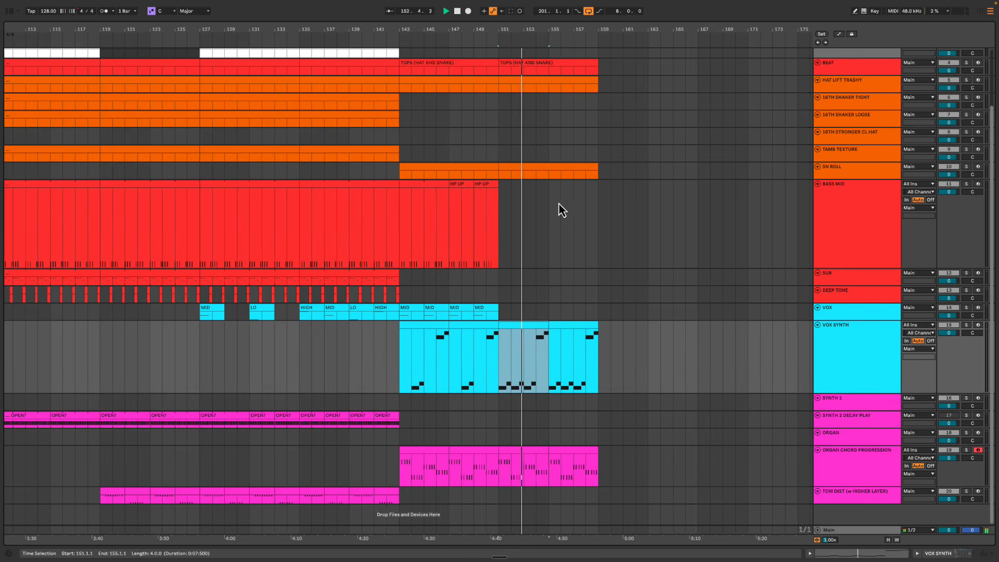
{"action": "key", "text": "space"}
{"action": "left_click_drag", "start_coordinate": [531, 30], "coordinate": [544, 29]}
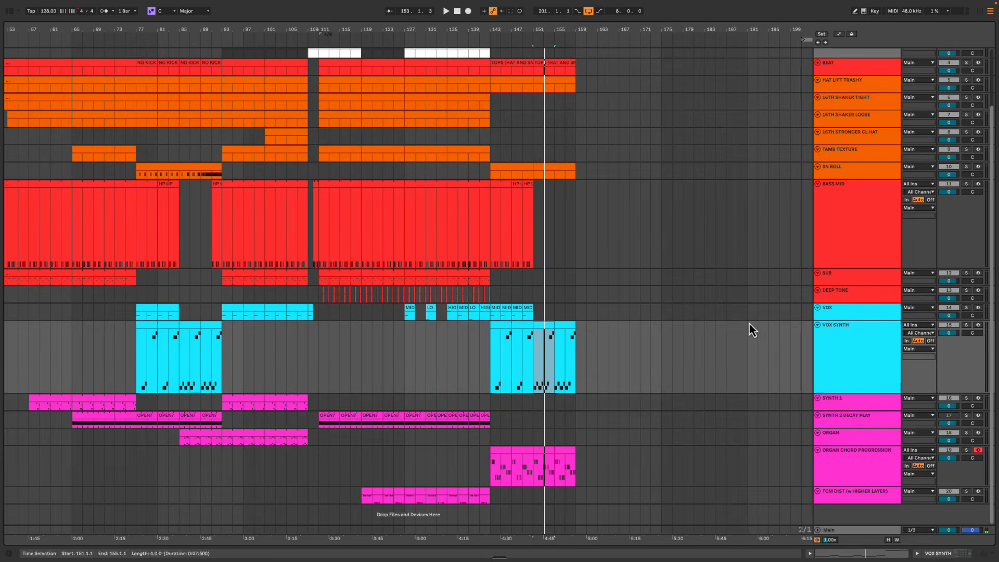
Listen to the earlier ORGAN part from bar 85 as a candidate for the new section
{"action": "left_click", "coordinate": [862, 443]}
{"action": "left_click", "coordinate": [185, 443]}
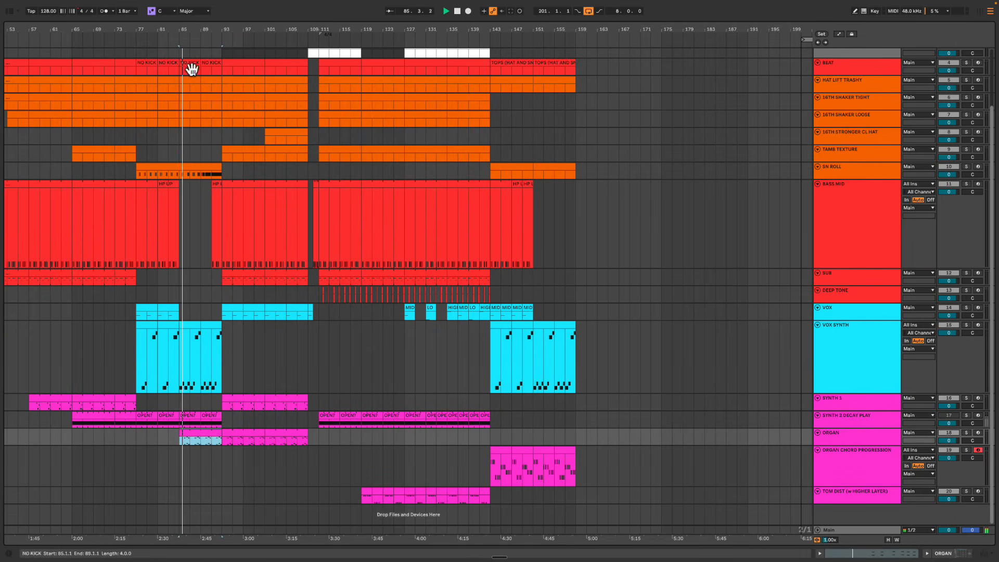
{"action": "scroll", "coordinate": [192, 67], "scroll_direction": "up", "scroll_amount": 5}
{"action": "left_click_drag", "start_coordinate": [175, 443], "coordinate": [198, 443]}
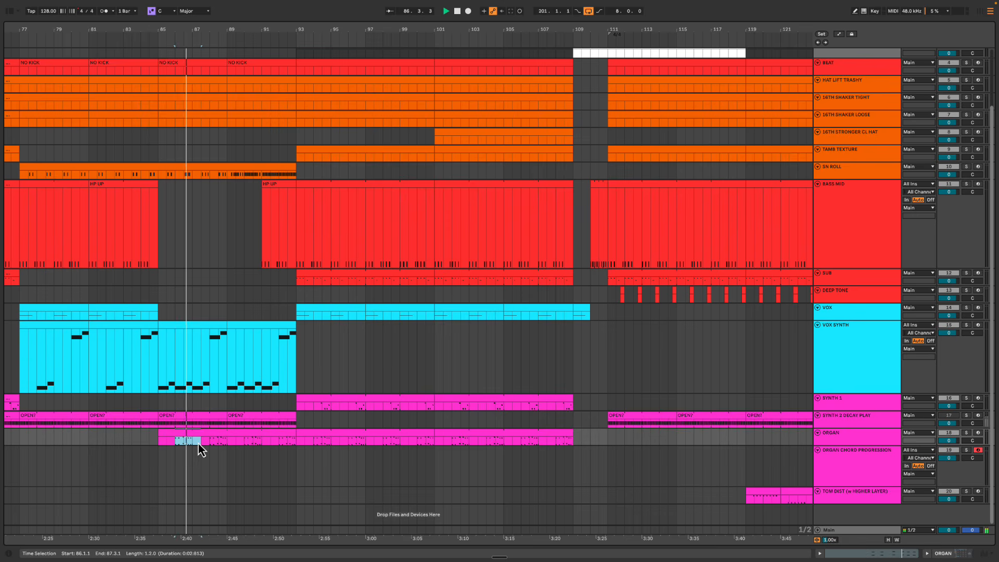
Audition the SYNTH 2 DECAY PLAY clip at bars 85–89
{"action": "left_click", "coordinate": [849, 417]}
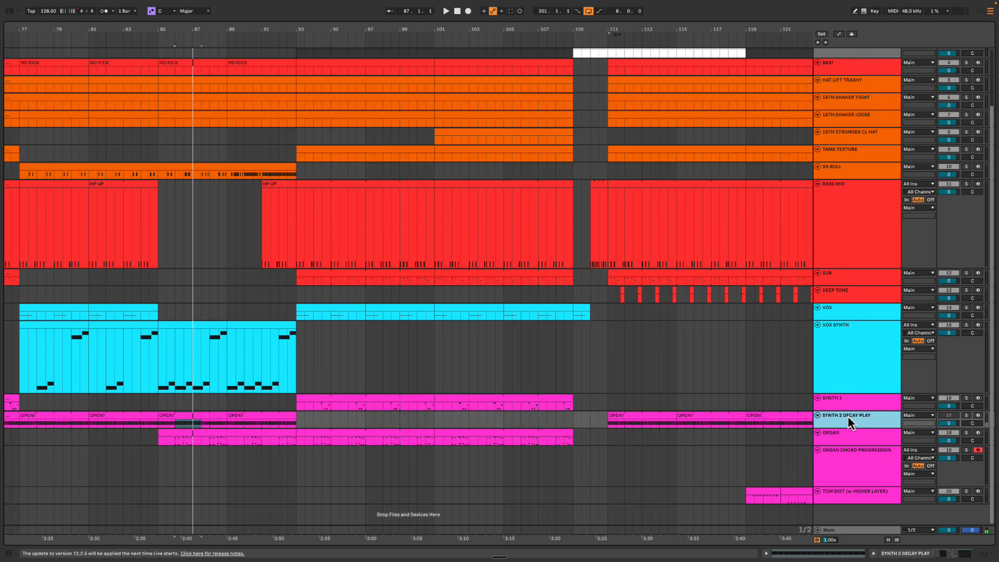
{"action": "left_click", "coordinate": [180, 416]}
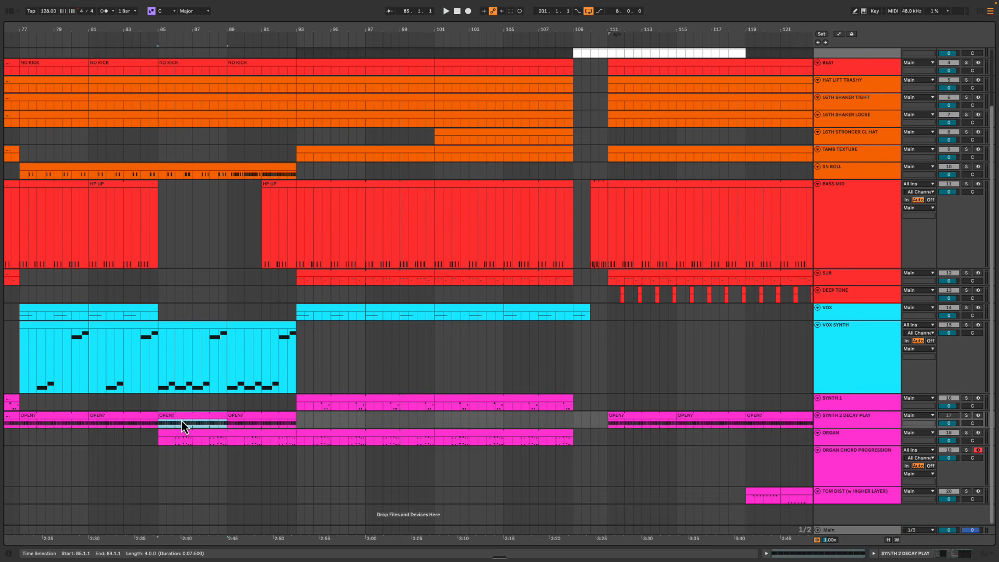
{"action": "key", "text": "space"}
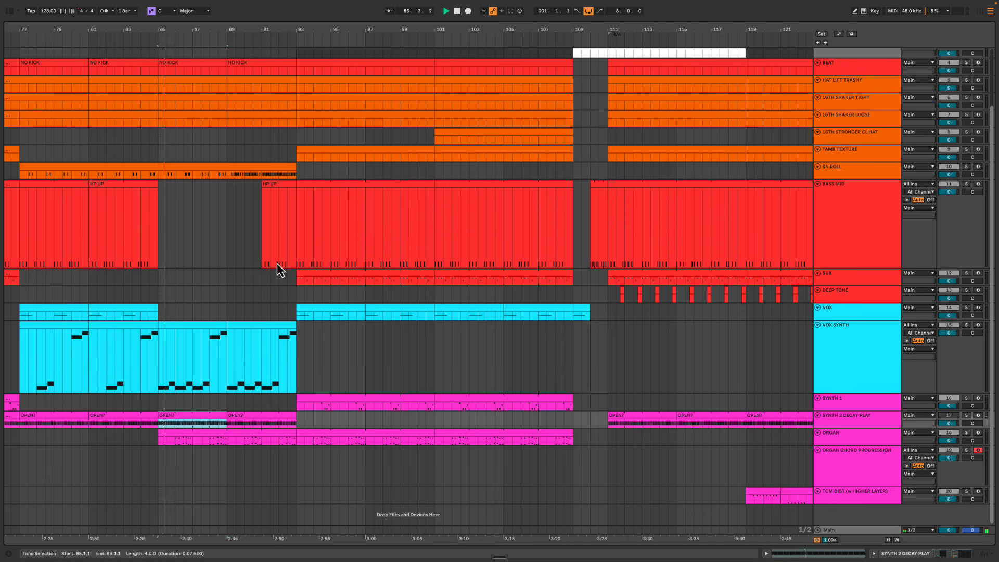
{"action": "left_click_drag", "start_coordinate": [296, 30], "coordinate": [232, 29]}
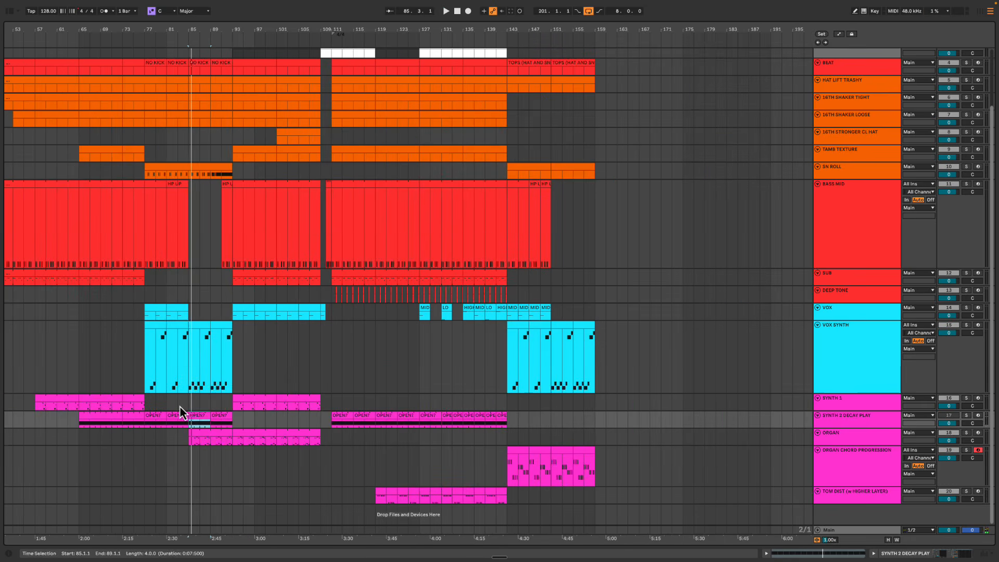
Compare the vox and synth layers of bars 77–93 with those placed in bars 143–159
{"action": "left_click_drag", "start_coordinate": [180, 407], "coordinate": [232, 443]}
{"action": "left_click", "coordinate": [603, 383]}
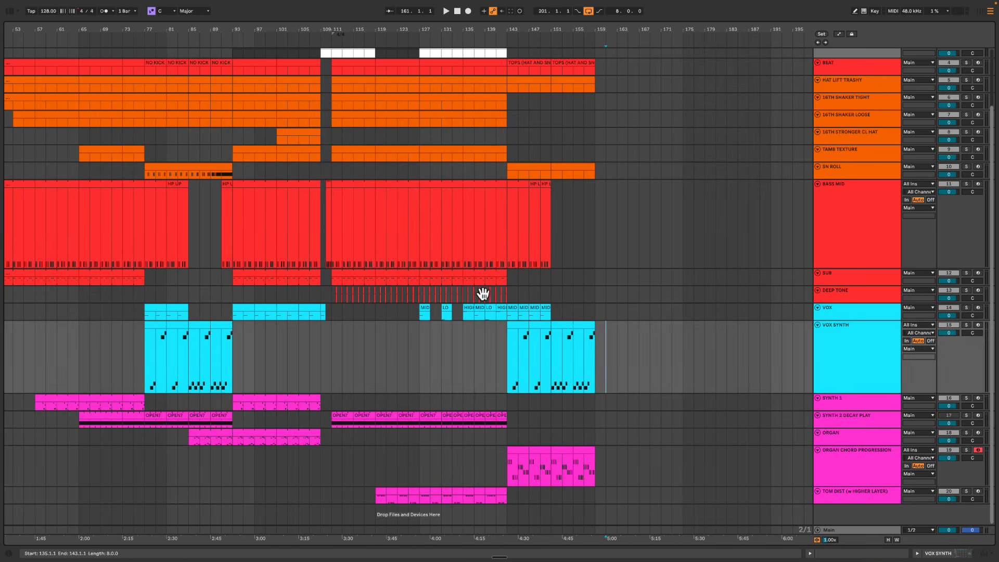
{"action": "left_click_drag", "start_coordinate": [142, 311], "coordinate": [233, 373]}
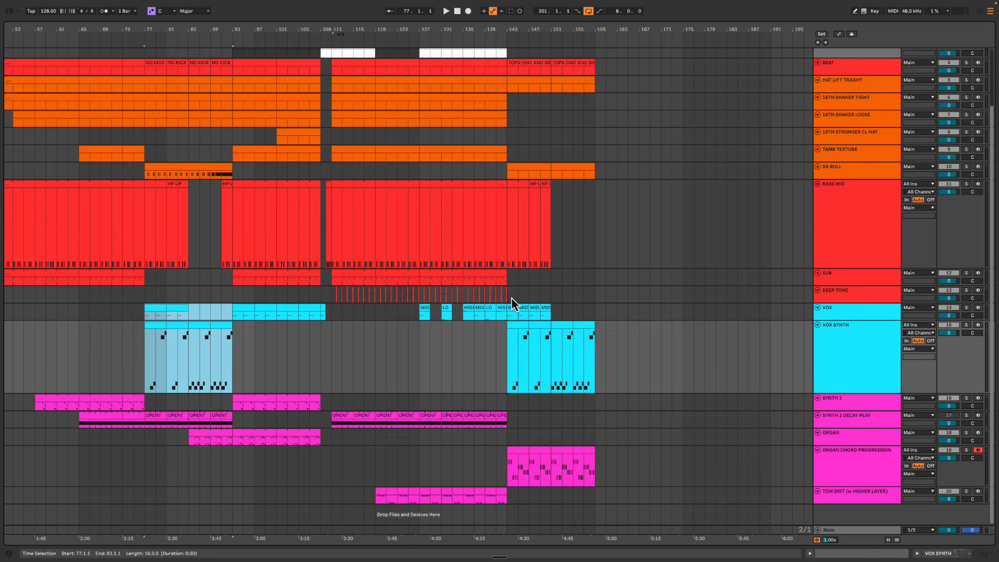
{"action": "left_click_drag", "start_coordinate": [511, 299], "coordinate": [585, 362]}
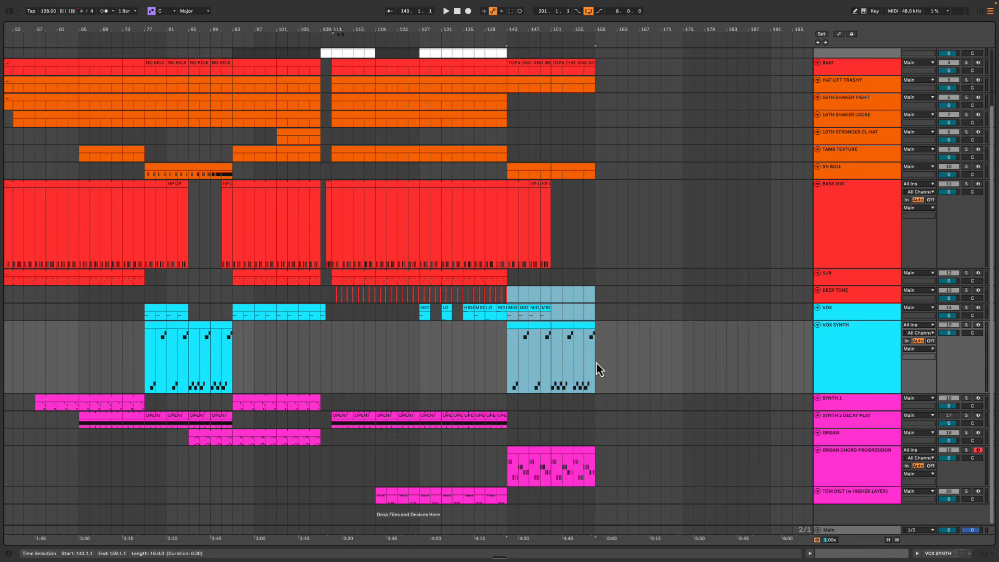
{"action": "scroll", "coordinate": [546, 407], "scroll_direction": "right", "scroll_amount": 1}
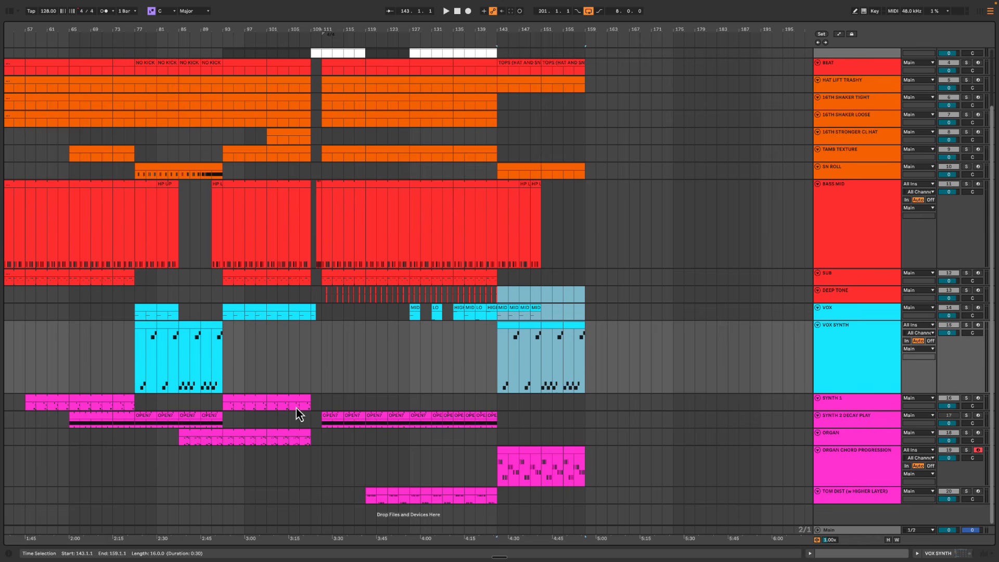
{"action": "left_click_drag", "start_coordinate": [139, 408], "coordinate": [224, 452]}
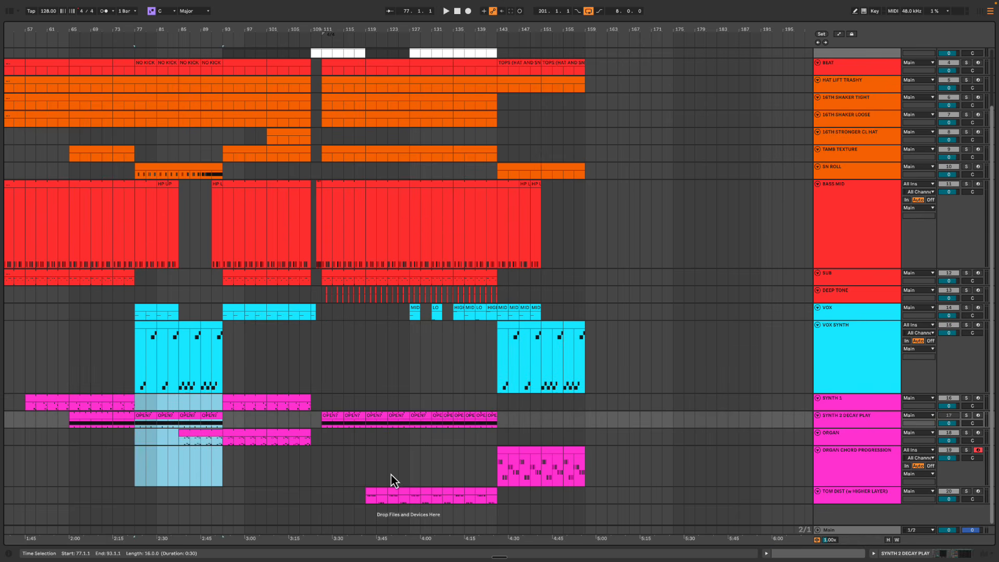
{"action": "left_click_drag", "start_coordinate": [496, 423], "coordinate": [573, 477]}
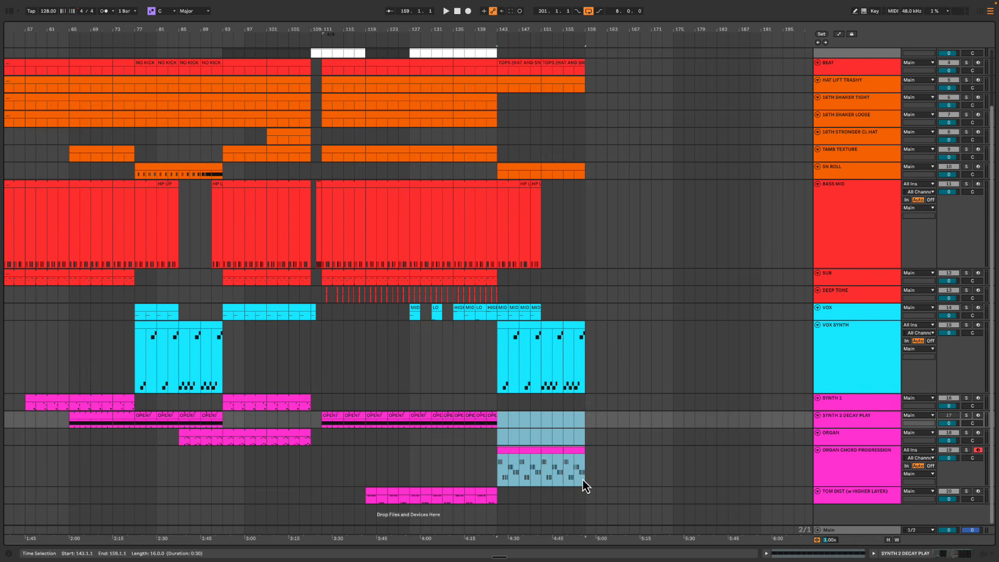
Play from bar 151 and check it against the ORGAN and SYNTH 2 DECAY PLAY parts of bars 85–93
{"action": "left_click", "coordinate": [542, 424]}
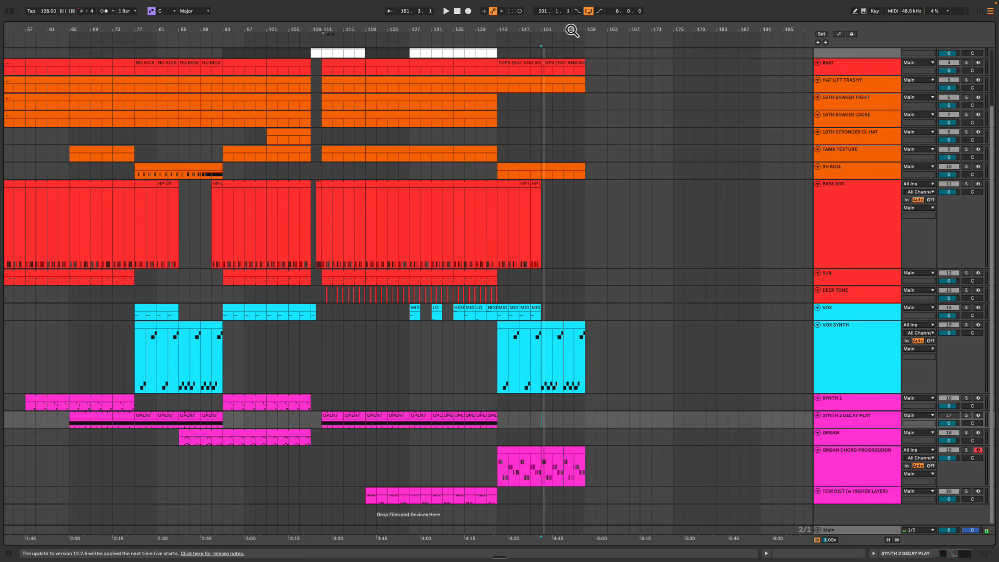
{"action": "left_click_drag", "start_coordinate": [572, 30], "coordinate": [514, 187]}
{"action": "left_click", "coordinate": [833, 420]}
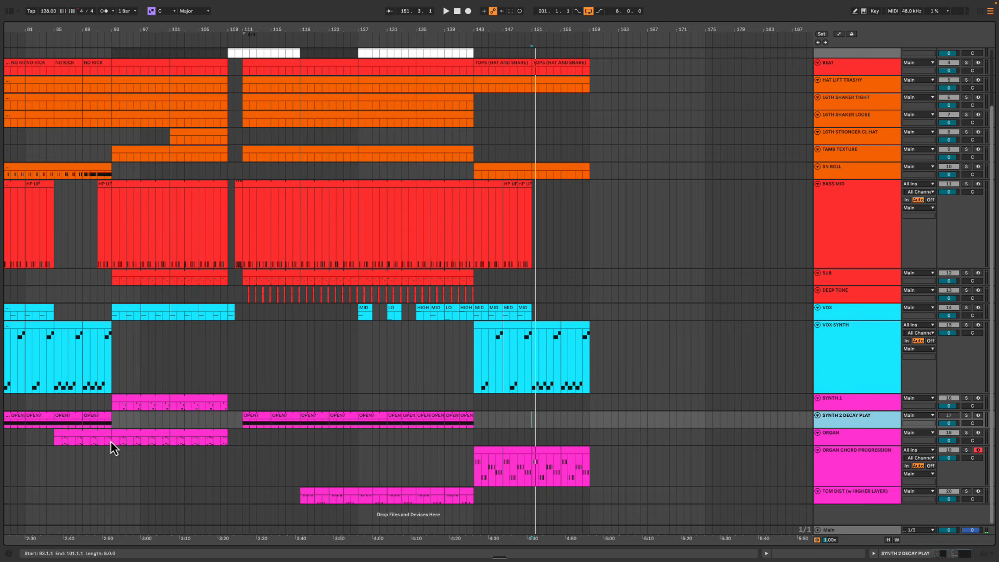
{"action": "left_click", "coordinate": [76, 433]}
{"action": "left_click", "coordinate": [823, 422]}
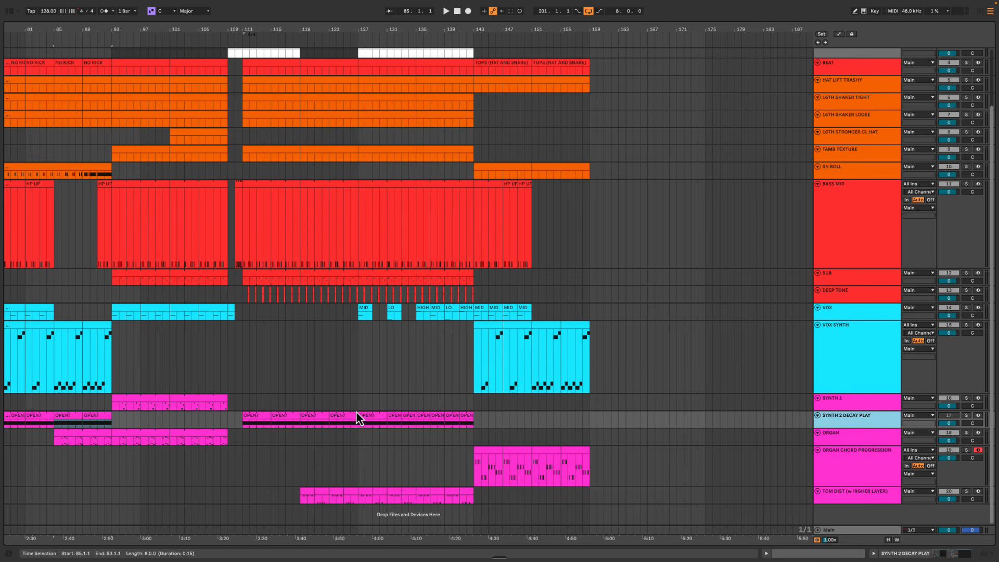
Copy the four-bar SYNTH 2 DECAY PLAY clip from bar 111 to bar 143 and duplicate it up to bar 159
{"action": "mouse_move", "coordinate": [257, 417]}
{"action": "left_mouse_down"}
{"action": "mouse_move", "coordinate": [484, 435]}
{"action": "mouse_move", "coordinate": [494, 421]}
{"action": "left_mouse_up"}
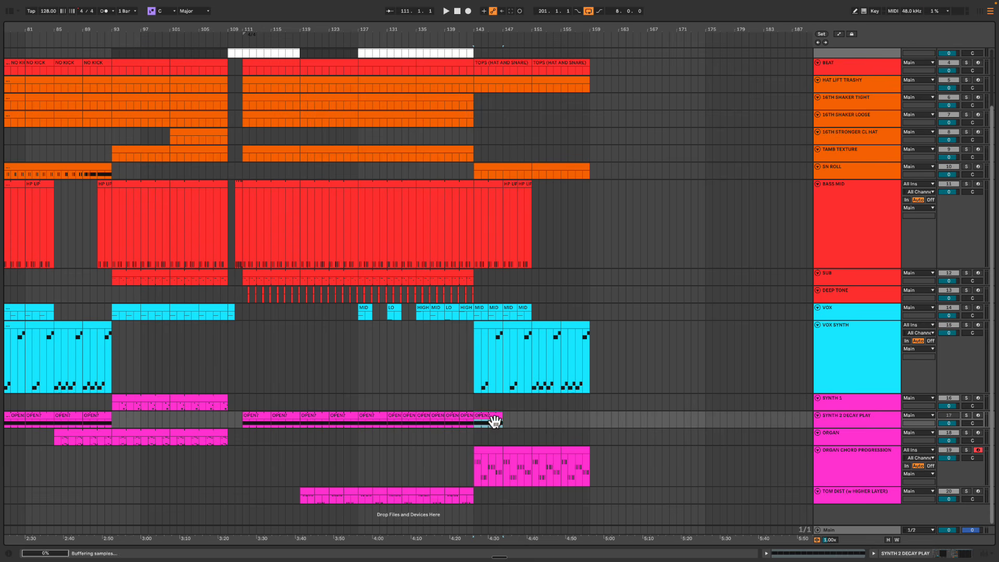
{"action": "key", "text": "space"}
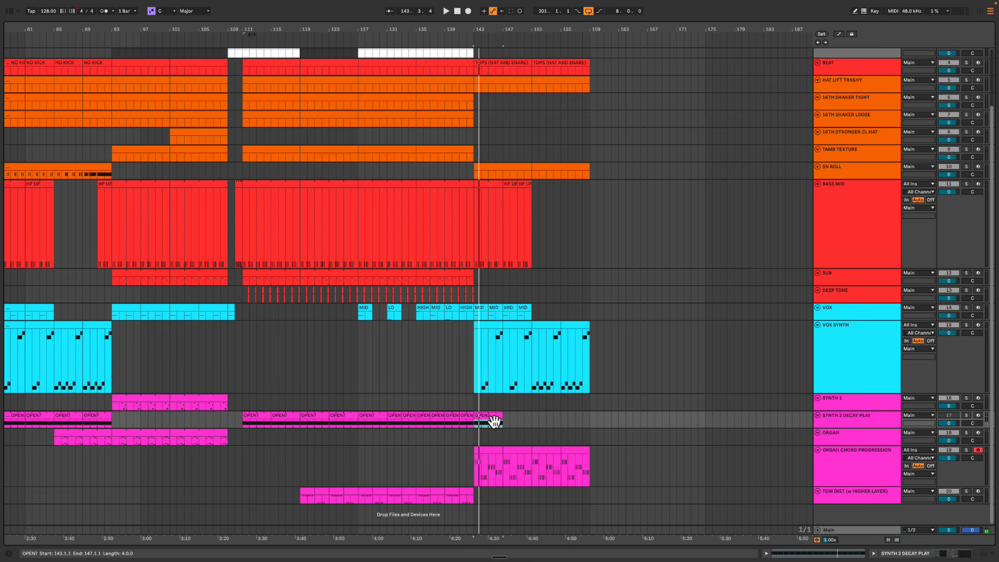
{"action": "key", "text": "space"}
{"action": "key", "text": "ctrl+d"}
{"action": "key", "text": "ctrl+d"}
{"action": "key", "text": "ctrl+d"}
Clear the Env 1 Decay automation on SYNTH 2 DECAY PLAY from bar 144 onward and fold the track
{"action": "left_click", "coordinate": [553, 422]}
{"action": "key", "text": "a"}
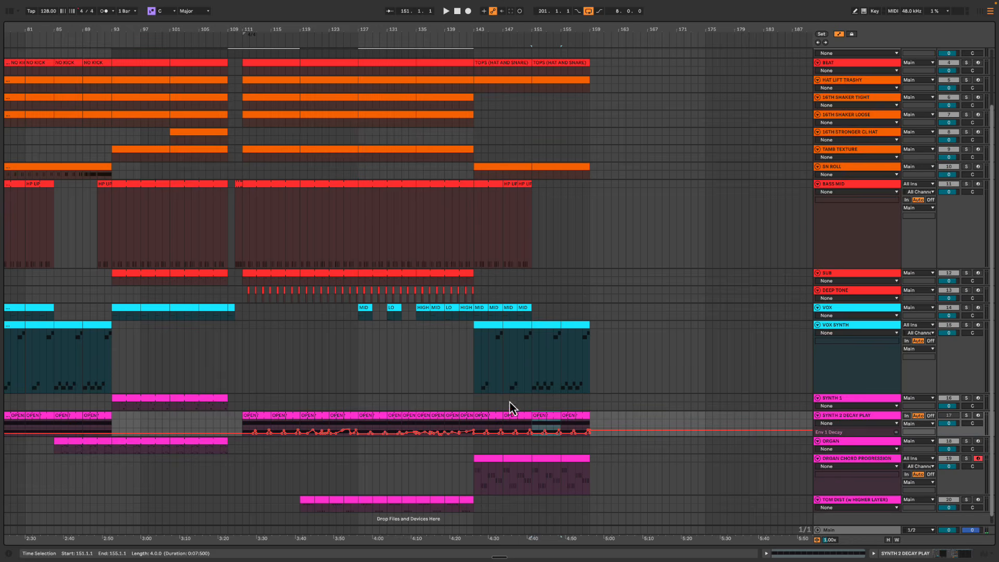
{"action": "left_click_drag", "start_coordinate": [509, 426], "coordinate": [736, 415]}
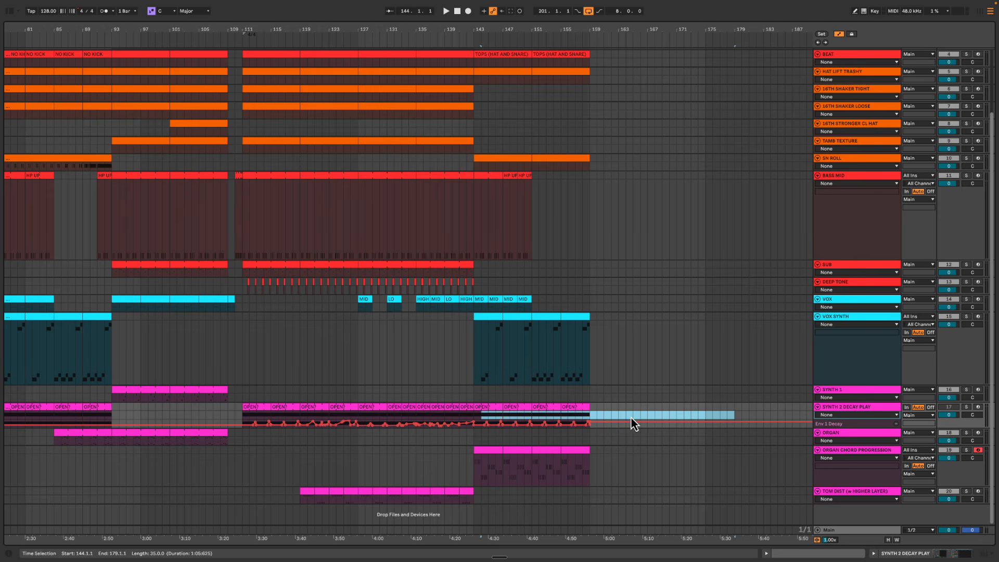
{"action": "left_click", "coordinate": [510, 422]}
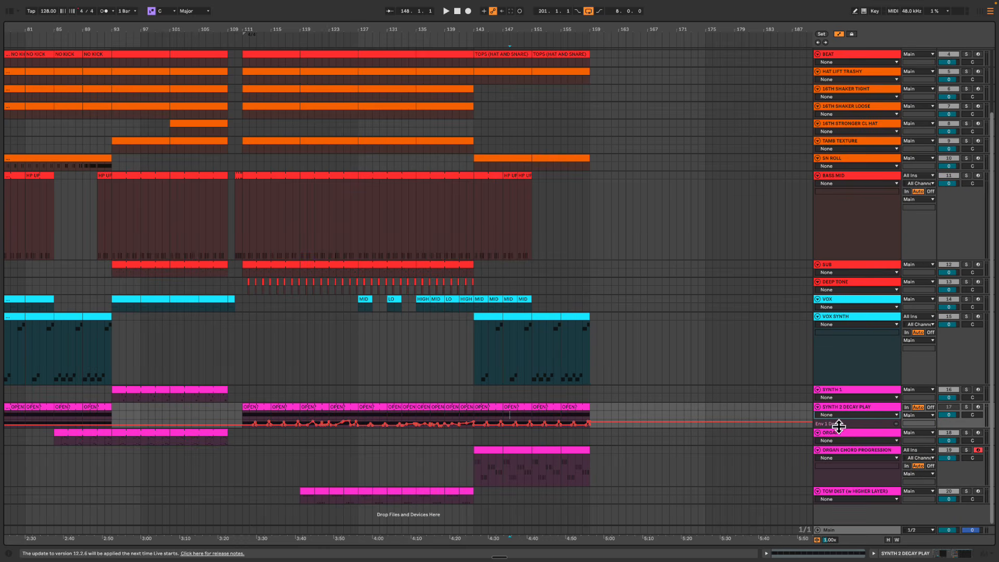
{"action": "left_click_drag", "start_coordinate": [839, 428], "coordinate": [837, 468]}
{"action": "left_click_drag", "start_coordinate": [484, 435], "coordinate": [684, 437]}
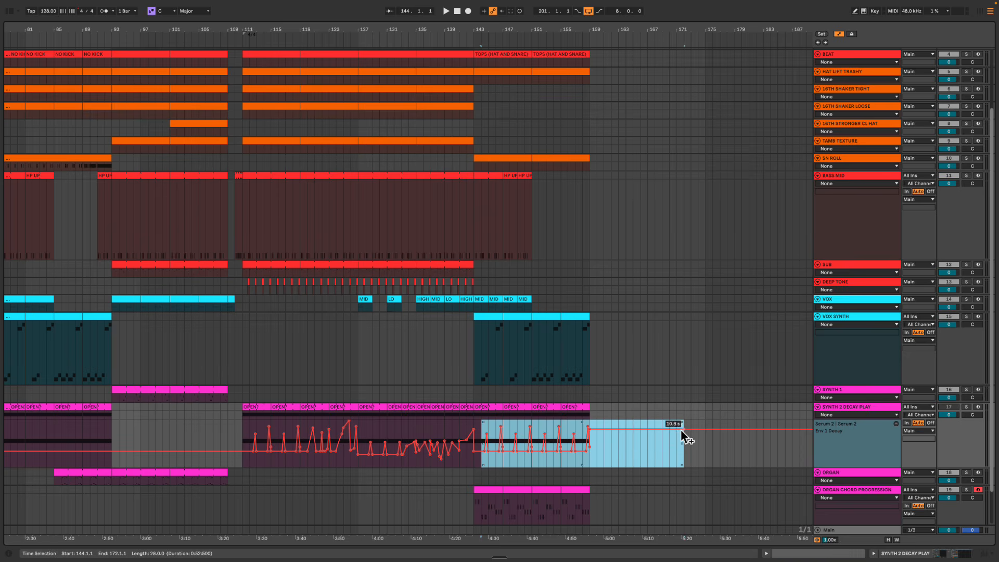
{"action": "left_click", "coordinate": [818, 407]}
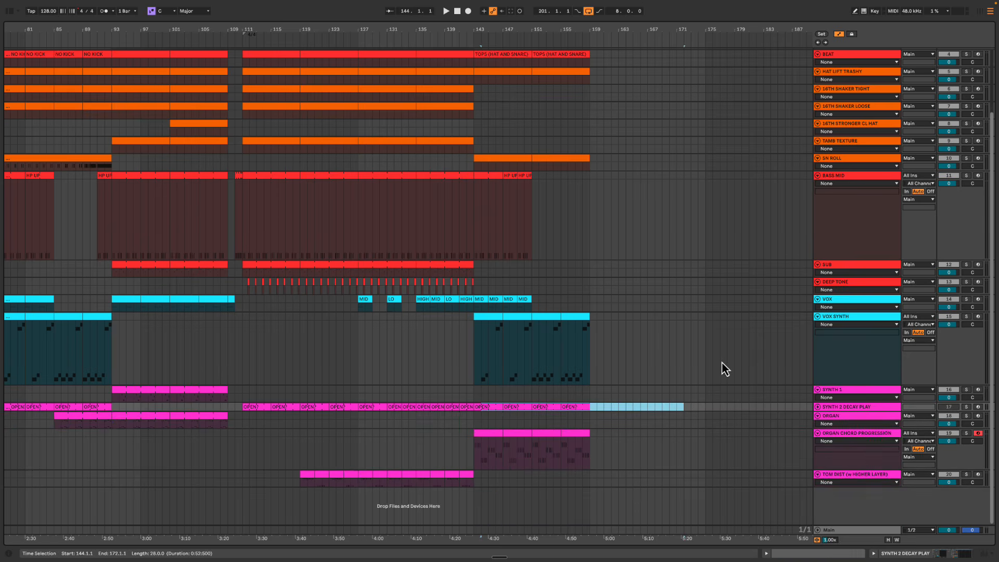
Fit all tracks in the arrangement height, hide automation, and listen to the reference track from bar 153
{"action": "key", "text": "h"}
{"action": "left_click", "coordinate": [550, 255]}
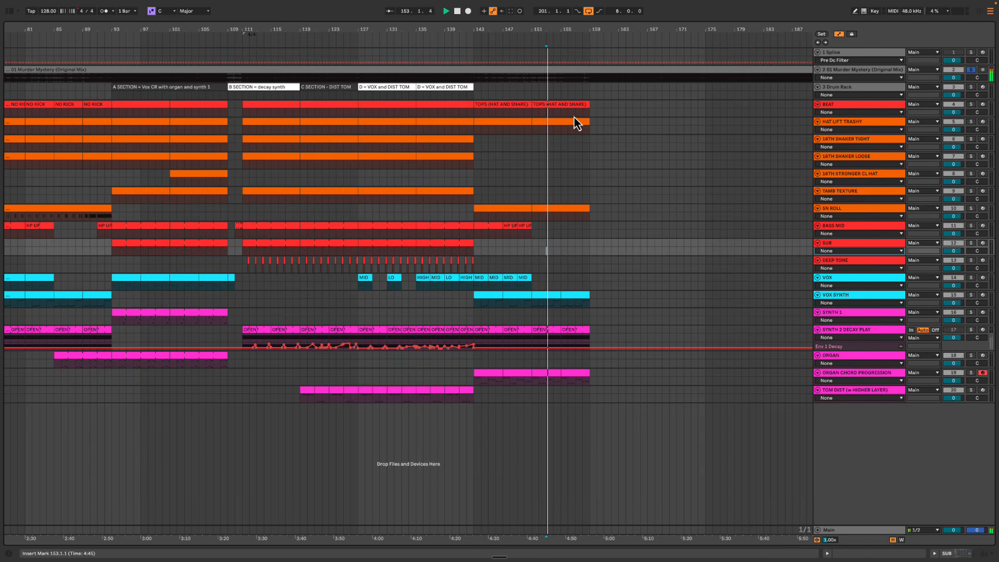
{"action": "key", "text": "a"}
{"action": "left_click_drag", "start_coordinate": [592, 30], "coordinate": [568, 31]}
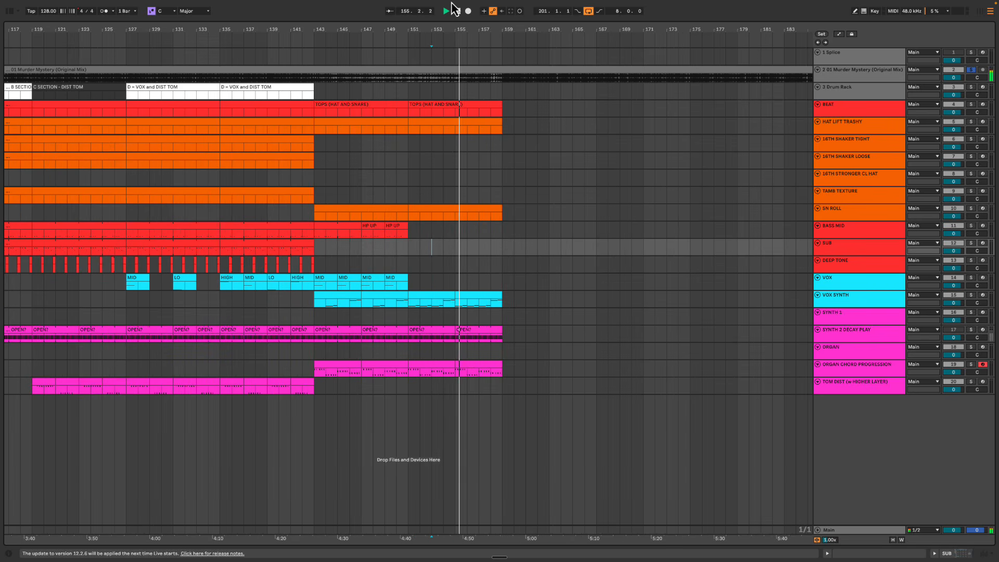
{"action": "left_click_drag", "start_coordinate": [441, 31], "coordinate": [610, 46]}
Audition the ORGAN clip of bars 101–109 and copy it to bars 151–159
{"action": "left_click", "coordinate": [381, 351]}
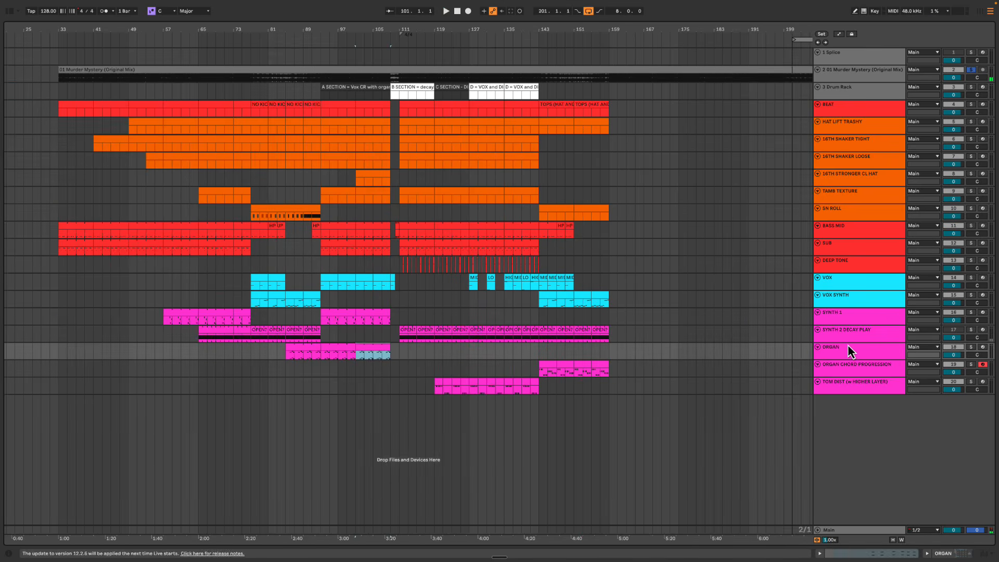
{"action": "left_click", "coordinate": [849, 347]}
{"action": "key", "text": "space"}
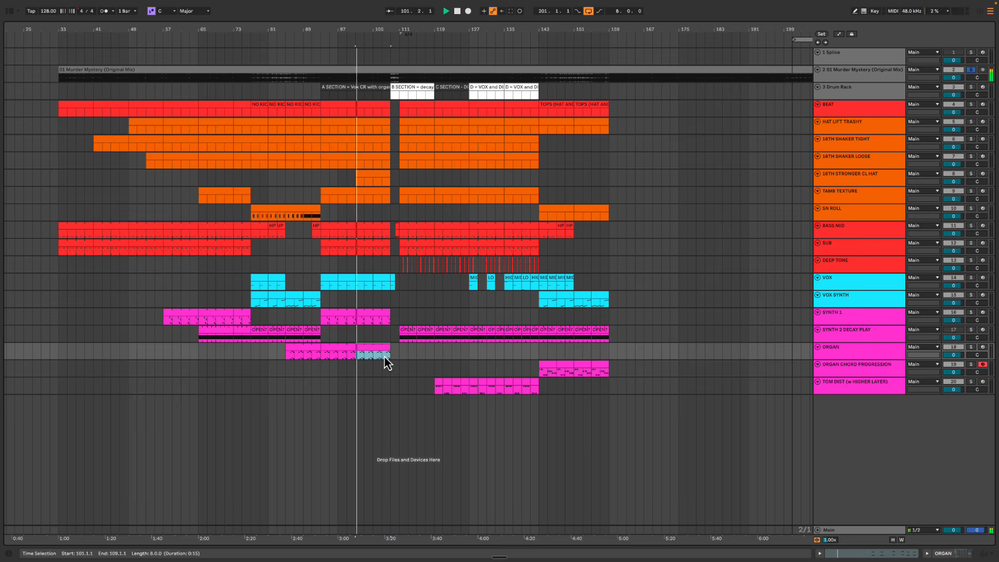
{"action": "left_click", "coordinate": [385, 357]}
{"action": "key", "text": "space"}
{"action": "key", "text": "space"}
{"action": "left_click", "coordinate": [388, 351]}
{"action": "left_click_drag", "start_coordinate": [388, 354], "coordinate": [603, 356]}
{"action": "key", "text": "space"}
Delete everything from bar 158 onward on the BEAT, HAT LIFT TRASHY, SN ROLL and VOX SYNTH tracks
{"action": "left_click_drag", "start_coordinate": [599, 29], "coordinate": [598, 156]}
{"action": "scroll", "coordinate": [576, 176], "scroll_direction": "right", "scroll_amount": 3}
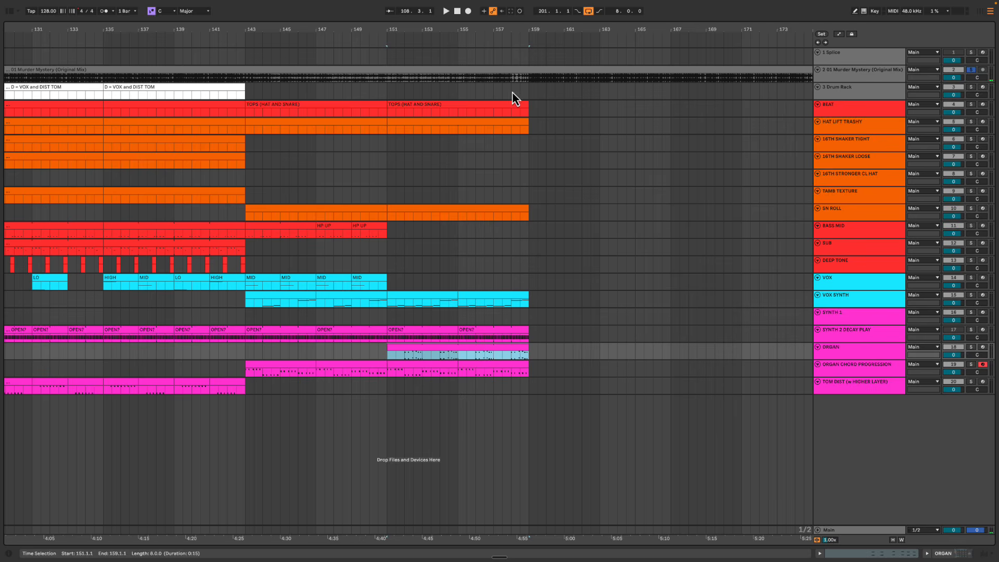
{"action": "left_click_drag", "start_coordinate": [512, 91], "coordinate": [587, 172]}
{"action": "key", "text": "Delete"}
{"action": "left_click_drag", "start_coordinate": [522, 188], "coordinate": [588, 263]}
{"action": "left_click_drag", "start_coordinate": [516, 284], "coordinate": [564, 324]}
{"action": "key", "text": "Delete"}
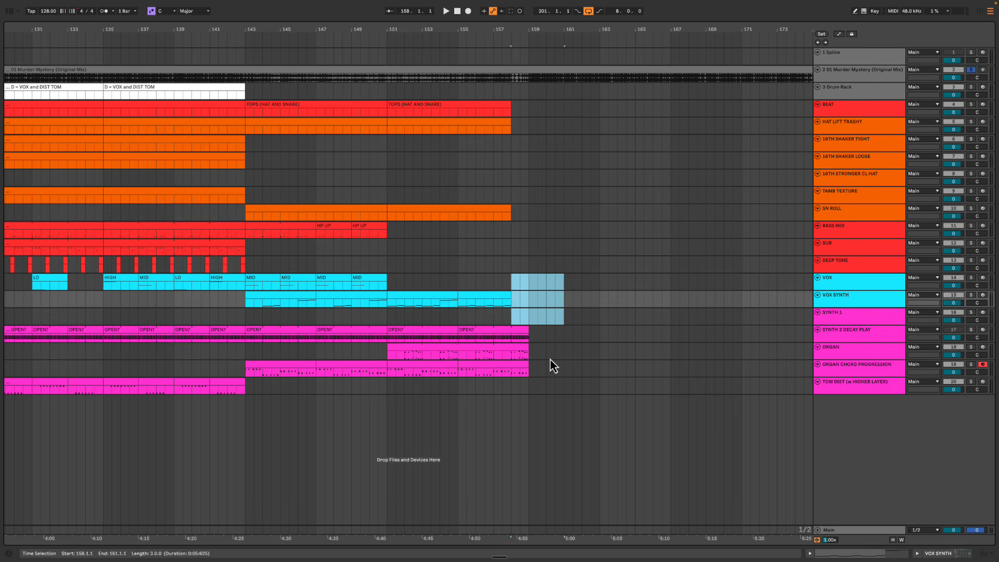
Delete the last bar from bar 158 on the ORGAN CHORD PROGRESSION and SYNTH 2 DECAY PLAY tracks
{"action": "mouse_move", "coordinate": [571, 368]}
{"action": "left_mouse_down"}
{"action": "mouse_move", "coordinate": [514, 349]}
{"action": "mouse_move", "coordinate": [517, 368]}
{"action": "left_mouse_up"}
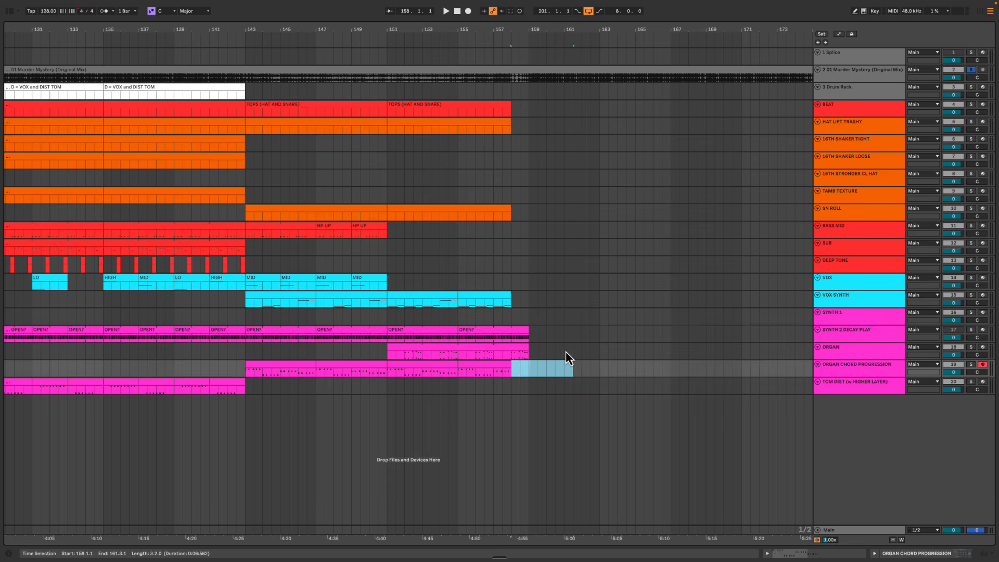
{"action": "key", "text": "Delete"}
{"action": "left_click_drag", "start_coordinate": [546, 333], "coordinate": [513, 332]}
{"action": "left_click", "coordinate": [485, 265]}
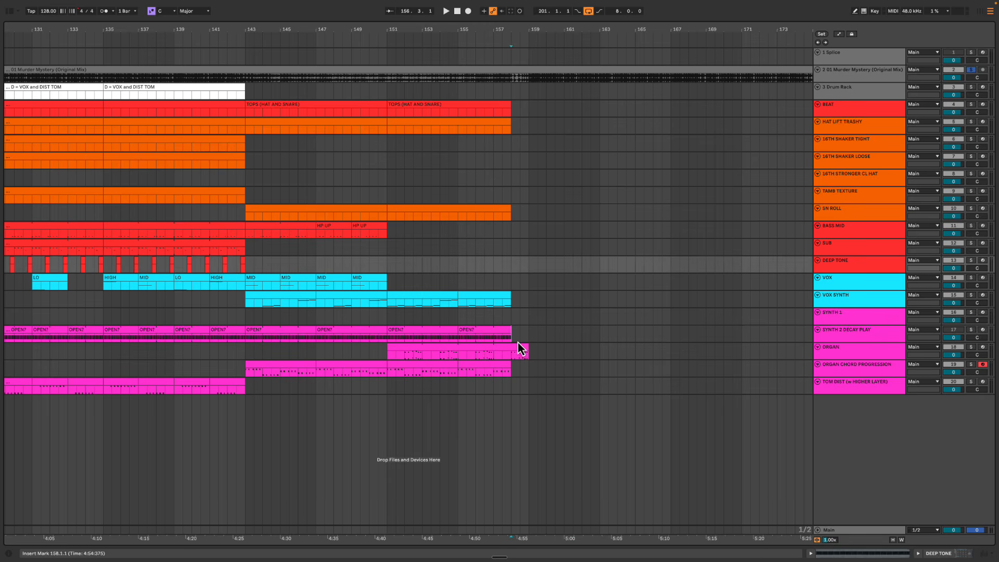
Listen to the Murder Mystery reference track from bar 155 to check where the section ends
{"action": "left_click", "coordinate": [520, 348]}
{"action": "left_click", "coordinate": [462, 266]}
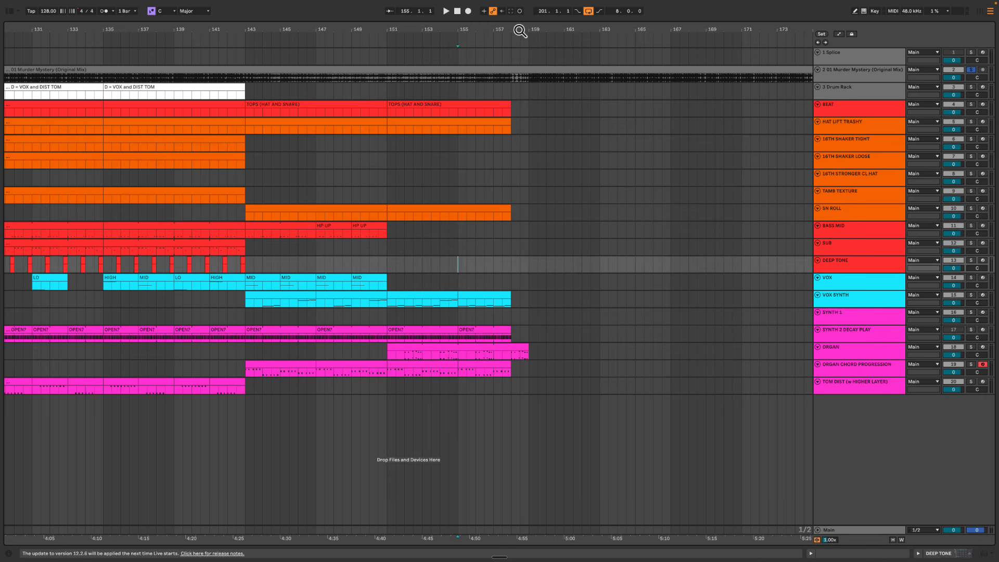
{"action": "key", "text": "space"}
{"action": "left_click_drag", "start_coordinate": [520, 30], "coordinate": [519, 30]}
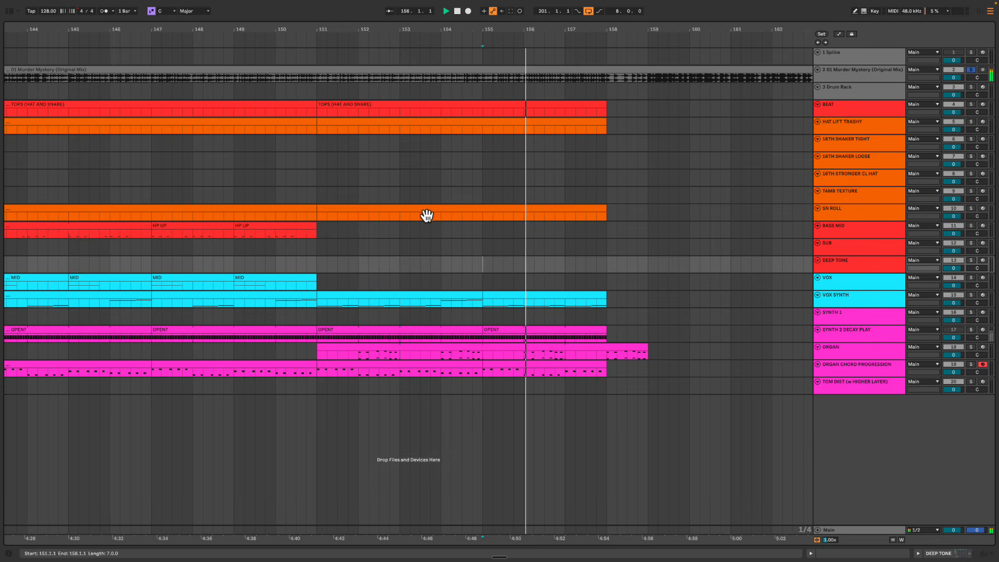
{"action": "left_click_drag", "start_coordinate": [597, 34], "coordinate": [597, 31]}
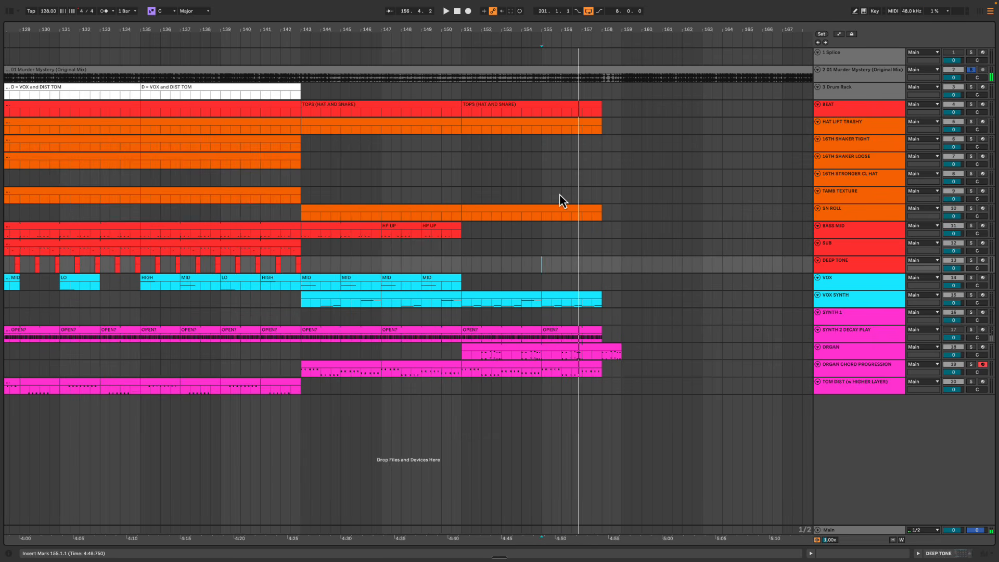
Split the SN ROLL clip at bar 156 so that bars 156–158 form a separate clip
{"action": "key", "text": "space"}
{"action": "left_click", "coordinate": [562, 217]}
{"action": "key", "text": "super+e"}
{"action": "left_click", "coordinate": [580, 210]}
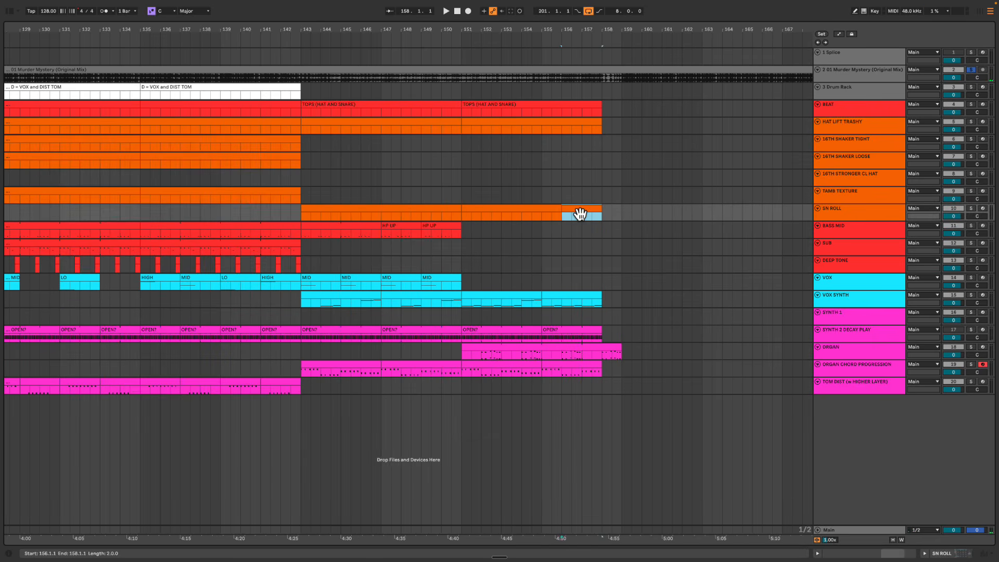
Fill the SN ROLL clip of bars 156–158 with consecutive sixteenth C3 notes
{"action": "double_click", "coordinate": [580, 213]}
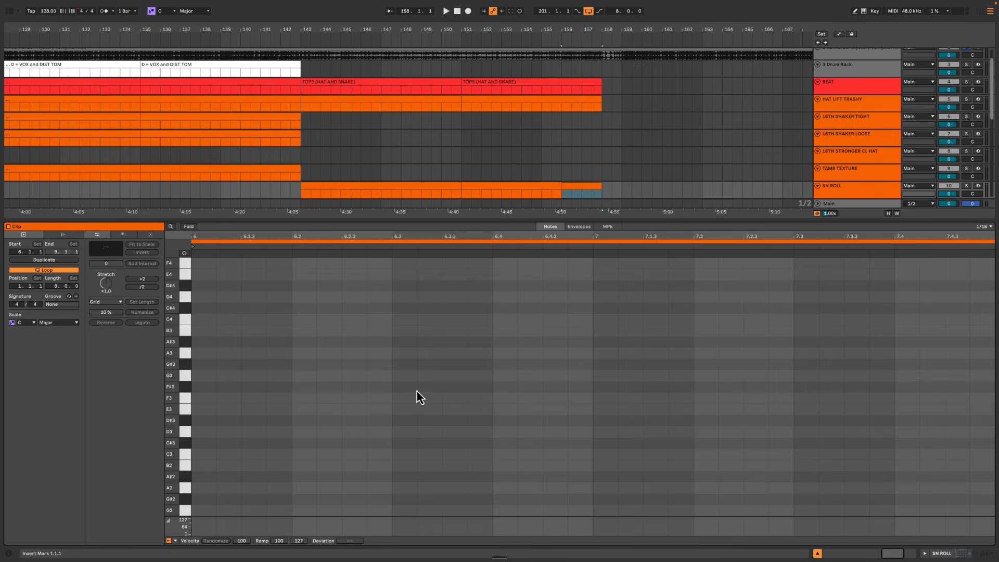
{"action": "double_click", "coordinate": [201, 454]}
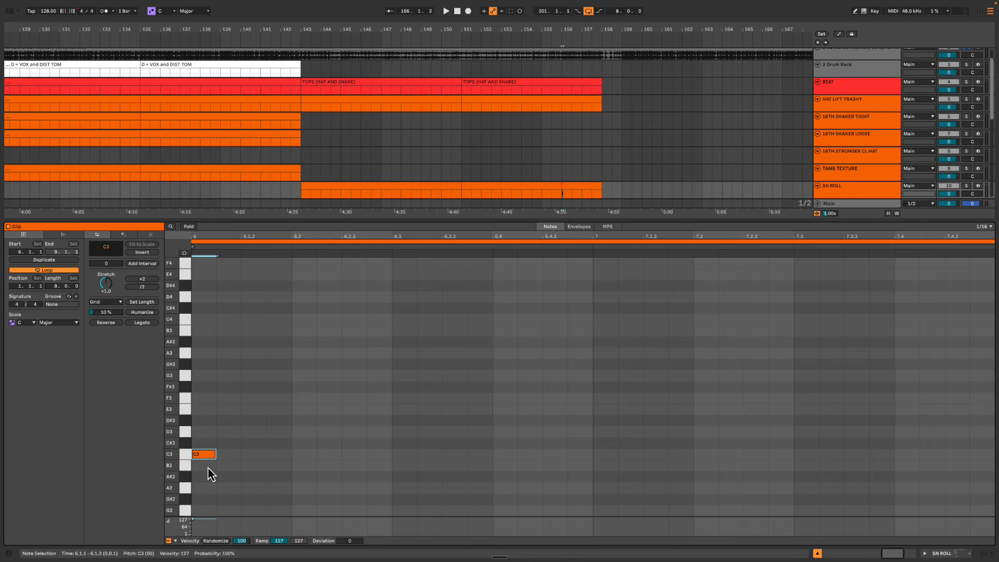
{"action": "key", "text": "super+d"}
{"action": "key", "text": "super+d"}
{"action": "key", "text": "super+d"}
{"action": "key", "text": "super+d"}
{"action": "key", "text": "super+d"}
{"action": "key", "text": "super+d"}
{"action": "key", "text": "super+d"}
{"action": "key", "text": "super+d"}
{"action": "key", "text": "super+d"}
{"action": "key", "text": "super+d"}
{"action": "key", "text": "super+d"}
{"action": "key", "text": "super+d"}
{"action": "key", "text": "super+d"}
{"action": "key", "text": "super+d"}
{"action": "key", "text": "super+d"}
{"action": "key", "text": "super+d"}
{"action": "key", "text": "super+d"}
{"action": "key", "text": "super+d"}
{"action": "key", "text": "super+d"}
{"action": "key", "text": "super+d"}
{"action": "key", "text": "super+d"}
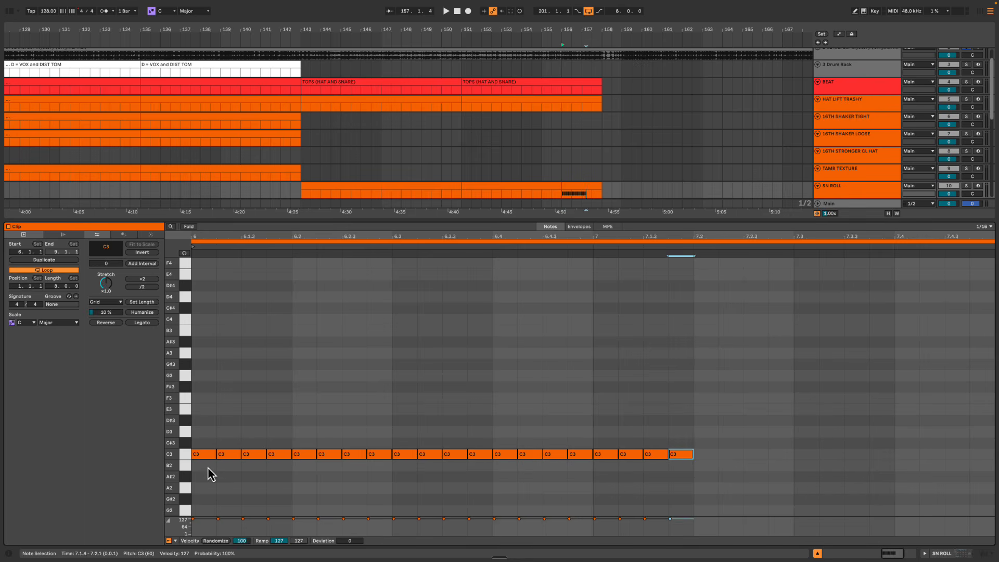
{"action": "key", "text": "shift+Tab"}
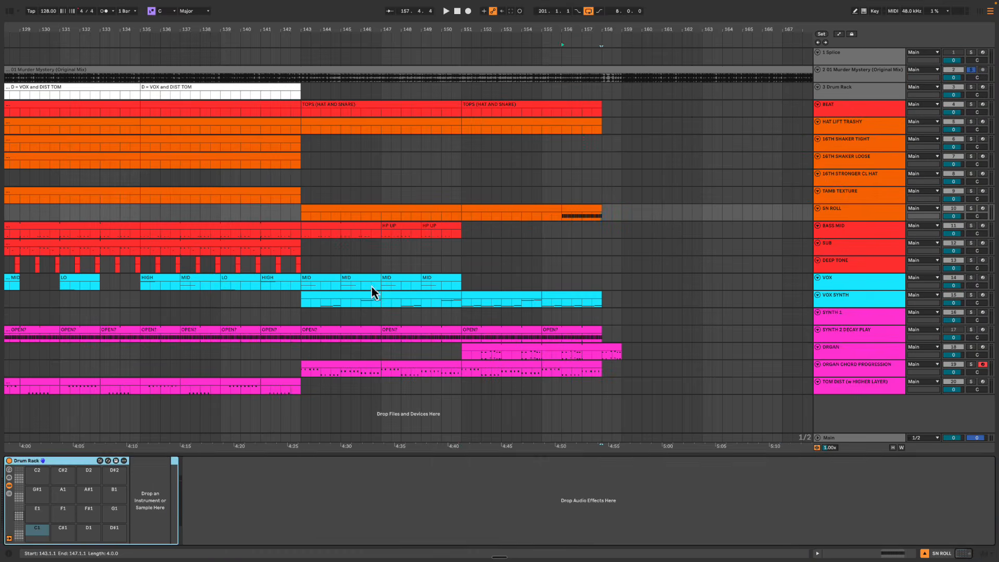
Rename the SN ROLL clips of bars 143–156 as BROKEN SNARE ROLL
{"action": "left_click", "coordinate": [525, 213]}
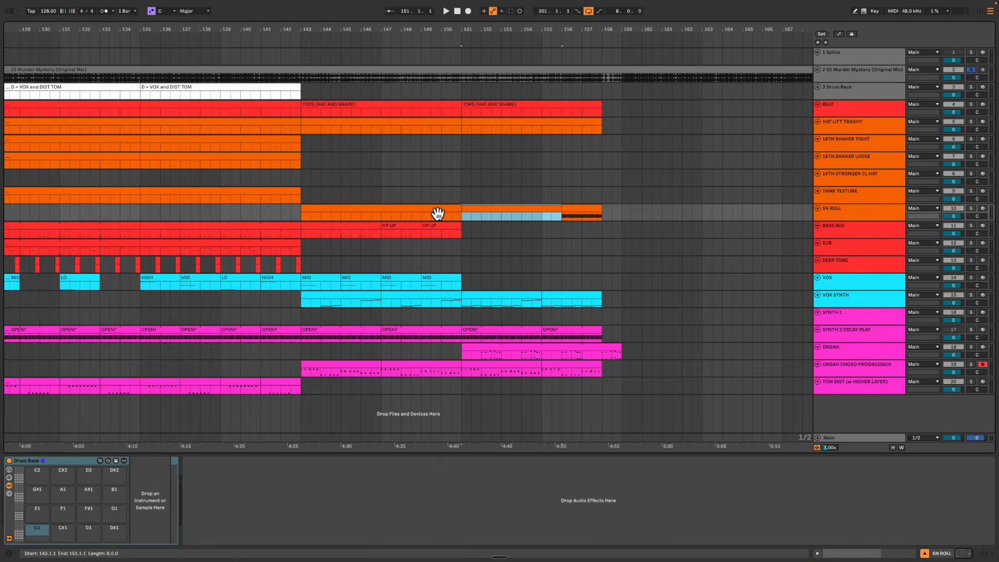
{"action": "left_click", "coordinate": [489, 211], "text": "shift"}
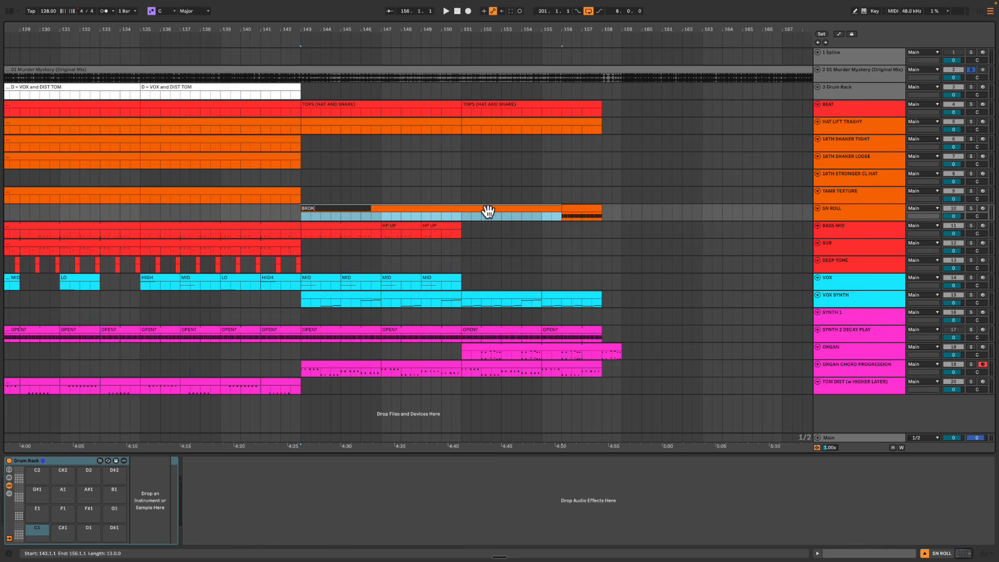
{"action": "key", "text": "Return"}
Listen to the Murder Mystery reference track from bar 156 to check the rhythm of the closing snare roll
{"action": "key", "text": "space"}
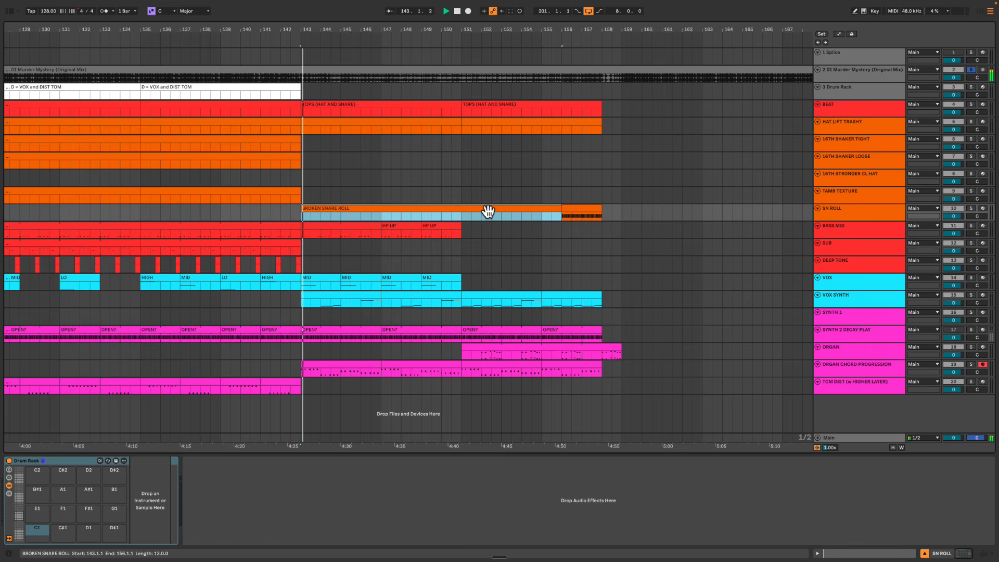
{"action": "left_click", "coordinate": [585, 214]}
{"action": "key", "text": "space"}
{"action": "key", "text": "space"}
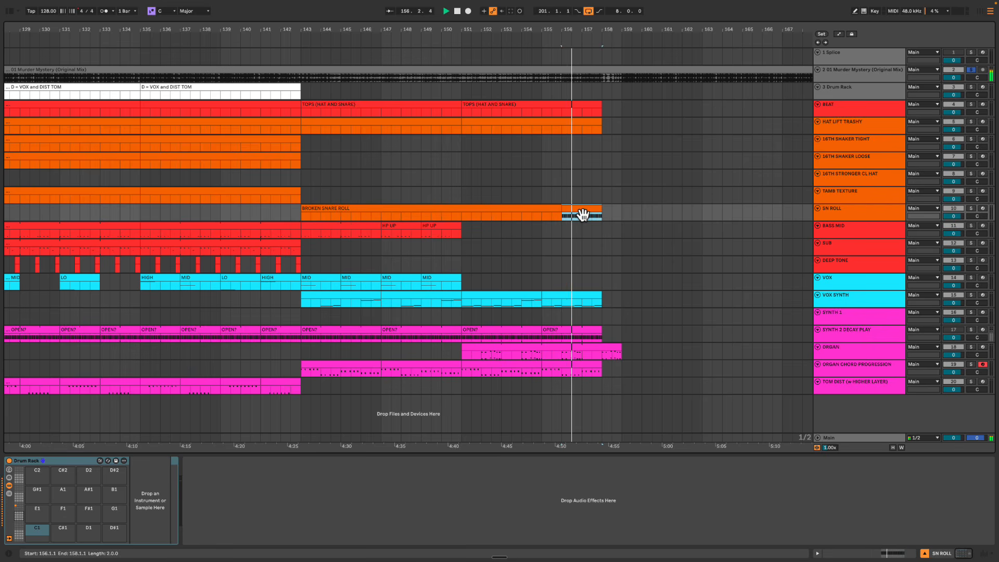
{"action": "scroll", "coordinate": [571, 180], "scroll_direction": "right", "scroll_amount": 4}
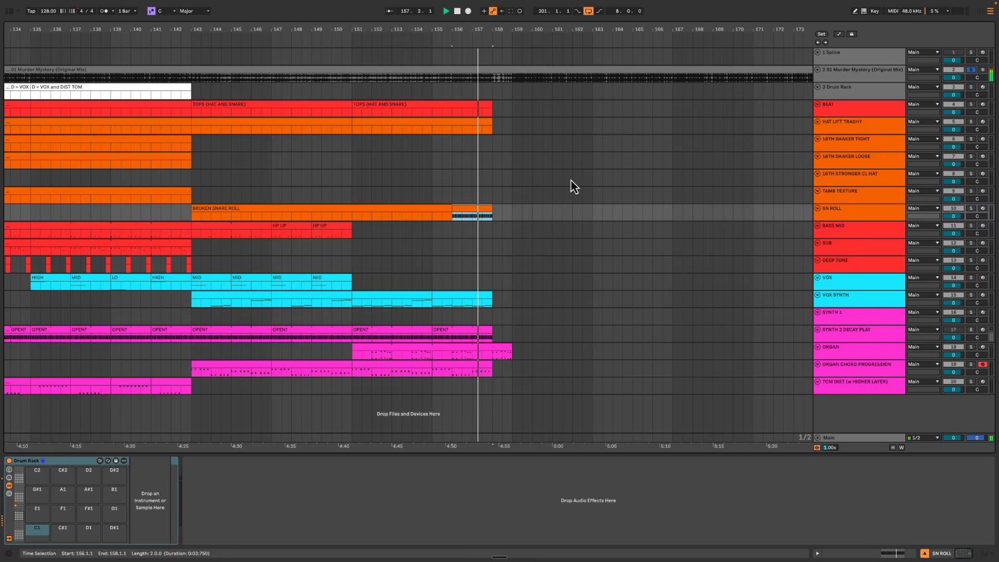
Remove the C3 notes at 6.4.2 and 6.4.4 from the SN ROLL clip of bars 156–158
{"action": "double_click", "coordinate": [471, 213]}
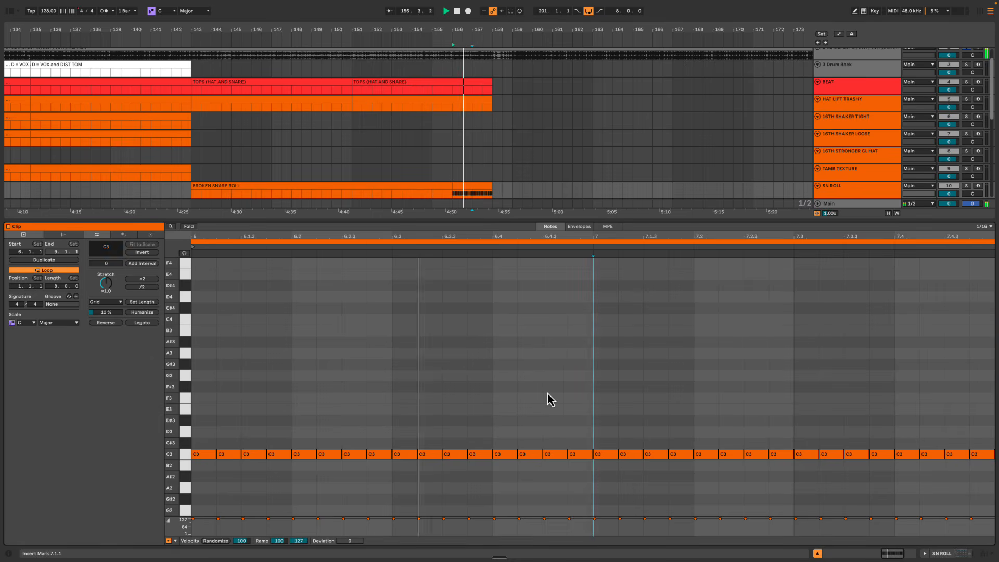
{"action": "left_click", "coordinate": [534, 454]}
{"action": "key", "text": "space"}
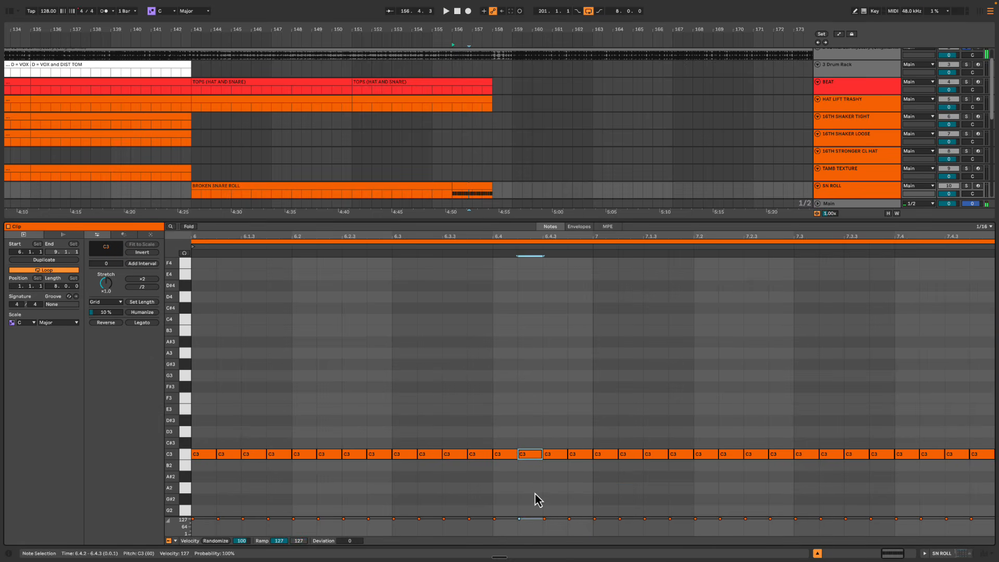
{"action": "key", "text": "Delete"}
{"action": "double_click", "coordinate": [579, 454]}
{"action": "left_click_drag", "start_coordinate": [556, 419], "coordinate": [563, 475]}
{"action": "left_click", "coordinate": [523, 380]}
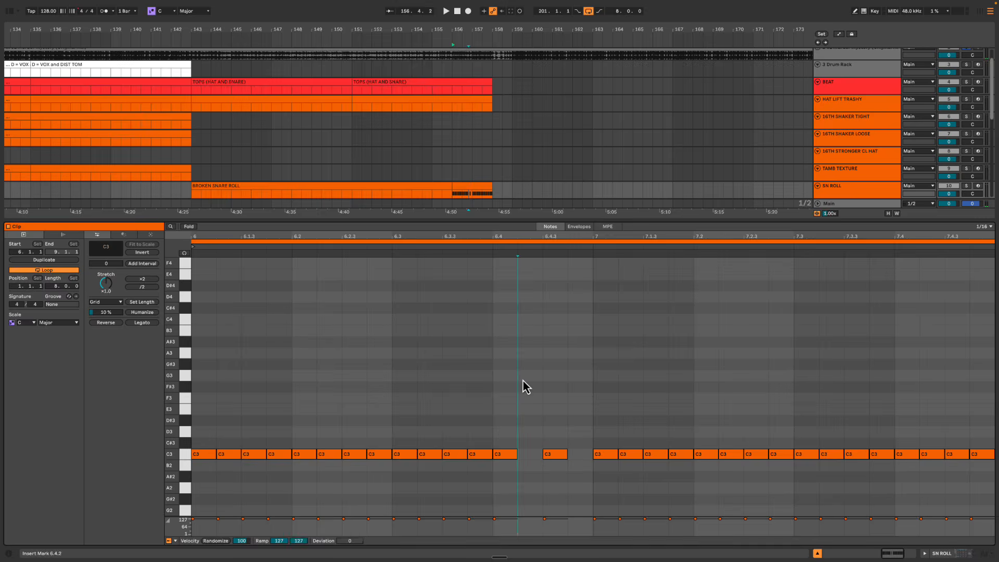
{"action": "key", "text": "shift+Tab"}
Listen to the reference track around bar 90 to check how the first snare roll section ends
{"action": "left_click_drag", "start_coordinate": [380, 31], "coordinate": [664, 33]}
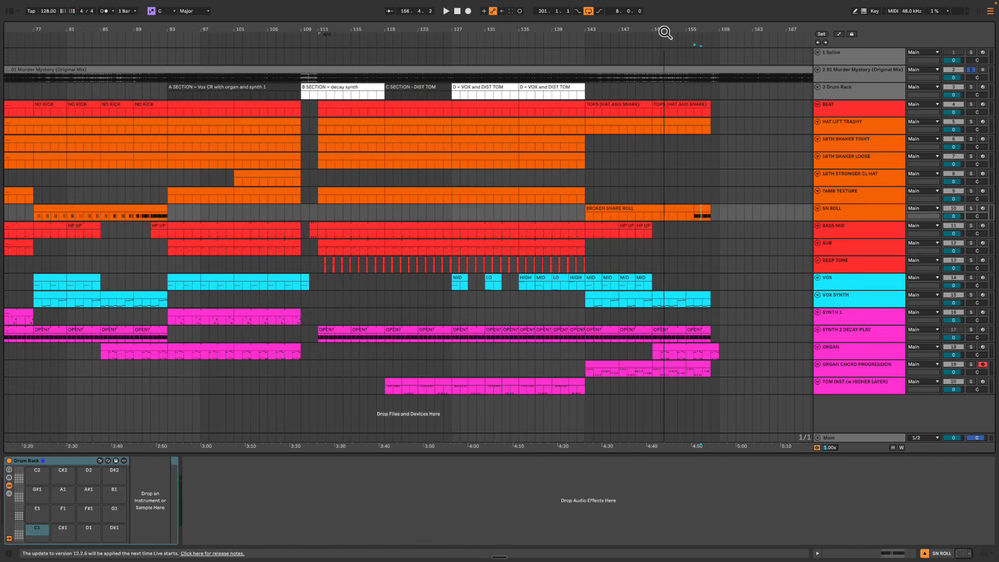
{"action": "left_click_drag", "start_coordinate": [149, 33], "coordinate": [320, 194]}
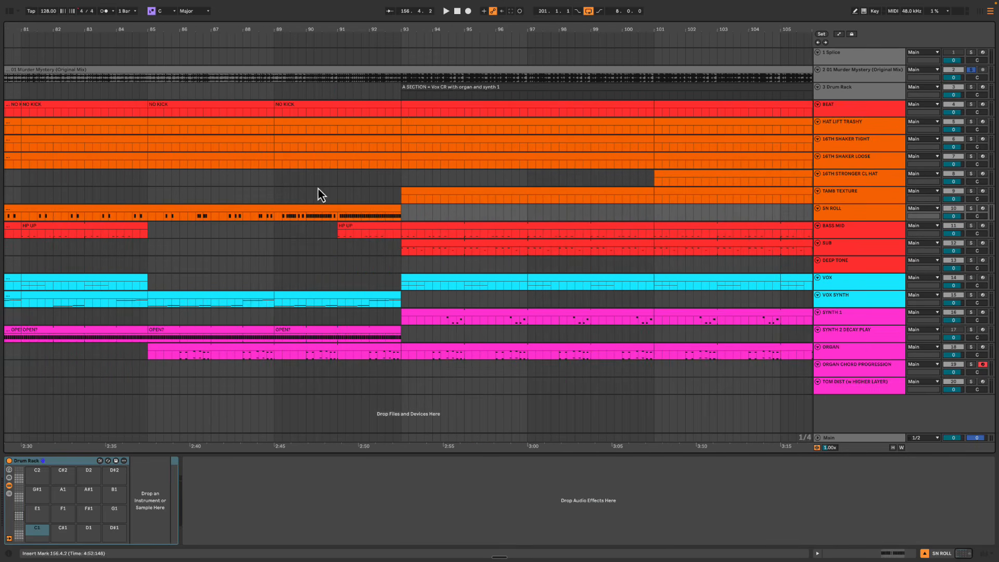
{"action": "left_click", "coordinate": [306, 218]}
{"action": "key", "text": "space"}
{"action": "mouse_move", "coordinate": [323, 201]}
{"action": "left_mouse_down"}
{"action": "mouse_move", "coordinate": [347, 235]}
{"action": "mouse_move", "coordinate": [324, 204]}
{"action": "left_mouse_up"}
{"action": "key", "text": "space"}
Listen to the reference track from bar 156 through the section end and hide the device view
{"action": "left_click_drag", "start_coordinate": [373, 32], "coordinate": [155, 33]}
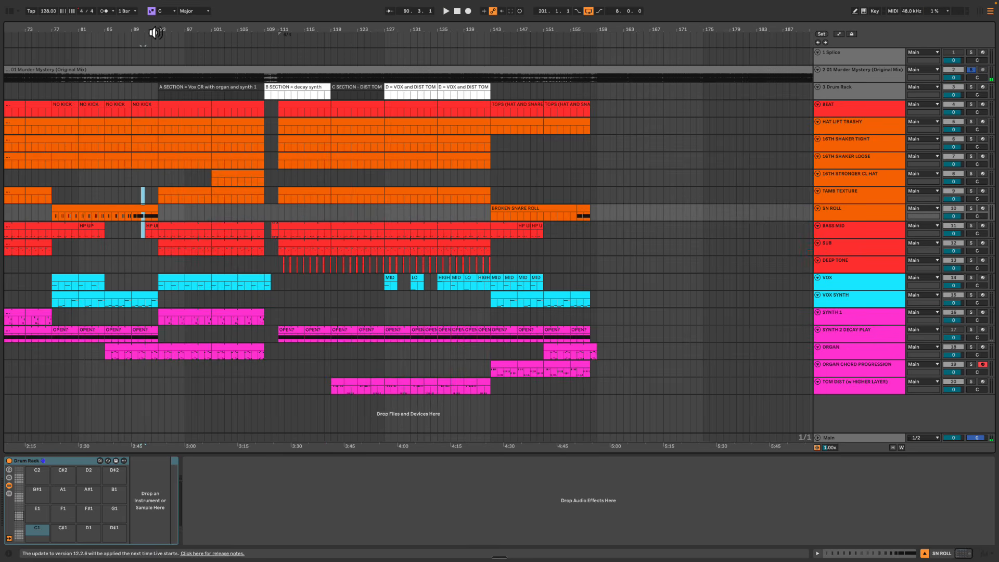
{"action": "left_click_drag", "start_coordinate": [598, 34], "coordinate": [568, 33]}
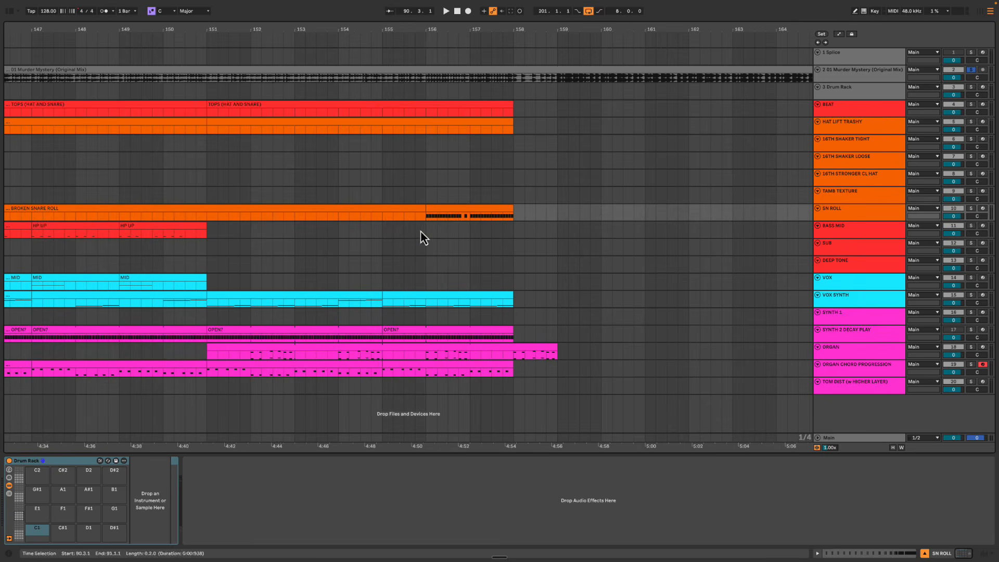
{"action": "mouse_move", "coordinate": [427, 196]}
{"action": "left_mouse_down"}
{"action": "mouse_move", "coordinate": [447, 251]}
{"action": "mouse_move", "coordinate": [490, 264]}
{"action": "left_mouse_up"}
{"action": "left_click_drag", "start_coordinate": [517, 196], "coordinate": [566, 248]}
{"action": "left_click", "coordinate": [424, 199]}
{"action": "key", "text": "space"}
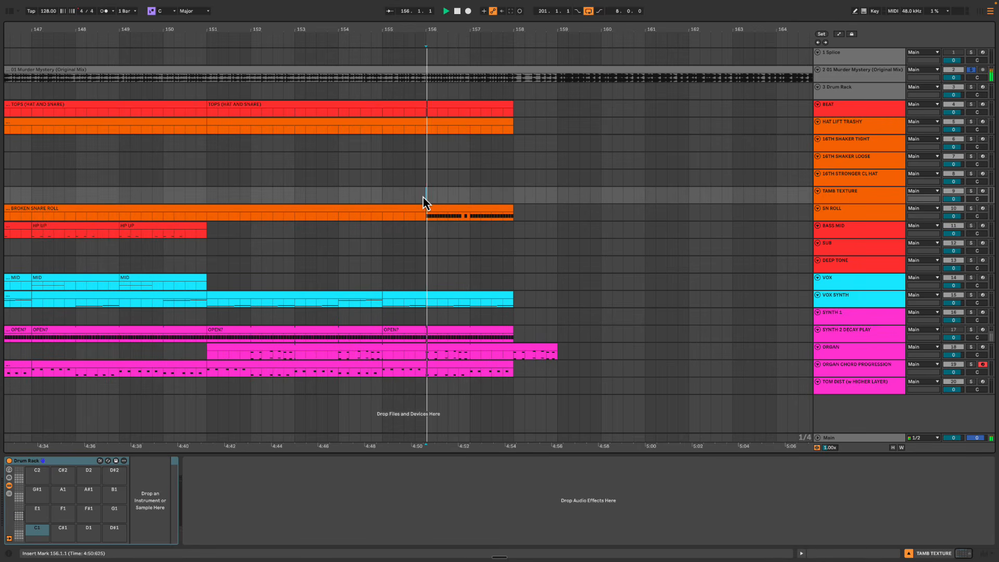
{"action": "left_click", "coordinate": [444, 193]}
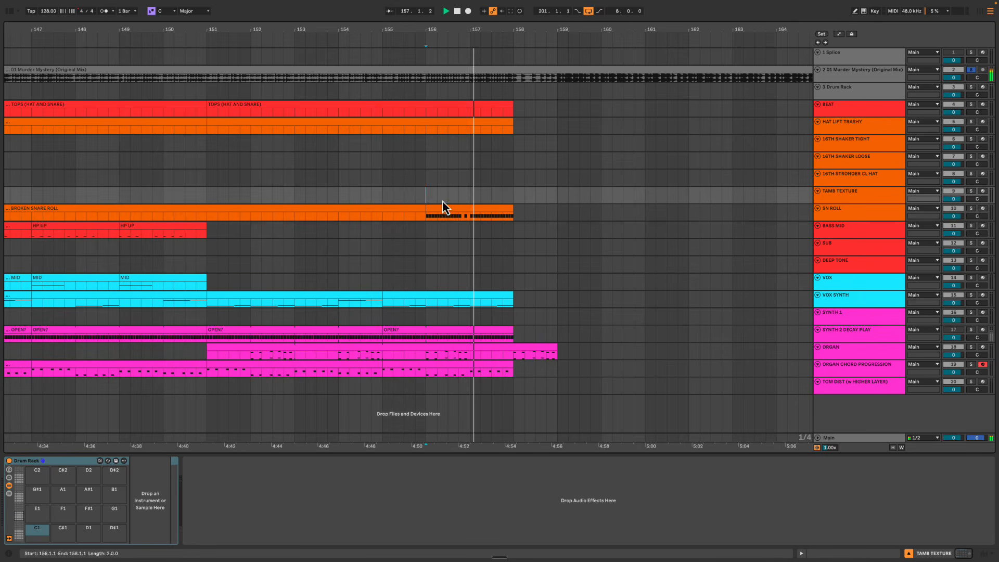
{"action": "key", "text": "super+alt+l"}
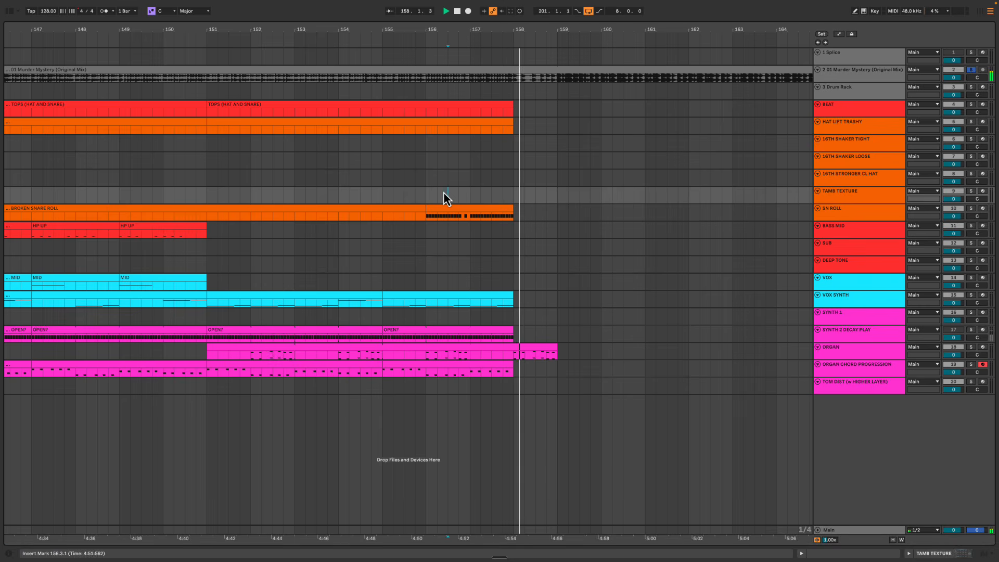
Copy bars 119–127 of the tracks from BEAT down to SUB to bars 159–167
{"action": "left_click_drag", "start_coordinate": [485, 45], "coordinate": [493, 27]}
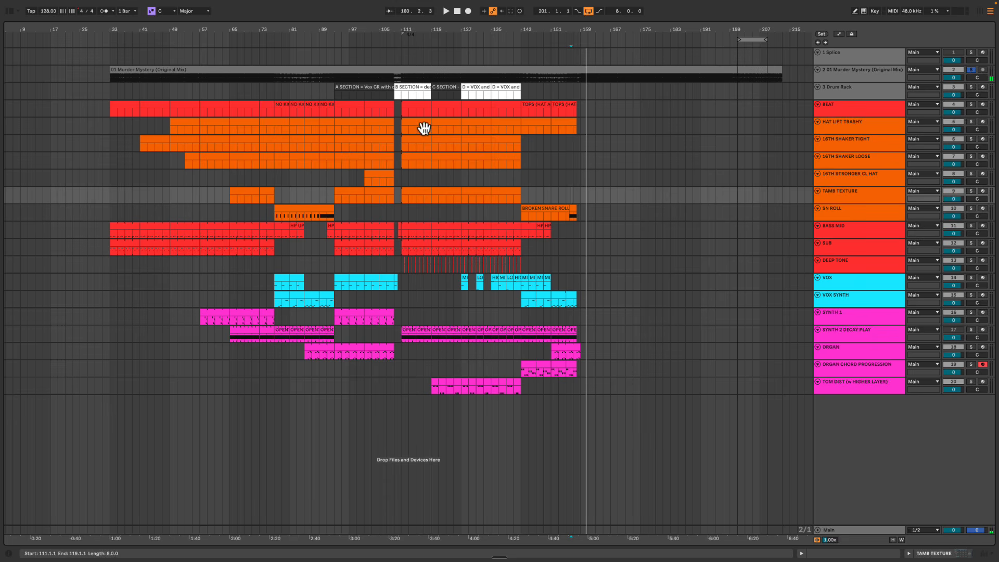
{"action": "left_click_drag", "start_coordinate": [445, 111], "coordinate": [453, 201]}
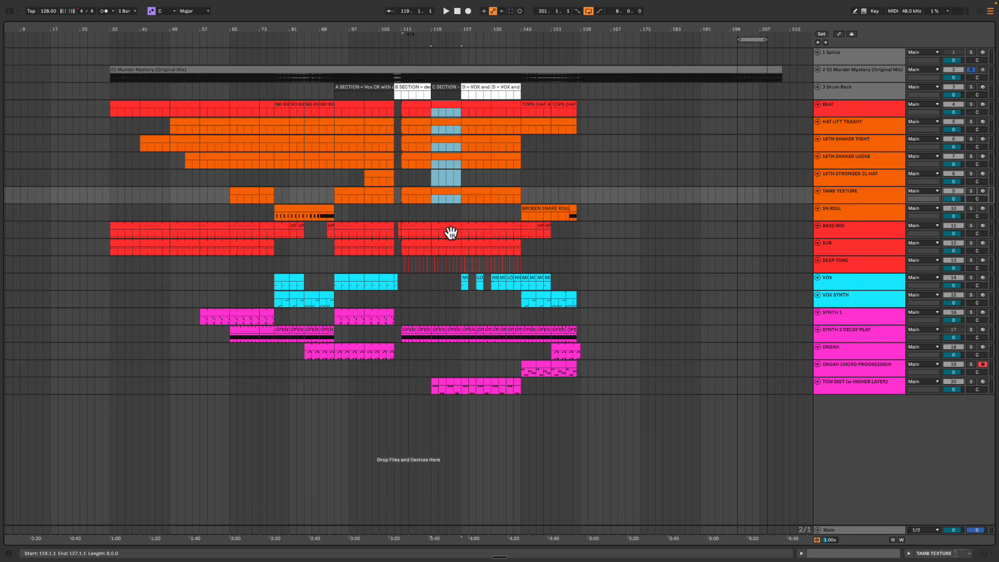
{"action": "left_click_drag", "start_coordinate": [450, 246], "coordinate": [451, 246]}
{"action": "left_click_drag", "start_coordinate": [446, 111], "coordinate": [599, 116]}
Listen to the reference track from bar 159 to identify which parts play in the new section
{"action": "key", "text": "space"}
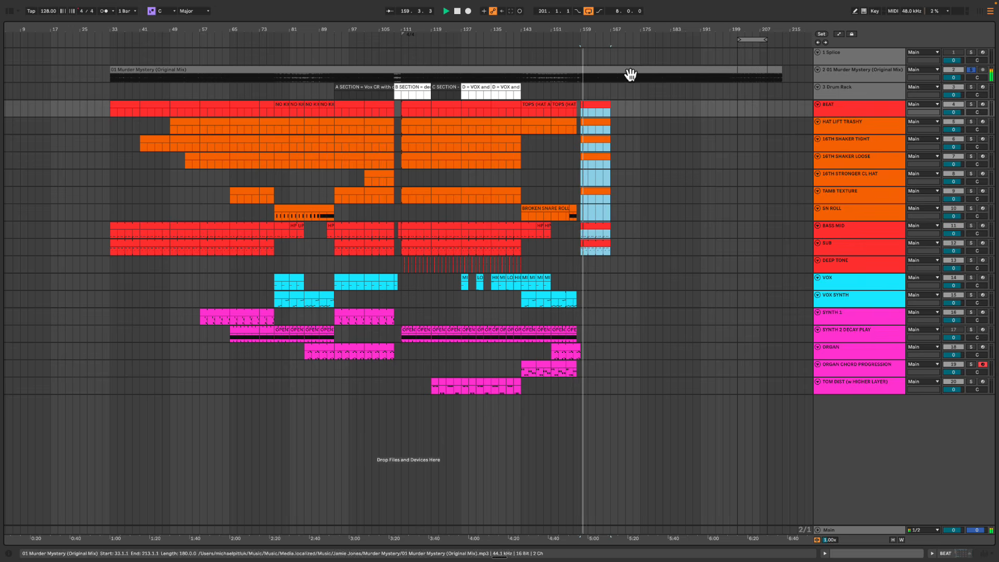
{"action": "left_click_drag", "start_coordinate": [602, 28], "coordinate": [604, 32]}
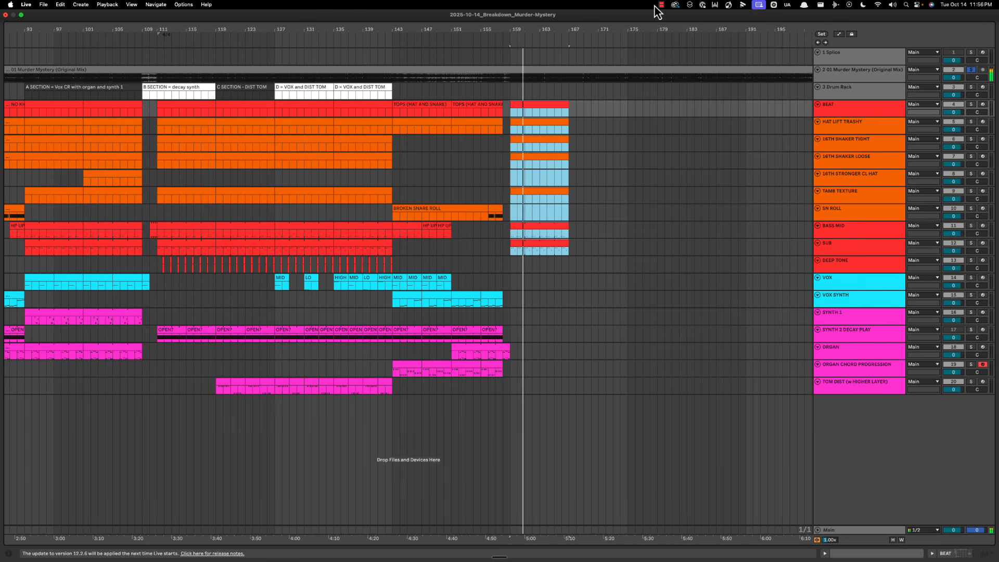
{"action": "left_click", "coordinate": [662, 5]}
{"action": "left_click", "coordinate": [662, 8]}
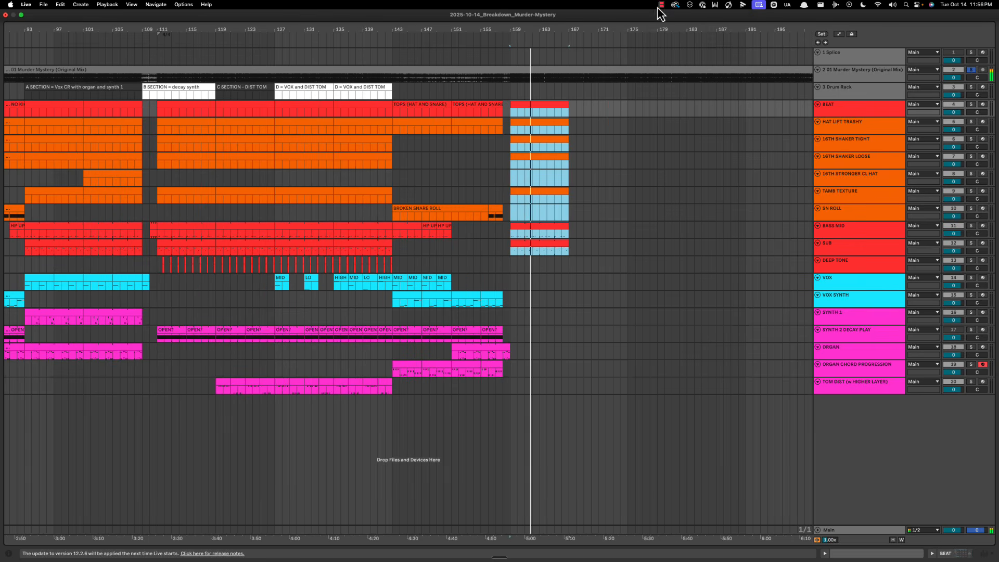
{"action": "left_click", "coordinate": [536, 106]}
{"action": "key", "text": "space"}
{"action": "key", "text": "space"}
{"action": "left_click_drag", "start_coordinate": [527, 32], "coordinate": [528, 31]}
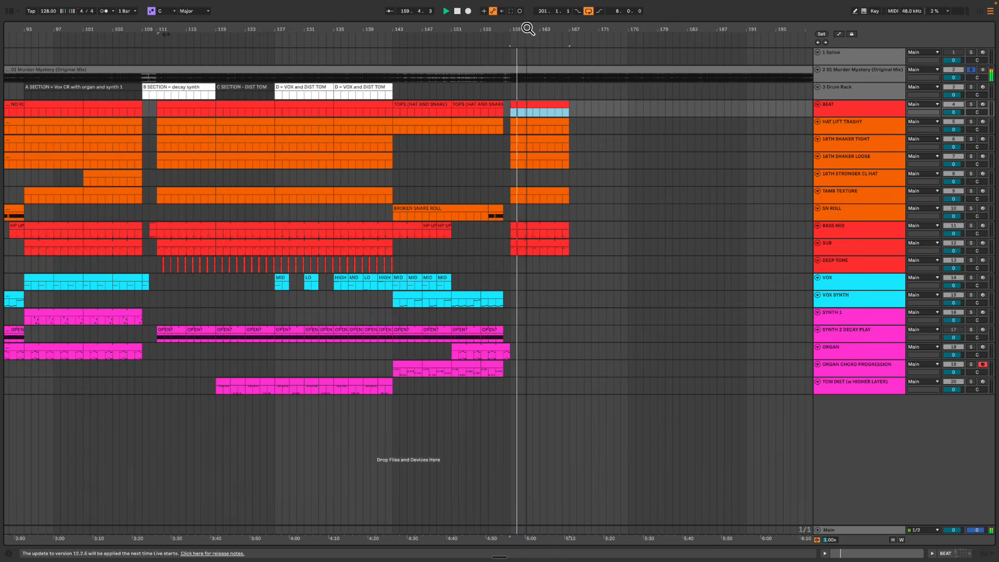
Copy the ORGAN clip of bars 85–93 to bars 159–167 and remove the ORGAN part of bars 151–158
{"action": "left_click", "coordinate": [453, 352]}
{"action": "left_click", "coordinate": [459, 359]}
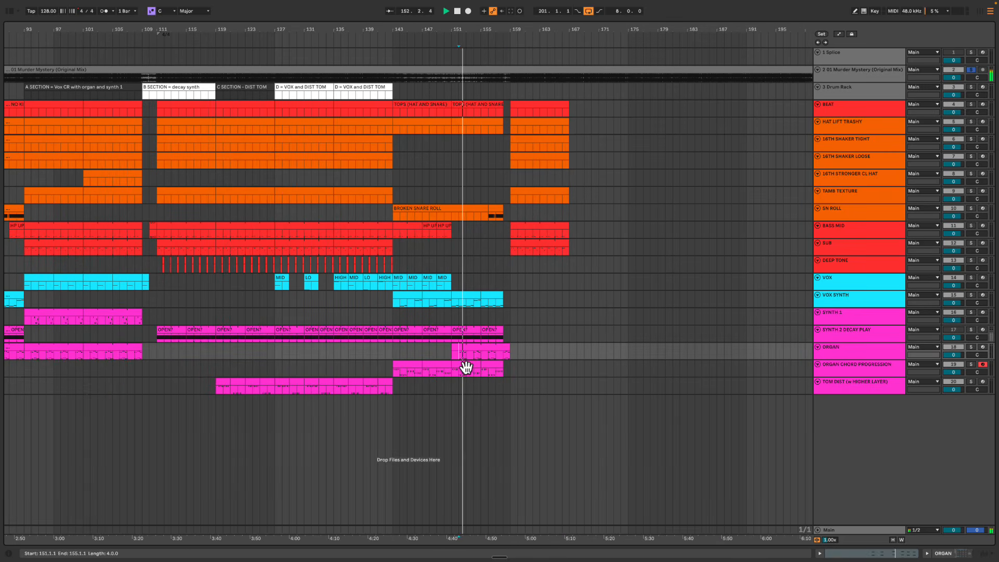
{"action": "scroll", "coordinate": [462, 365], "scroll_direction": "left", "scroll_amount": 10}
{"action": "left_click_drag", "start_coordinate": [213, 355], "coordinate": [260, 354]}
{"action": "left_click_drag", "start_coordinate": [388, 31], "coordinate": [388, 31]}
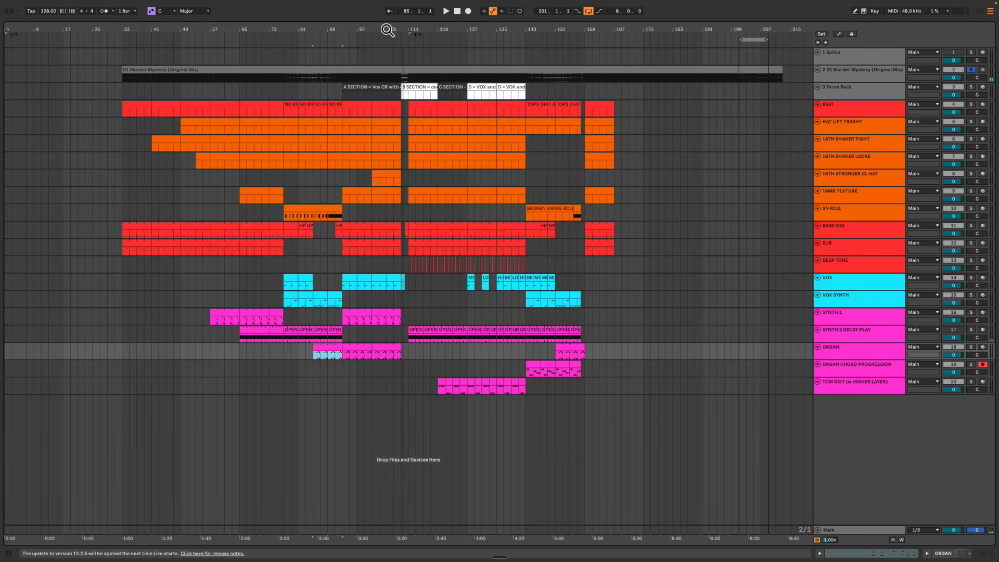
{"action": "left_click_drag", "start_coordinate": [331, 354], "coordinate": [602, 350]}
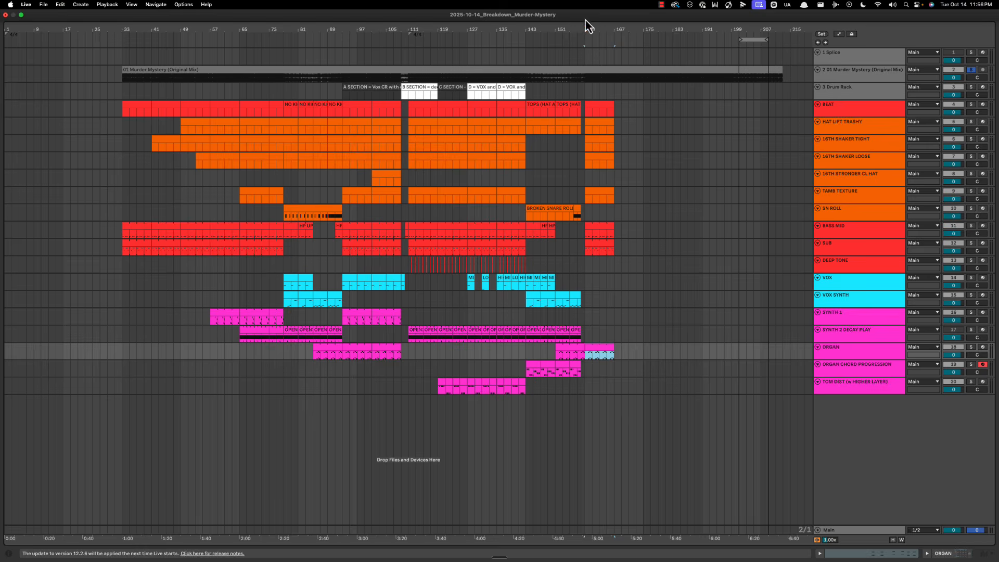
{"action": "left_click_drag", "start_coordinate": [586, 25], "coordinate": [586, 27]}
{"action": "left_click_drag", "start_coordinate": [593, 351], "coordinate": [562, 354]}
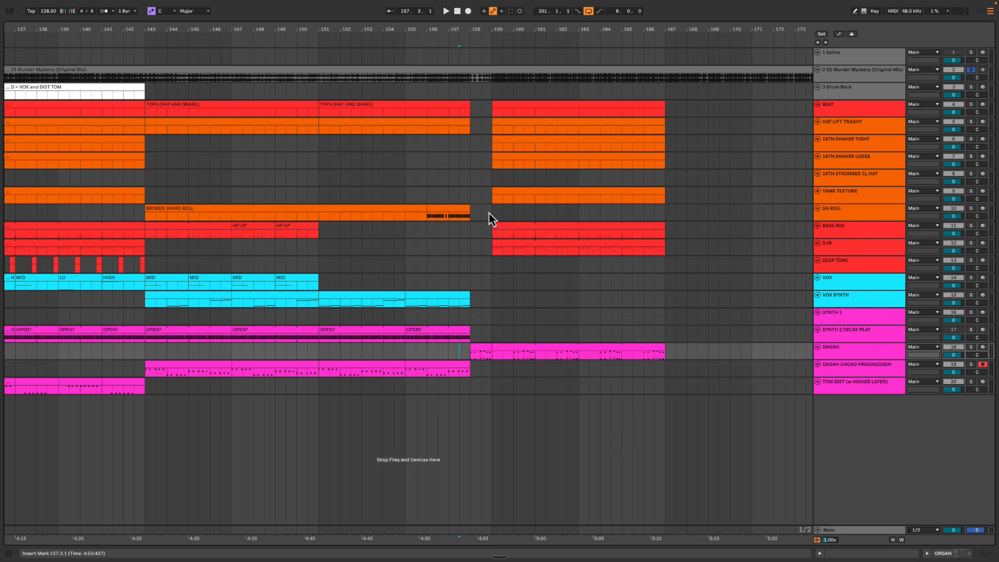
Listen to the reference track around bars 158–163 to check the organ, and open the ORGAN clip of bars 159–167
{"action": "left_click", "coordinate": [489, 219]}
{"action": "key", "text": "space"}
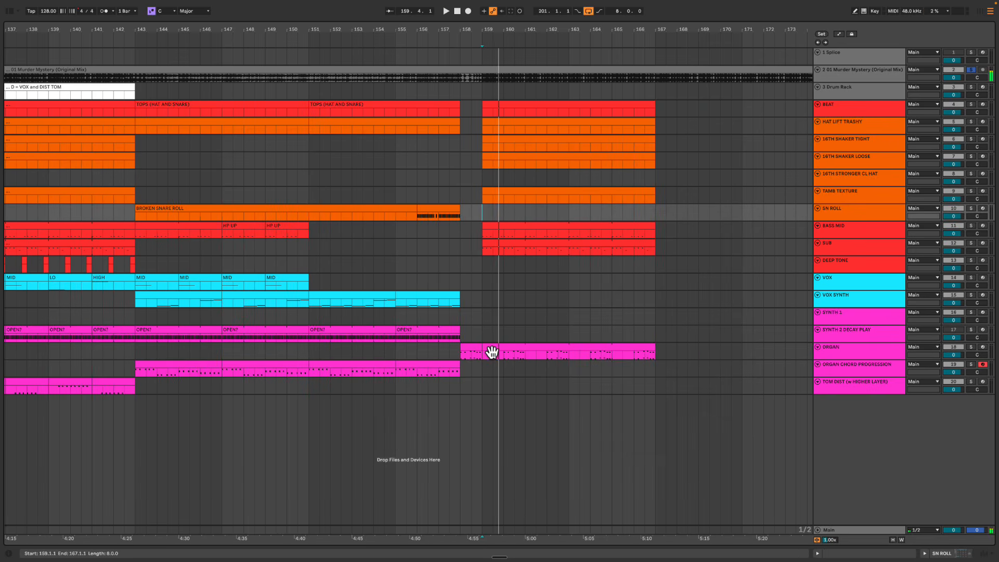
{"action": "left_click", "coordinate": [492, 353]}
{"action": "left_click", "coordinate": [473, 339]}
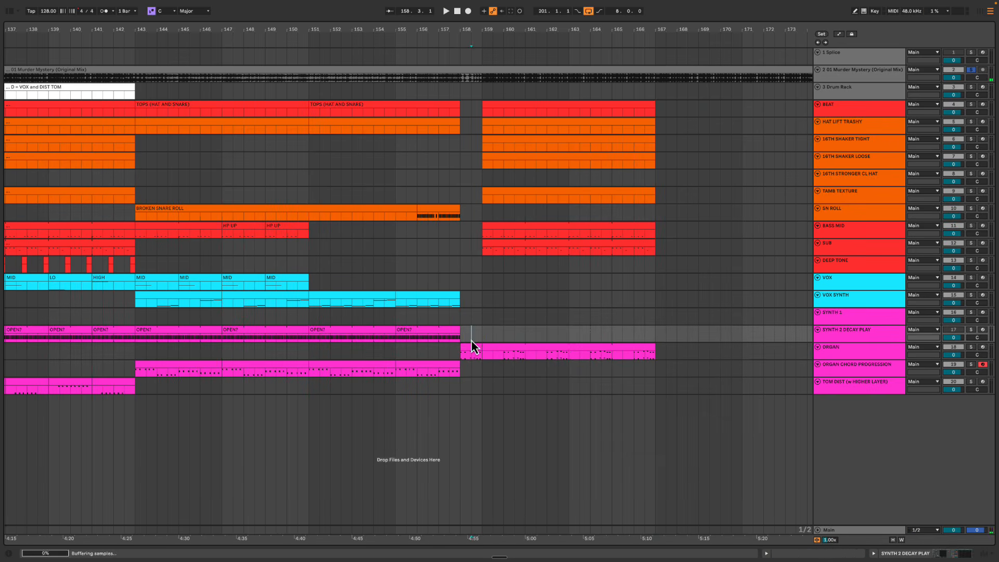
{"action": "key", "text": "space"}
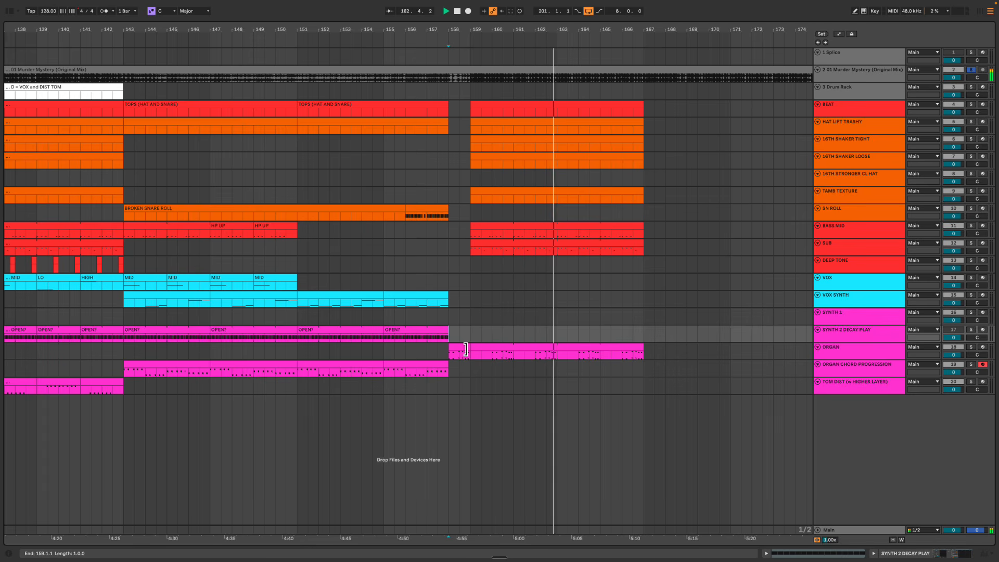
{"action": "scroll", "coordinate": [471, 350], "scroll_direction": "right", "scroll_amount": 1}
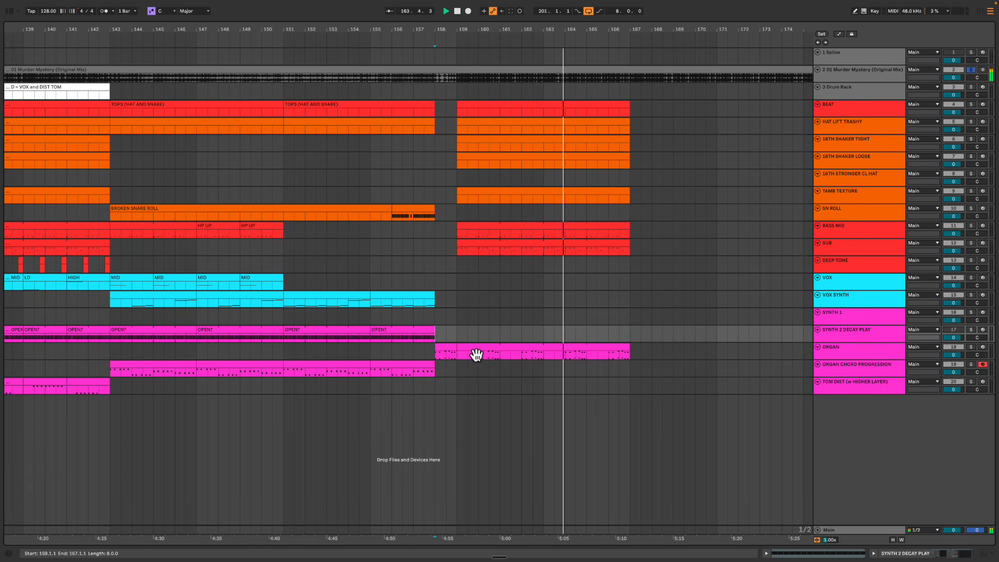
{"action": "key", "text": "space"}
{"action": "double_click", "coordinate": [486, 352]}
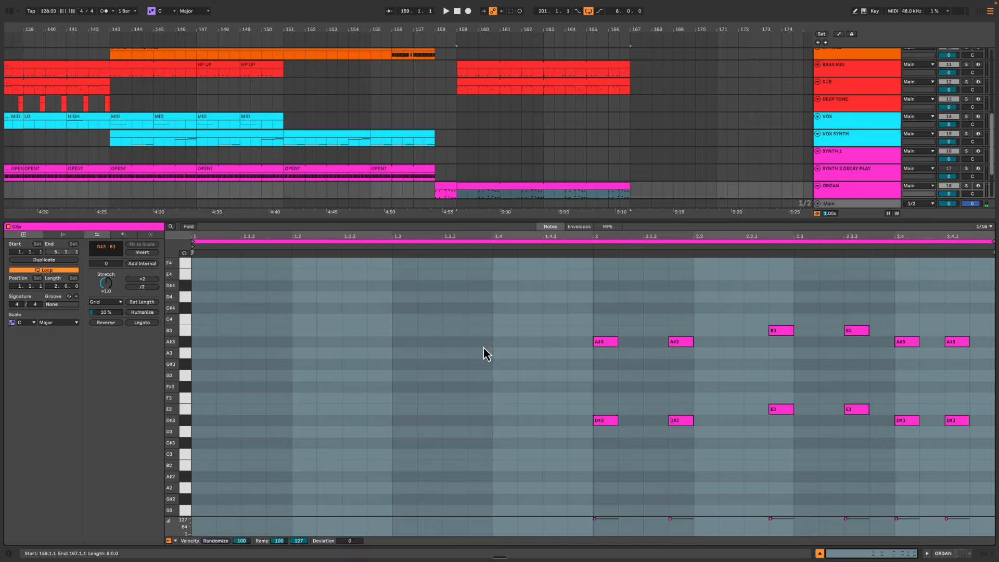
Listen to bar 159 of the reference track to compare its organ notes with the ORGAN clip
{"action": "left_click", "coordinate": [488, 335]}
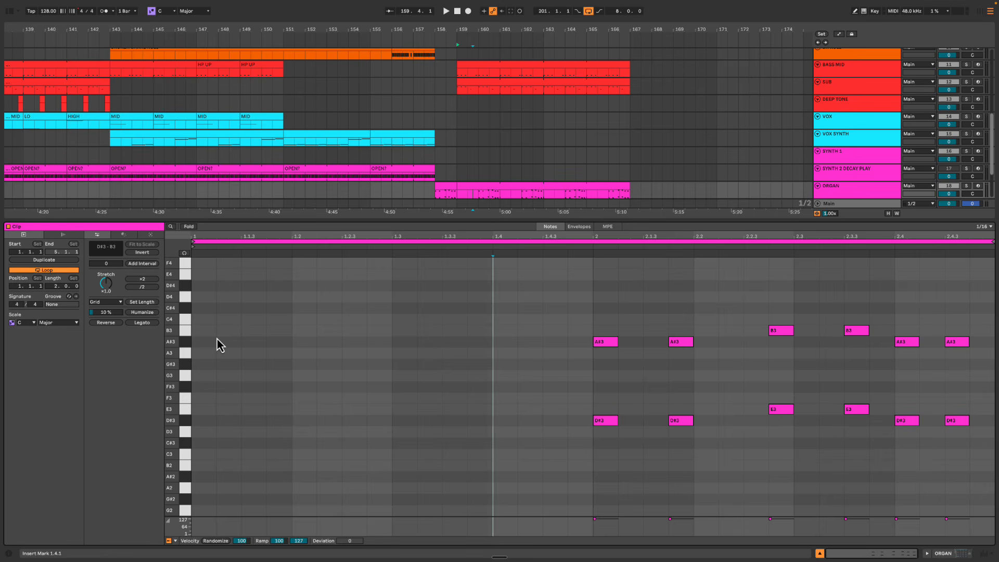
{"action": "key", "text": "space"}
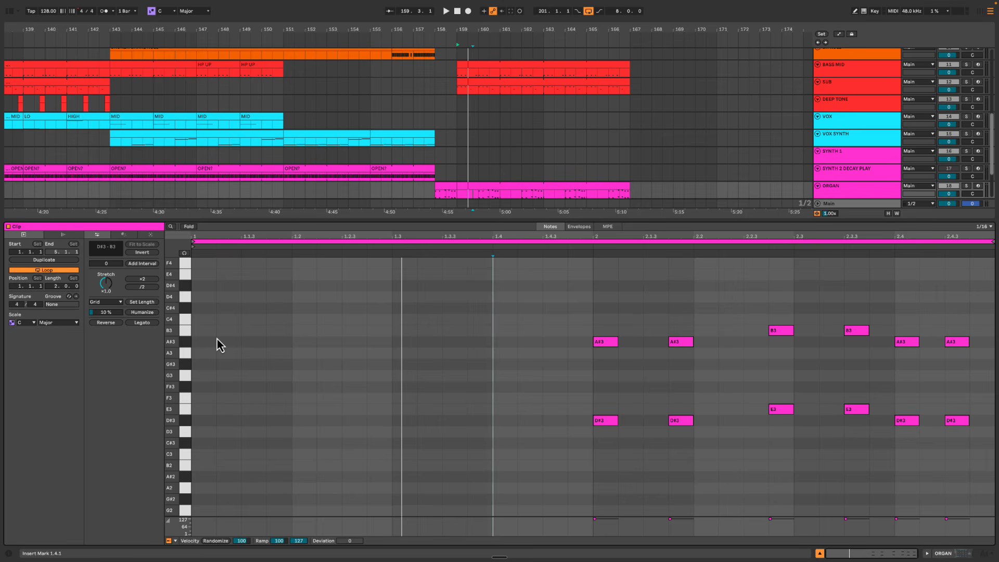
{"action": "key", "text": "space"}
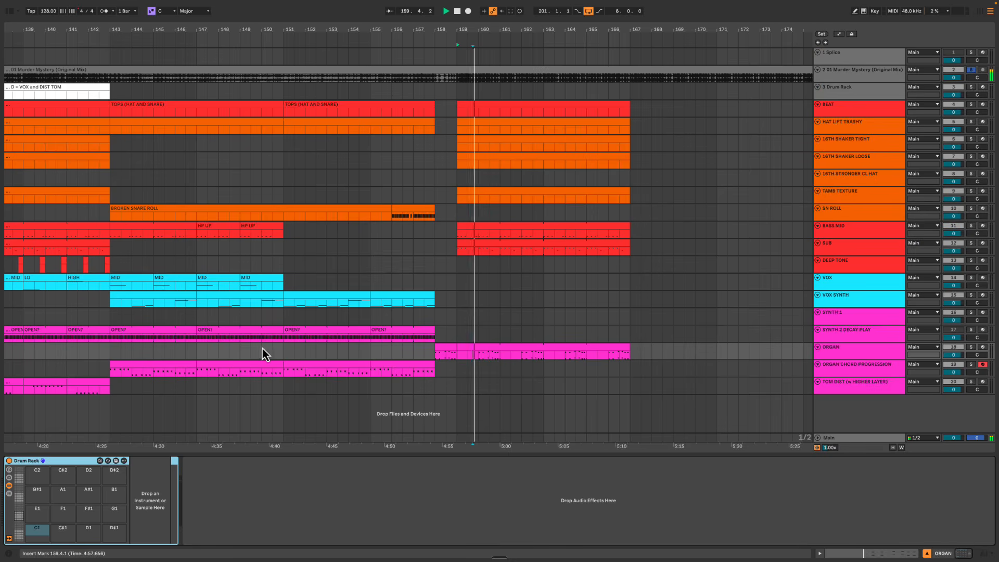
{"action": "key", "text": "shift+Tab"}
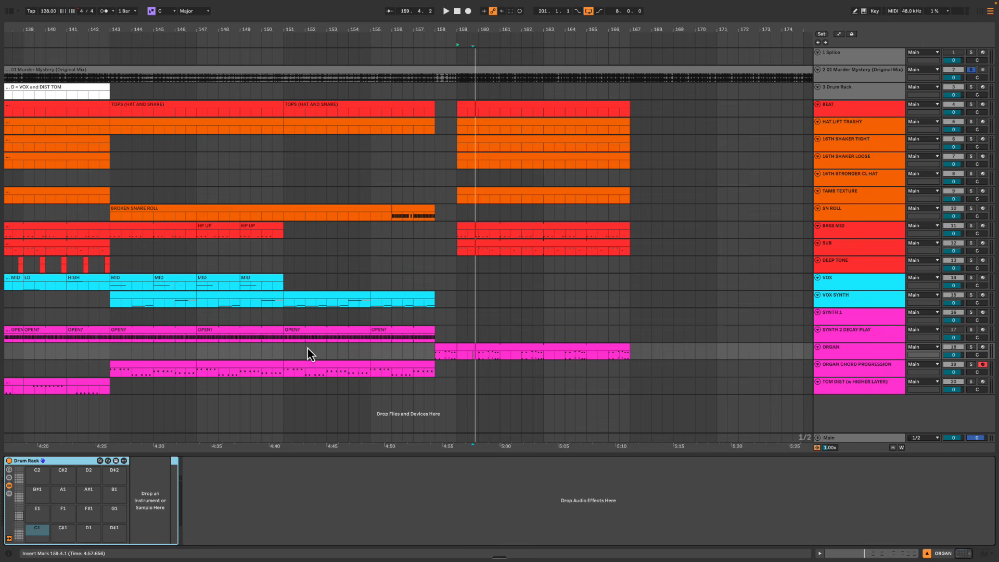
{"action": "key", "text": "space"}
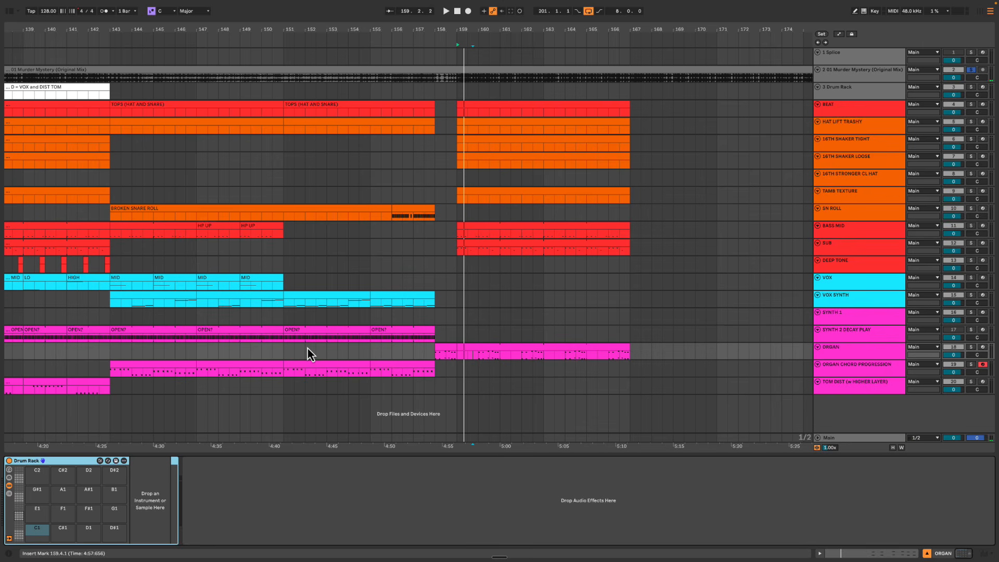
Reopen the ORGAN clip of bars 159–167 and set its scale to D#/Eb Phrygian
{"action": "double_click", "coordinate": [500, 354]}
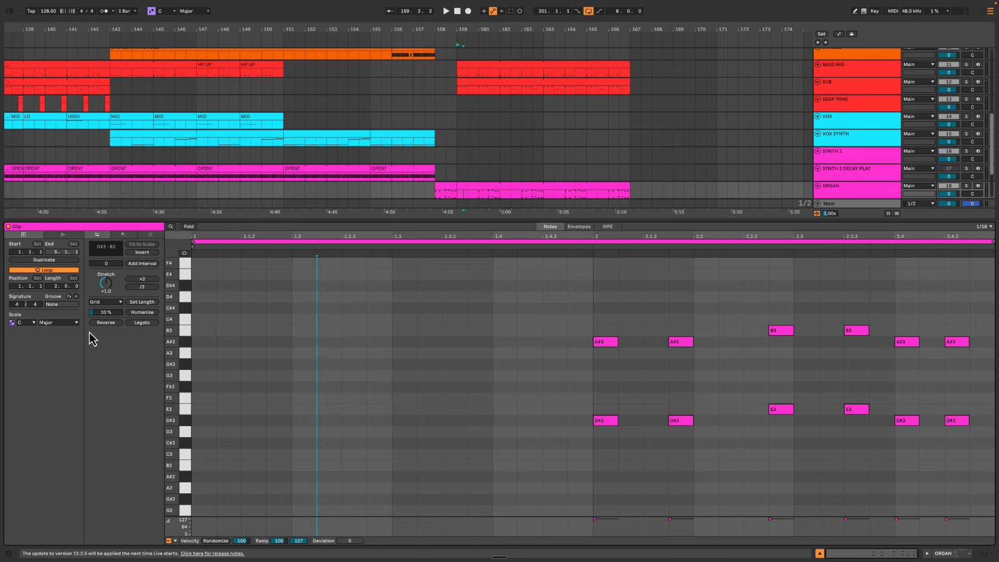
{"action": "left_click", "coordinate": [32, 322]}
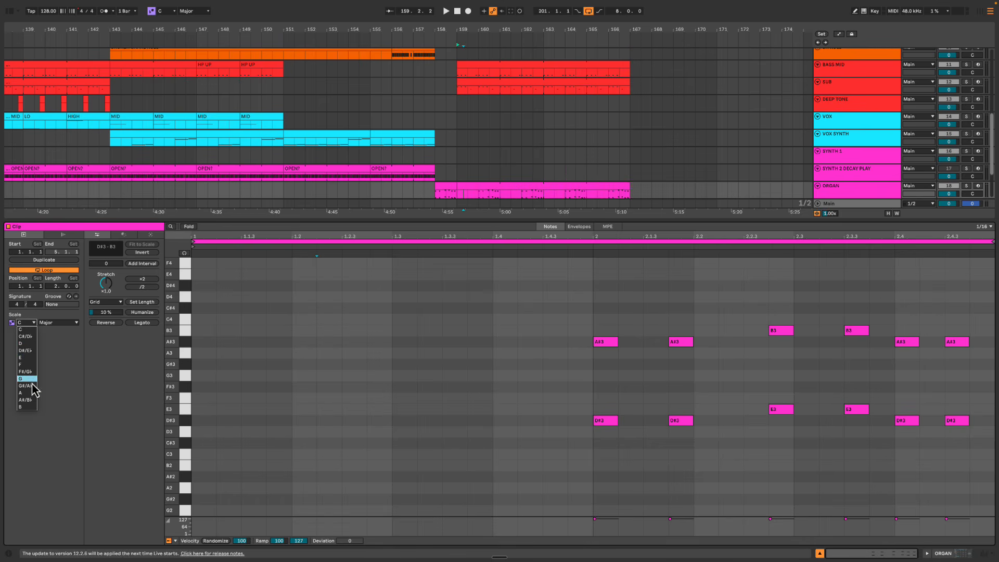
{"action": "left_click", "coordinate": [30, 351]}
{"action": "left_click", "coordinate": [58, 323]}
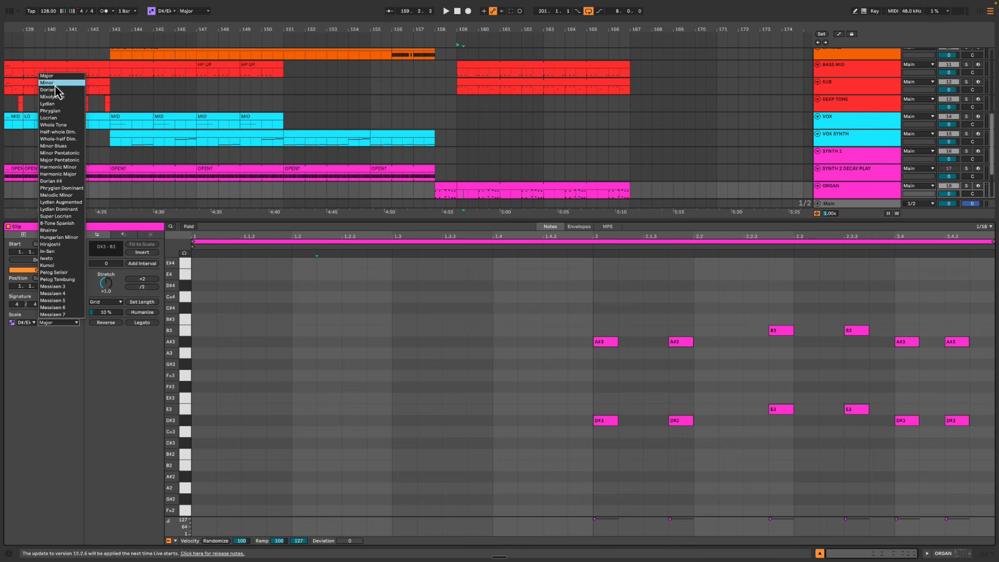
{"action": "left_click", "coordinate": [50, 111]}
{"action": "left_click", "coordinate": [622, 308]}
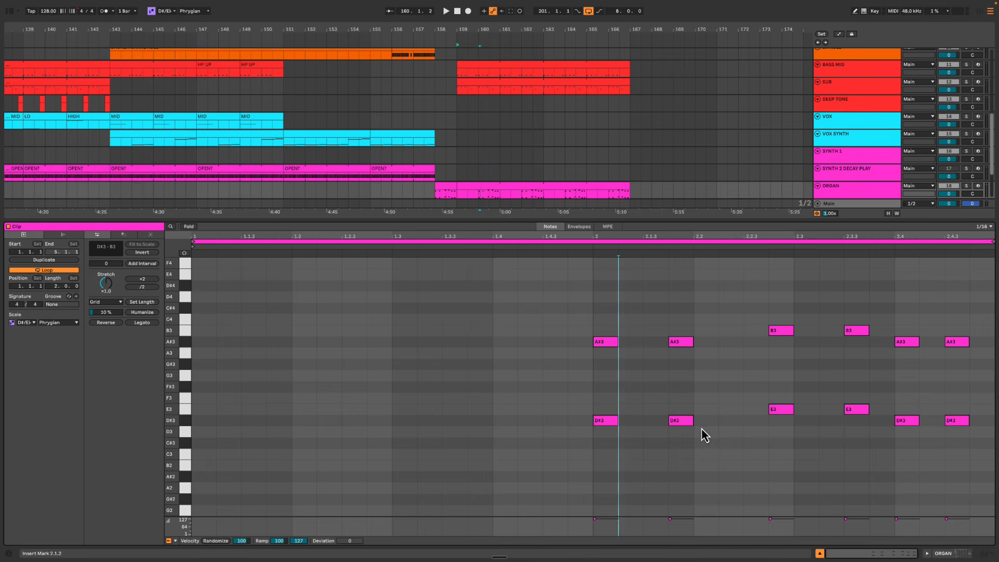
{"action": "left_click", "coordinate": [567, 297]}
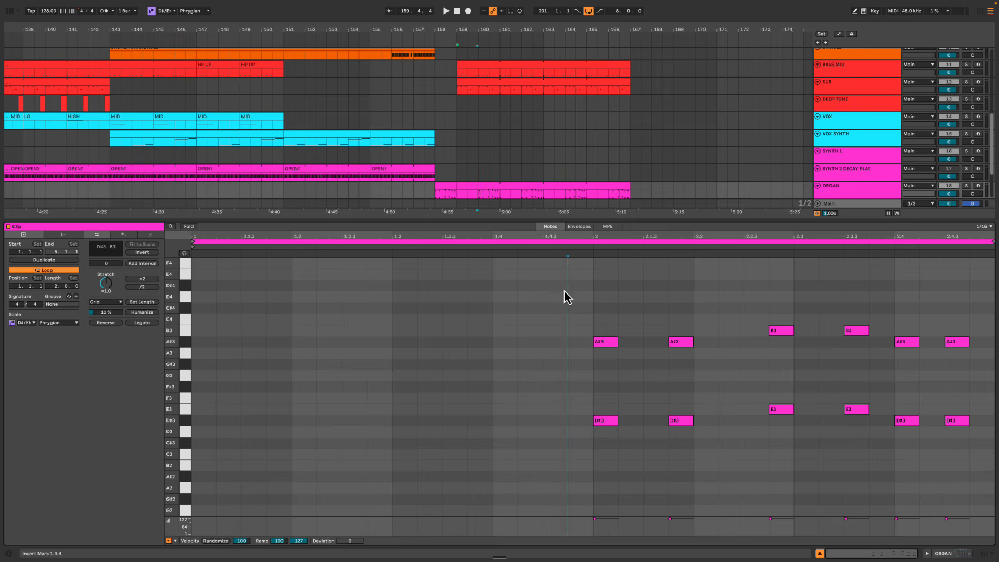
Open the browser and search it for "organ"
{"action": "left_click", "coordinate": [10, 11]}
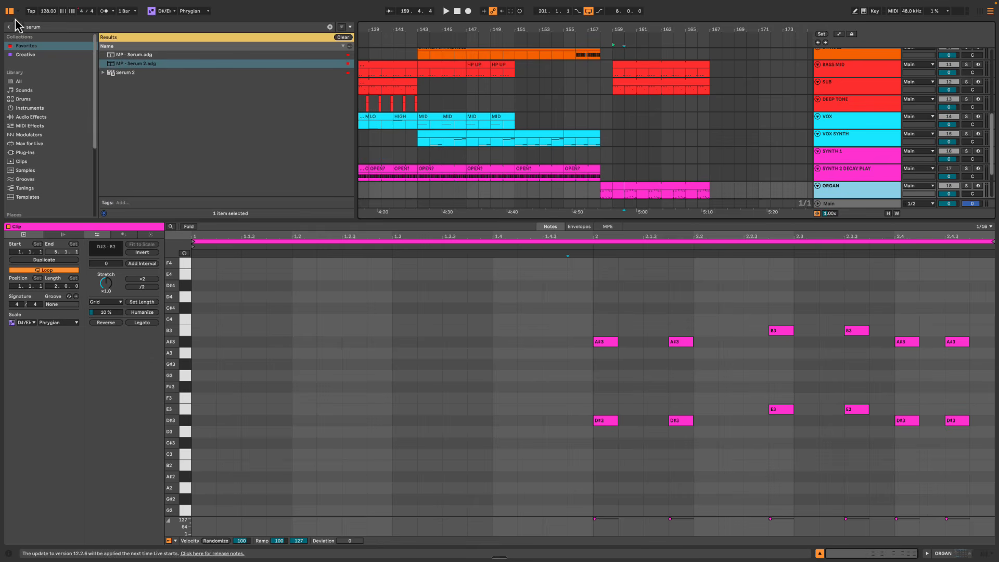
{"action": "left_click", "coordinate": [64, 28]}
{"action": "type", "text": "piano"}
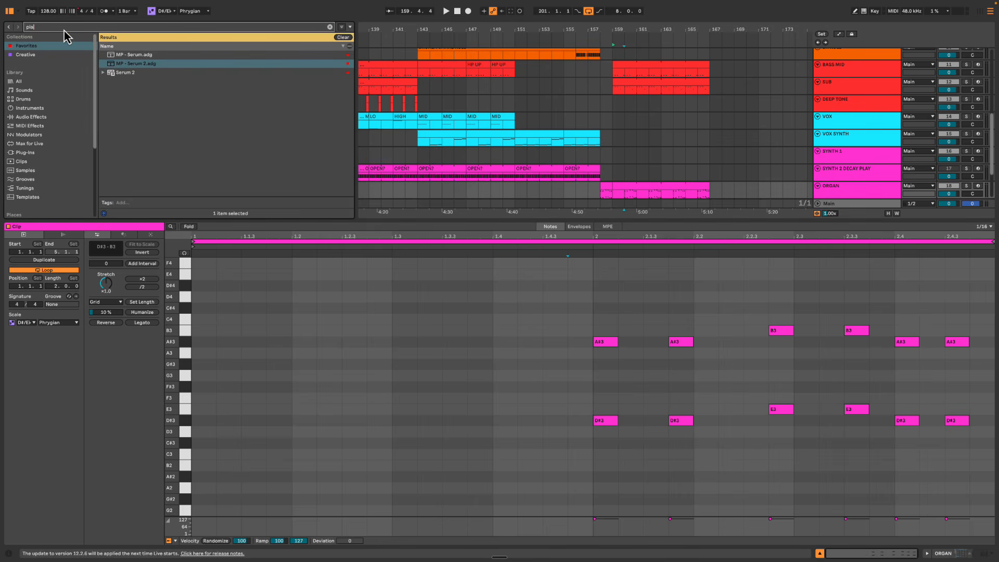
{"action": "key", "text": "BackSpace"}
{"action": "key", "text": "BackSpace"}
{"action": "key", "text": "BackSpace"}
{"action": "key", "text": "BackSpace"}
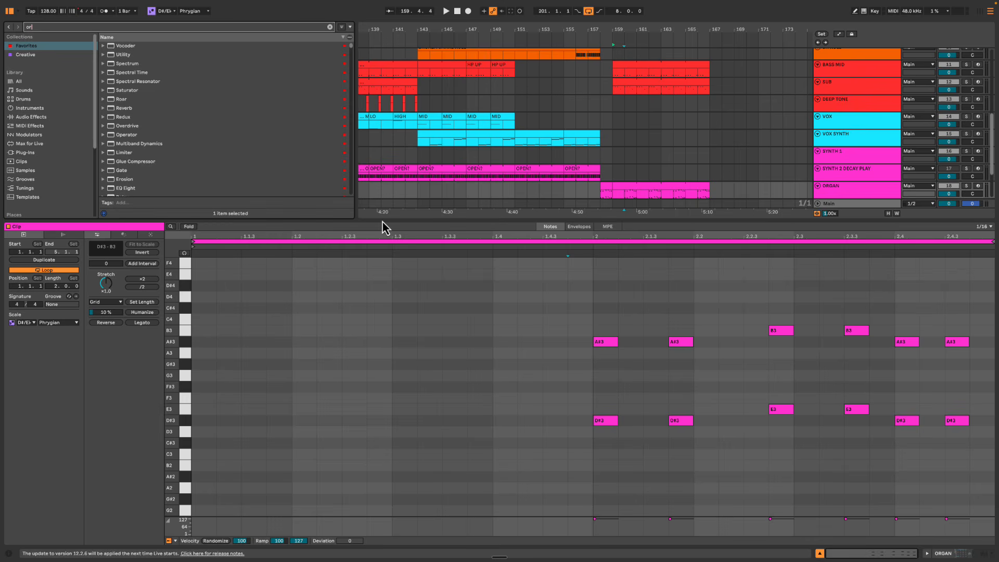
{"action": "type", "text": "gan"}
{"action": "key", "text": "super+alt+l"}
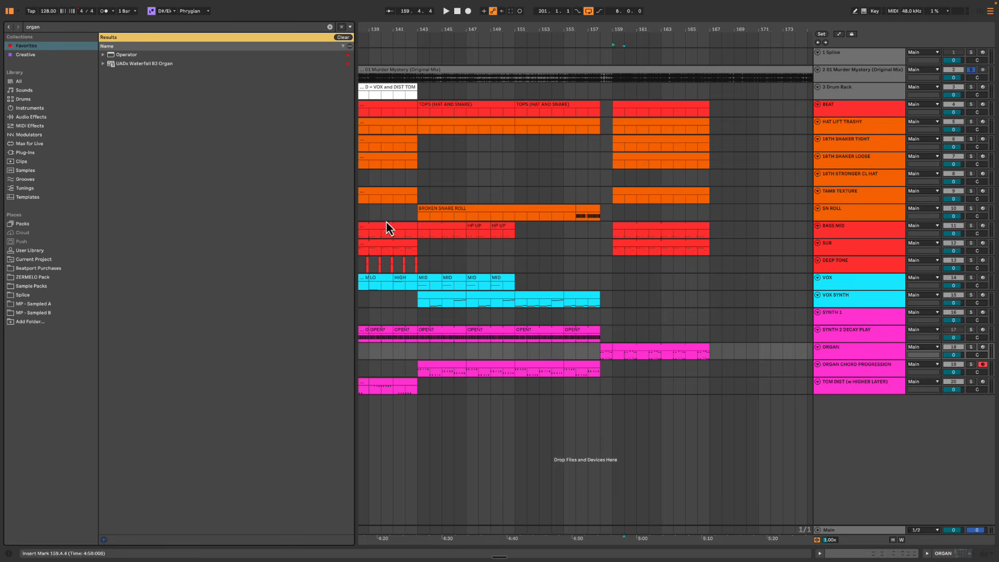
Look through all library results for the organ search and narrow them to instruments
{"action": "left_click", "coordinate": [139, 63]}
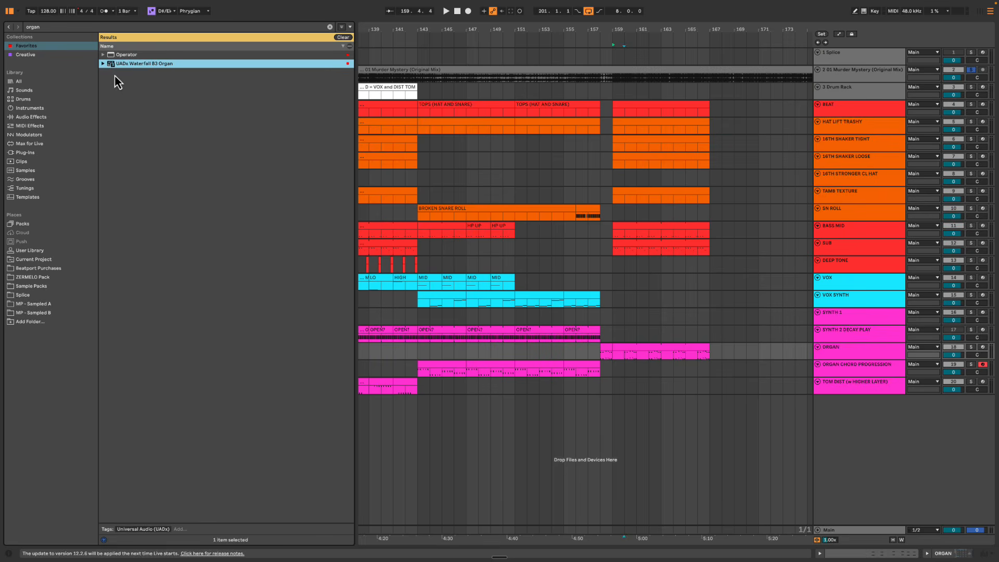
{"action": "left_click", "coordinate": [33, 81]}
{"action": "left_click", "coordinate": [158, 195]}
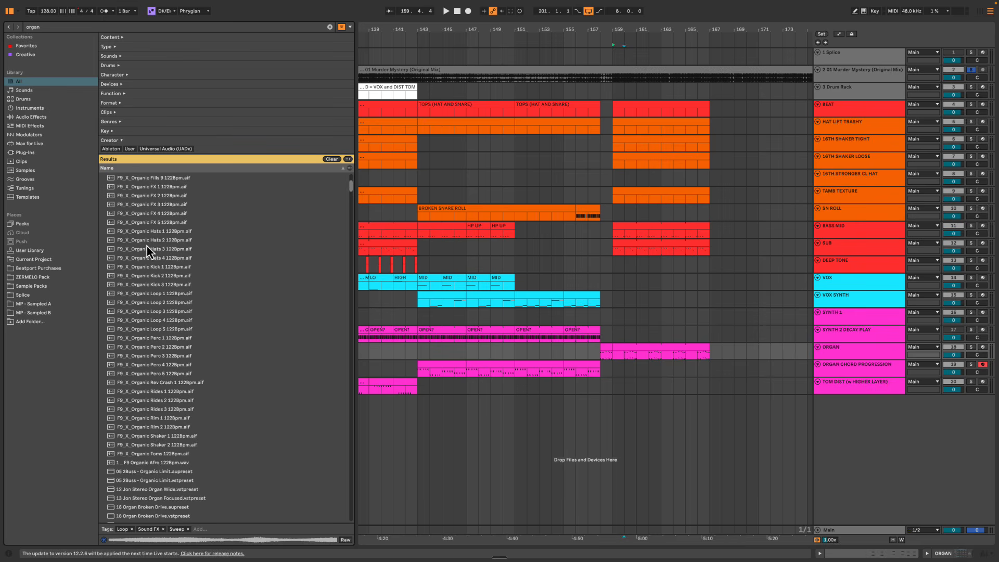
{"action": "left_click", "coordinate": [31, 108]}
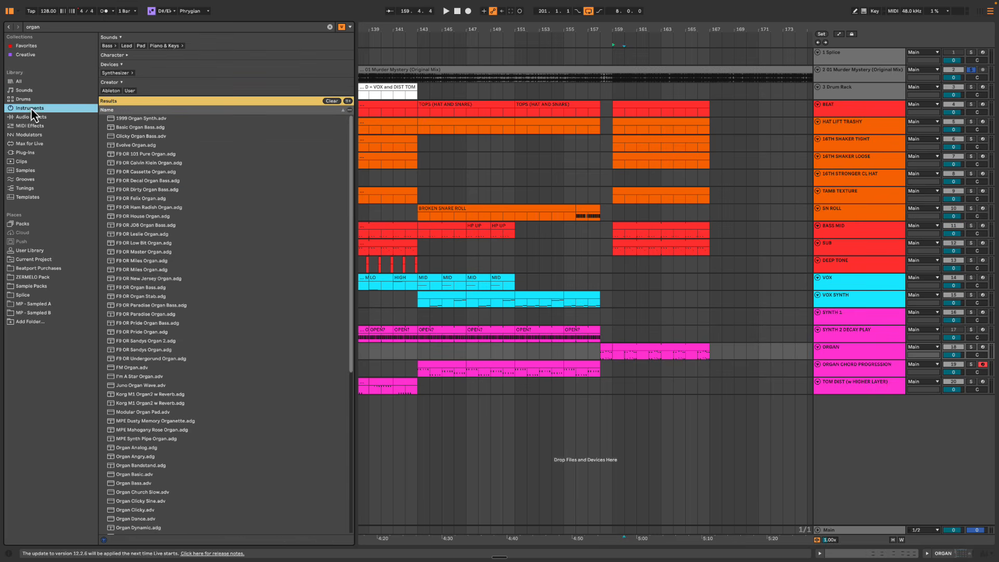
Audition several organ presets and load 1999 Organ Synth onto the ORGAN track
{"action": "key", "text": "Down"}
{"action": "key", "text": "Down"}
{"action": "key", "text": "Down"}
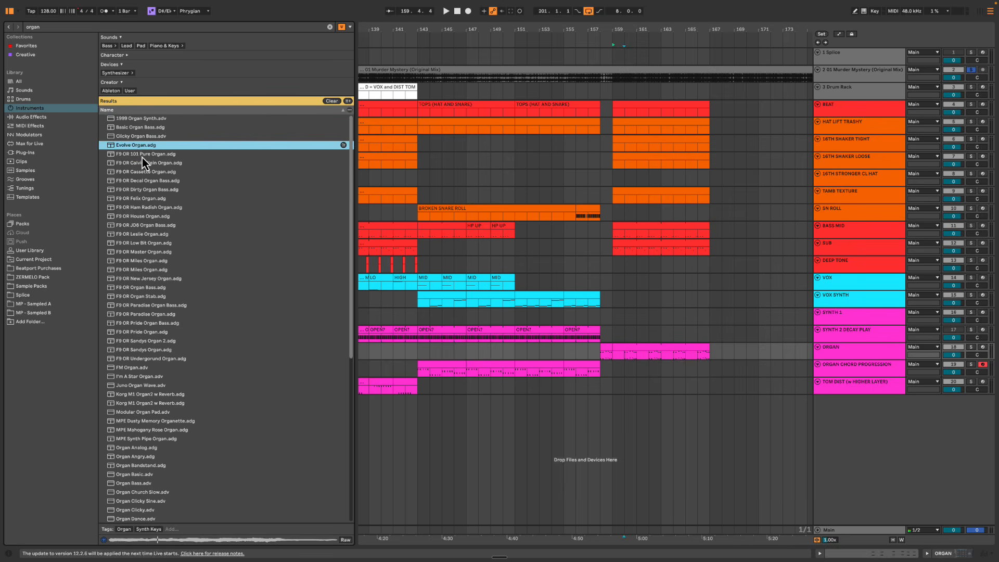
{"action": "left_click", "coordinate": [142, 158]}
{"action": "left_click", "coordinate": [149, 163]}
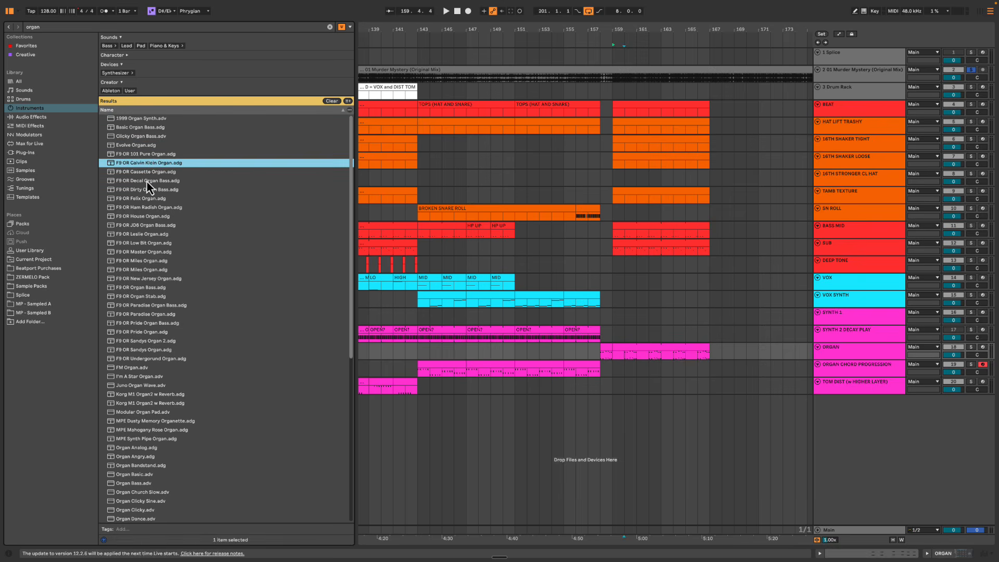
{"action": "left_click", "coordinate": [140, 121]}
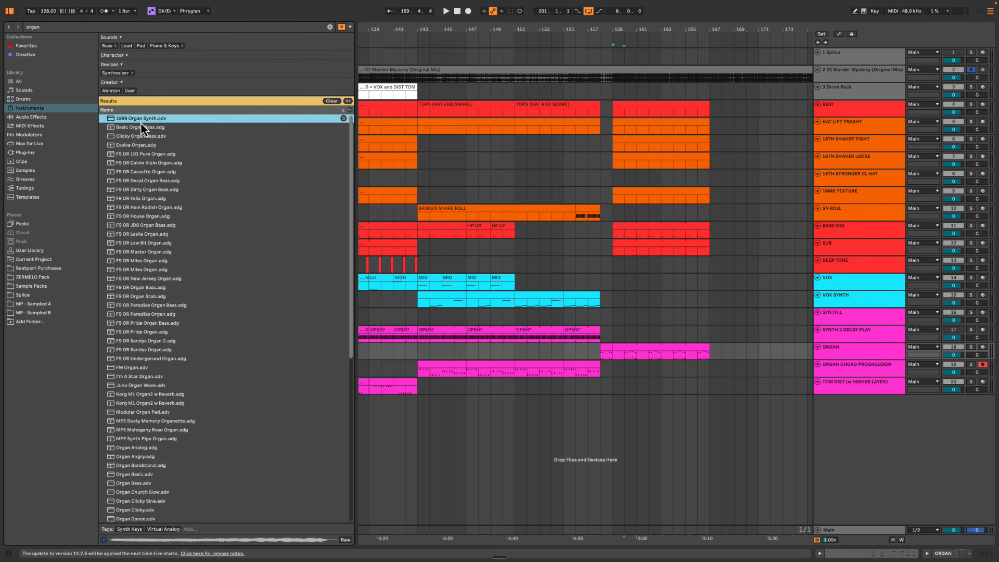
{"action": "left_click_drag", "start_coordinate": [878, 340], "coordinate": [836, 350]}
{"action": "left_click", "coordinate": [870, 357]}
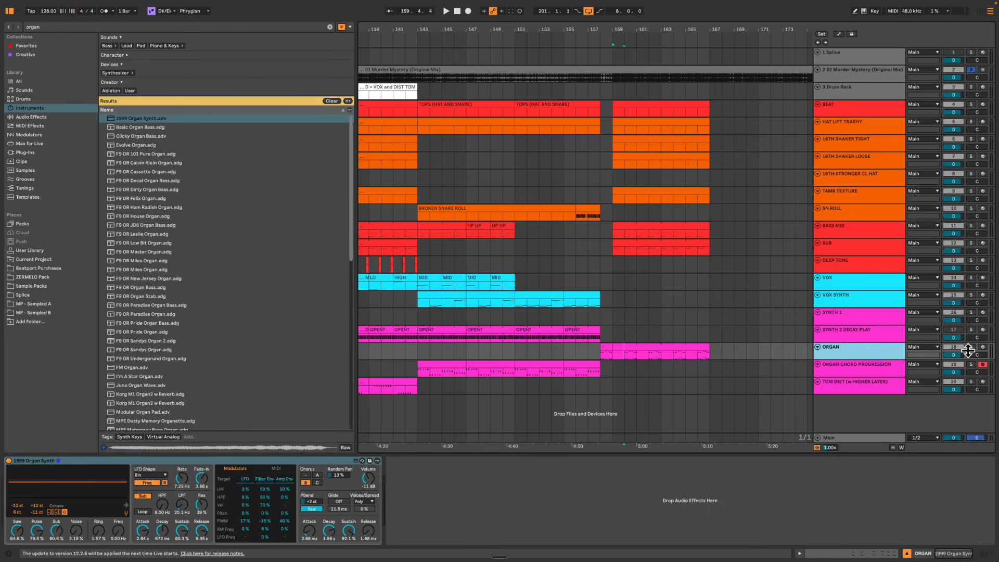
Open the ORGAN clip of bars 159–167, limit its note display to the scale, and listen to bar 159
{"action": "double_click", "coordinate": [664, 351]}
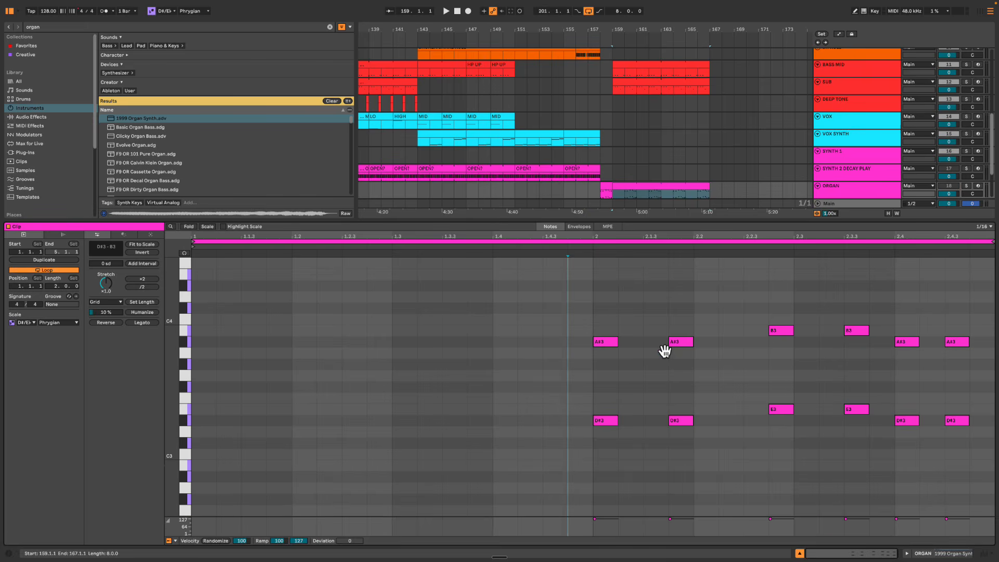
{"action": "left_click", "coordinate": [207, 227]}
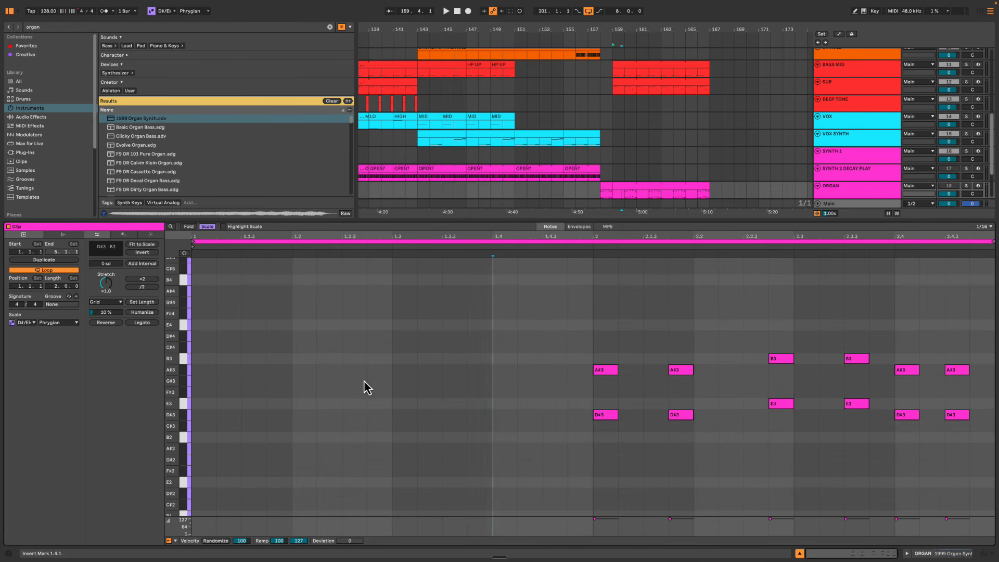
{"action": "key", "text": "space"}
{"action": "key", "text": "space"}
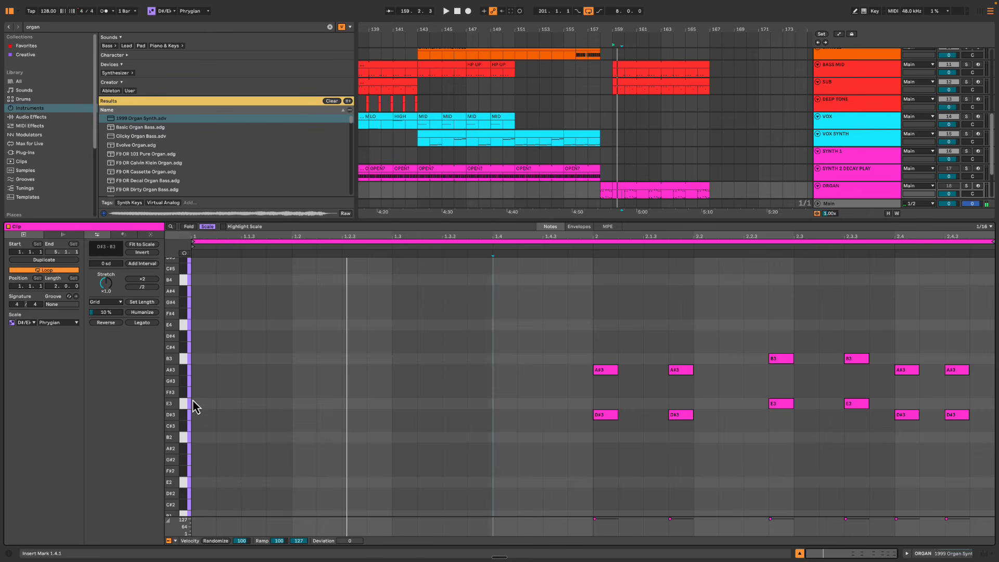
Add sixteenth notes on F#3 at 1.1.1 and 1.1.4, show all pitches again, and add an F3 at 1.2.1
{"action": "double_click", "coordinate": [198, 395]}
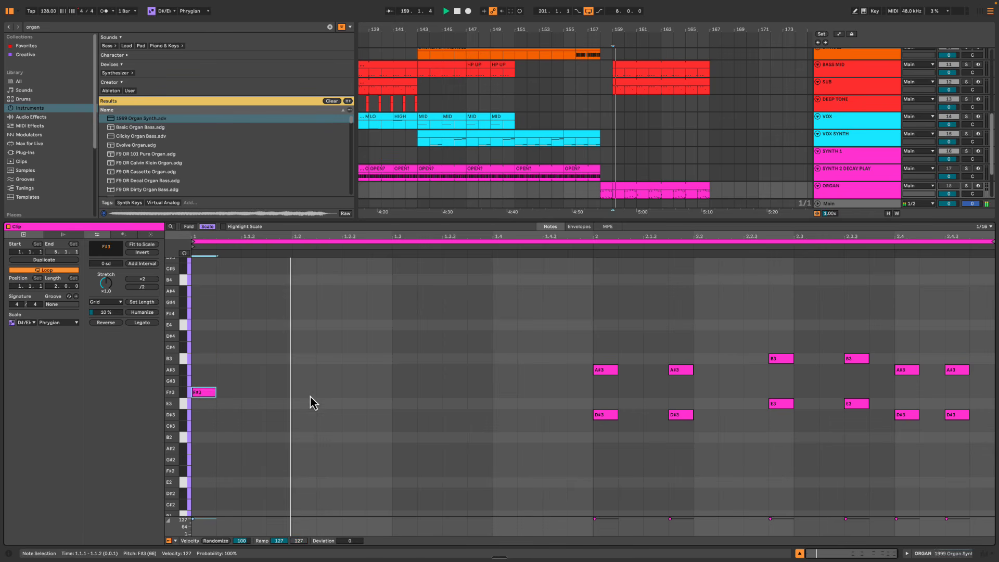
{"action": "left_click", "coordinate": [277, 392]}
{"action": "double_click", "coordinate": [277, 393]}
{"action": "key", "text": "space"}
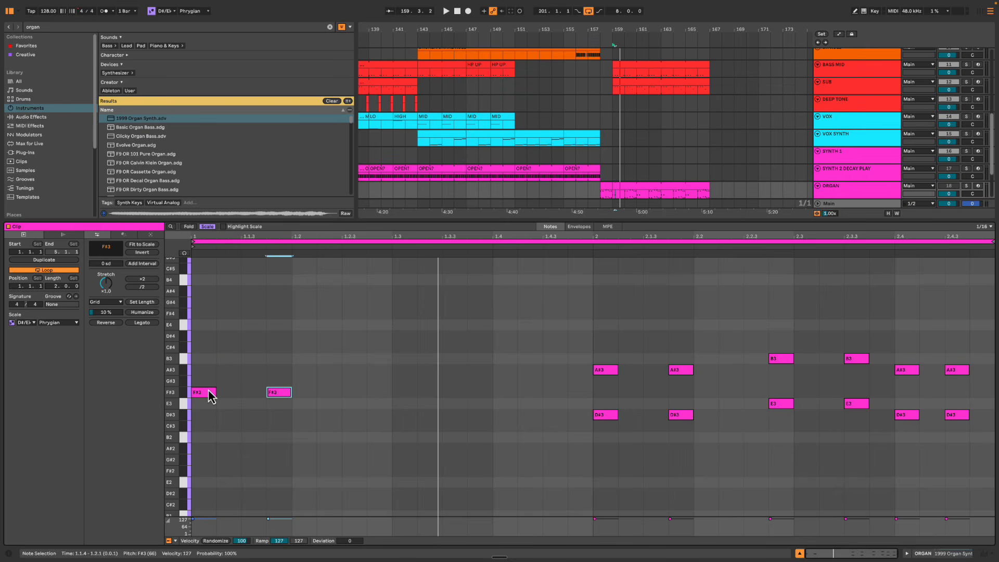
{"action": "left_click", "coordinate": [211, 229]}
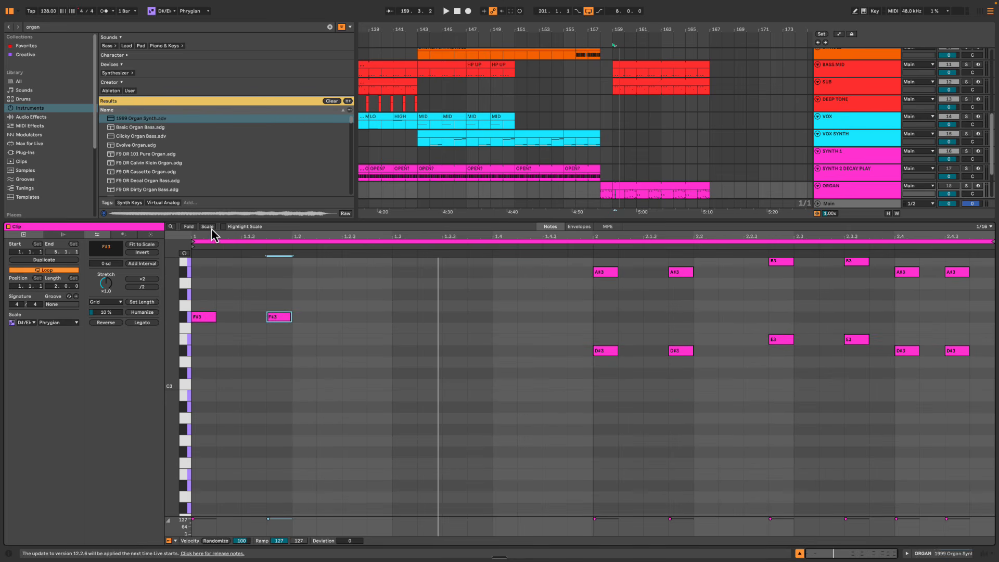
{"action": "double_click", "coordinate": [307, 329]}
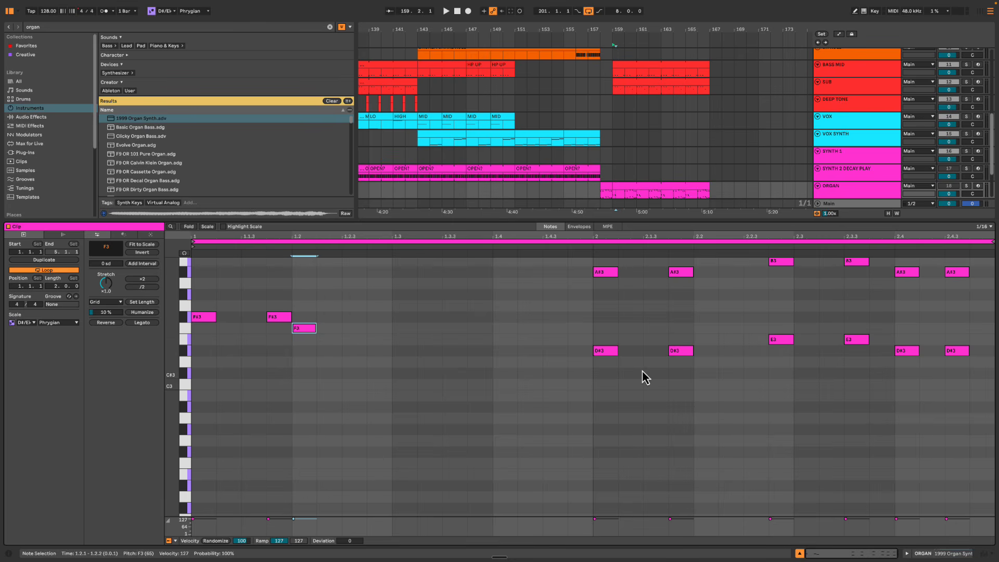
{"action": "mouse_move", "coordinate": [585, 322]}
{"action": "left_mouse_down"}
{"action": "mouse_move", "coordinate": [996, 413]}
{"action": "mouse_move", "coordinate": [593, 326]}
{"action": "left_mouse_up"}
{"action": "left_click", "coordinate": [570, 323]}
{"action": "left_click_drag", "start_coordinate": [200, 303], "coordinate": [341, 358]}
{"action": "left_click", "coordinate": [369, 359]}
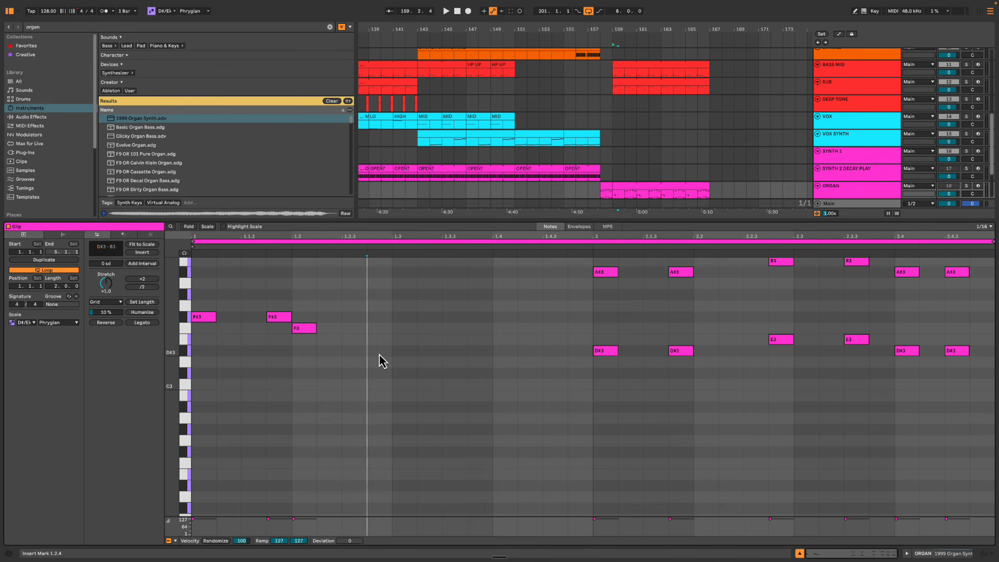
{"action": "left_click", "coordinate": [321, 290]}
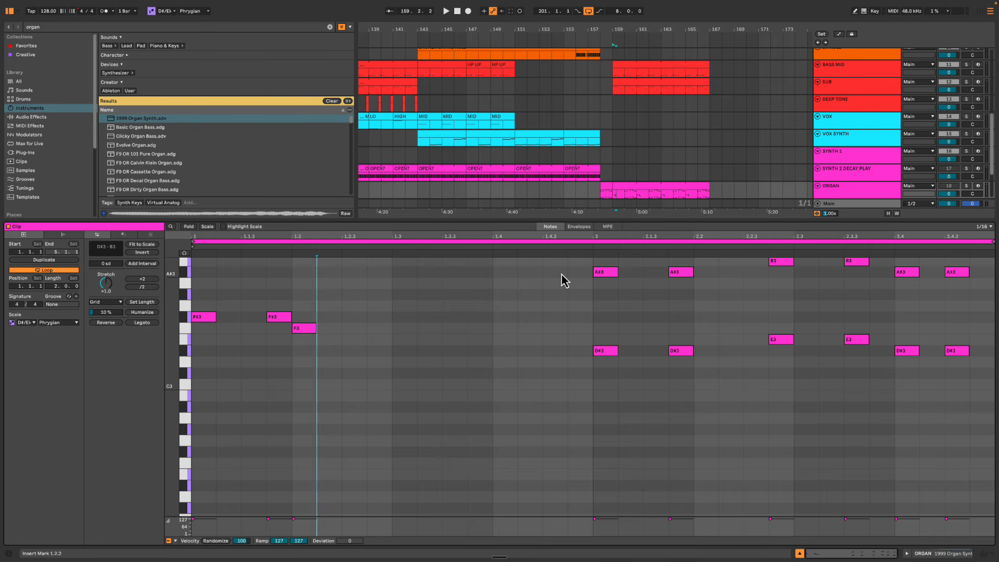
{"action": "left_click_drag", "start_coordinate": [570, 340], "coordinate": [912, 407]}
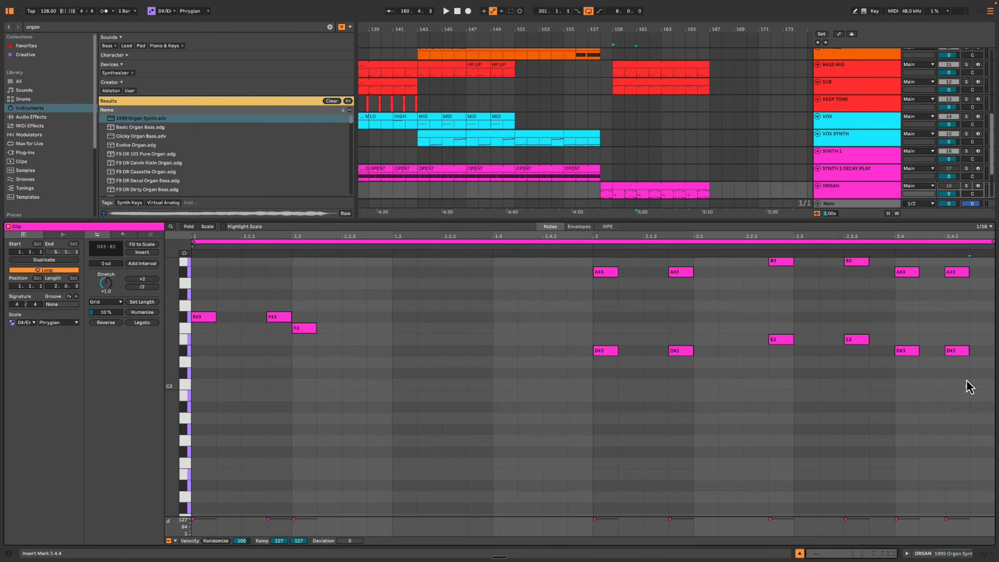
{"action": "mouse_move", "coordinate": [966, 385]}
{"action": "left_mouse_down"}
{"action": "mouse_move", "coordinate": [502, 314]}
{"action": "mouse_move", "coordinate": [561, 328]}
{"action": "left_mouse_up"}
{"action": "left_click", "coordinate": [561, 328]}
{"action": "left_click", "coordinate": [292, 309]}
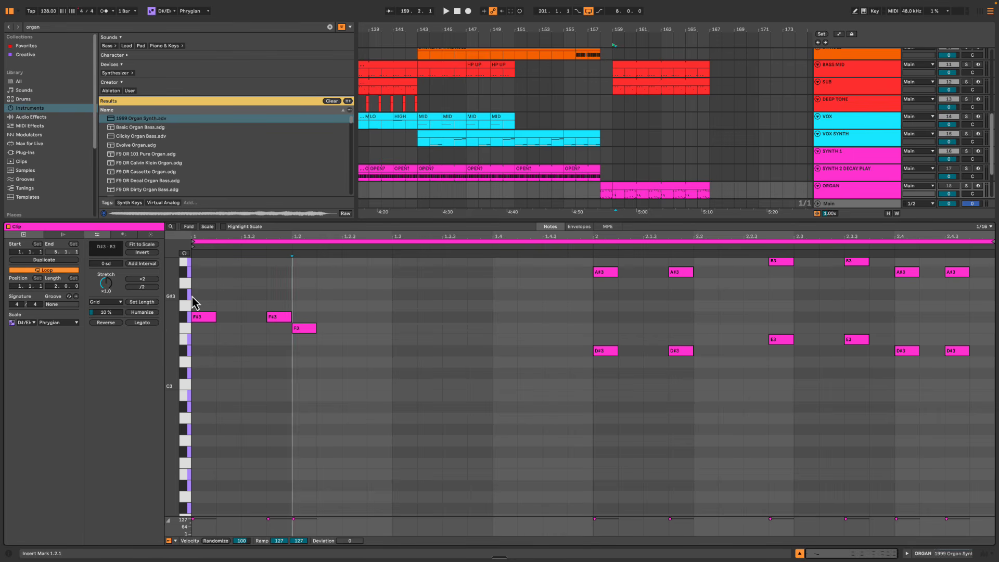
Listen to the clip from 1.1.1, move the F3 note to 1.2.3, and play it again
{"action": "left_click", "coordinate": [192, 299]}
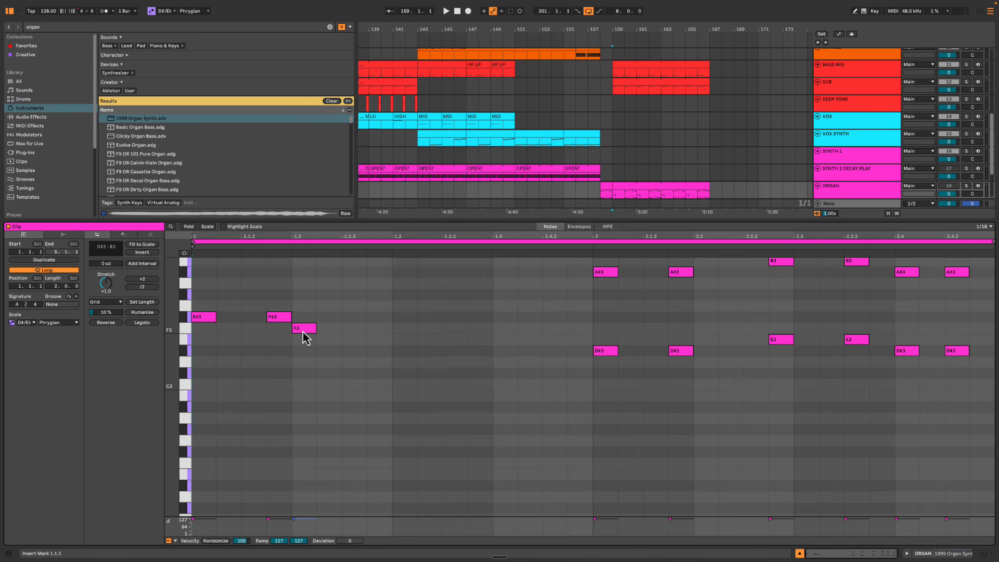
{"action": "key", "text": "space"}
{"action": "key", "text": "space"}
{"action": "left_click_drag", "start_coordinate": [313, 331], "coordinate": [364, 333]}
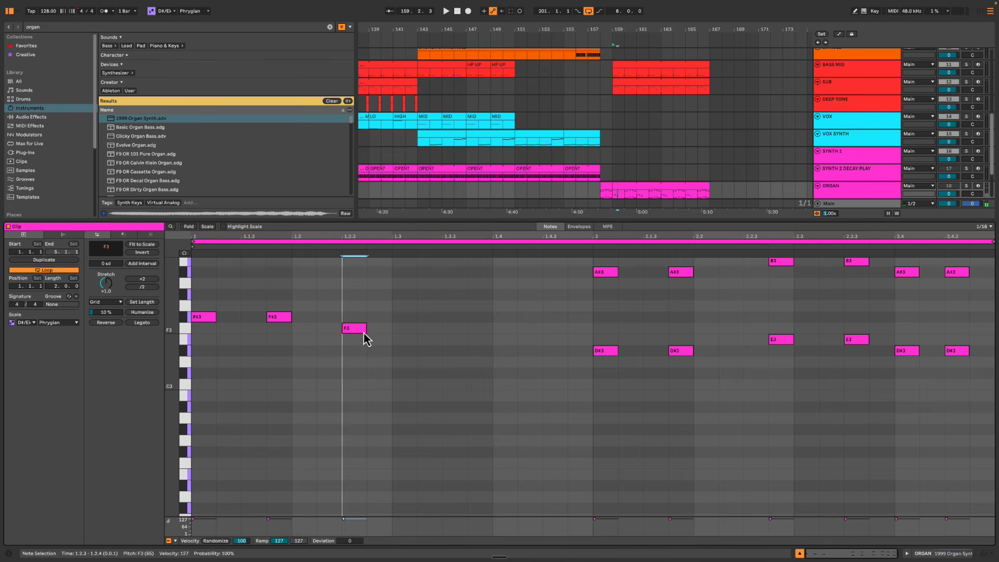
{"action": "key", "text": "space"}
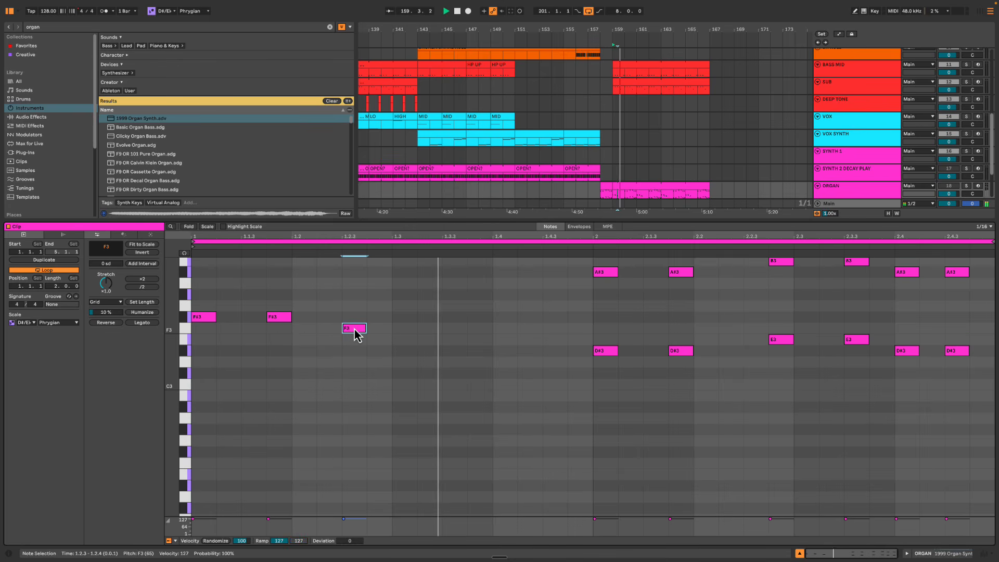
Copy the F3 note to 1.3.1 and duplicate the four opening notes seven semitones down, onto B2 and A#2
{"action": "key", "text": "space"}
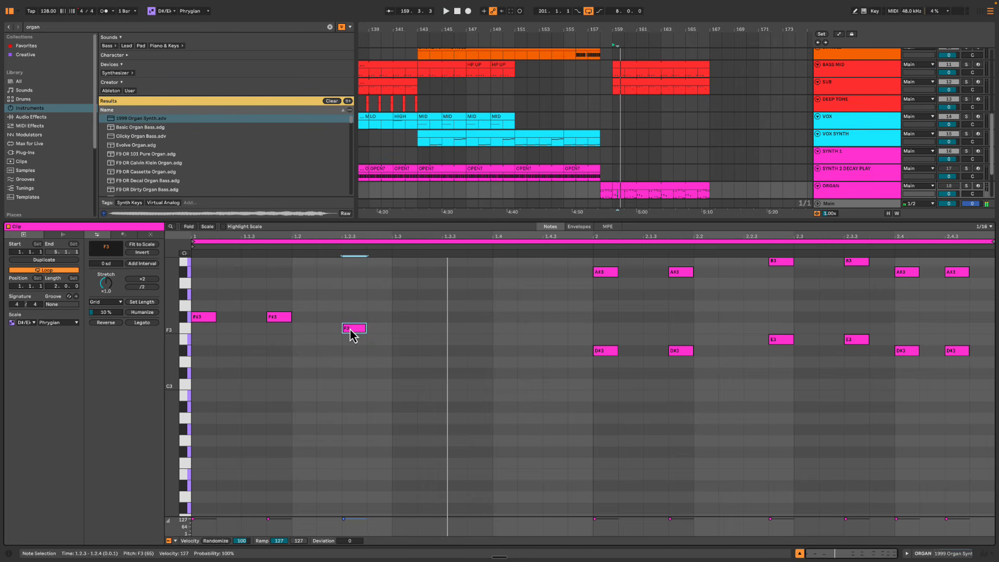
{"action": "left_click_drag", "start_coordinate": [354, 336], "coordinate": [408, 341]}
{"action": "left_click_drag", "start_coordinate": [218, 297], "coordinate": [447, 402]}
{"action": "left_click_drag", "start_coordinate": [203, 321], "coordinate": [207, 398]}
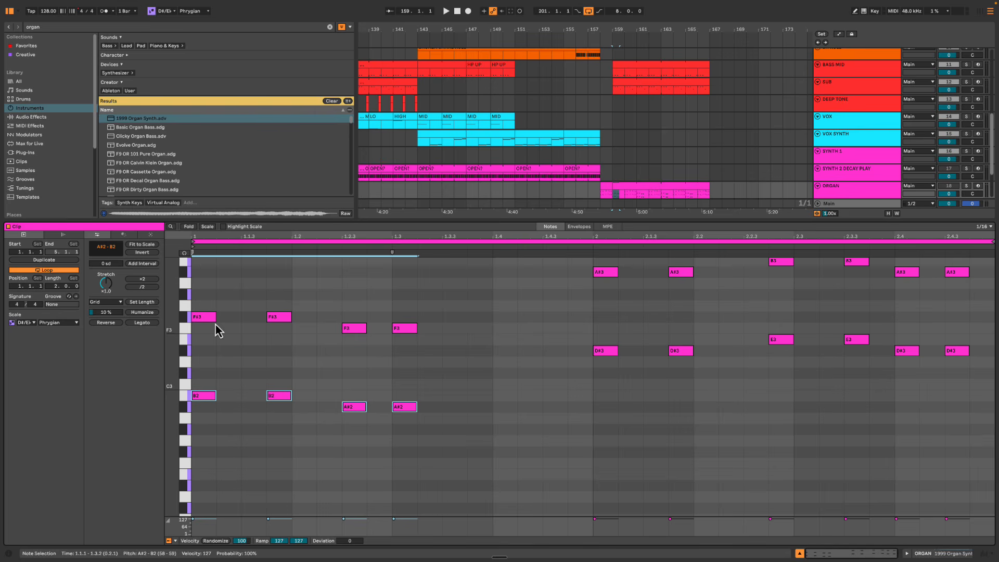
Play the organ clip from bar 159, soloing the ORGAN track to compare it with the reference
{"action": "key", "text": "space"}
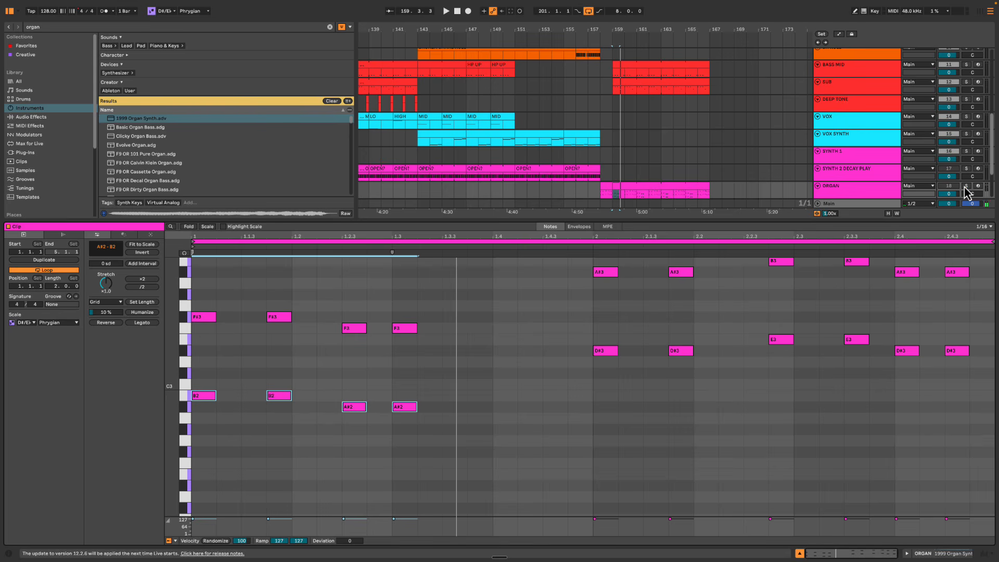
{"action": "left_click", "coordinate": [966, 186]}
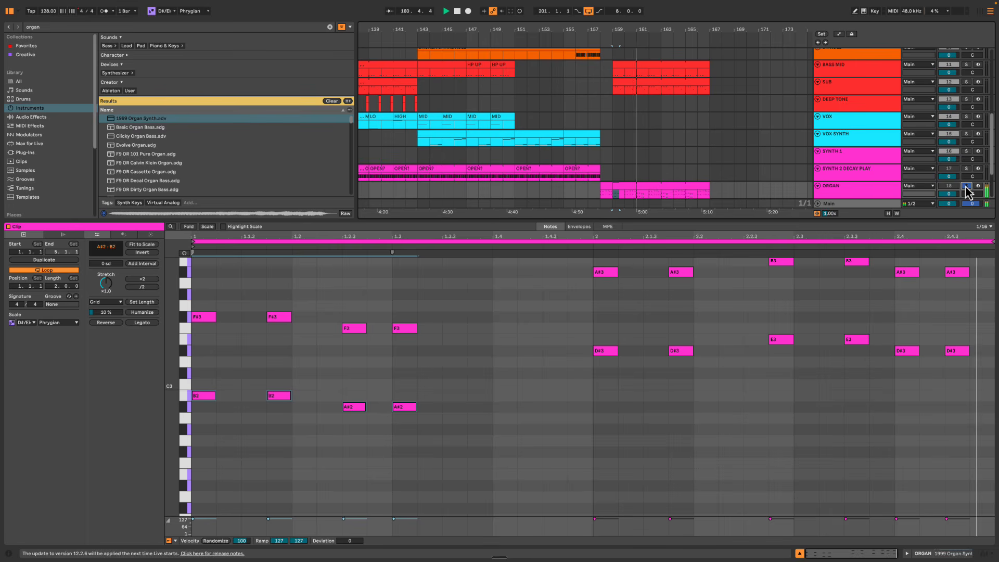
{"action": "left_click", "coordinate": [967, 187]}
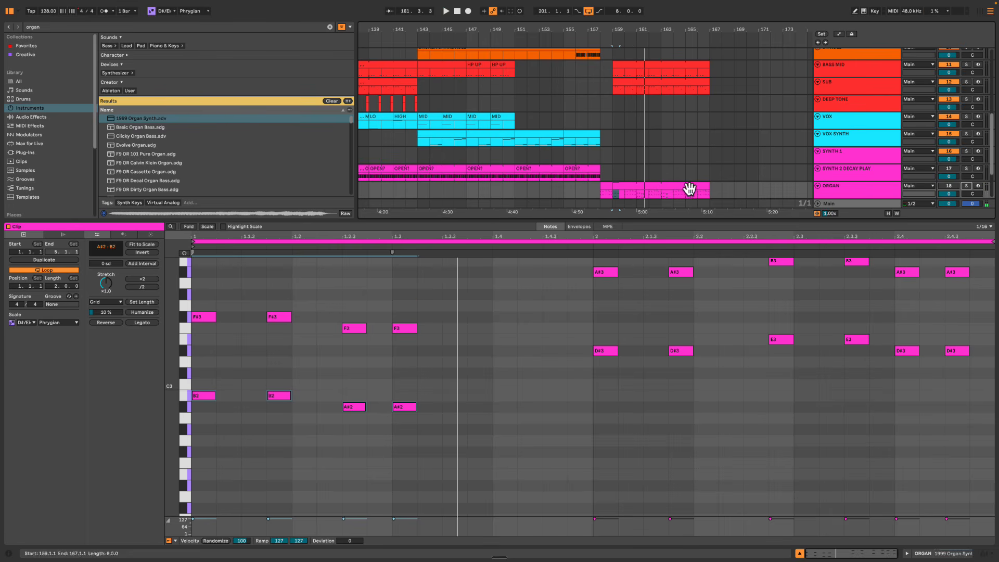
Set the ORGAN track's volume to 1.5 dB during playback and reset its panning to centre
{"action": "left_click", "coordinate": [942, 187]}
{"action": "left_click_drag", "start_coordinate": [949, 194], "coordinate": [953, 188]}
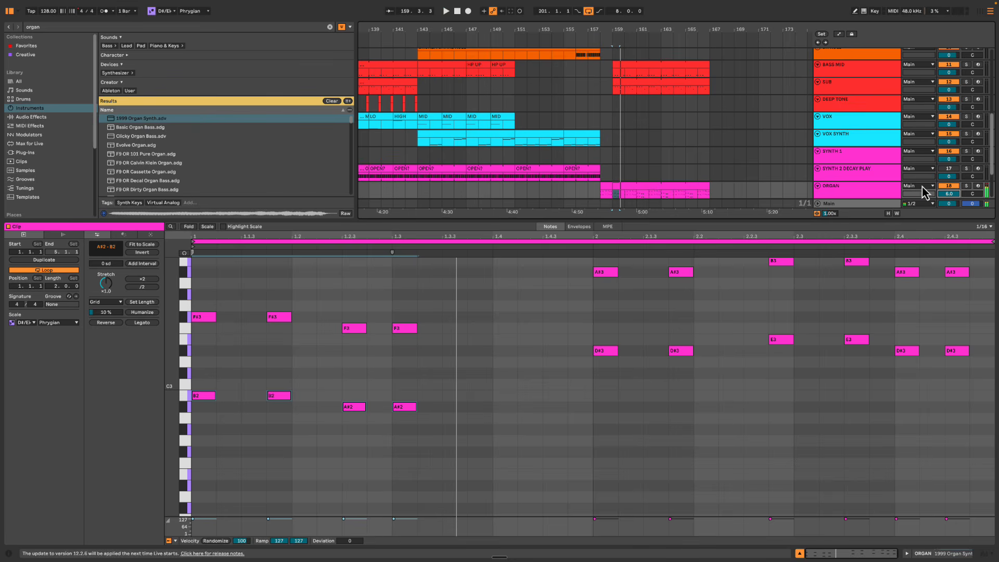
{"action": "left_click_drag", "start_coordinate": [975, 190], "coordinate": [975, 200]}
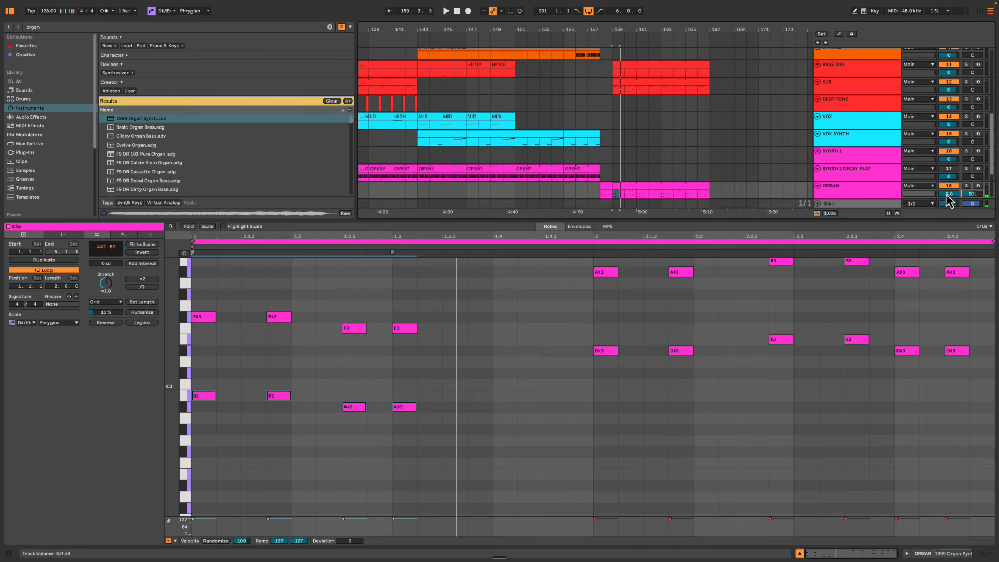
{"action": "key", "text": "space"}
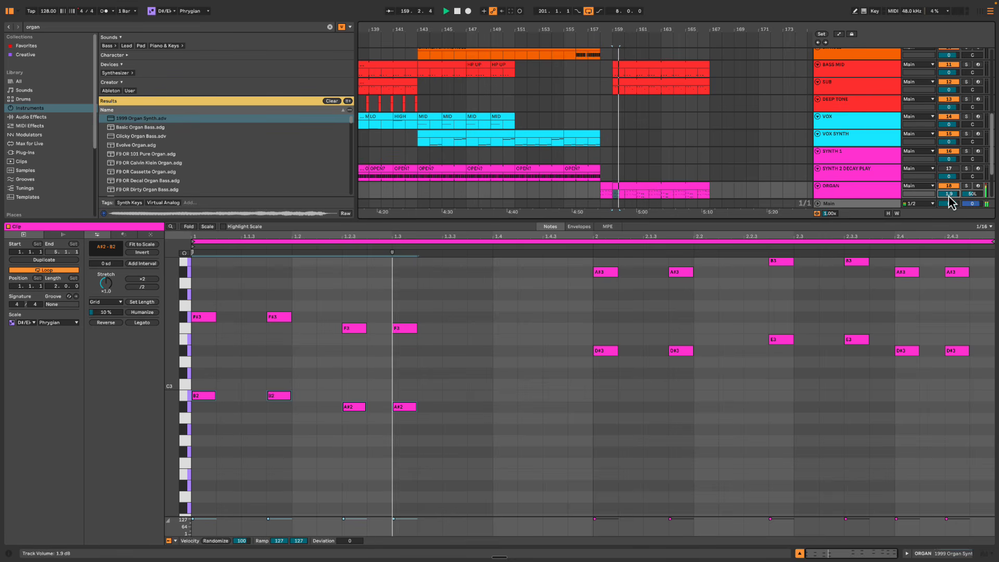
{"action": "left_click_drag", "start_coordinate": [948, 196], "coordinate": [948, 198]}
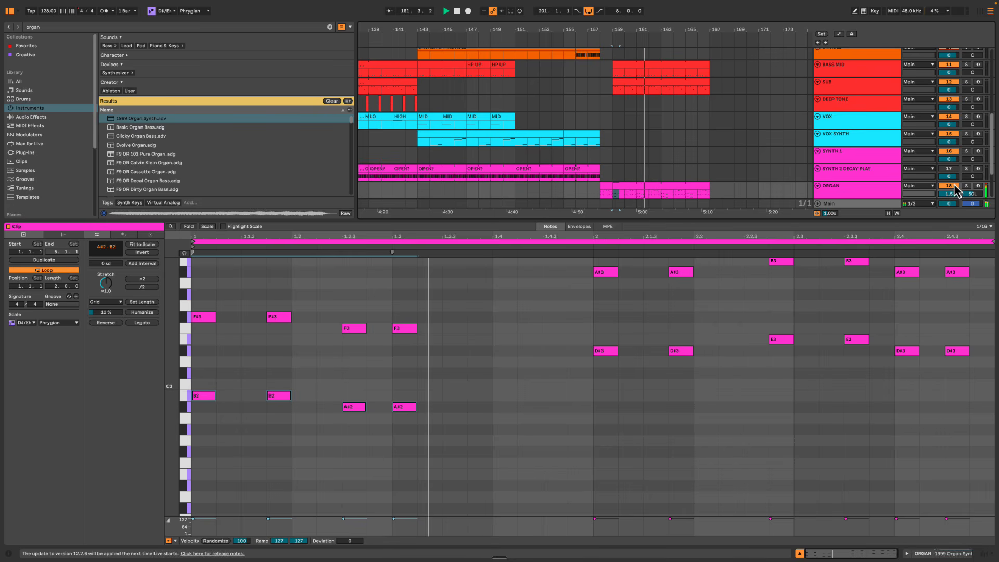
{"action": "key", "text": "space"}
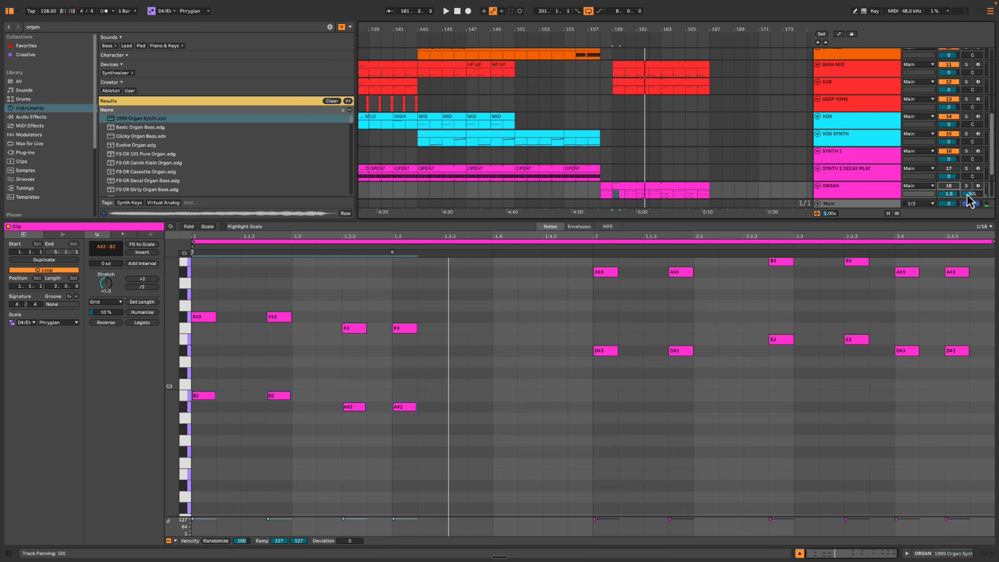
{"action": "double_click", "coordinate": [967, 195]}
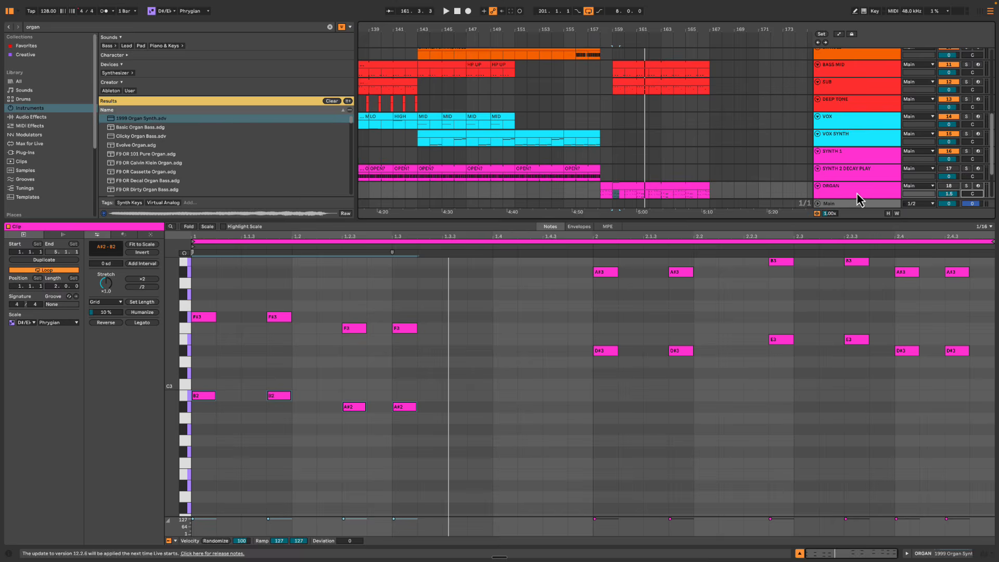
Close the clip editor, select the ORGAN clip of bars 159–167, and play it
{"action": "key", "text": "super+alt+4"}
{"action": "key", "text": "super+alt+4"}
{"action": "key", "text": "super+alt+3"}
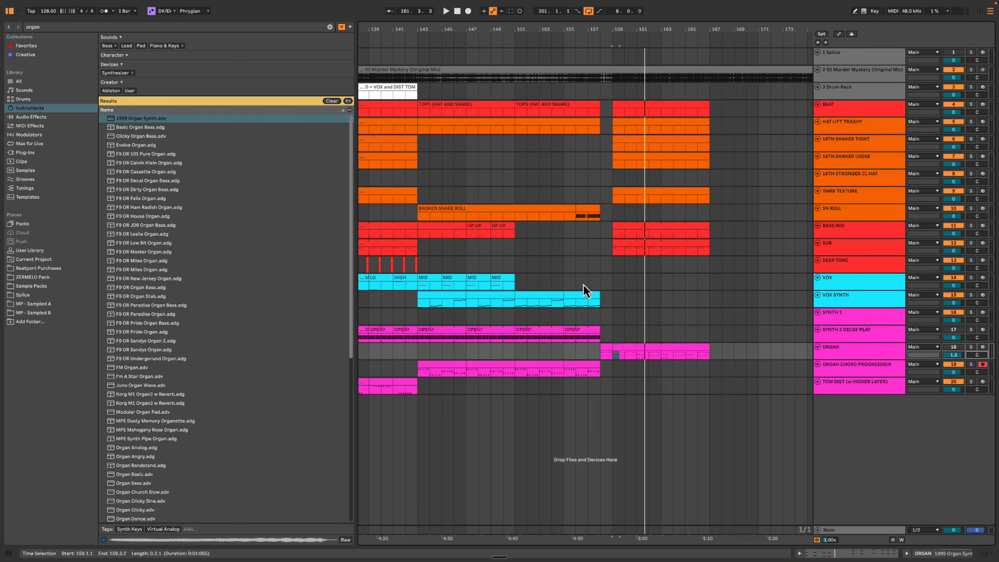
{"action": "left_click", "coordinate": [668, 355]}
{"action": "key", "text": "space"}
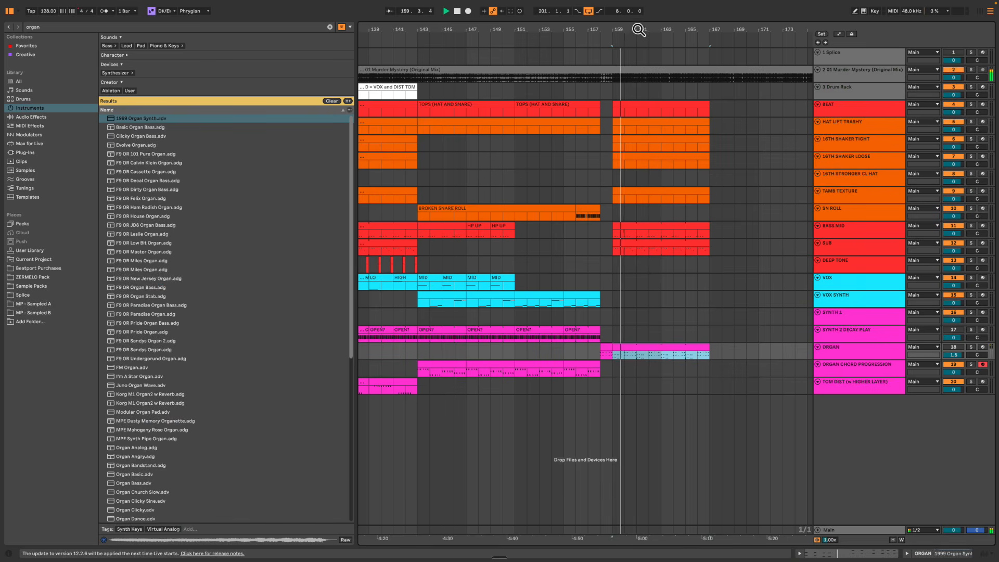
Hide the browser and replay the reference around bar 159 to identify the missing parts
{"action": "key", "text": "space"}
{"action": "left_click_drag", "start_coordinate": [640, 29], "coordinate": [614, 38]}
{"action": "key", "text": "super+alt+b"}
{"action": "key", "text": "space"}
{"action": "left_click_drag", "start_coordinate": [483, 30], "coordinate": [452, 29]}
{"action": "scroll", "coordinate": [465, 150], "scroll_direction": "left", "scroll_amount": 5}
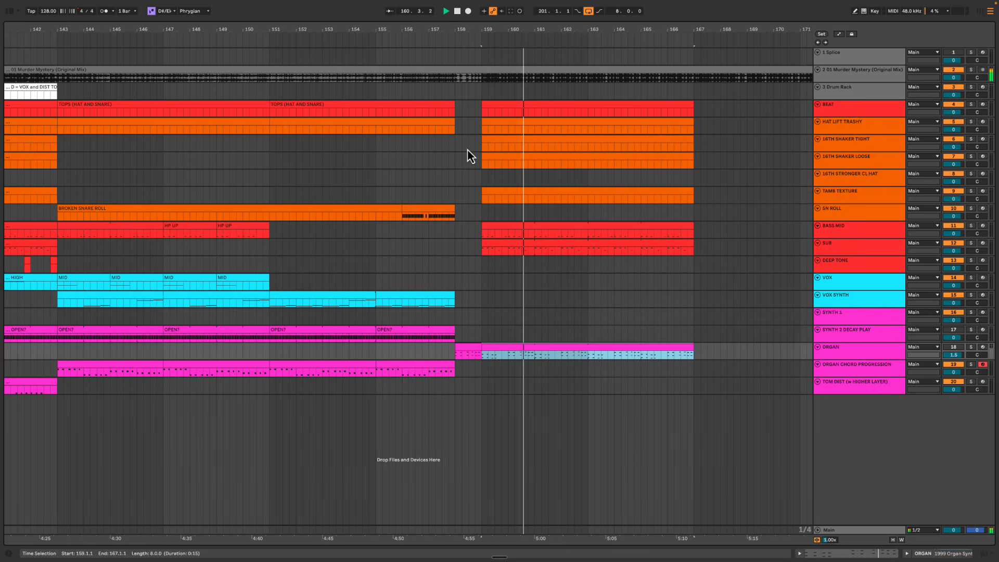
{"action": "key", "text": "space"}
{"action": "left_click_drag", "start_coordinate": [484, 30], "coordinate": [484, 30]}
{"action": "key", "text": "space"}
Copy the VOX track's LO clip from bar 139 to bar 159 and listen to the passage that follows
{"action": "left_click", "coordinate": [328, 282]}
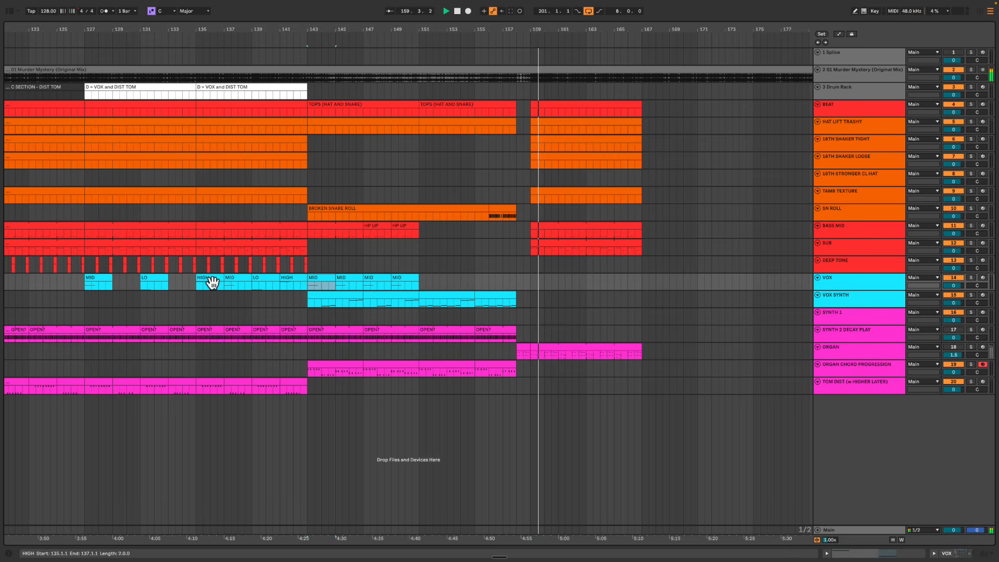
{"action": "left_click_drag", "start_coordinate": [264, 284], "coordinate": [540, 276]}
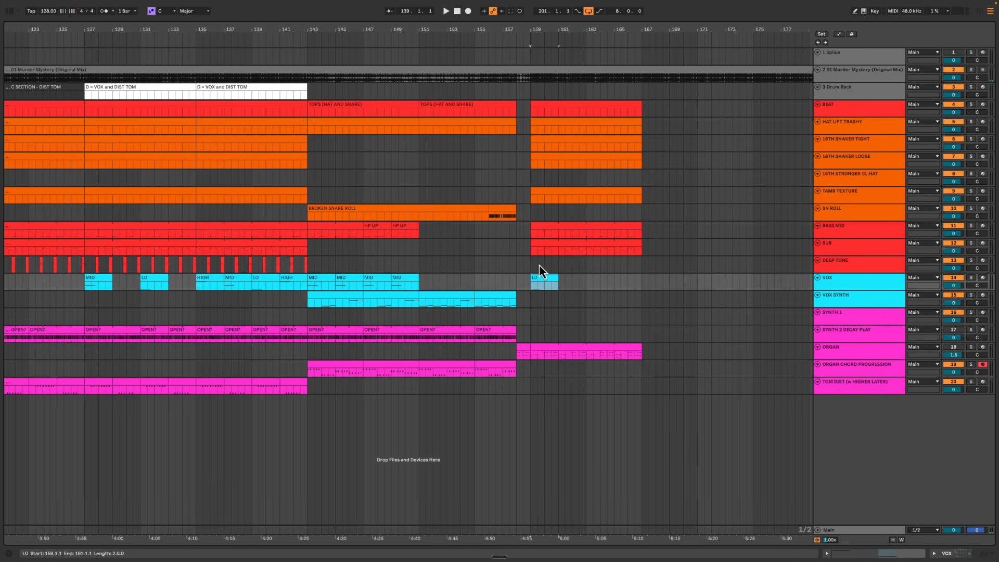
{"action": "key", "text": "space"}
{"action": "left_click_drag", "start_coordinate": [538, 31], "coordinate": [546, 29]}
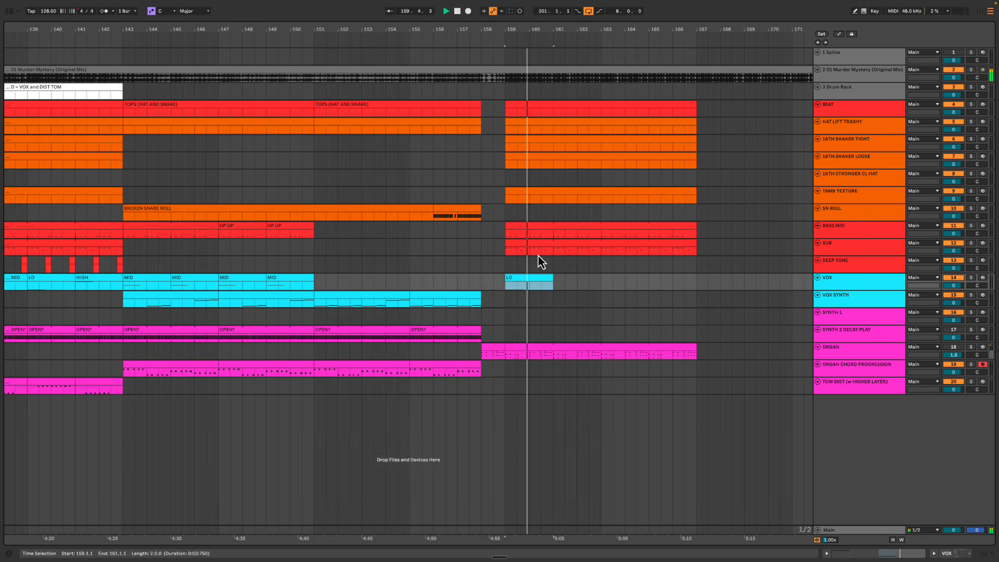
{"action": "scroll", "coordinate": [531, 252], "scroll_direction": "right", "scroll_amount": 3}
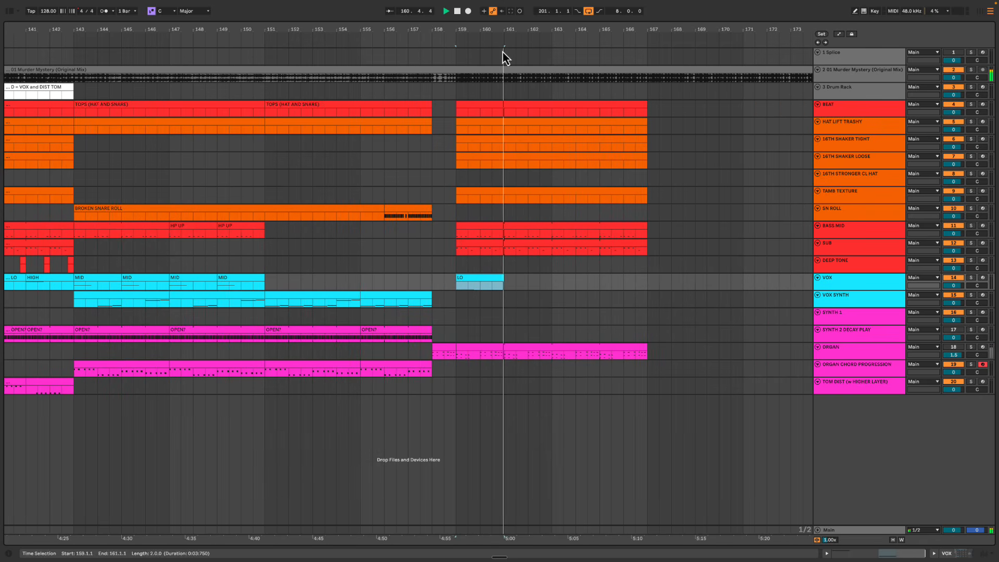
{"action": "left_click_drag", "start_coordinate": [509, 30], "coordinate": [507, 29]}
{"action": "left_click_drag", "start_coordinate": [494, 233], "coordinate": [458, 233]}
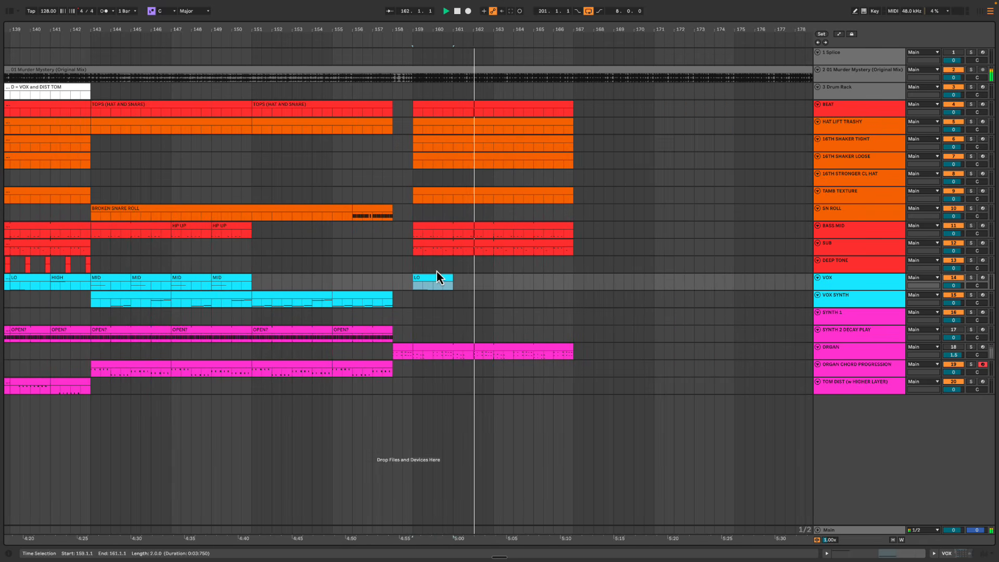
Insert a new MIDI track below VOX and rename it VOX CHOP
{"action": "left_click", "coordinate": [844, 283]}
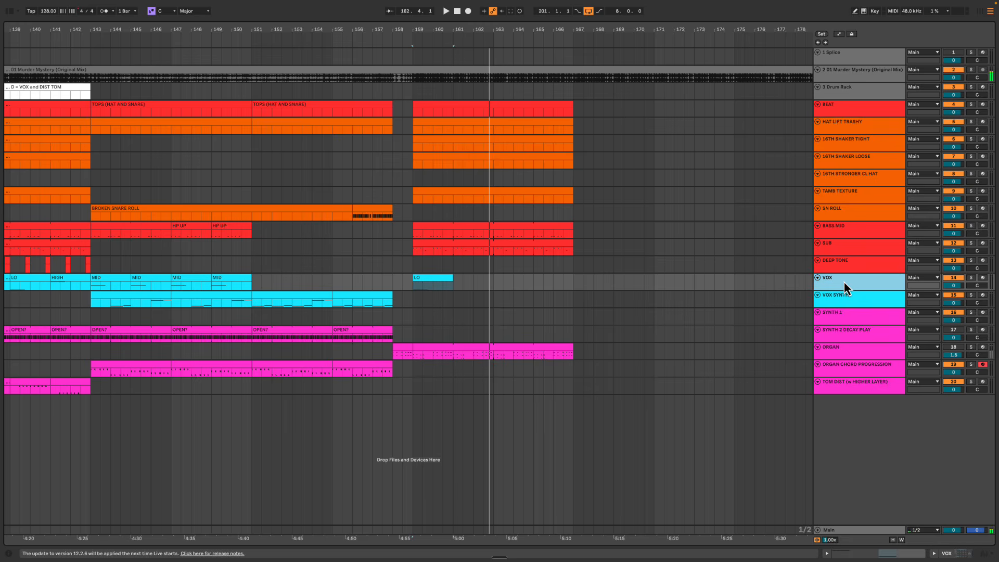
{"action": "key", "text": "ctrl+shift+t"}
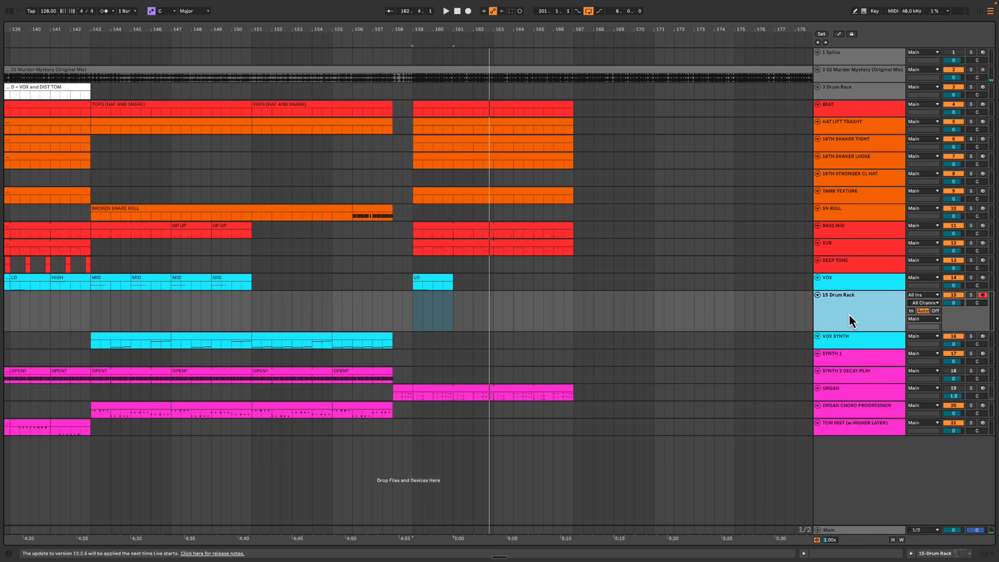
{"action": "key", "text": "super+t"}
{"action": "key", "text": "Delete"}
{"action": "left_click", "coordinate": [863, 318]}
{"action": "key", "text": "ctrl+r"}
{"action": "type", "text": "VOX CHOP"}
{"action": "key", "text": "Return"}
Create an empty four-bar MIDI clip on the VOX CHOP track from bar 159 to bar 163 while listening to the reference
{"action": "key", "text": "space"}
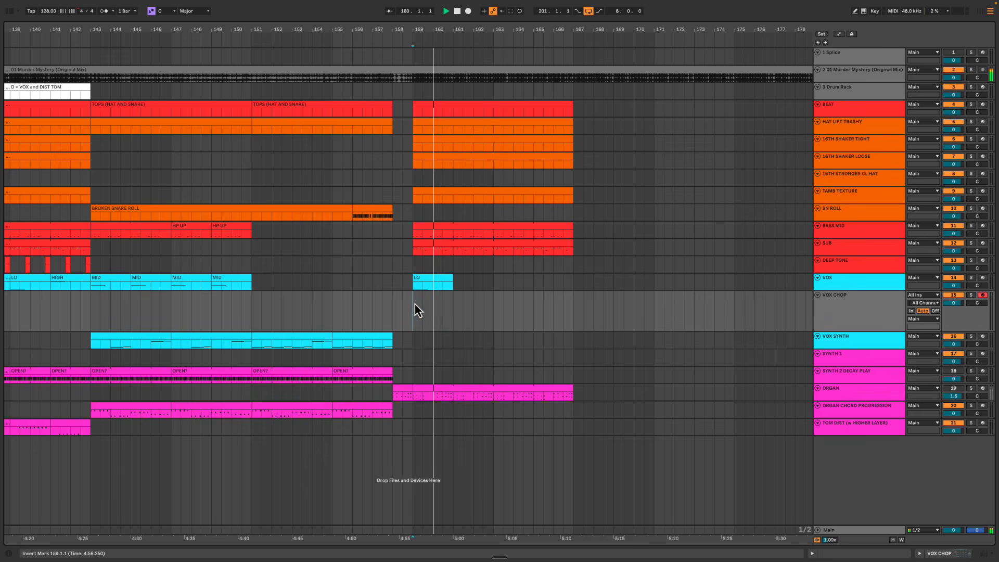
{"action": "left_click_drag", "start_coordinate": [434, 307], "coordinate": [492, 315]}
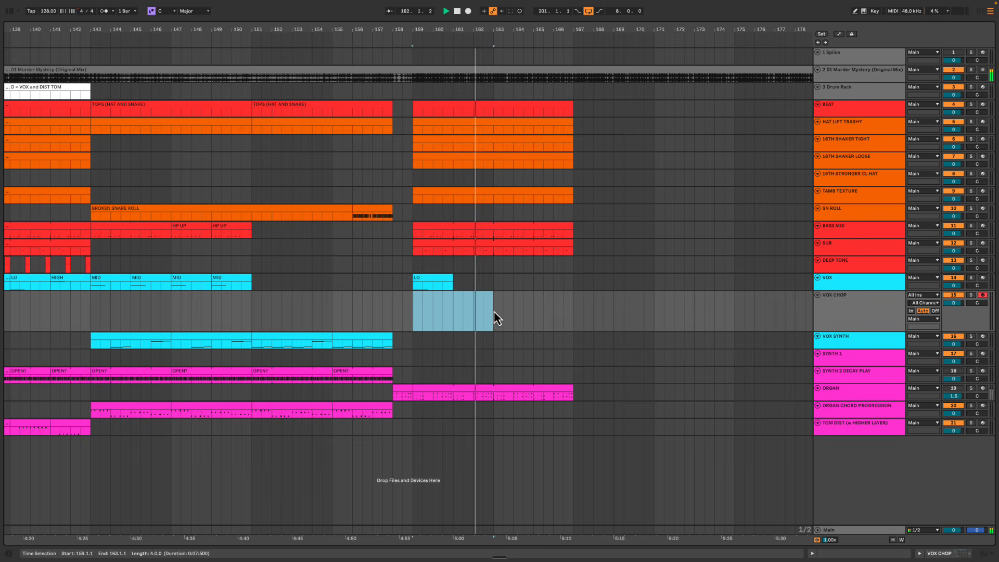
{"action": "key", "text": "ctrl+shift+m"}
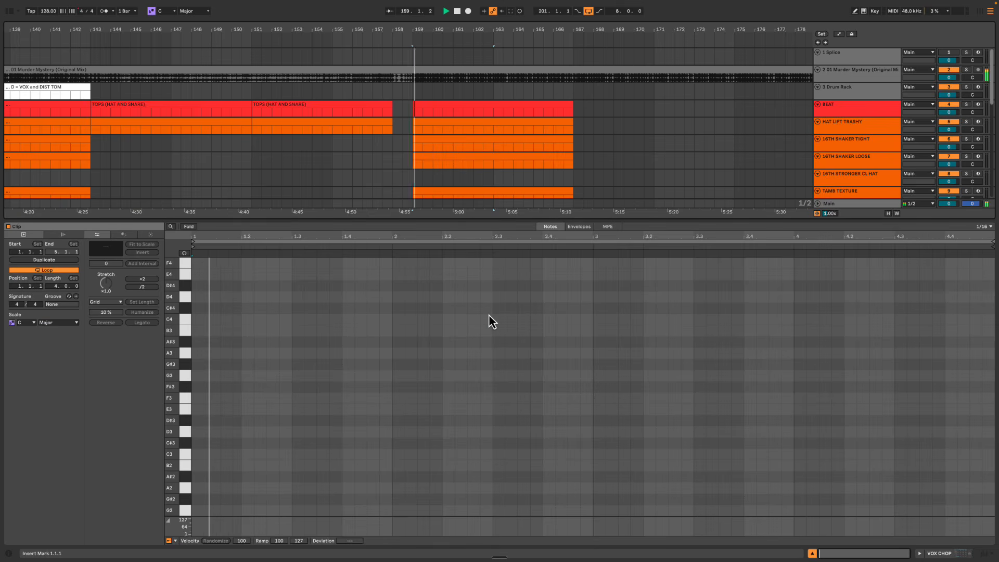
{"action": "scroll", "coordinate": [452, 192], "scroll_direction": "down", "scroll_amount": 6}
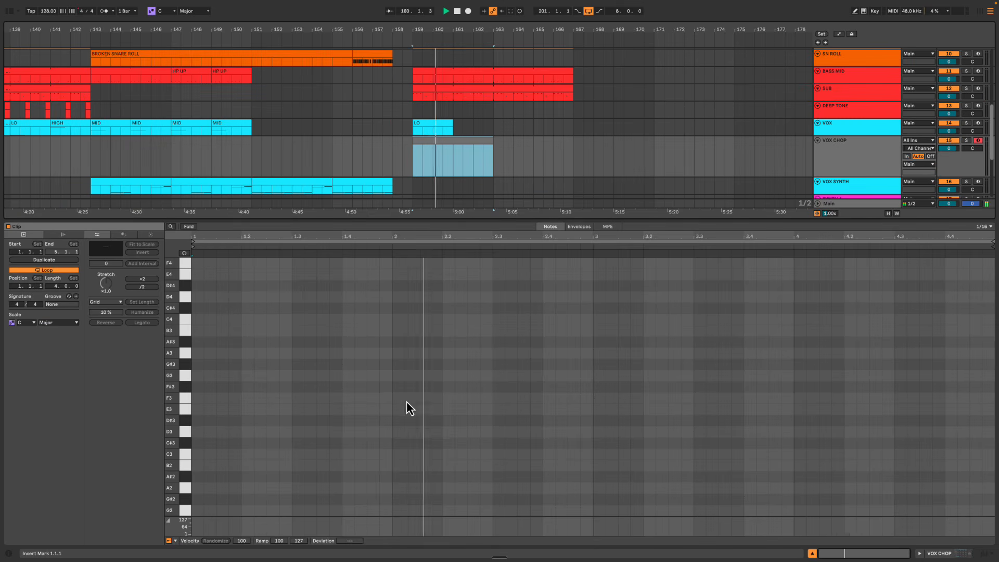
{"action": "key", "text": "ctrl+alt+l"}
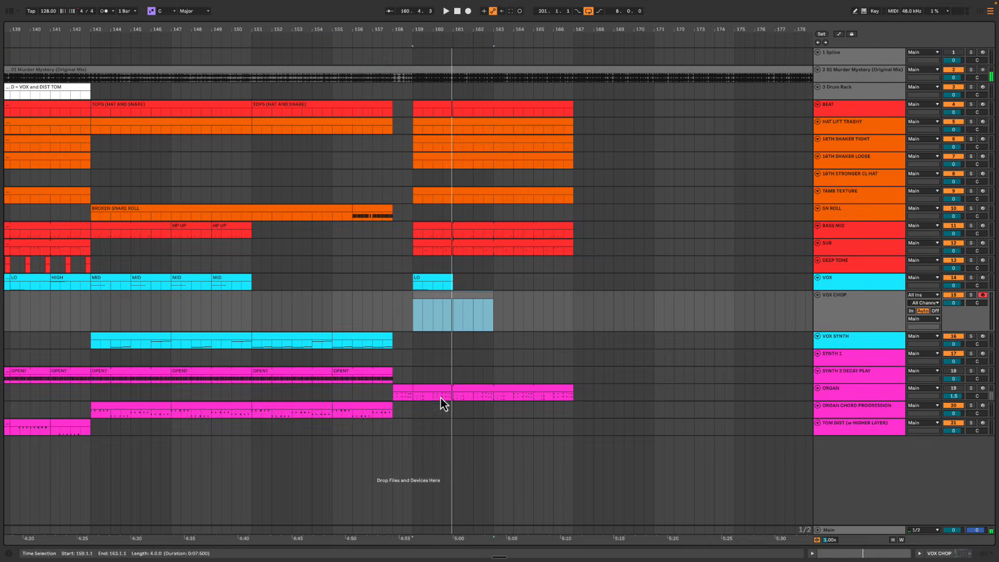
Colour the VOX CHOP track cyan and assign the track colour to its clips
{"action": "right_click", "coordinate": [861, 315]}
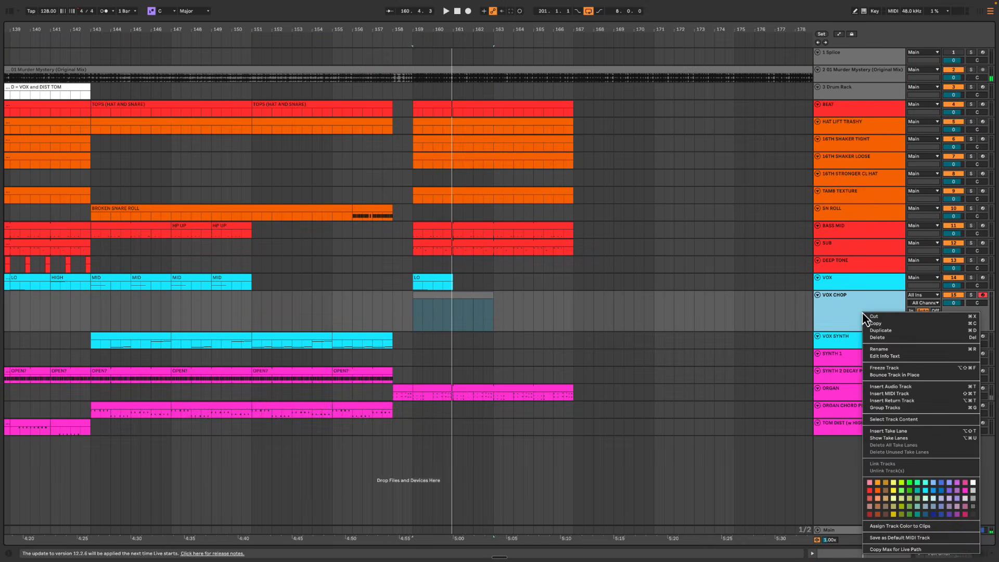
{"action": "left_click", "coordinate": [926, 490]}
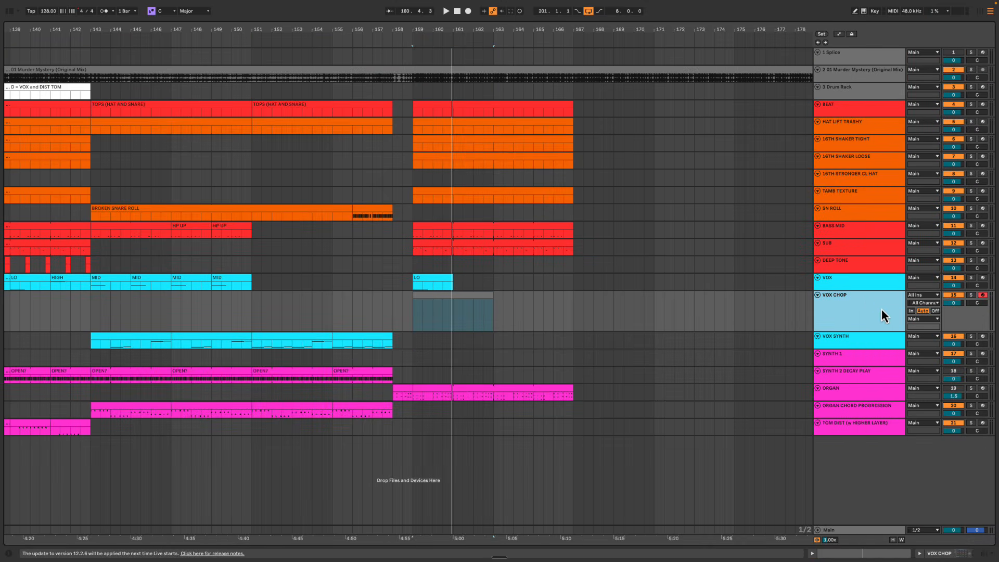
{"action": "right_click", "coordinate": [882, 309]}
{"action": "left_click", "coordinate": [879, 519]}
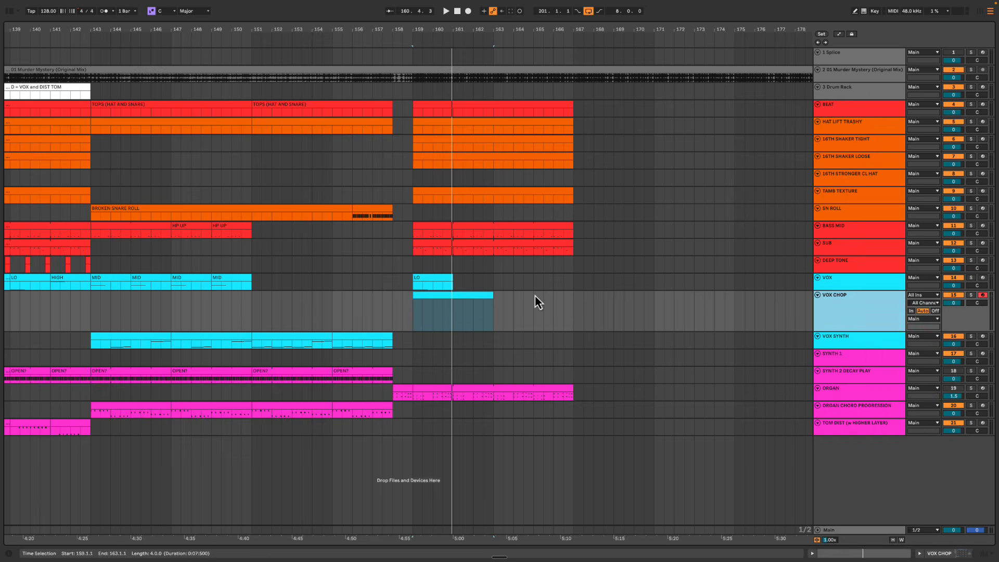
Inspect the VOX CHOP track's Drum Rack and new clip, and listen to the section from bar 159
{"action": "double_click", "coordinate": [477, 298]}
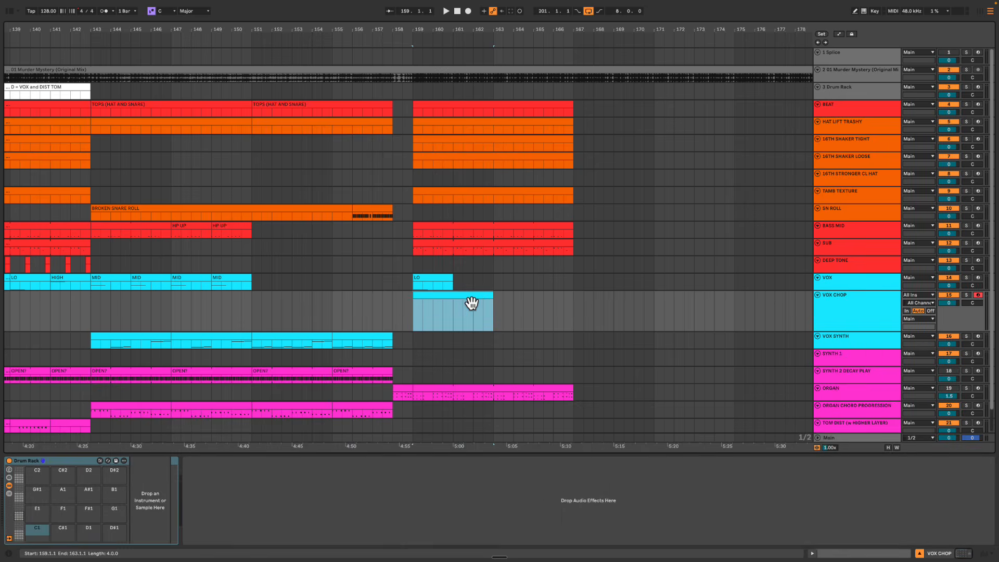
{"action": "double_click", "coordinate": [471, 303]}
{"action": "key", "text": "super+alt+l"}
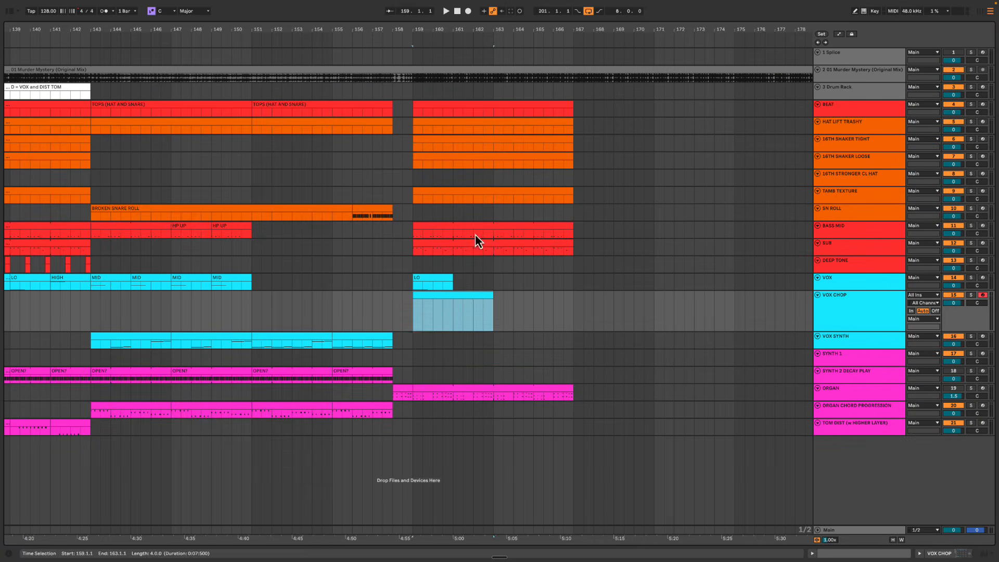
{"action": "left_click", "coordinate": [469, 303]}
{"action": "left_click", "coordinate": [430, 39]}
{"action": "key", "text": "space"}
{"action": "left_click_drag", "start_coordinate": [420, 34], "coordinate": [435, 32]}
Compare the layers of bars 159–167 with the earlier sections across the whole arrangement
{"action": "left_click_drag", "start_coordinate": [593, 259], "coordinate": [629, 335]}
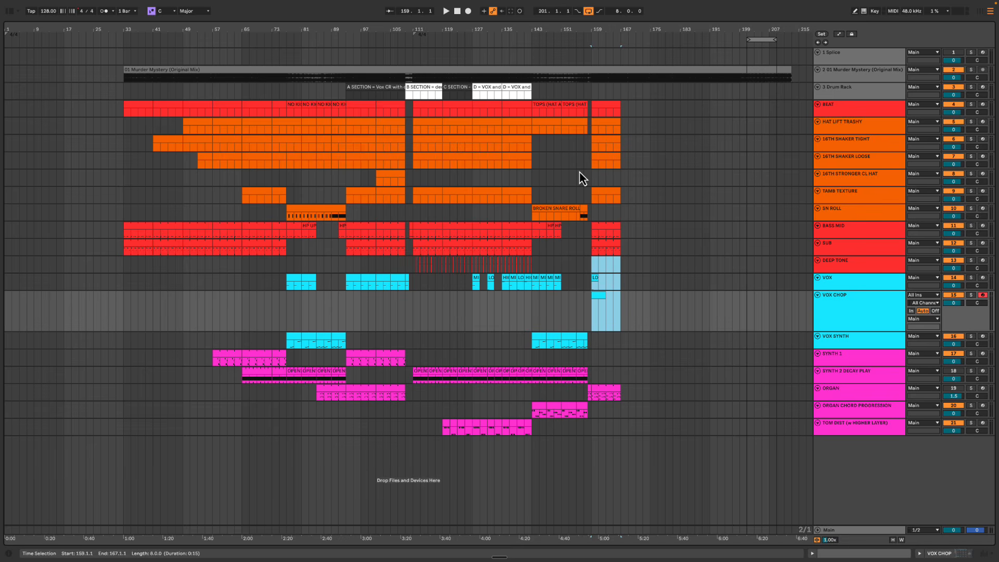
{"action": "left_click_drag", "start_coordinate": [421, 189], "coordinate": [539, 330]}
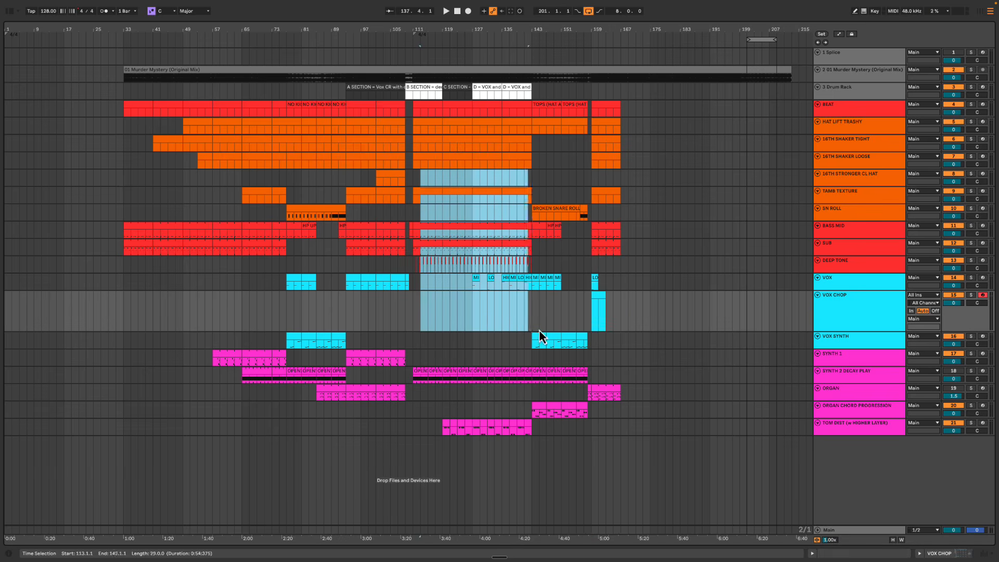
{"action": "left_click_drag", "start_coordinate": [592, 373], "coordinate": [632, 422]}
{"action": "left_click", "coordinate": [613, 395]}
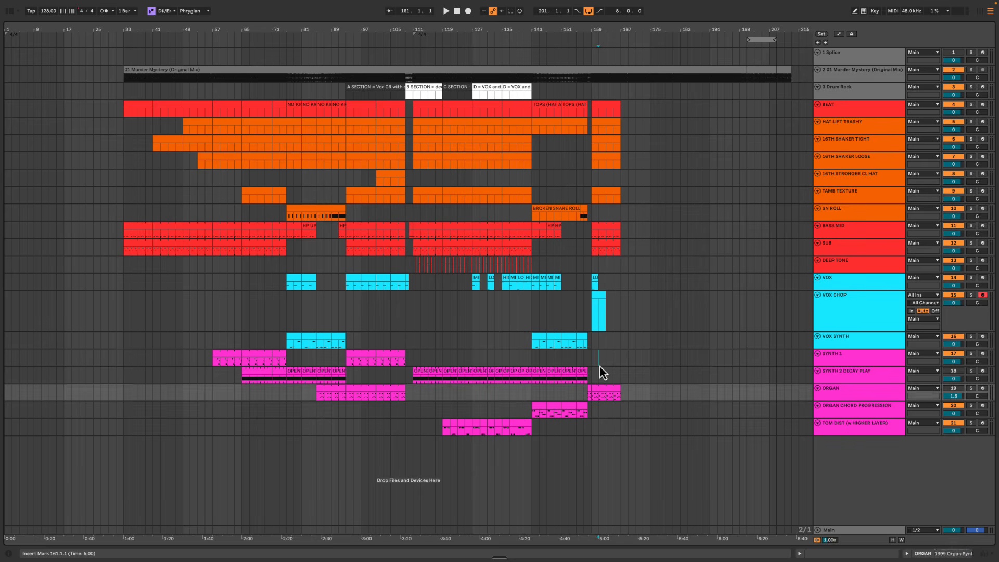
{"action": "left_click", "coordinate": [600, 360]}
{"action": "left_click_drag", "start_coordinate": [613, 30], "coordinate": [573, 361]}
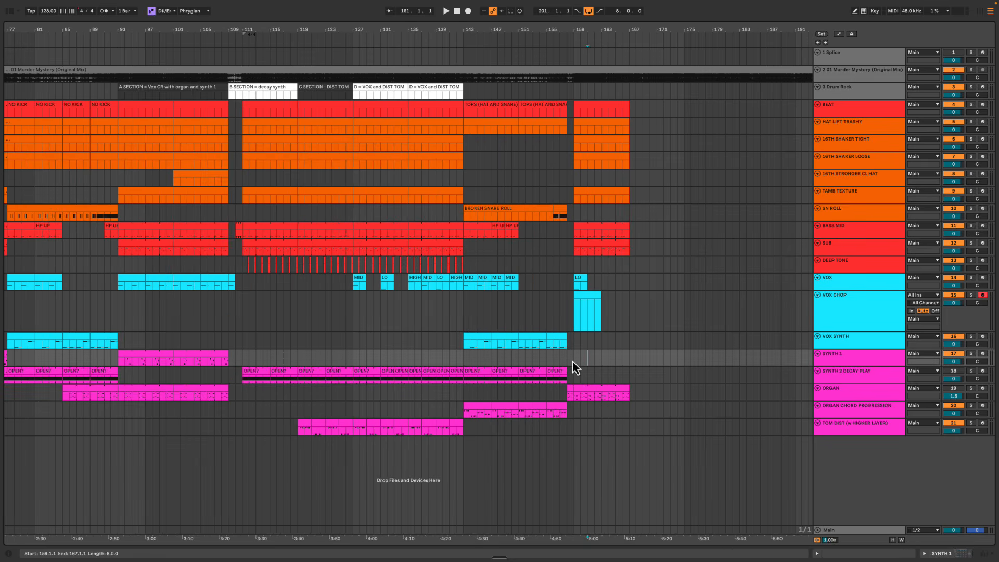
Listen to the reference from bar 159 and compare it with the passages around bars 112, 123 and 129
{"action": "left_click", "coordinate": [596, 395]}
{"action": "key", "text": "space"}
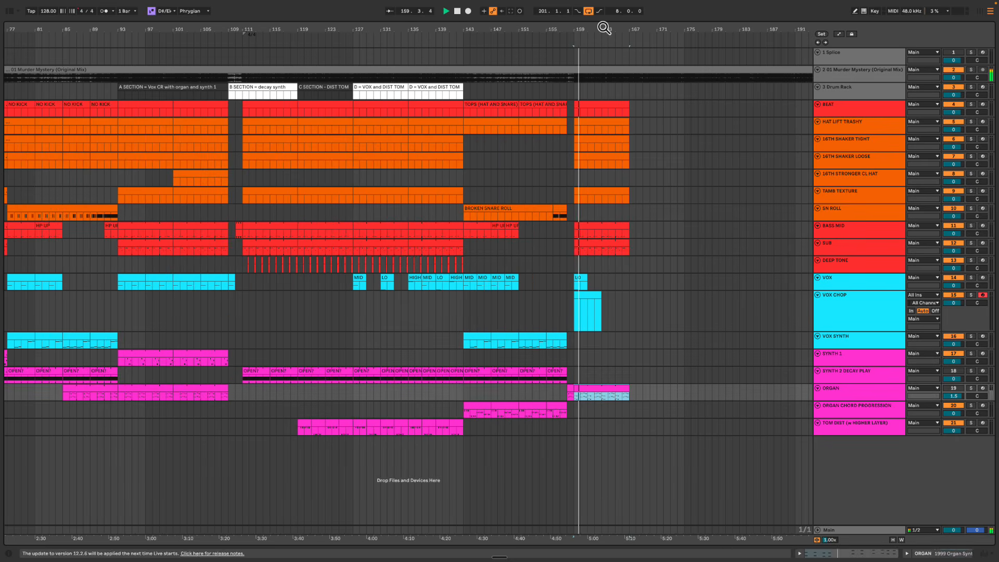
{"action": "left_click", "coordinate": [252, 329]}
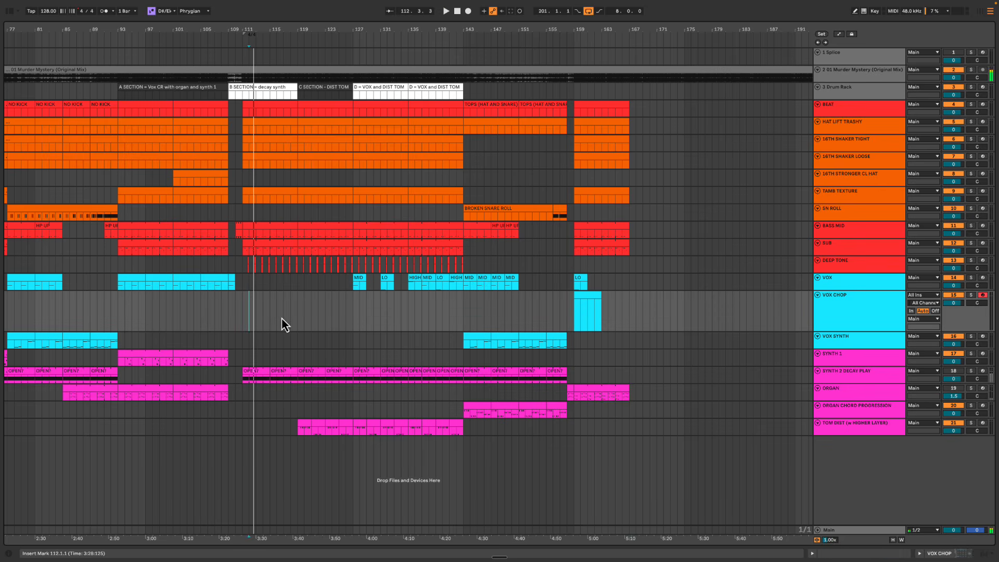
{"action": "left_click", "coordinate": [578, 346]}
{"action": "left_click", "coordinate": [325, 328]}
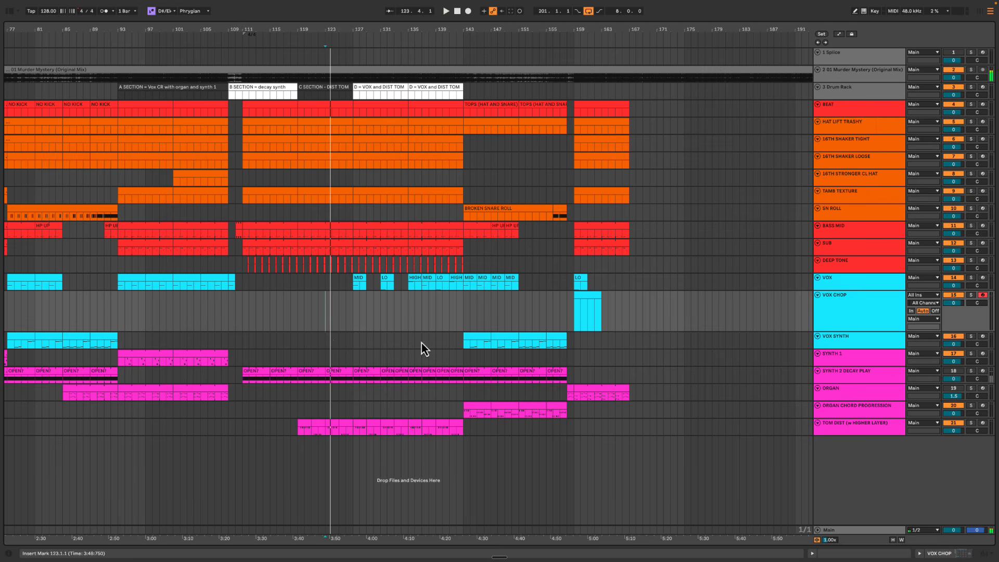
{"action": "left_click", "coordinate": [580, 345]}
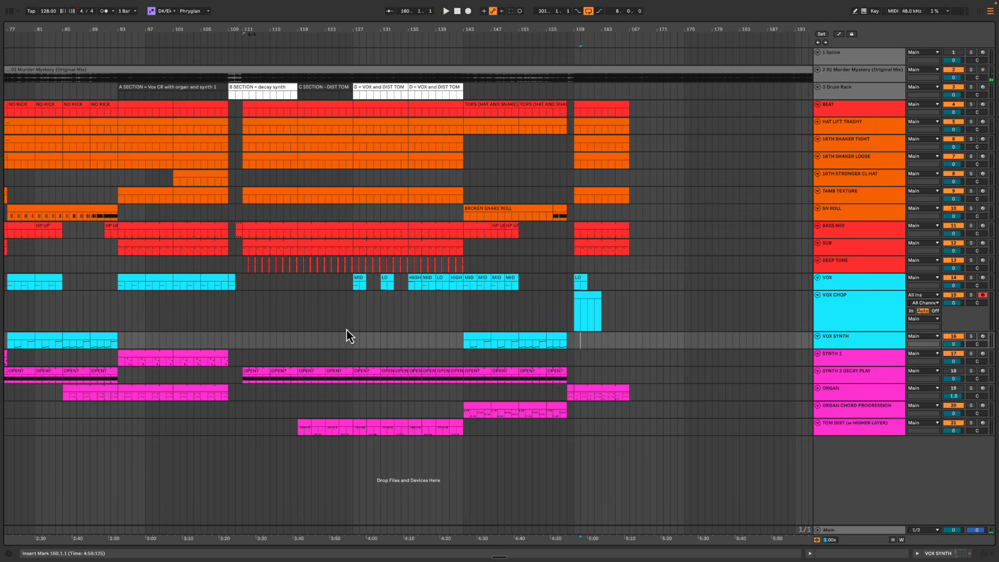
{"action": "left_click", "coordinate": [367, 311]}
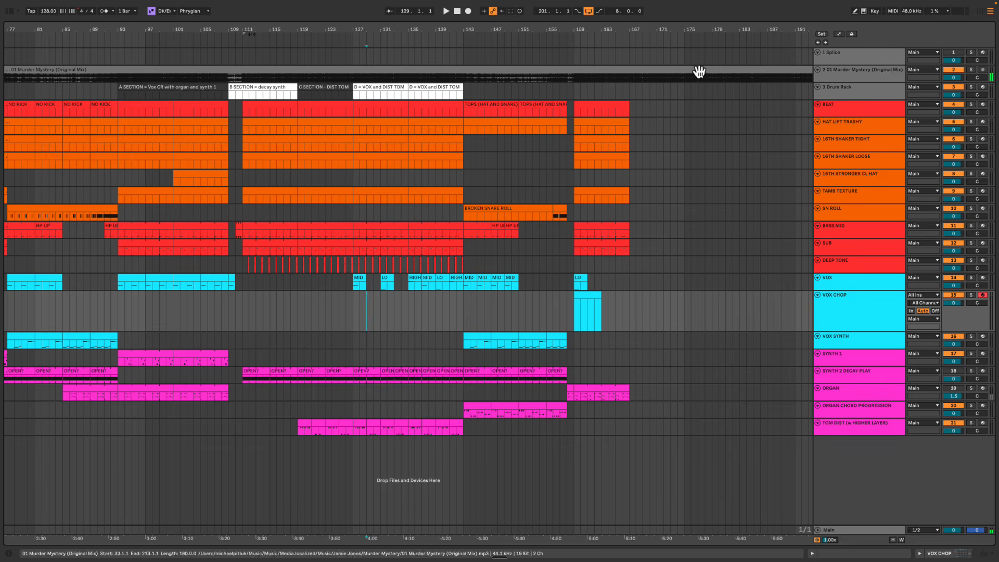
Compare the vox, synth and organ layers of the earlier sections with the unfilled bars after bar 165
{"action": "left_click_drag", "start_coordinate": [639, 32], "coordinate": [638, 21]}
{"action": "left_click_drag", "start_coordinate": [337, 313], "coordinate": [562, 491]}
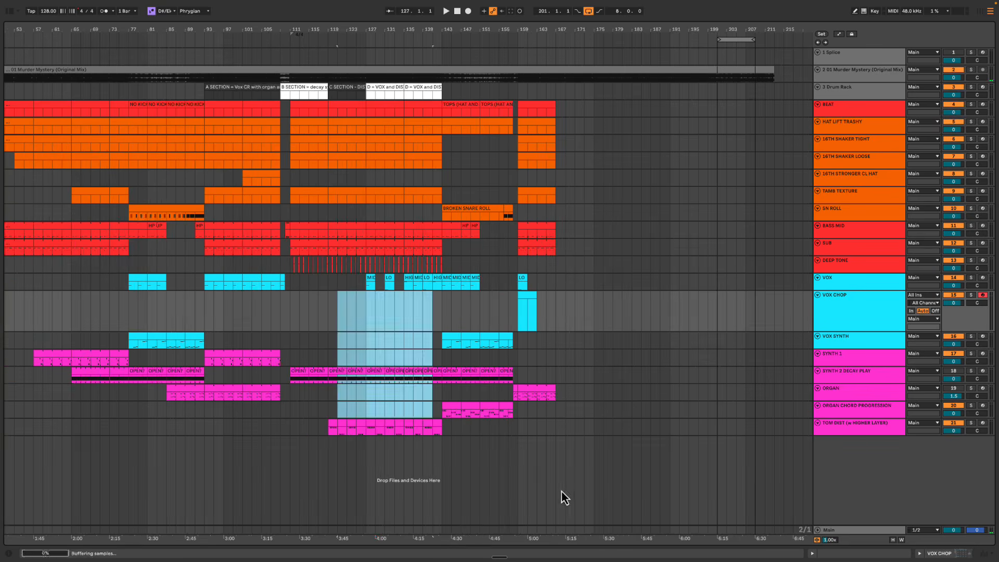
{"action": "left_click_drag", "start_coordinate": [552, 263], "coordinate": [647, 416]}
{"action": "scroll", "coordinate": [311, 339], "scroll_direction": "left", "scroll_amount": 5}
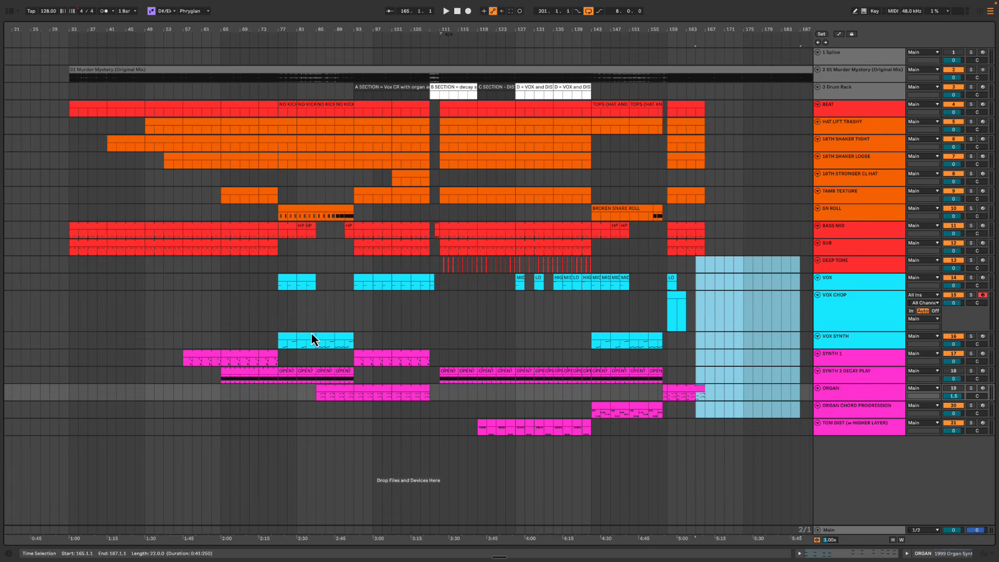
{"action": "scroll", "coordinate": [366, 314], "scroll_direction": "right", "scroll_amount": 3}
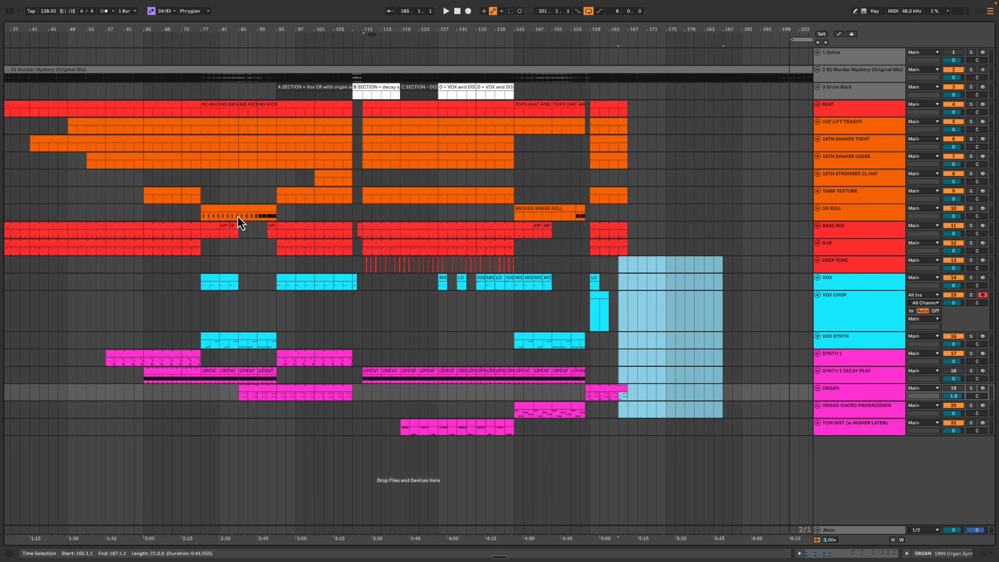
{"action": "left_click_drag", "start_coordinate": [225, 183], "coordinate": [540, 473]}
{"action": "scroll", "coordinate": [631, 127], "scroll_direction": "right", "scroll_amount": 1}
{"action": "left_click_drag", "start_coordinate": [637, 88], "coordinate": [743, 417]}
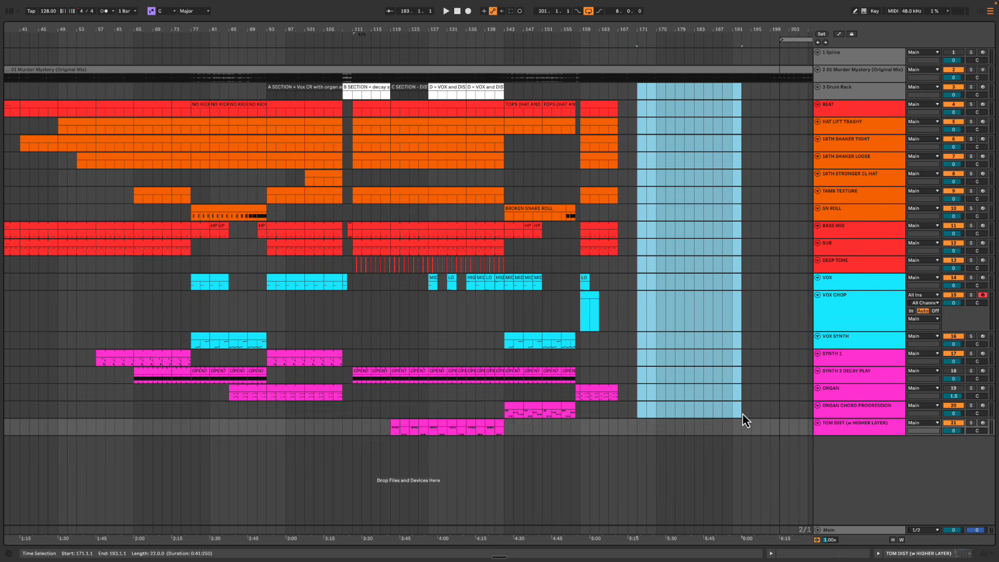
Examine which drum, bass, vox and synth layers the section from bar 159 uses compared with the preceding sections
{"action": "left_click_drag", "start_coordinate": [580, 87], "coordinate": [623, 415]}
{"action": "left_click", "coordinate": [622, 405]}
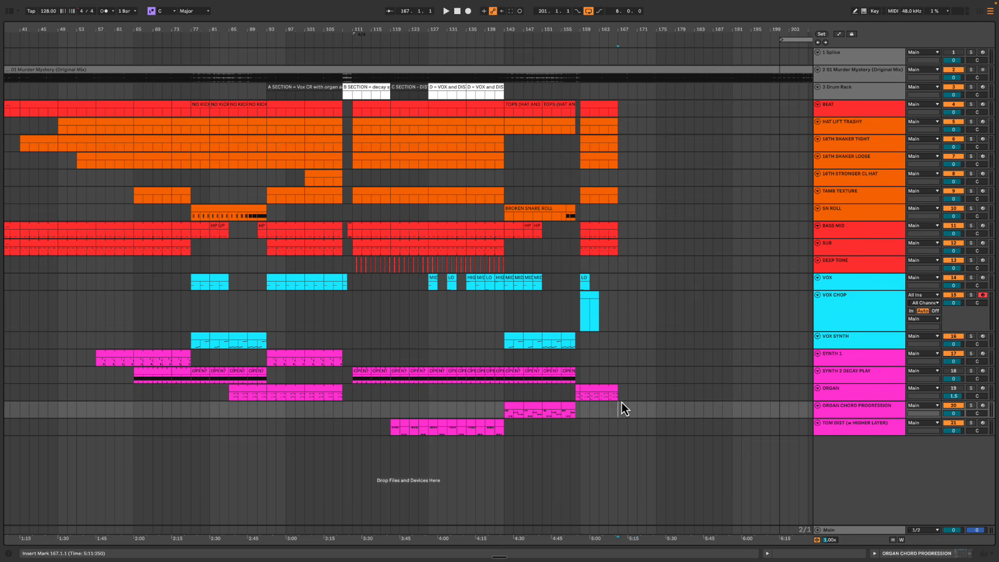
{"action": "left_click_drag", "start_coordinate": [608, 88], "coordinate": [721, 408]}
{"action": "left_click", "coordinate": [658, 177]}
{"action": "left_click_drag", "start_coordinate": [582, 89], "coordinate": [657, 379]}
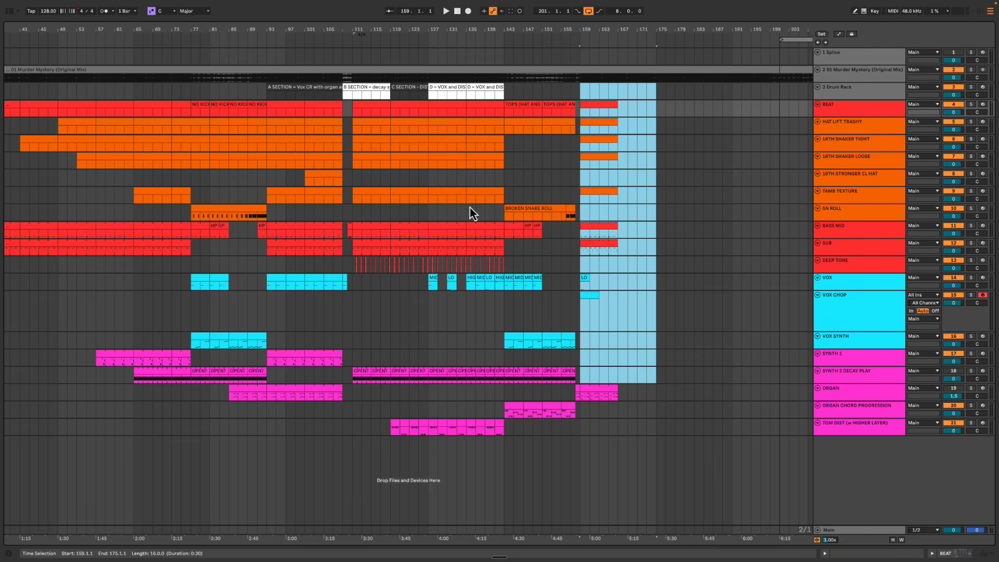
{"action": "left_click_drag", "start_coordinate": [237, 99], "coordinate": [558, 517]}
{"action": "left_click", "coordinate": [618, 281]}
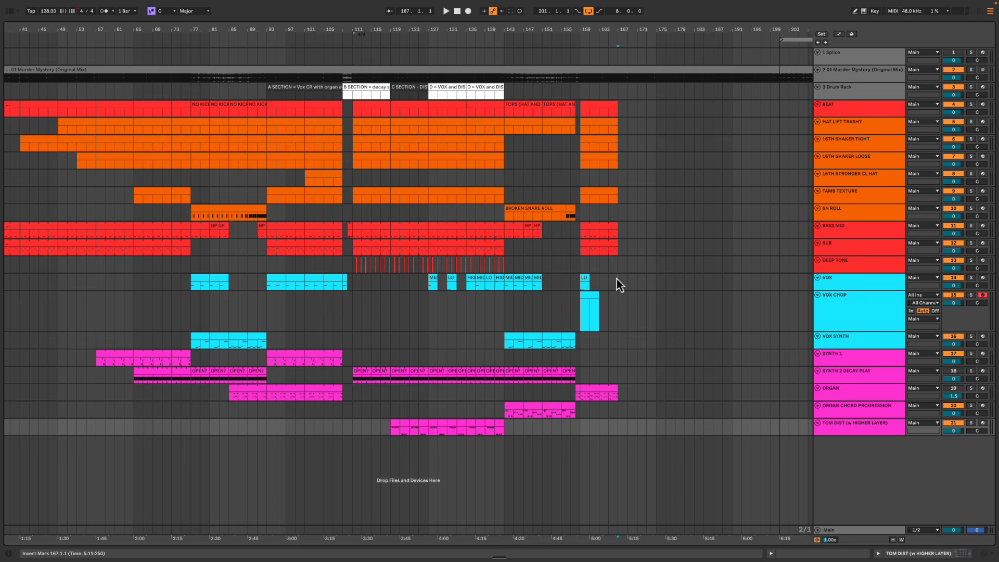
{"action": "left_click_drag", "start_coordinate": [602, 24], "coordinate": [567, 94]}
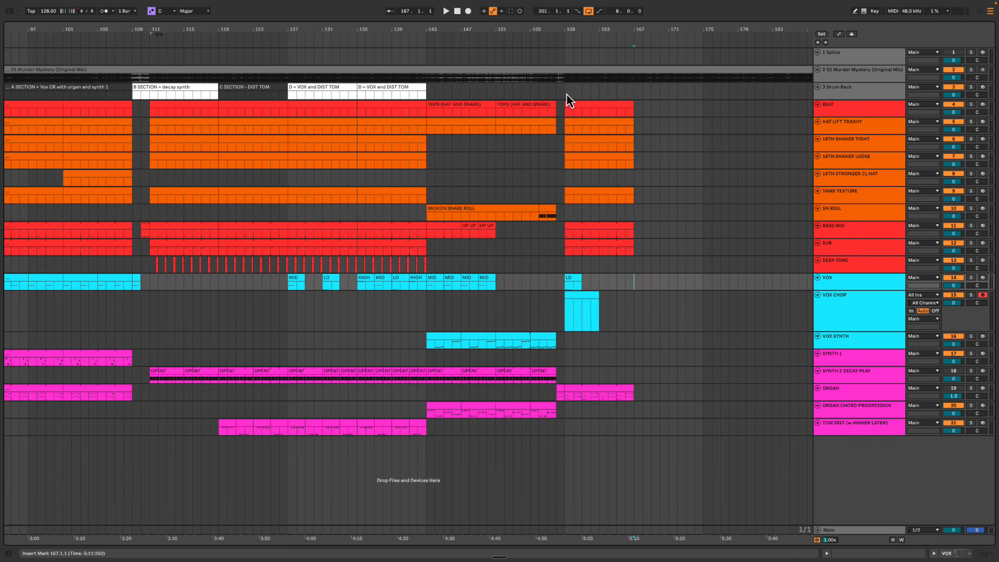
{"action": "left_click_drag", "start_coordinate": [581, 180], "coordinate": [631, 338]}
{"action": "left_click", "coordinate": [522, 180]}
{"action": "double_click", "coordinate": [572, 30]}
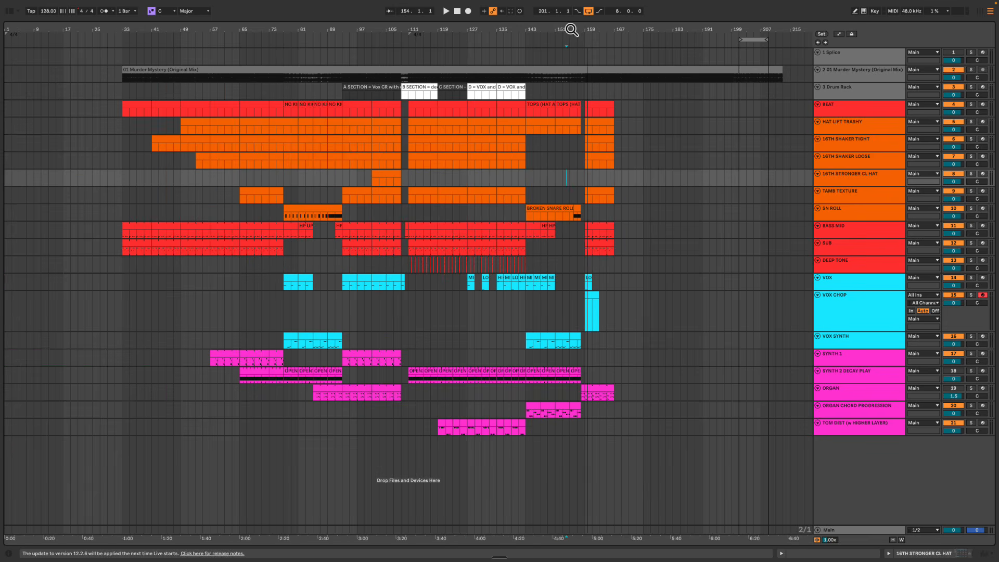
{"action": "left_click_drag", "start_coordinate": [582, 85], "coordinate": [636, 362]}
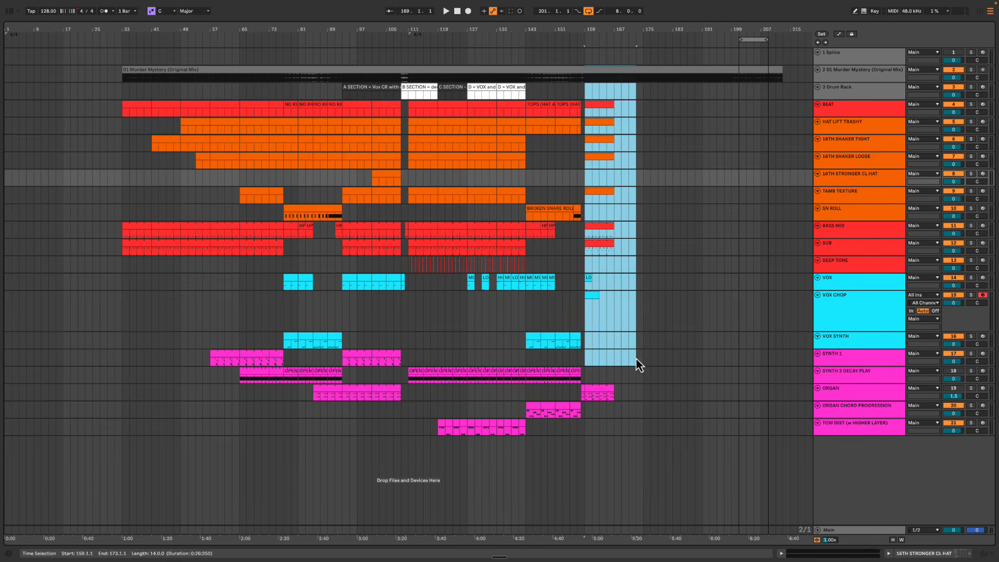
{"action": "left_click", "coordinate": [541, 86]}
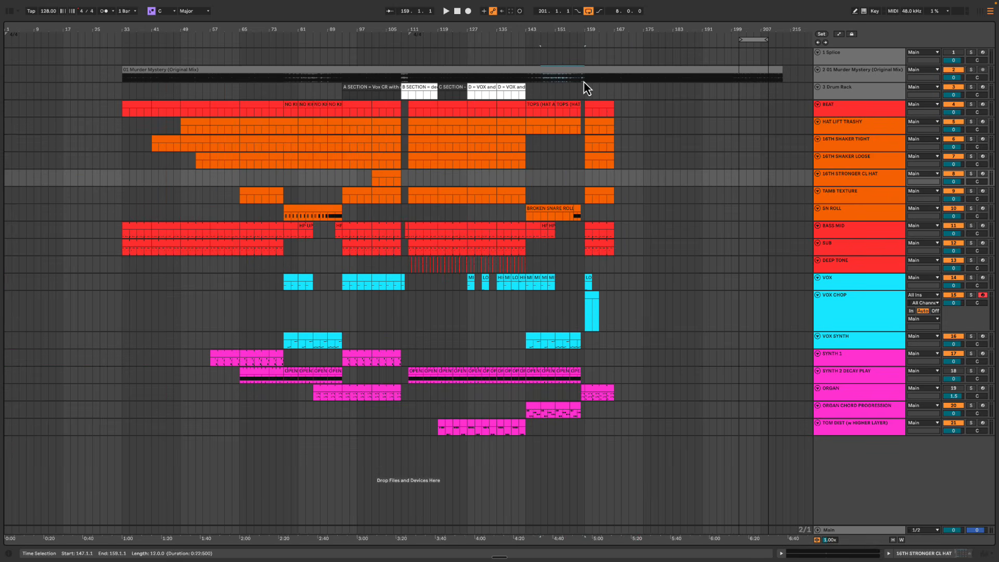
Duplicate the four-bar VOX CHOP clip and consolidate both into one clip across bars 159–167, following the reference from bar 164
{"action": "left_click_drag", "start_coordinate": [630, 32], "coordinate": [632, 28]}
{"action": "left_click", "coordinate": [515, 107]}
{"action": "key", "text": "space"}
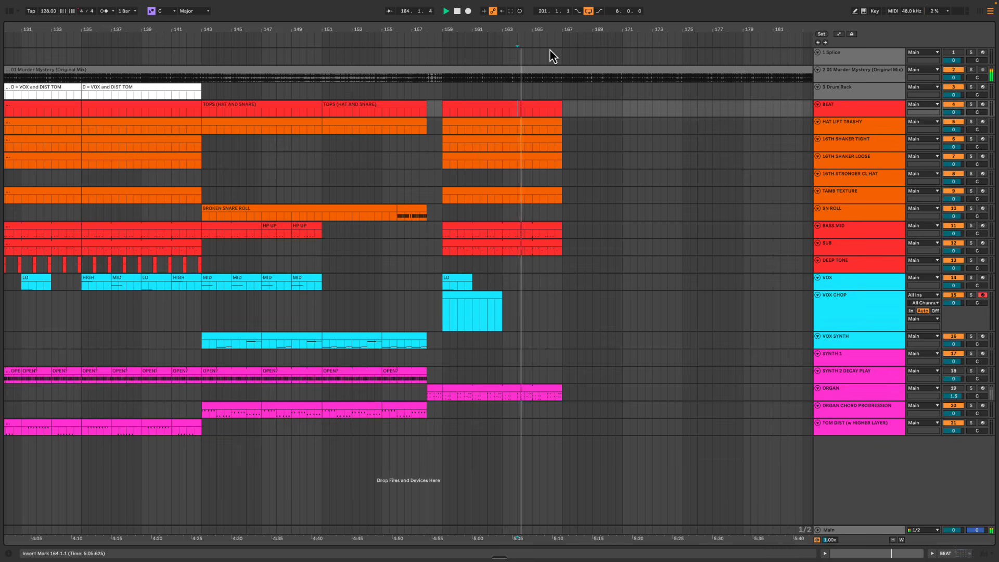
{"action": "left_click_drag", "start_coordinate": [553, 30], "coordinate": [557, 27]}
{"action": "left_click", "coordinate": [446, 303]}
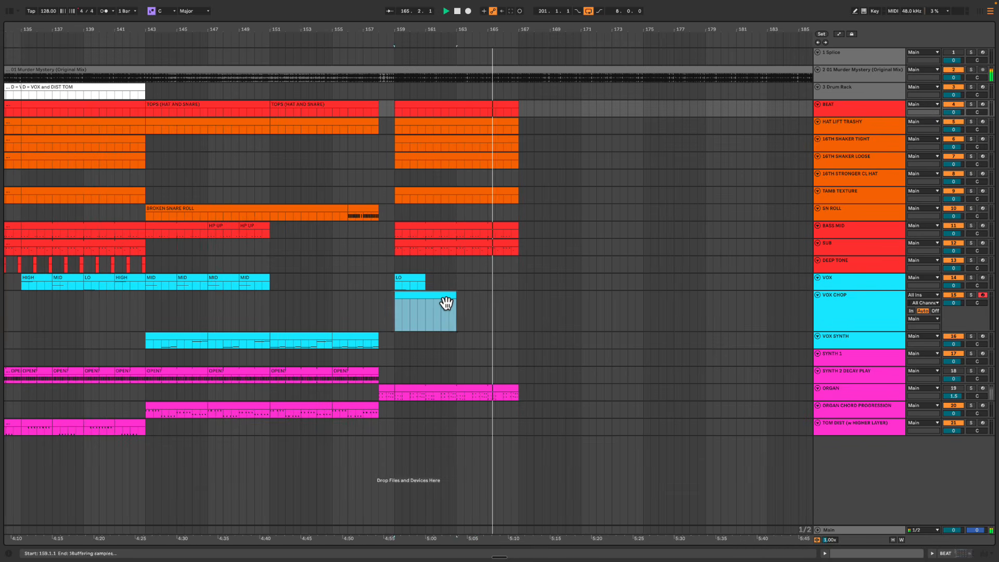
{"action": "key", "text": "ctrl+d"}
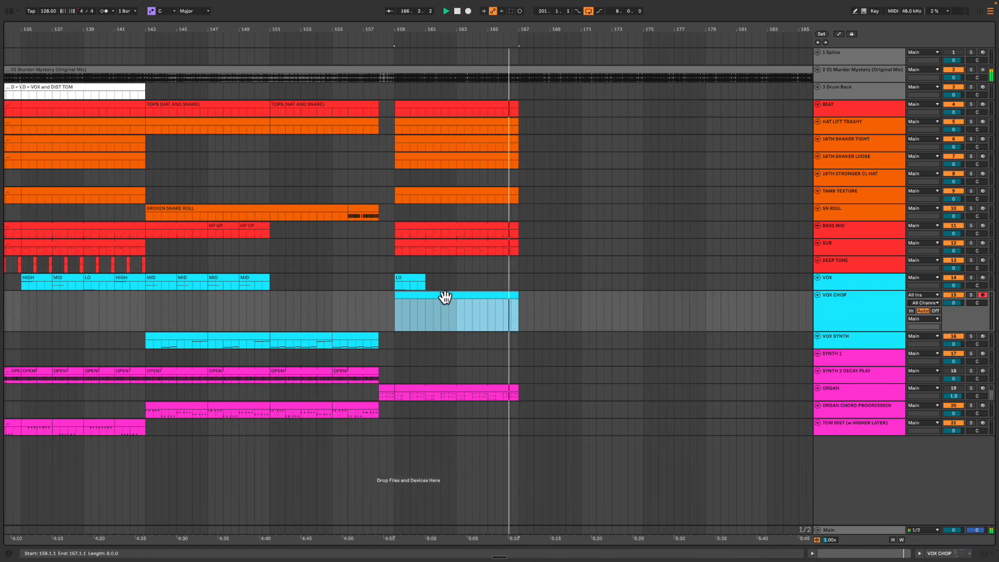
Listen past bar 167, then duplicate the VOX CHOP, beat, percussion, bass and sub clips of bars 159–167 to bars 167–175
{"action": "left_click", "coordinate": [456, 283]}
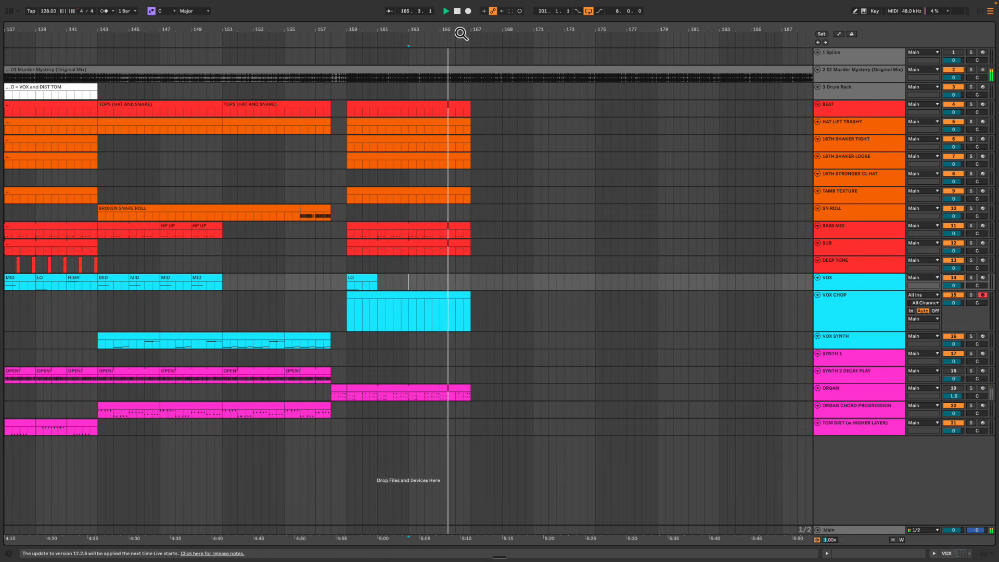
{"action": "left_click_drag", "start_coordinate": [461, 34], "coordinate": [466, 32]}
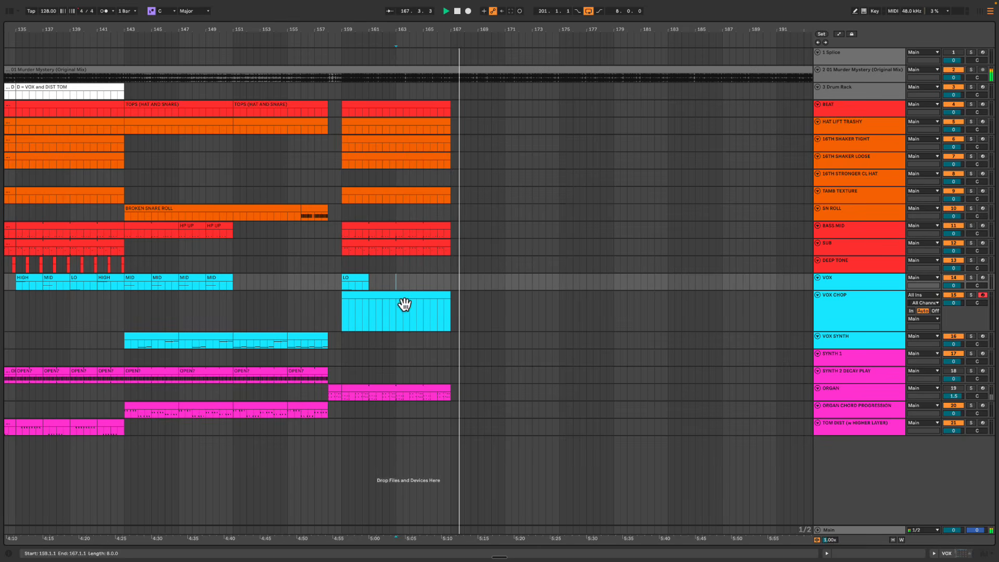
{"action": "left_click_drag", "start_coordinate": [318, 31], "coordinate": [421, 78]}
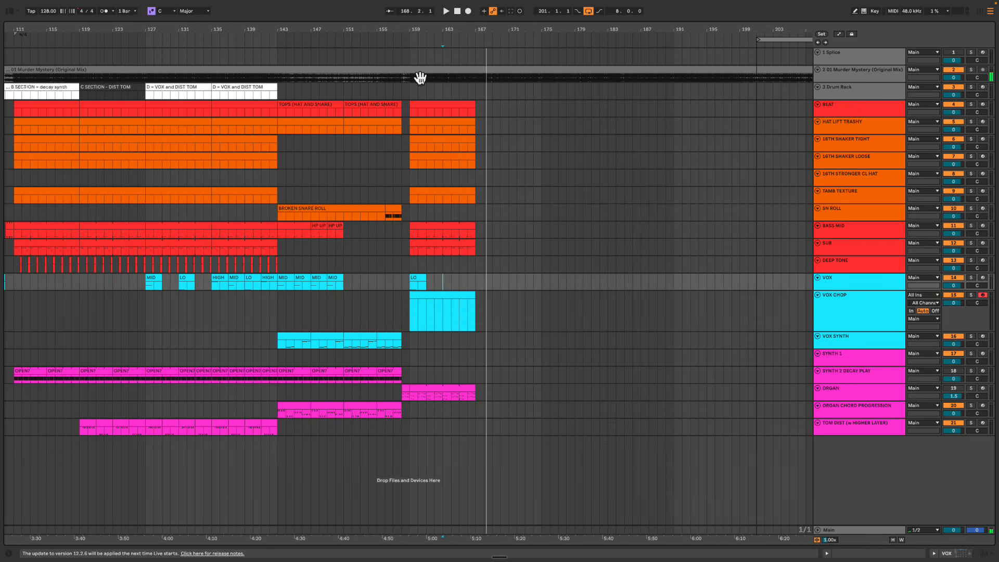
{"action": "left_click", "coordinate": [465, 299]}
{"action": "key", "text": "ctrl+d"}
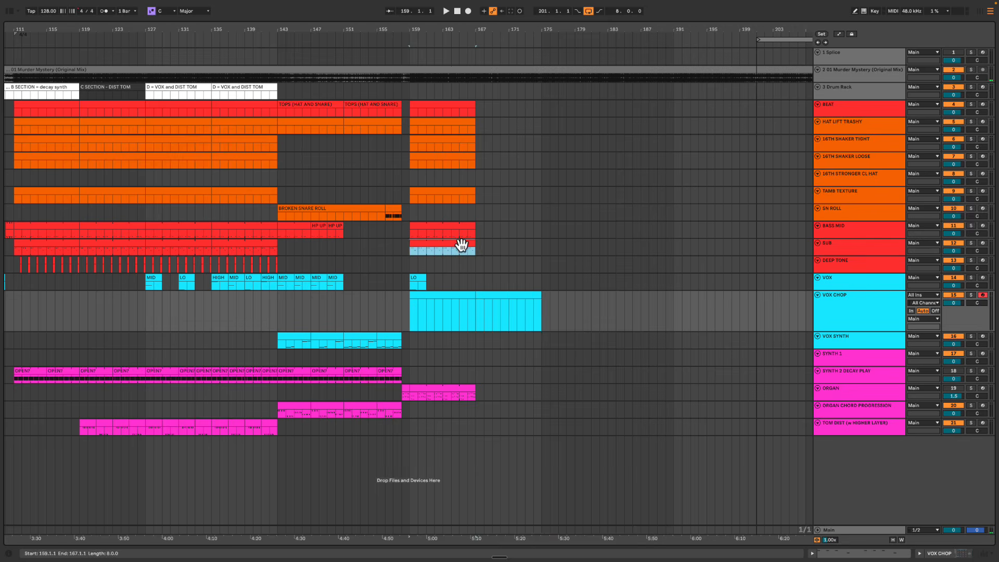
{"action": "left_click", "coordinate": [448, 103], "text": "shift"}
{"action": "key", "text": "ctrl+d"}
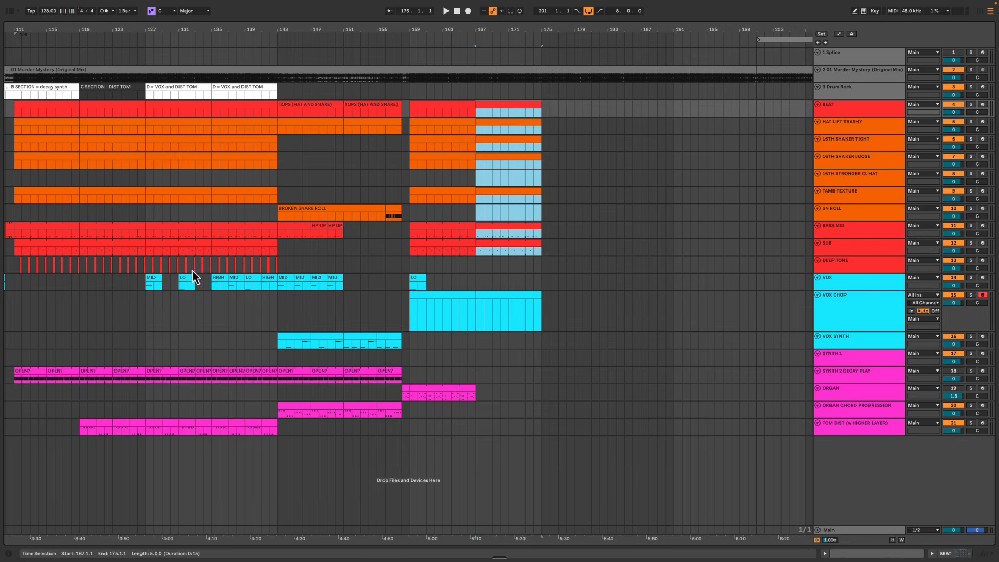
Copy the MID vox clip from bar 127 to bar 167 on the VOX track and listen to the reference there
{"action": "left_click_drag", "start_coordinate": [151, 274], "coordinate": [481, 287]}
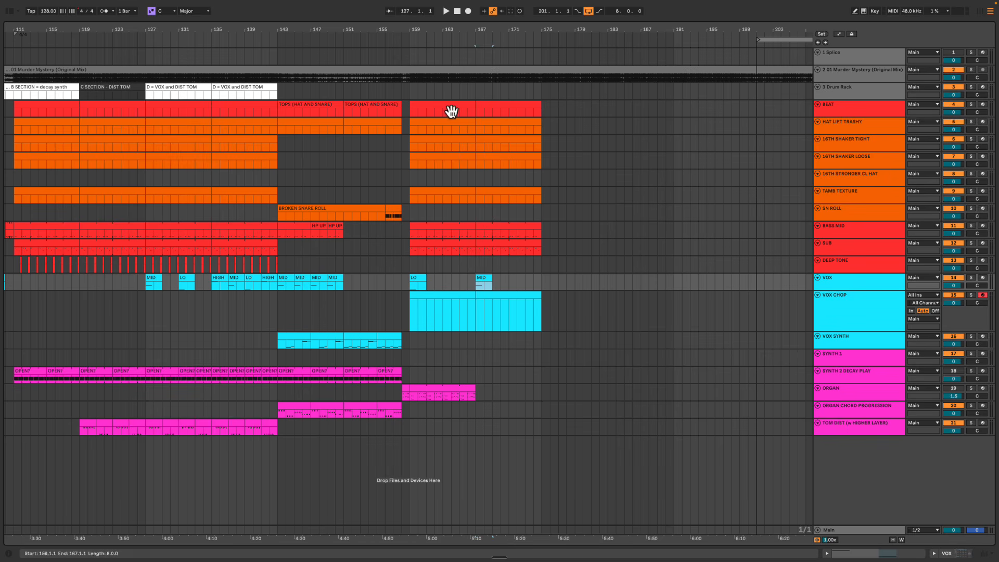
{"action": "left_click_drag", "start_coordinate": [438, 35], "coordinate": [438, 55]}
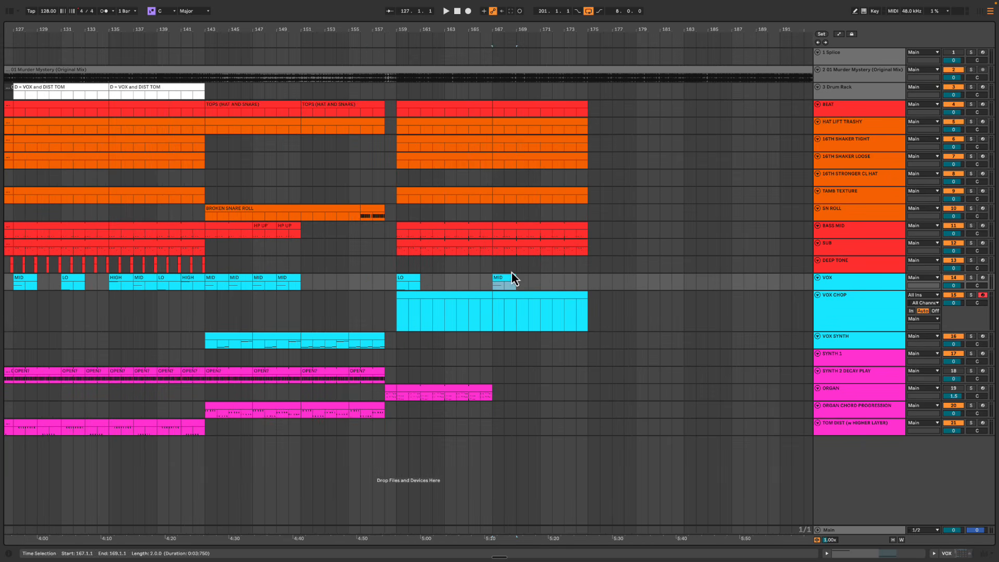
{"action": "key", "text": "space"}
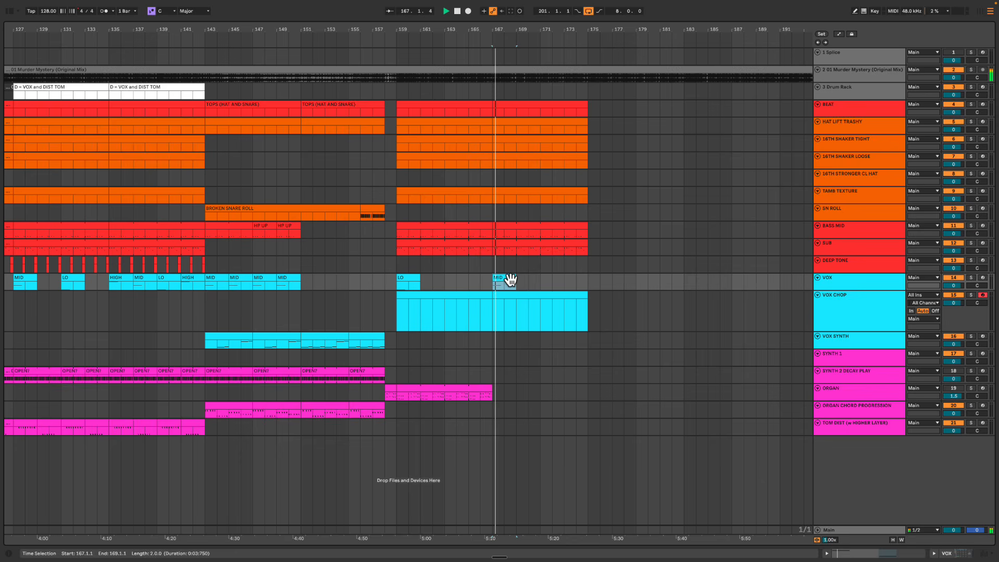
Compare the reference at the LO vox clip at bar 159 and the HIGH clip at bar 141 with the MID clip at bar 167
{"action": "left_click", "coordinate": [410, 281]}
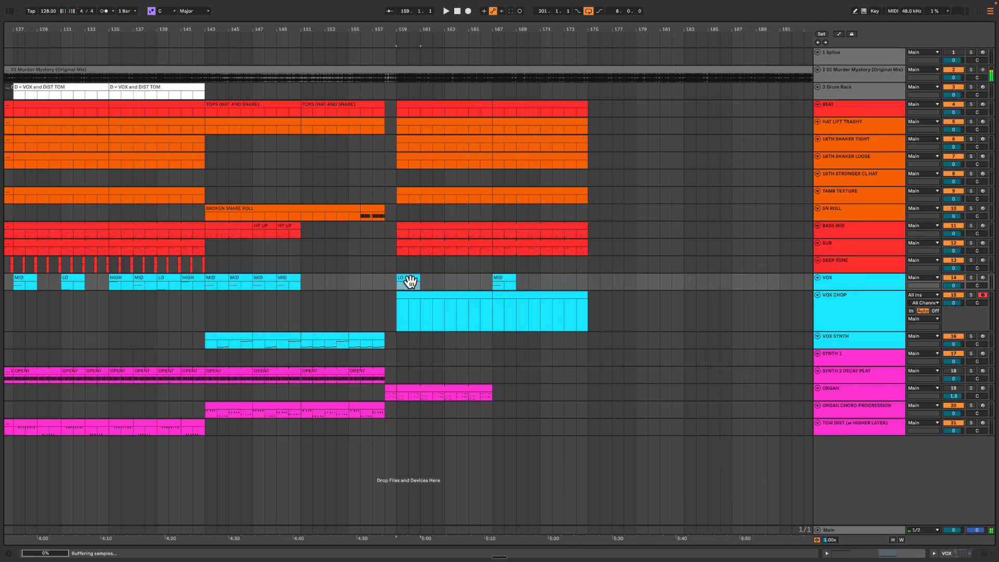
{"action": "left_click", "coordinate": [191, 283]}
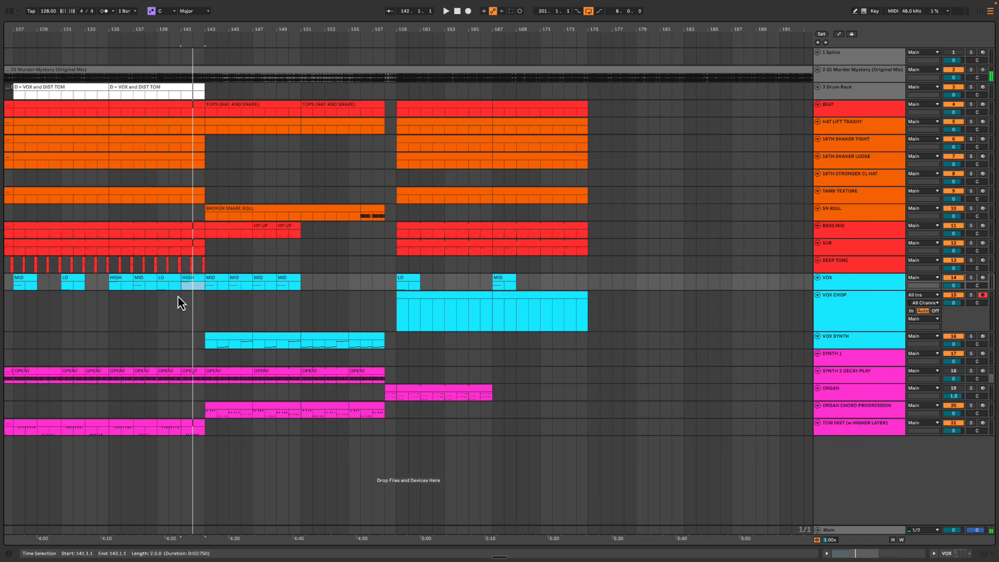
{"action": "left_click", "coordinate": [197, 279]}
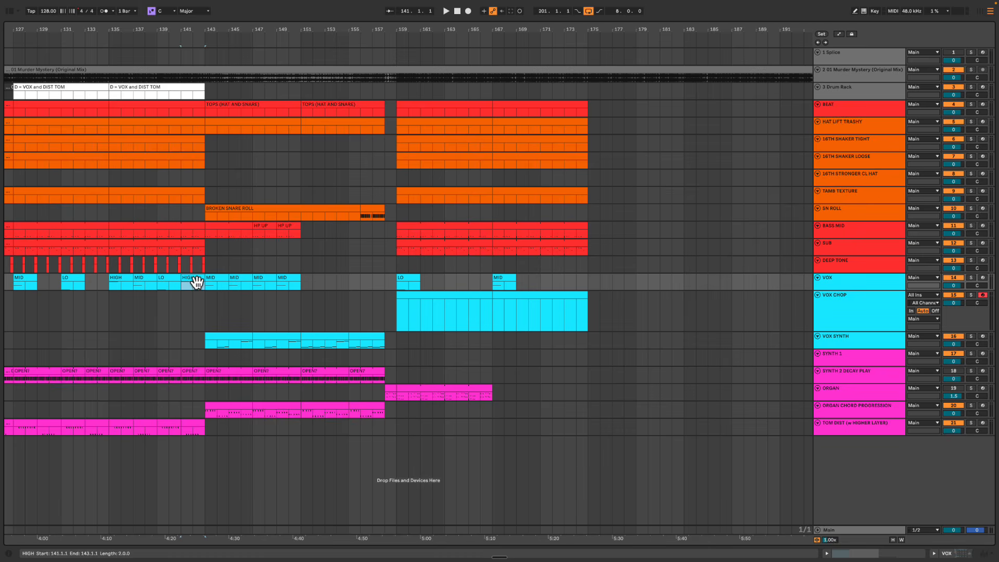
{"action": "left_click_drag", "start_coordinate": [442, 32], "coordinate": [528, 29]}
{"action": "left_click_drag", "start_coordinate": [62, 291], "coordinate": [560, 283]}
{"action": "left_click", "coordinate": [559, 282]}
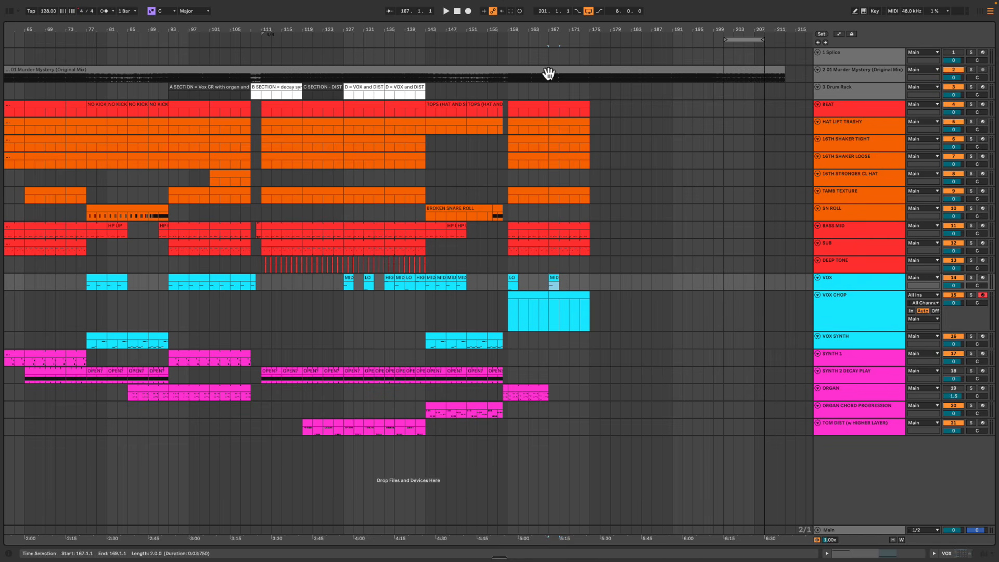
Review the layers of the whole arrangement through bar 175, focusing on the vox and synth parts from bar 167
{"action": "scroll", "coordinate": [452, 294], "scroll_direction": "left", "scroll_amount": 3}
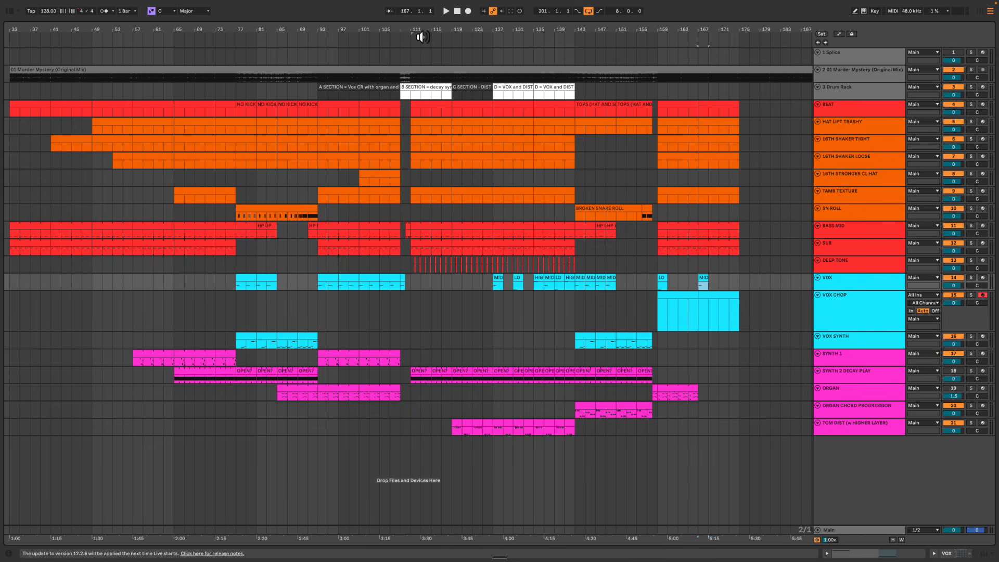
{"action": "left_click_drag", "start_coordinate": [425, 25], "coordinate": [418, 33]}
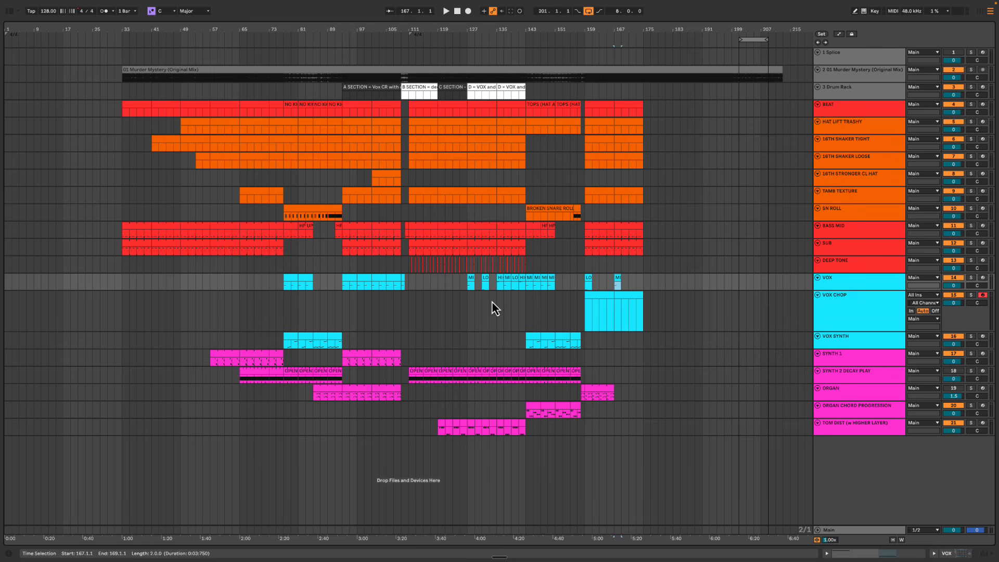
{"action": "left_click_drag", "start_coordinate": [188, 209], "coordinate": [670, 488]}
{"action": "left_click", "coordinate": [636, 360]}
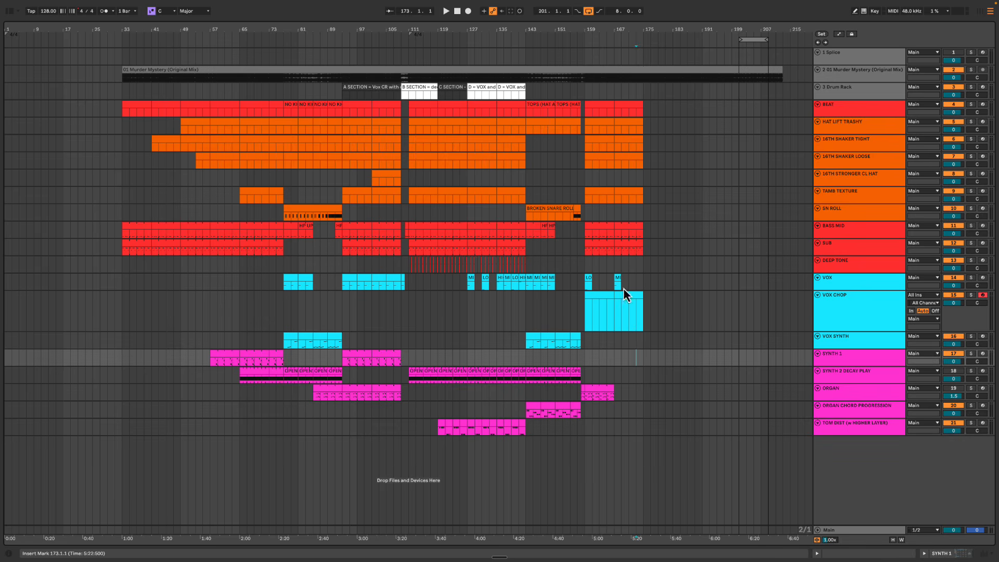
{"action": "left_click_drag", "start_coordinate": [415, 321], "coordinate": [693, 495]}
{"action": "left_click", "coordinate": [617, 337]}
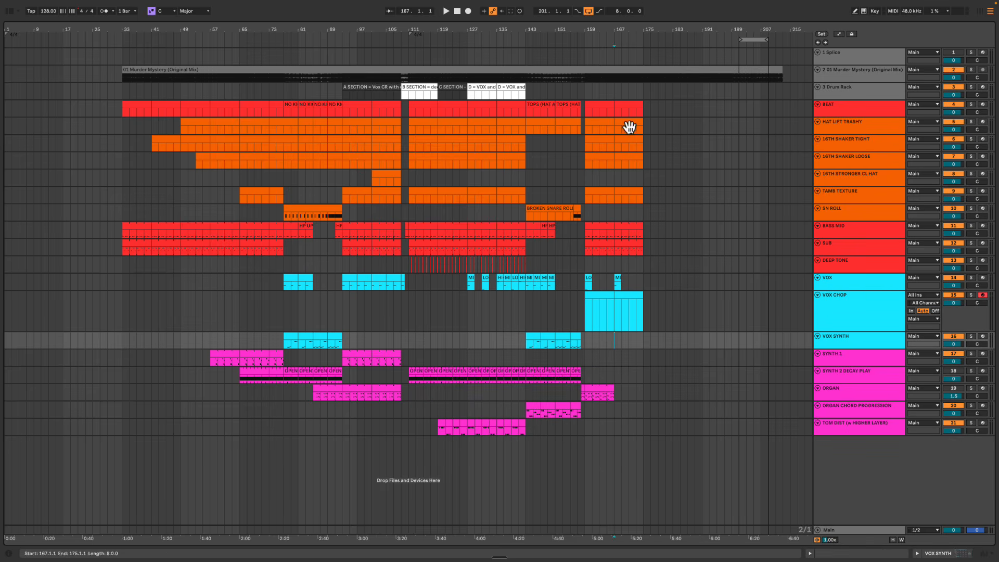
Review the arrangement's layers and the unfilled part past bar 175, and listen to the reference from bar 167
{"action": "left_click_drag", "start_coordinate": [580, 93], "coordinate": [677, 468]}
{"action": "left_click_drag", "start_coordinate": [601, 427], "coordinate": [598, 461]}
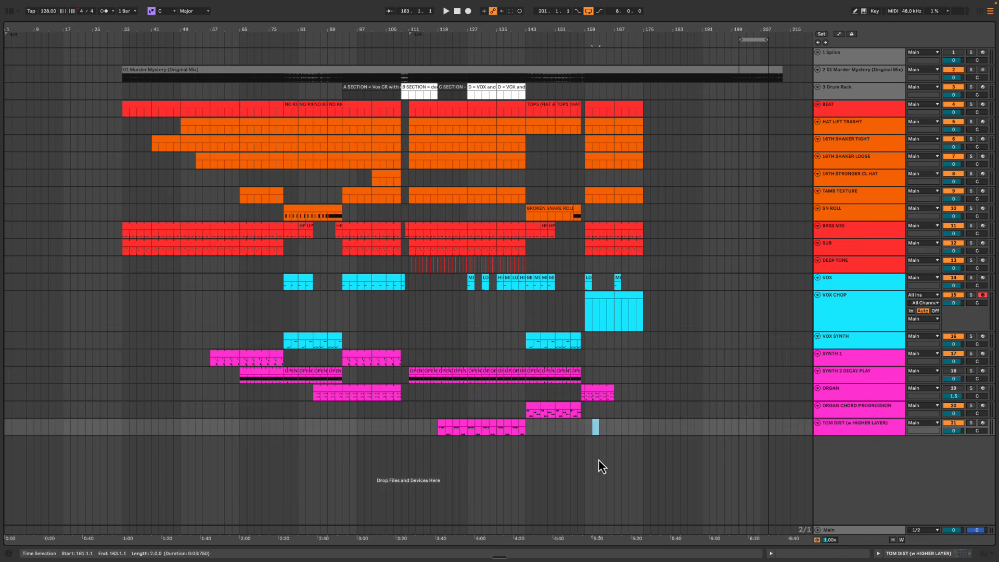
{"action": "left_click_drag", "start_coordinate": [601, 529], "coordinate": [639, 486]}
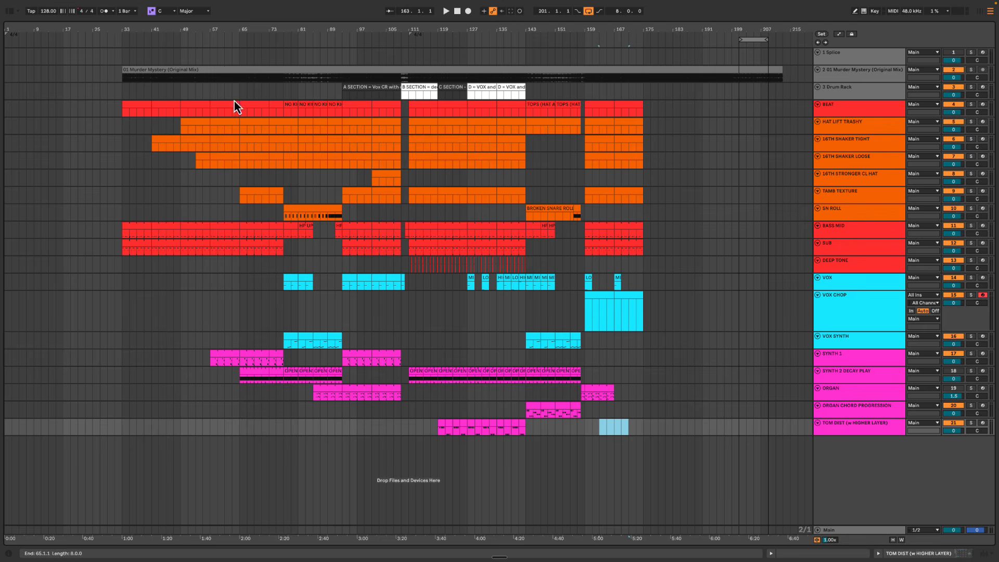
{"action": "left_click_drag", "start_coordinate": [234, 101], "coordinate": [689, 454]}
{"action": "left_click", "coordinate": [680, 375]}
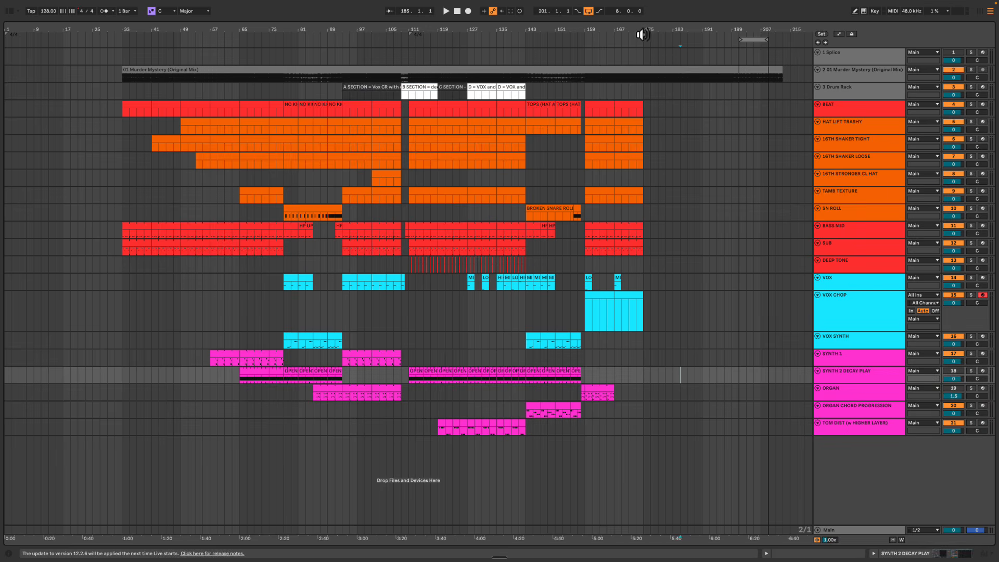
{"action": "left_click_drag", "start_coordinate": [646, 30], "coordinate": [603, 30]}
{"action": "left_click", "coordinate": [525, 268]}
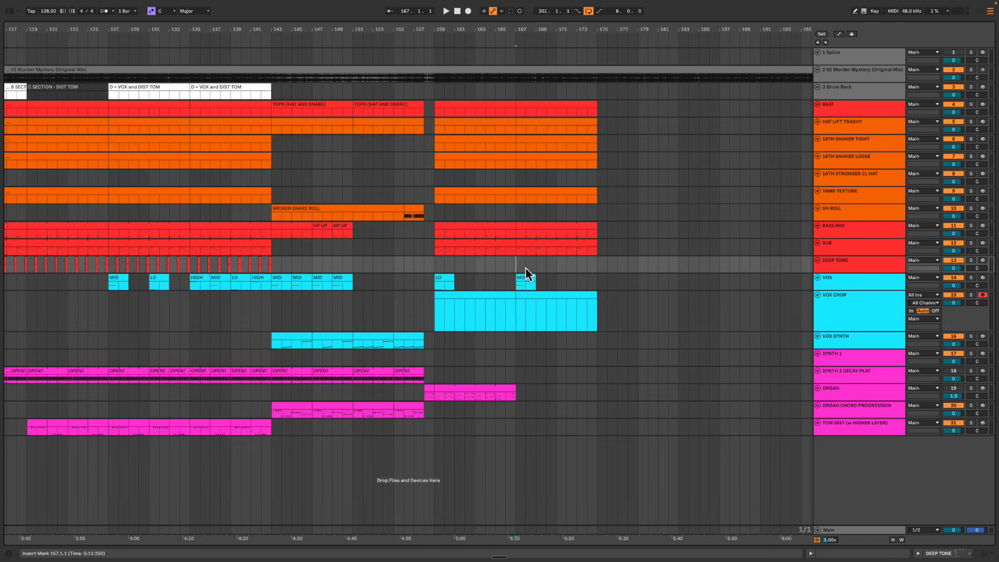
{"action": "key", "text": "space"}
{"action": "left_click", "coordinate": [739, 299]}
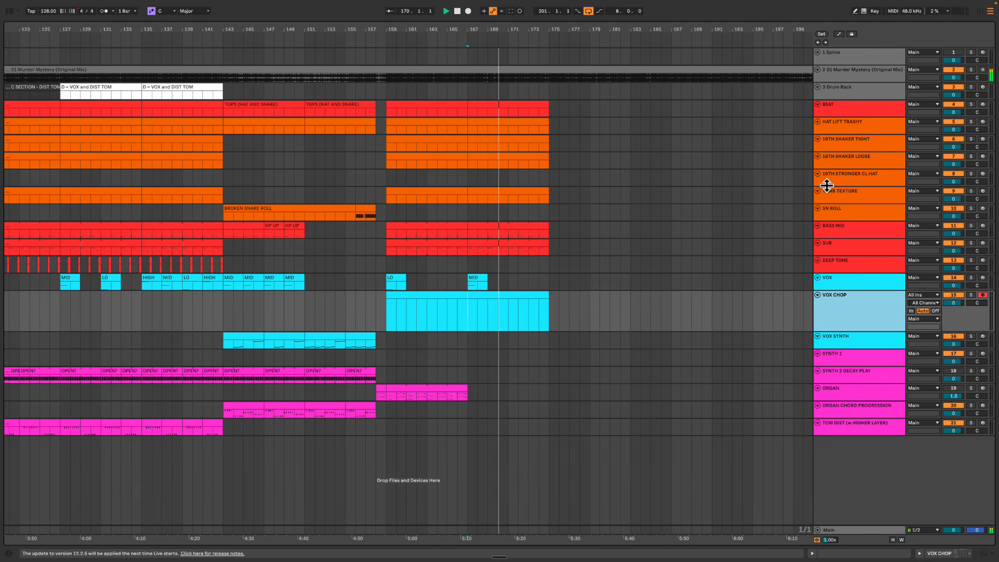
Copy the SYNTH 1 clip of bars 57–65 to bar 167 on the same track
{"action": "left_click_drag", "start_coordinate": [502, 31], "coordinate": [503, 26]}
{"action": "left_click", "coordinate": [231, 357]}
{"action": "key", "text": "space"}
{"action": "left_click_drag", "start_coordinate": [230, 357], "coordinate": [635, 358]}
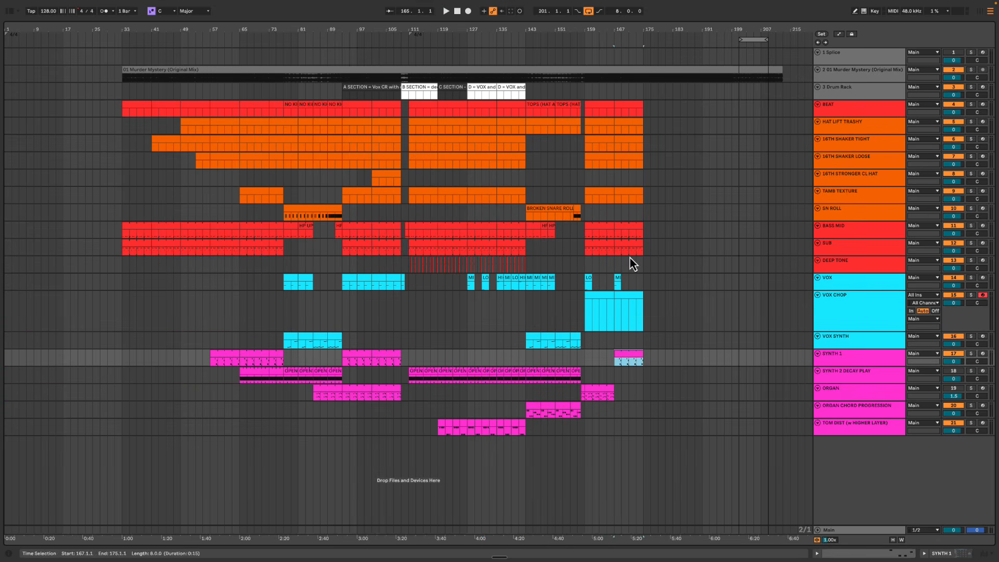
Listen to the reference from bar 167 and cut the copied SYNTH 1 clip down to bars 170–171 and 174–175
{"action": "left_click_drag", "start_coordinate": [638, 38], "coordinate": [635, 63]}
{"action": "key", "text": "space"}
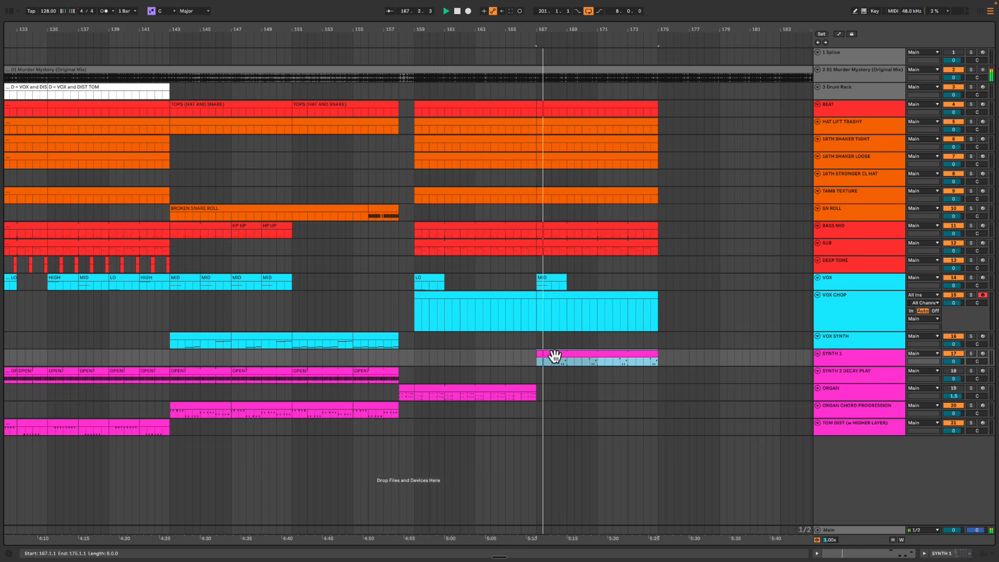
{"action": "left_click", "coordinate": [502, 363]}
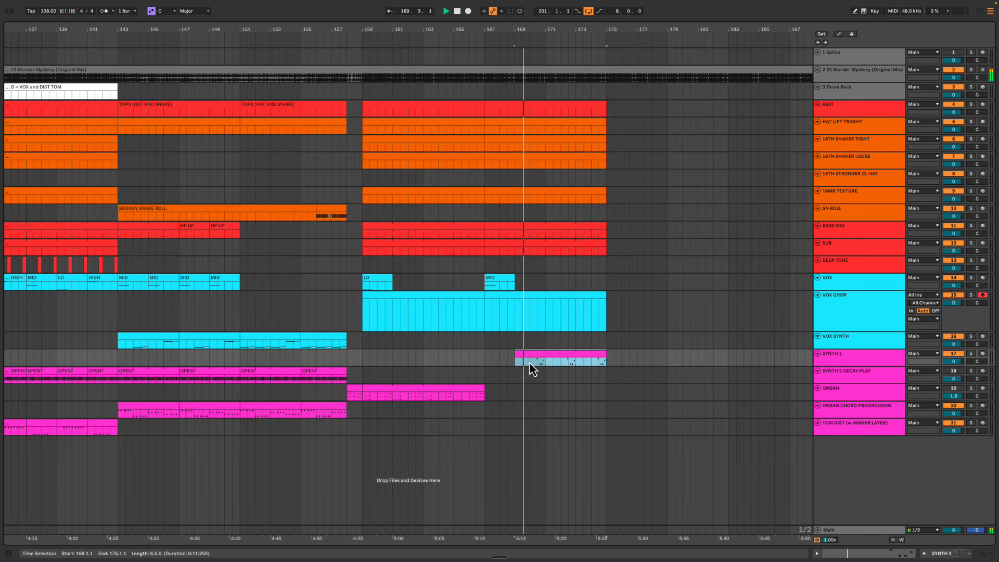
{"action": "left_click_drag", "start_coordinate": [530, 363], "coordinate": [543, 360]}
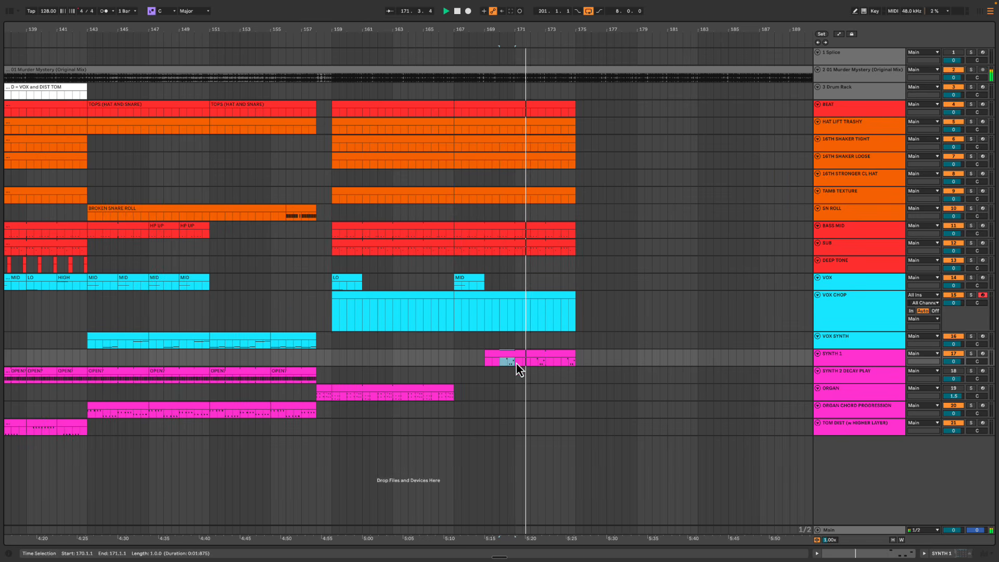
{"action": "left_click_drag", "start_coordinate": [516, 364], "coordinate": [546, 353]}
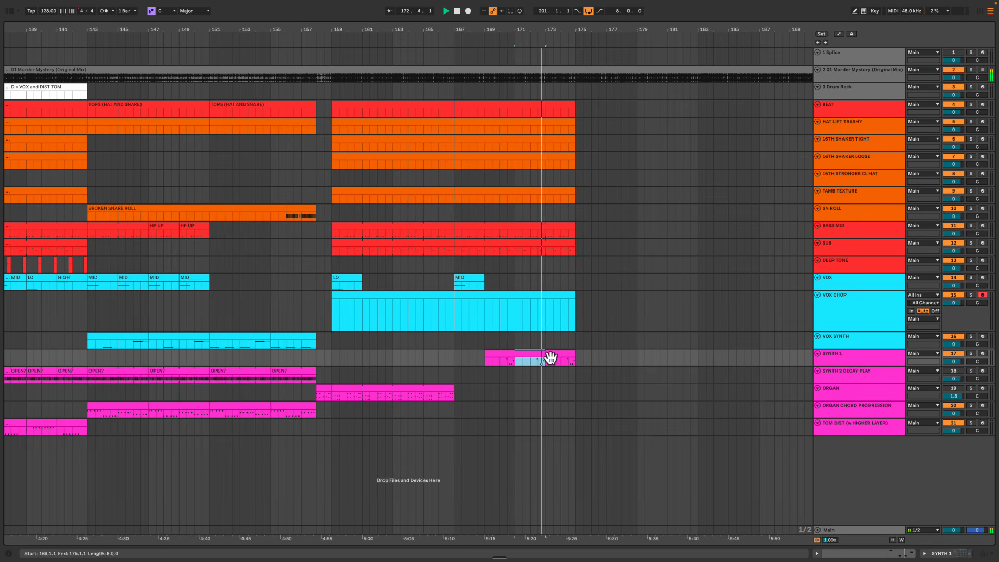
{"action": "left_click_drag", "start_coordinate": [450, 354], "coordinate": [547, 352]}
{"action": "key", "text": "Delete"}
{"action": "key", "text": "Delete"}
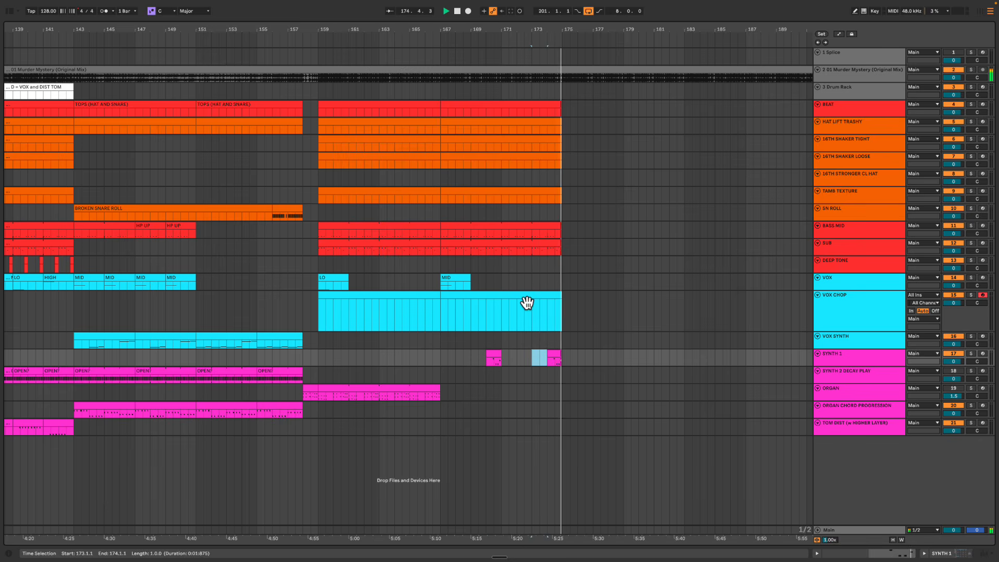
Copy the LO vox clip from bar 159 to bar 175 and duplicate the BEAT through SUB clips of bars 167–175 to bars 175–183
{"action": "left_click", "coordinate": [526, 297]}
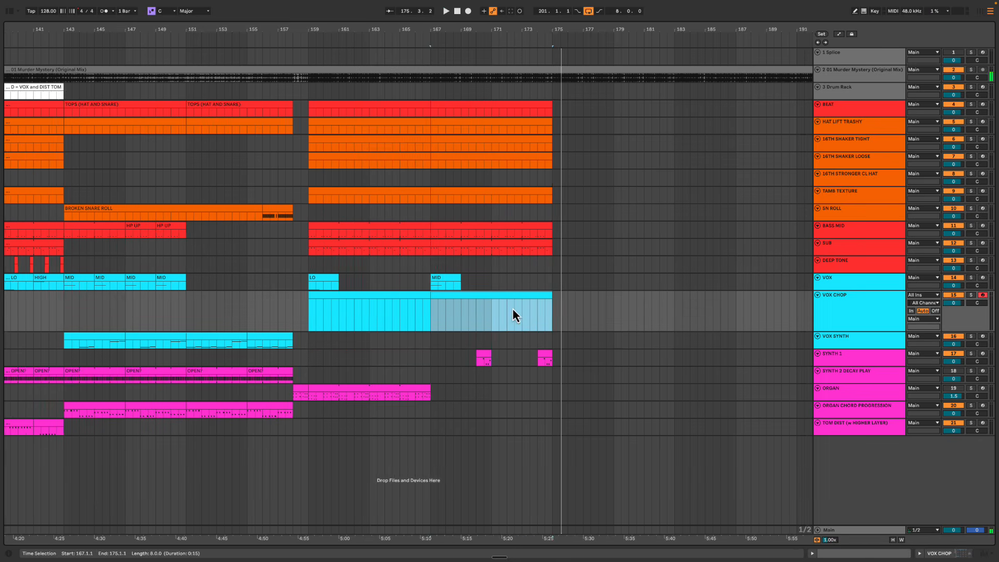
{"action": "left_click_drag", "start_coordinate": [323, 281], "coordinate": [562, 288]}
{"action": "left_click", "coordinate": [508, 232]}
{"action": "left_click", "coordinate": [508, 250]}
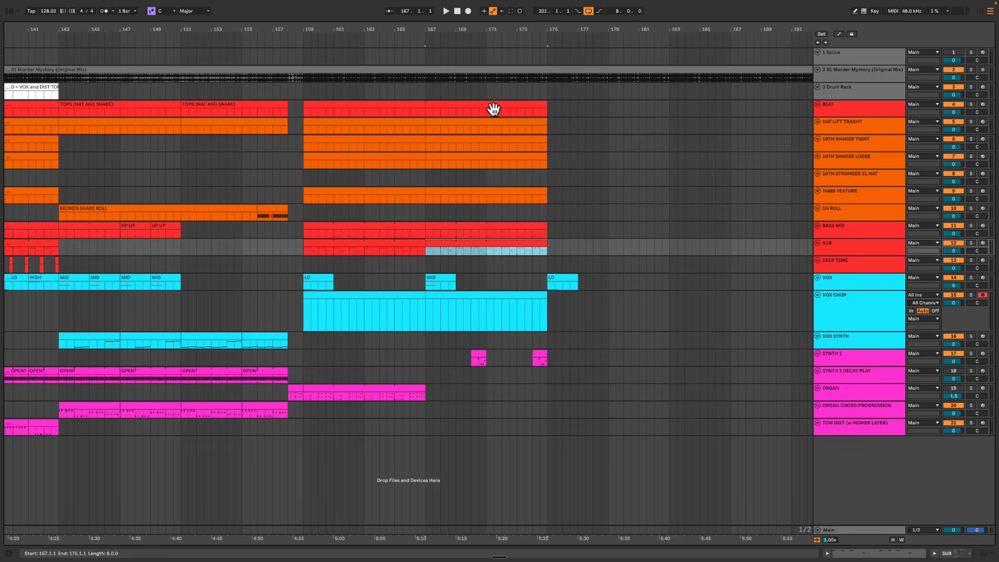
{"action": "left_click", "coordinate": [493, 109], "text": "shift"}
{"action": "key", "text": "ctrl+d"}
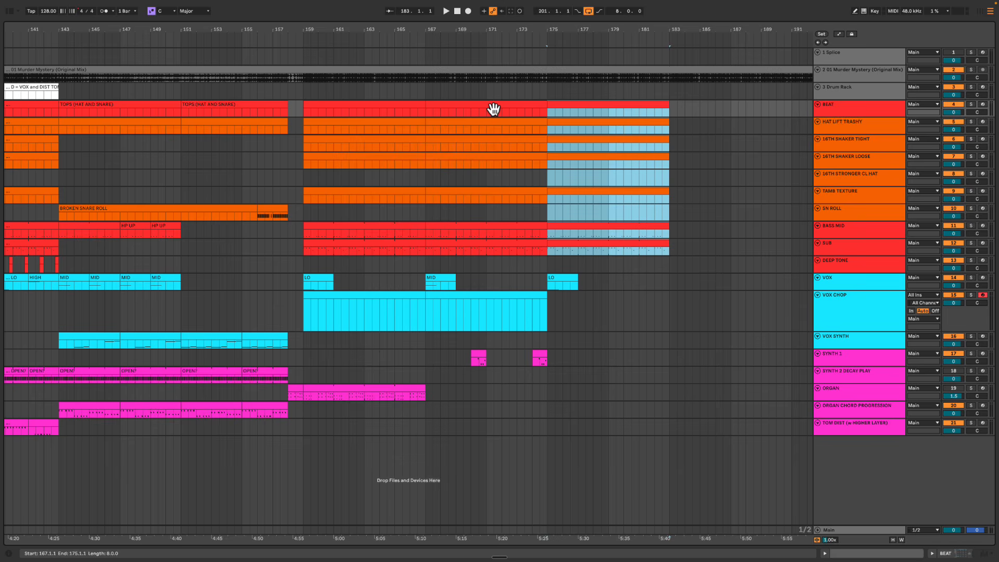
Examine the synth and organ layers around bars 164–175 and the whole section from bar 167
{"action": "left_click_drag", "start_coordinate": [502, 28], "coordinate": [502, 23]}
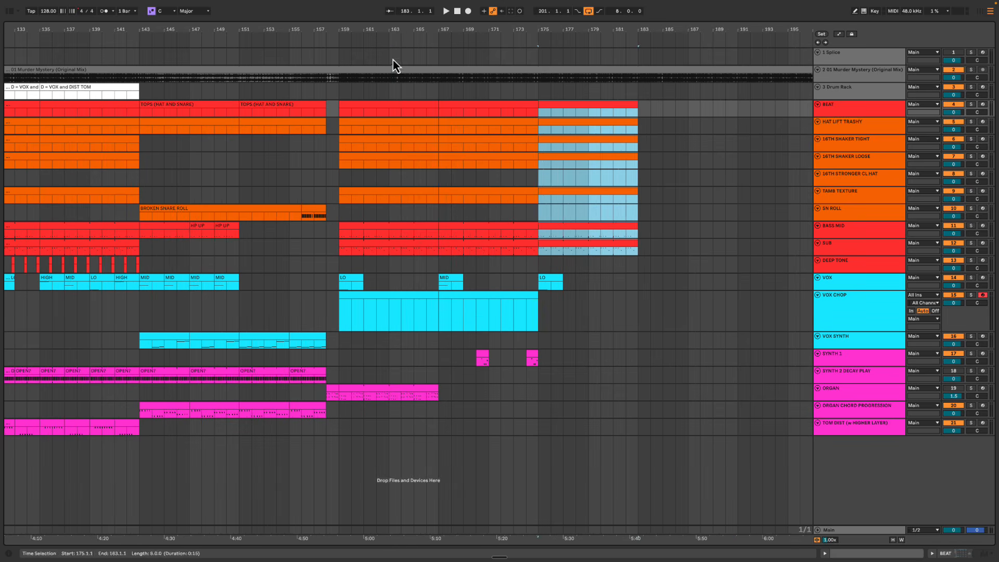
{"action": "left_click_drag", "start_coordinate": [392, 60], "coordinate": [478, 361]}
{"action": "left_click", "coordinate": [648, 398]}
{"action": "left_click_drag", "start_coordinate": [402, 359], "coordinate": [438, 414]}
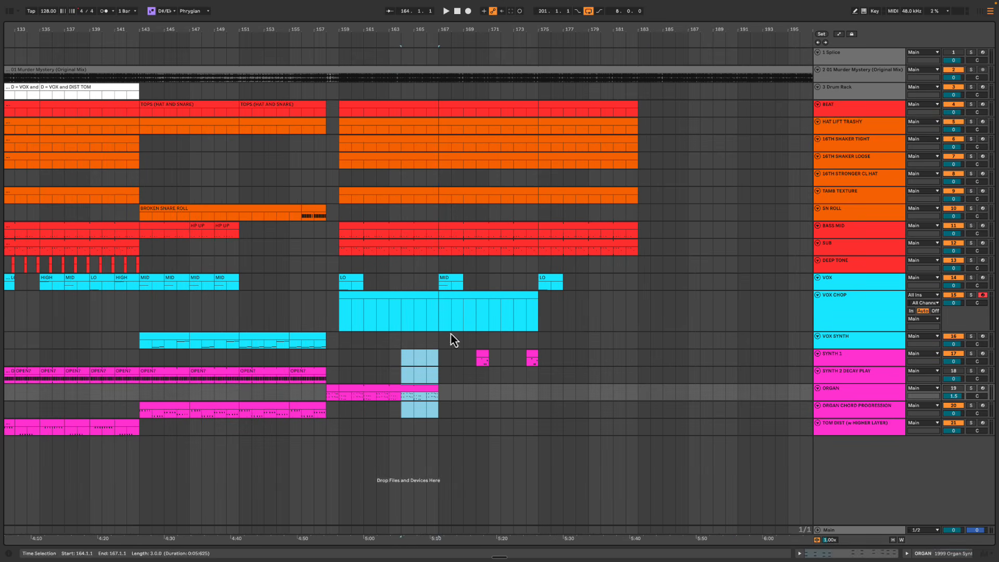
{"action": "left_click_drag", "start_coordinate": [442, 91], "coordinate": [657, 373]}
{"action": "left_click_drag", "start_coordinate": [640, 32], "coordinate": [630, 26]}
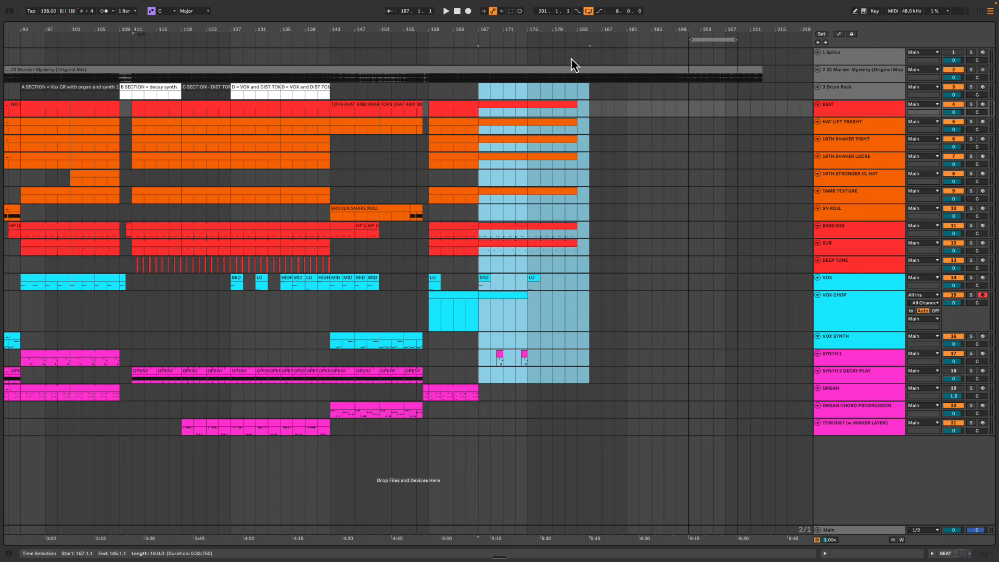
Compare the rebuilt section of bars 159–183 with the unfilled remainder up to the reference track's end
{"action": "left_click_drag", "start_coordinate": [575, 58], "coordinate": [737, 265]}
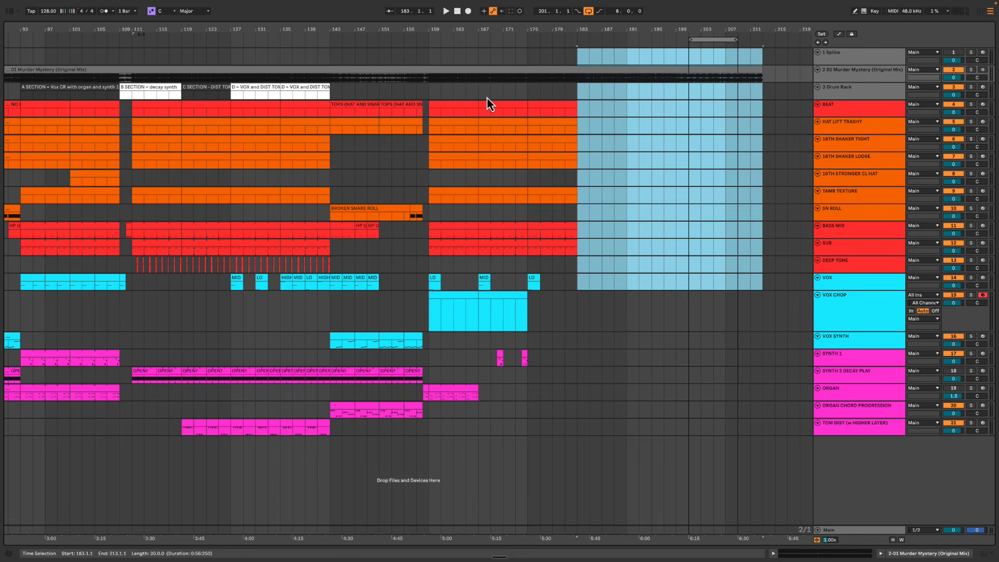
{"action": "left_click_drag", "start_coordinate": [487, 99], "coordinate": [630, 341]}
{"action": "left_click", "coordinate": [565, 314]}
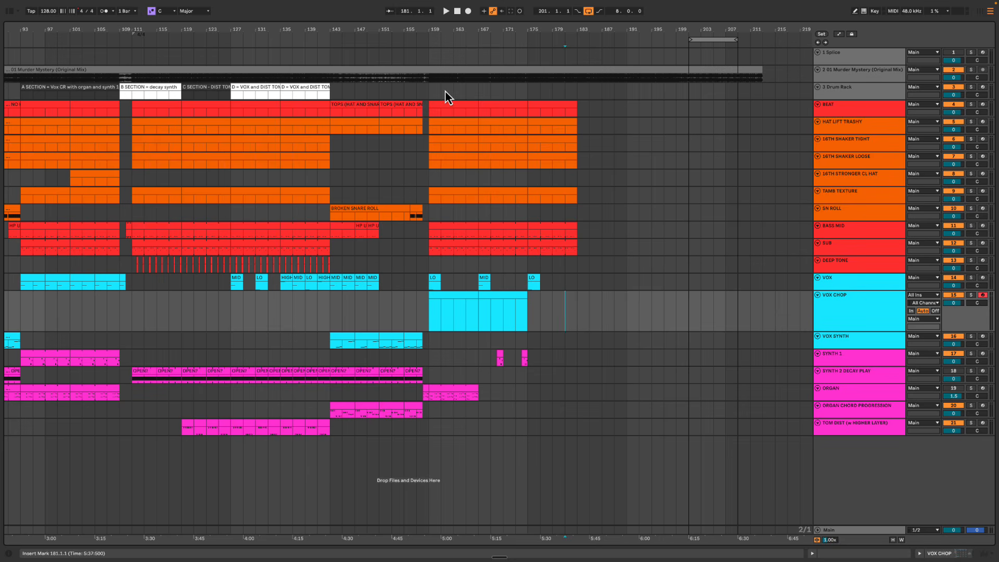
{"action": "left_click_drag", "start_coordinate": [431, 89], "coordinate": [591, 299]}
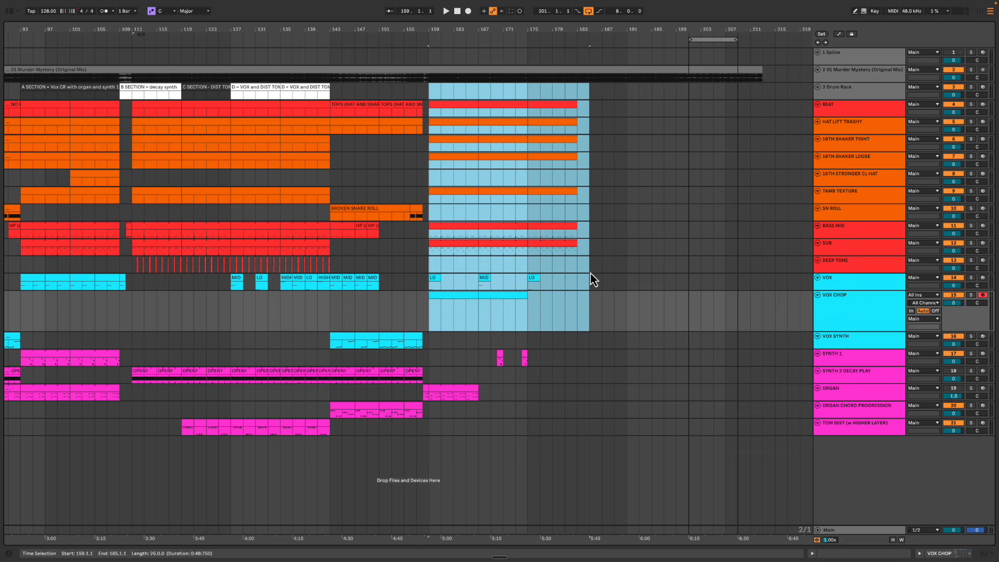
{"action": "left_click", "coordinate": [480, 90]}
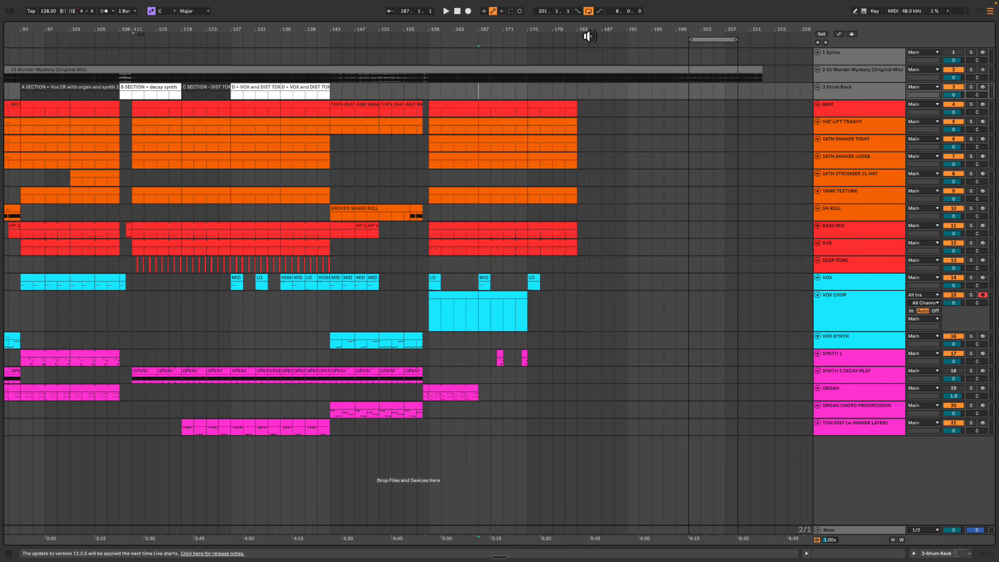
{"action": "left_click_drag", "start_coordinate": [590, 28], "coordinate": [570, 30]}
{"action": "left_click_drag", "start_coordinate": [427, 91], "coordinate": [588, 374]}
{"action": "left_click", "coordinate": [558, 314]}
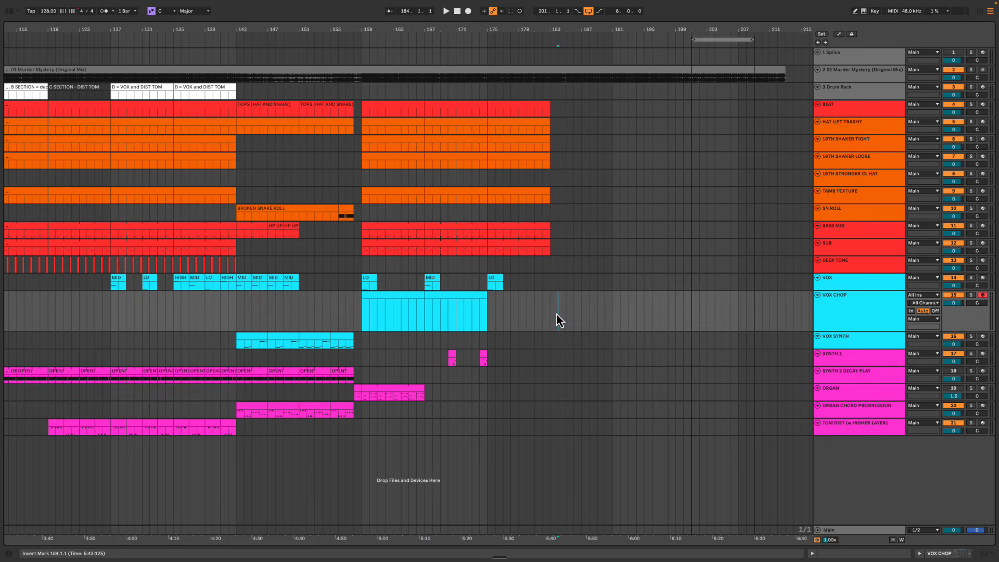
{"action": "left_click_drag", "start_coordinate": [536, 91], "coordinate": [792, 298]}
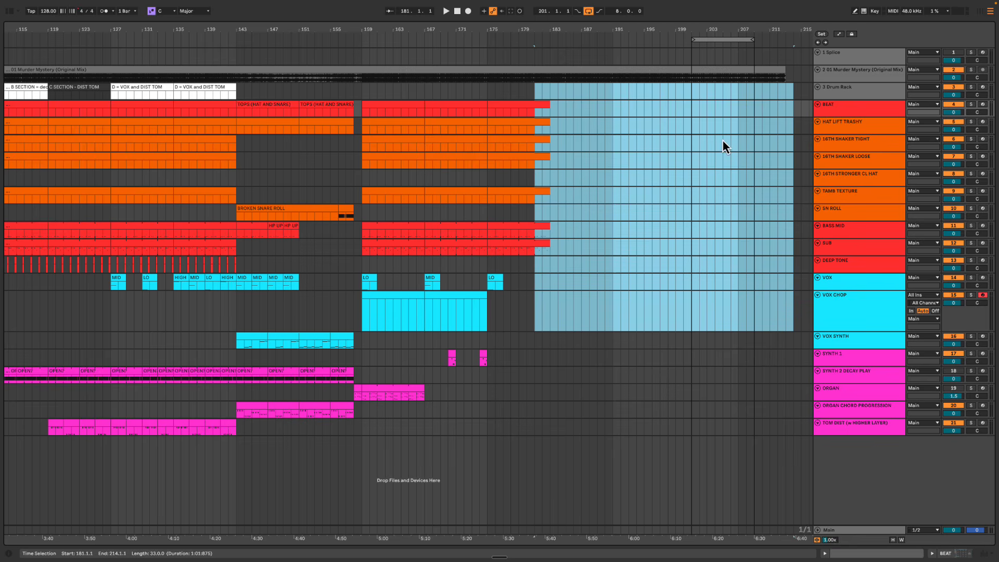
Listen to the reference around bar 175 and duplicate the VOX CHOP clip of bars 167–175 to bars 175–183
{"action": "left_click", "coordinate": [473, 98]}
{"action": "scroll", "coordinate": [546, 272], "scroll_direction": "up", "scroll_amount": 2}
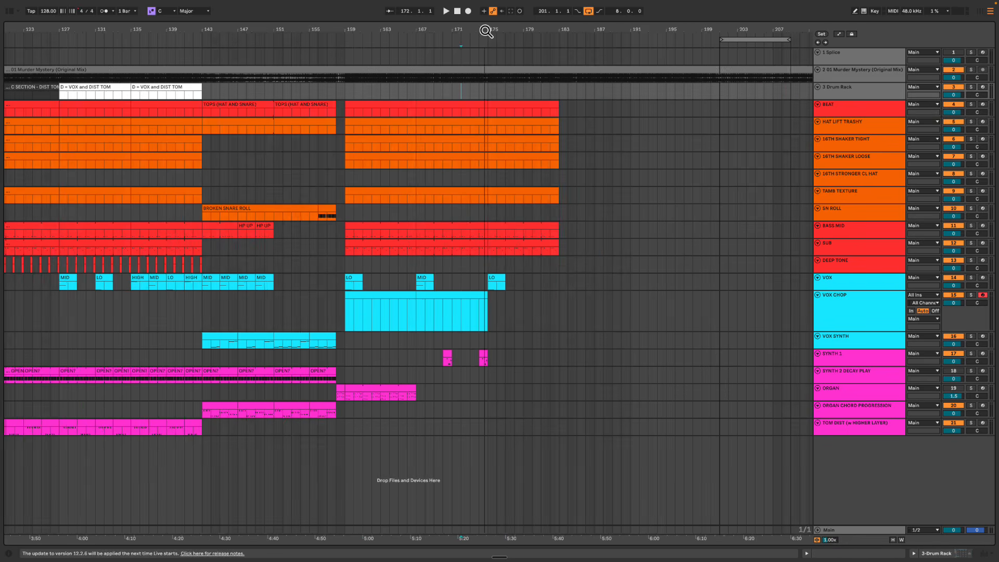
{"action": "key", "text": "space"}
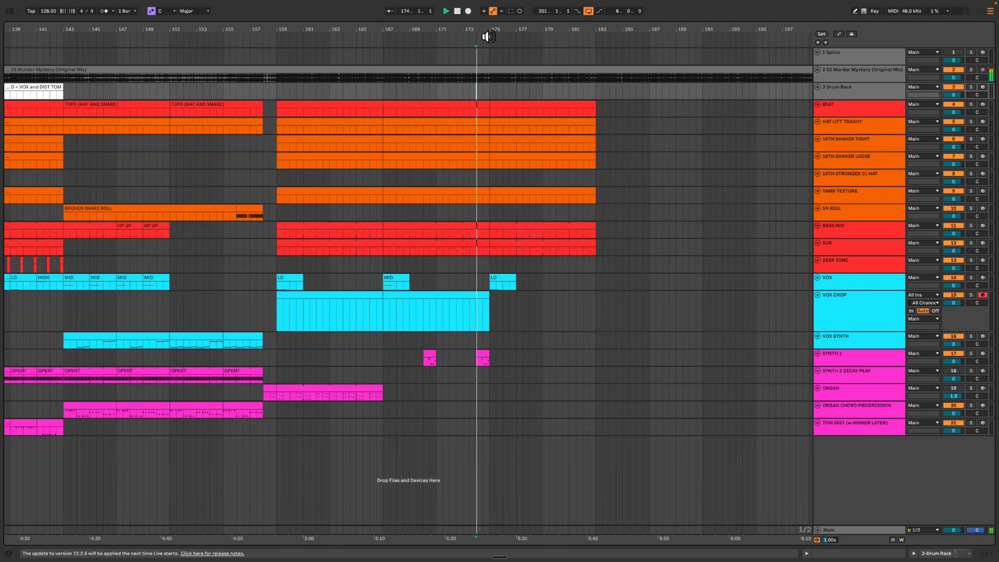
{"action": "left_click_drag", "start_coordinate": [482, 32], "coordinate": [438, 30]}
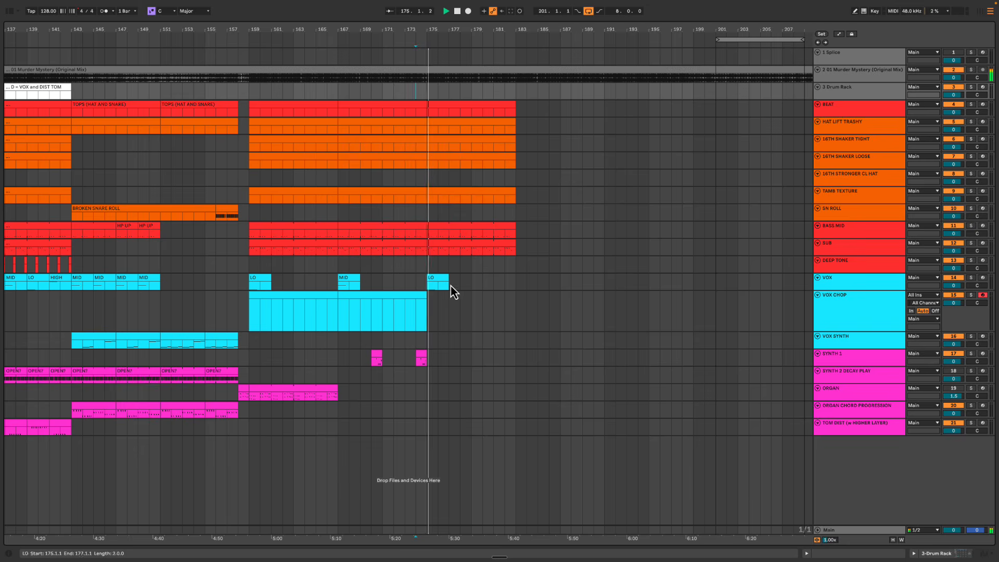
{"action": "scroll", "coordinate": [450, 293], "scroll_direction": "right", "scroll_amount": 1}
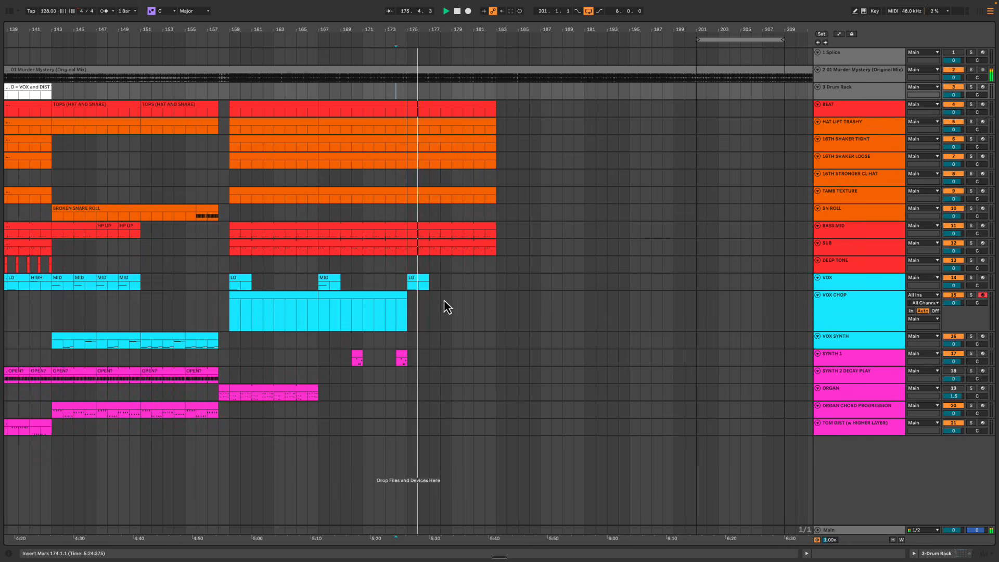
{"action": "left_click", "coordinate": [385, 297]}
{"action": "key", "text": "super+d"}
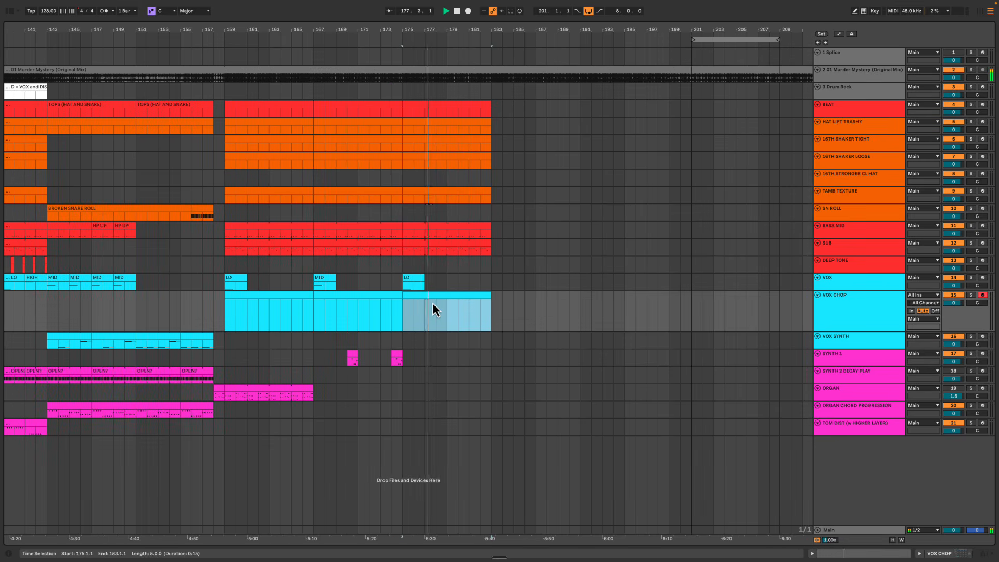
{"action": "scroll", "coordinate": [432, 303], "scroll_direction": "left", "scroll_amount": 1}
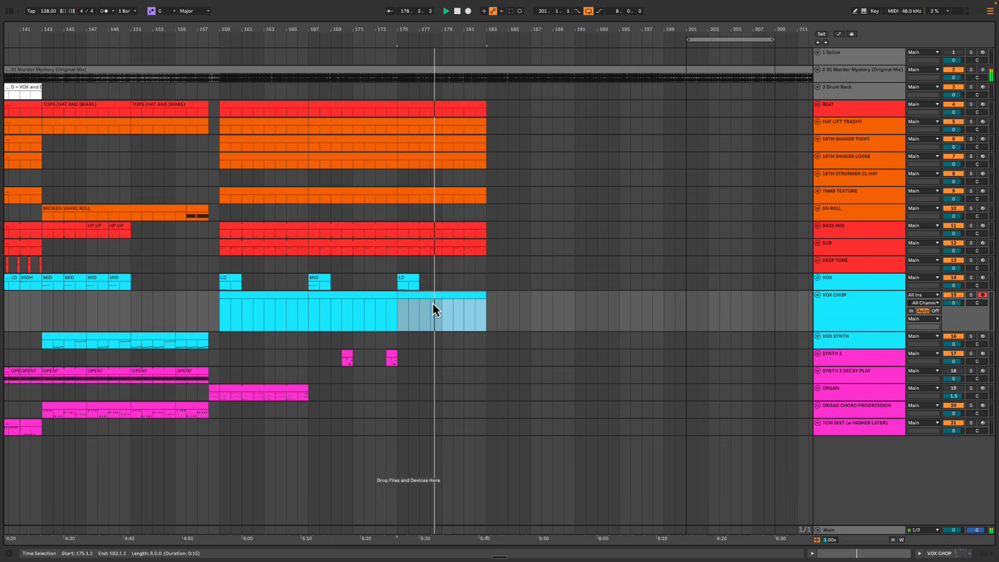
{"action": "scroll", "coordinate": [419, 304], "scroll_direction": "right", "scroll_amount": 1}
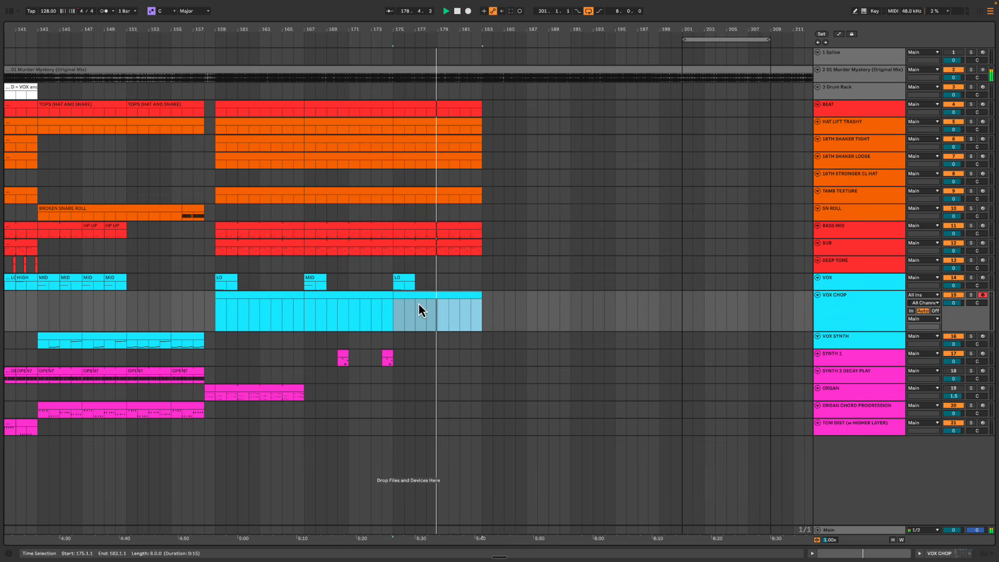
Listen to the reference from bar 163 and rename the VOX CHOP clip of bars 159–167 as CHAOS RHYTHM
{"action": "left_click", "coordinate": [293, 302]}
{"action": "left_click_drag", "start_coordinate": [400, 314], "coordinate": [475, 312]}
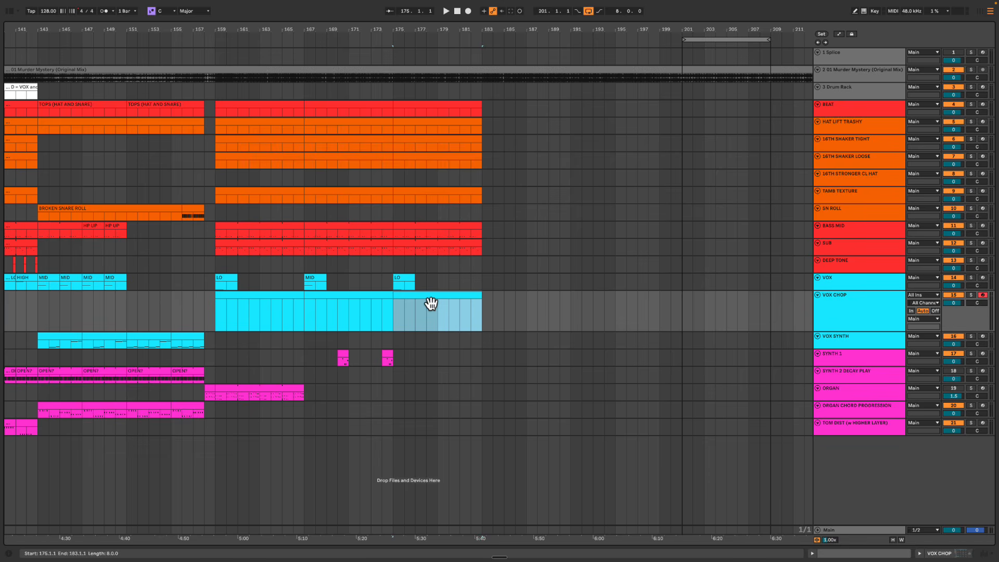
{"action": "key", "text": "space"}
{"action": "left_click", "coordinate": [259, 309]}
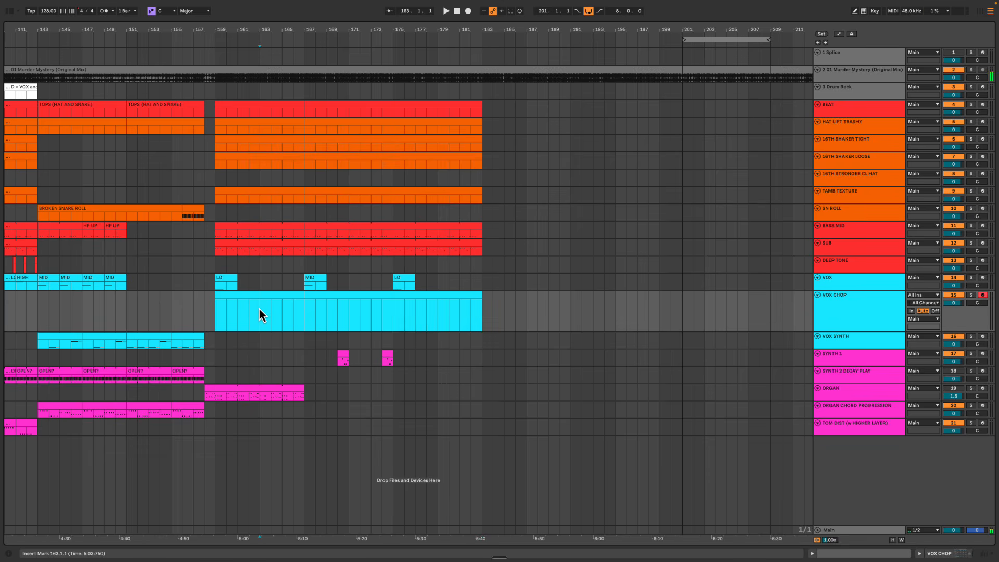
{"action": "key", "text": "space"}
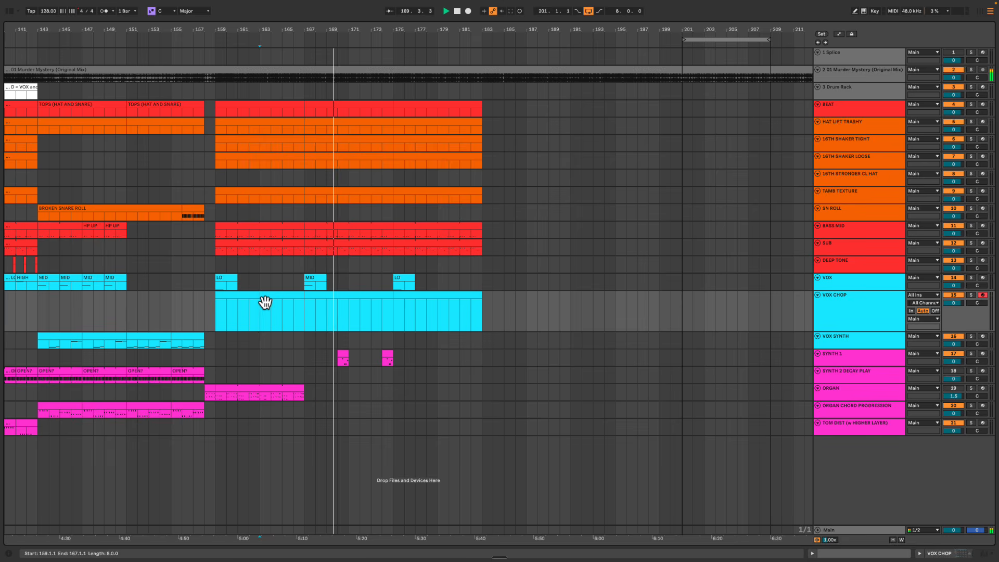
{"action": "key", "text": "space"}
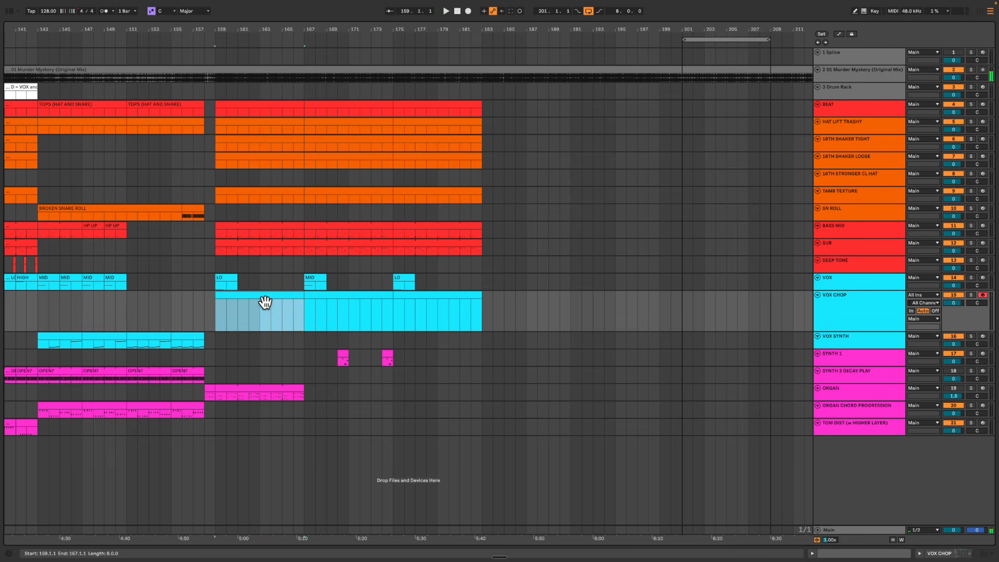
{"action": "type", "text": "CHAOS RHYTHM"}
{"action": "key", "text": "Return"}
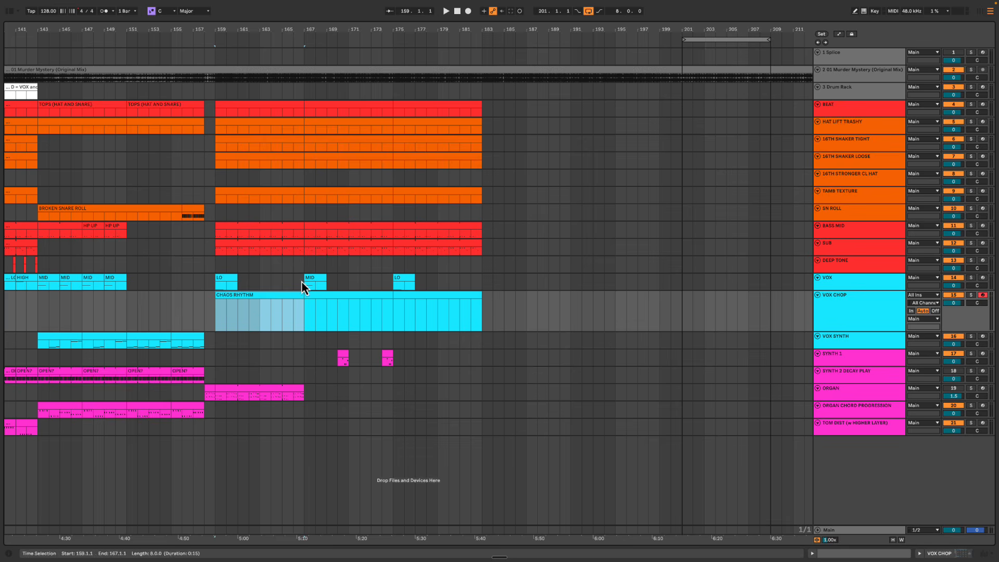
Rename the VOX CHOP clip of bars 167–175 as 8TH with skippies and duplicate it over bars 175–183
{"action": "left_click", "coordinate": [344, 296]}
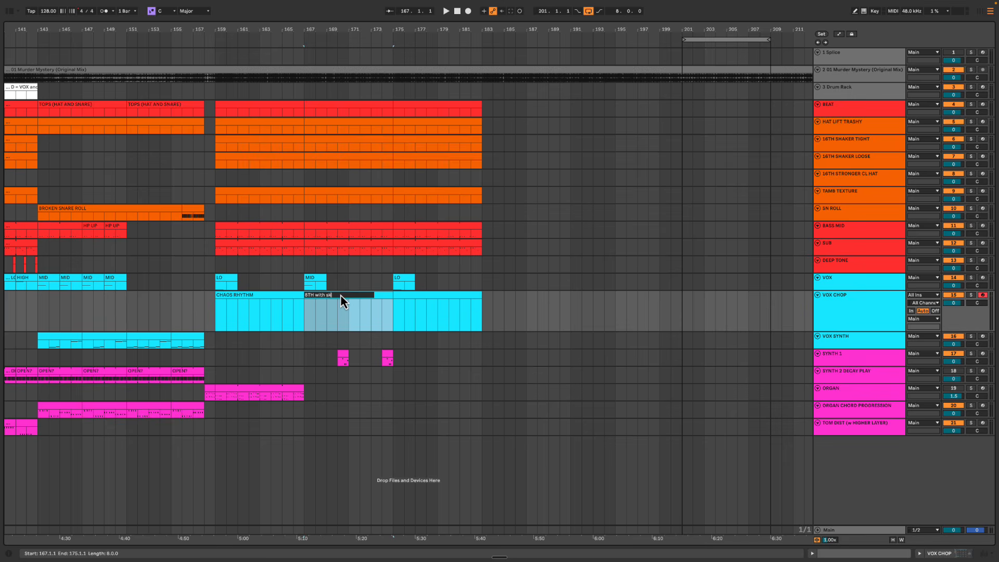
{"action": "type", "text": "ies"}
{"action": "key", "text": "Return"}
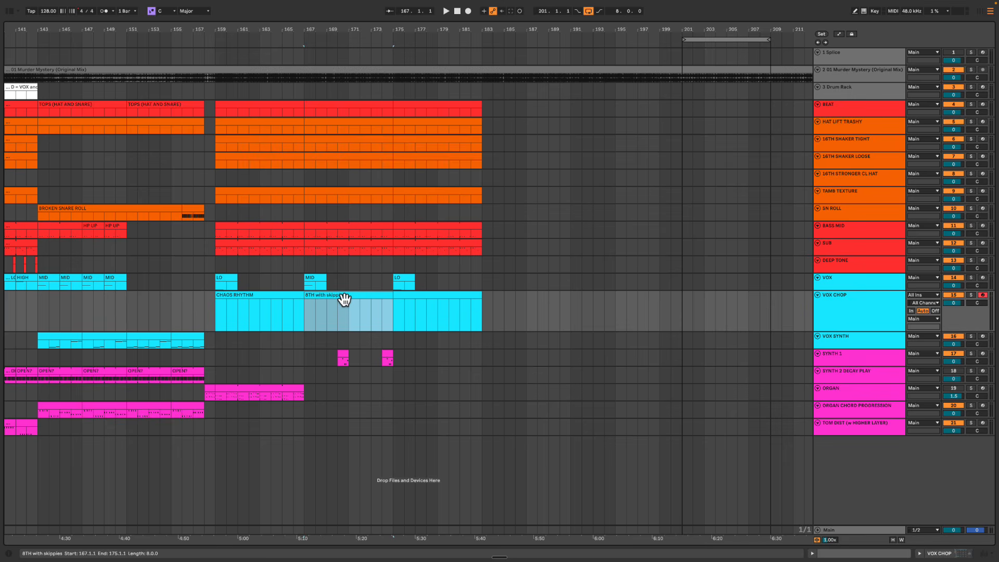
{"action": "scroll", "coordinate": [338, 304], "scroll_direction": "right", "scroll_amount": 1}
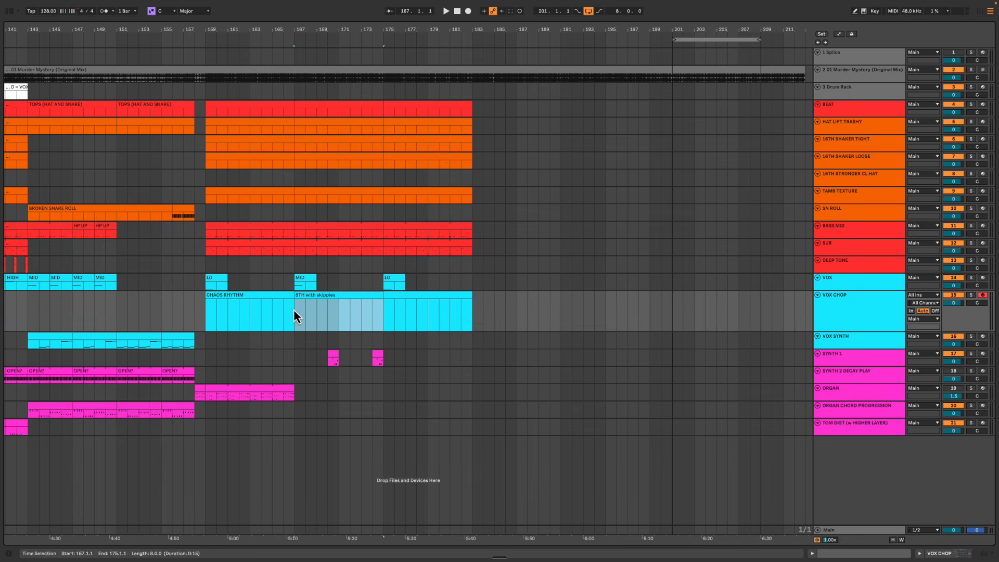
{"action": "key", "text": "ctrl+d"}
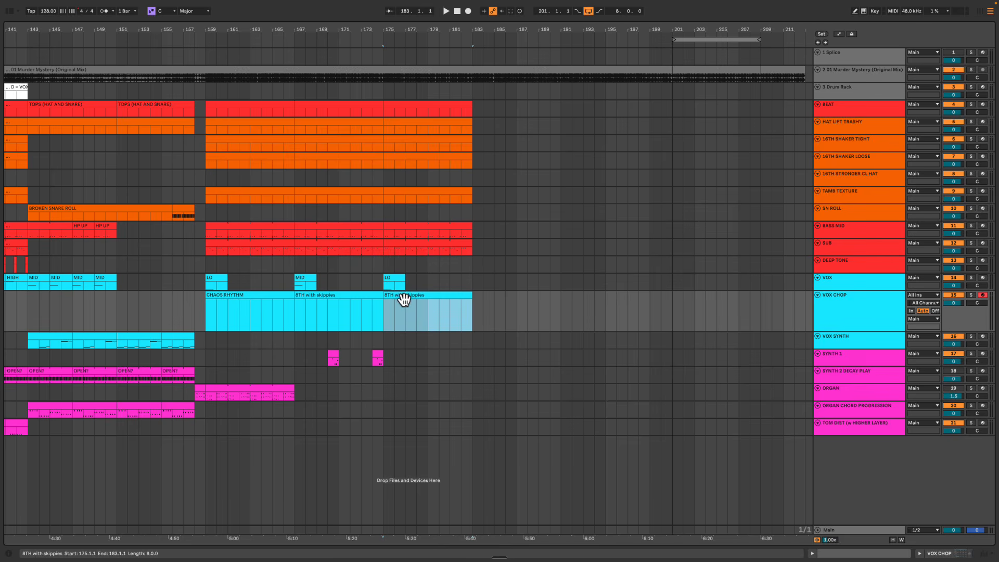
Listen to the reference across bars 175–183 and compare it with the rebuilt layers there
{"action": "scroll", "coordinate": [404, 307], "scroll_direction": "right", "scroll_amount": 8}
{"action": "scroll", "coordinate": [392, 330], "scroll_direction": "left", "scroll_amount": 15}
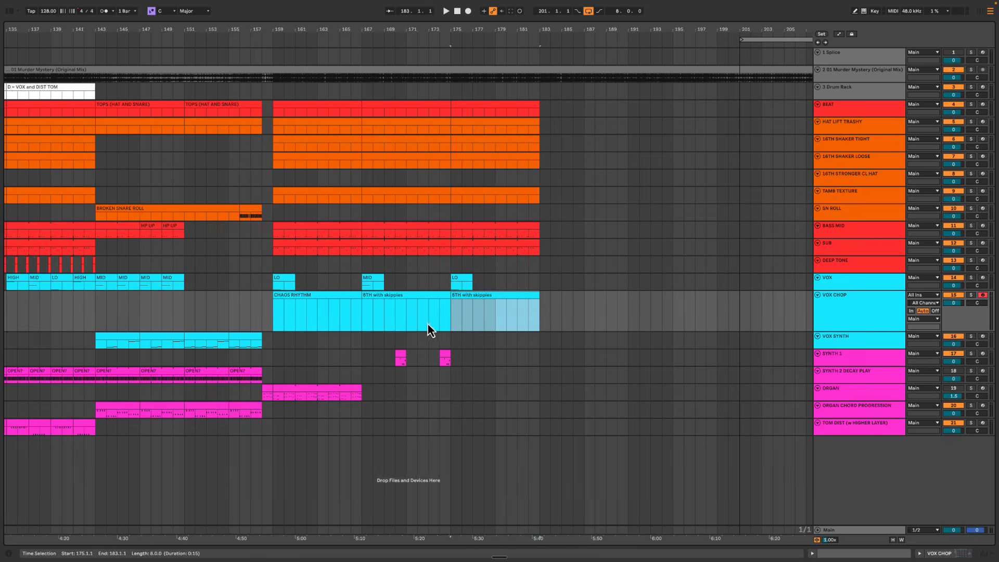
{"action": "scroll", "coordinate": [428, 330], "scroll_direction": "right", "scroll_amount": 3}
{"action": "key", "text": "space"}
{"action": "scroll", "coordinate": [435, 297], "scroll_direction": "right", "scroll_amount": 2}
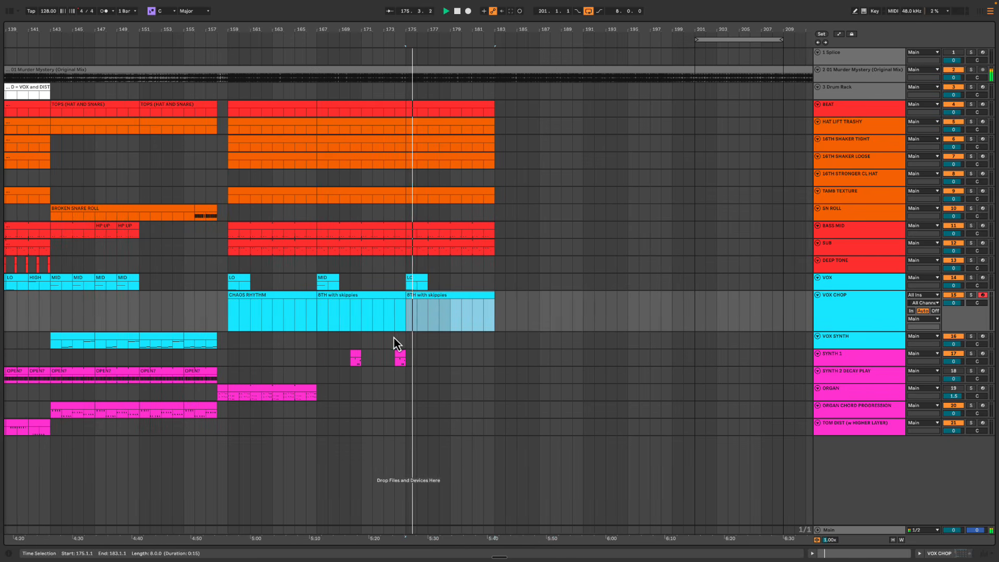
{"action": "scroll", "coordinate": [410, 320], "scroll_direction": "right", "scroll_amount": 2}
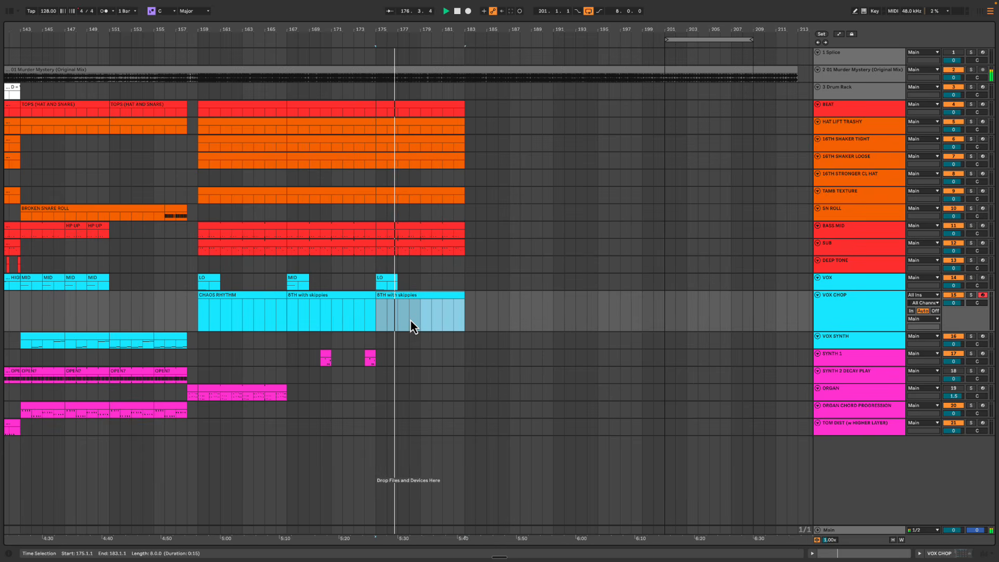
{"action": "scroll", "coordinate": [411, 319], "scroll_direction": "right", "scroll_amount": 2}
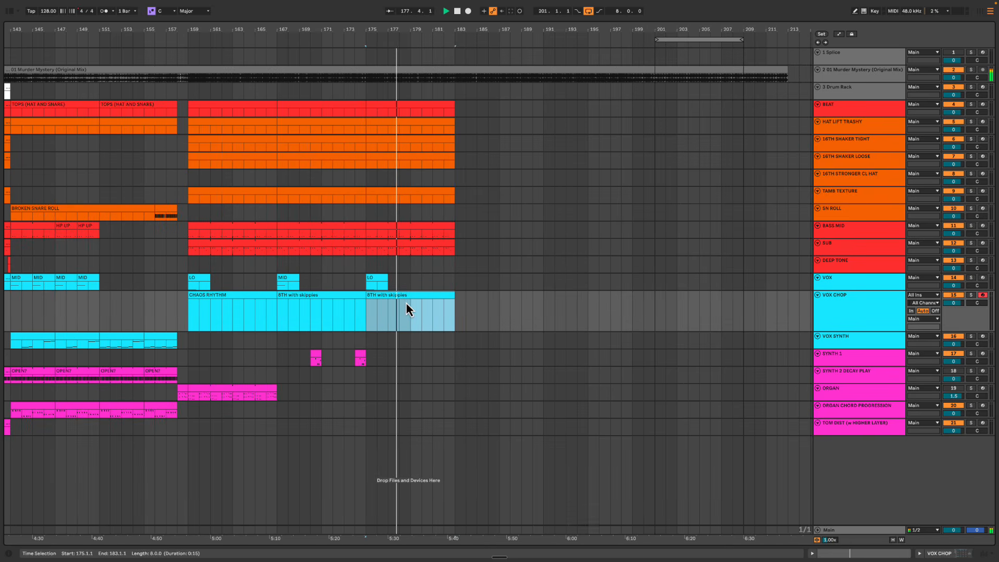
{"action": "left_click", "coordinate": [397, 284]}
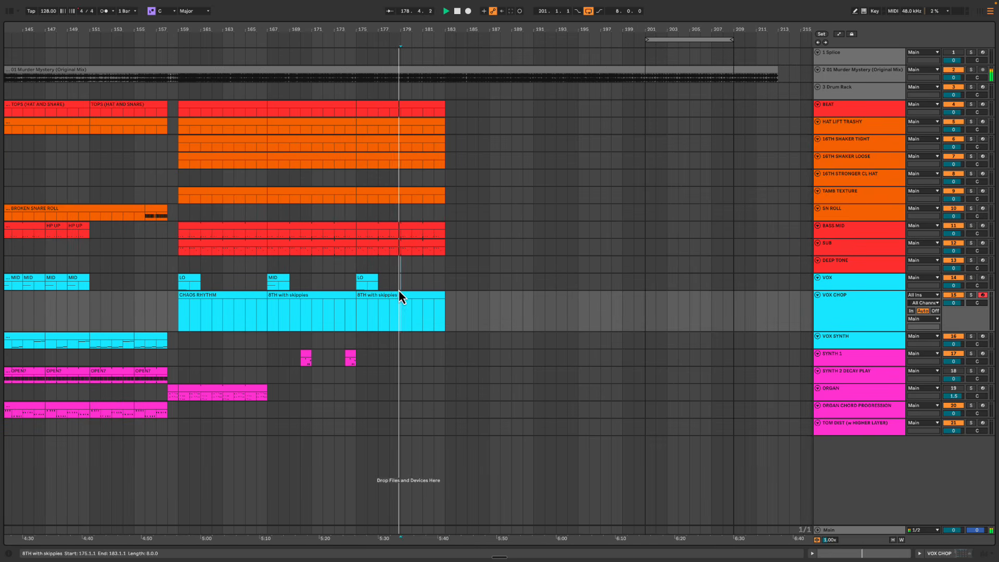
{"action": "scroll", "coordinate": [398, 286], "scroll_direction": "right", "scroll_amount": 1}
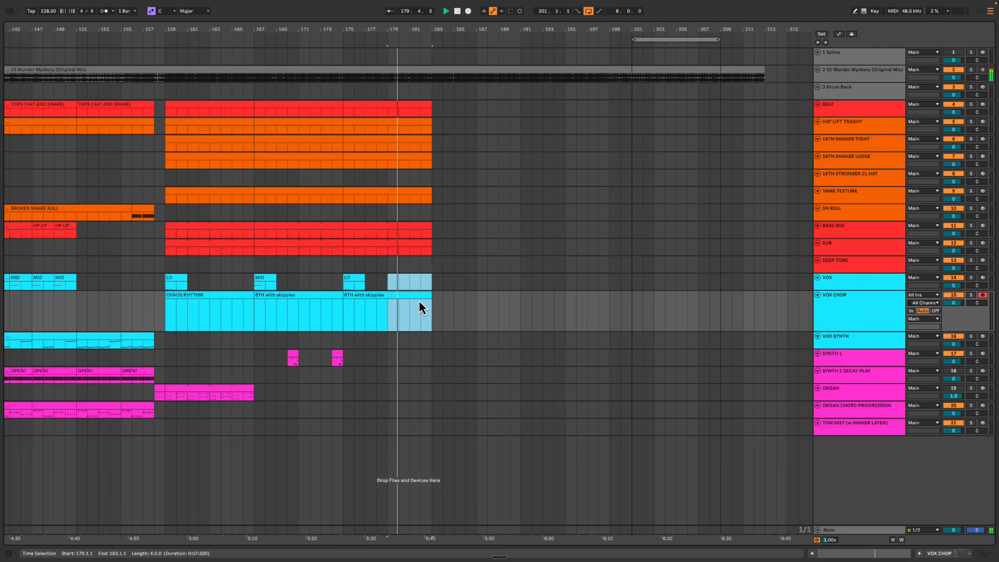
{"action": "left_click", "coordinate": [387, 271]}
{"action": "scroll", "coordinate": [389, 284], "scroll_direction": "right", "scroll_amount": 1}
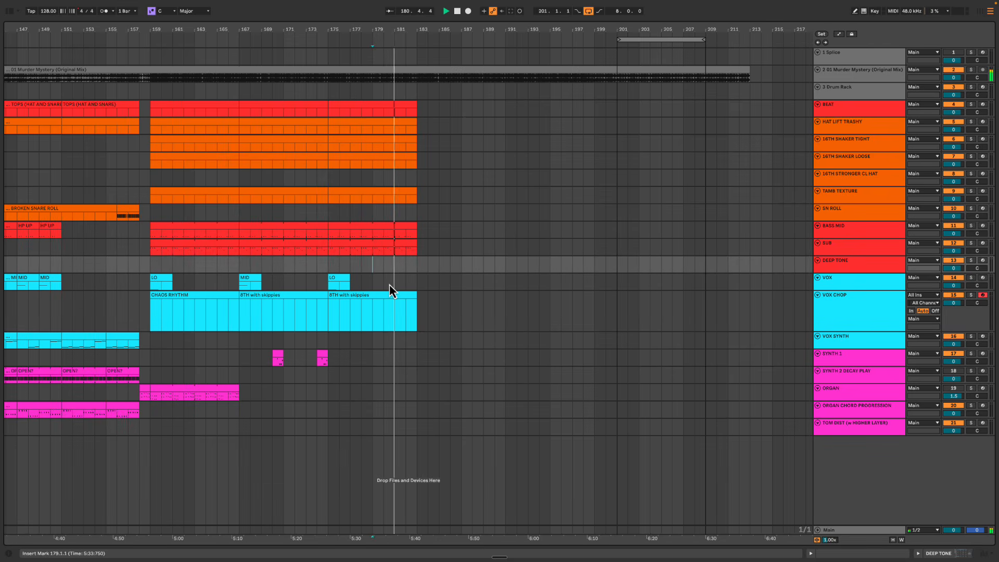
{"action": "scroll", "coordinate": [389, 284], "scroll_direction": "right", "scroll_amount": 1}
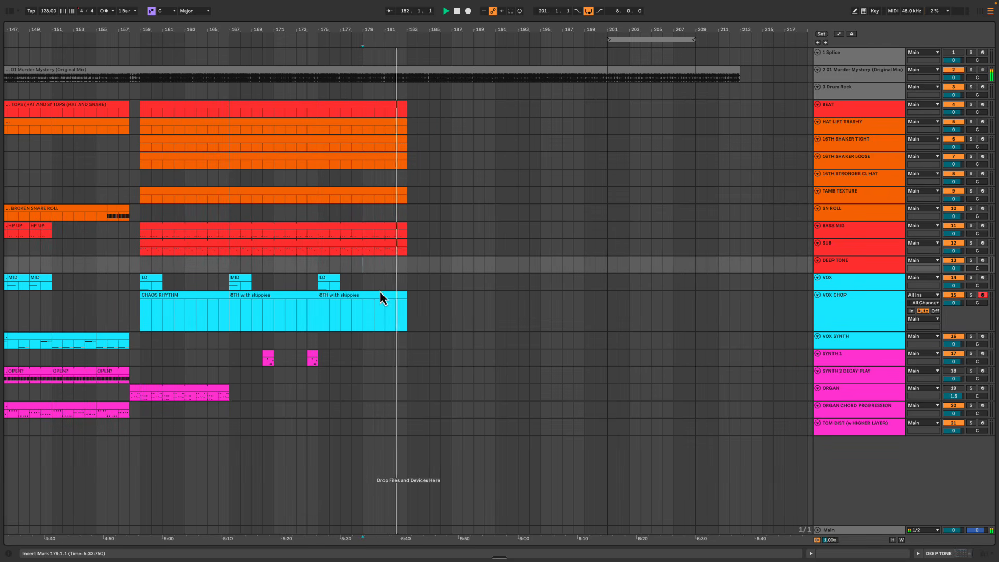
{"action": "key", "text": "space"}
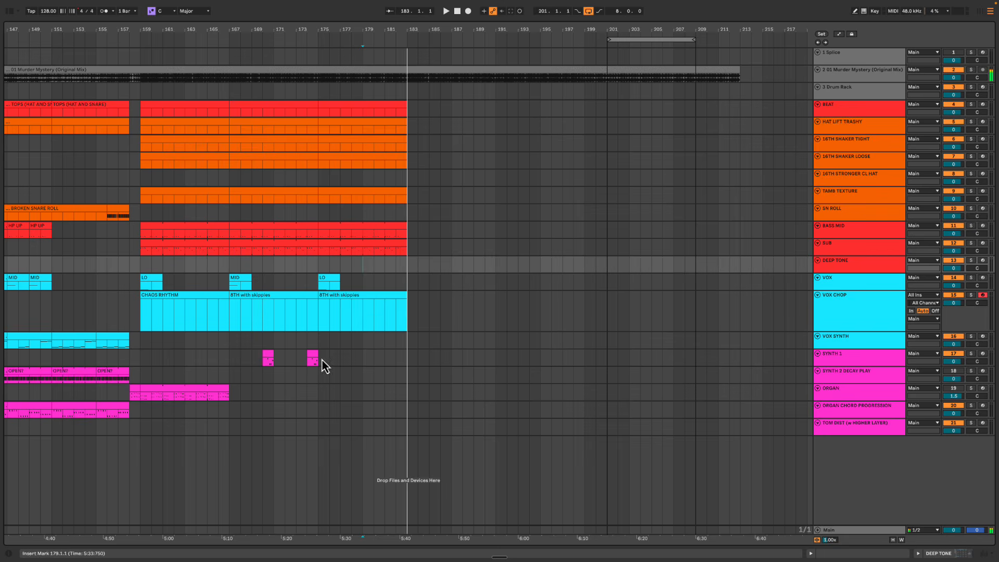
Copy the one-bar SYNTH 1 accent clip at bar 174 to bar 182
{"action": "left_click", "coordinate": [312, 357]}
{"action": "left_click_drag", "start_coordinate": [315, 359], "coordinate": [401, 358]}
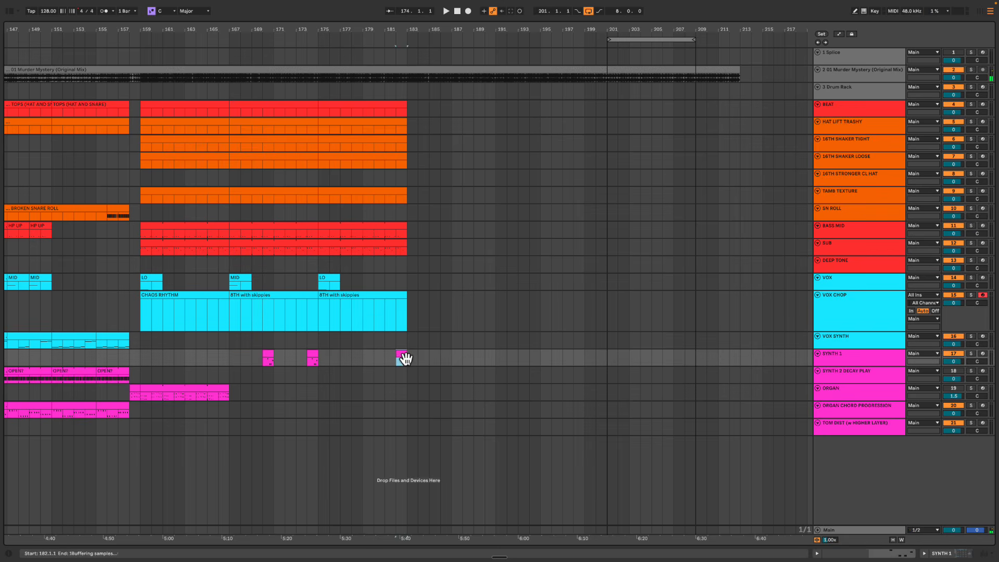
{"action": "left_click", "coordinate": [392, 283]}
{"action": "left_click_drag", "start_coordinate": [186, 212], "coordinate": [409, 315]}
{"action": "left_click", "coordinate": [370, 270]}
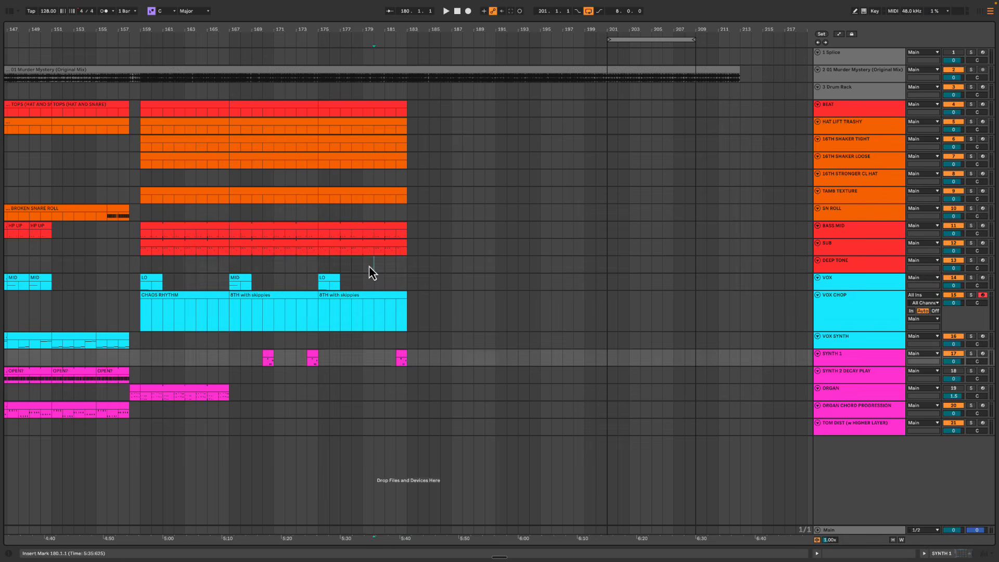
Duplicate the drum, BASS MID and SUB clips of bars 175–183 to bars 183–191 and copy the LO VOX clip to bar 183
{"action": "left_click", "coordinate": [392, 214]}
{"action": "key", "text": "space"}
{"action": "left_click", "coordinate": [385, 109]}
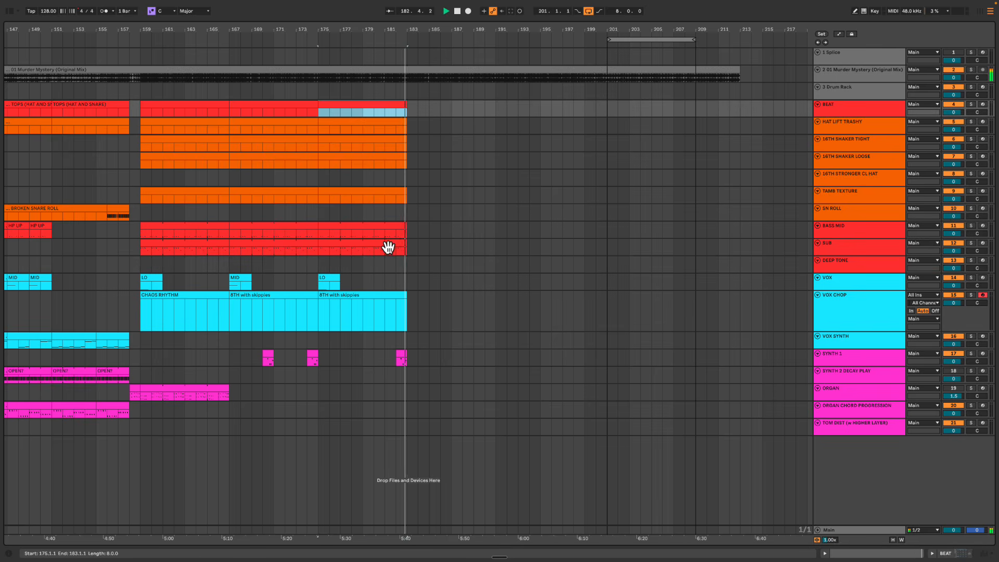
{"action": "left_click", "coordinate": [388, 247], "text": "shift"}
{"action": "key", "text": "ctrl+d"}
{"action": "left_click", "coordinate": [373, 284]}
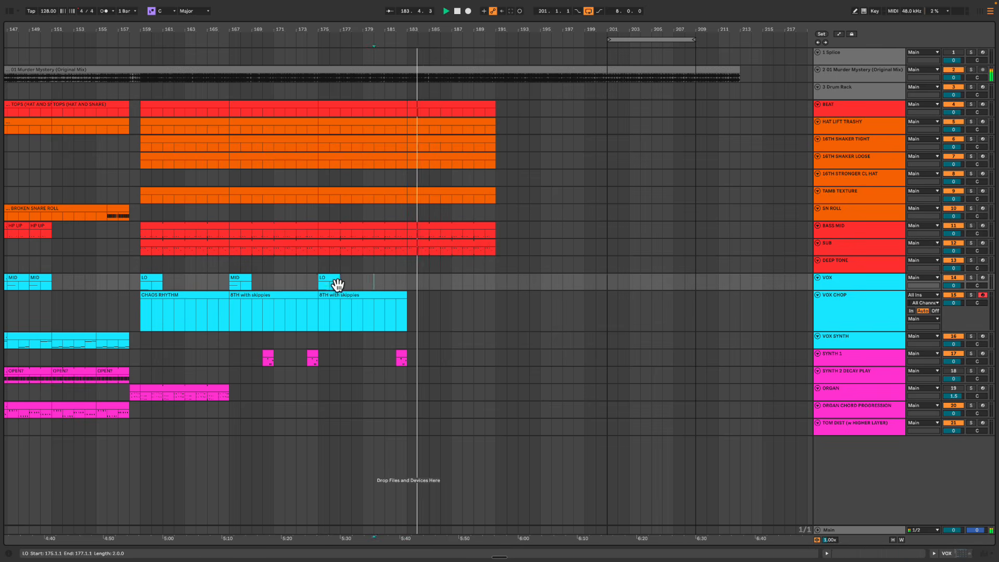
{"action": "left_click_drag", "start_coordinate": [337, 285], "coordinate": [502, 308]}
Copy the four-bar SYNTH 2 DECAY PLAY clip at bar 111 to bars 183–187
{"action": "left_click_drag", "start_coordinate": [349, 35], "coordinate": [545, 31]}
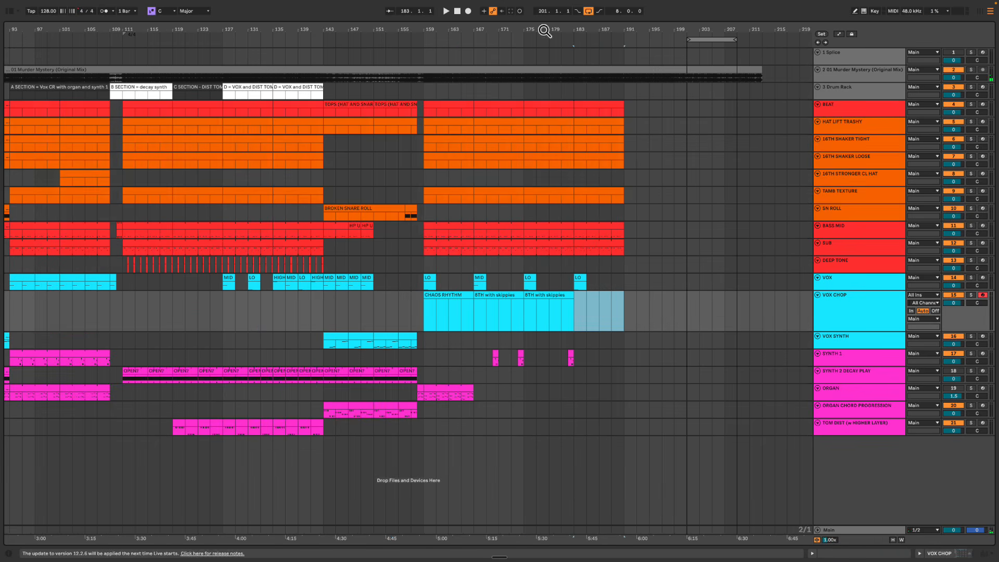
{"action": "left_click", "coordinate": [869, 379]}
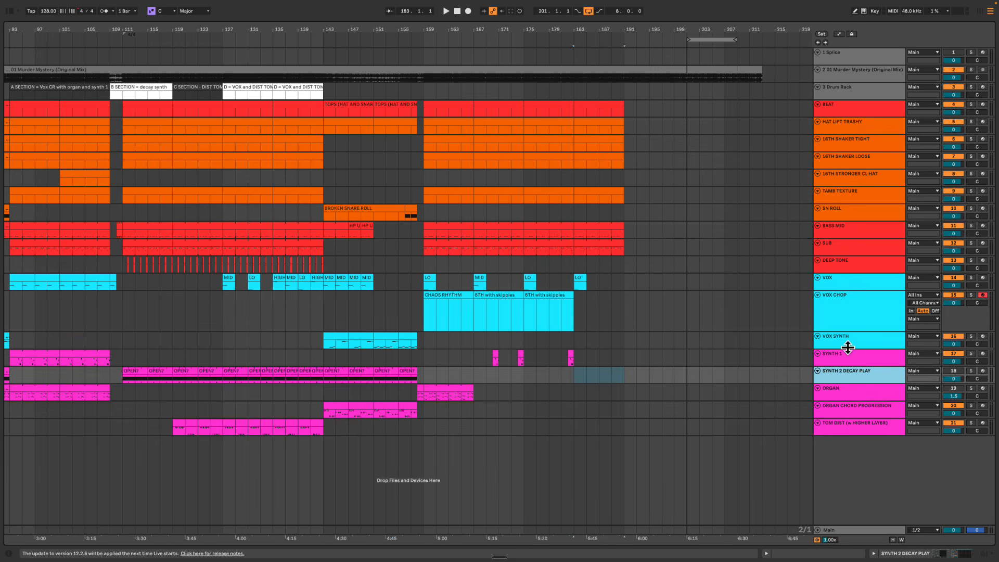
{"action": "left_click_drag", "start_coordinate": [140, 372], "coordinate": [590, 371]}
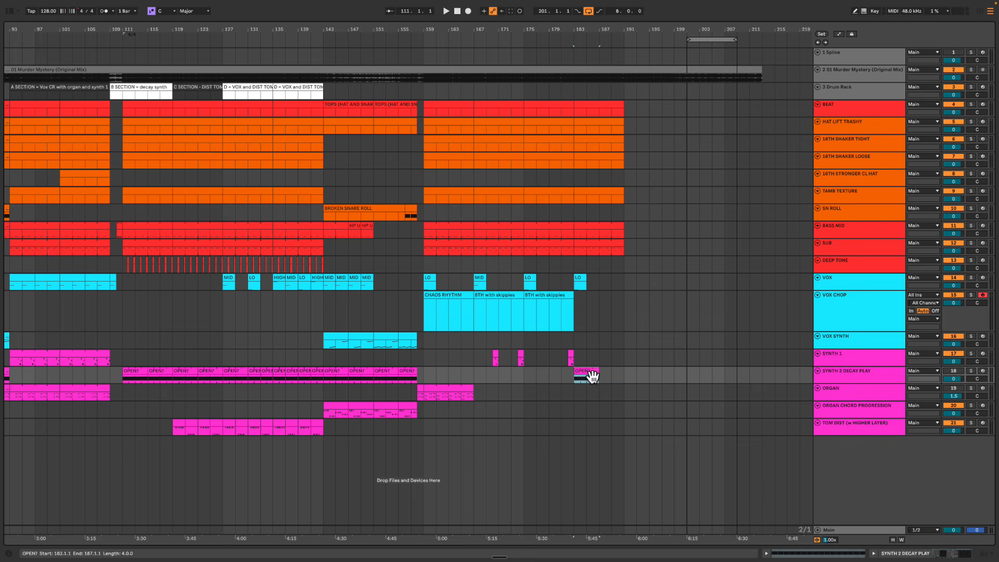
Show the SYNTH 2 DECAY PLAY automation and delete the Env 1 Decay automation from bar 181 past the copied clip
{"action": "double_click", "coordinate": [590, 371]}
{"action": "key", "text": "shift+Tab"}
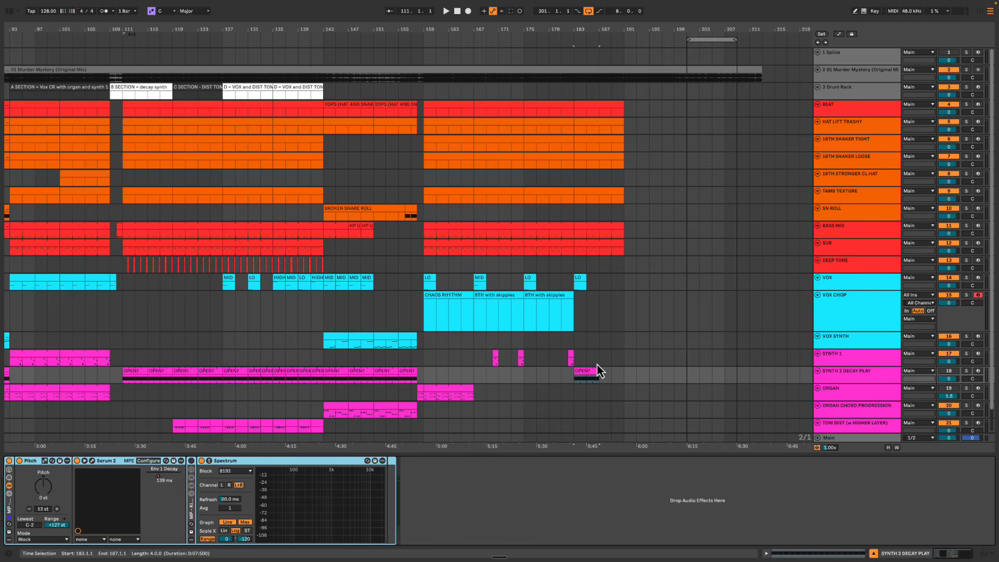
{"action": "key", "text": "a"}
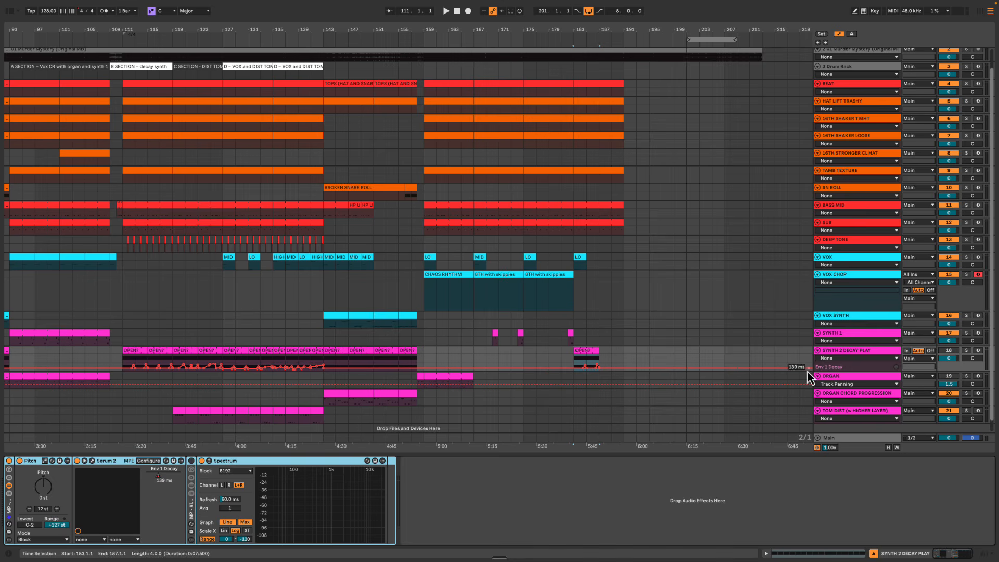
{"action": "left_click_drag", "start_coordinate": [965, 369], "coordinate": [965, 417]}
{"action": "scroll", "coordinate": [562, 378], "scroll_direction": "down", "scroll_amount": 3}
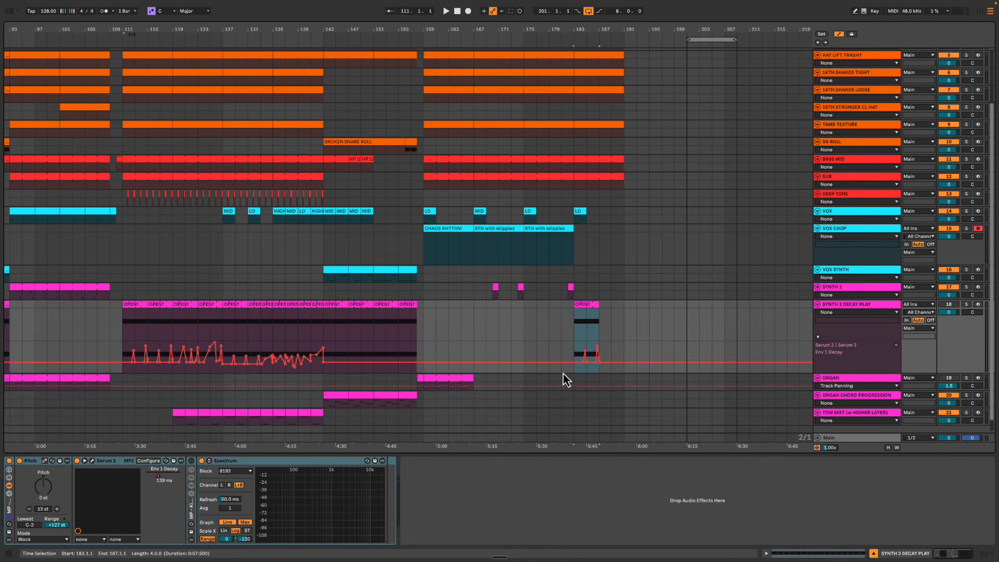
{"action": "left_click_drag", "start_coordinate": [563, 369], "coordinate": [657, 359]}
{"action": "key", "text": "Delete"}
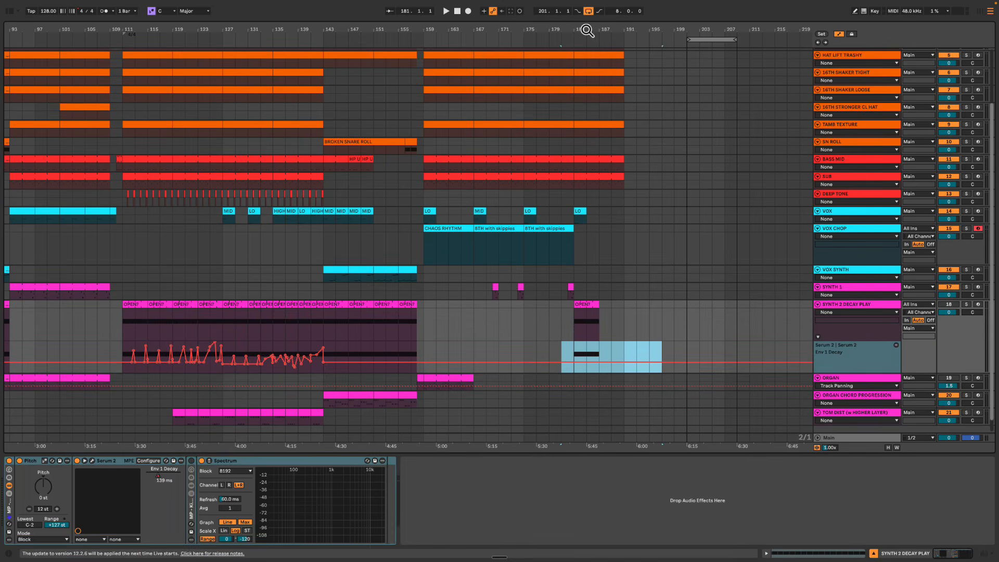
Listen to the reference from bar 183 and copy the TOM DIST clips of bars 119–123 to bars 183–187
{"action": "left_click_drag", "start_coordinate": [587, 31], "coordinate": [587, 63]}
{"action": "left_click", "coordinate": [539, 309]}
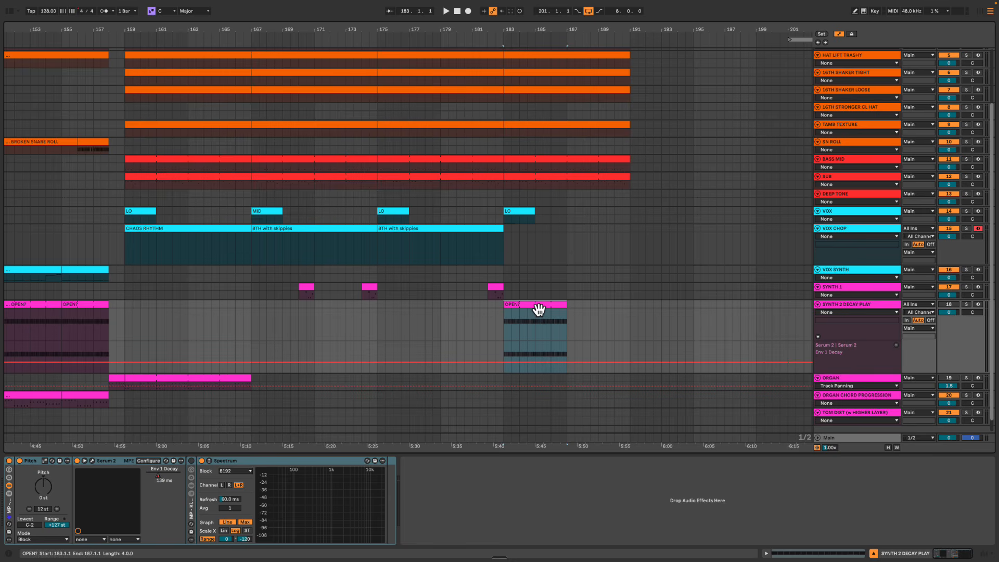
{"action": "key", "text": "space"}
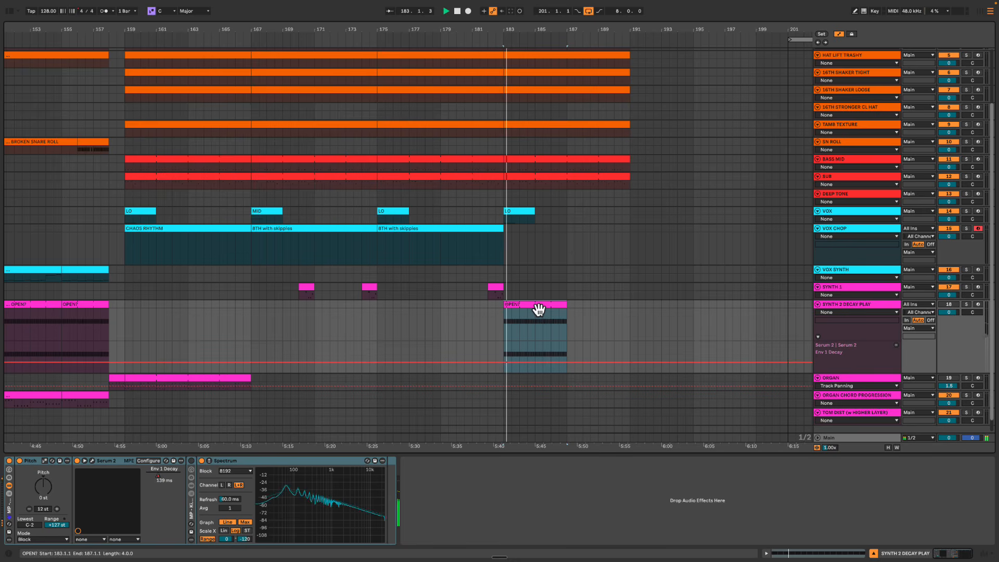
{"action": "scroll", "coordinate": [536, 307], "scroll_direction": "right", "scroll_amount": 3}
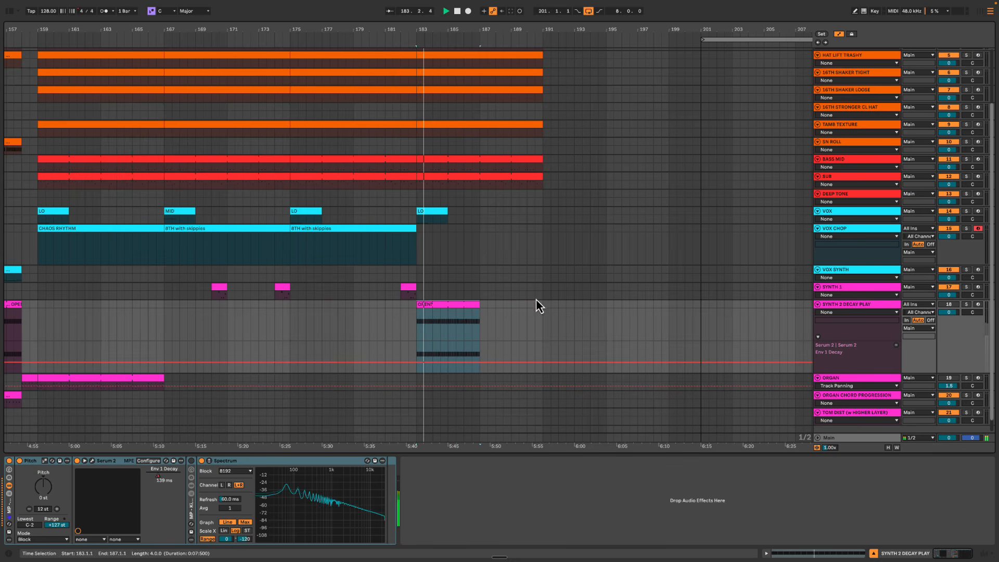
{"action": "left_click", "coordinate": [414, 329]}
{"action": "key", "text": "super+alt+l"}
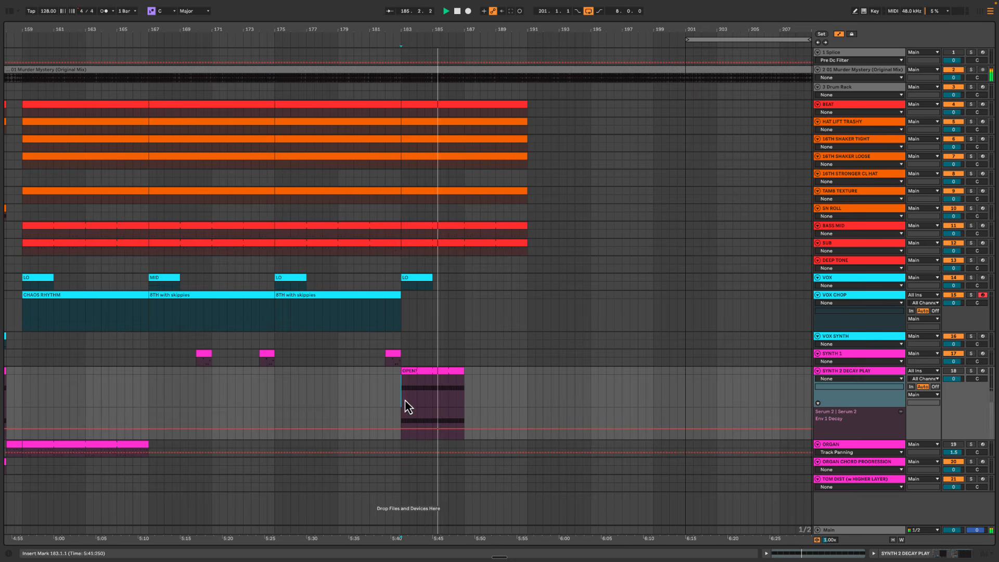
{"action": "left_click_drag", "start_coordinate": [449, 28], "coordinate": [675, 29]}
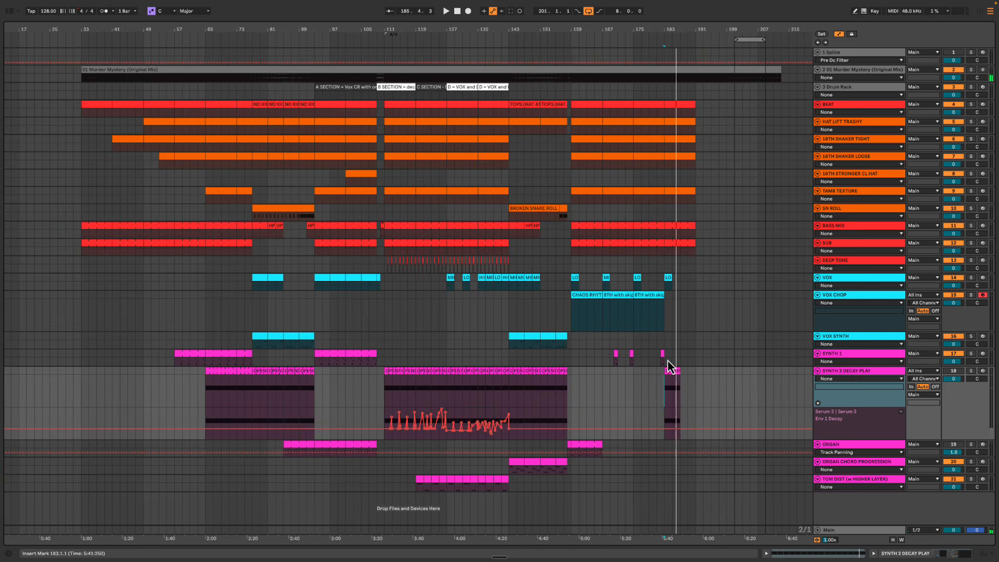
{"action": "left_click", "coordinate": [828, 480]}
{"action": "left_click", "coordinate": [428, 478]}
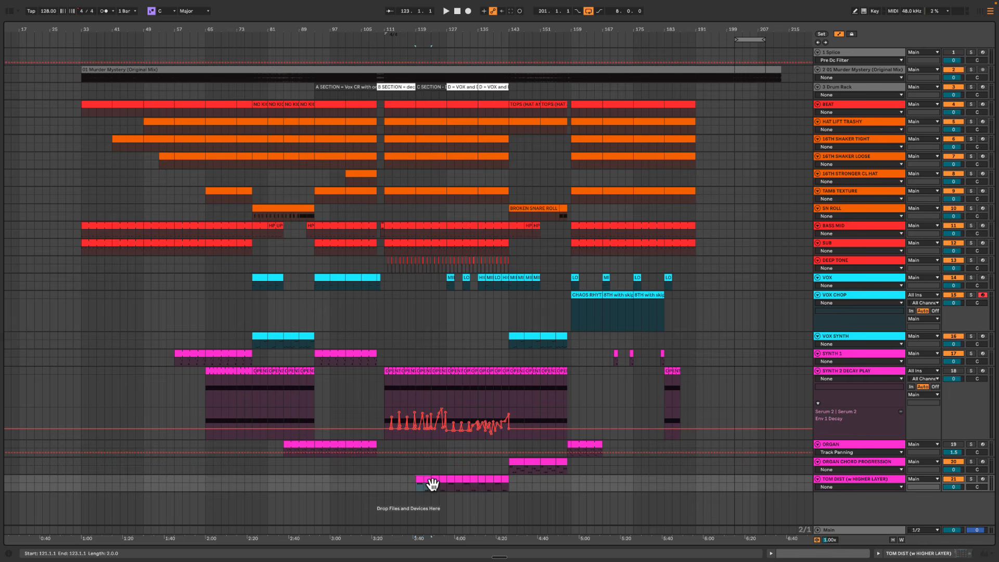
{"action": "left_click_drag", "start_coordinate": [430, 480], "coordinate": [679, 479]}
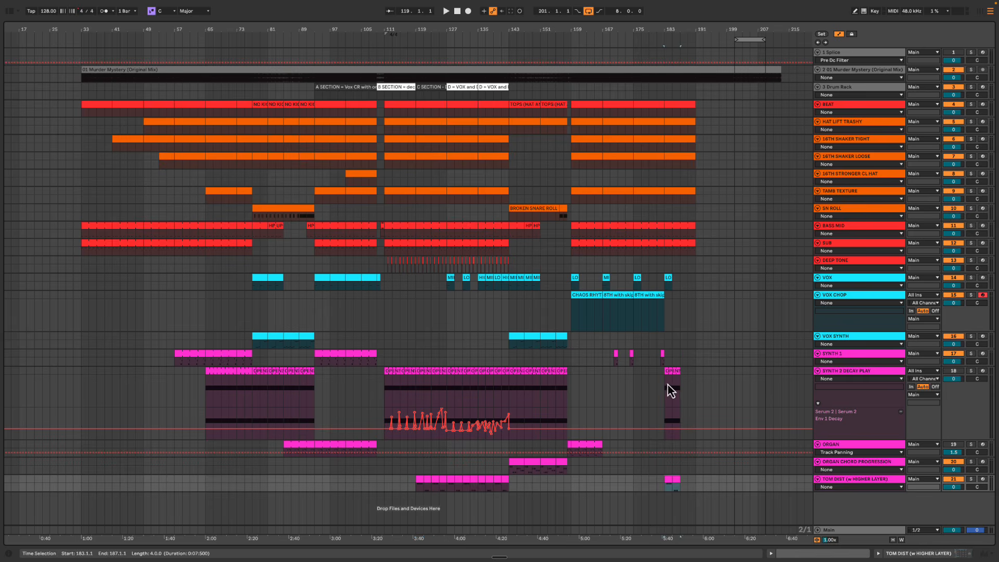
Check the TOM DIST placement against the reference from bar 183 and move its two copied clips to bars 185–189
{"action": "key", "text": "space"}
{"action": "left_click_drag", "start_coordinate": [689, 30], "coordinate": [689, 43]}
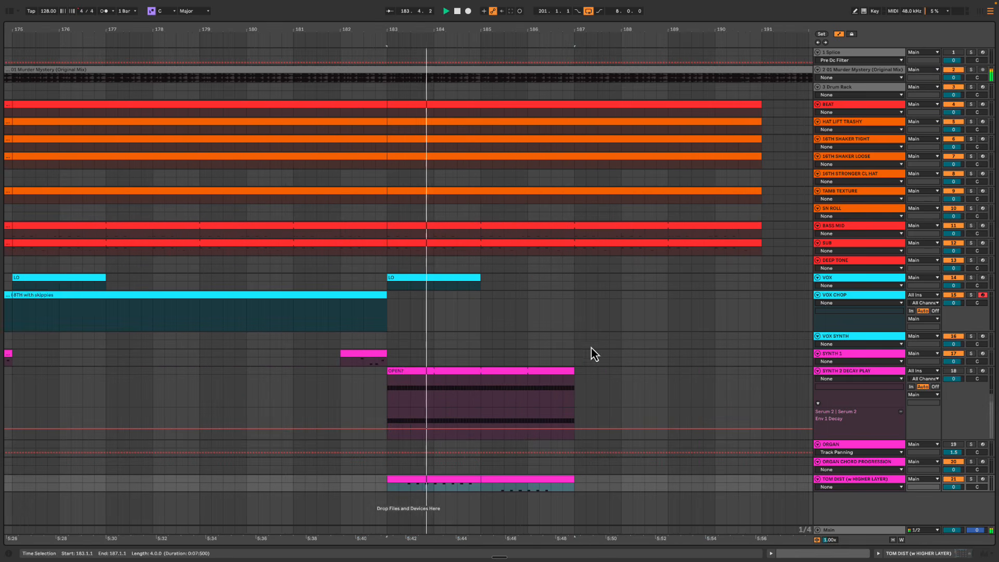
{"action": "scroll", "coordinate": [584, 354], "scroll_direction": "left", "scroll_amount": 2}
{"action": "scroll", "coordinate": [520, 458], "scroll_direction": "left", "scroll_amount": 2}
{"action": "left_click", "coordinate": [497, 485]}
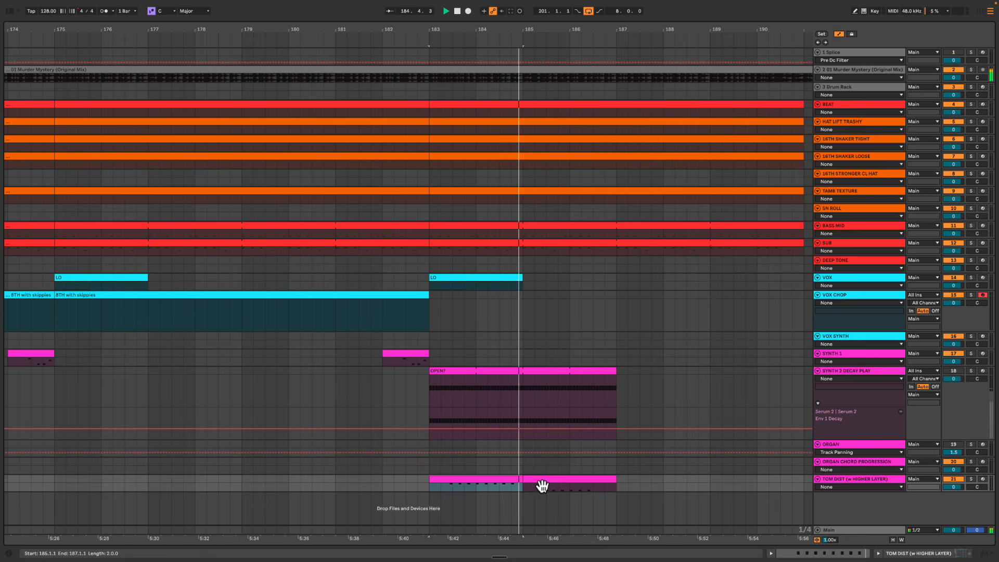
{"action": "scroll", "coordinate": [553, 484], "scroll_direction": "right", "scroll_amount": 1}
{"action": "left_click", "coordinate": [540, 482]}
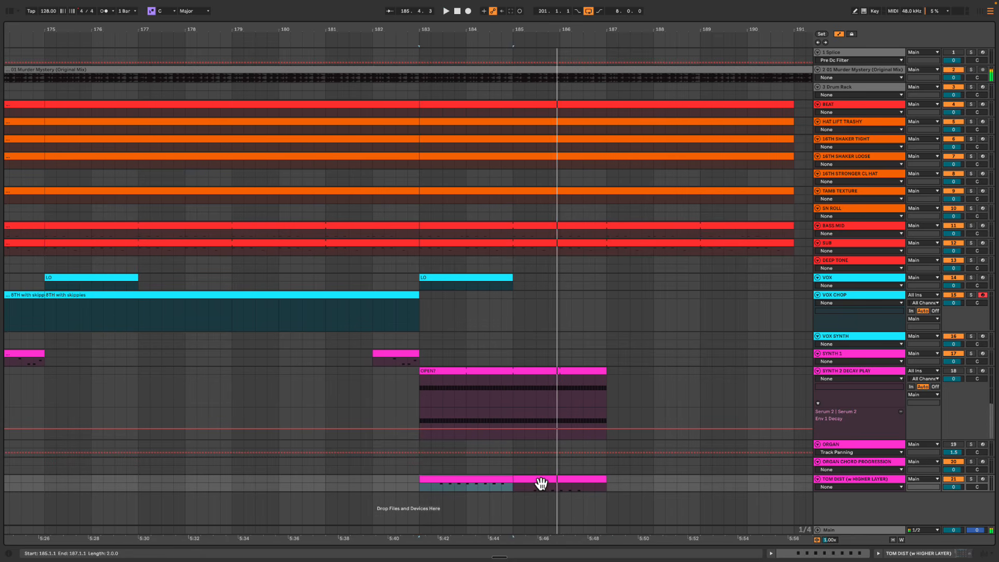
{"action": "key", "text": "space"}
{"action": "left_click_drag", "start_coordinate": [544, 482], "coordinate": [637, 479]}
{"action": "left_click_drag", "start_coordinate": [499, 481], "coordinate": [586, 479]}
{"action": "scroll", "coordinate": [567, 471], "scroll_direction": "right", "scroll_amount": 2}
{"action": "left_click", "coordinate": [399, 390]}
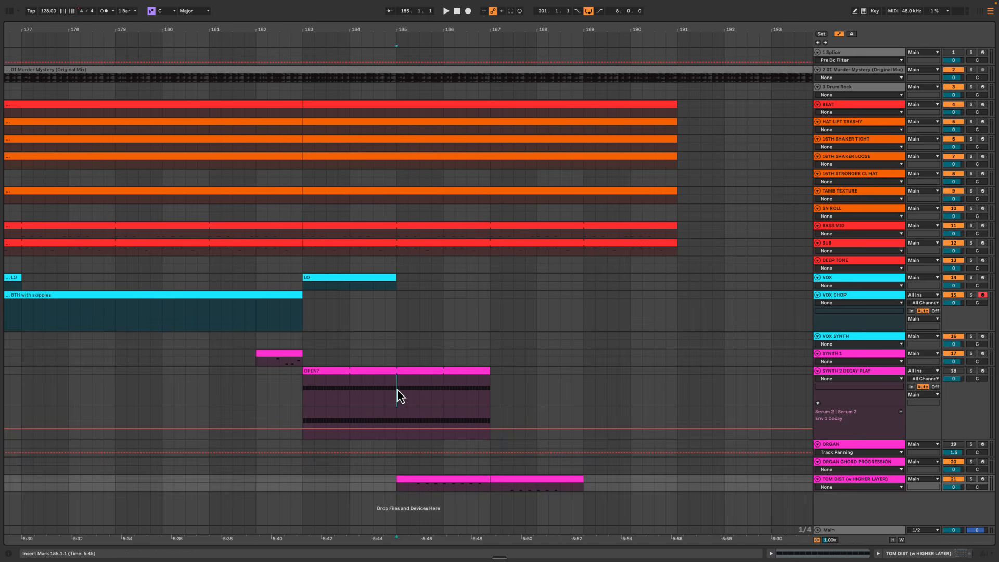
Listen to the reference from bar 185 and draw a small Env 1 Decay peak at bar 186 on SYNTH 2 DECAY PLAY
{"action": "scroll", "coordinate": [398, 390], "scroll_direction": "left", "scroll_amount": 3}
{"action": "scroll", "coordinate": [533, 411], "scroll_direction": "right", "scroll_amount": 2}
{"action": "left_click_drag", "start_coordinate": [453, 394], "coordinate": [572, 396]}
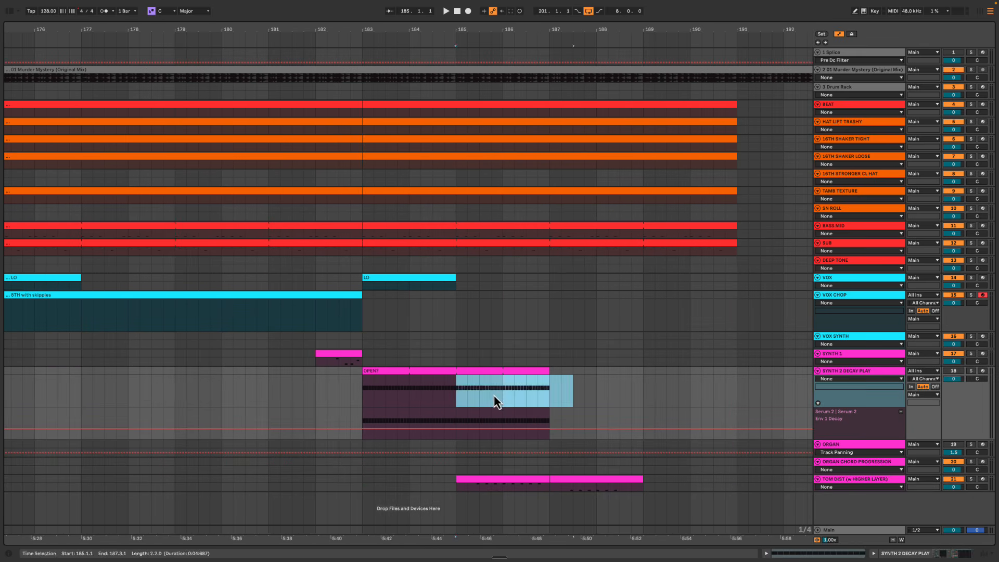
{"action": "left_click", "coordinate": [455, 392]}
{"action": "key", "text": "space"}
{"action": "left_click", "coordinate": [458, 425]}
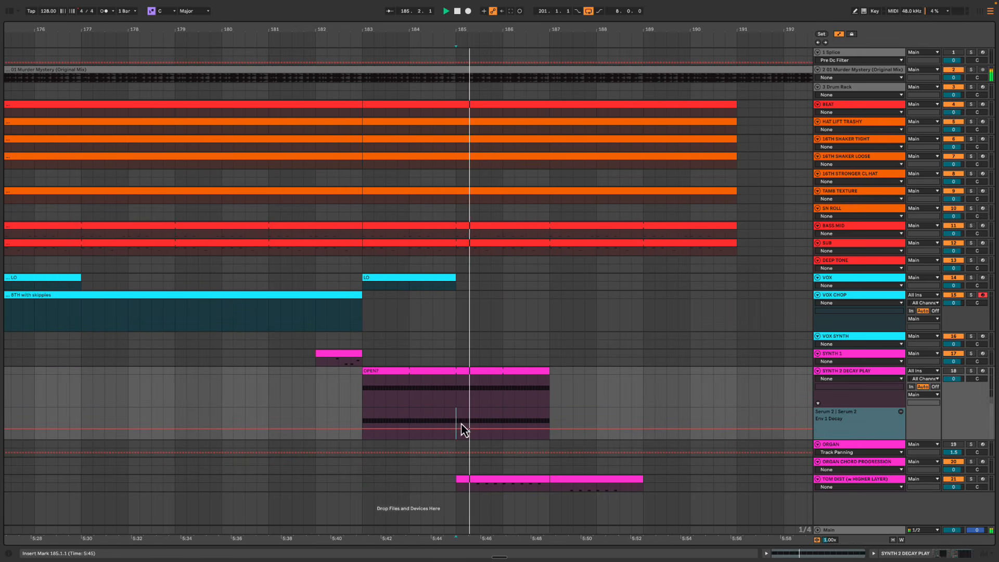
{"action": "key", "text": "space"}
{"action": "left_click", "coordinate": [486, 429]}
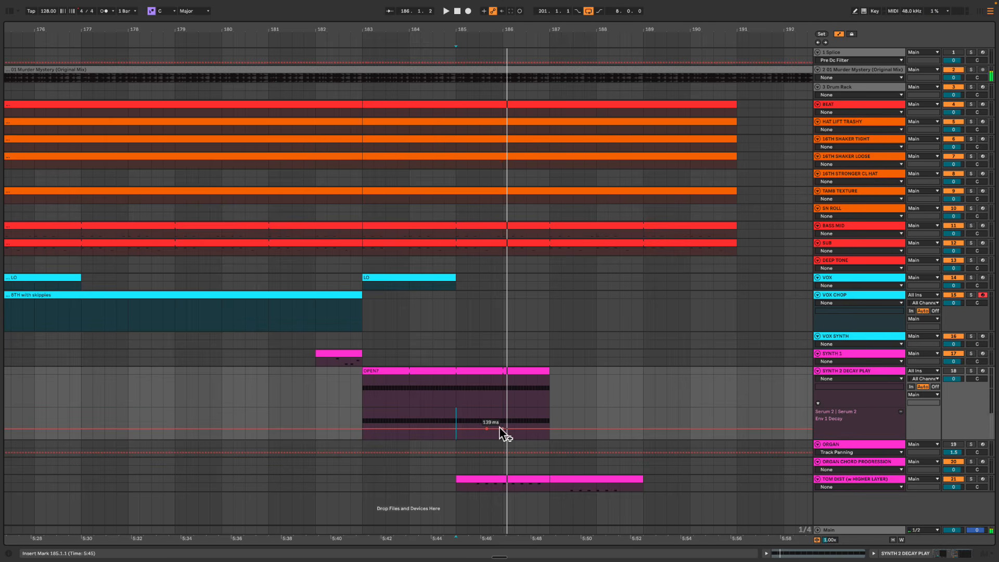
{"action": "left_click", "coordinate": [501, 429]}
{"action": "left_click", "coordinate": [518, 429]}
{"action": "left_click_drag", "start_coordinate": [504, 429], "coordinate": [504, 425]}
{"action": "left_click", "coordinate": [459, 426]}
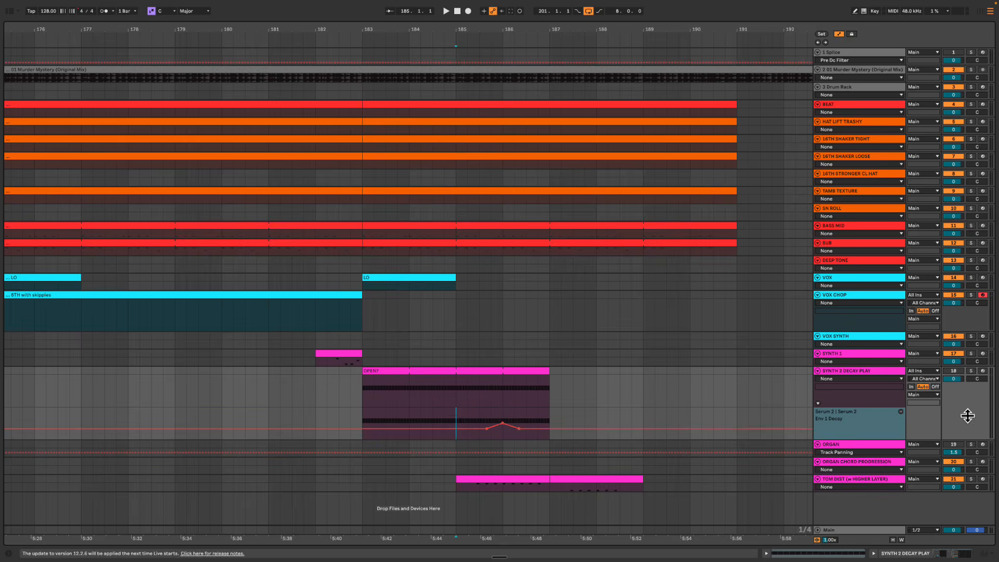
Enlarge the Env 1 Decay automation lane, add a rise peaking at bar 187, and listen to the reference from there
{"action": "left_click_drag", "start_coordinate": [968, 412], "coordinate": [968, 427]}
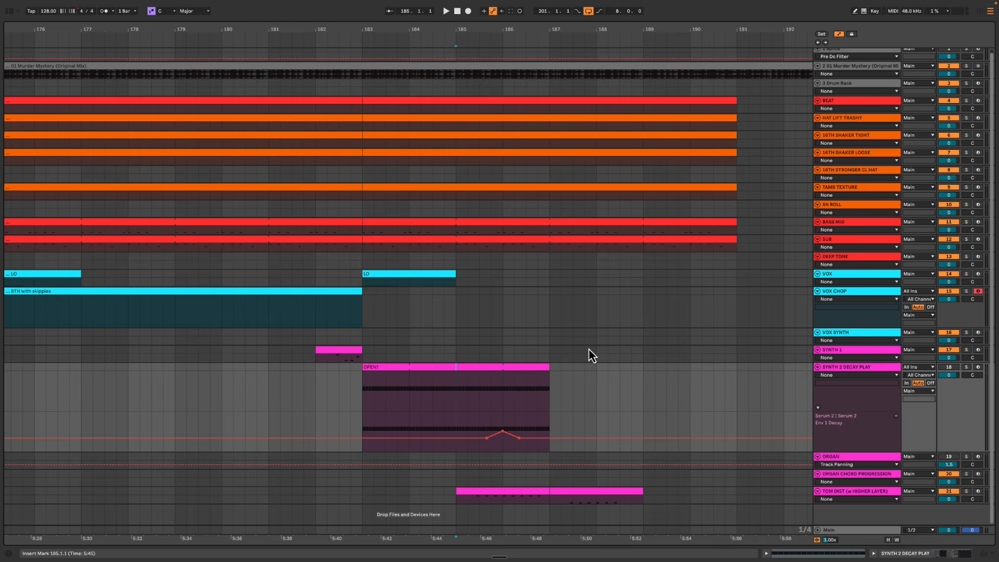
{"action": "scroll", "coordinate": [573, 364], "scroll_direction": "right", "scroll_amount": 3}
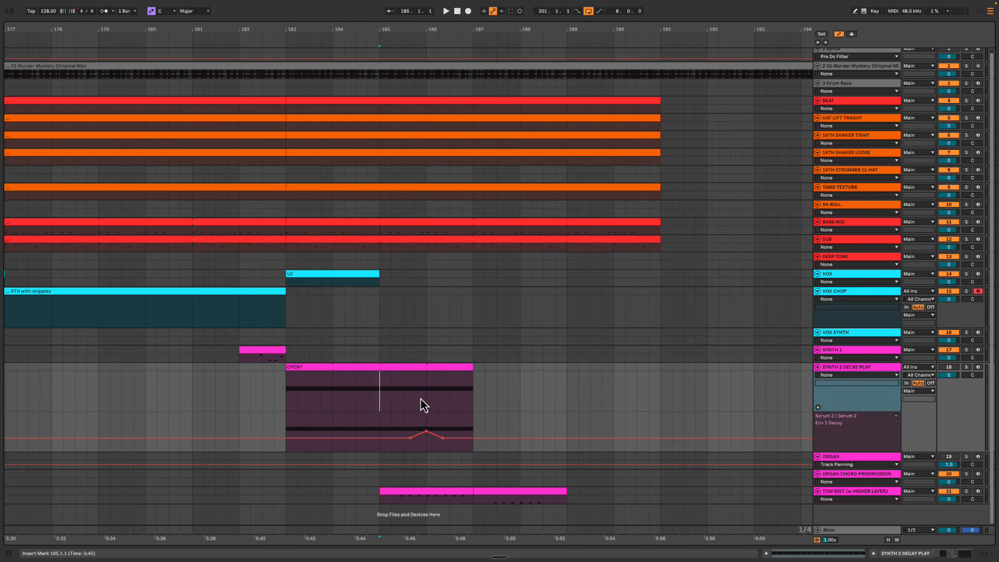
{"action": "key", "text": "space"}
{"action": "scroll", "coordinate": [448, 396], "scroll_direction": "left", "scroll_amount": 1}
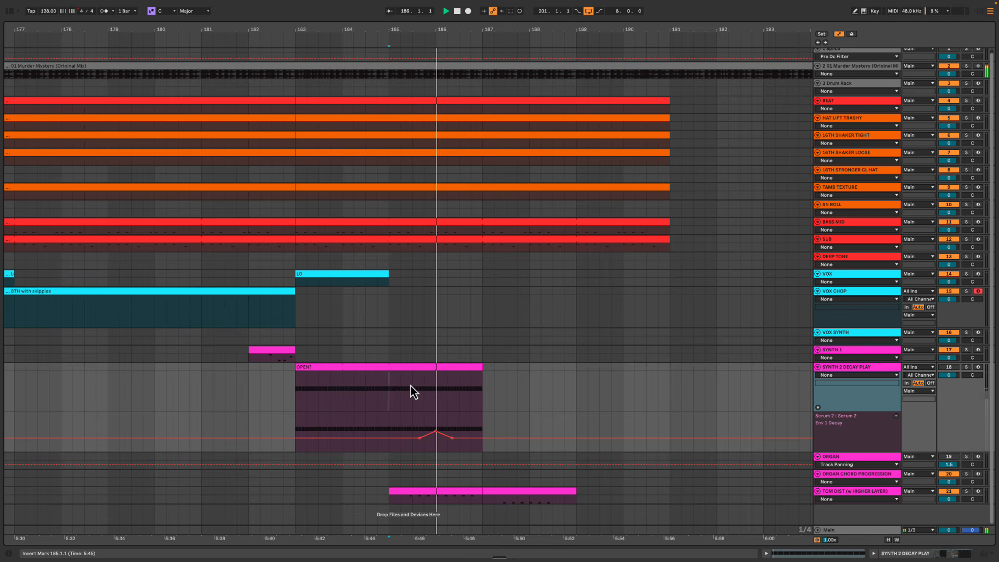
{"action": "left_click", "coordinate": [459, 437]}
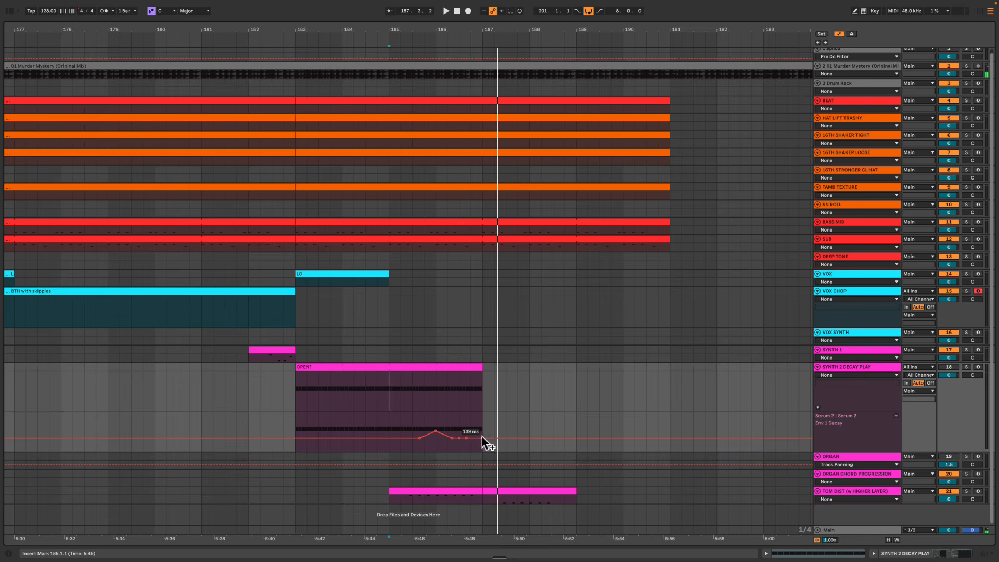
{"action": "left_click_drag", "start_coordinate": [482, 437], "coordinate": [482, 431]}
{"action": "key", "text": "space"}
{"action": "key", "text": "space"}
{"action": "left_click", "coordinate": [483, 386]}
{"action": "key", "text": "space"}
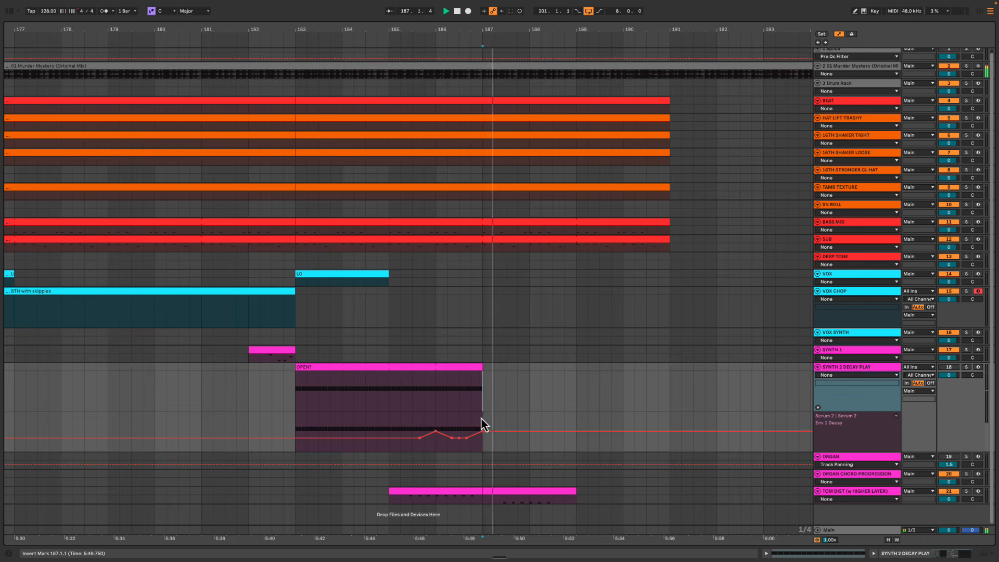
{"action": "key", "text": "space"}
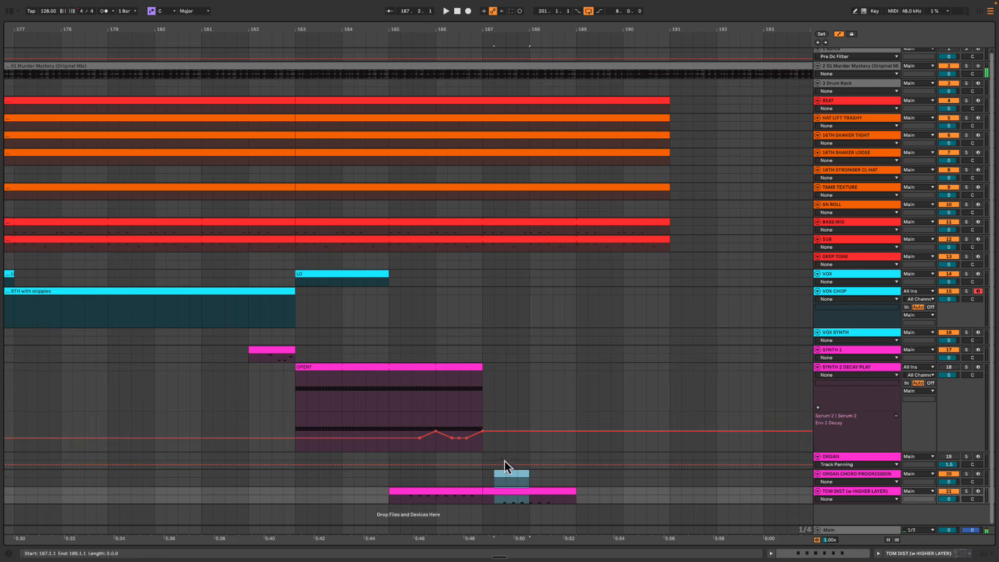
Duplicate the SYNTH 2 DECAY PLAY clip of bars 183–187 with its automation to bars 187–191 and listen from bar 187
{"action": "left_click", "coordinate": [446, 370]}
{"action": "left_click_drag", "start_coordinate": [388, 388], "coordinate": [291, 372]}
{"action": "left_click", "coordinate": [319, 369]}
{"action": "key", "text": "ctrl+d"}
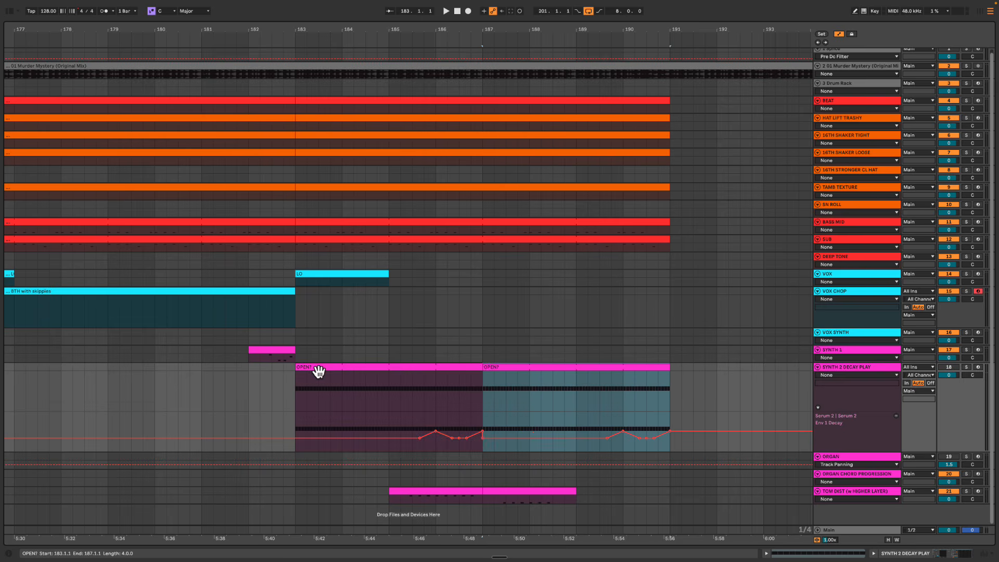
{"action": "key", "text": "space"}
{"action": "left_click", "coordinate": [483, 406]}
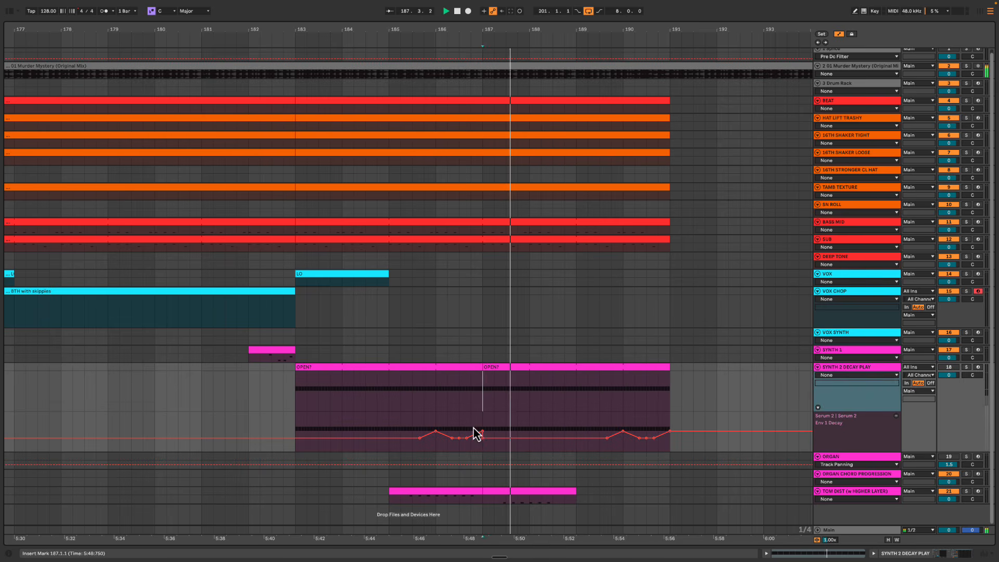
{"action": "left_click", "coordinate": [472, 430]}
{"action": "key", "text": "space"}
{"action": "key", "text": "space"}
{"action": "left_click", "coordinate": [495, 433]}
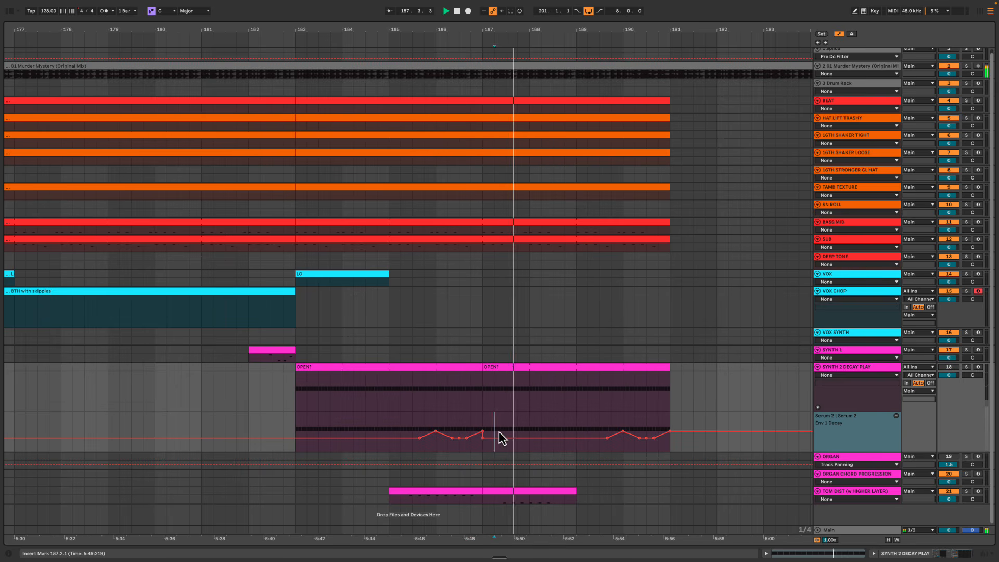
Add an Env 1 Decay peak of about 1.19 s at bar 189, rising from bar 188.3 and falling back shortly after
{"action": "scroll", "coordinate": [501, 432], "scroll_direction": "right", "scroll_amount": 3}
{"action": "scroll", "coordinate": [468, 422], "scroll_direction": "left", "scroll_amount": 1}
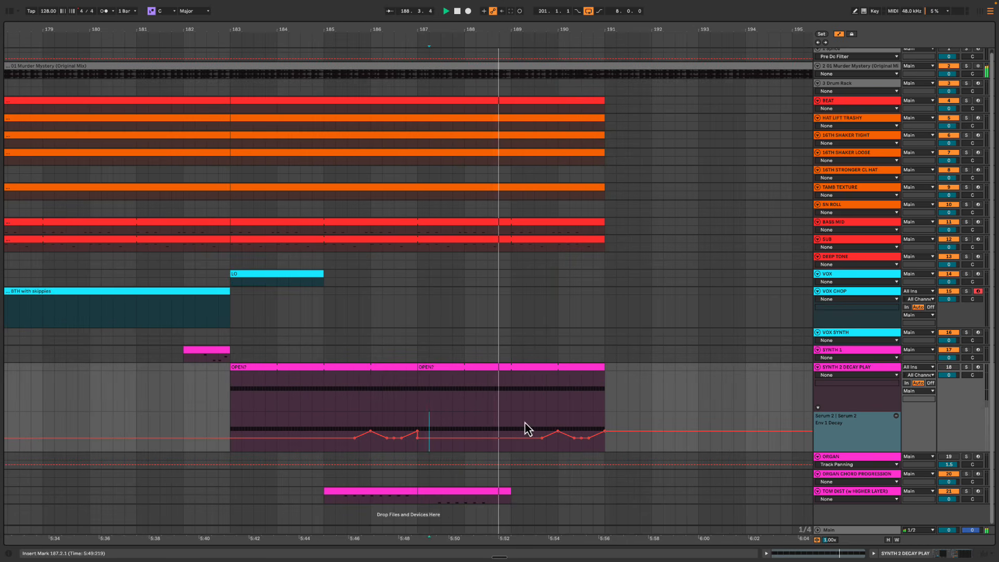
{"action": "key", "text": "space"}
{"action": "left_click", "coordinate": [488, 438]}
{"action": "left_click_drag", "start_coordinate": [510, 438], "coordinate": [511, 432]}
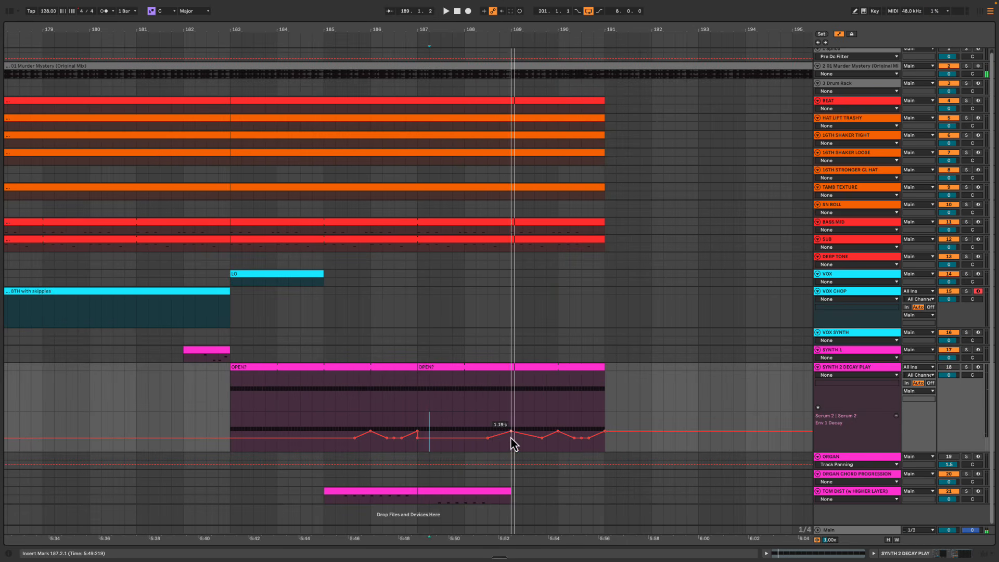
{"action": "left_click", "coordinate": [492, 423]}
{"action": "key", "text": "space"}
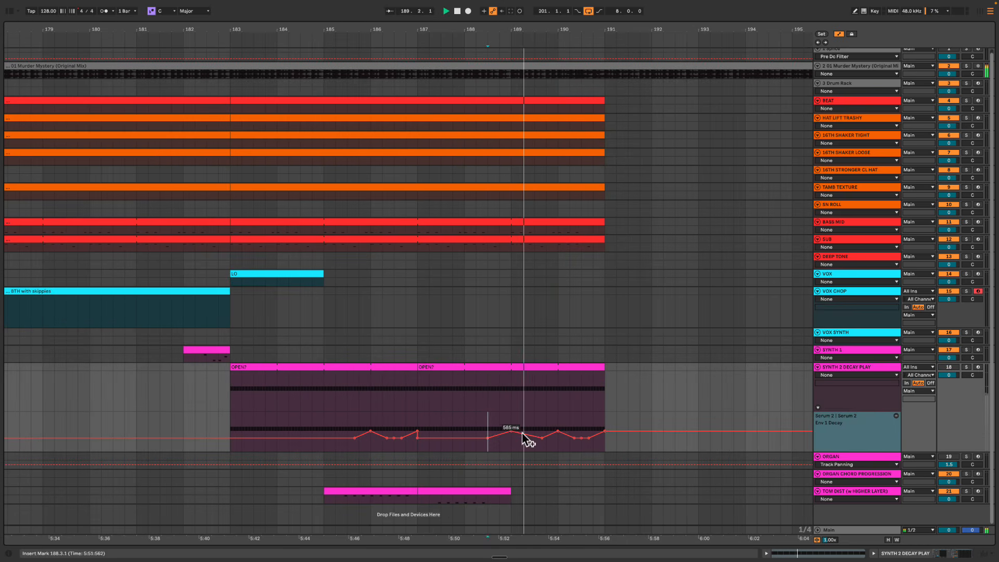
{"action": "left_click_drag", "start_coordinate": [523, 434], "coordinate": [523, 439]}
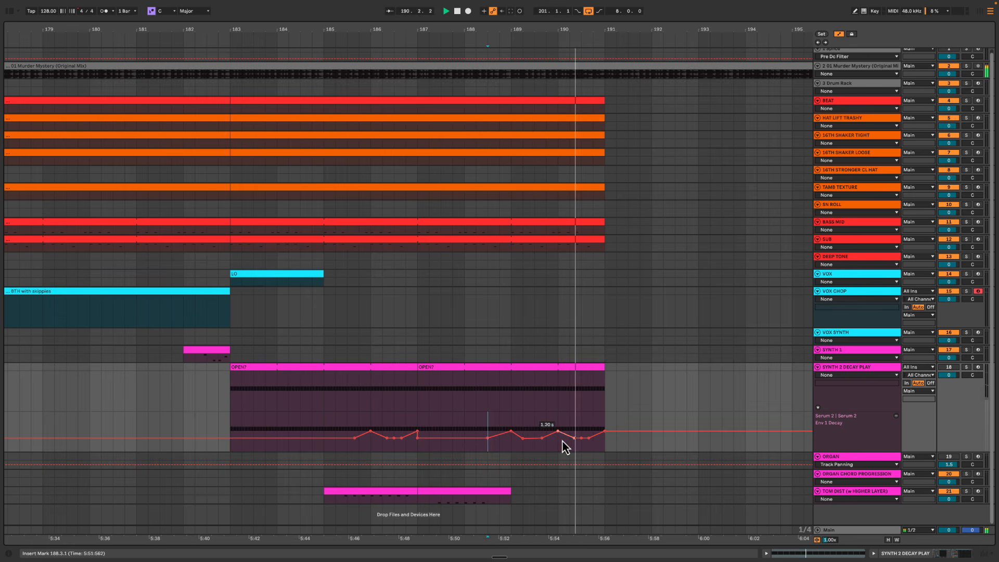
Remove the Env 1 Decay dip points in bar 190 and add a slightly higher peak shortly before bar 191
{"action": "left_click", "coordinate": [574, 439]}
{"action": "left_click", "coordinate": [582, 438]}
{"action": "left_click", "coordinate": [589, 439]}
{"action": "key", "text": "space"}
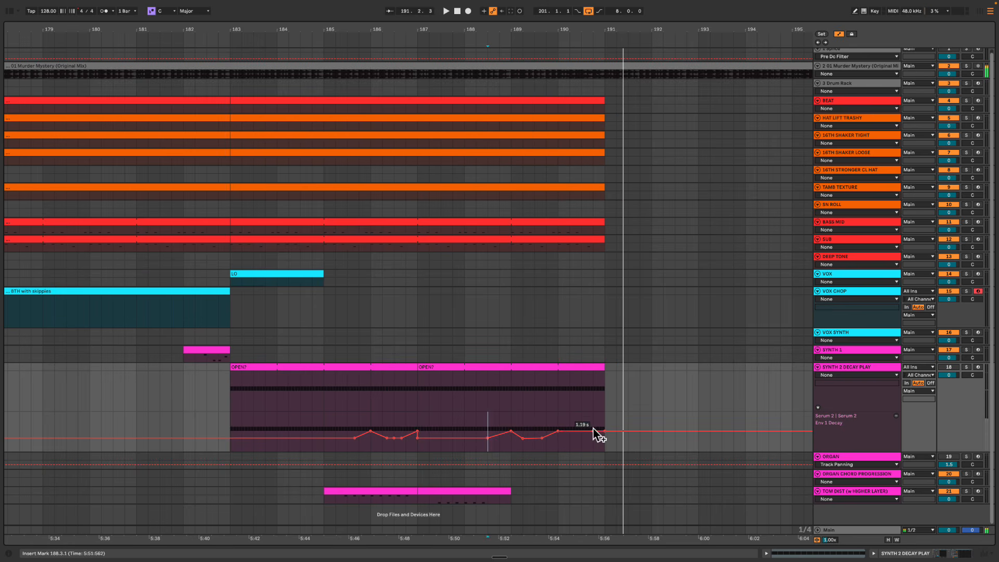
{"action": "left_click_drag", "start_coordinate": [593, 431], "coordinate": [593, 427]}
Copy the one-bar SYNTH 1 clip at bar 182 to bar 190
{"action": "left_click_drag", "start_coordinate": [217, 352], "coordinate": [587, 353]}
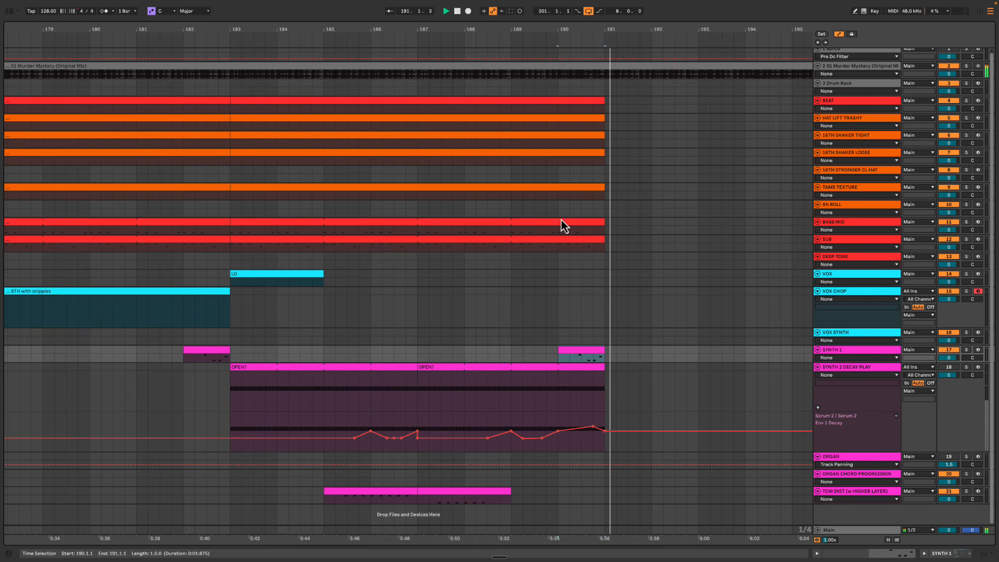
{"action": "key", "text": "space"}
Hide the automation, duplicate the BEAT through SUB clips of bars 183–191 to bars 191–199, and listen from bar 191
{"action": "left_click_drag", "start_coordinate": [569, 31], "coordinate": [486, 35]}
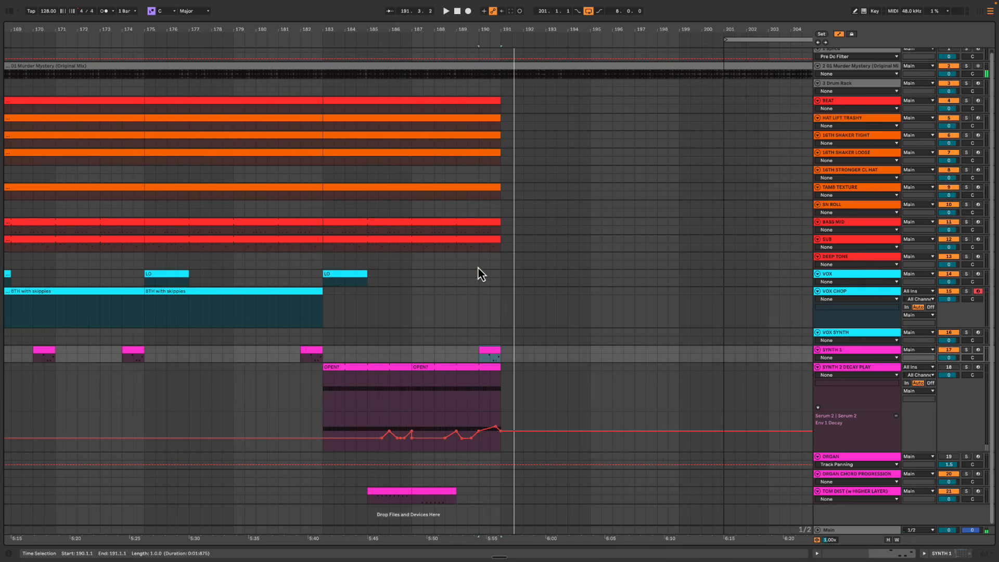
{"action": "key", "text": "a"}
{"action": "left_click", "coordinate": [463, 243]}
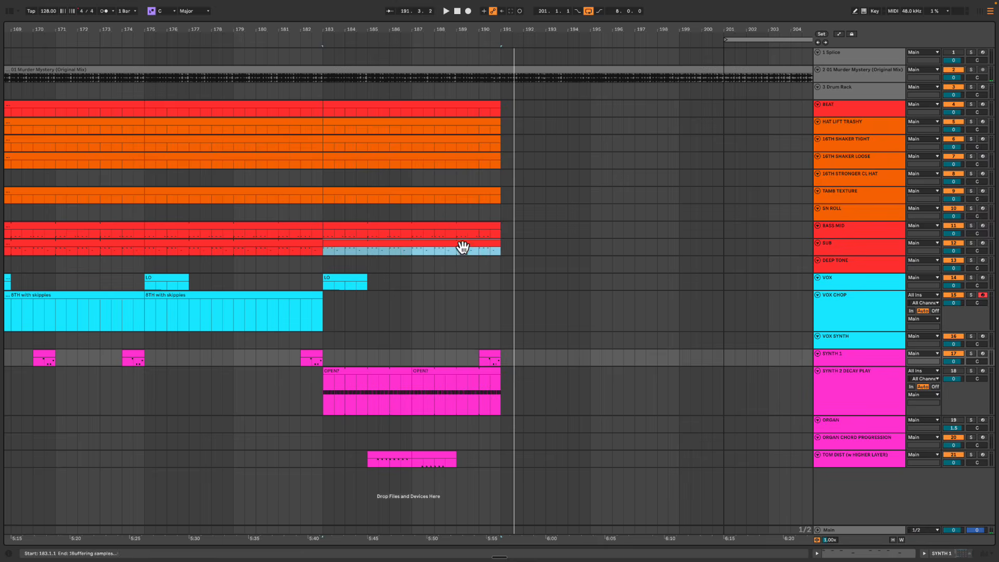
{"action": "left_click", "coordinate": [404, 105], "text": "shift"}
{"action": "key", "text": "ctrl+d"}
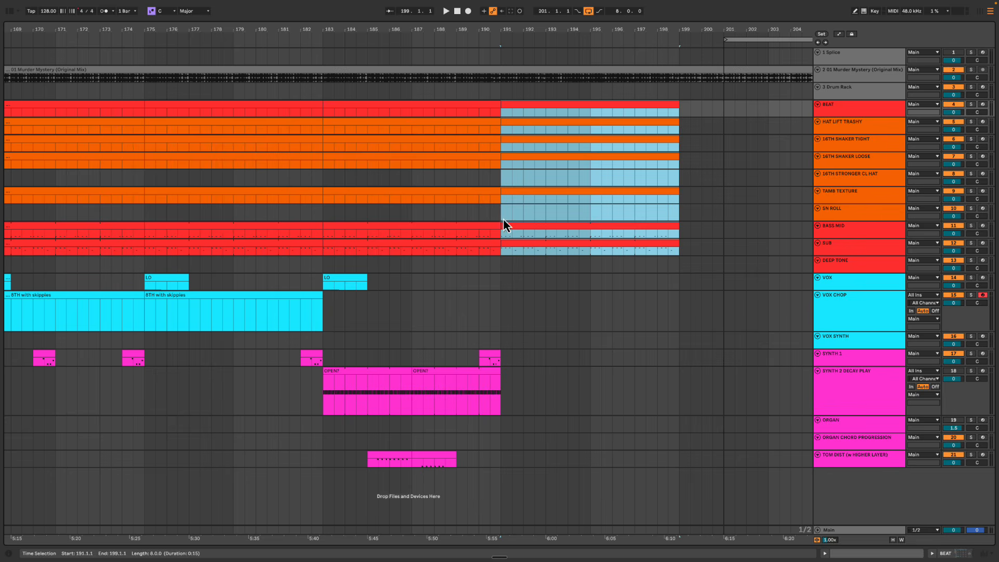
{"action": "left_click", "coordinate": [502, 217]}
{"action": "key", "text": "space"}
{"action": "left_click_drag", "start_coordinate": [562, 31], "coordinate": [531, 211]}
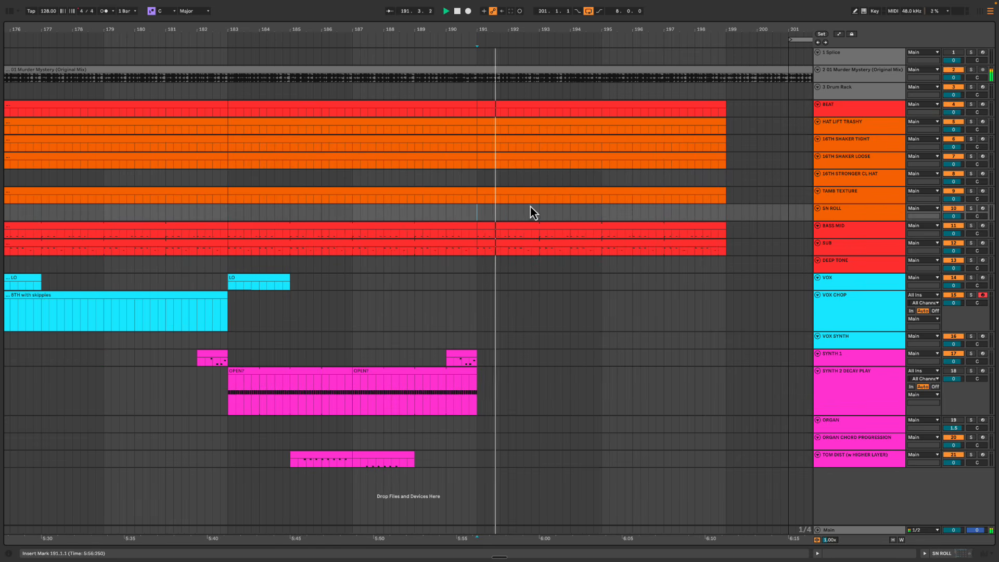
Duplicate the SYNTH 2 DECAY PLAY clip of bars 187–191 to bars 191–195 and show the automation again
{"action": "left_click", "coordinate": [457, 378]}
{"action": "key", "text": "ctrl+d"}
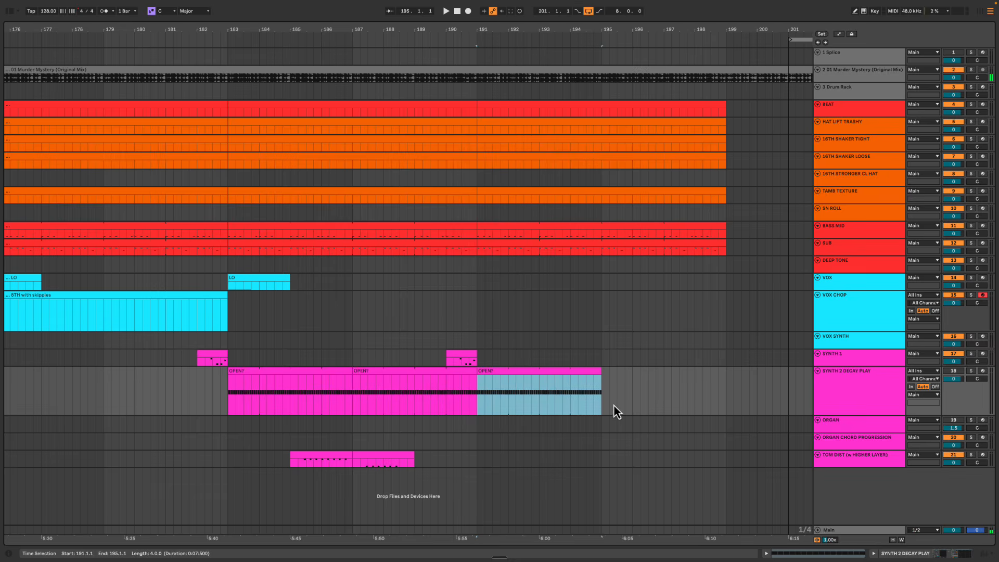
{"action": "key", "text": "a"}
Listen to the reference around bar 191 and raise the Env 1 Decay point at bar 191 to about 425 ms
{"action": "left_click", "coordinate": [492, 432]}
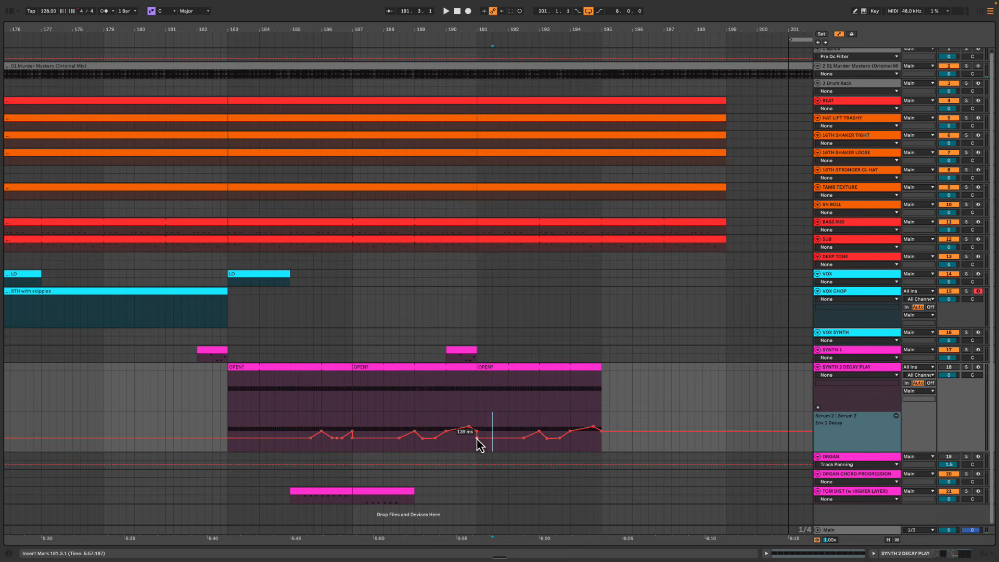
{"action": "left_click", "coordinate": [454, 385]}
{"action": "left_click_drag", "start_coordinate": [475, 29], "coordinate": [475, 60]}
{"action": "left_click", "coordinate": [446, 416]}
{"action": "key", "text": "space"}
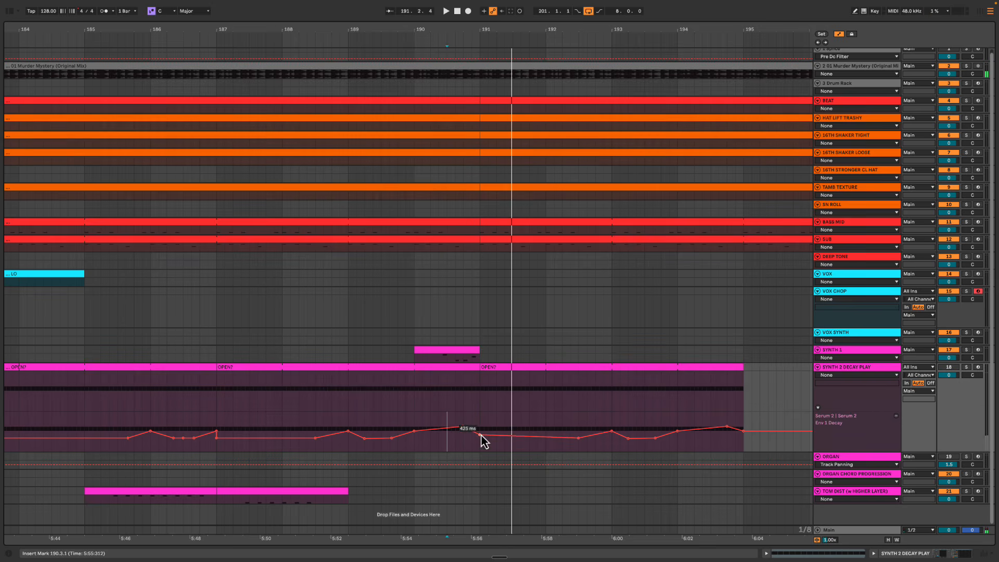
Listen from bar 191 and shape Env 1 Decay with a short peak just after bar 191, a dip, and a peak at bar 192
{"action": "left_click", "coordinate": [479, 421]}
{"action": "key", "text": "space"}
{"action": "left_click_drag", "start_coordinate": [503, 431], "coordinate": [544, 433]}
{"action": "left_click", "coordinate": [540, 437]}
{"action": "left_click", "coordinate": [532, 427]}
{"action": "key", "text": "space"}
{"action": "scroll", "coordinate": [566, 448], "scroll_direction": "right", "scroll_amount": 1}
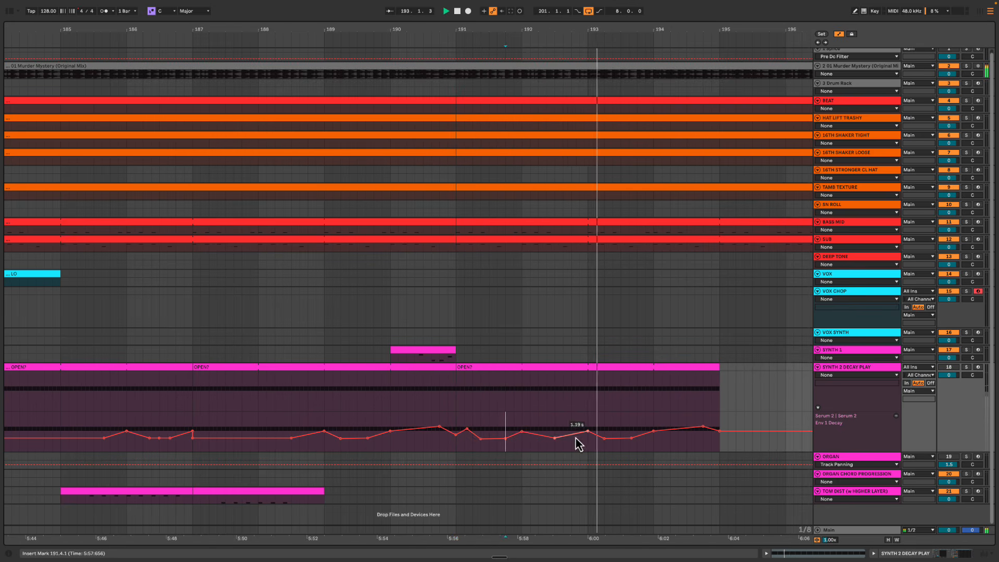
Check the Env 1 Decay curve against the reference up to bar 195 and copy the SYNTH 1 clip at bar 190 to bar 194
{"action": "key", "text": "space"}
{"action": "key", "text": "space"}
{"action": "scroll", "coordinate": [577, 445], "scroll_direction": "right", "scroll_amount": 4}
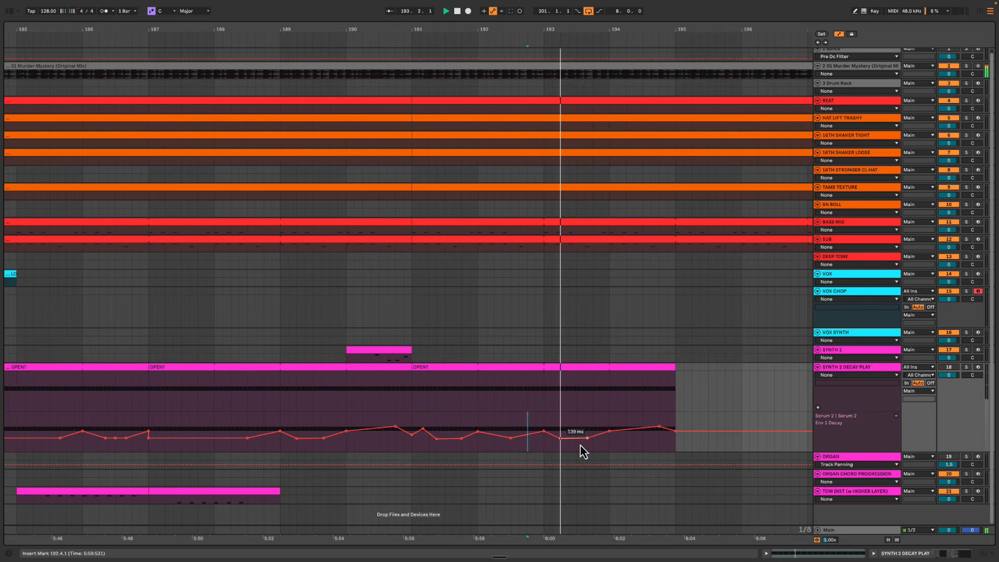
{"action": "scroll", "coordinate": [578, 430], "scroll_direction": "right", "scroll_amount": 1}
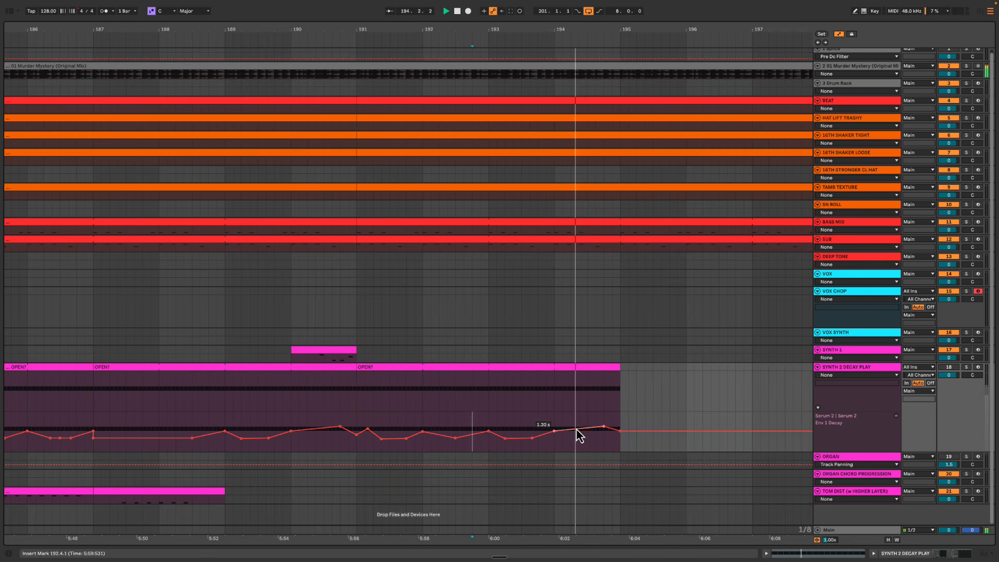
{"action": "left_click_drag", "start_coordinate": [564, 420], "coordinate": [614, 416]}
{"action": "left_click", "coordinate": [619, 417]}
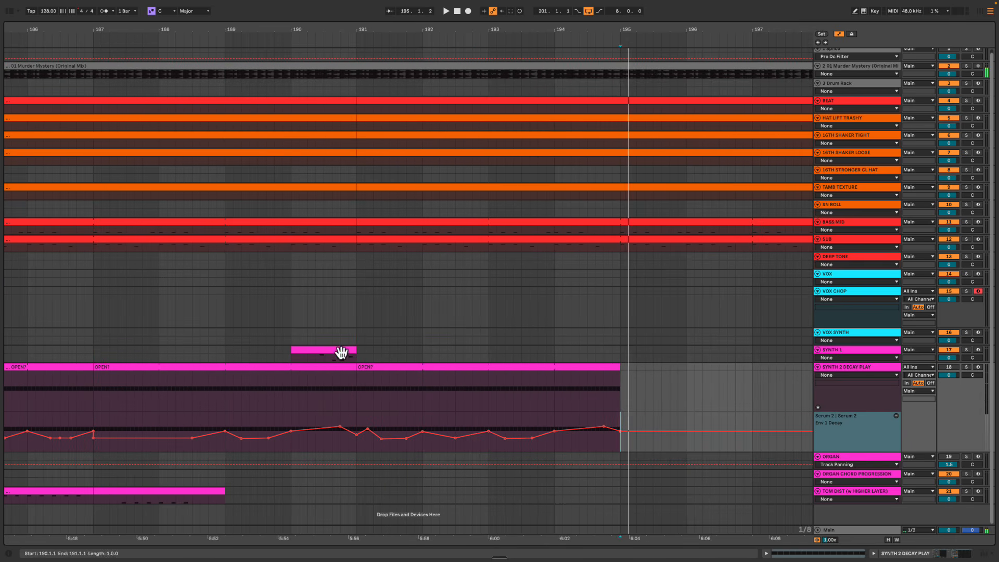
{"action": "left_click_drag", "start_coordinate": [341, 353], "coordinate": [599, 353]}
{"action": "key", "text": "space"}
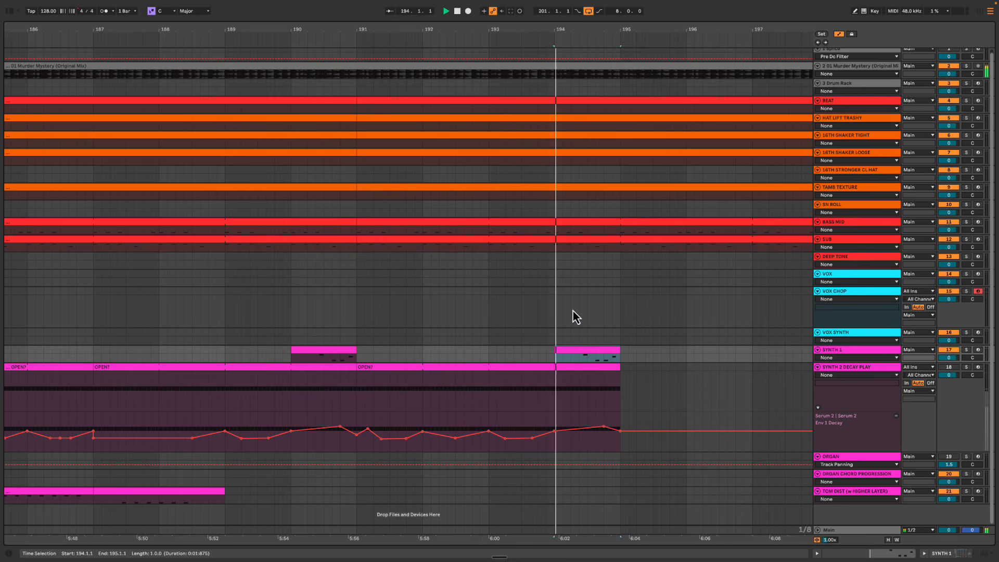
Extend the SYNTH 2 DECAY PLAY clip that starts at bar 191 to bar 199 and listen to the reference from bar 194.4
{"action": "left_click_drag", "start_coordinate": [470, 28], "coordinate": [471, 41]}
{"action": "left_click", "coordinate": [471, 379]}
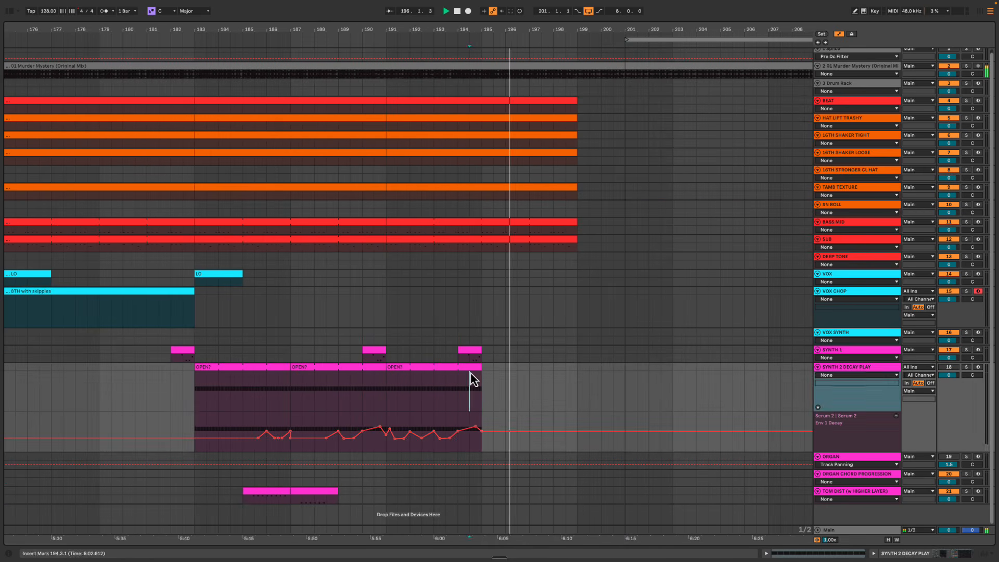
{"action": "left_click", "coordinate": [473, 371]}
{"action": "key", "text": "space"}
{"action": "left_click_drag", "start_coordinate": [481, 367], "coordinate": [570, 367]}
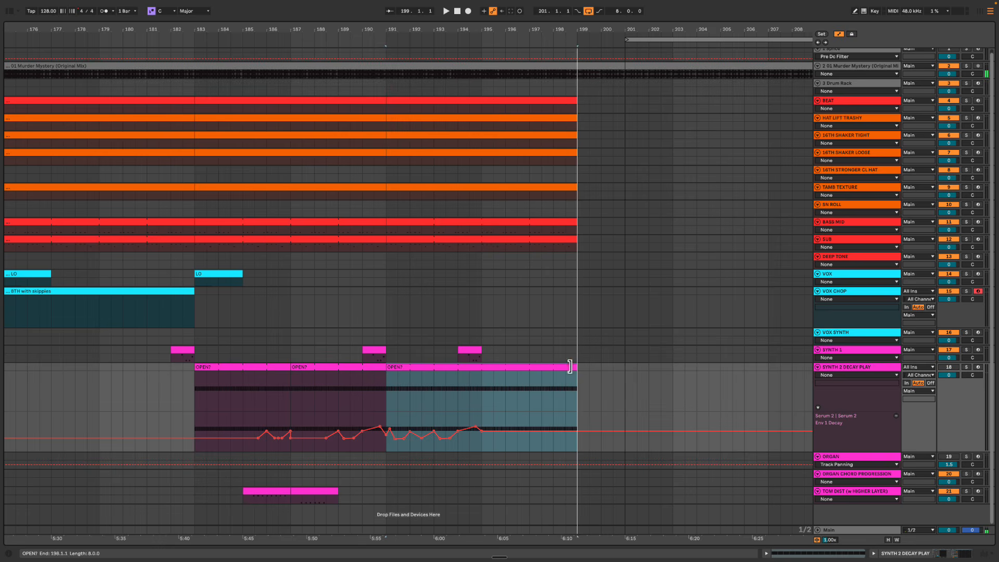
{"action": "left_click_drag", "start_coordinate": [474, 30], "coordinate": [475, 42]}
{"action": "left_click", "coordinate": [472, 402]}
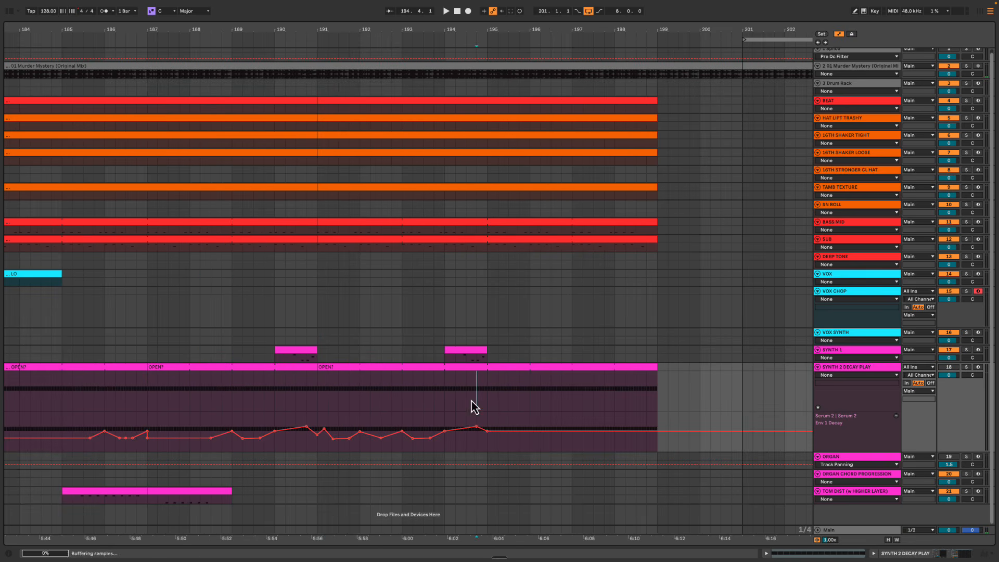
{"action": "key", "text": "space"}
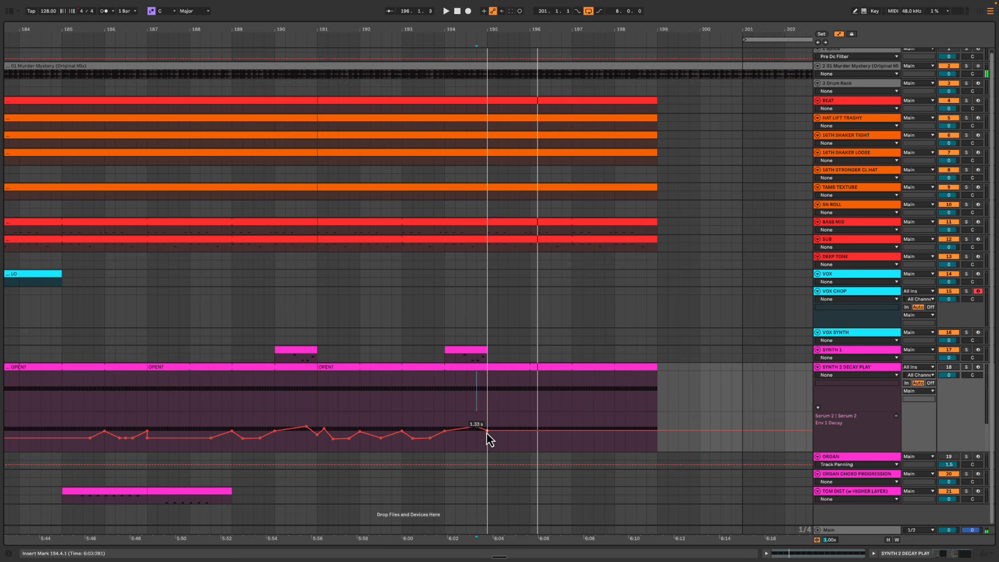
Hold Env 1 Decay high past bar 195, drop it to a low value at bar 196, and listen back
{"action": "left_click_drag", "start_coordinate": [486, 433], "coordinate": [530, 438]}
{"action": "key", "text": "space"}
{"action": "key", "text": "space"}
{"action": "key", "text": "space"}
Listen from bar 196 and shape an Env 1 Decay peak around bar 196.3
{"action": "left_click", "coordinate": [530, 426]}
{"action": "key", "text": "space"}
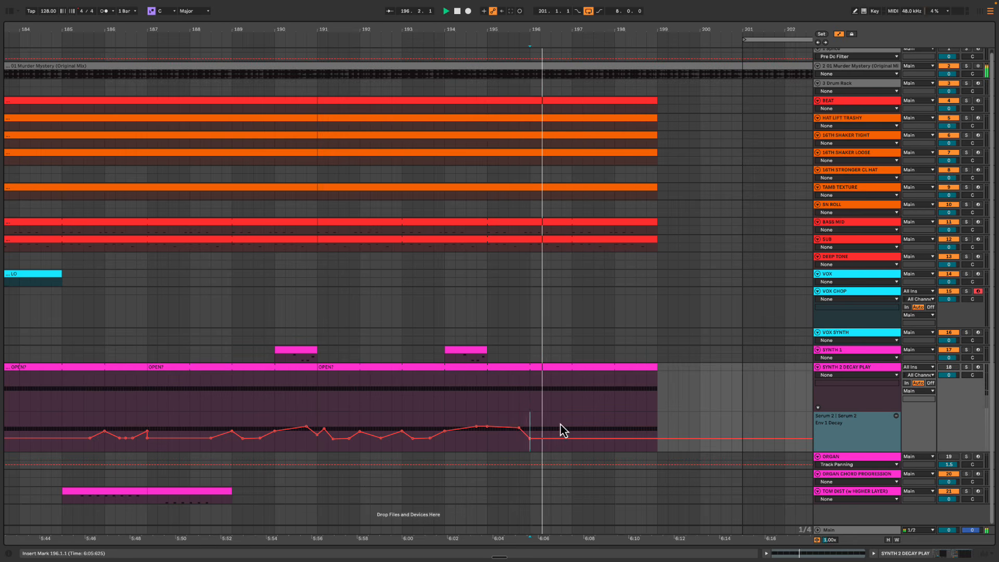
{"action": "key", "text": "space"}
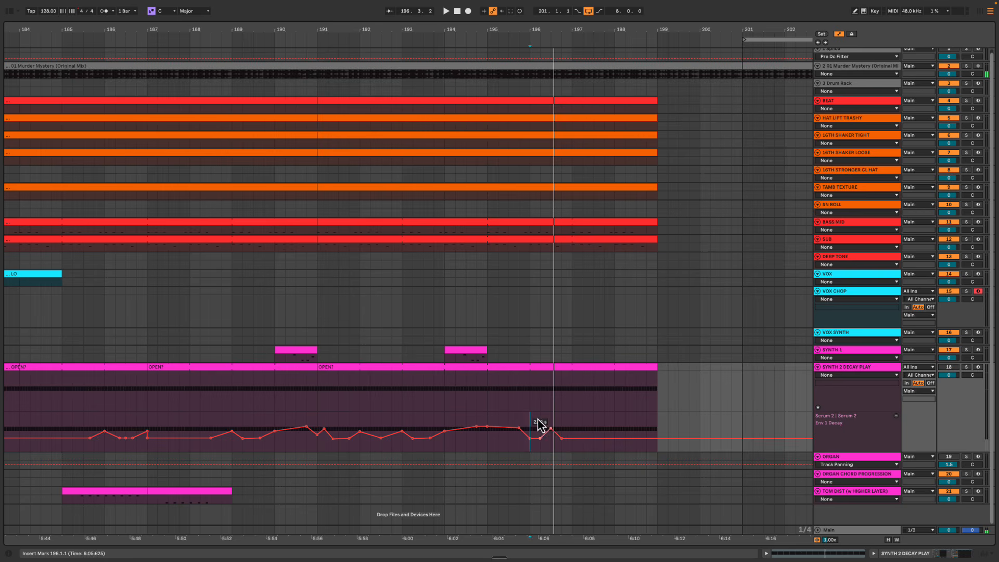
{"action": "left_click", "coordinate": [547, 428]}
{"action": "key", "text": "space"}
{"action": "key", "text": "space"}
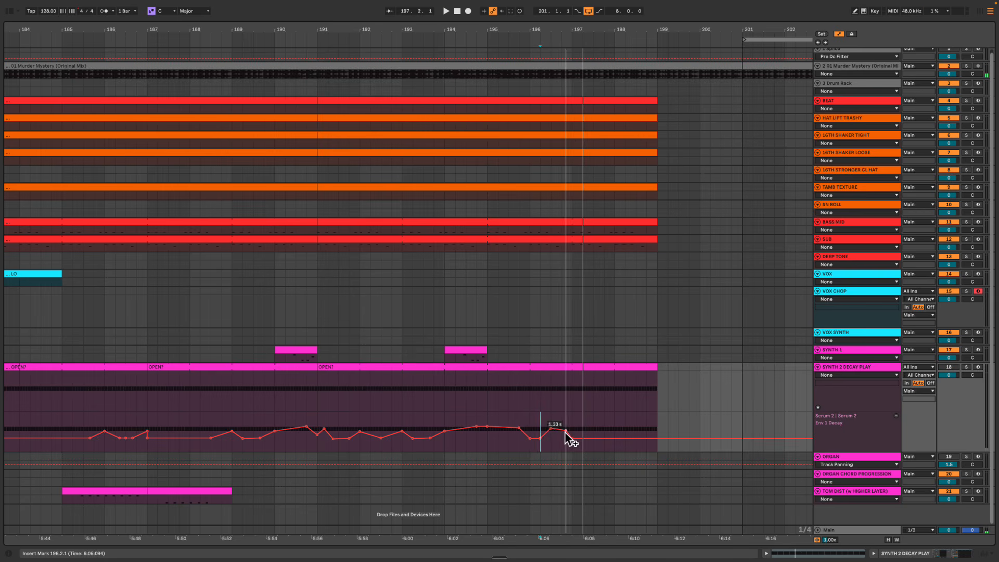
Drop Env 1 Decay to about 109 ms at bar 197, hold it to bar 198 and ramp it up to bar 199
{"action": "left_click", "coordinate": [554, 412]}
{"action": "key", "text": "space"}
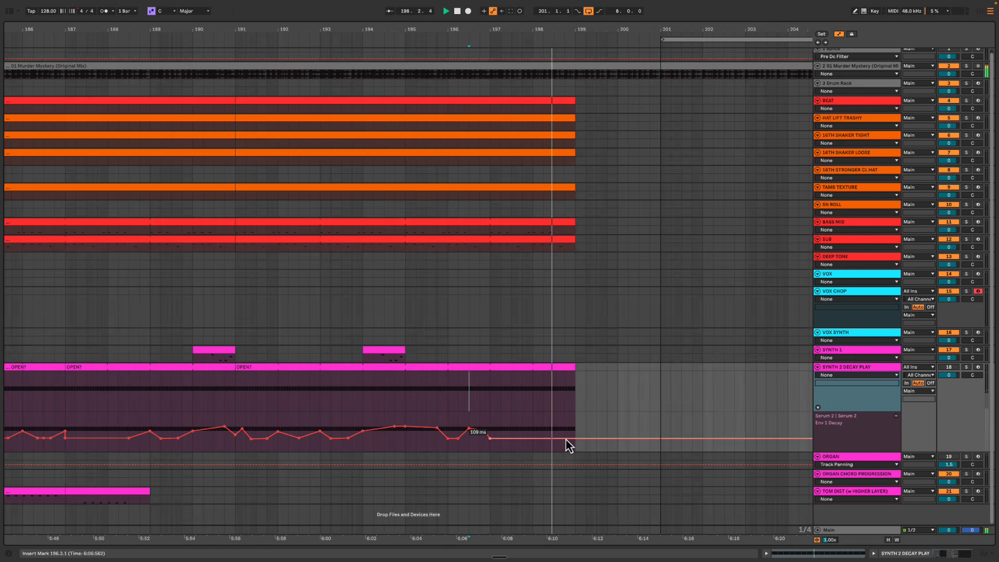
{"action": "left_click", "coordinate": [507, 438]}
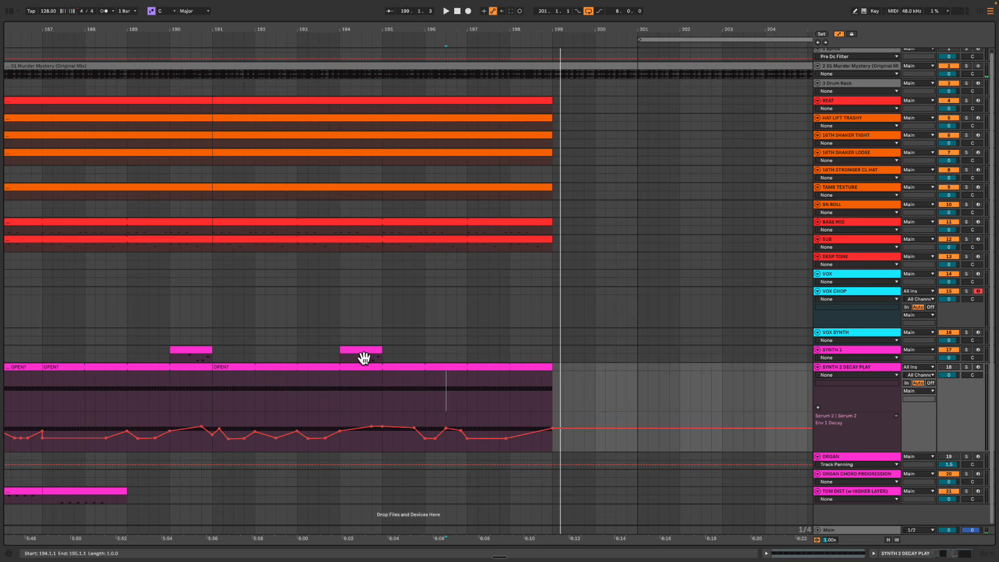
Copy the SYNTH 1 clip at bar 194 to bar 198 and rename the copy REVERB
{"action": "left_click_drag", "start_coordinate": [365, 358], "coordinate": [537, 355]}
{"action": "key", "text": "space"}
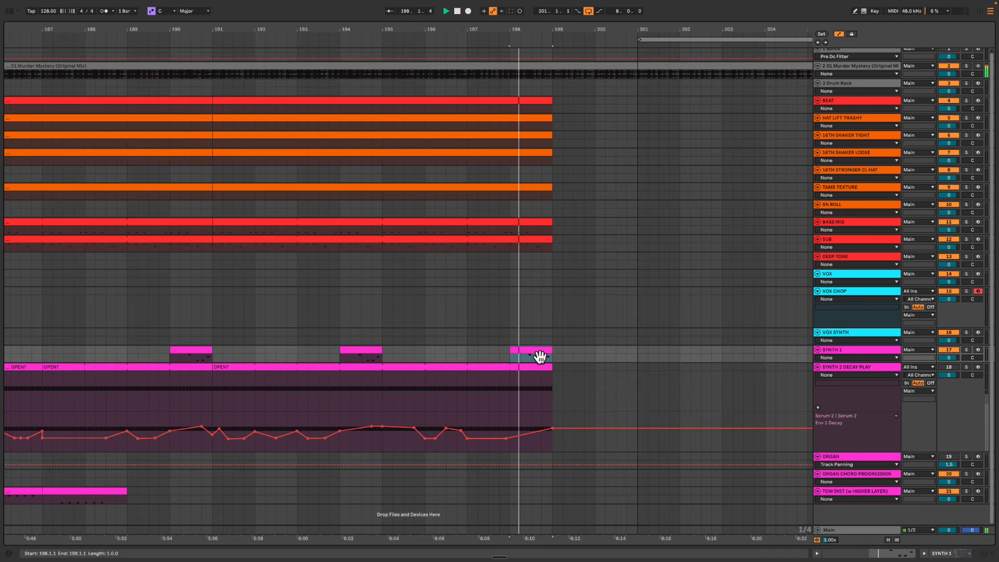
{"action": "left_click", "coordinate": [364, 350]}
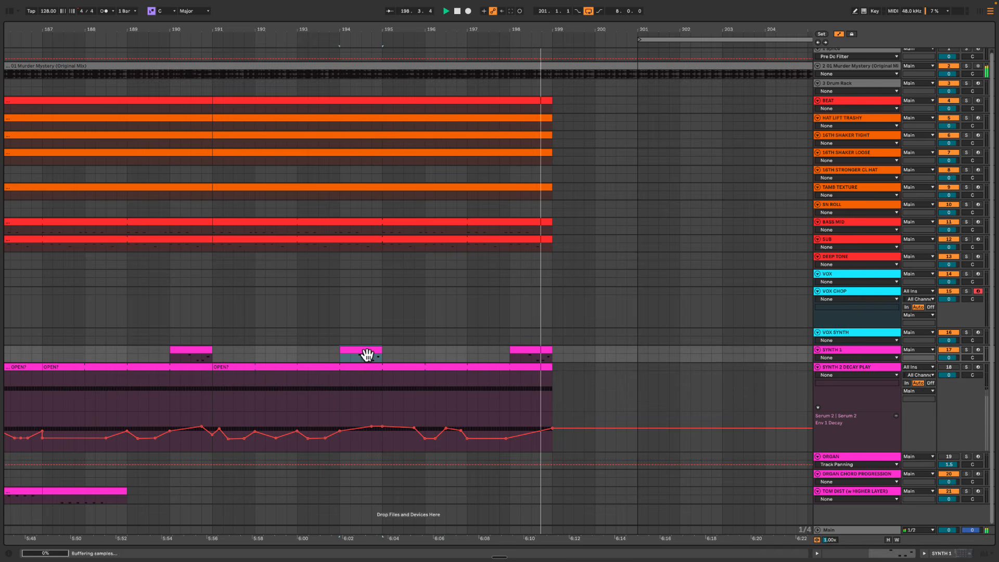
{"action": "left_click", "coordinate": [536, 354]}
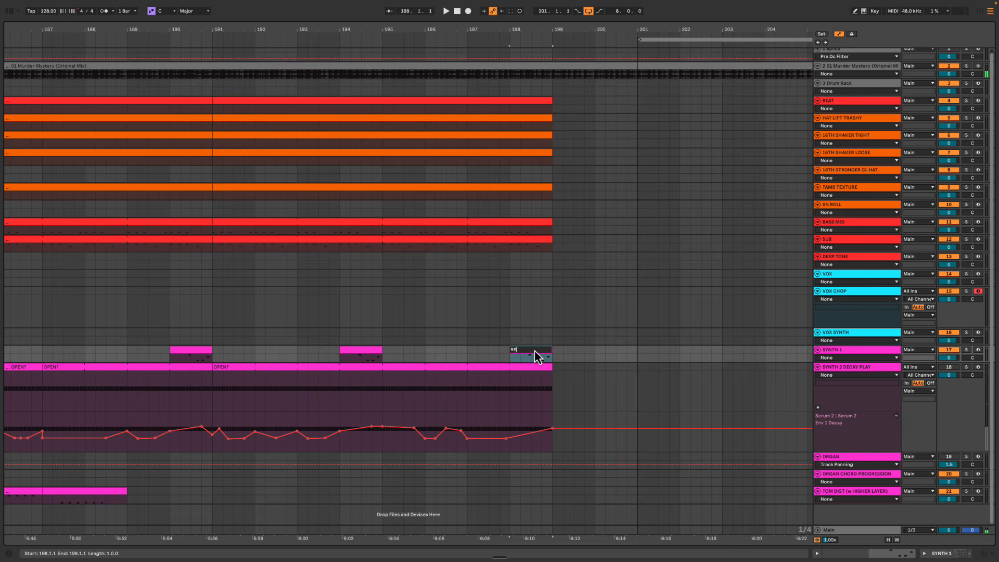
{"action": "key", "text": "space"}
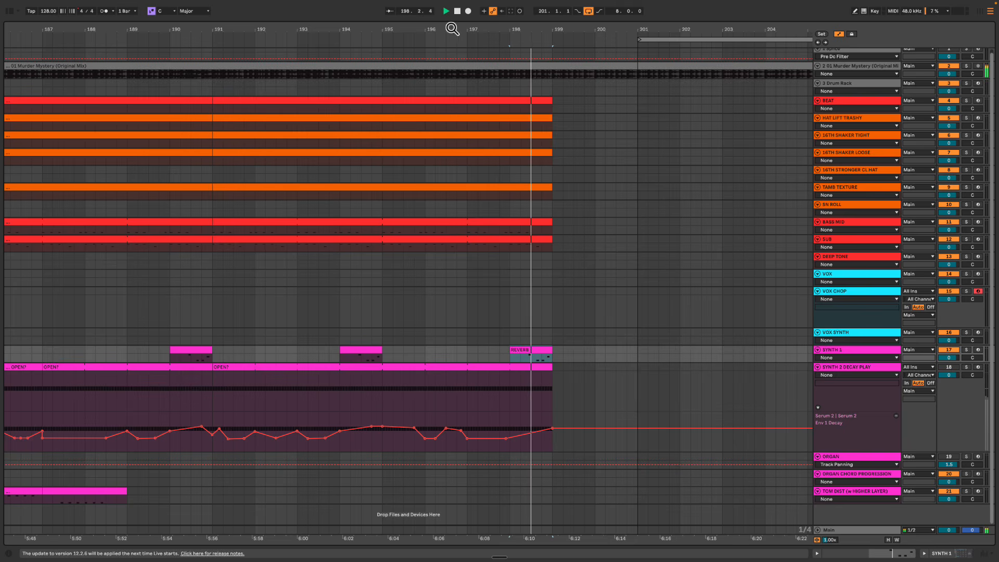
Listen back from around bar 190 and hide the automation lanes to view the whole arrangement
{"action": "left_click_drag", "start_coordinate": [451, 29], "coordinate": [451, 26]}
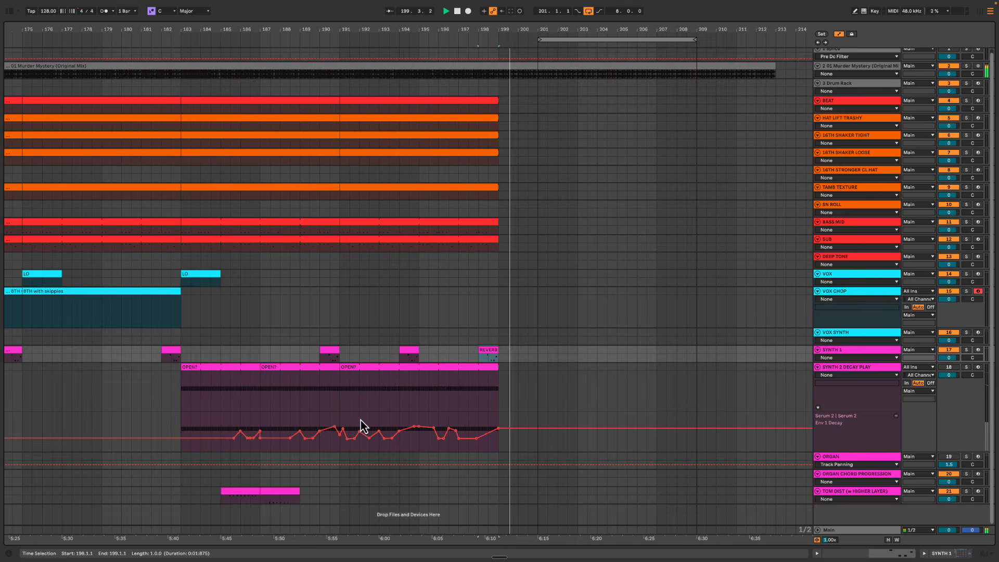
{"action": "left_click", "coordinate": [334, 317]}
{"action": "scroll", "coordinate": [299, 423], "scroll_direction": "left", "scroll_amount": 2}
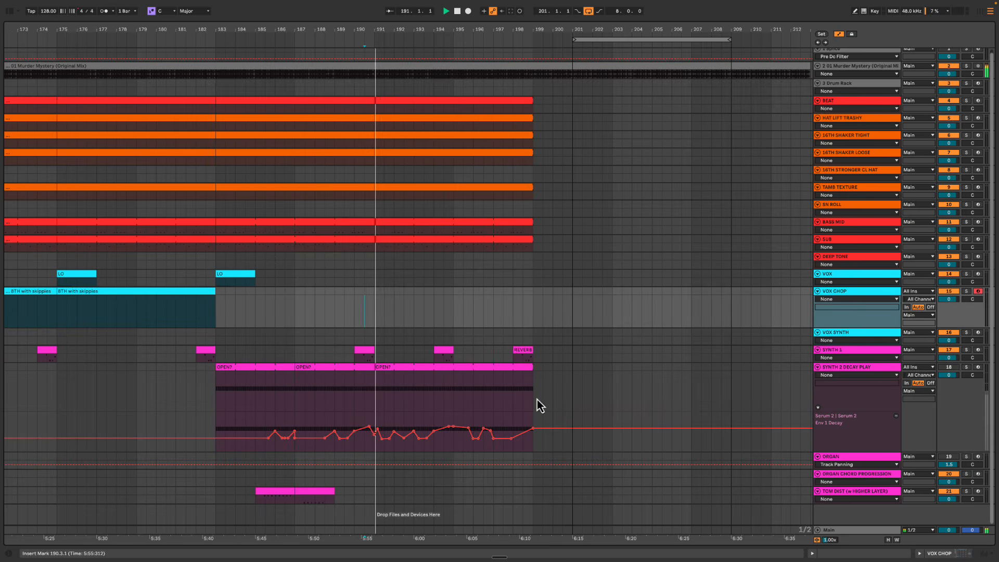
{"action": "key", "text": "space"}
{"action": "key", "text": "a"}
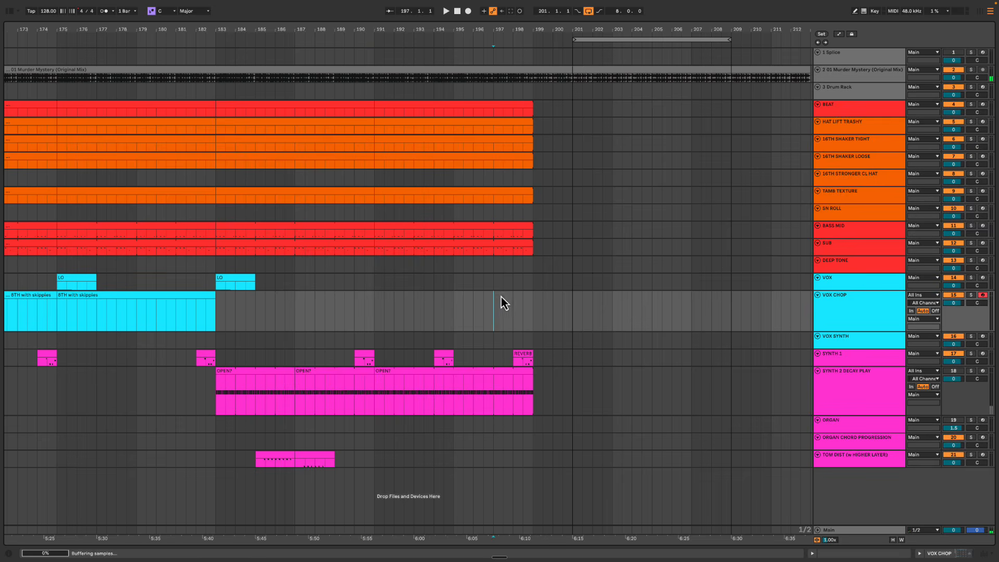
{"action": "key", "text": "space"}
{"action": "left_click_drag", "start_coordinate": [525, 35], "coordinate": [537, 26]}
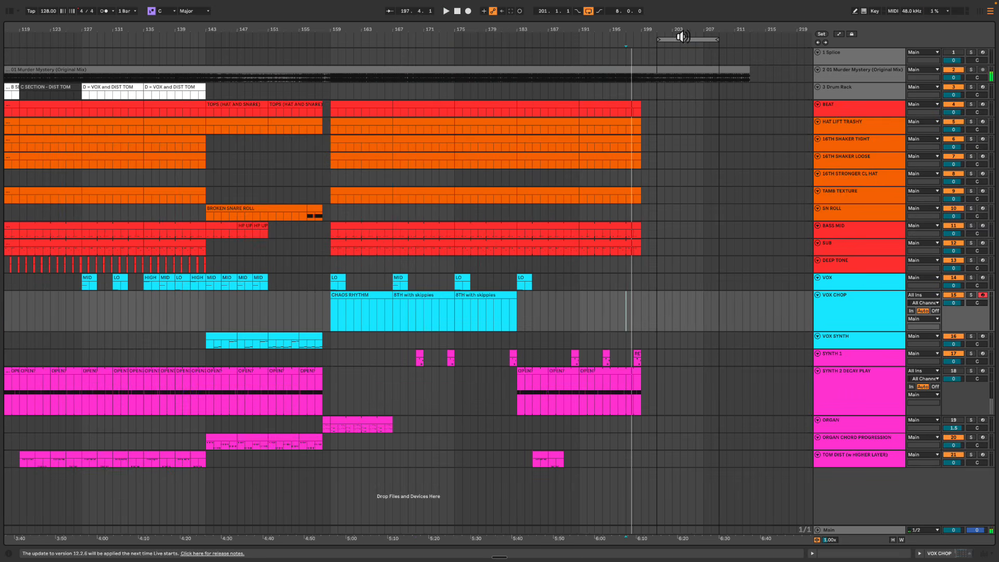
Extend the Murder Mystery reference clip to bar 214 and set the loop to 14 bars starting at bar 199
{"action": "left_click_drag", "start_coordinate": [684, 36], "coordinate": [781, 39]}
{"action": "left_click_drag", "start_coordinate": [750, 74], "coordinate": [804, 68]}
{"action": "scroll", "coordinate": [754, 78], "scroll_direction": "right", "scroll_amount": 2}
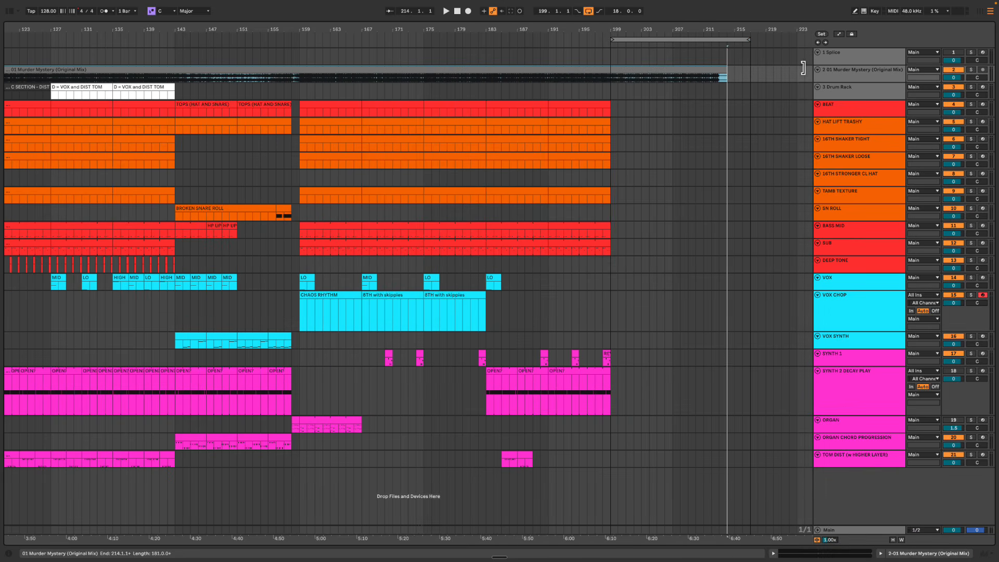
{"action": "left_click_drag", "start_coordinate": [673, 92], "coordinate": [719, 97]}
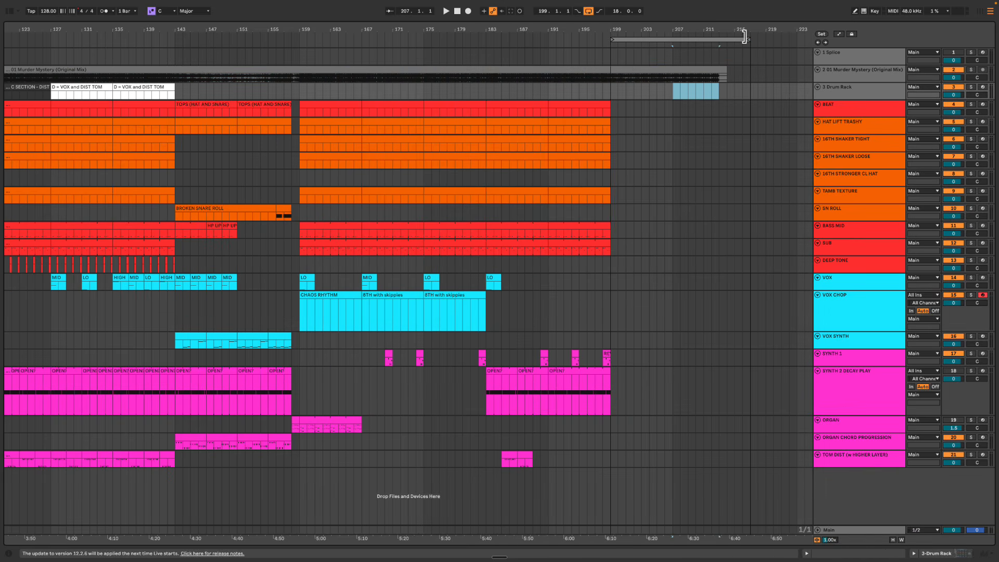
{"action": "left_click_drag", "start_coordinate": [748, 39], "coordinate": [672, 33]}
Listen from bar 198 and duplicate the BEAT through SUB clips of bars 191 to 199 so they continue to bar 207
{"action": "left_click", "coordinate": [607, 92]}
{"action": "key", "text": "space"}
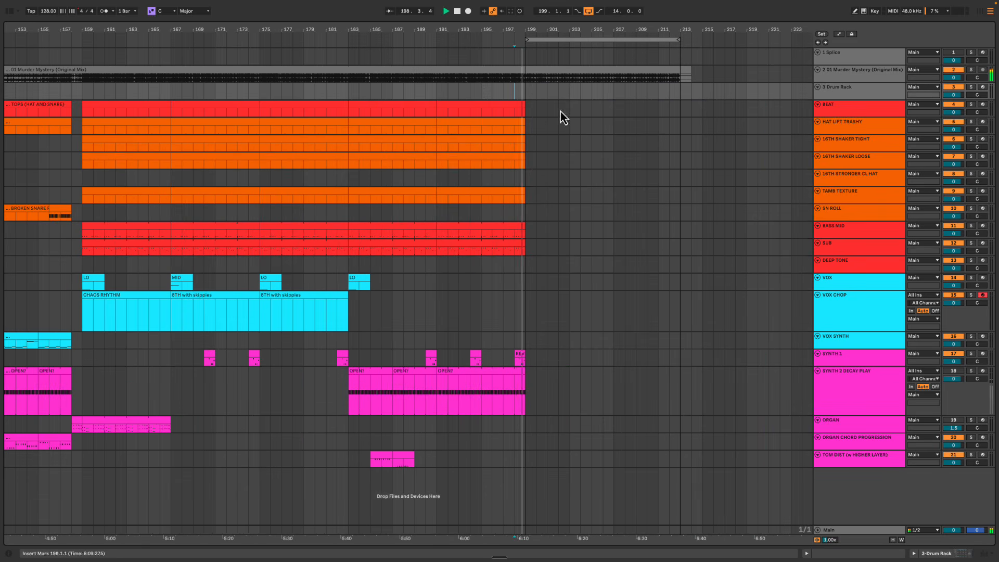
{"action": "left_click", "coordinate": [510, 107]}
{"action": "left_click", "coordinate": [503, 249], "text": "shift"}
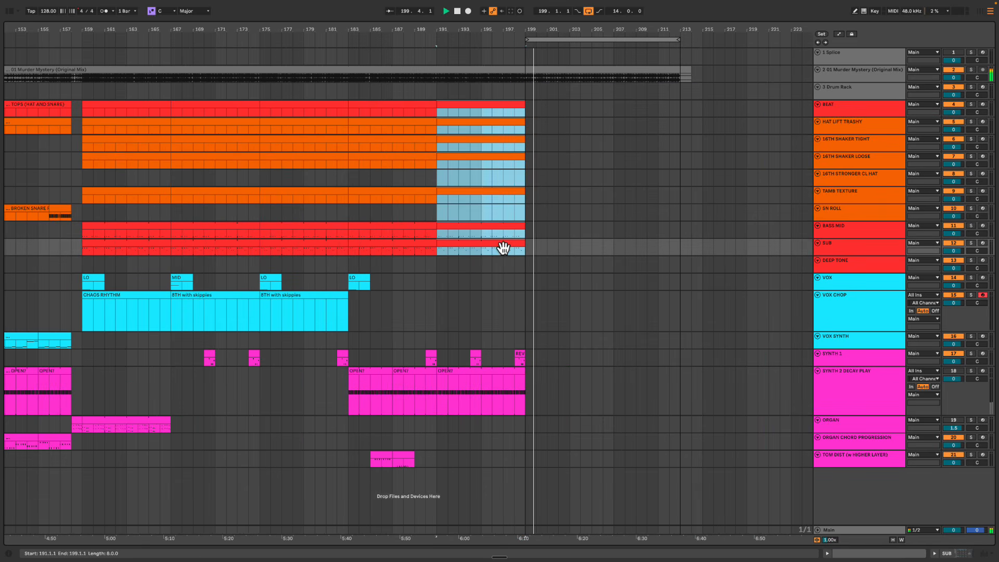
{"action": "key", "text": "ctrl+d"}
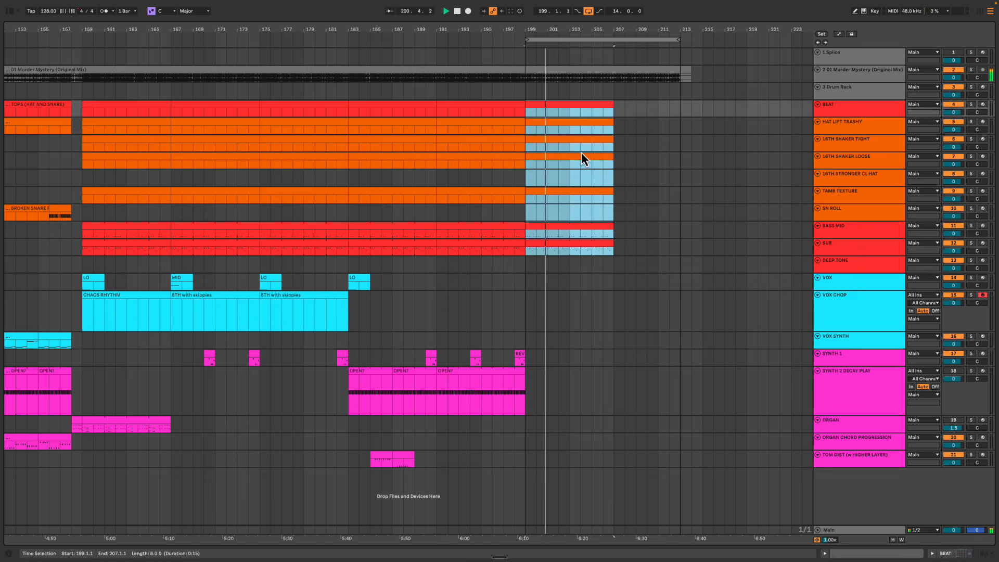
{"action": "key", "text": "space"}
Extend the SYNTH 2 DECAY PLAY clip that starts at bar 191 to bar 212
{"action": "left_click", "coordinate": [629, 160]}
{"action": "left_click", "coordinate": [580, 229]}
{"action": "left_click", "coordinate": [885, 243]}
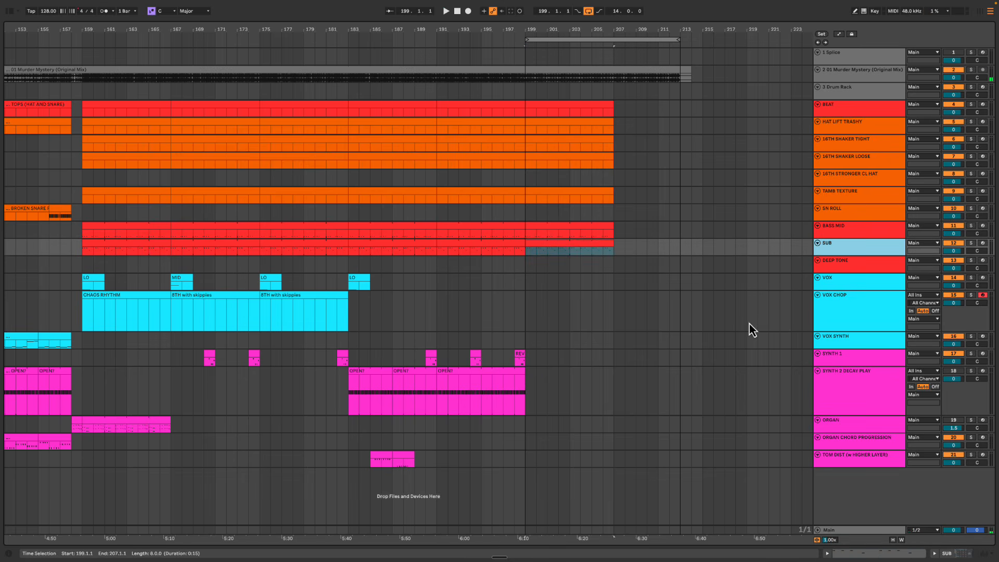
{"action": "left_click", "coordinate": [497, 380]}
{"action": "left_click_drag", "start_coordinate": [522, 372], "coordinate": [670, 372]}
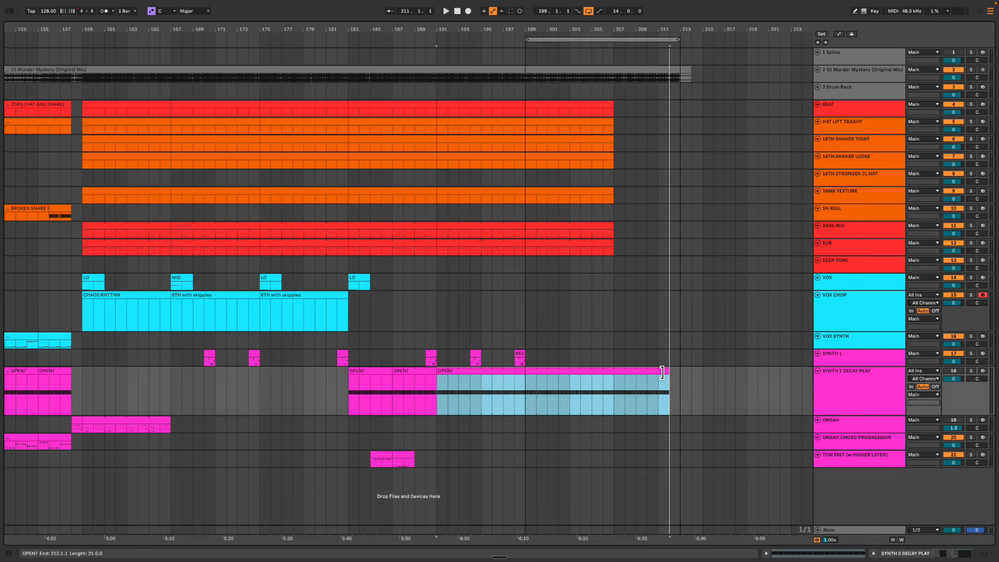
Delete the BASS MID part from bar 199 onward
{"action": "left_click", "coordinate": [854, 263]}
{"action": "left_click", "coordinate": [832, 247]}
{"action": "left_click", "coordinate": [840, 232]}
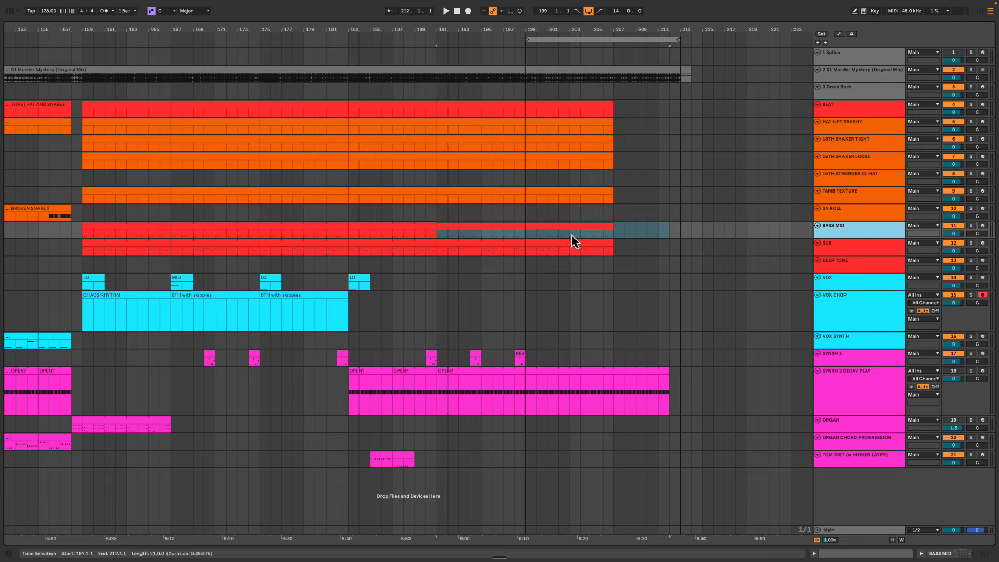
{"action": "left_click_drag", "start_coordinate": [657, 234], "coordinate": [514, 230]}
{"action": "key", "text": "Delete"}
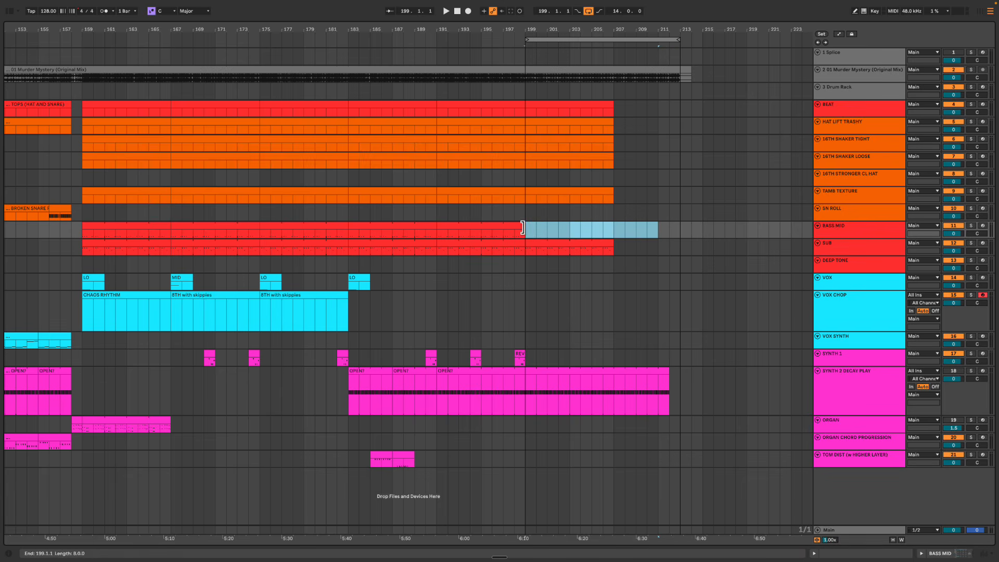
Listen from bar 199 and rename the BEAT clip at bar 199 NO CLAP
{"action": "left_click", "coordinate": [536, 198]}
{"action": "key", "text": "space"}
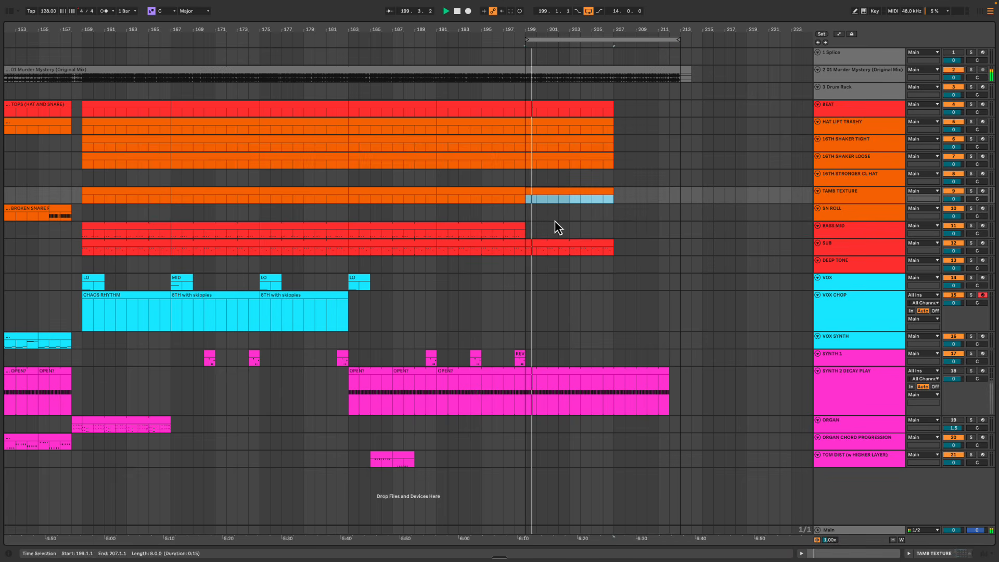
{"action": "left_click", "coordinate": [560, 109]}
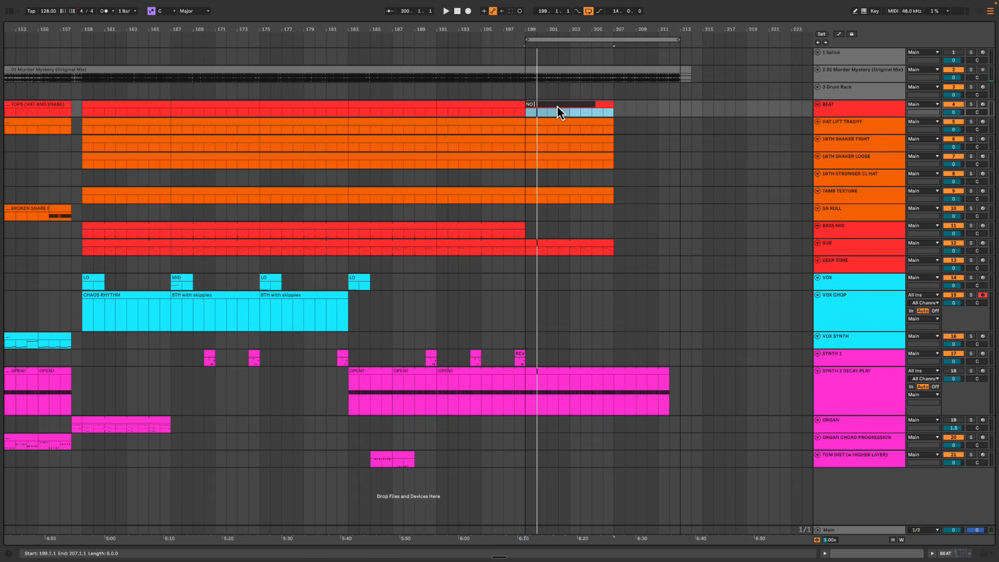
{"action": "type", "text": "NO CLAP"}
{"action": "key", "text": "Return"}
{"action": "key", "text": "space"}
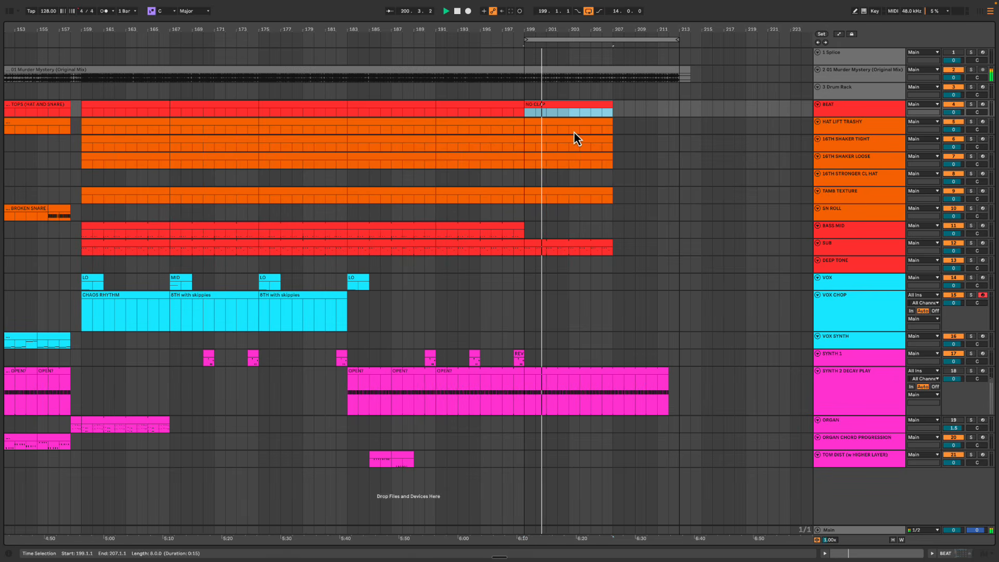
Show the automation lanes, drop Env 1 Decay to about 73 ms at bar 199, and listen to the result
{"action": "left_click_drag", "start_coordinate": [581, 32], "coordinate": [583, 55]}
{"action": "key", "text": "space"}
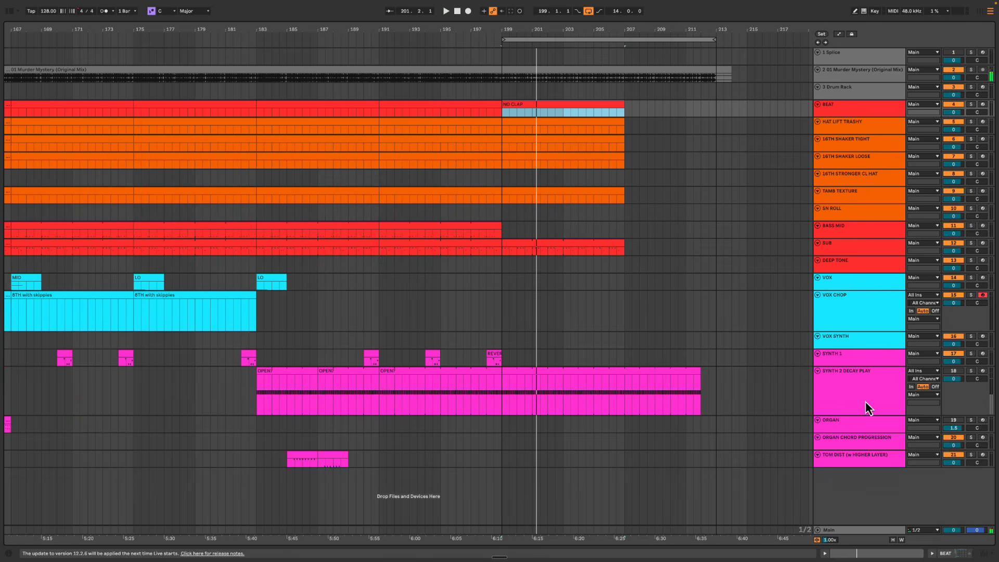
{"action": "key", "text": "a"}
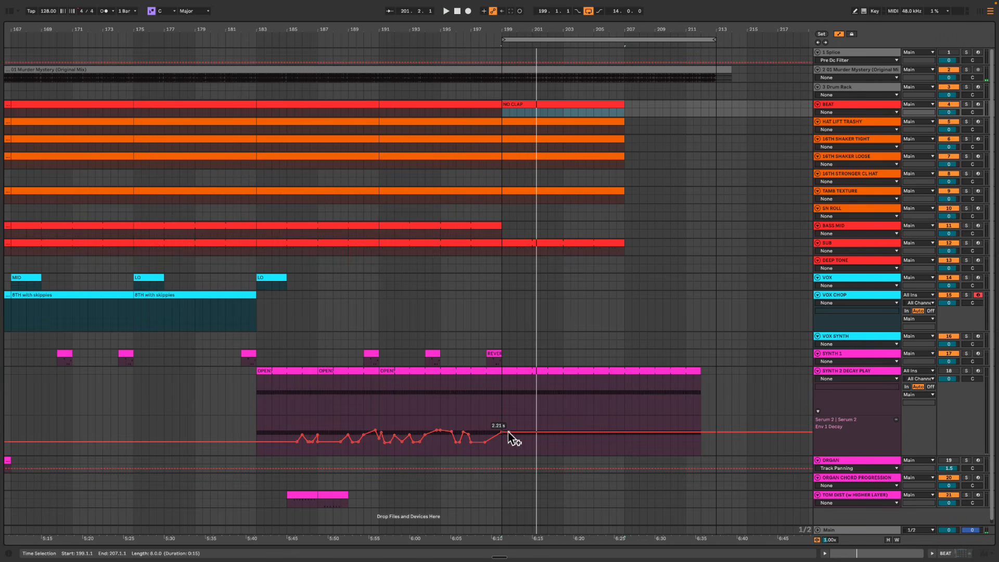
{"action": "left_click_drag", "start_coordinate": [510, 432], "coordinate": [503, 443]}
{"action": "key", "text": "space"}
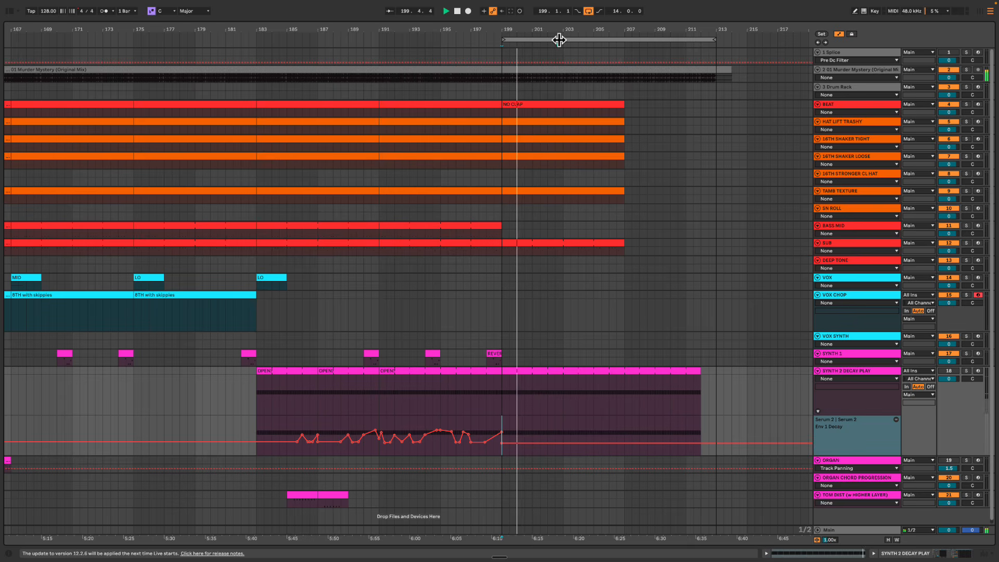
{"action": "left_click_drag", "start_coordinate": [559, 40], "coordinate": [511, 327]}
{"action": "left_click", "coordinate": [504, 400]}
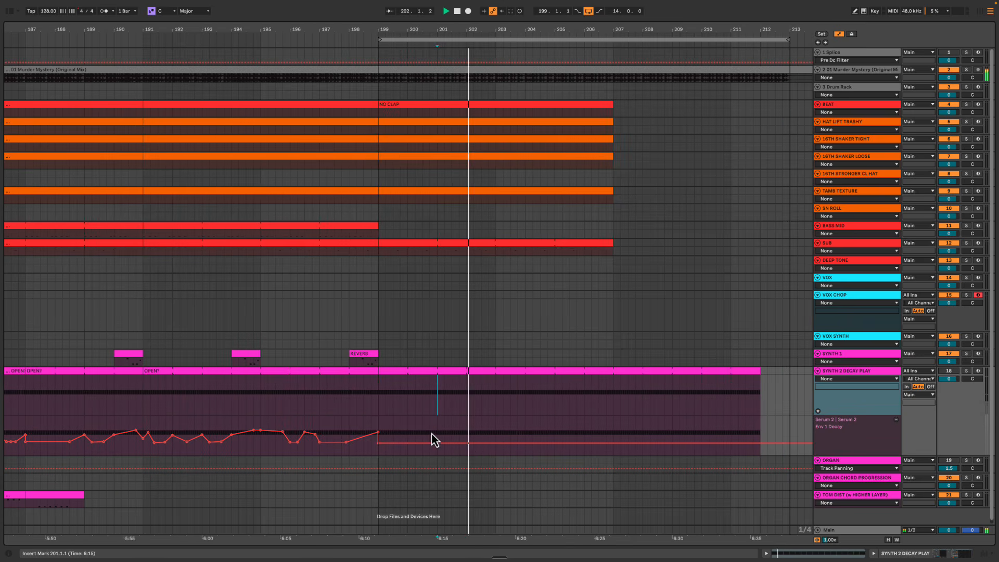
Move the Env 1 Decay peak slightly before bar 199 and raise the point at bar 199 to about 257 ms
{"action": "left_click", "coordinate": [378, 436]}
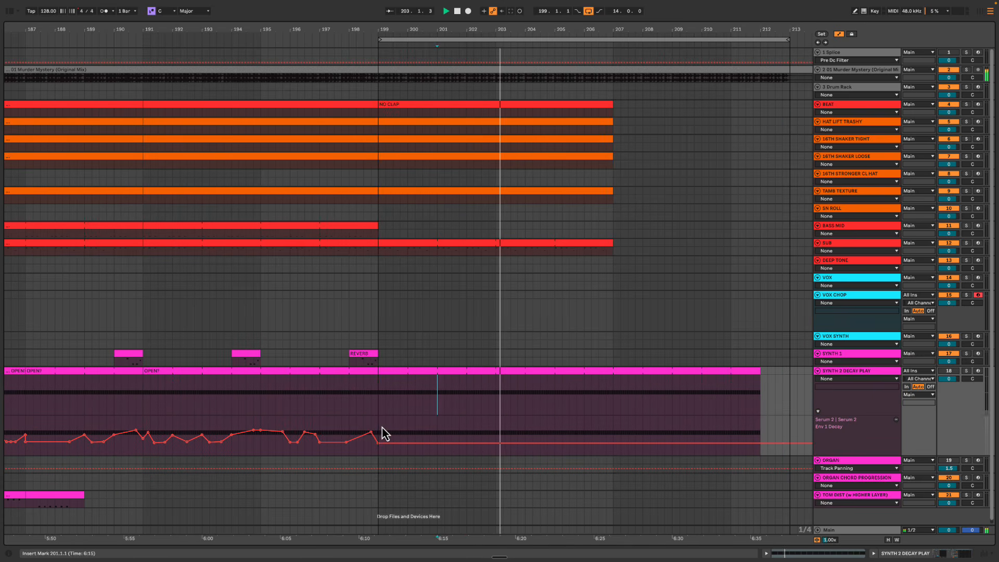
{"action": "key", "text": "space"}
{"action": "key", "text": "space"}
{"action": "scroll", "coordinate": [384, 430], "scroll_direction": "left", "scroll_amount": 5}
{"action": "scroll", "coordinate": [501, 446], "scroll_direction": "right", "scroll_amount": 1}
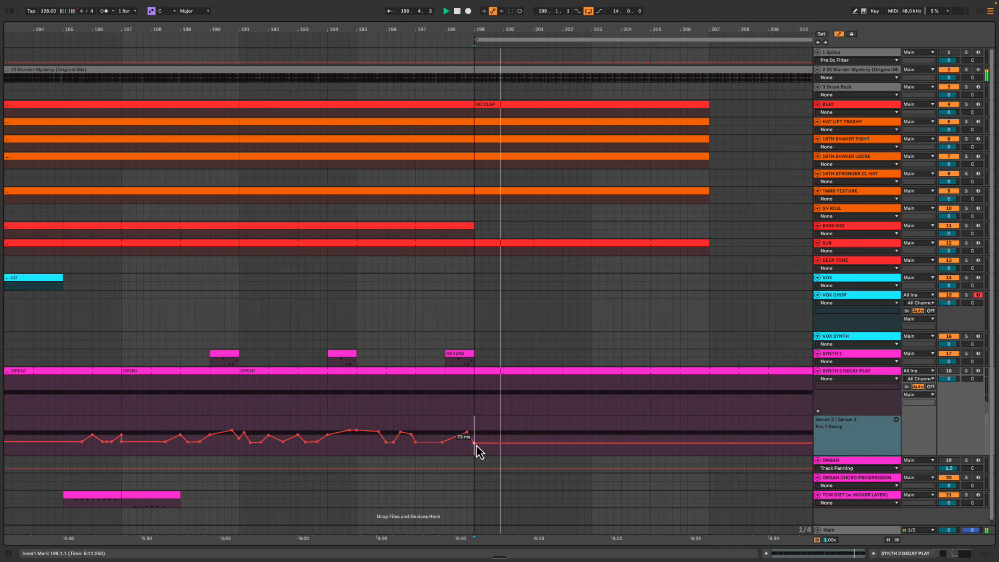
{"action": "left_click_drag", "start_coordinate": [475, 446], "coordinate": [476, 448]}
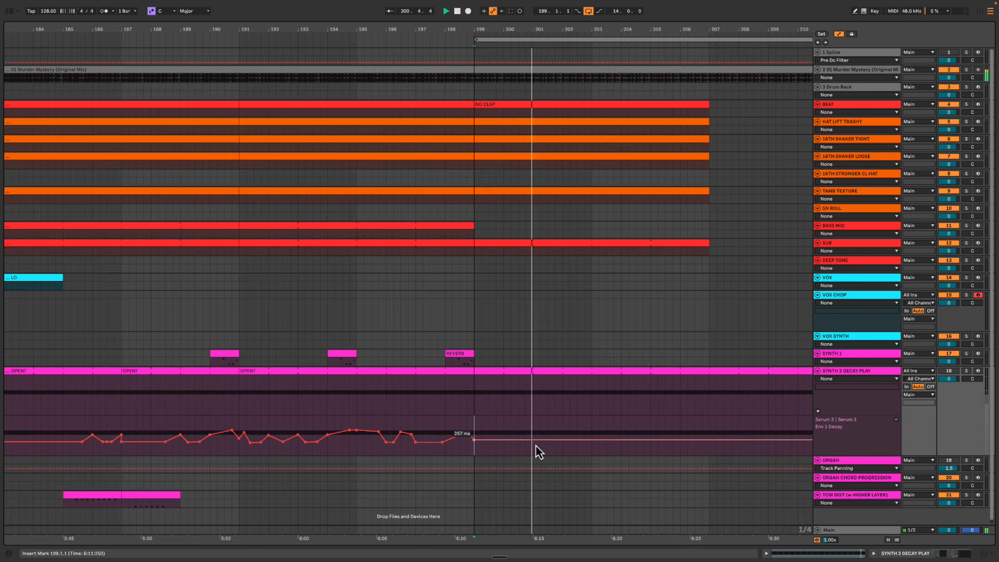
Add an Env 1 Decay peak of about 1.28 s just before bar 201, returning to 257 ms and easing to about 131 ms near bar 203
{"action": "key", "text": "space"}
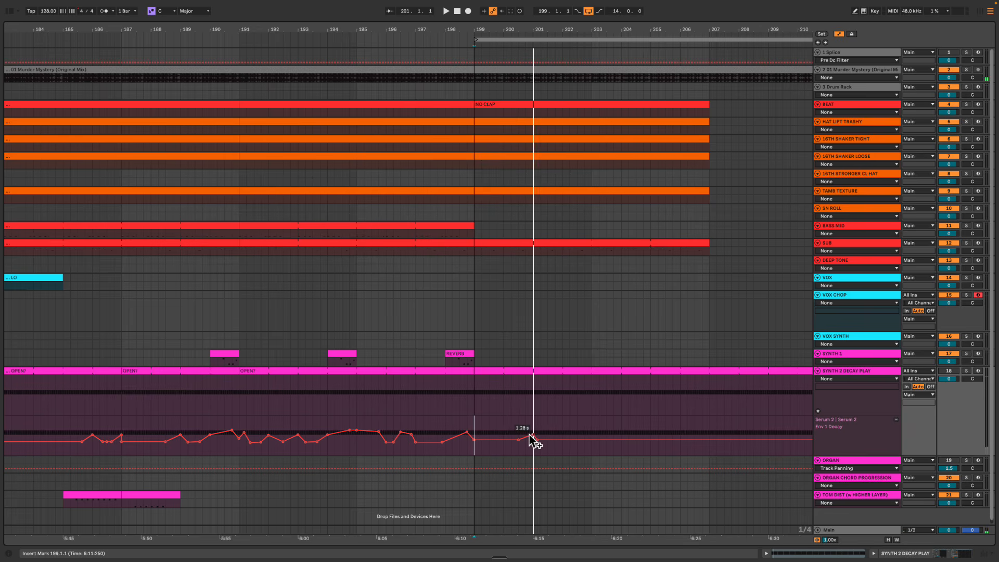
{"action": "left_click", "coordinate": [538, 440]}
{"action": "key", "text": "space"}
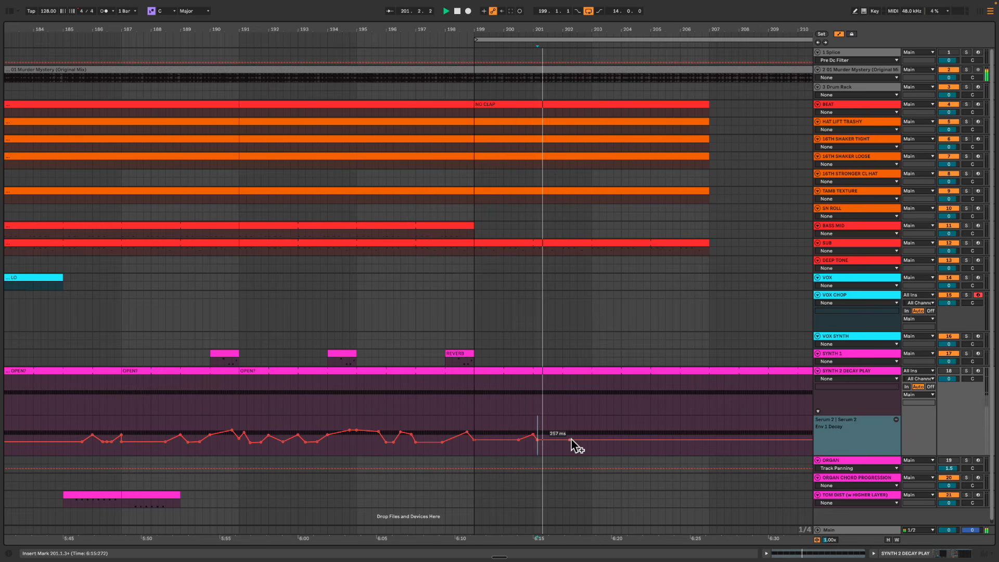
{"action": "key", "text": "space"}
{"action": "left_click_drag", "start_coordinate": [591, 440], "coordinate": [592, 443]}
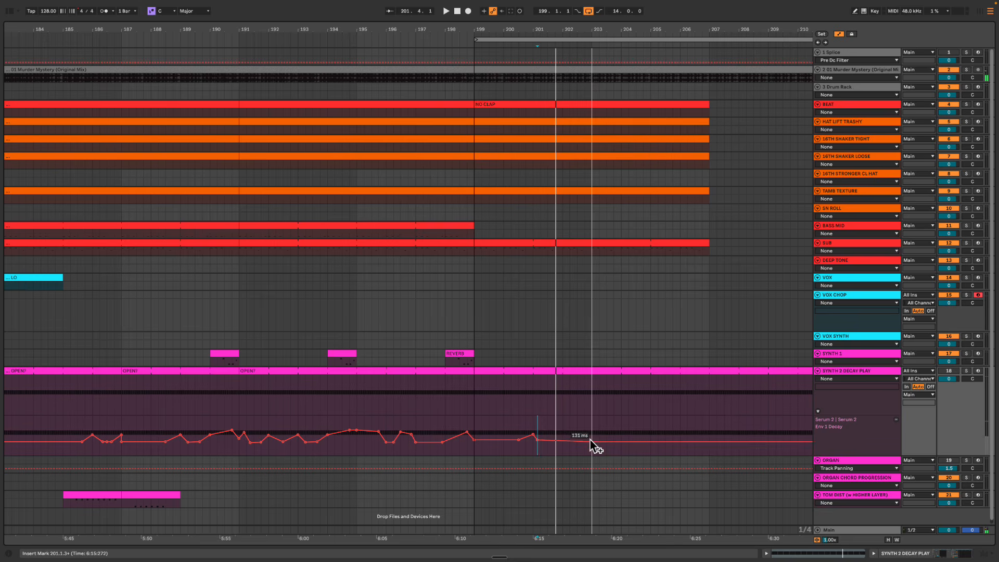
Listen on past bar 201 and cut away the SYNTH 2 DECAY PLAY clips from bar 203 onward
{"action": "key", "text": "space"}
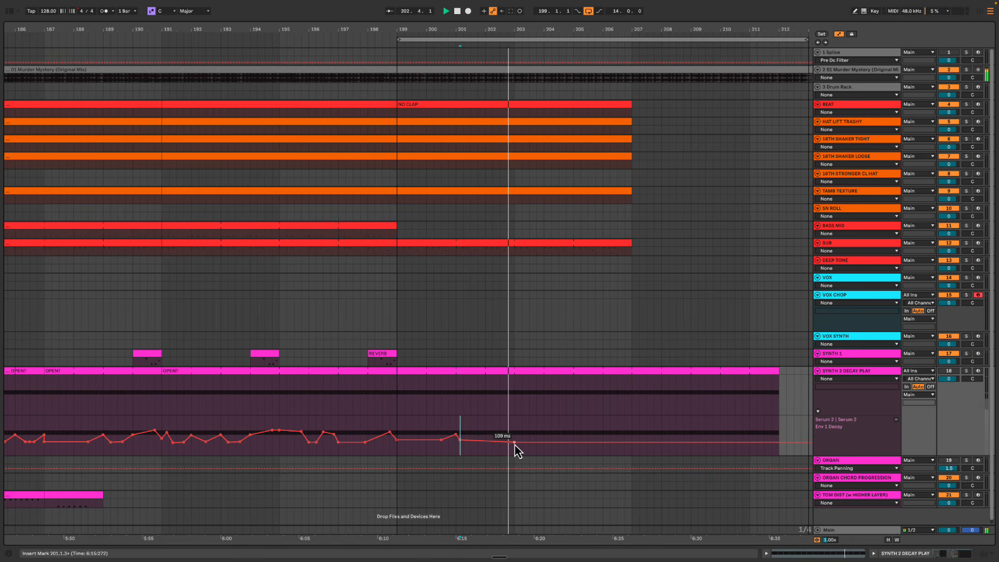
{"action": "key", "text": "space"}
{"action": "left_click_drag", "start_coordinate": [776, 386], "coordinate": [513, 388]}
{"action": "left_click", "coordinate": [511, 404]}
{"action": "key", "text": "space"}
{"action": "scroll", "coordinate": [512, 400], "scroll_direction": "right", "scroll_amount": 1}
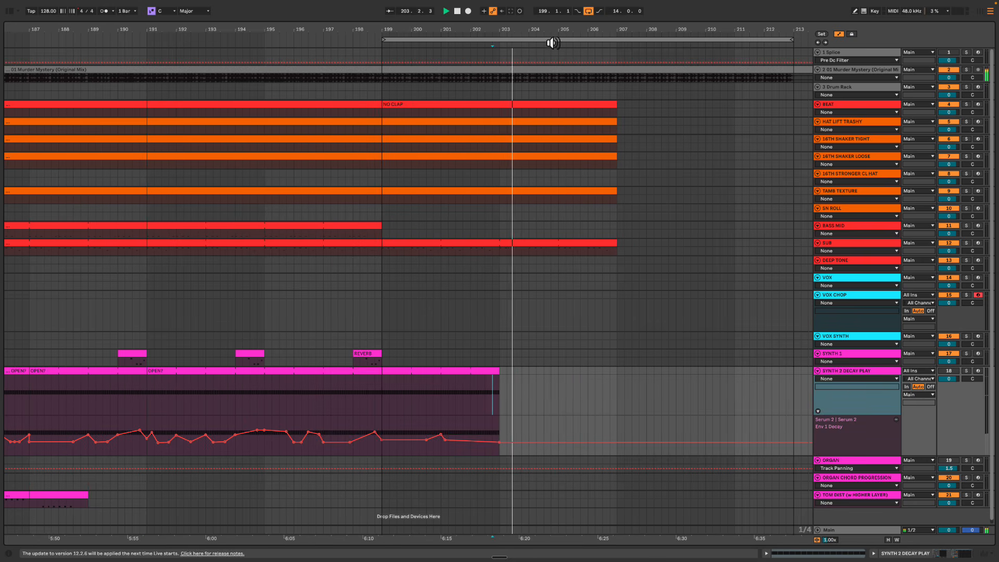
Hide the device view and the automation lanes while listening on past bar 203
{"action": "left_click_drag", "start_coordinate": [555, 31], "coordinate": [555, 31]}
{"action": "key", "text": "alt+super+l"}
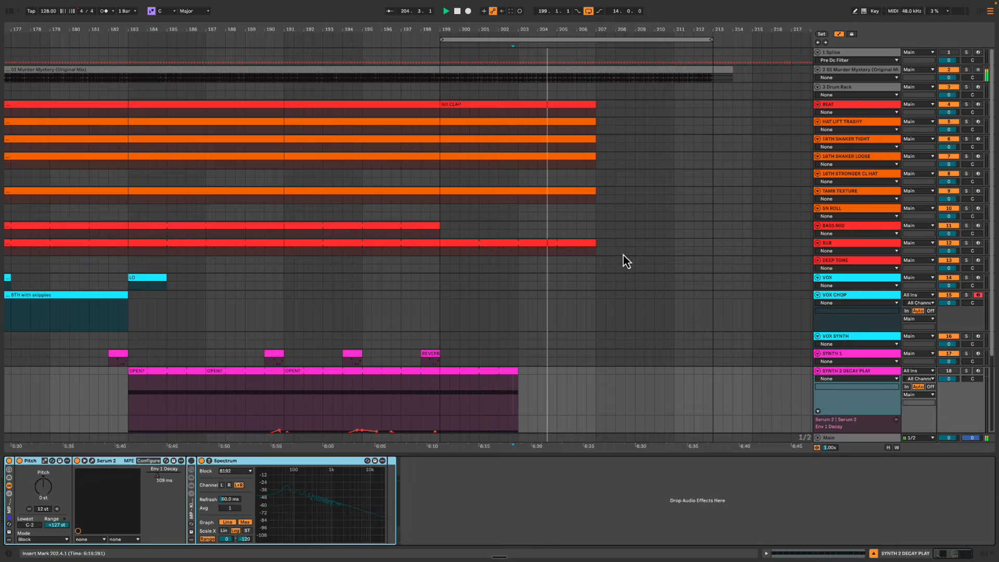
{"action": "key", "text": "alt+super+l"}
{"action": "key", "text": "alt+super+l"}
{"action": "key", "text": "alt+super+l"}
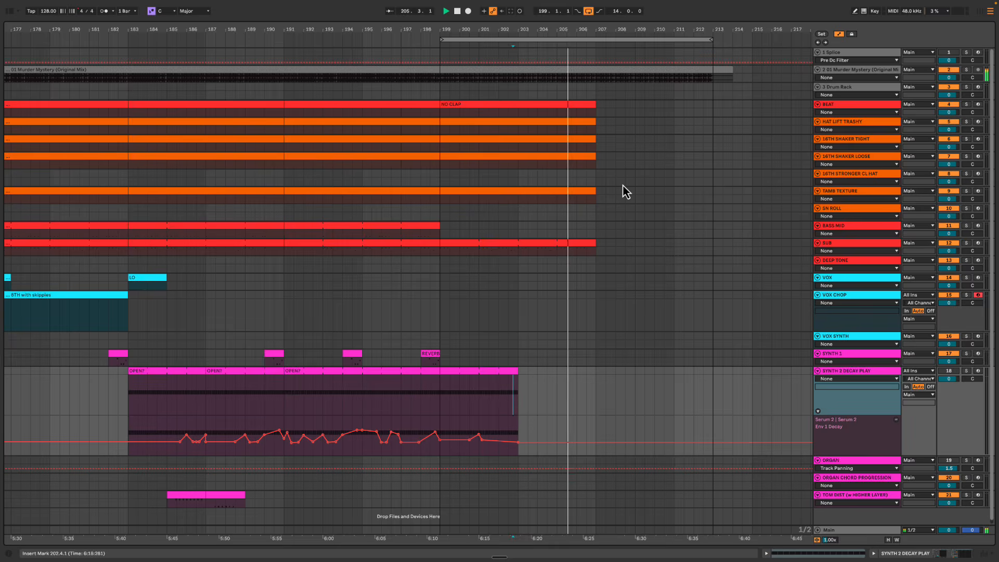
{"action": "key", "text": "a"}
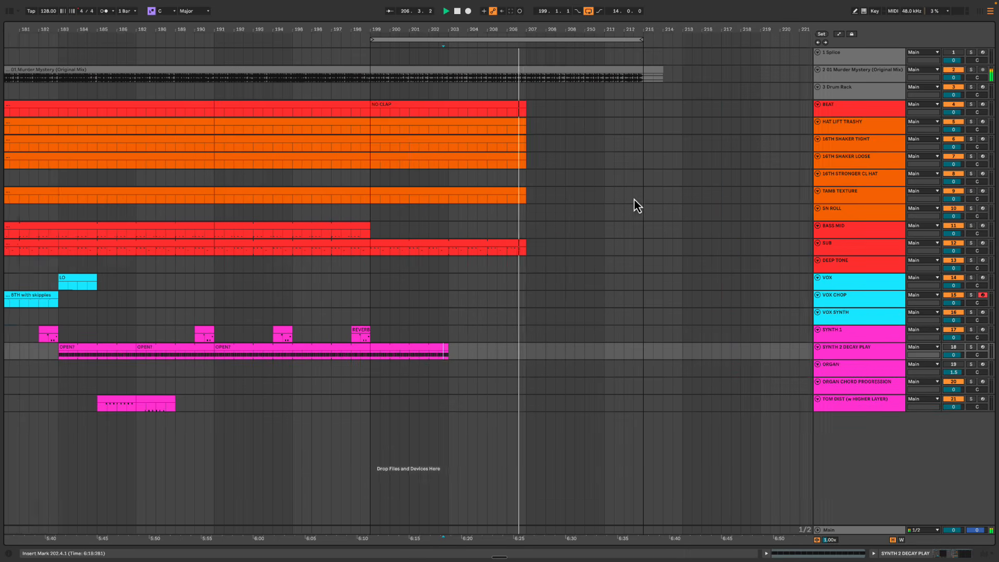
Duplicate the SUB material of bars 199–207 to bar 207 and listen around bars 204–207
{"action": "left_click", "coordinate": [470, 244]}
{"action": "key", "text": "ctrl+d"}
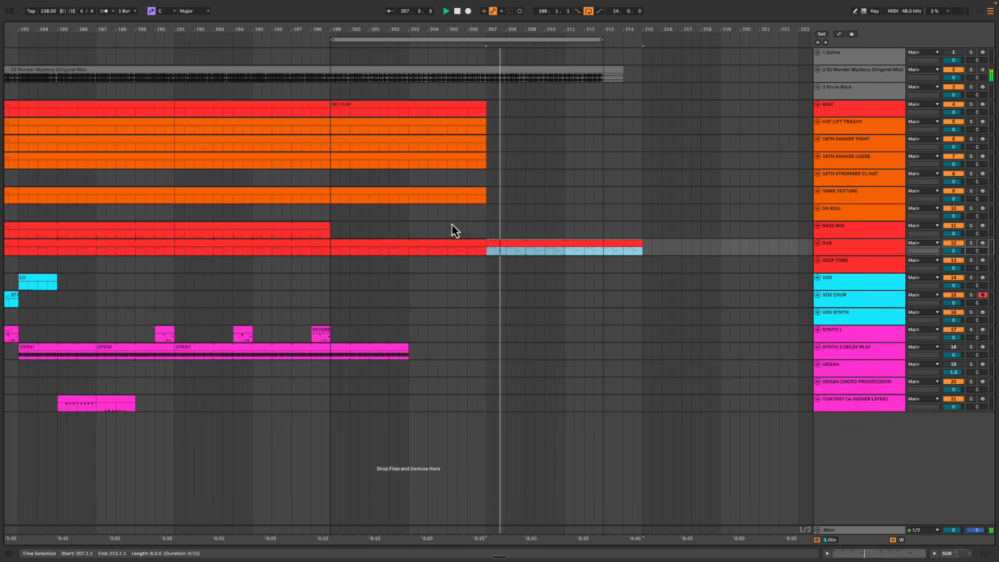
{"action": "left_click", "coordinate": [430, 225]}
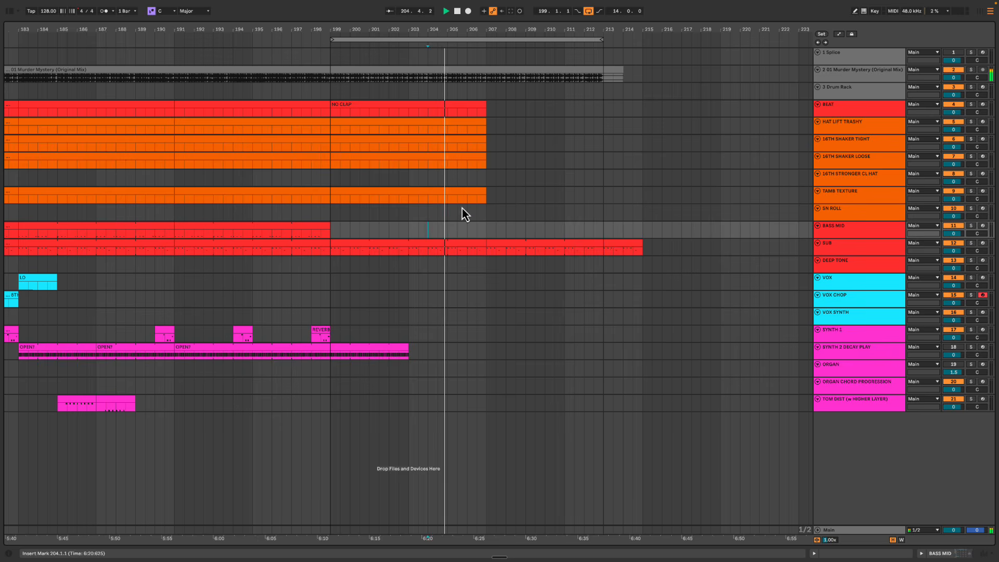
{"action": "left_click", "coordinate": [490, 180]}
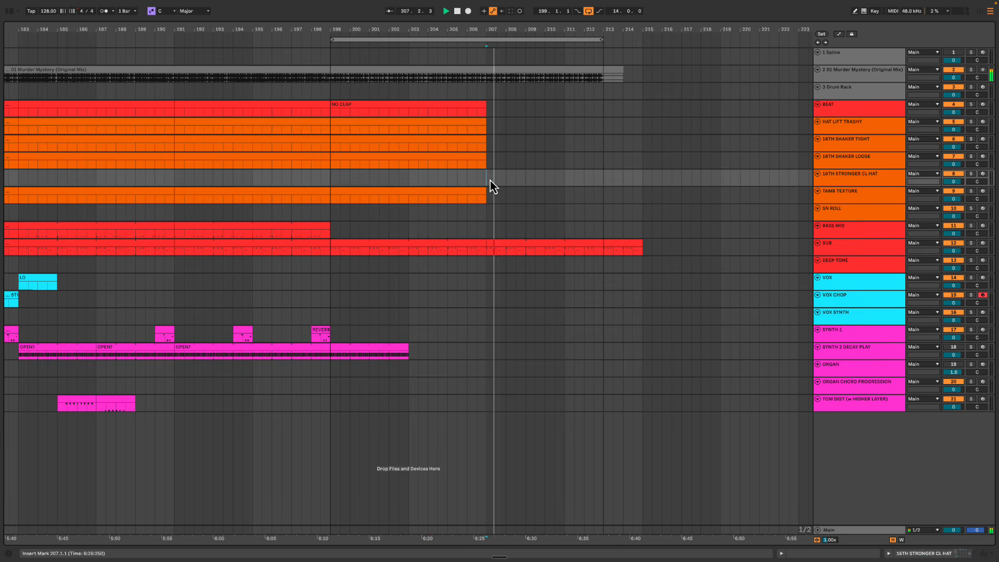
{"action": "left_click", "coordinate": [447, 180]}
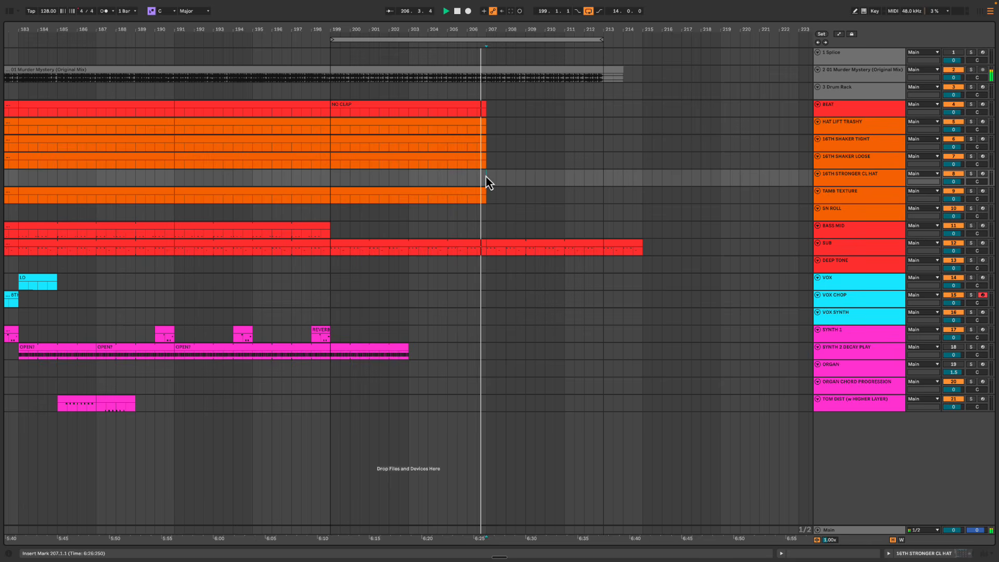
{"action": "left_click", "coordinate": [486, 176]}
{"action": "key", "text": "space"}
Duplicate the clips from BEAT through TAMB TEXTURE at bars 199–207 to bar 207, and delete the 16TH SHAKER LOOSE copy
{"action": "left_click", "coordinate": [475, 159]}
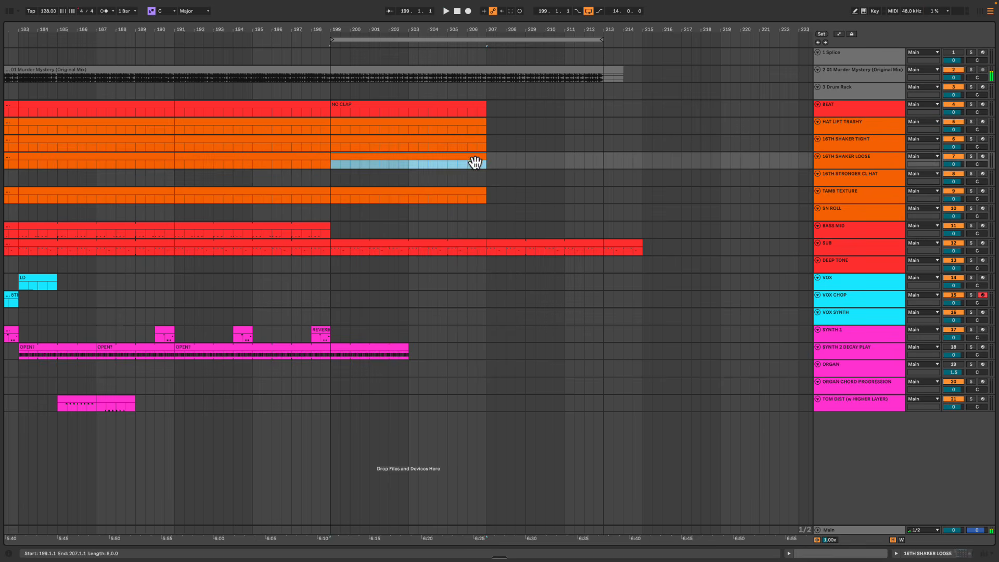
{"action": "left_click", "coordinate": [464, 192]}
{"action": "left_click", "coordinate": [456, 107], "text": "shift"}
{"action": "key", "text": "ctrl+d"}
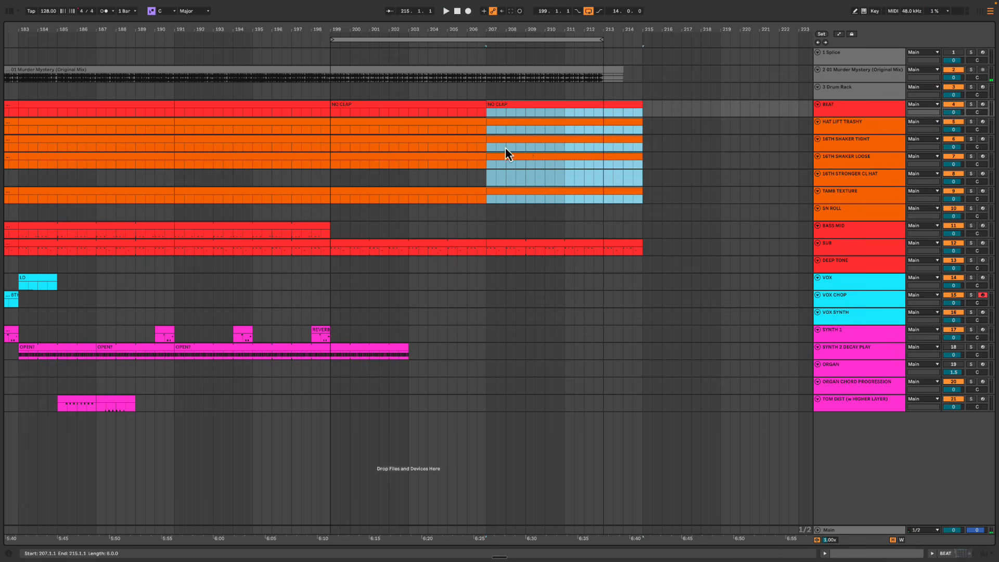
{"action": "left_click", "coordinate": [546, 161]}
{"action": "key", "text": "Delete"}
Extend the loop end to bar 215 and listen to the ending from bar 207
{"action": "left_click", "coordinate": [486, 94]}
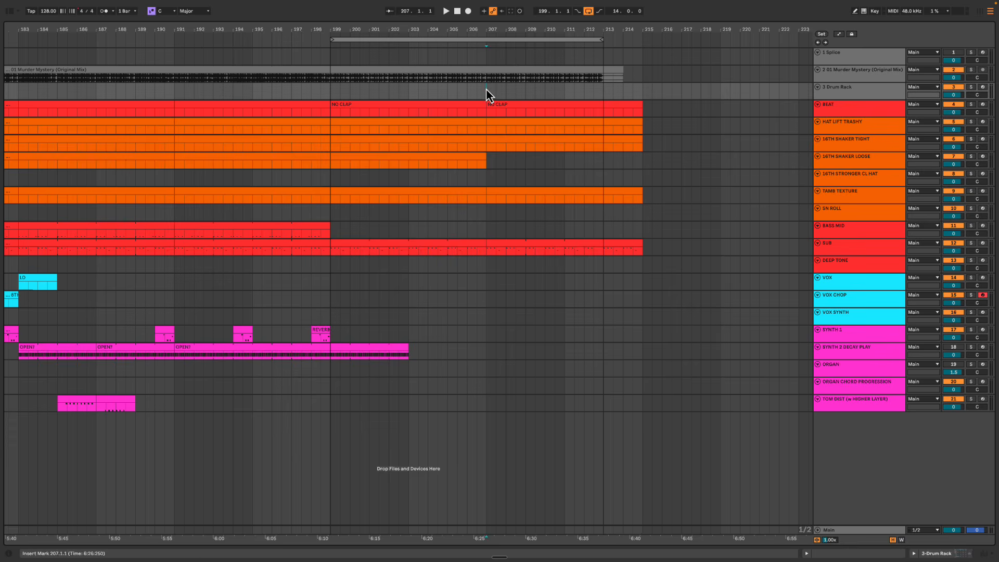
{"action": "key", "text": "space"}
{"action": "left_click_drag", "start_coordinate": [605, 41], "coordinate": [637, 38]}
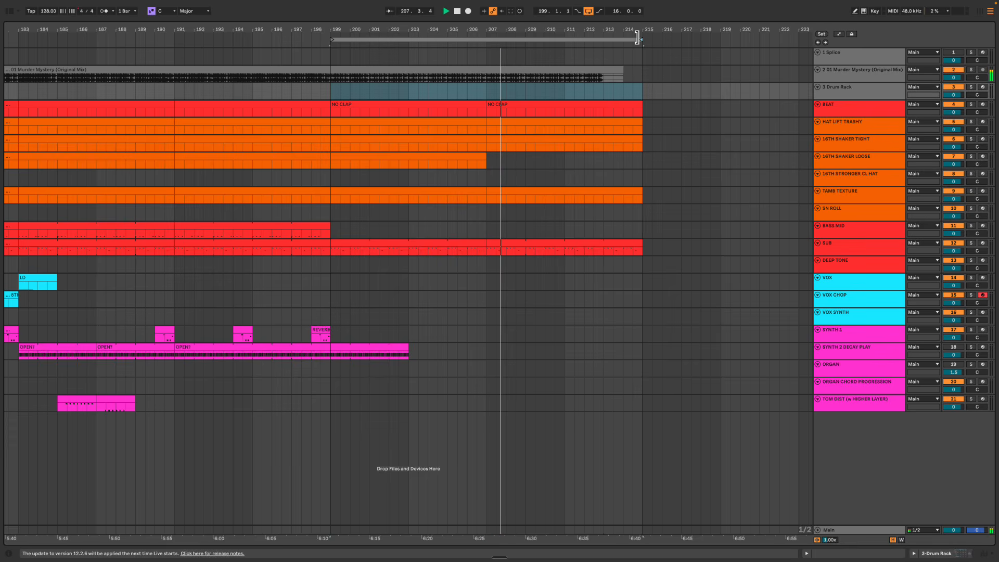
{"action": "left_click", "coordinate": [488, 98]}
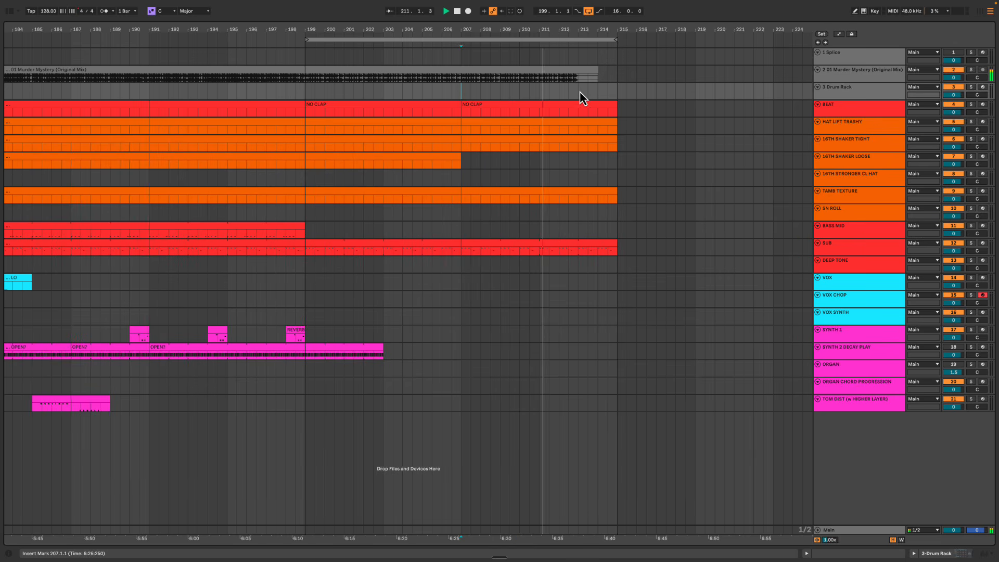
Delete all drum and bass material from bar 213 onward, on the tracks 3 Drum Rack through DEEP TONE
{"action": "left_click_drag", "start_coordinate": [581, 92], "coordinate": [678, 267]}
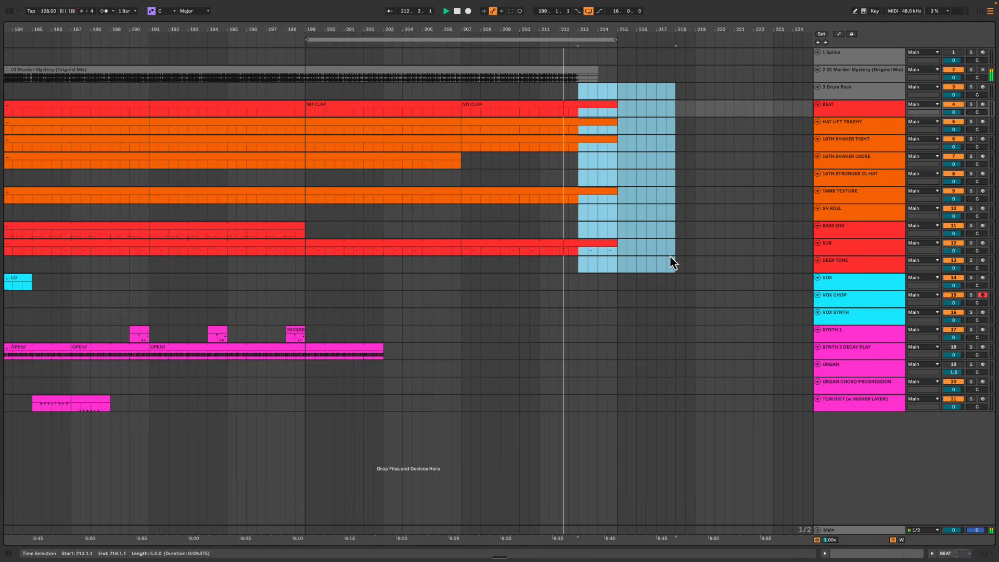
{"action": "key", "text": "Delete"}
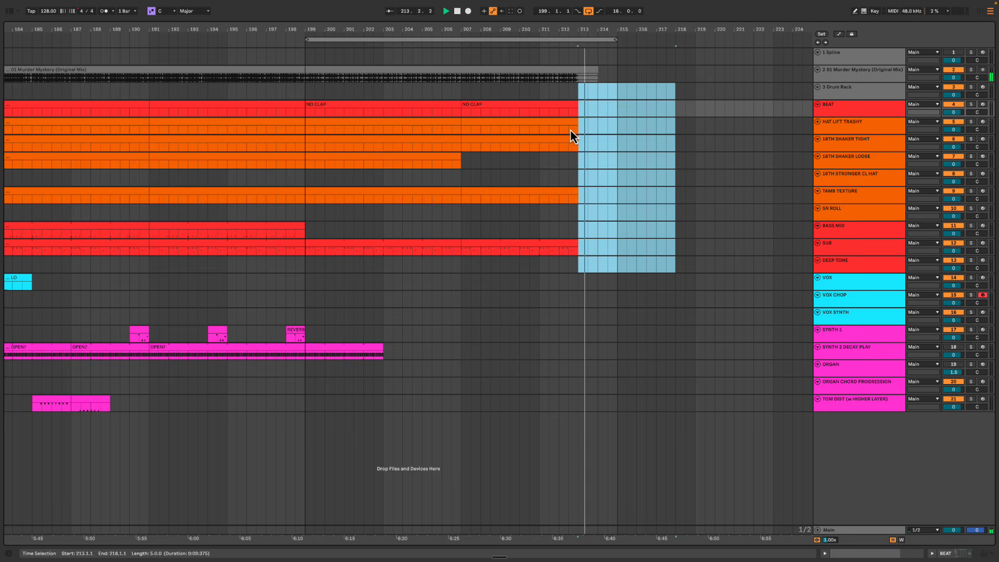
{"action": "left_click", "coordinate": [556, 97]}
Stop playback and set the loop to cover the whole arrangement from bar 33 to bar 213
{"action": "key", "text": "space"}
{"action": "double_click", "coordinate": [548, 28]}
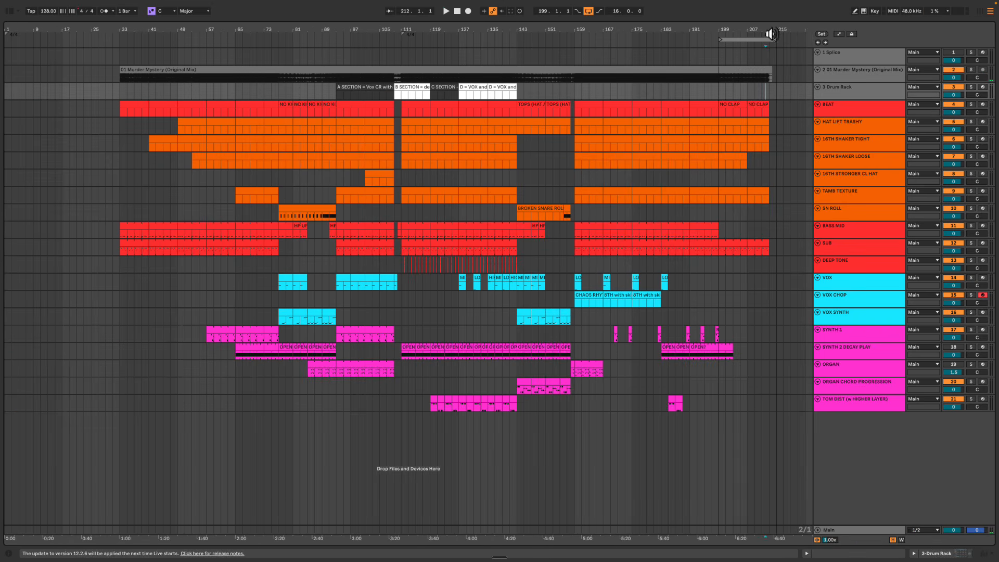
{"action": "left_click_drag", "start_coordinate": [764, 39], "coordinate": [120, 57]}
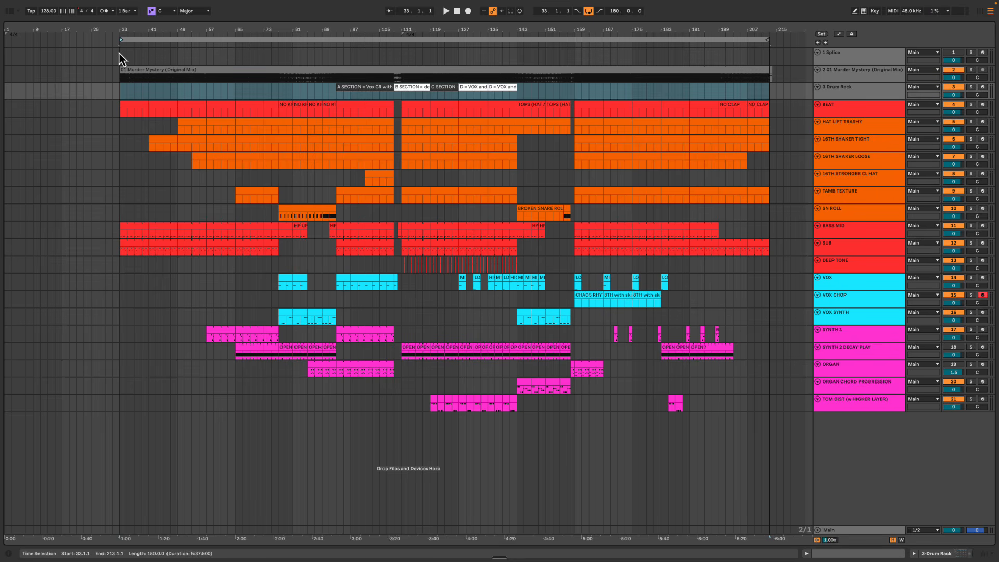
Compare the breakdown around bars 77–93 with the one at bars 143–159 across the drum, bass, vocal and synth tracks
{"action": "left_click_drag", "start_coordinate": [284, 95], "coordinate": [330, 198]}
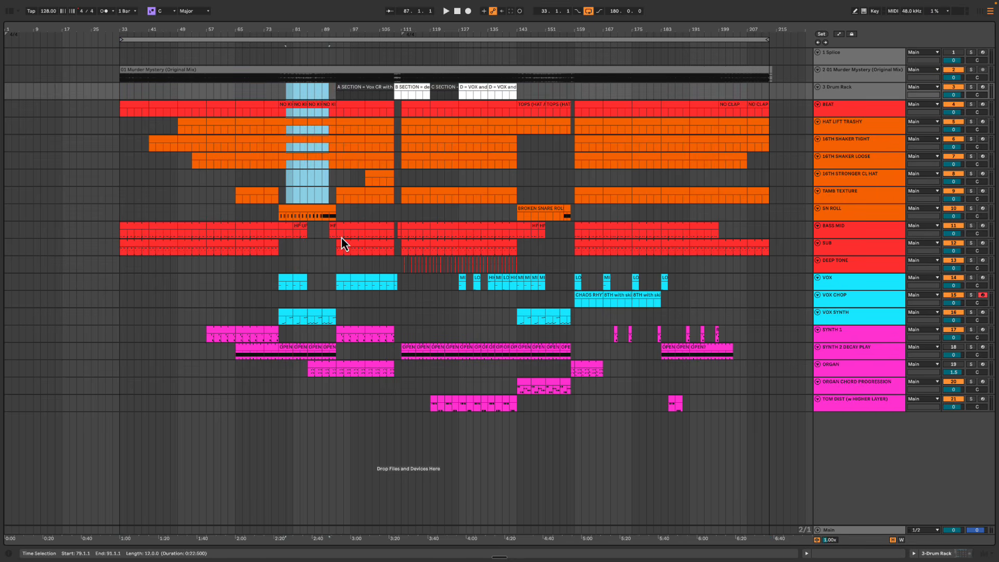
{"action": "left_click_drag", "start_coordinate": [342, 238], "coordinate": [345, 267]}
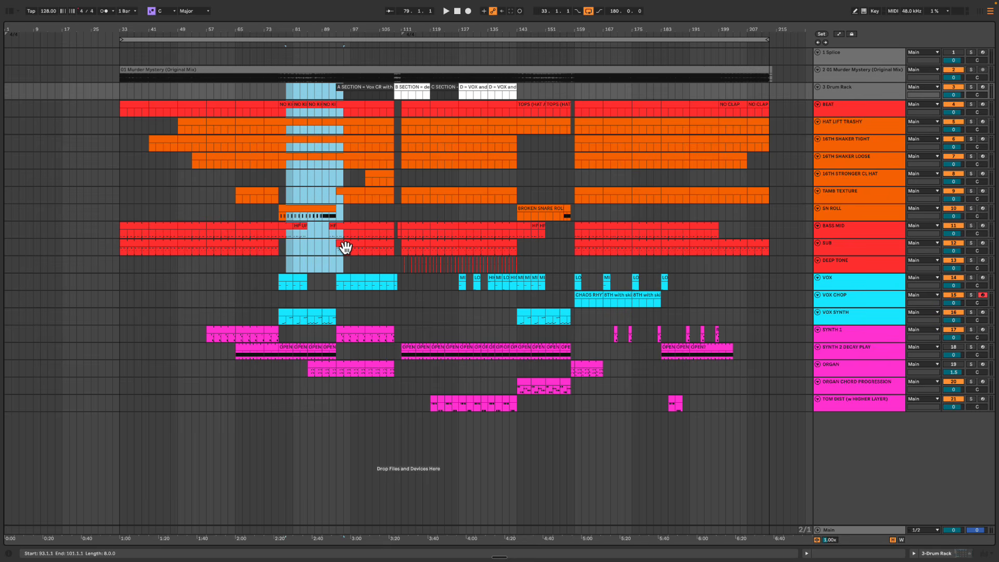
{"action": "left_click_drag", "start_coordinate": [290, 180], "coordinate": [329, 282]}
{"action": "left_click_drag", "start_coordinate": [534, 162], "coordinate": [582, 333]}
{"action": "left_click_drag", "start_coordinate": [281, 178], "coordinate": [343, 366]}
{"action": "left_click_drag", "start_coordinate": [539, 162], "coordinate": [570, 332]}
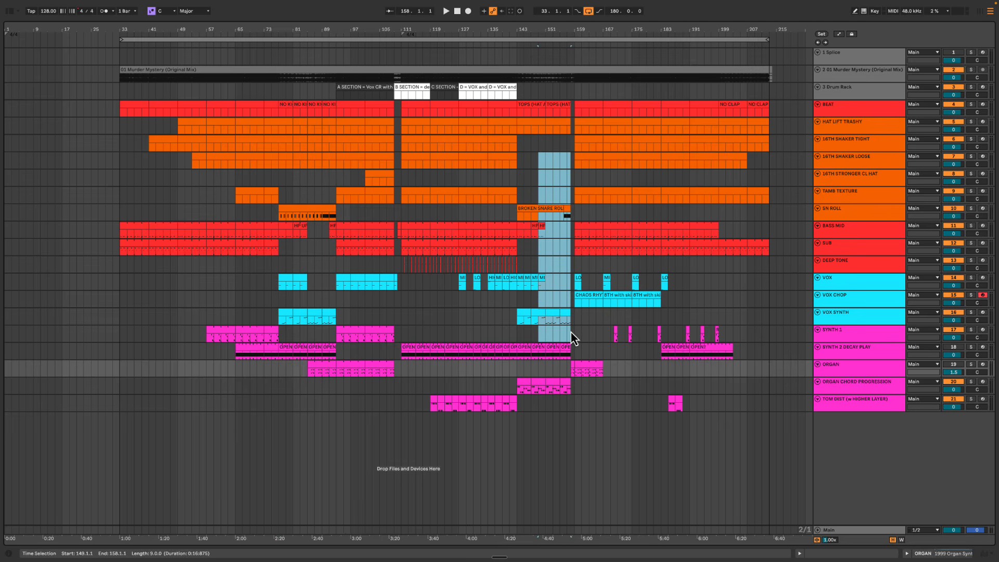
{"action": "left_click_drag", "start_coordinate": [524, 367], "coordinate": [576, 402]}
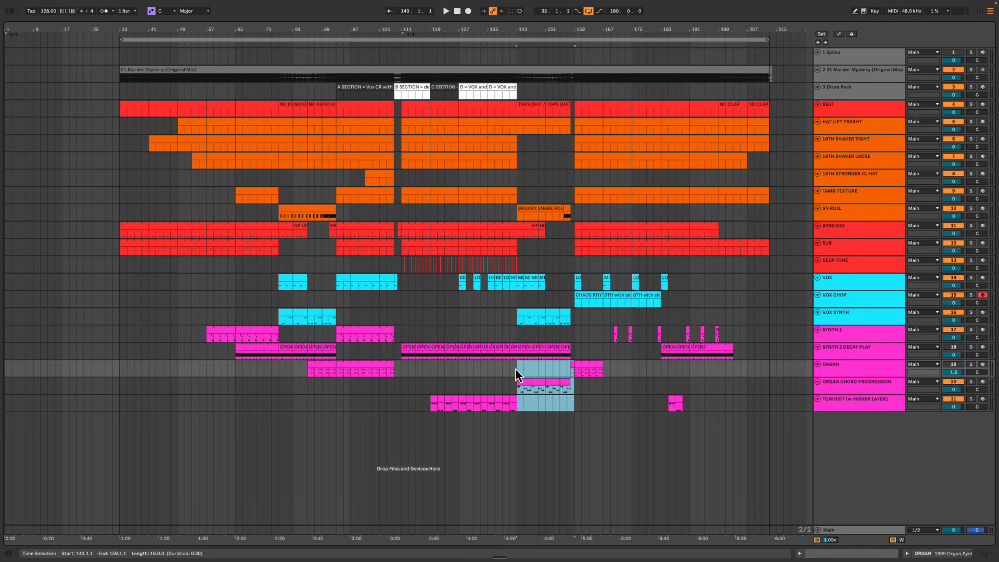
{"action": "left_click_drag", "start_coordinate": [516, 369], "coordinate": [573, 395]}
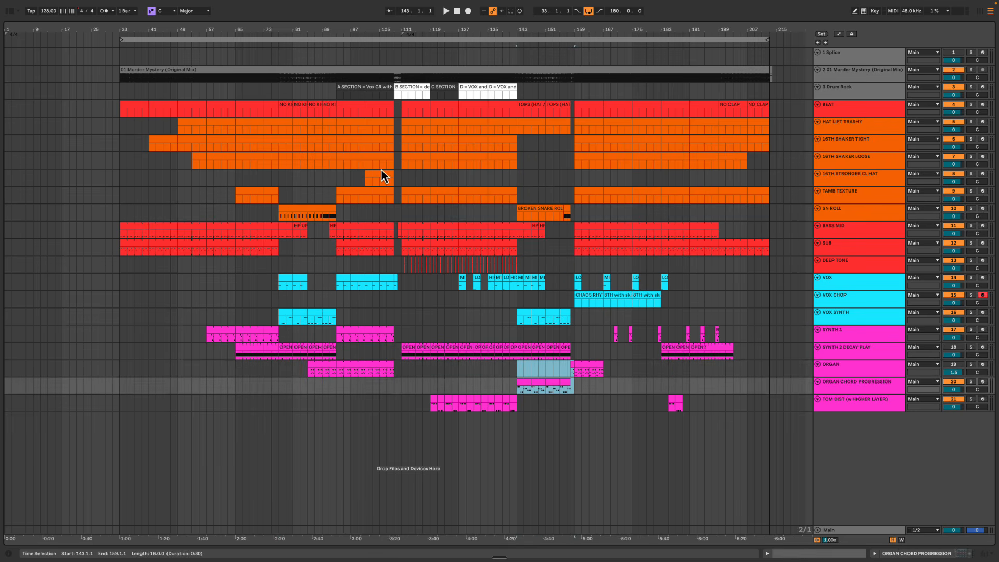
Compare the main section from bar 113 to about 143 with the closing section at bars 169–197, including the empty VOX CHOP space
{"action": "left_click_drag", "start_coordinate": [408, 62], "coordinate": [504, 390]}
{"action": "left_click_drag", "start_coordinate": [608, 60], "coordinate": [710, 359]}
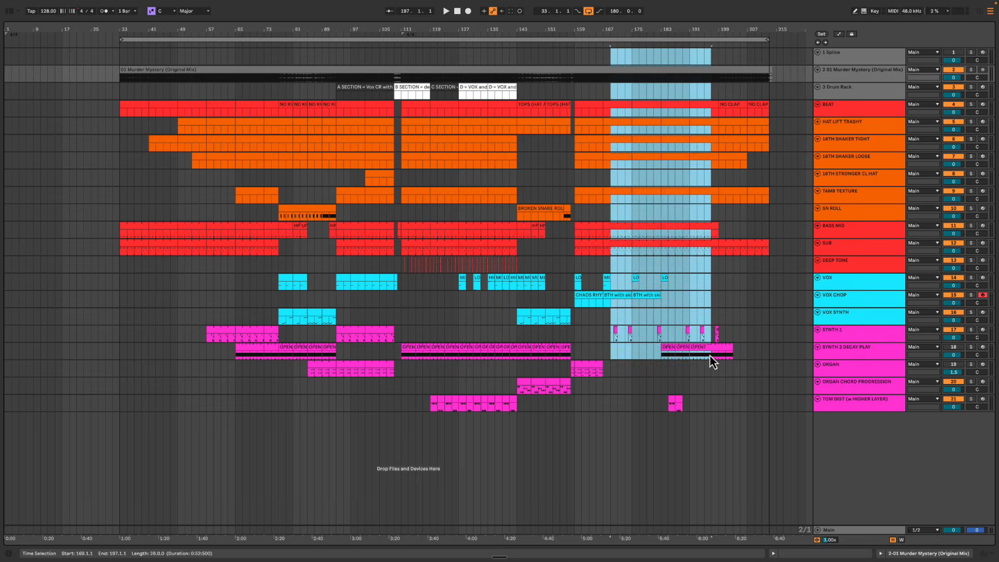
{"action": "left_click", "coordinate": [710, 355]}
{"action": "left_click", "coordinate": [593, 406]}
{"action": "left_click", "coordinate": [408, 53]}
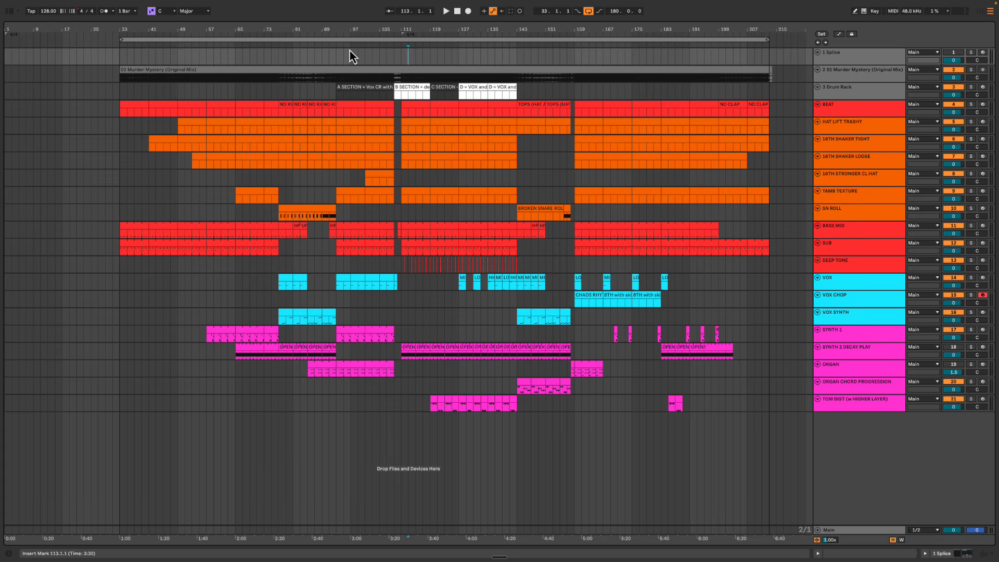
{"action": "left_click_drag", "start_coordinate": [408, 176], "coordinate": [525, 369]}
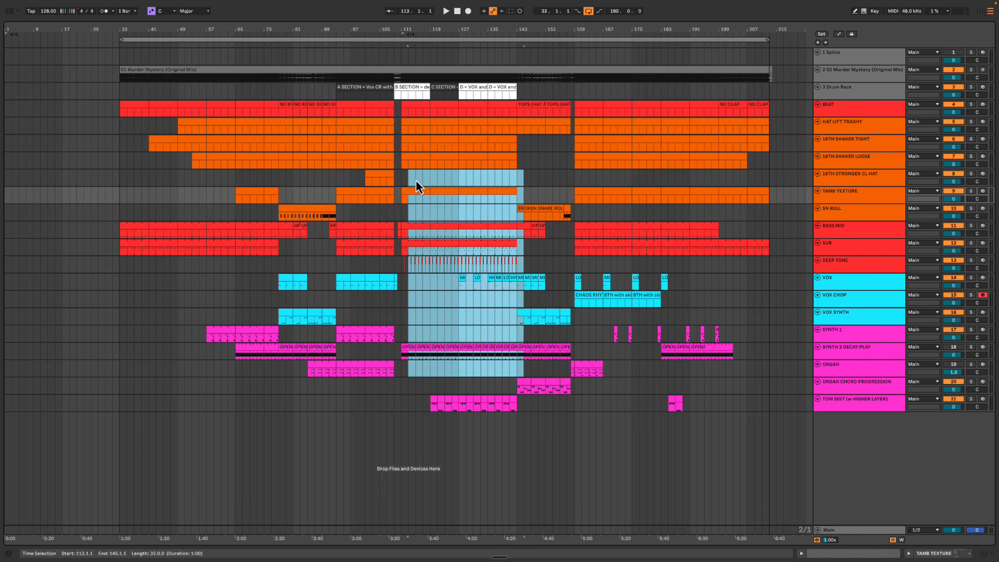
{"action": "left_click_drag", "start_coordinate": [416, 181], "coordinate": [422, 181]}
{"action": "left_click_drag", "start_coordinate": [446, 212], "coordinate": [480, 220]}
{"action": "left_click_drag", "start_coordinate": [494, 300], "coordinate": [510, 304]}
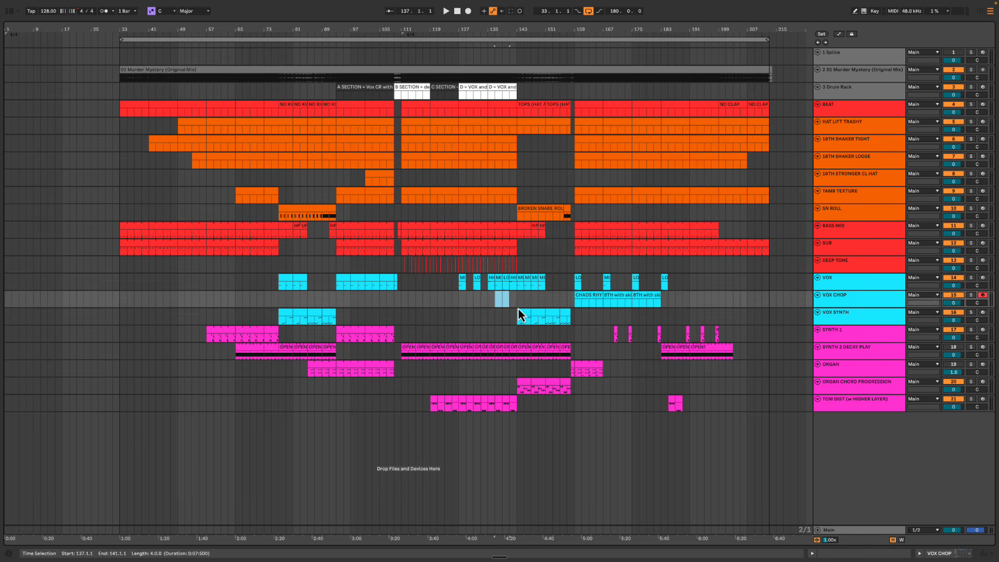
{"action": "left_click", "coordinate": [482, 316]}
Review the SYNTH 2 decay automation at bars 129–147, the VOX clips at bars 125–143, and all tracks across bars 159–175
{"action": "key", "text": "a"}
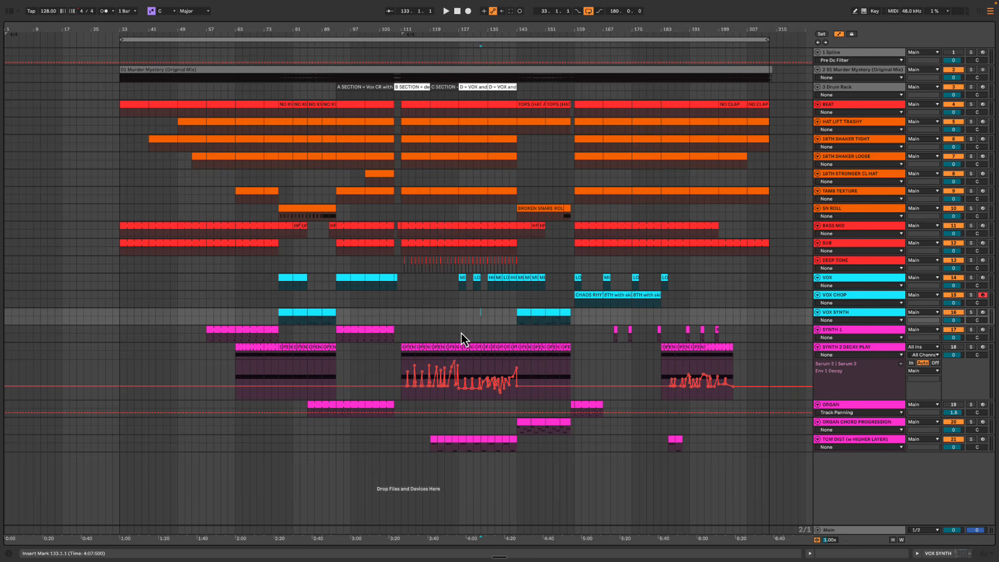
{"action": "left_click_drag", "start_coordinate": [471, 368], "coordinate": [536, 389]}
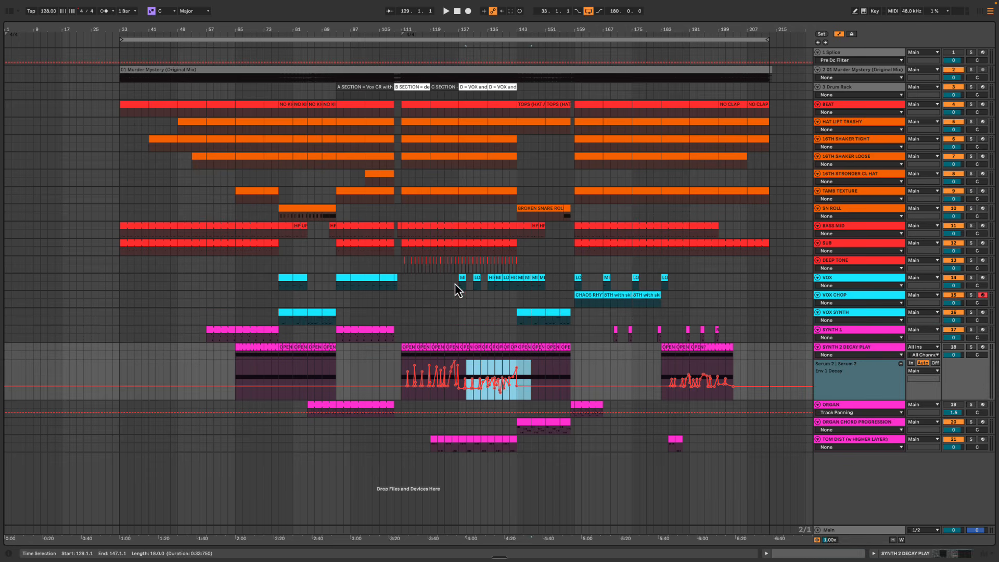
{"action": "left_click_drag", "start_coordinate": [457, 290], "coordinate": [514, 286]}
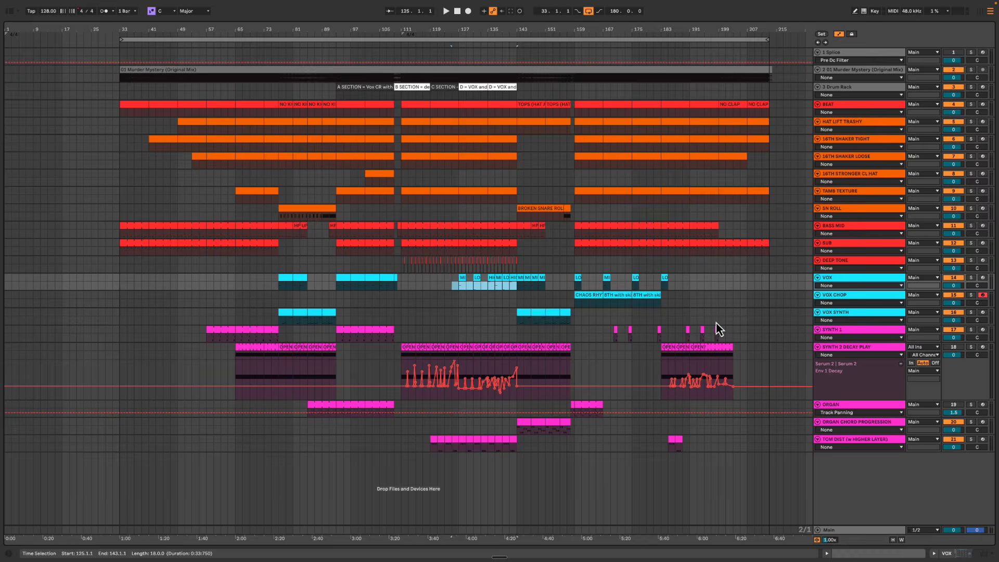
{"action": "key", "text": "a"}
{"action": "left_click", "coordinate": [552, 179]}
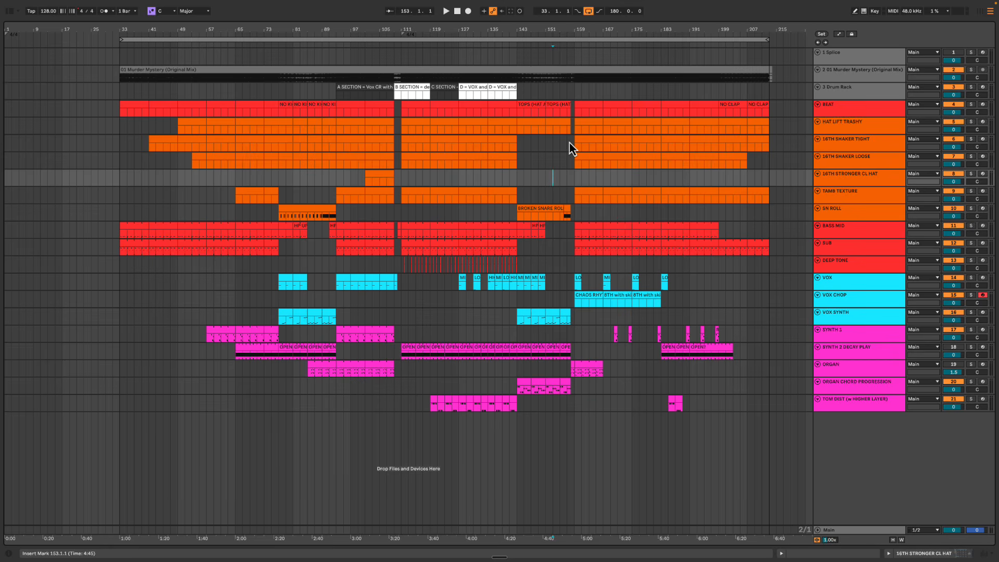
{"action": "left_click_drag", "start_coordinate": [568, 92], "coordinate": [631, 464]}
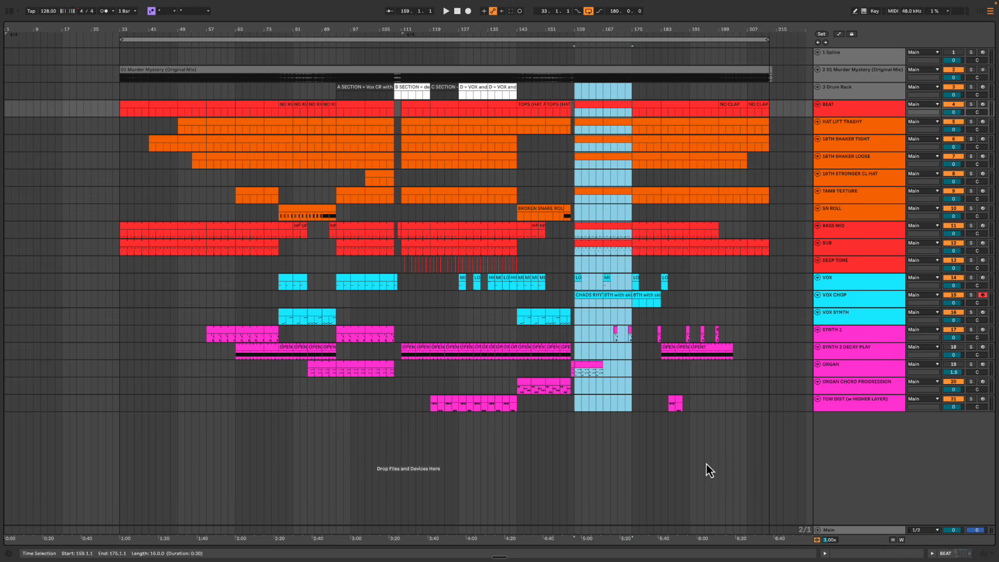
Look over the track mixer in the Session View and return to the Arrangement View with the BEAT devices shown
{"action": "key", "text": "shift+Tab"}
{"action": "key", "text": "Tab"}
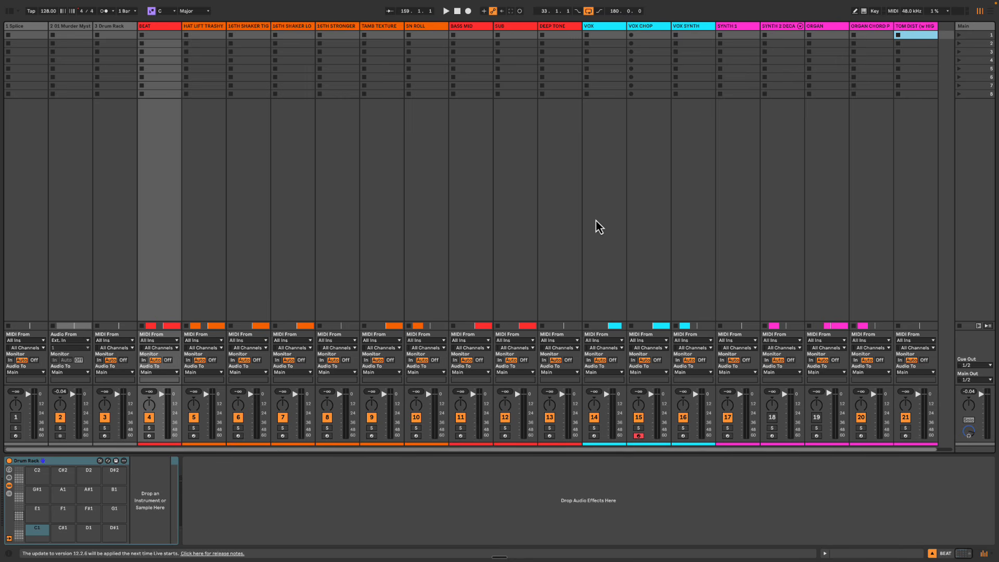
{"action": "key", "text": "shift+Tab"}
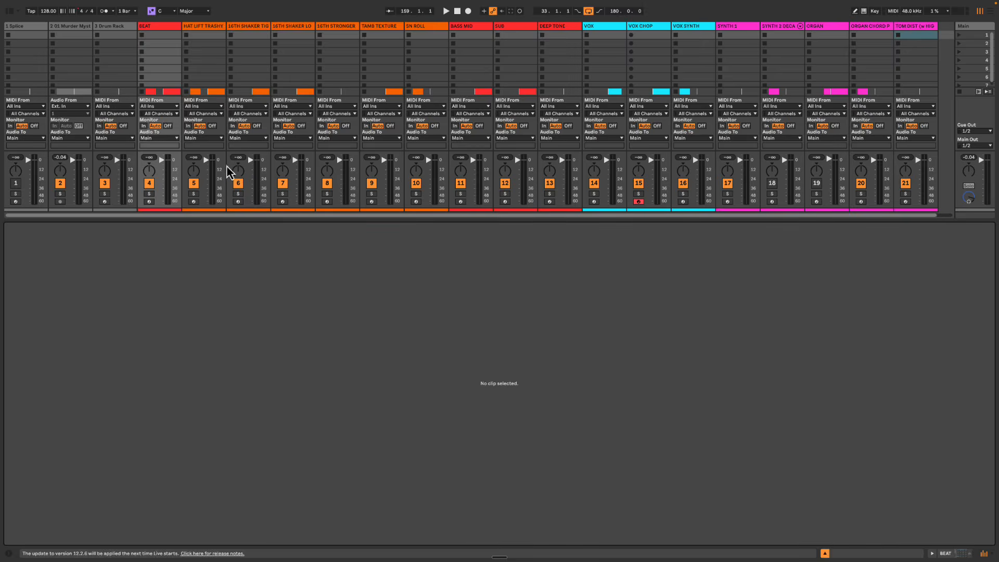
{"action": "key", "text": "Tab"}
{"action": "key", "text": "shift+Tab"}
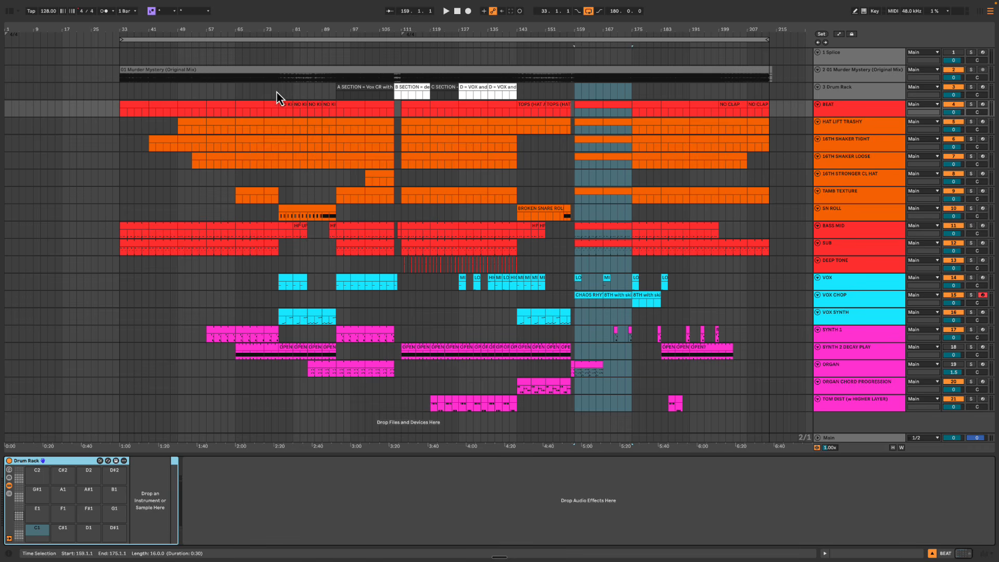
Clear the time selection, hide the Drum Rack device view and look over the tracks in the full-height arrangement
{"action": "left_click", "coordinate": [553, 160]}
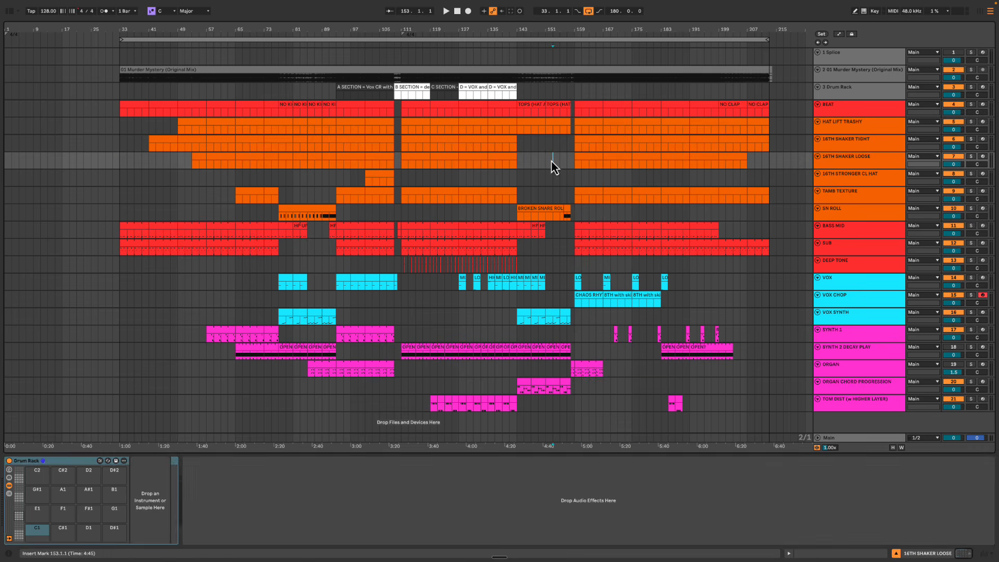
{"action": "key", "text": "ctrl+alt+l"}
{"action": "left_click_drag", "start_coordinate": [408, 177], "coordinate": [524, 304]}
{"action": "left_click", "coordinate": [618, 178]}
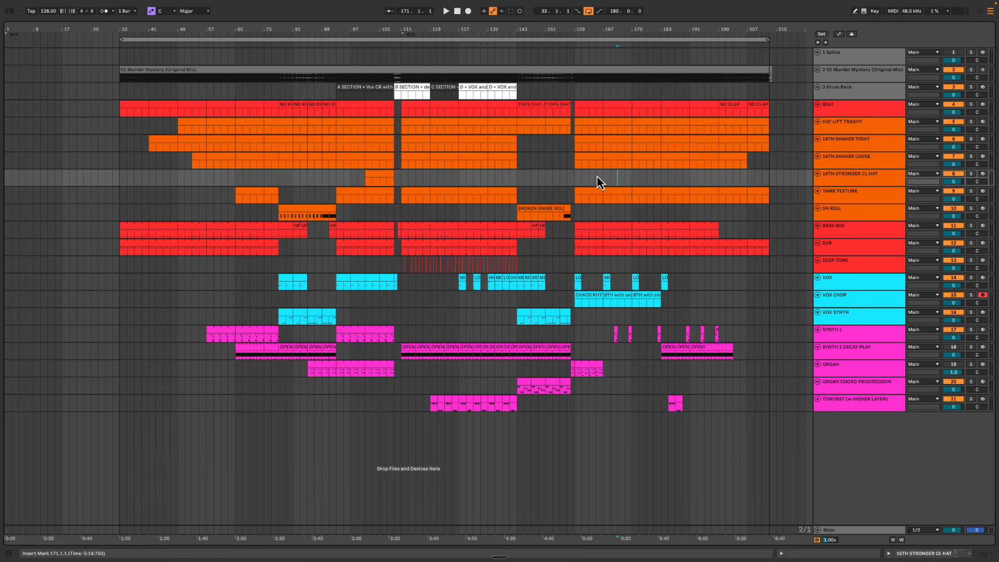
{"action": "left_click", "coordinate": [632, 177]}
Show the automation lanes, examine SYNTH 2 DECAY PLAY's Env 1 Decay automation across bars 111–209, and hide the lanes again
{"action": "key", "text": "a"}
{"action": "left_click_drag", "start_coordinate": [407, 390], "coordinate": [757, 398]}
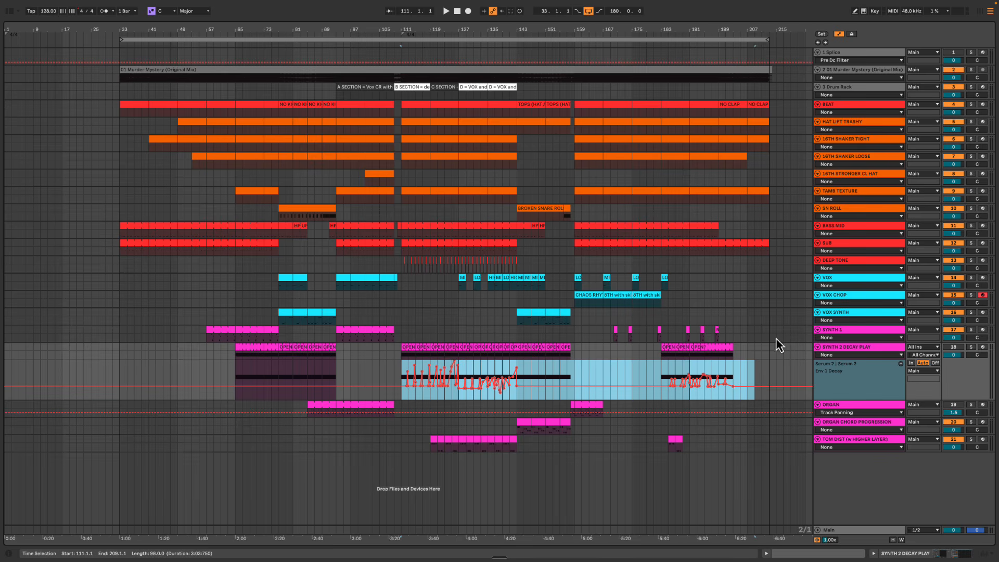
{"action": "left_click", "coordinate": [703, 294]}
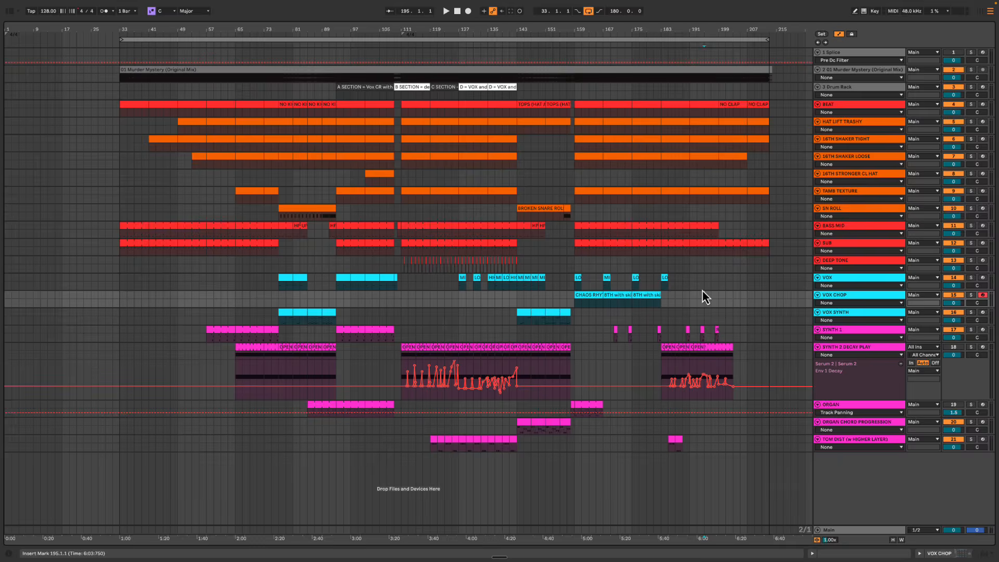
{"action": "key", "text": "a"}
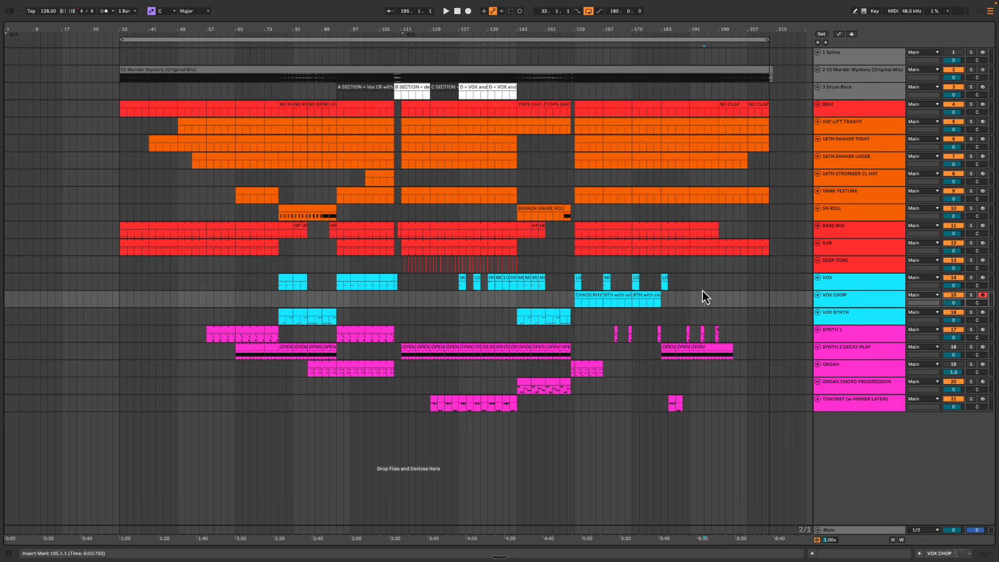
Place the insert marker at bar 33, at the start of the Murder Mystery (Original Mix) reference clip
{"action": "left_click", "coordinate": [121, 76]}
{"action": "mouse_move", "coordinate": [118, 75]}
{"action": "left_mouse_down"}
{"action": "mouse_move", "coordinate": [784, 405]}
{"action": "mouse_move", "coordinate": [751, 402]}
{"action": "mouse_move", "coordinate": [768, 404]}
{"action": "mouse_move", "coordinate": [119, 101]}
{"action": "mouse_move", "coordinate": [119, 73]}
{"action": "left_mouse_up"}
{"action": "left_click", "coordinate": [114, 74]}
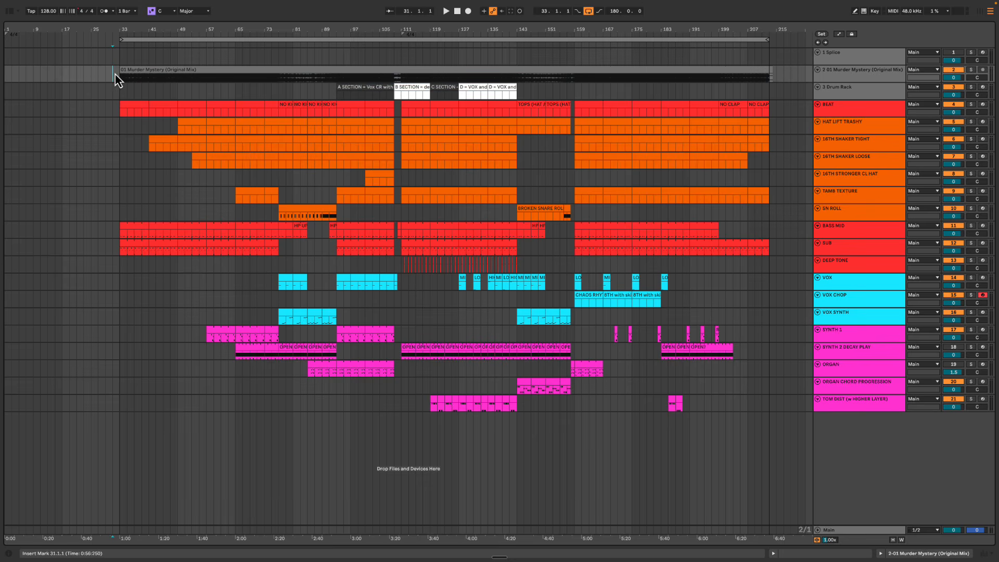
{"action": "left_click", "coordinate": [119, 77]}
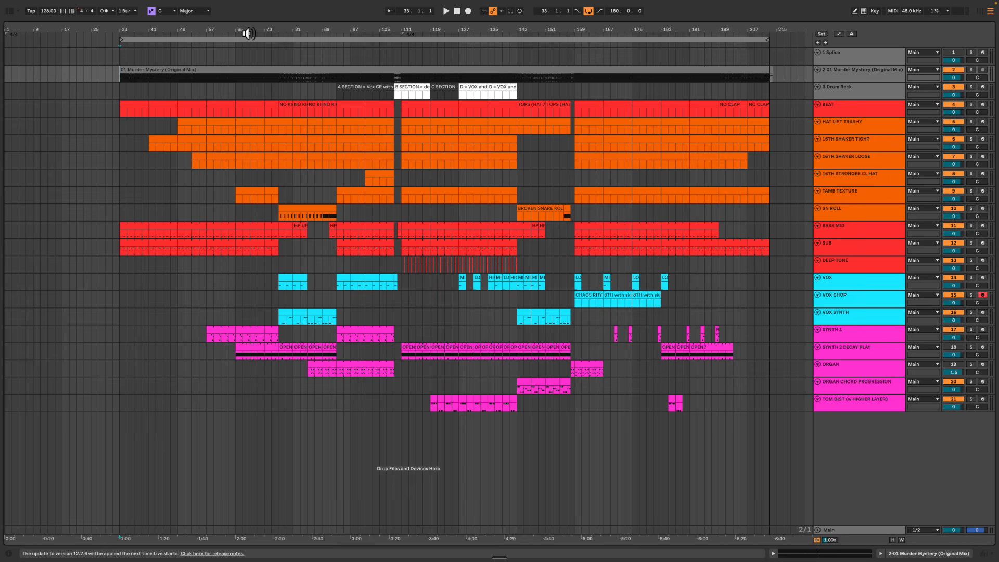
{"action": "left_click", "coordinate": [755, 165]}
{"action": "mouse_move", "coordinate": [782, 3]}
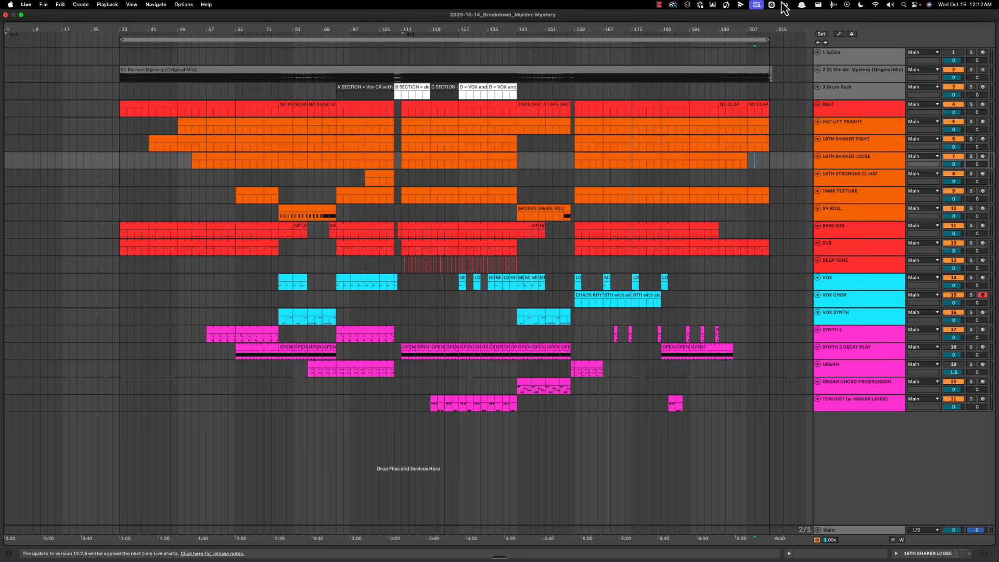
{"action": "left_click", "coordinate": [659, 4]}
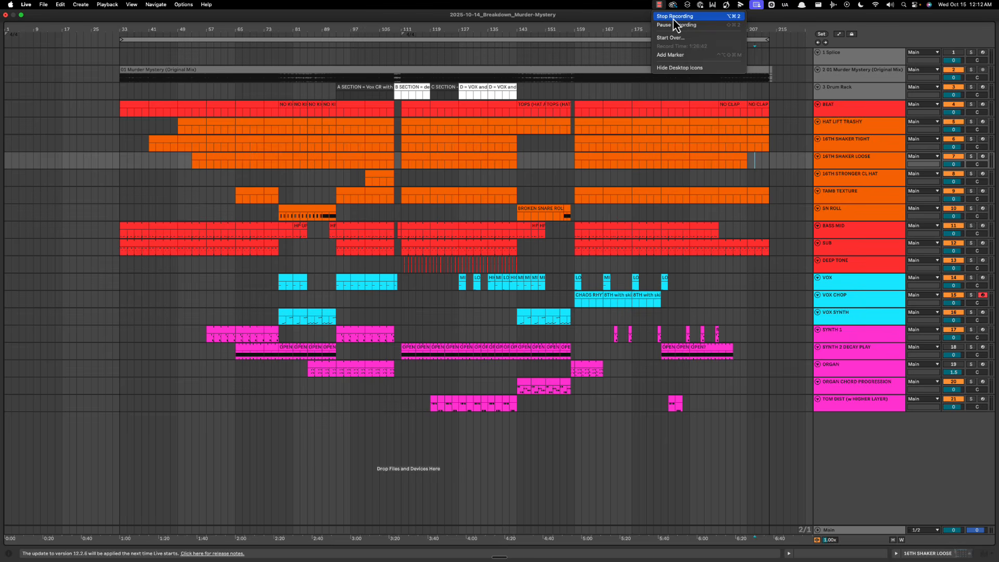